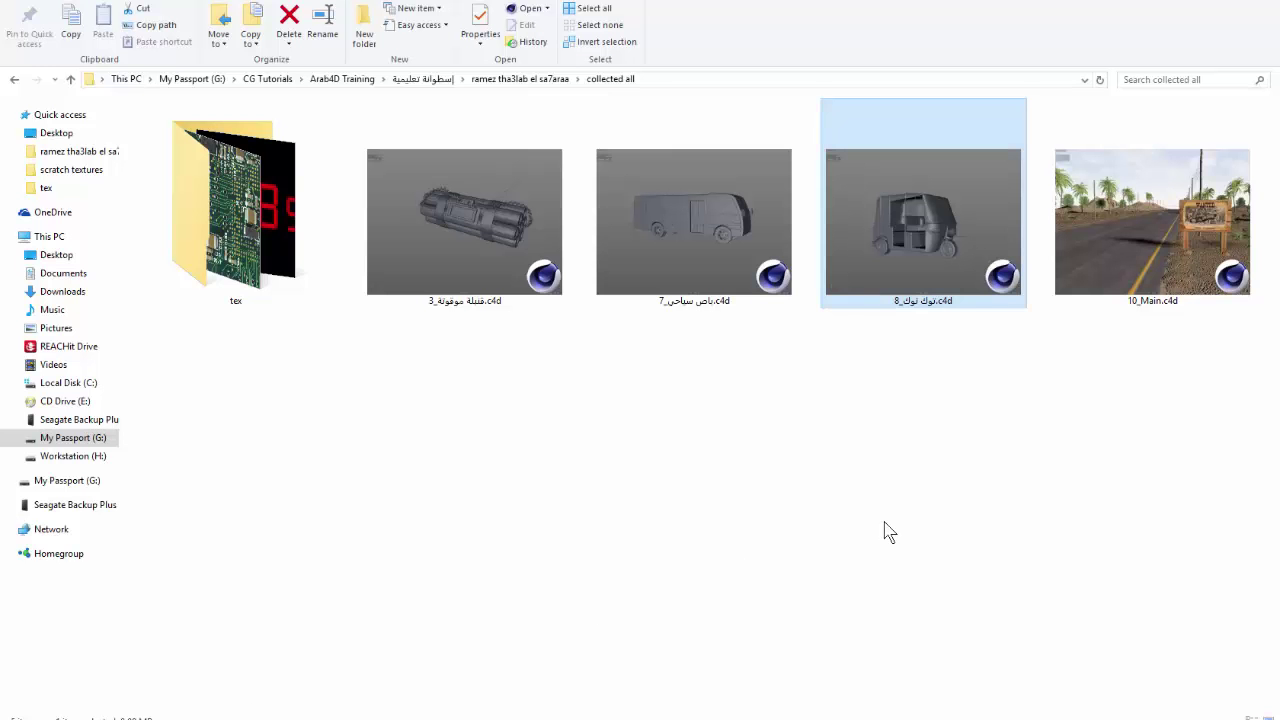
Show the 'collected all' folder in File Explorer and select 10_Main.c4d.
click(1120, 366)
click(1146, 221)
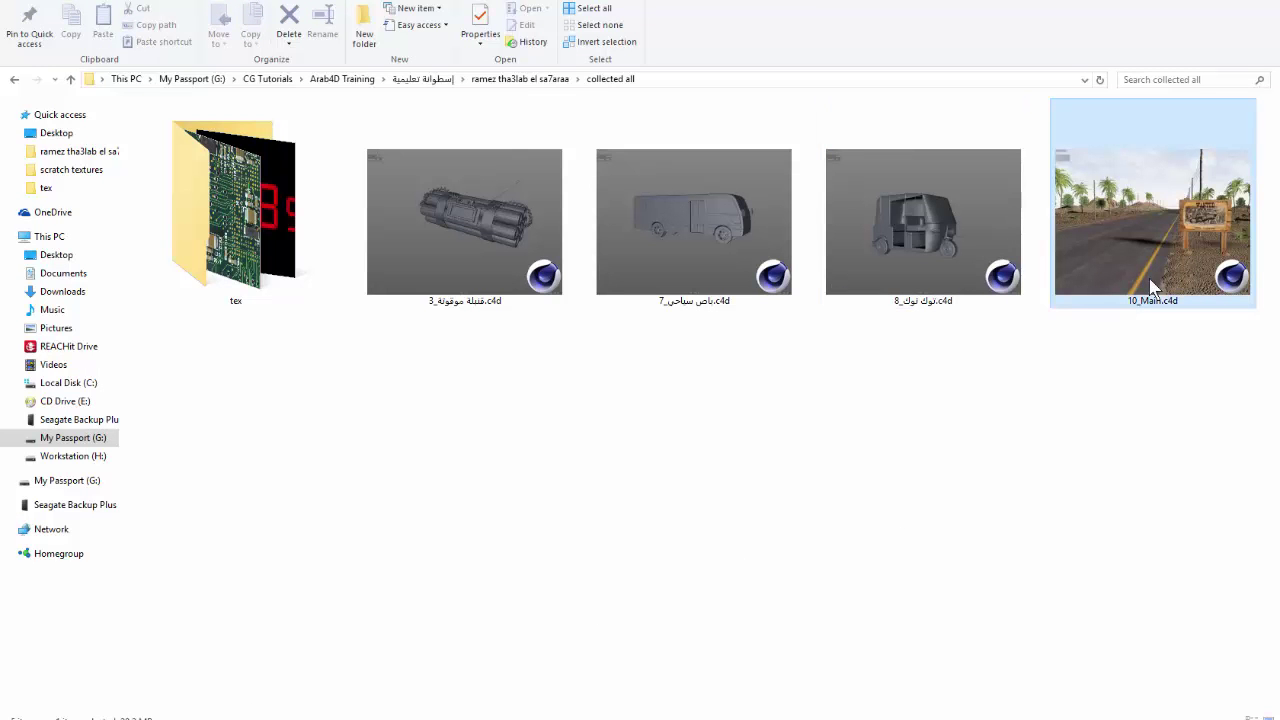
mouse_move(1152, 222)
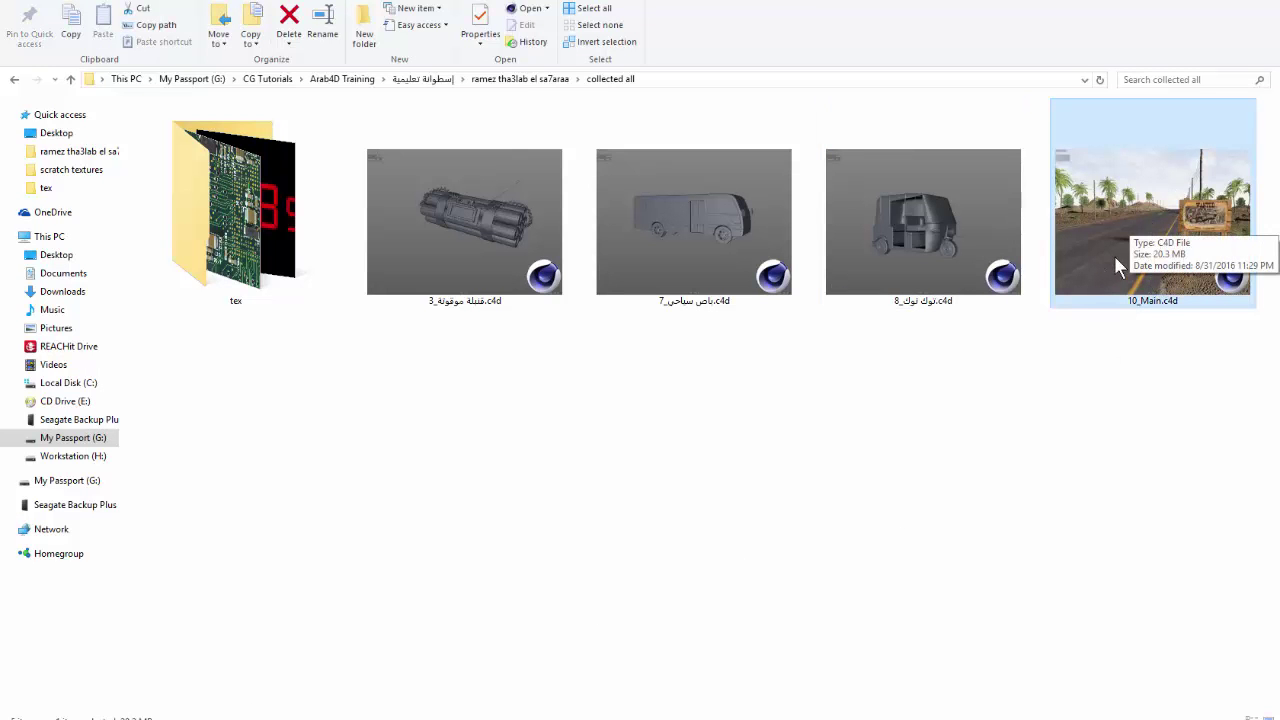
Drag the tuk-tuk scene 8_tuk tuk.c4d from the folder into Cinema 4D.
click(1122, 418)
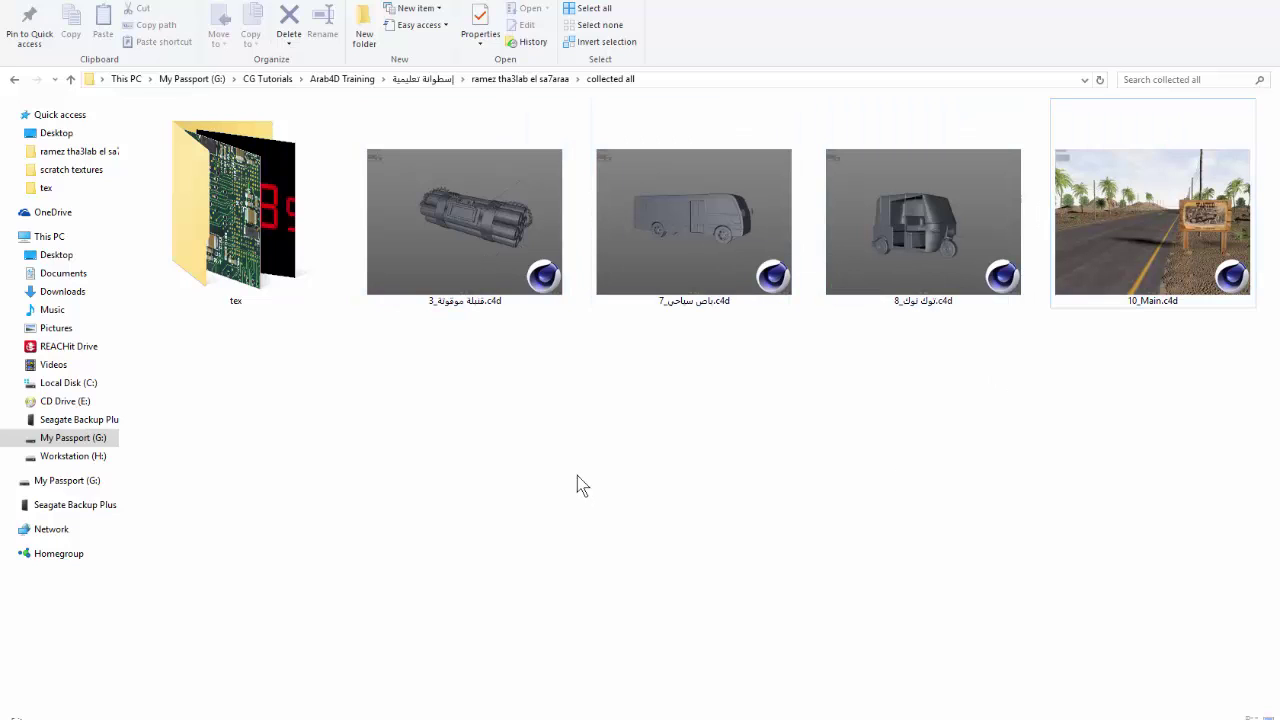
drag(286, 379, 1100, 280)
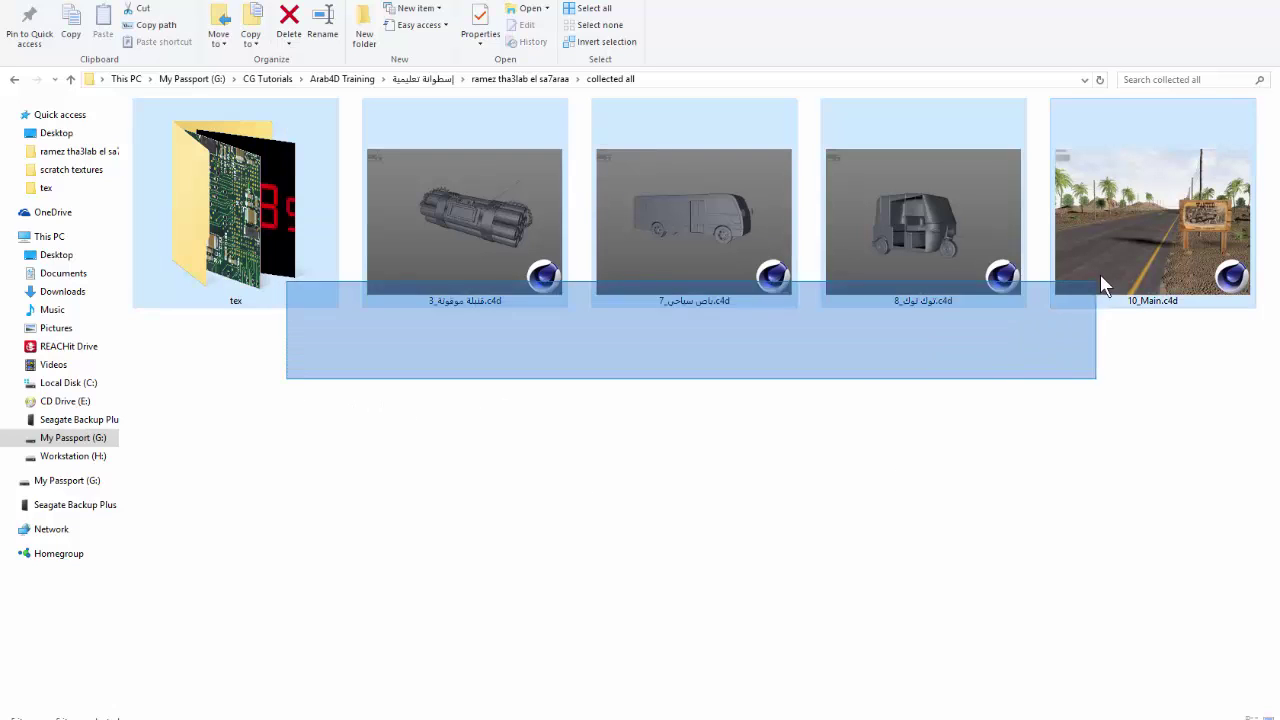
click(877, 423)
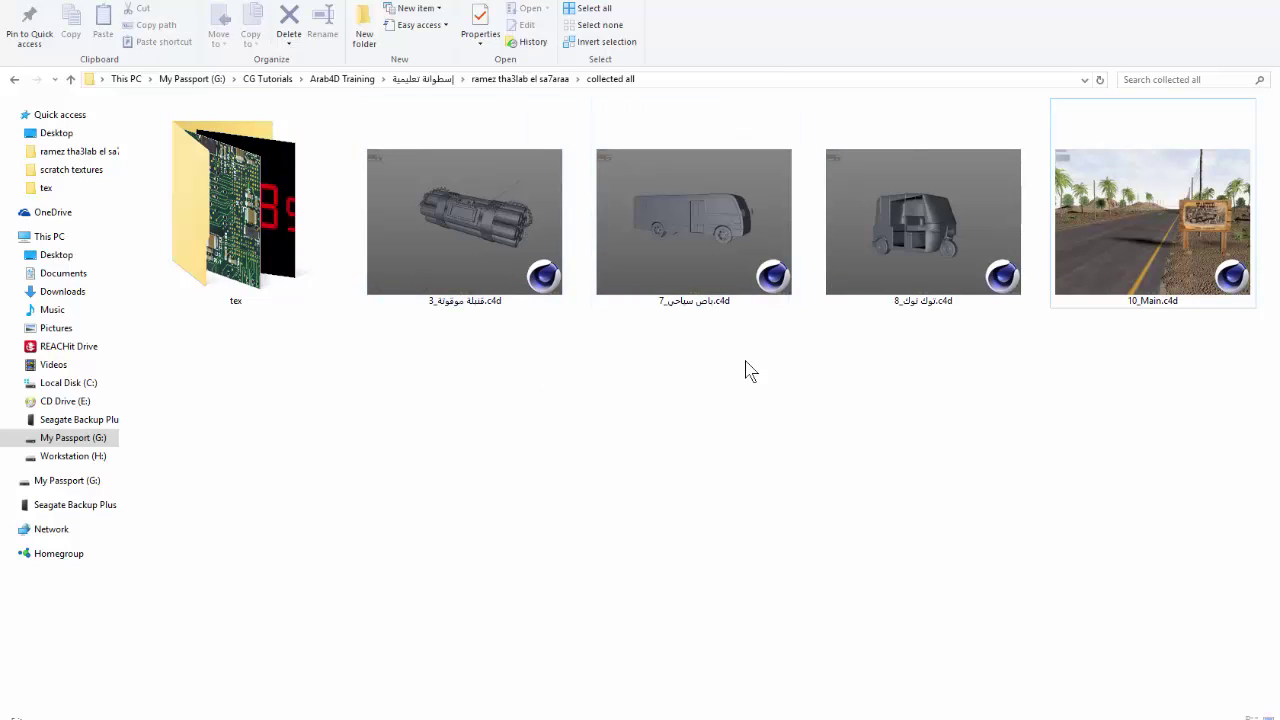
mouse_move(918, 258)
mouse_down()
mouse_move(290, 712)
mouse_move(483, 374)
mouse_up()
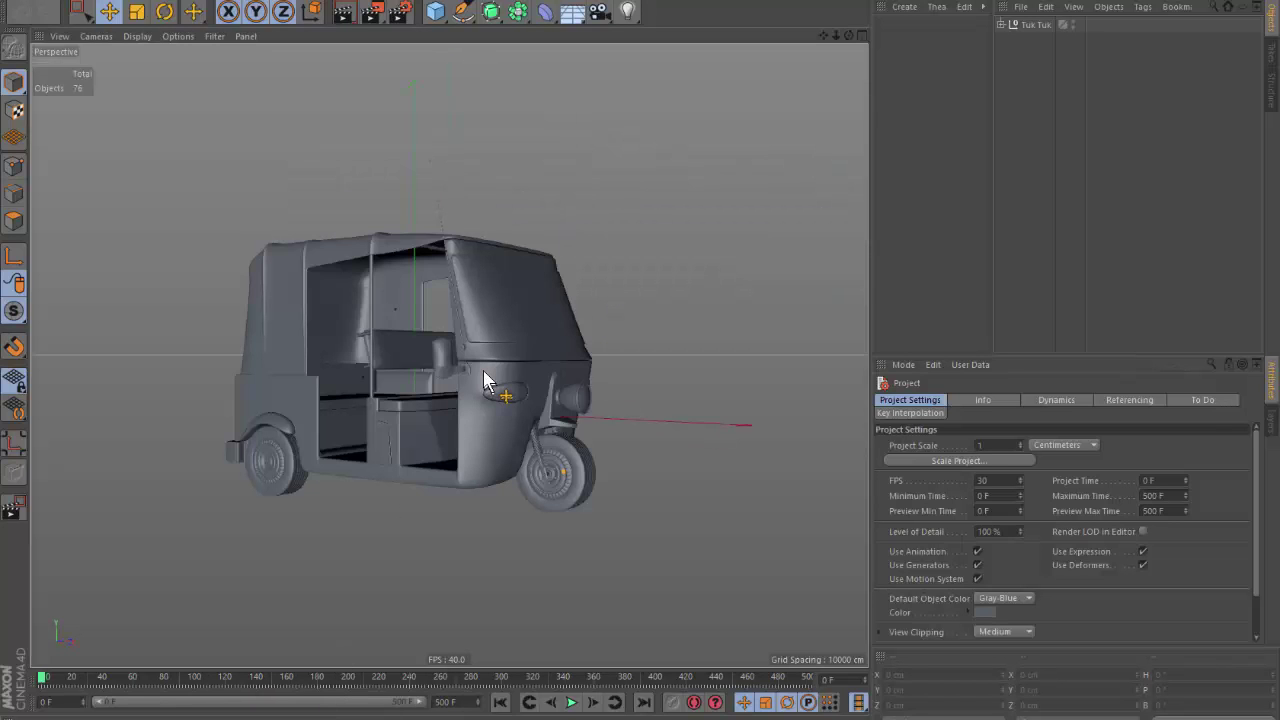
Zoom and orbit around the tuk-tuk, then play the .mp4 reference video from the parent folder.
scroll(428, 440, up, 2)
scroll(400, 450, up, 2)
scroll(400, 450, up, 1)
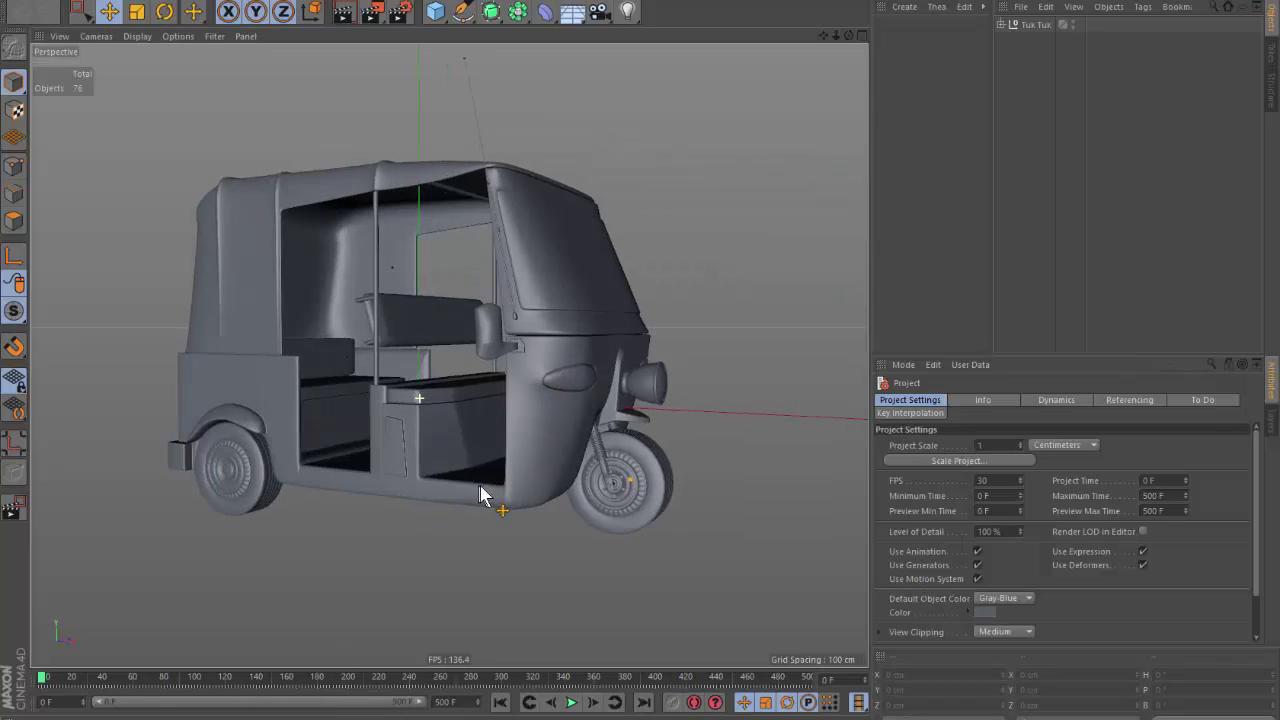
scroll(455, 478, up, 1)
mouse_move(453, 478)
alt+mouse_down()
mouse_move(537, 491)
mouse_move(594, 471)
mouse_move(566, 486)
mouse_move(594, 480)
mouse_move(612, 448)
mouse_move(598, 484)
alt+mouse_up()
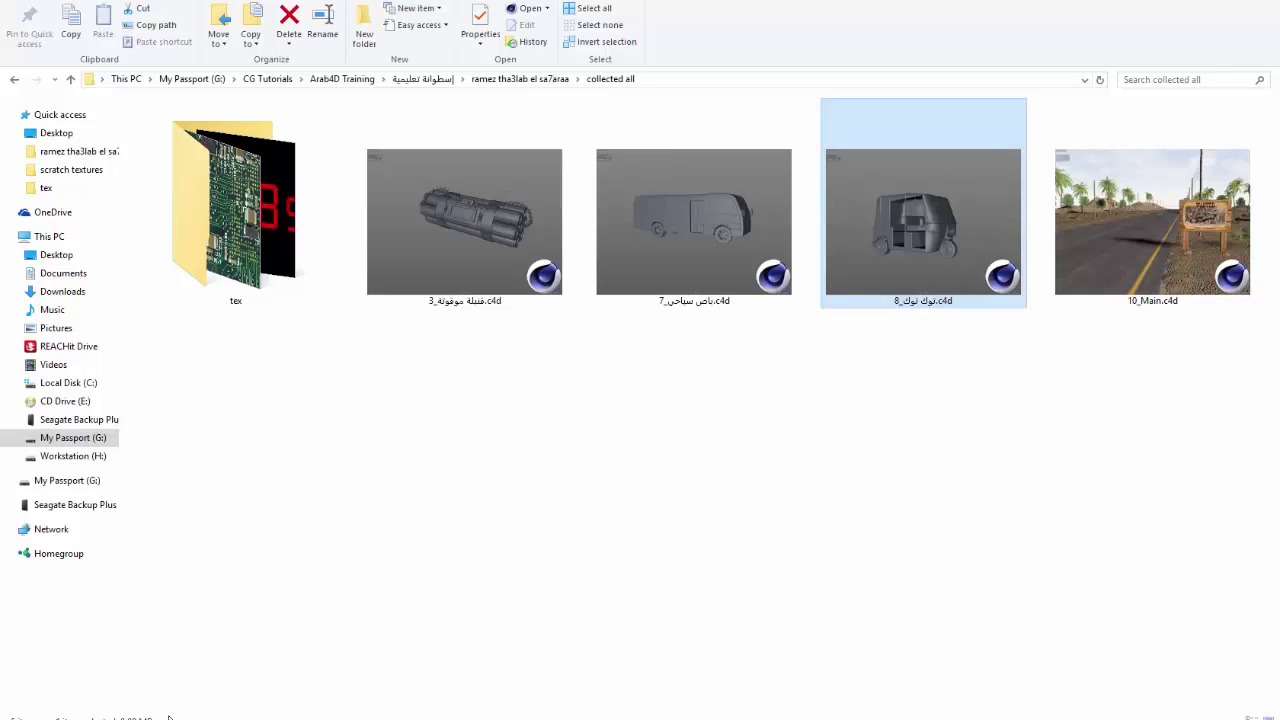
click(516, 80)
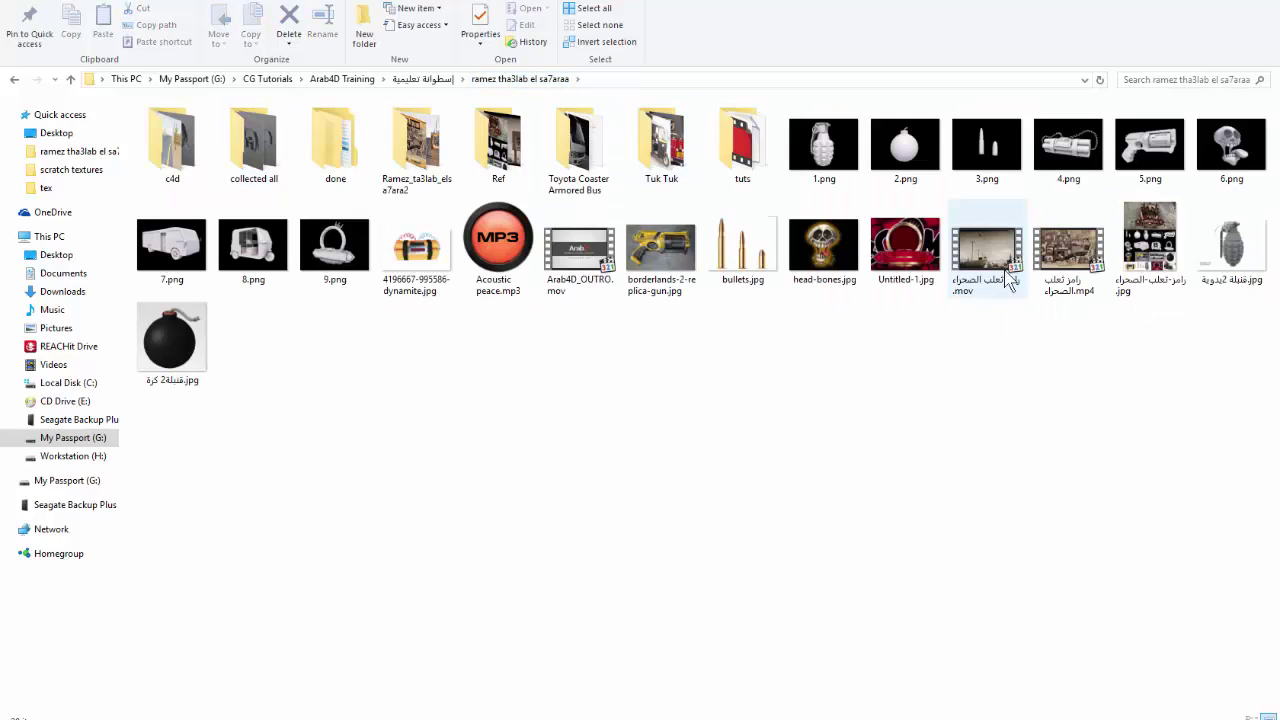
double_click(1068, 256)
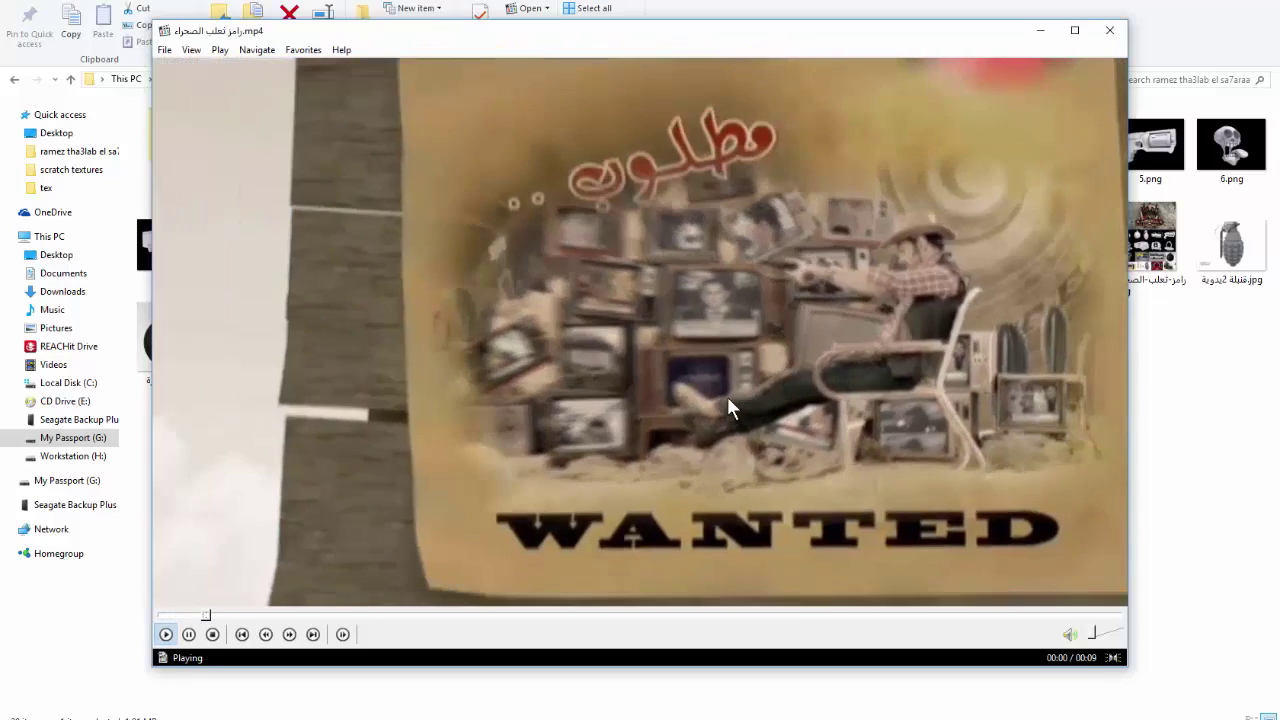
Step through the reference clip to the dynamite bomb shot, then close the player.
click(727, 396)
click(731, 402)
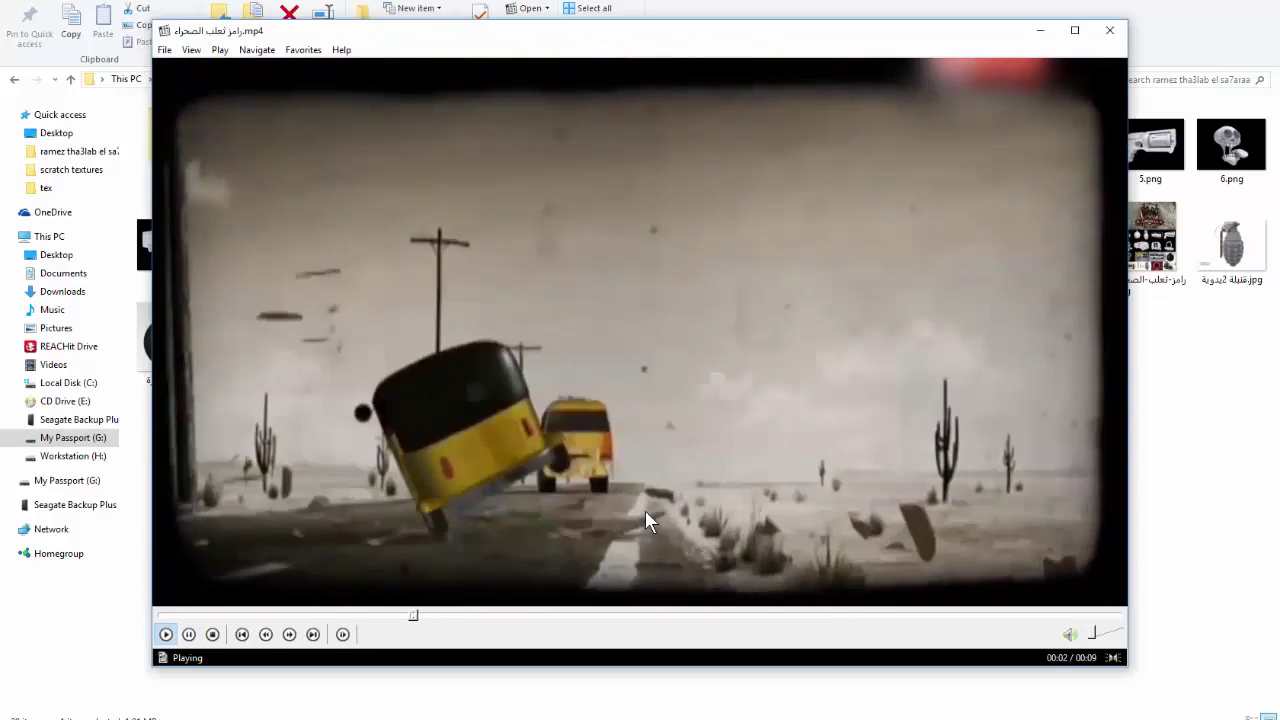
click(507, 518)
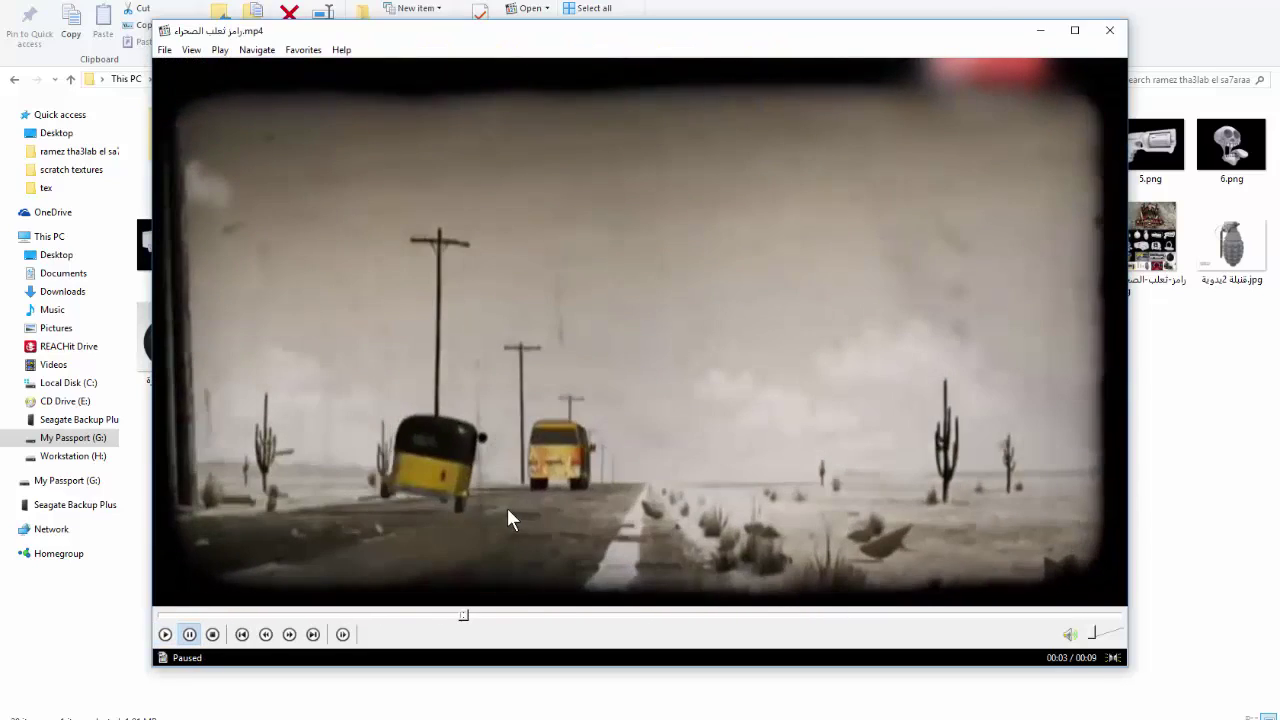
drag(463, 622, 283, 620)
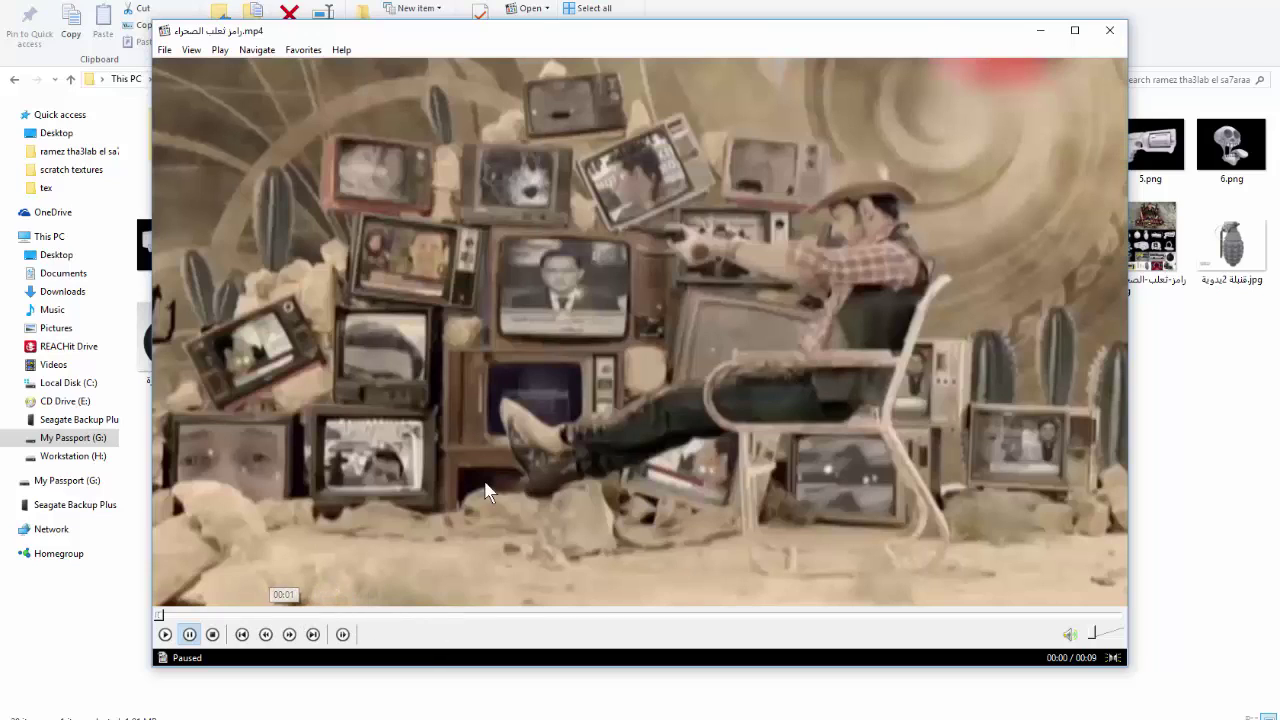
click(487, 492)
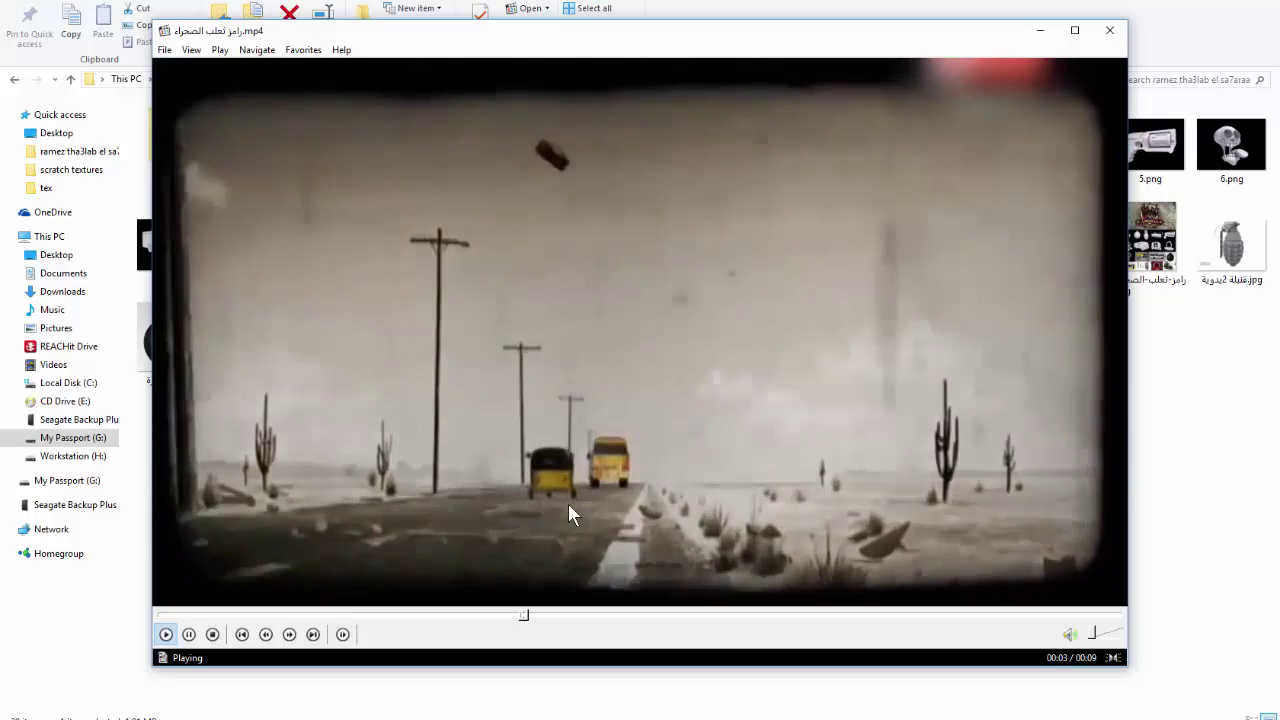
click(568, 514)
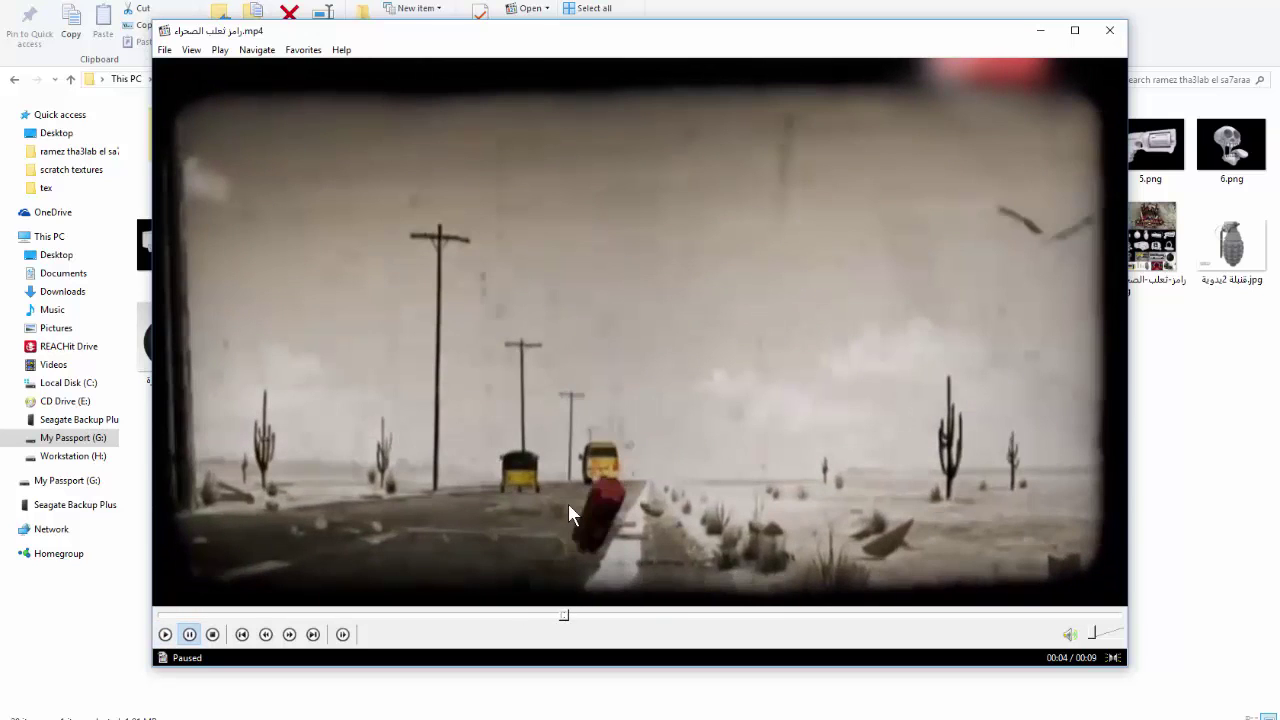
click(640, 497)
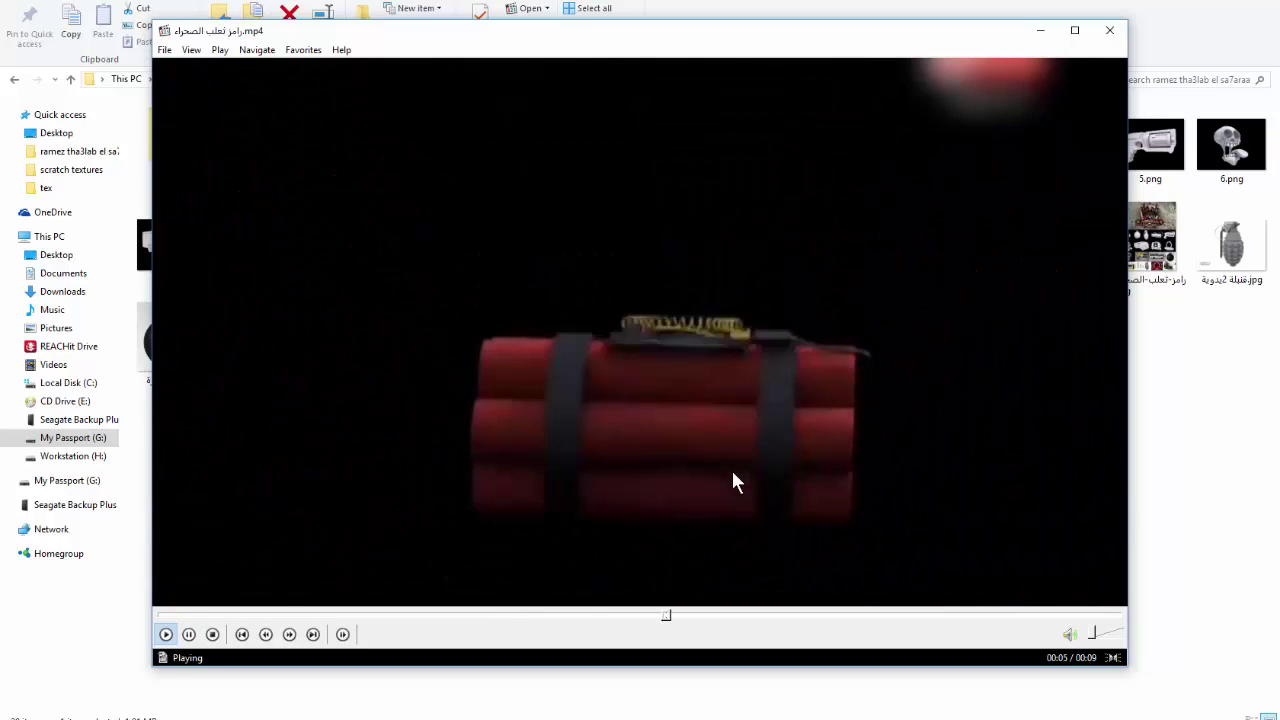
click(731, 470)
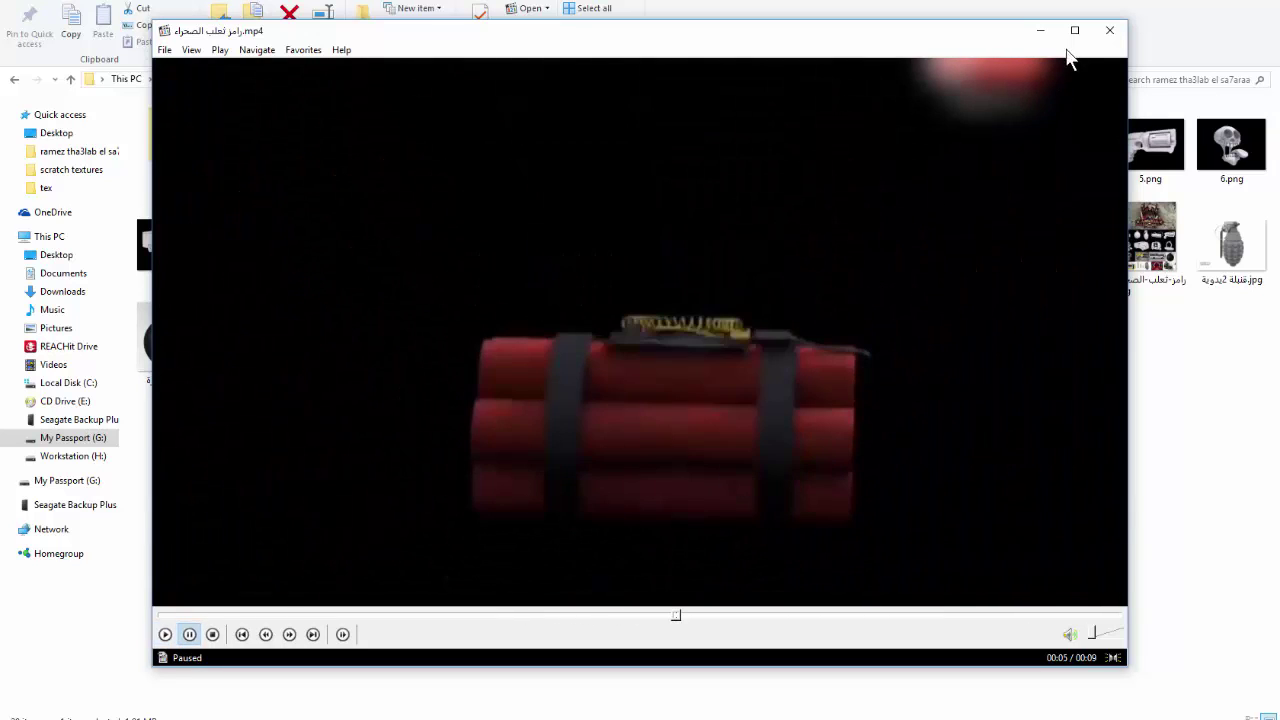
click(1109, 30)
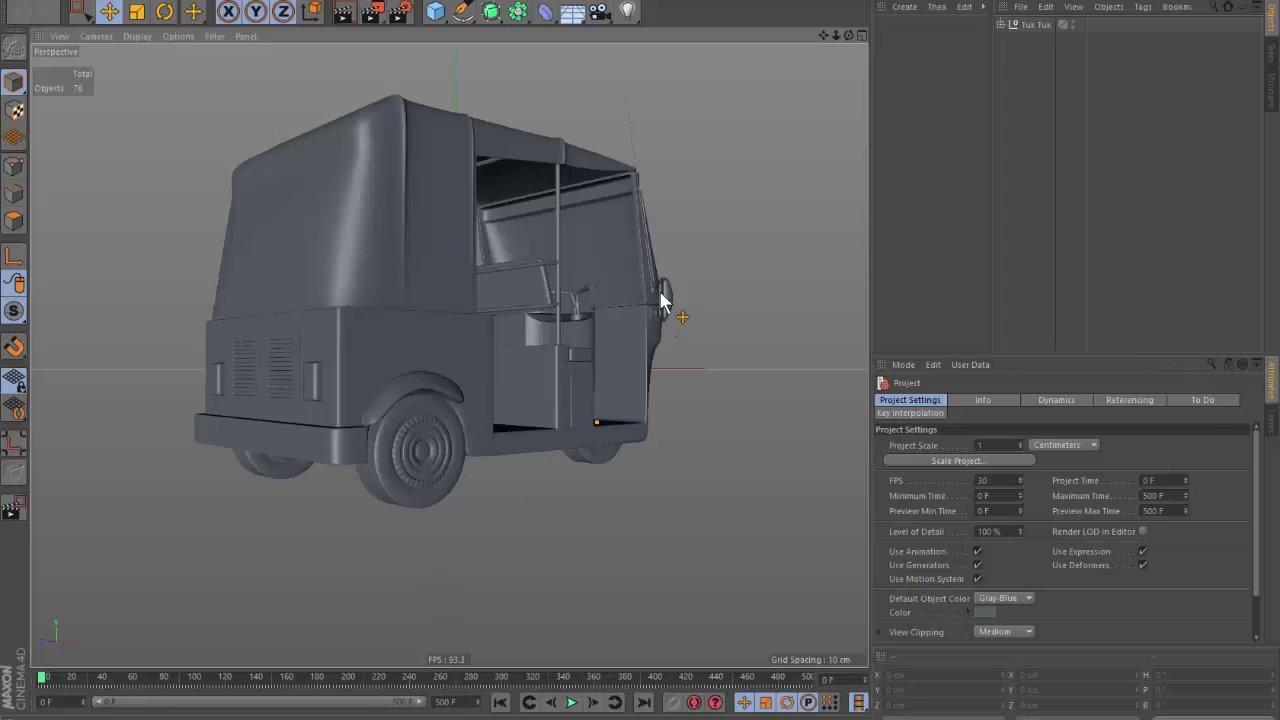
Orbit the Cinema 4D viewport around the tuk-tuk model.
mouse_move(666, 294)
alt+mouse_down()
mouse_move(671, 314)
mouse_move(530, 390)
mouse_move(586, 428)
mouse_move(537, 437)
mouse_move(553, 385)
mouse_move(677, 366)
mouse_move(729, 414)
mouse_move(551, 420)
mouse_move(473, 438)
mouse_move(508, 371)
mouse_move(517, 306)
mouse_move(456, 438)
mouse_move(234, 451)
mouse_move(590, 408)
mouse_move(409, 416)
mouse_move(288, 392)
mouse_move(331, 372)
mouse_move(743, 434)
mouse_move(715, 465)
mouse_move(663, 463)
mouse_move(642, 426)
mouse_move(546, 423)
alt+mouse_up()
Expand the Tuk Tuk hierarchy and test-lift the body off the wheels, then undo.
click(1001, 24)
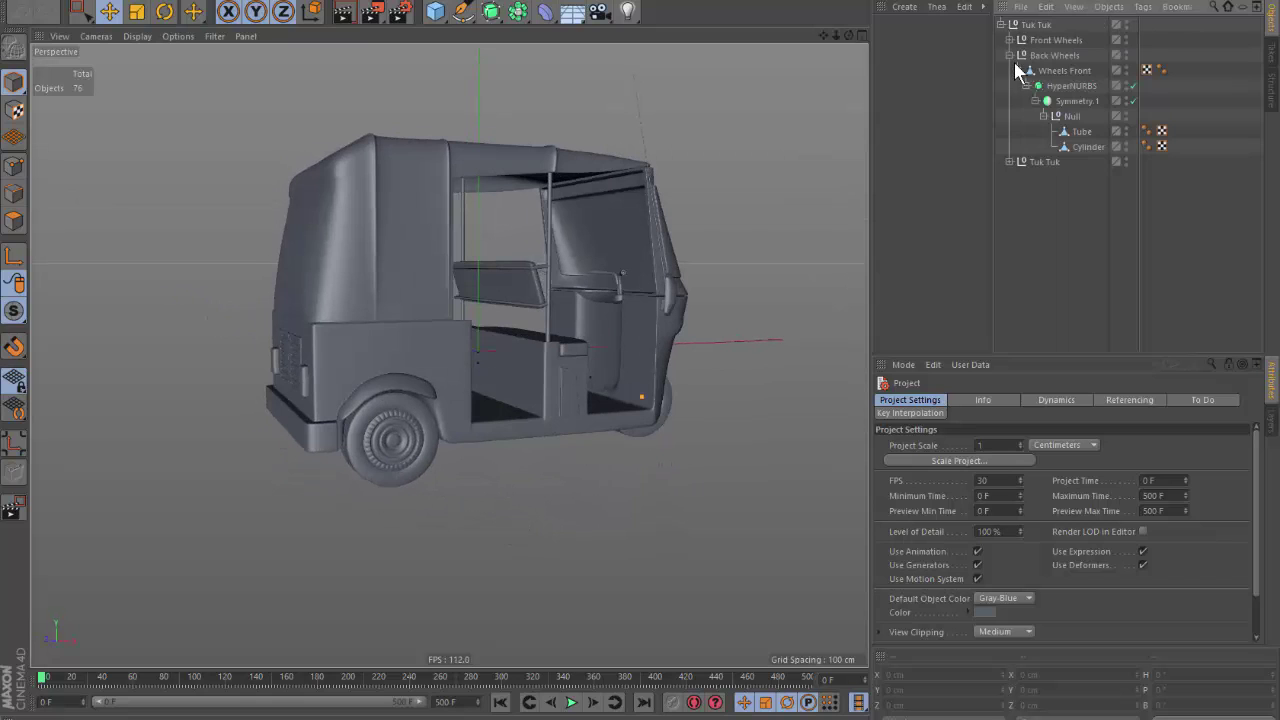
click(1010, 55)
click(1040, 70)
mouse_move(740, 420)
mouse_down()
mouse_move(721, 381)
mouse_move(760, 163)
mouse_move(647, 278)
mouse_move(785, 240)
mouse_up()
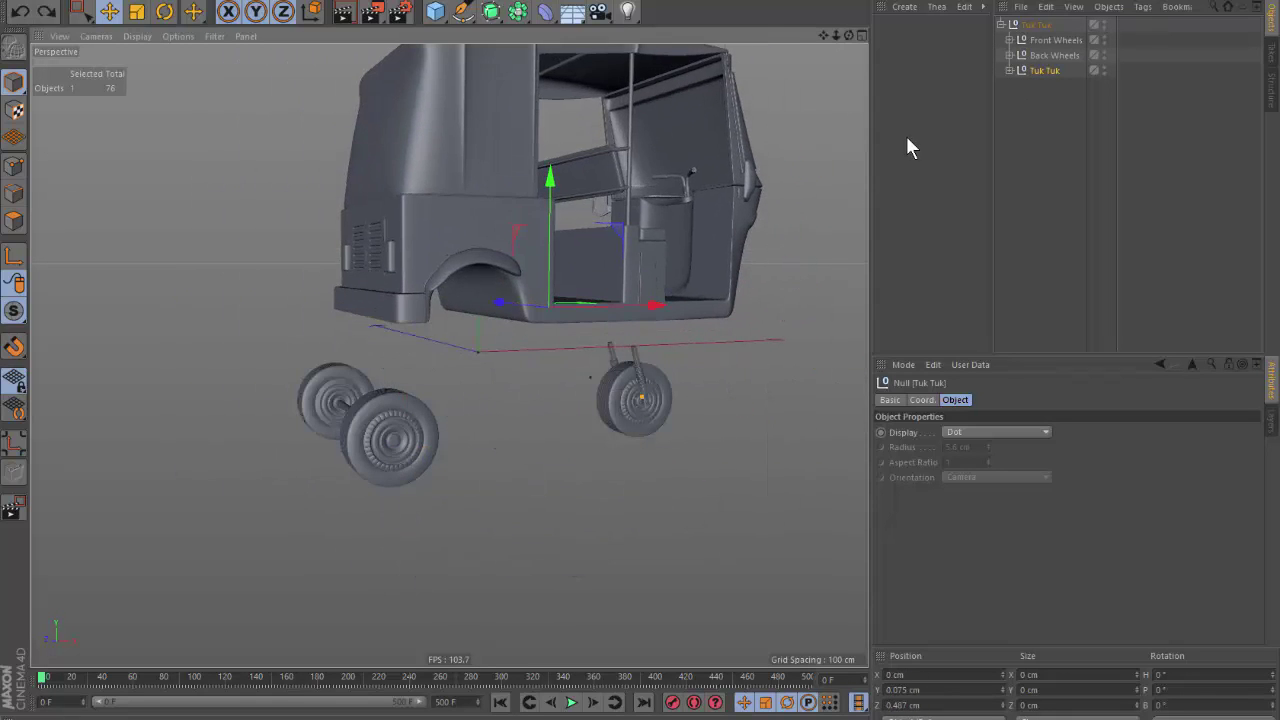
key(ctrl+z)
mouse_move(556, 416)
alt+mouse_down()
mouse_move(566, 403)
mouse_move(452, 393)
mouse_move(469, 377)
mouse_move(523, 451)
alt+mouse_up()
Test-move the Front Wheels group, undo it, and reselect the Tuk Tuk body.
click(1050, 56)
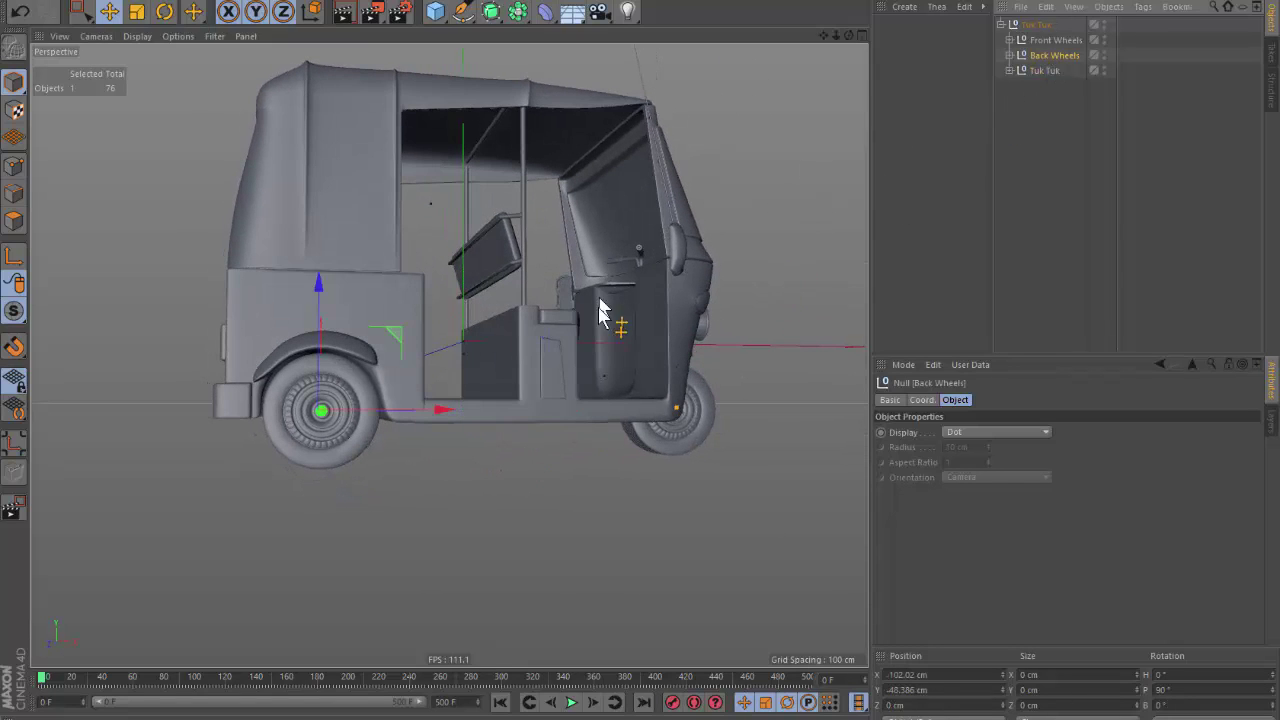
mouse_move(700, 330)
mouse_down()
mouse_move(720, 389)
mouse_move(745, 406)
mouse_up()
key(ctrl+z)
click(1045, 70)
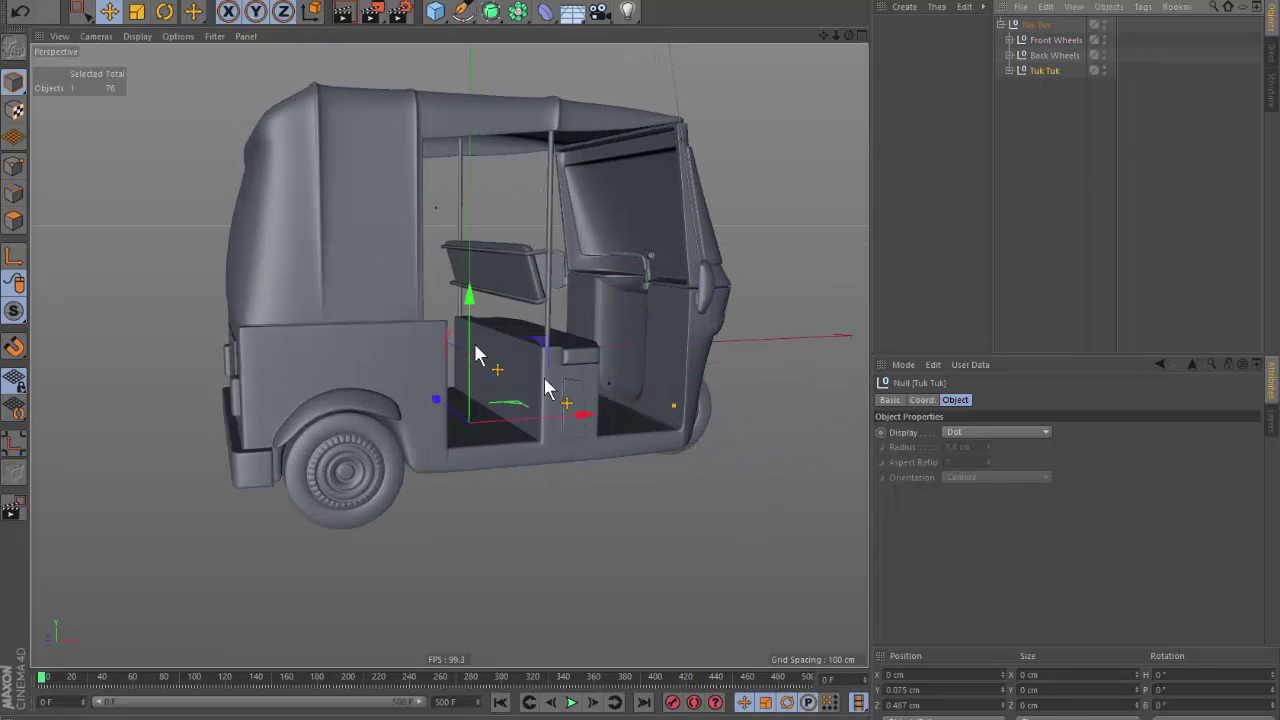
mouse_move(528, 216)
alt+mouse_down()
mouse_move(629, 406)
mouse_move(505, 393)
alt+mouse_up()
alt+drag(572, 428, 780, 251)
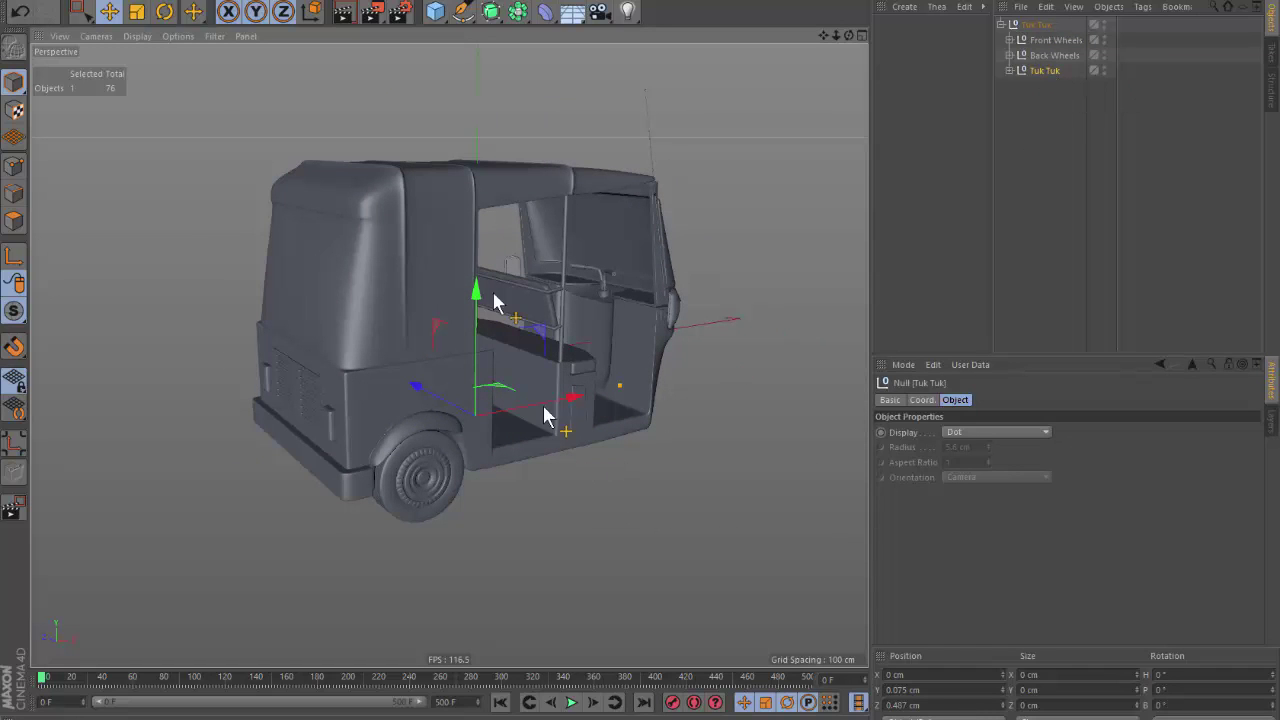
mouse_move(596, 348)
alt+mouse_down()
mouse_move(629, 394)
mouse_move(643, 271)
mouse_move(523, 363)
mouse_move(600, 345)
alt+mouse_up()
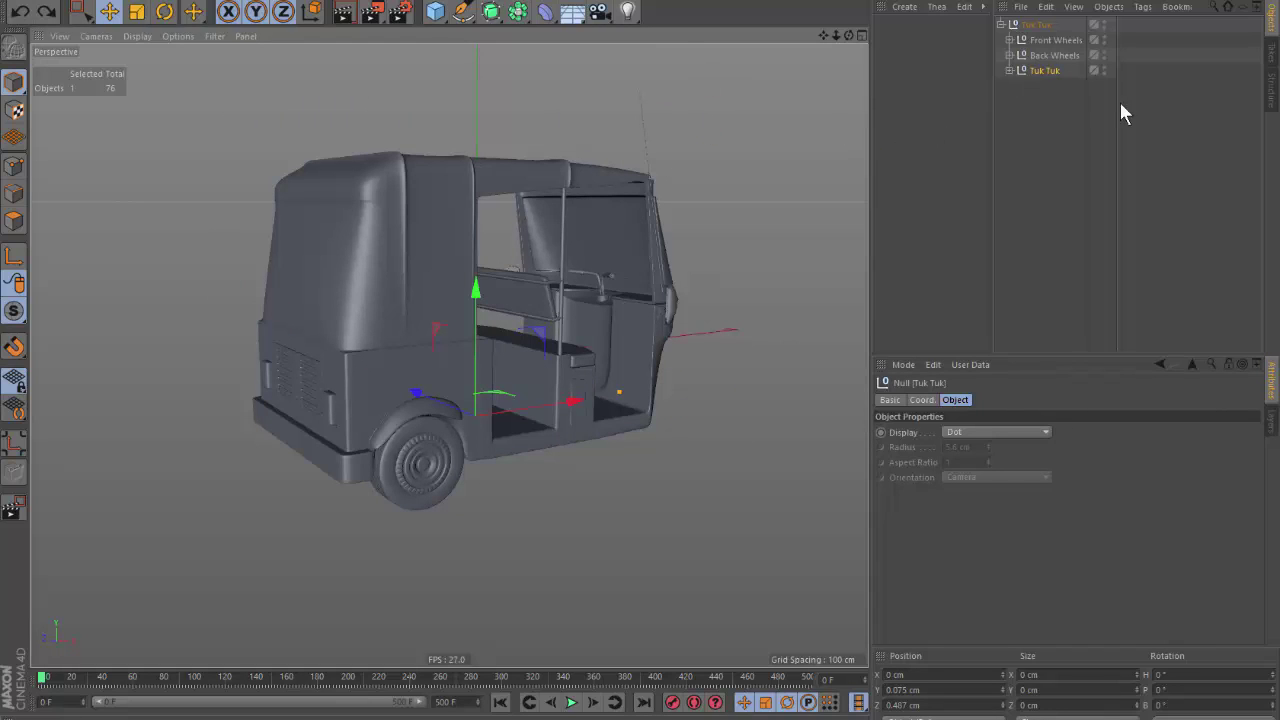
Add a Constraint tag to the Tuk Tuk body and enable its Spring option.
right_click(1043, 70)
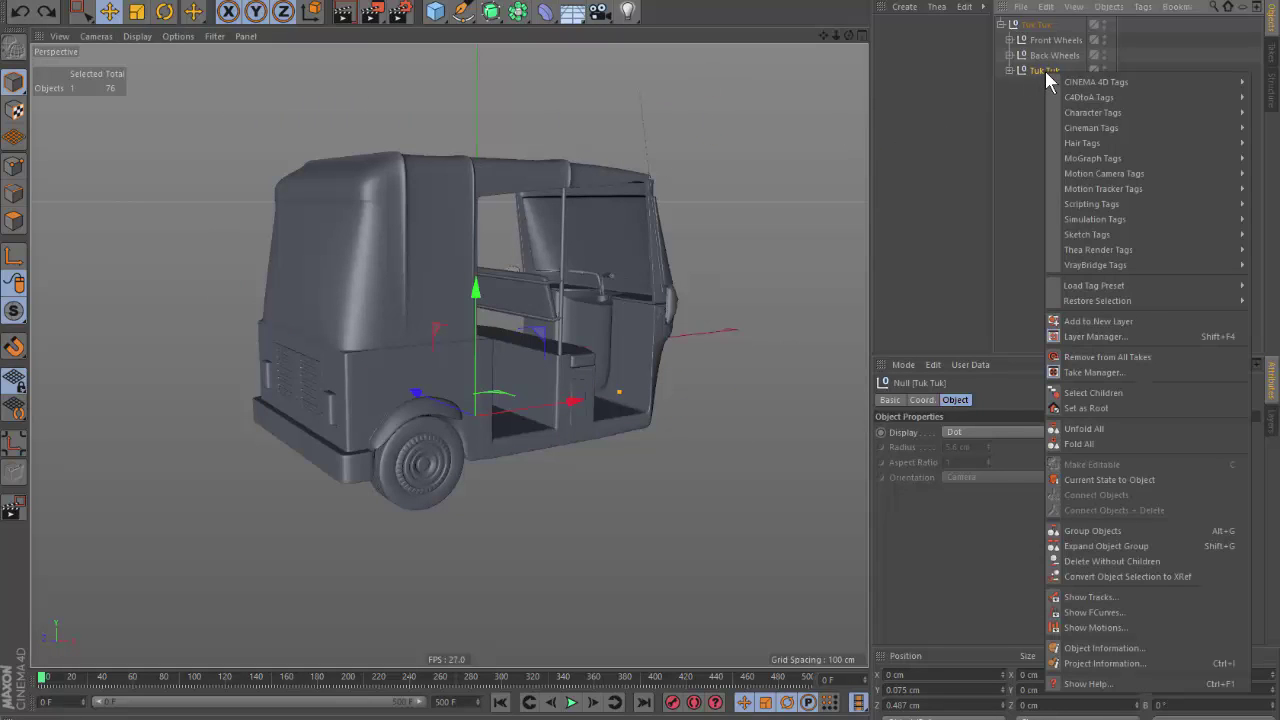
click(1040, 70)
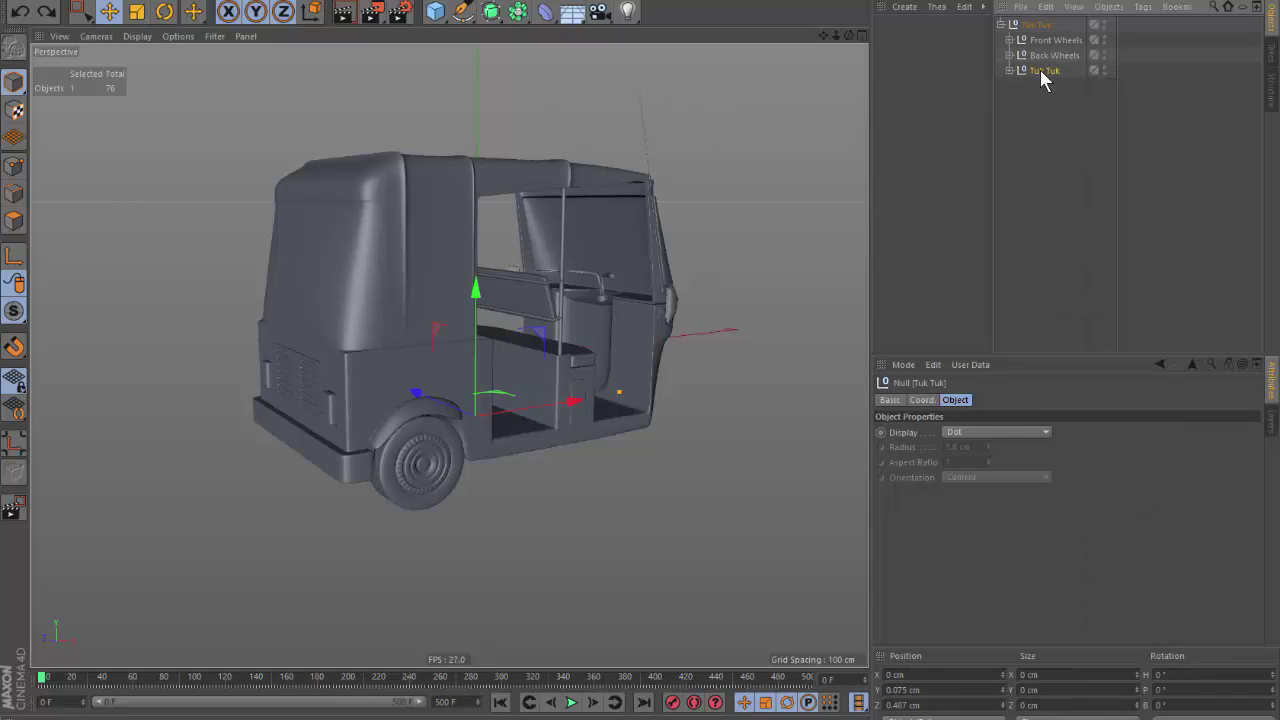
right_click(1046, 73)
mouse_move(1095, 113)
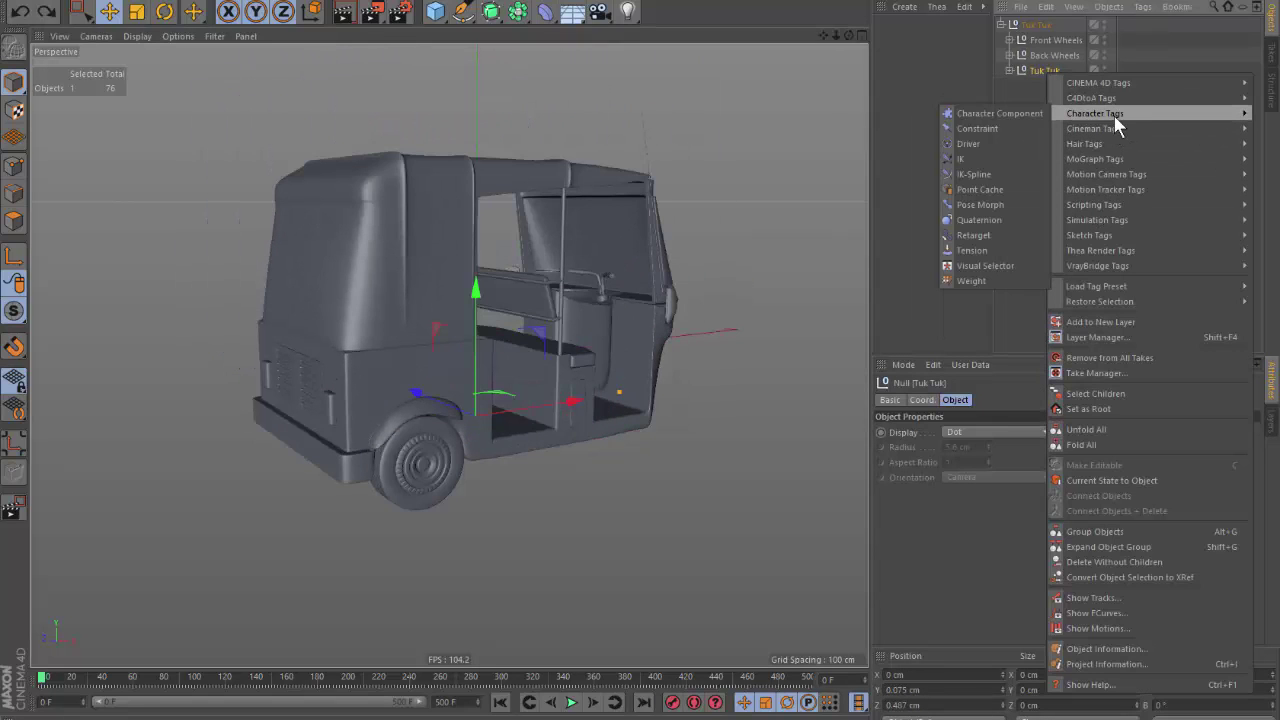
click(995, 128)
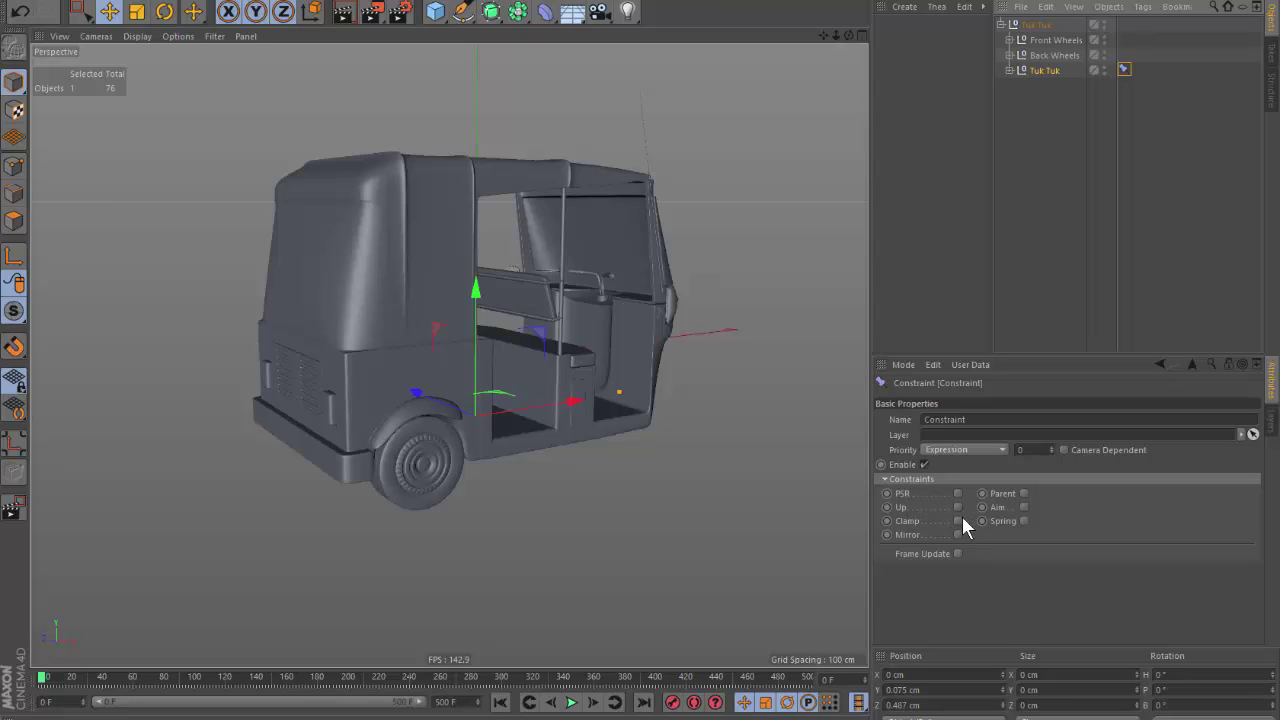
click(1024, 520)
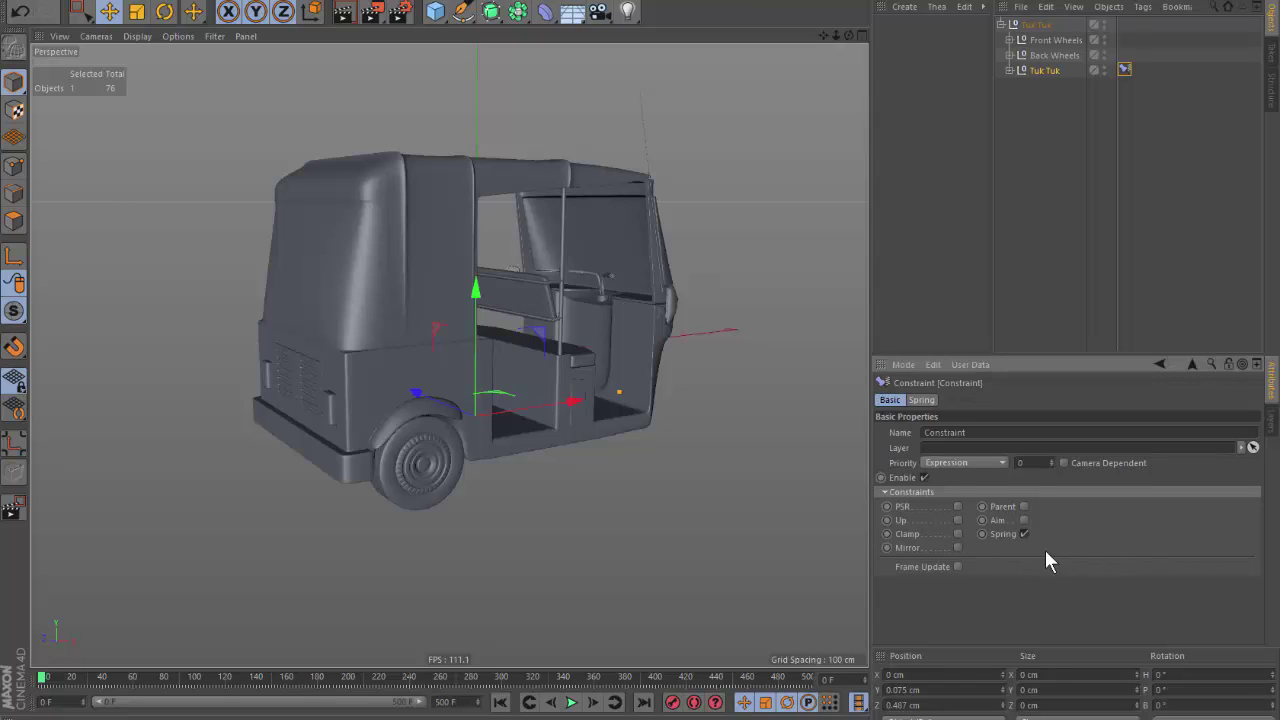
click(925, 400)
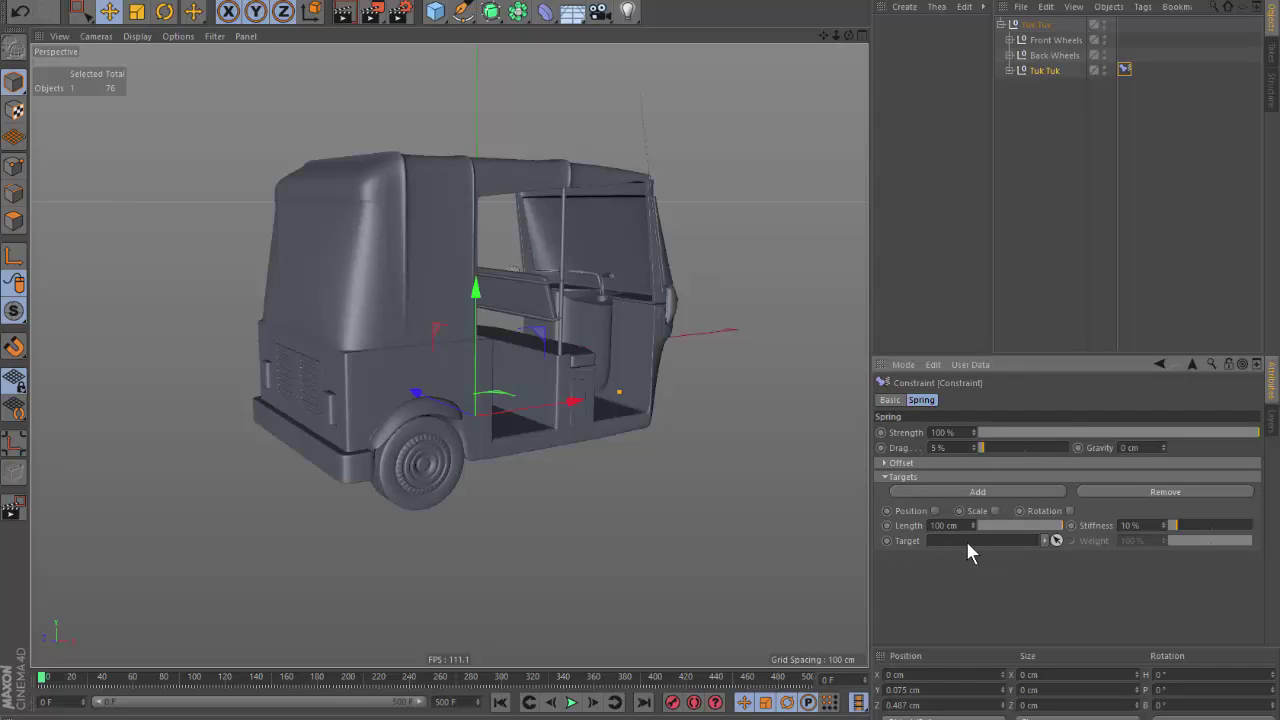
Add a Null displayed as an XY-oriented cube with 130 cm radius.
drag(436, 11, 470, 33)
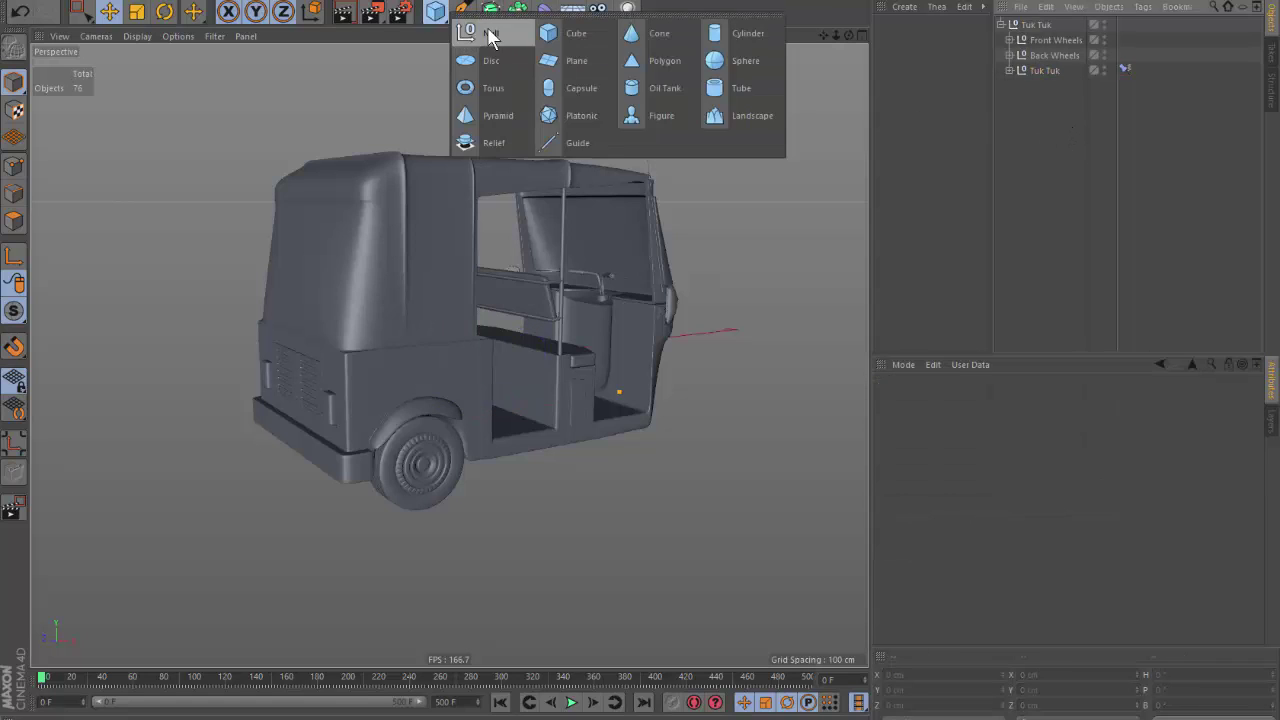
click(988, 431)
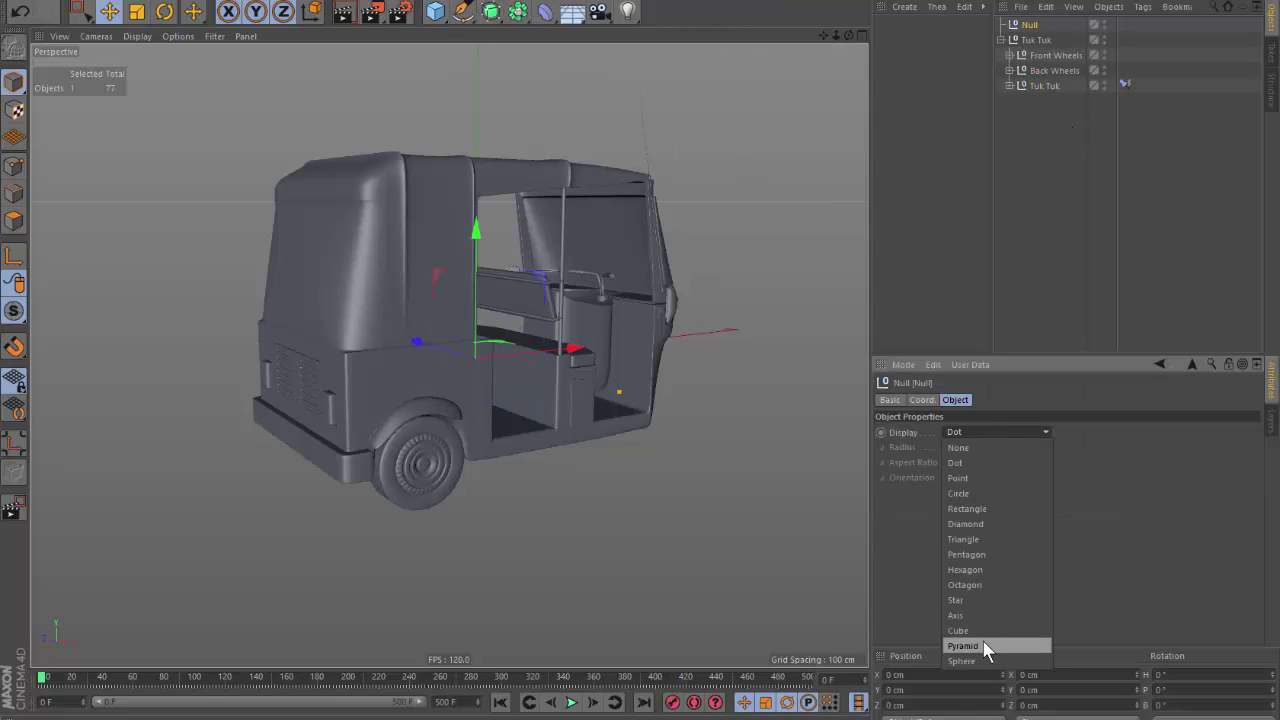
click(983, 642)
click(972, 477)
click(972, 470)
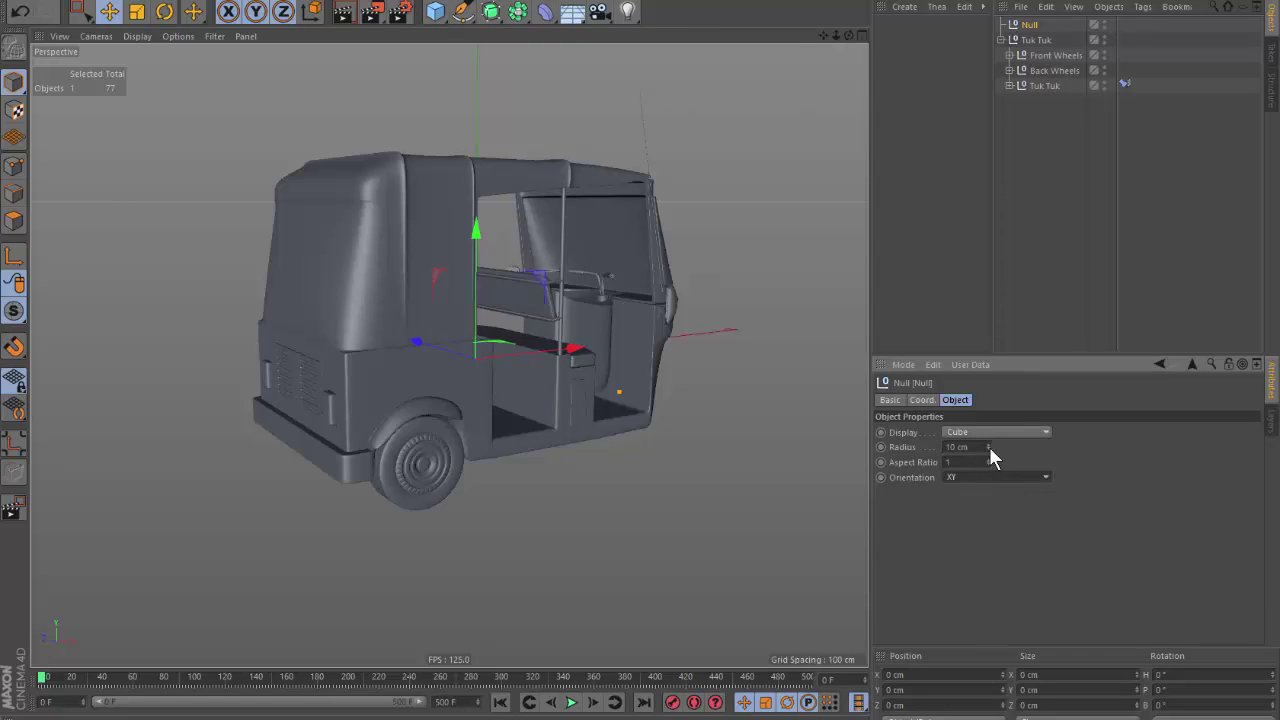
mouse_move(989, 446)
mouse_down()
mouse_move(989, 420)
mouse_move(989, 470)
mouse_move(988, 444)
mouse_up()
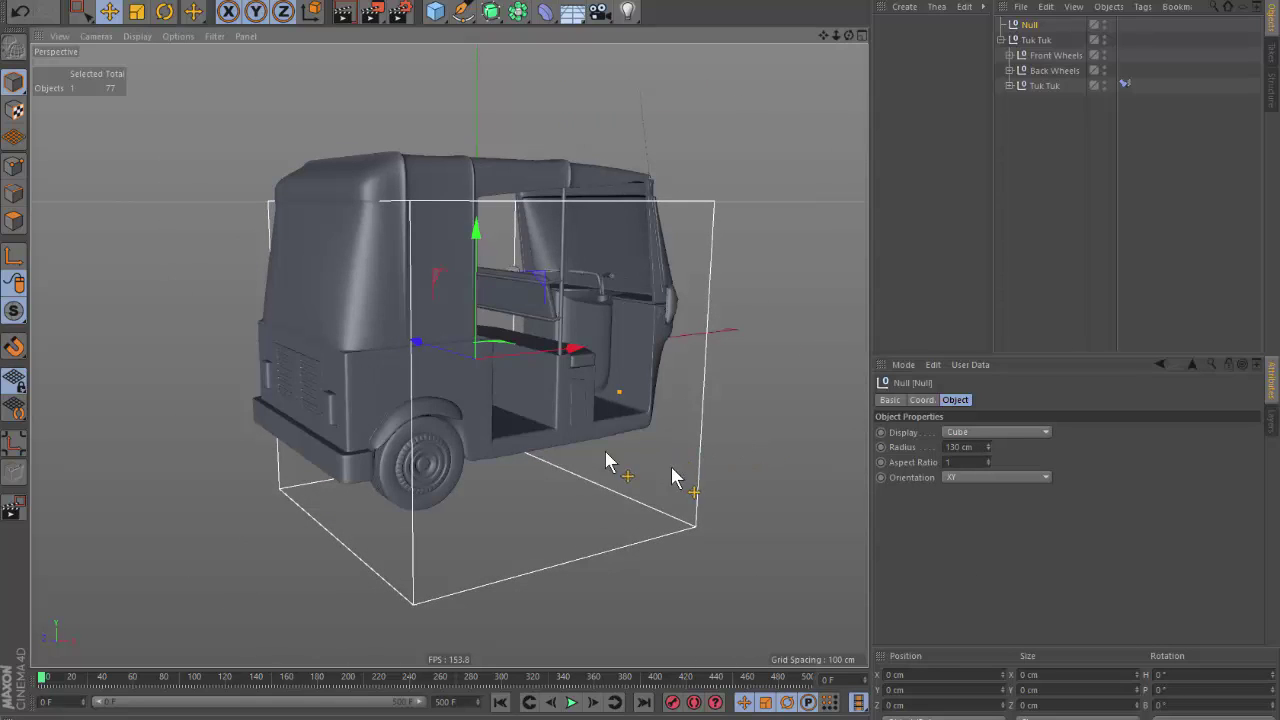
Raise the cube cage to 70 cm and rename the null 'Tuk Tuk Spring'.
alt+drag(671, 466, 590, 429)
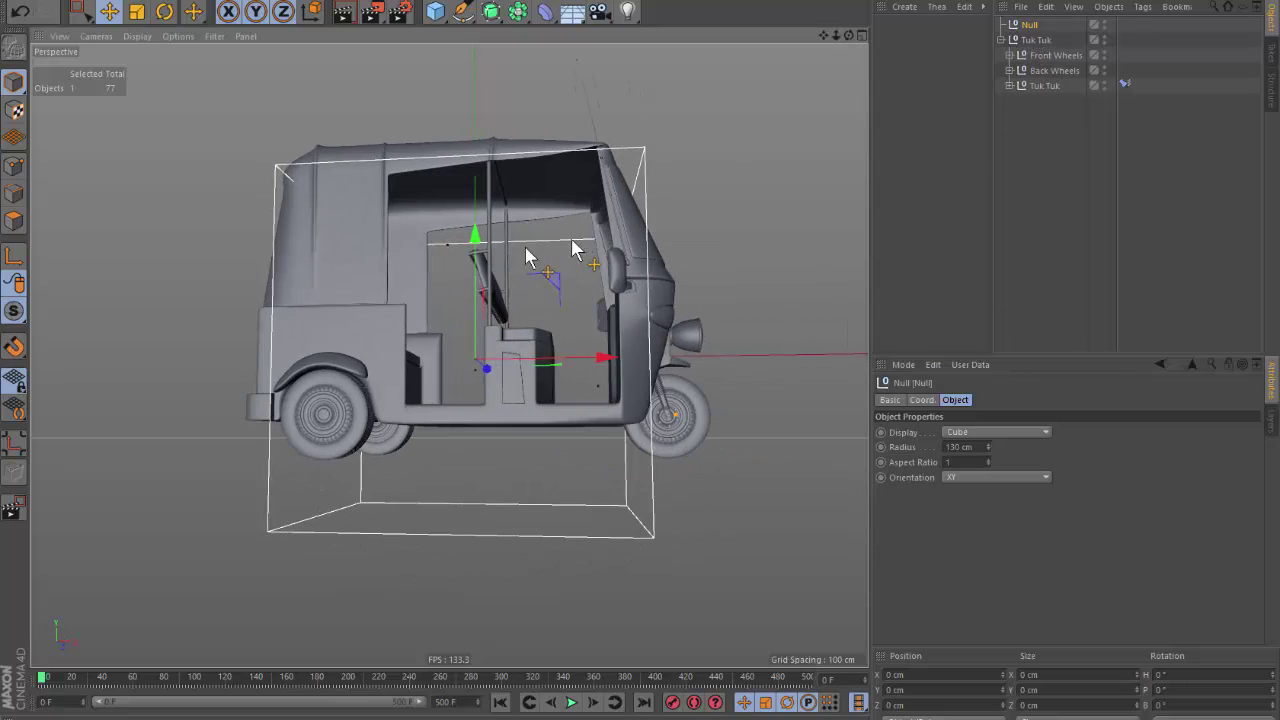
mouse_move(489, 277)
mouse_down()
mouse_move(510, 213)
mouse_move(491, 251)
mouse_move(476, 180)
mouse_up()
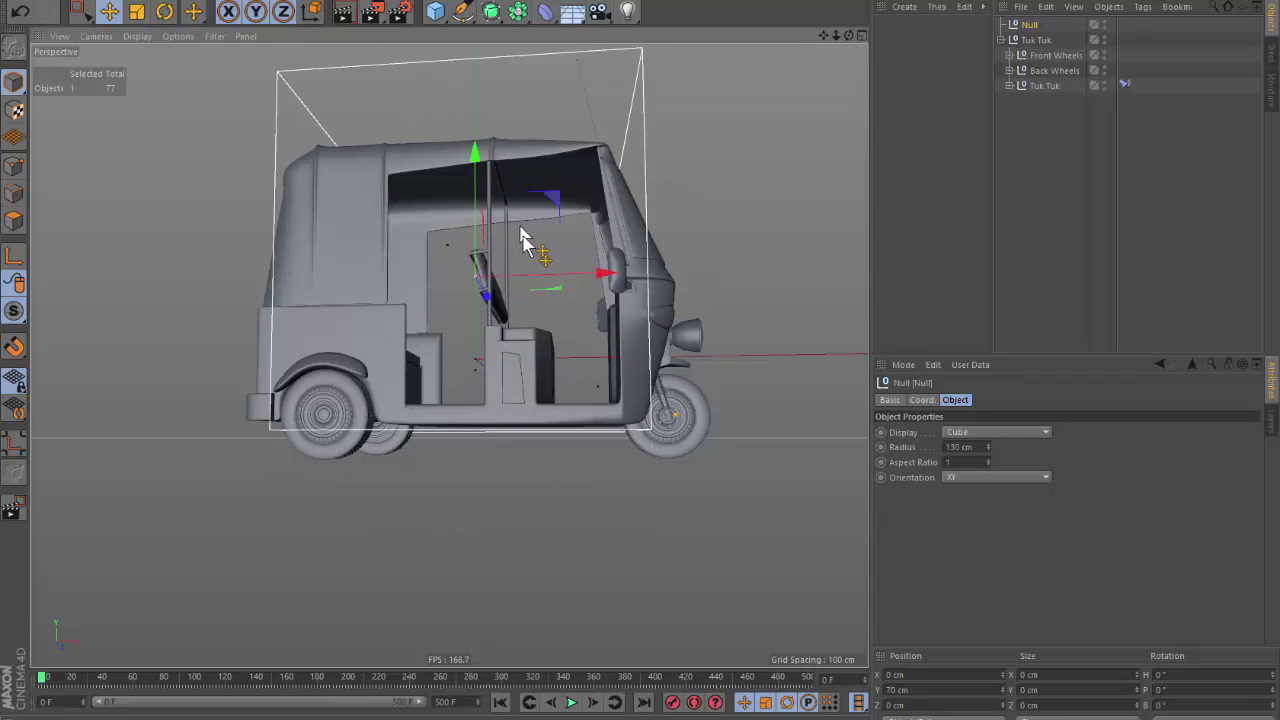
alt+drag(523, 234, 574, 286)
click(1029, 28)
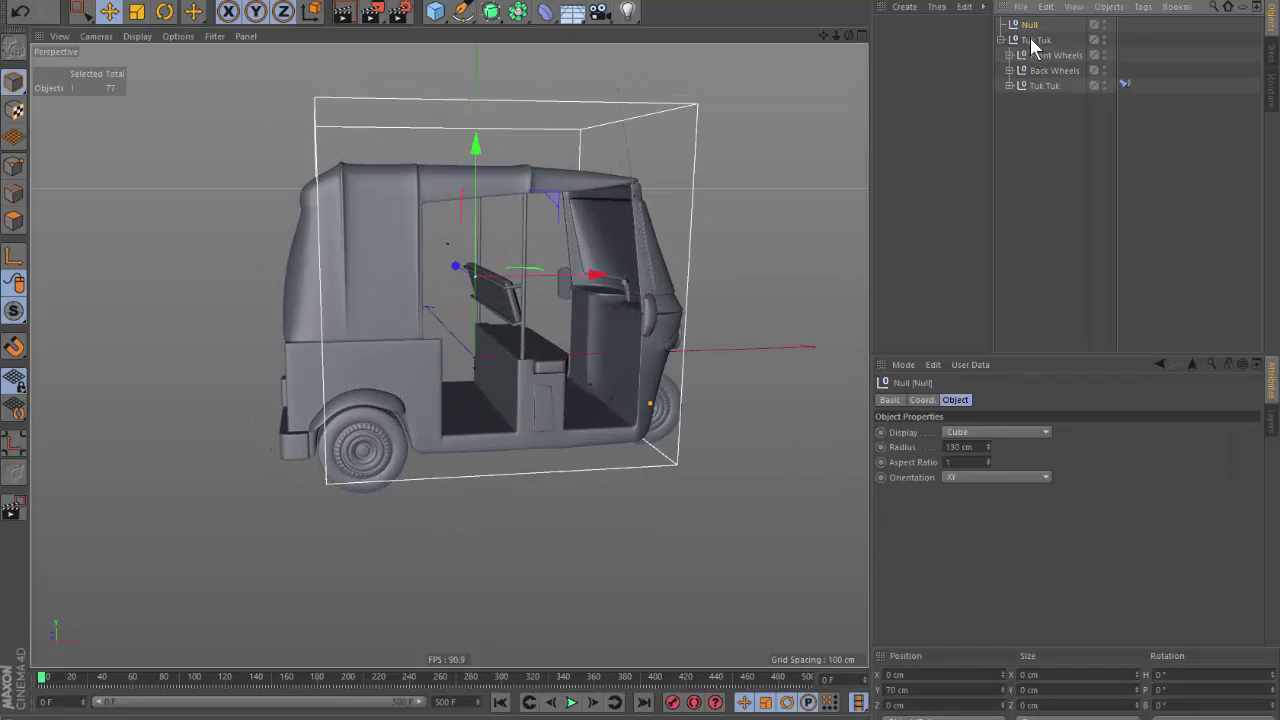
double_click(1031, 25)
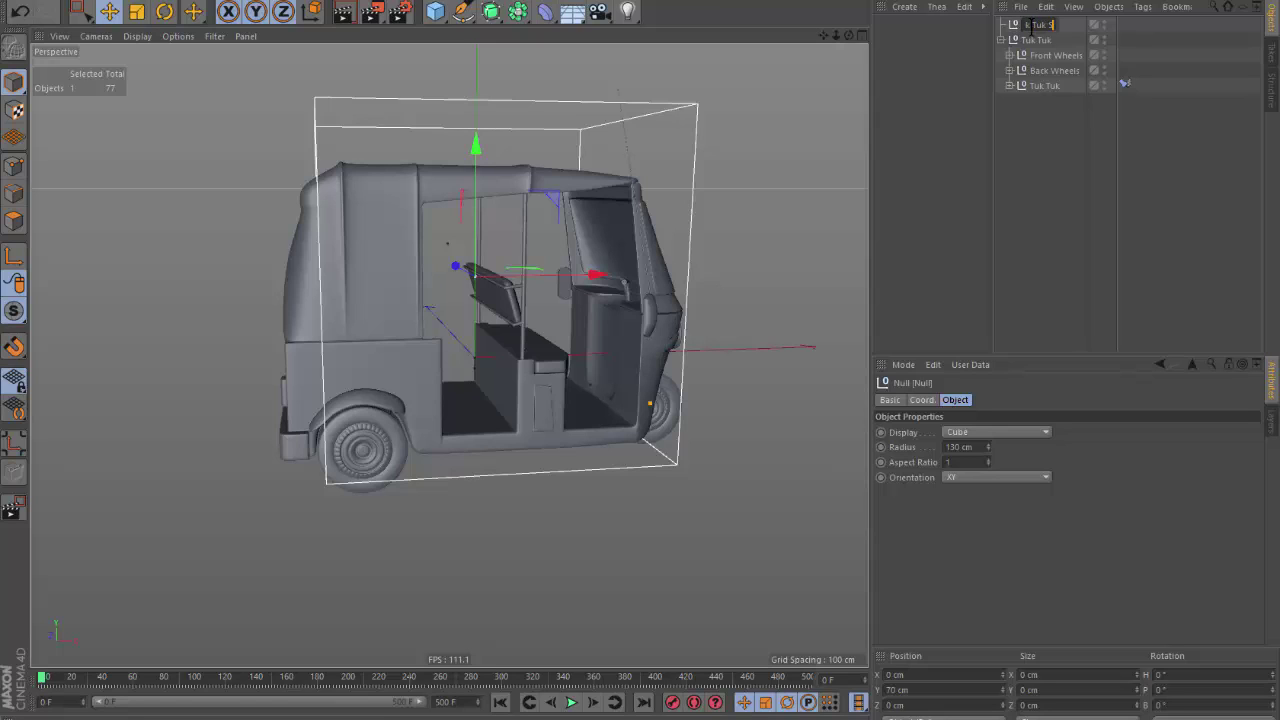
text(pring)
key(Return)
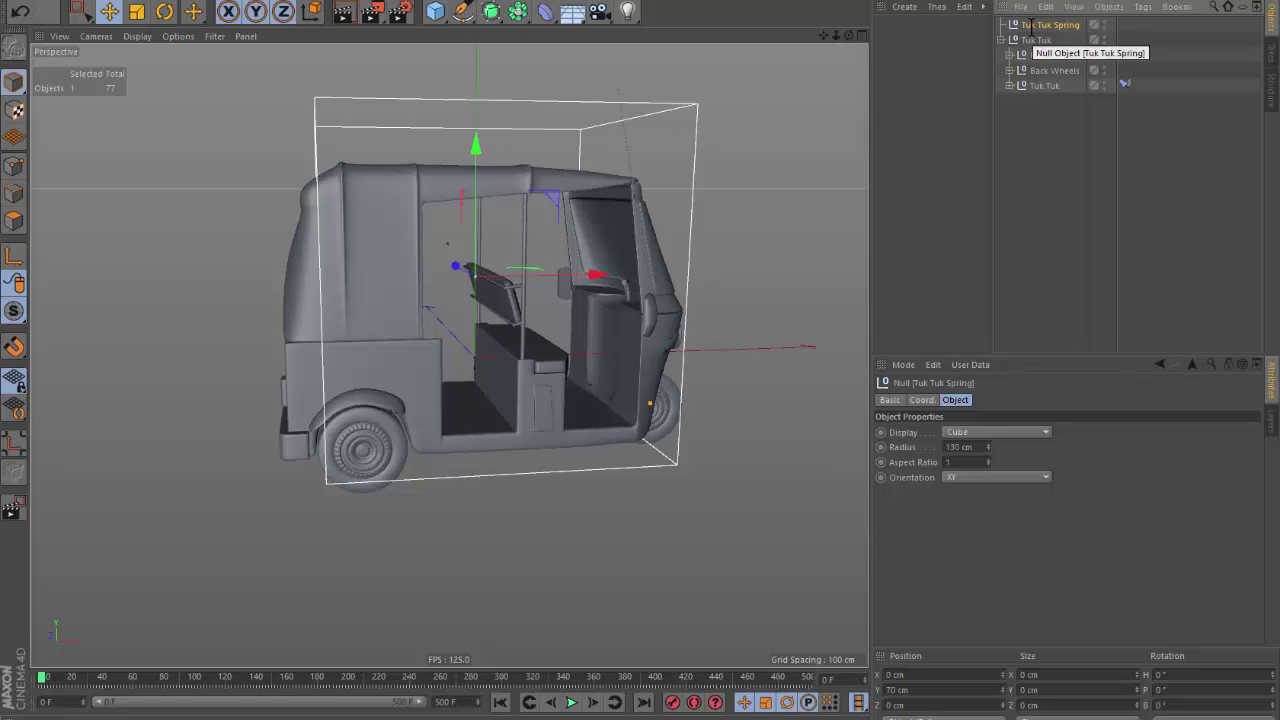
click(1124, 86)
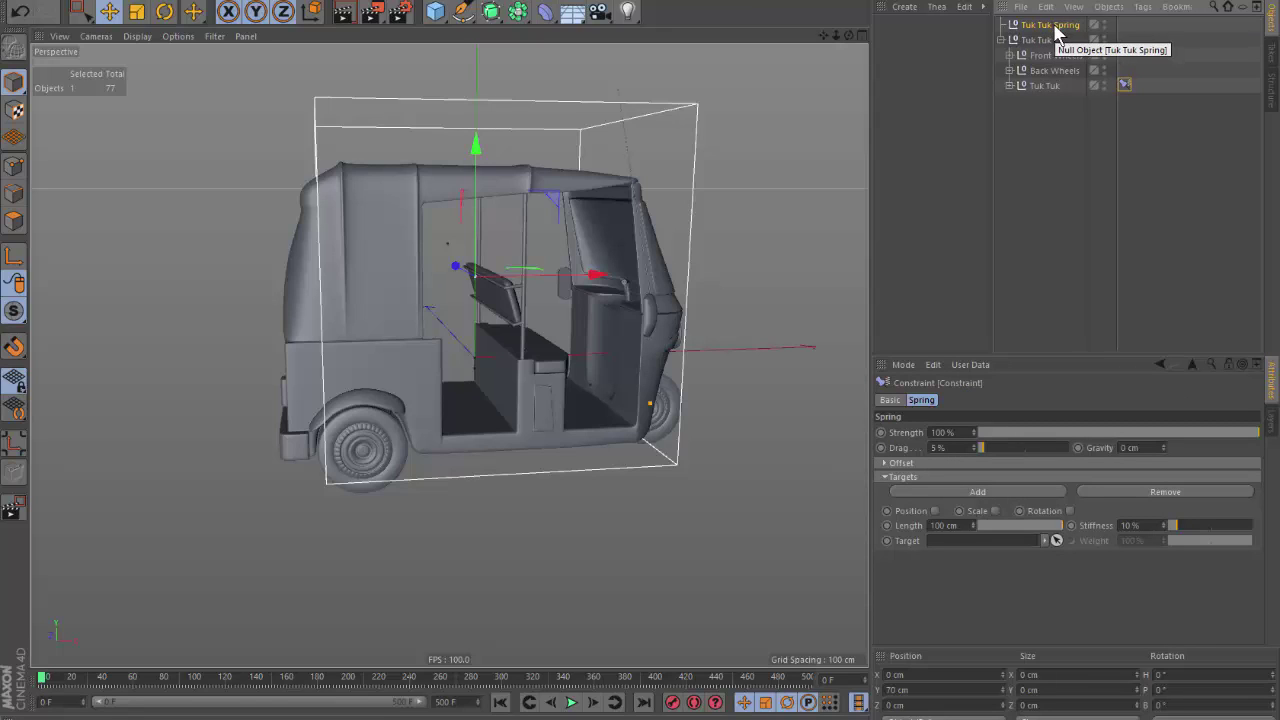
Set Tuk Tuk Spring as the spring constraint target and enable Rotation.
click(1057, 540)
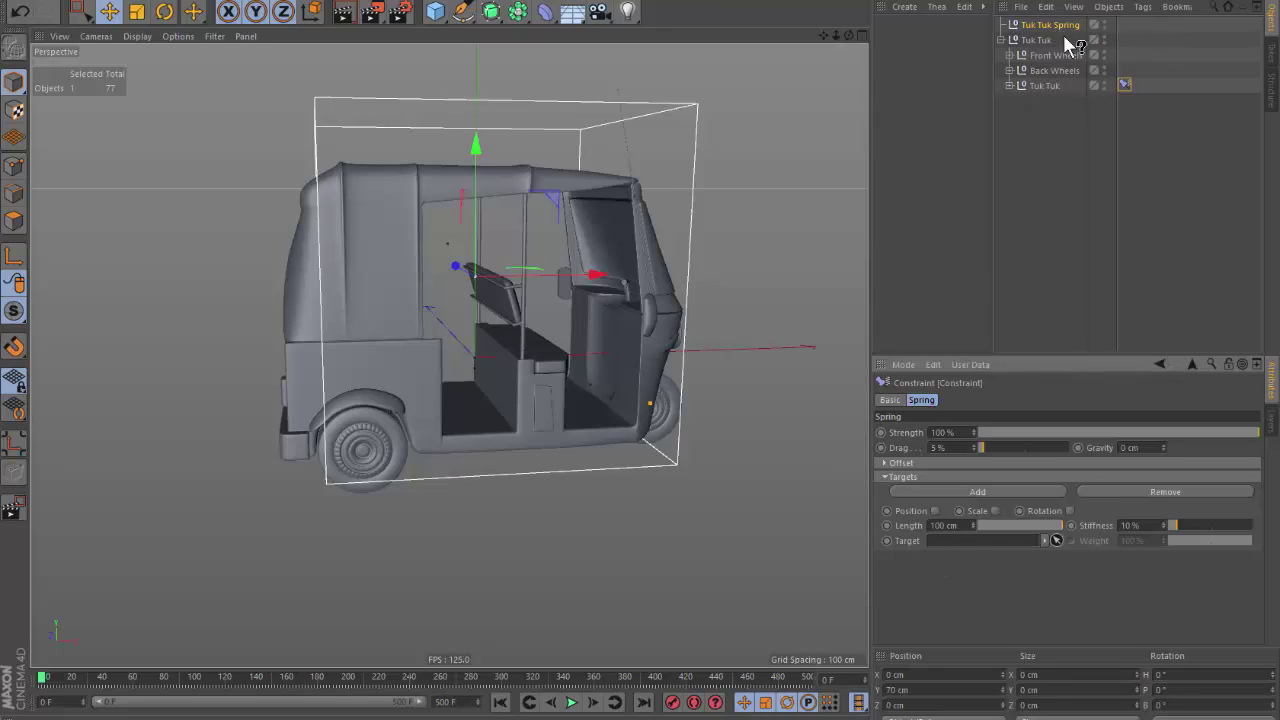
click(1064, 24)
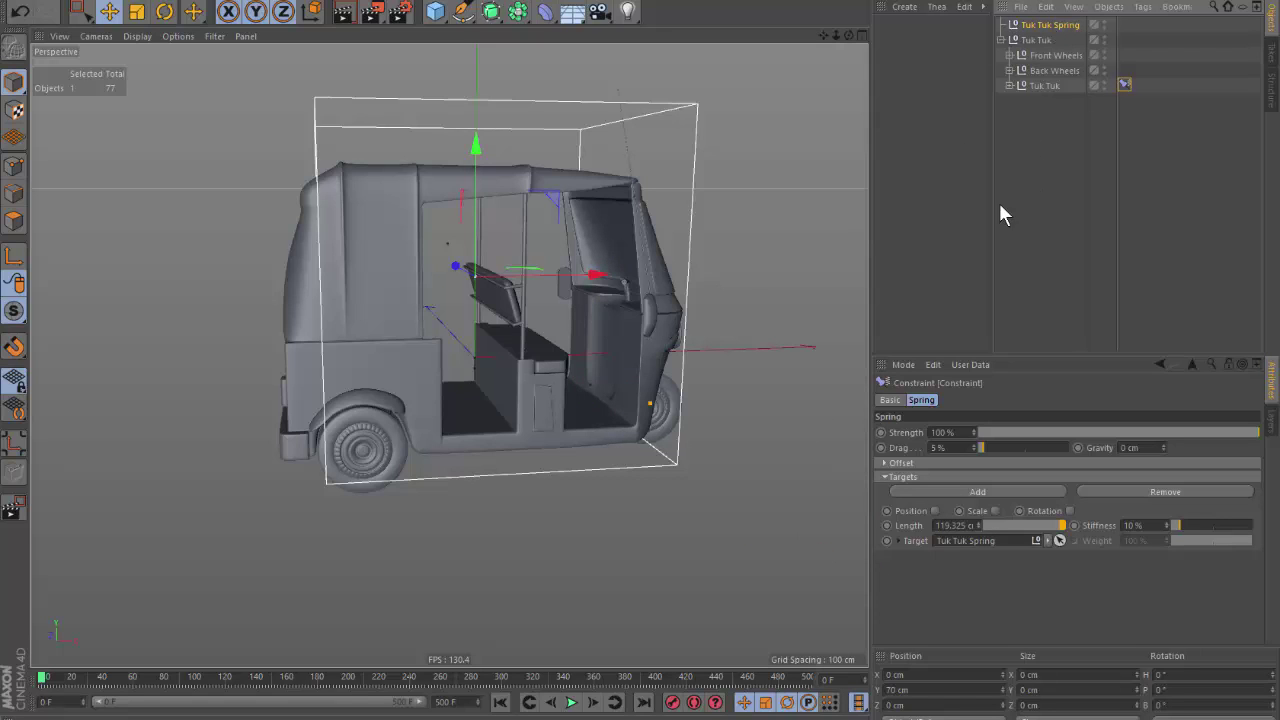
click(1046, 26)
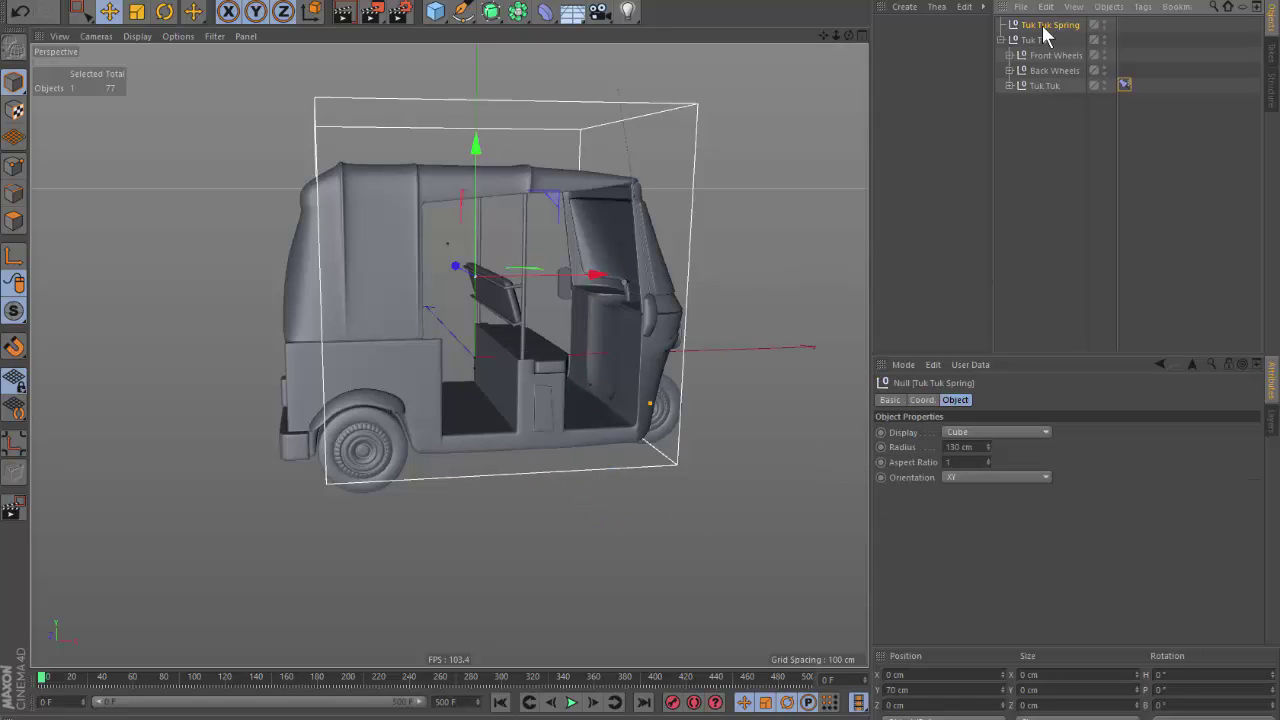
alt+drag(600, 470, 549, 463)
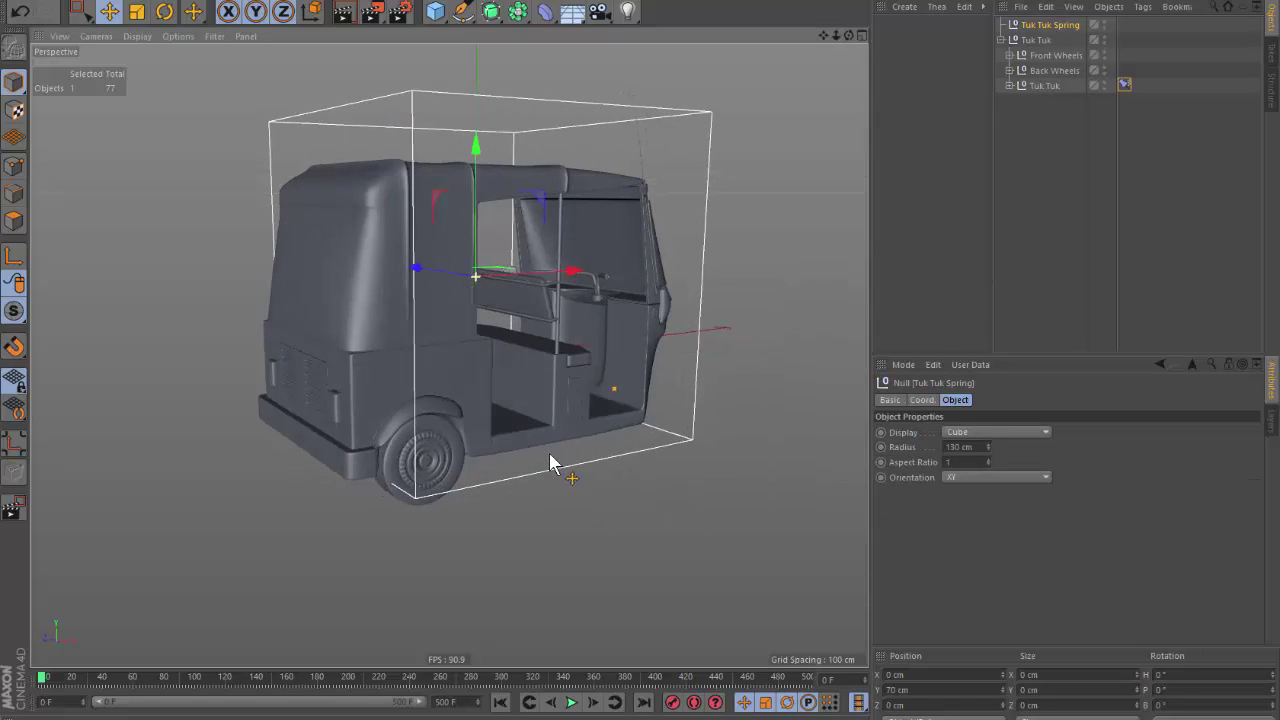
click(1124, 84)
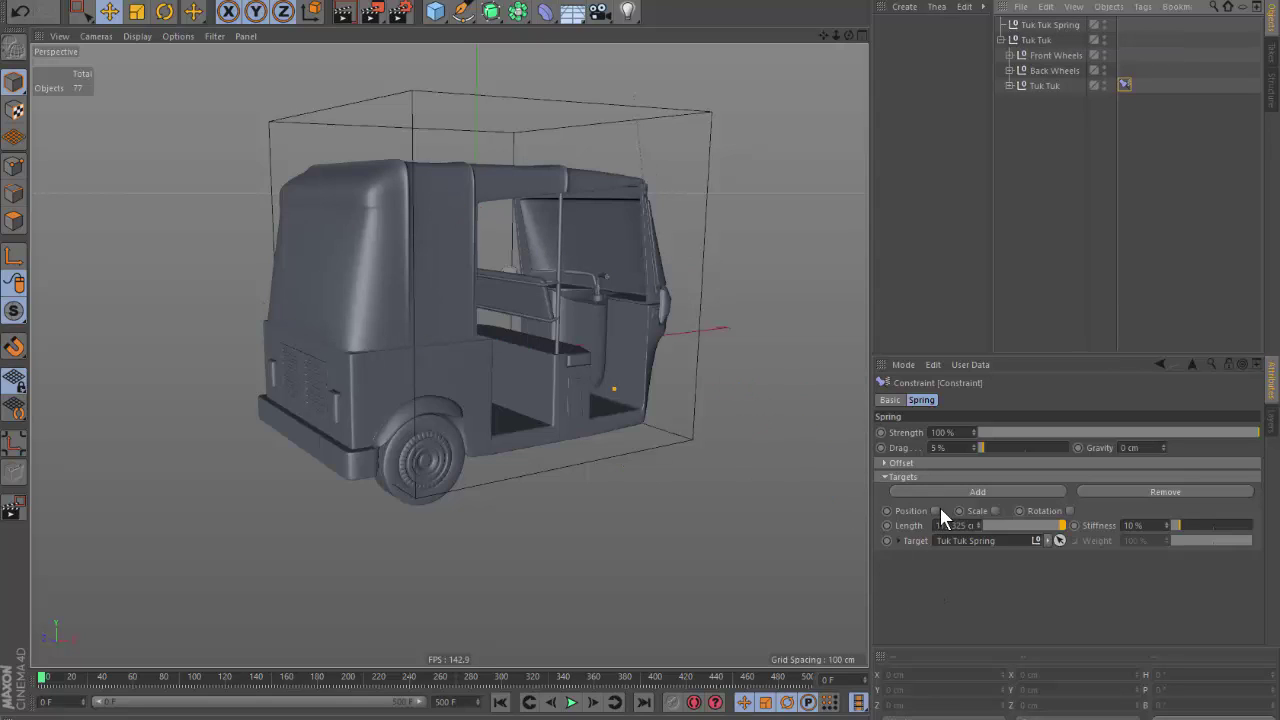
click(1071, 511)
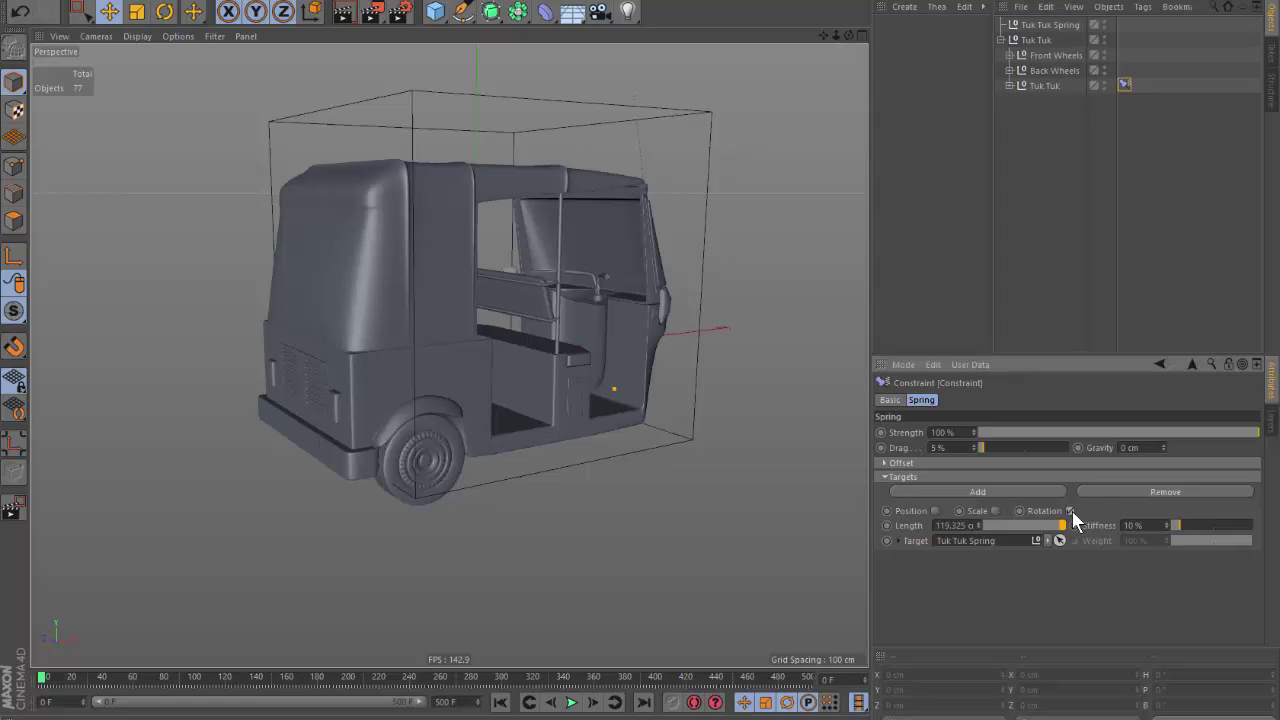
click(164, 11)
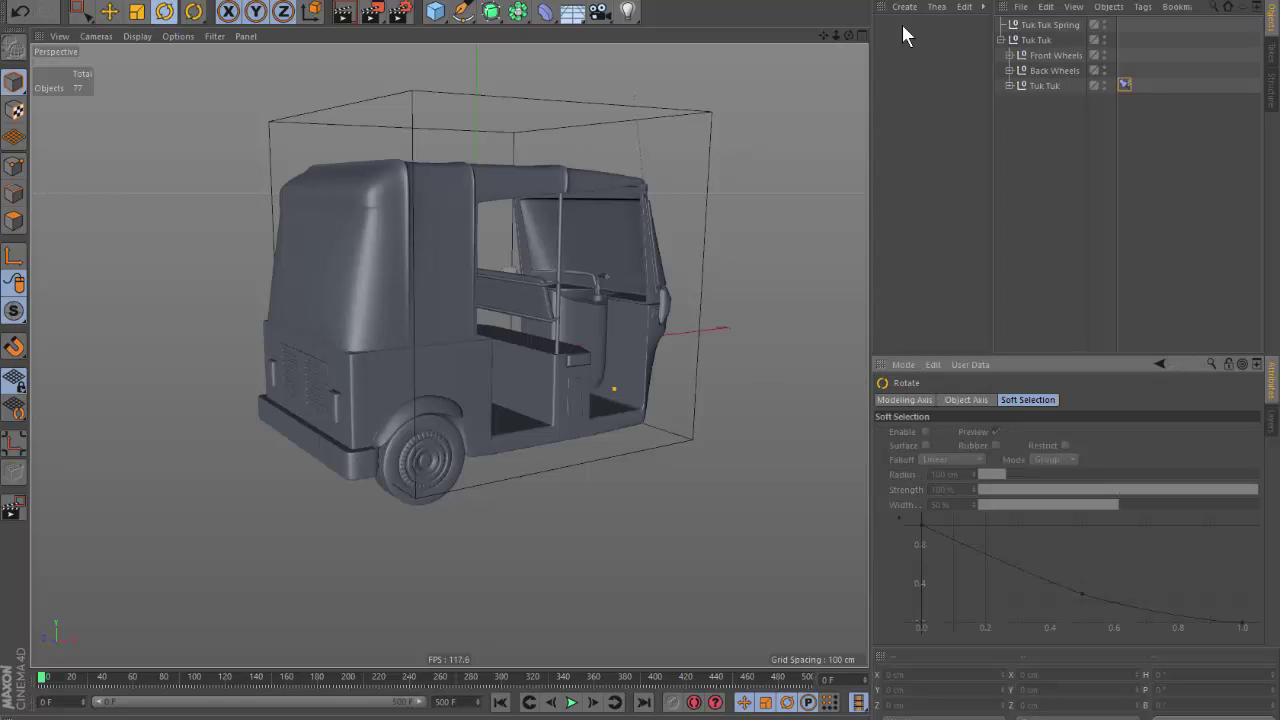
click(1048, 25)
drag(526, 263, 525, 237)
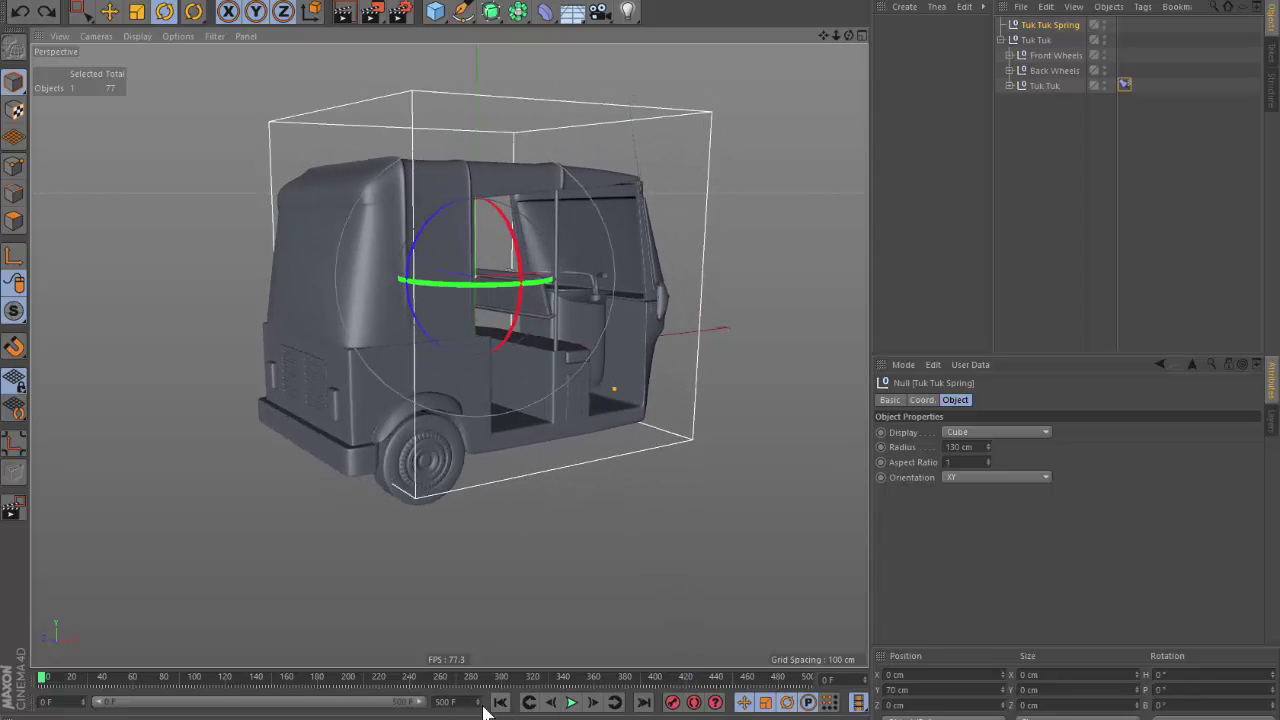
mouse_move(449, 512)
alt+mouse_down()
mouse_move(498, 441)
mouse_move(540, 444)
mouse_move(516, 490)
alt+mouse_up()
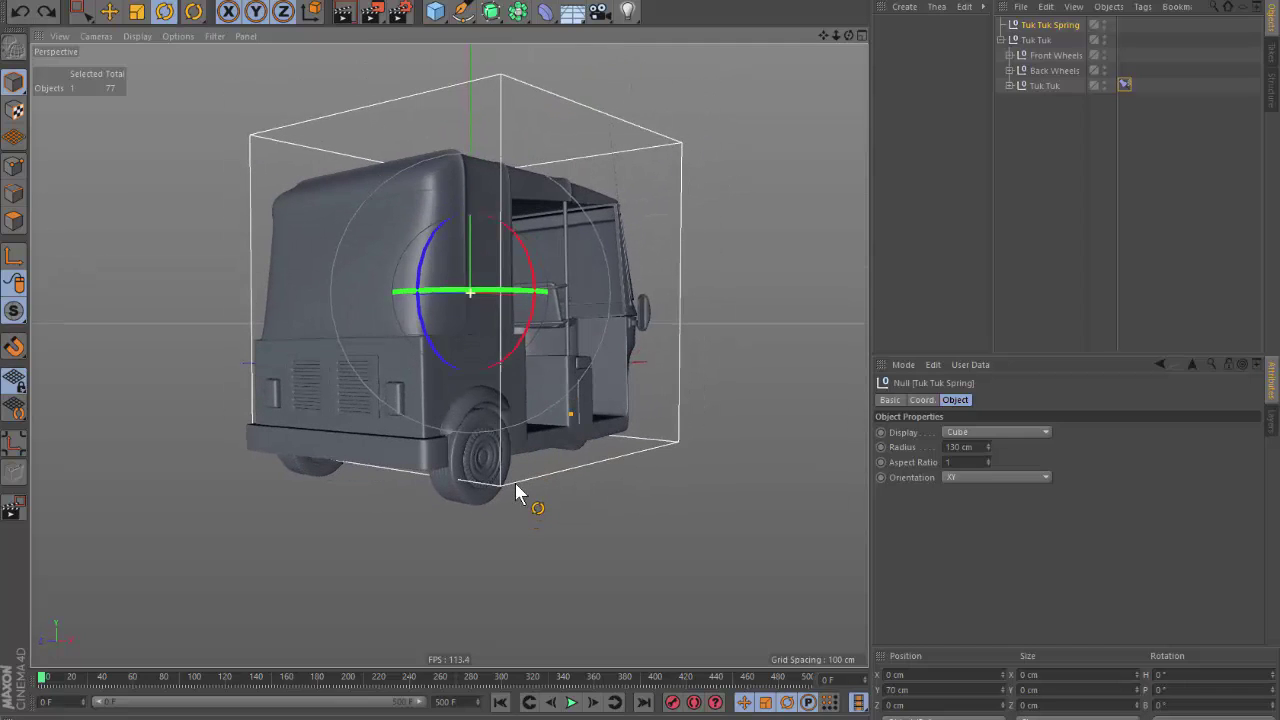
click(574, 704)
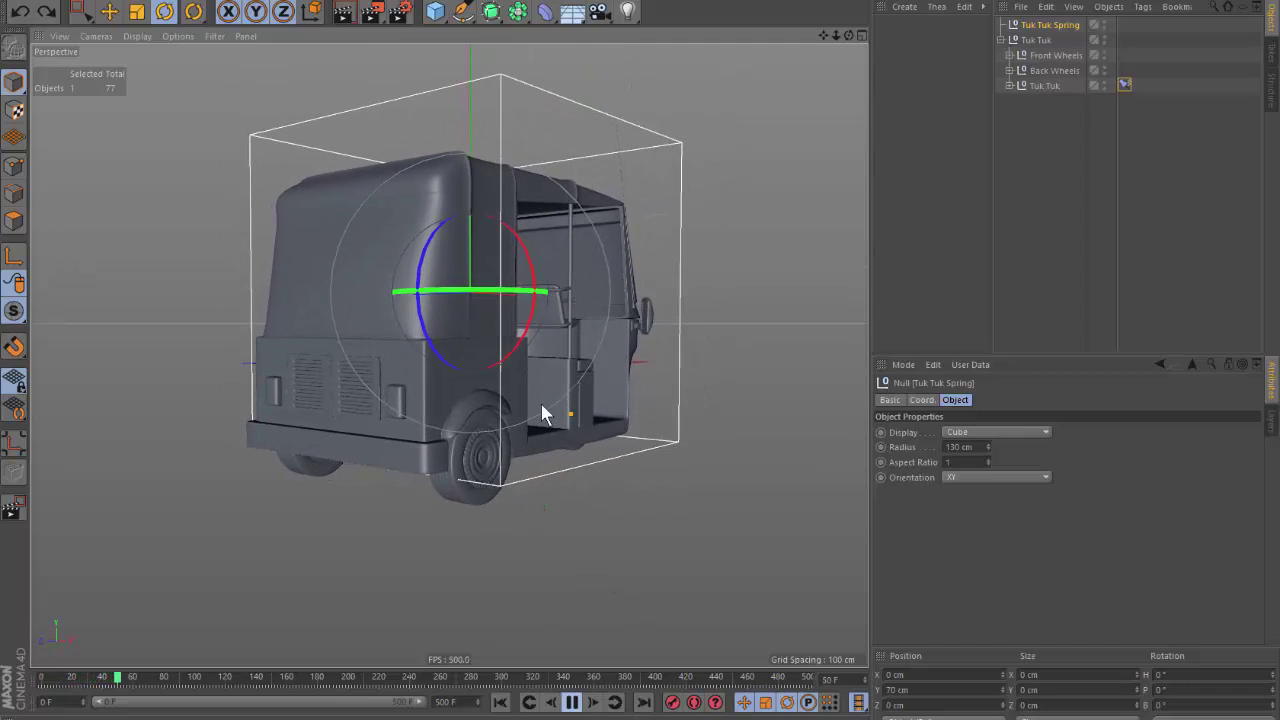
drag(533, 268, 540, 277)
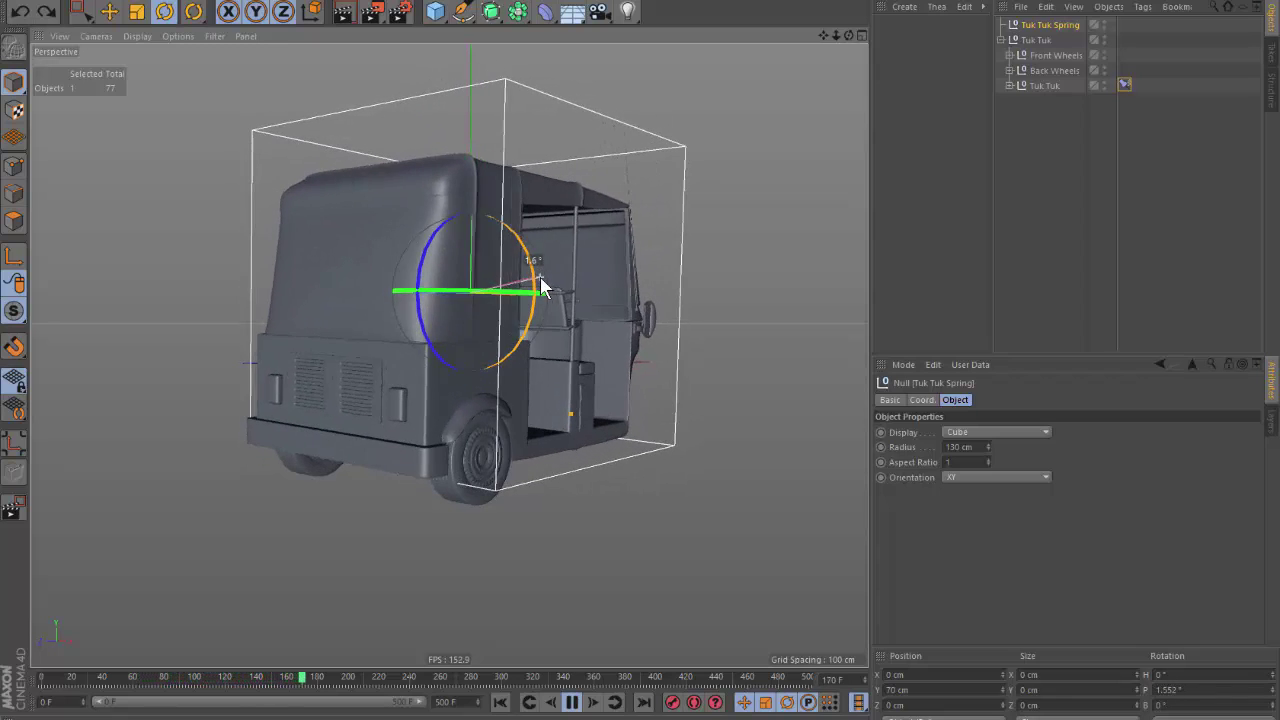
click(572, 702)
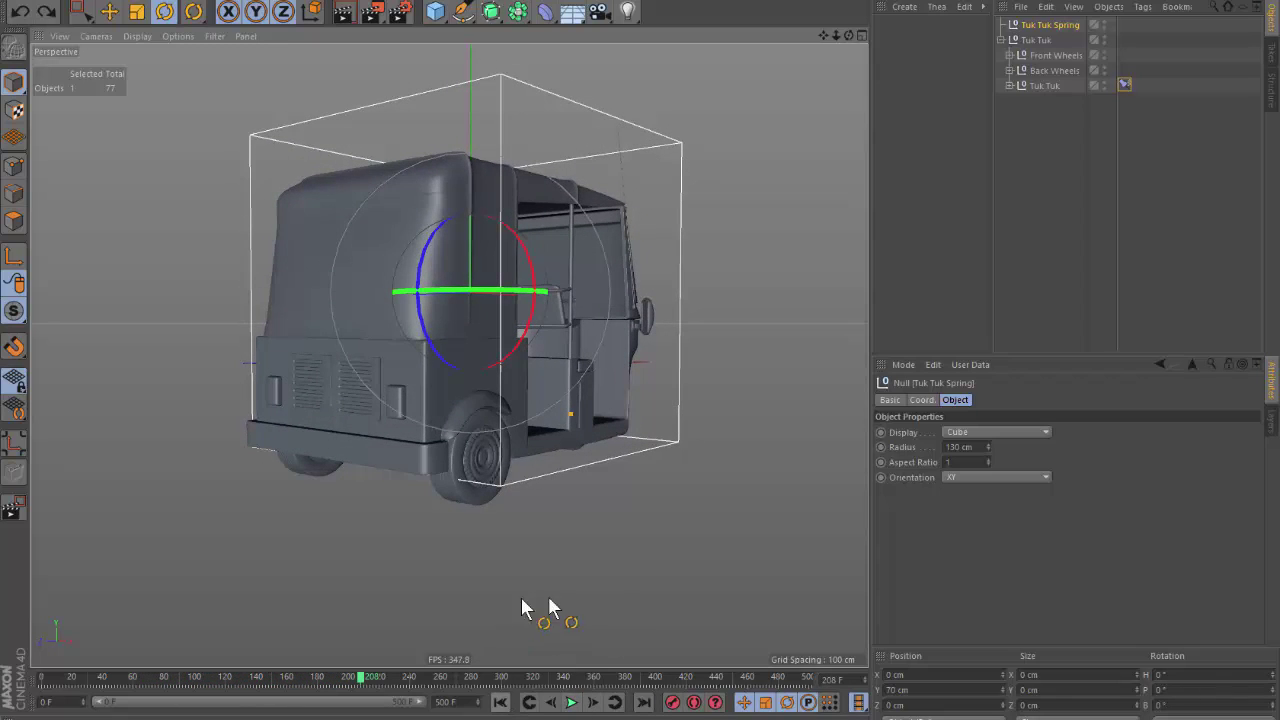
click(500, 702)
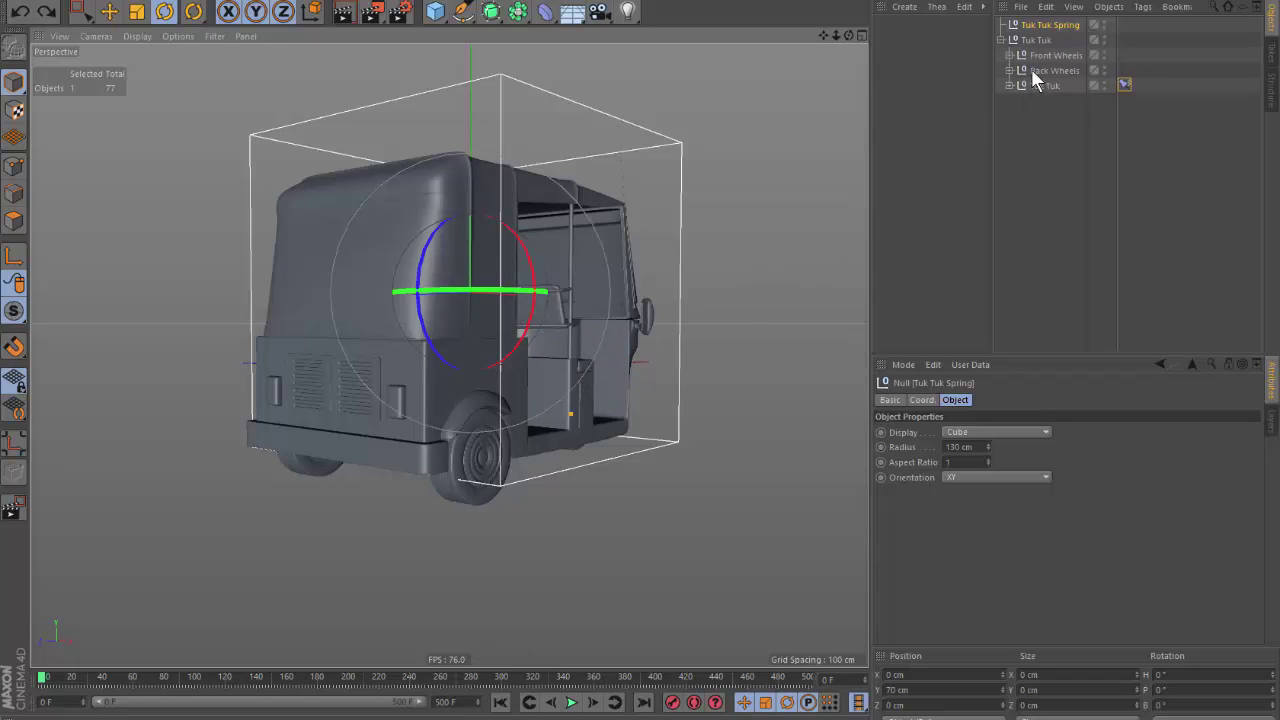
Test the spring at 78% stiffness by tilting the cage during playback.
click(1125, 84)
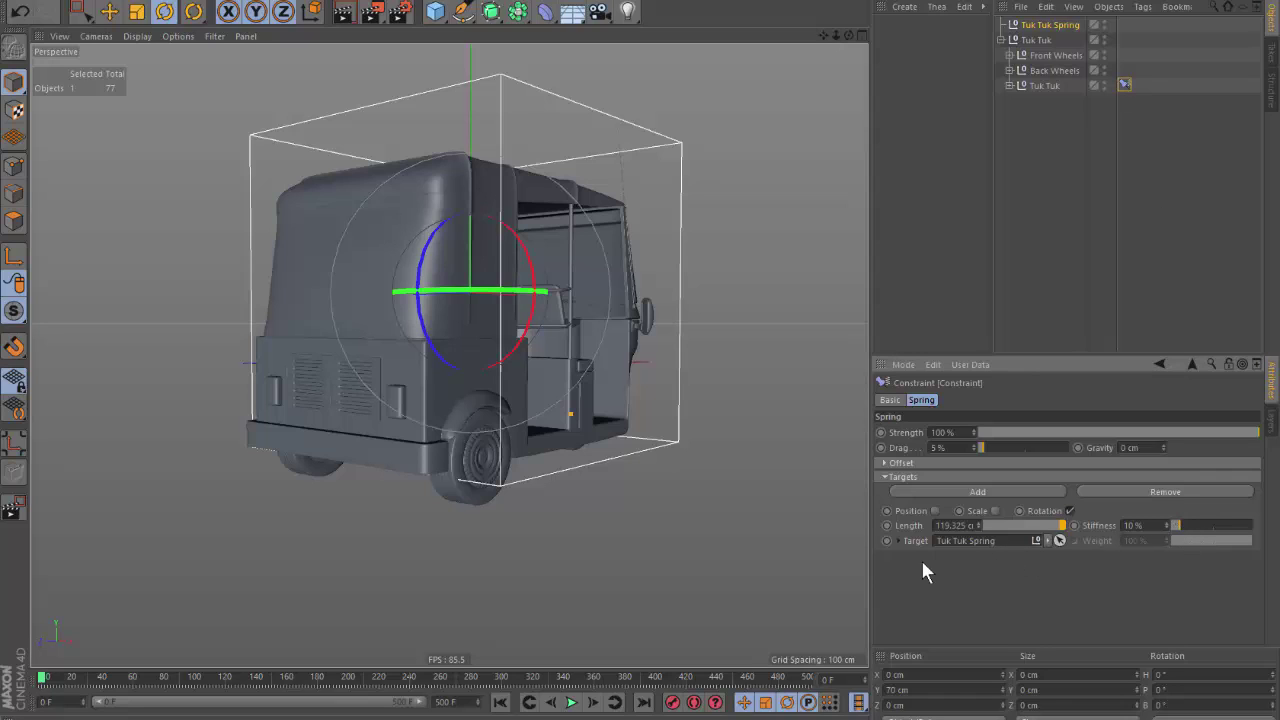
drag(1213, 526, 1237, 526)
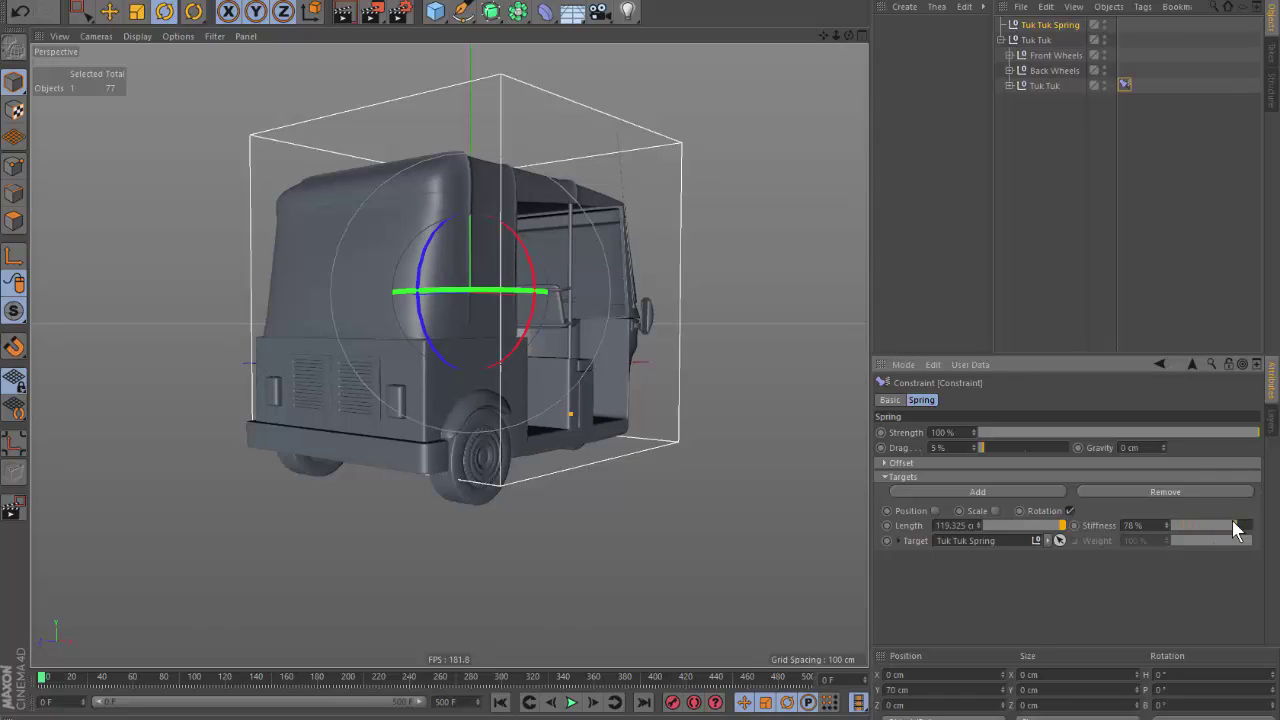
click(572, 703)
drag(532, 282, 540, 266)
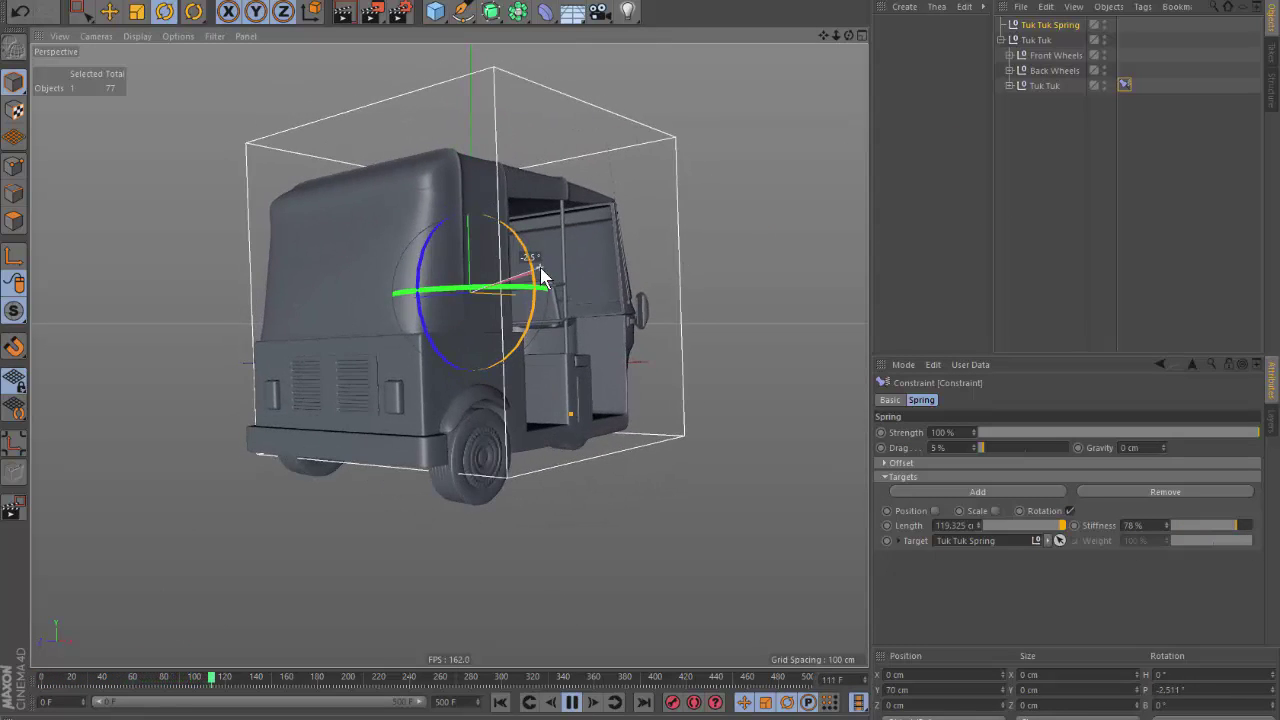
click(572, 703)
click(500, 702)
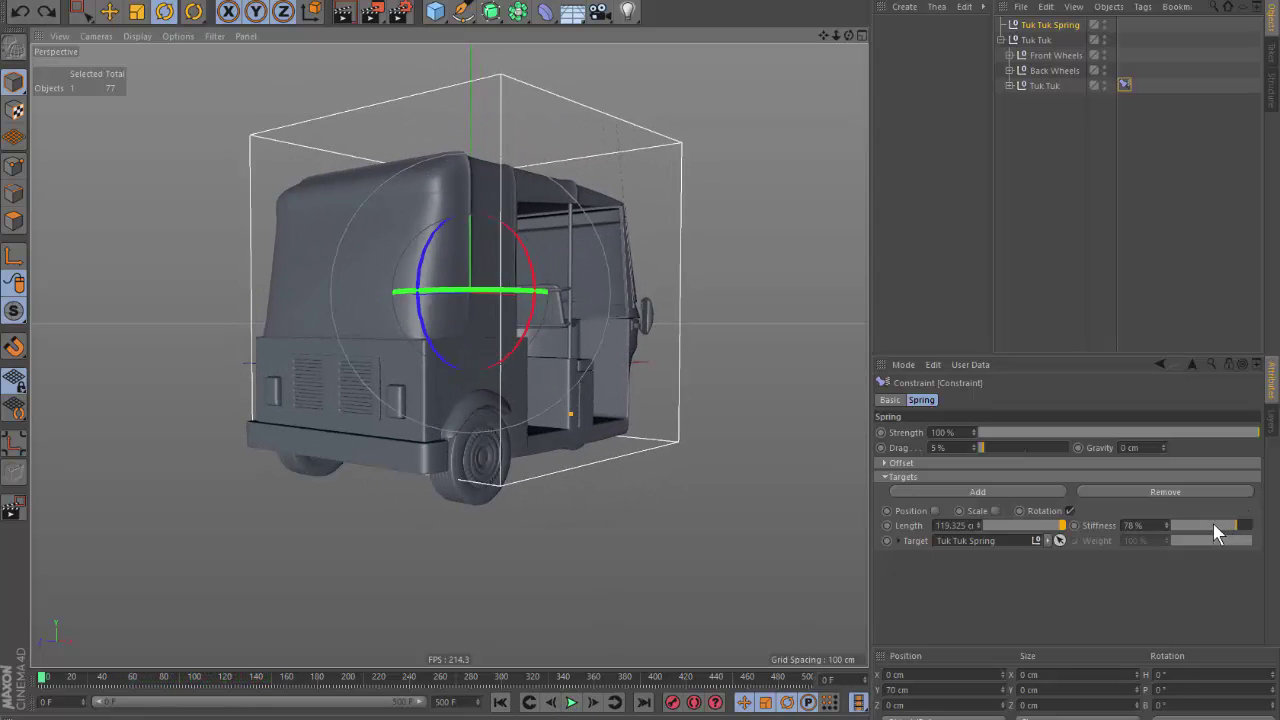
Retest the body's swing with stiffness lowered to 0% and then 1%.
drag(1213, 523, 1166, 527)
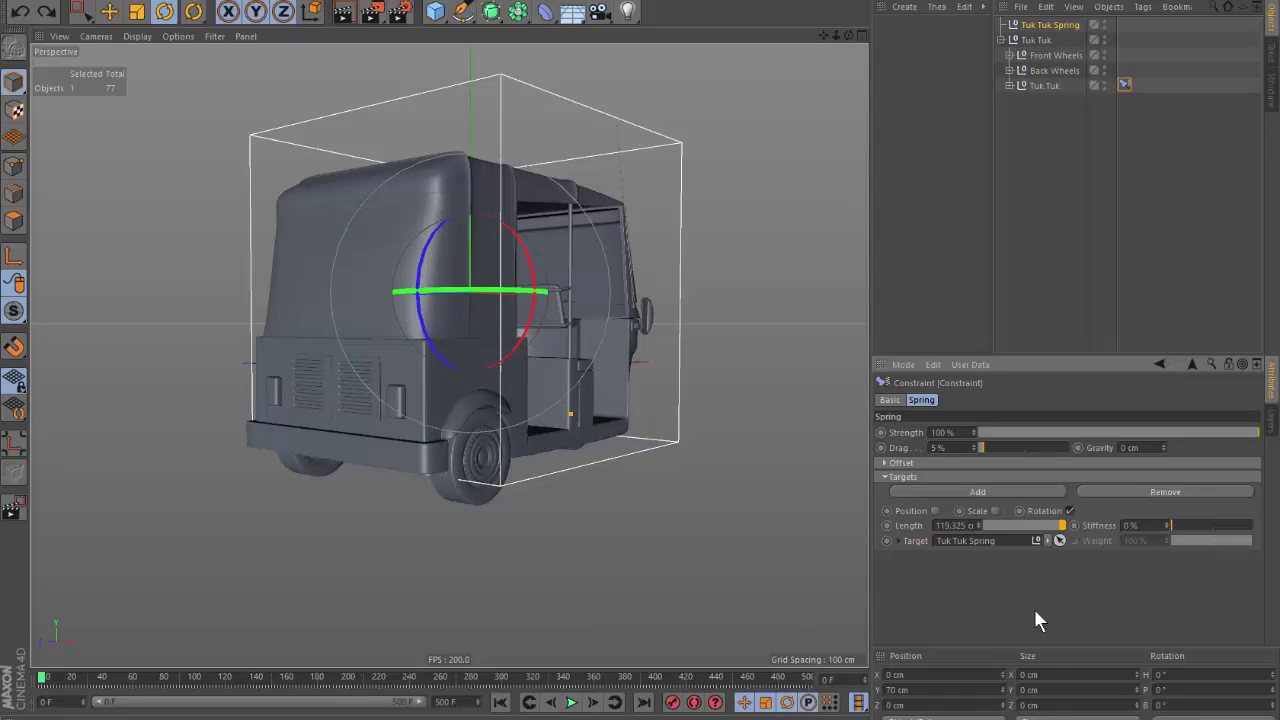
click(578, 703)
drag(532, 278, 535, 278)
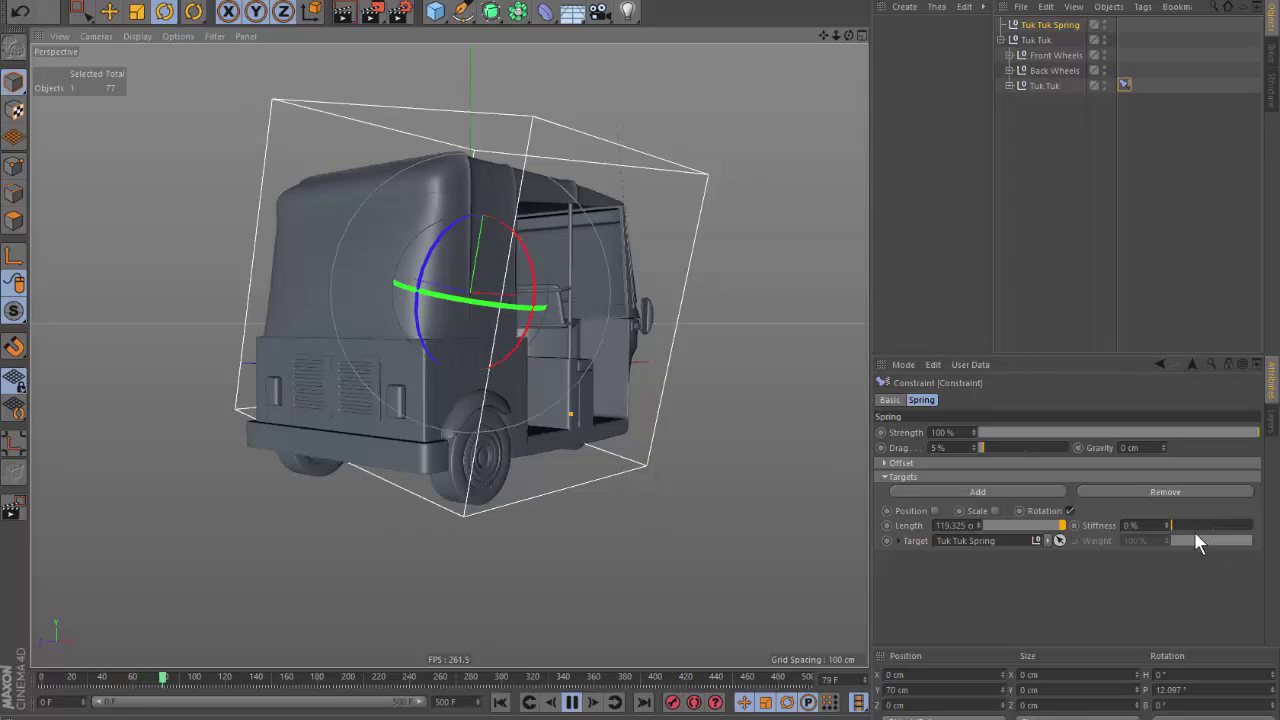
drag(1194, 531, 1183, 528)
mouse_move(537, 284)
mouse_down()
mouse_move(535, 271)
mouse_move(538, 282)
mouse_up()
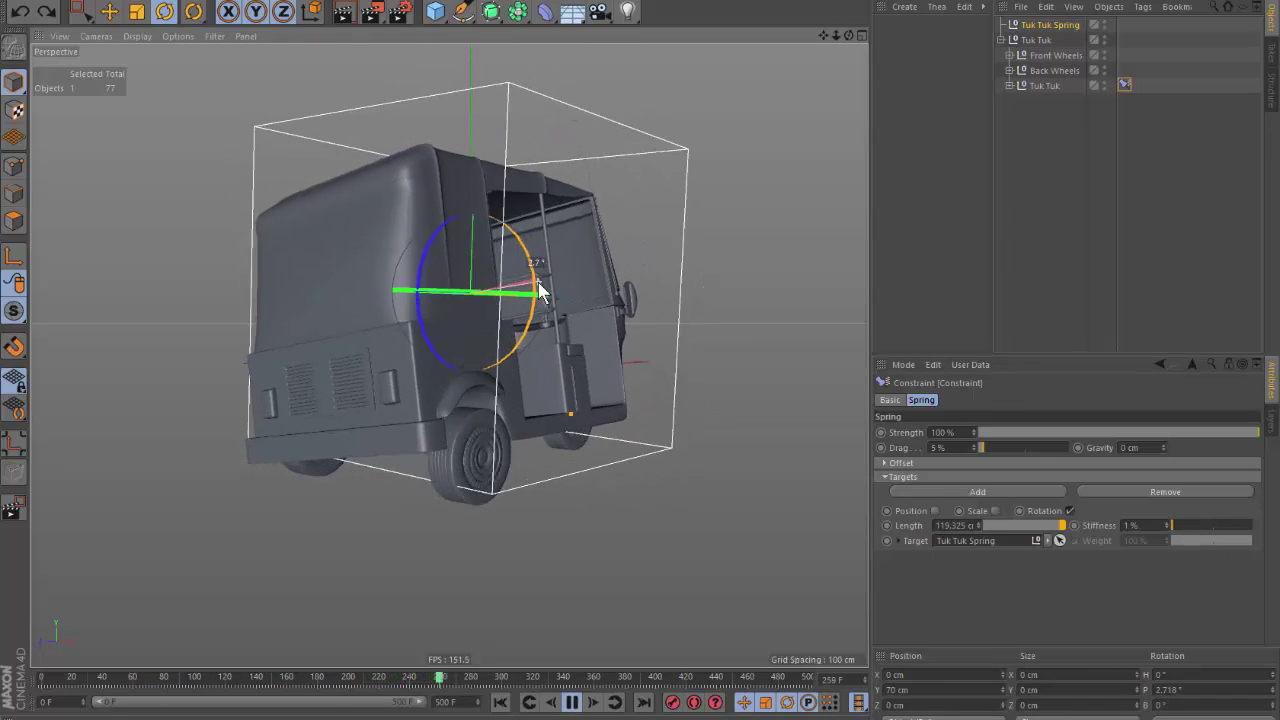
click(571, 702)
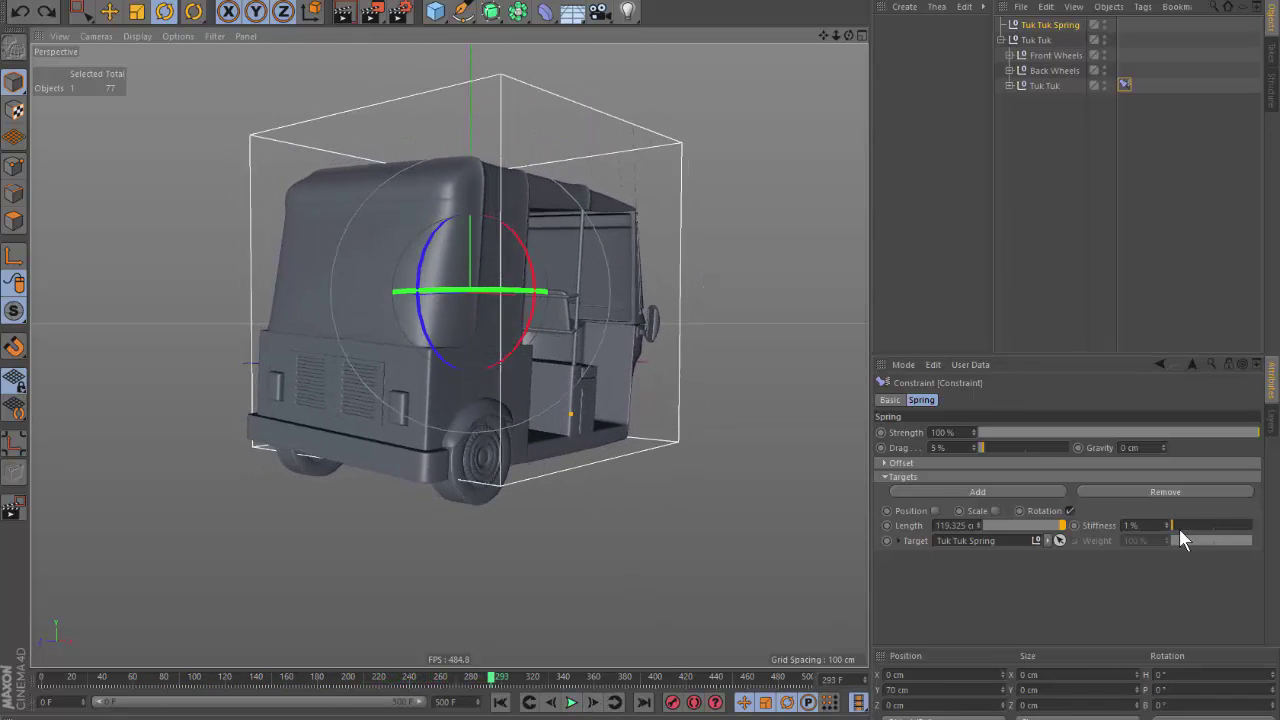
Set stiffness to 15%, replay while rotating the cage, then rewind to frame 0.
click(1177, 527)
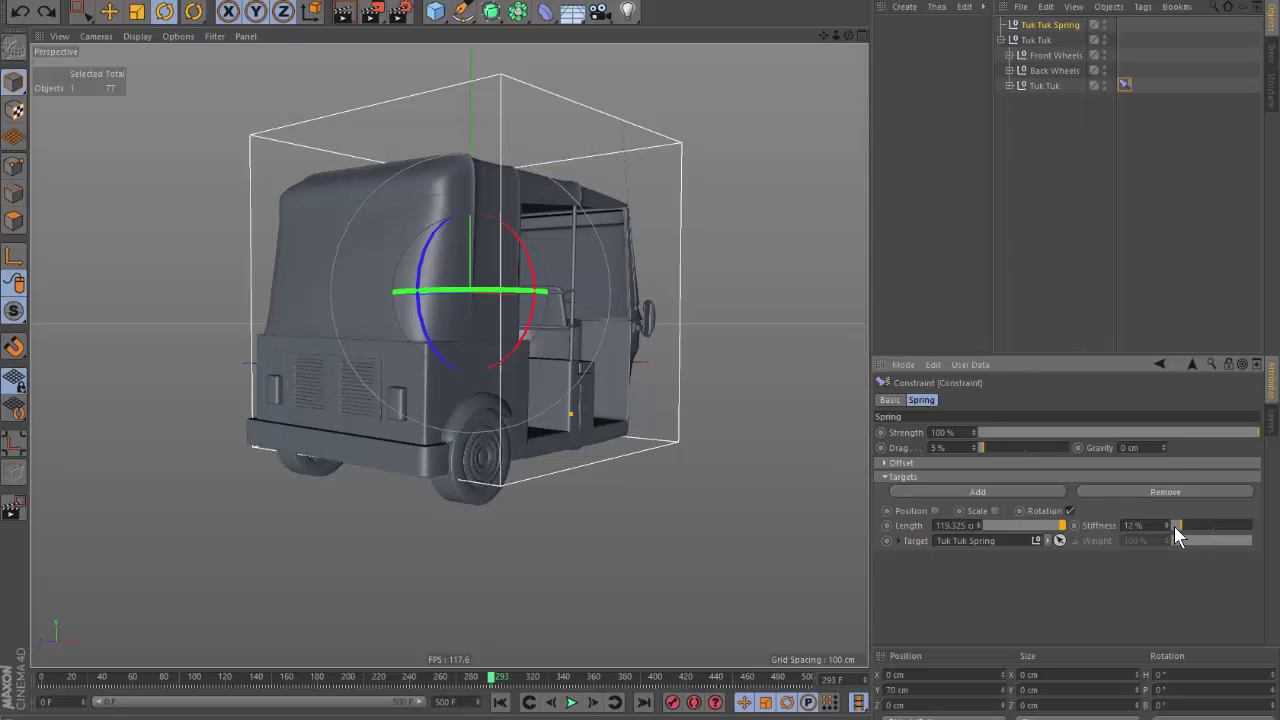
drag(1178, 535, 1178, 535)
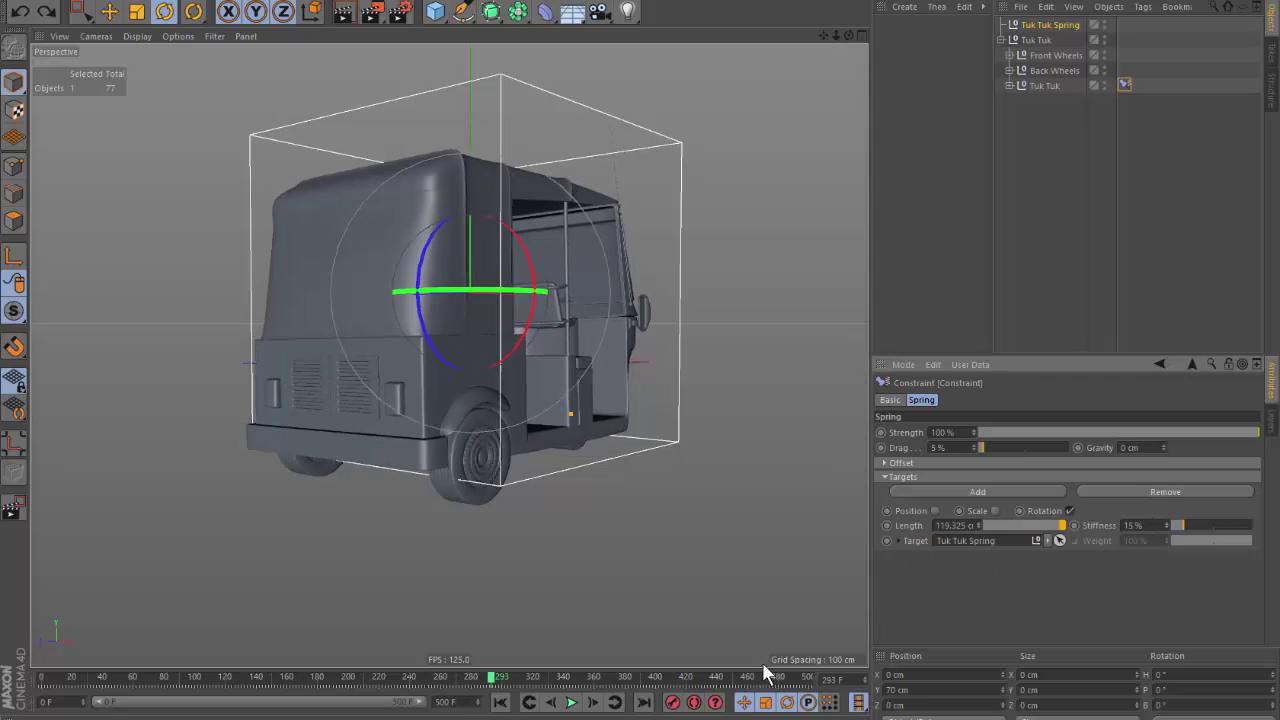
click(500, 703)
click(571, 703)
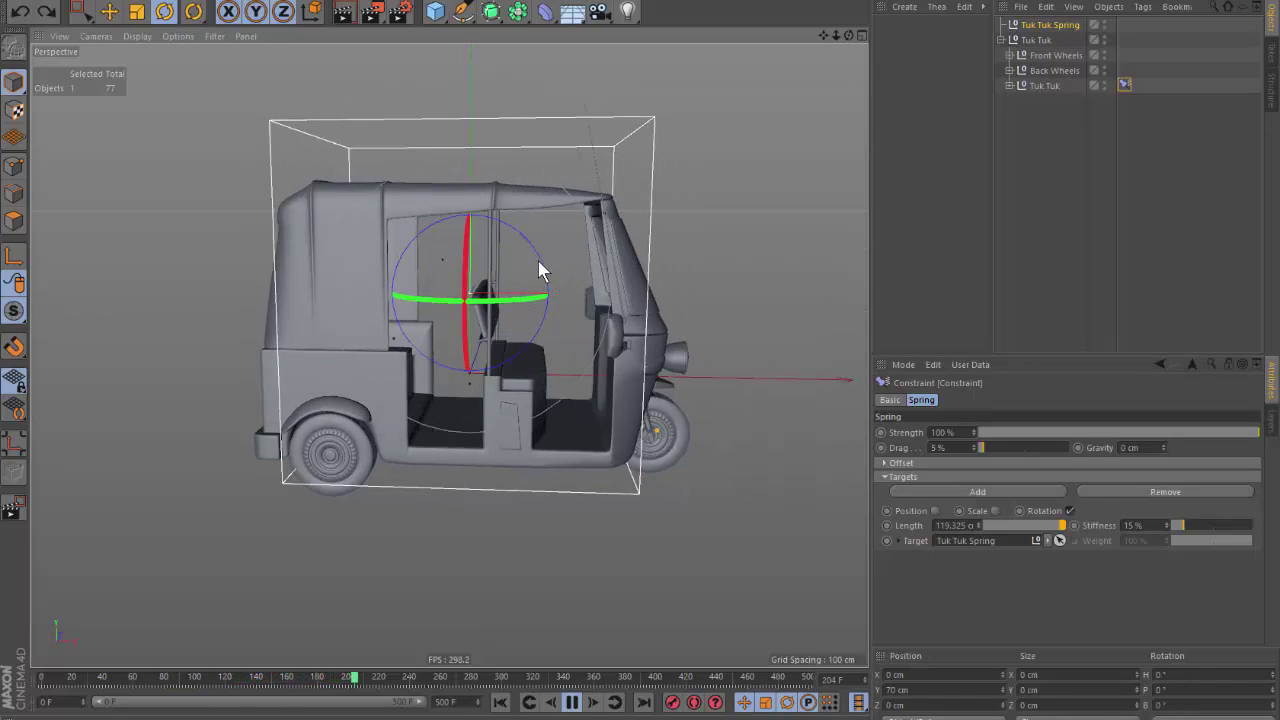
drag(538, 260, 543, 270)
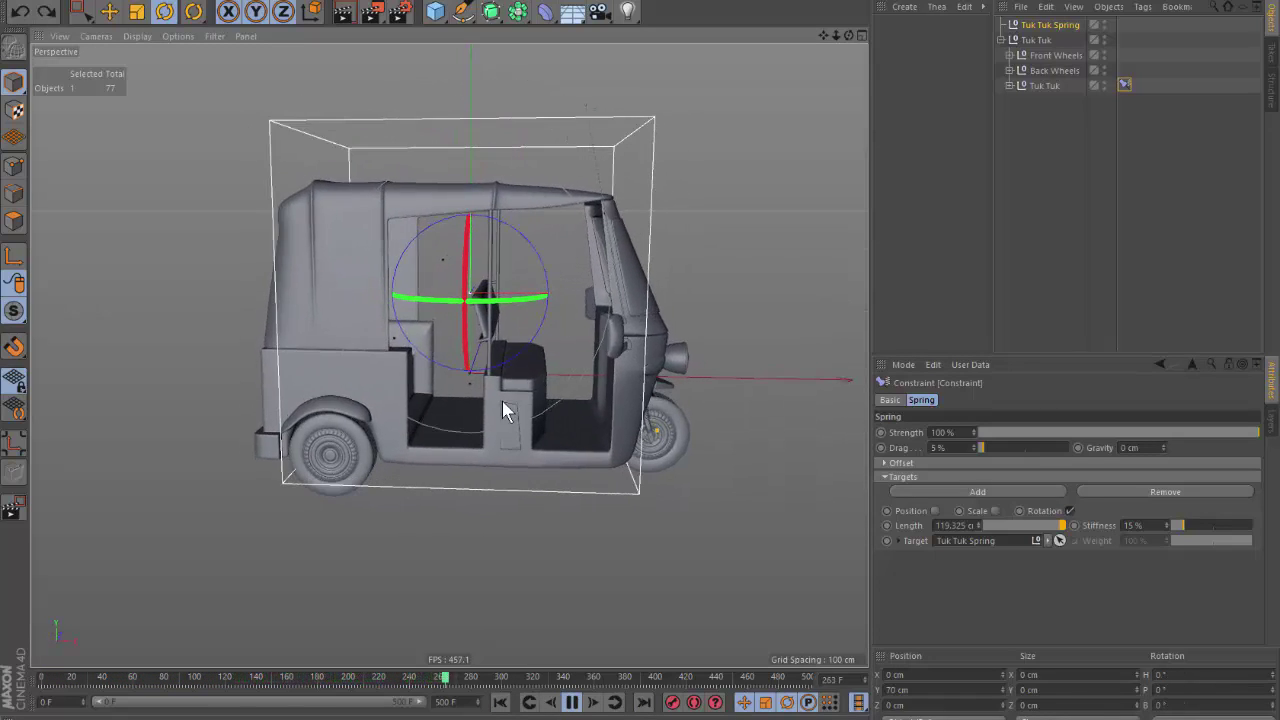
click(572, 702)
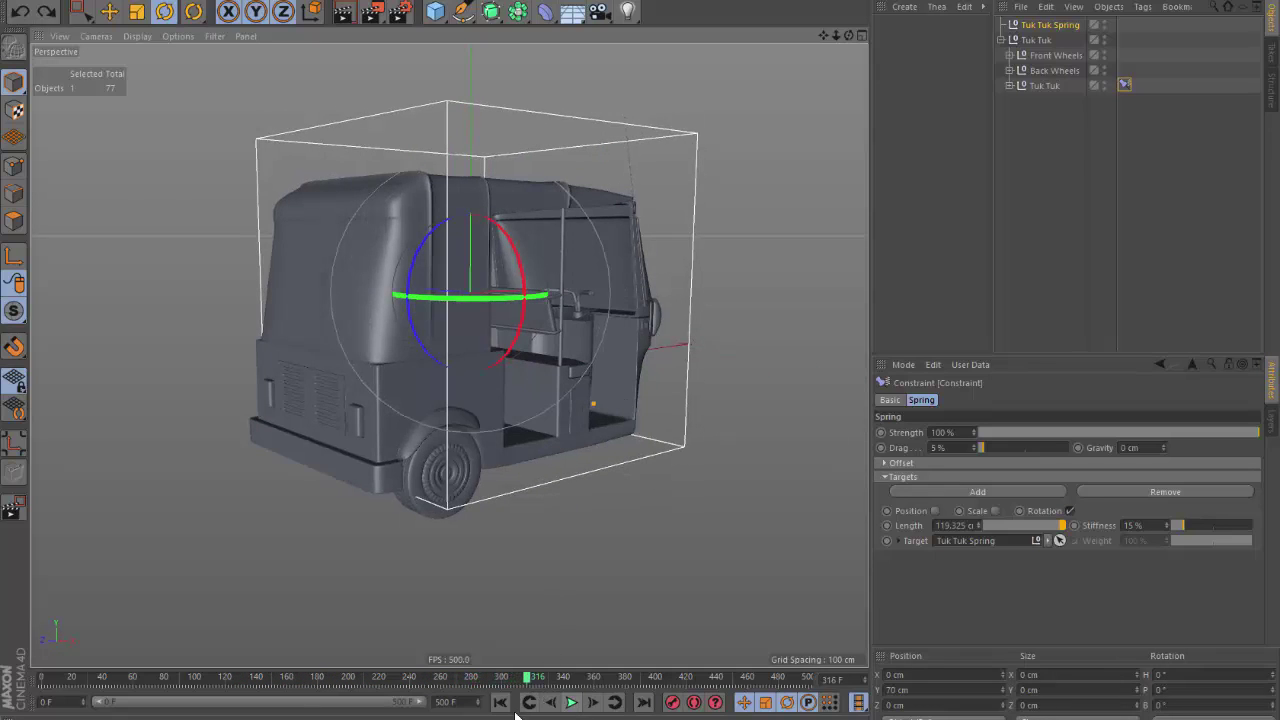
click(500, 702)
Select the Tuk Tuk Spring null with the Move tool and test-nudge it vertically, undoing the first move.
click(110, 12)
click(1123, 85)
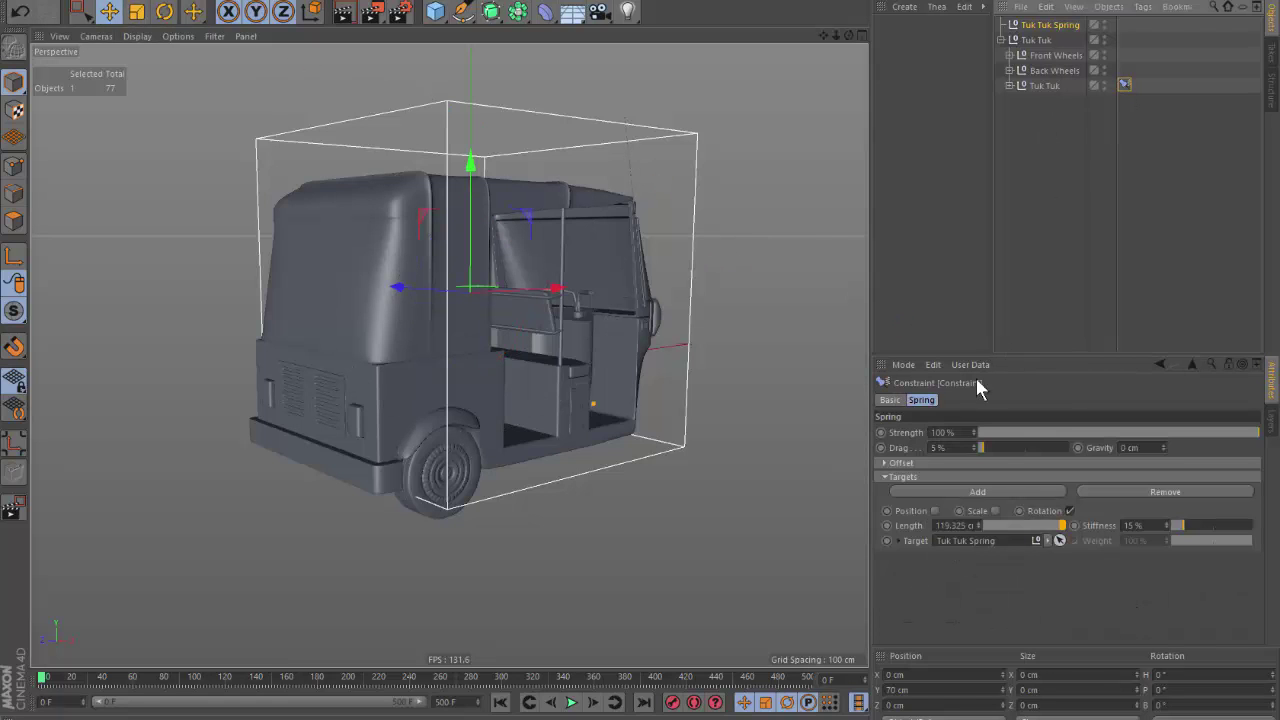
click(1068, 25)
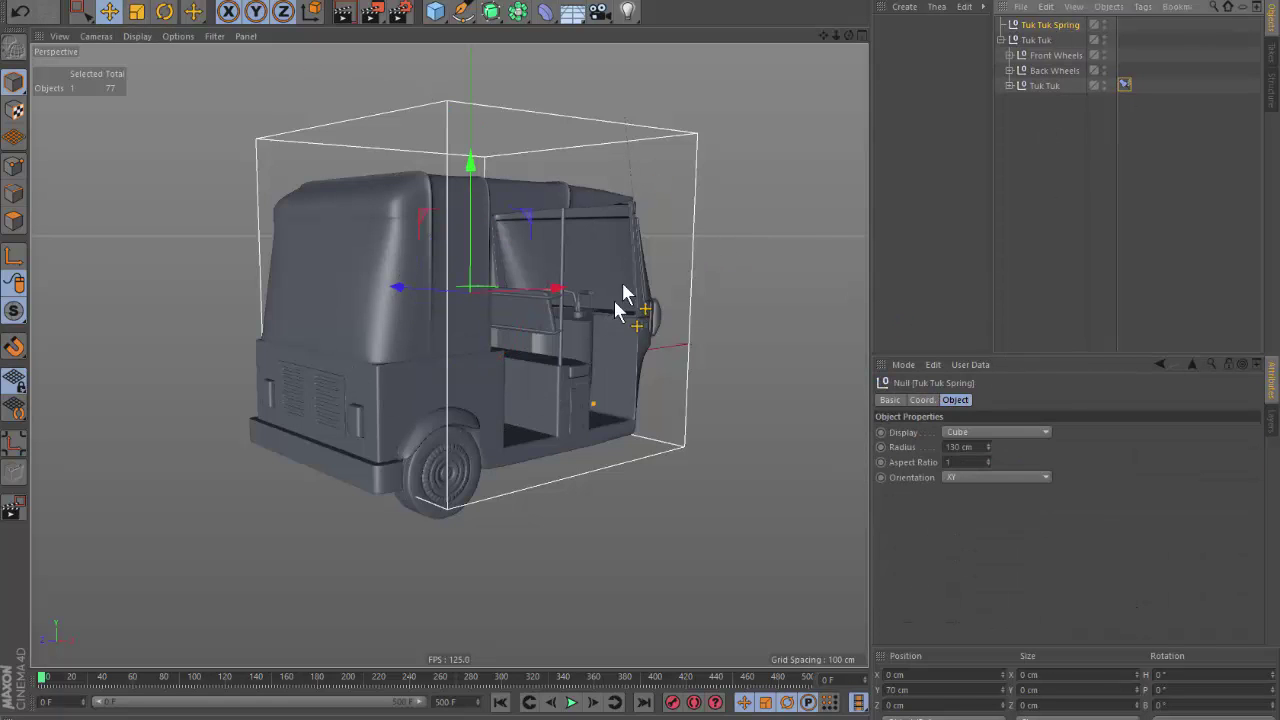
click(1123, 85)
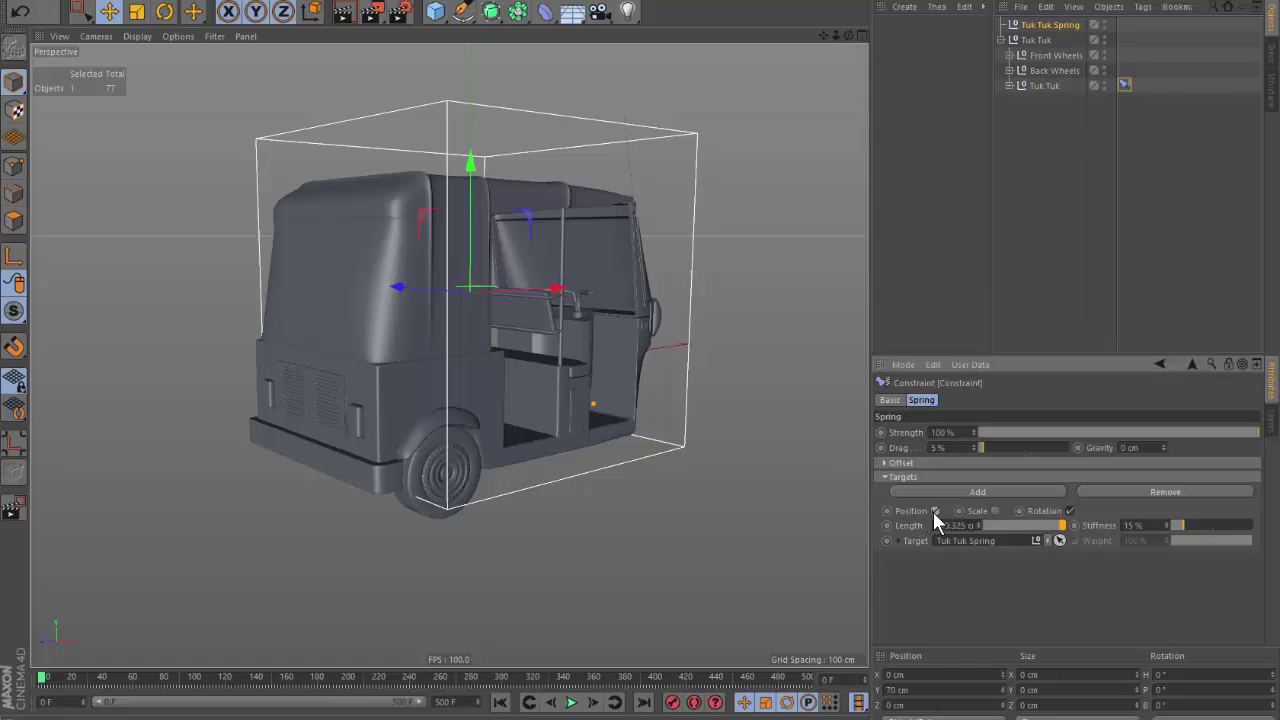
click(1050, 25)
drag(640, 286, 640, 289)
key(ctrl+z)
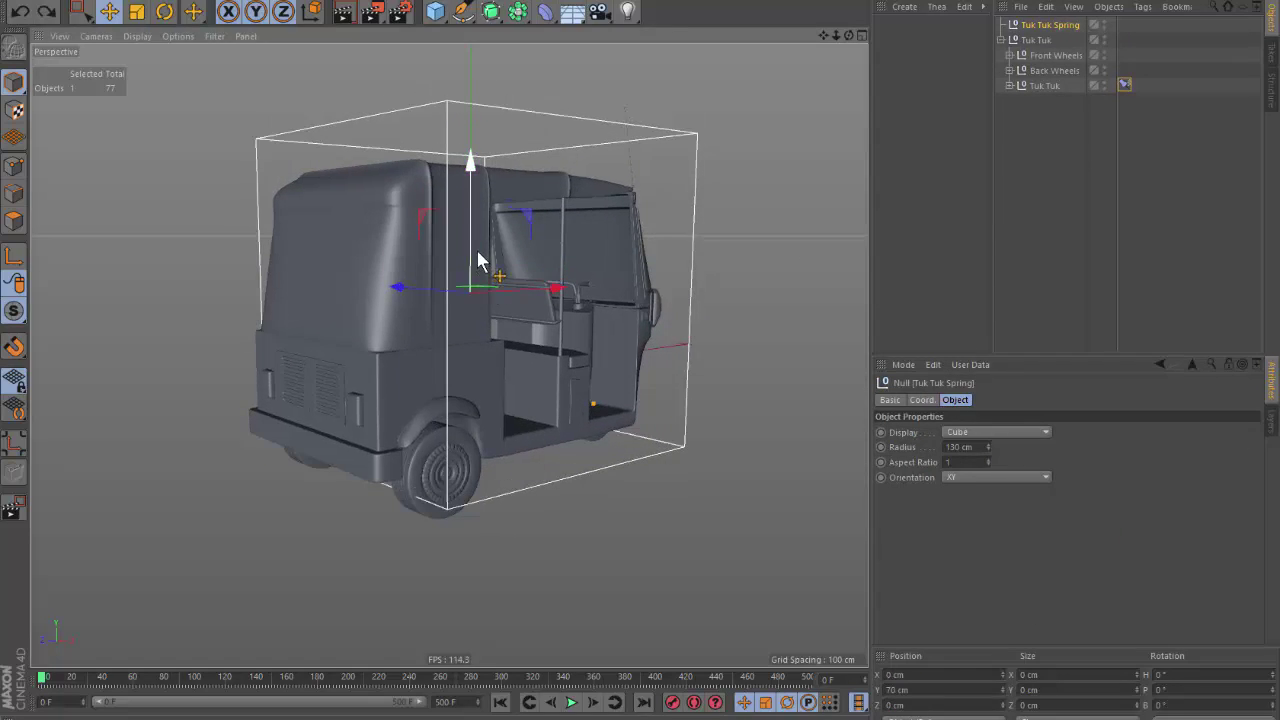
drag(474, 250, 474, 243)
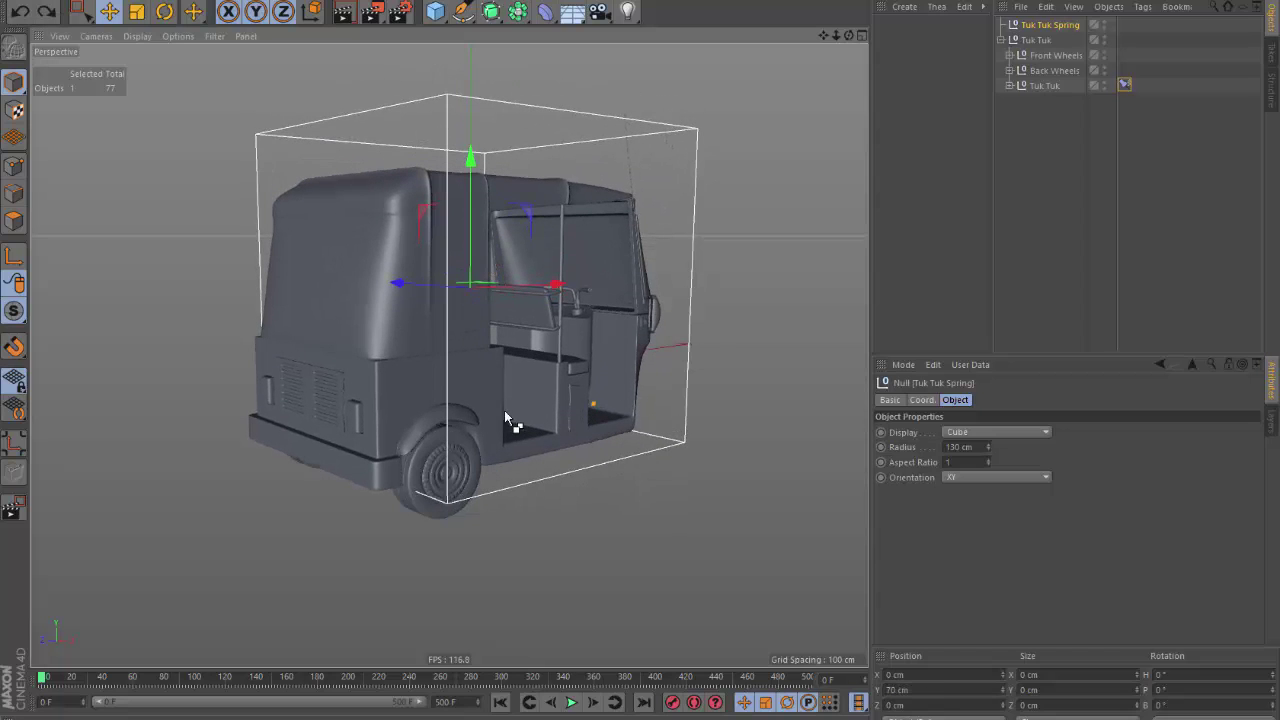
From a frontal three-quarter view, play back the spring test and check the null's coordinates.
scroll(506, 418, up, 2)
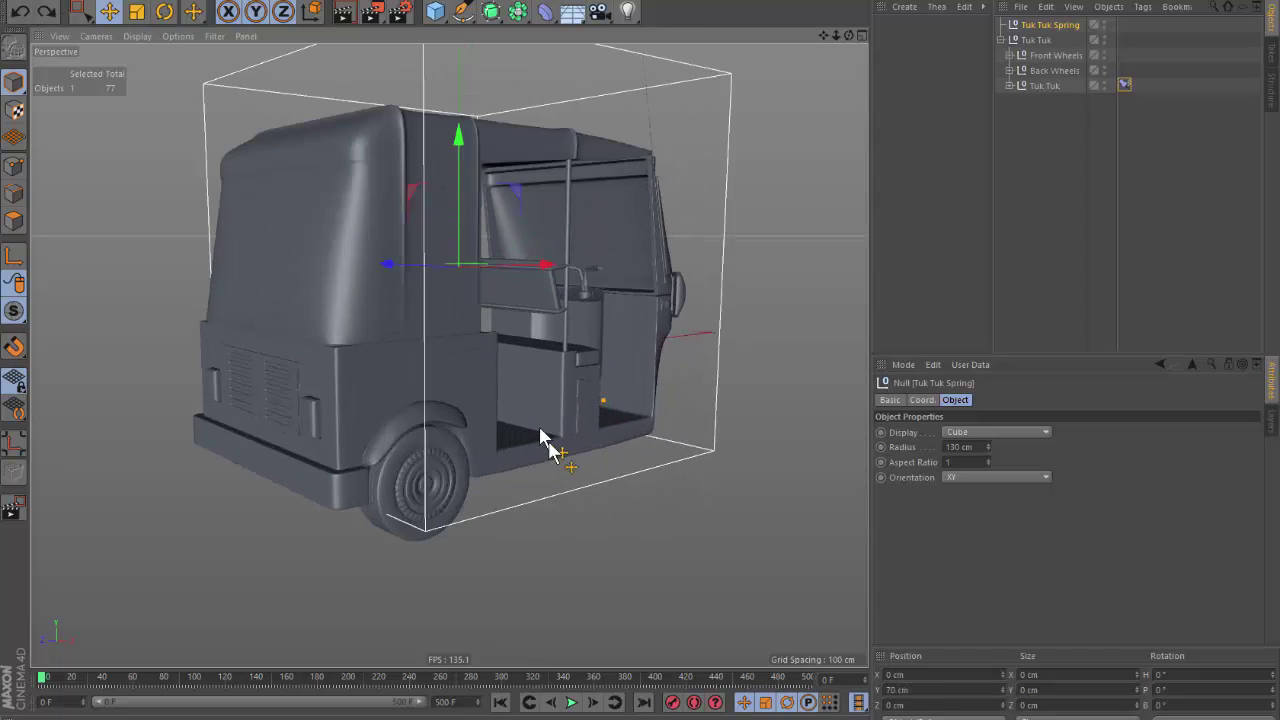
alt+drag(548, 441, 490, 408)
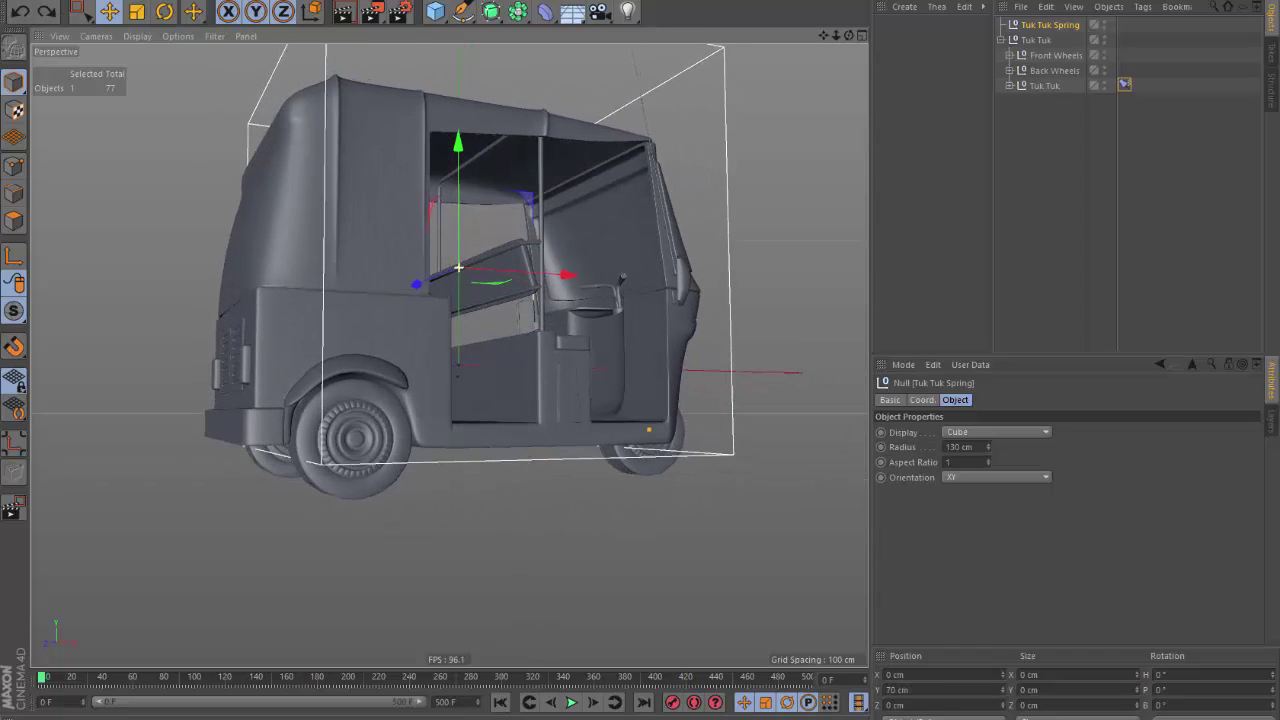
alt+drag(580, 494, 554, 549)
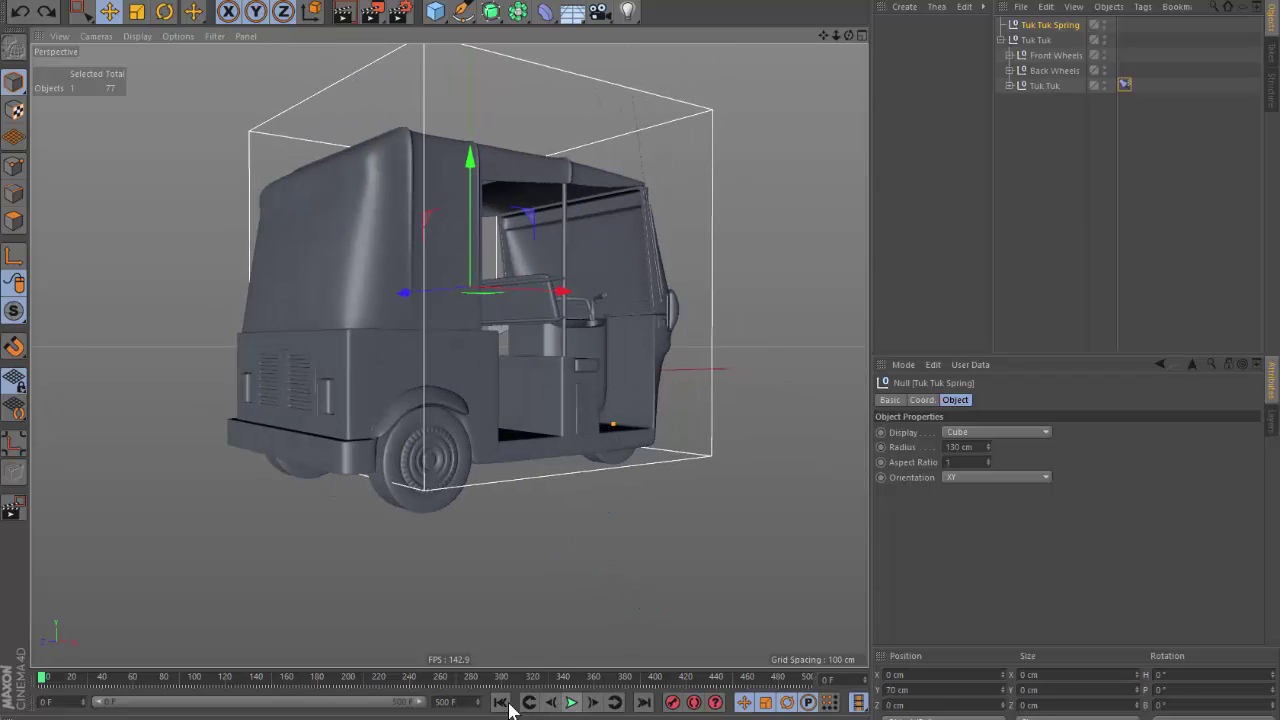
click(573, 703)
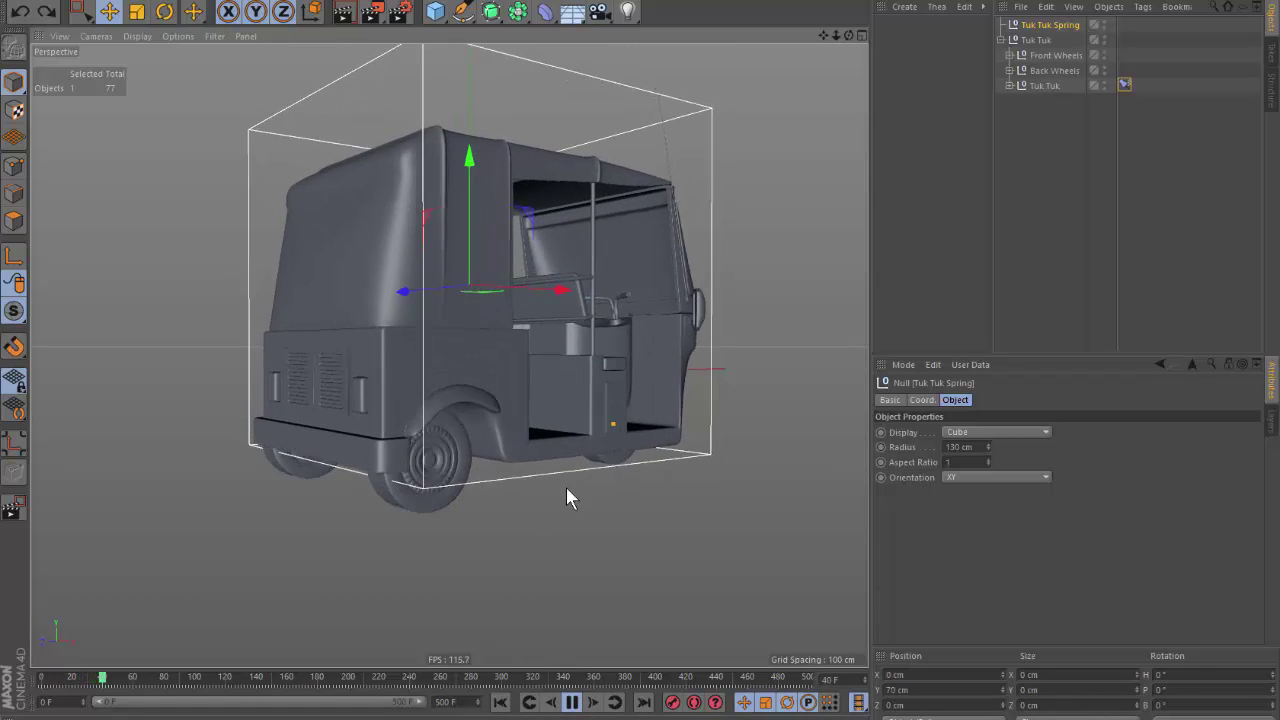
click(500, 702)
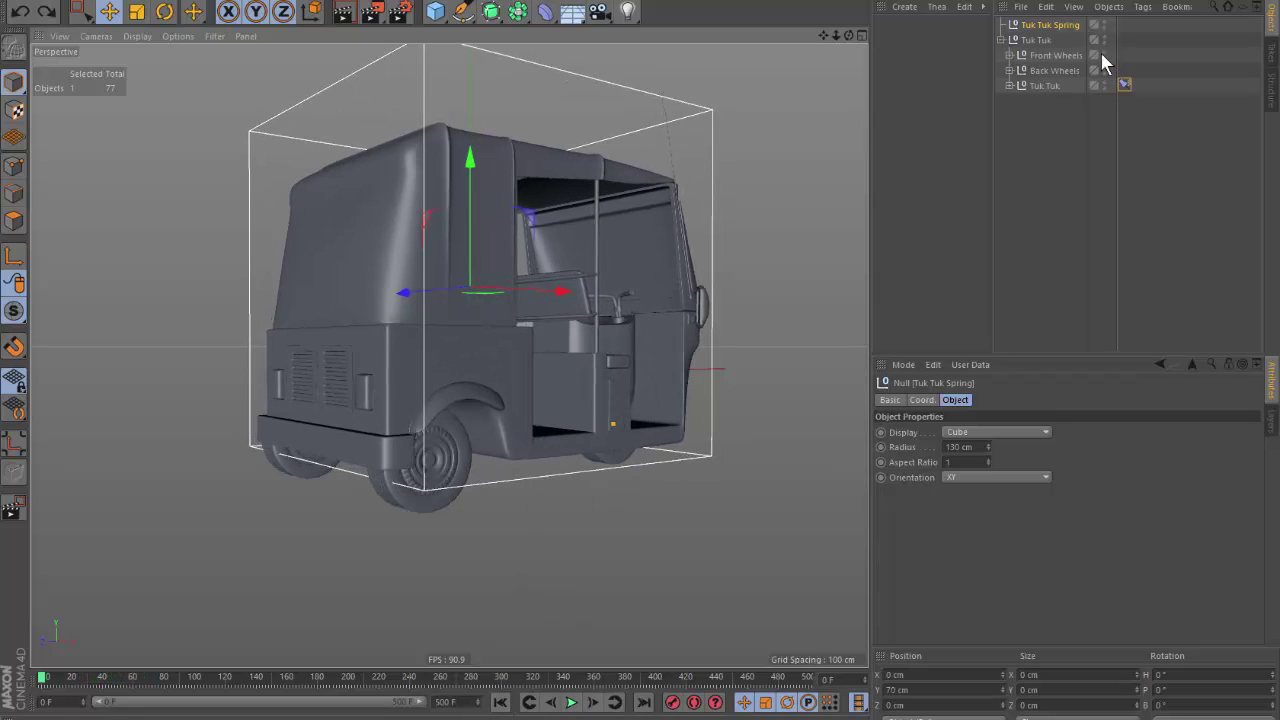
click(933, 401)
click(953, 400)
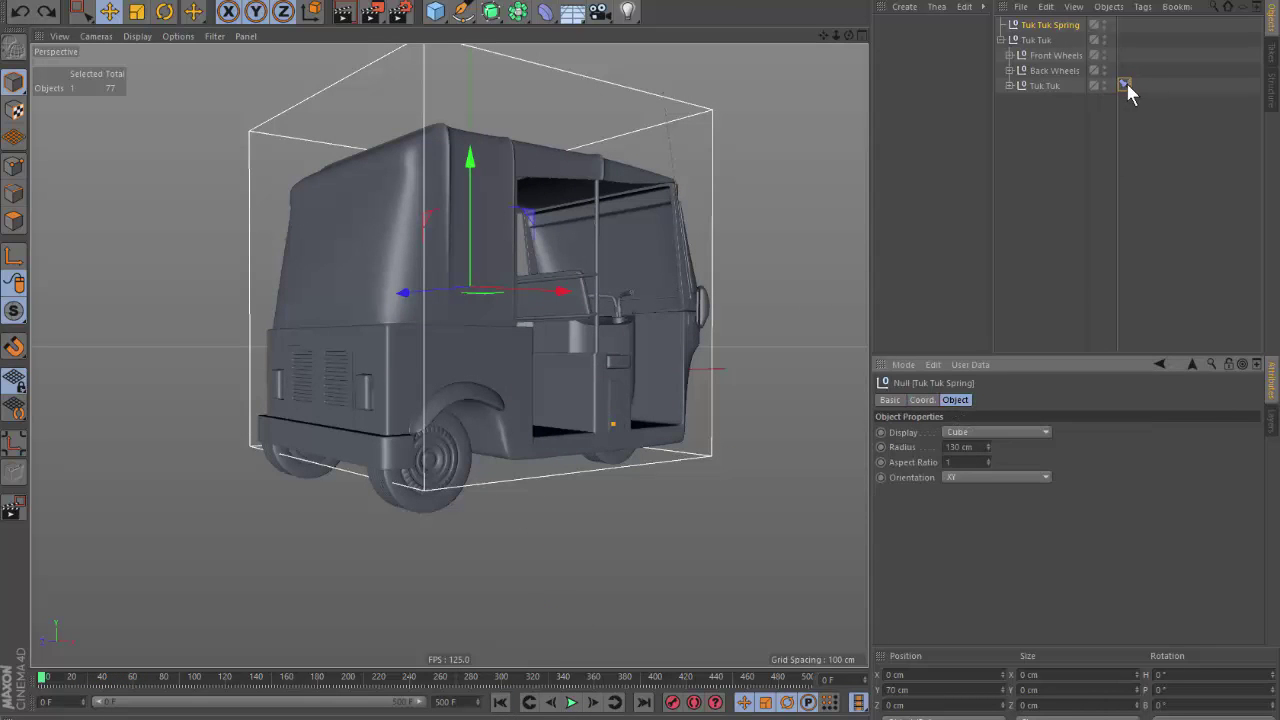
Enable Position as a target in the spring constraint and play to confirm the body springs.
click(1124, 84)
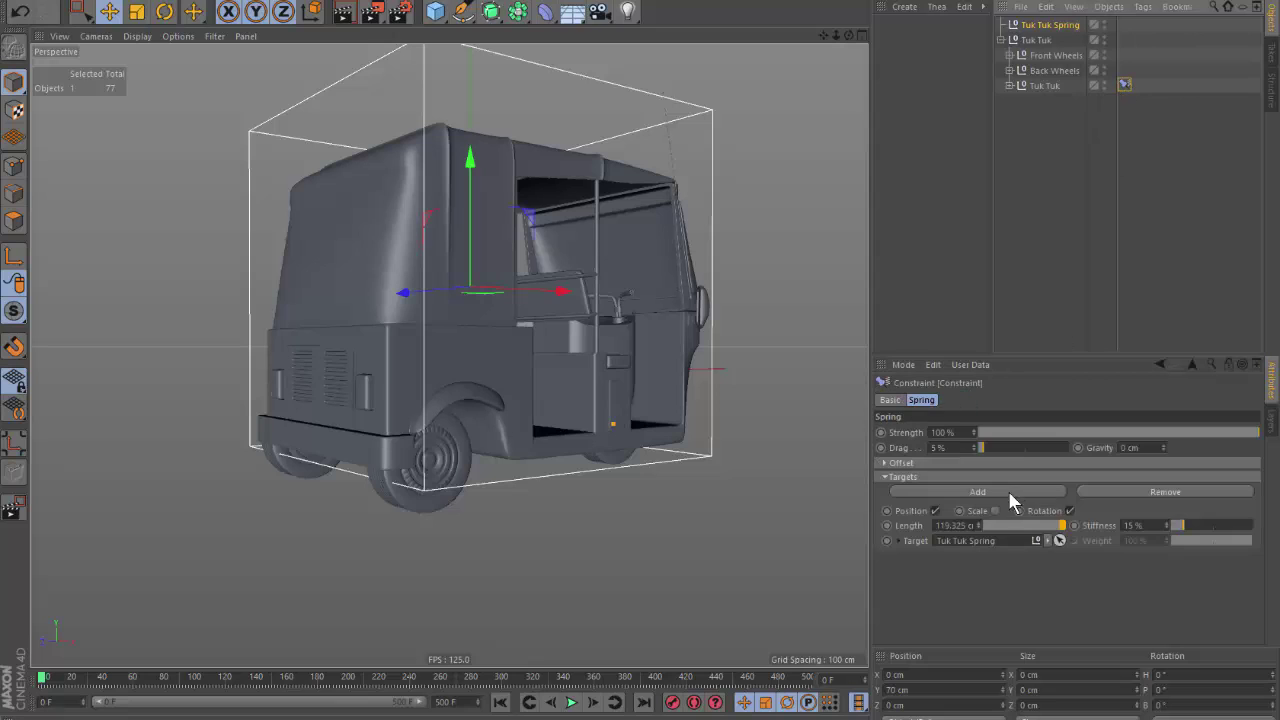
click(571, 702)
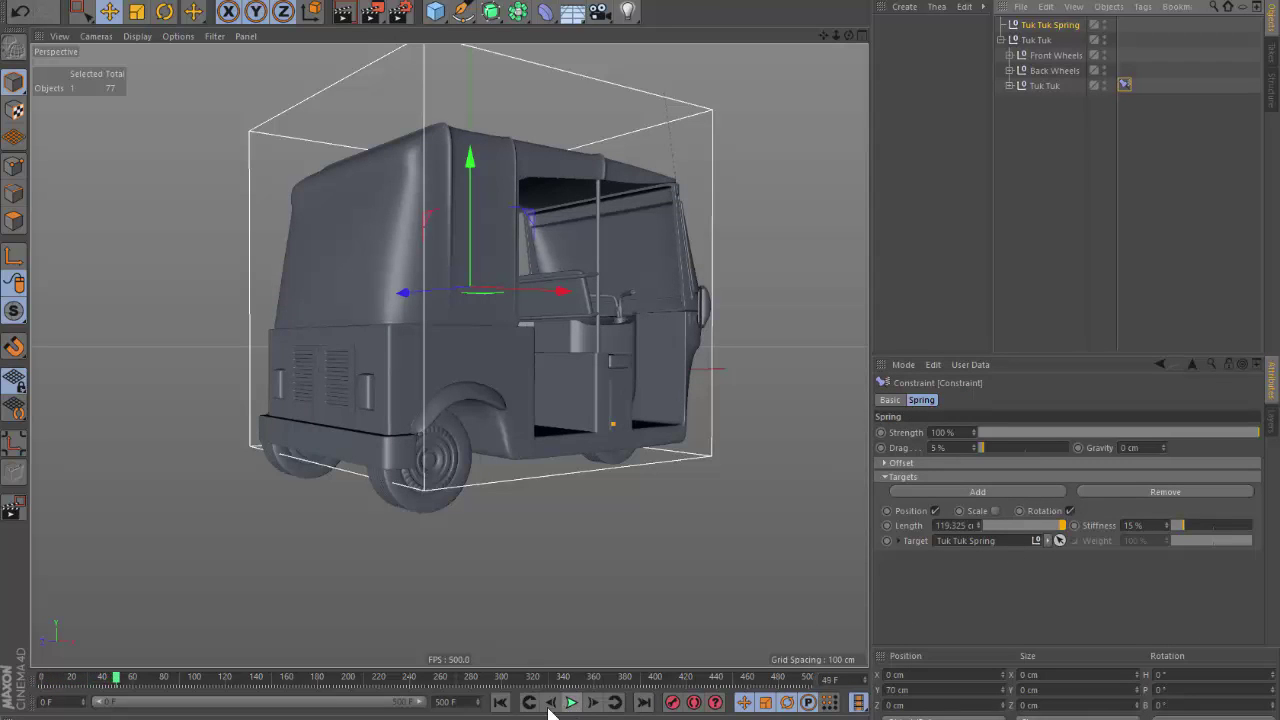
click(500, 702)
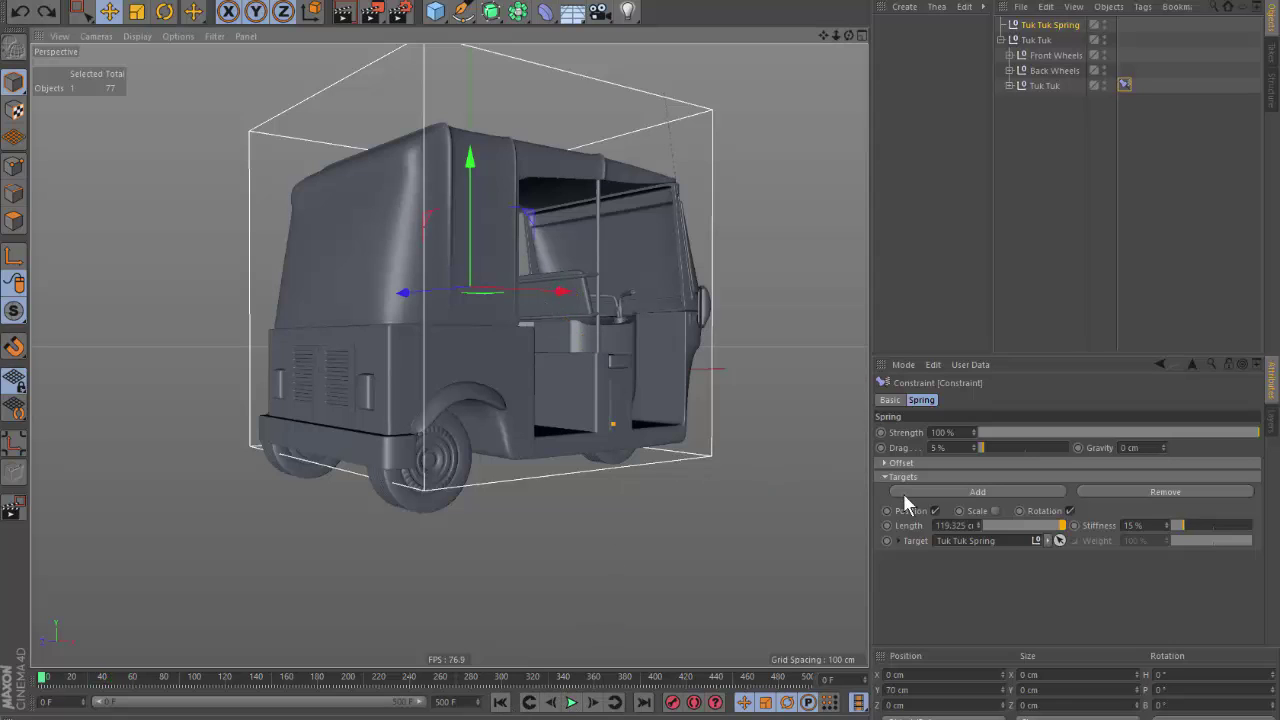
click(935, 511)
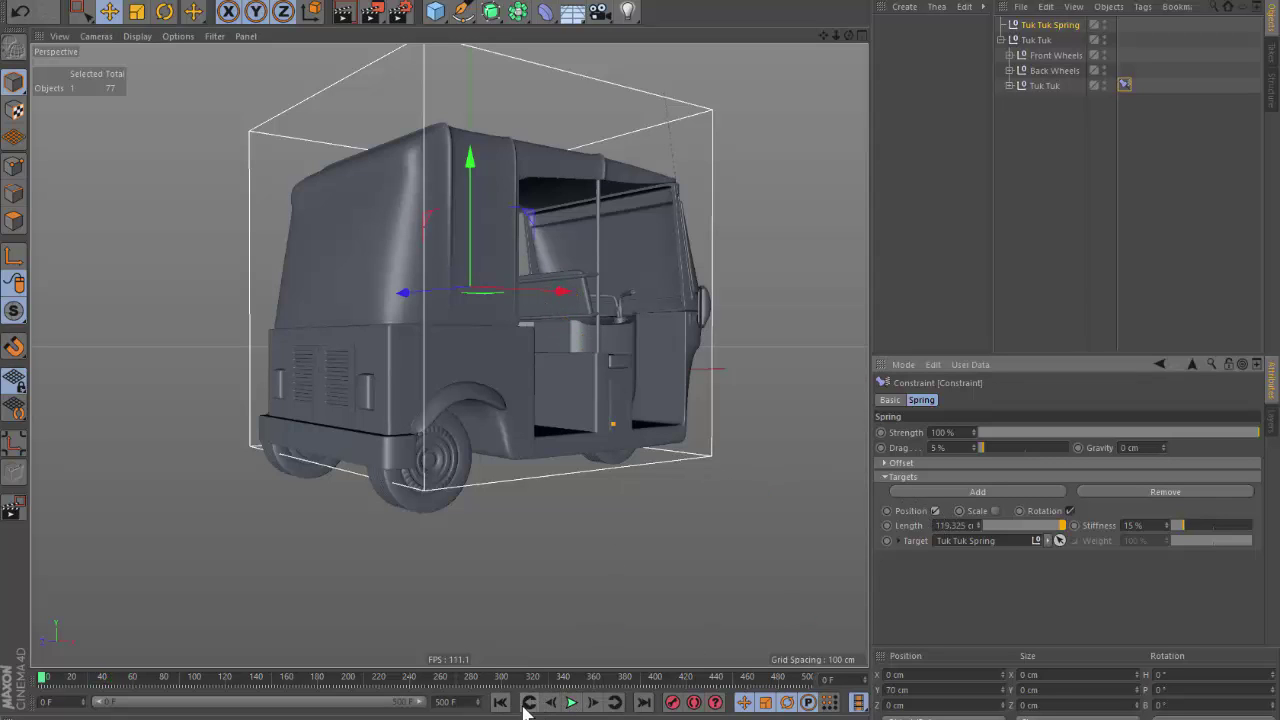
click(571, 702)
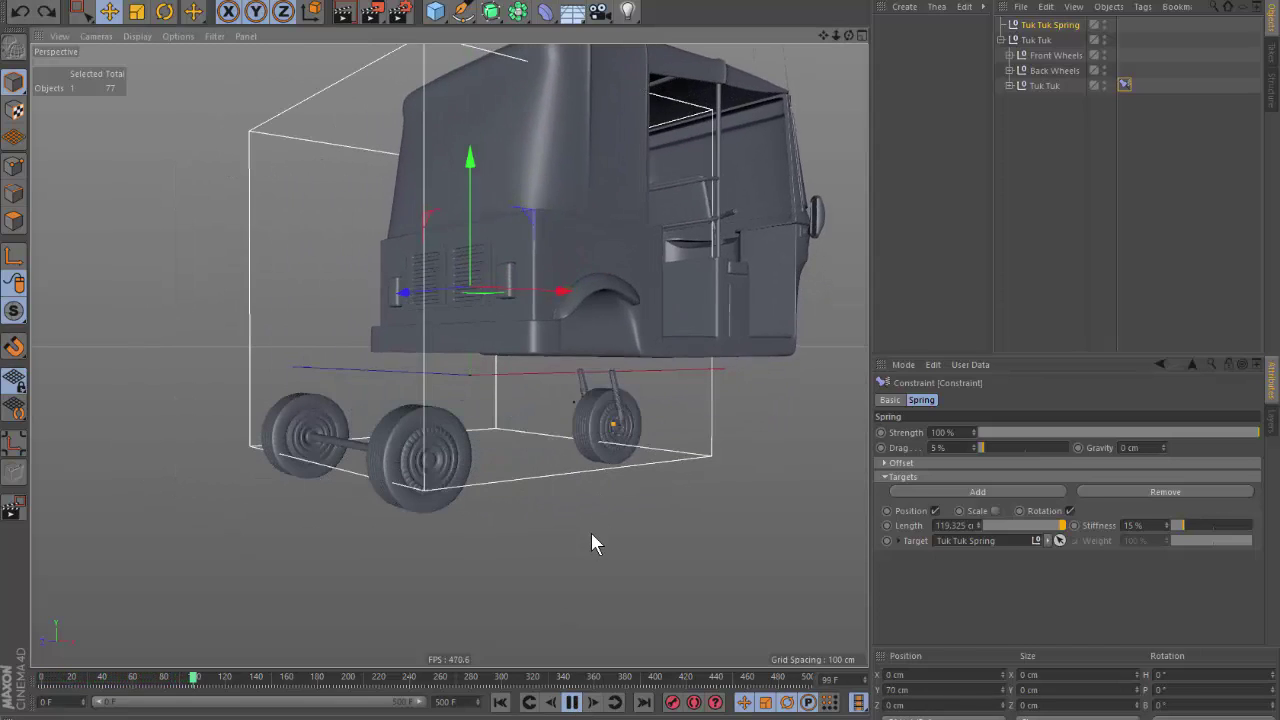
key(F2)
scroll(589, 524, down, 5)
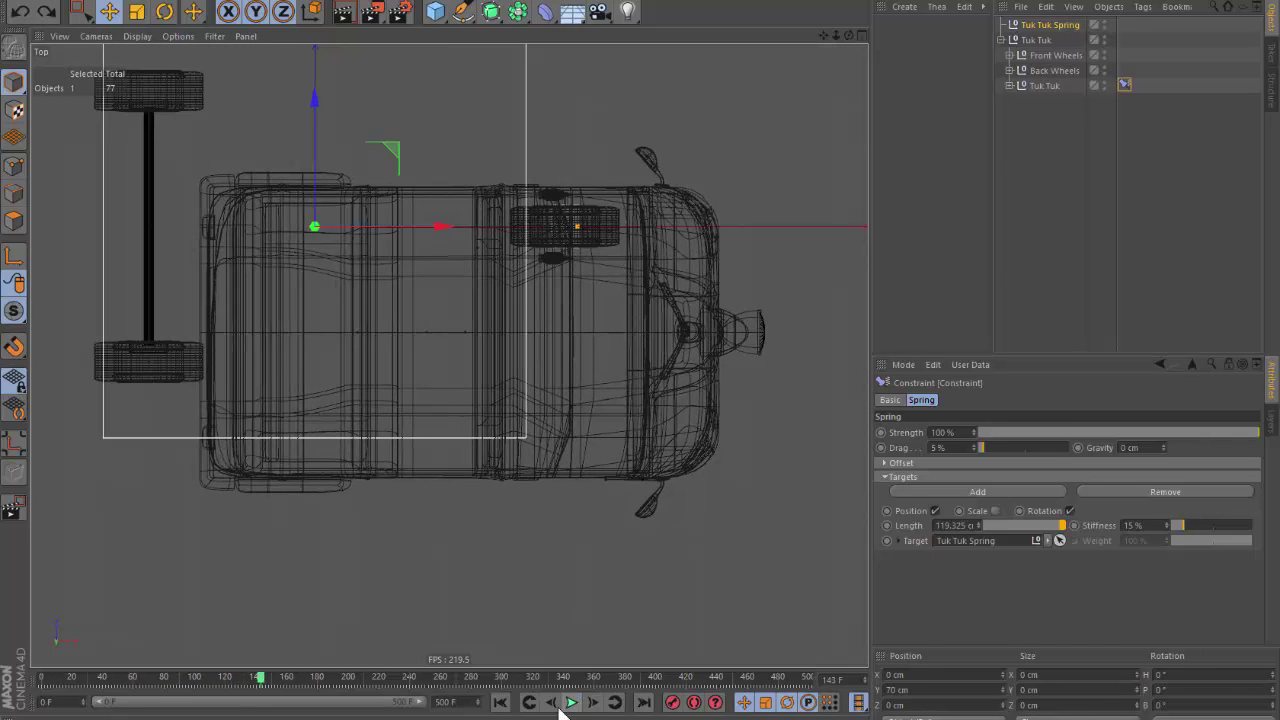
click(500, 702)
scroll(527, 482, down, 4)
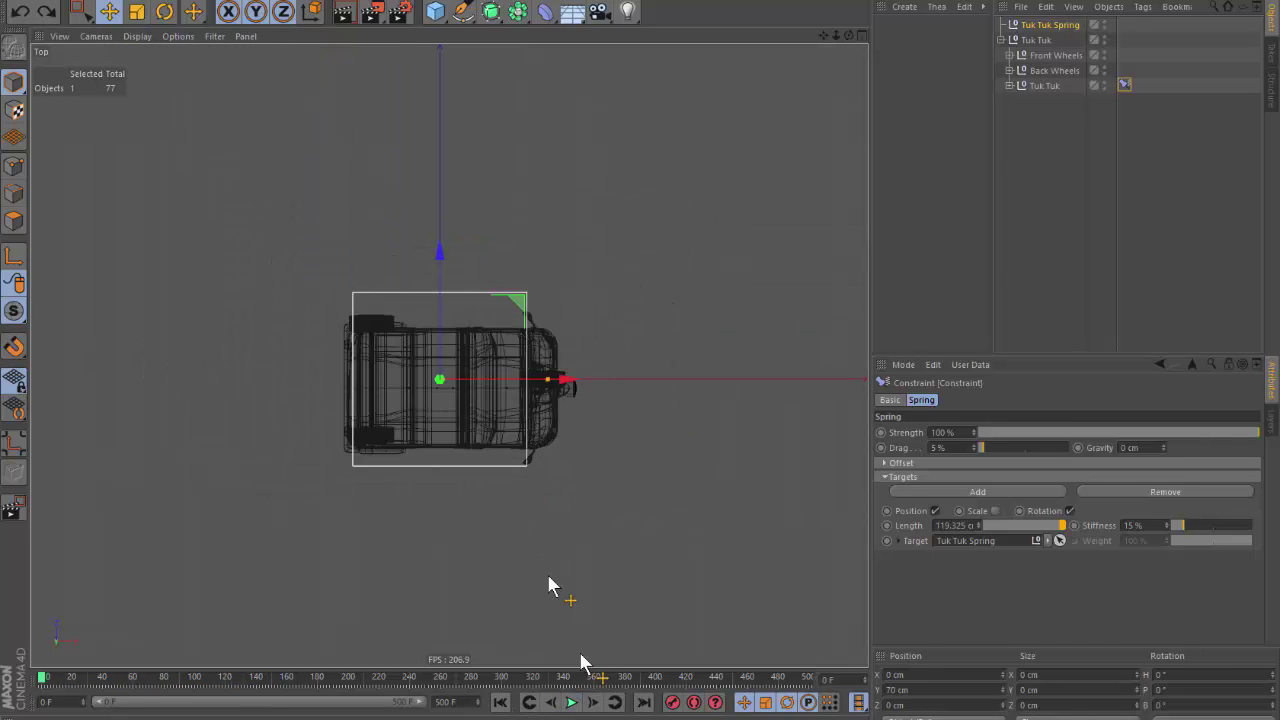
click(571, 702)
key(F1)
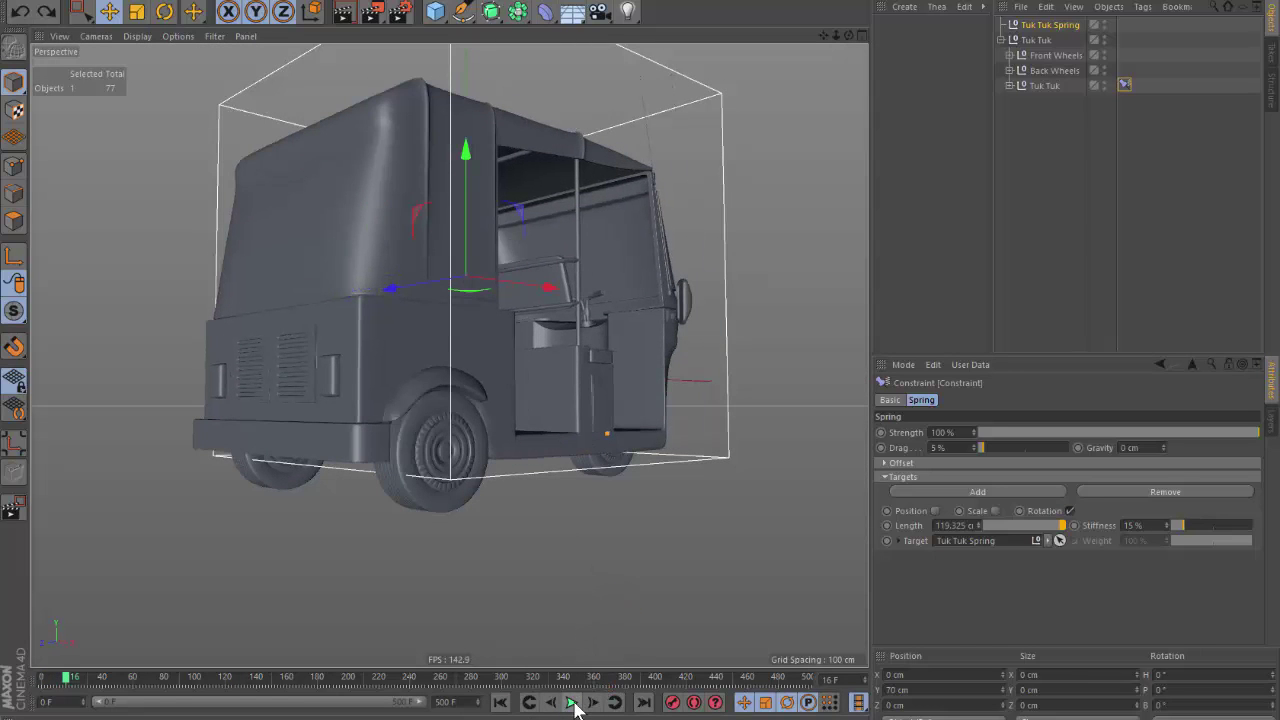
click(500, 702)
click(571, 702)
click(934, 510)
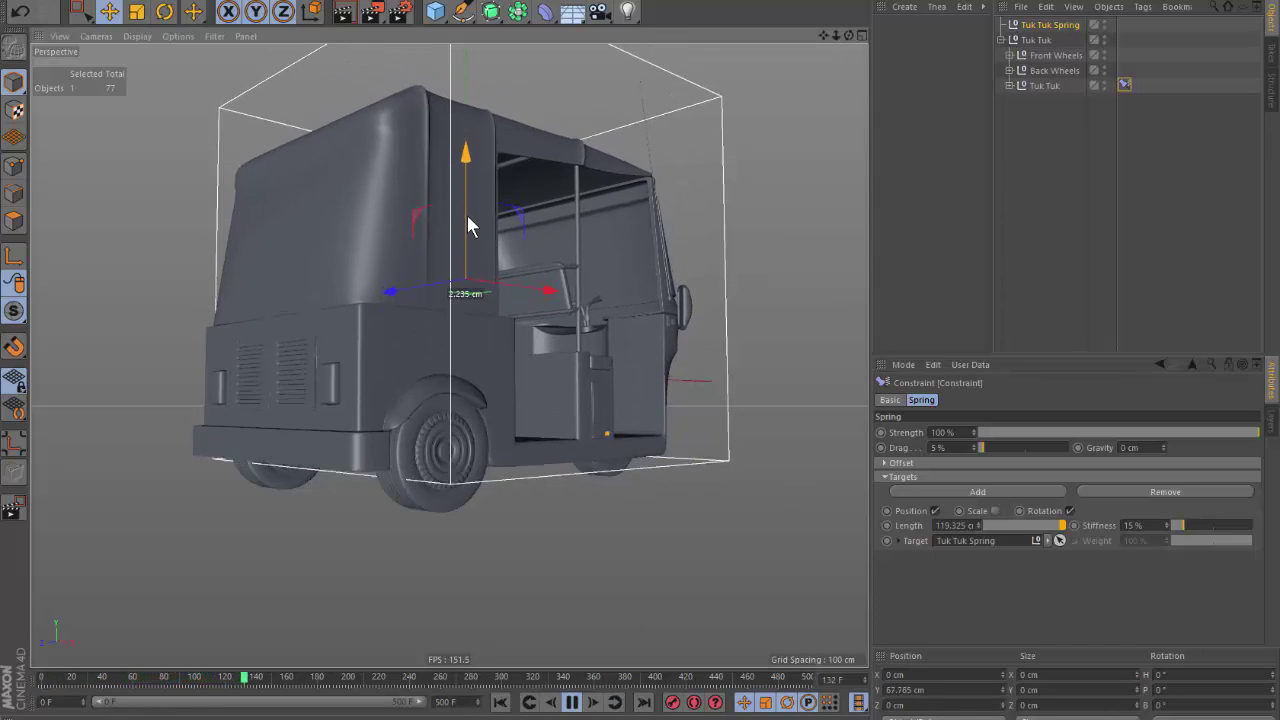
click(571, 702)
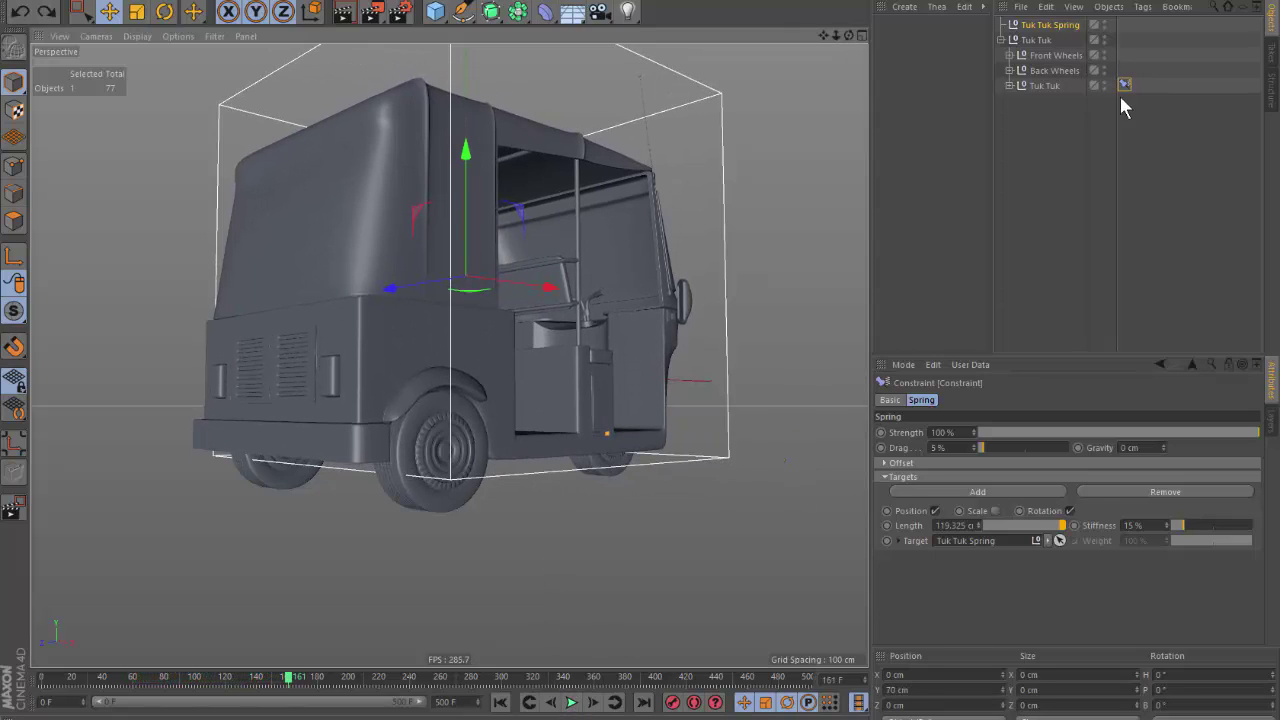
click(500, 702)
click(571, 702)
key(r)
drag(519, 242, 517, 245)
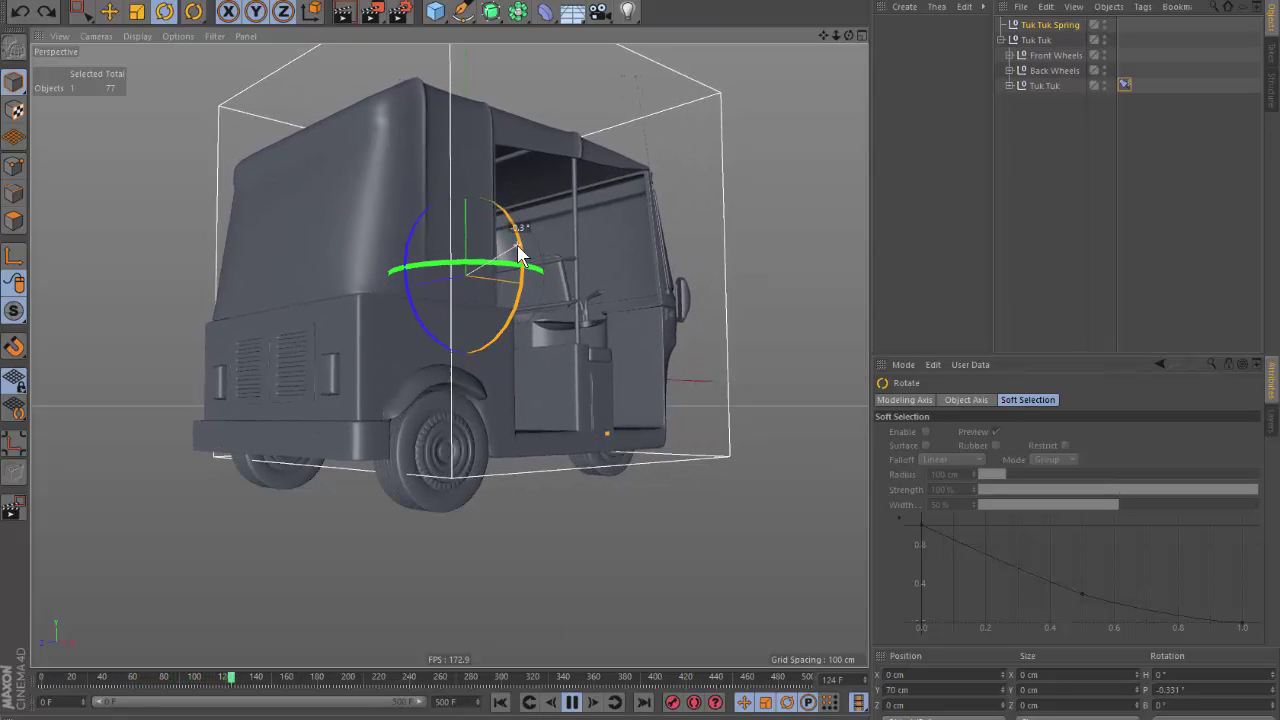
click(572, 703)
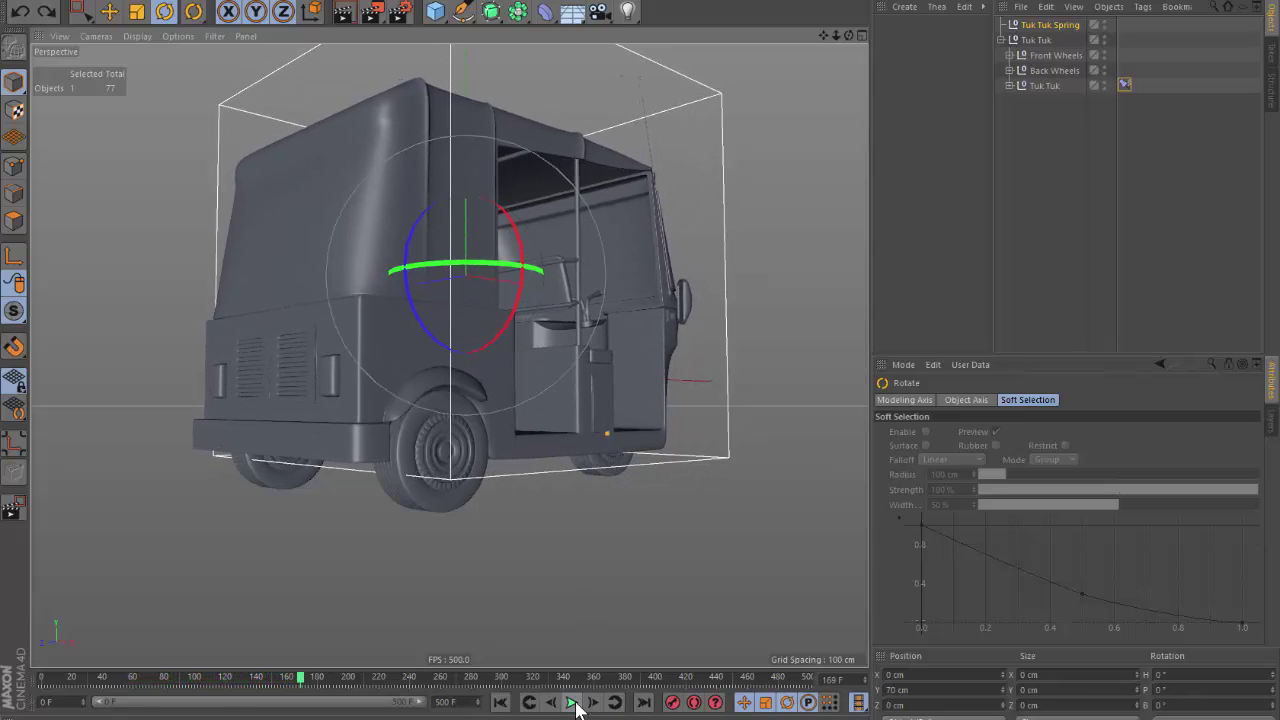
click(500, 702)
click(1042, 205)
alt+drag(572, 403, 517, 428)
click(109, 11)
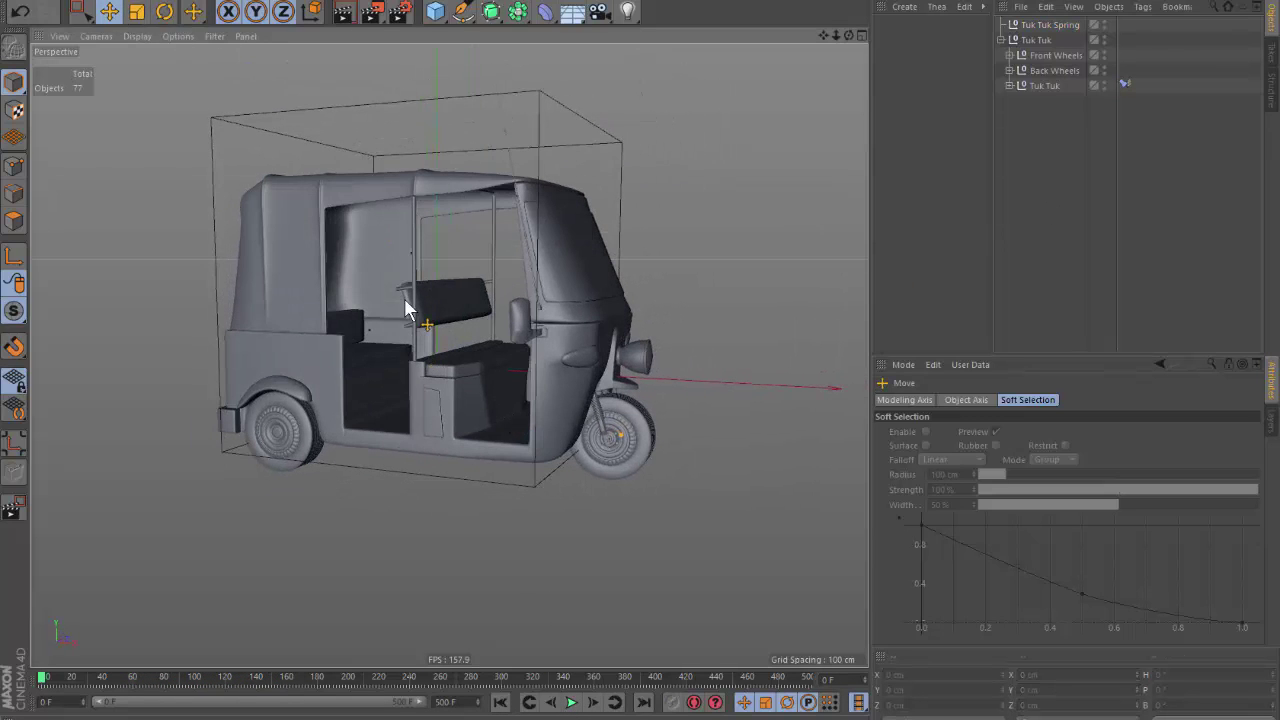
mouse_move(408, 300)
alt+mouse_down()
mouse_move(408, 323)
mouse_move(450, 382)
alt+mouse_up()
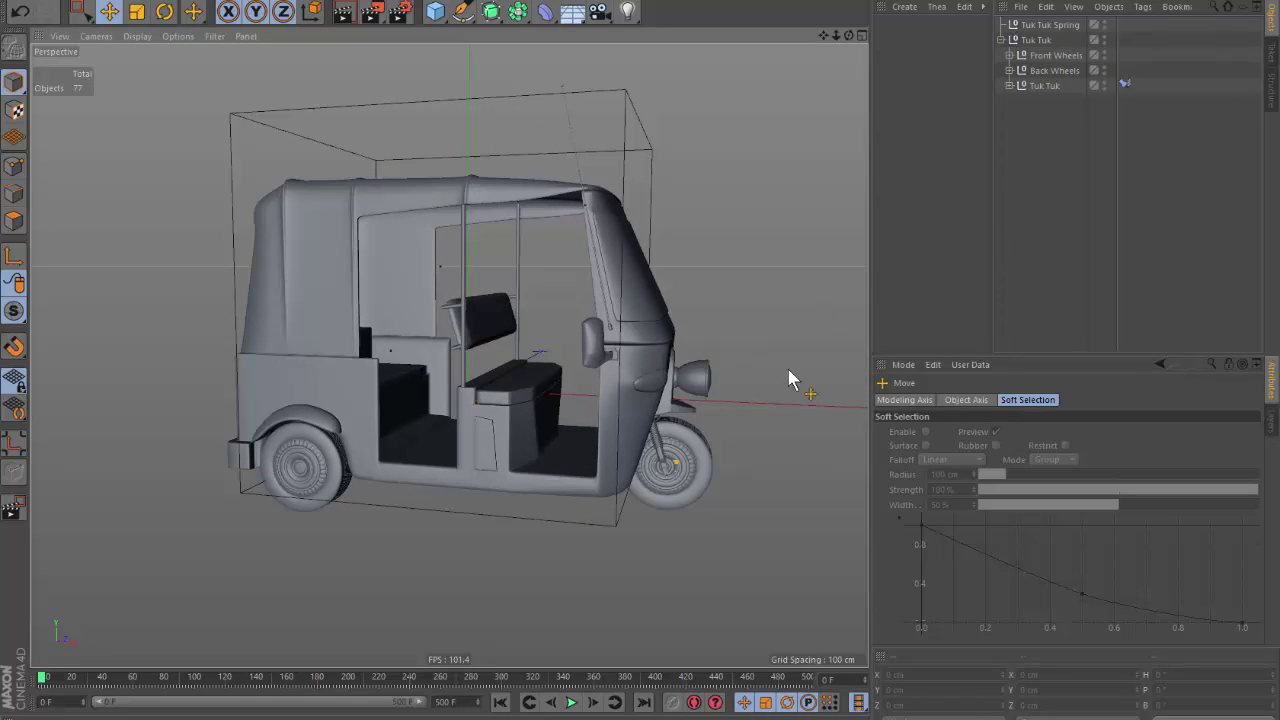
mouse_move(700, 330)
alt+mouse_down()
mouse_move(652, 334)
mouse_move(543, 238)
mouse_move(623, 309)
mouse_move(517, 330)
mouse_move(509, 374)
mouse_move(500, 366)
alt+mouse_up()
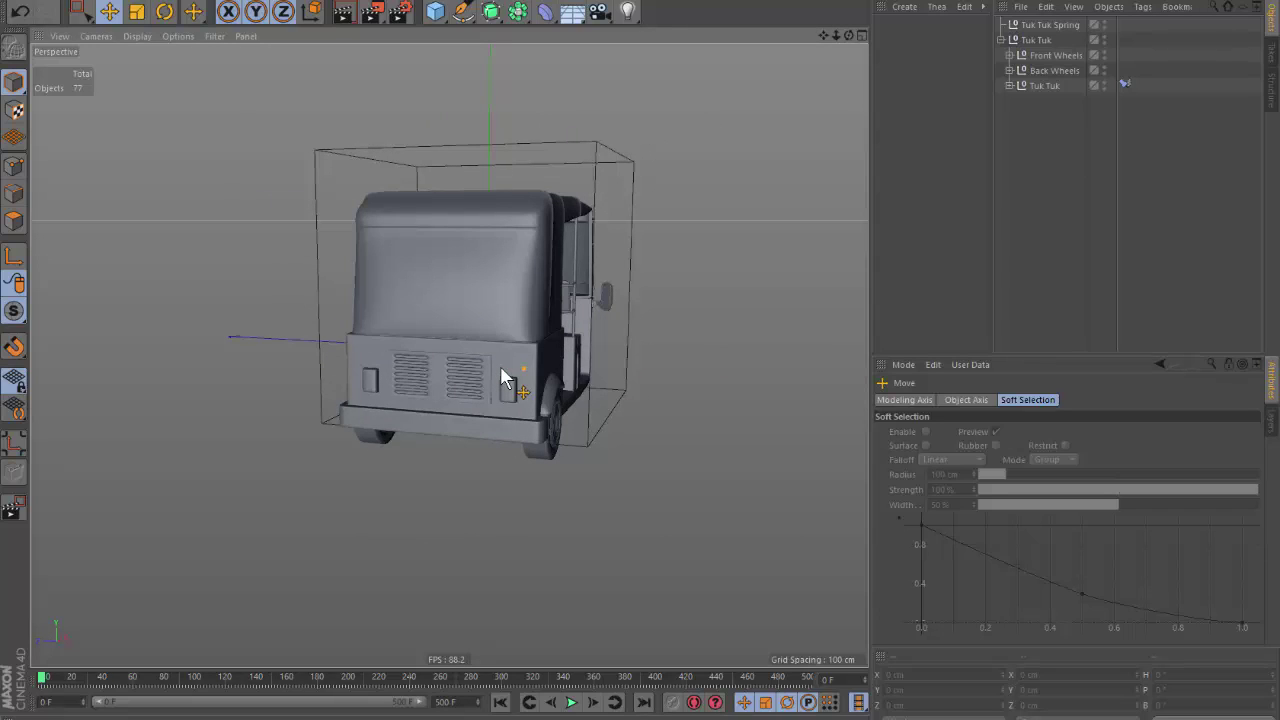
alt+drag(595, 338, 511, 340)
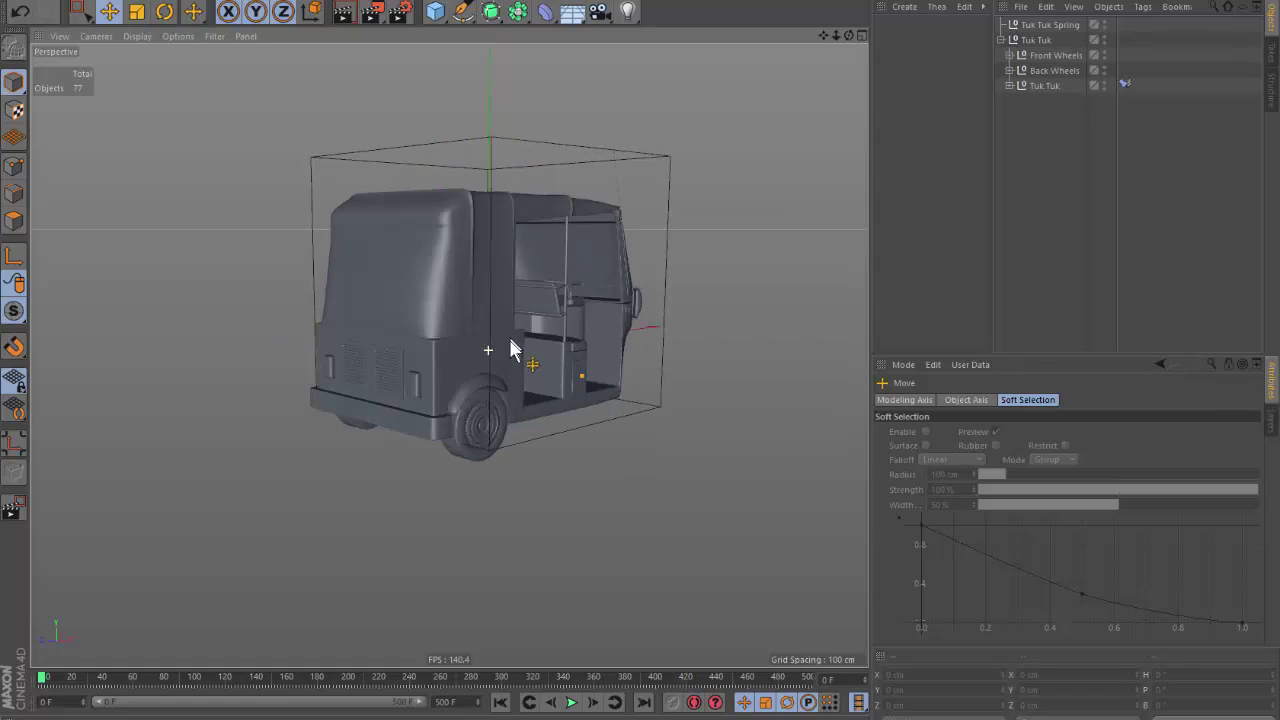
mouse_move(560, 300)
alt+mouse_down()
mouse_move(591, 371)
mouse_move(515, 360)
mouse_move(613, 386)
mouse_move(474, 366)
alt+mouse_up()
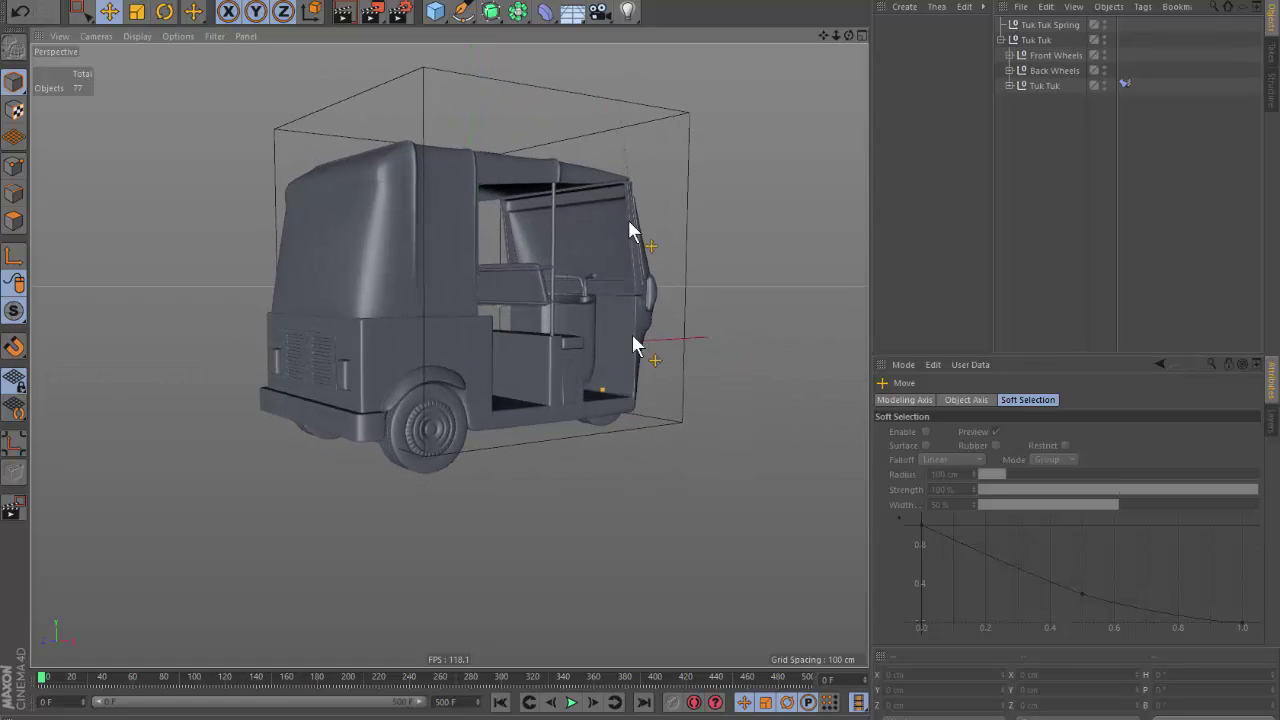
scroll(443, 216, up, 2)
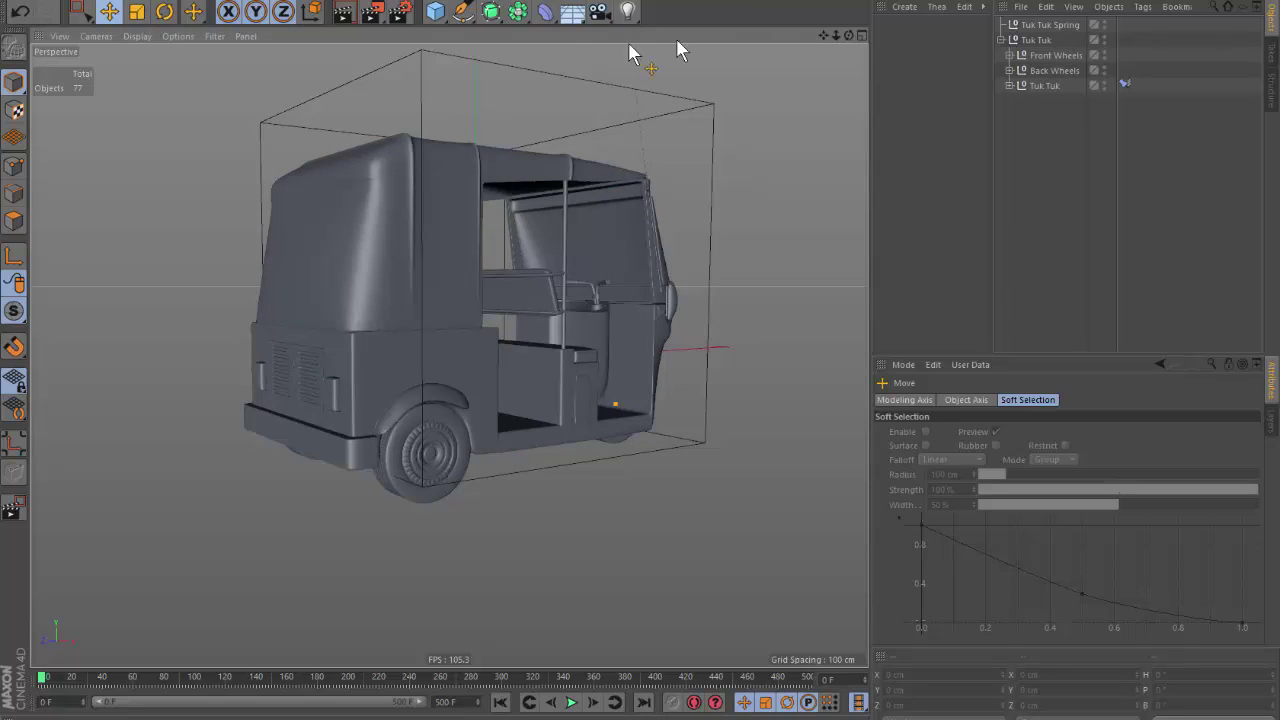
click(1043, 24)
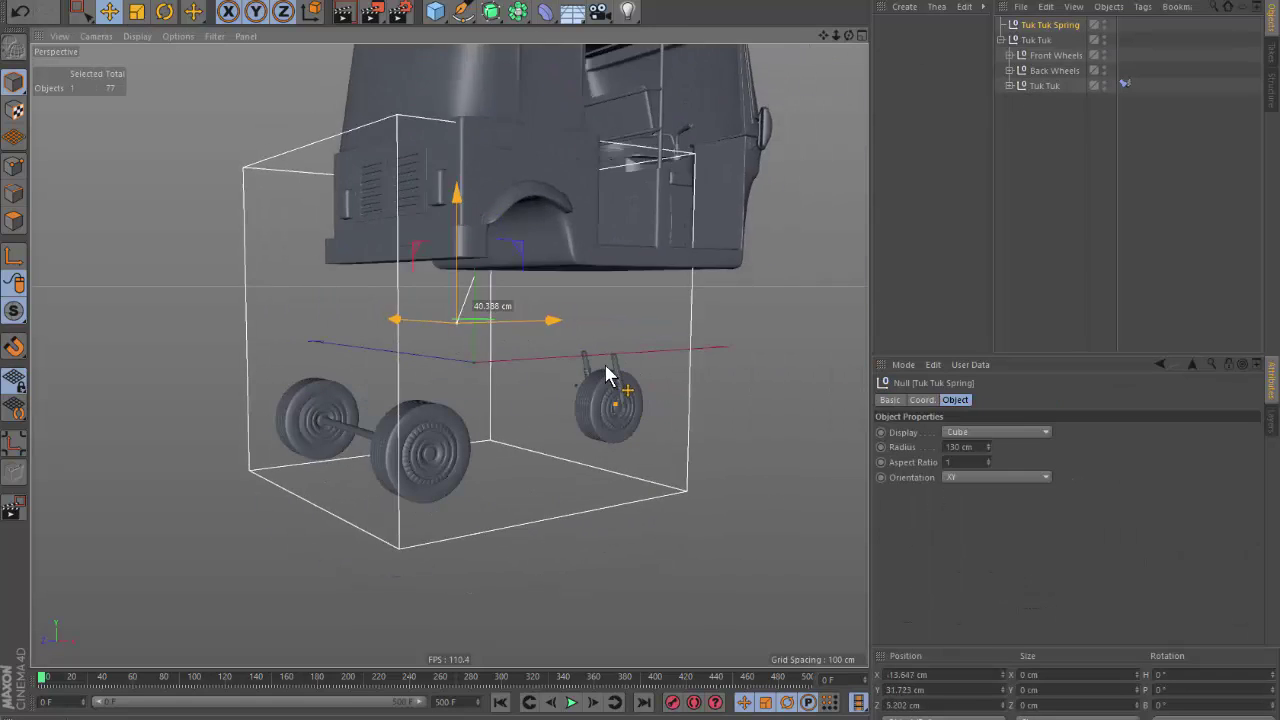
drag(369, 255, 643, 451)
click(614, 547)
key(ctrl+z)
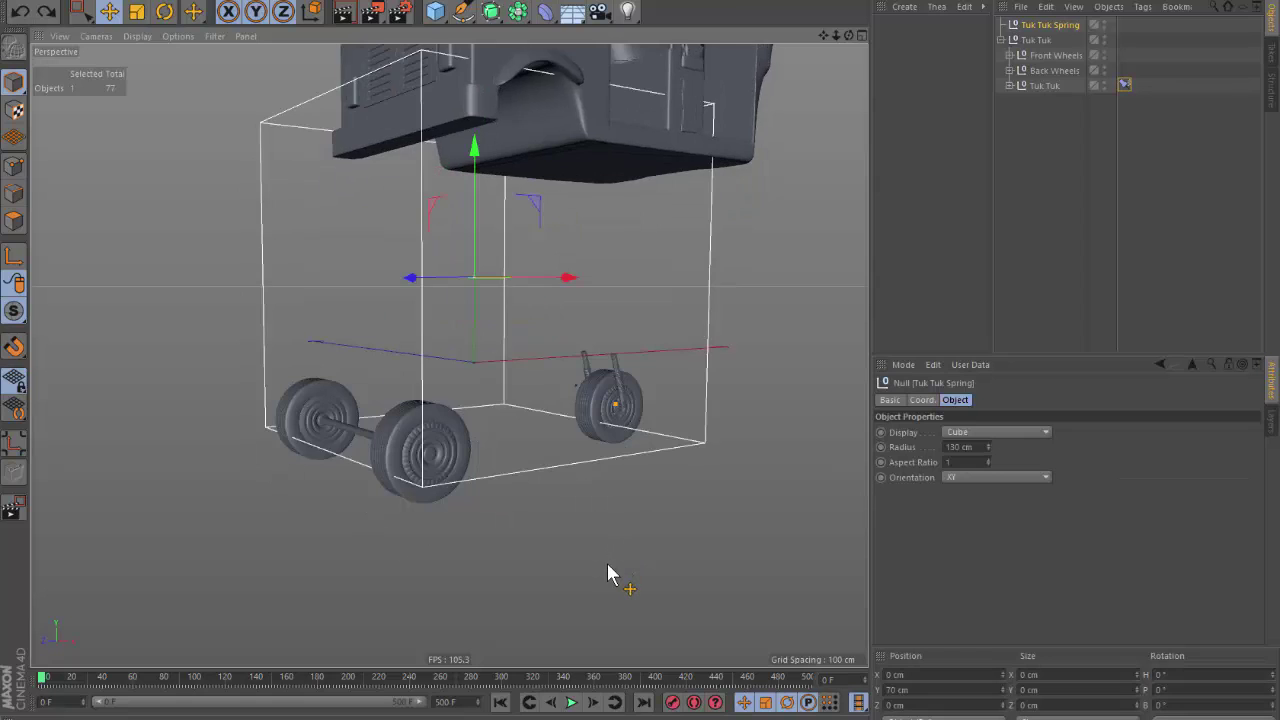
key(ctrl+z)
mouse_move(628, 505)
alt+mouse_down()
mouse_move(503, 506)
mouse_move(571, 514)
alt+mouse_up()
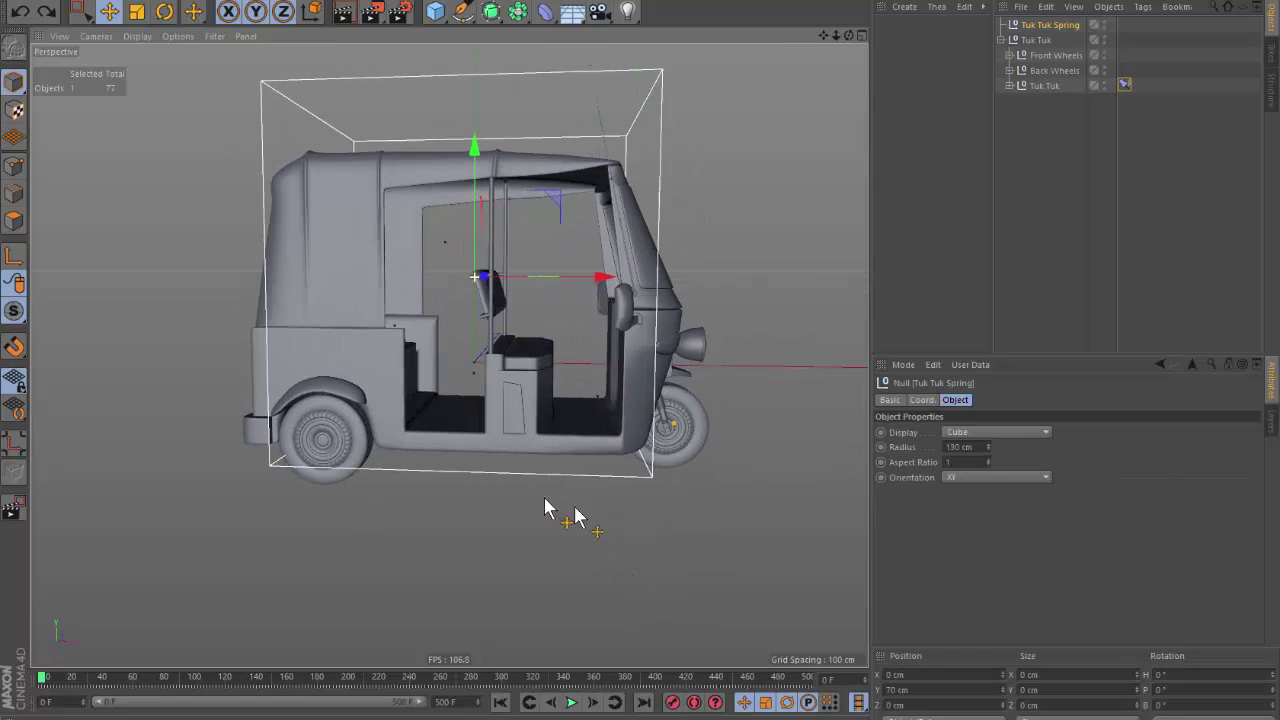
click(1124, 84)
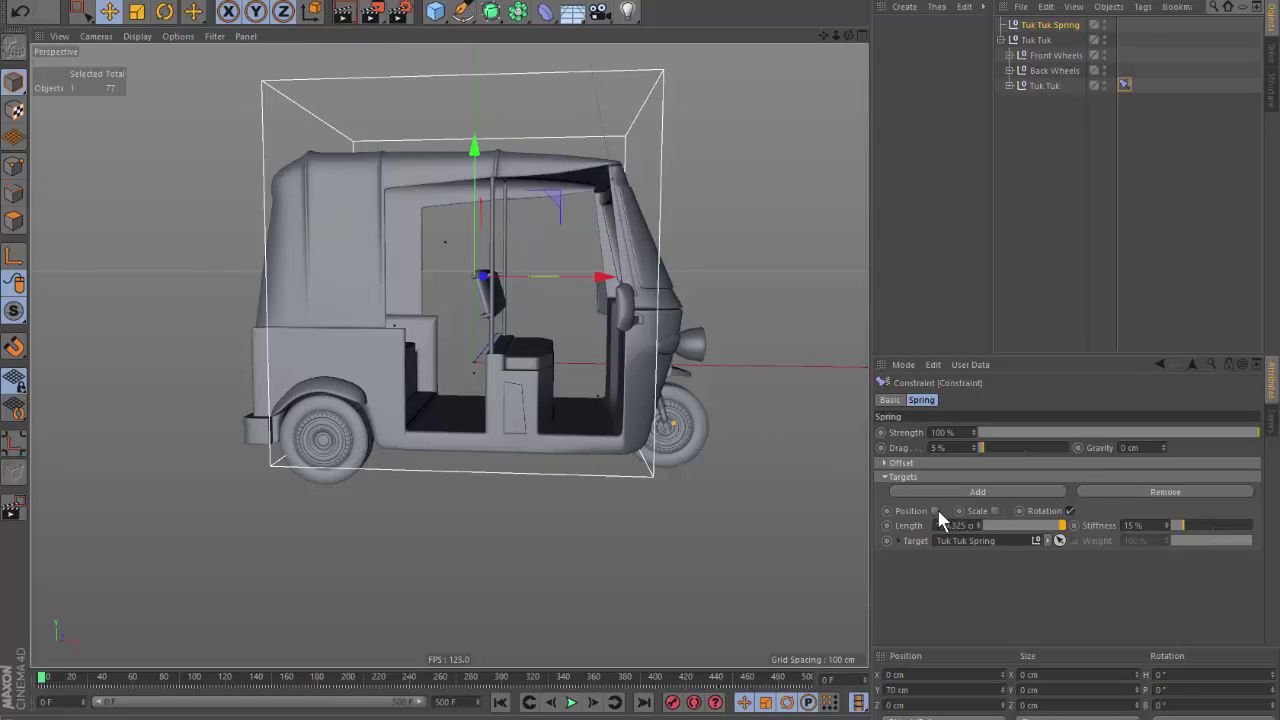
click(771, 371)
click(1123, 88)
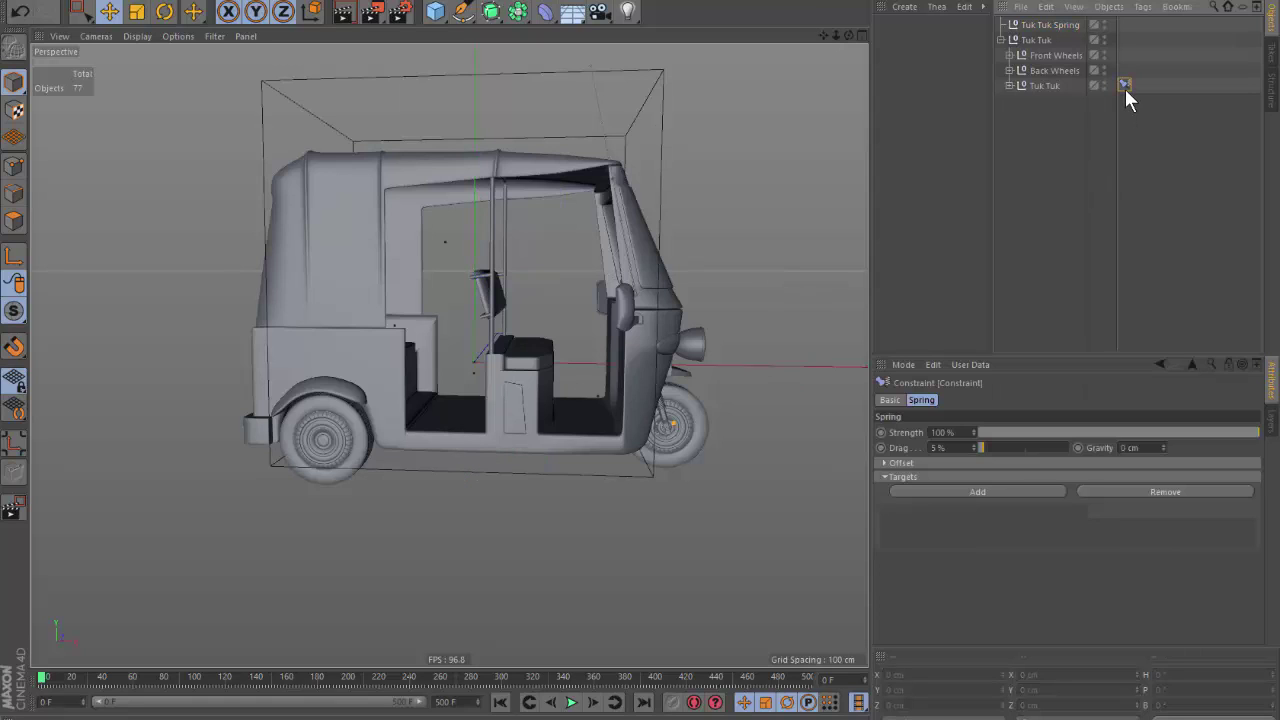
click(1056, 164)
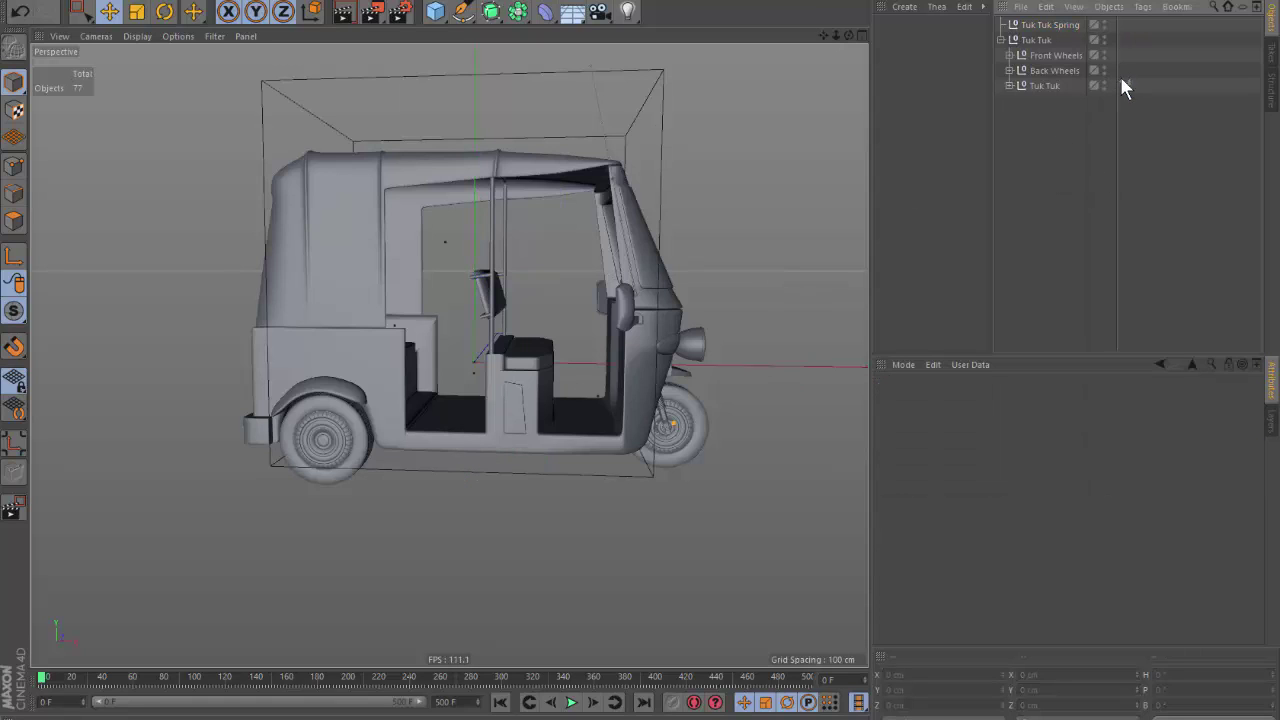
Expand Tuk Tuk, collapse the HyperNURBS groups and select the cap part.
click(1009, 85)
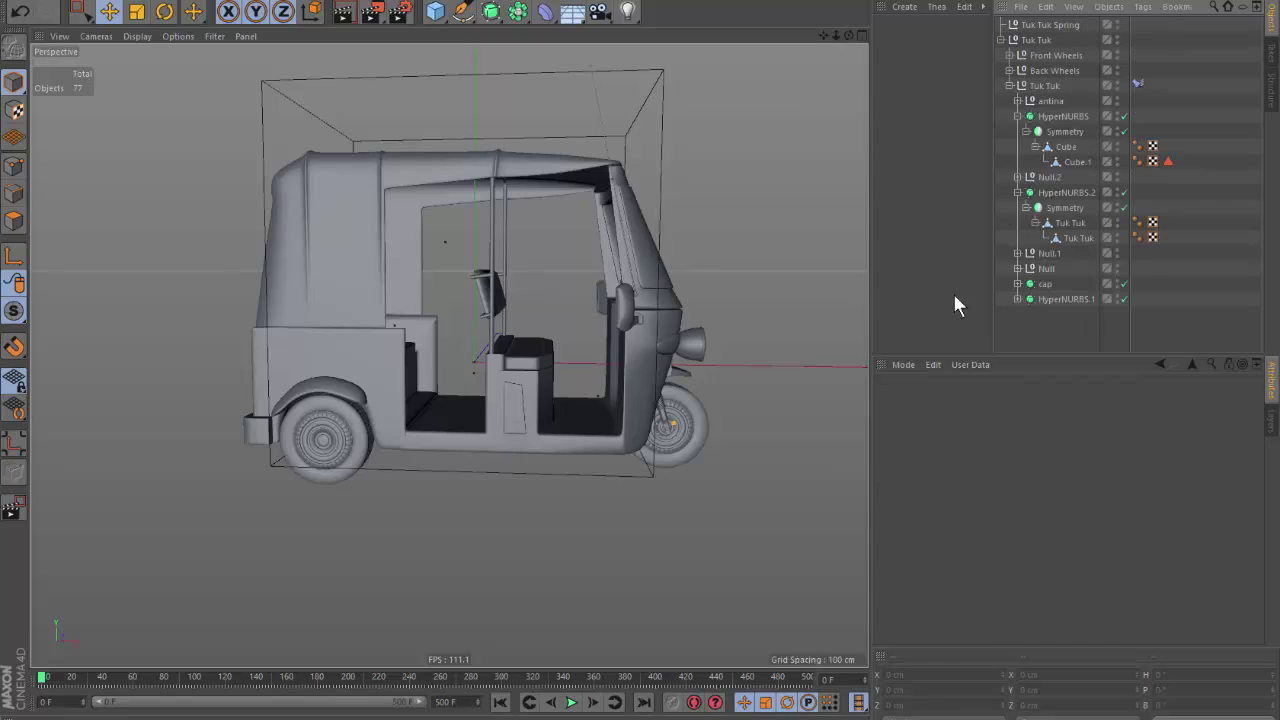
click(1017, 116)
click(1017, 146)
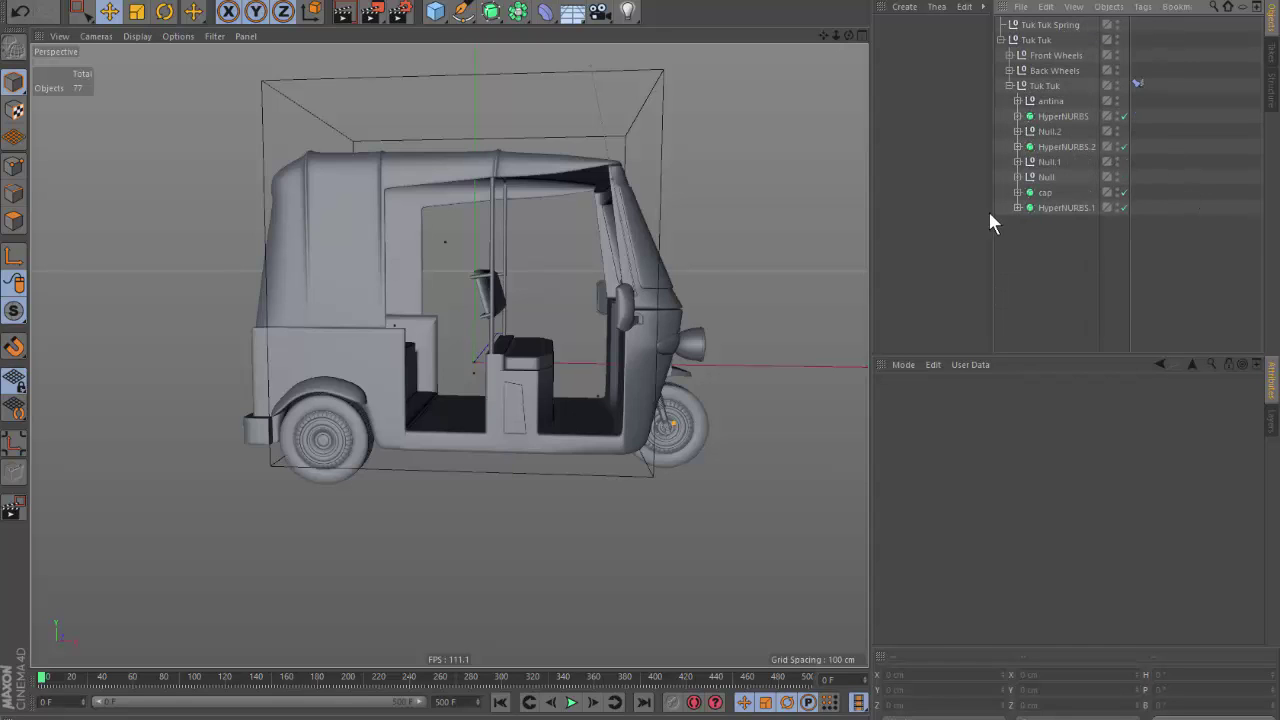
click(1040, 192)
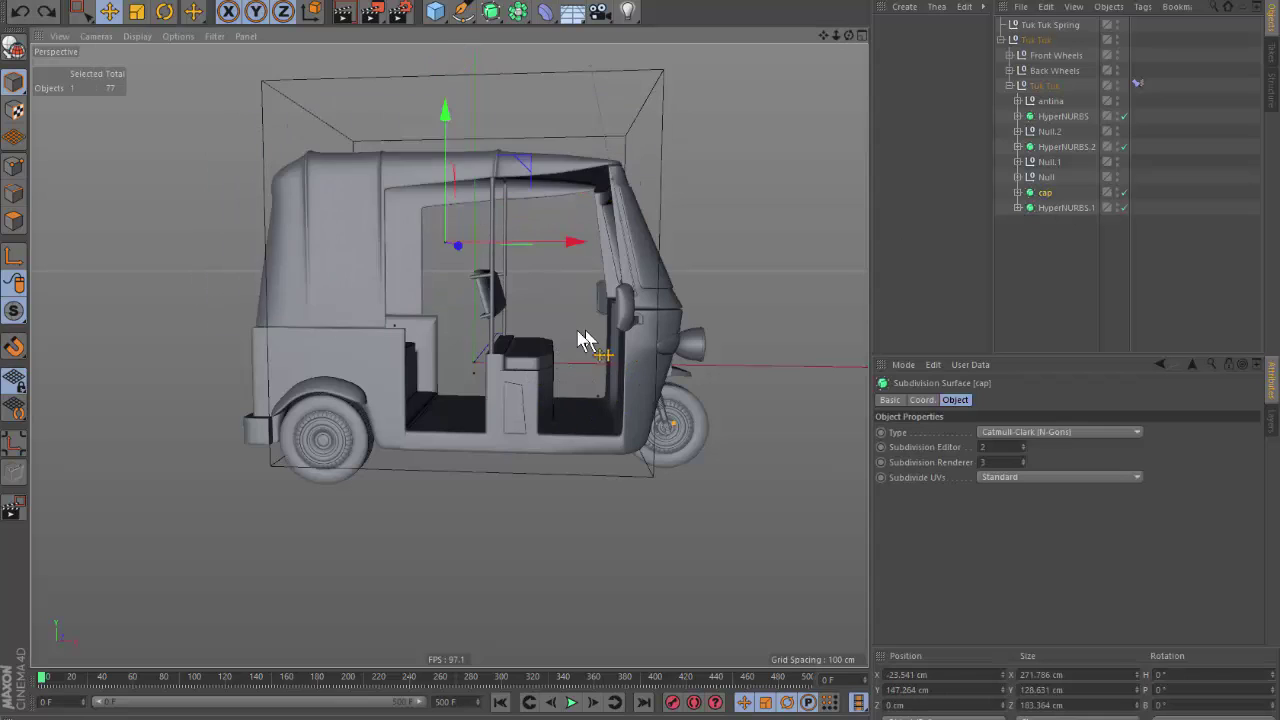
mouse_move(585, 340)
alt+mouse_down()
mouse_move(543, 366)
mouse_move(595, 360)
alt+mouse_up()
key(r)
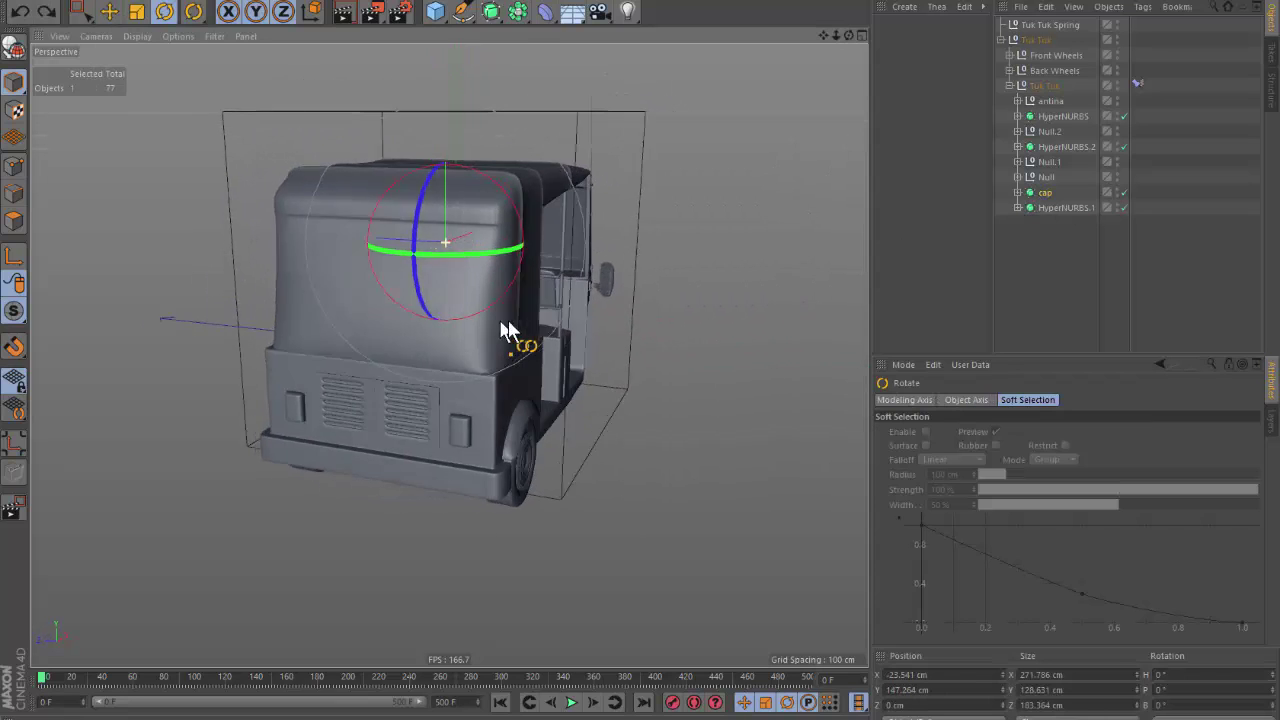
alt+drag(508, 330, 514, 237)
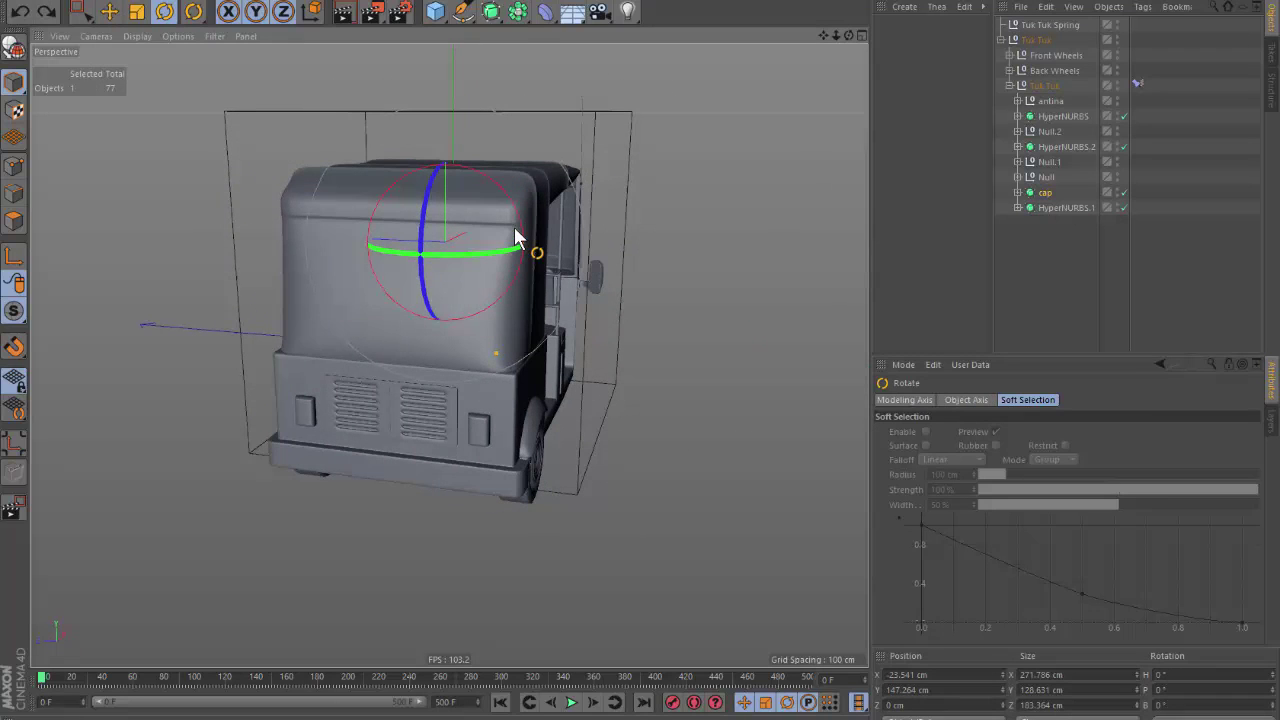
click(110, 12)
In the enlarged Front view, move the cap's pivot to the cab's lower-left corner.
middle_click(435, 275)
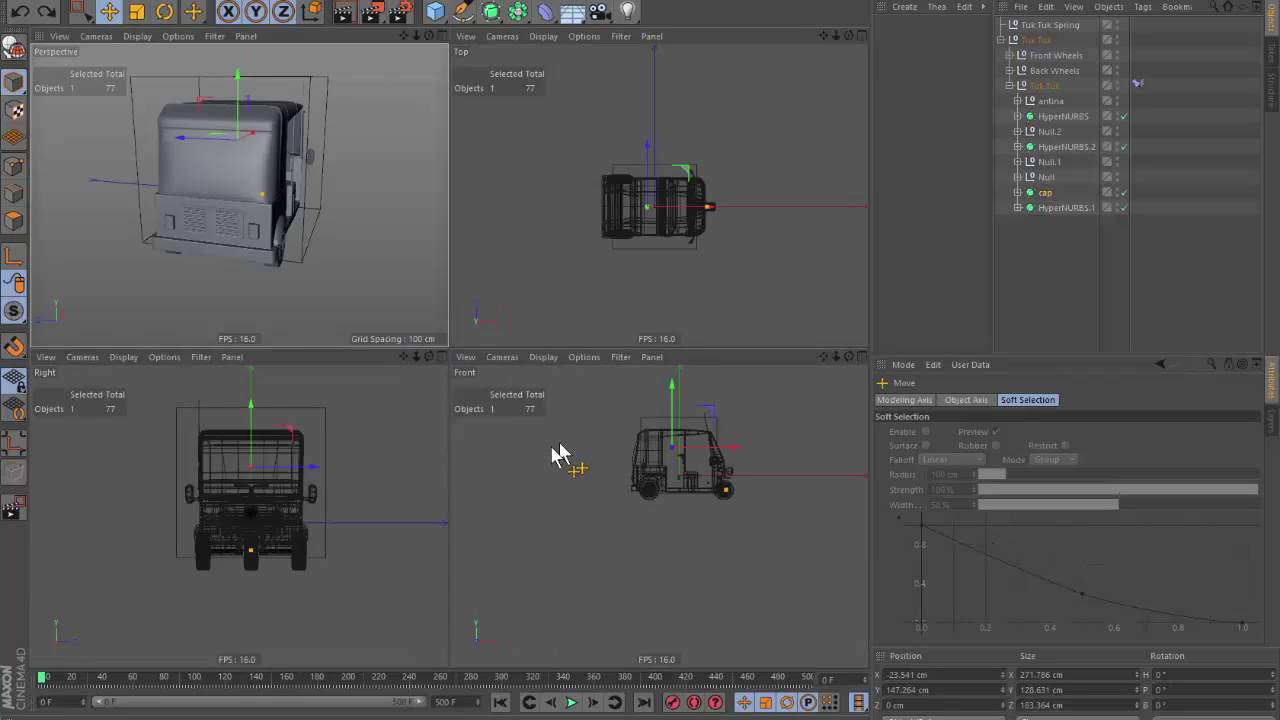
click(862, 356)
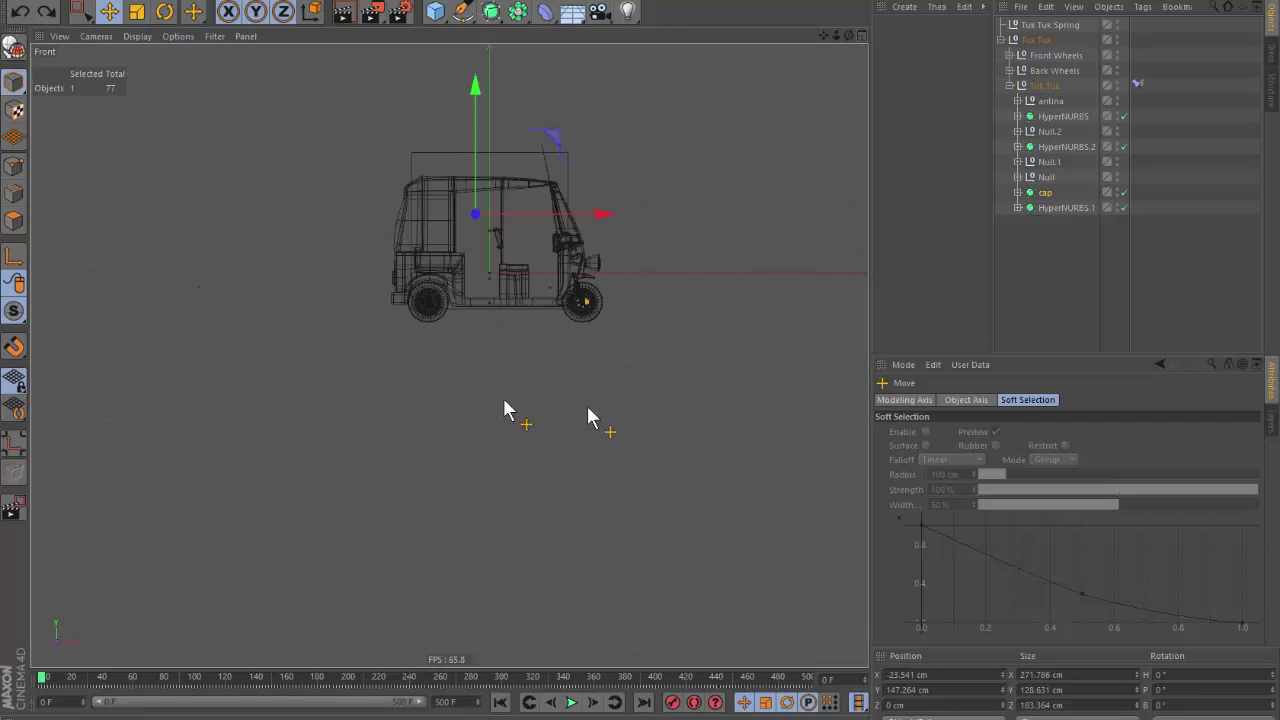
scroll(506, 198, up, 3)
scroll(375, 275, up, 3)
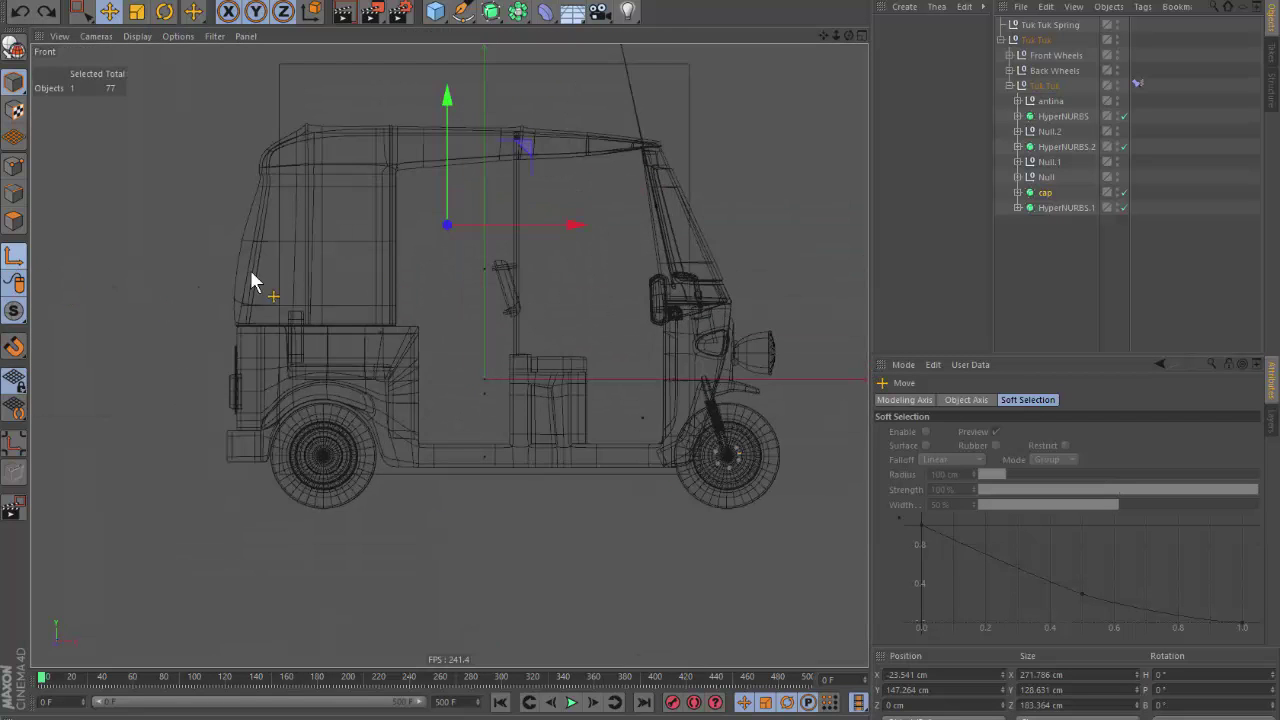
mouse_move(442, 276)
mouse_down()
mouse_move(257, 358)
mouse_move(200, 358)
mouse_up()
scroll(229, 343, up, 3)
scroll(228, 343, up, 2)
scroll(272, 308, up, 2)
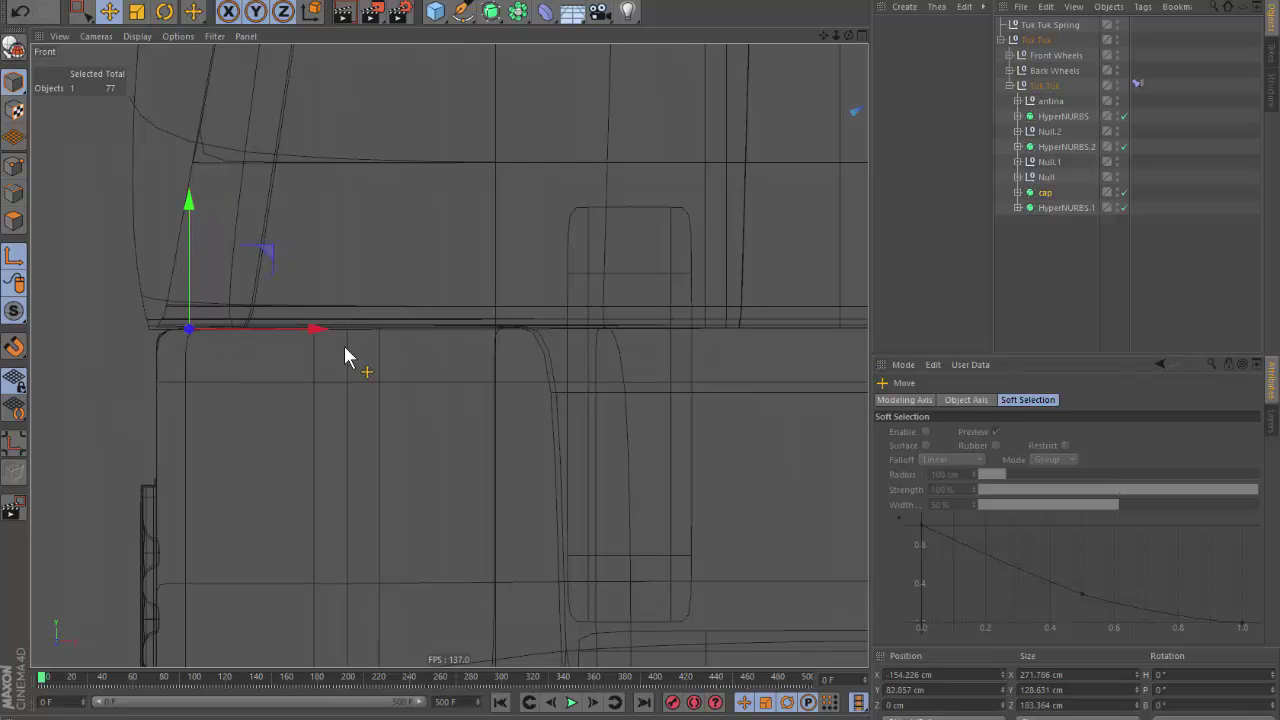
In the Top view, move the cap's pivot out to 90 cm on Z.
key(F2)
scroll(360, 350, down, 1)
scroll(343, 343, up, 3)
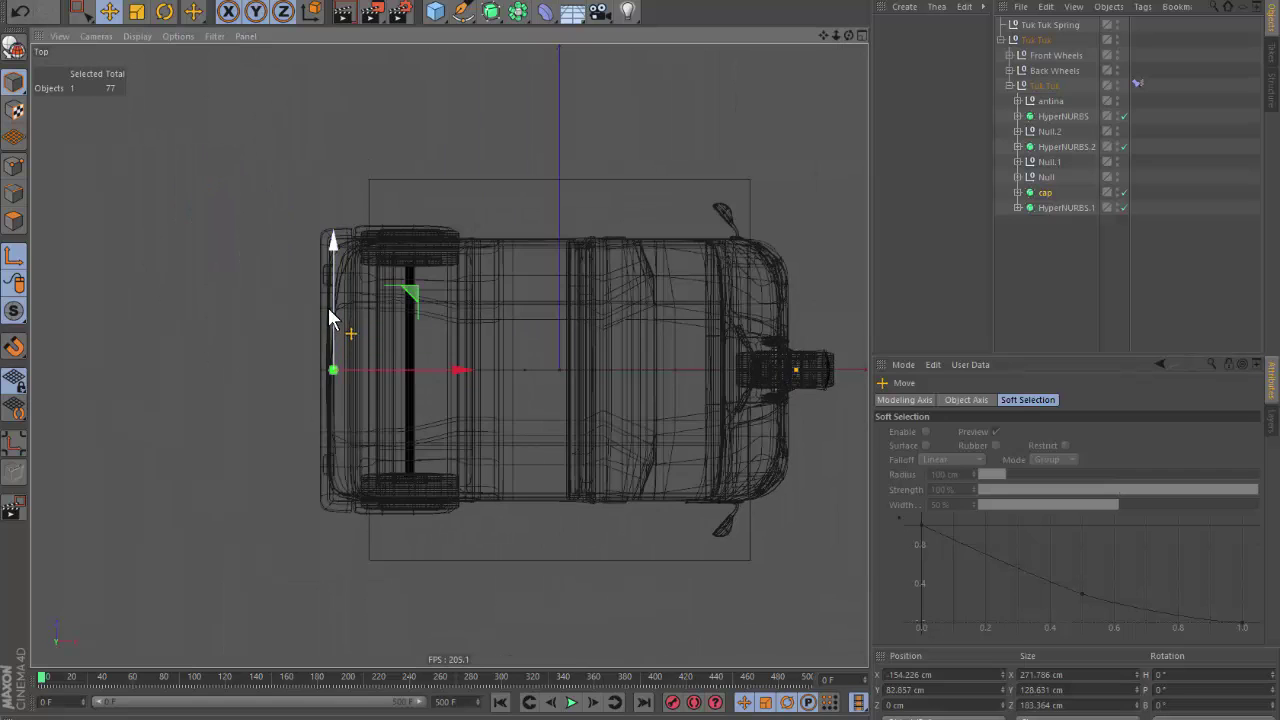
drag(330, 318, 338, 193)
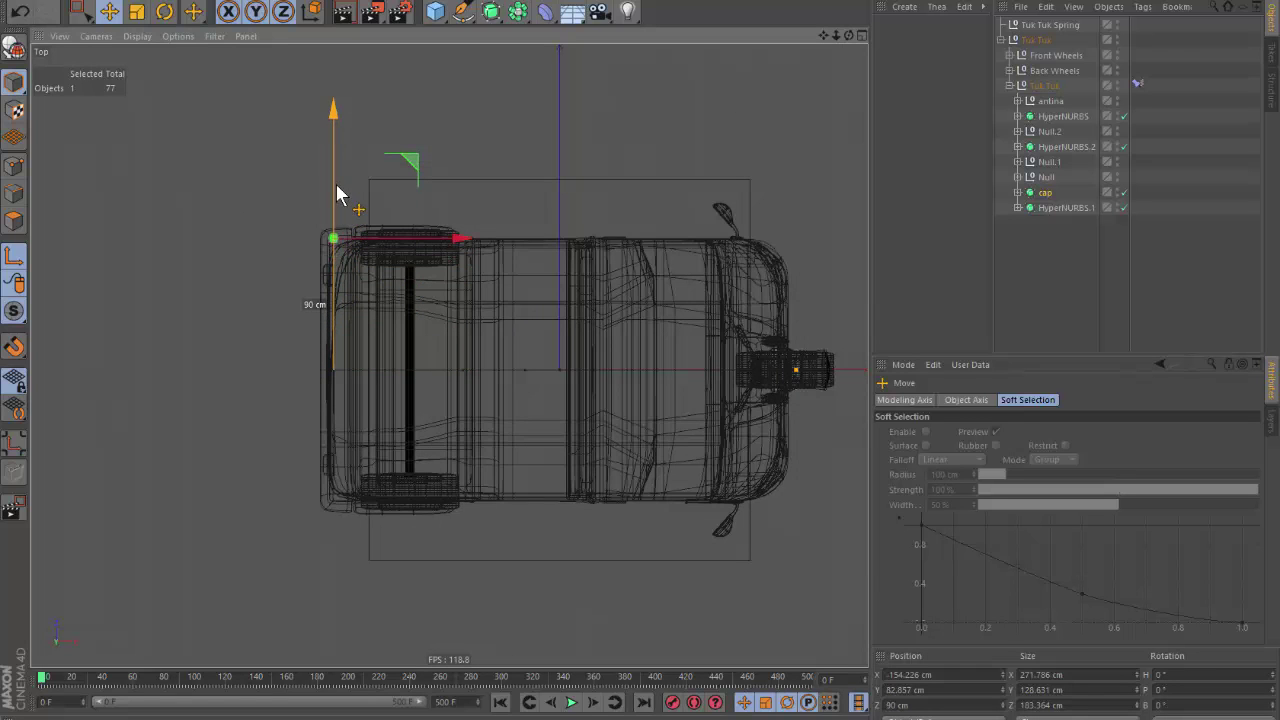
Back in Perspective, test-rotate the cap around its new pivot and undo the rotations.
key(F4)
key(F1)
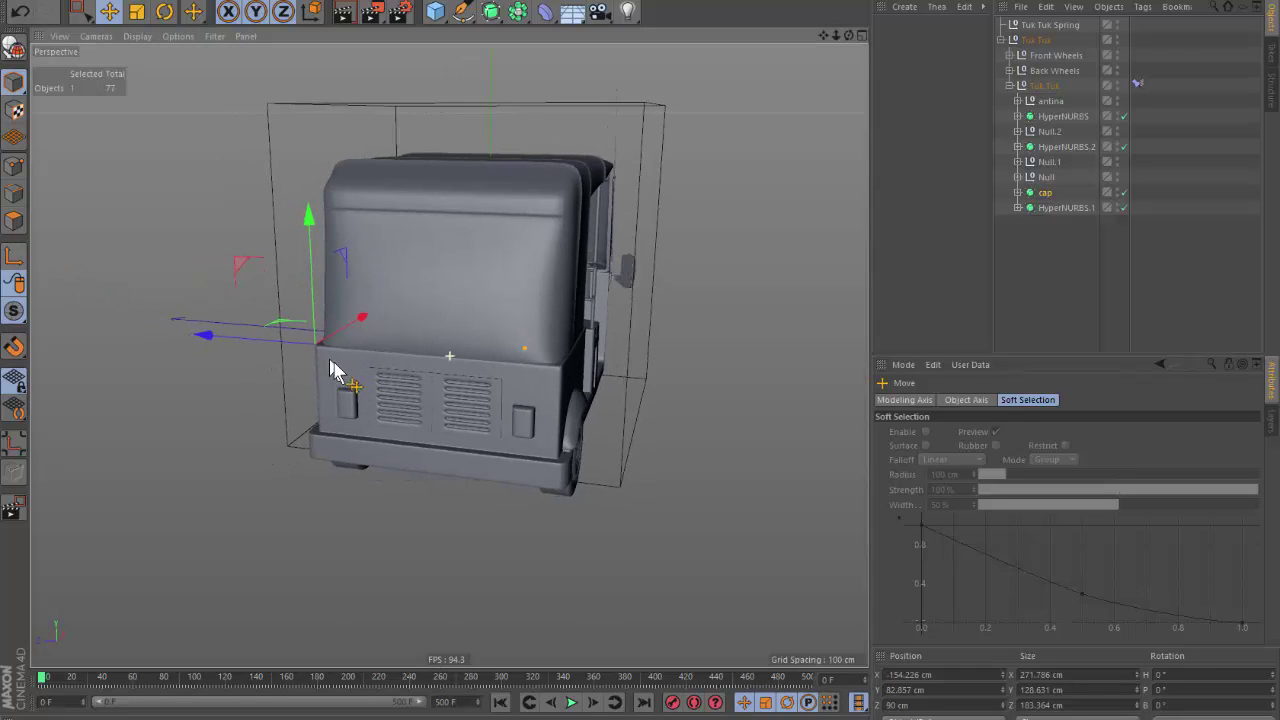
mouse_move(333, 370)
alt+mouse_down()
mouse_move(391, 366)
mouse_move(331, 360)
alt+mouse_up()
scroll(317, 365, up, 3)
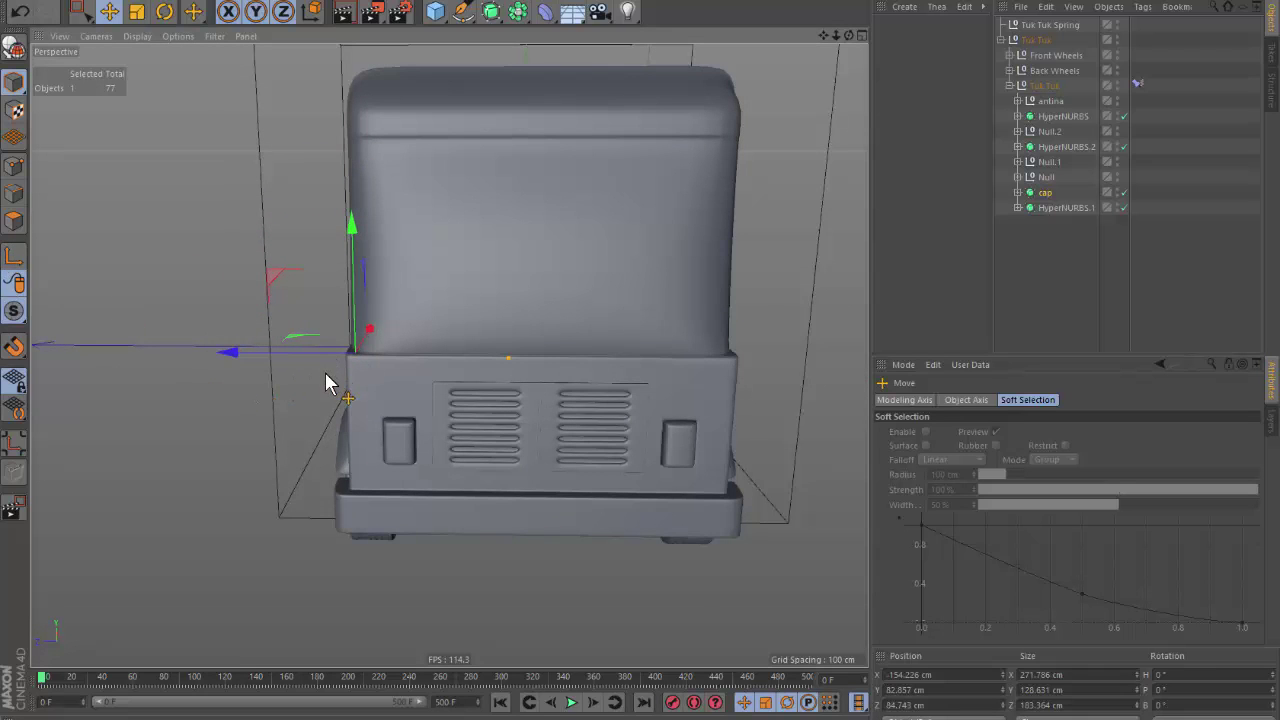
key(r)
drag(423, 320, 426, 295)
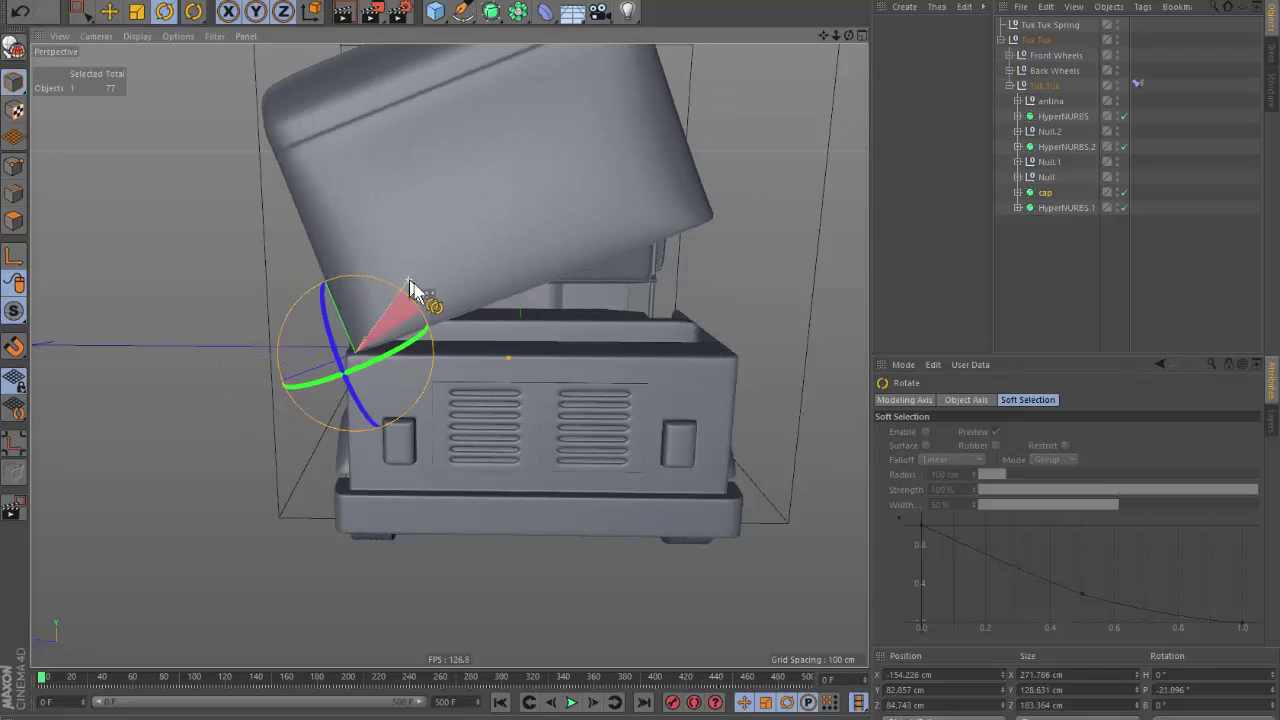
key(ctrl+z)
mouse_move(366, 380)
alt+mouse_down()
mouse_move(460, 392)
mouse_move(405, 358)
mouse_move(573, 447)
alt+mouse_up()
key(ctrl+z)
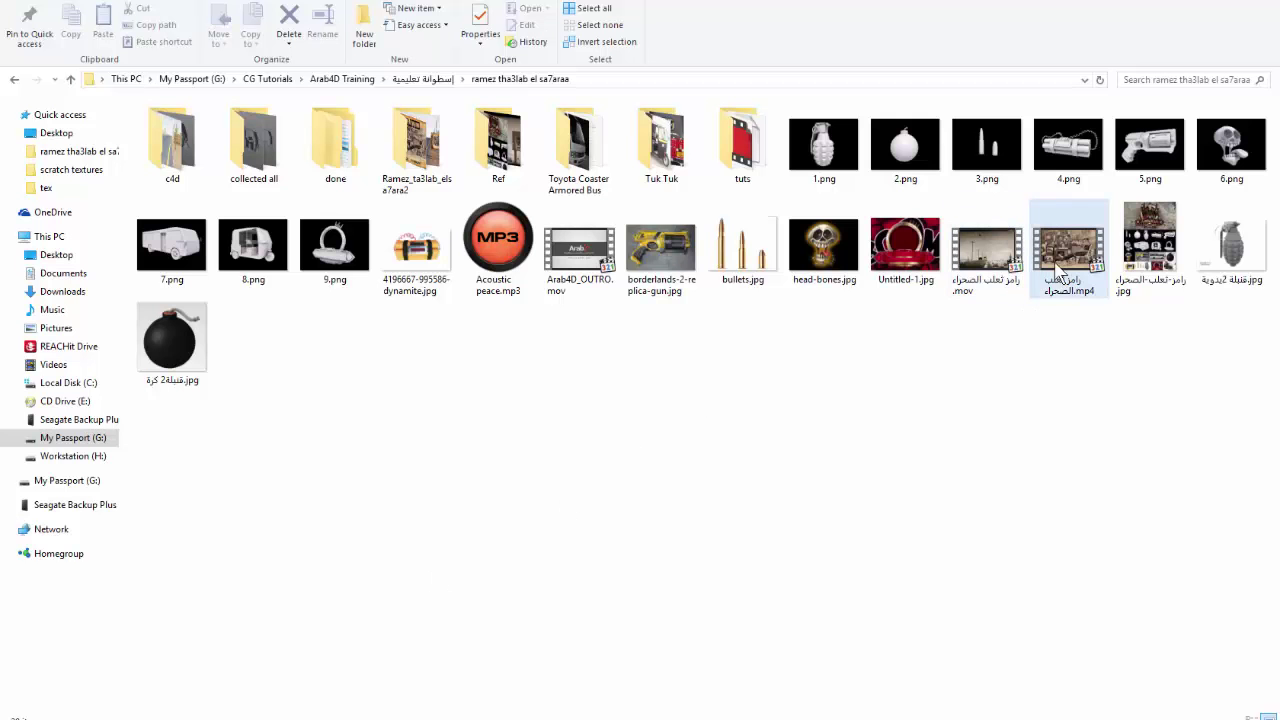
double_click(1066, 250)
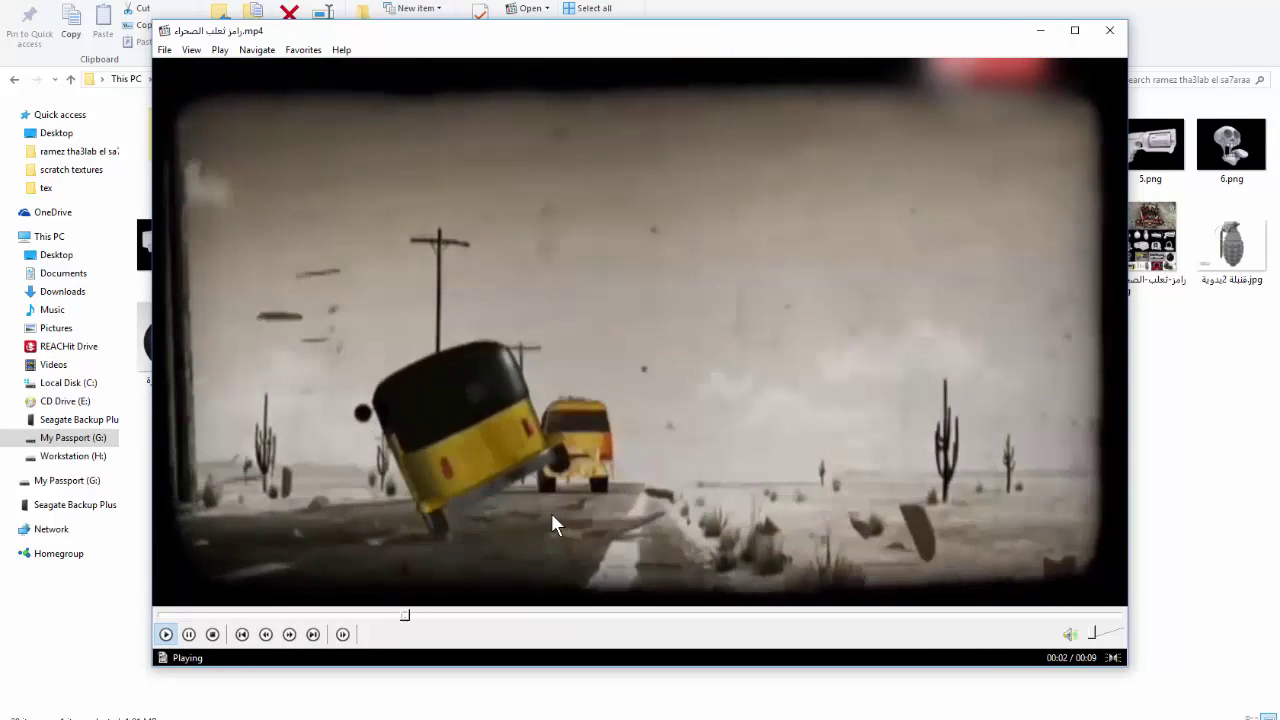
click(551, 515)
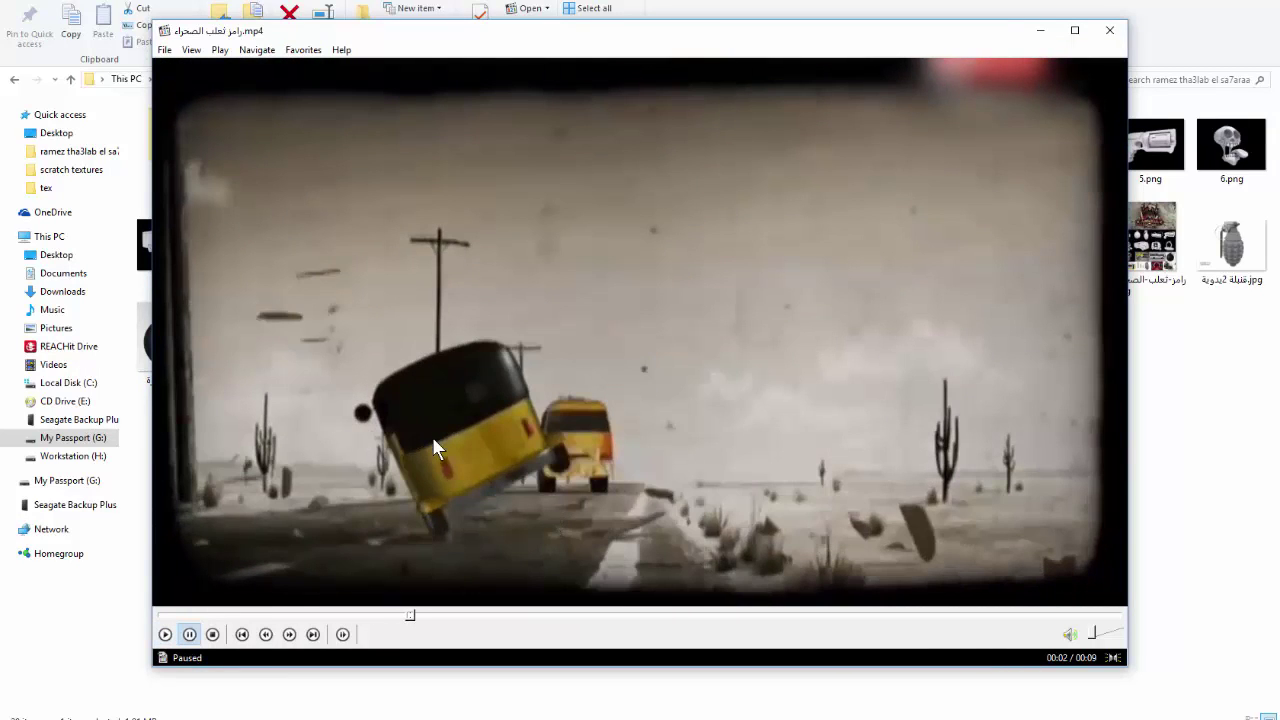
double_click(531, 476)
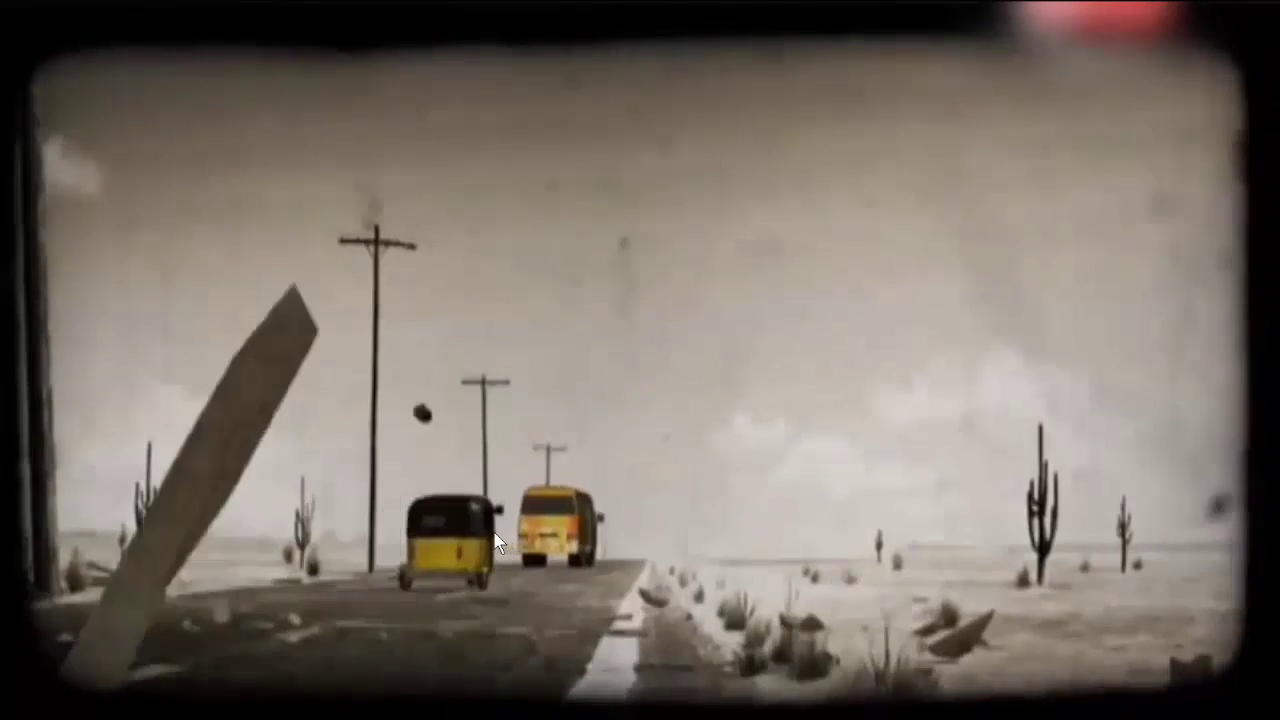
double_click(796, 568)
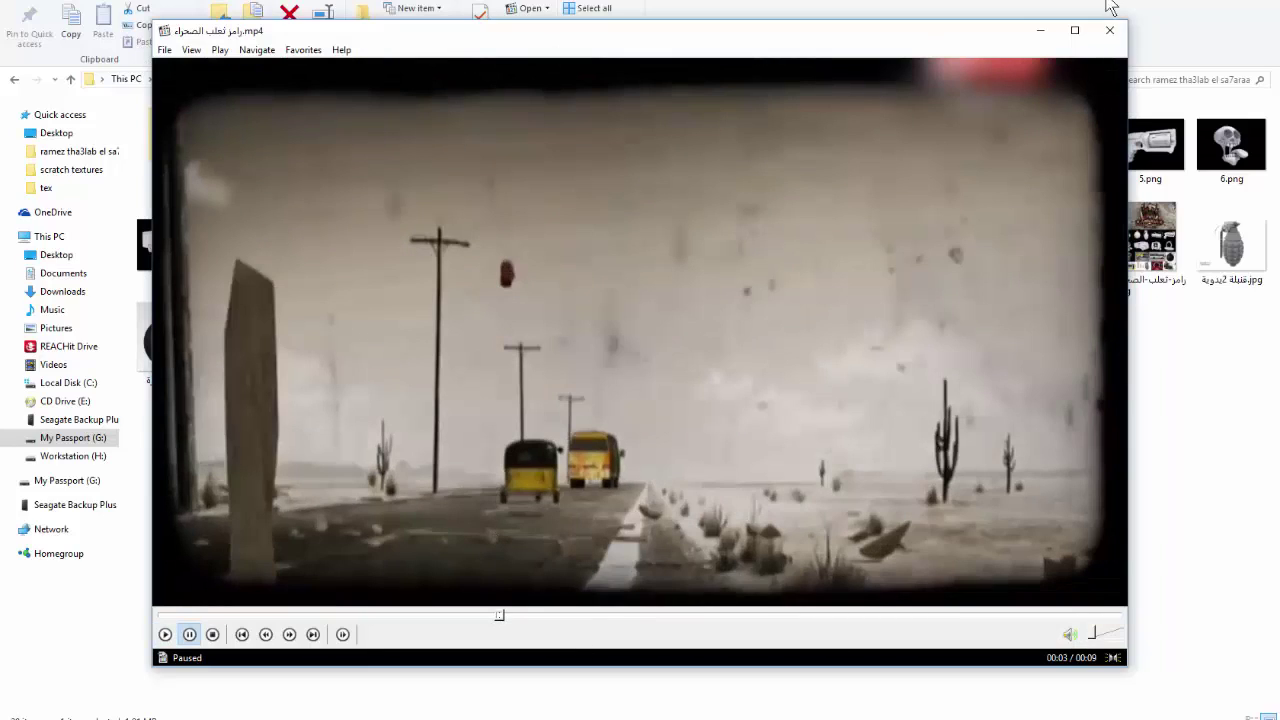
click(1109, 30)
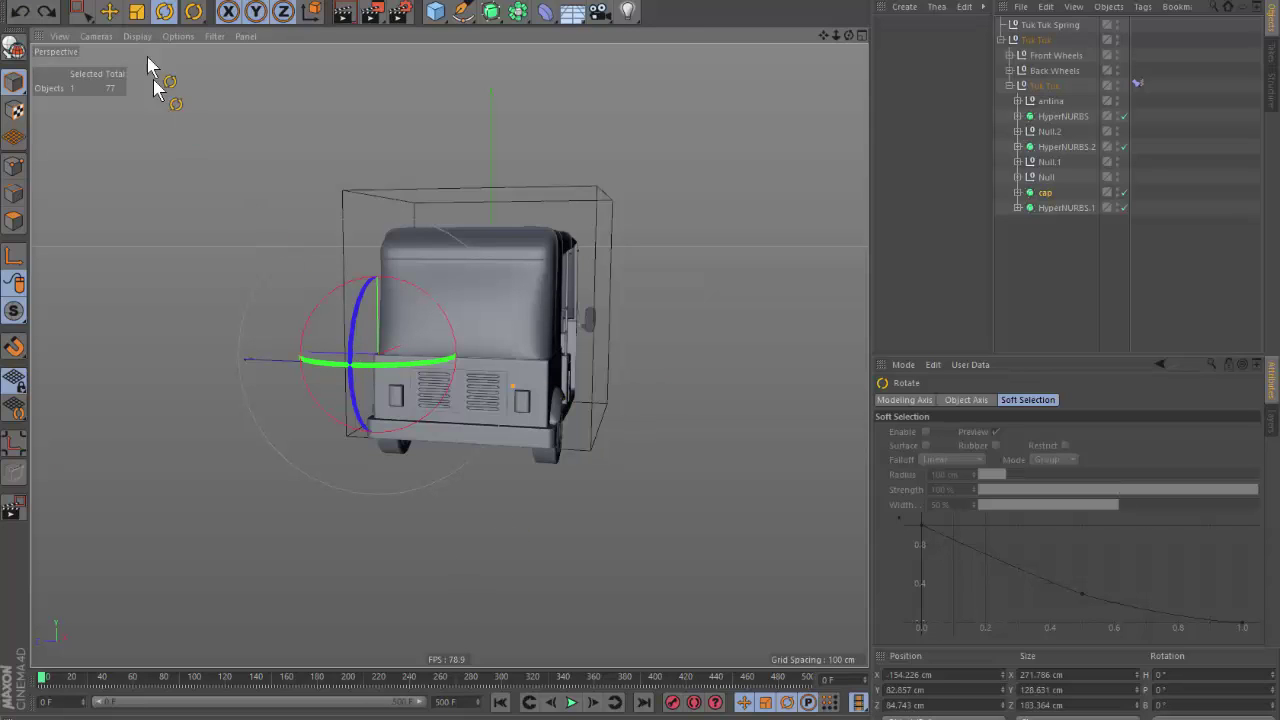
click(109, 11)
click(14, 256)
drag(330, 366, 492, 368)
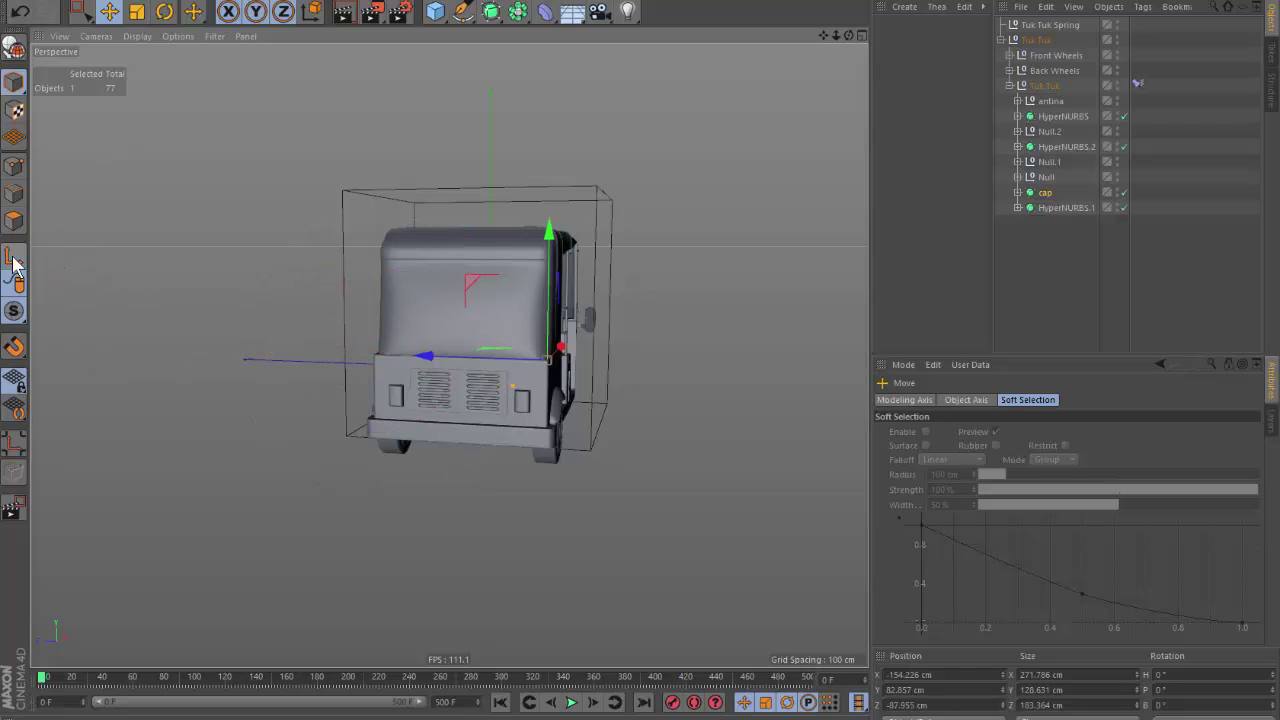
click(1040, 192)
click(170, 15)
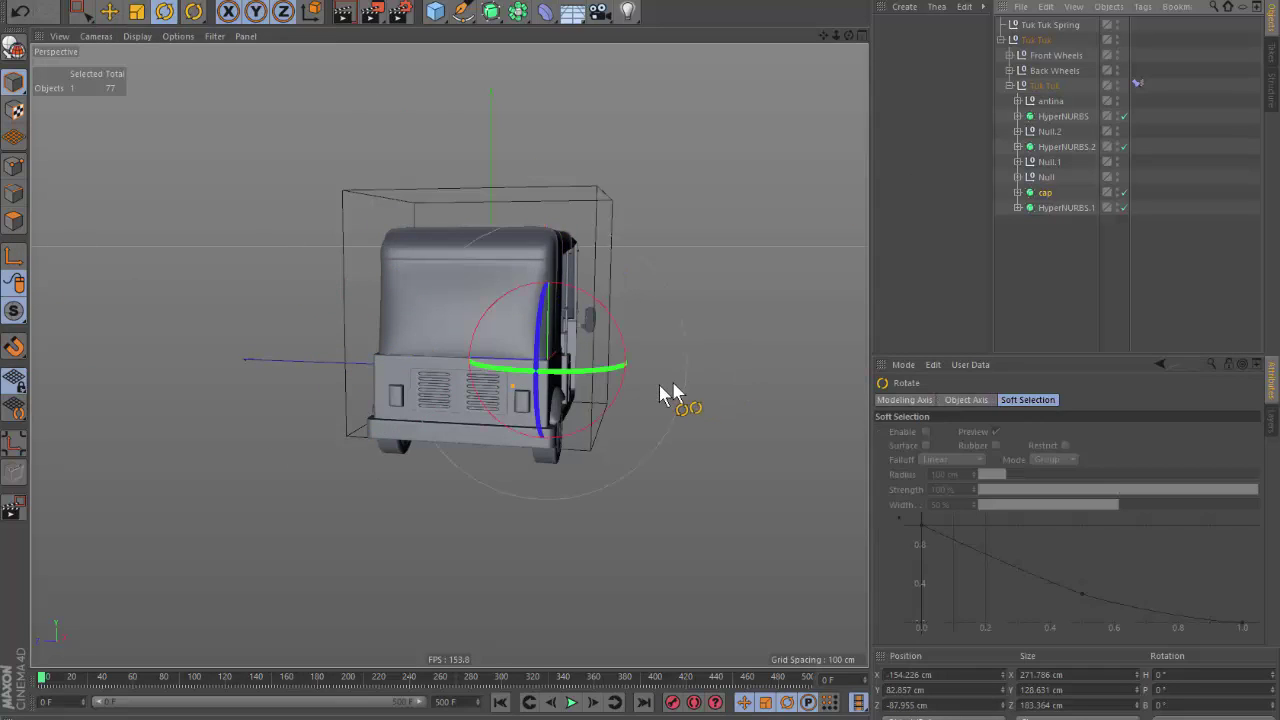
drag(595, 318, 608, 311)
key(ctrl+z)
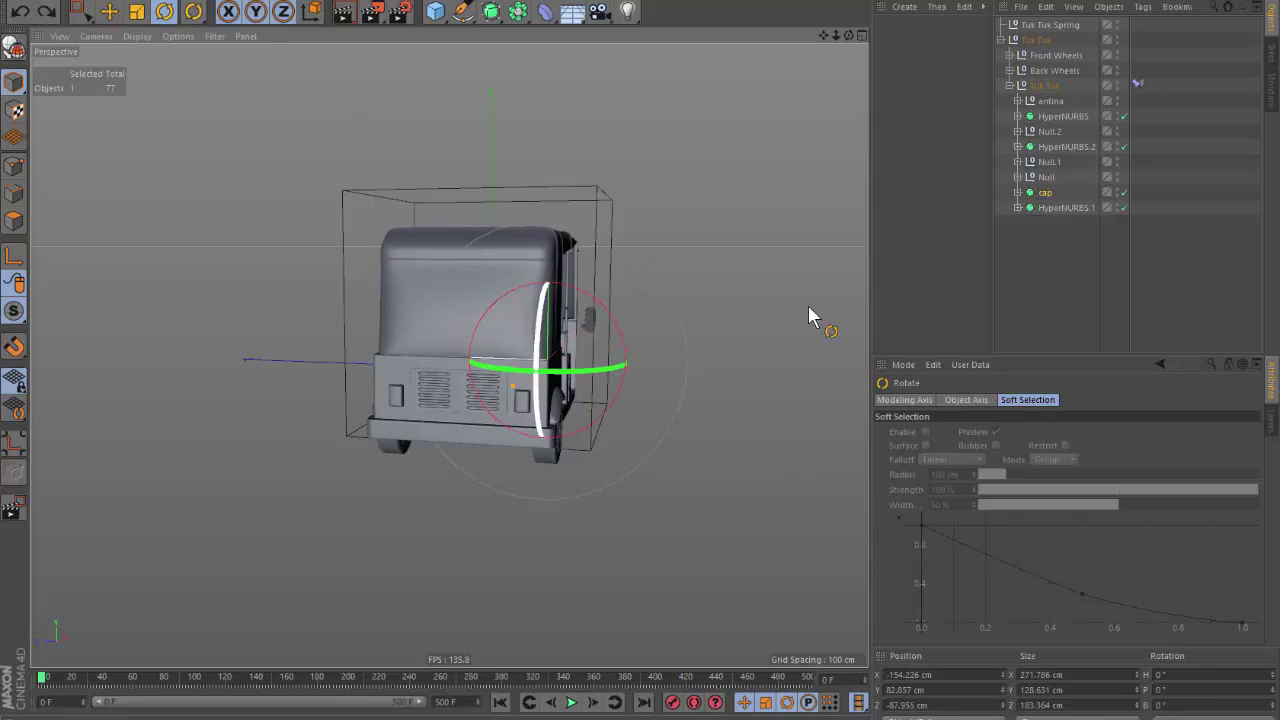
mouse_move(690, 338)
alt+mouse_down()
mouse_move(645, 374)
mouse_move(451, 281)
alt+mouse_up()
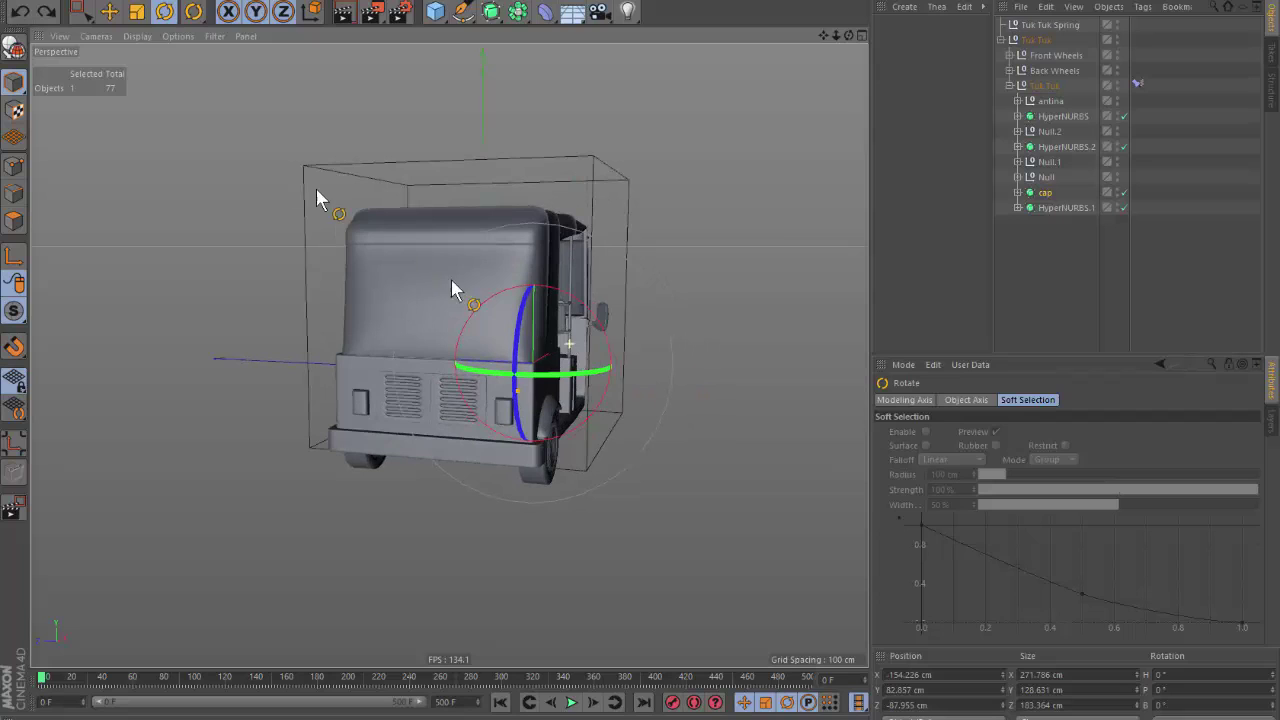
click(110, 12)
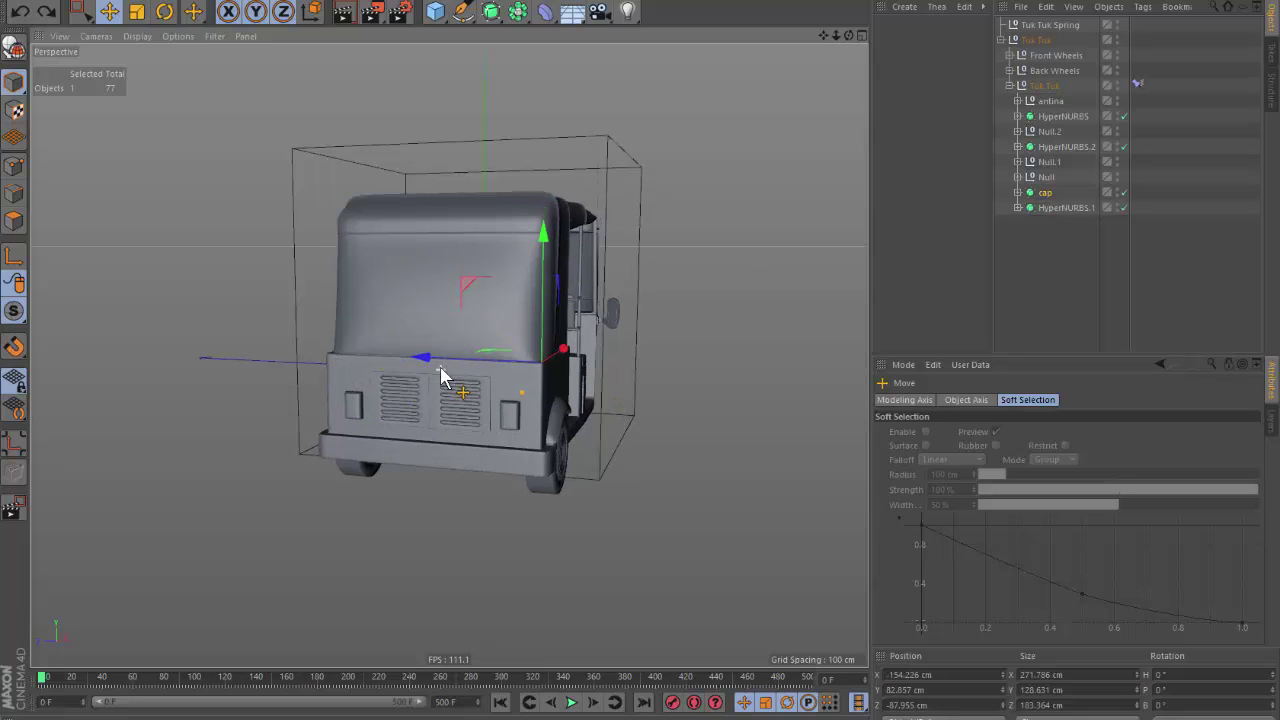
alt+drag(549, 437, 525, 448)
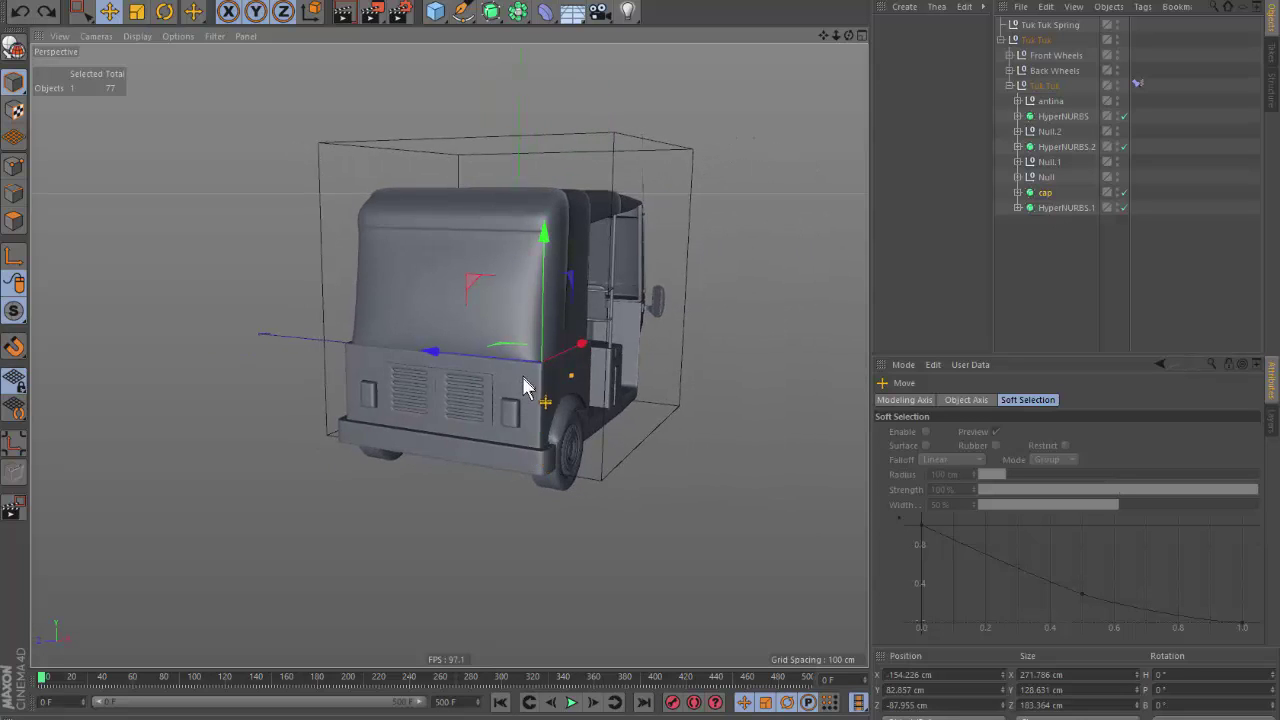
click(1045, 194)
click(933, 400)
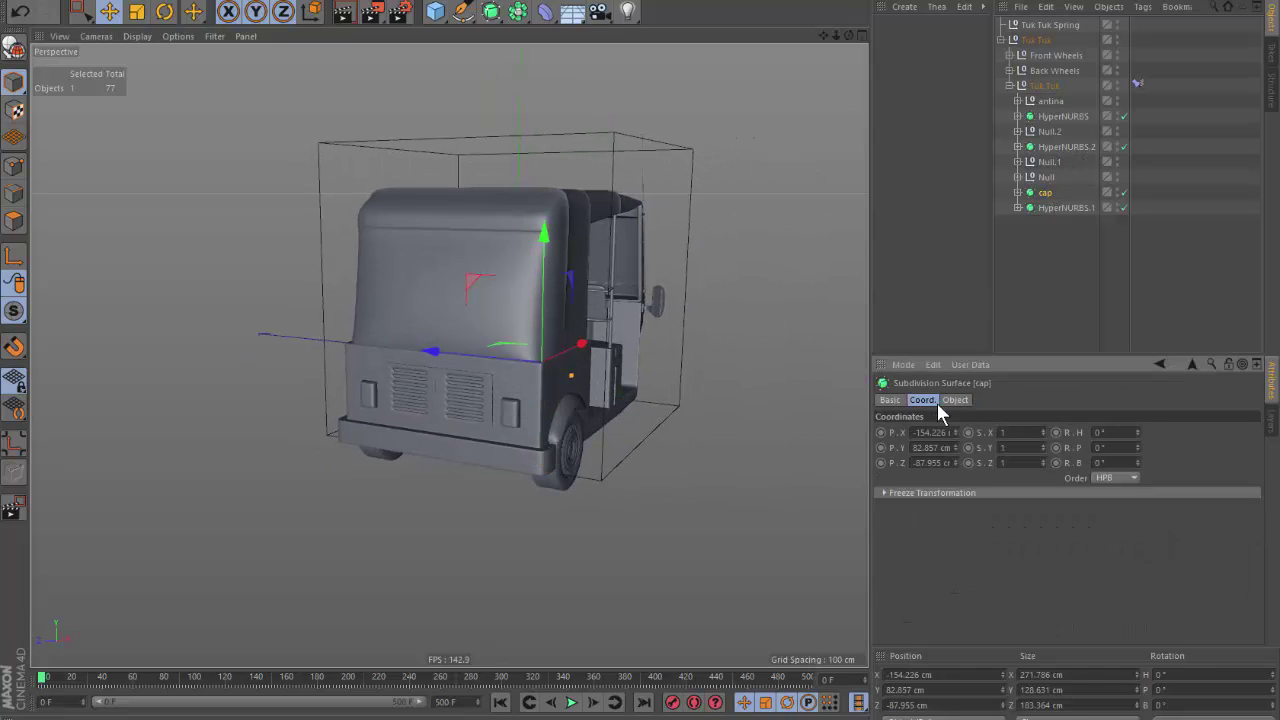
drag(1136, 447, 951, 423)
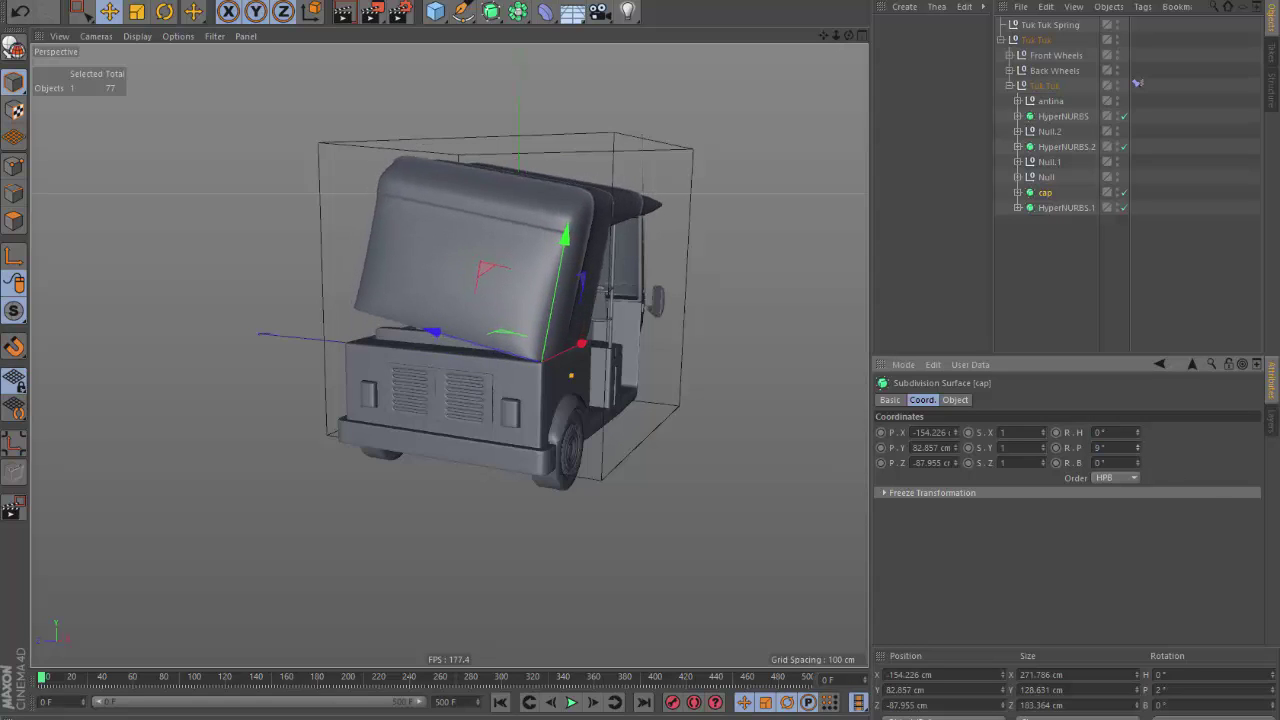
mouse_move(429, 357)
alt+mouse_down()
mouse_move(493, 383)
mouse_move(527, 427)
mouse_move(480, 428)
alt+mouse_up()
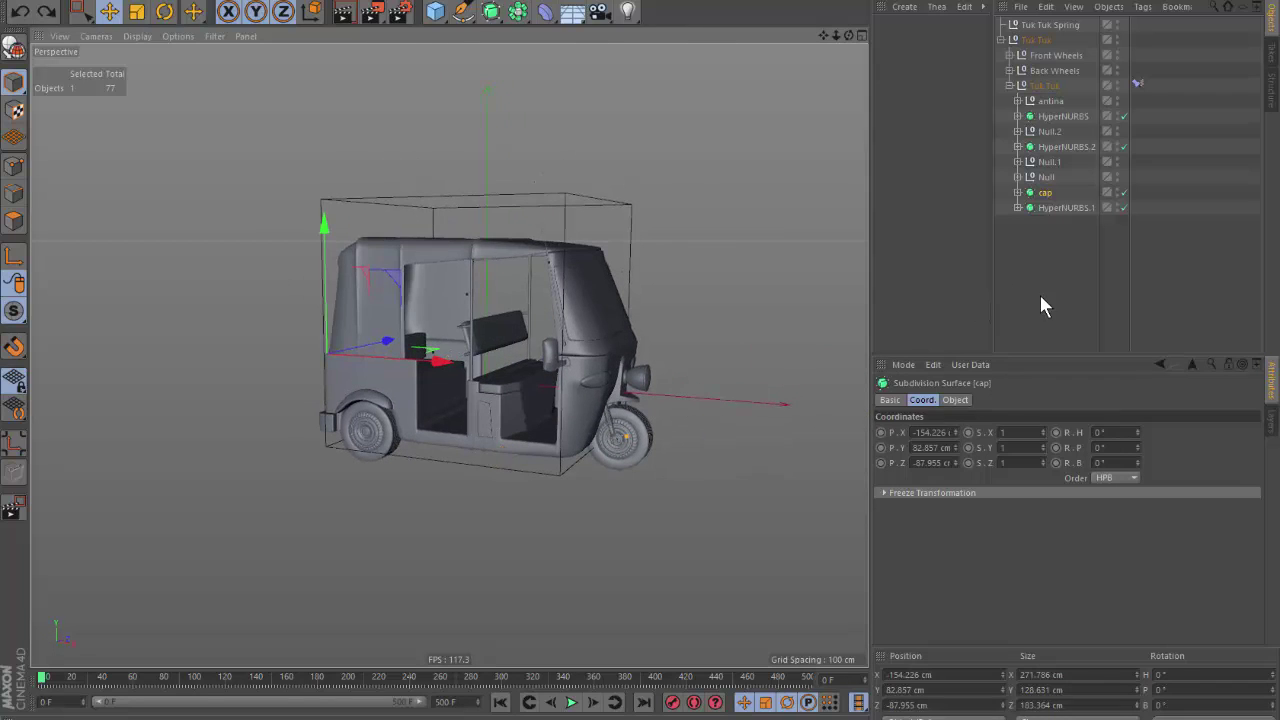
Turn on Use Color for the Tuk Tuk Spring null and set its display colour to red.
click(1045, 25)
click(954, 400)
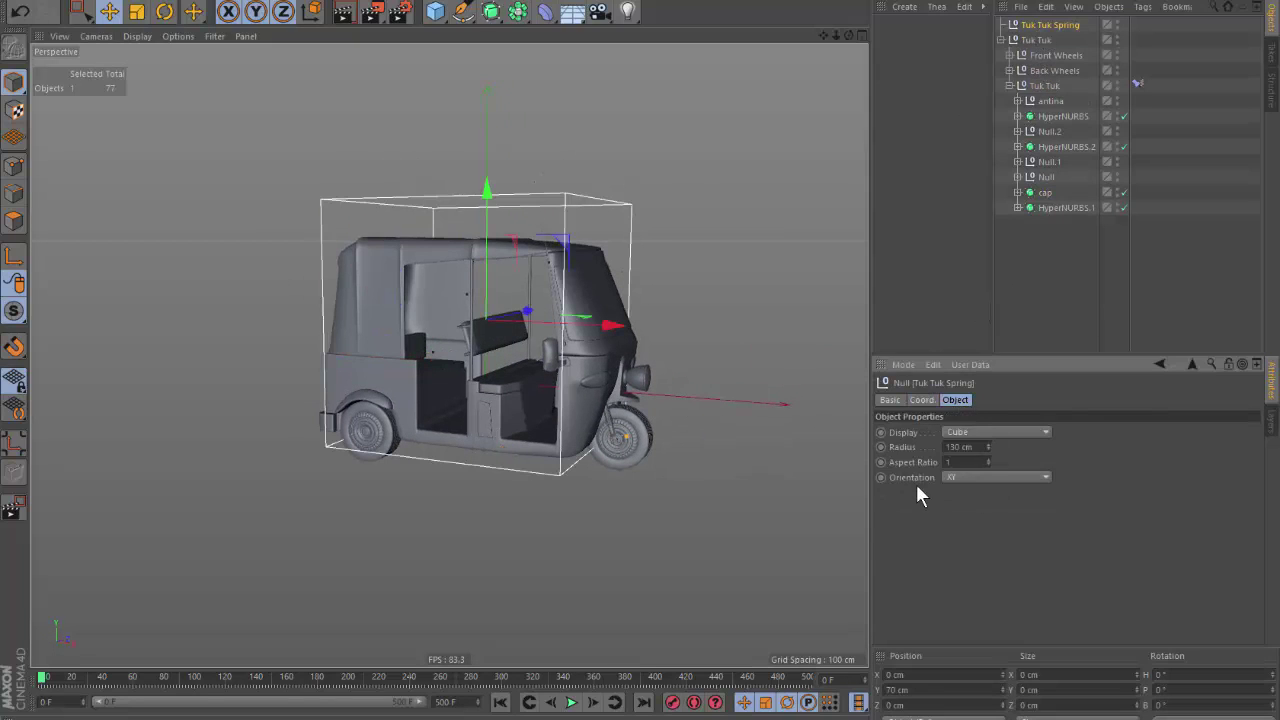
click(891, 400)
click(989, 493)
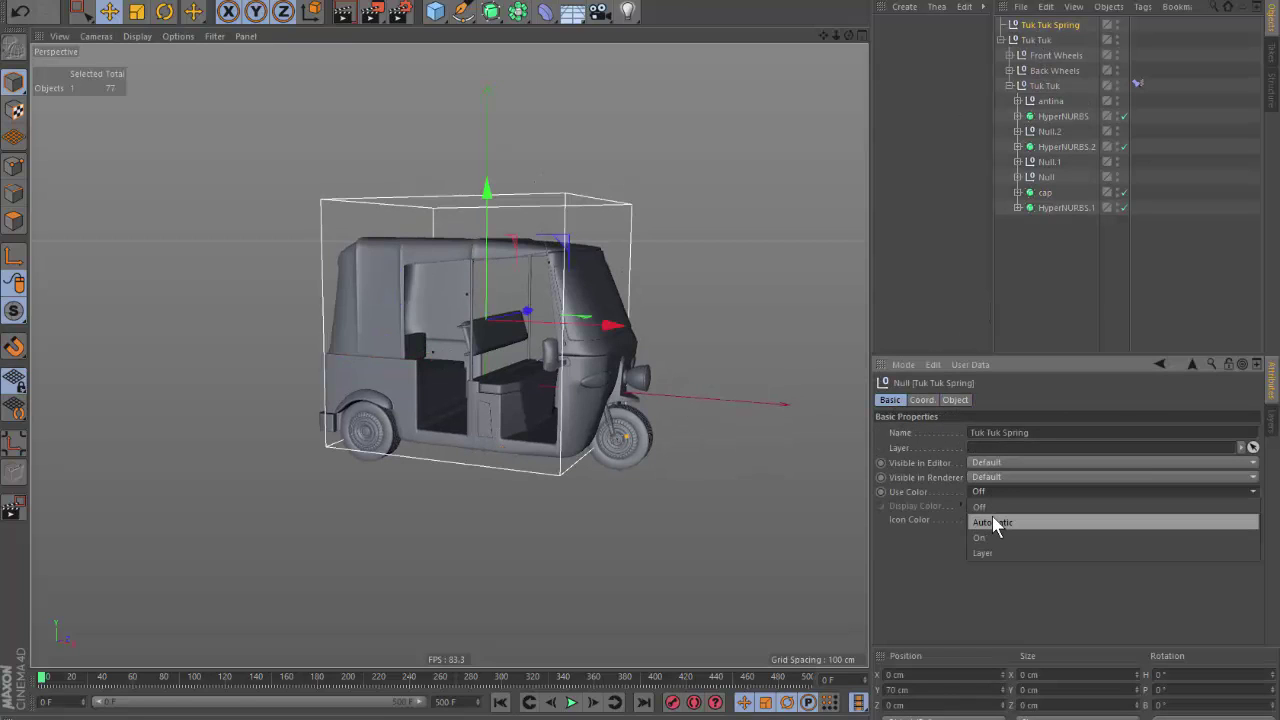
click(992, 519)
click(988, 507)
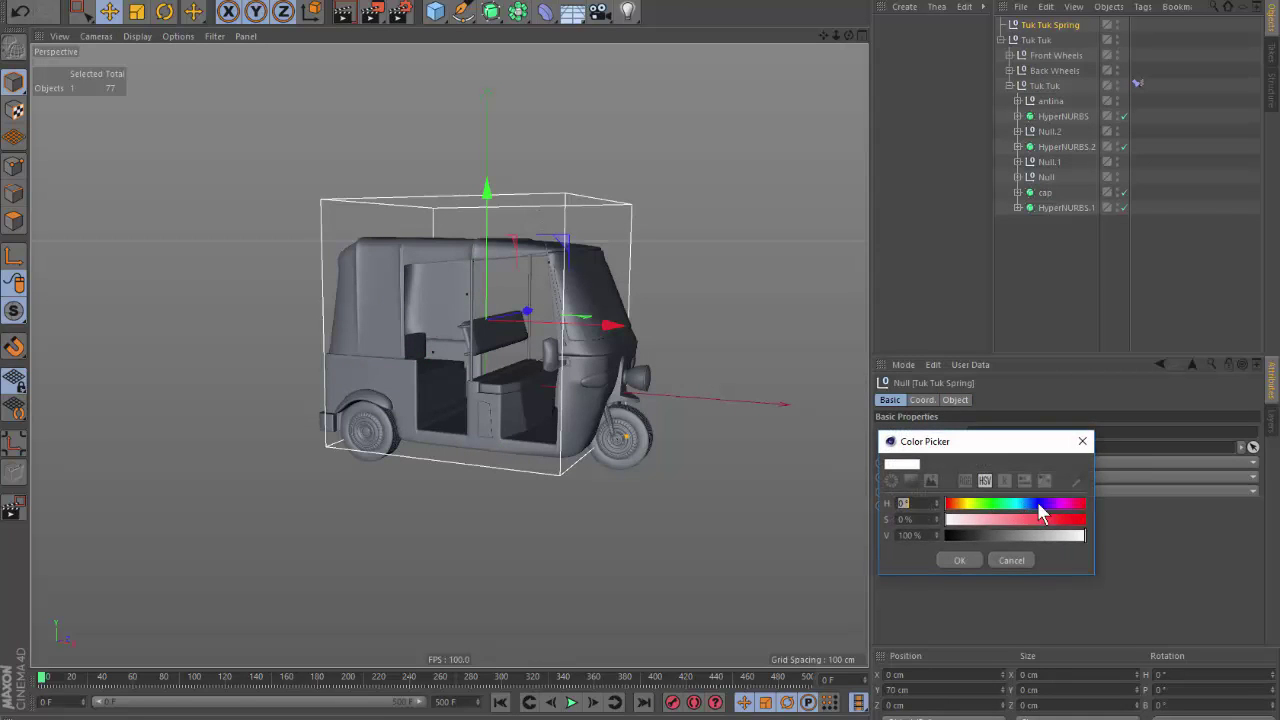
click(1074, 520)
click(964, 560)
Open the collected all folder in Explorer and drag the bus scene file into Cinema 4D.
click(1060, 337)
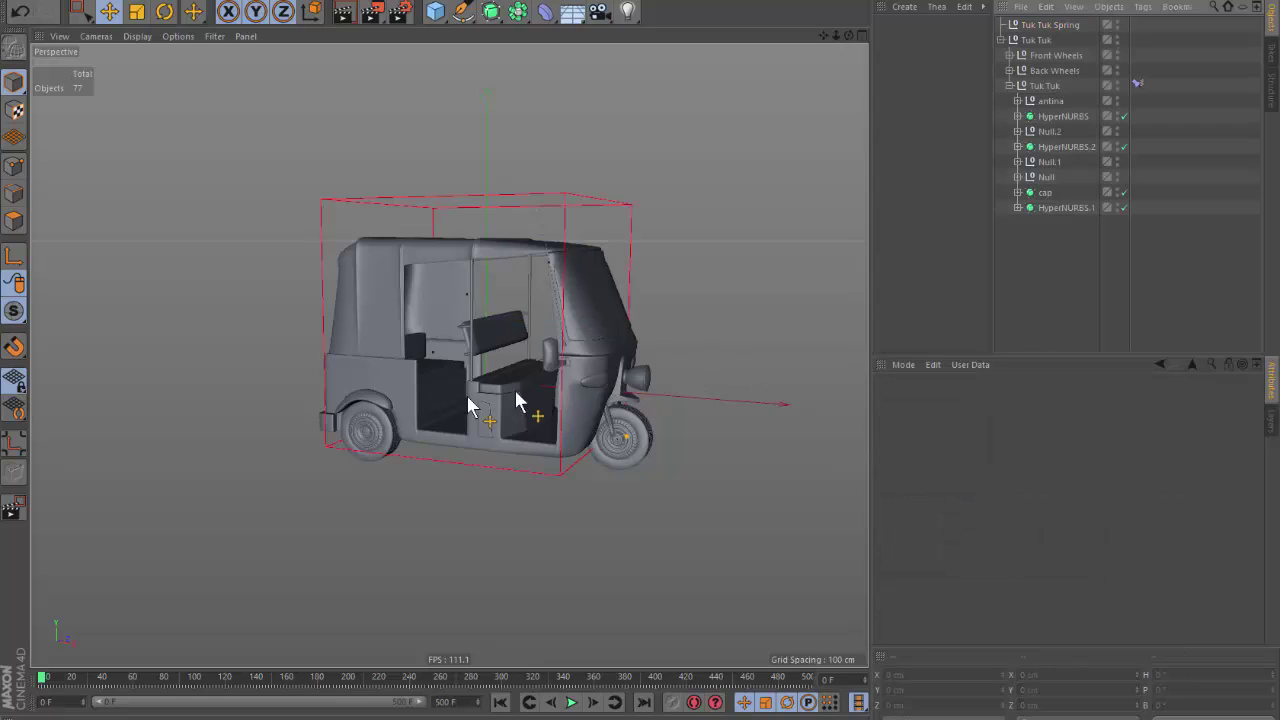
alt+drag(515, 390, 511, 325)
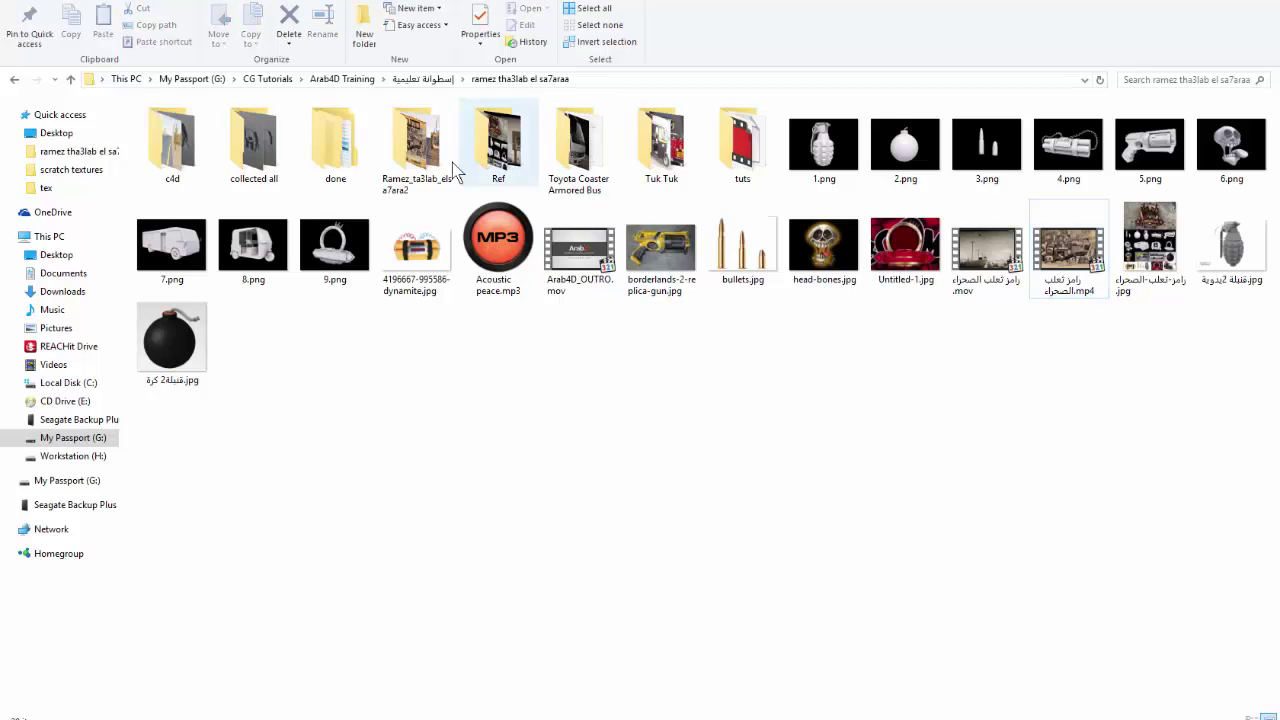
double_click(254, 142)
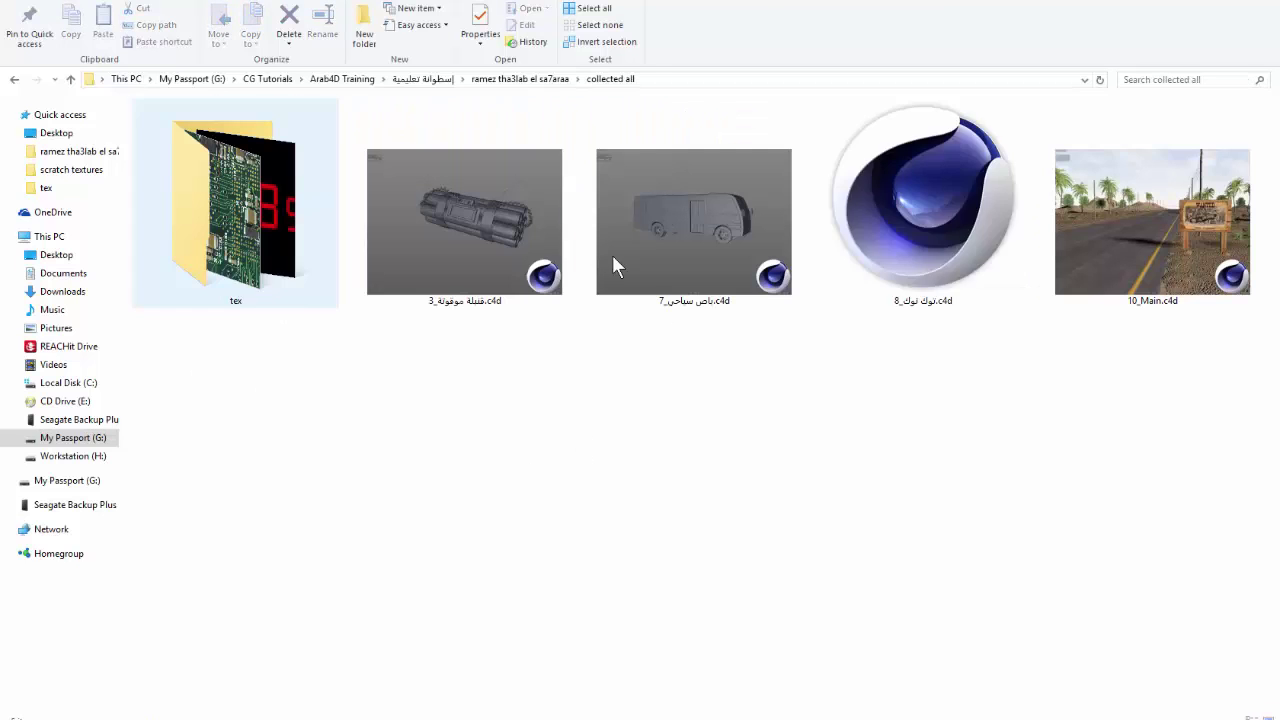
mouse_move(677, 262)
mouse_down()
mouse_move(348, 683)
mouse_move(524, 430)
mouse_up()
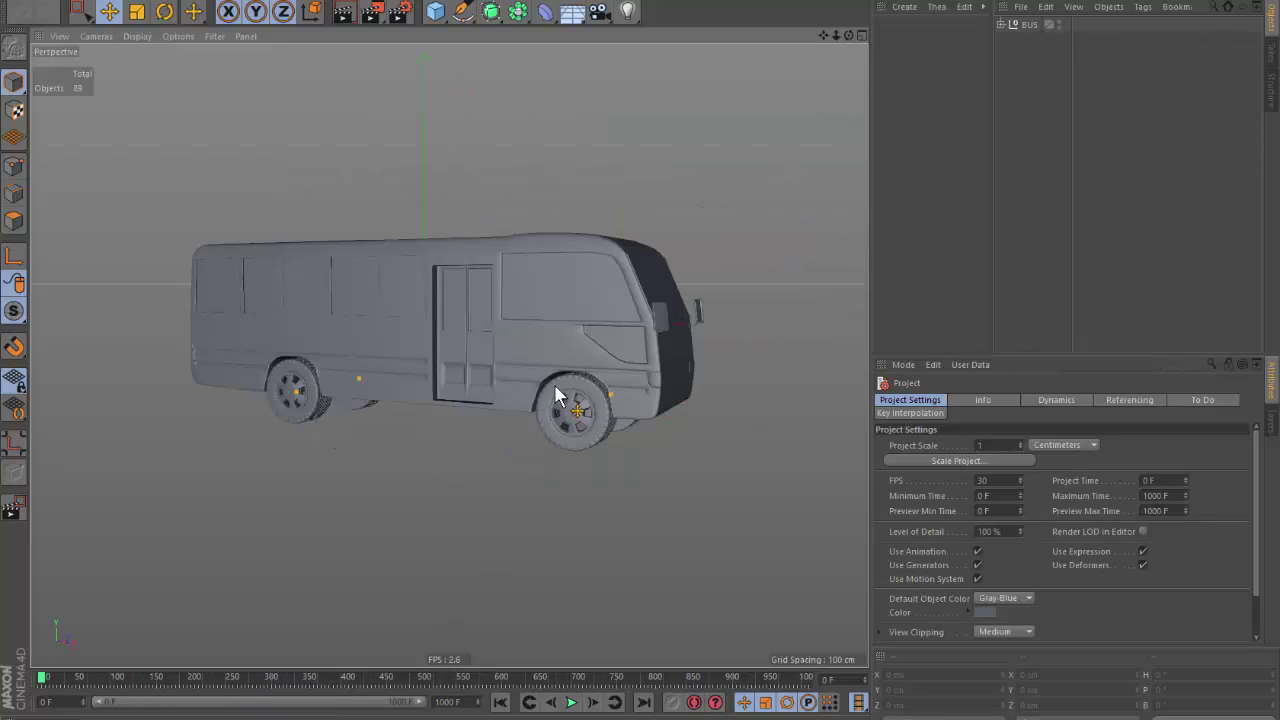
Expand BUS, test-lift the body and undo, then expand Wheels Front to show both right front nulls.
click(1001, 24)
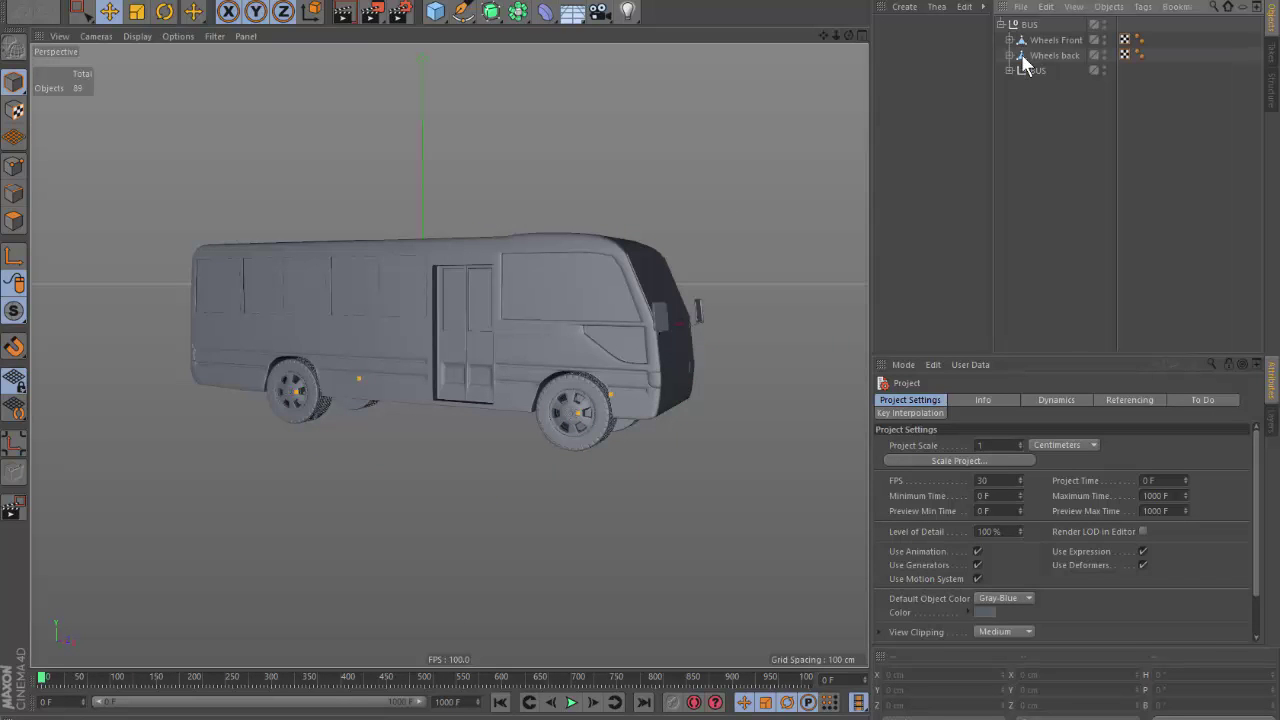
click(1038, 70)
drag(697, 357, 709, 293)
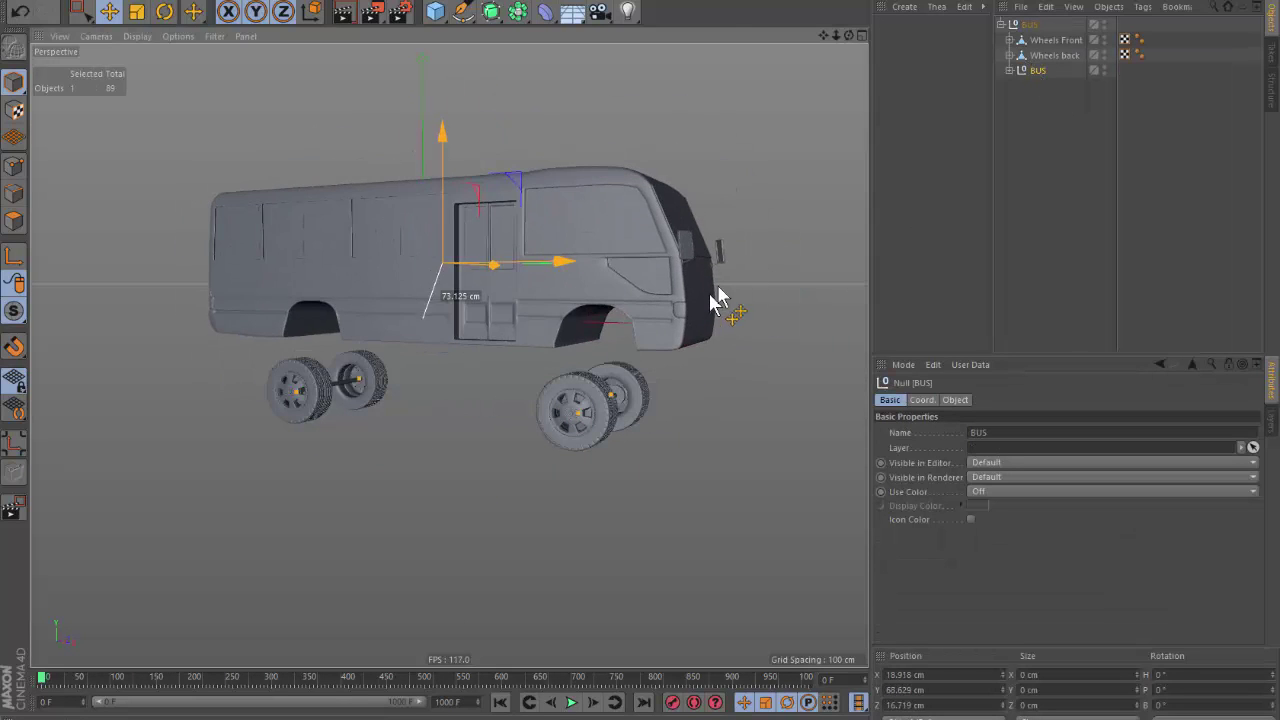
key(ctrl+z)
click(1010, 70)
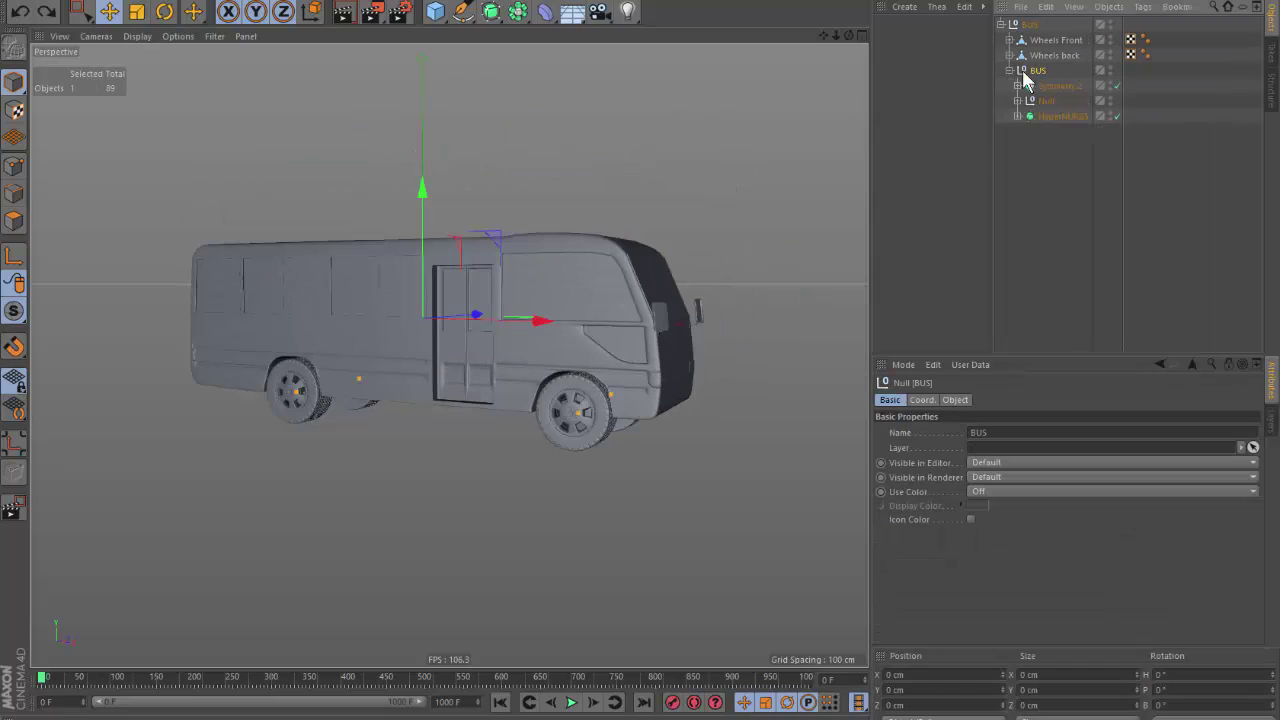
click(1010, 70)
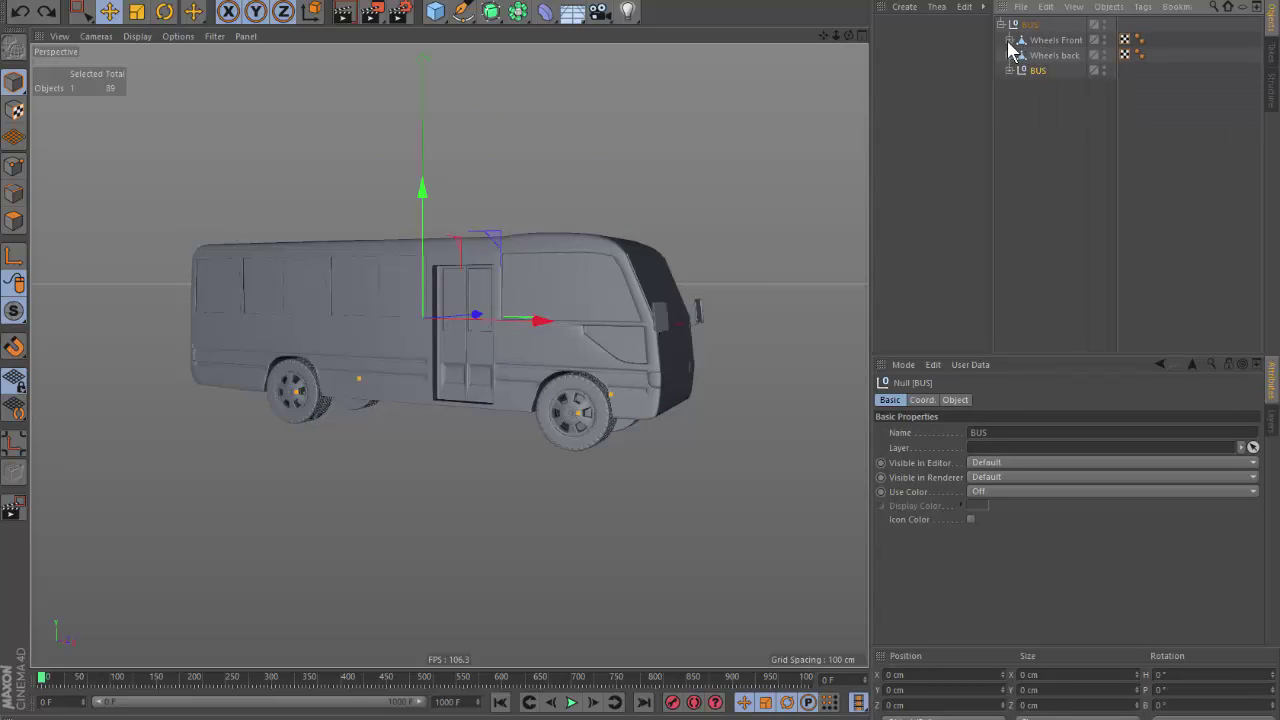
click(1008, 40)
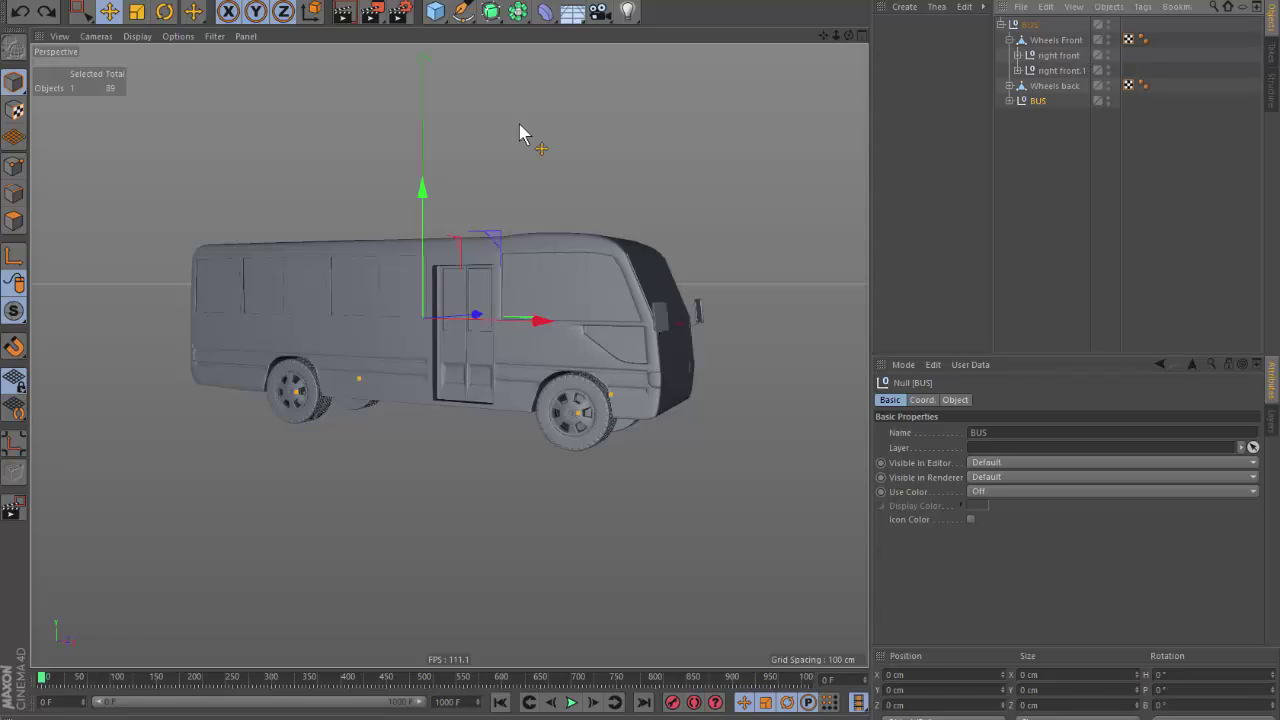
Select the right front and right front.1 wheel nulls and switch to Rotate.
alt+drag(737, 286, 663, 308)
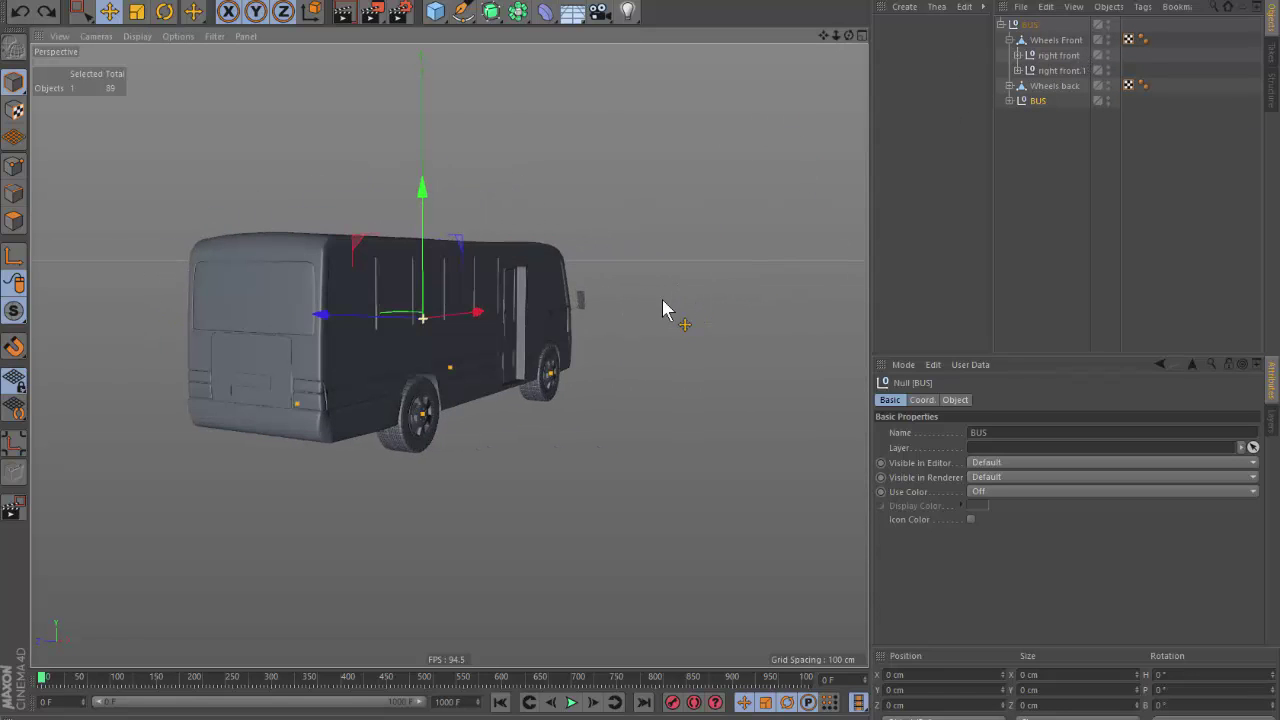
click(1042, 42)
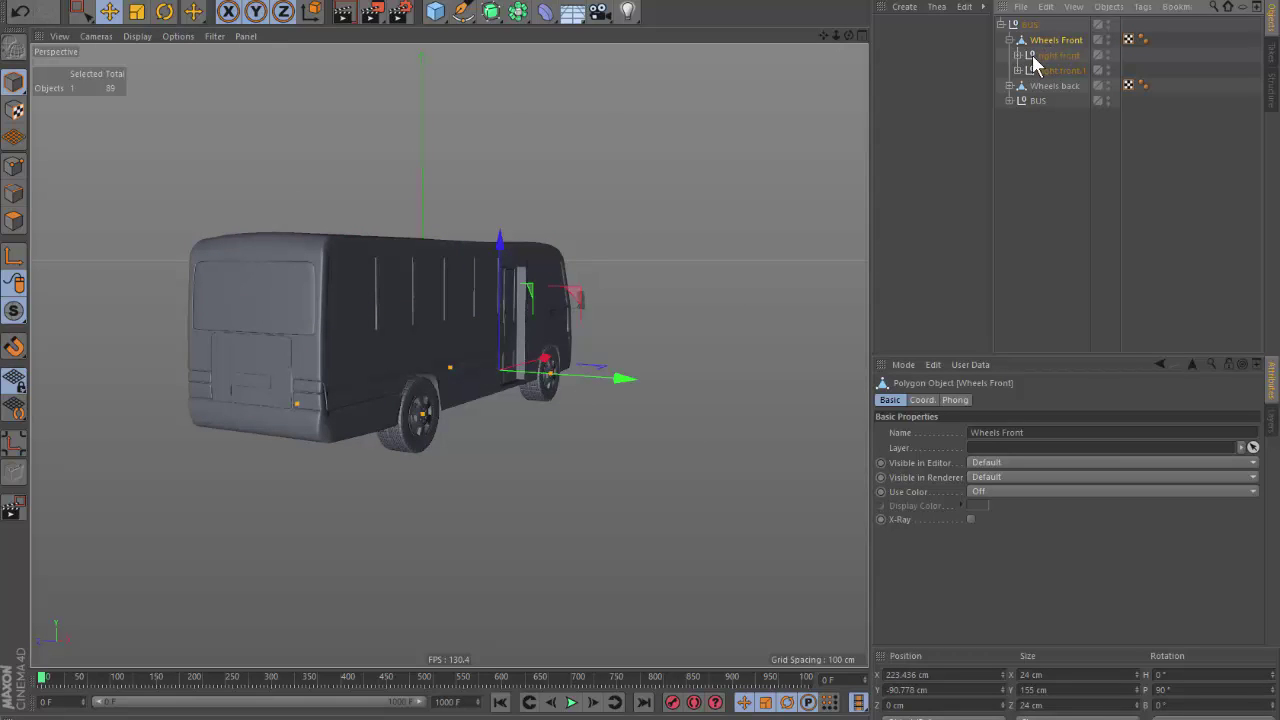
scroll(557, 378, up, 3)
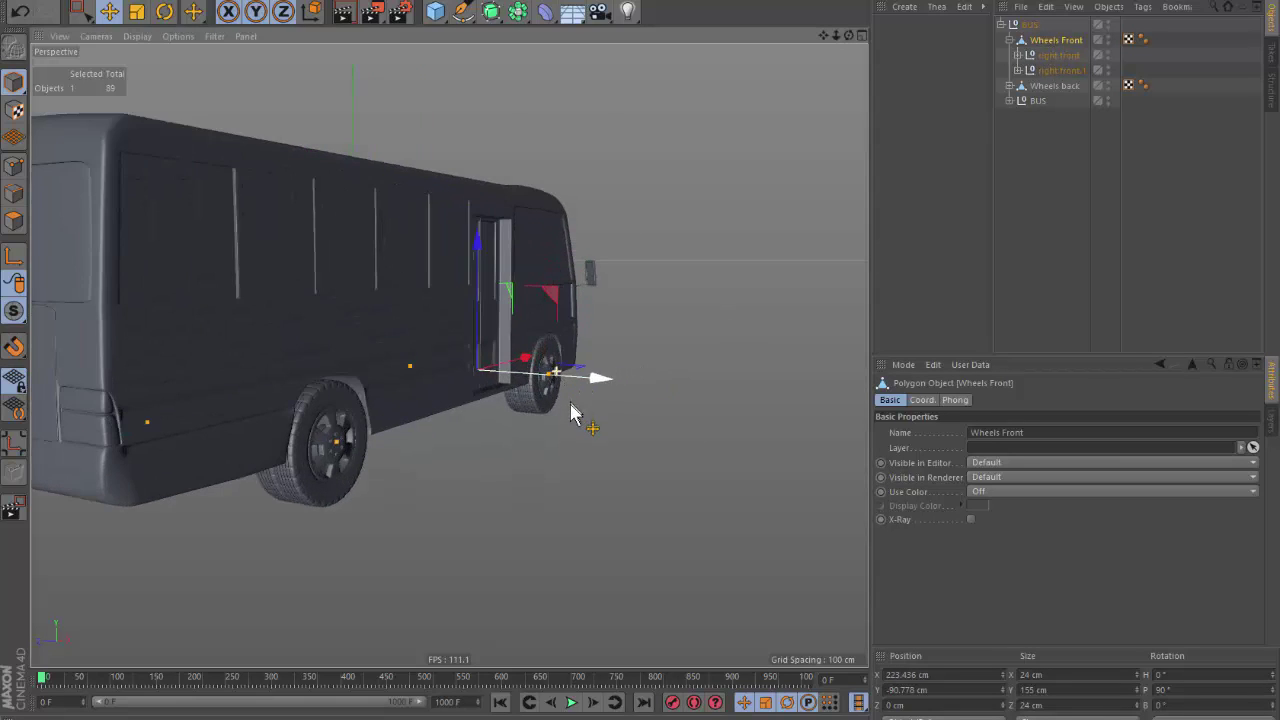
mouse_move(574, 414)
alt+mouse_down()
mouse_move(543, 462)
mouse_move(620, 408)
alt+mouse_up()
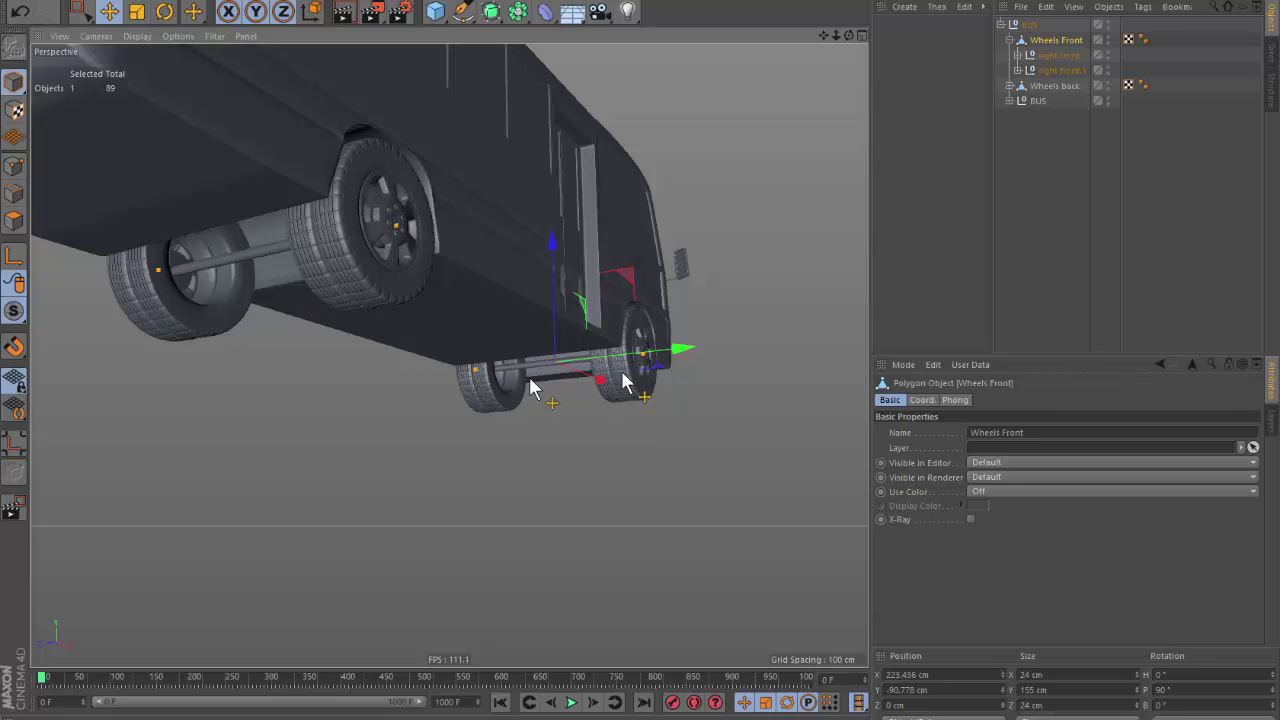
click(1058, 55)
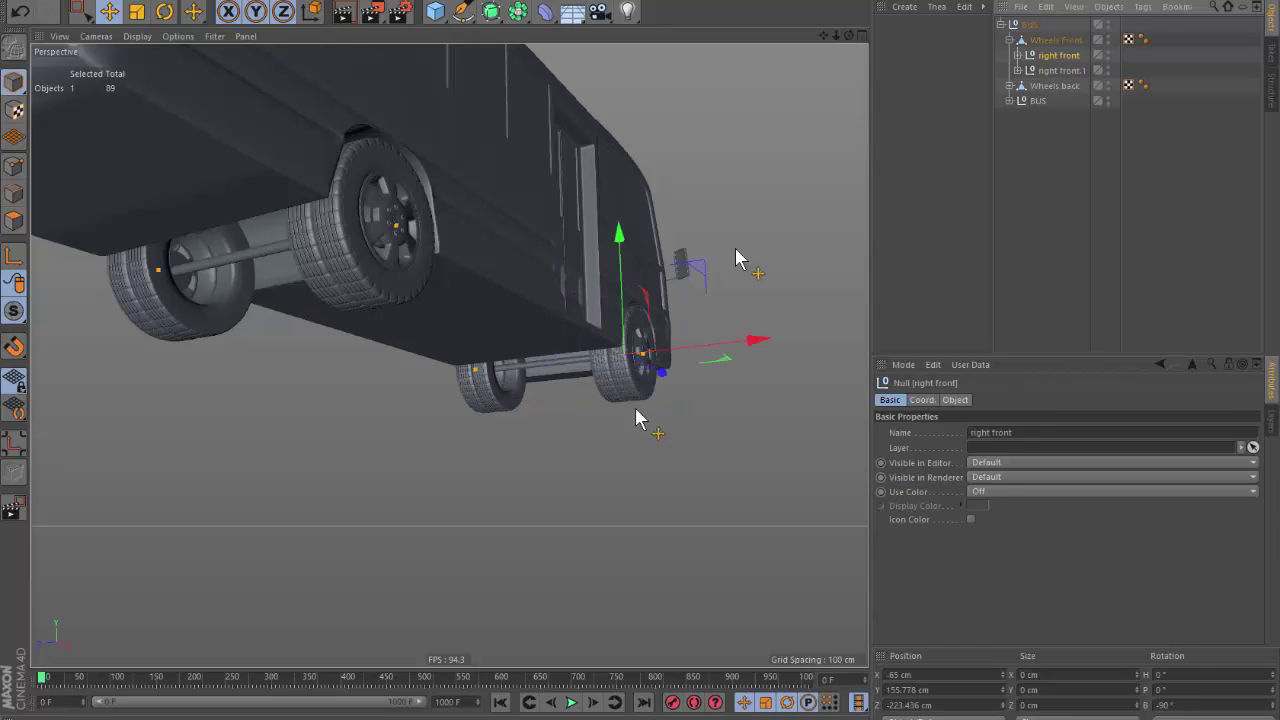
ctrl+click(1054, 70)
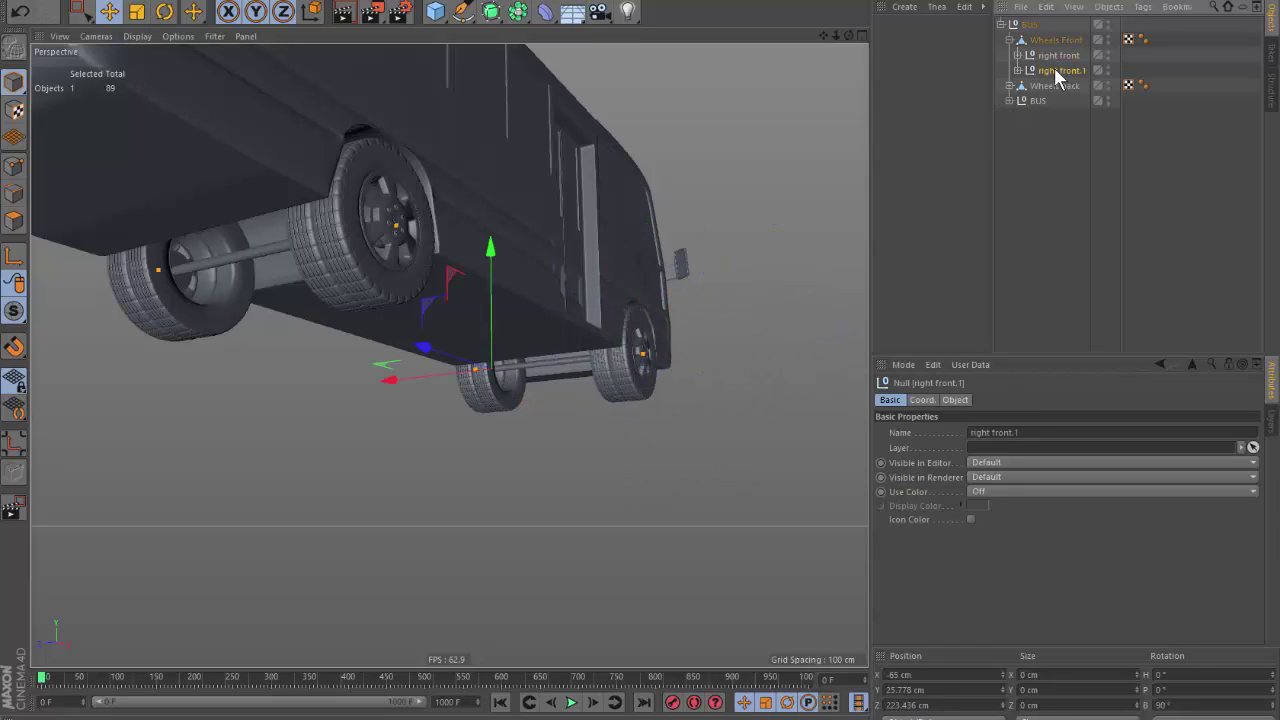
click(164, 12)
drag(64, 48, 63, 20)
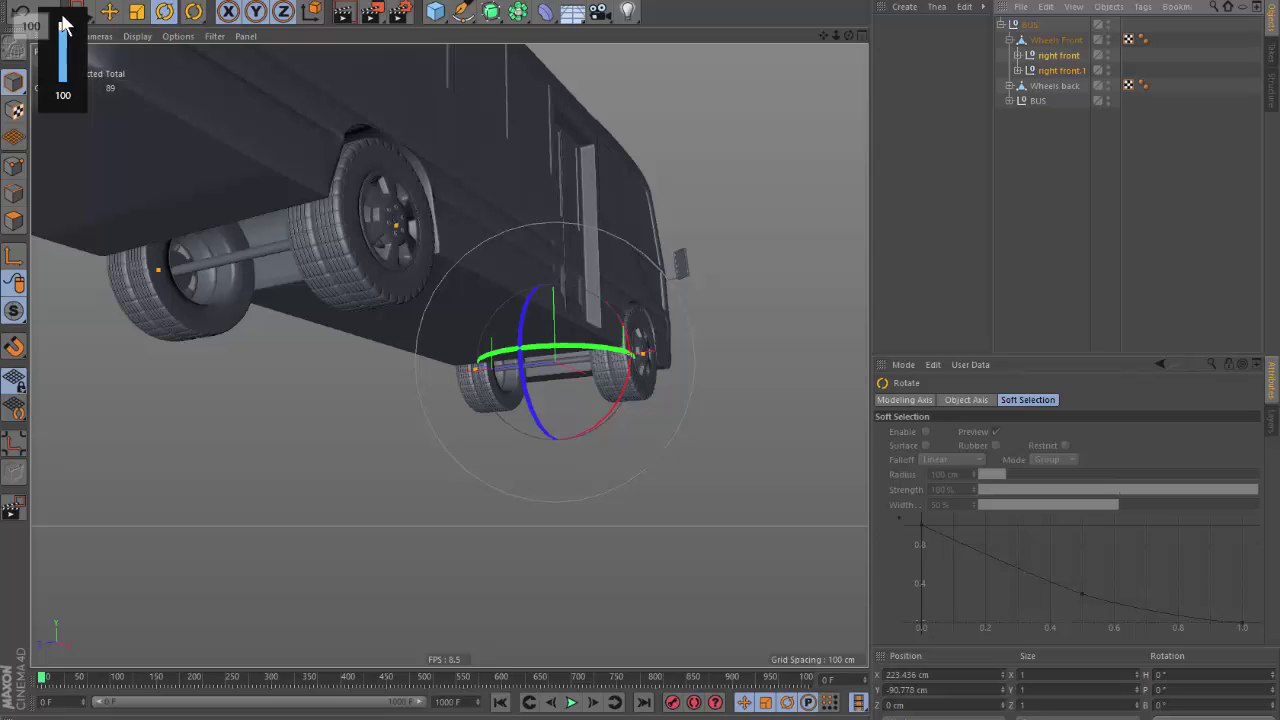
With per-object axis on, turn both front wheels on their heading as if steering.
click(1065, 70)
ctrl+click(1057, 55)
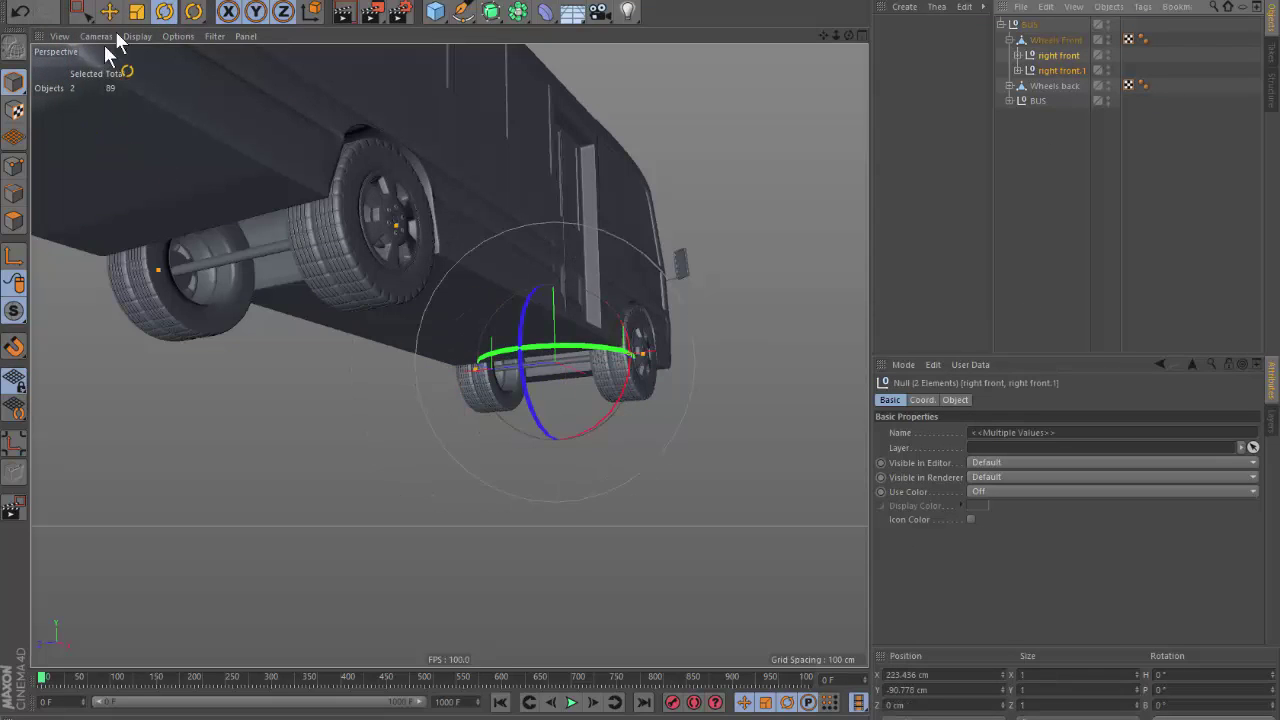
click(164, 12)
click(953, 399)
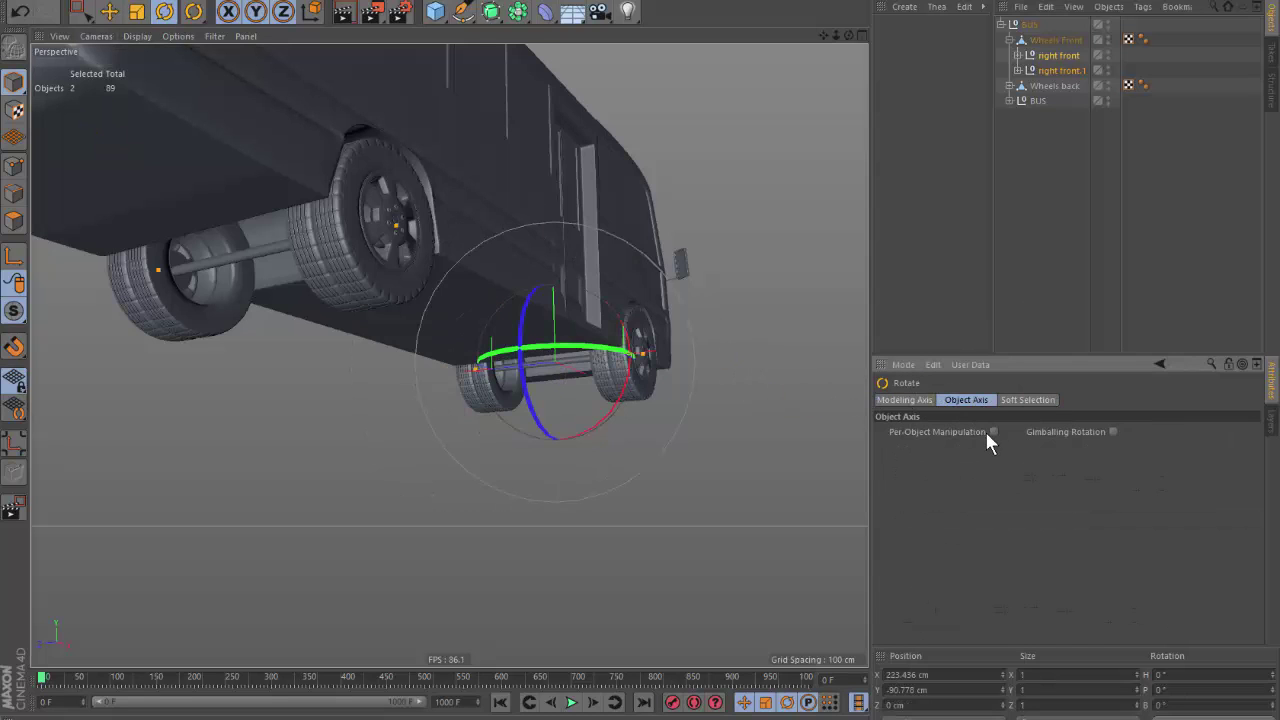
mouse_move(628, 352)
mouse_down()
mouse_move(598, 350)
mouse_move(155, 60)
mouse_up()
click(993, 431)
click(109, 11)
mouse_move(460, 300)
alt+mouse_down()
mouse_move(494, 334)
mouse_move(580, 334)
mouse_move(569, 396)
alt+mouse_up()
mouse_move(800, 329)
alt+mouse_down()
mouse_move(677, 408)
mouse_move(609, 400)
mouse_move(860, 422)
mouse_move(780, 420)
mouse_move(830, 440)
mouse_move(835, 460)
mouse_move(800, 430)
mouse_move(826, 423)
mouse_move(752, 415)
alt+mouse_up()
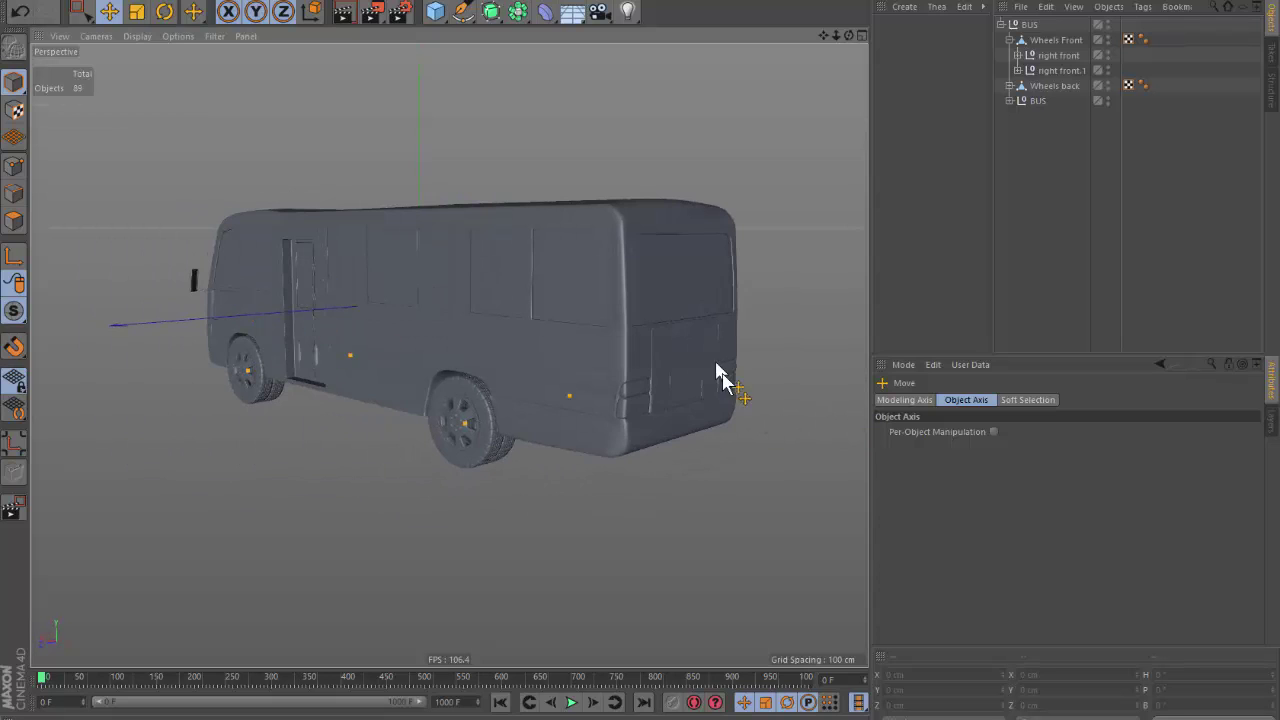
Add a Character Constraint tag to the BUS null and enable its Spring option.
mouse_move(720, 371)
alt+mouse_down()
mouse_move(543, 409)
mouse_move(501, 350)
mouse_move(594, 348)
mouse_move(357, 363)
mouse_move(422, 396)
mouse_move(480, 380)
alt+mouse_up()
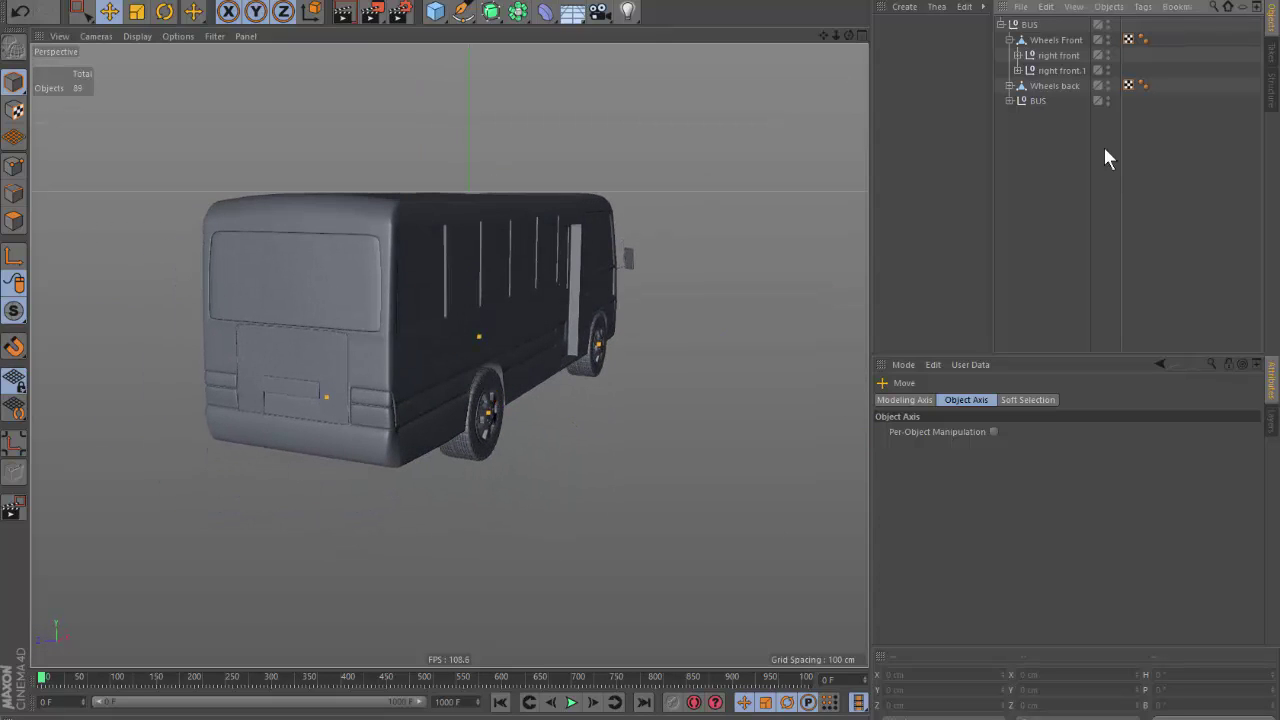
click(1009, 40)
click(1030, 40)
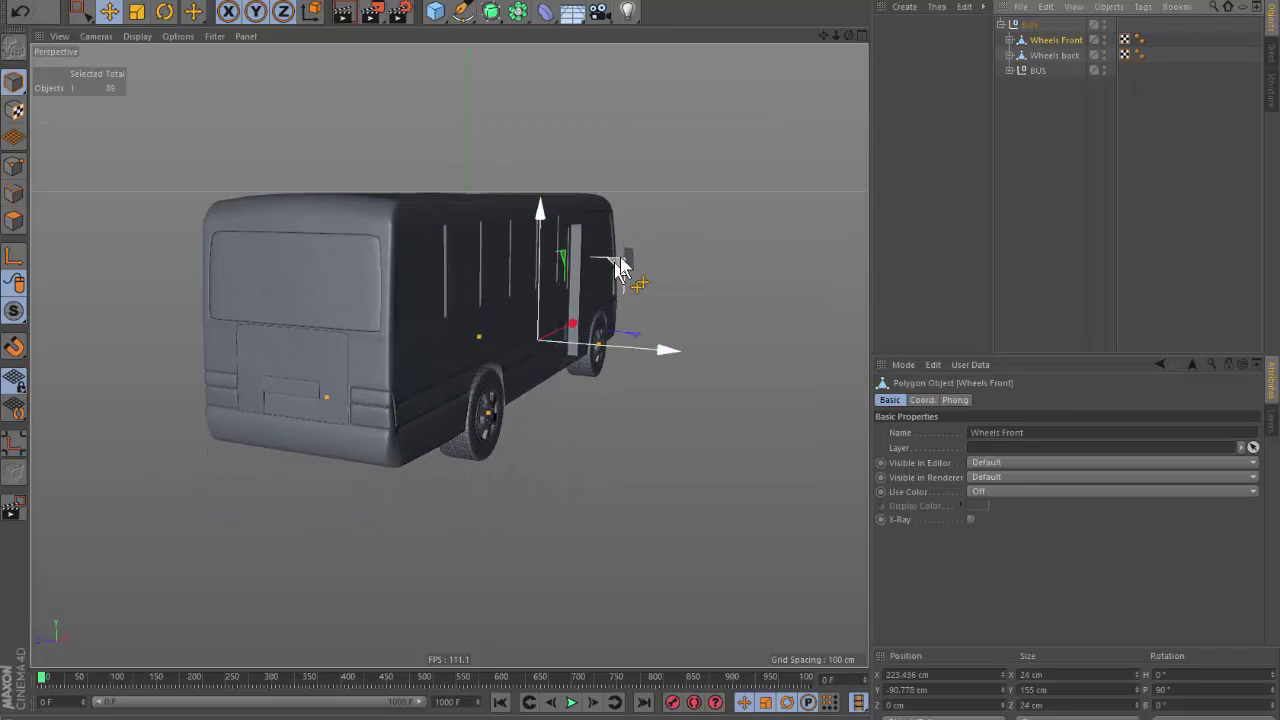
click(1038, 70)
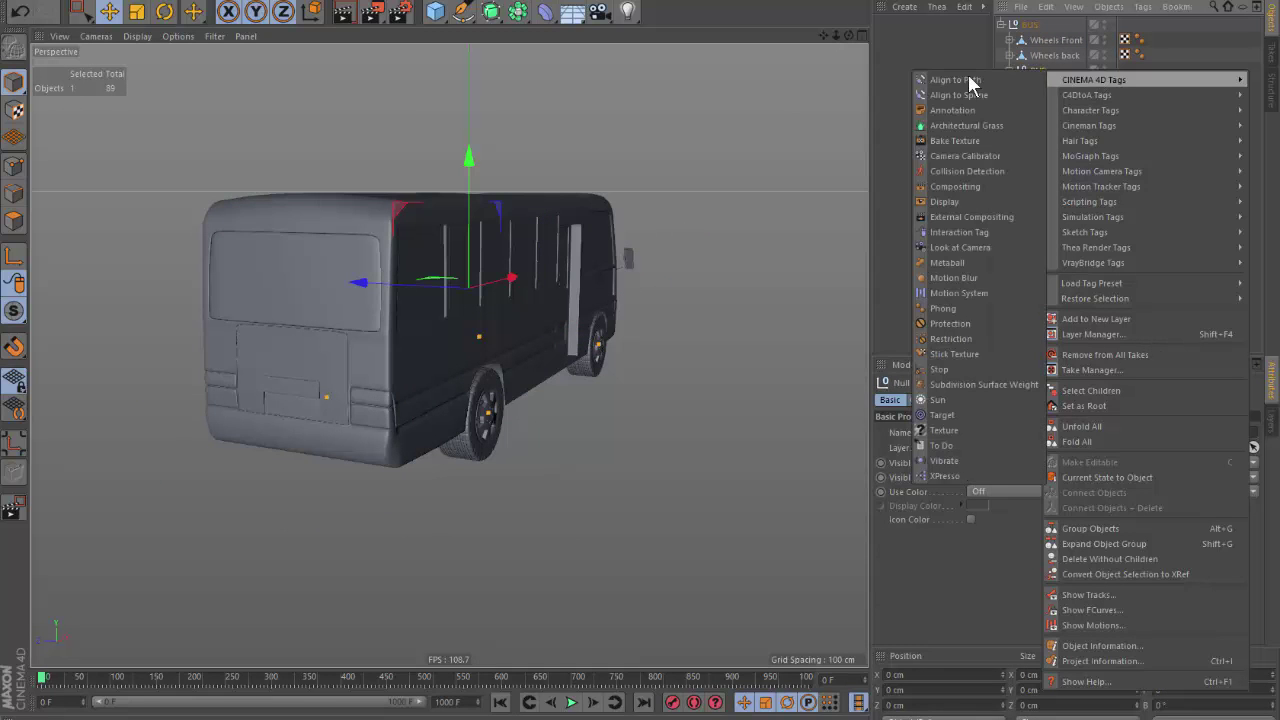
mouse_move(1094, 80)
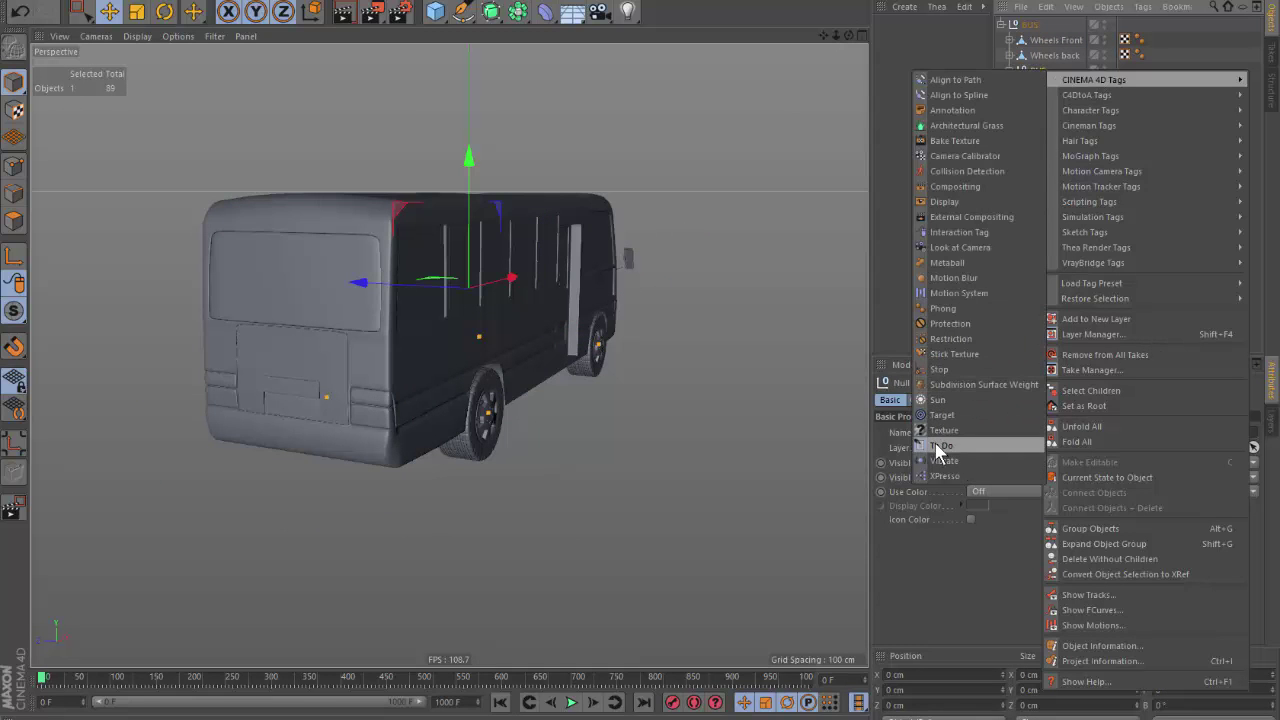
drag(615, 359, 655, 240)
key(ctrl+z)
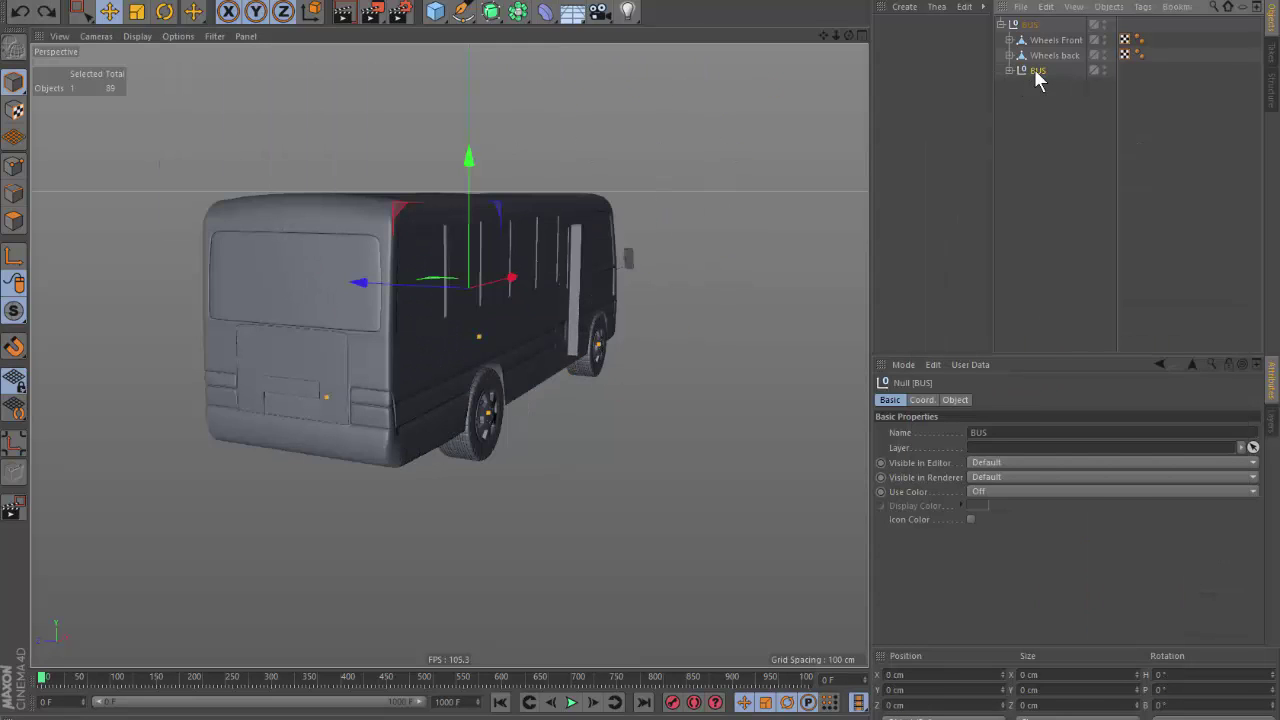
right_click(1036, 72)
mouse_move(1086, 111)
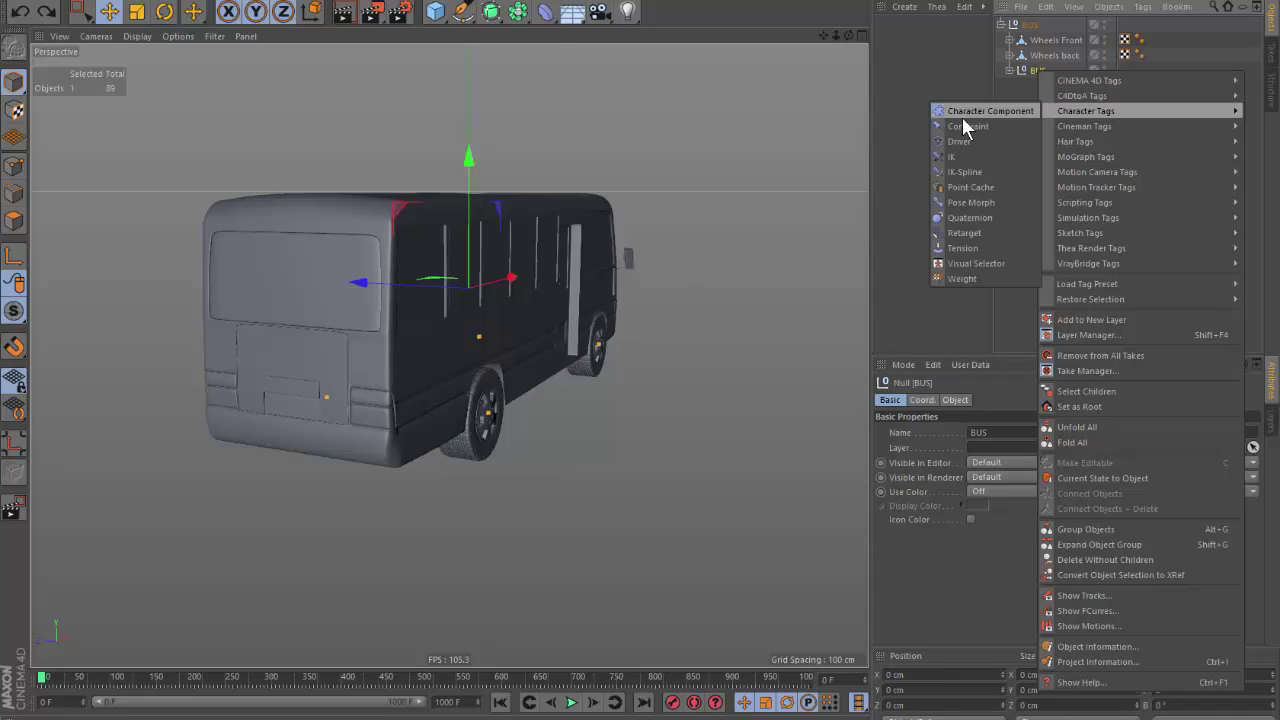
click(967, 126)
click(1023, 521)
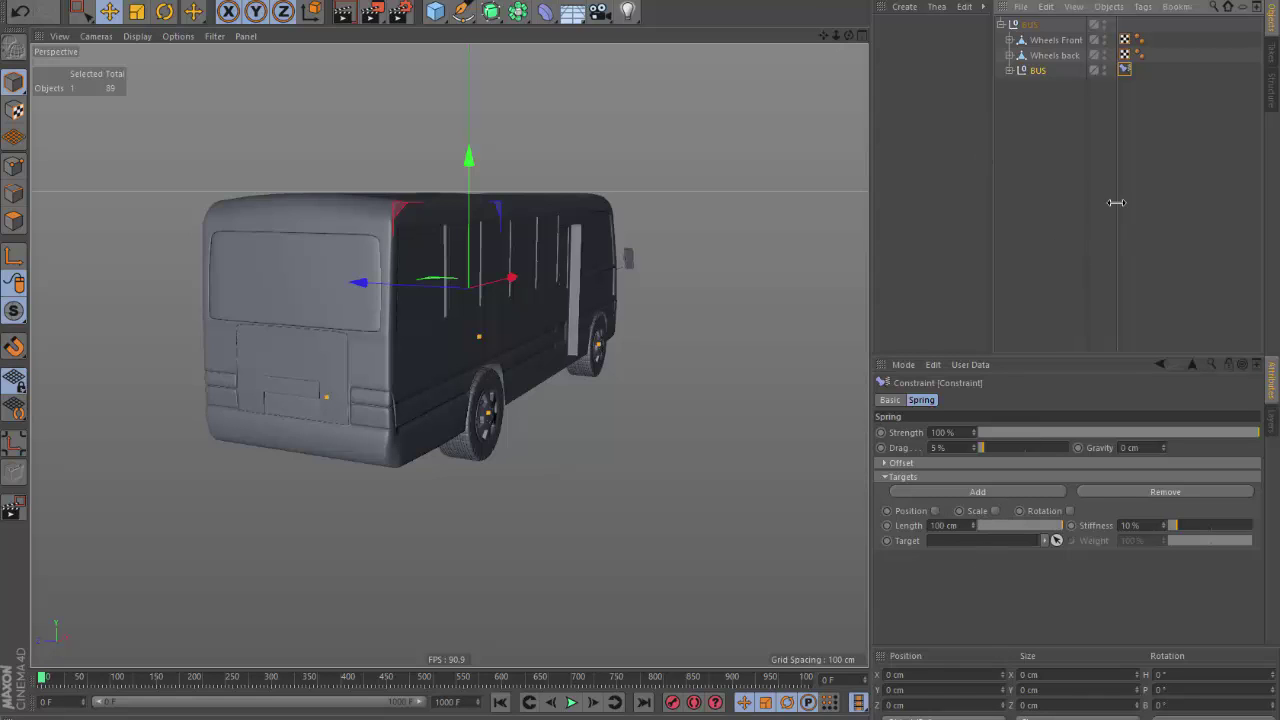
Add a null named Bus Spring with a green custom display colour.
drag(449, 22, 480, 32)
text(Bus Sprin)
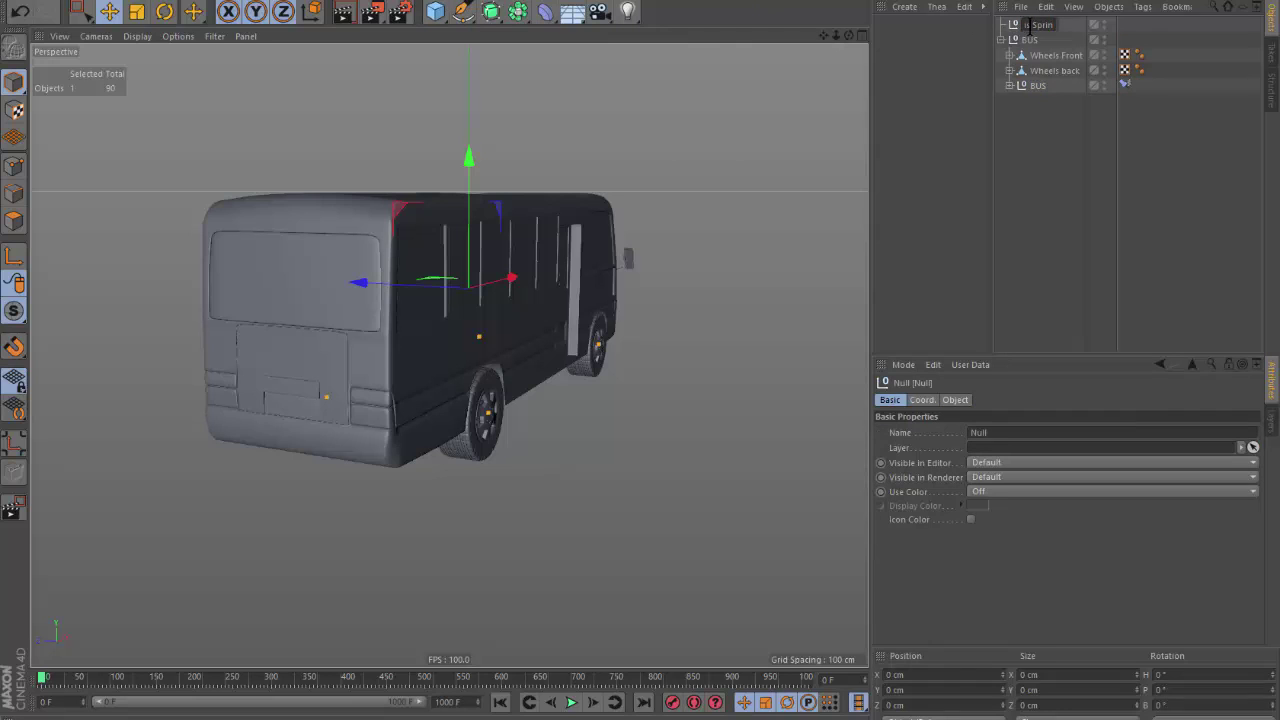
text(g)
key(Return)
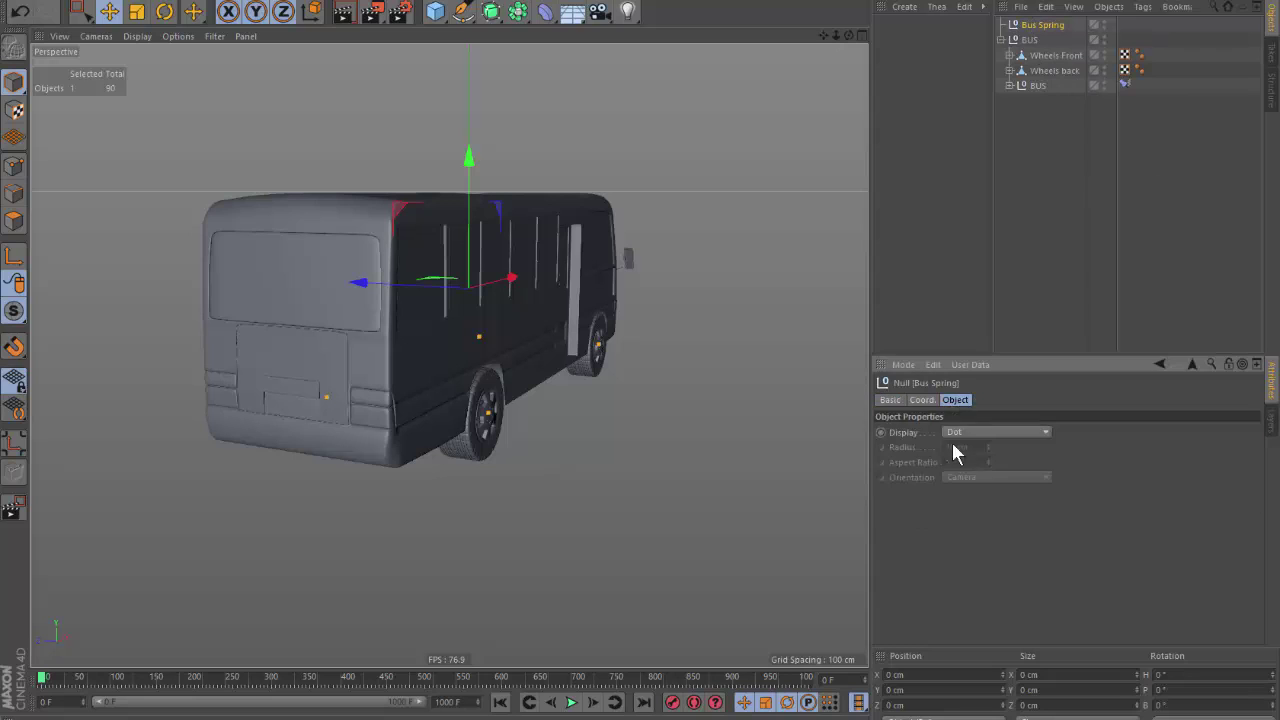
click(986, 489)
click(992, 529)
click(977, 505)
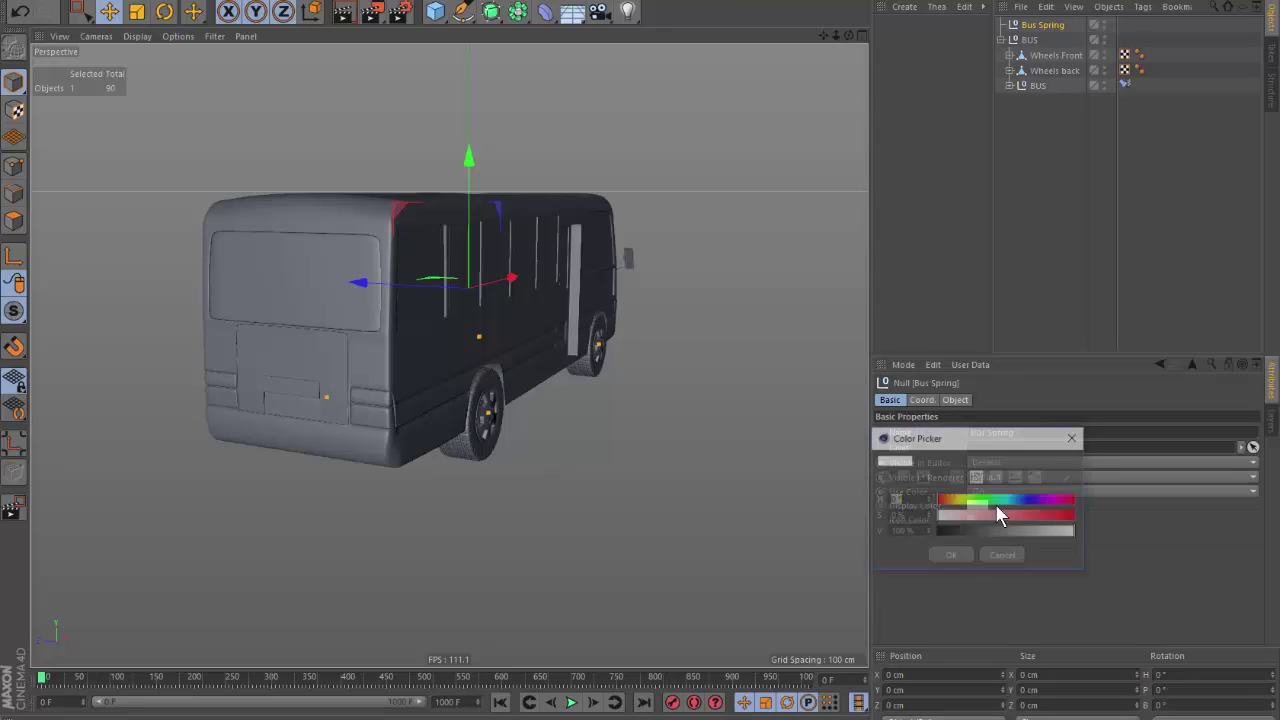
click(992, 500)
click(948, 556)
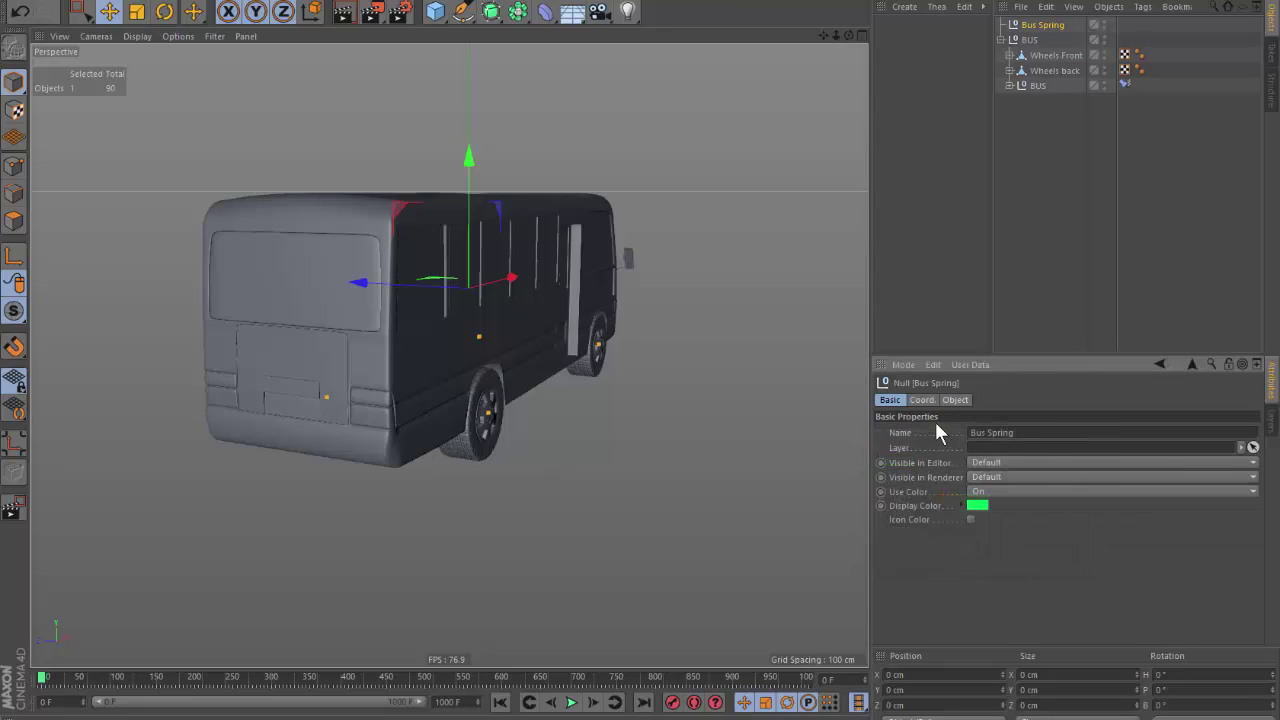
Display Bus Spring as an XY-oriented cube enlarged to about 134 cm around the bus.
click(955, 399)
click(972, 433)
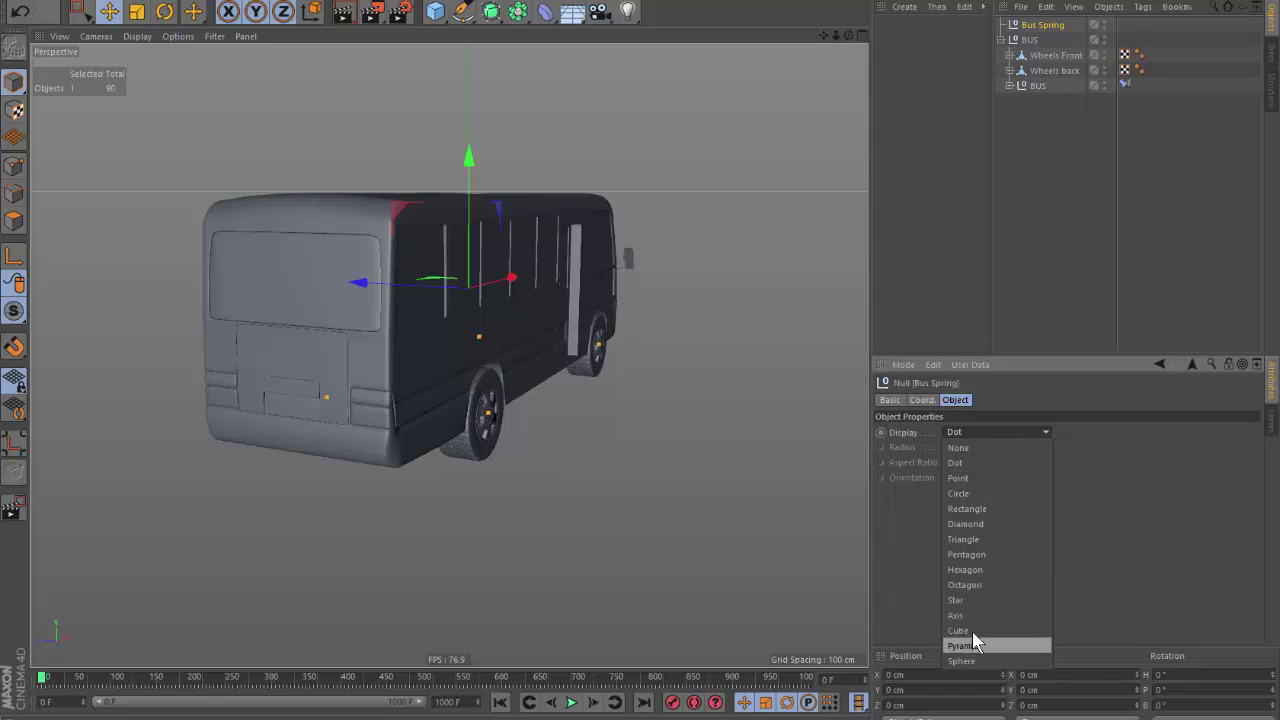
click(972, 631)
click(974, 477)
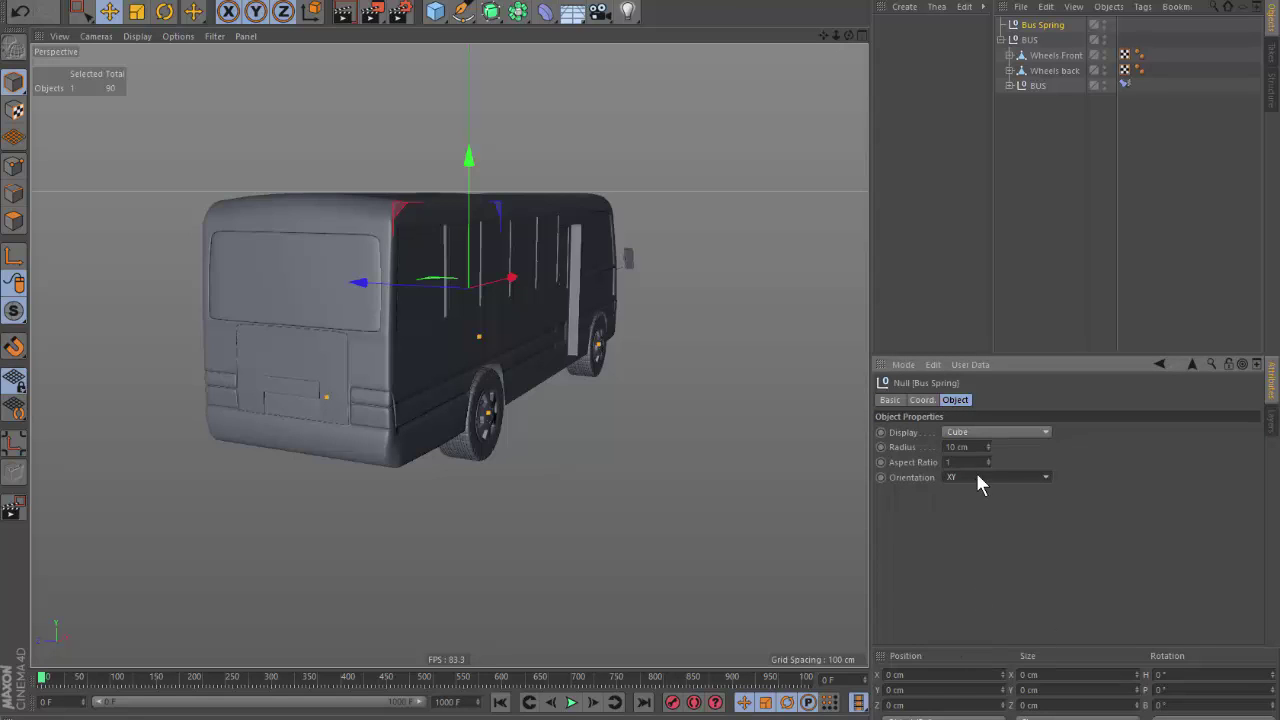
drag(988, 444, 988, 430)
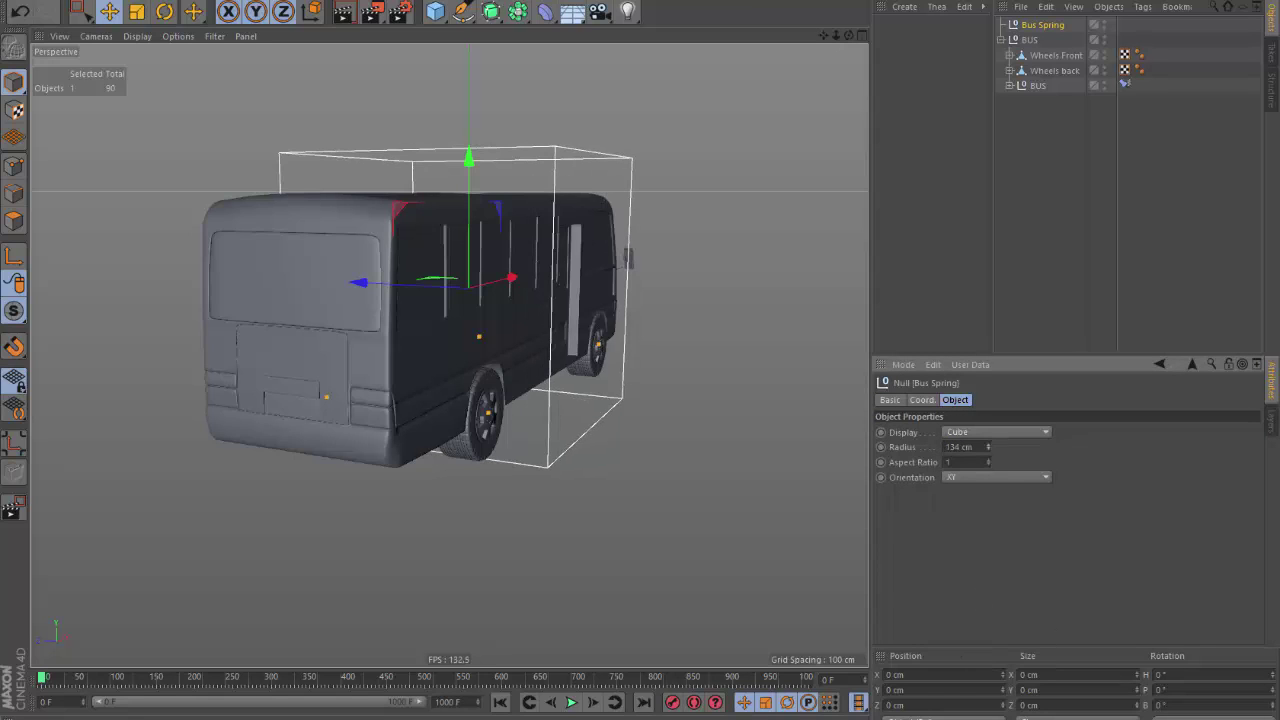
alt+drag(686, 366, 563, 323)
Target the BUS spring constraint at Bus Spring with 0 cm length, acting on position.
click(1097, 140)
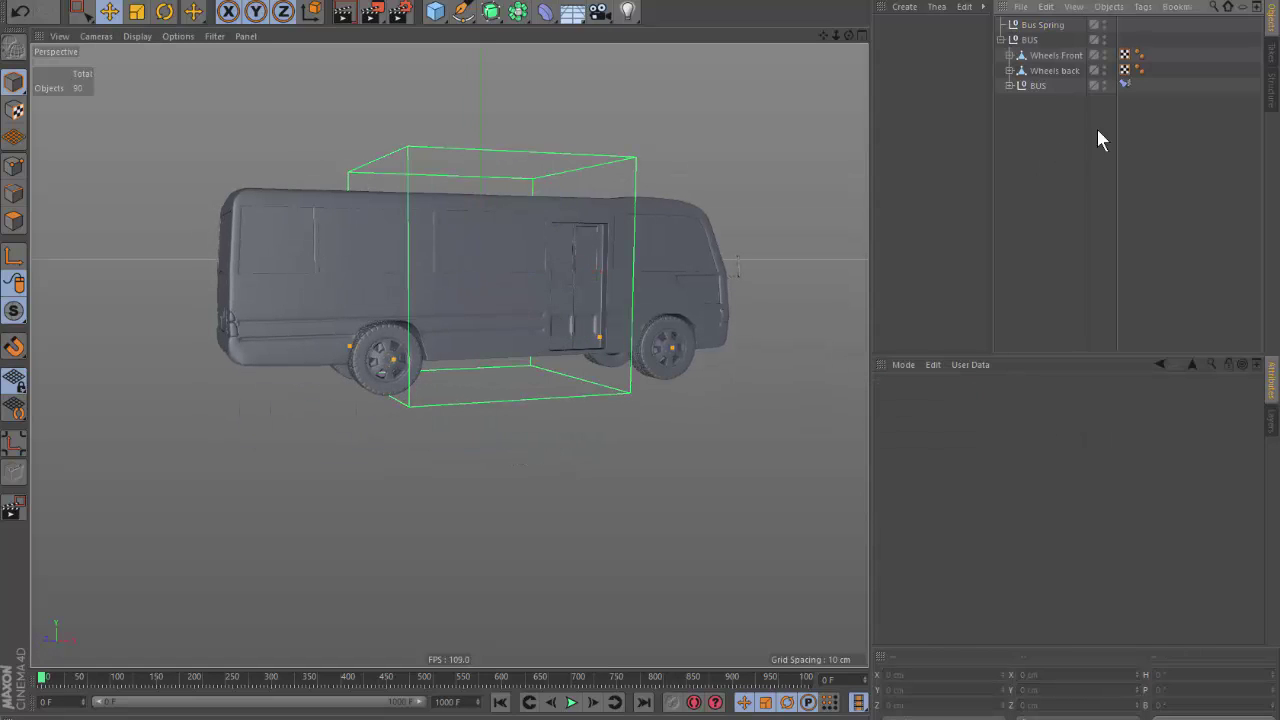
click(1122, 84)
drag(1035, 25, 988, 547)
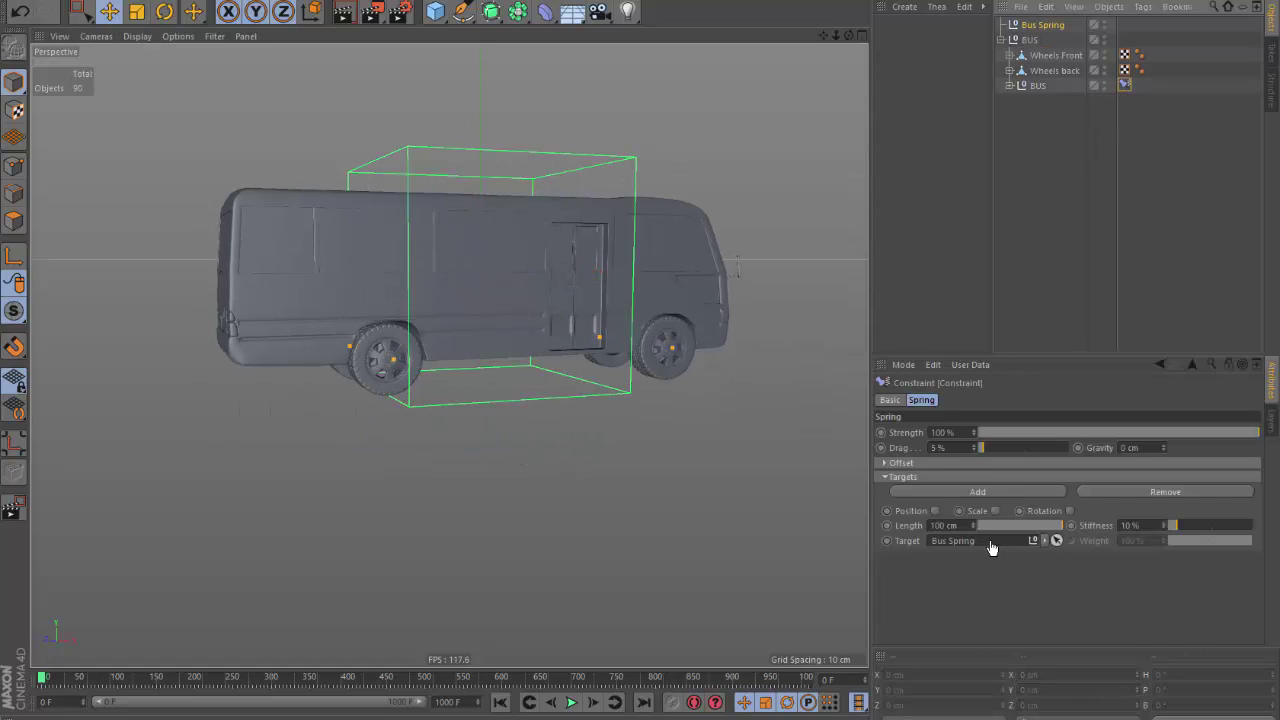
scroll(600, 332, up, 1)
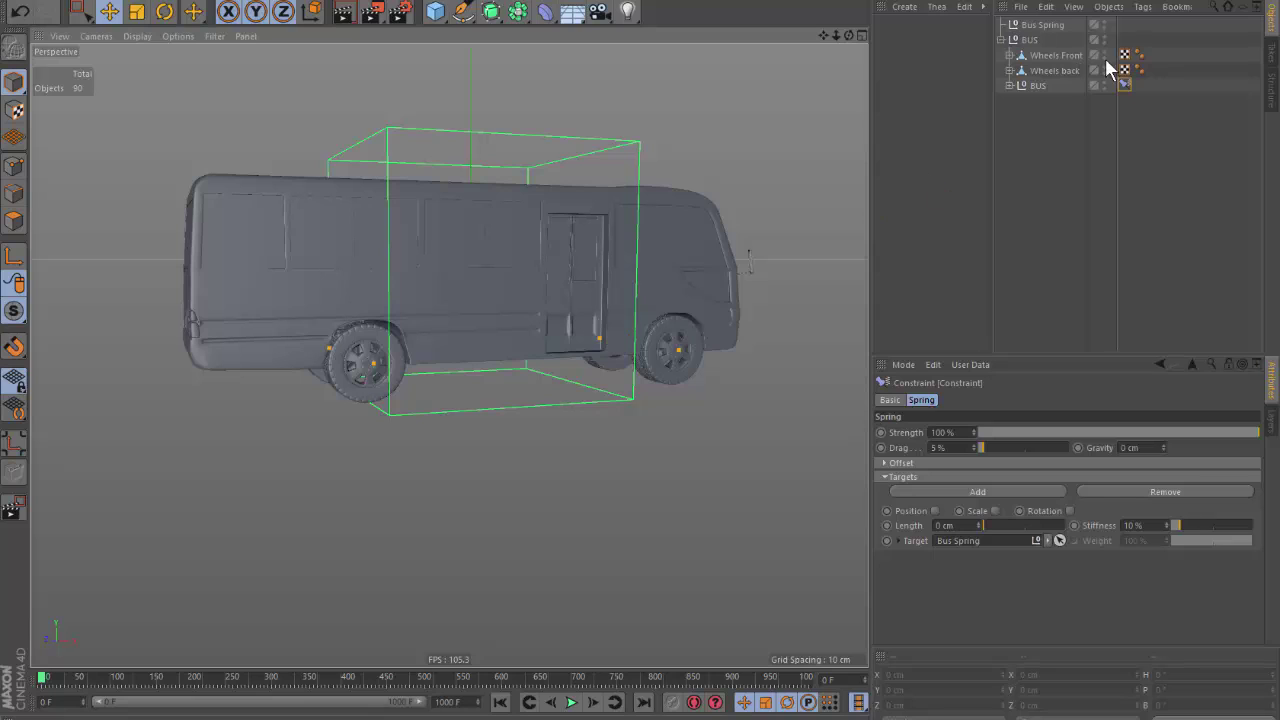
click(1070, 510)
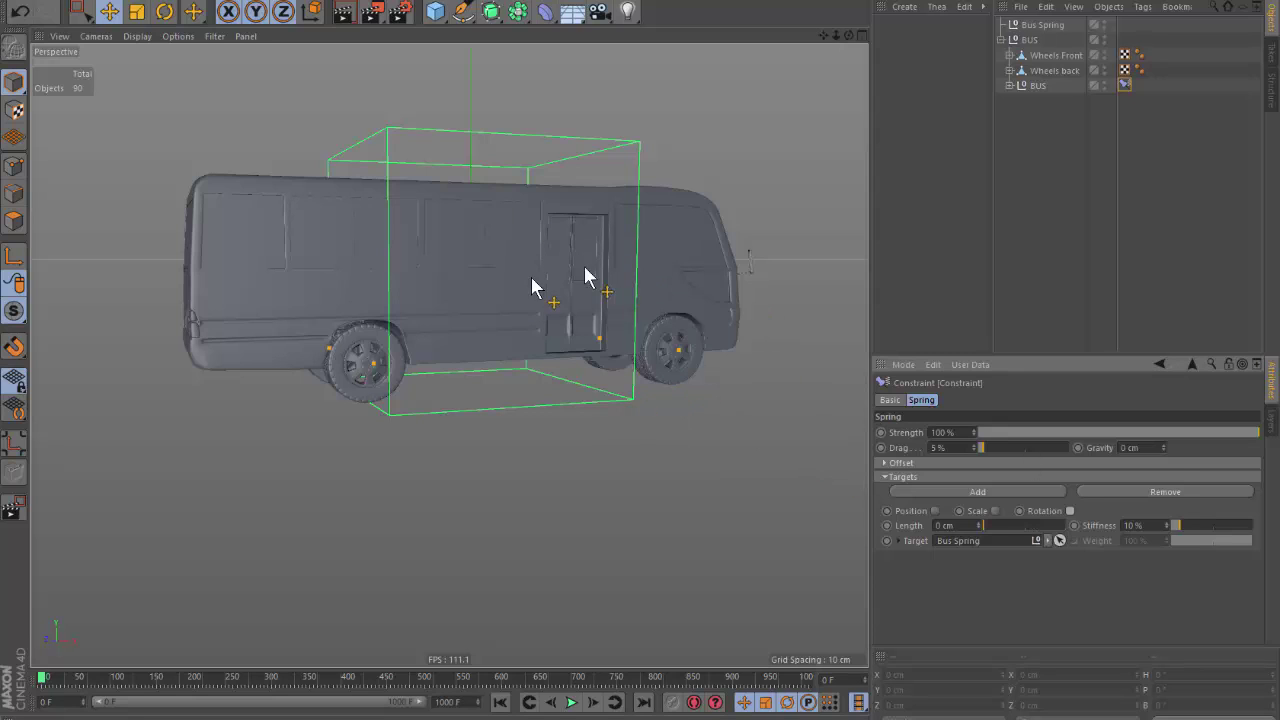
click(936, 510)
click(114, 10)
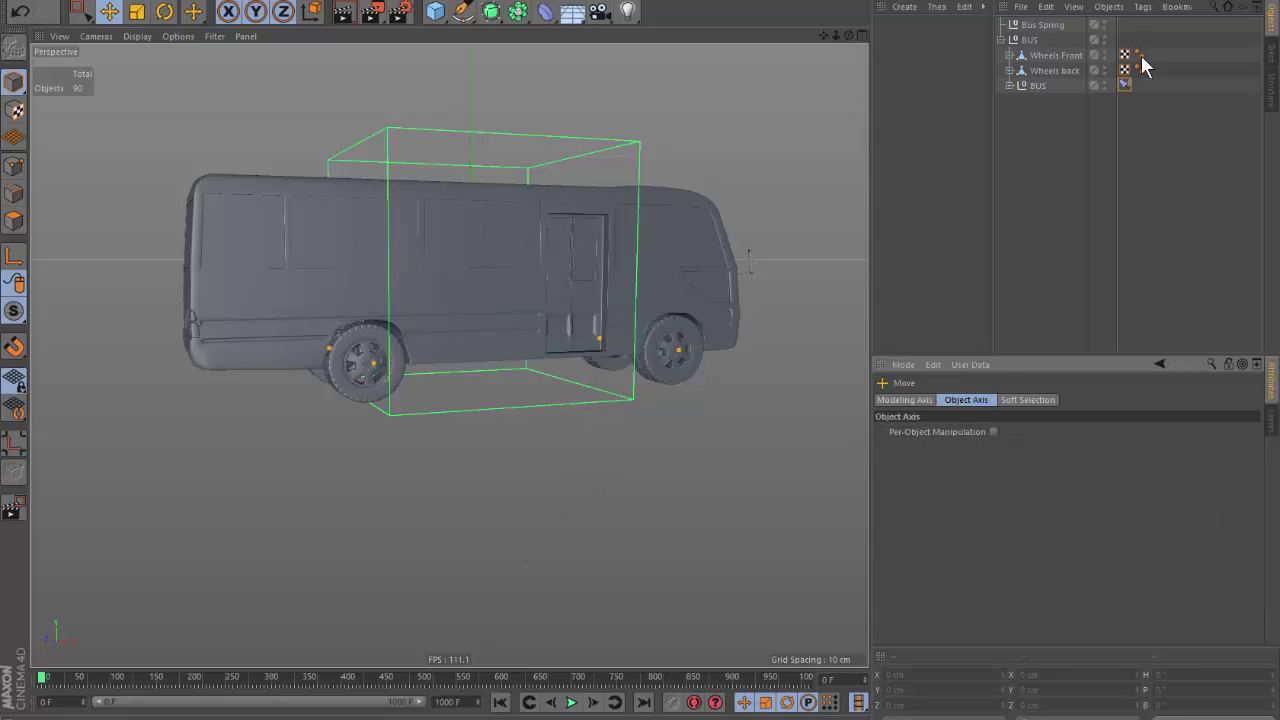
Test-raise the Bus Spring box, undo, and play back the bus's bounce.
click(1123, 85)
click(1040, 24)
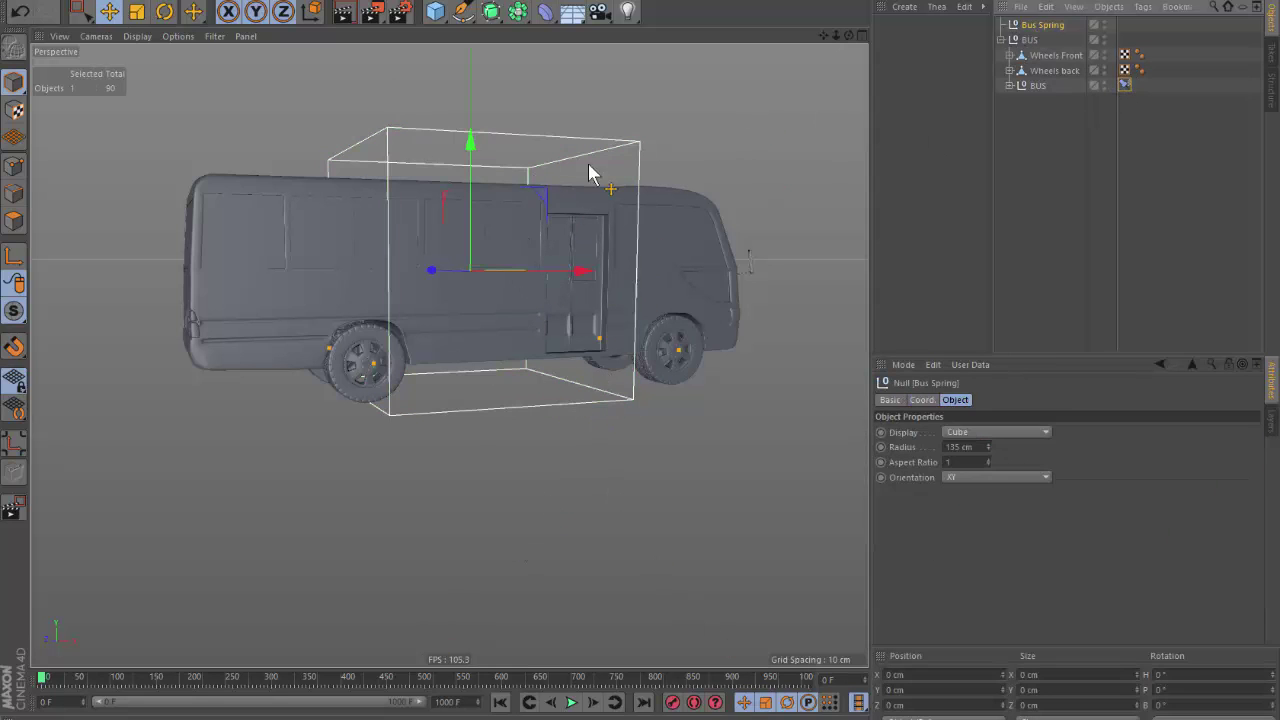
drag(472, 168, 474, 169)
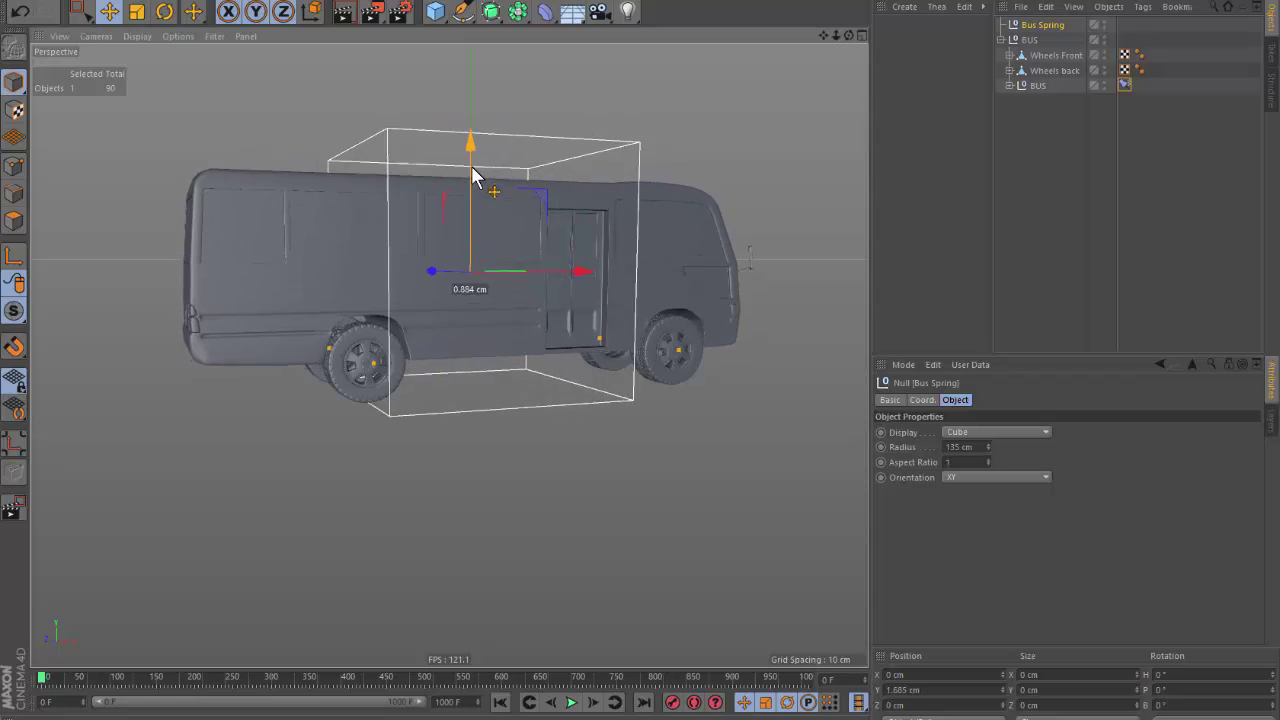
drag(474, 172, 474, 160)
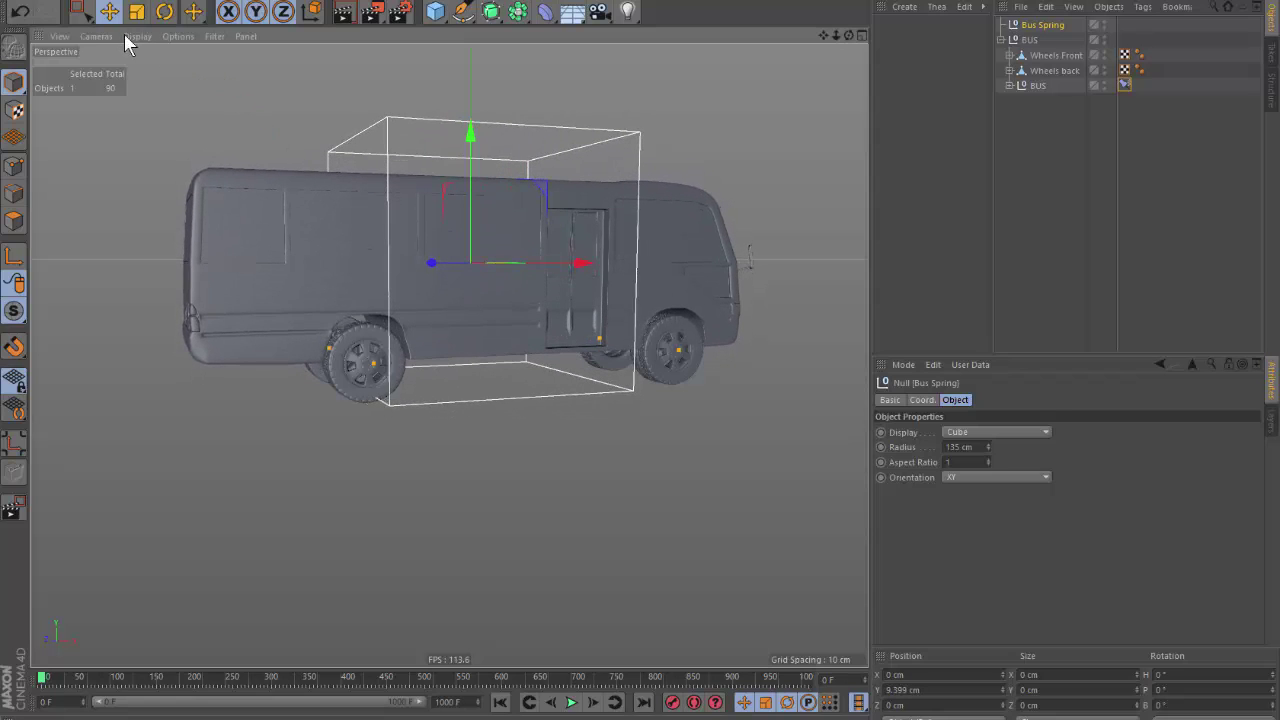
click(120, 13)
key(ctrl+z)
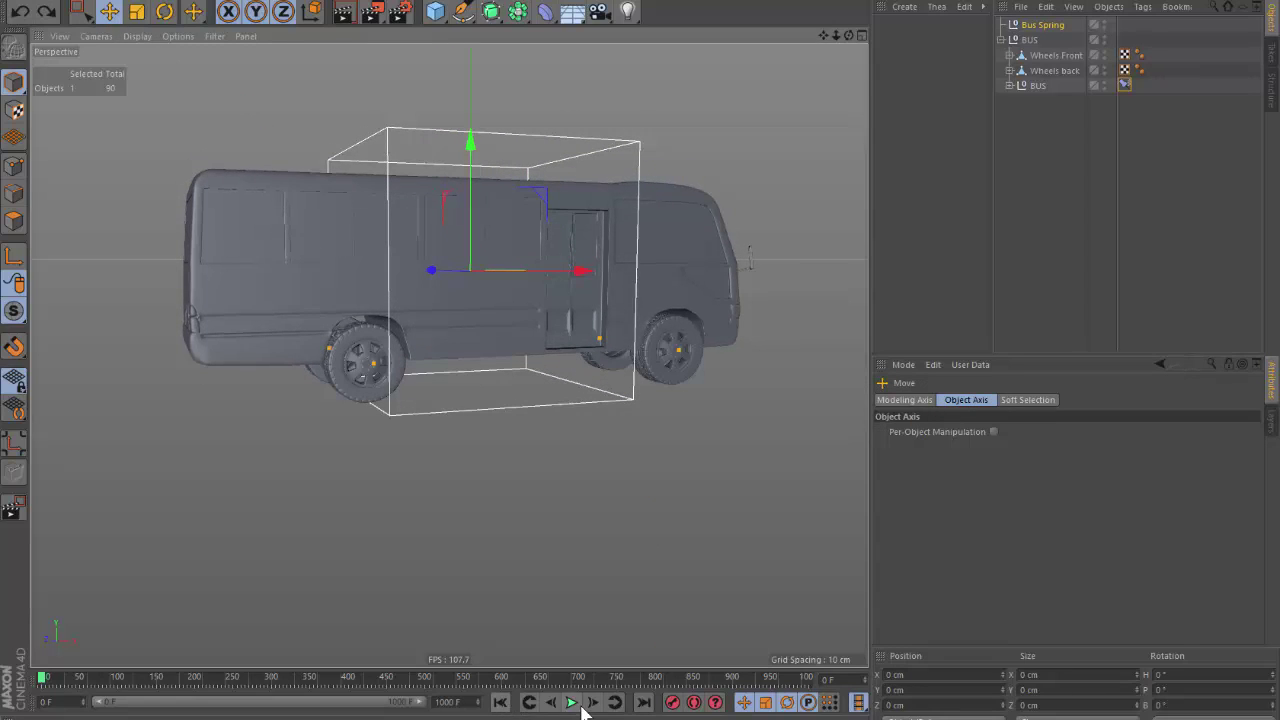
click(572, 703)
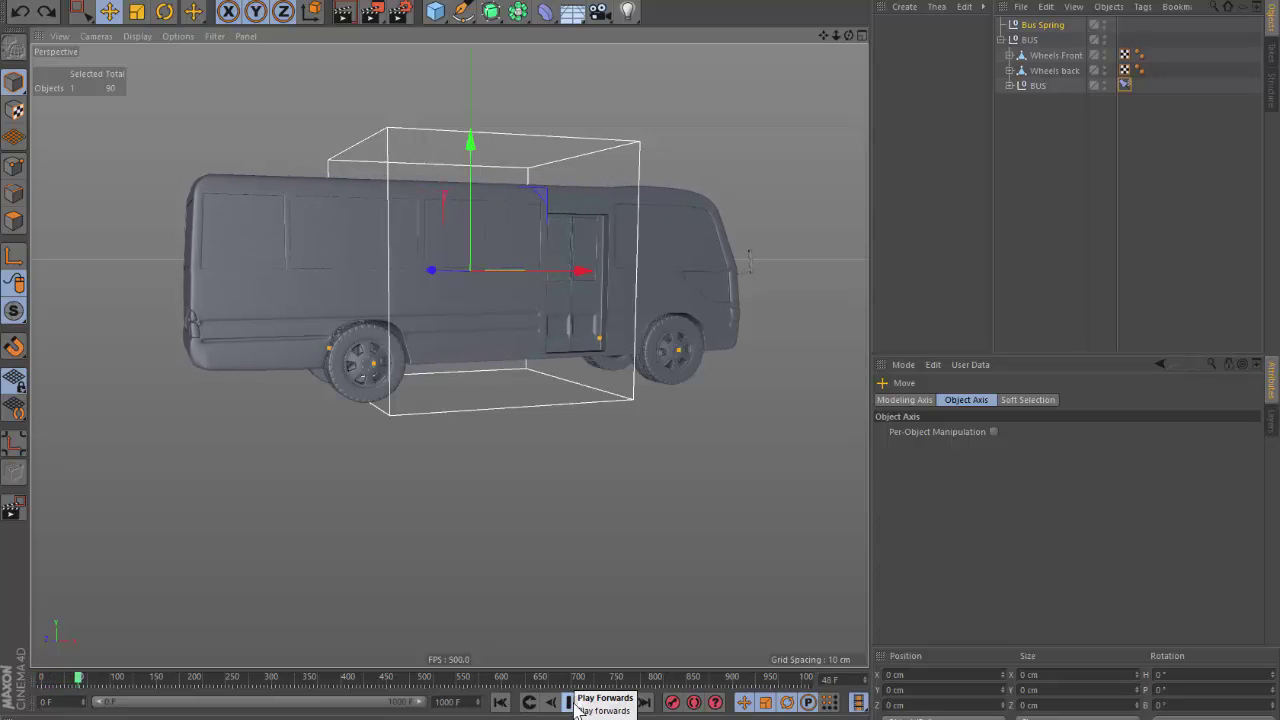
click(572, 703)
click(500, 703)
Test-lift the bus body, undo, replay the bounce until it settles, then collapse BUS.
mouse_move(455, 224)
mouse_down()
mouse_move(480, 171)
mouse_move(505, 233)
mouse_up()
key(ctrl+z)
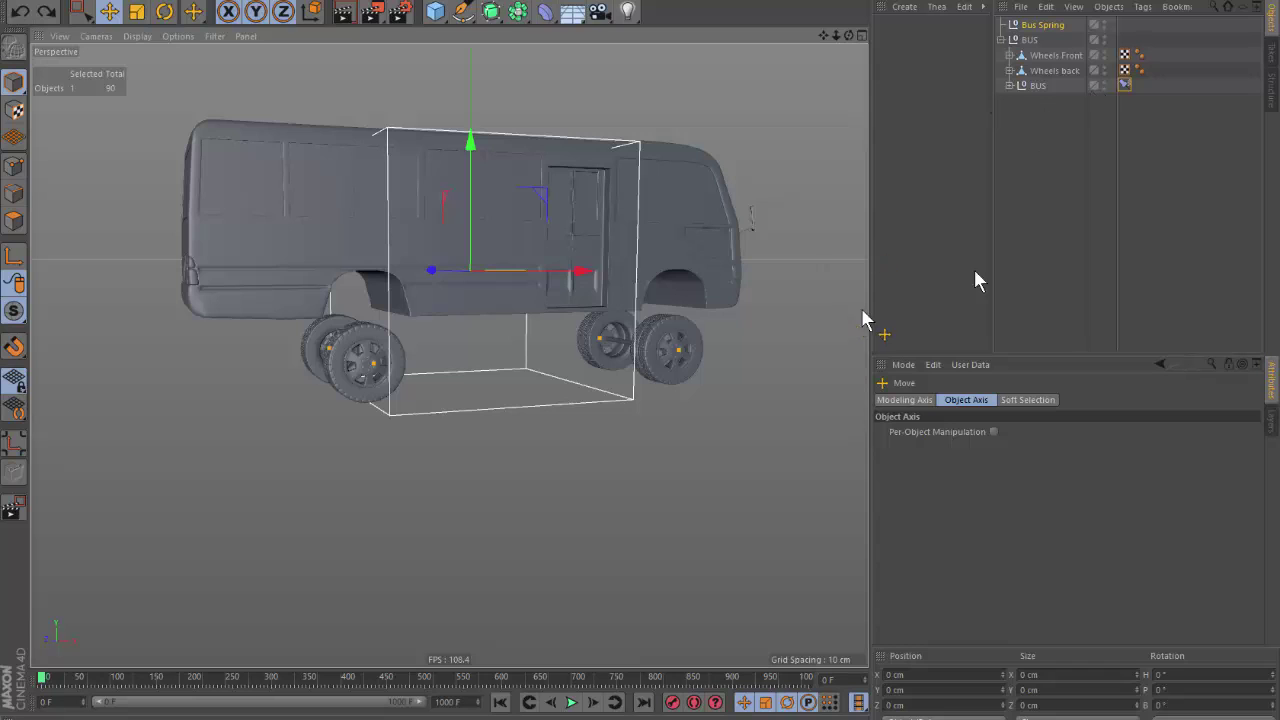
click(685, 585)
click(571, 703)
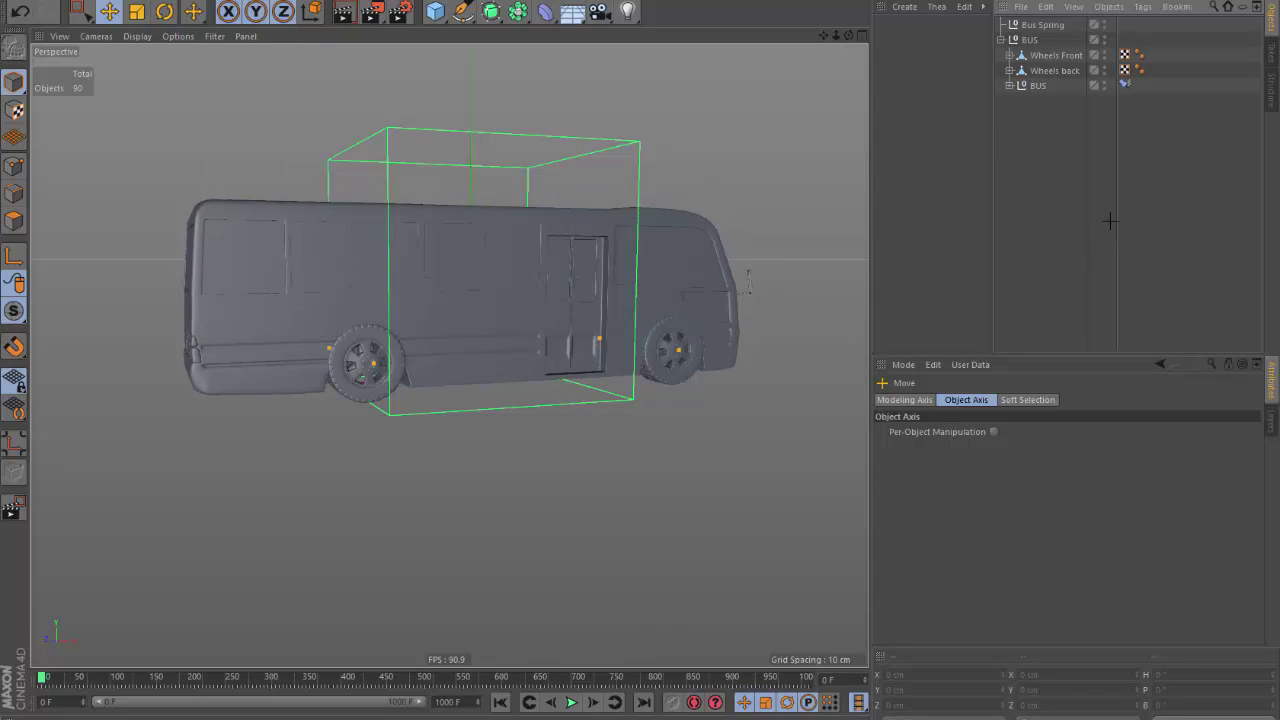
click(573, 703)
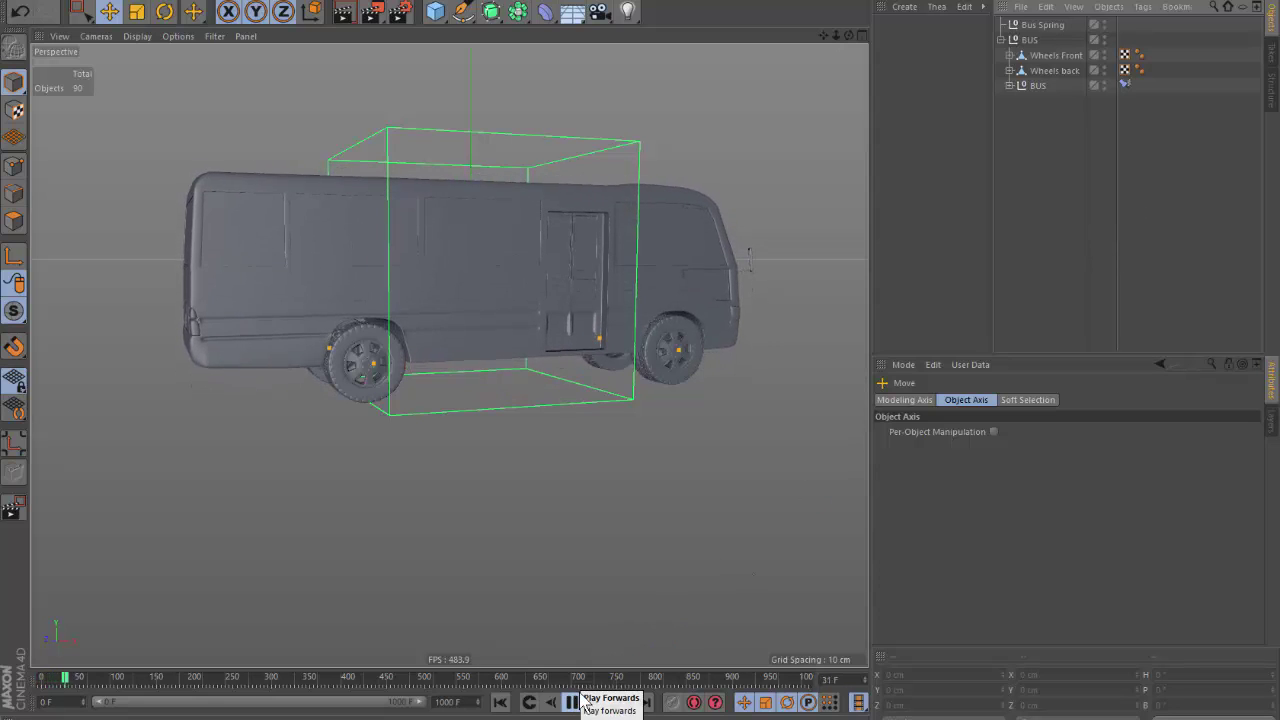
click(573, 703)
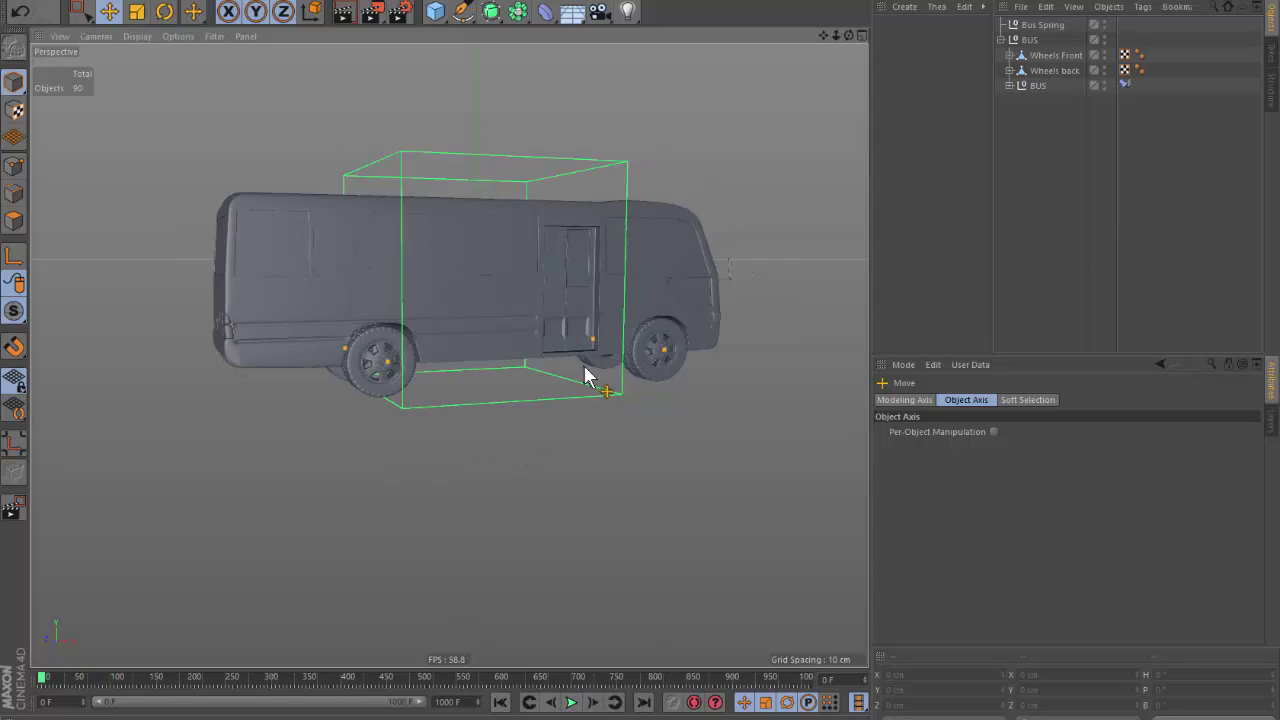
mouse_move(580, 378)
alt+mouse_down()
mouse_move(474, 380)
mouse_move(528, 432)
mouse_move(540, 422)
alt+mouse_up()
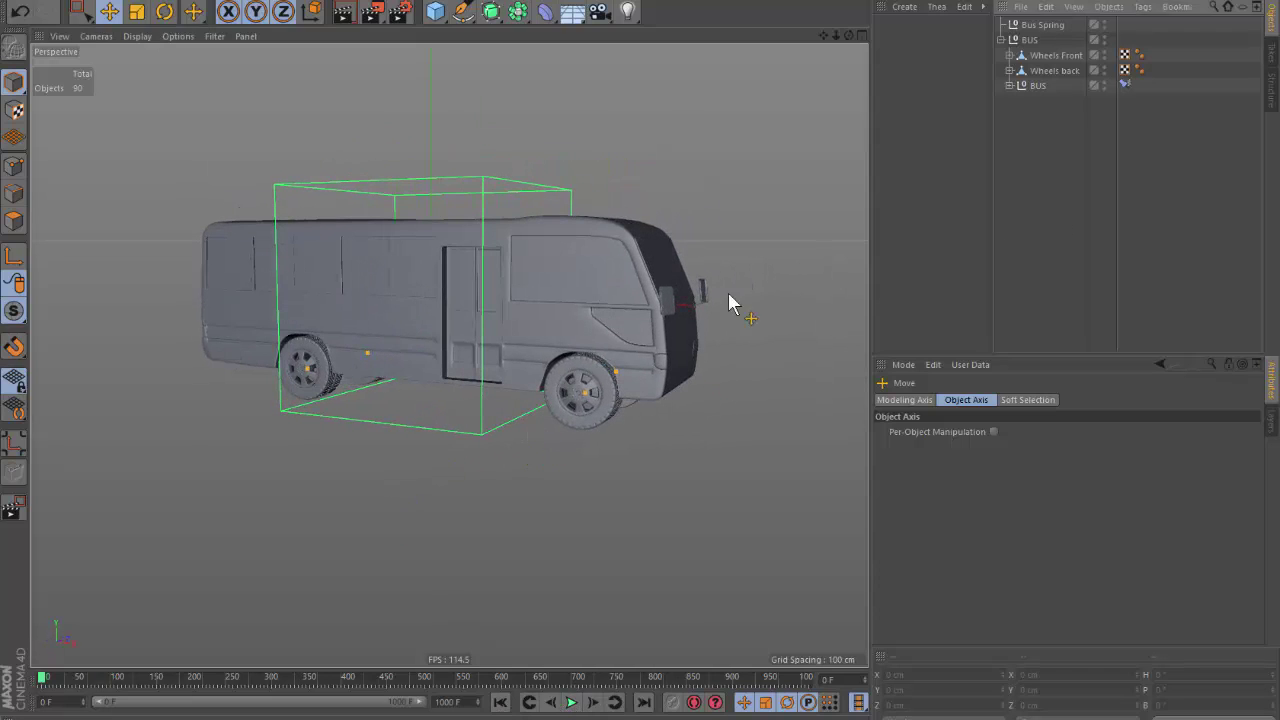
click(1001, 40)
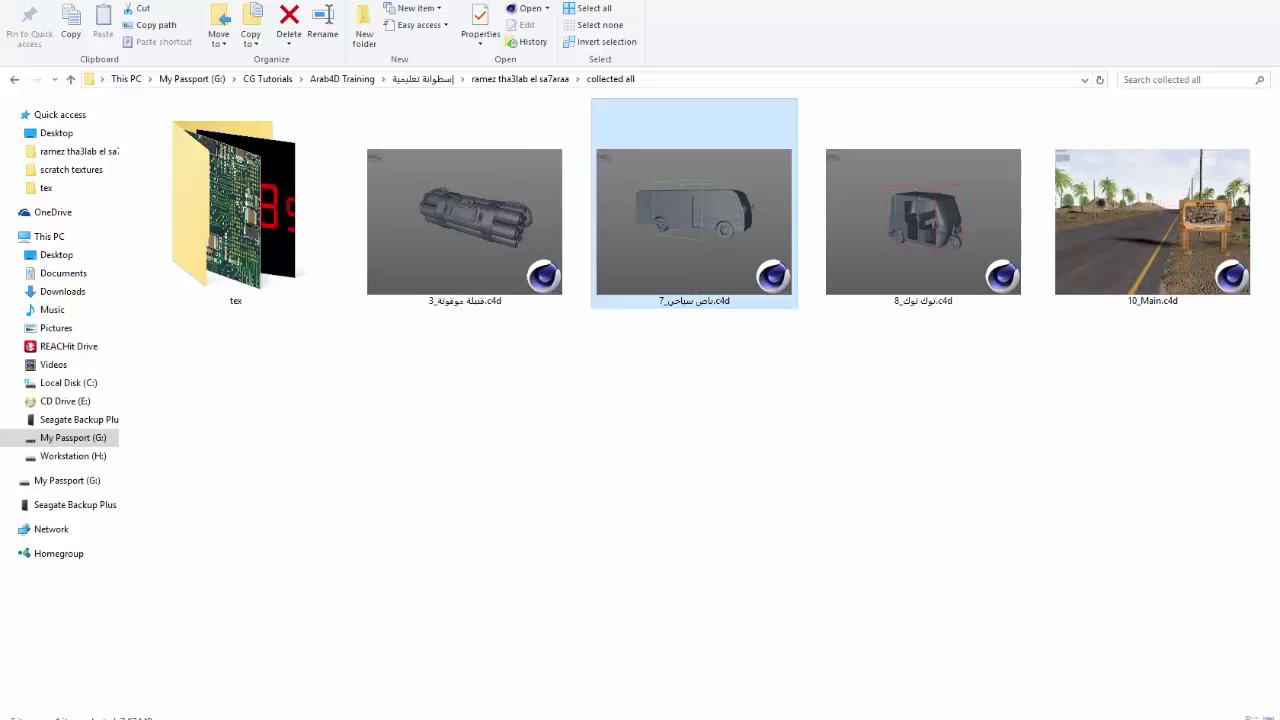
mouse_move(505, 203)
mouse_down()
mouse_move(295, 712)
mouse_move(475, 350)
mouse_up()
Reshape the coiled wire by moving one of its spline points.
scroll(555, 356, up, 2)
scroll(587, 363, up, 1)
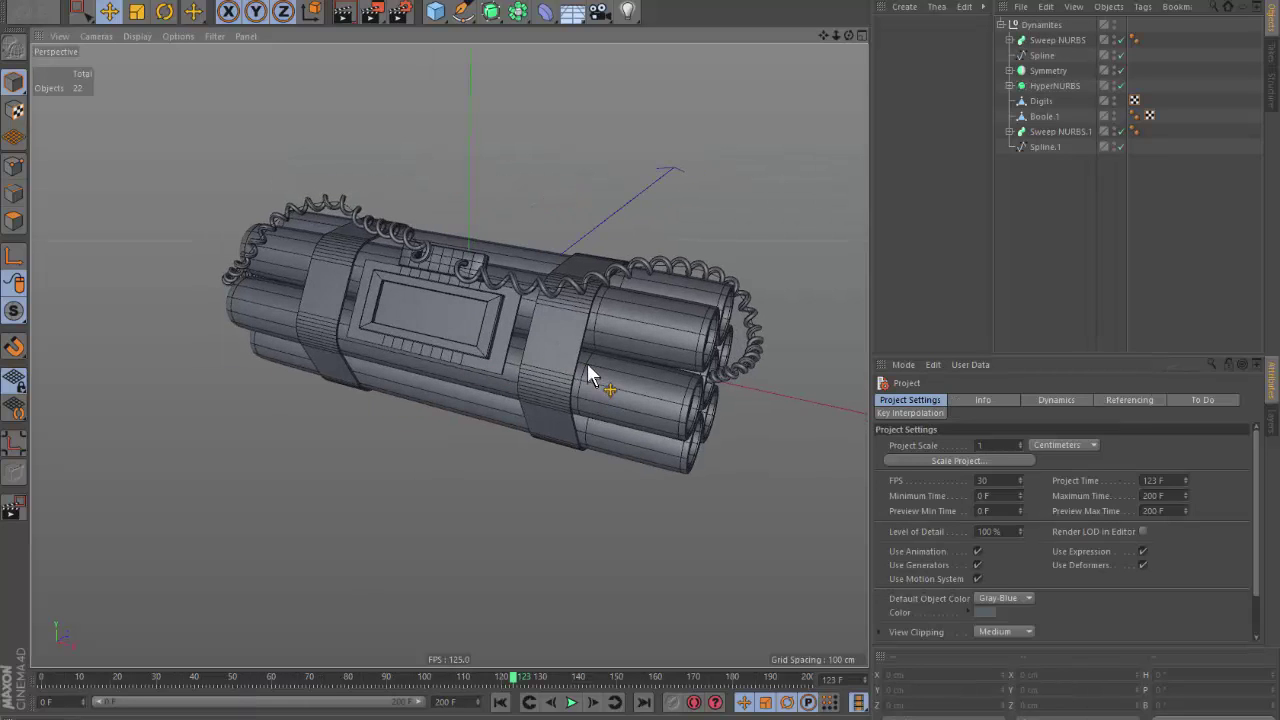
scroll(470, 367, up, 1)
scroll(474, 288, up, 2)
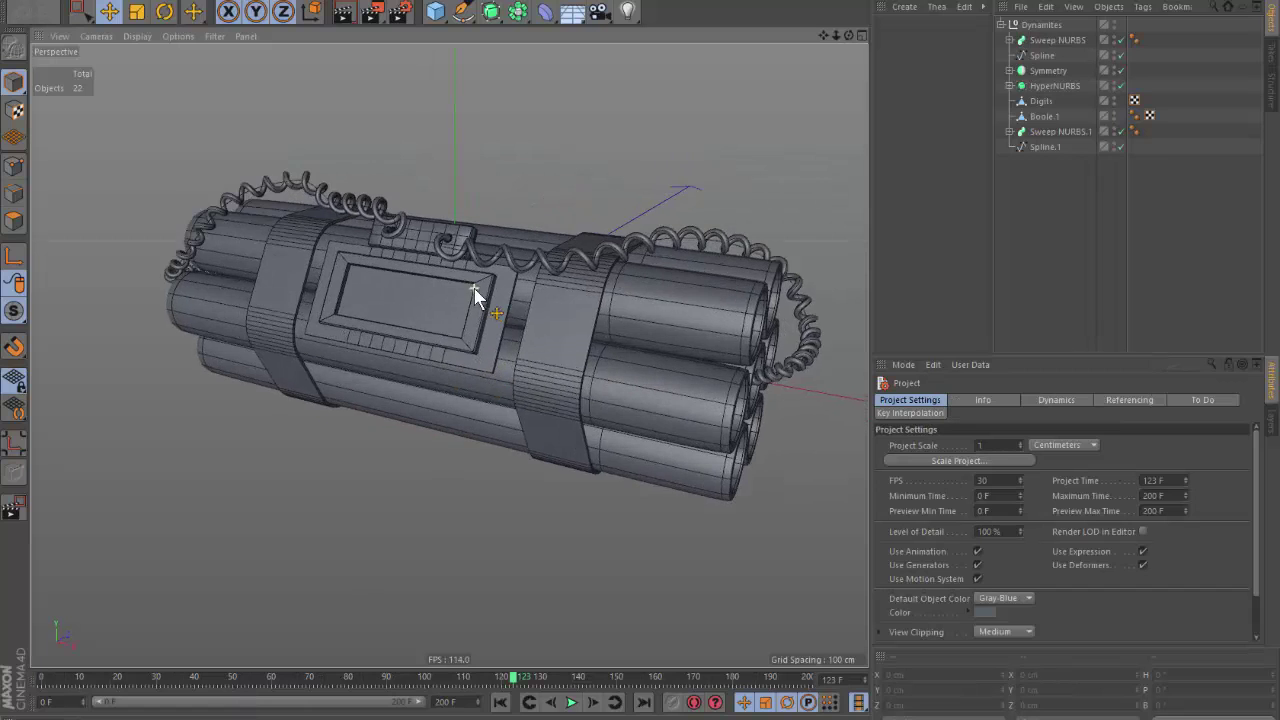
scroll(568, 340, up, 1)
scroll(493, 283, up, 1)
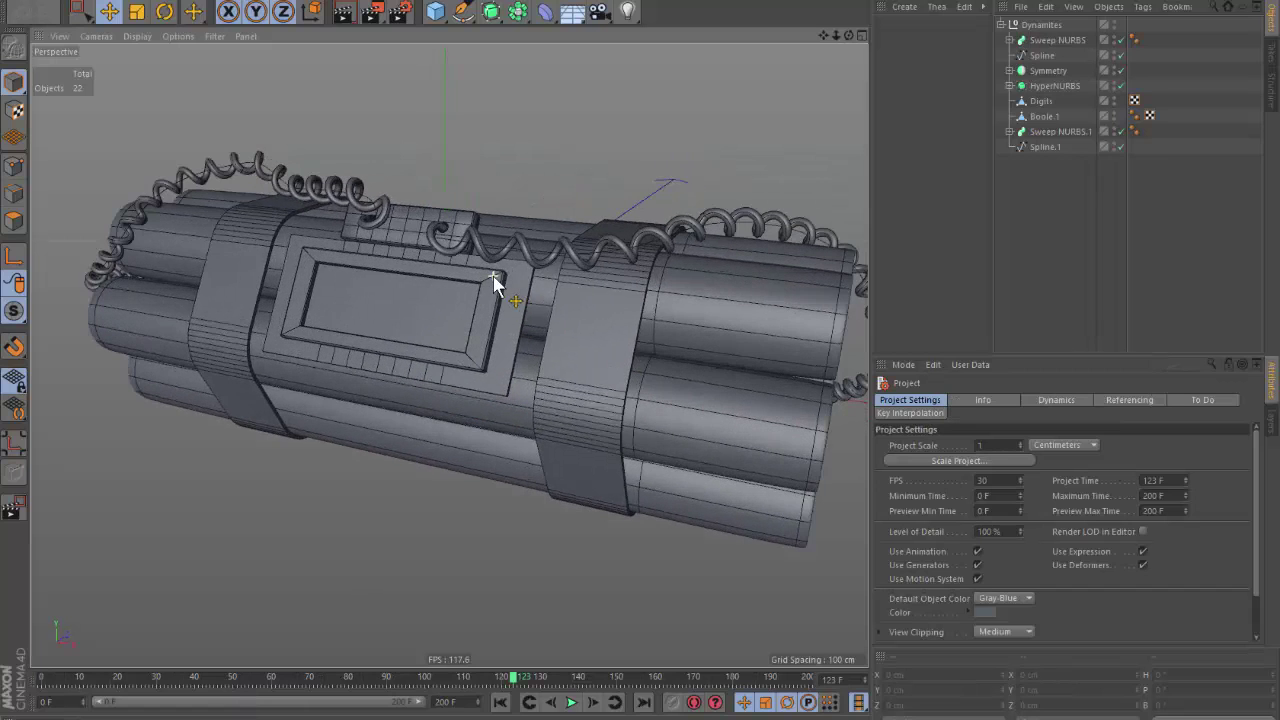
click(1040, 55)
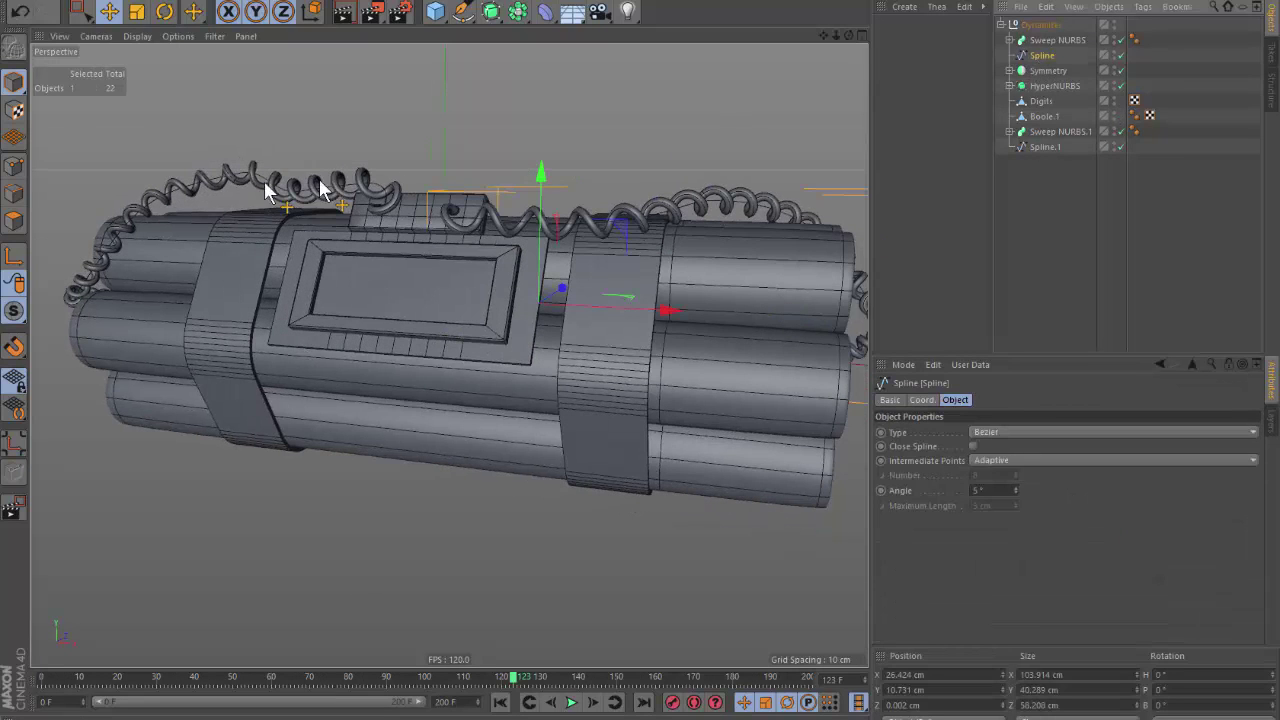
click(14, 165)
mouse_move(585, 220)
mouse_down()
mouse_move(594, 243)
mouse_move(614, 200)
mouse_up()
mouse_move(667, 300)
alt+mouse_down()
mouse_move(768, 378)
mouse_move(600, 243)
mouse_move(529, 243)
mouse_move(708, 277)
mouse_move(520, 323)
mouse_move(591, 343)
mouse_move(795, 278)
alt+mouse_up()
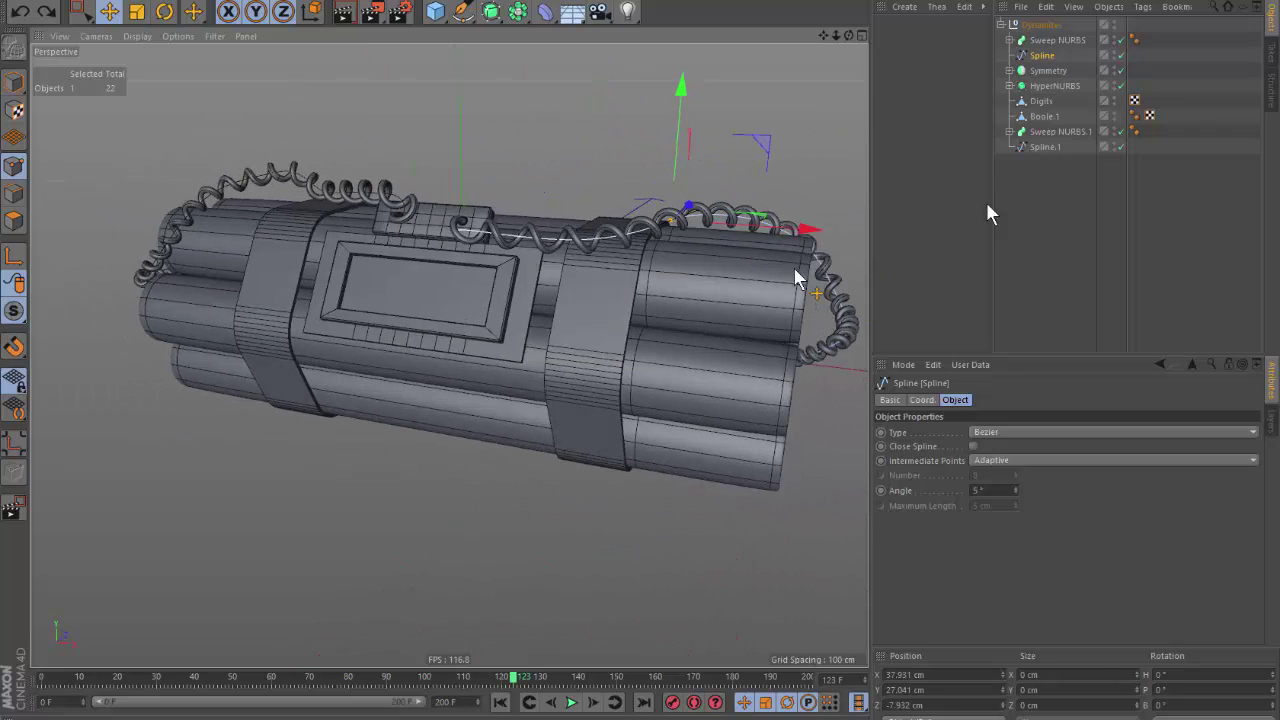
Select Boole.1 and create a material 'Mat' from board.jpg in the tex folder.
click(1040, 117)
alt+drag(200, 149, 512, 270)
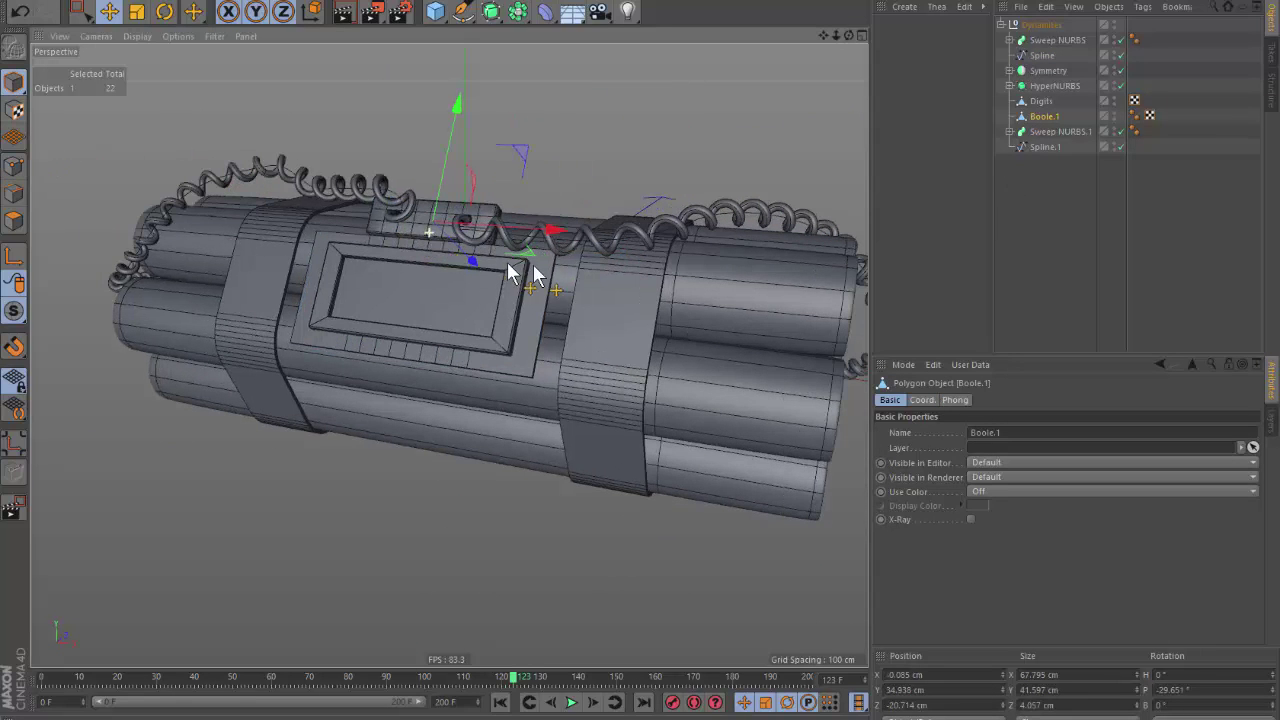
mouse_move(516, 383)
alt+mouse_down()
mouse_move(590, 335)
mouse_move(563, 343)
mouse_move(486, 280)
mouse_move(490, 338)
alt+mouse_up()
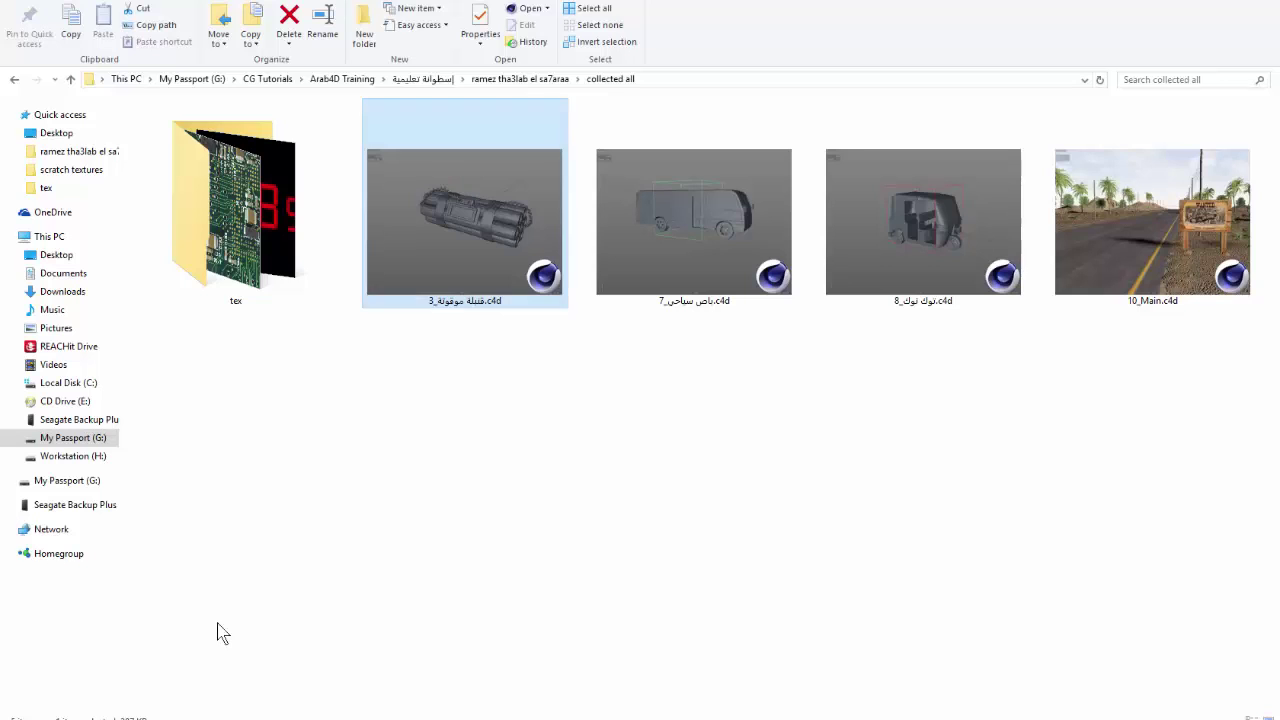
double_click(237, 251)
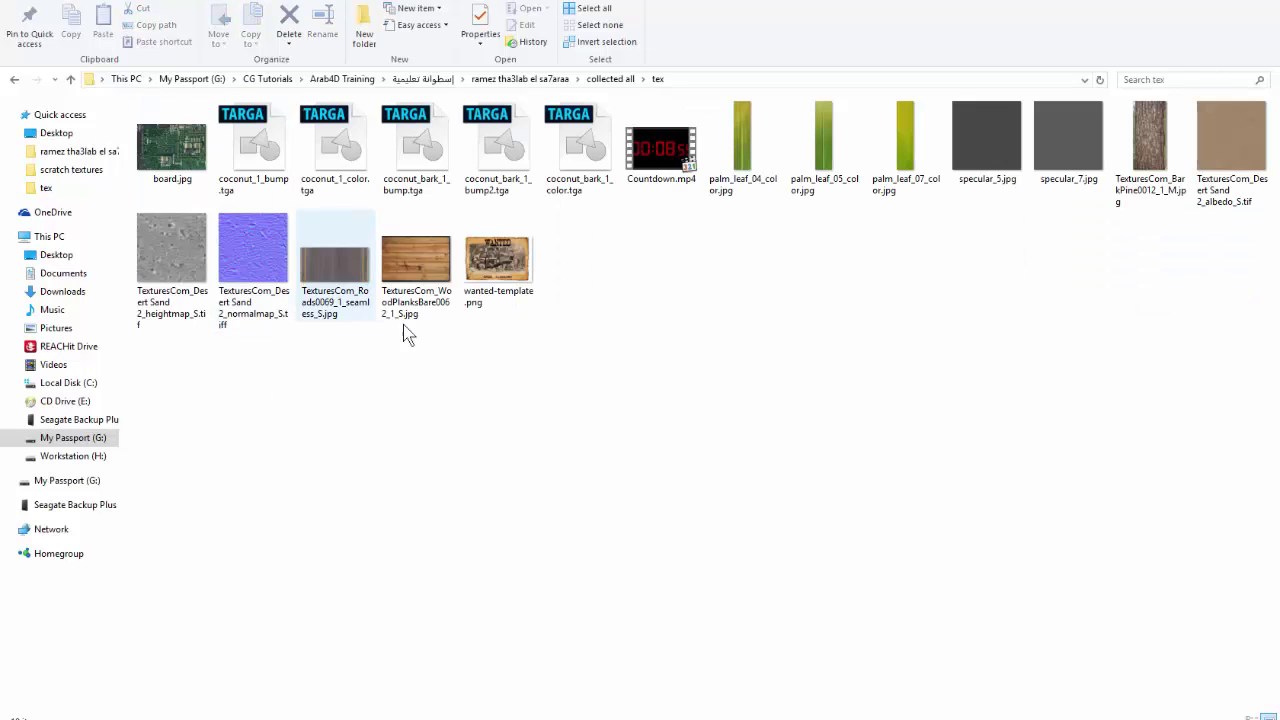
drag(186, 168, 954, 96)
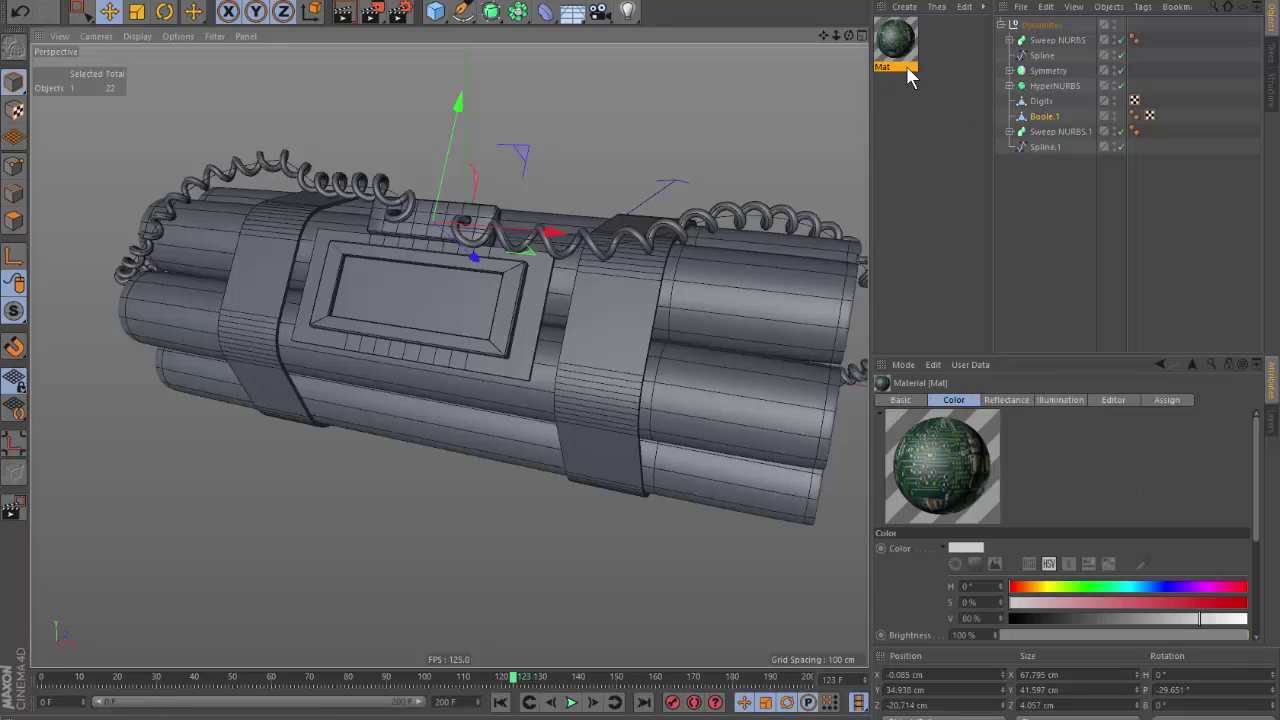
On Boole.1, Live-select the ring of polygons framing the digit display.
click(925, 50)
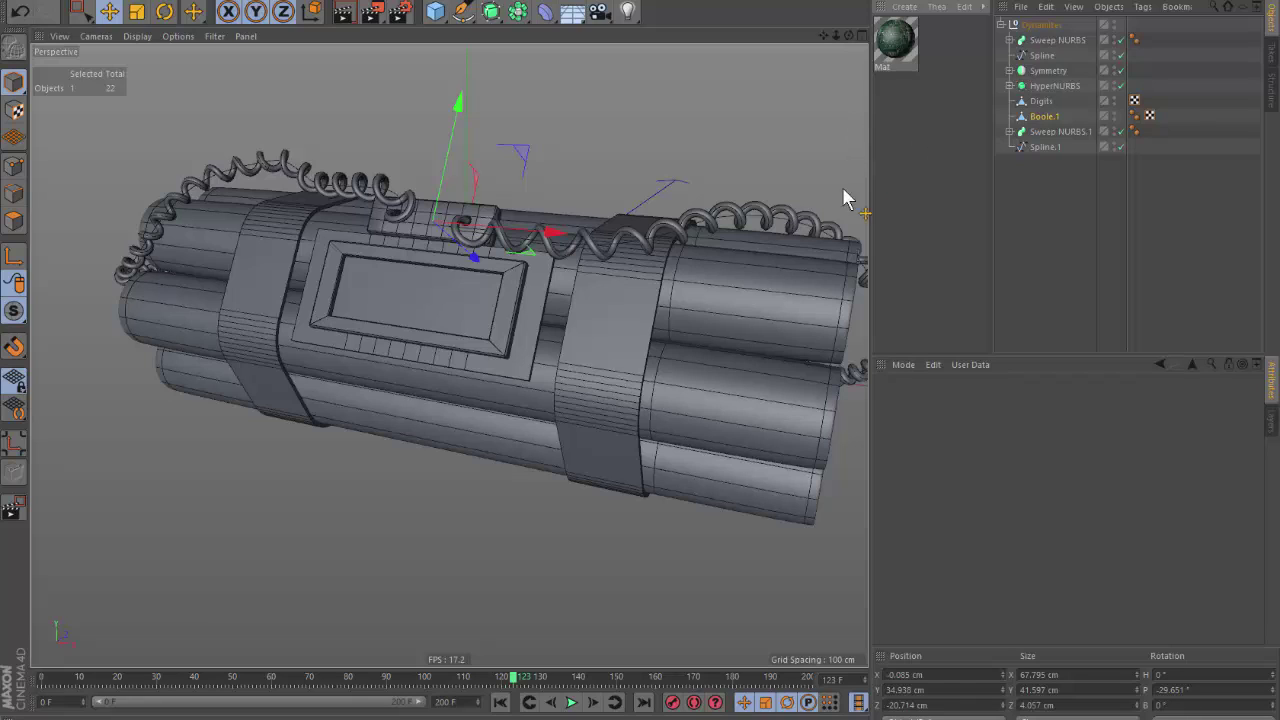
click(1040, 117)
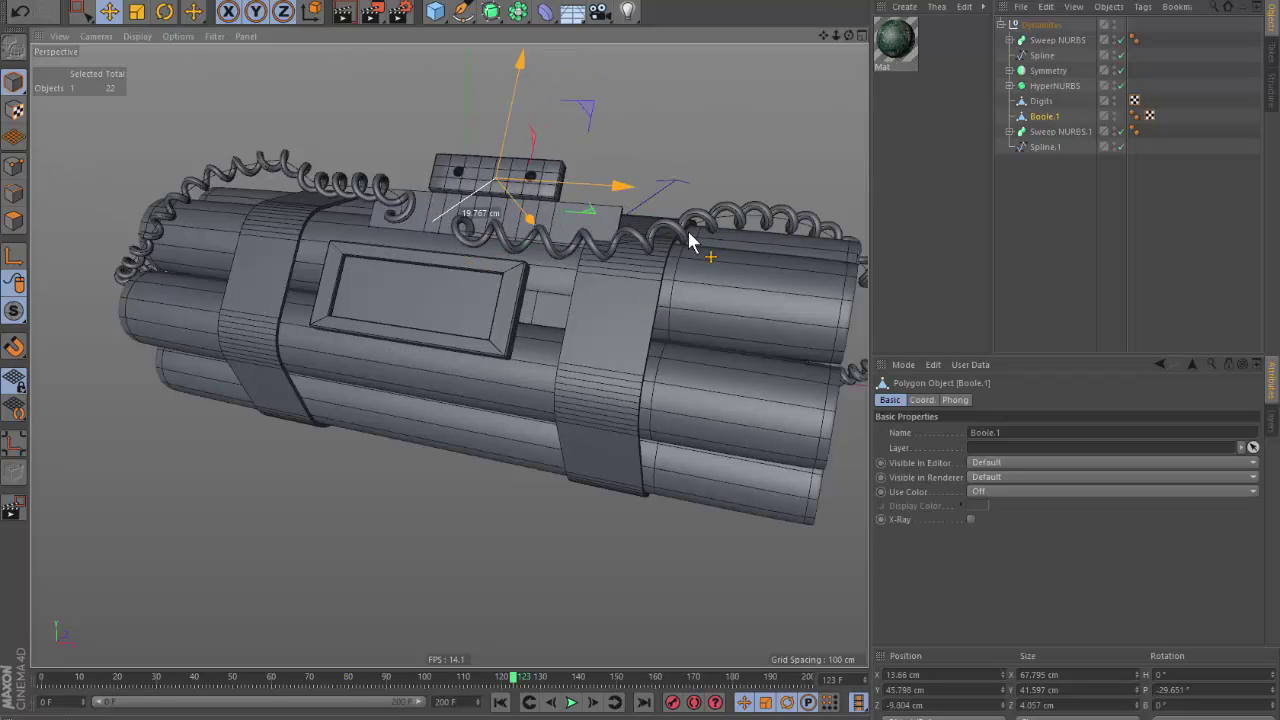
key(ctrl+z)
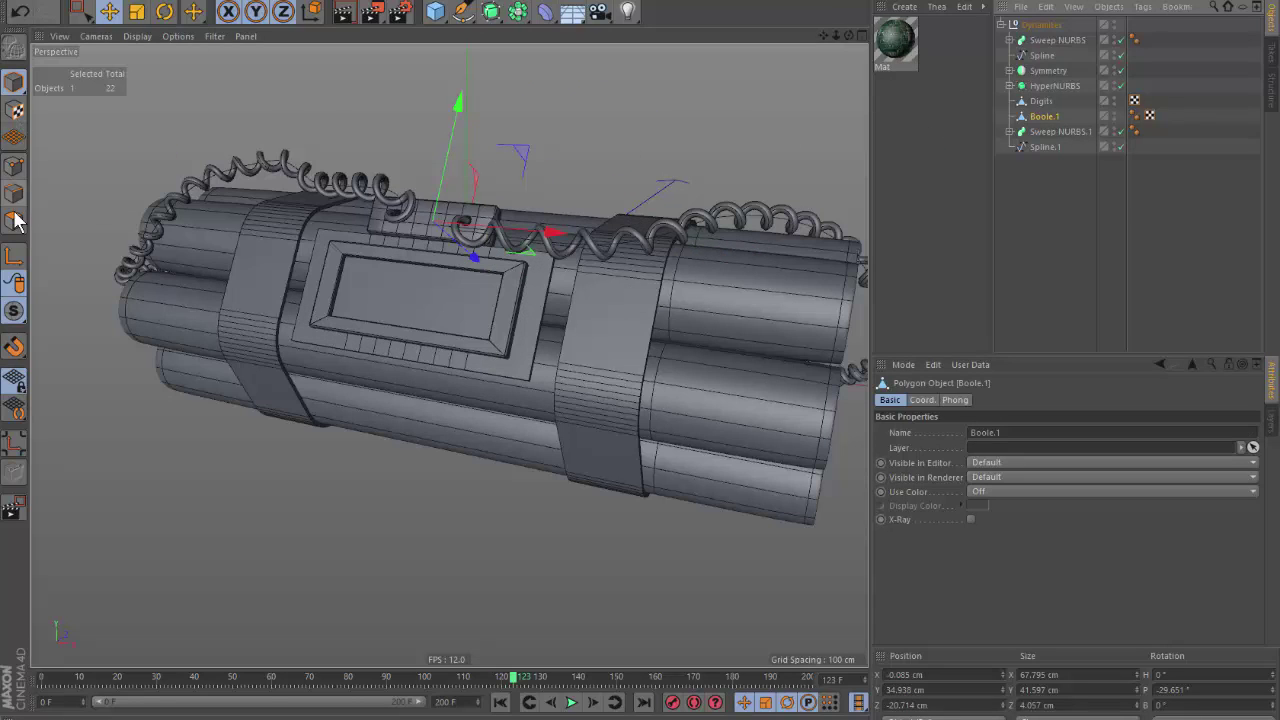
click(15, 220)
click(82, 11)
scroll(325, 249, up, 2)
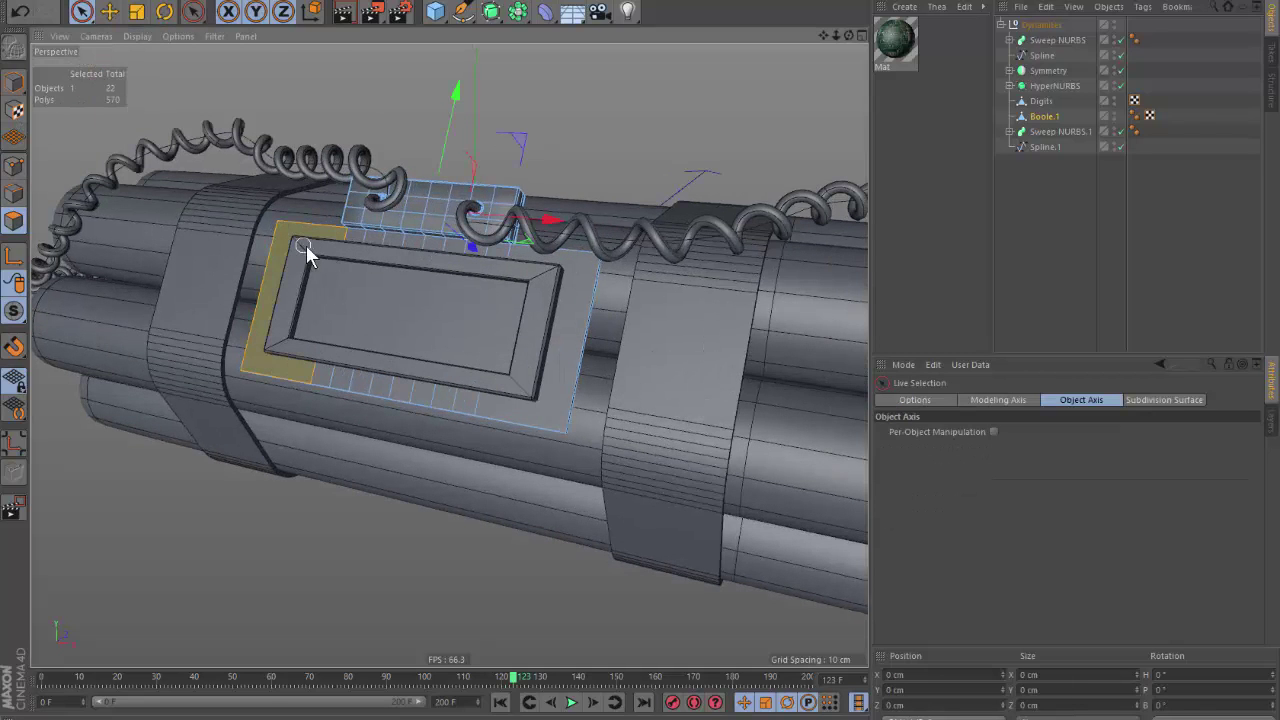
drag(306, 245, 540, 289)
click(109, 11)
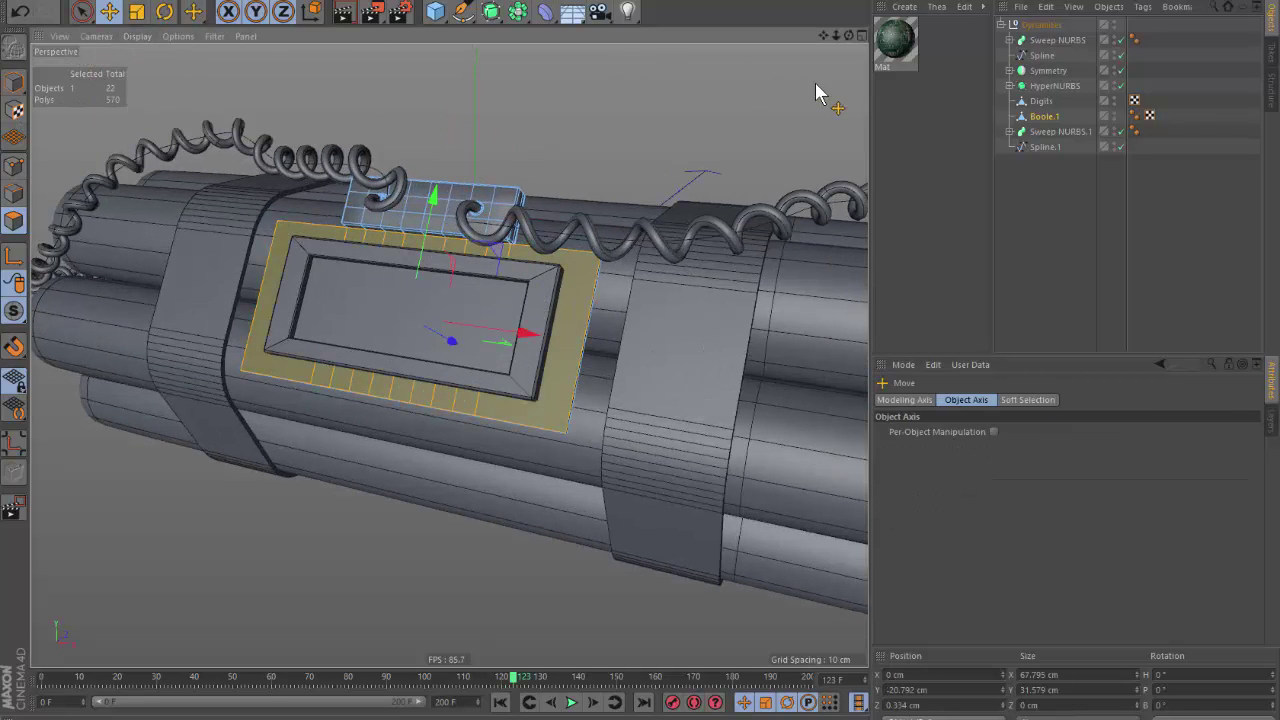
Apply the Mat circuit-board material to the selected frame polygons and return to Model mode.
alt+drag(594, 400, 586, 323)
click(82, 11)
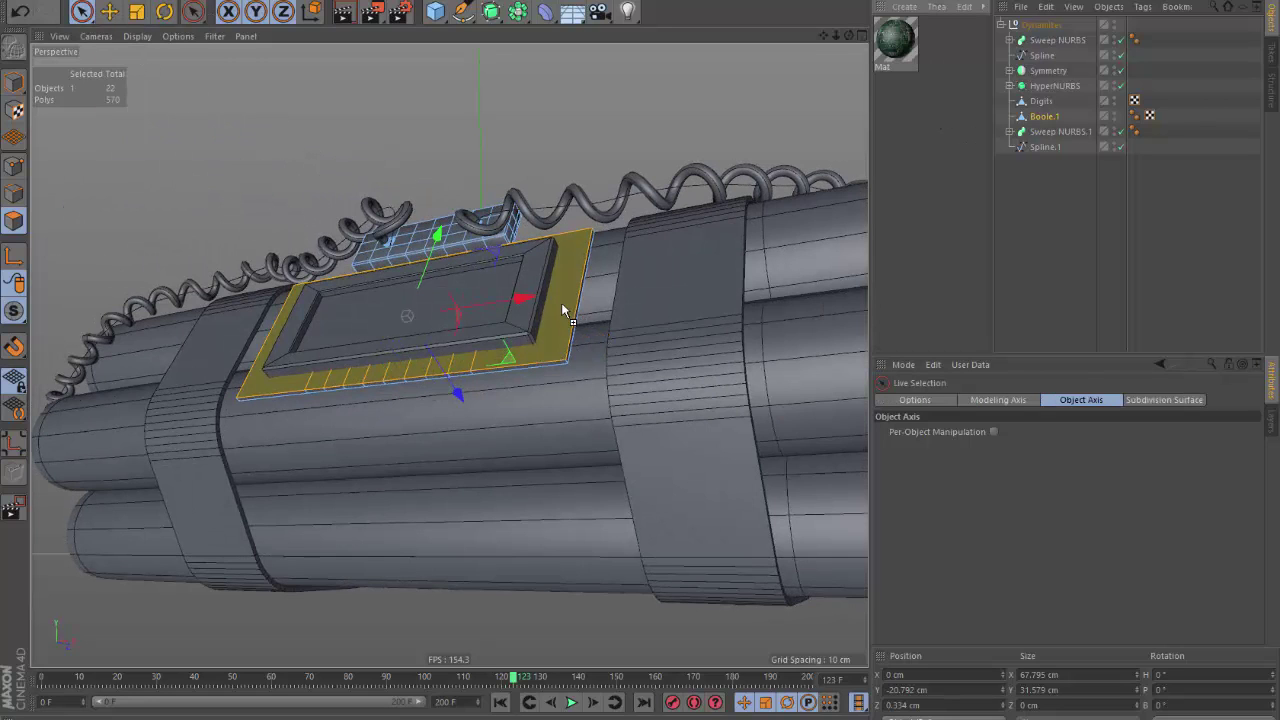
drag(565, 312, 566, 313)
alt+drag(646, 346, 760, 358)
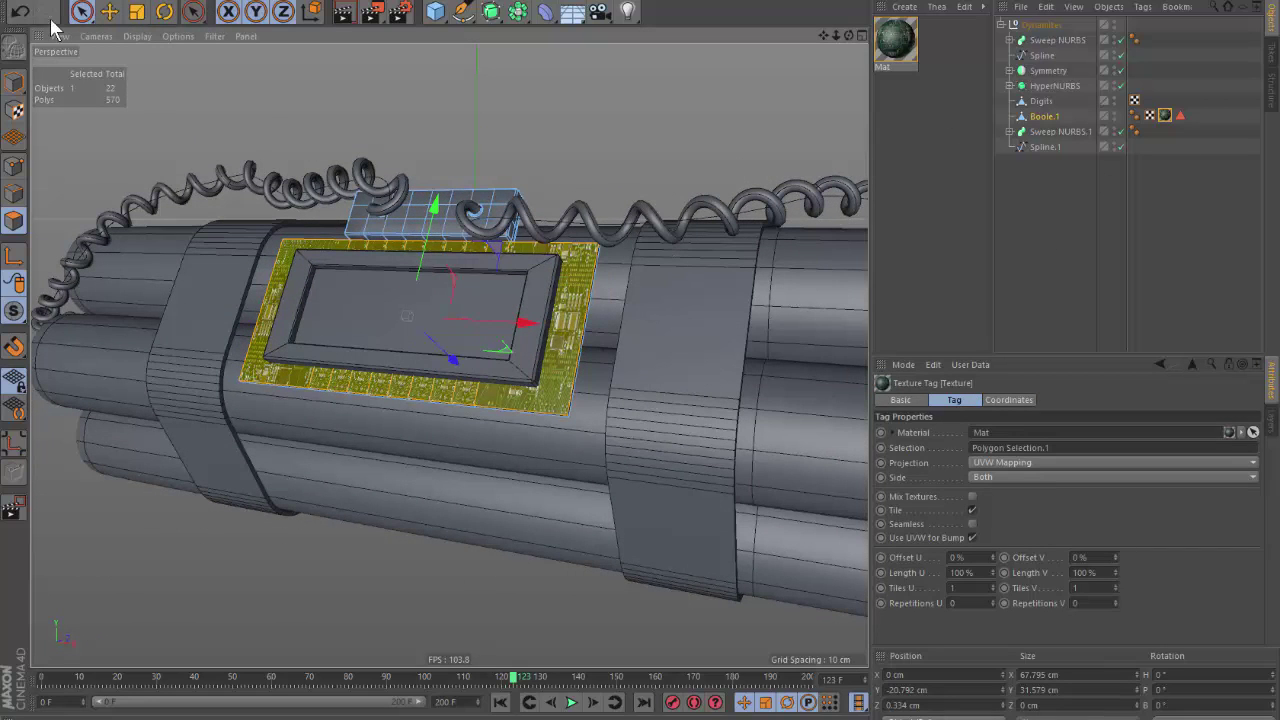
key(e)
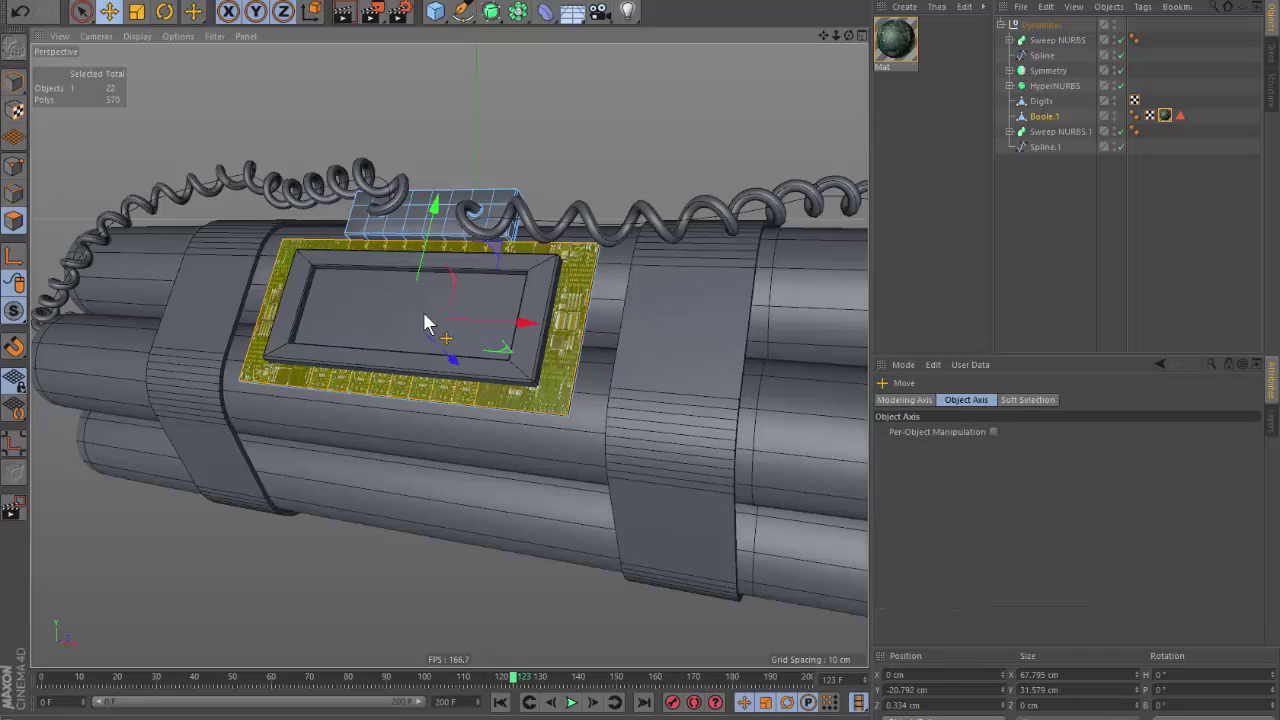
click(16, 84)
alt+drag(427, 315, 437, 338)
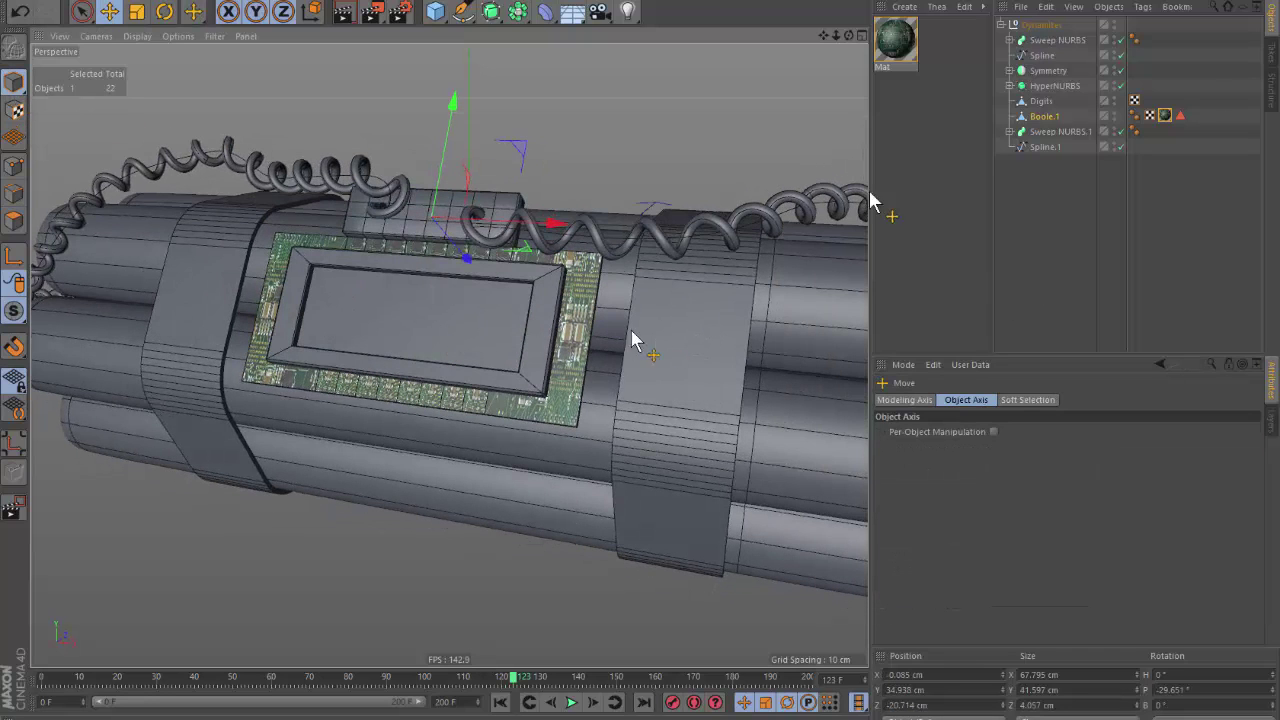
Set the panel's texture tag projection to Cubic and fit it to the object.
click(1166, 116)
click(995, 463)
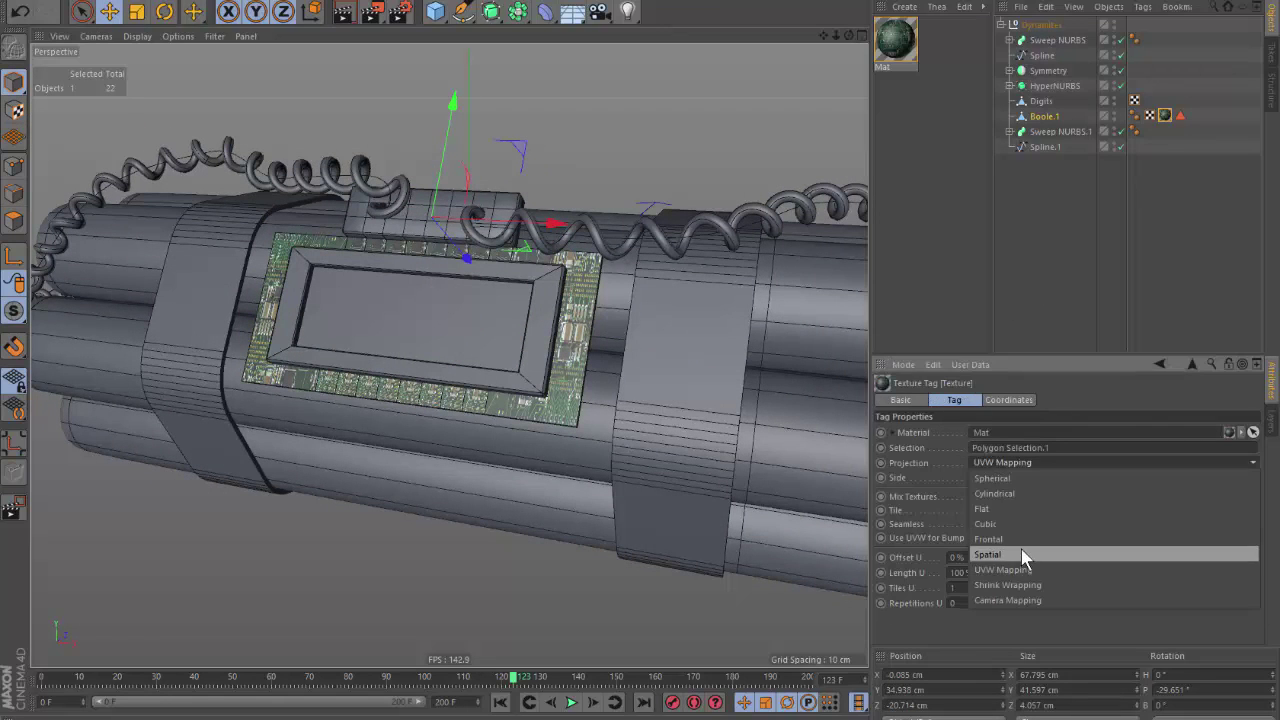
click(1022, 526)
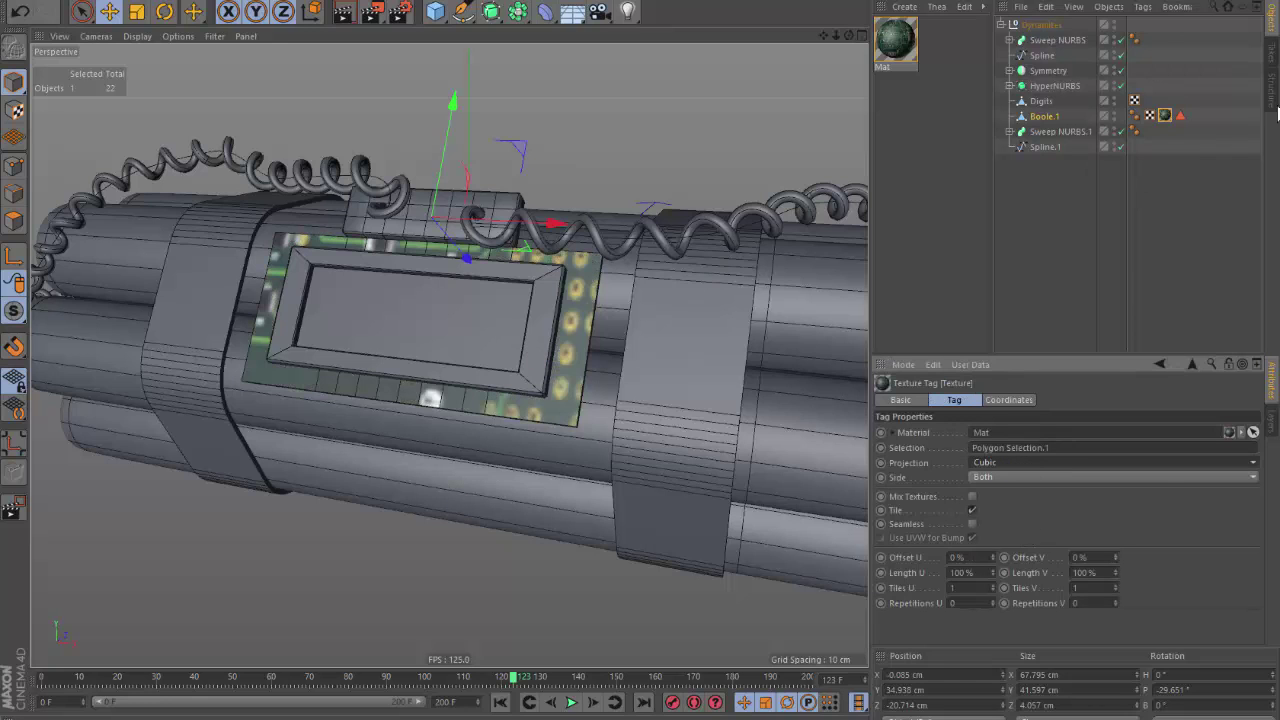
right_click(1165, 116)
click(1046, 357)
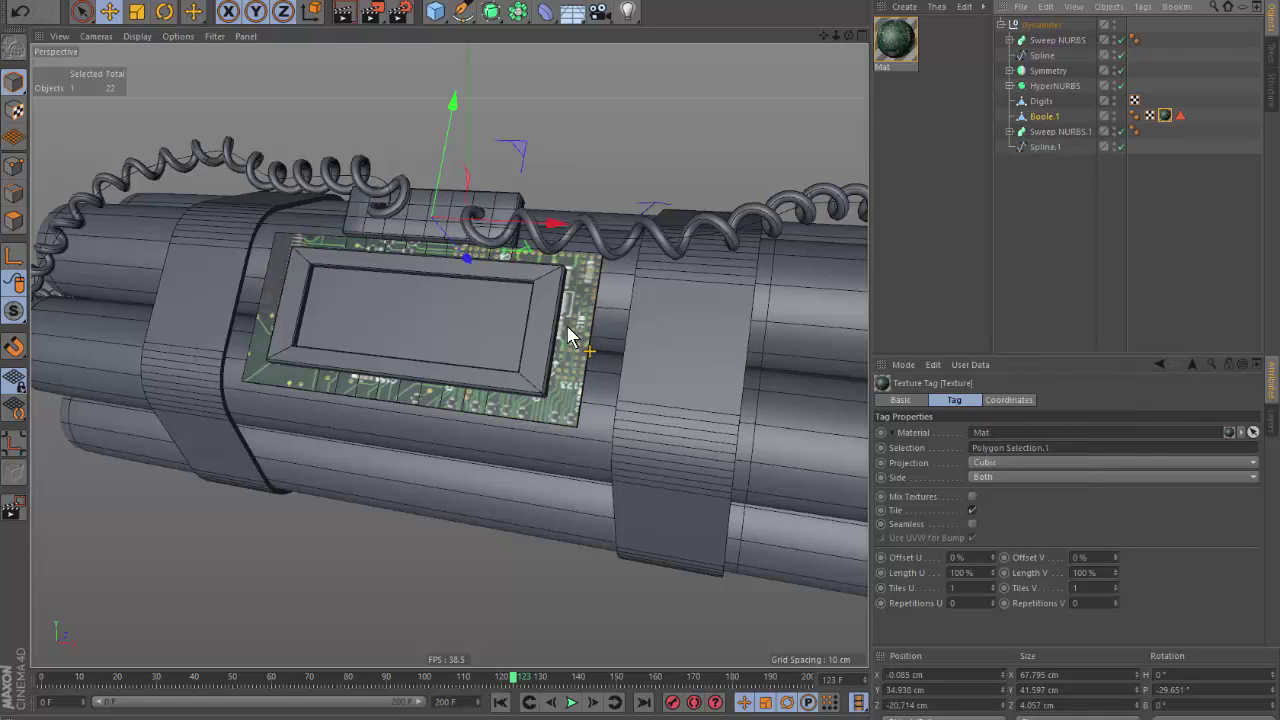
Rotate the texture projection 180 degrees and shift it down and left.
click(14, 110)
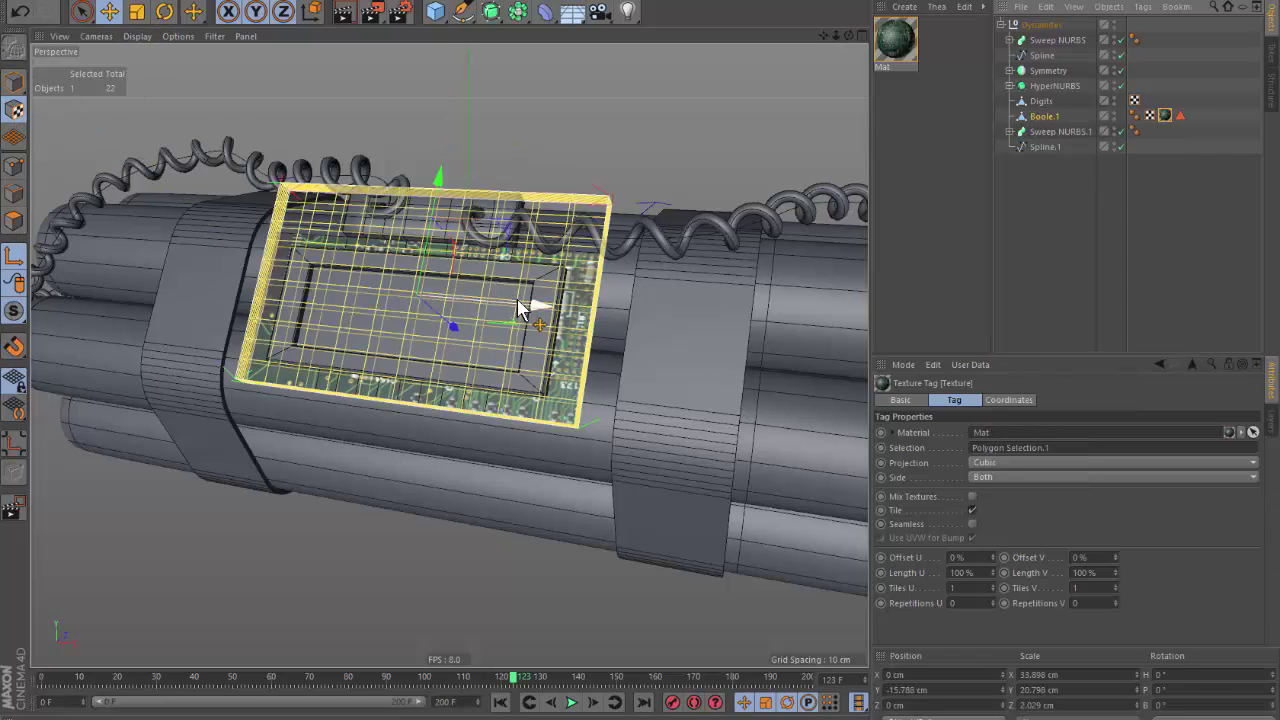
drag(538, 305, 518, 315)
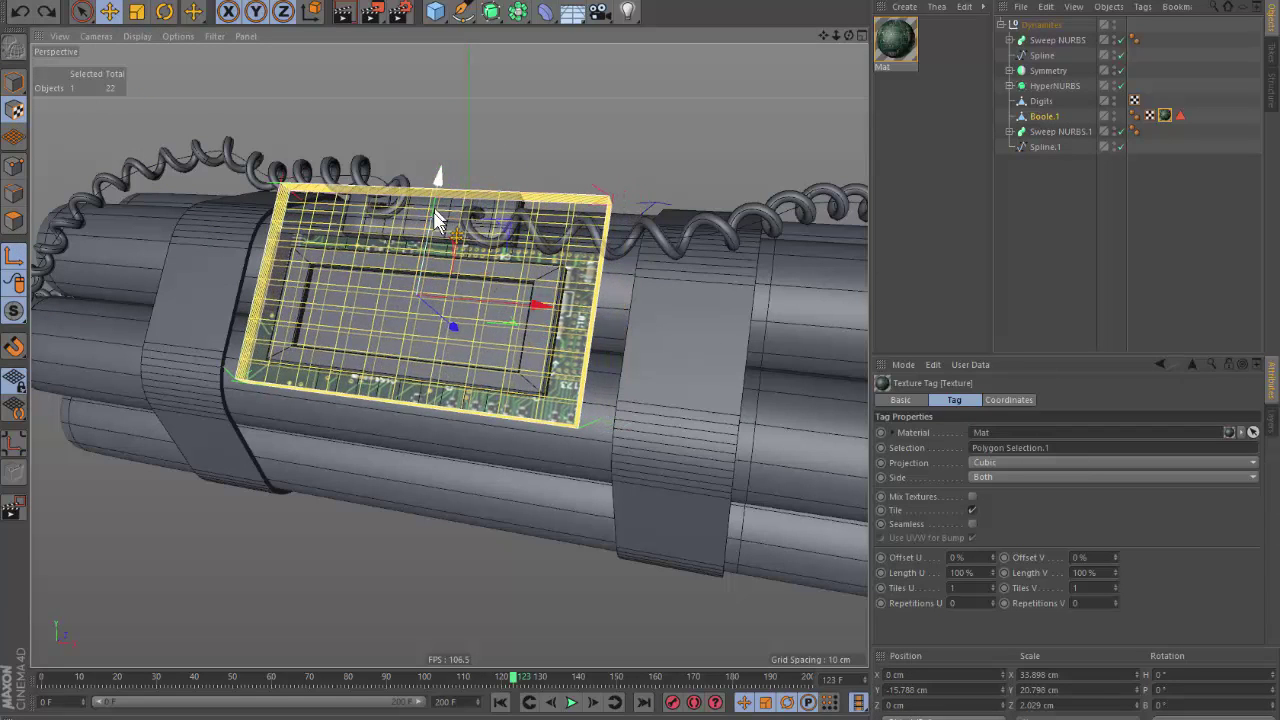
key(ctrl+z)
key(r)
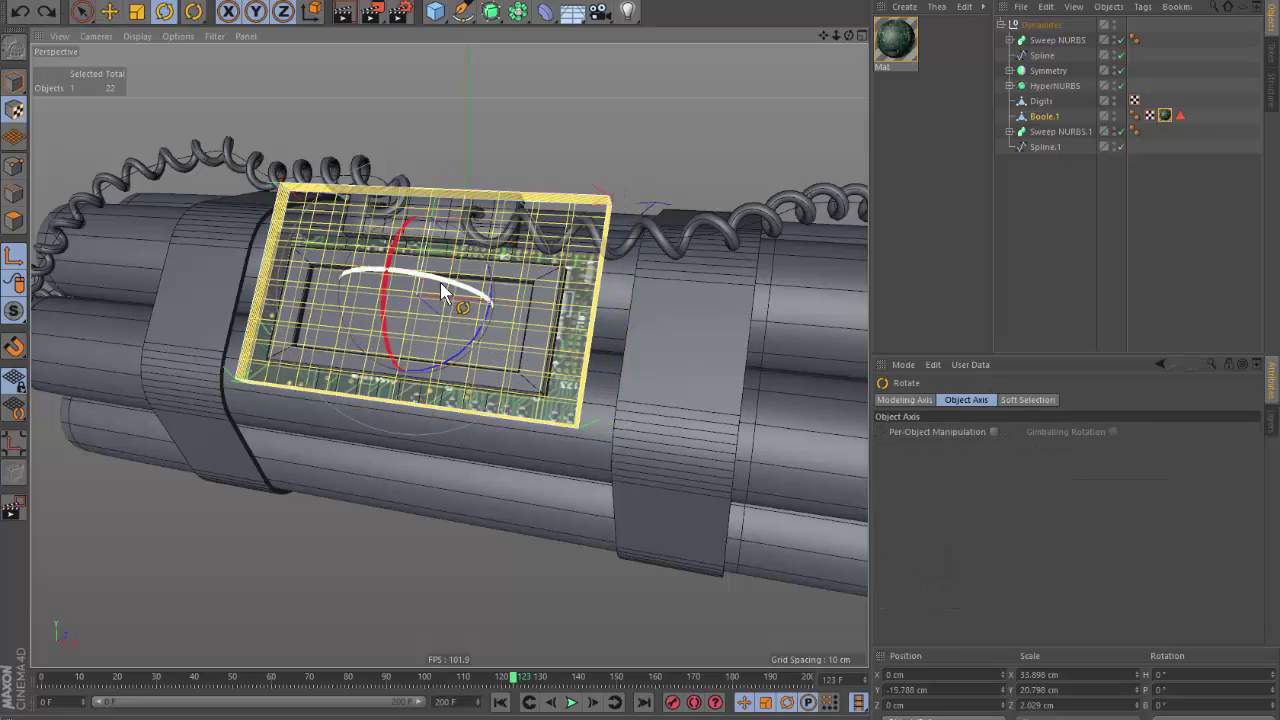
drag(440, 282, 343, 372)
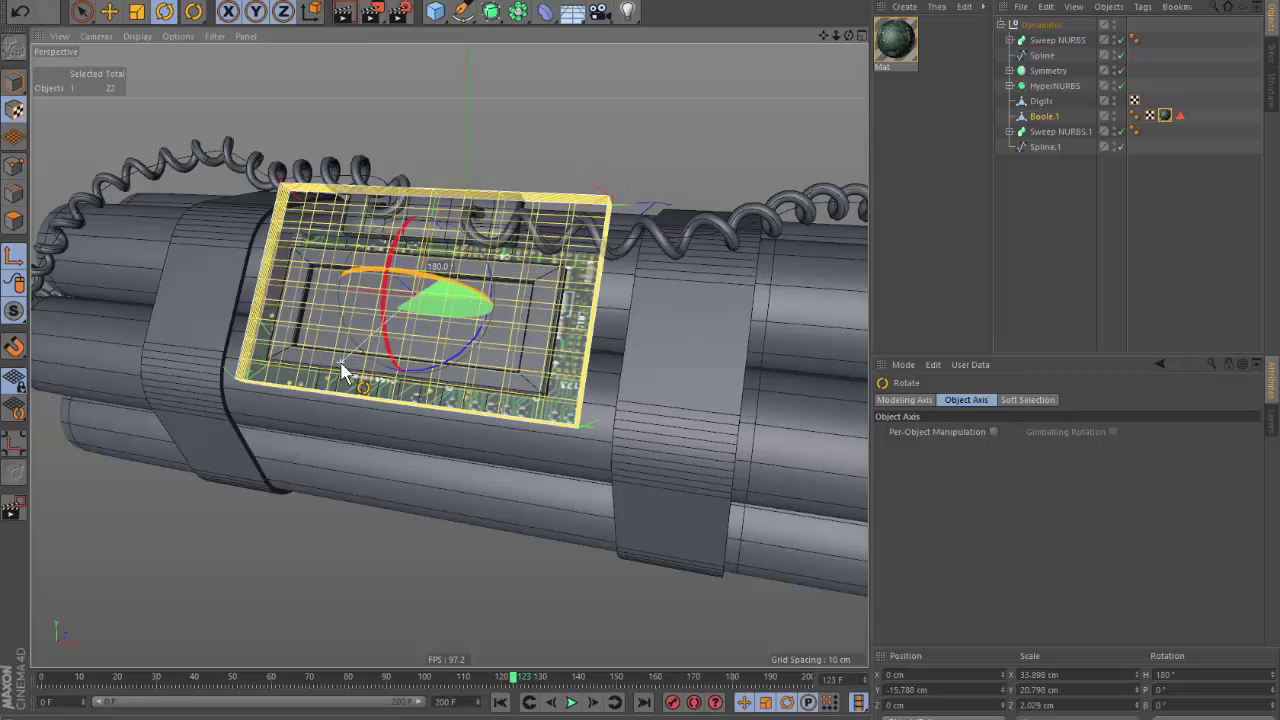
key(e)
drag(420, 246, 427, 268)
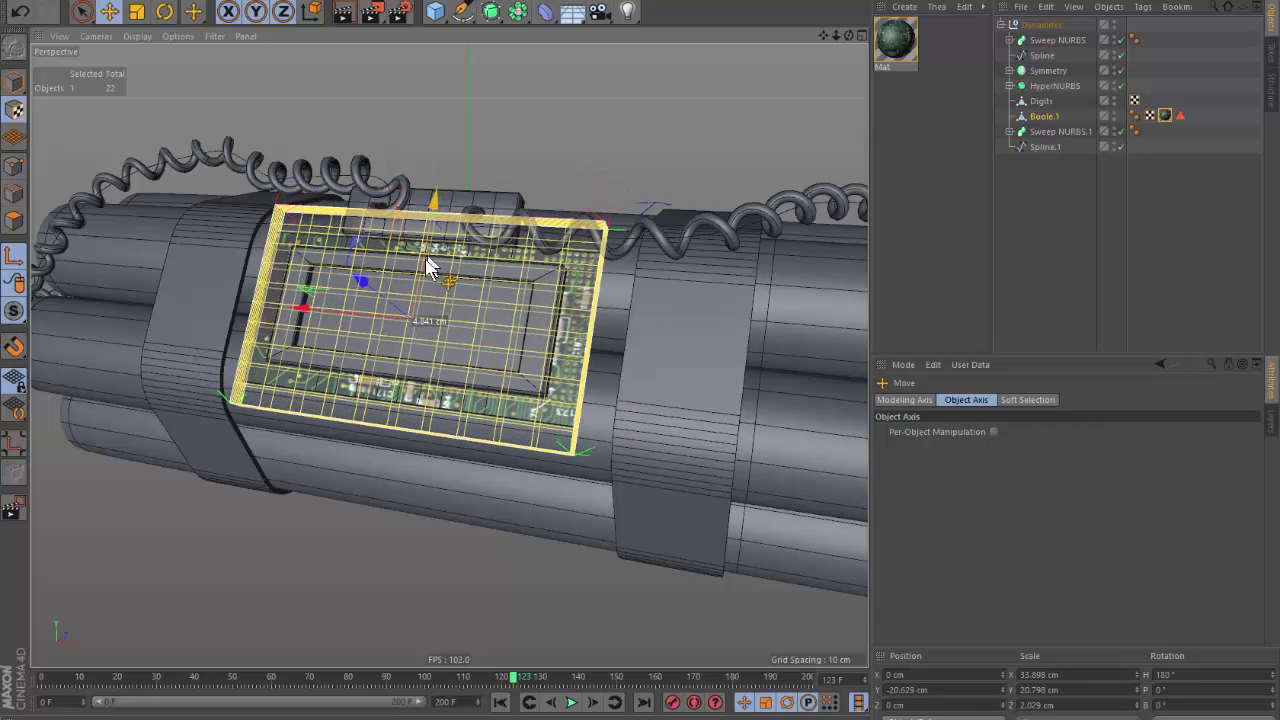
drag(366, 320, 342, 332)
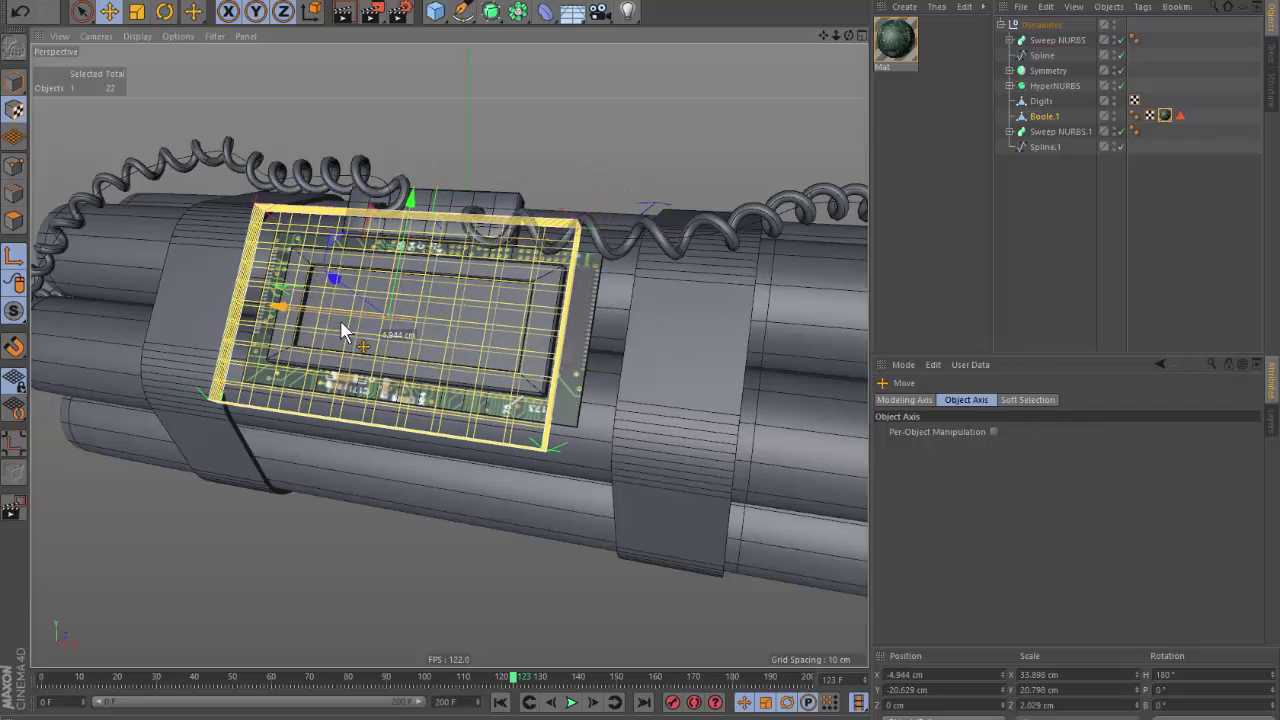
Enable seamless tiling on the texture tag and slide the projection right and lower.
click(1165, 117)
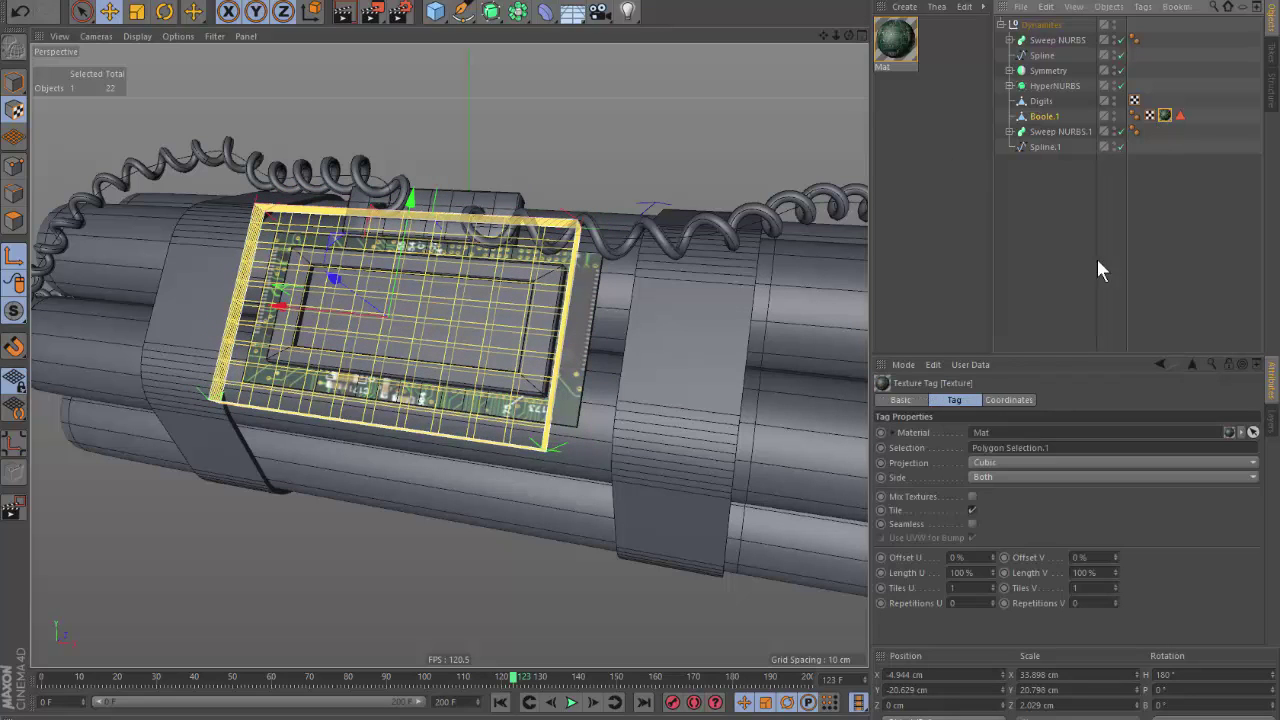
click(972, 523)
scroll(425, 335, up, 2)
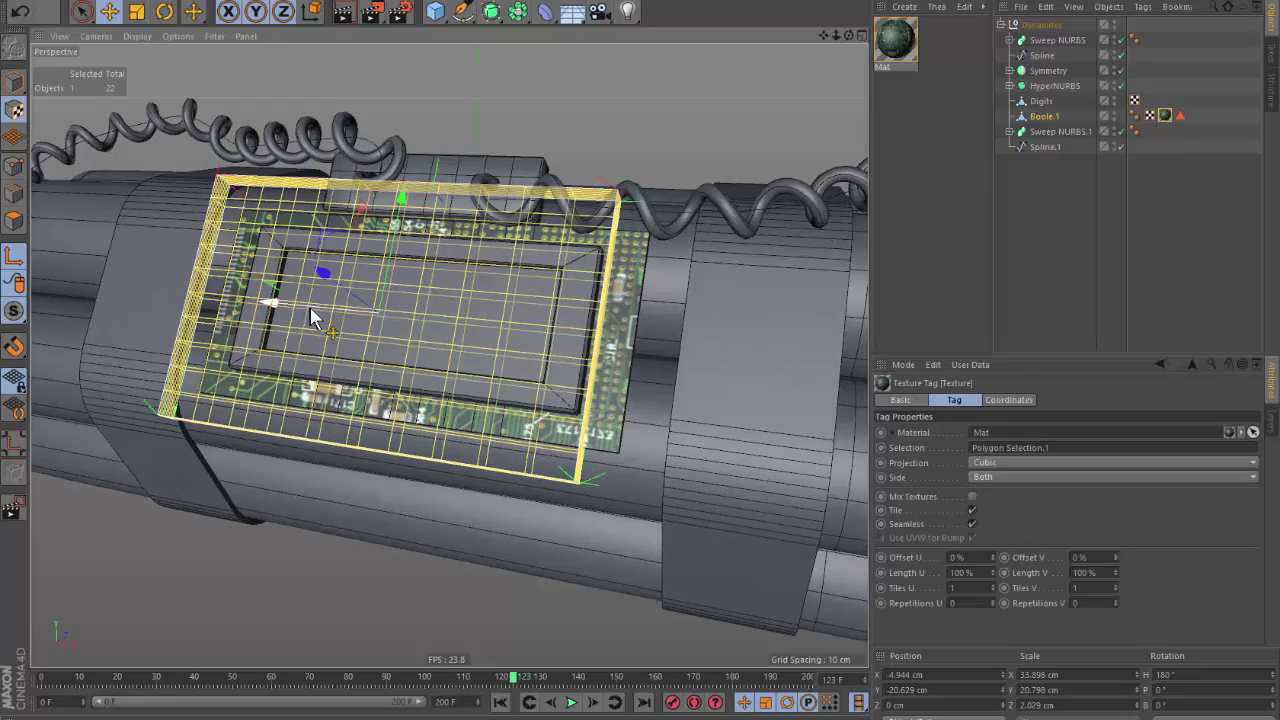
mouse_move(310, 307)
mouse_down()
mouse_move(347, 318)
mouse_move(316, 347)
mouse_move(331, 366)
mouse_move(240, 348)
mouse_up()
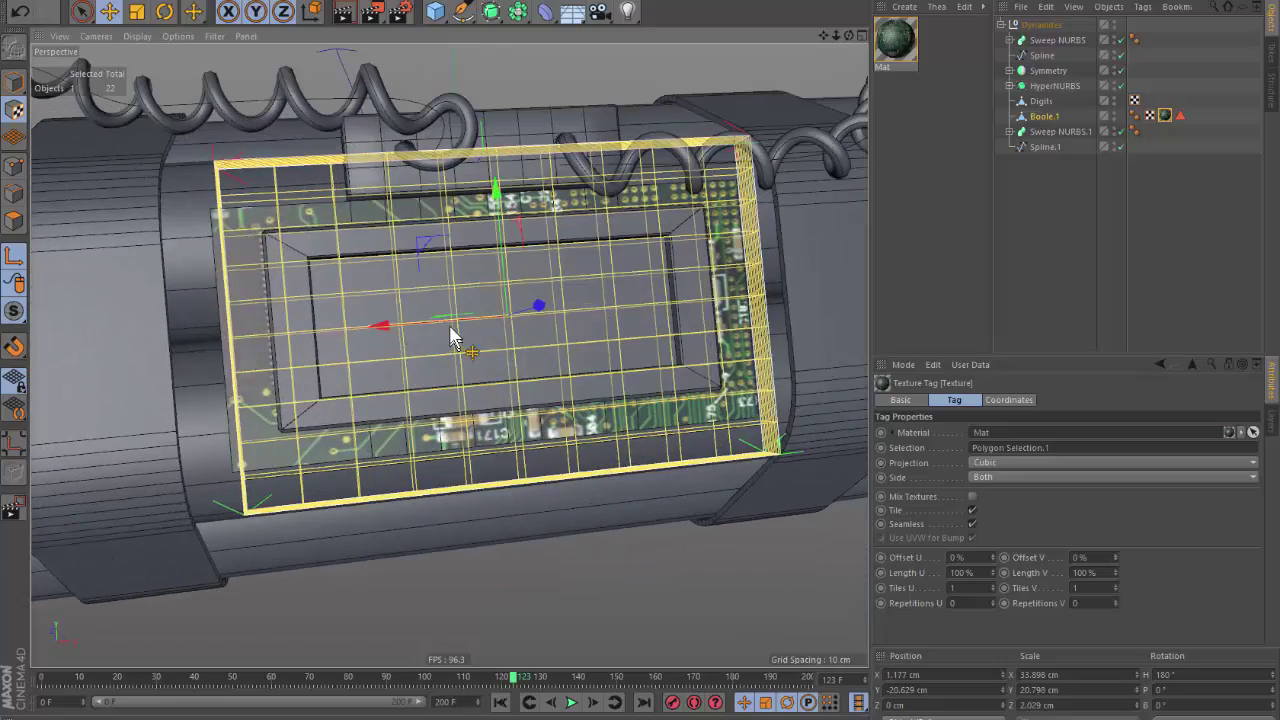
drag(450, 336, 498, 333)
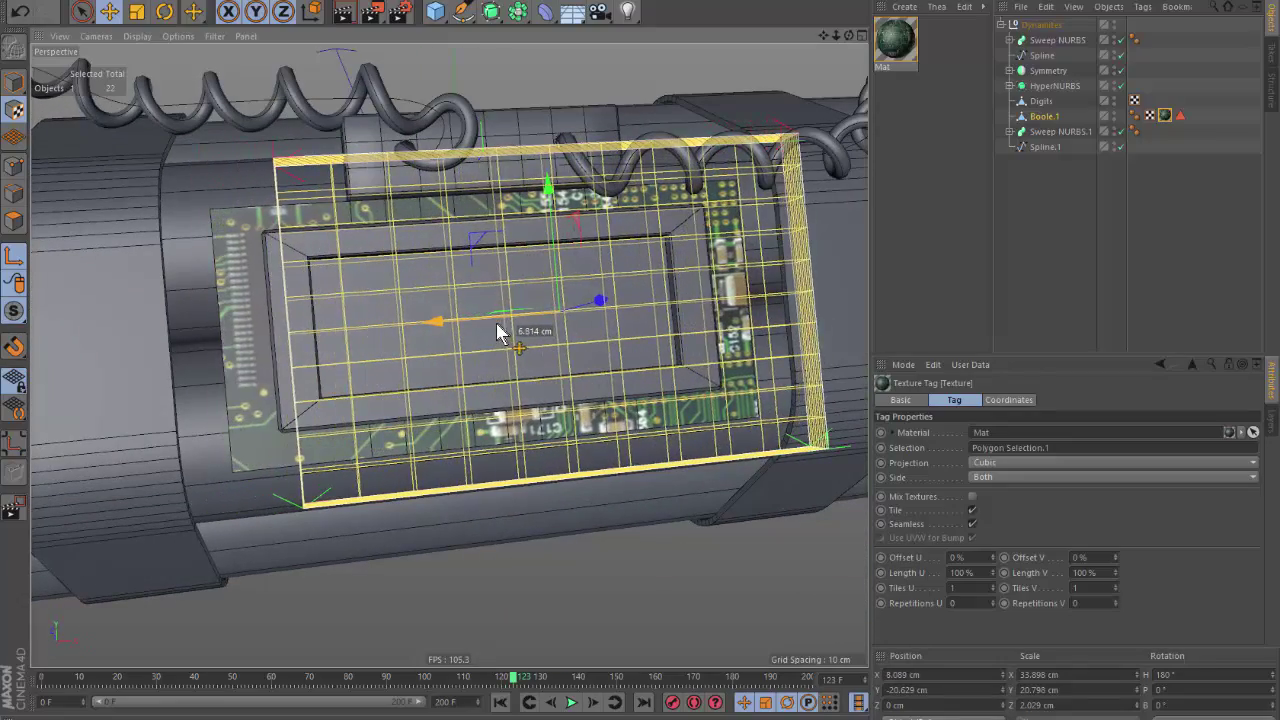
drag(533, 250, 556, 252)
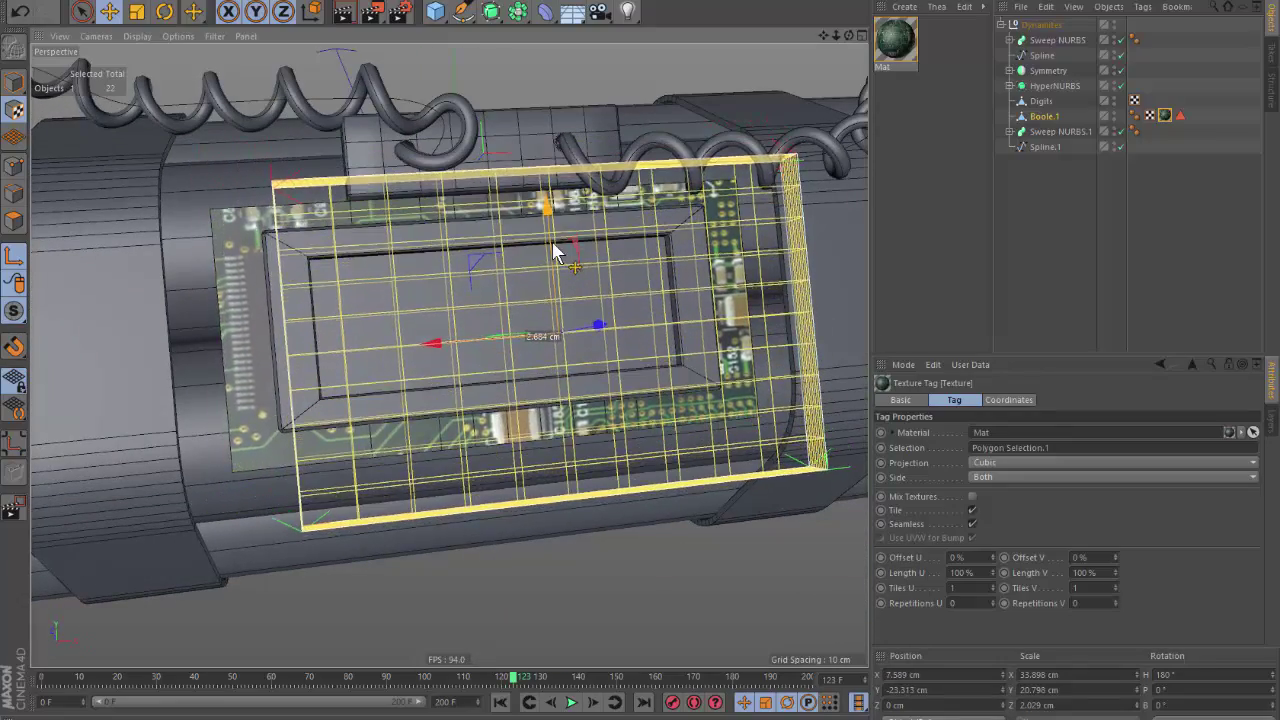
scroll(480, 340, down, 3)
click(908, 297)
scroll(500, 325, up, 2)
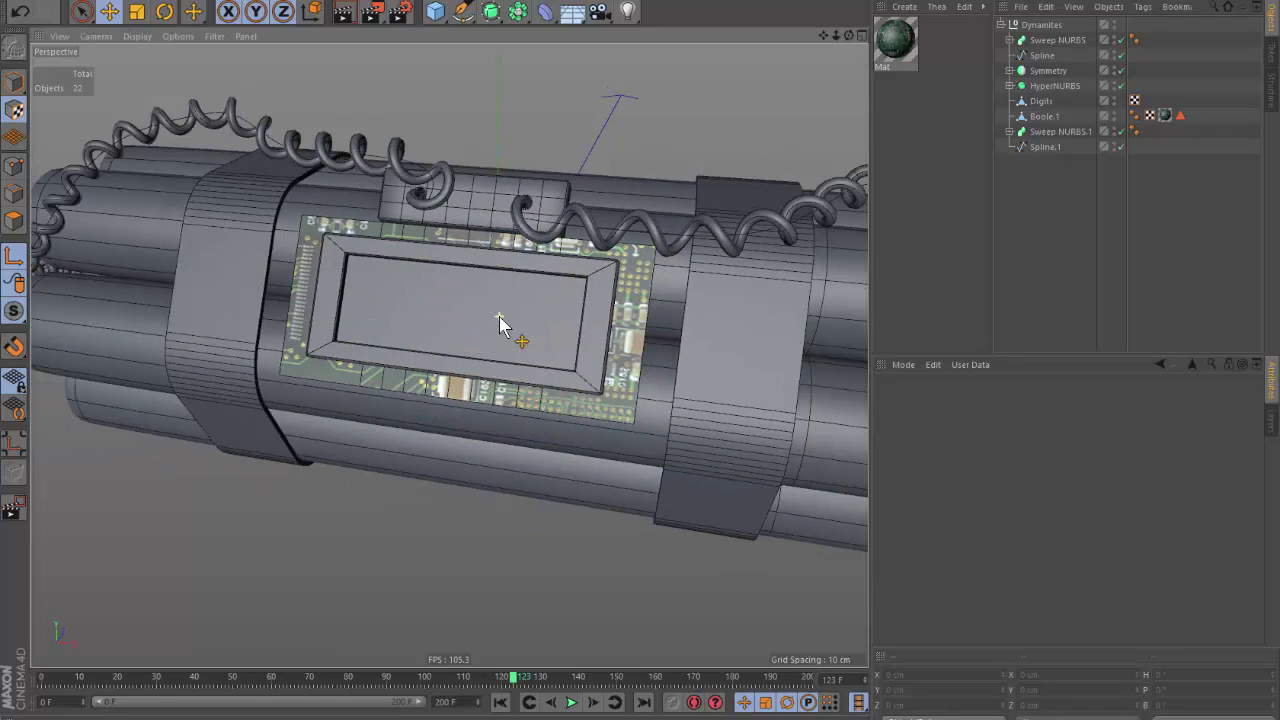
Turn off Reflectance in the board material.
double_click(898, 55)
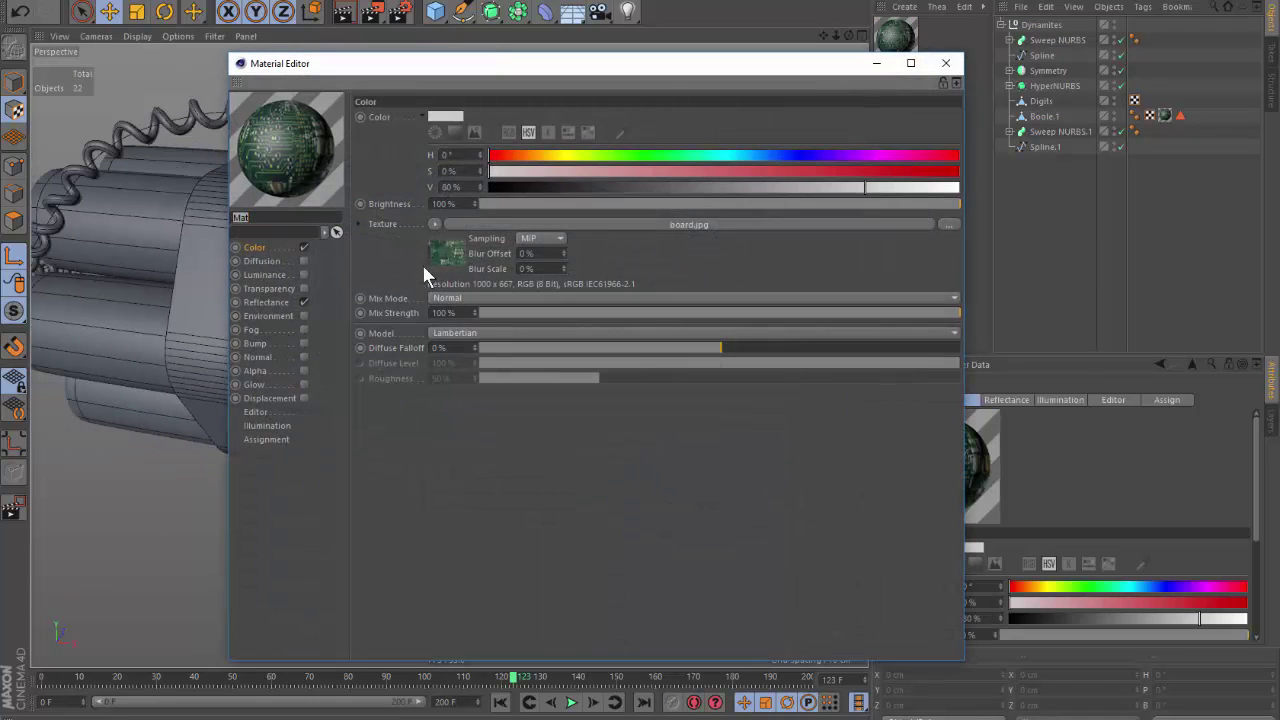
click(304, 302)
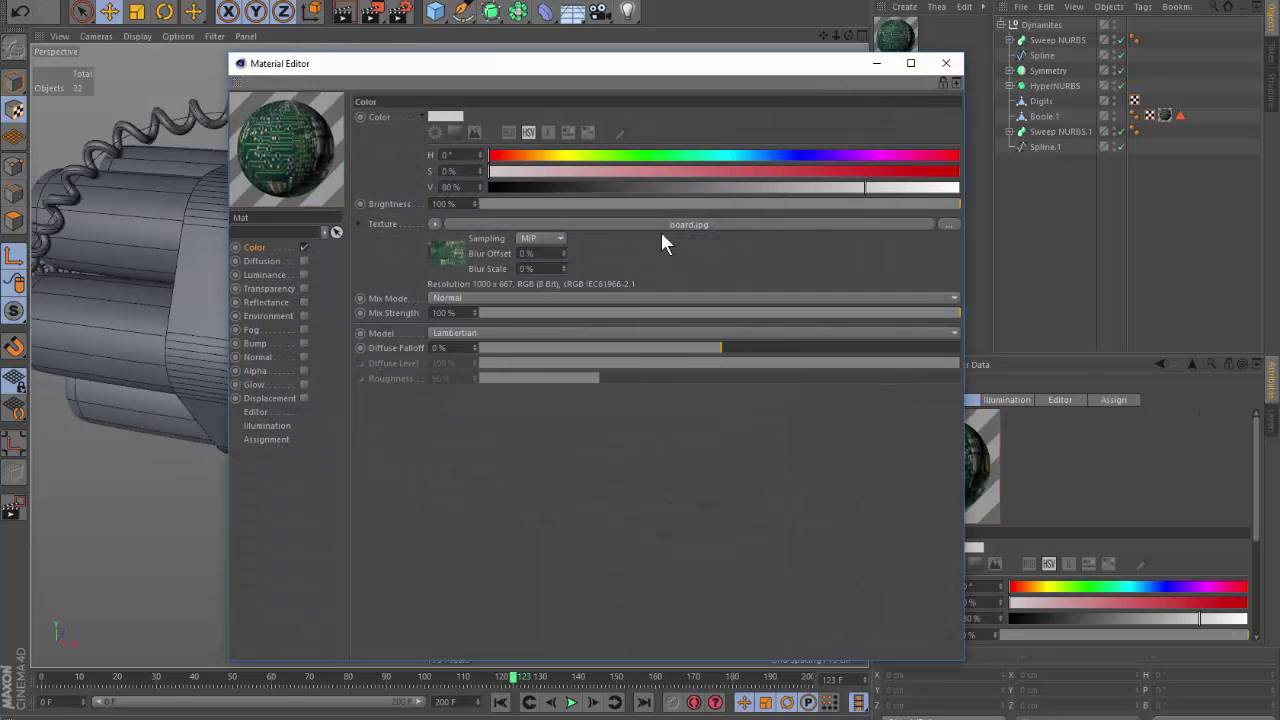
click(946, 63)
click(939, 125)
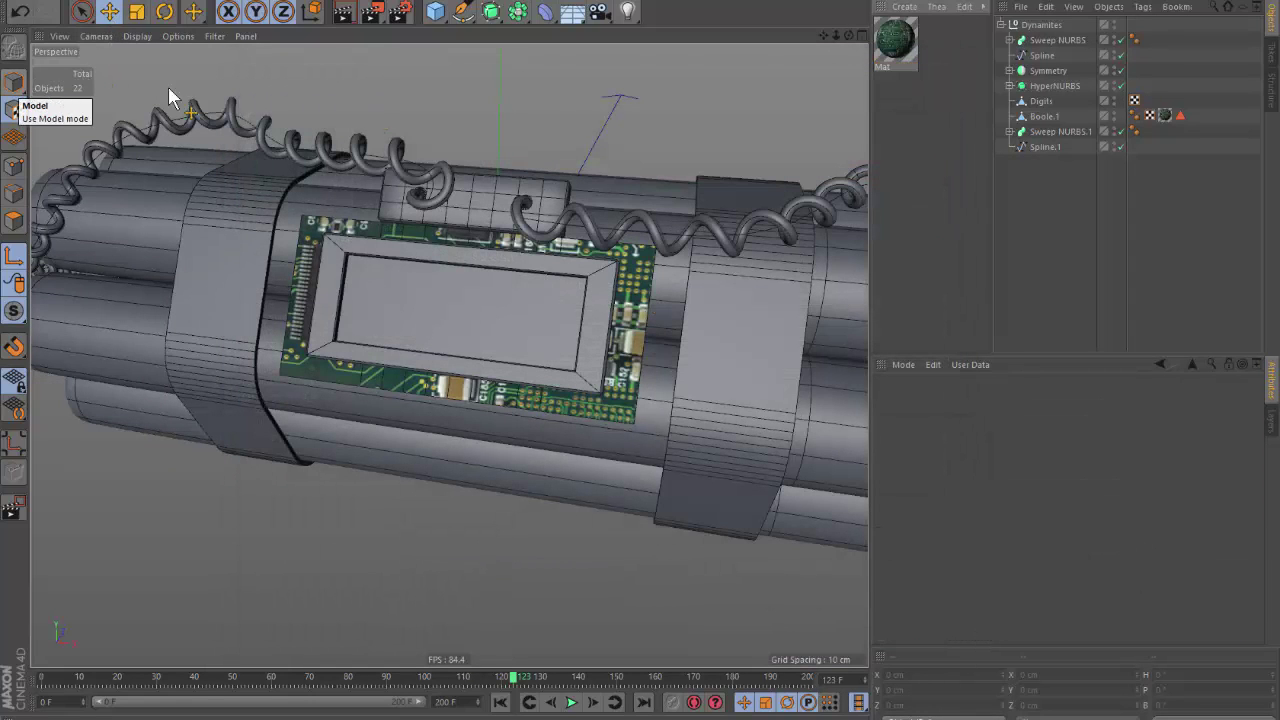
Scale the circuit-board texture down to about 80% and slide it left.
click(1140, 118)
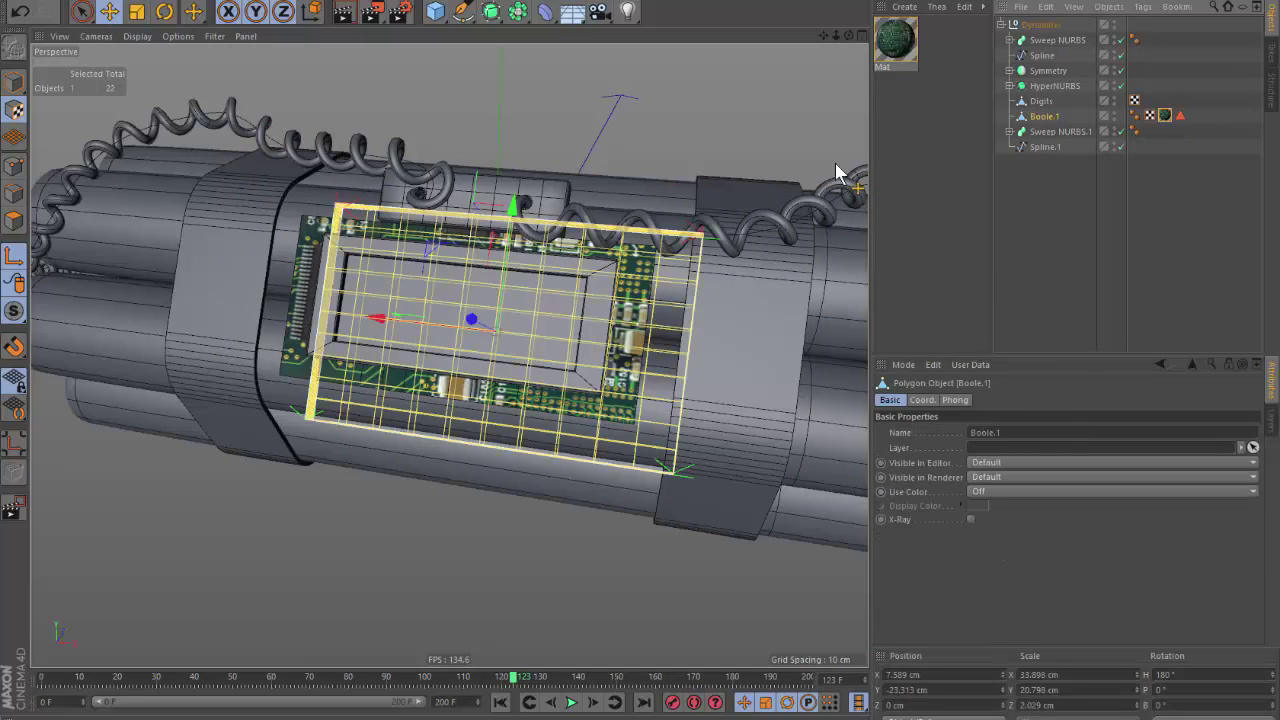
key(t)
drag(700, 225, 529, 323)
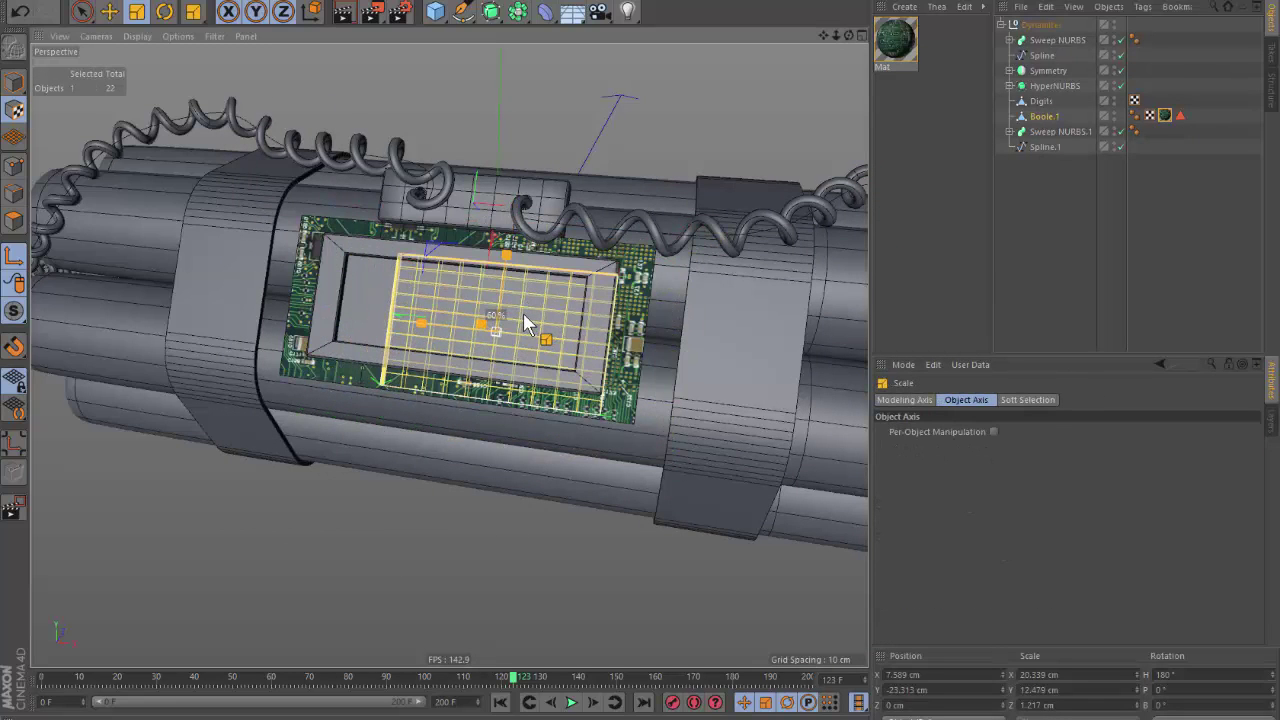
key(e)
mouse_move(435, 327)
mouse_down()
mouse_move(298, 333)
mouse_move(238, 320)
mouse_up()
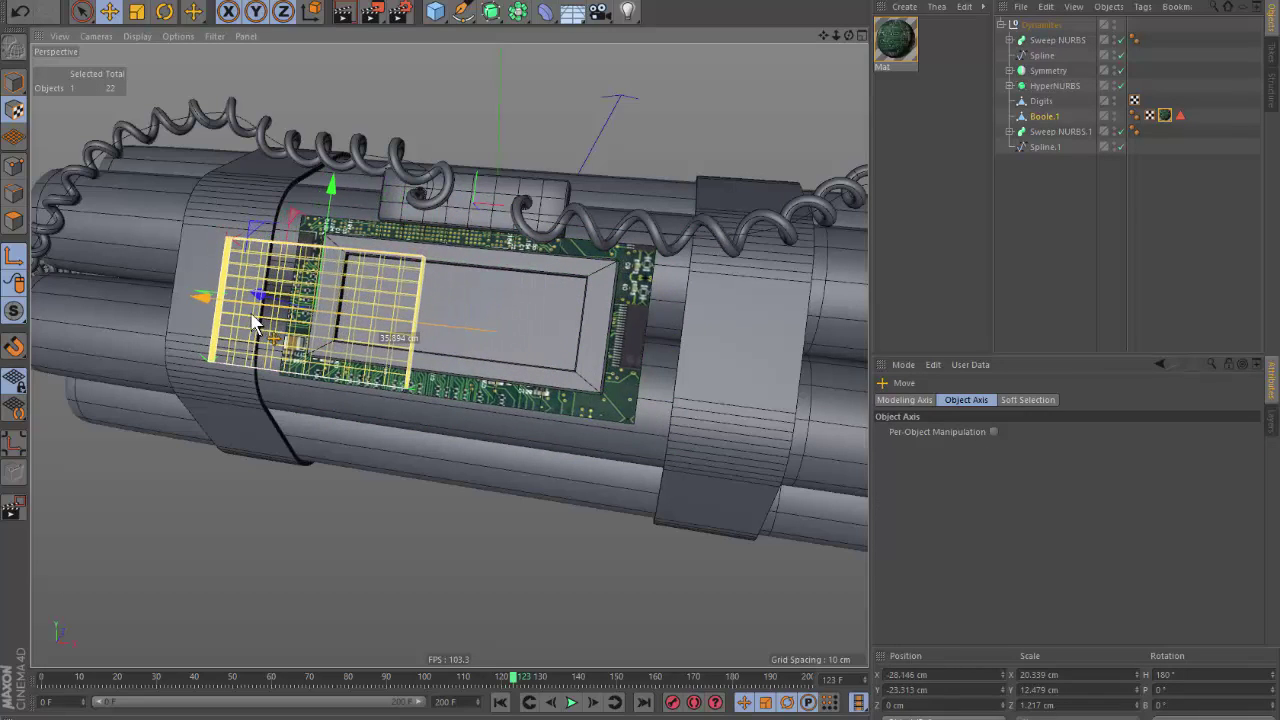
click(727, 316)
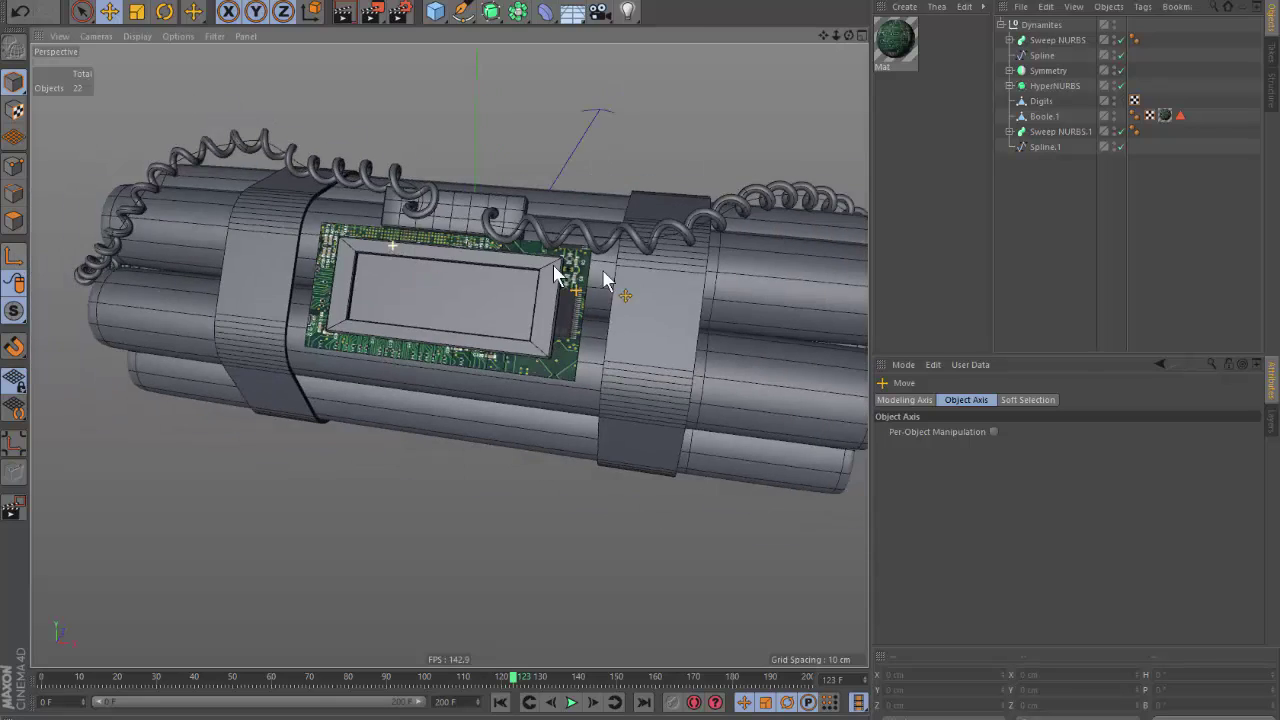
Orbit out to the whole dynamite and bring up the tex folder in File Explorer.
alt+drag(606, 277, 940, 207)
click(185, 716)
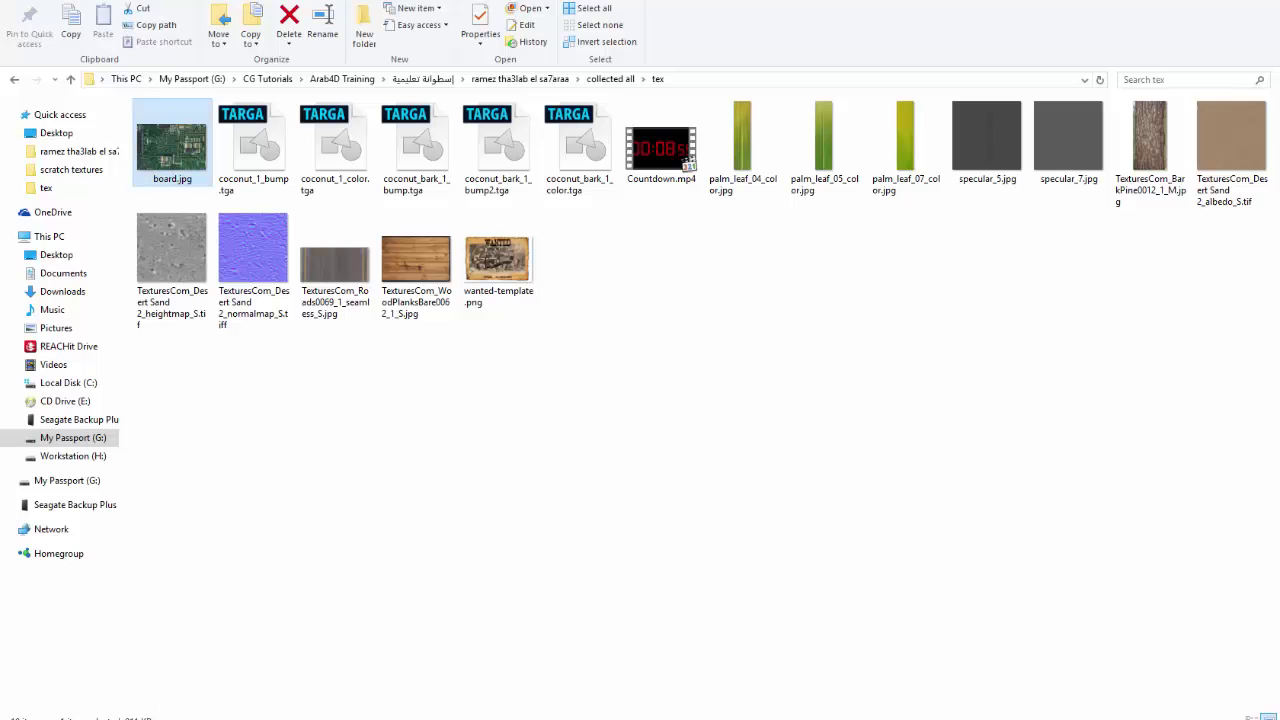
click(641, 262)
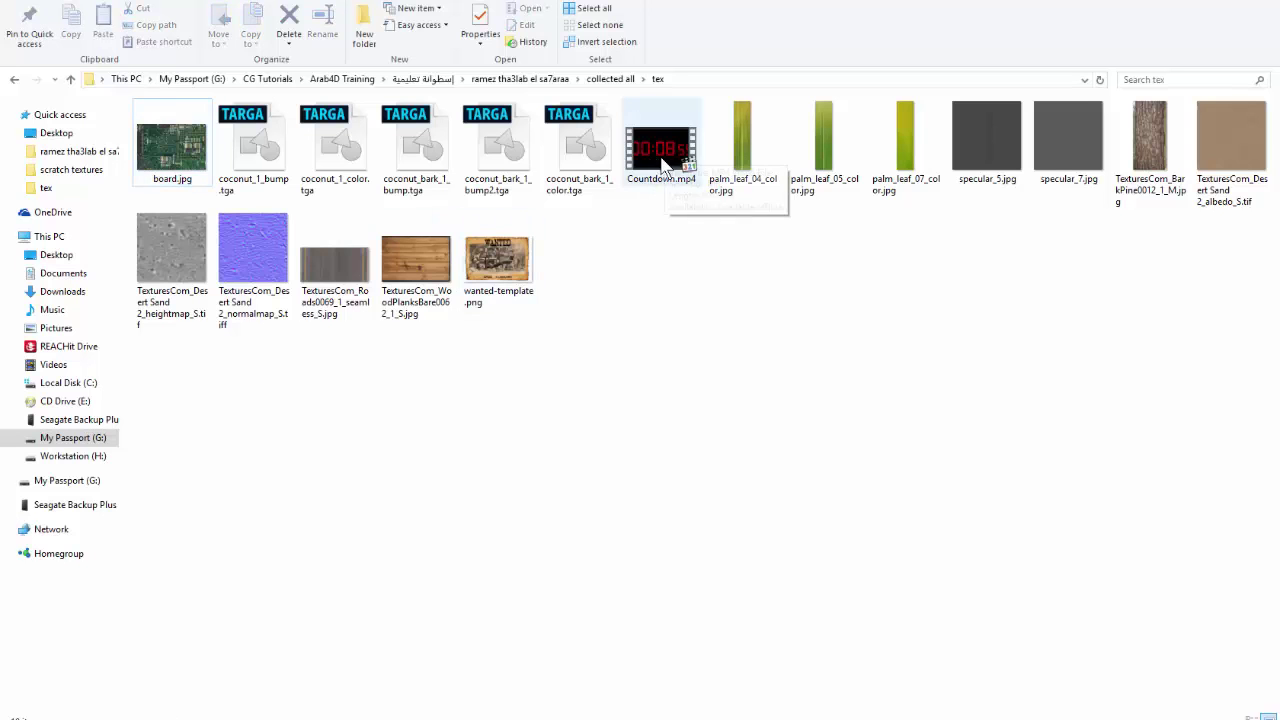
mouse_move(661, 148)
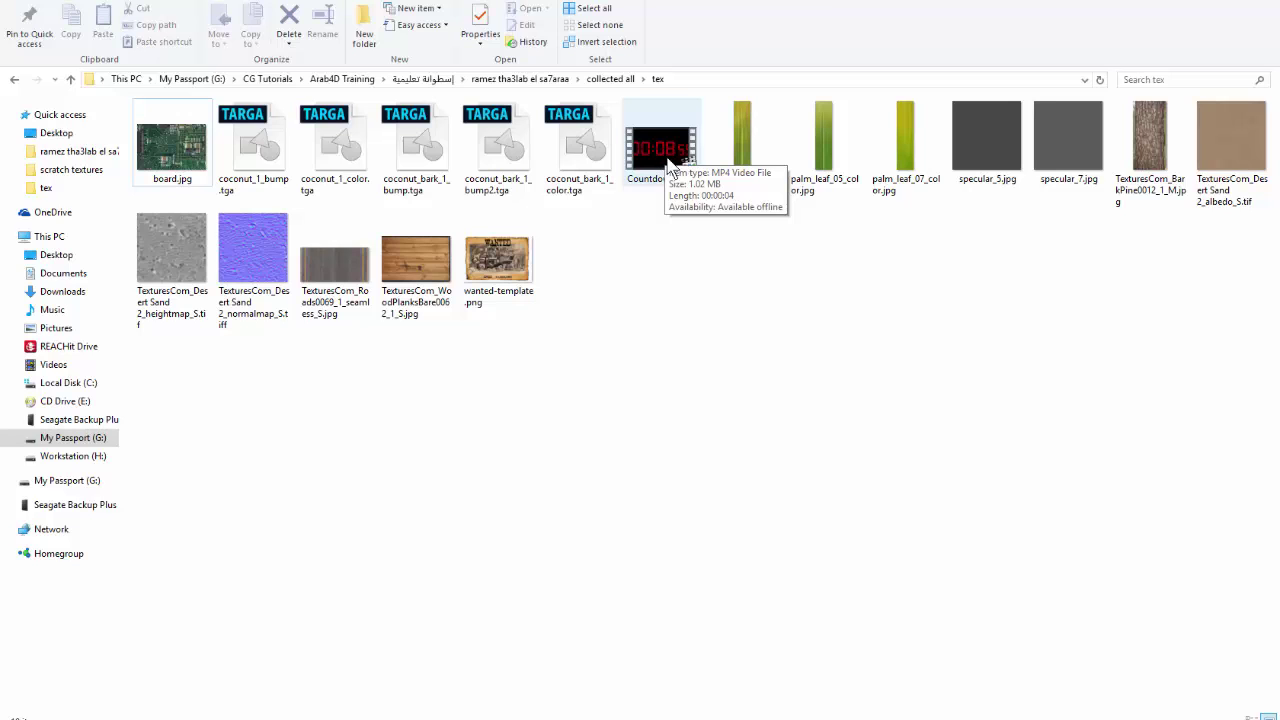
Create a second material with Countdown.mp4 in its Color channel and open its editor.
click(296, 706)
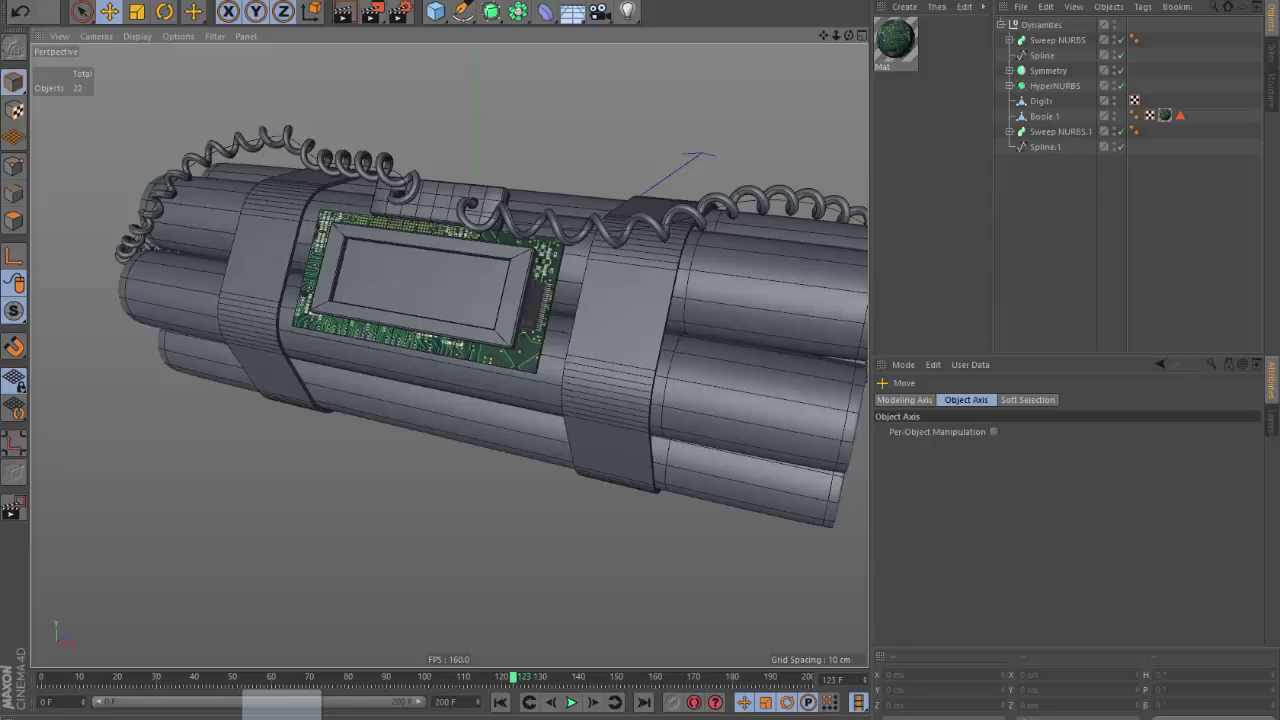
key(ctrl+n)
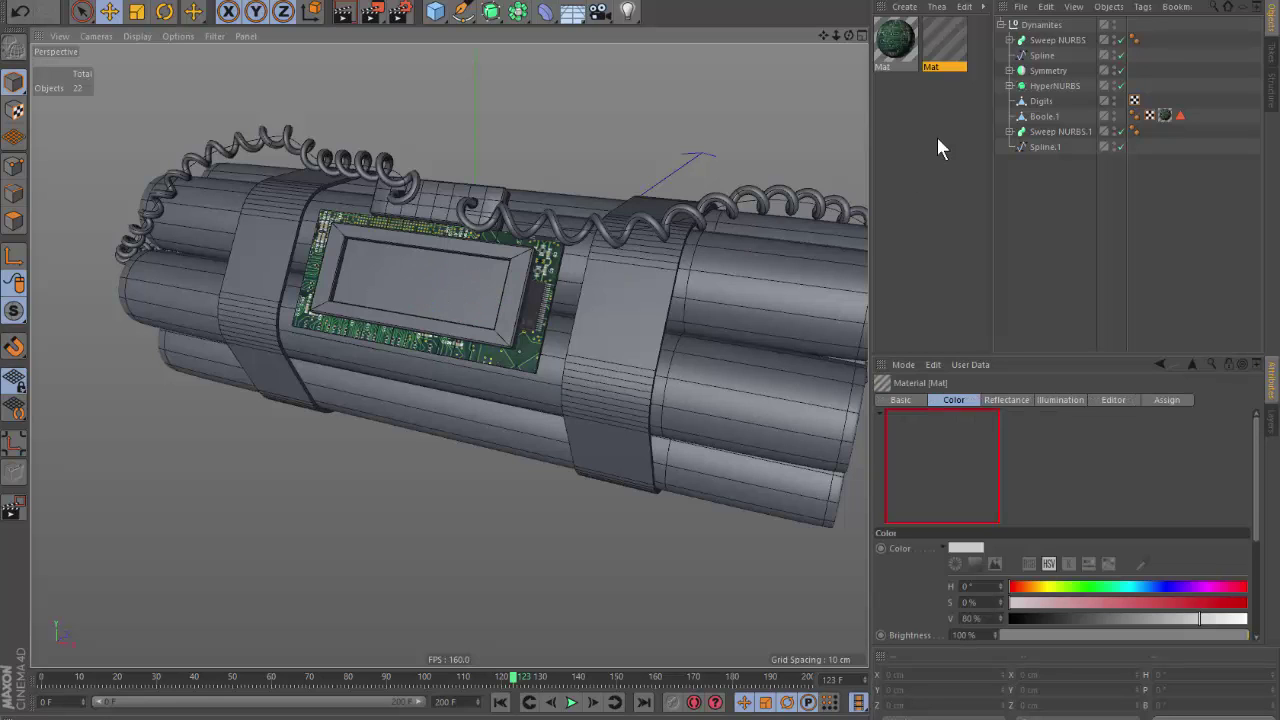
drag(447, 255, 945, 50)
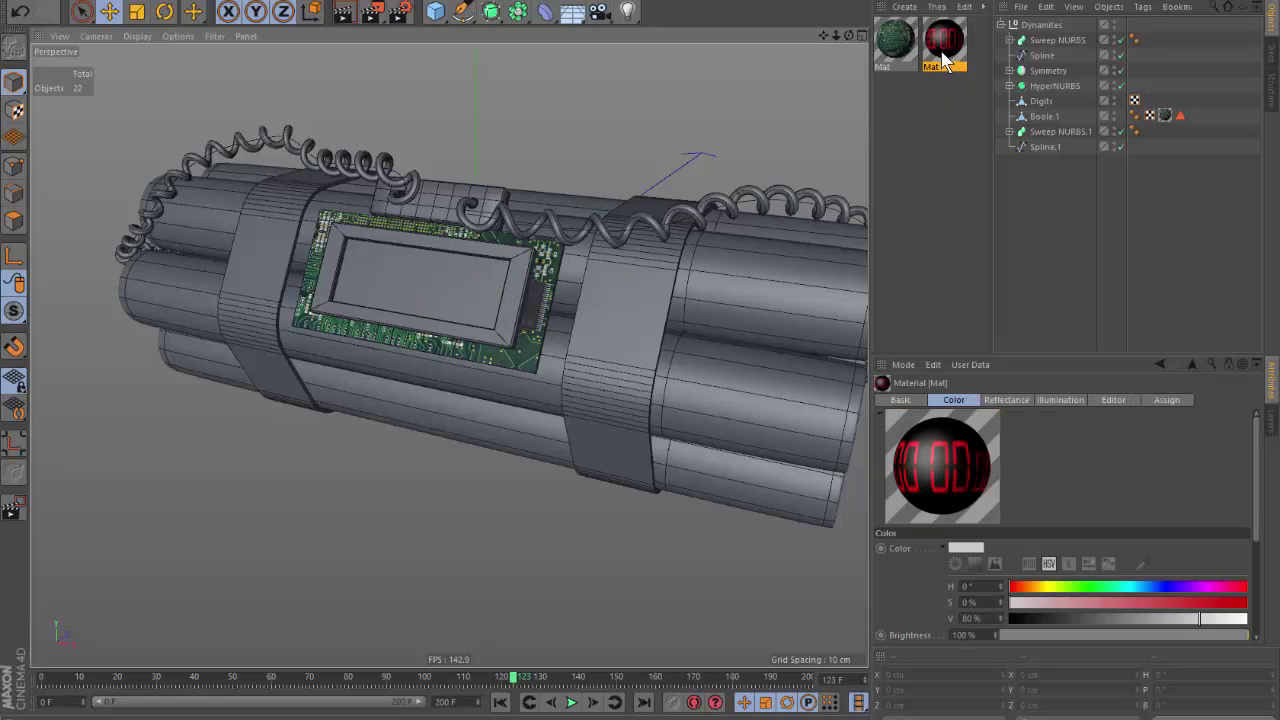
double_click(955, 52)
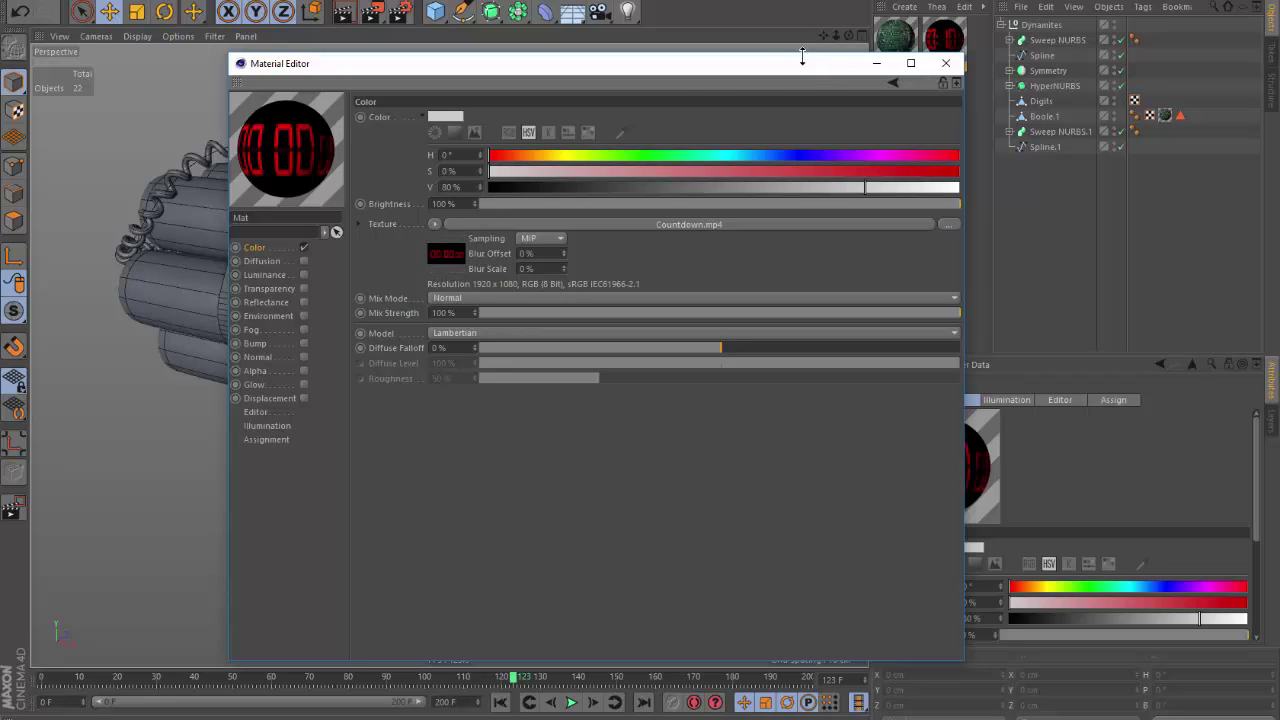
drag(858, 72, 836, 77)
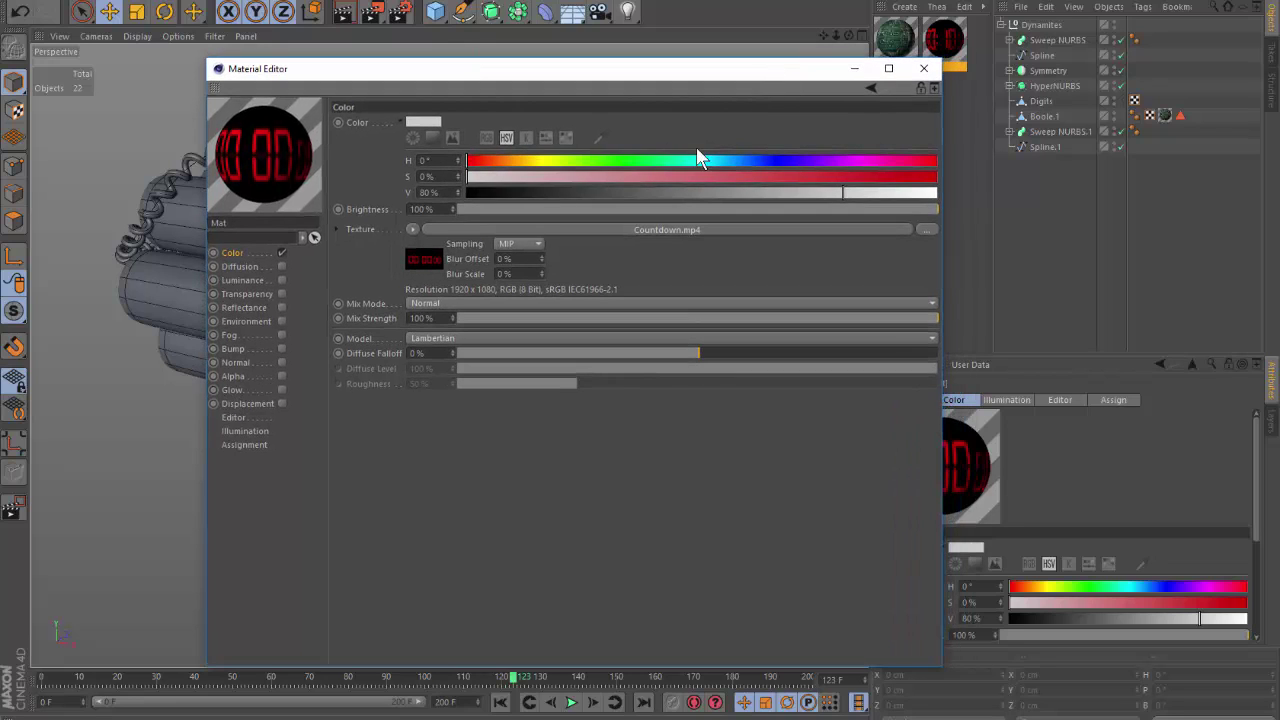
Apply the countdown material to the Digits display face with Flat projection.
click(923, 68)
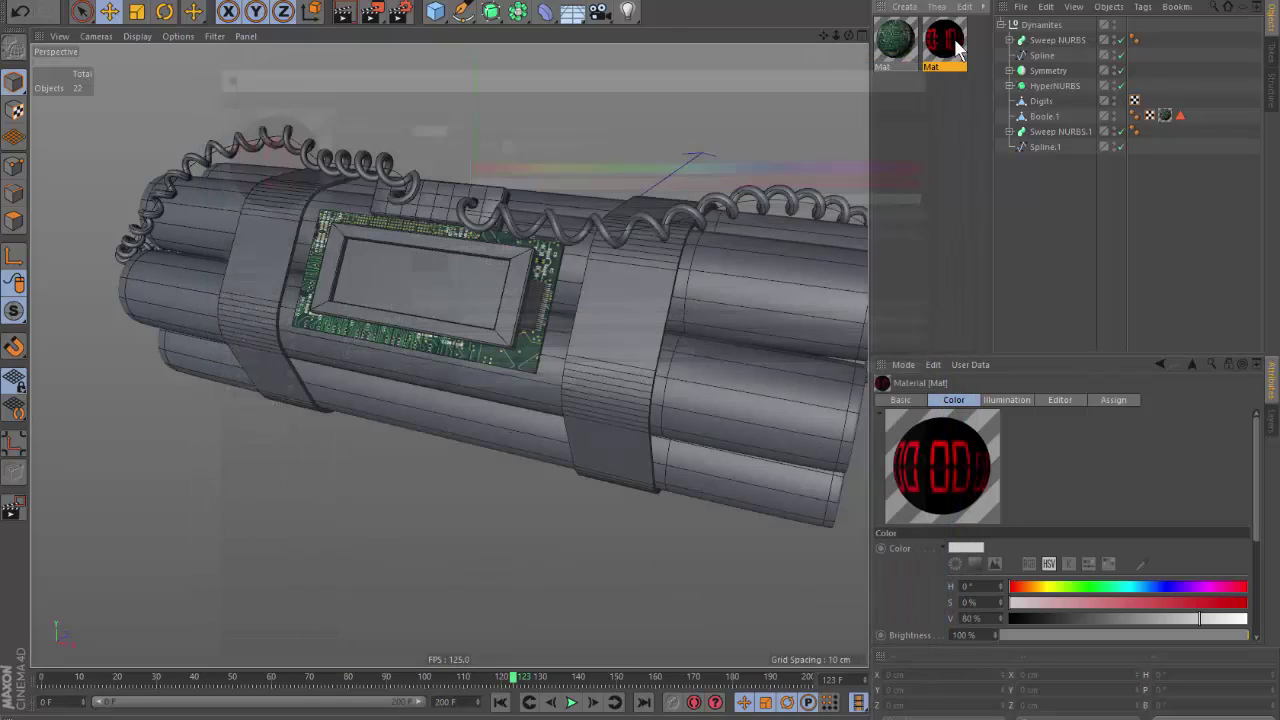
click(1041, 101)
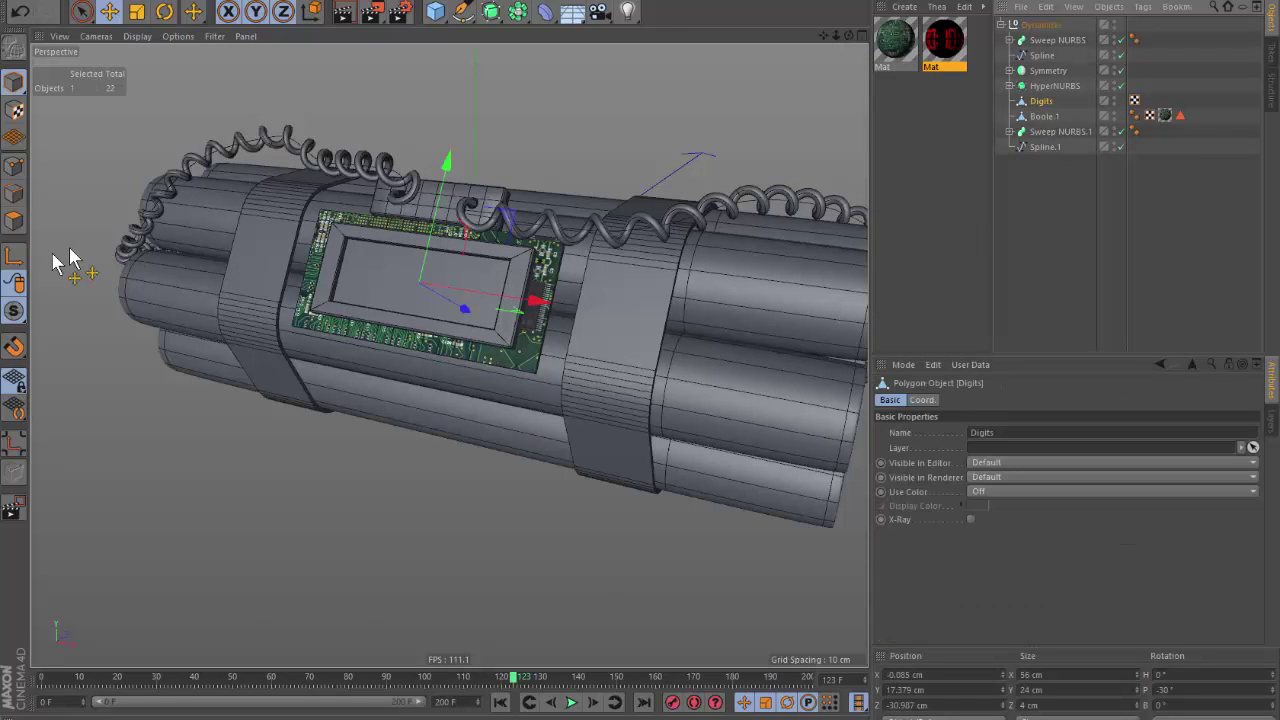
click(109, 11)
click(451, 306)
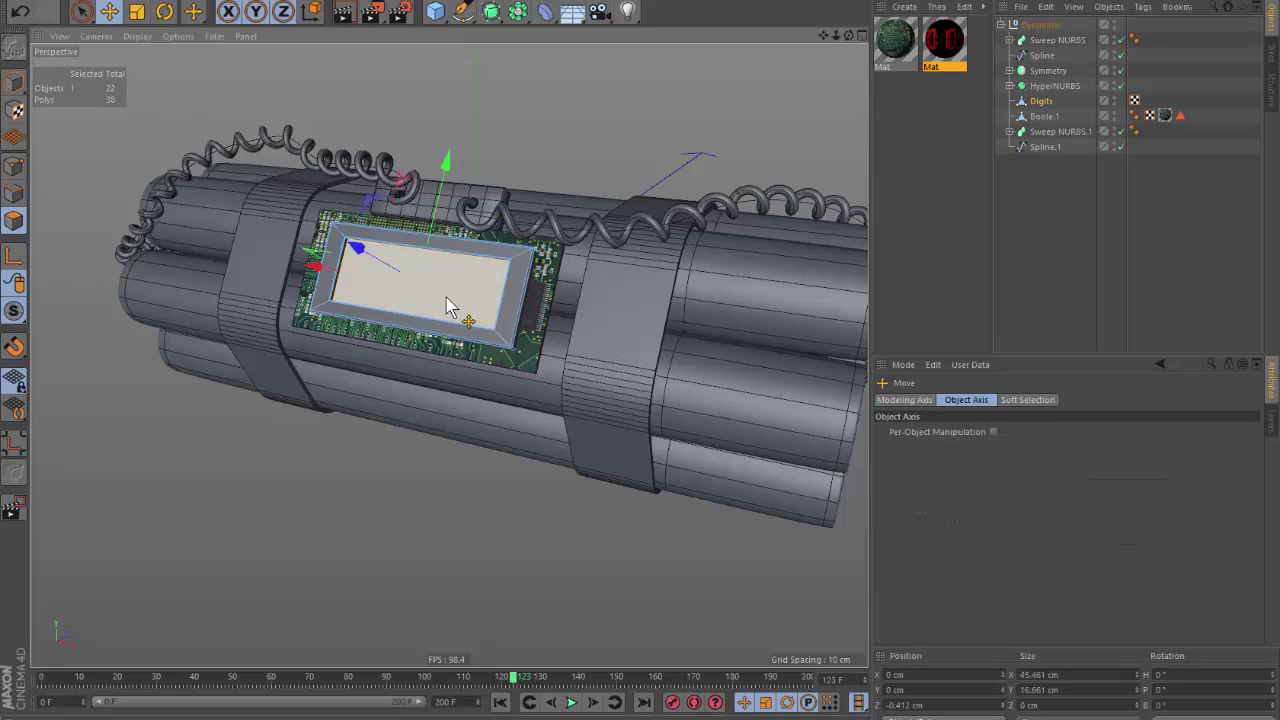
alt+drag(451, 306, 923, 114)
drag(455, 263, 454, 259)
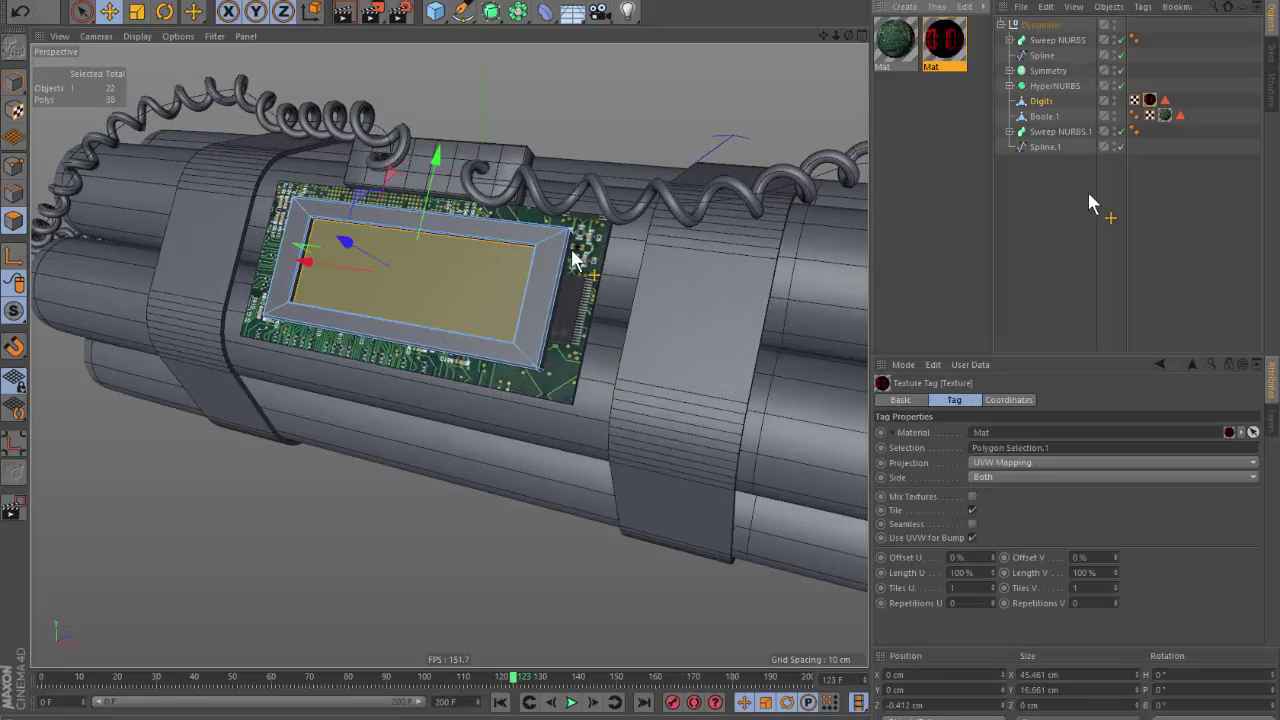
click(995, 463)
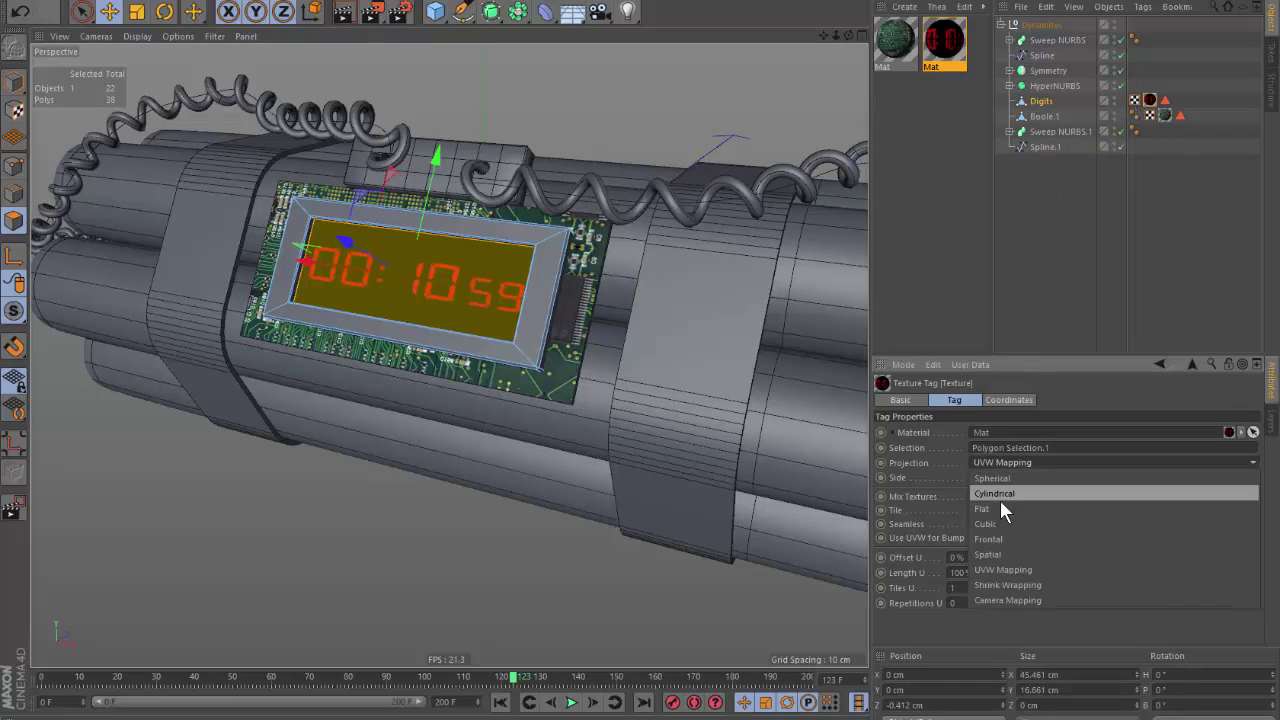
click(1000, 510)
Scale the digit texture so the red countdown fills the display.
click(14, 112)
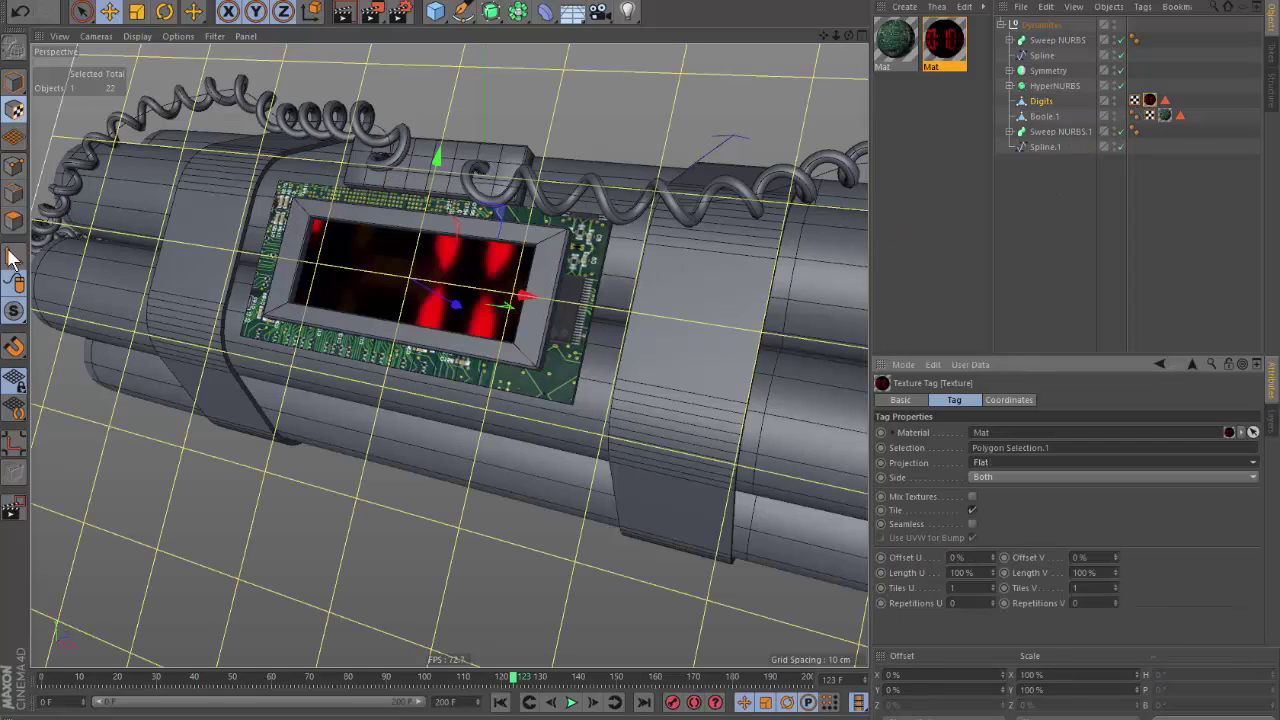
key(t)
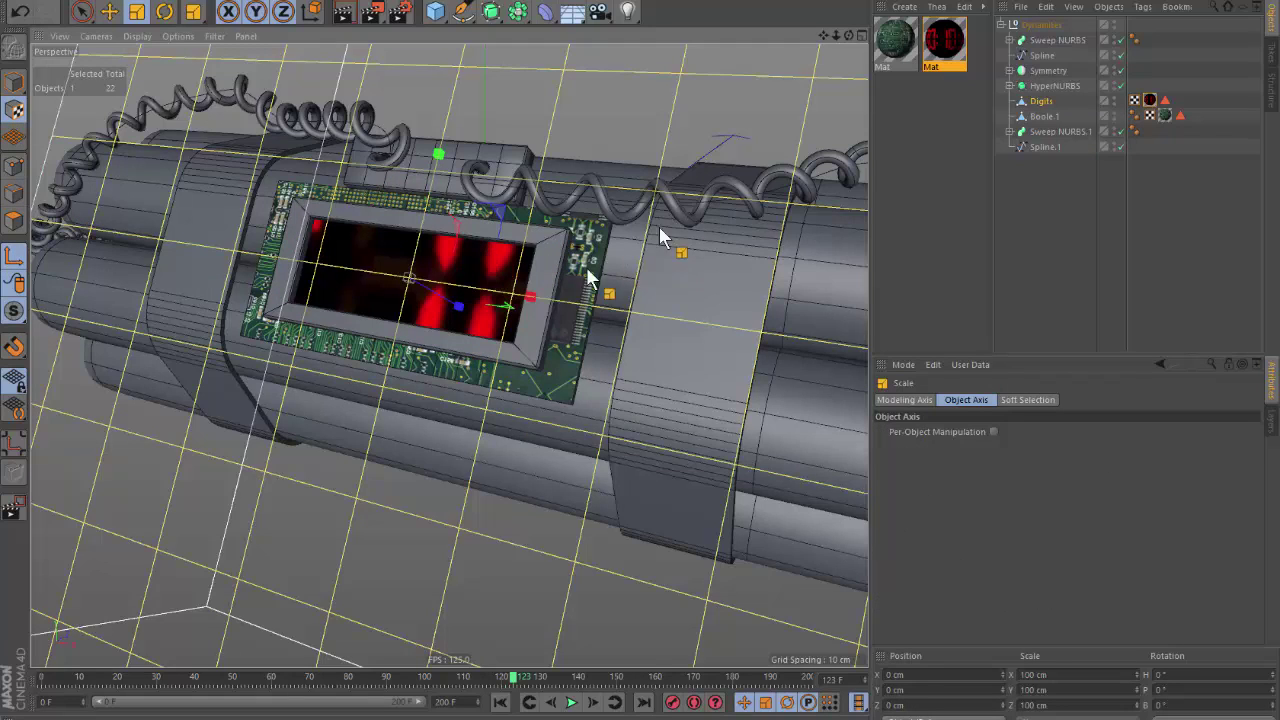
mouse_move(663, 234)
mouse_down()
mouse_move(286, 441)
mouse_move(508, 394)
mouse_up()
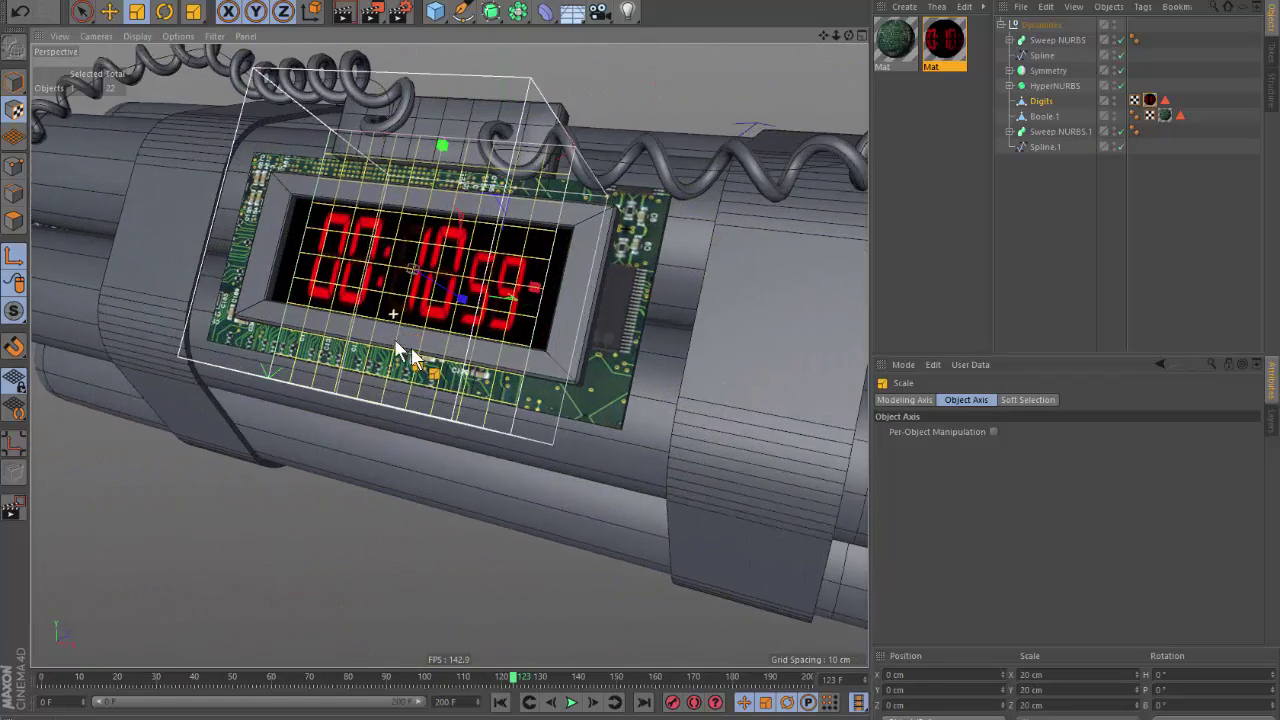
mouse_move(651, 343)
mouse_down()
mouse_move(617, 340)
mouse_move(634, 340)
mouse_up()
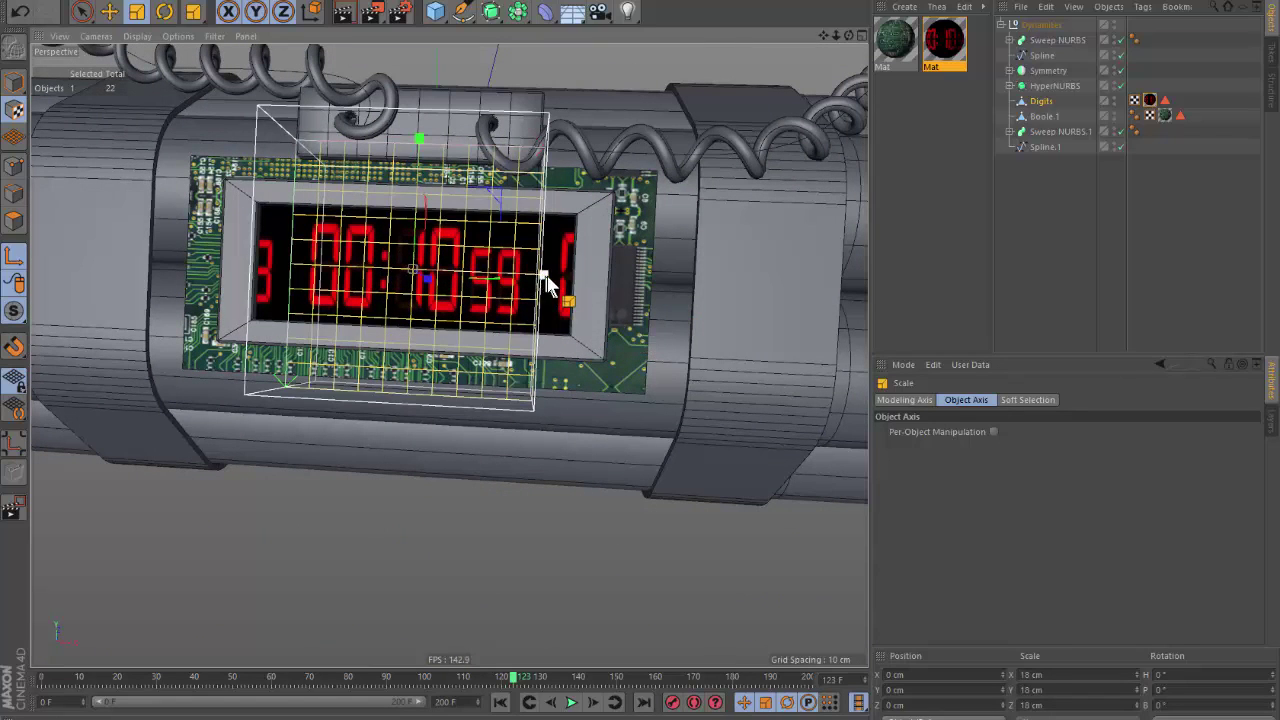
mouse_move(548, 285)
mouse_down()
mouse_move(591, 290)
mouse_move(109, 77)
mouse_up()
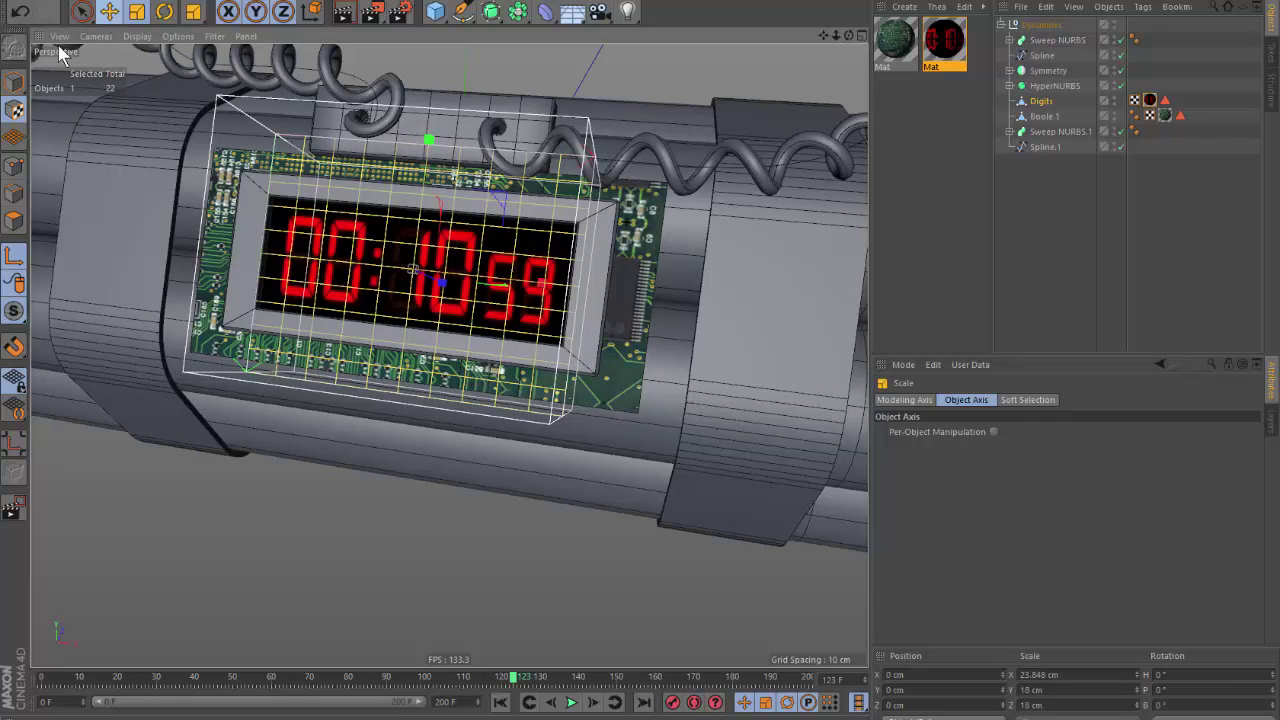
key(e)
click(14, 82)
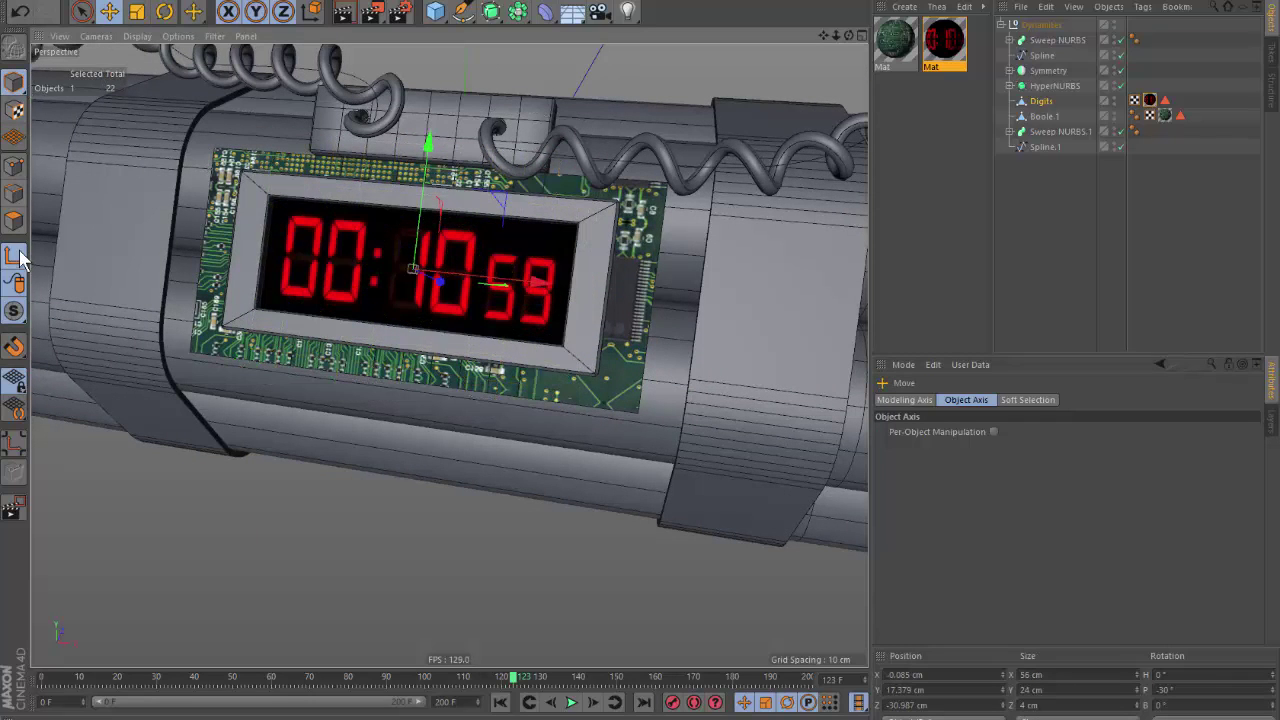
click(1062, 246)
Play the countdown animation from the first frame and render a viewport preview.
alt+drag(714, 343, 457, 334)
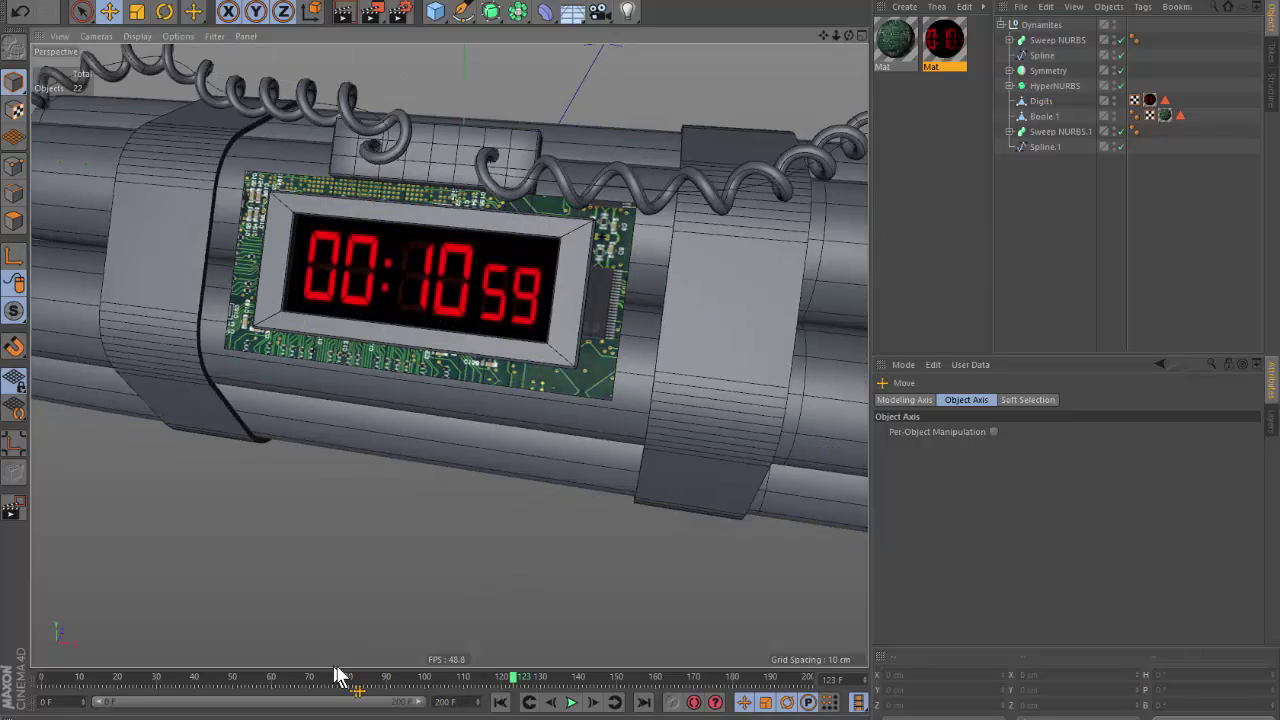
click(500, 703)
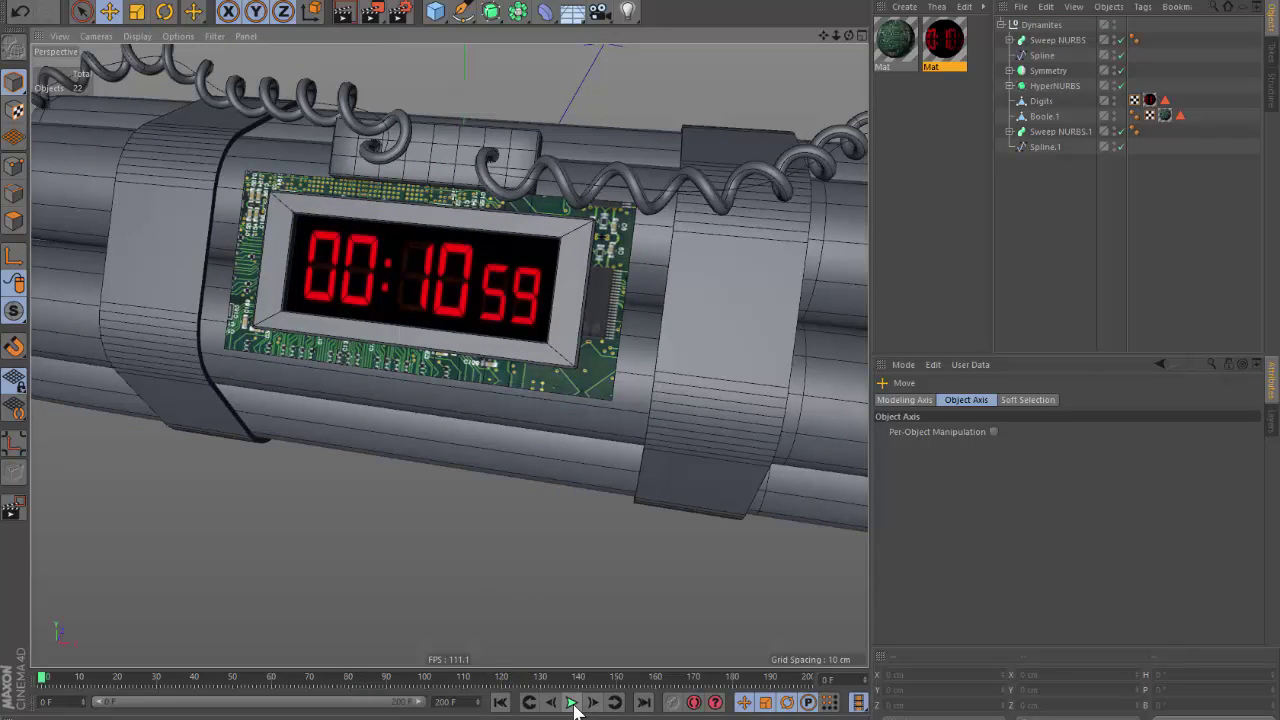
click(572, 703)
click(572, 703)
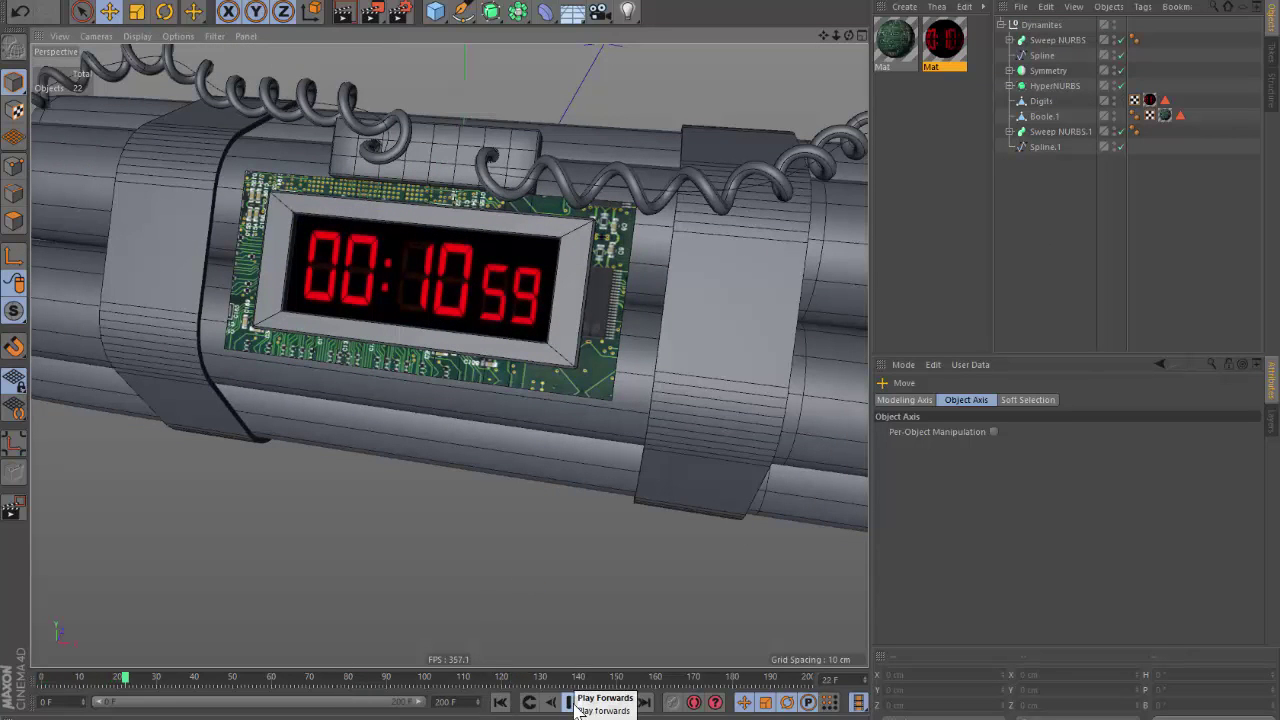
click(350, 22)
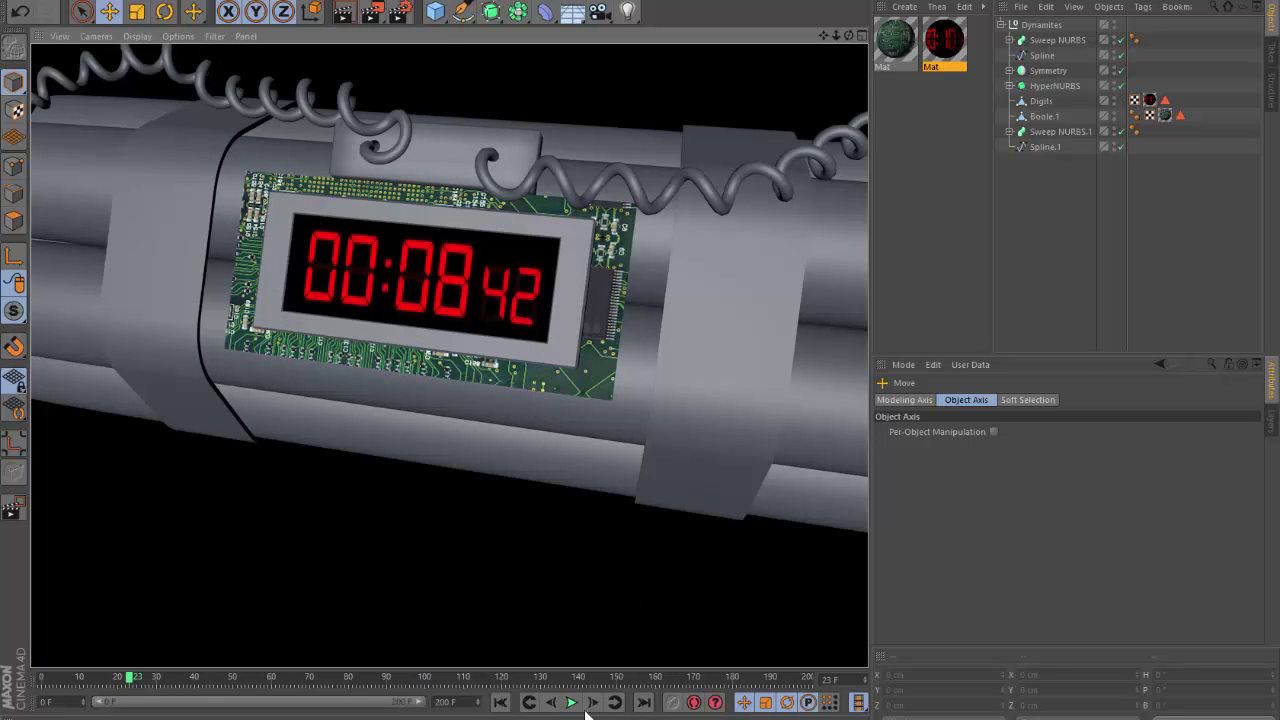
click(571, 704)
click(572, 704)
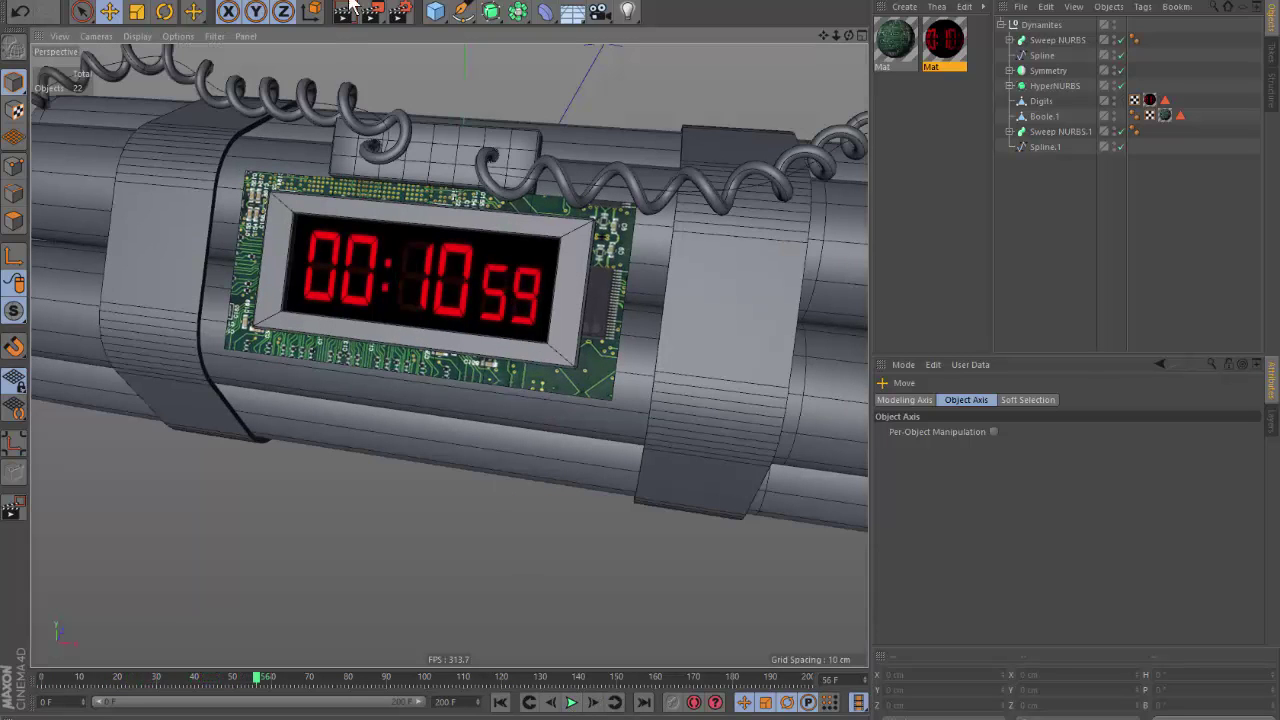
key(ctrl+r)
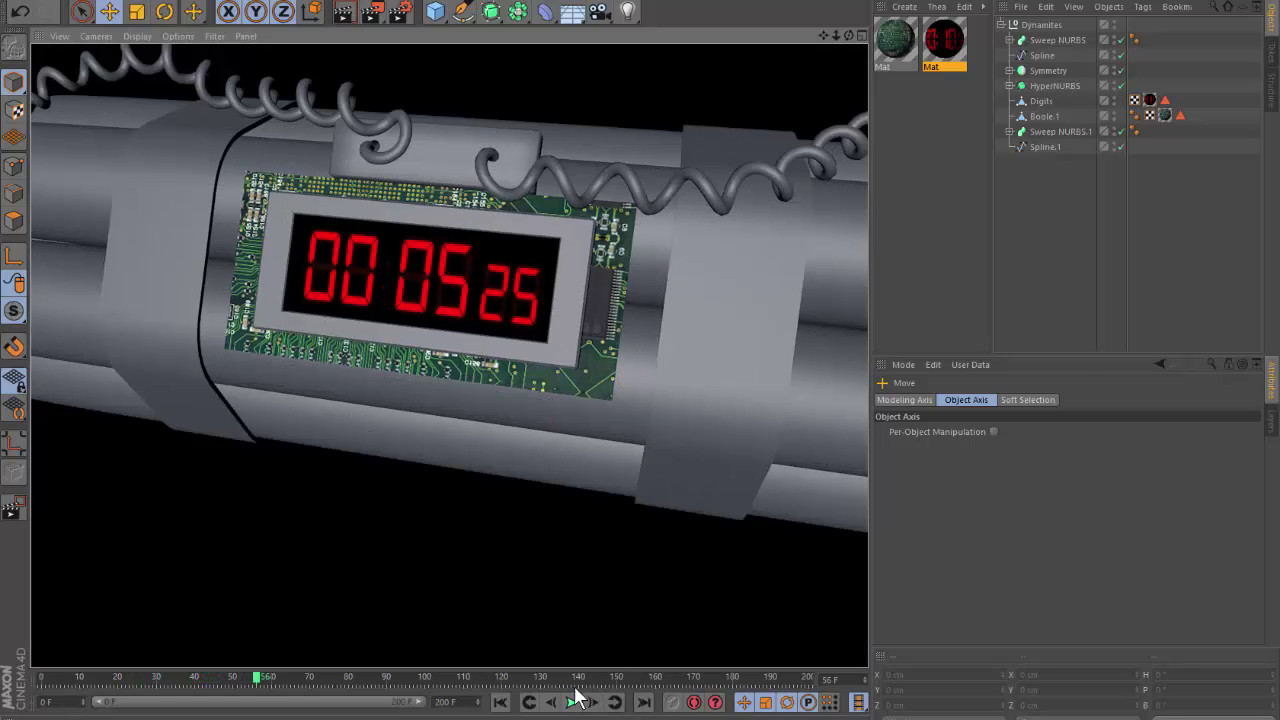
Move the timeline to frame 100, re-render showing 00:10 59, and orbit the bomb.
drag(365, 686, 428, 680)
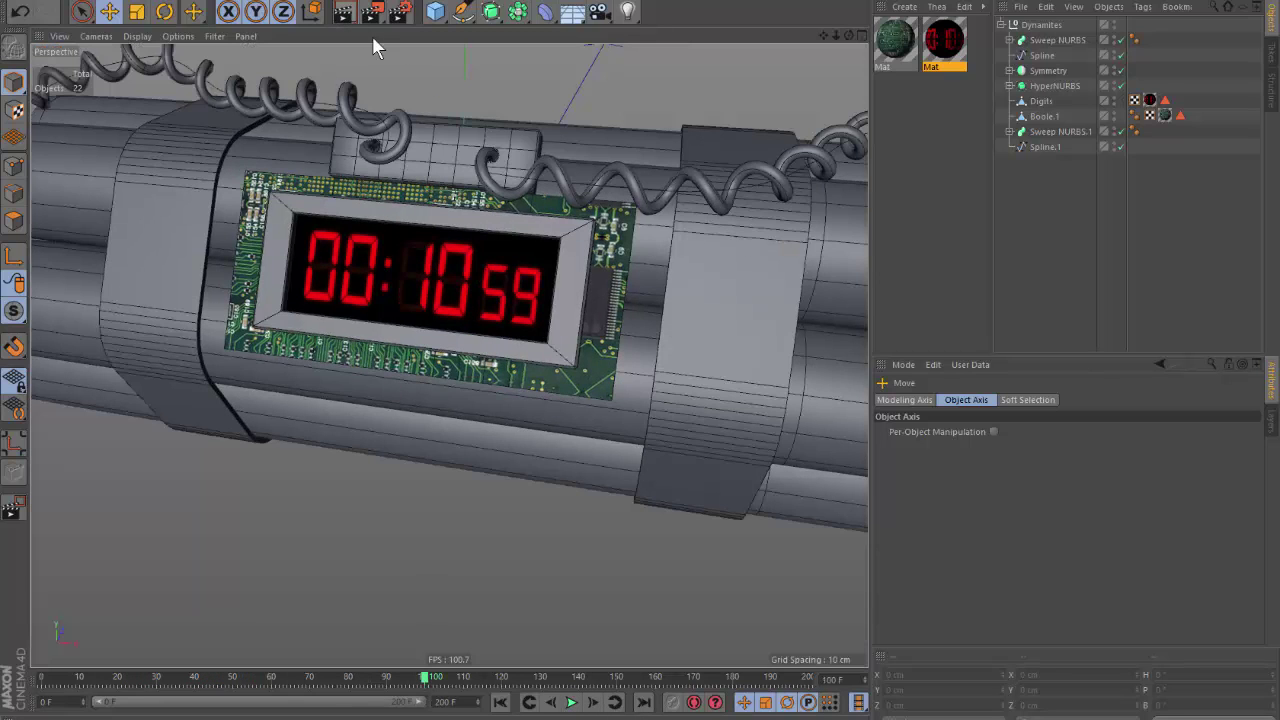
key(ctrl+r)
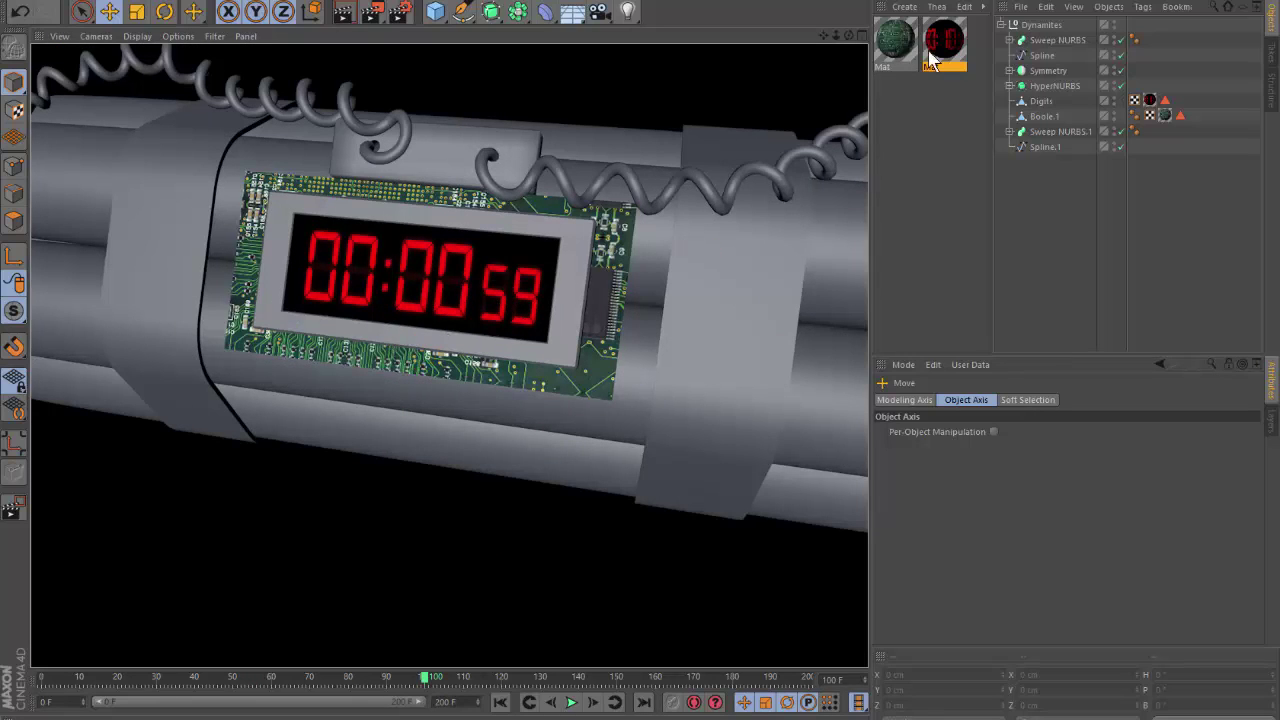
drag(930, 60, 637, 222)
alt+drag(595, 280, 545, 285)
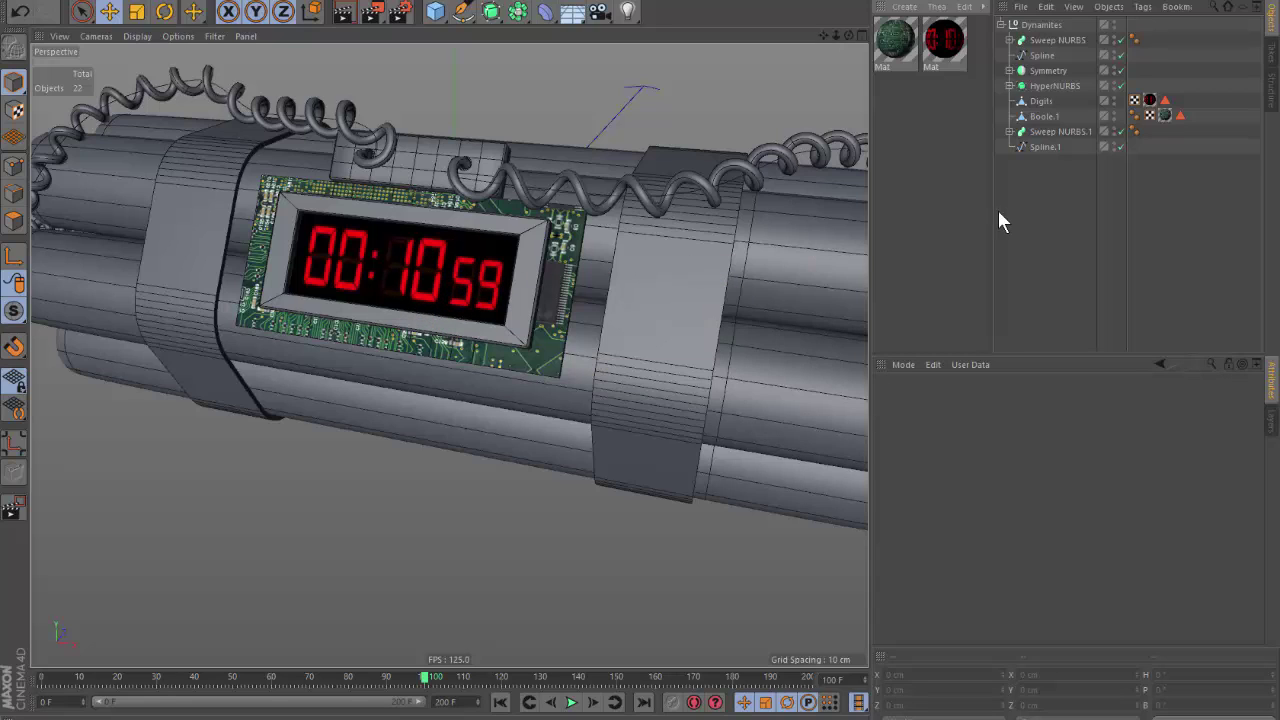
Collapse and select the Dynamites group and tilt it about 52 degrees.
click(109, 11)
scroll(262, 276, down, 3)
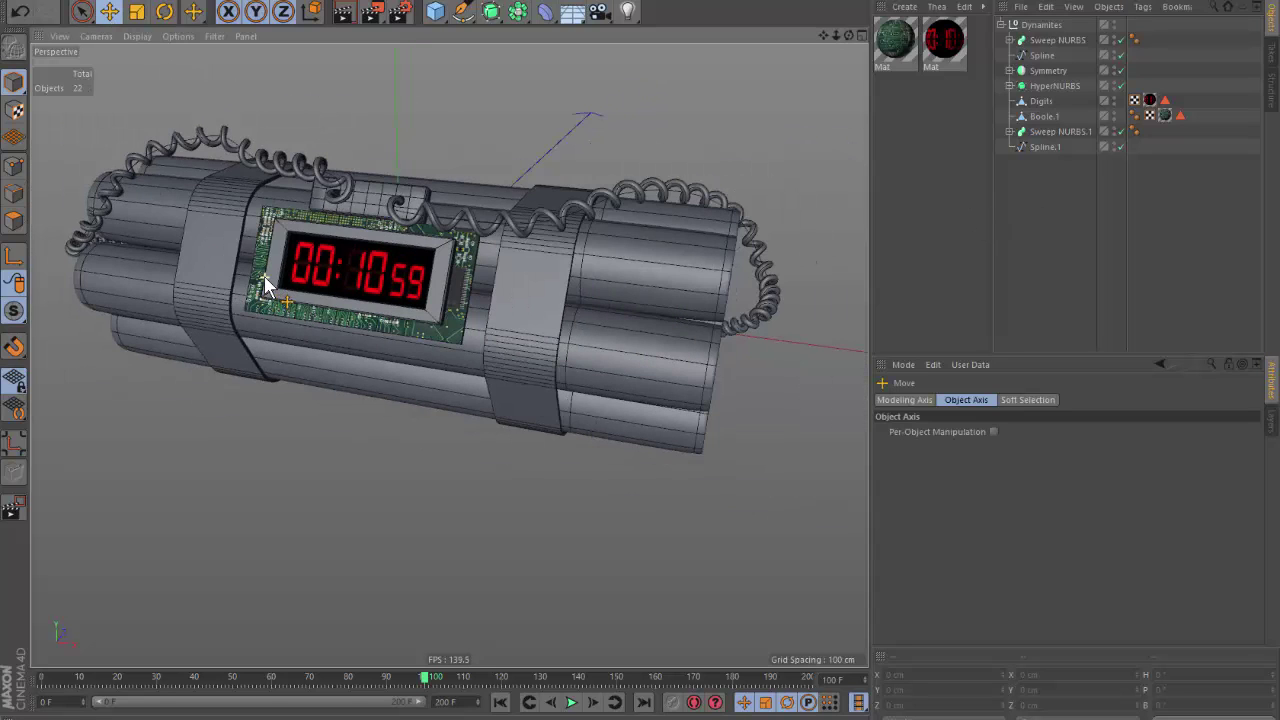
alt+drag(262, 276, 430, 347)
click(1001, 24)
click(1041, 24)
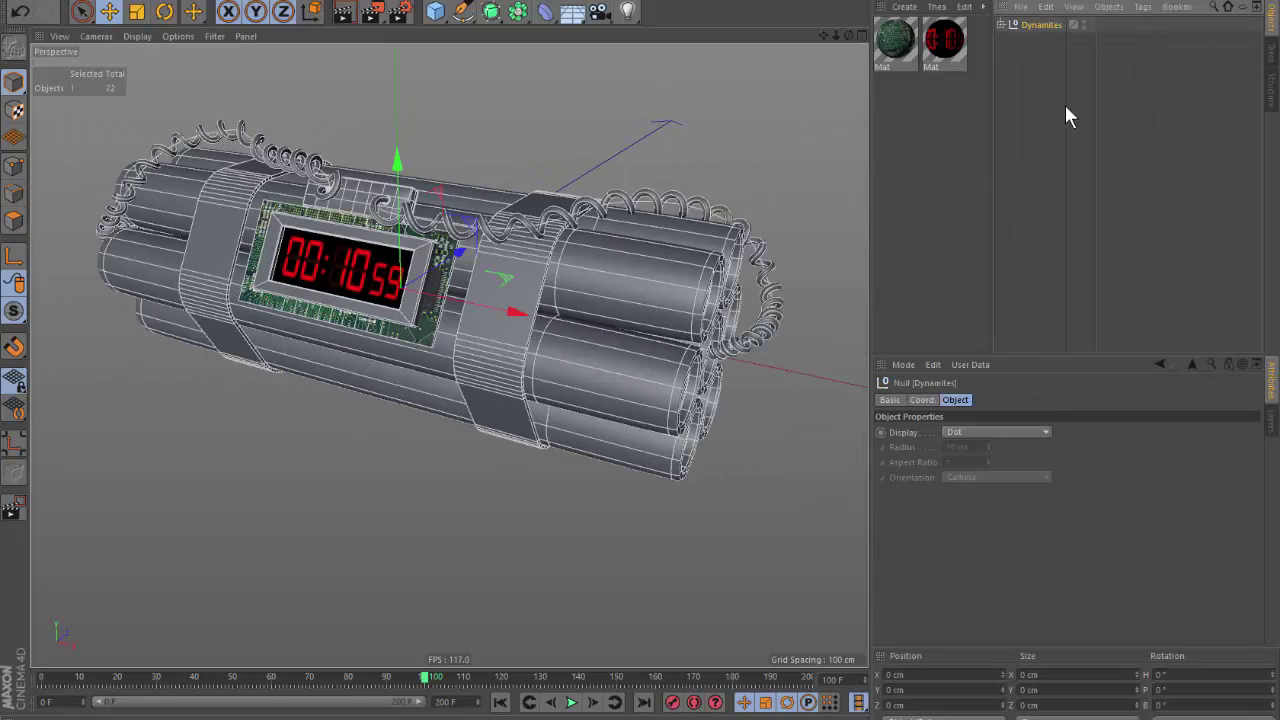
scroll(540, 283, down, 2)
key(r)
mouse_move(430, 345)
mouse_down()
mouse_move(545, 397)
mouse_move(200, 120)
mouse_up()
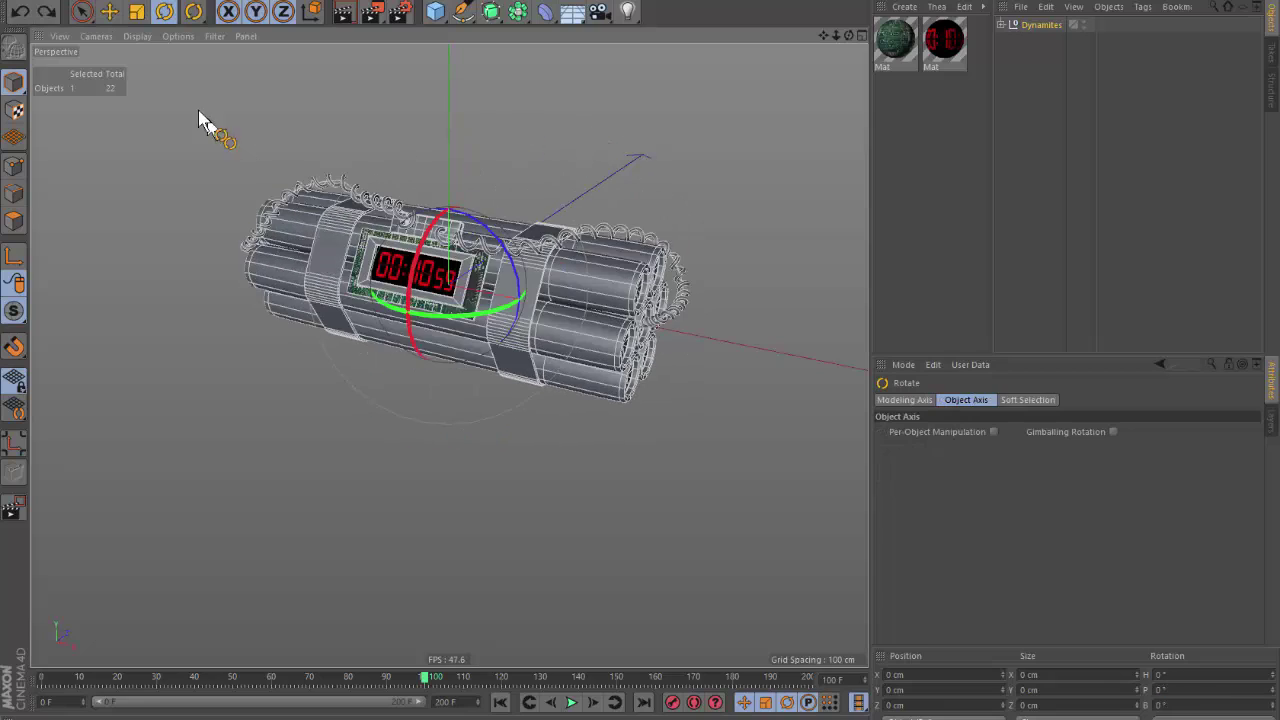
click(109, 11)
mouse_move(357, 251)
alt+mouse_down()
mouse_move(531, 371)
mouse_move(563, 497)
mouse_move(602, 488)
mouse_move(223, 393)
alt+mouse_up()
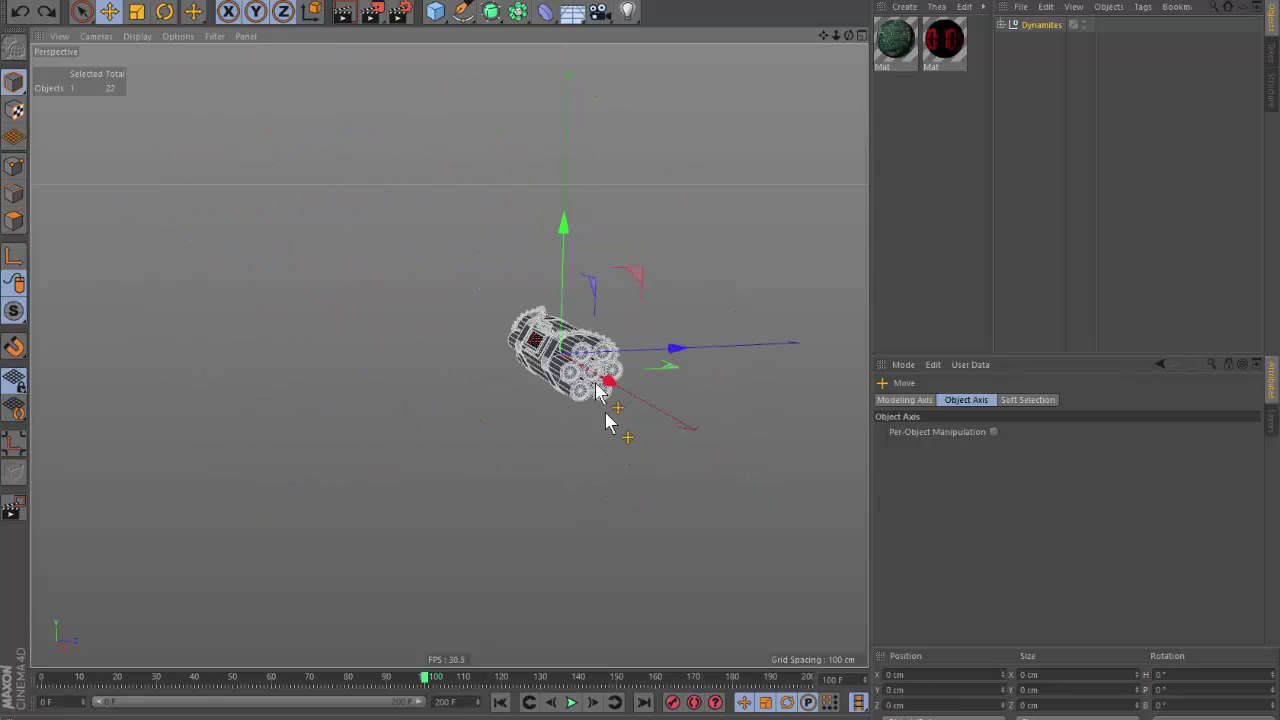
mouse_move(695, 462)
alt+mouse_down()
mouse_move(571, 423)
mouse_move(583, 449)
mouse_move(471, 363)
mouse_move(1117, 235)
alt+mouse_up()
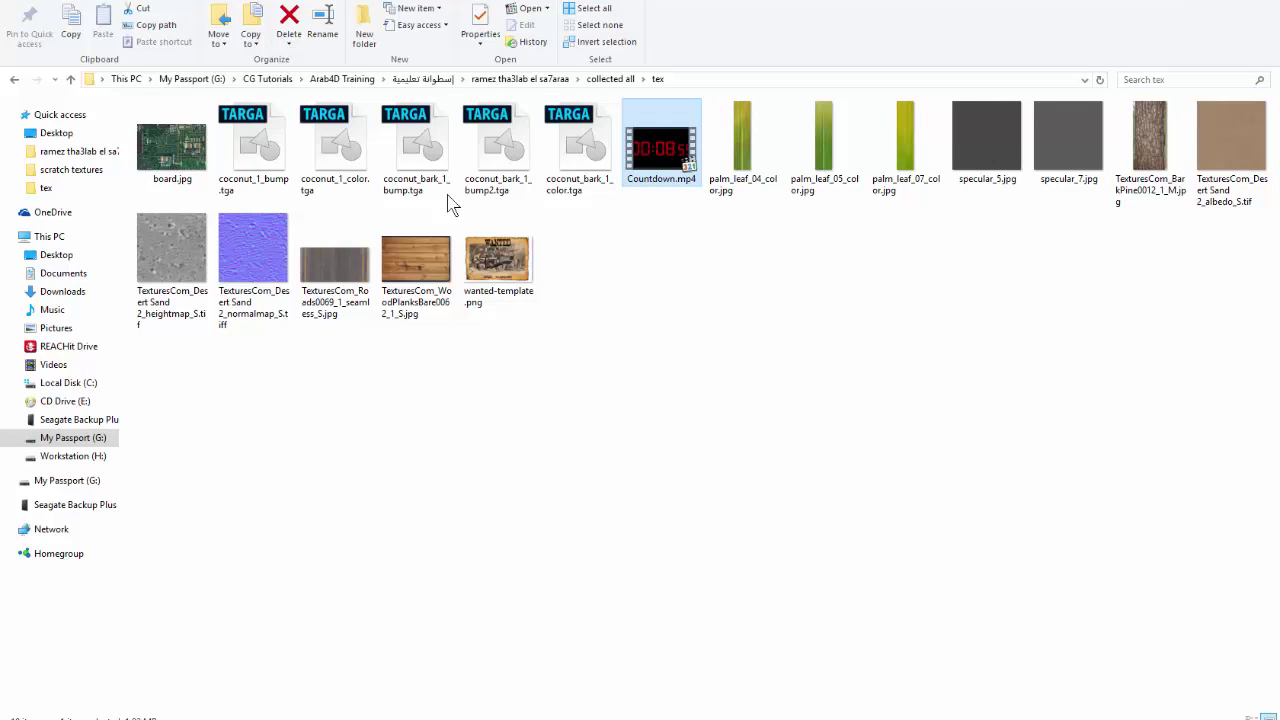
Open 10_Main.c4d from the 'collected all' folder in Cinema 4D.
click(605, 79)
click(1213, 224)
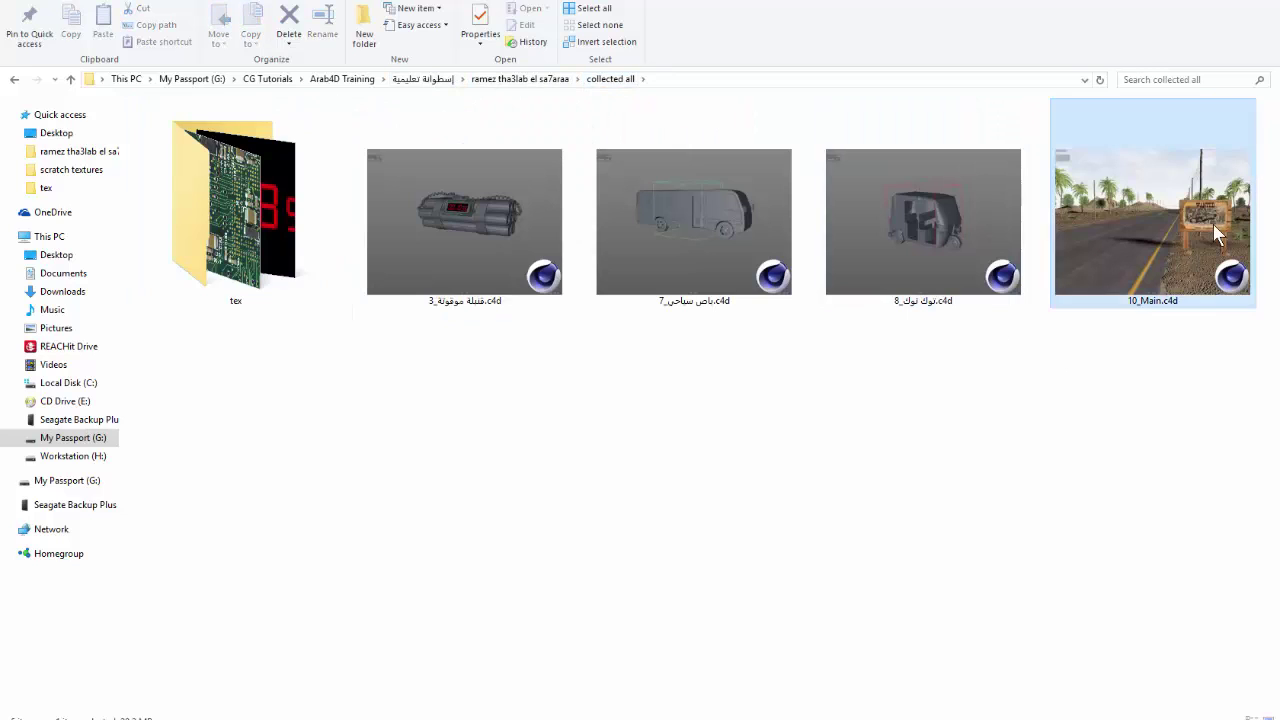
drag(1213, 224, 507, 298)
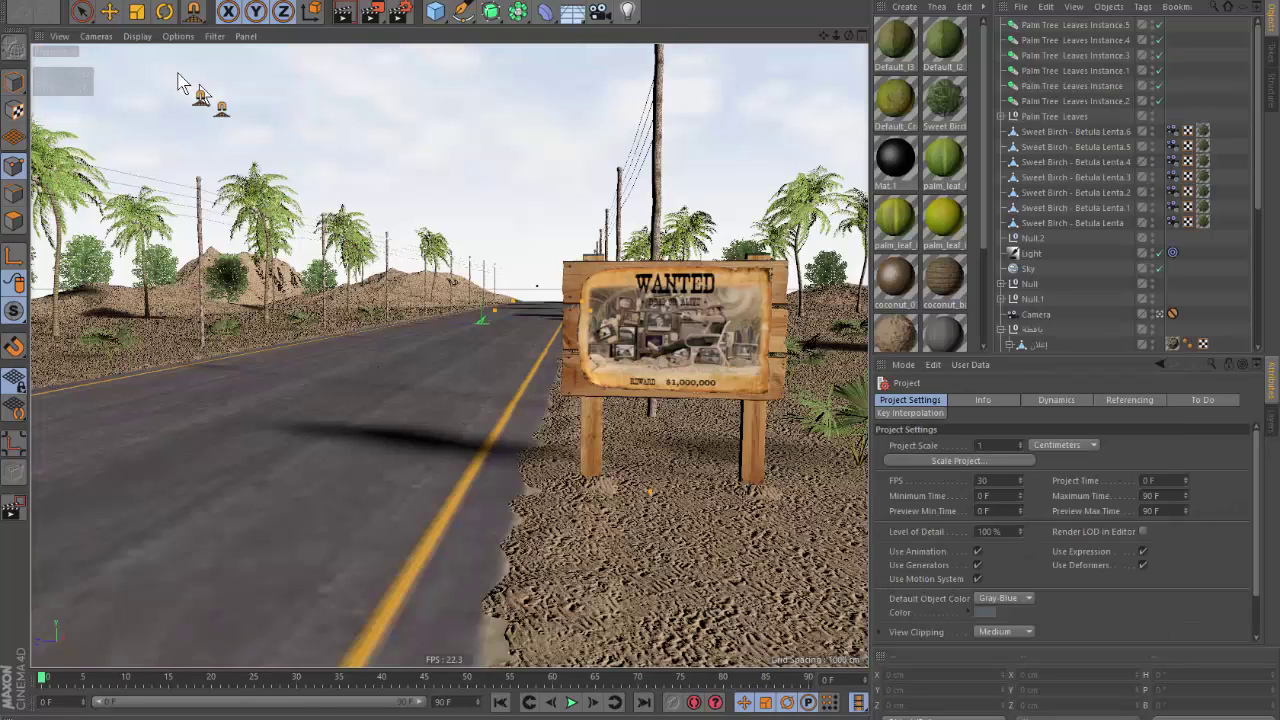
Select the WANTED sign's parent null group and cut it from the road scene.
click(109, 11)
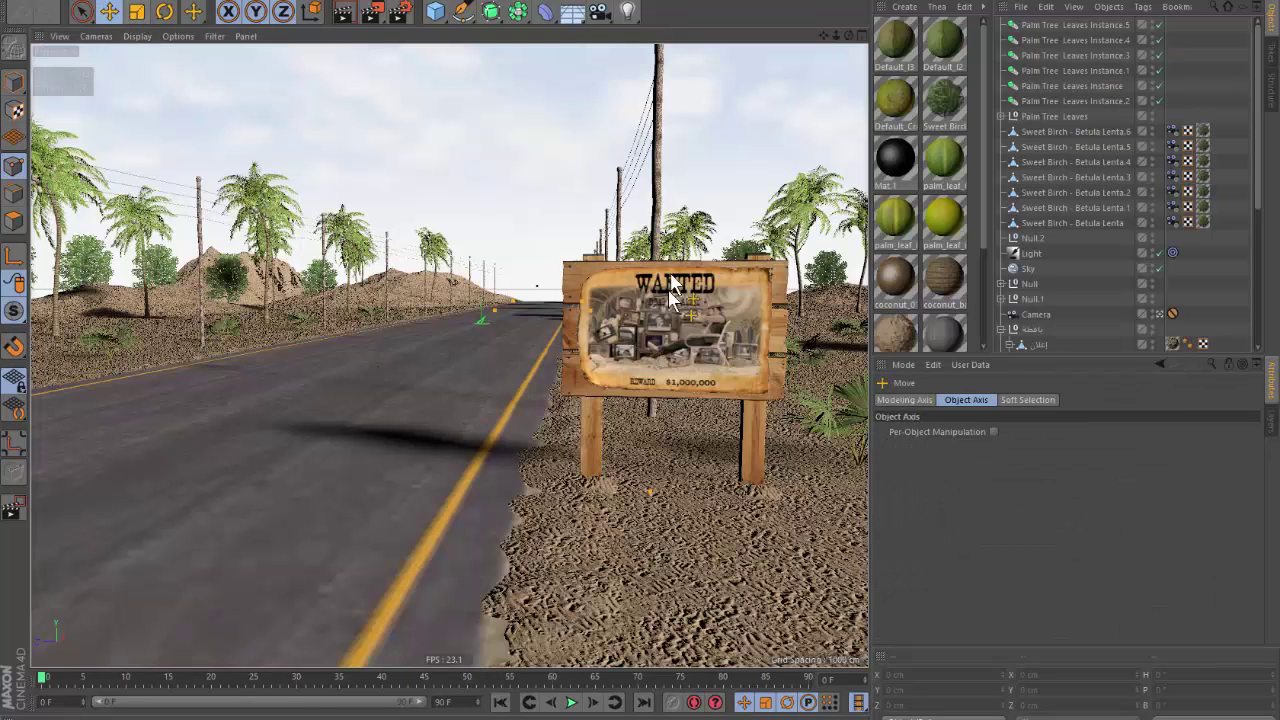
click(615, 330)
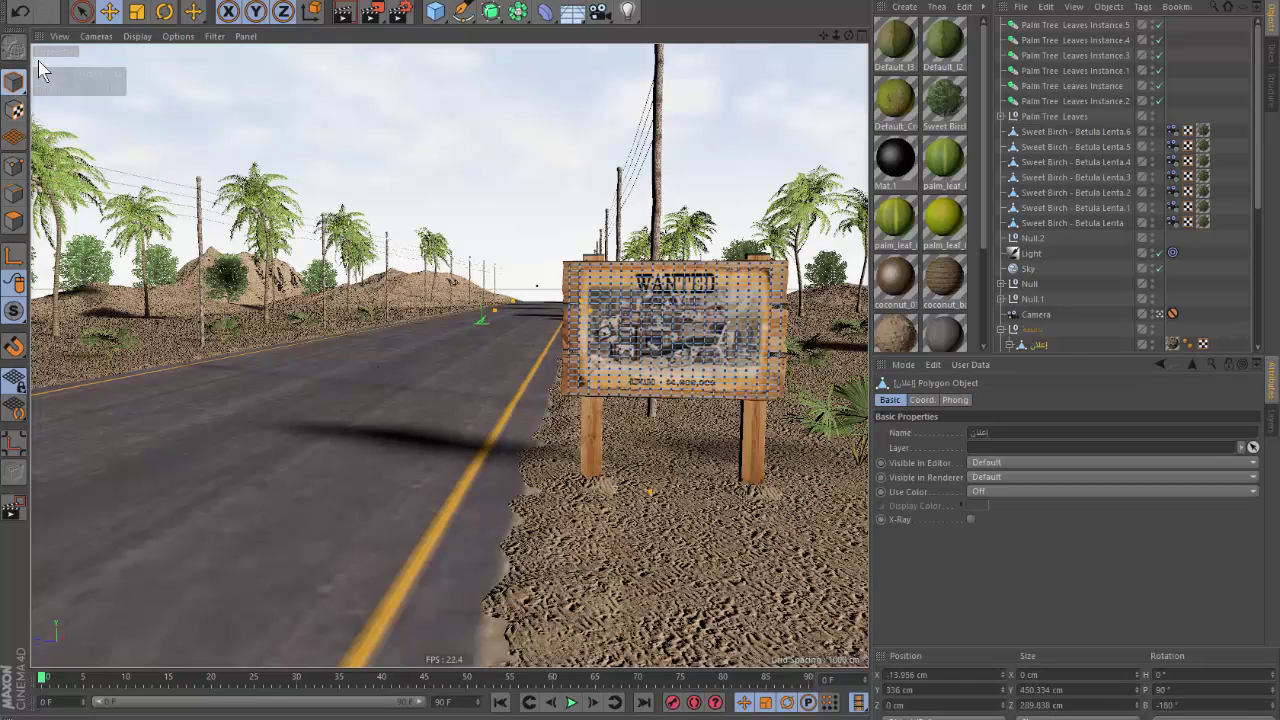
click(109, 11)
scroll(1096, 121, down, 4)
scroll(1096, 121, up, 2)
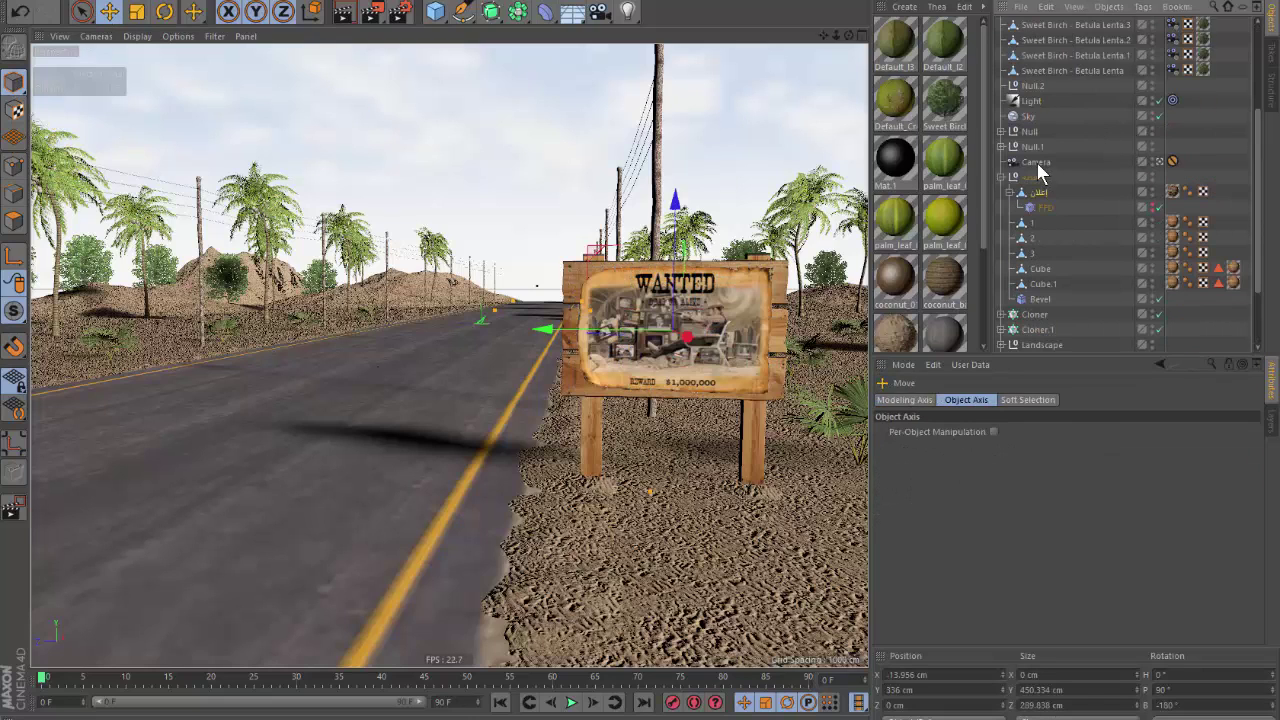
click(1010, 192)
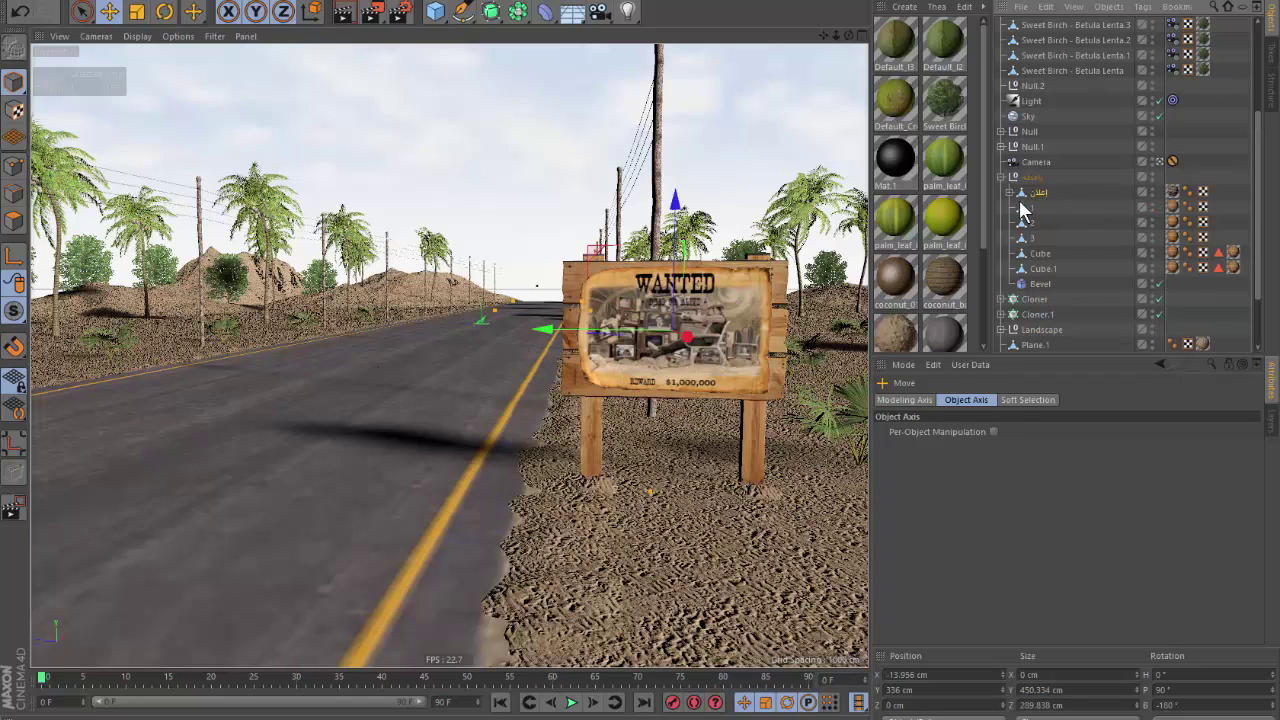
click(1032, 179)
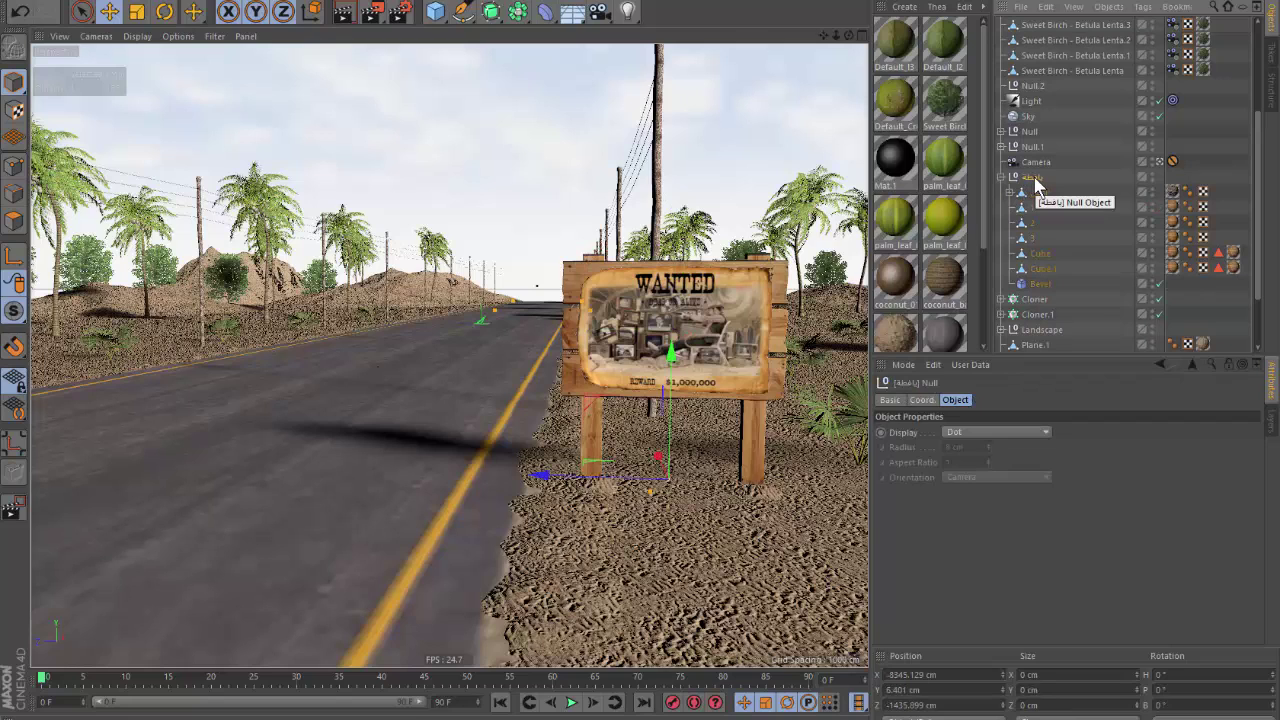
key(Delete)
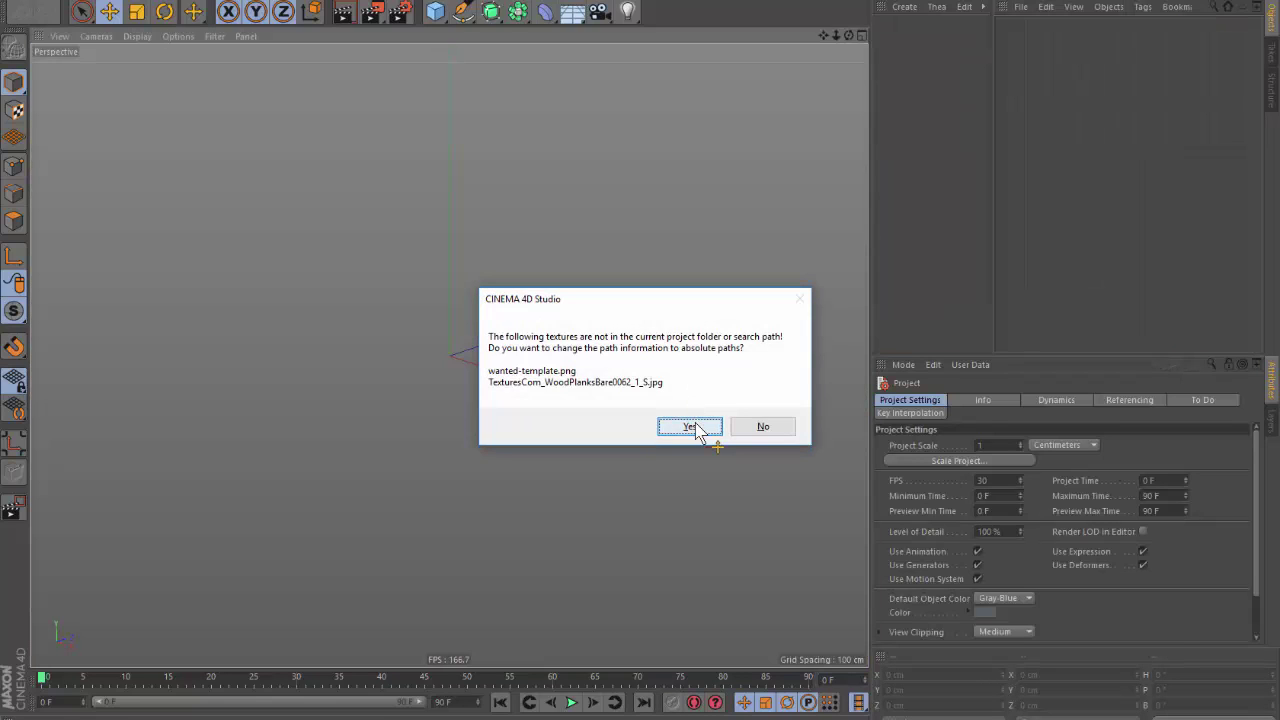
Make the sign's texture paths absolute and frame the WANTED sign in the viewport.
click(694, 427)
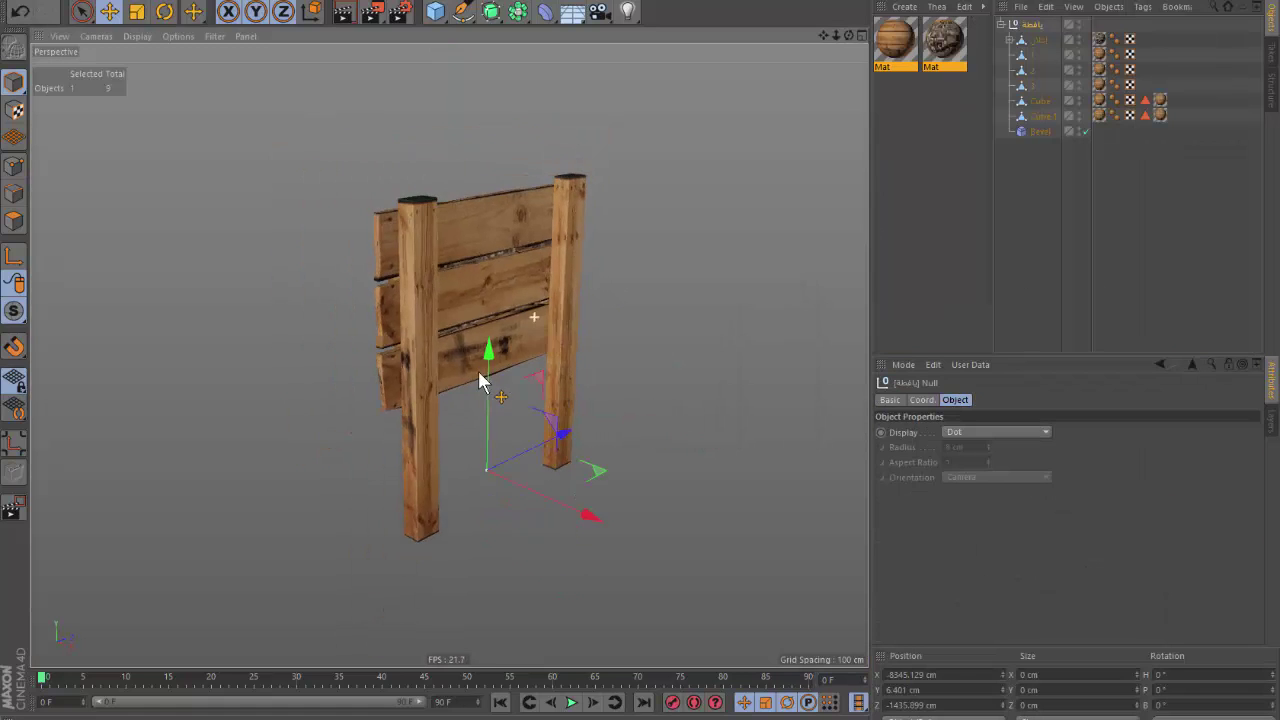
mouse_move(480, 380)
alt+mouse_down()
mouse_move(749, 374)
mouse_move(623, 389)
mouse_move(650, 370)
alt+mouse_up()
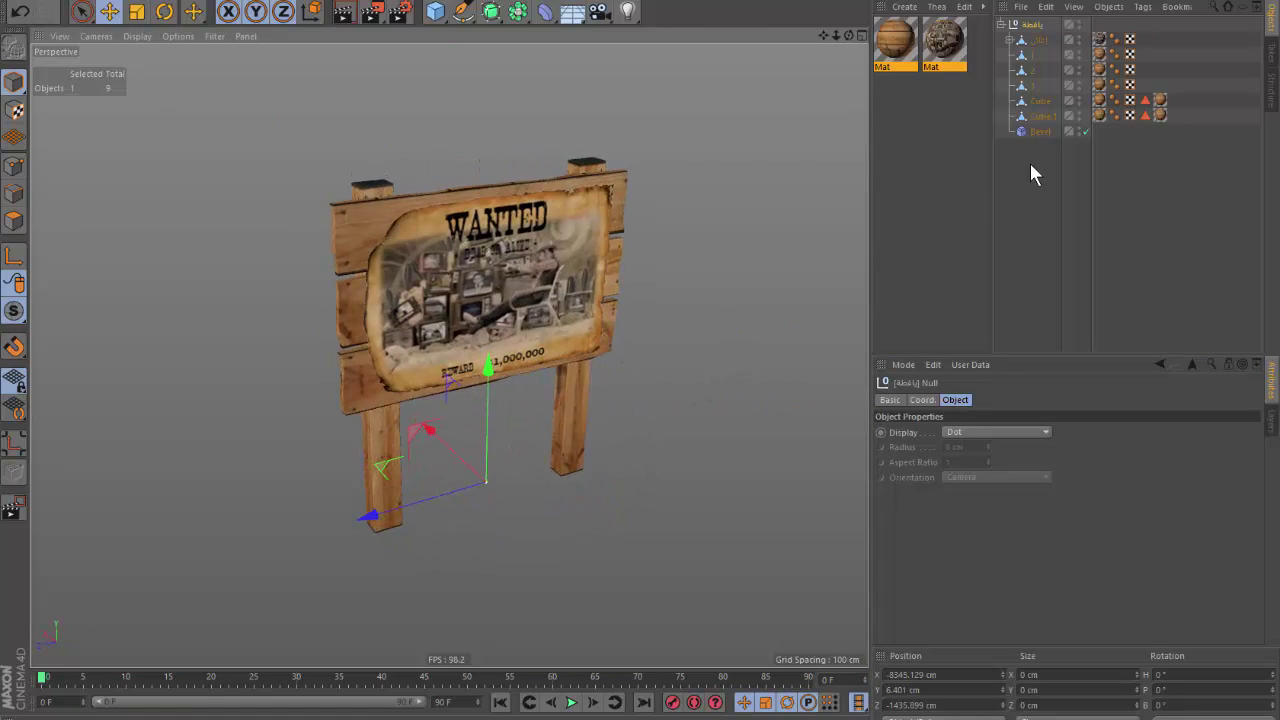
click(1040, 131)
scroll(266, 410, up, 3)
alt+drag(548, 228, 462, 318)
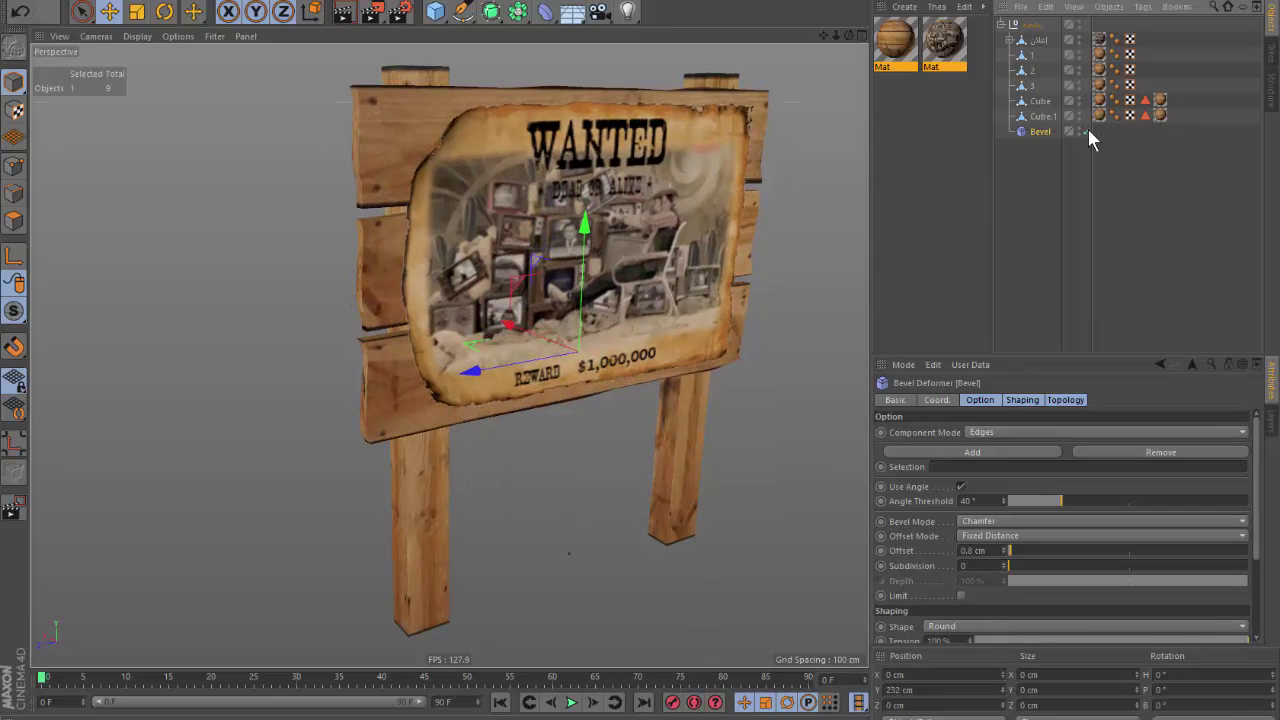
Group the six board pieces through the Bevel under a new Null.
click(1030, 136)
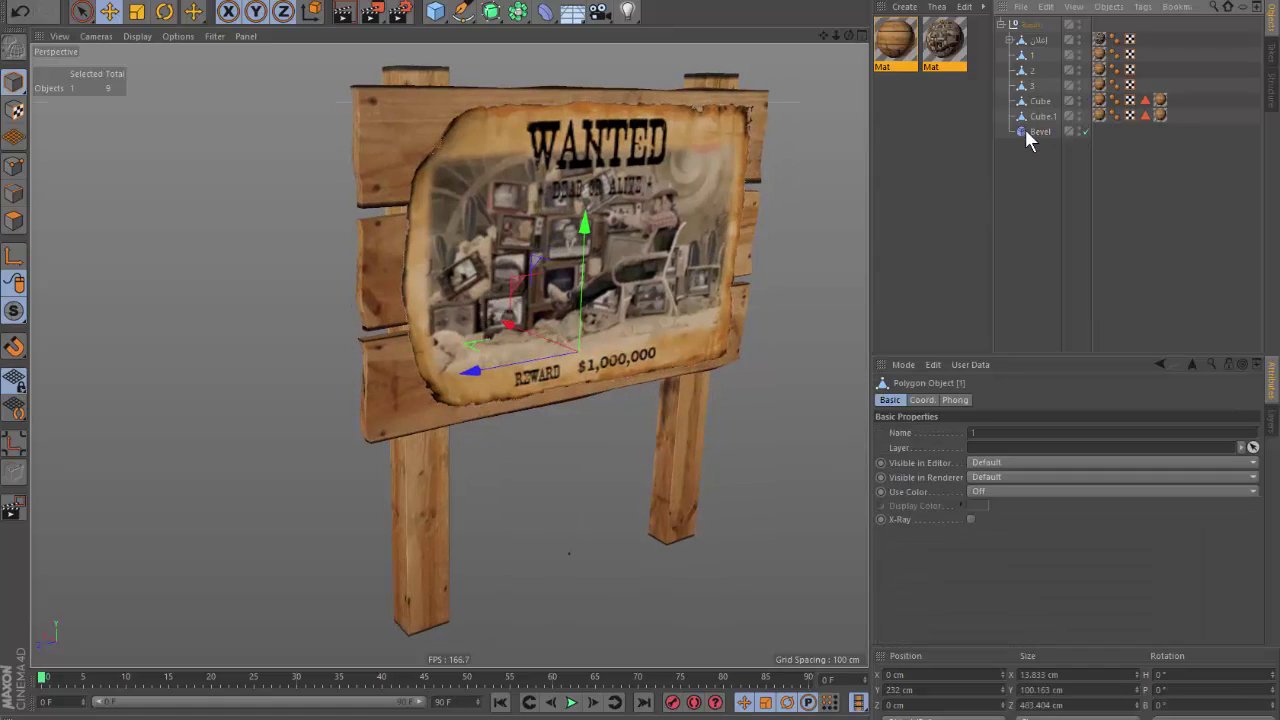
shift+click(1031, 136)
key(alt+g)
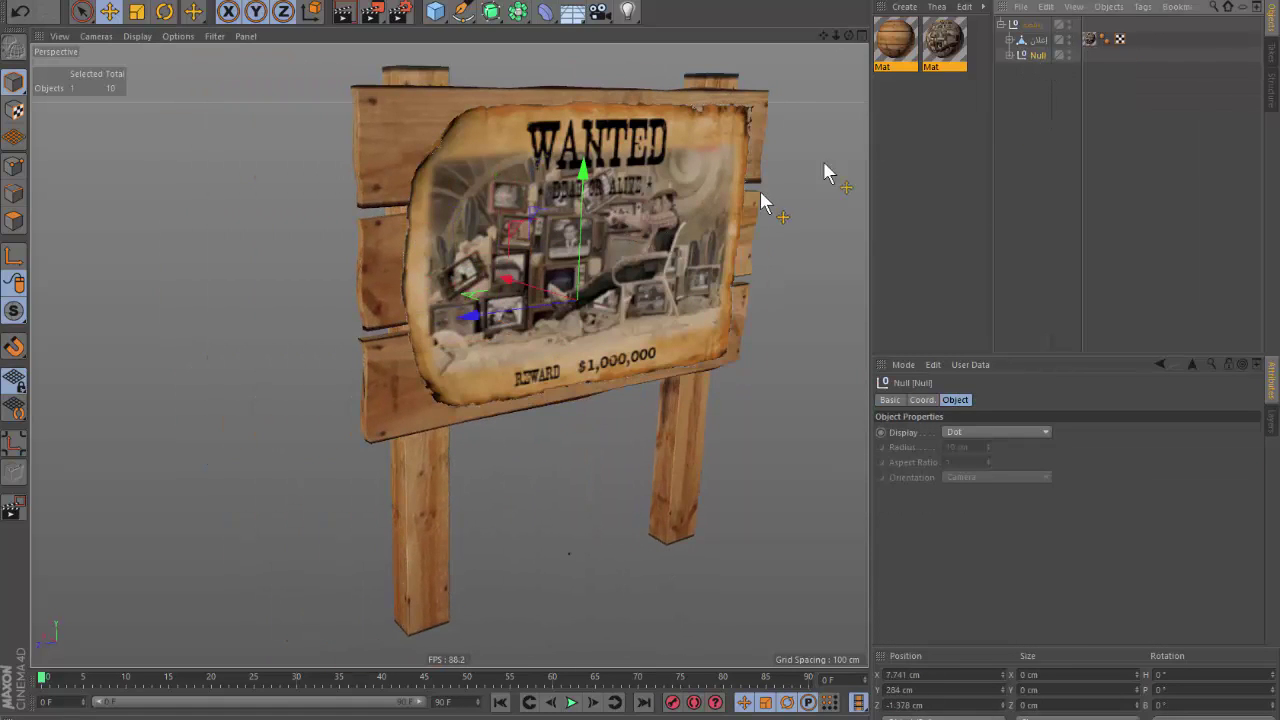
Nudge the WANTED poster about 6 cm along X.
click(1035, 42)
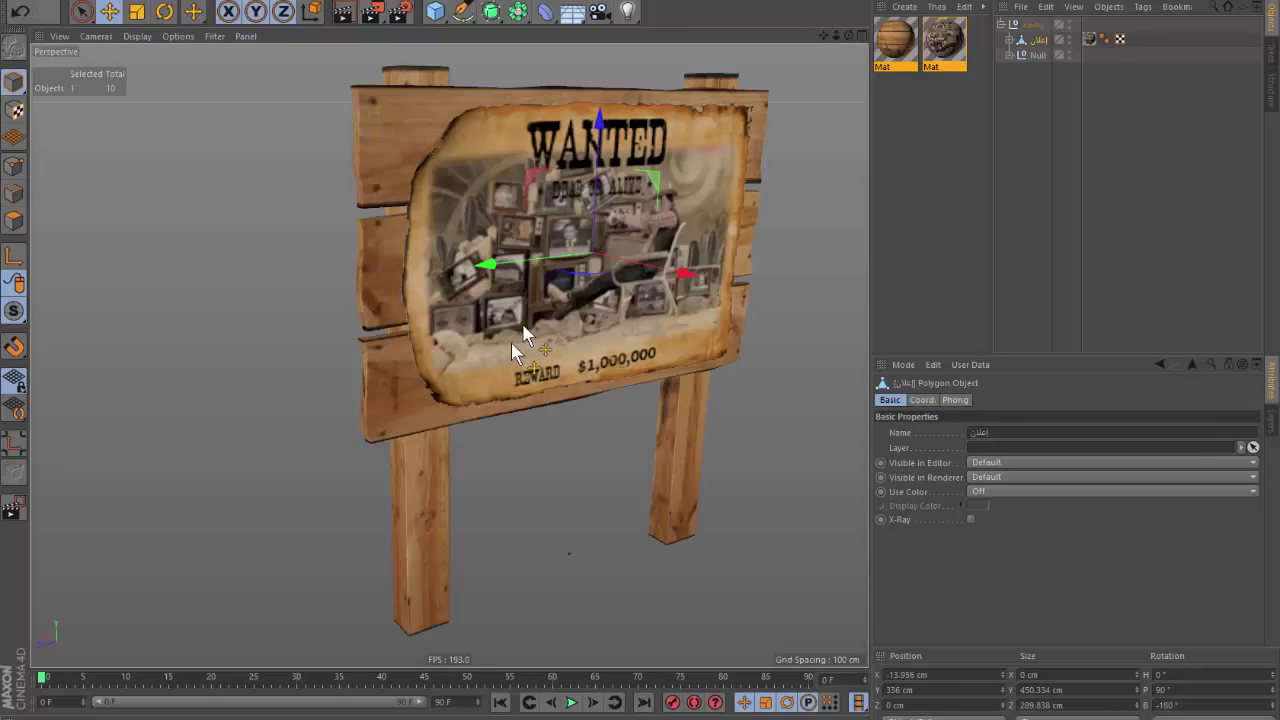
alt+drag(523, 328, 726, 326)
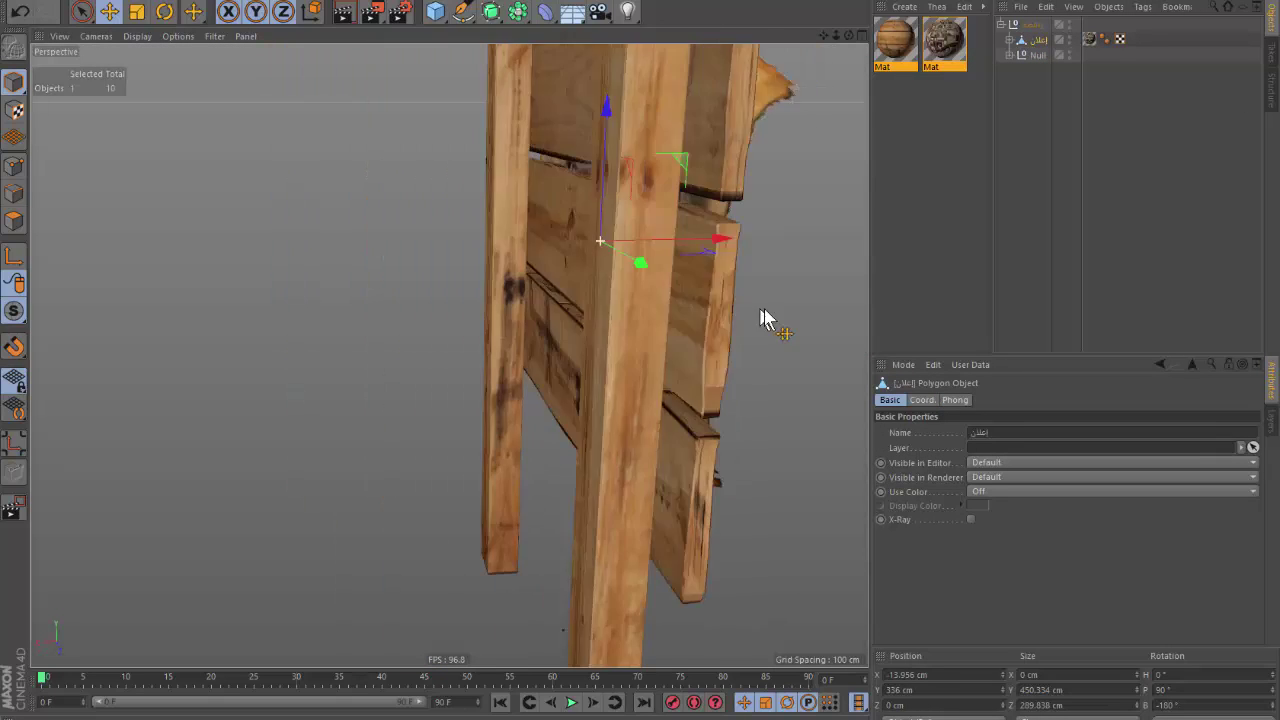
mouse_move(708, 250)
mouse_down()
mouse_move(597, 327)
mouse_move(509, 334)
mouse_move(528, 409)
mouse_up()
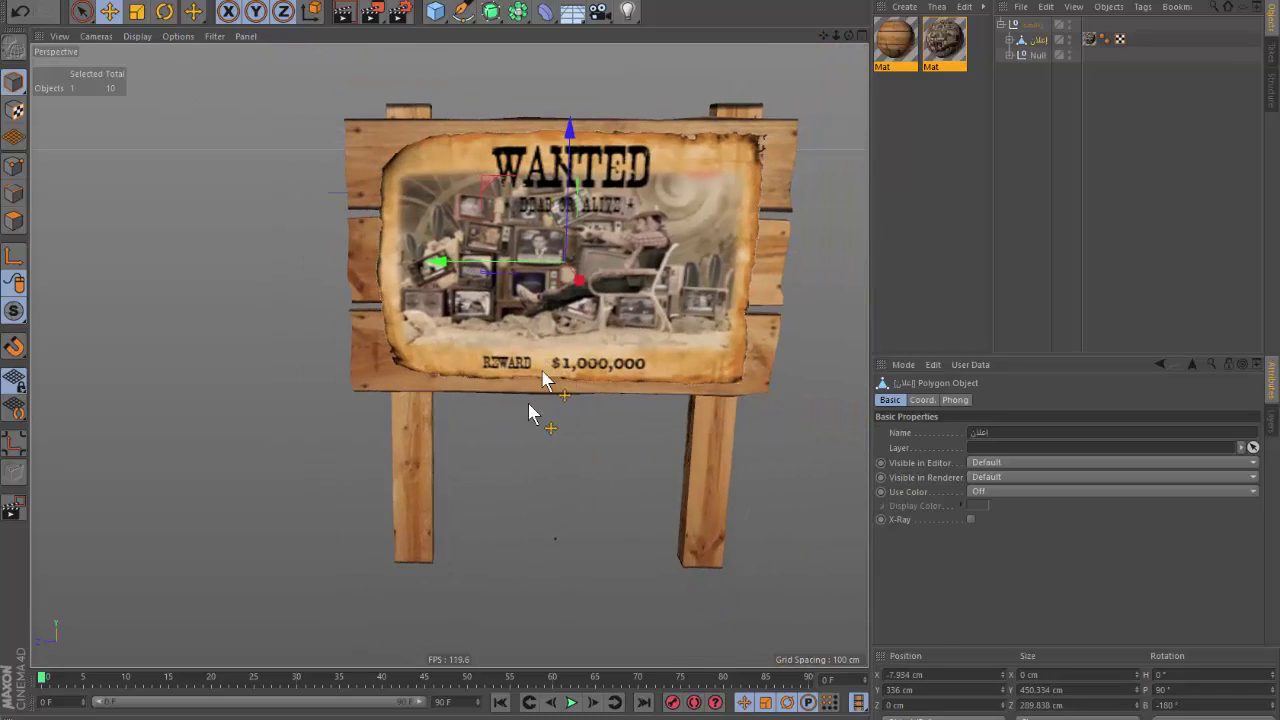
Reselect the poster and orbit around the sign to check its placement.
click(1090, 198)
scroll(453, 238, down, 3)
scroll(453, 238, down, 3)
scroll(491, 263, up, 2)
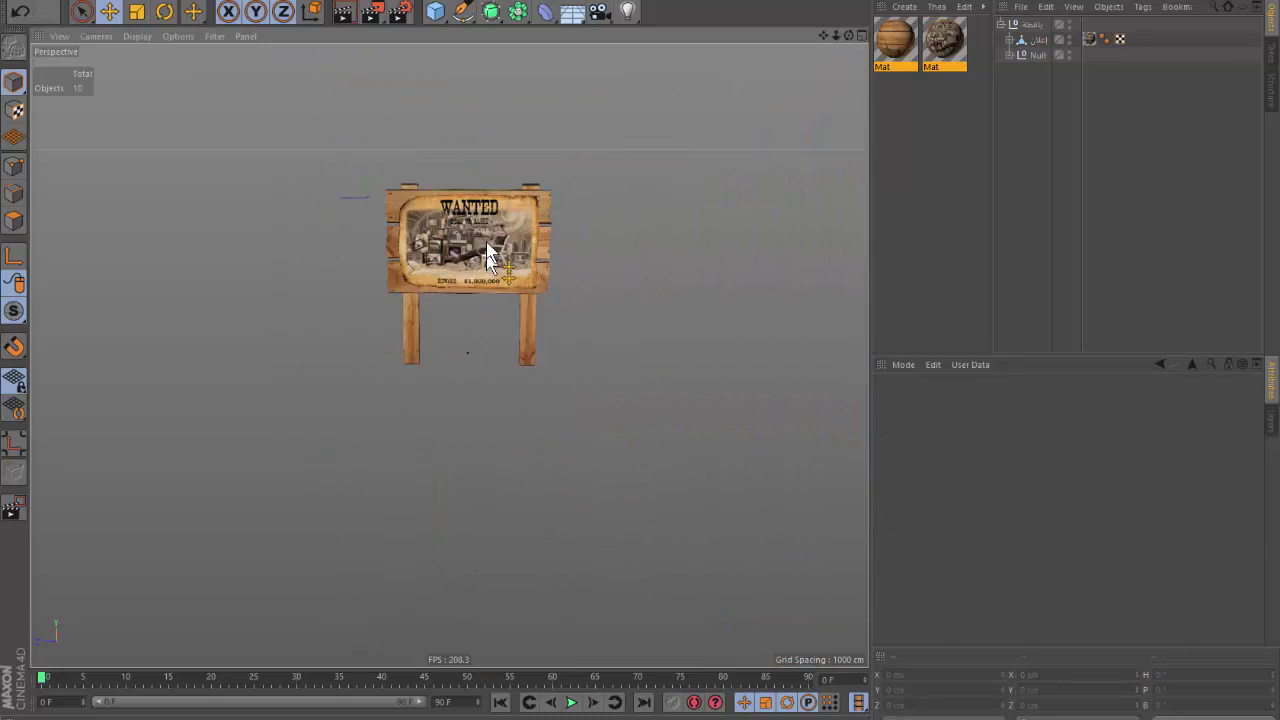
click(478, 256)
scroll(476, 268, up, 5)
scroll(476, 268, down, 3)
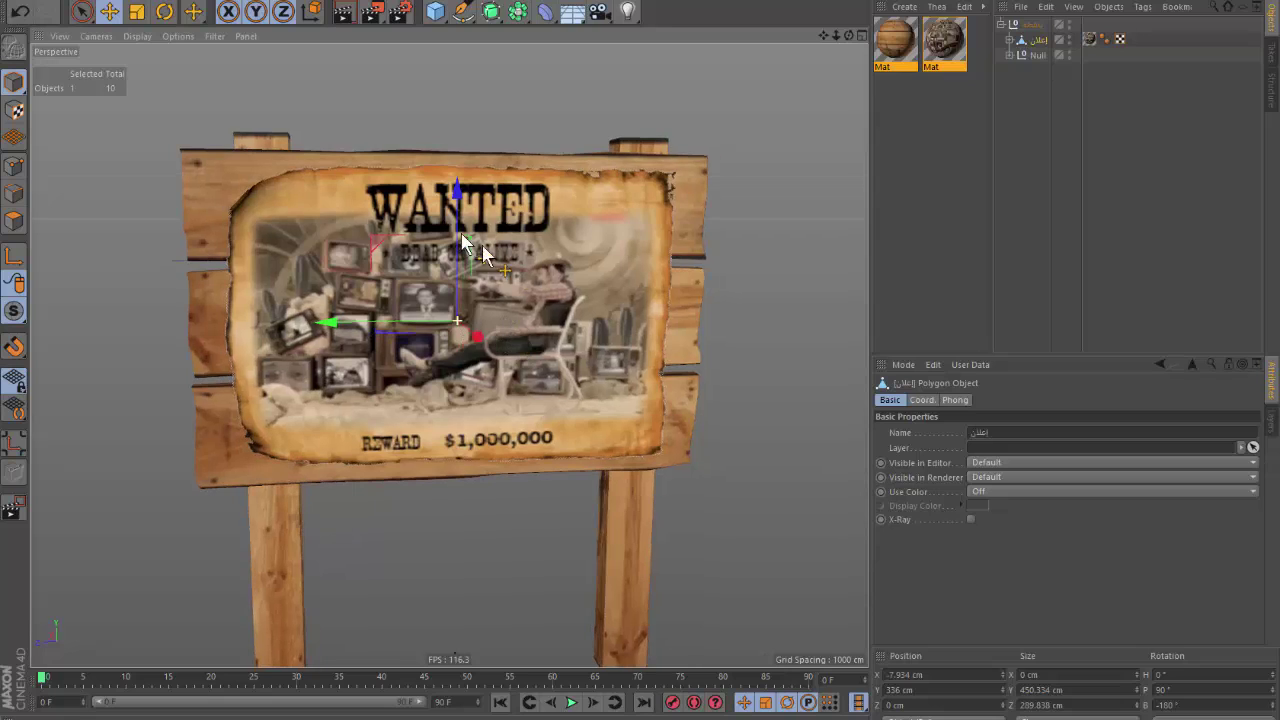
scroll(476, 266, down, 2)
alt+drag(474, 262, 482, 328)
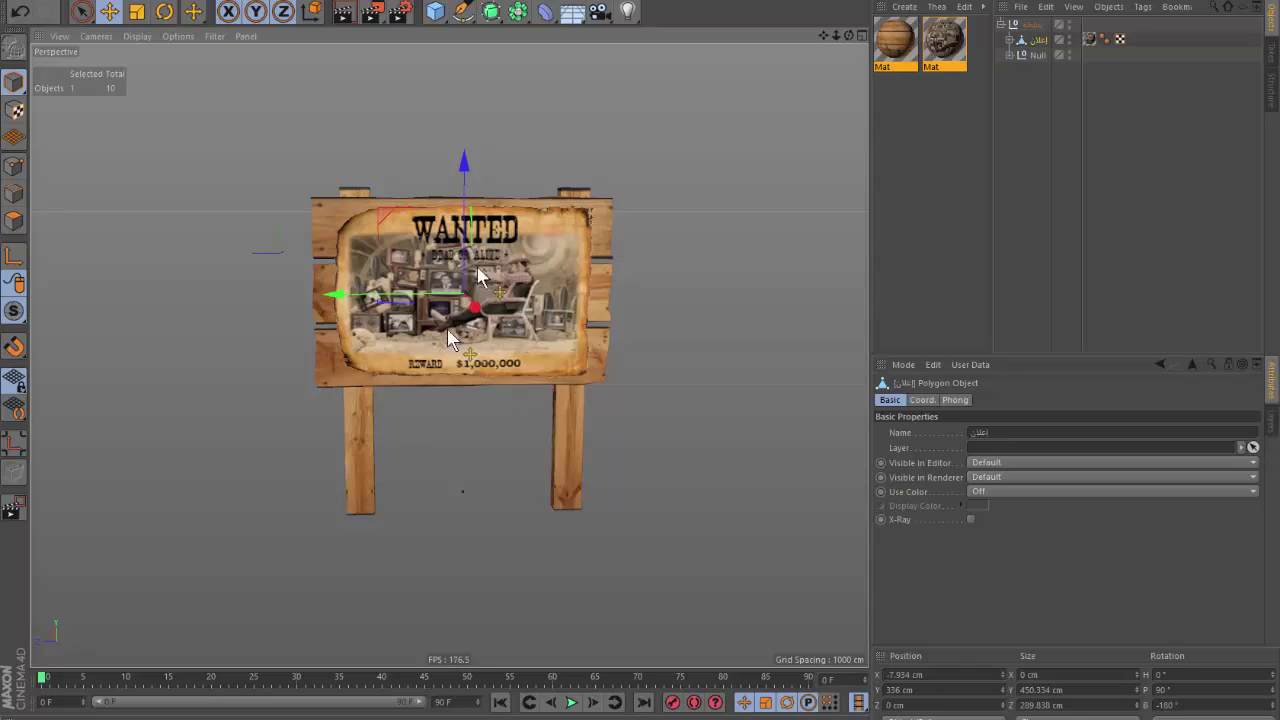
Deselect the sign and expand it and its Null to list boards 1, 2 and 3.
click(437, 12)
click(1076, 80)
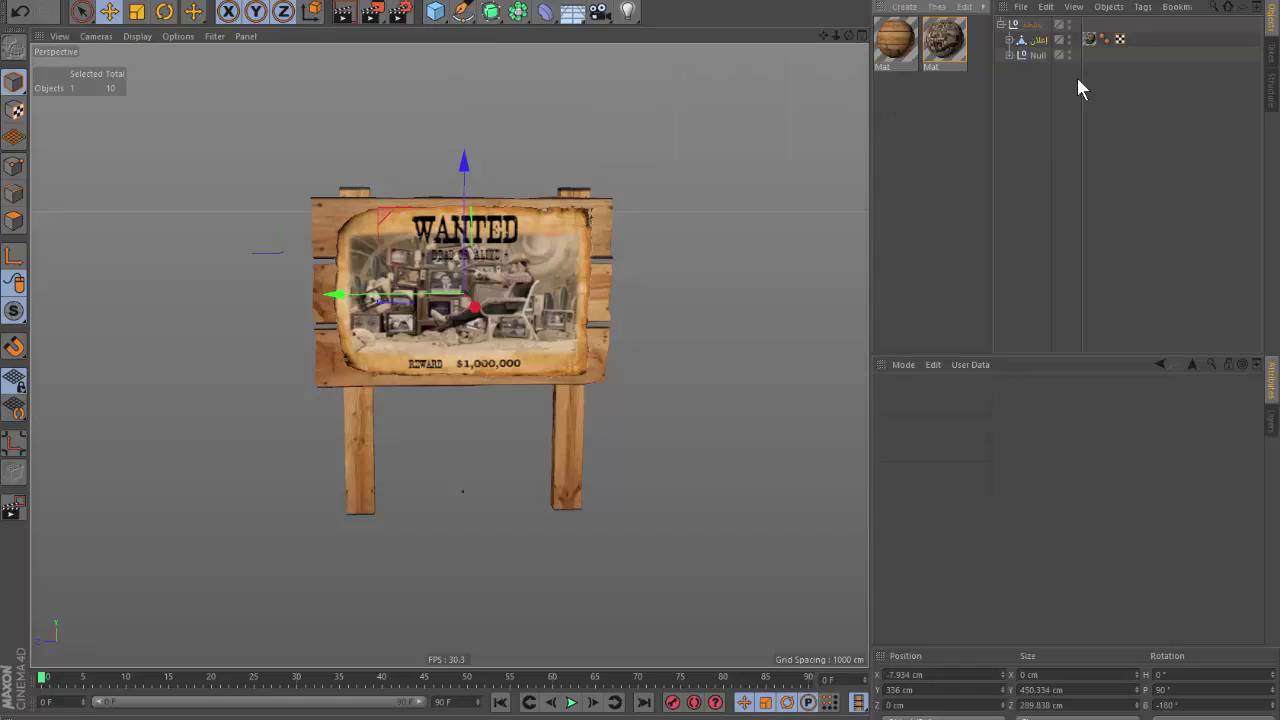
click(1009, 41)
click(1011, 71)
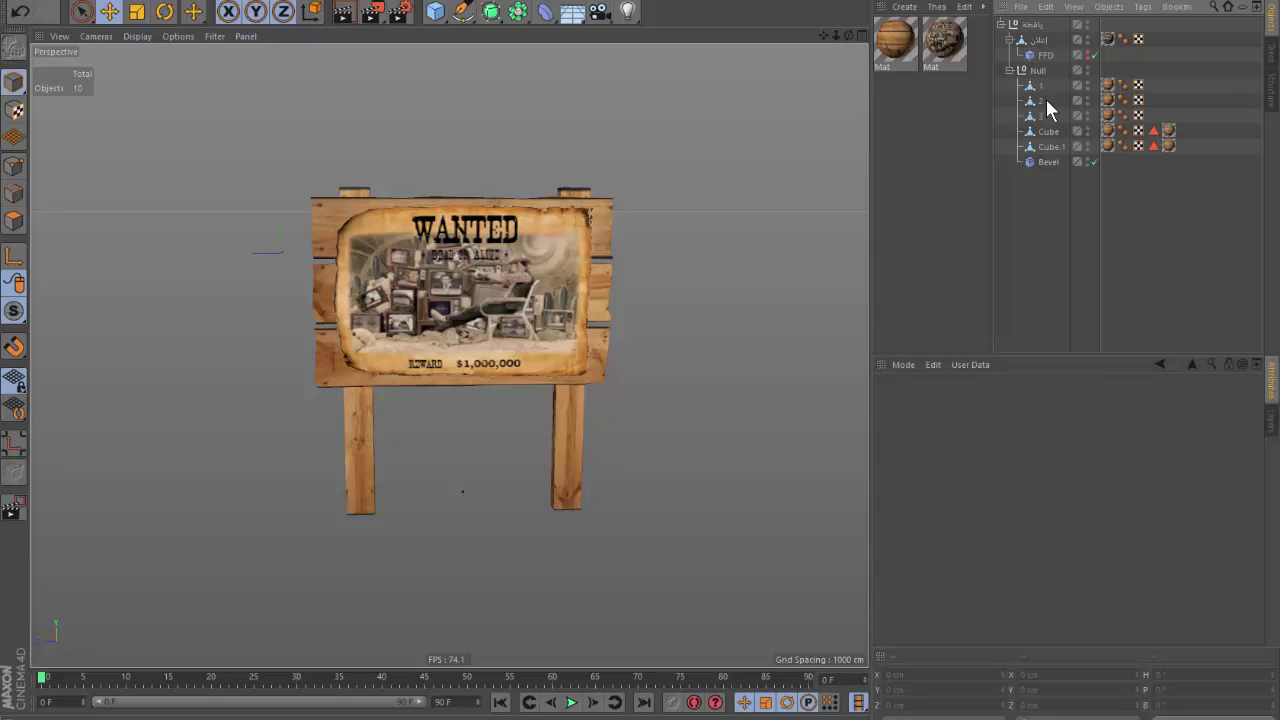
click(110, 11)
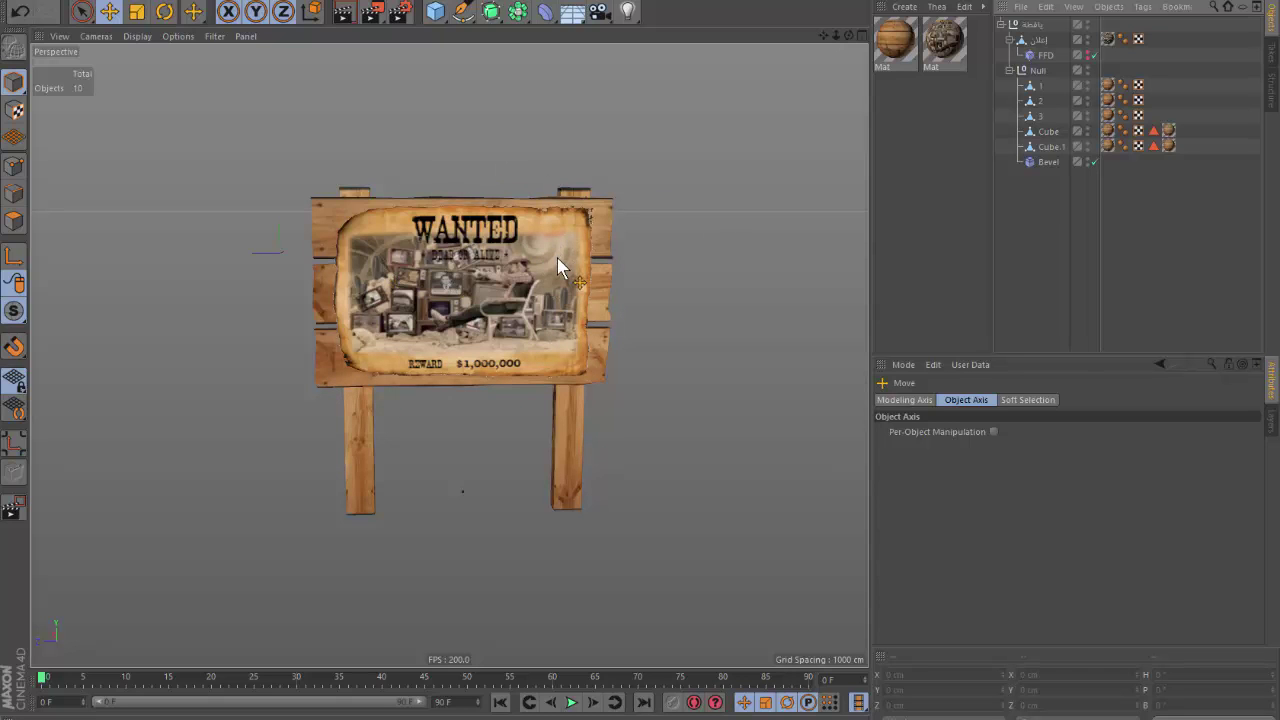
Select board 3 in the viewport and orbit to a closer, frontal view of the sign.
scroll(491, 237, up, 5)
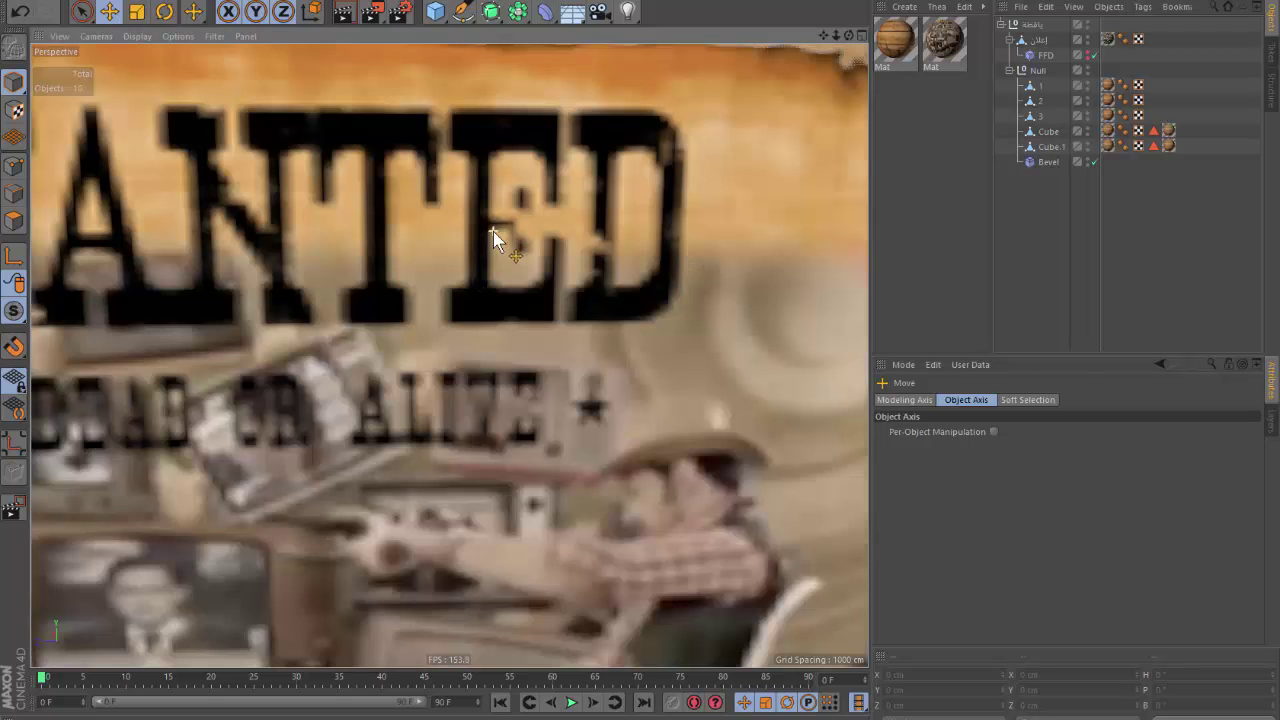
scroll(435, 262, down, 3)
scroll(435, 262, down, 5)
click(372, 283)
mouse_move(372, 283)
alt+mouse_down()
mouse_move(510, 295)
mouse_move(408, 286)
alt+mouse_up()
scroll(408, 286, up, 3)
scroll(408, 286, up, 2)
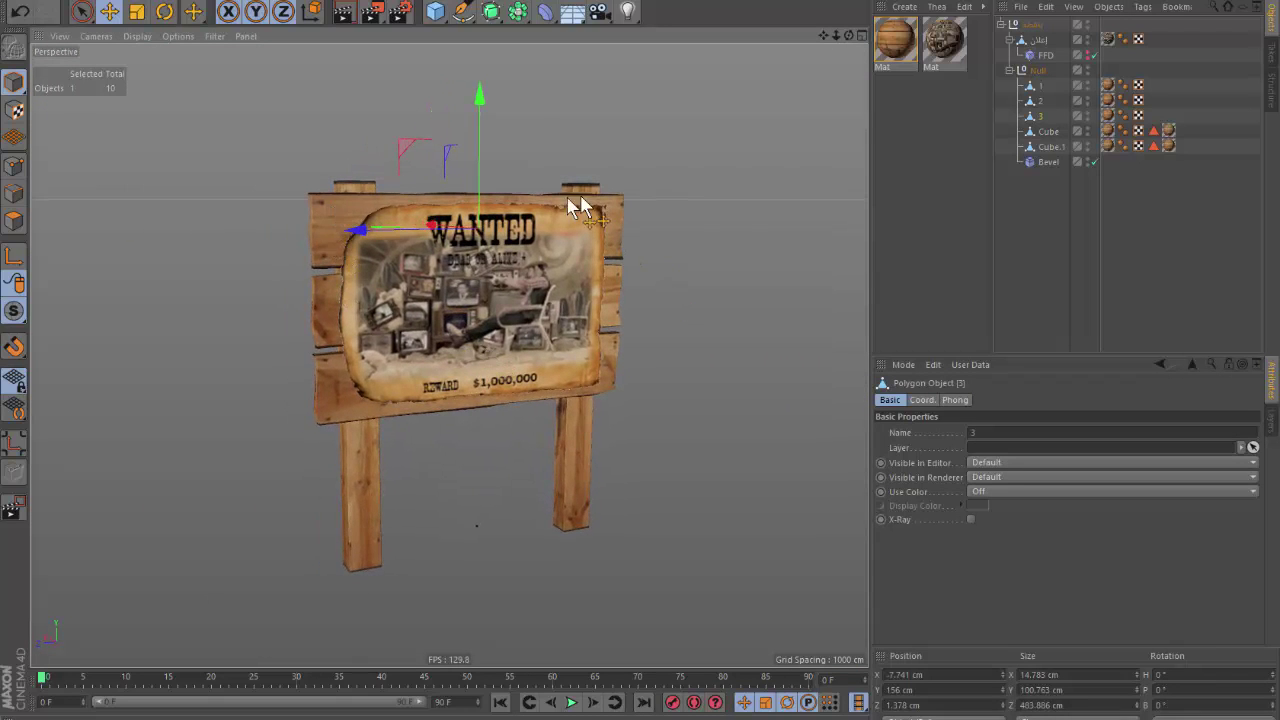
mouse_move(657, 229)
alt+mouse_down()
mouse_move(457, 277)
mouse_move(506, 299)
alt+mouse_up()
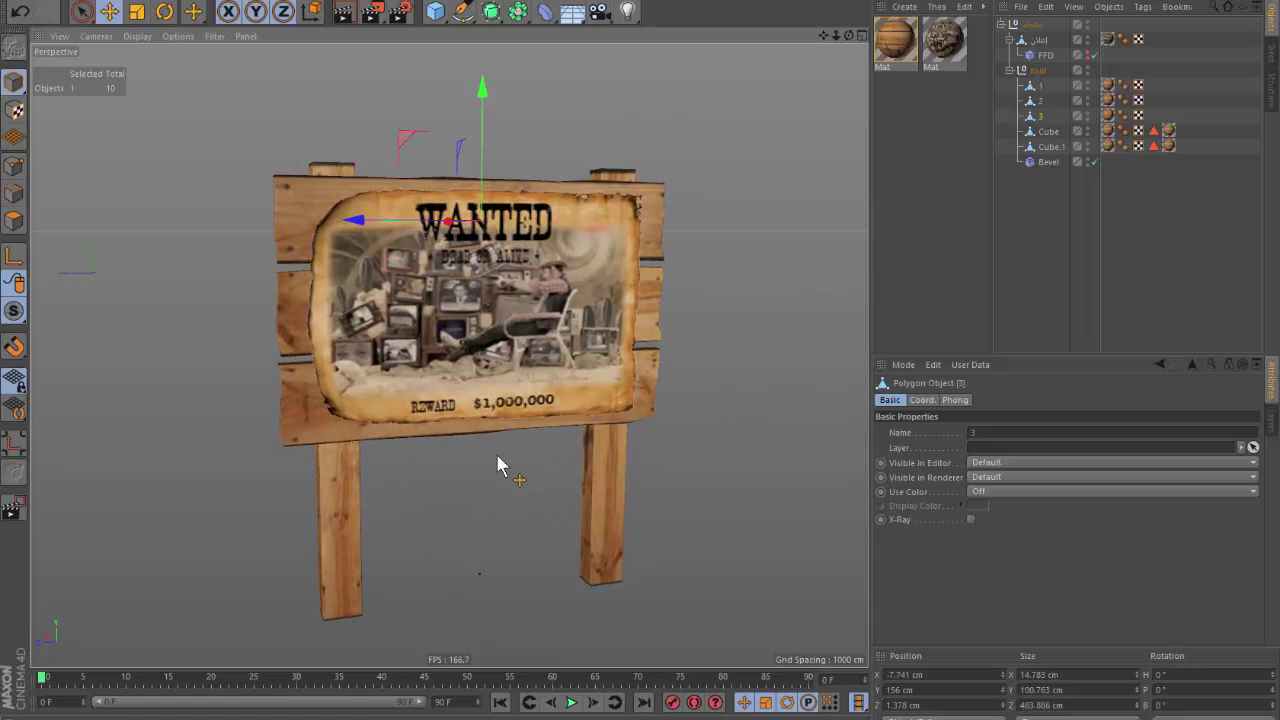
Switch the selection from board 3 to the lower board 1 and reframe the view.
click(1030, 199)
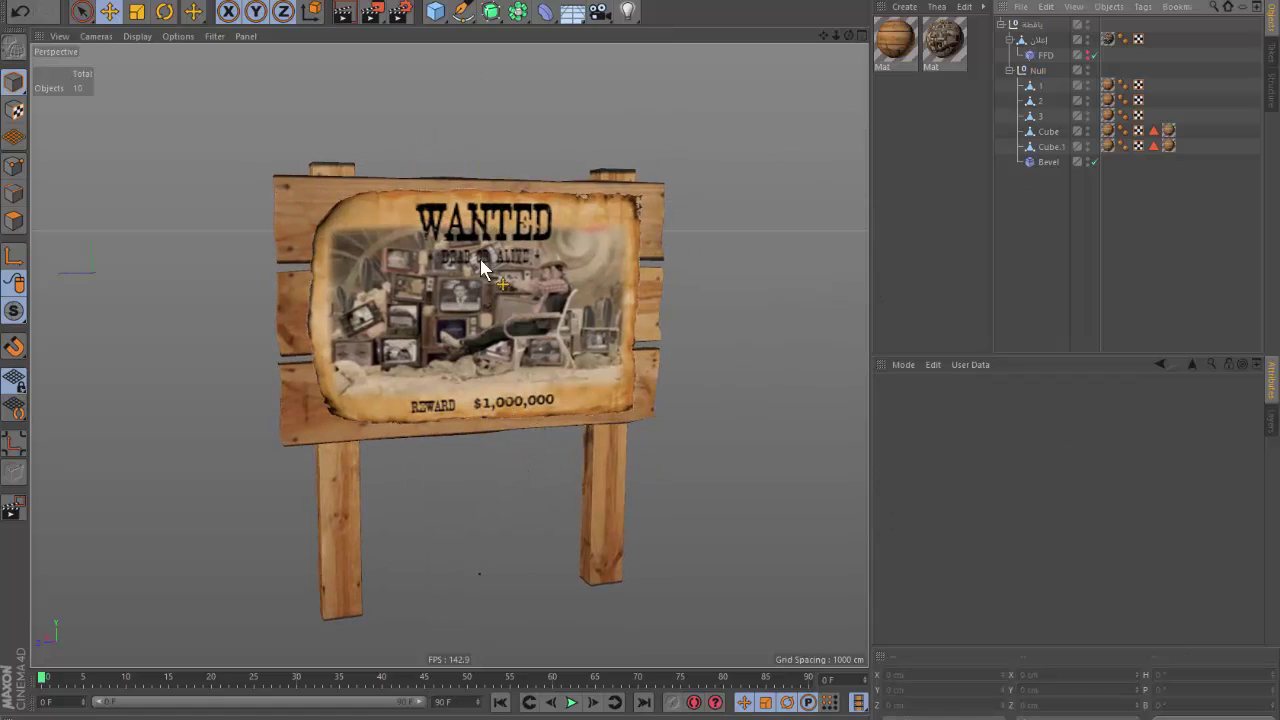
click(652, 196)
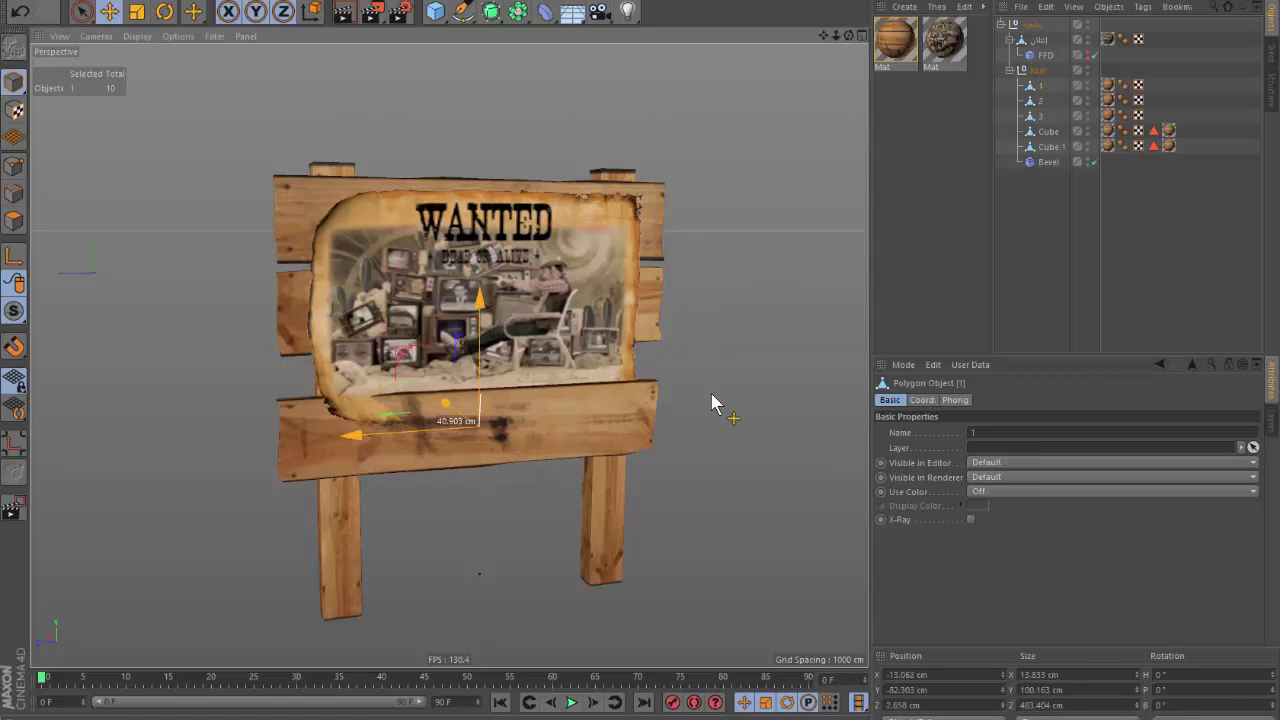
click(603, 442)
alt+drag(601, 434, 521, 361)
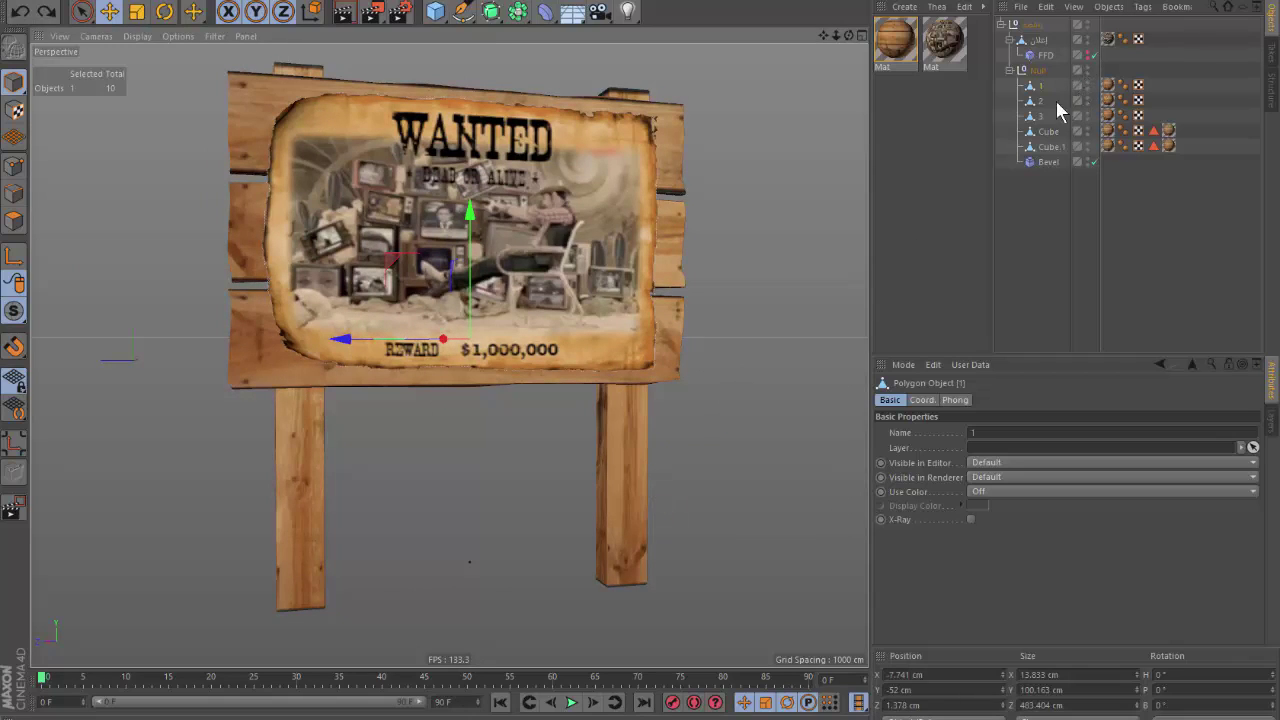
click(14, 311)
Solo the lower plank in Points mode and set up the Knife with Visible Only off.
click(110, 355)
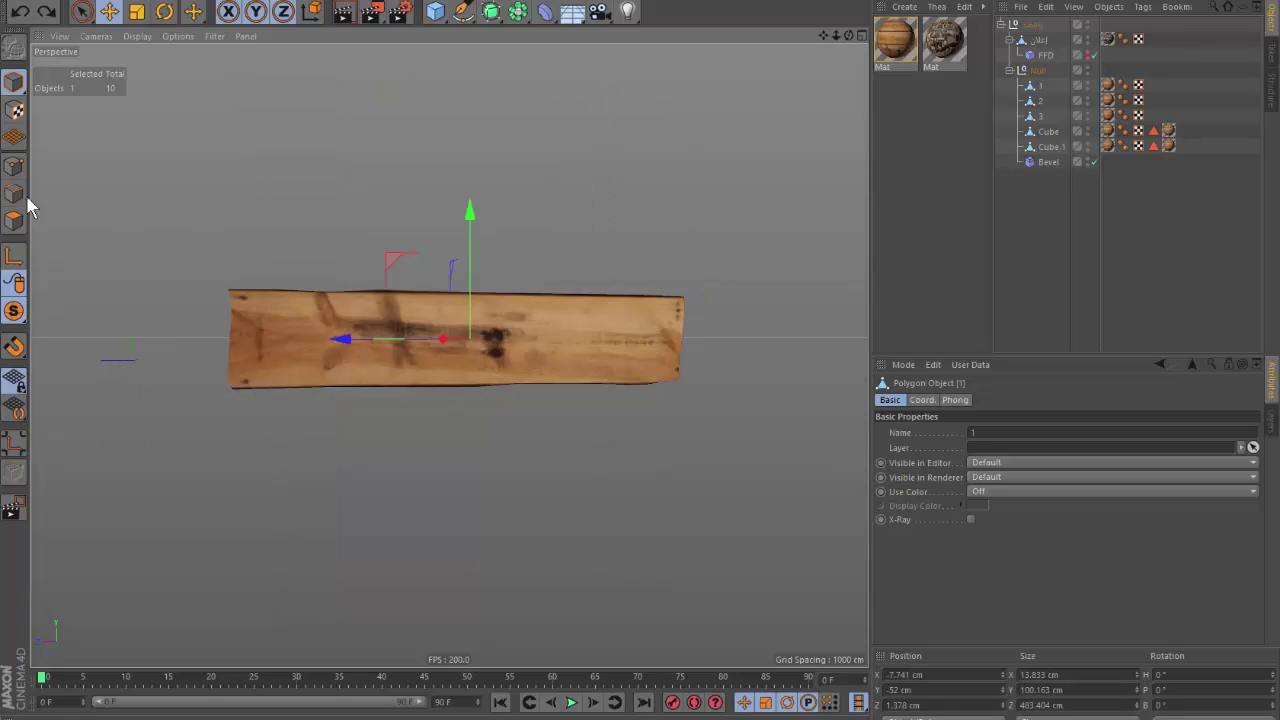
click(15, 166)
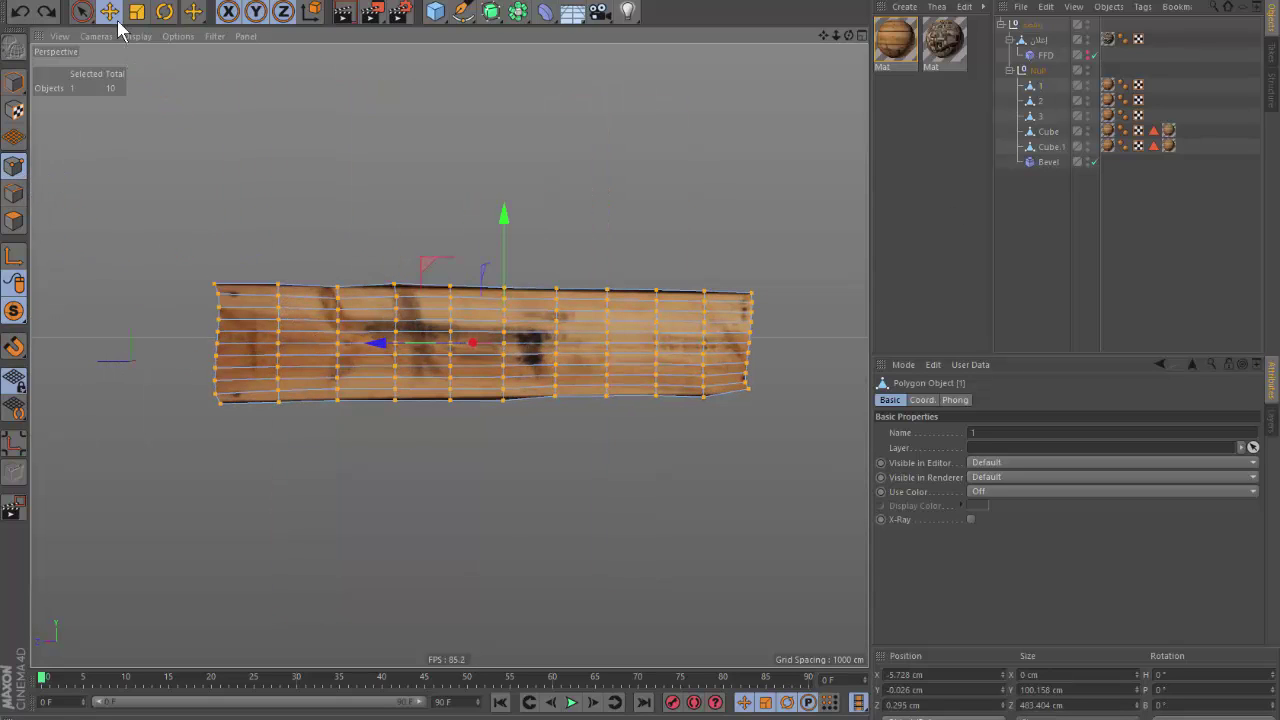
click(366, 214)
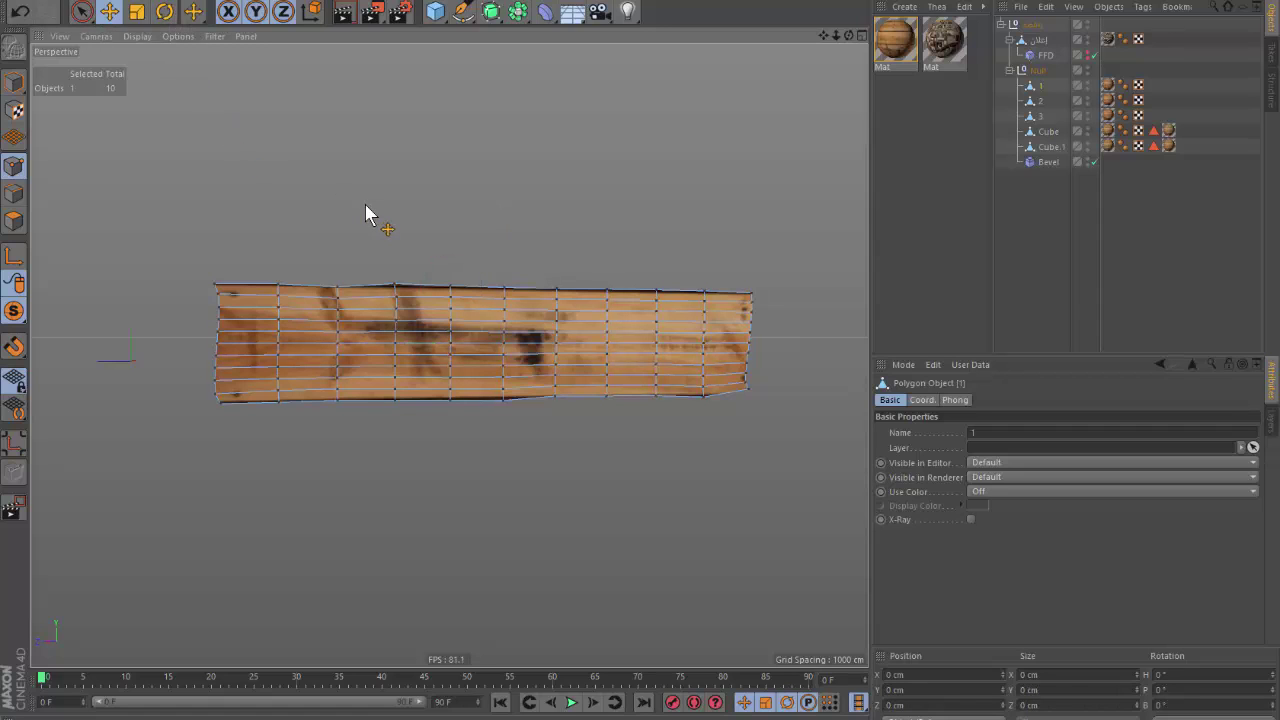
key(k)
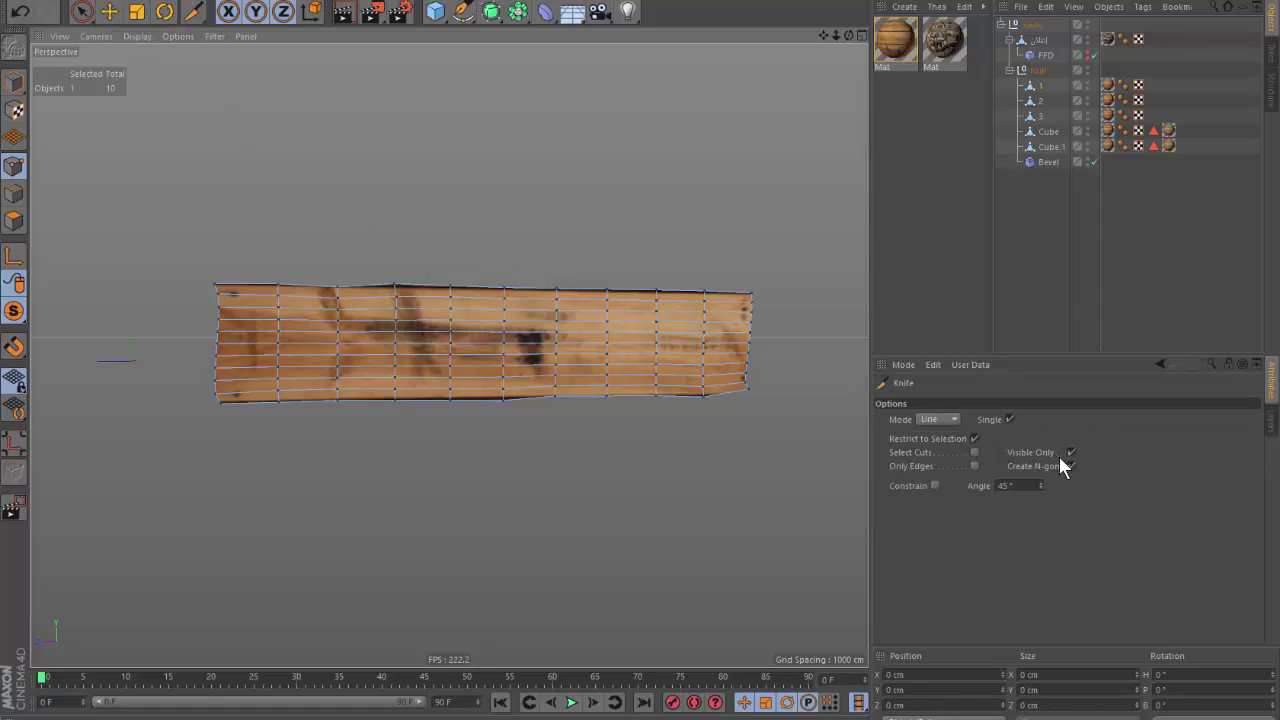
click(1071, 453)
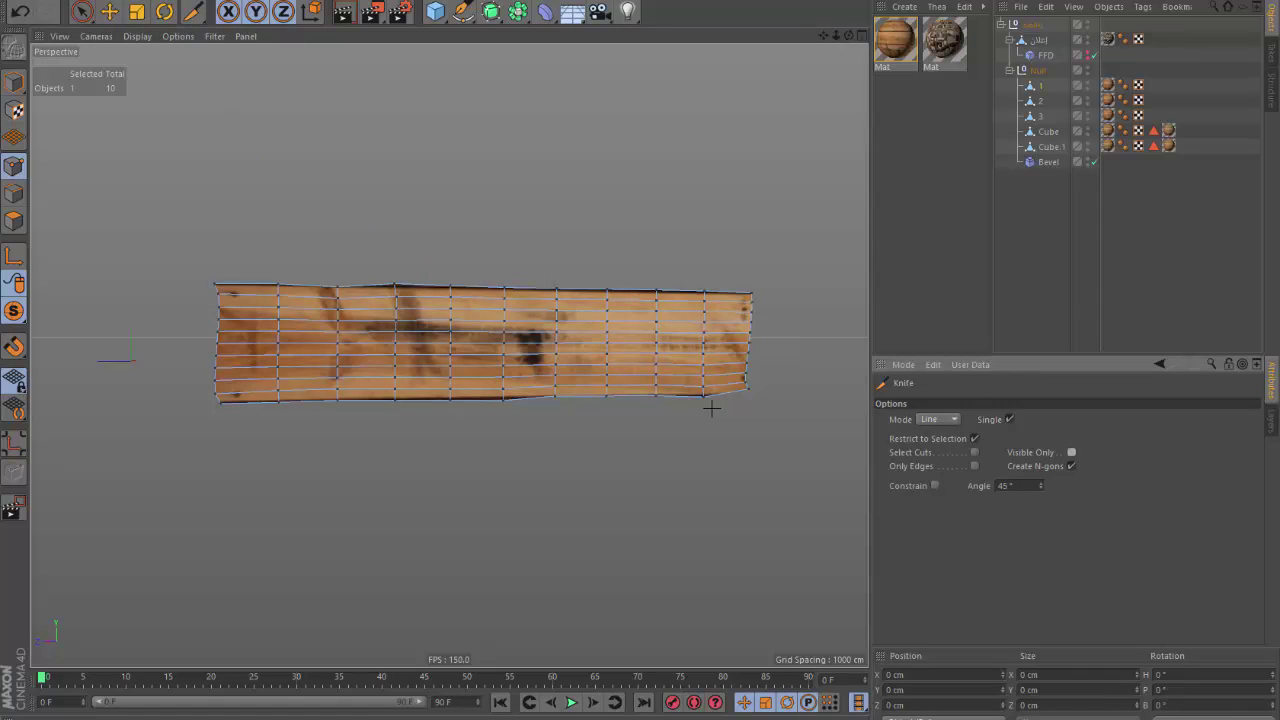
In the framed Right view, cut two diagonal slices through the plank's right end.
key(F4)
key(h)
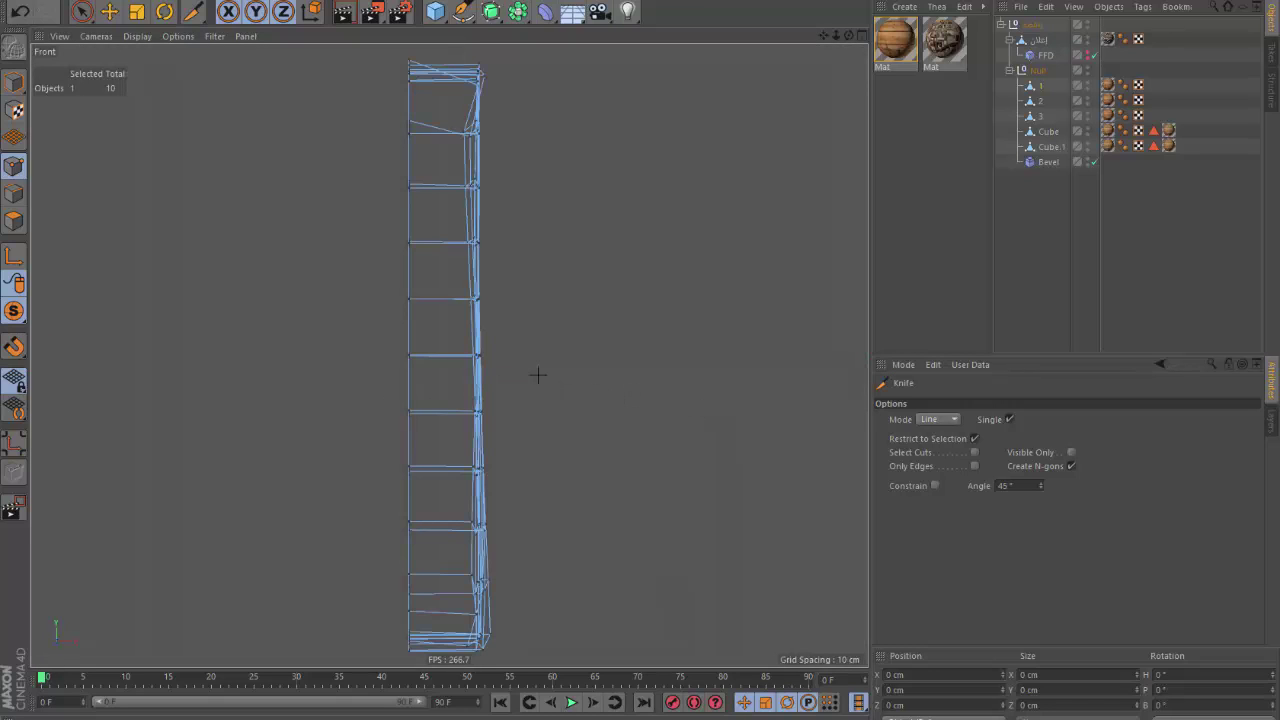
key(F3)
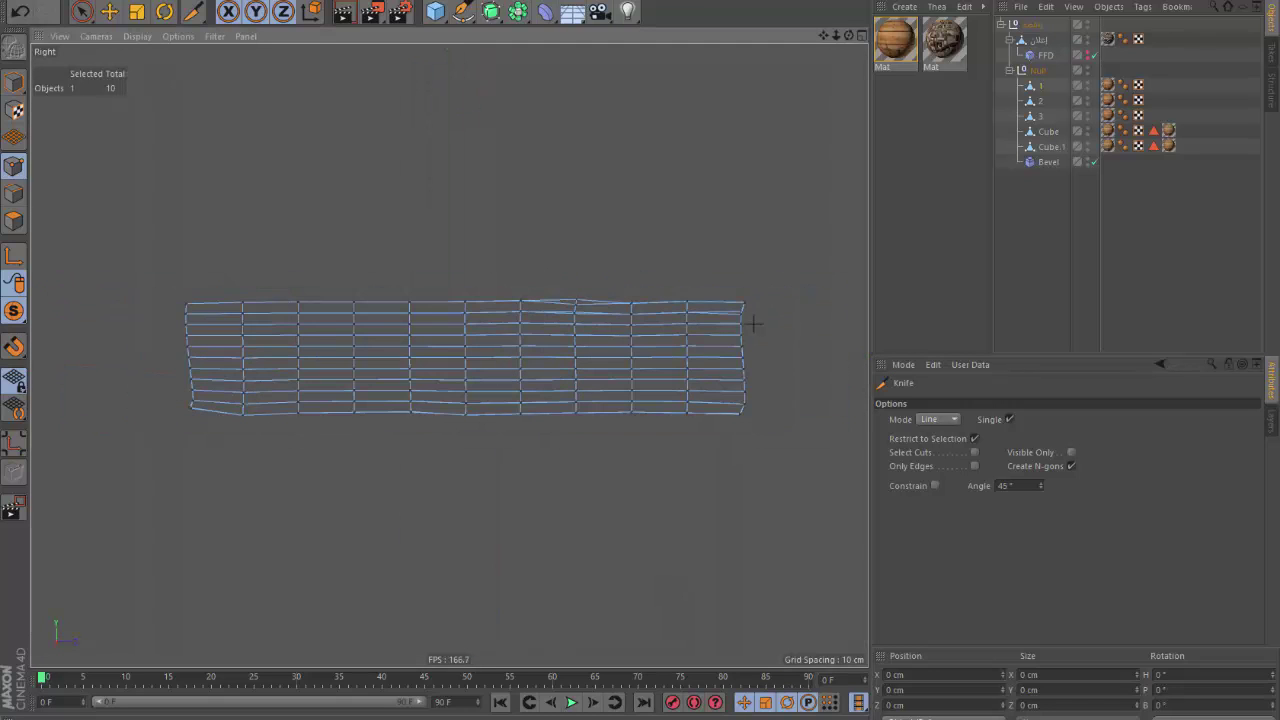
scroll(755, 323, up, 1)
drag(736, 255, 606, 506)
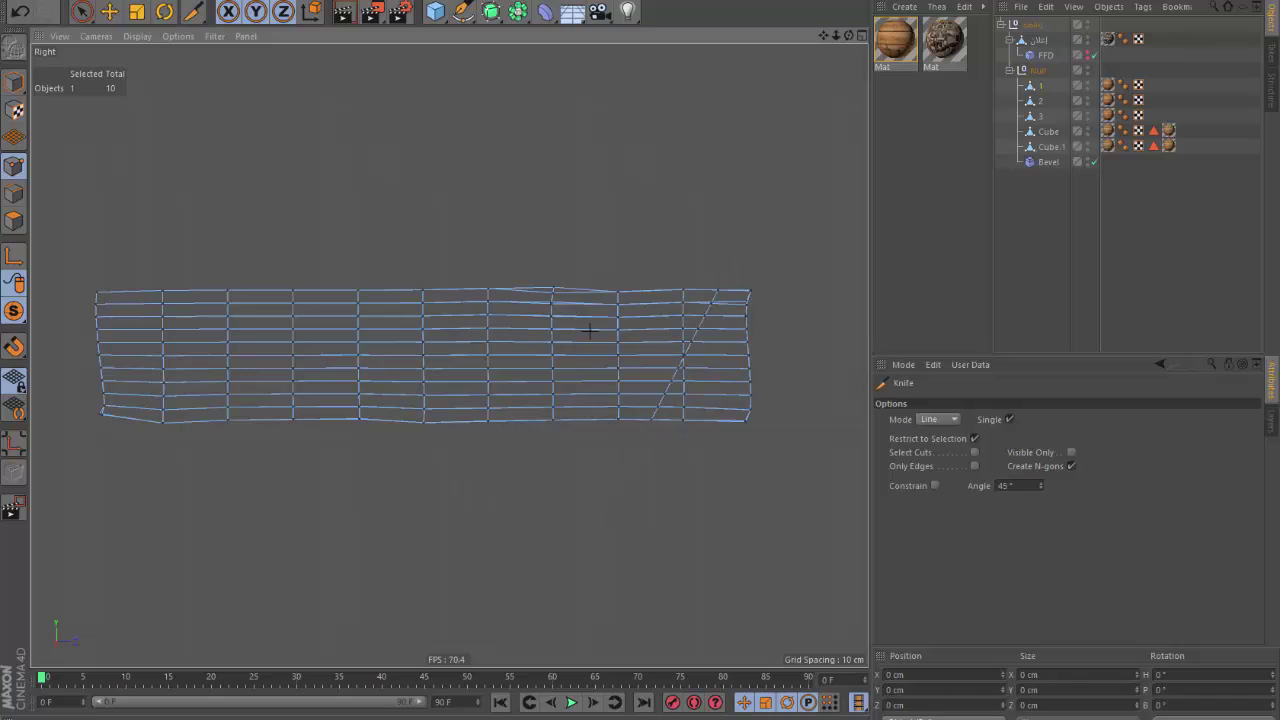
drag(572, 273, 630, 494)
Cut slanted slices near the plank's left end, left of centre and through the middle.
drag(215, 275, 59, 415)
drag(193, 372, 183, 343)
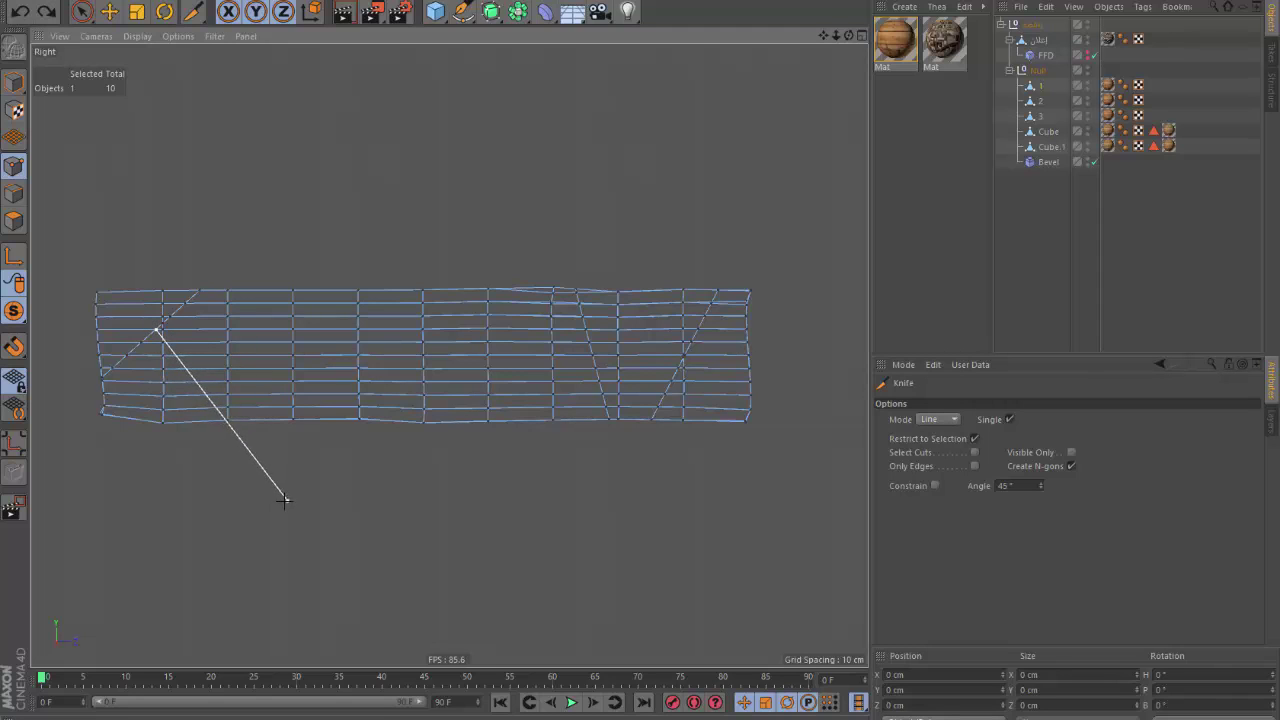
drag(201, 377, 269, 509)
drag(247, 270, 355, 483)
drag(460, 260, 375, 470)
Replace an unwanted vertical cut with a long diagonal slice through the middle.
scroll(538, 396, up, 2)
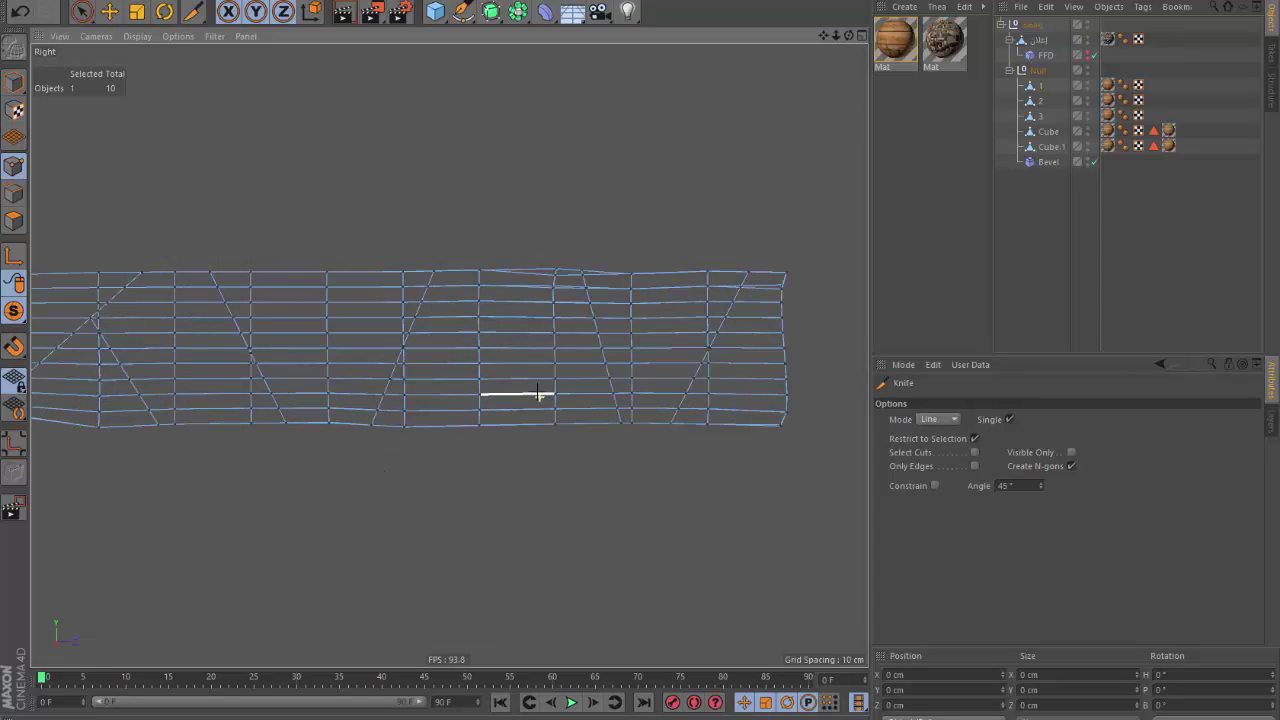
mouse_move(507, 291)
mouse_down()
mouse_move(548, 474)
mouse_move(519, 472)
mouse_up()
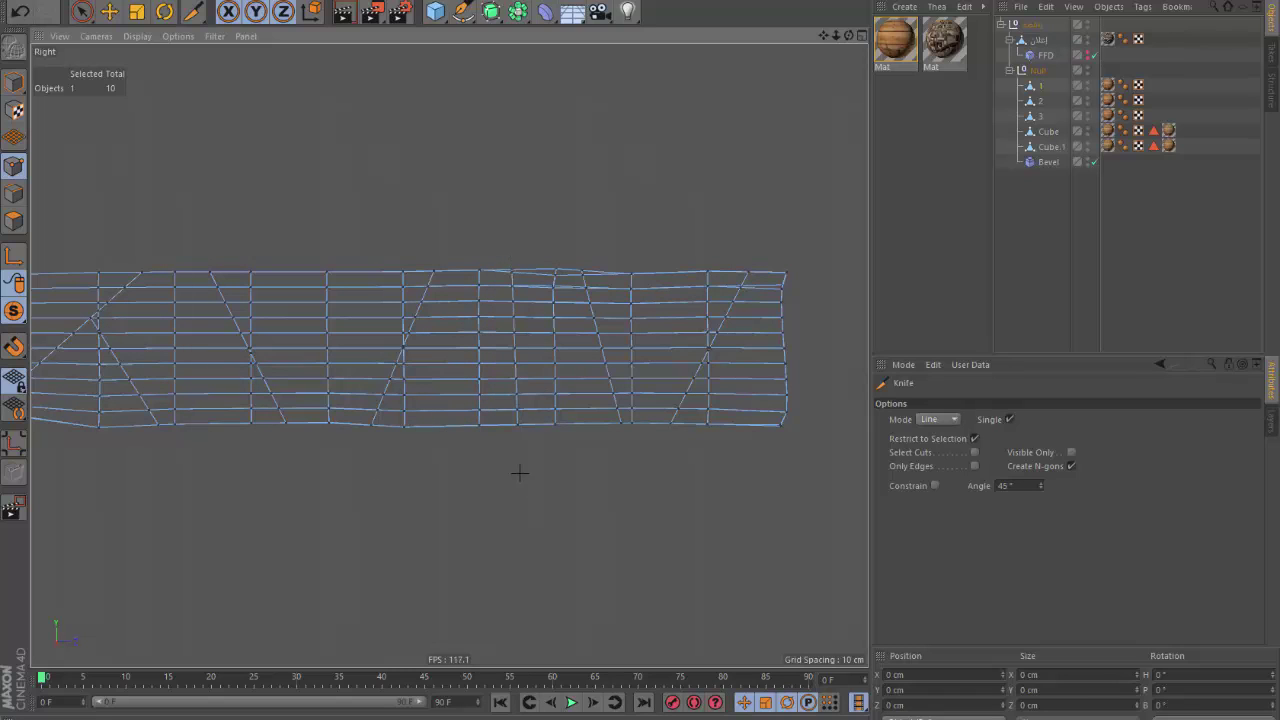
key(ctrl+z)
drag(553, 262, 360, 465)
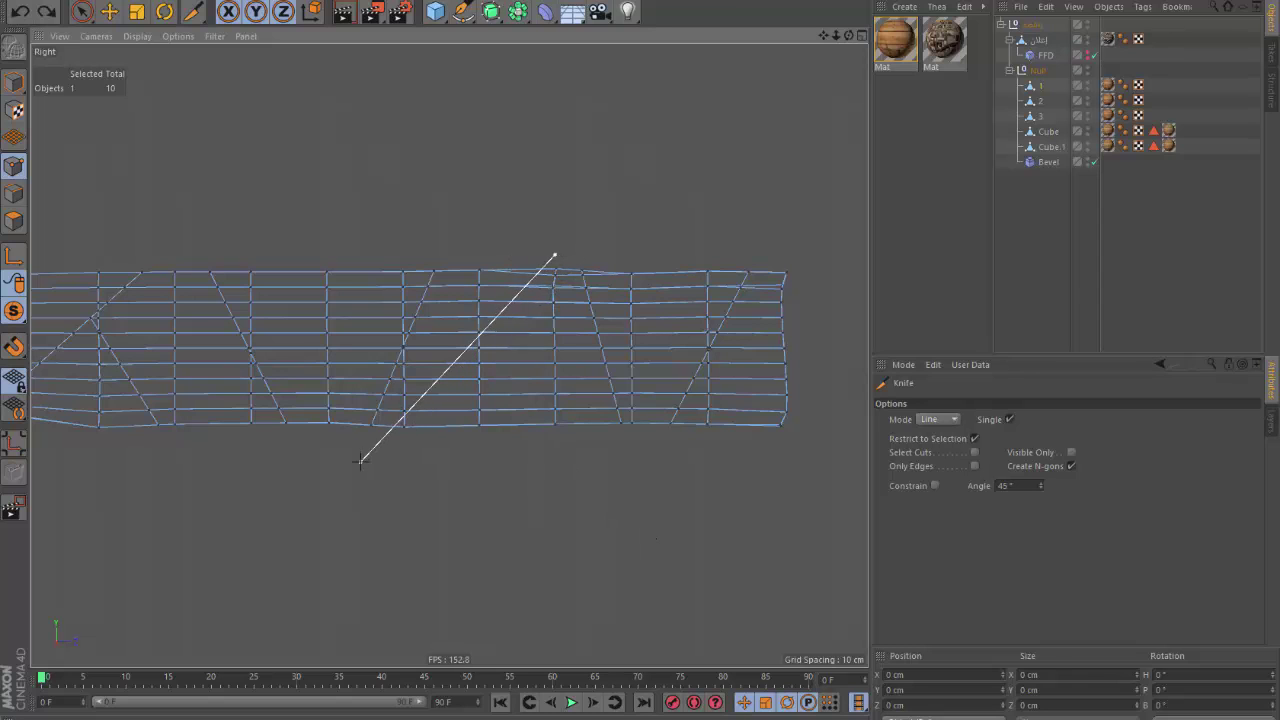
scroll(538, 366, down, 1)
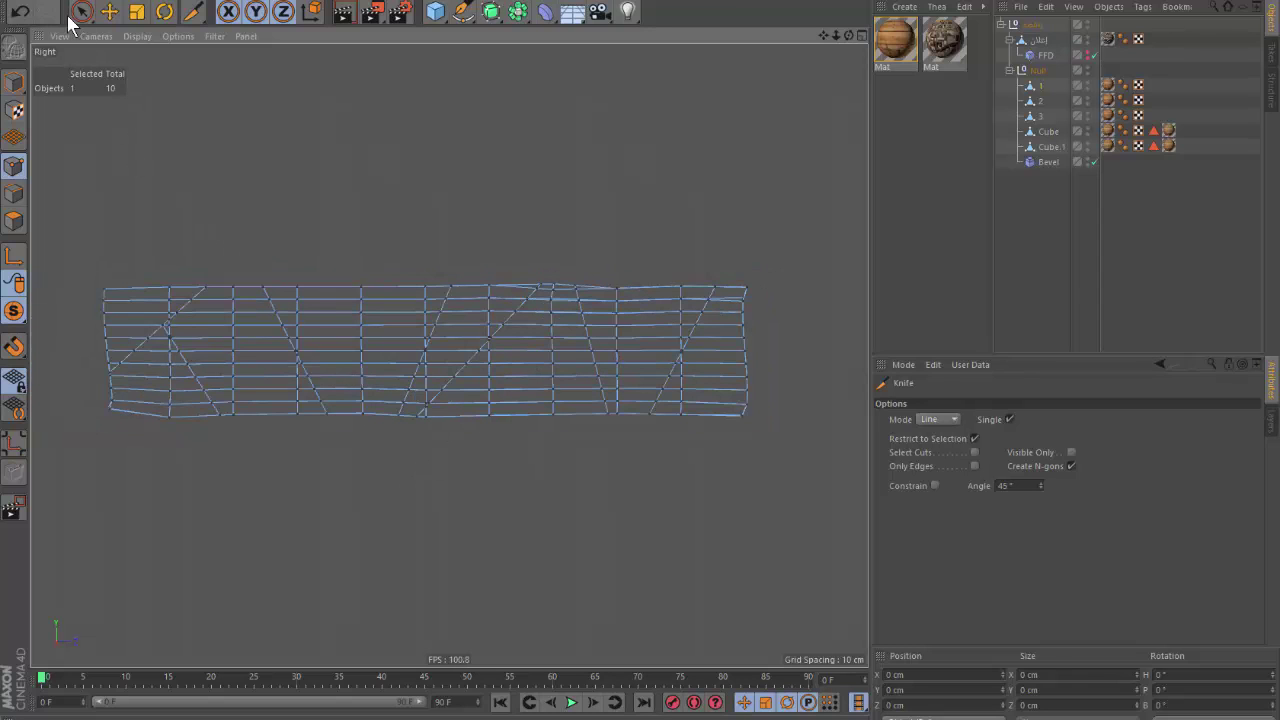
Enter polygon mode and try selecting single polygons on the plank.
drag(82, 11, 109, 40)
click(14, 220)
scroll(144, 362, up, 1)
click(200, 341)
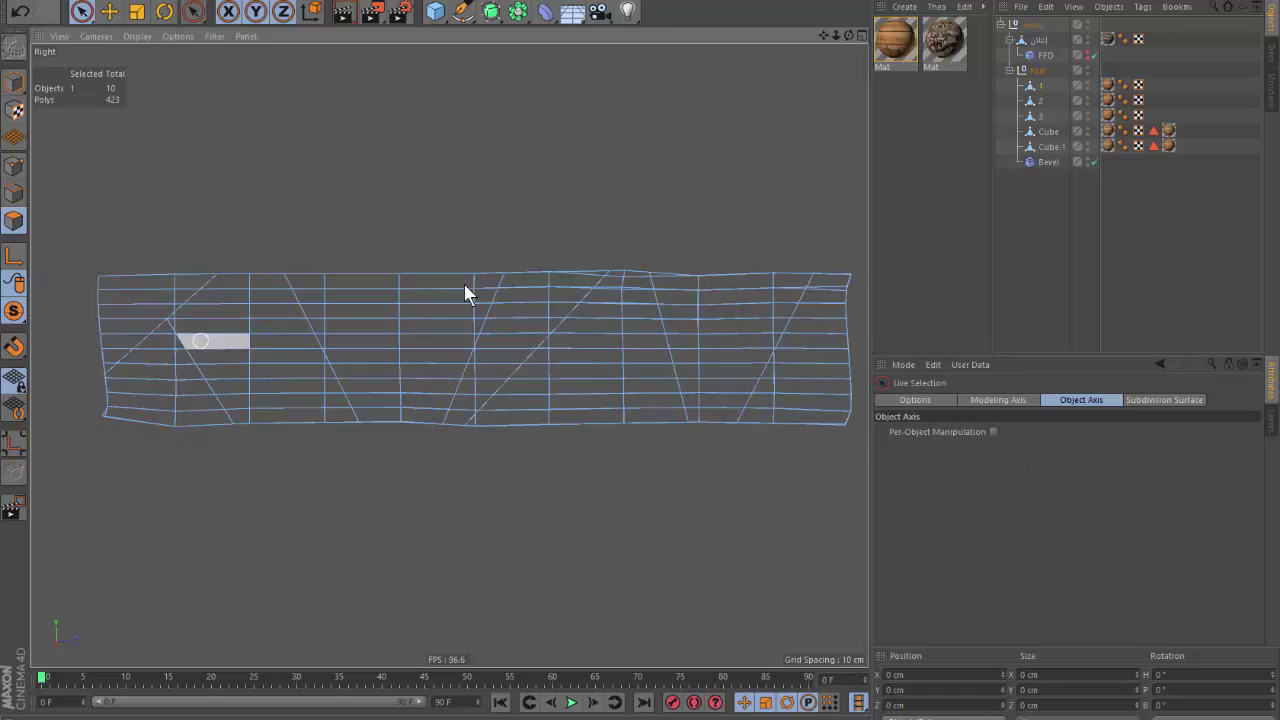
scroll(464, 284, up, 1)
click(445, 287)
click(497, 195)
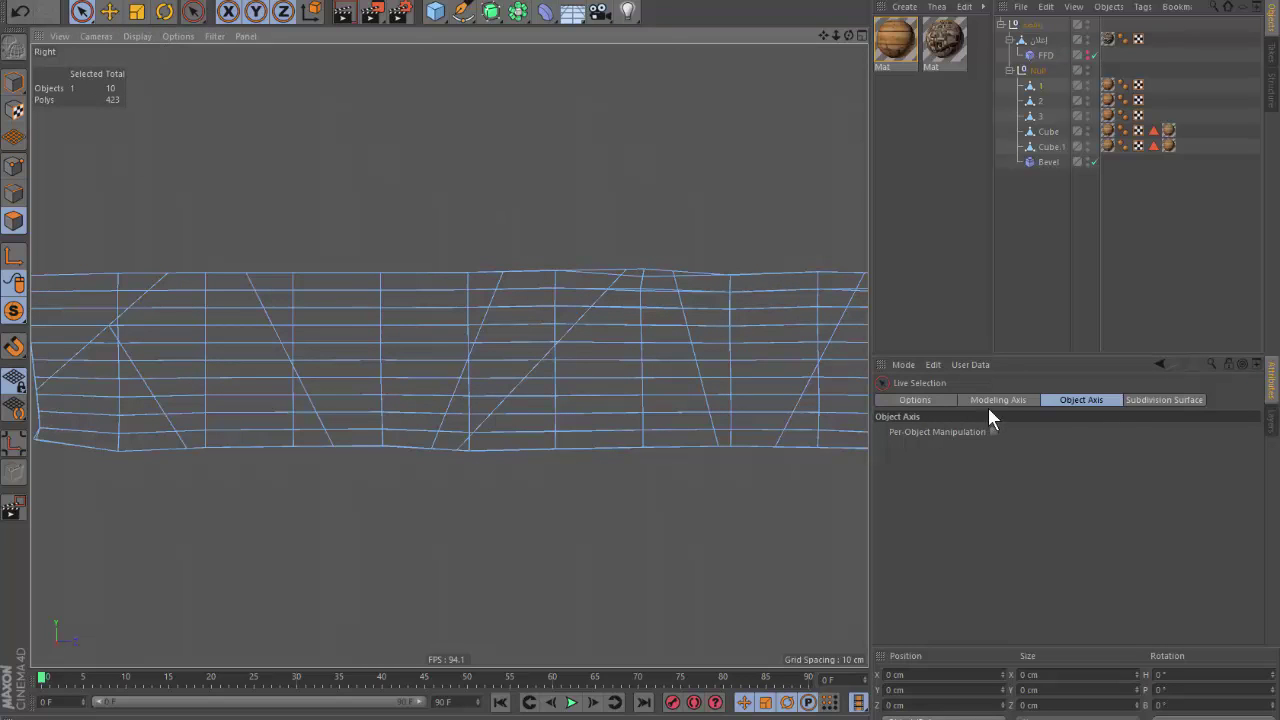
Allow selecting hidden polygons and select the polygons of the plank's top-left cut corner.
click(942, 400)
click(1024, 460)
scroll(843, 357, down, 2)
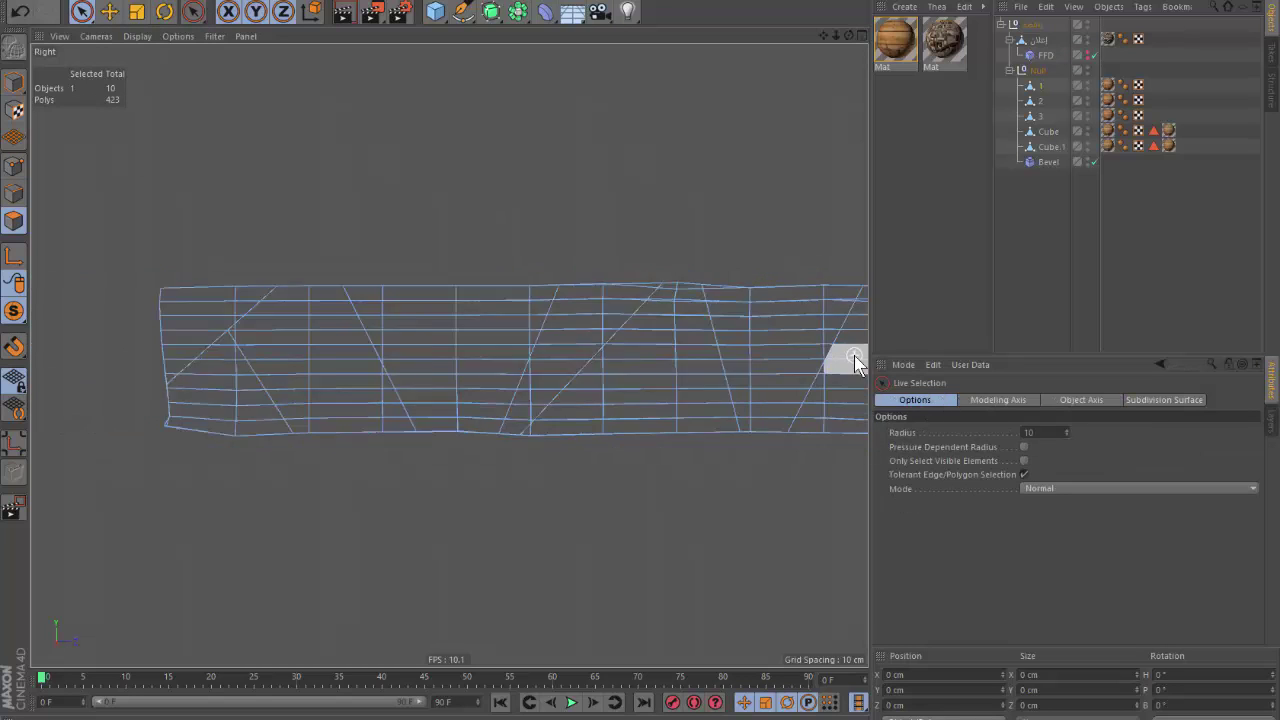
scroll(600, 340, down, 1)
mouse_move(333, 286)
mouse_down()
mouse_move(289, 316)
mouse_move(271, 351)
mouse_up()
scroll(270, 357, up, 2)
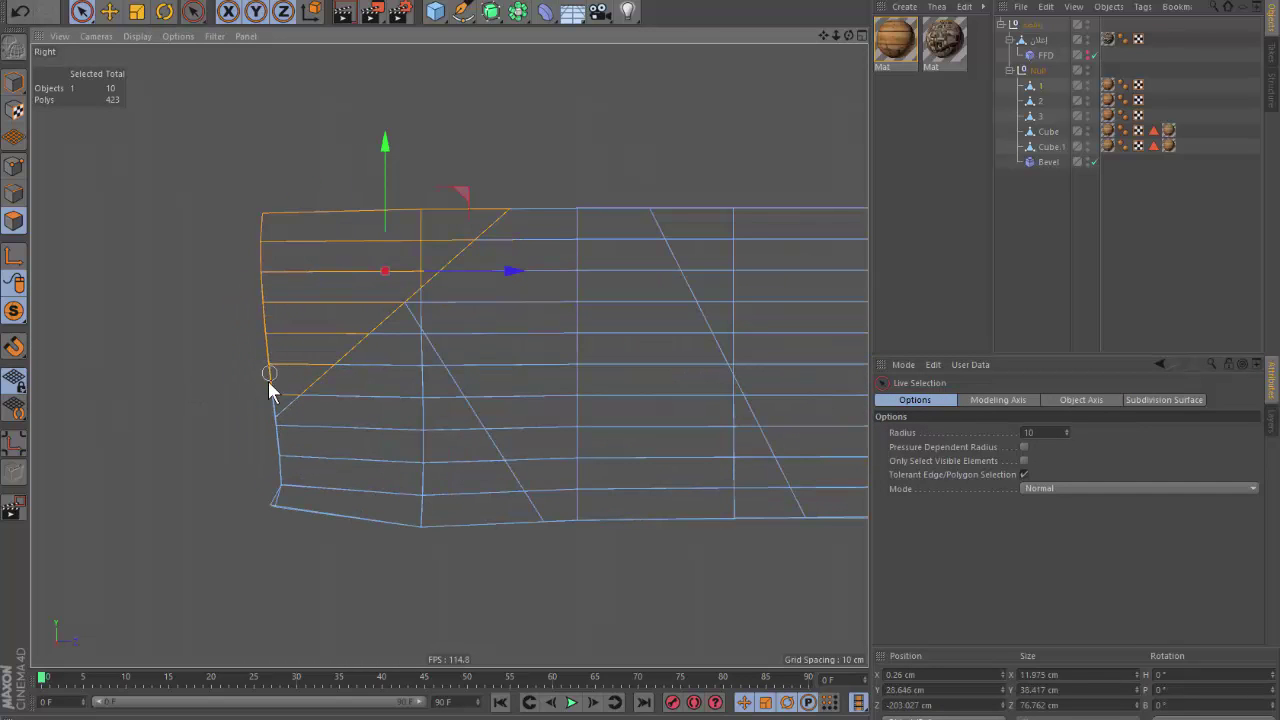
Return to the perspective view and orbit to inspect the selected corner wedge.
key(F1)
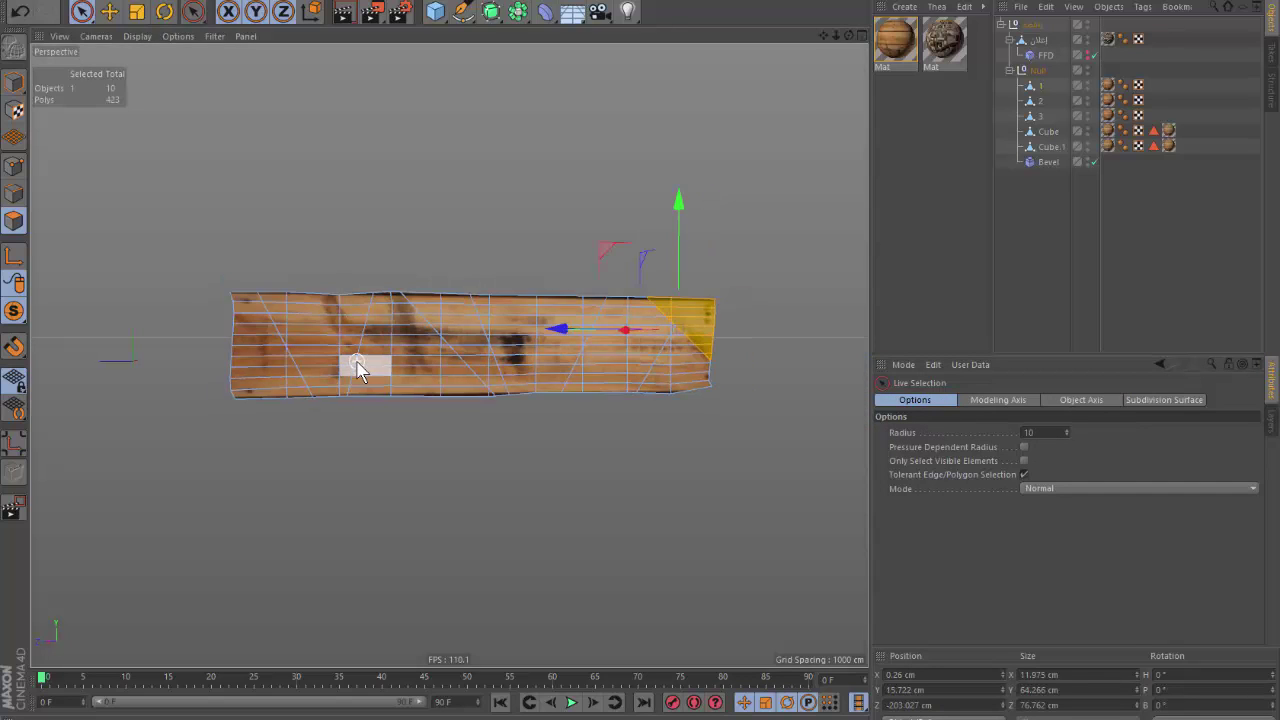
scroll(730, 349, up, 1)
scroll(725, 355, up, 2)
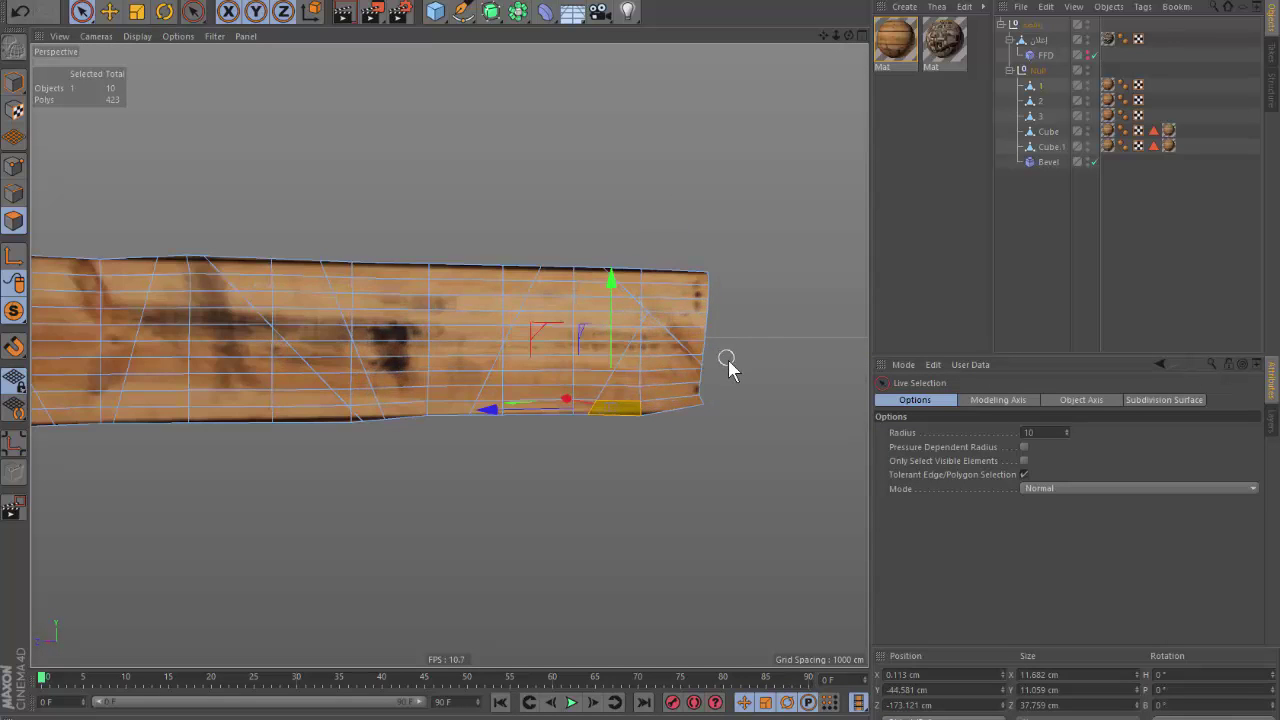
scroll(720, 368, up, 1)
scroll(725, 330, up, 2)
mouse_move(729, 318)
alt+mouse_down()
mouse_move(686, 406)
mouse_move(677, 380)
mouse_move(554, 289)
alt+mouse_up()
mouse_move(777, 443)
alt+mouse_down()
mouse_move(689, 369)
mouse_move(670, 284)
alt+mouse_up()
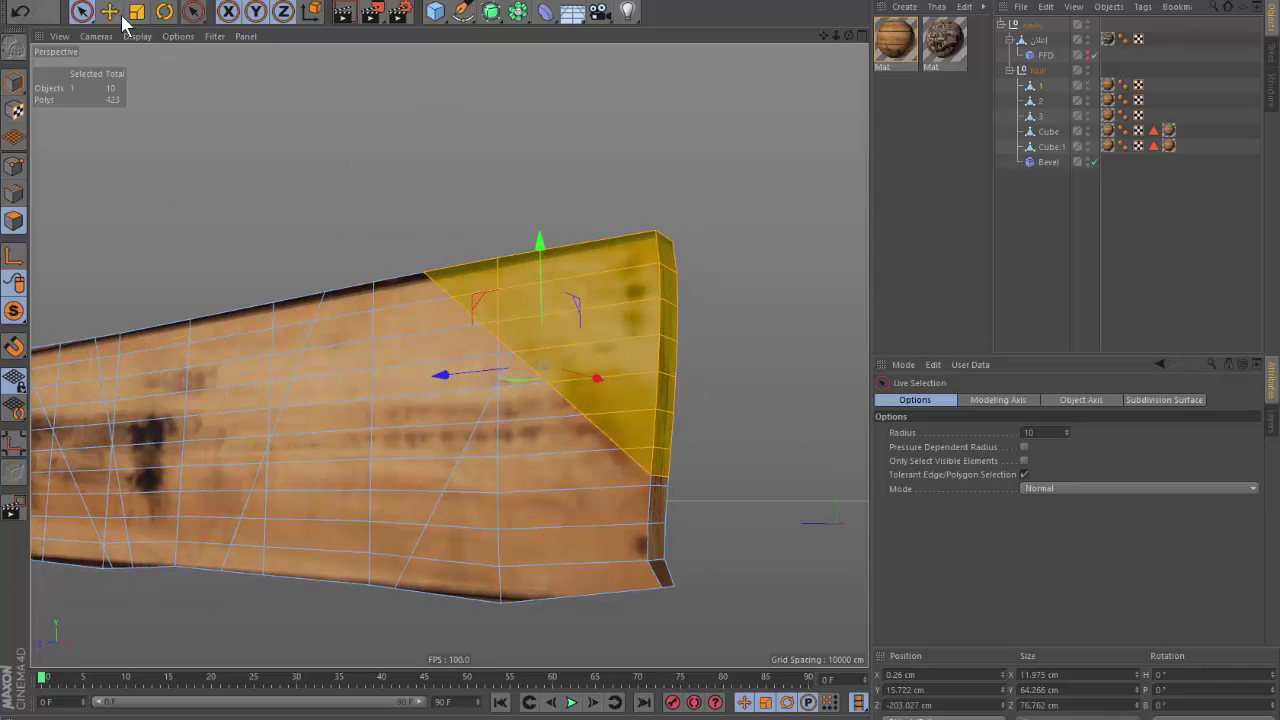
Restore the corner polygon selection and try pulling the wedge outward.
click(403, 228)
key(ctrl+z)
click(110, 12)
mouse_move(251, 280)
mouse_down()
mouse_move(355, 212)
mouse_move(349, 246)
mouse_move(723, 420)
mouse_move(414, 420)
mouse_move(473, 440)
mouse_move(537, 351)
mouse_up()
scroll(537, 351, up, 3)
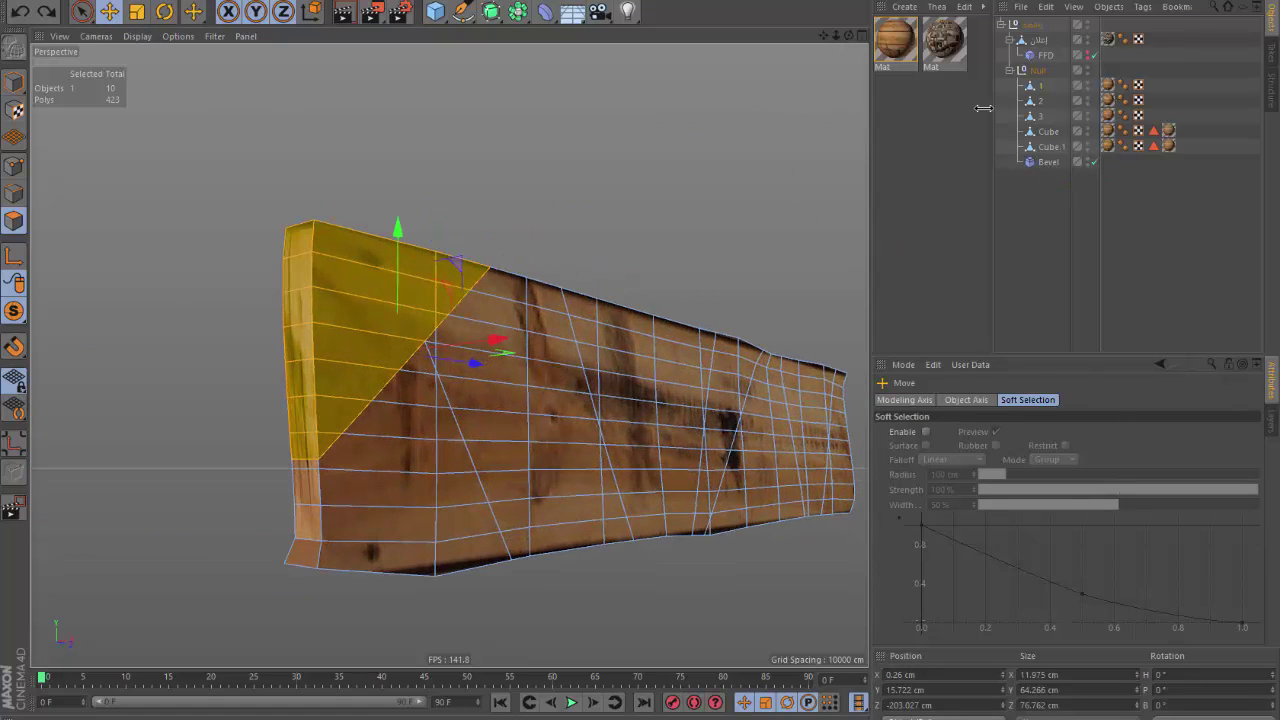
Undo the wedge moves so the plank stays unstretched, orbiting to view it face-on.
drag(623, 334, 522, 247)
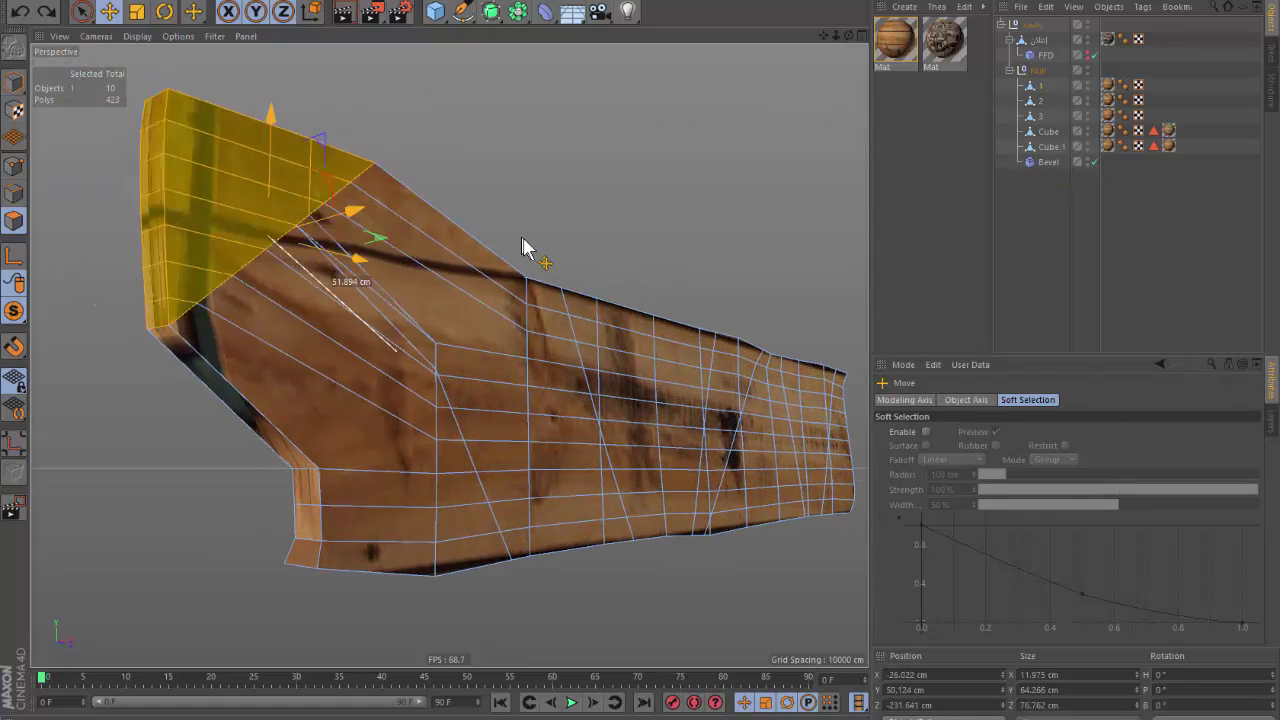
key(ctrl+z)
alt+drag(557, 363, 857, 300)
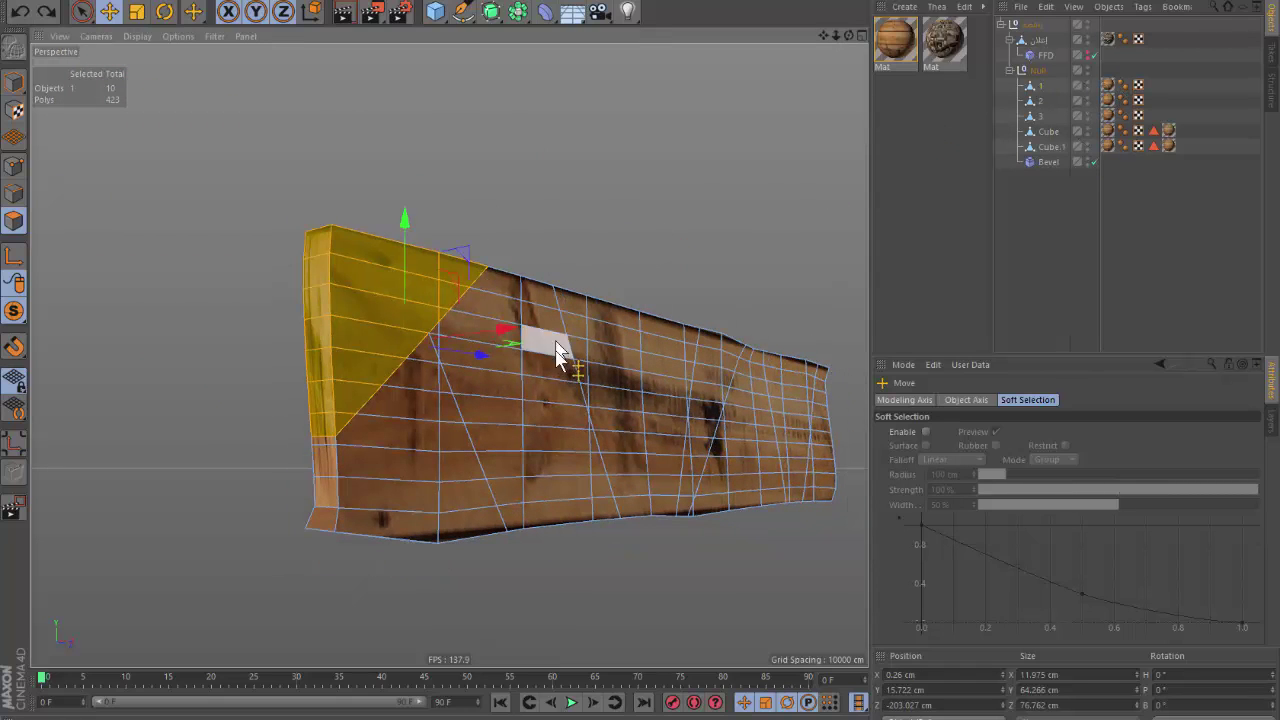
mouse_move(560, 351)
alt+mouse_down()
mouse_move(571, 414)
mouse_move(520, 423)
alt+mouse_up()
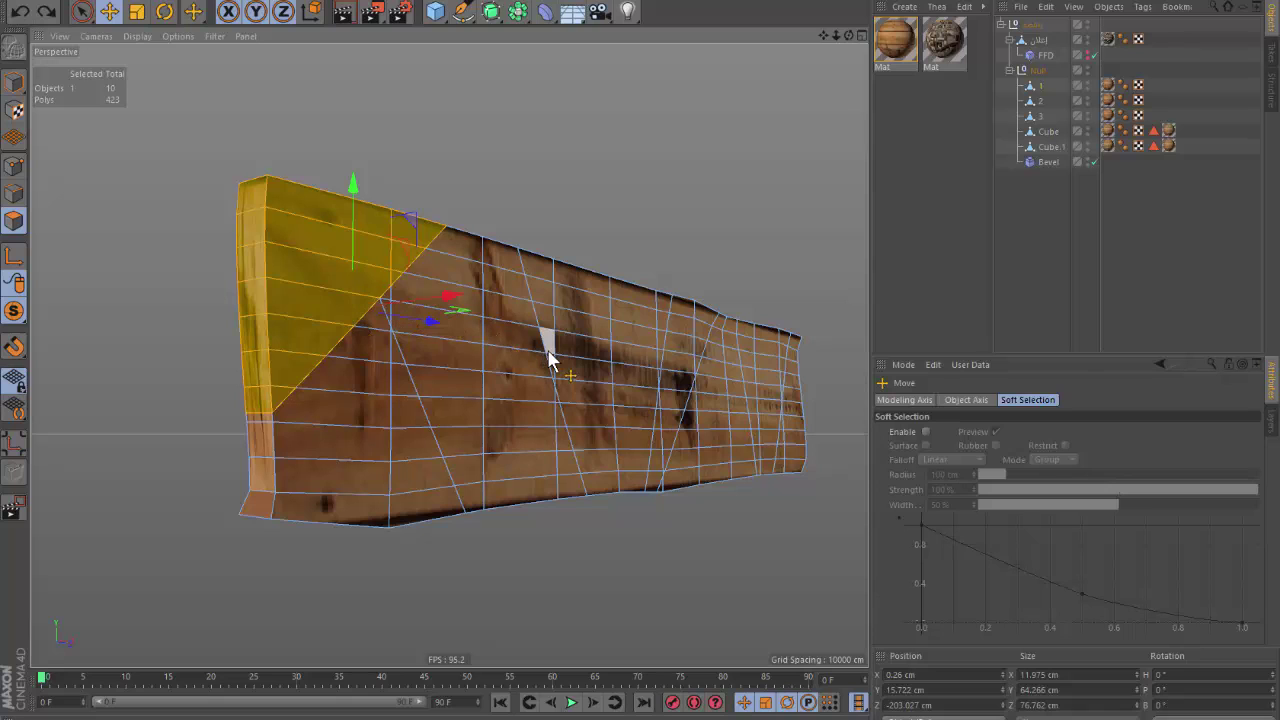
key(ctrl+z)
key(ctrl+z)
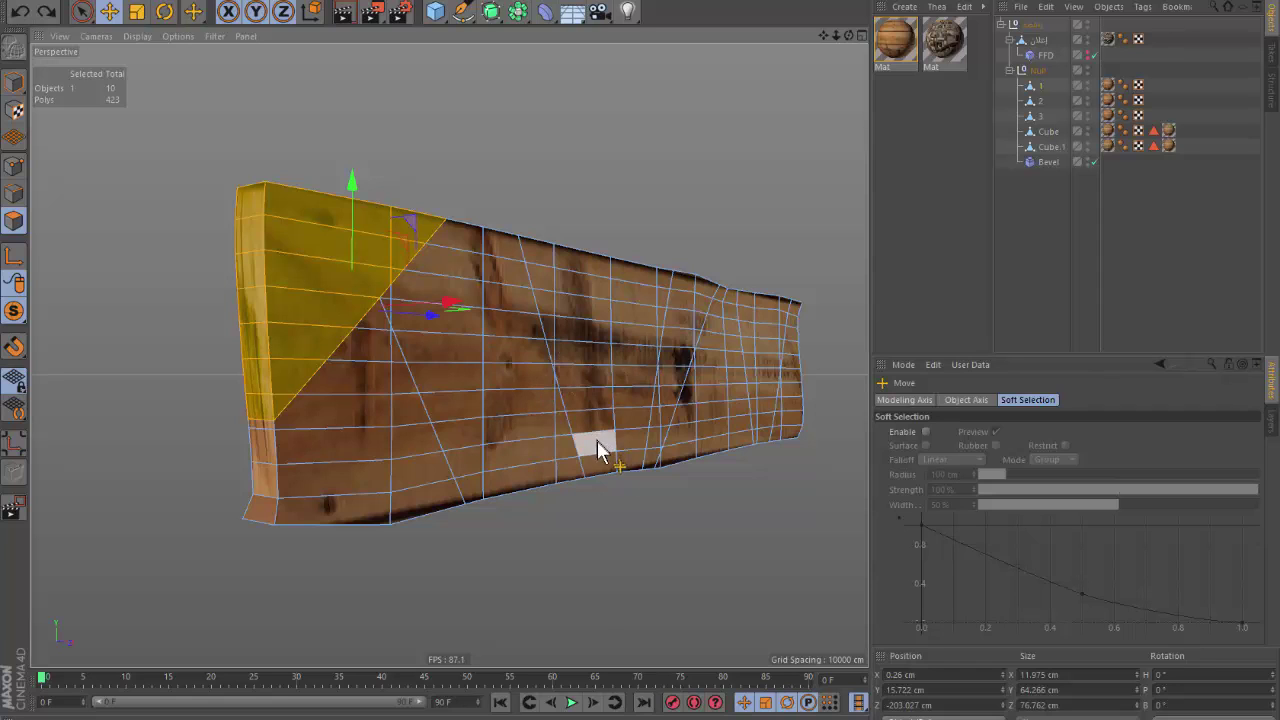
Split the selected wedge into its own object and delete it from the original plank.
right_click(608, 500)
click(663, 640)
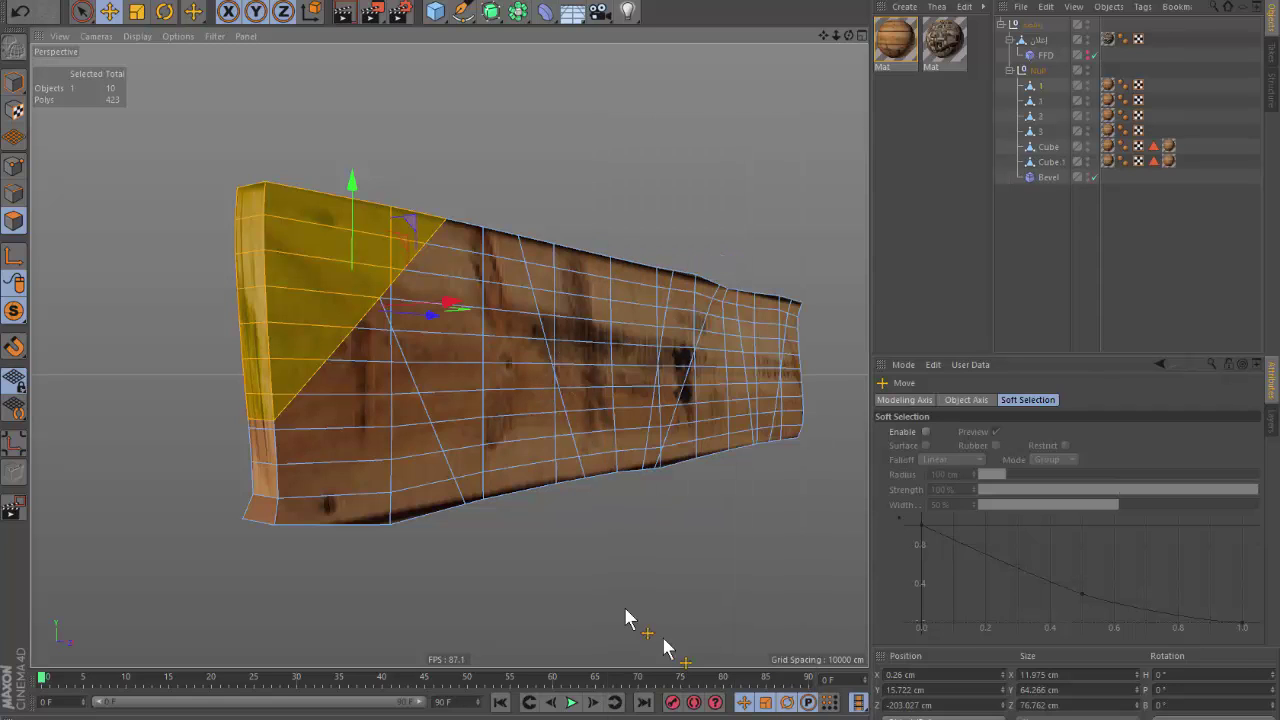
click(1030, 177)
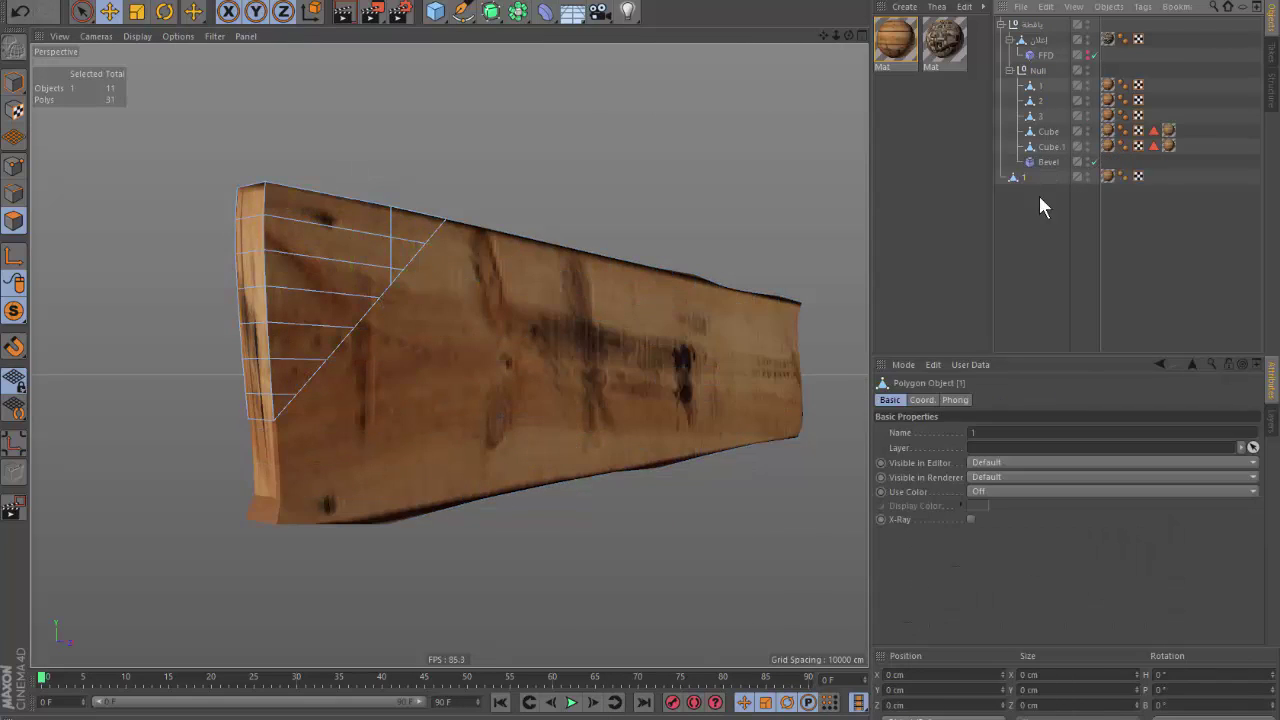
click(1039, 87)
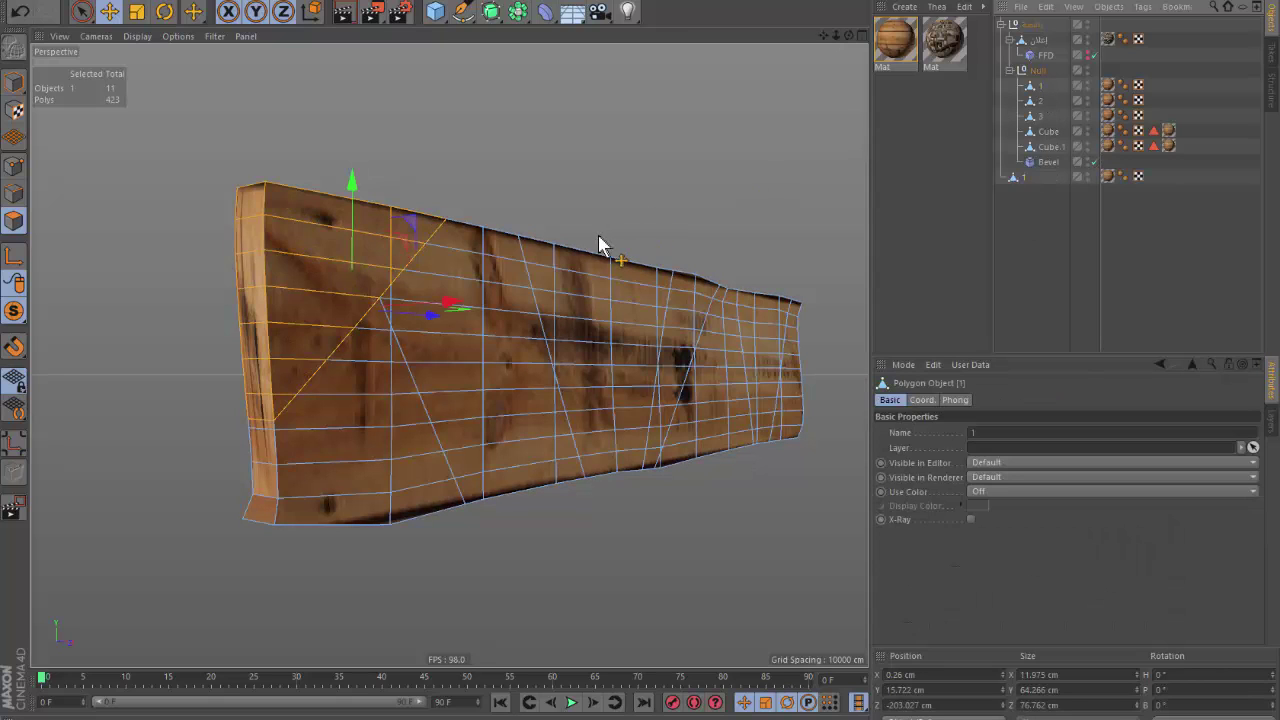
key(Delete)
In the Right view, select the small triangular polygon on the plank face.
key(F4)
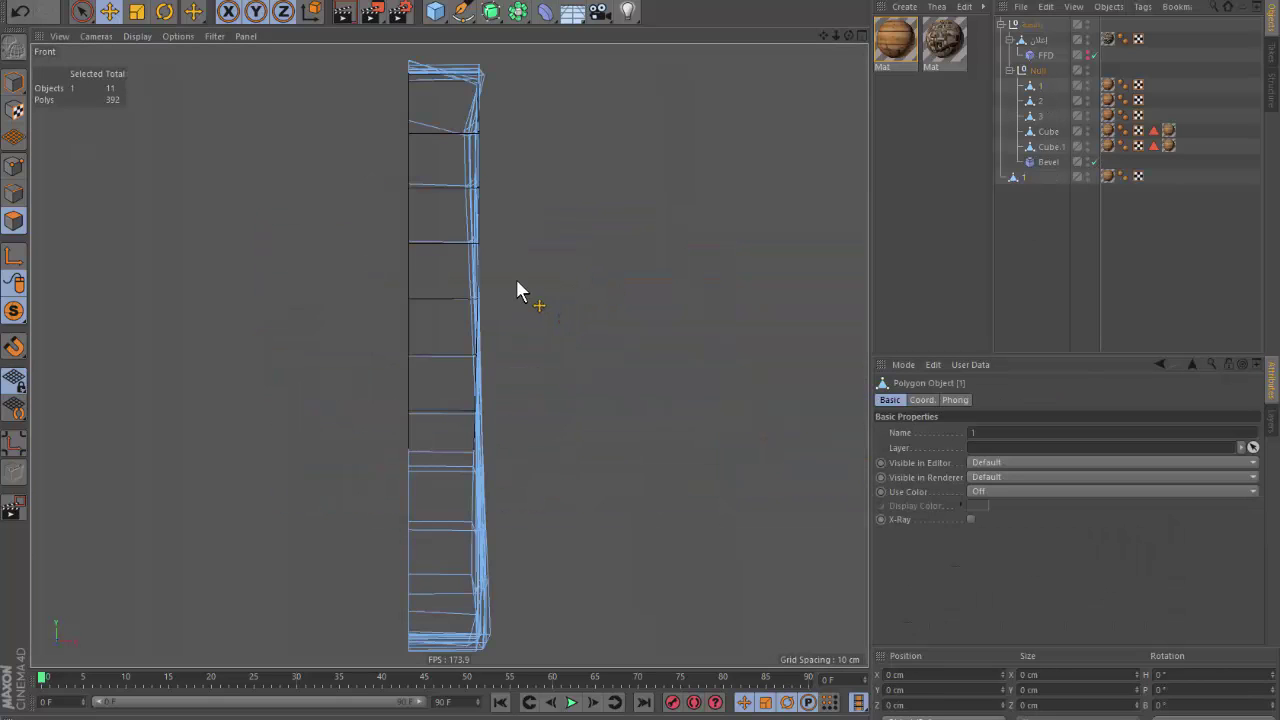
key(F3)
scroll(505, 285, down, 1)
drag(82, 12, 129, 40)
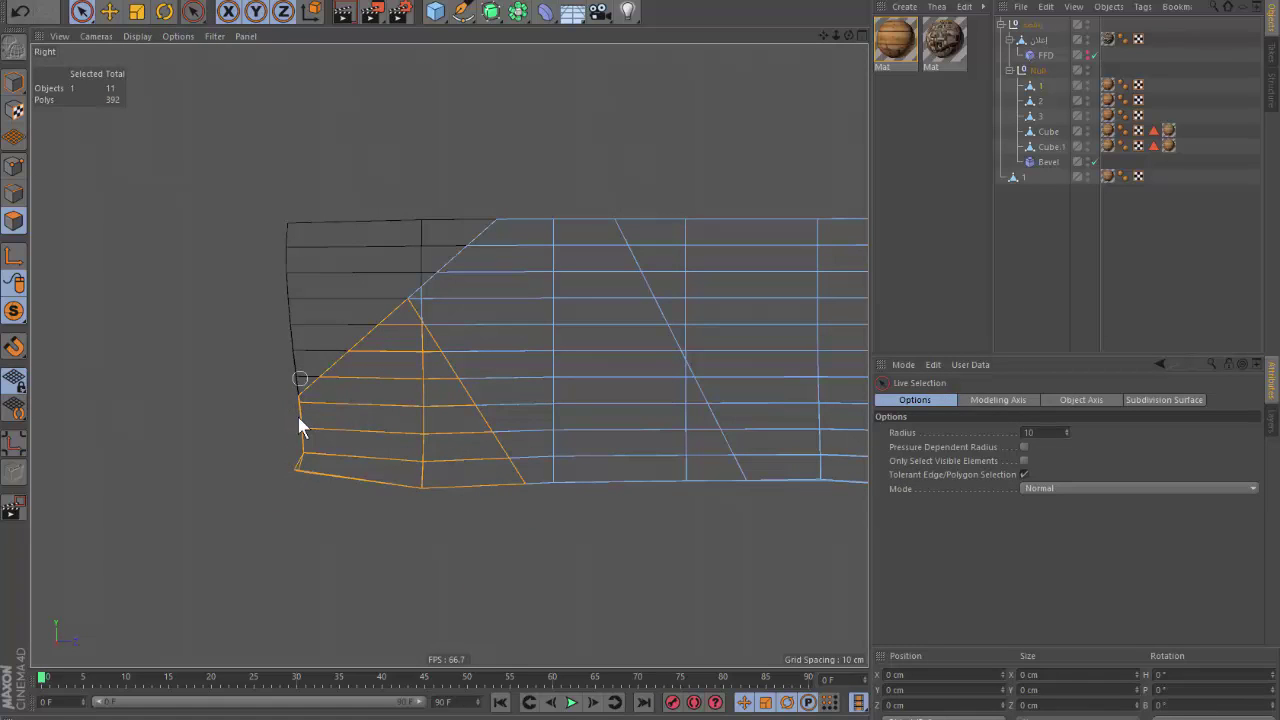
click(400, 330)
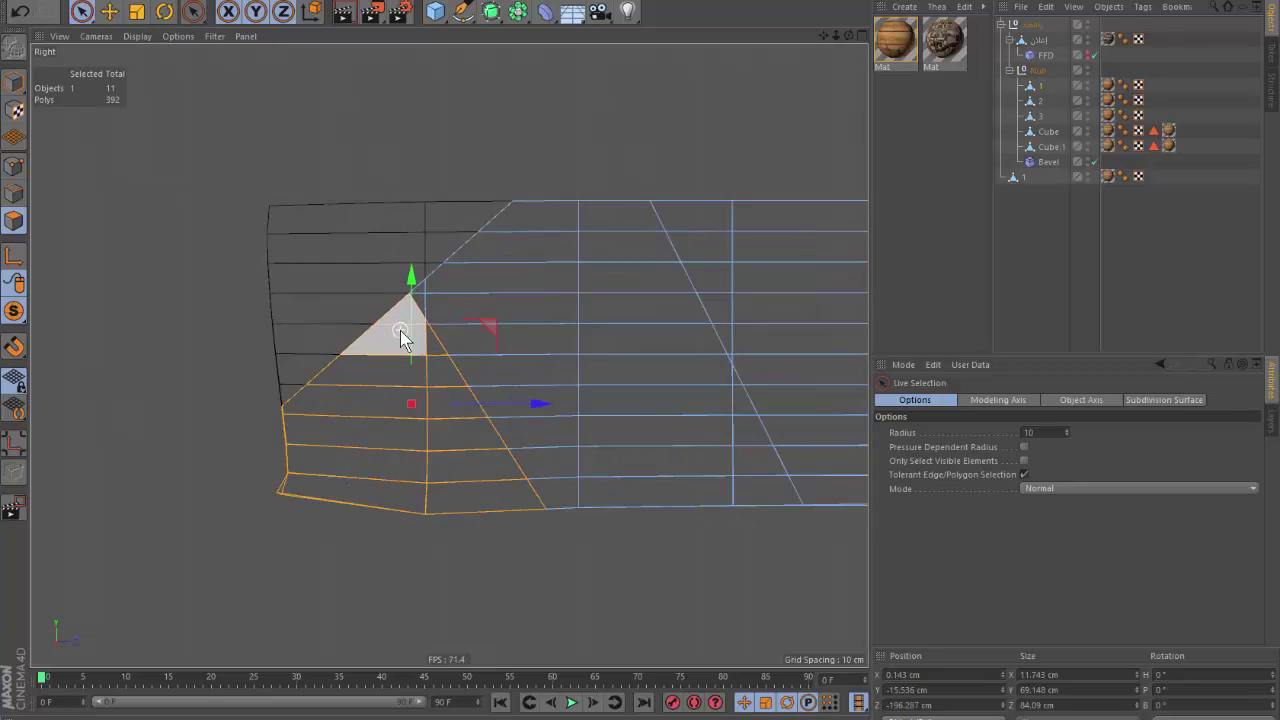
scroll(400, 330, up, 5)
scroll(453, 300, up, 5)
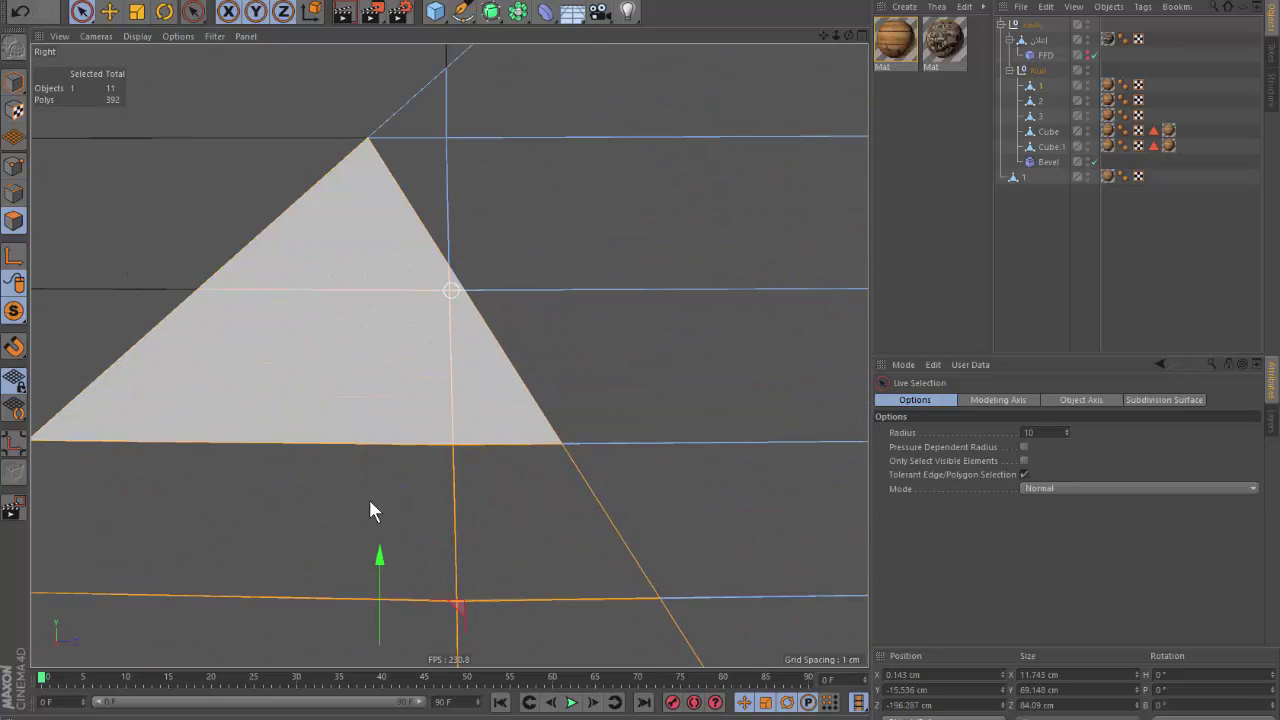
click(400, 329)
Add the polygons below the triangle to the selection, checking front, right and perspective views.
key(F1)
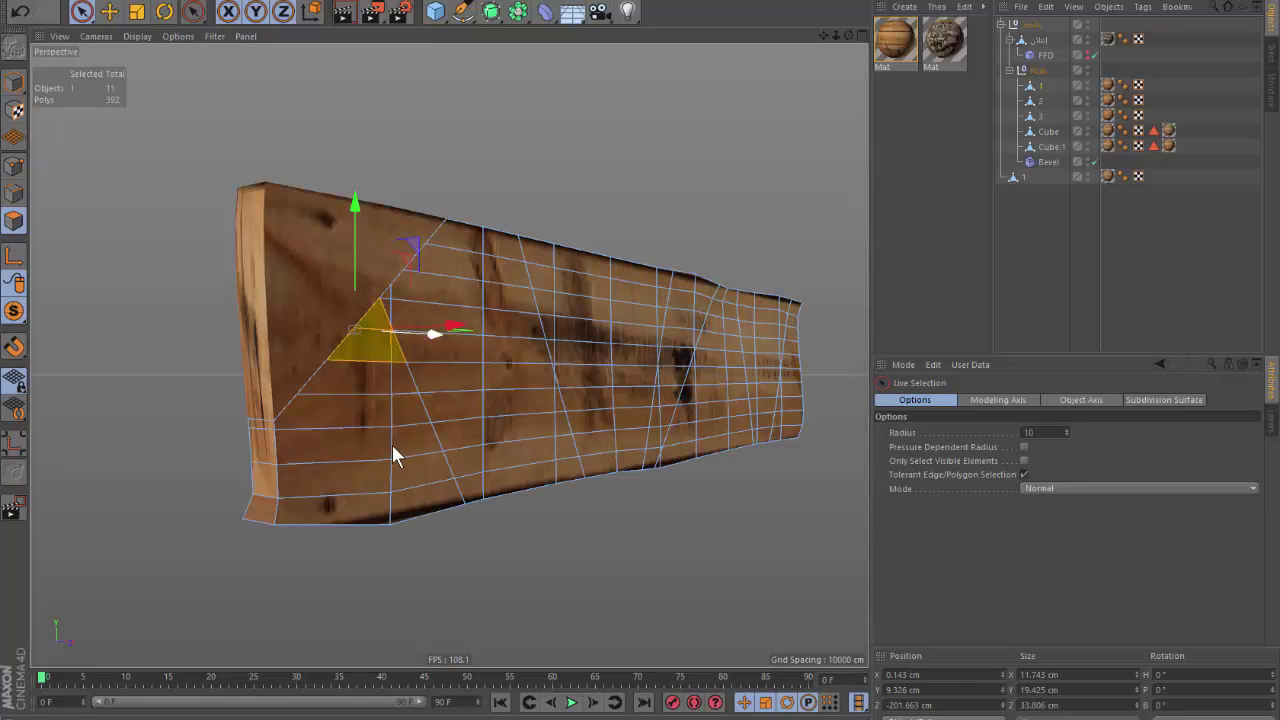
shift+click(393, 443)
scroll(413, 383, up, 3)
scroll(395, 340, up, 2)
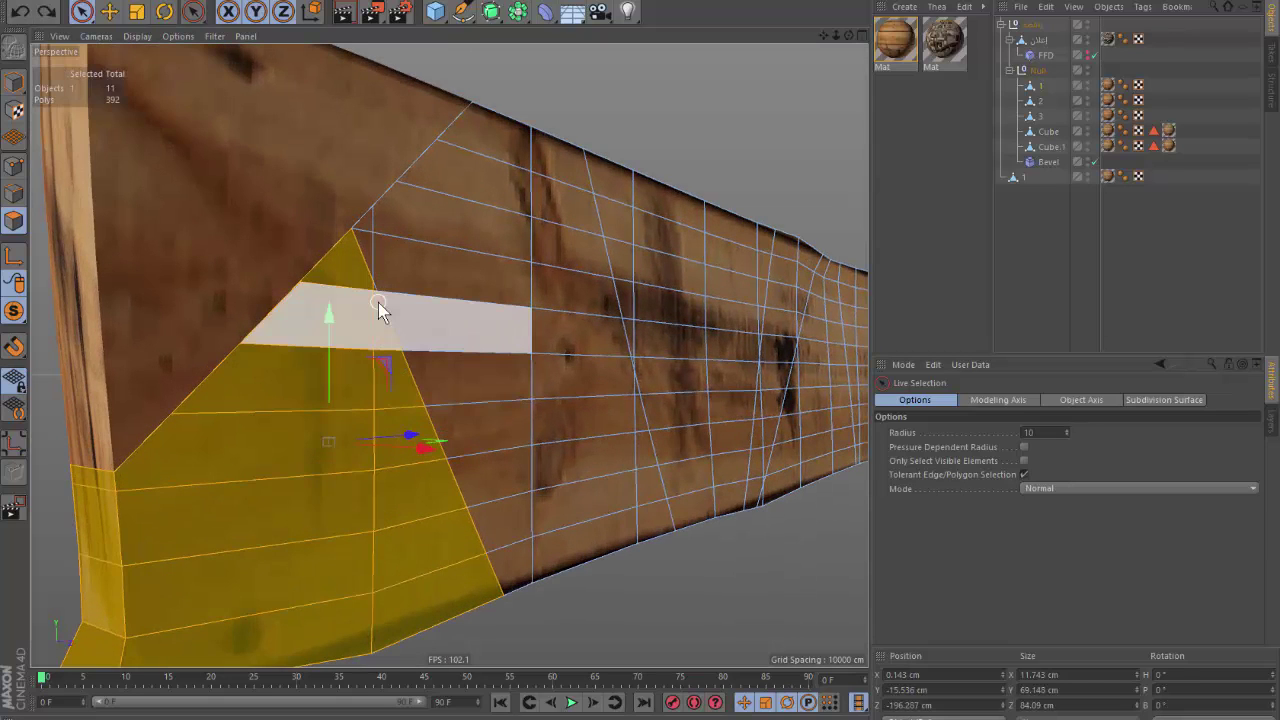
key(F4)
key(F3)
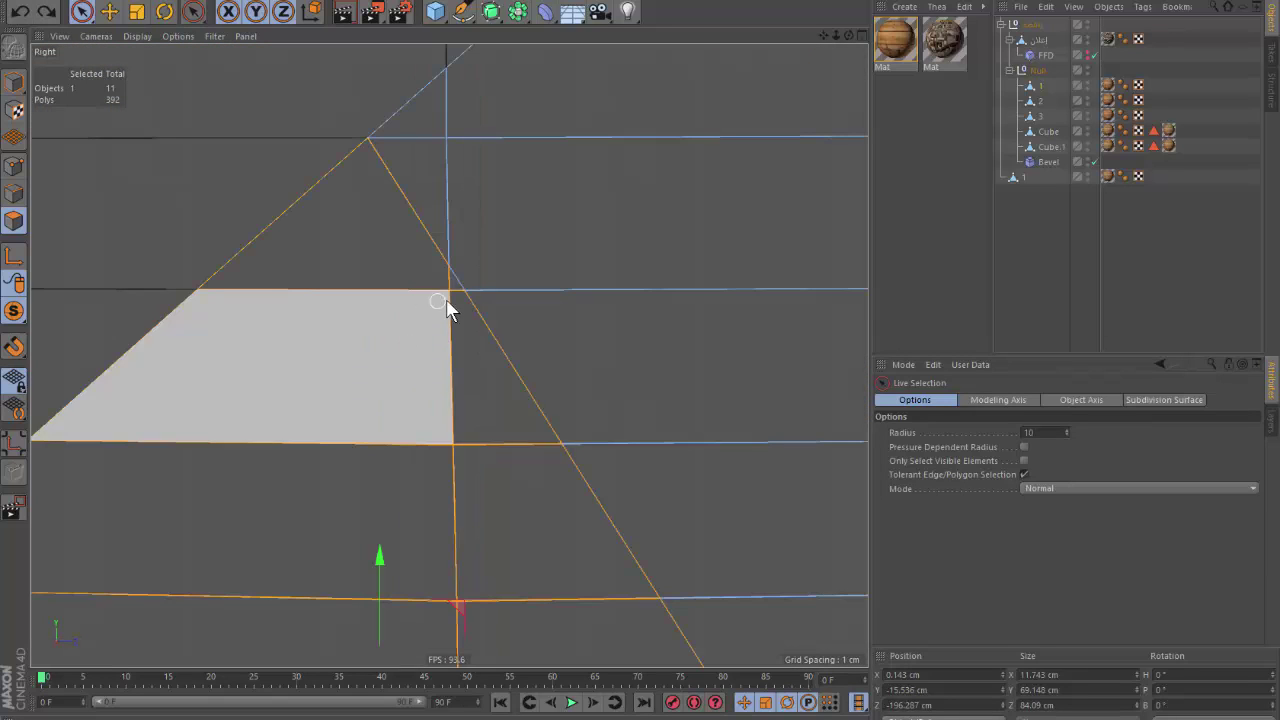
key(F1)
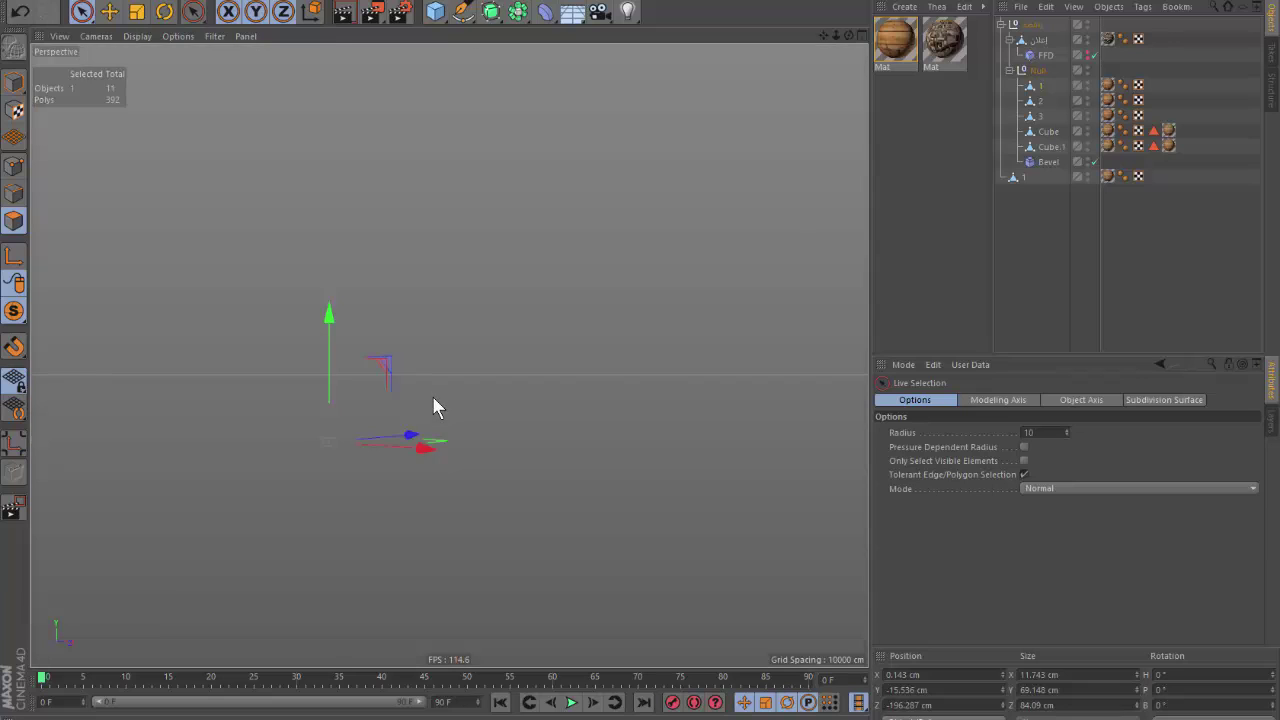
Split the selected triangle into a new piece 1 and move it out of the Null.
key(e)
scroll(600, 330, down, 3)
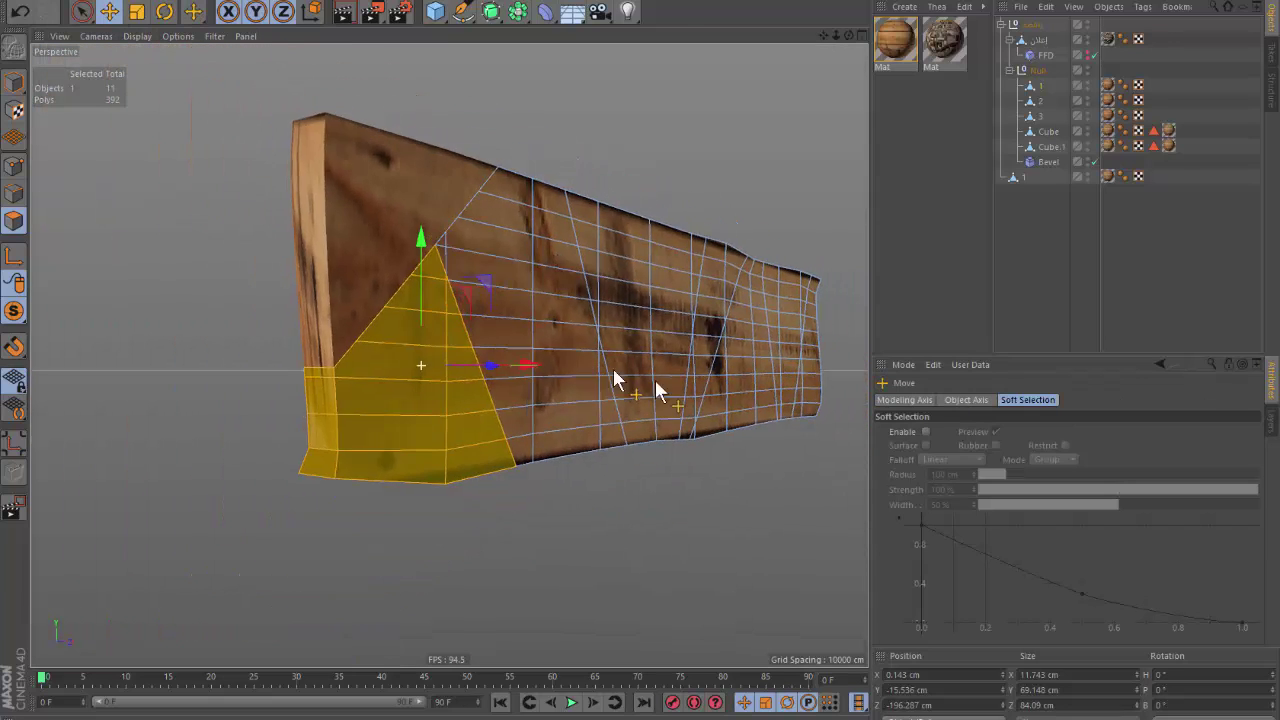
mouse_move(655, 380)
alt+mouse_down()
mouse_move(591, 380)
mouse_move(662, 447)
alt+mouse_up()
right_click(662, 447)
click(719, 634)
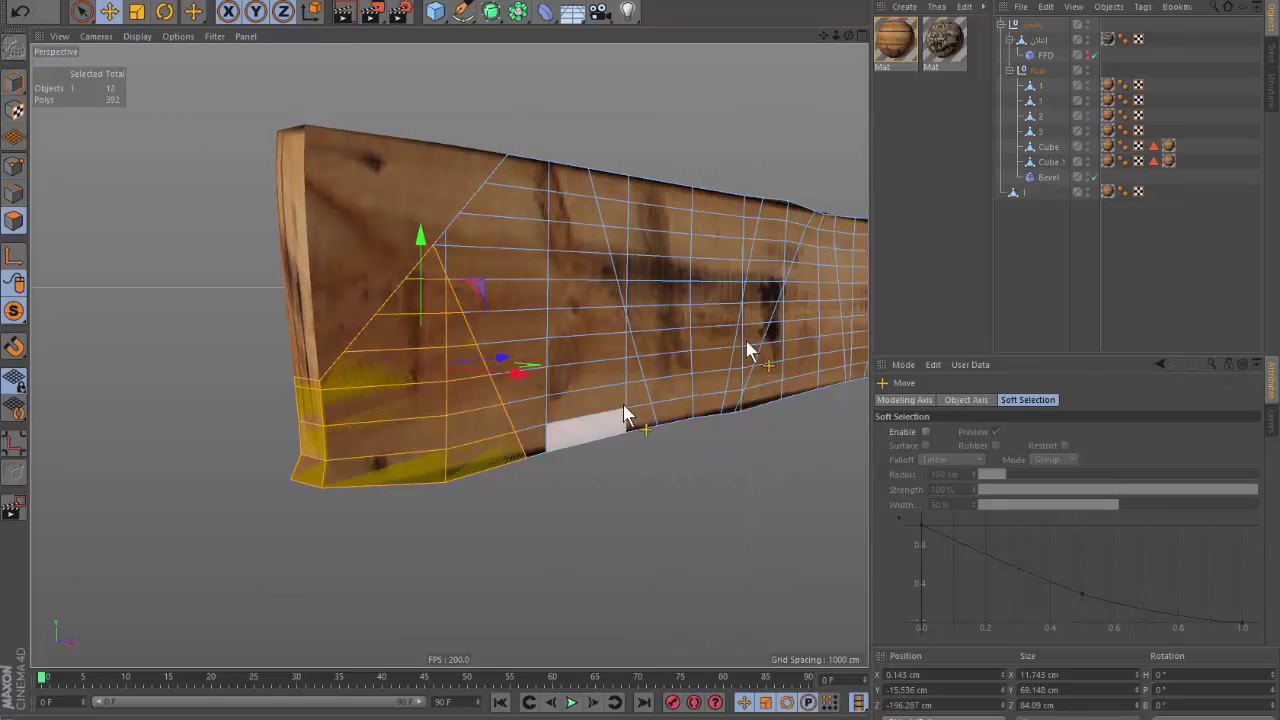
drag(1036, 115, 1016, 236)
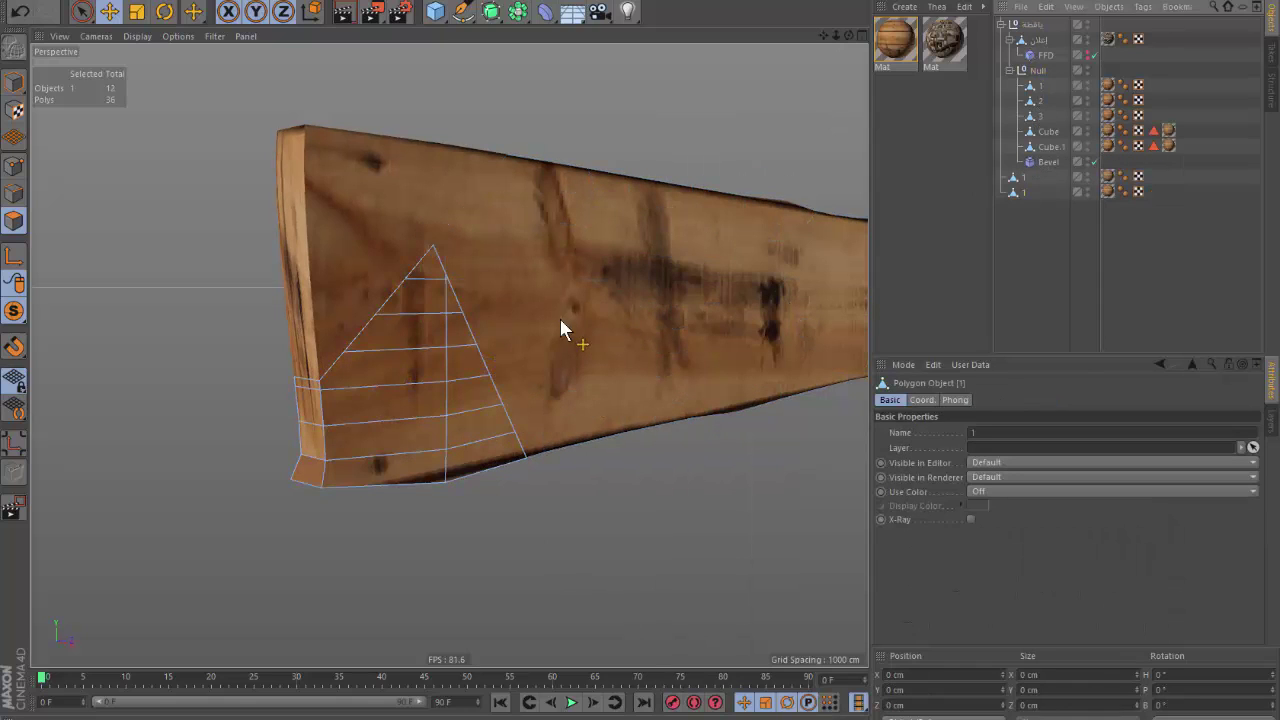
Select the remaining plank object and orbit the view around it.
click(1033, 100)
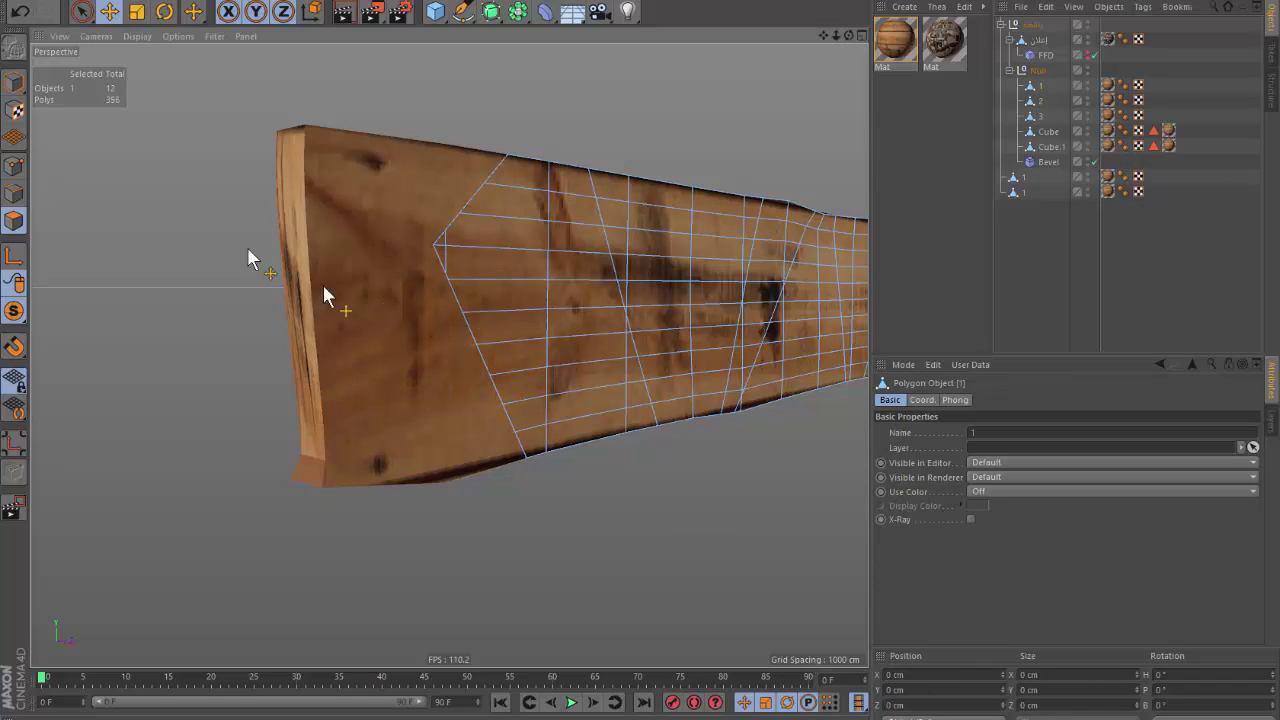
click(80, 12)
scroll(630, 312, down, 3)
mouse_move(630, 312)
alt+mouse_down()
mouse_move(614, 380)
mouse_move(665, 285)
alt+mouse_up()
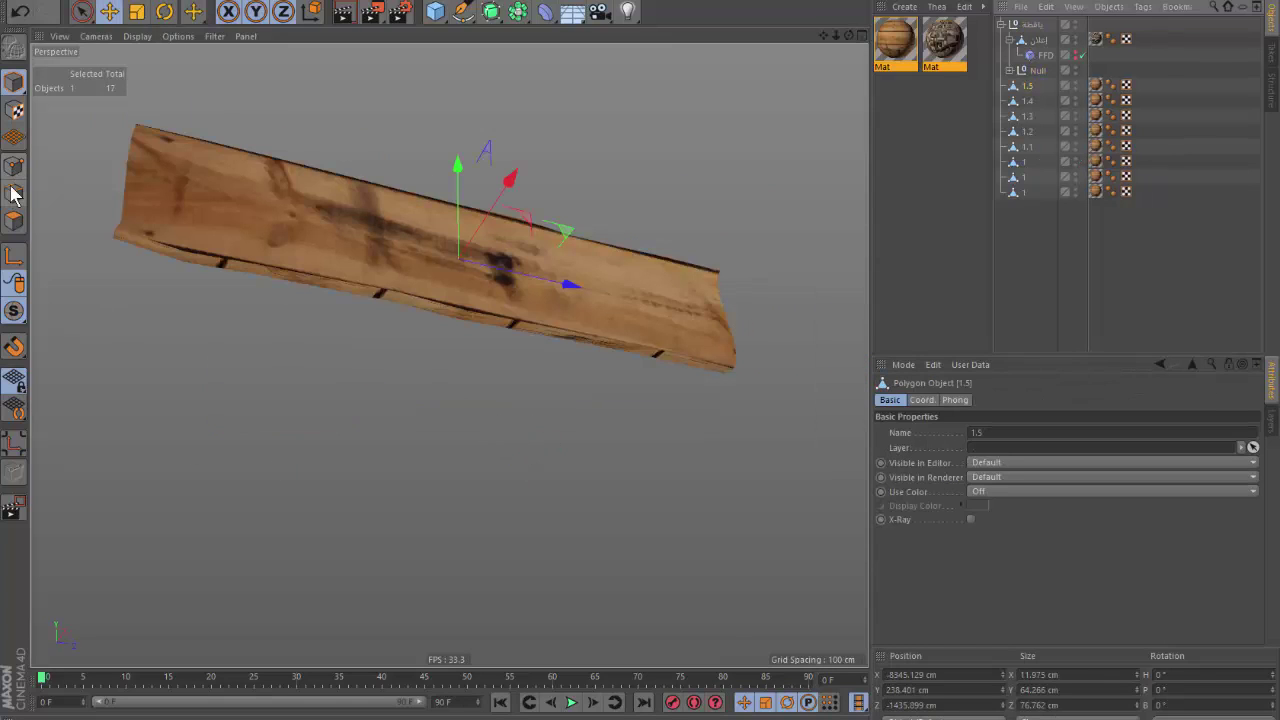
Select broken piece 1.5 from the plank pieces and pan it into view.
click(14, 219)
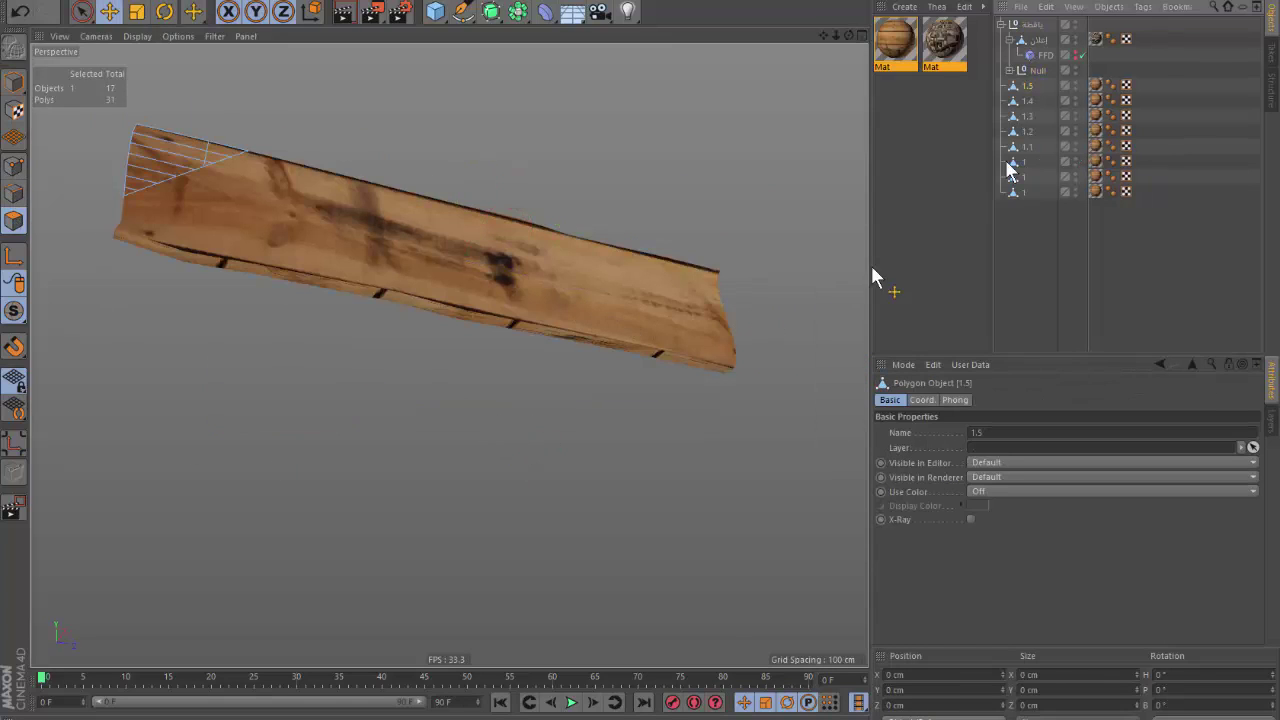
drag(1026, 100, 1026, 85)
mouse_move(614, 343)
alt+mouse_down()
mouse_move(705, 412)
mouse_move(719, 389)
alt+mouse_up()
click(1035, 87)
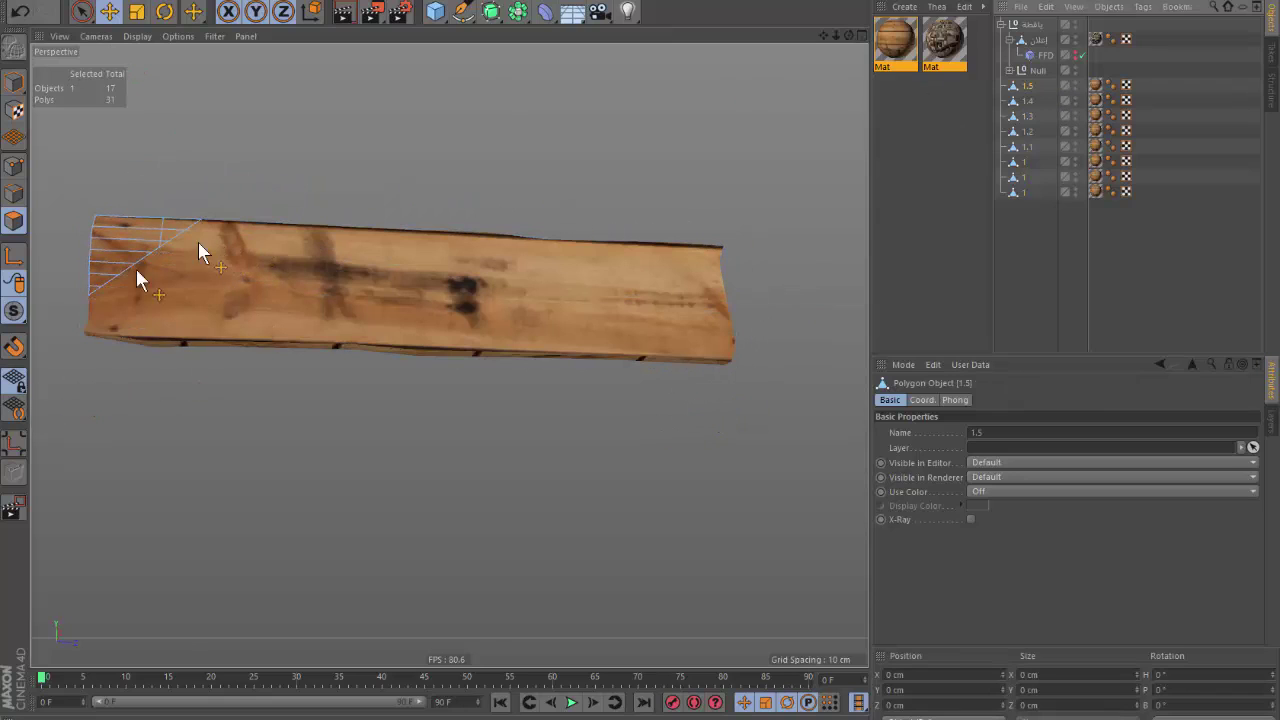
alt+middle_drag(76, 363, 156, 365)
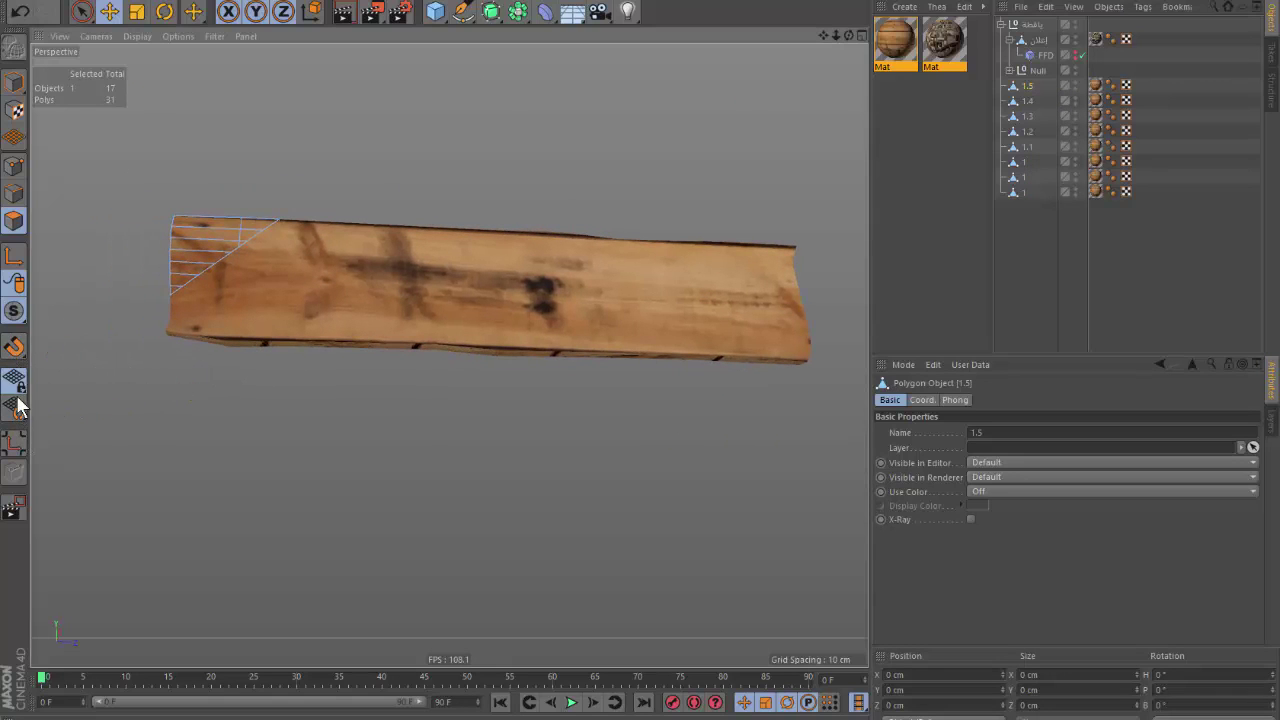
Solo piece 1.5 and fill its open hole with Close Polygon Hole.
click(14, 311)
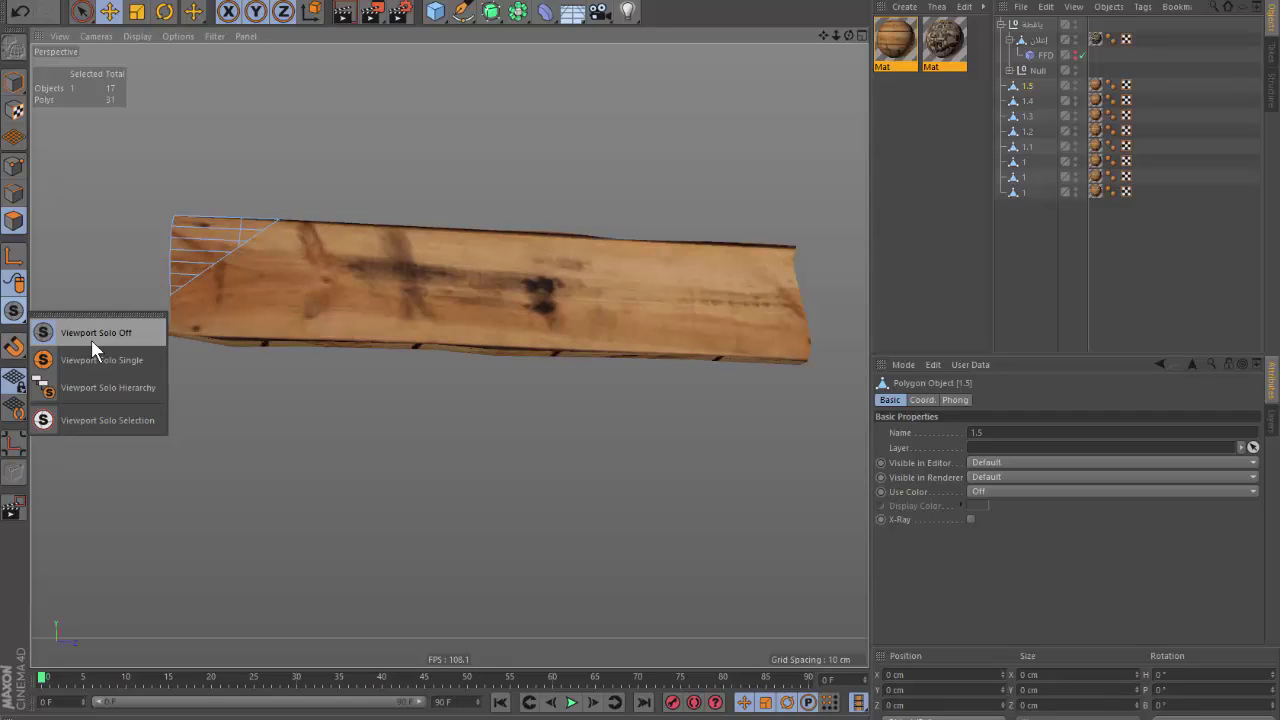
click(92, 358)
alt+drag(206, 277, 240, 330)
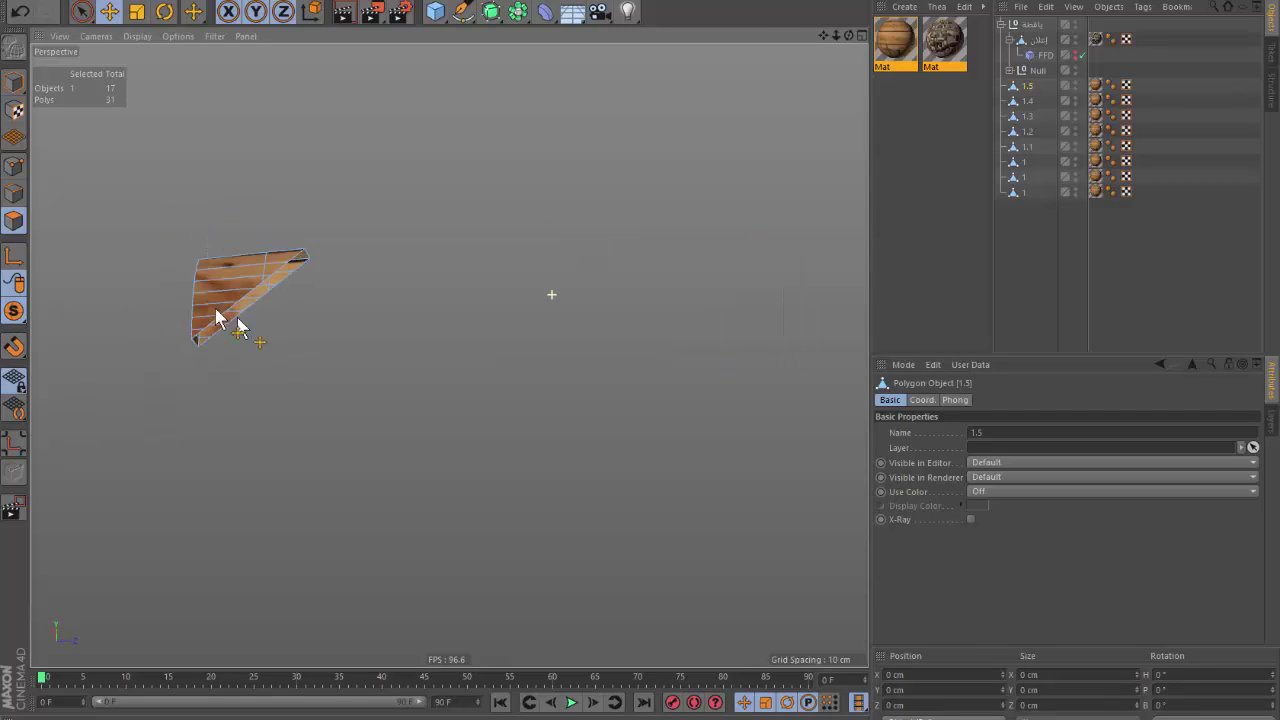
right_click(406, 358)
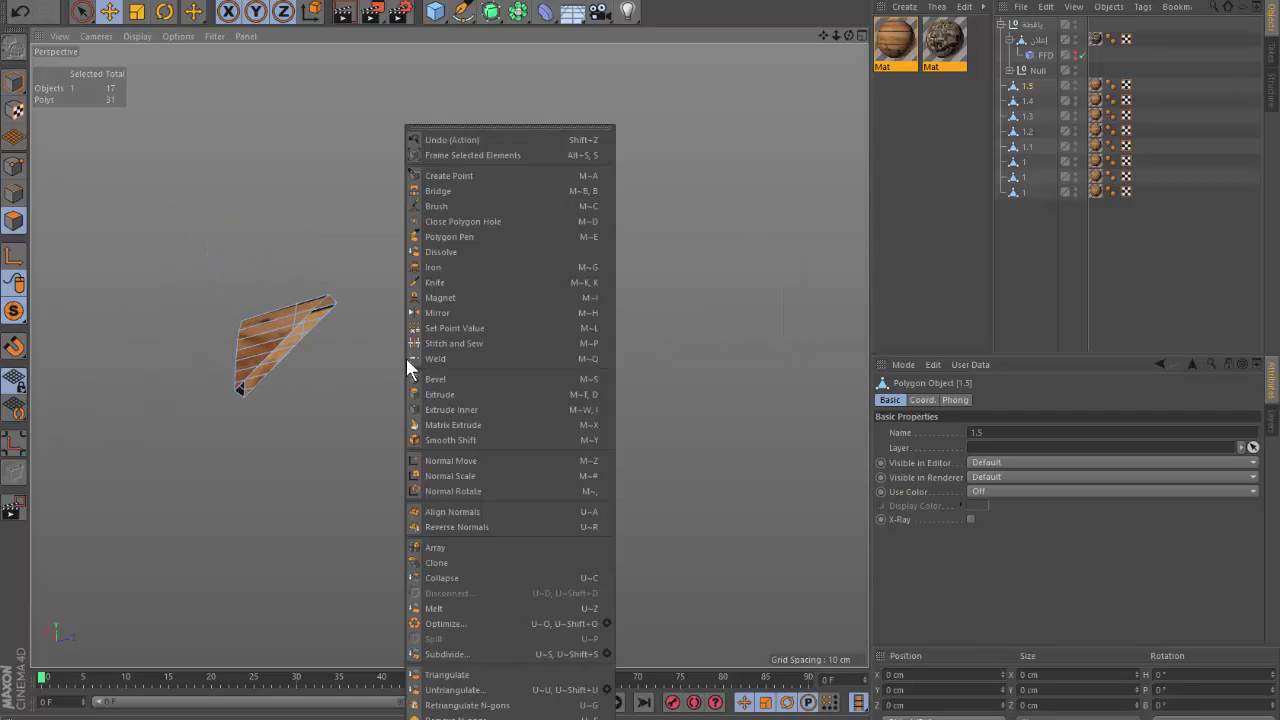
click(455, 221)
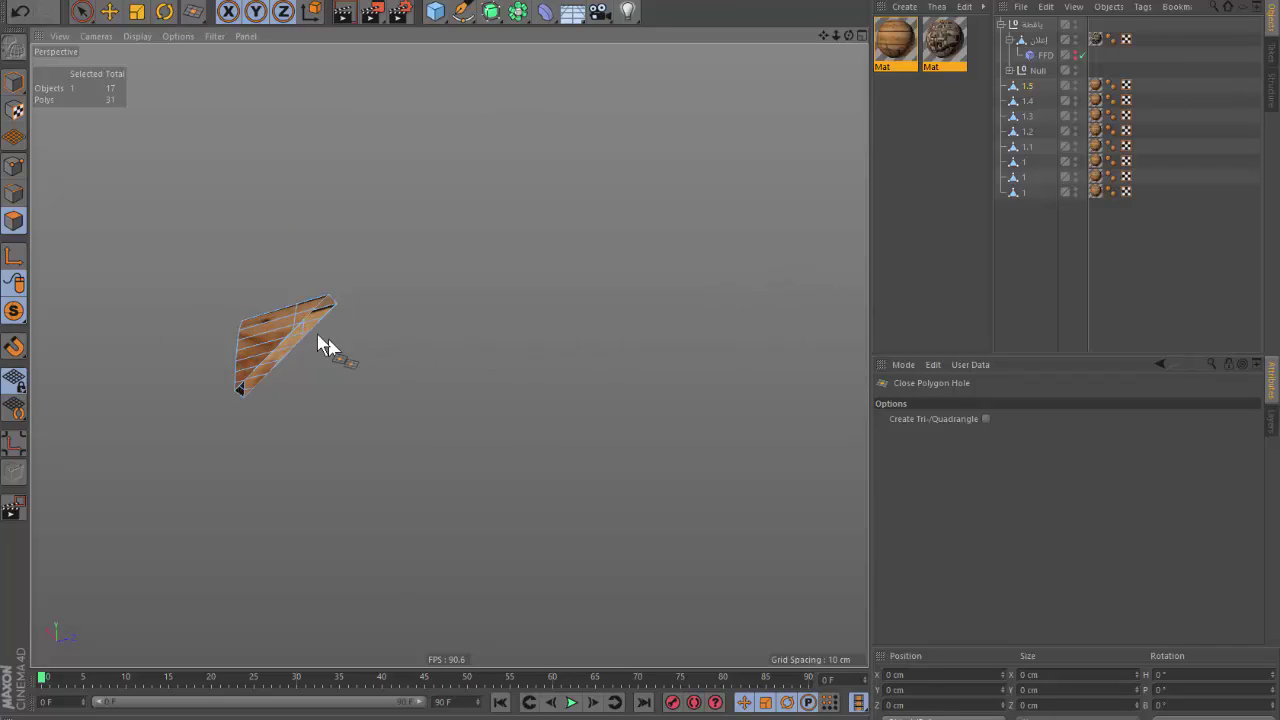
click(320, 338)
Solo piece 1.4 and inspect it from another angle before selecting piece 1.3.
click(1028, 101)
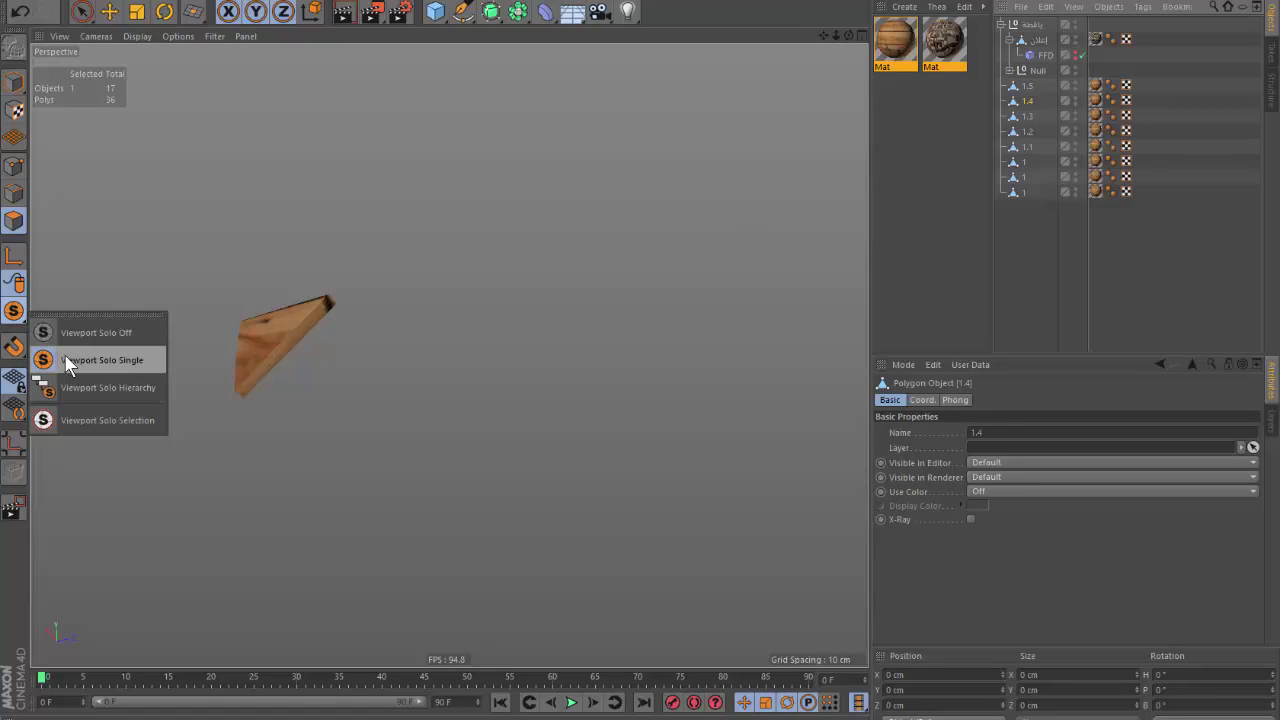
drag(24, 318, 63, 360)
mouse_move(380, 526)
alt+mouse_down()
mouse_move(290, 442)
mouse_move(391, 466)
mouse_move(266, 466)
mouse_move(286, 309)
mouse_move(266, 418)
mouse_move(346, 400)
mouse_move(233, 401)
mouse_move(400, 214)
mouse_move(336, 290)
alt+mouse_up()
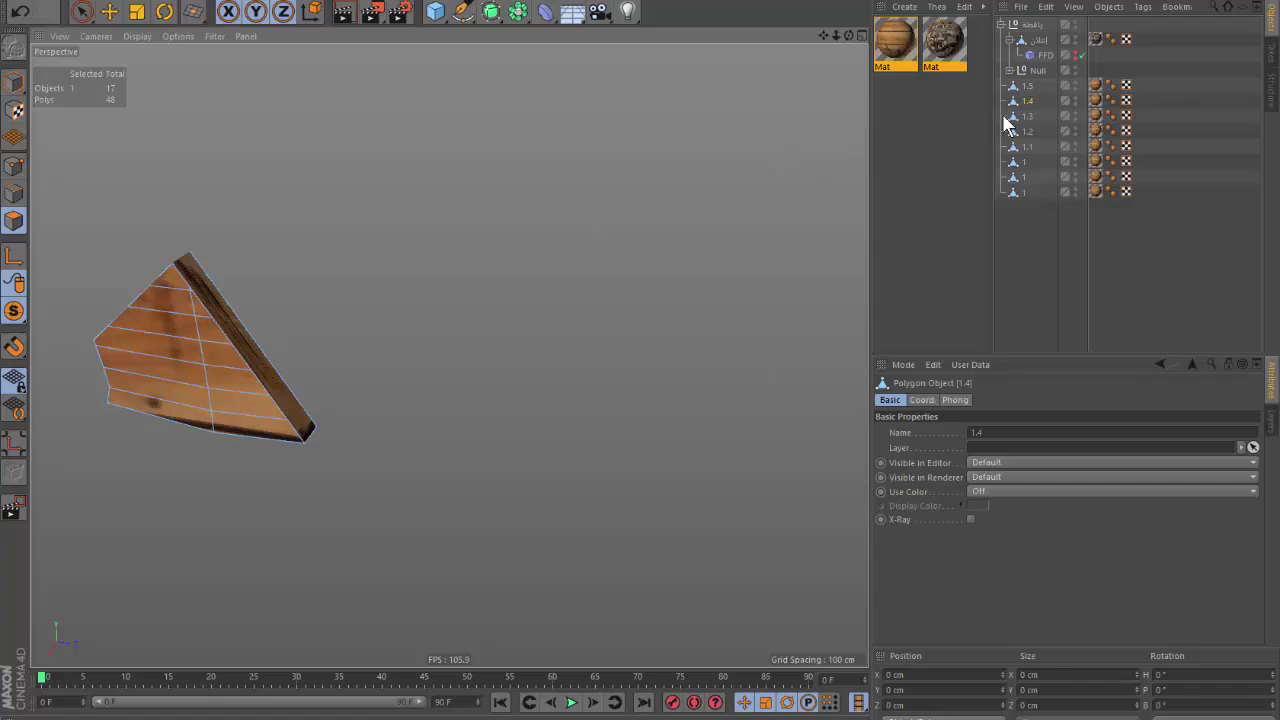
click(1005, 117)
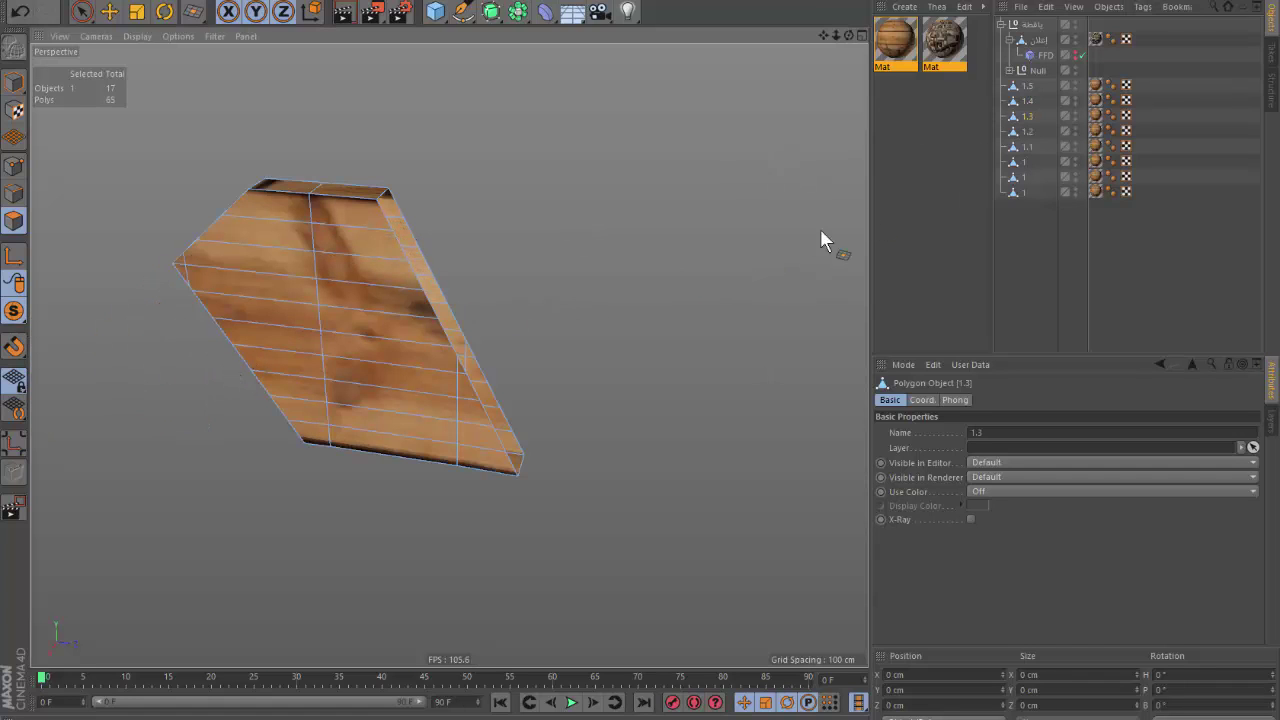
Inspect piece 1.3, then solo piece 1.2 and orbit around it.
mouse_move(500, 336)
alt+mouse_down()
mouse_move(443, 423)
mouse_move(300, 305)
mouse_move(266, 294)
mouse_move(349, 357)
mouse_move(420, 366)
mouse_move(603, 322)
alt+mouse_up()
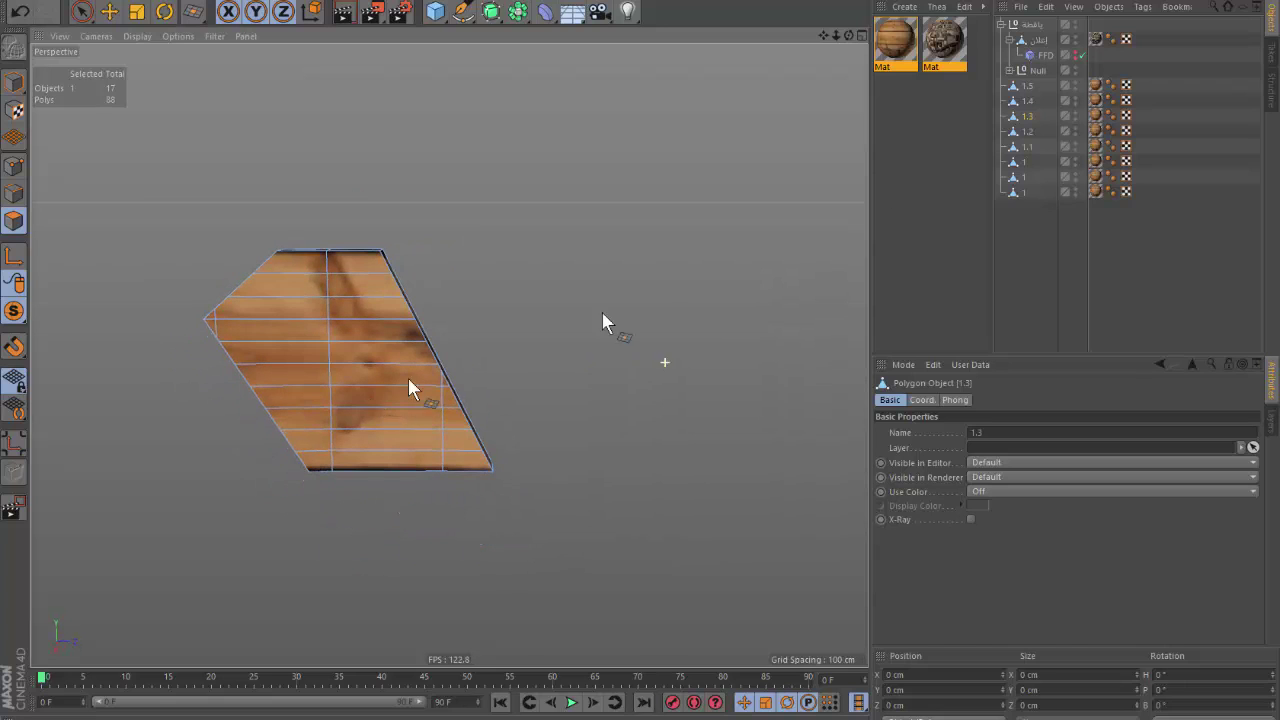
click(1021, 133)
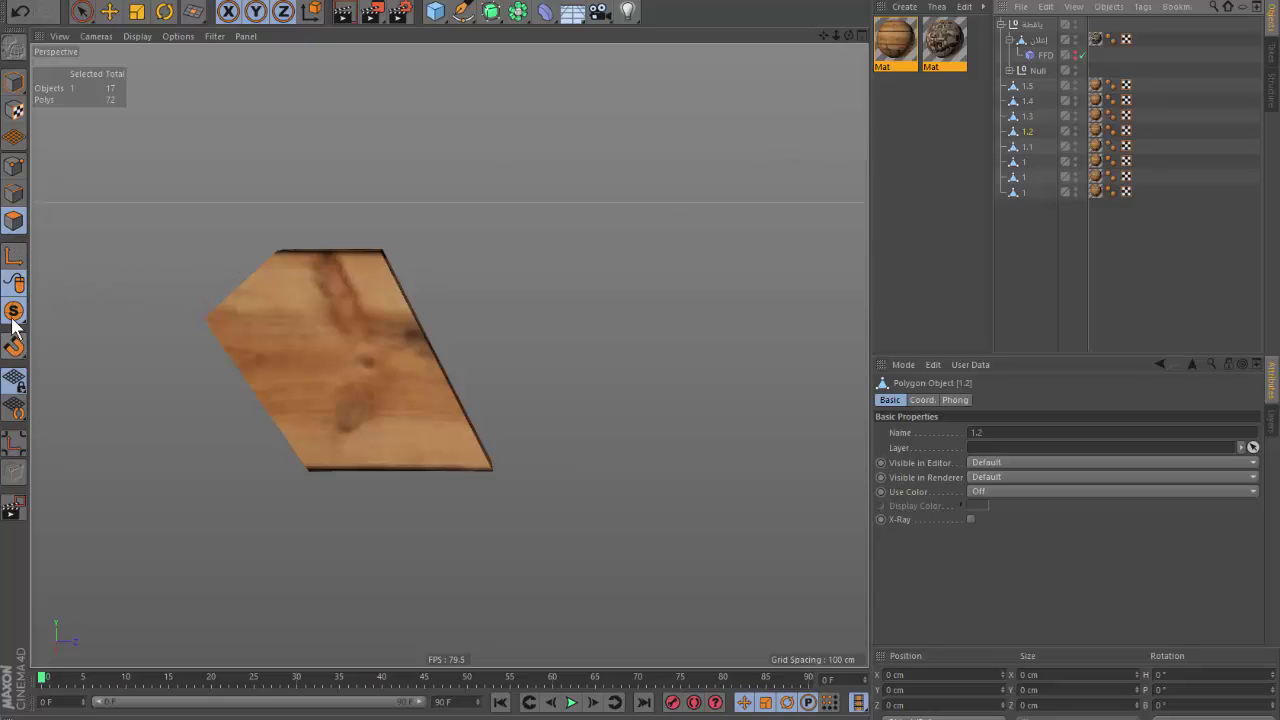
drag(14, 346, 108, 360)
mouse_move(413, 352)
alt+mouse_down()
mouse_move(503, 408)
mouse_move(487, 341)
mouse_move(460, 437)
mouse_move(629, 429)
mouse_move(470, 418)
mouse_move(586, 455)
mouse_move(651, 390)
alt+mouse_up()
Solo piece 1.1, centre it and orbit to see its other face.
click(1025, 146)
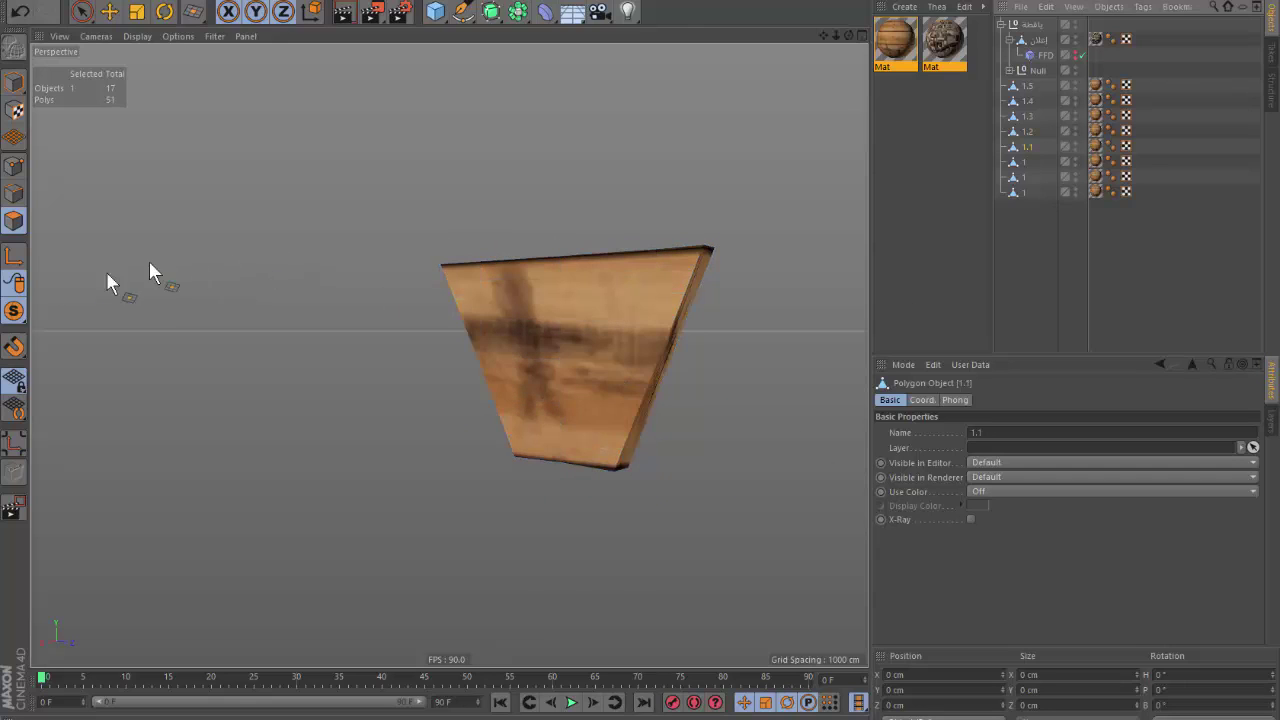
drag(20, 318, 54, 352)
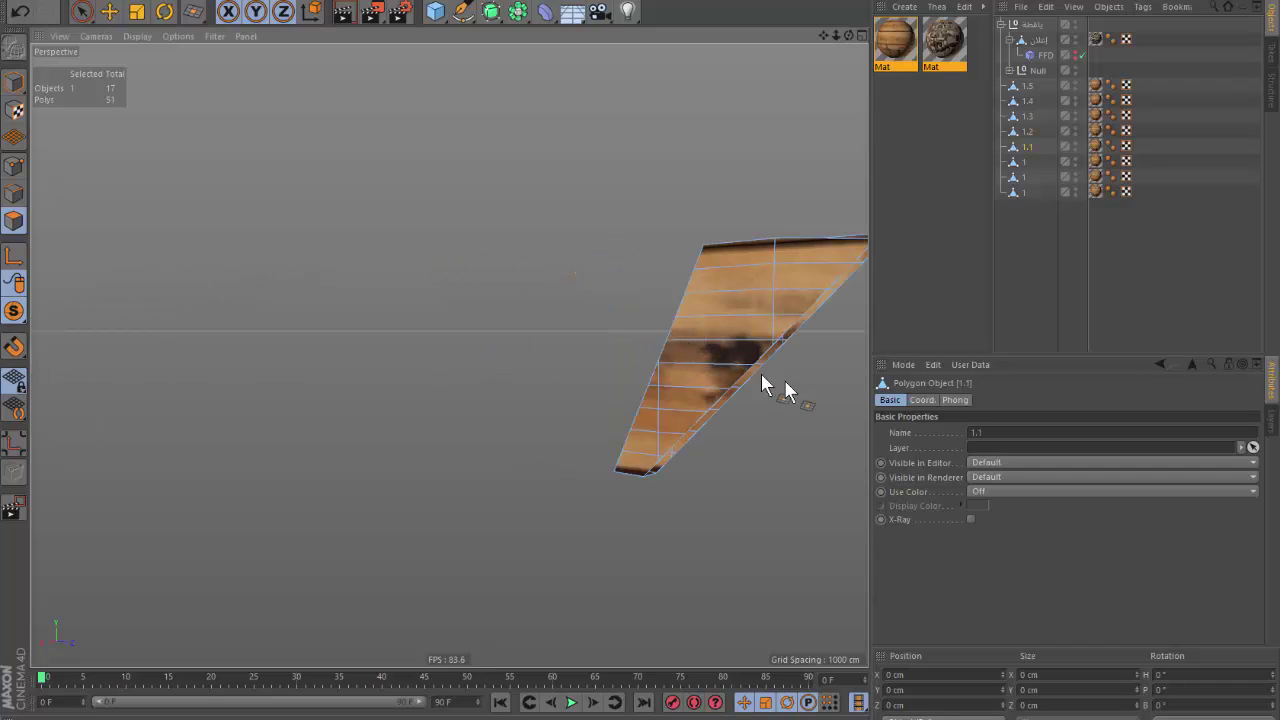
alt+middle_drag(766, 354, 531, 356)
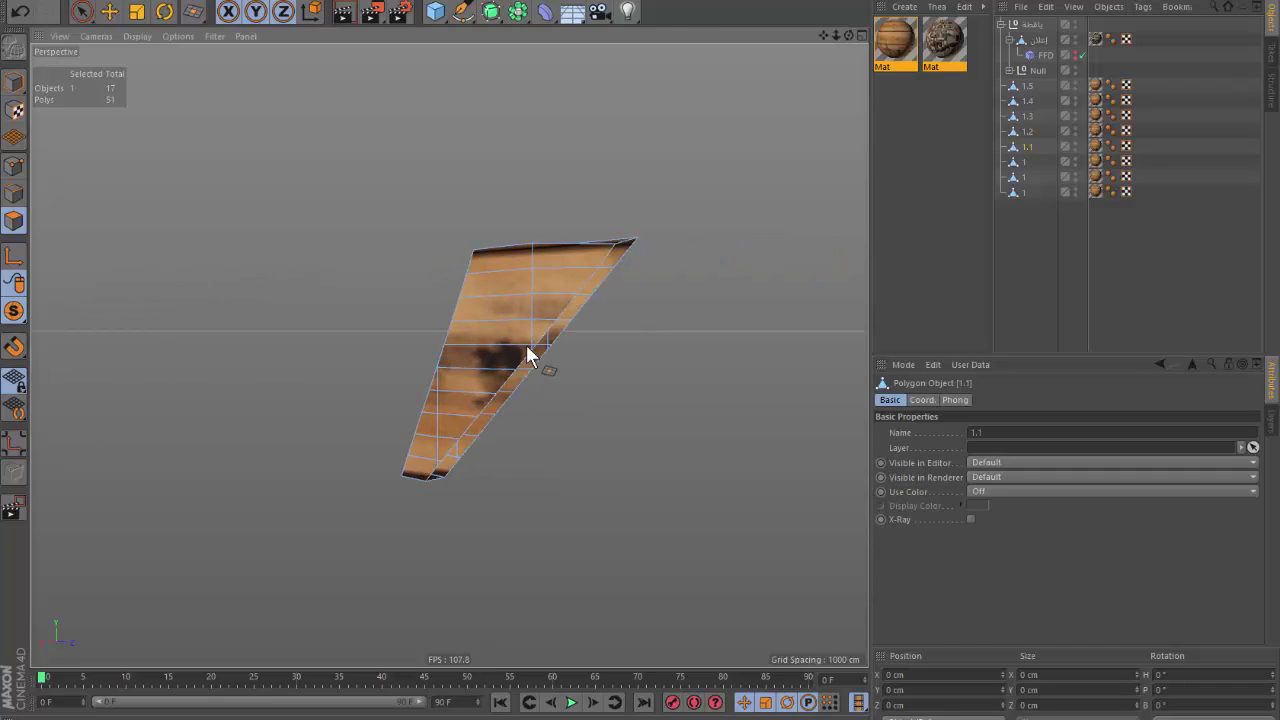
mouse_move(531, 360)
alt+mouse_down()
mouse_move(500, 426)
mouse_move(463, 343)
alt+mouse_up()
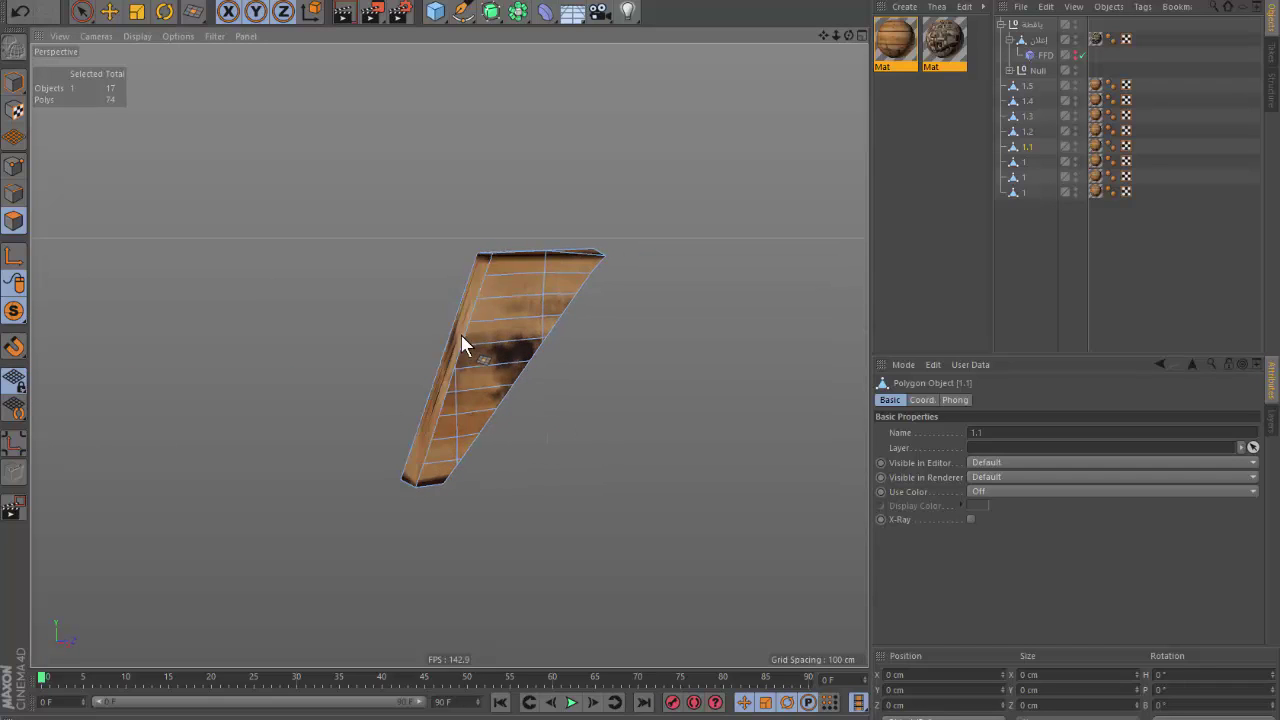
Solo the trapezoid piece named 1 and turn the view around it.
click(1003, 170)
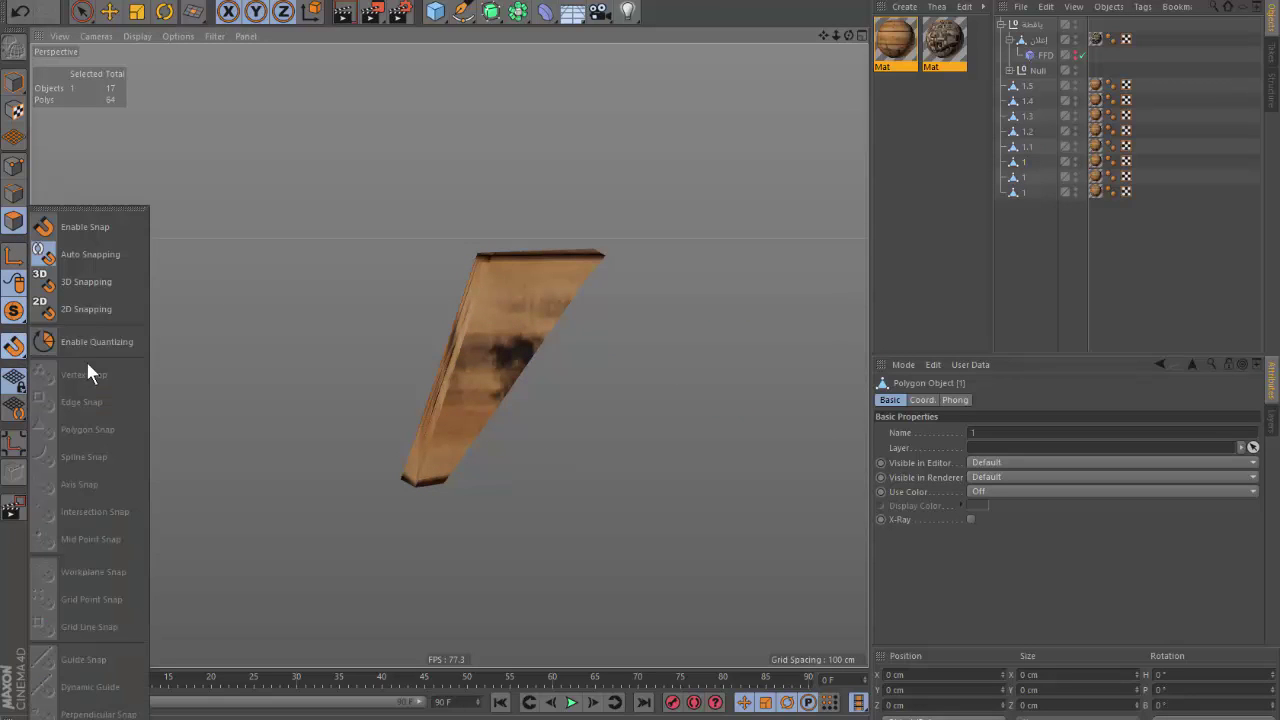
mouse_move(14, 346)
mouse_down()
mouse_move(85, 276)
mouse_move(14, 318)
mouse_move(88, 342)
mouse_up()
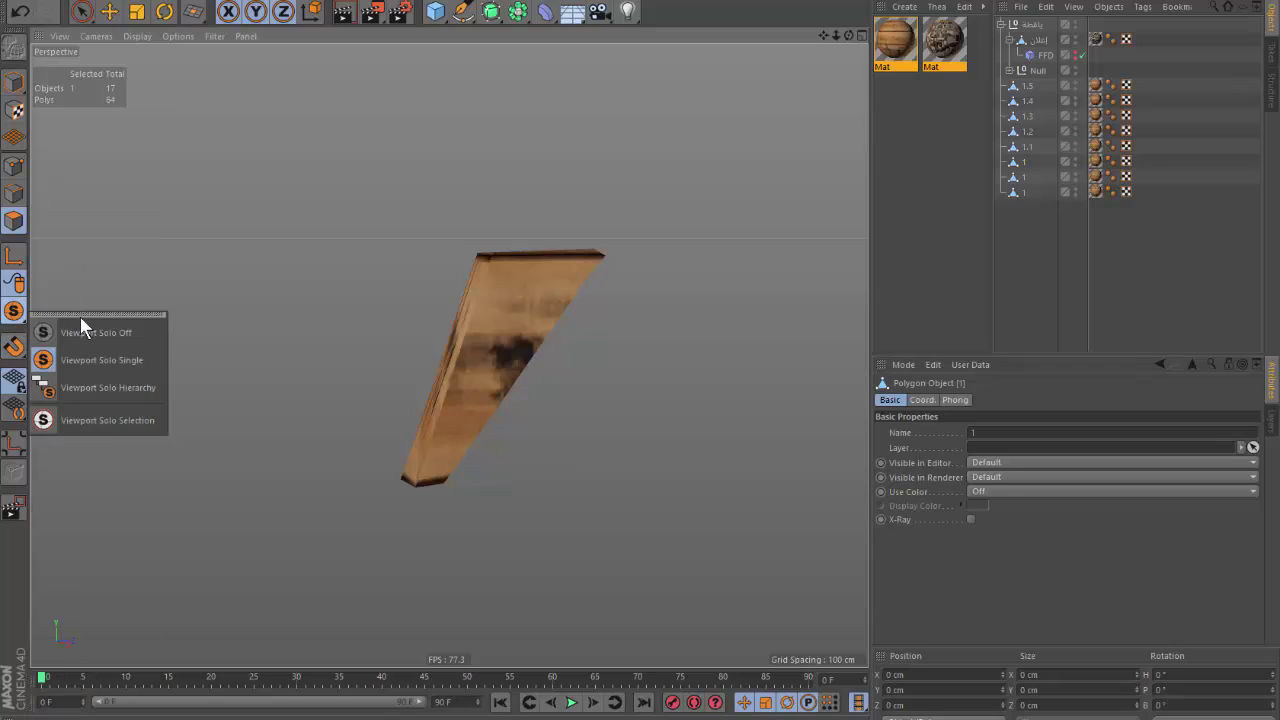
mouse_move(505, 397)
alt+mouse_down()
mouse_move(641, 393)
mouse_move(723, 337)
mouse_move(514, 386)
alt+mouse_up()
click(1015, 190)
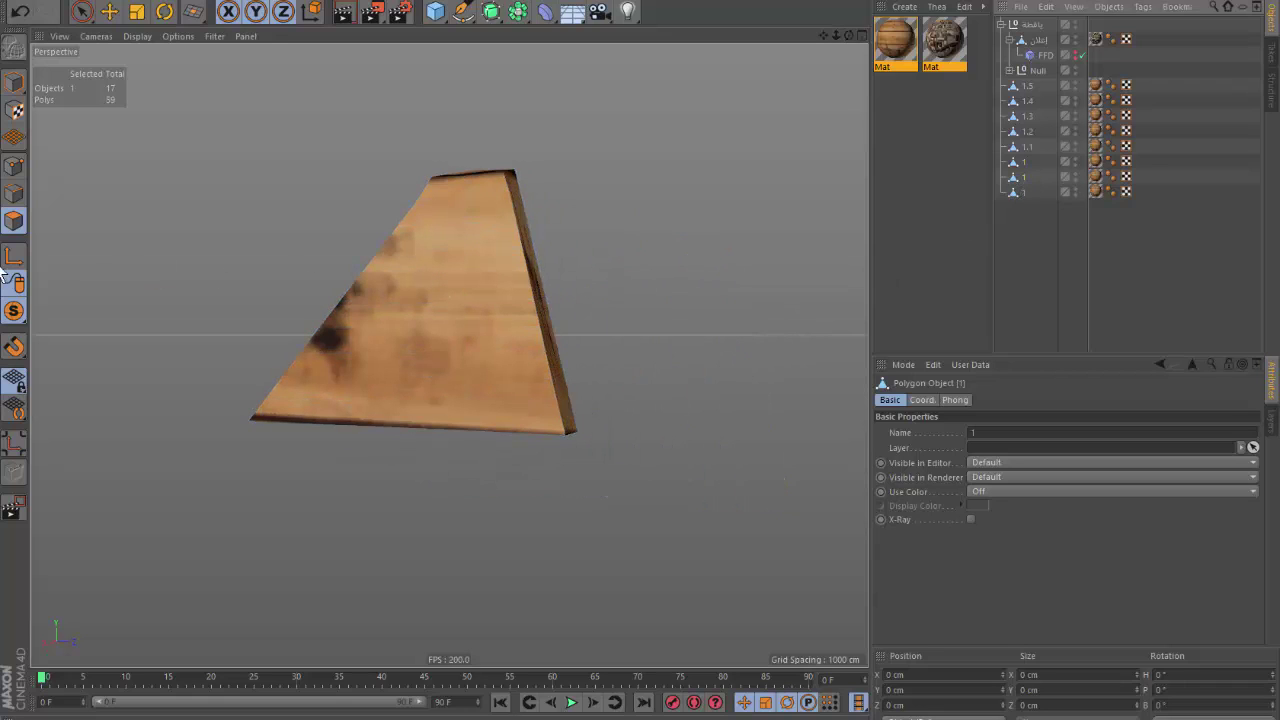
Solo the selected '1' wooden panel and orbit around it from several angles.
drag(14, 346, 60, 268)
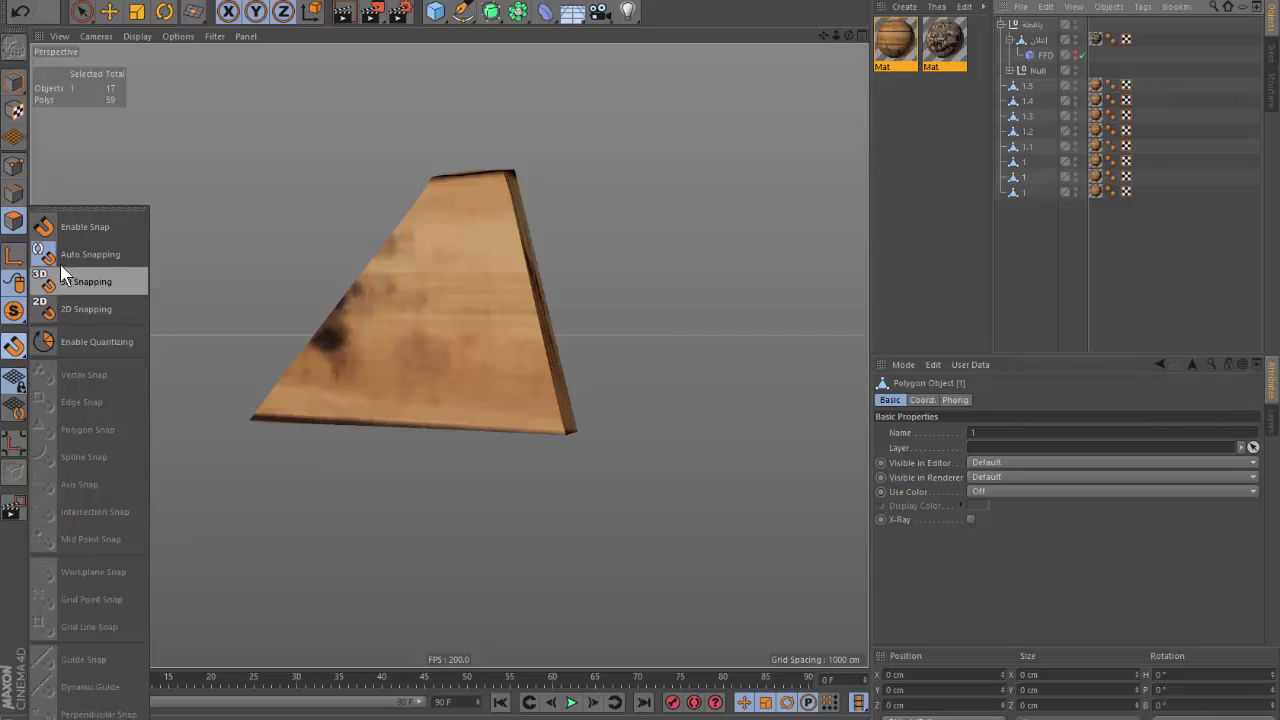
drag(12, 318, 76, 349)
alt+drag(200, 340, 483, 323)
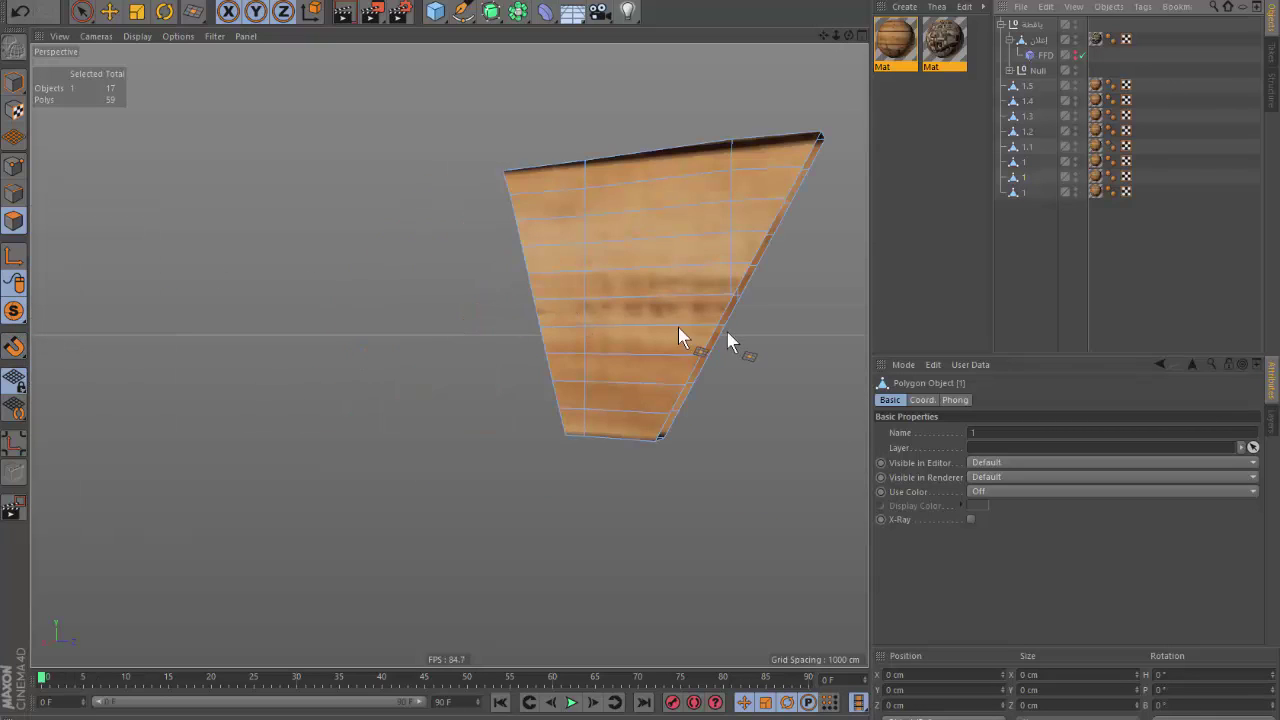
mouse_move(746, 309)
alt+mouse_down()
mouse_move(691, 348)
mouse_move(603, 306)
mouse_move(574, 371)
mouse_move(597, 408)
mouse_move(472, 319)
mouse_move(835, 271)
alt+mouse_up()
Solo each of the last remaining wooden pieces and orbit to inspect them.
click(1030, 192)
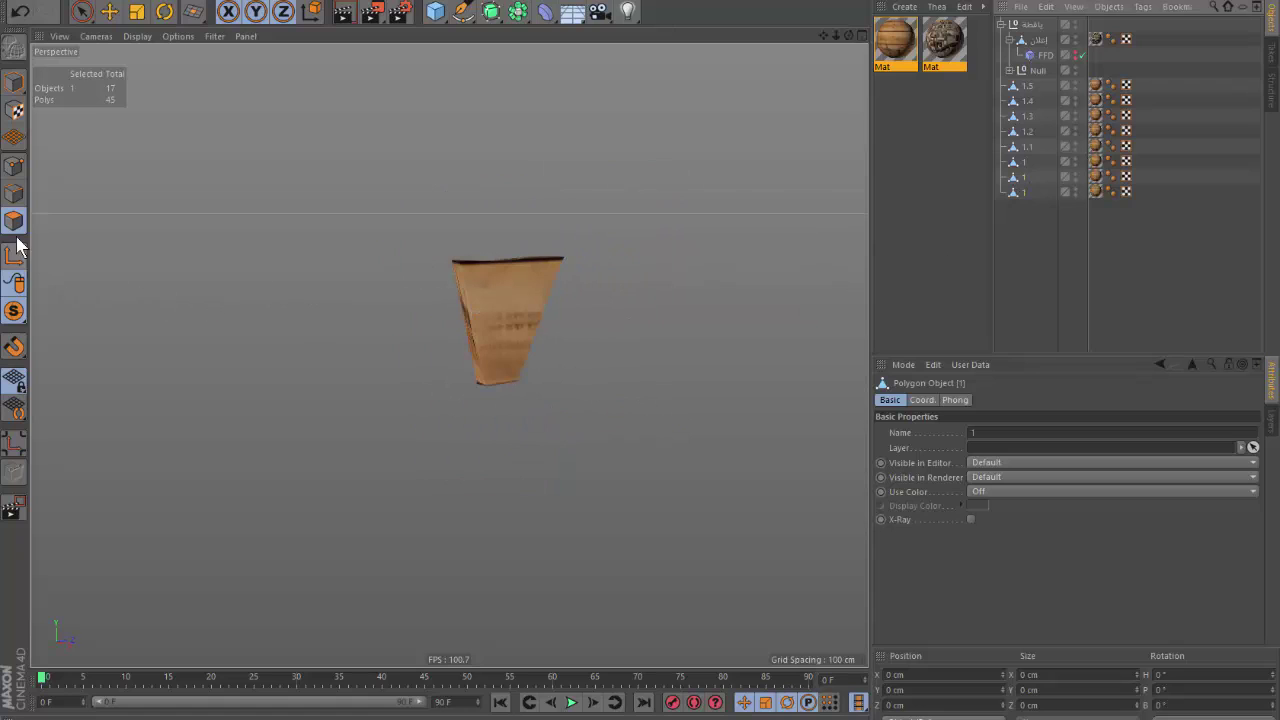
drag(14, 311, 63, 370)
click(63, 360)
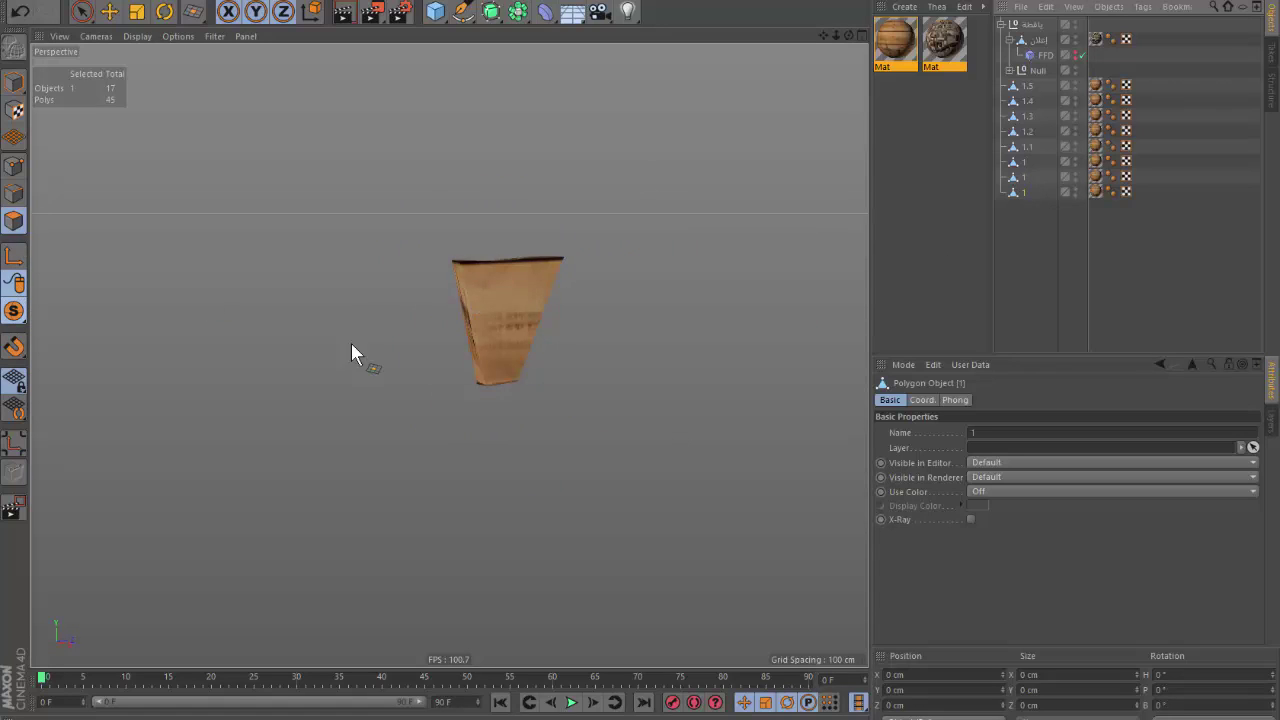
click(542, 298)
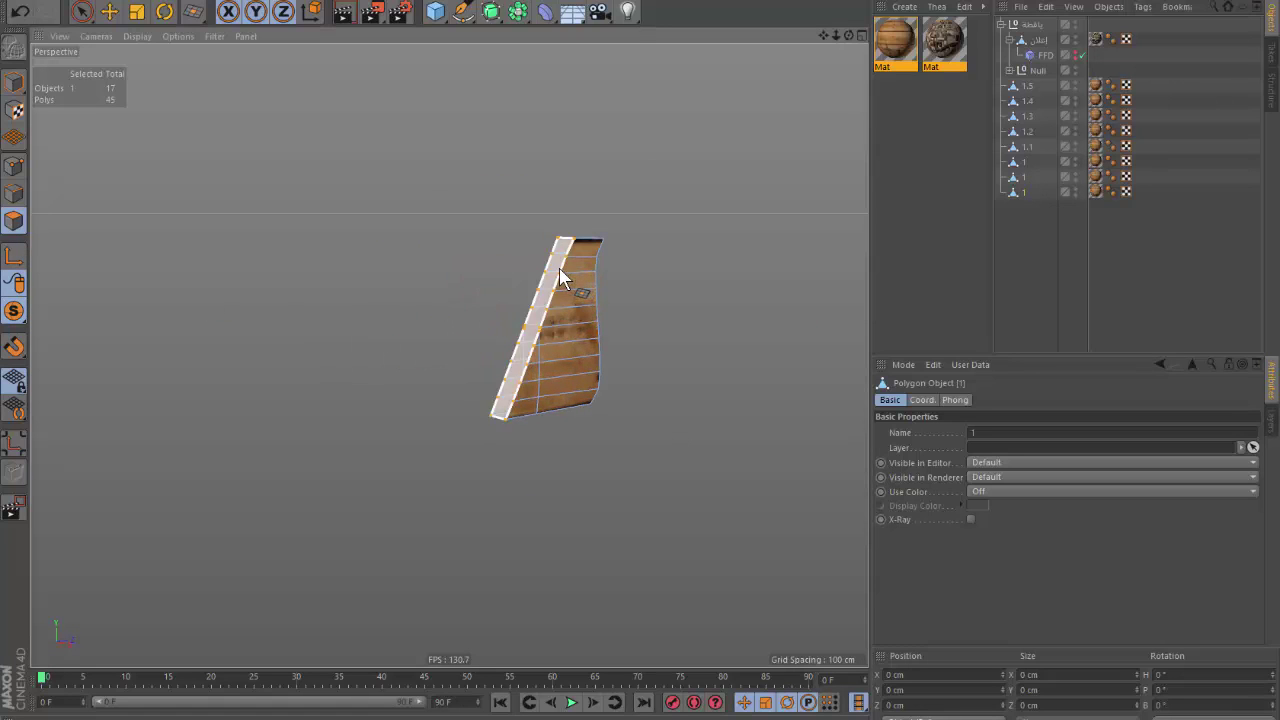
alt+drag(551, 297, 83, 262)
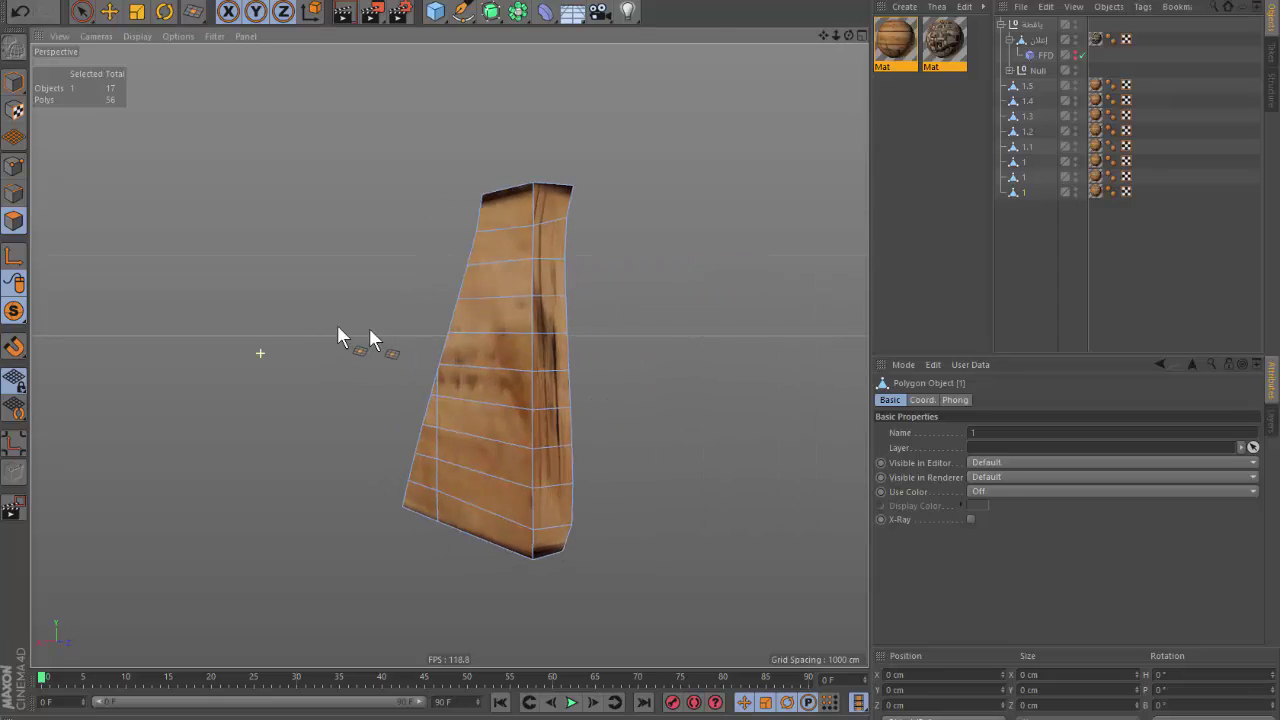
Return to Model mode and set Viewport Solo Off to show the whole WANTED sign.
click(14, 82)
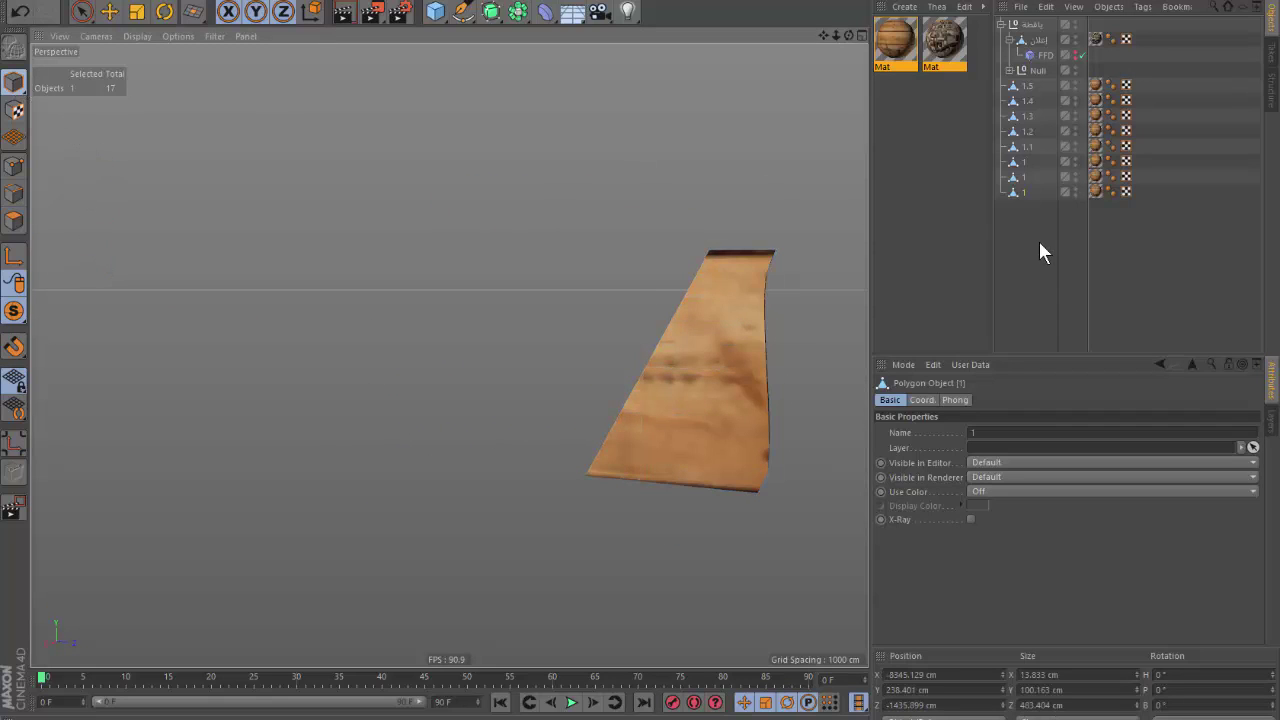
click(14, 345)
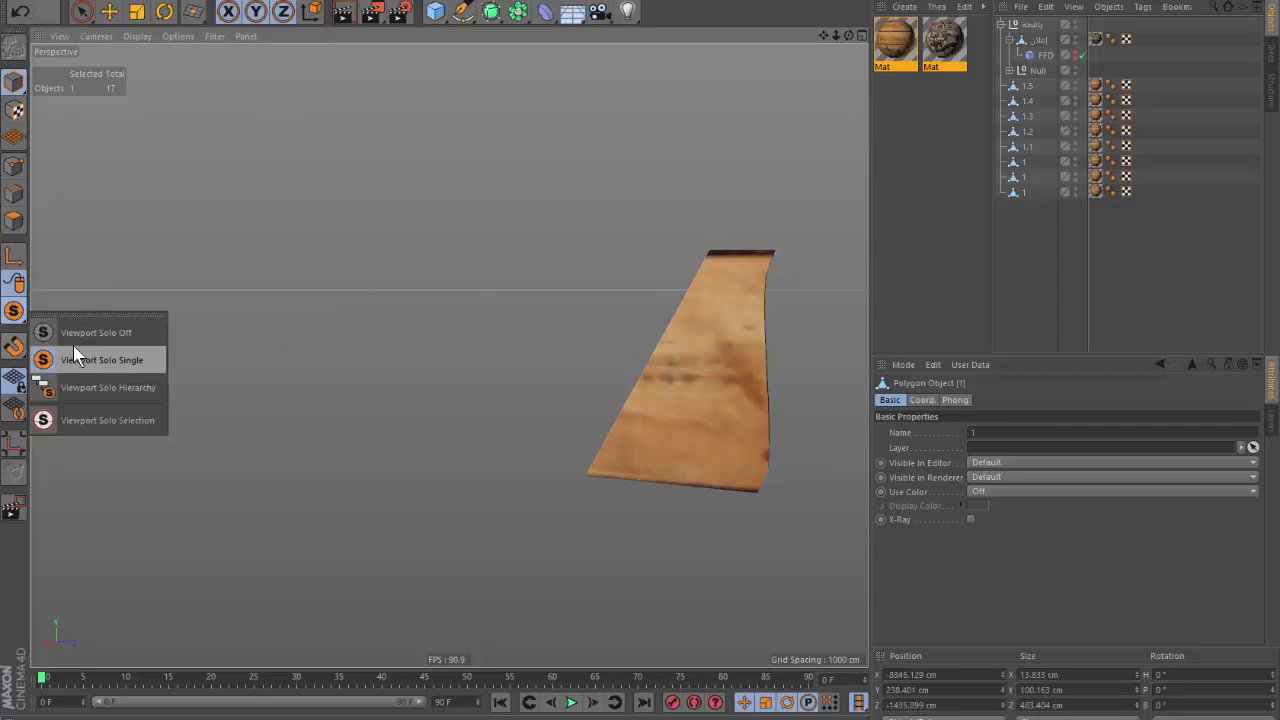
click(80, 352)
Group the eight signboard pieces under a new Null and expand it to list them.
key(h)
mouse_move(629, 366)
alt+mouse_down()
mouse_move(557, 400)
mouse_move(394, 400)
mouse_move(510, 410)
alt+mouse_up()
drag(1026, 246, 1027, 83)
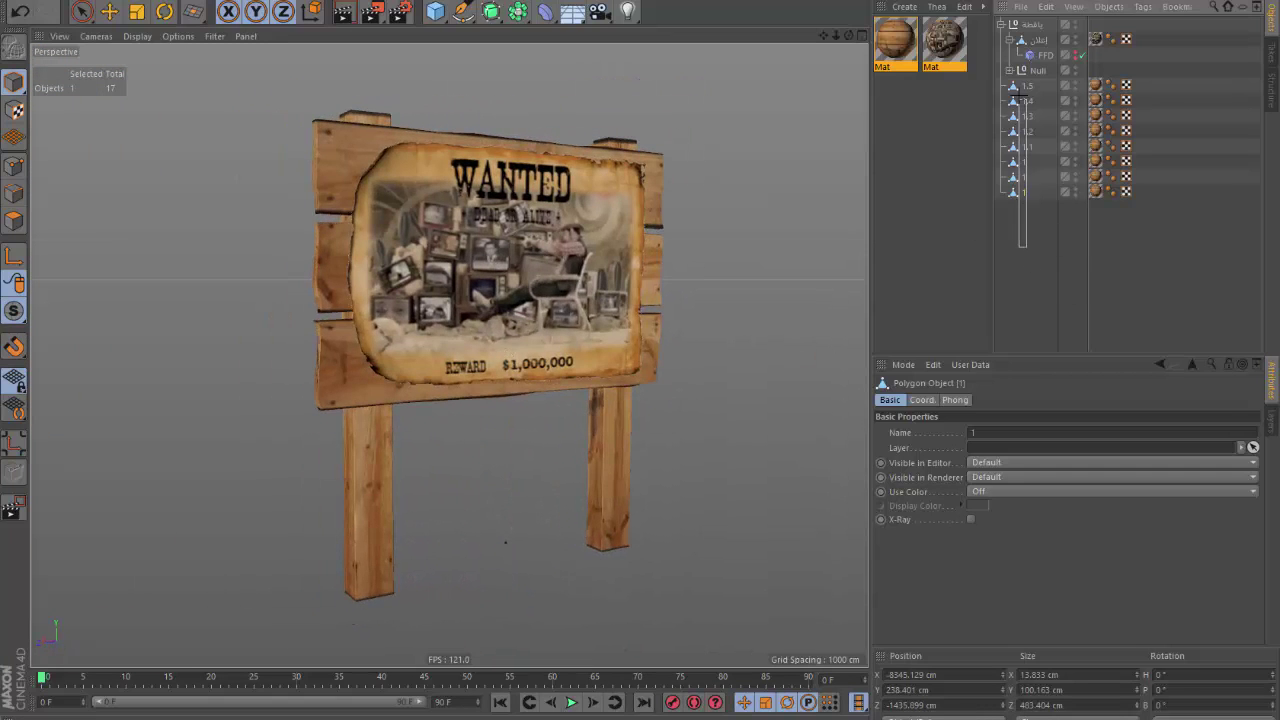
key(e)
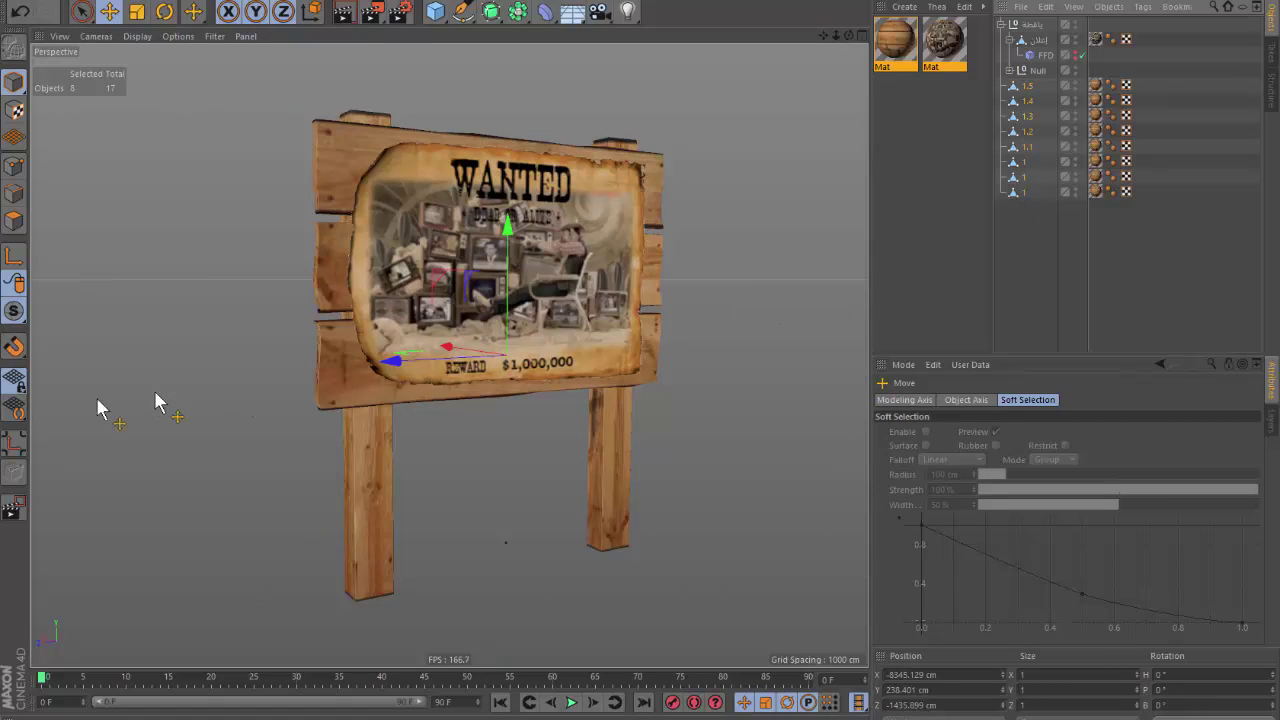
key(alt+g)
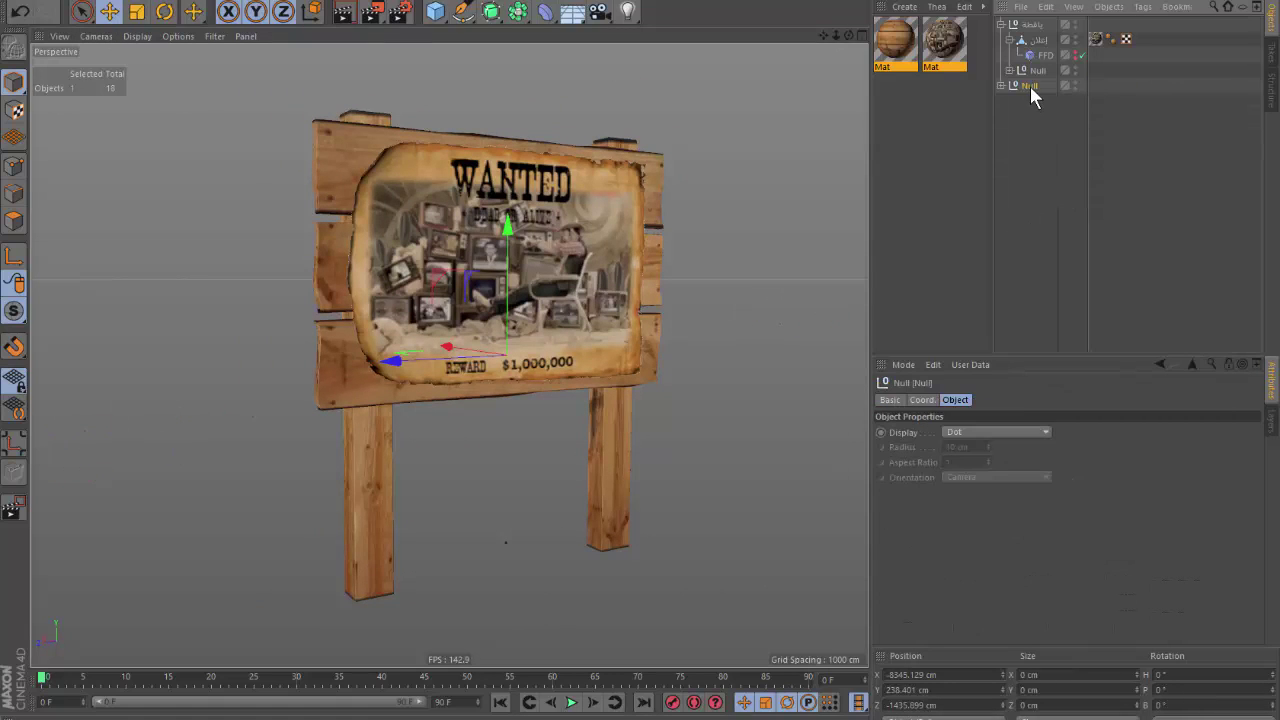
click(1001, 86)
drag(1036, 100, 1029, 205)
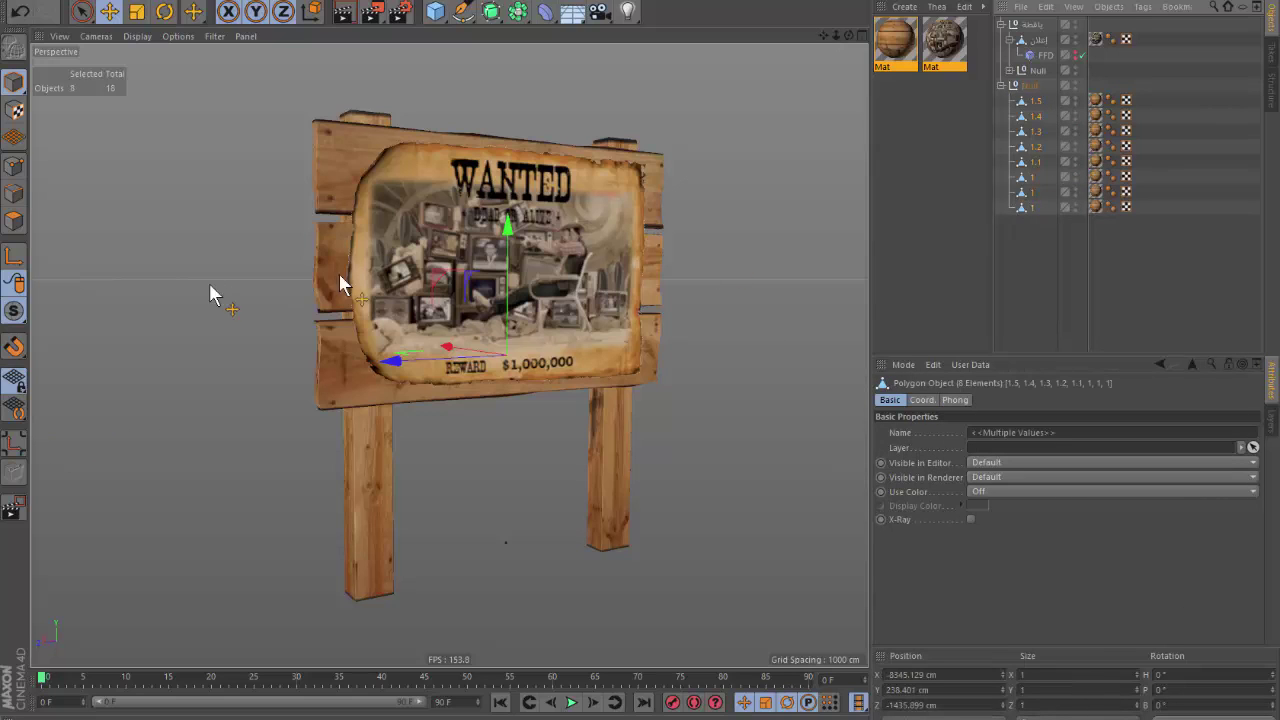
Test-move piece 1 off the sign, then undo it back into place.
click(14, 445)
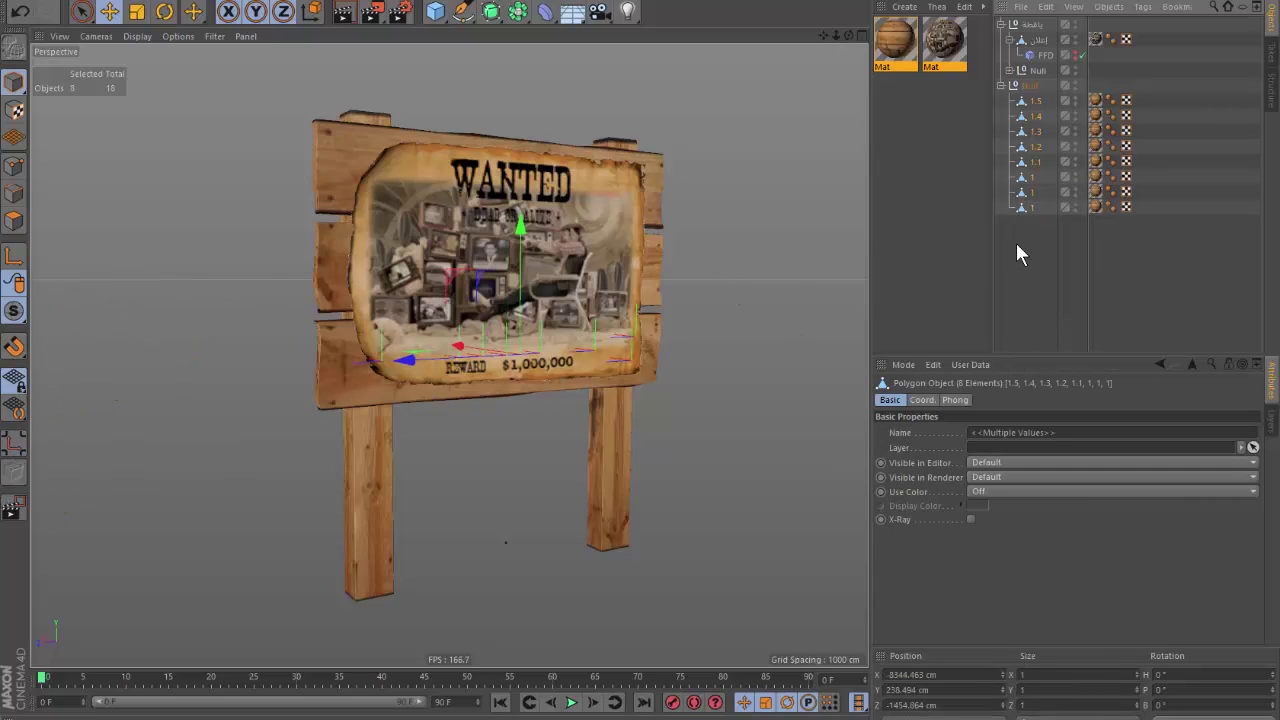
click(594, 514)
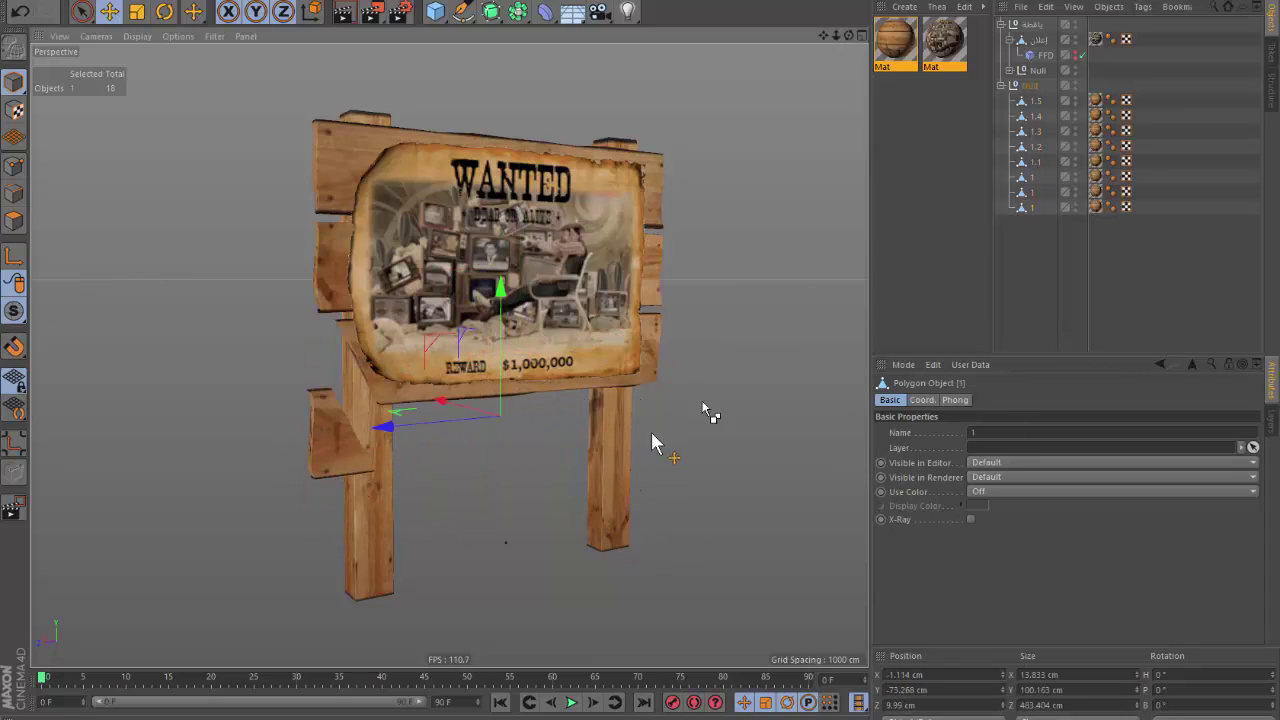
drag(1030, 218, 1035, 95)
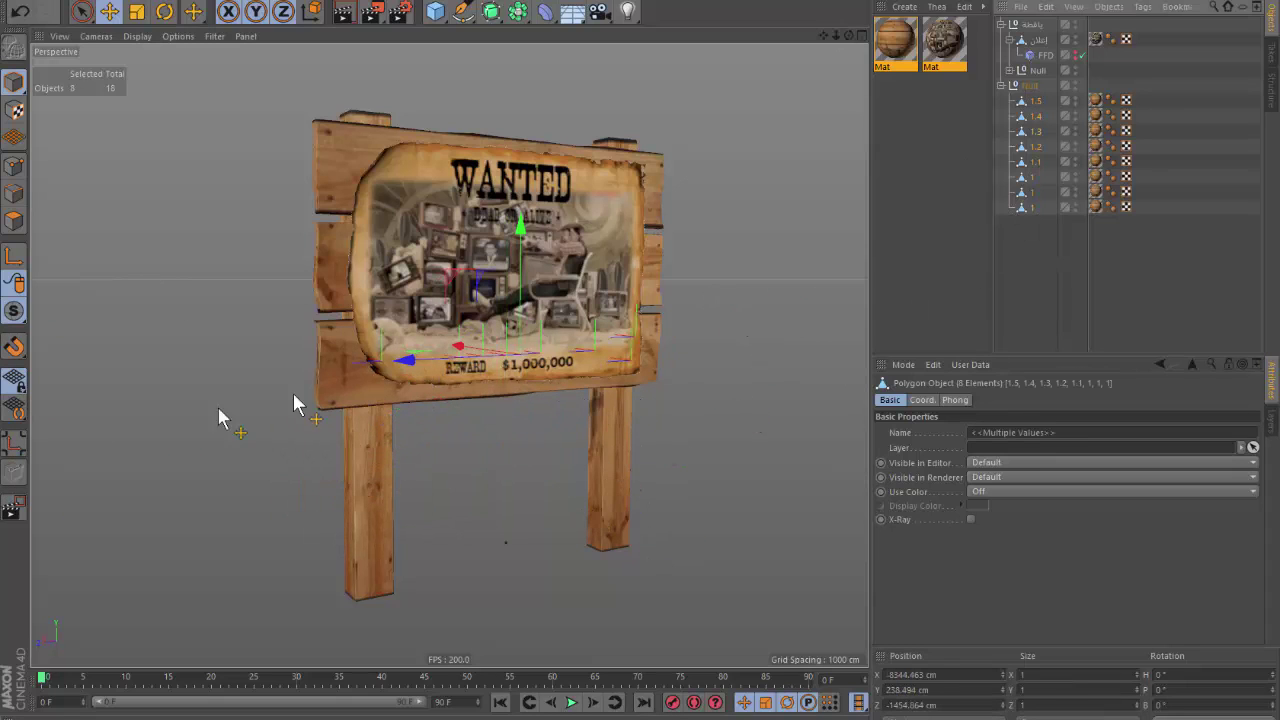
click(1026, 285)
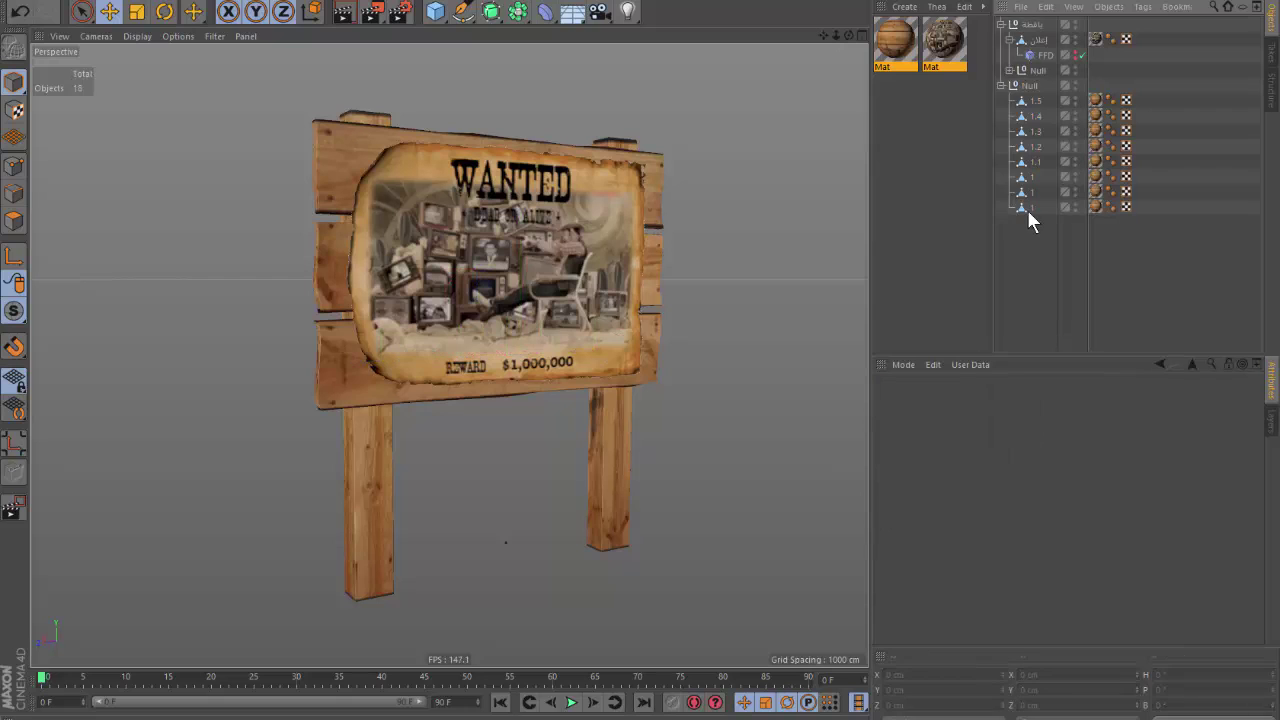
click(1027, 207)
mouse_move(360, 360)
mouse_down()
mouse_move(288, 470)
mouse_move(500, 543)
mouse_up()
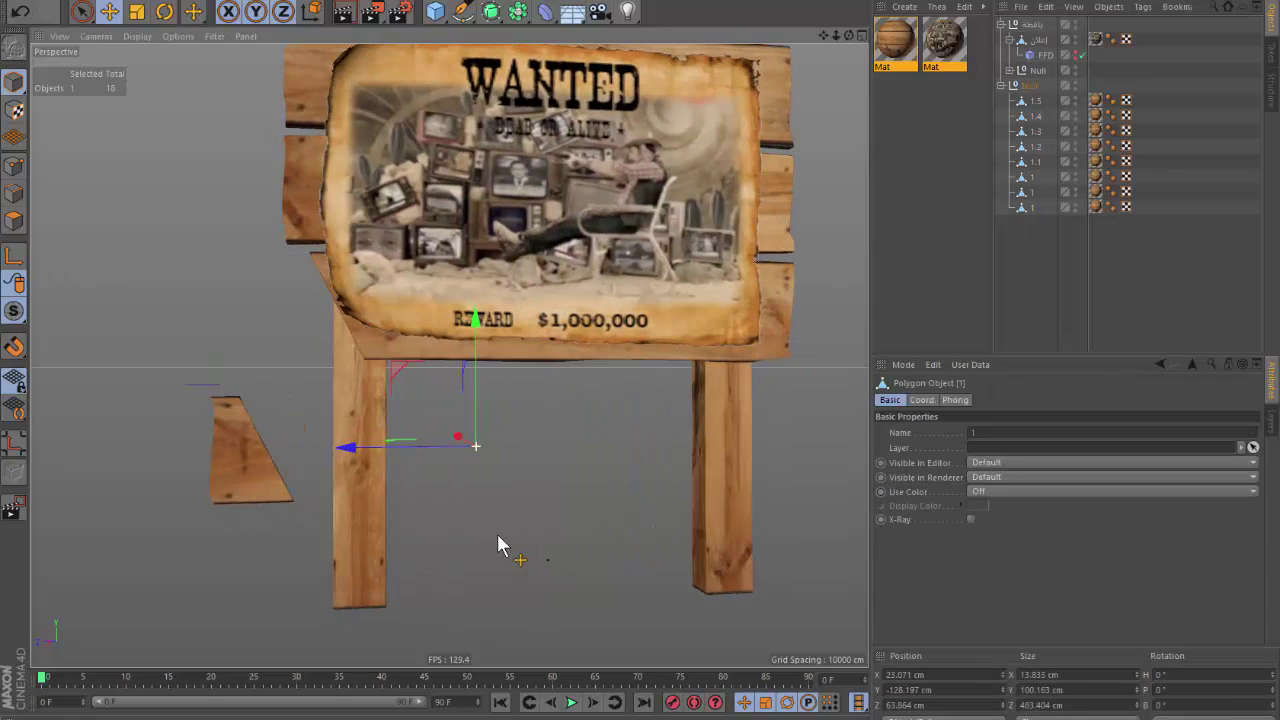
key(ctrl+z)
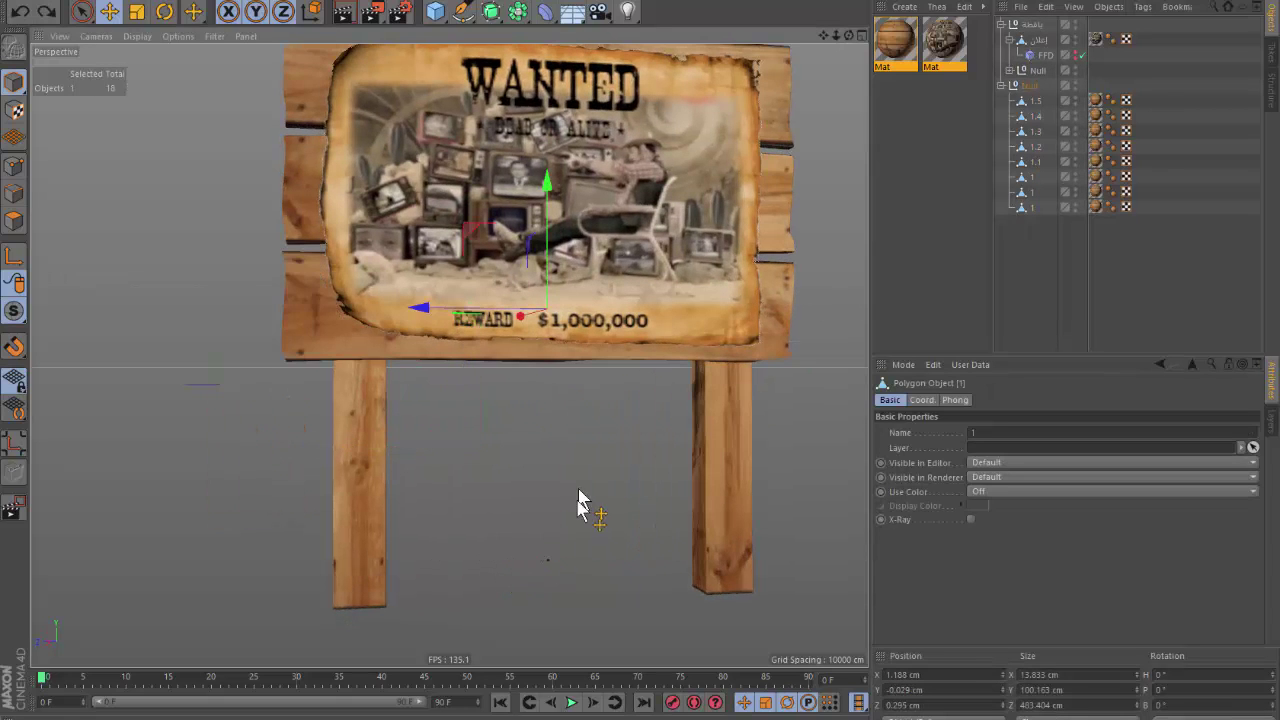
drag(580, 505, 129, 486)
key(ctrl+z)
Optimize the points of all eight pieces, then return to object mode with Move.
click(14, 193)
drag(1042, 257, 1020, 98)
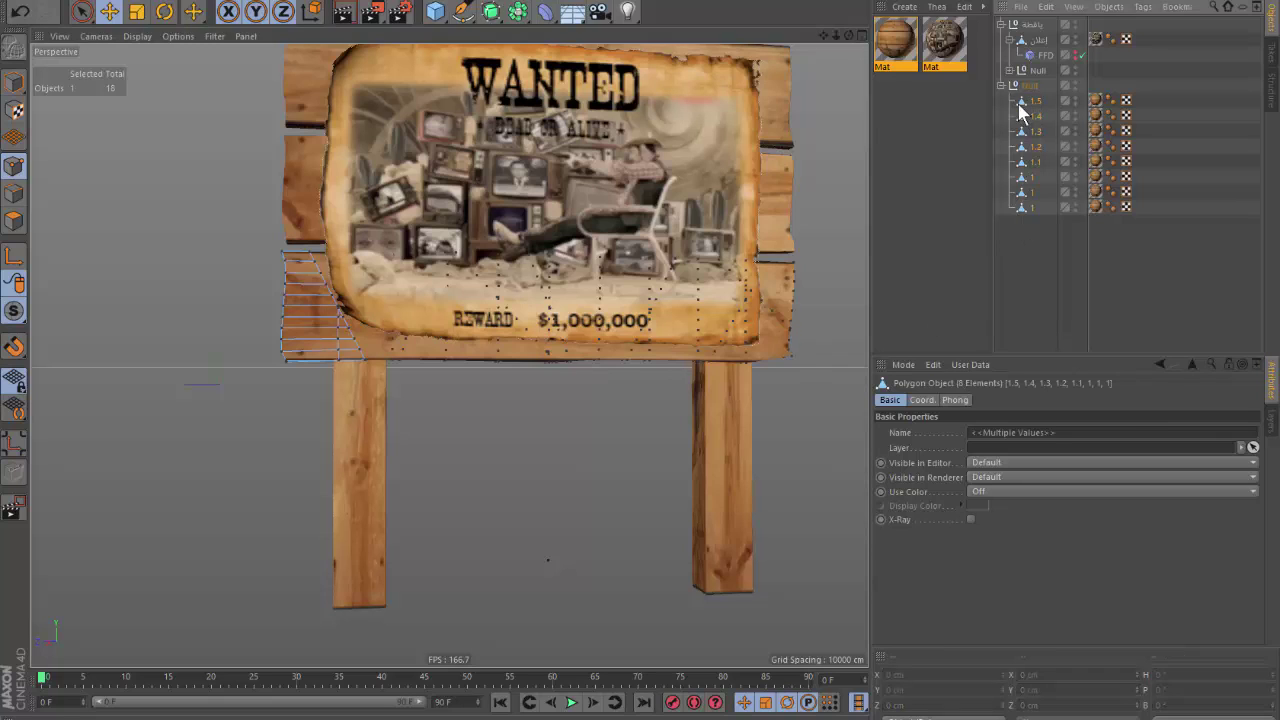
click(14, 172)
right_click(566, 434)
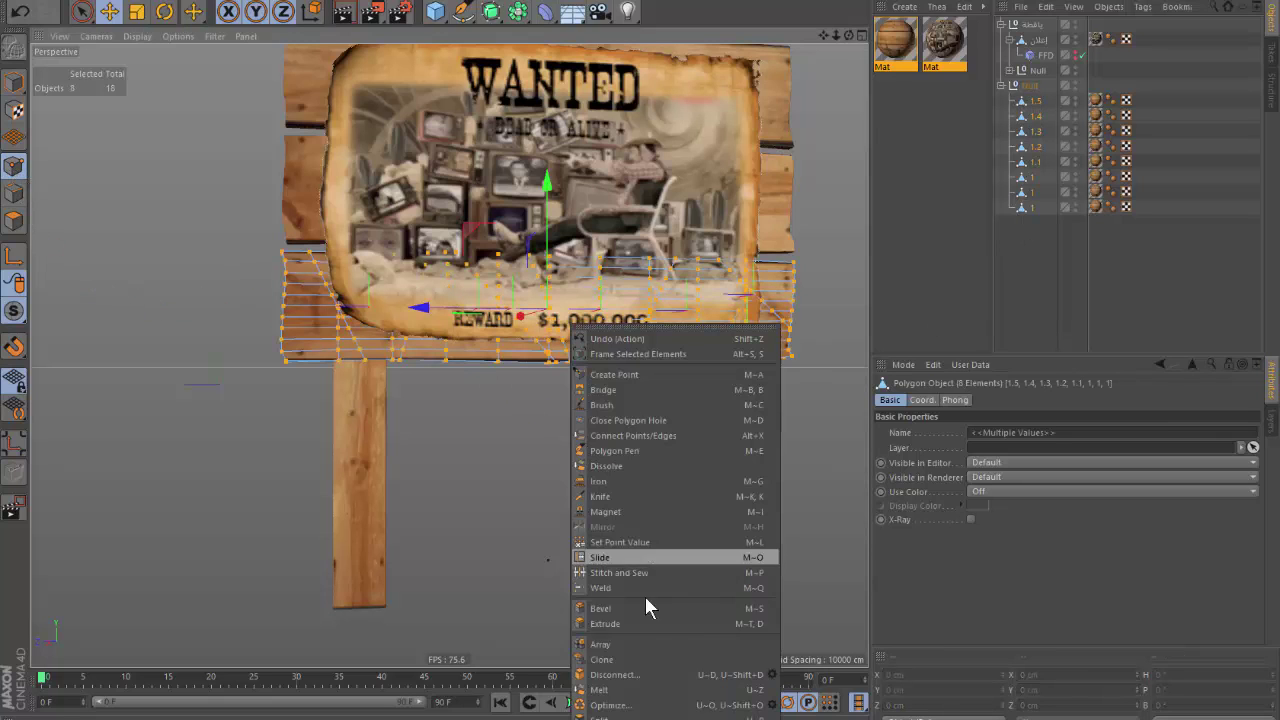
click(651, 693)
click(14, 82)
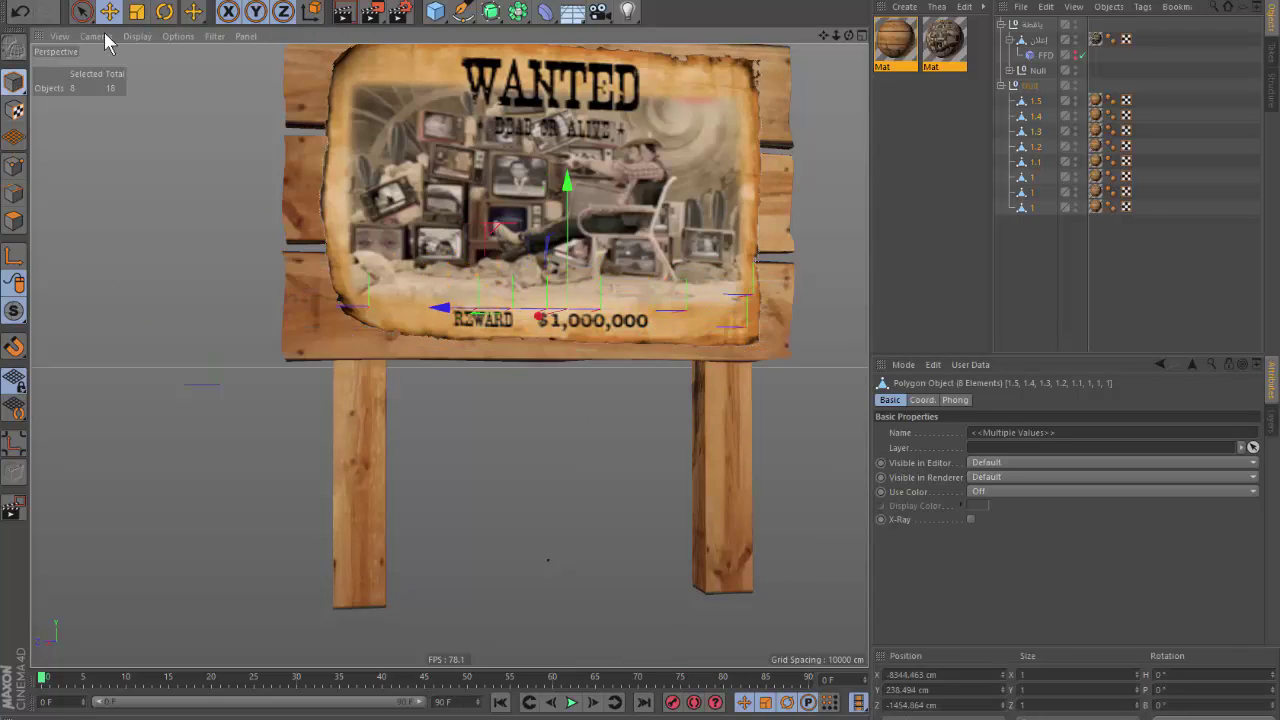
click(109, 11)
Drag the stray plank piece 1 back into its place in the sign.
click(1030, 207)
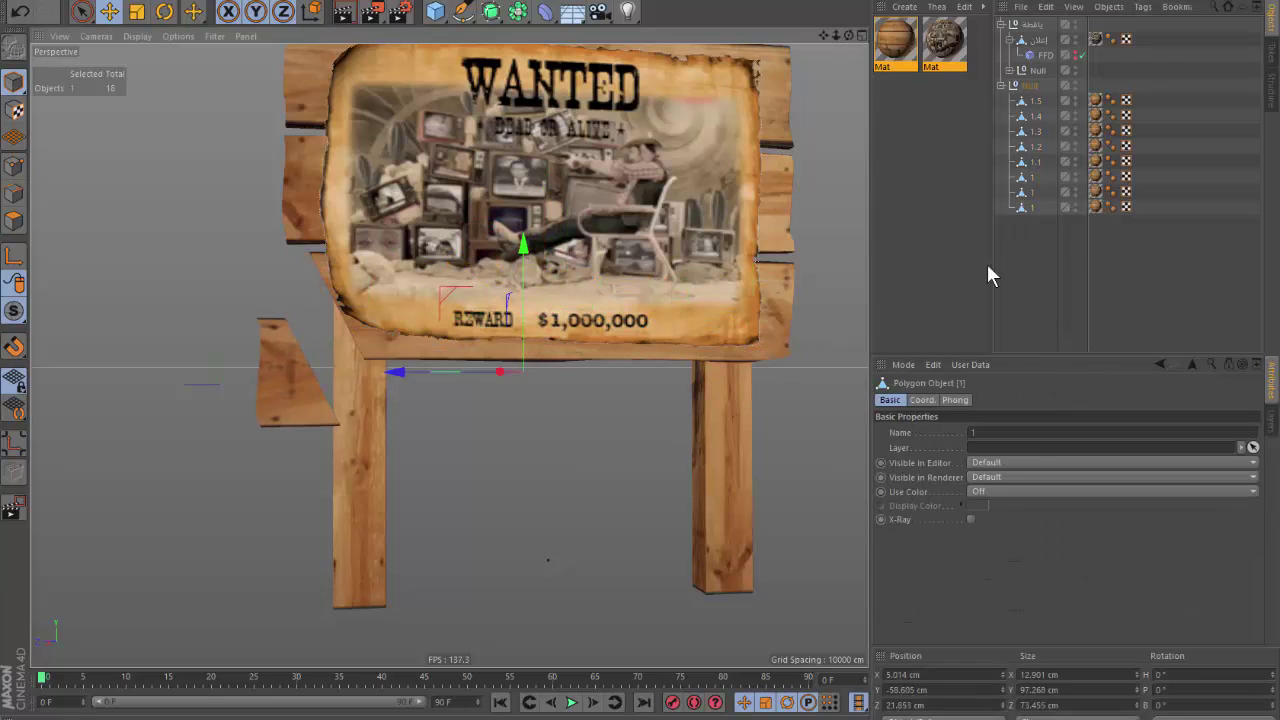
drag(1046, 243, 1028, 100)
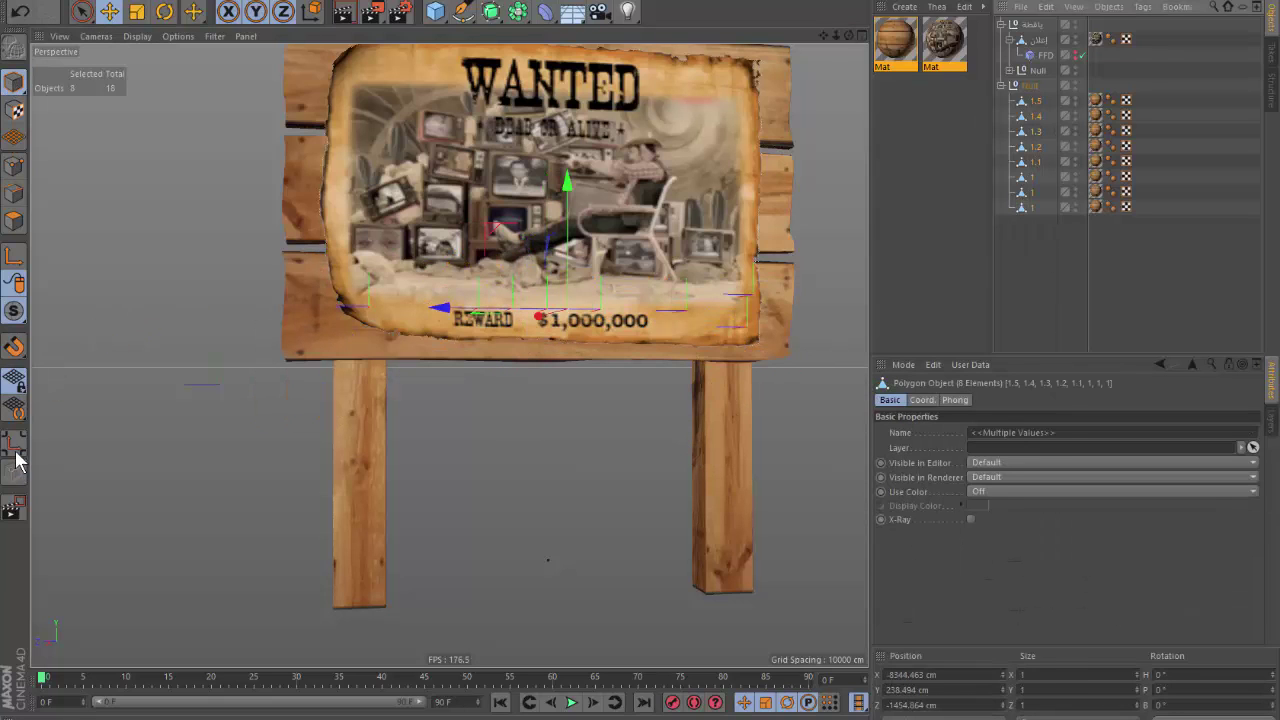
click(1020, 212)
click(1022, 207)
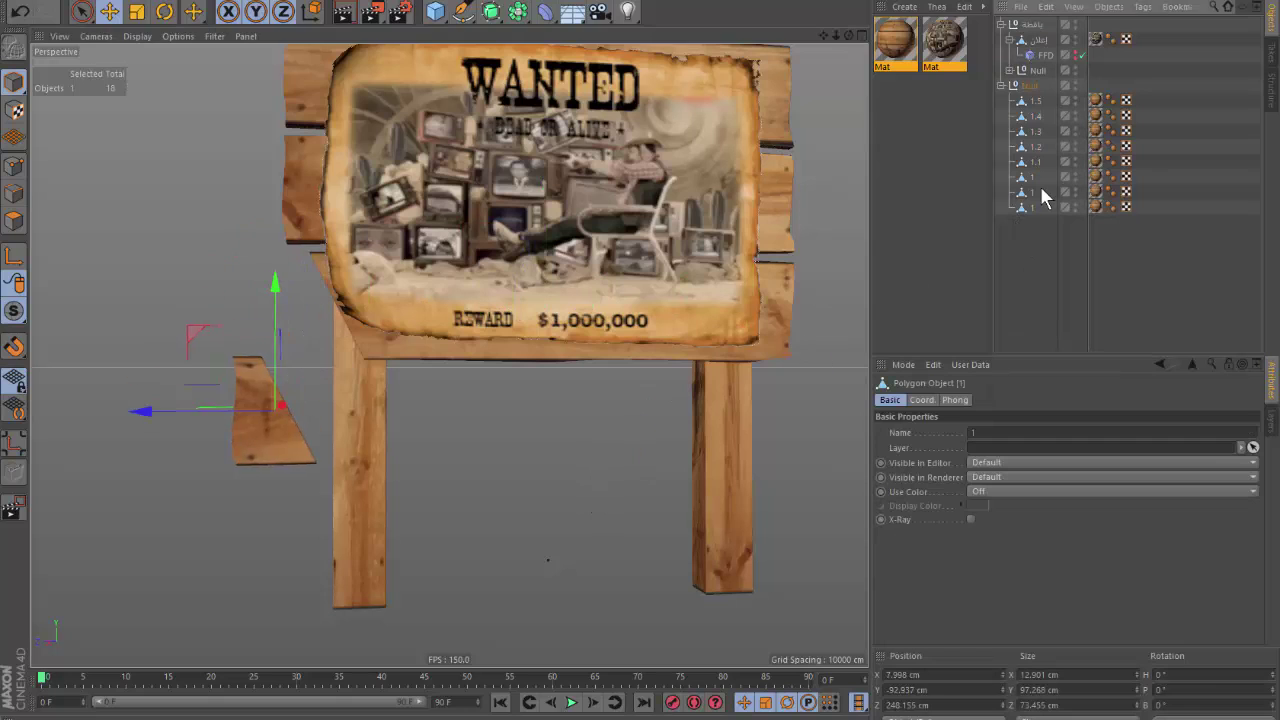
drag(625, 418, 580, 351)
Orbit around the signboard to check it, then select the Null group.
scroll(580, 351, down, 3)
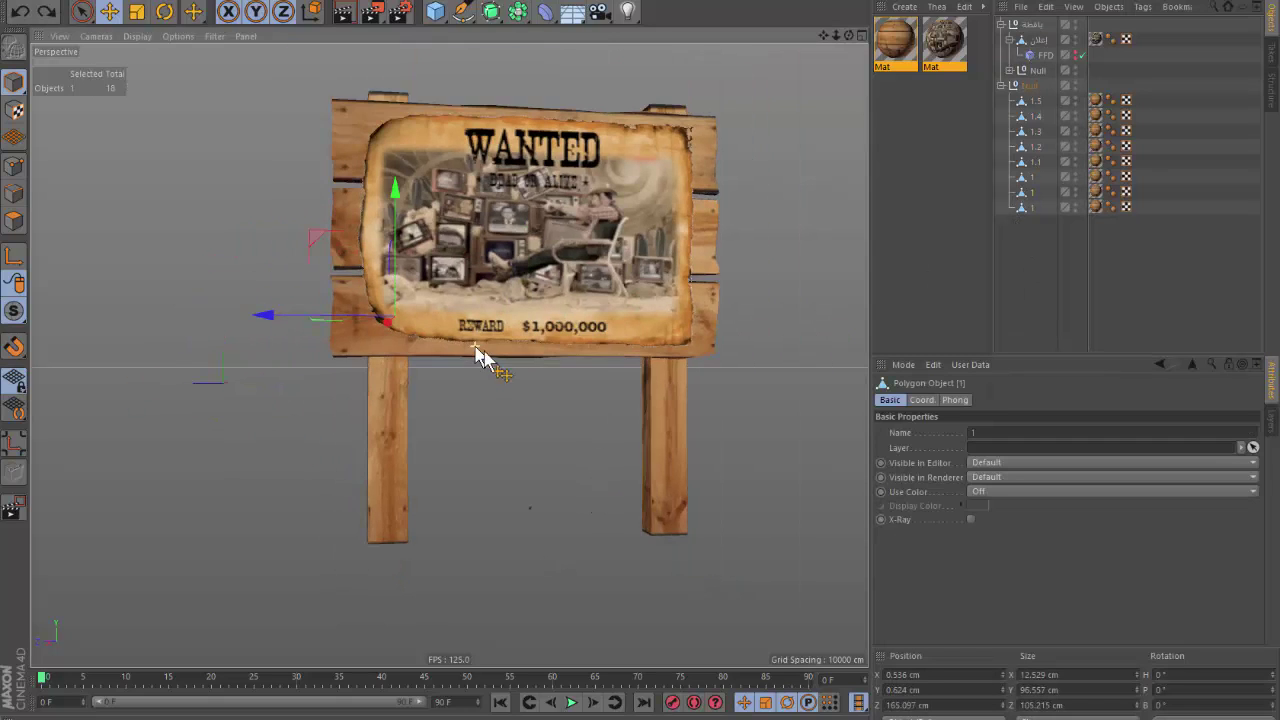
mouse_move(486, 357)
alt+mouse_down()
mouse_move(506, 432)
mouse_move(522, 433)
alt+mouse_up()
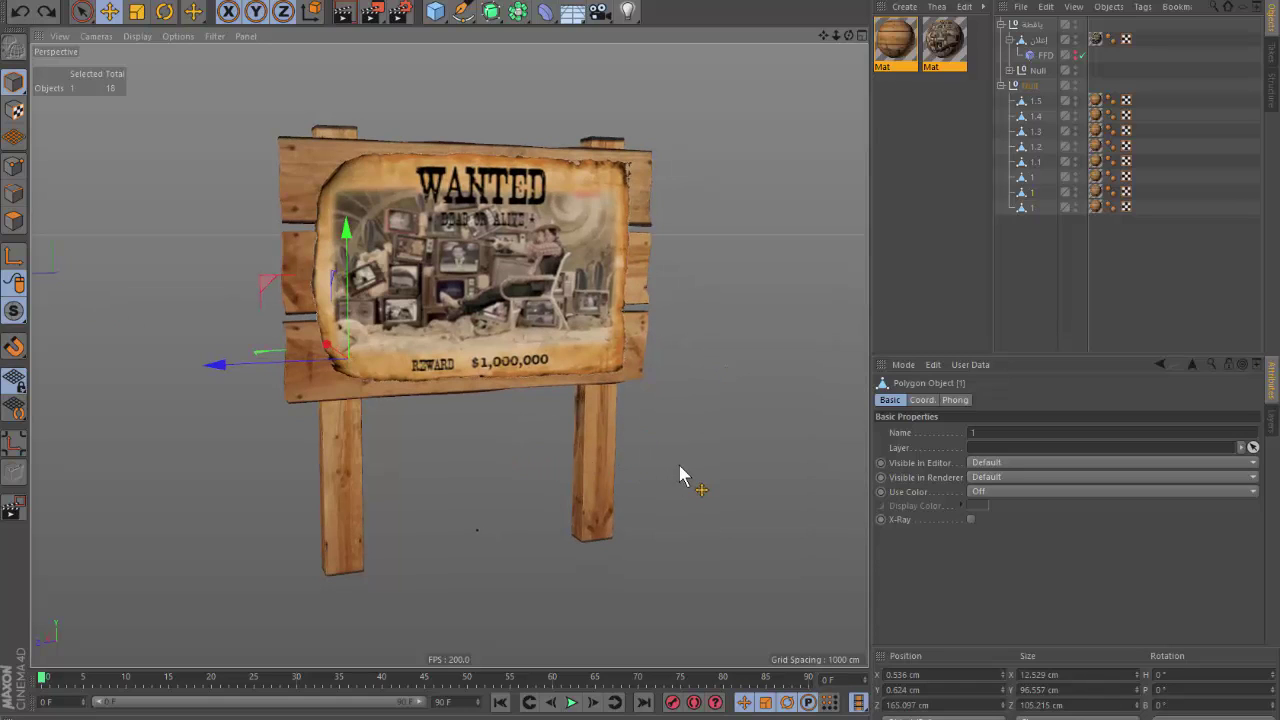
alt+drag(649, 477, 574, 490)
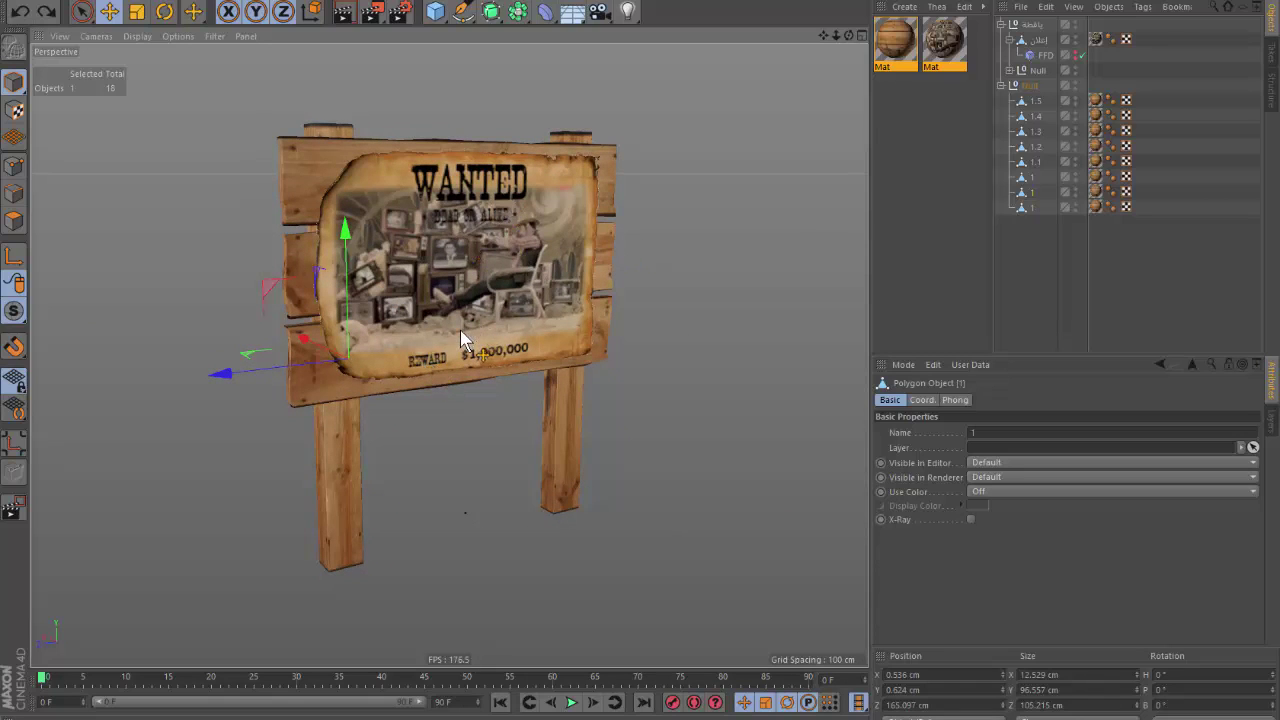
mouse_move(512, 410)
alt+mouse_down()
mouse_move(480, 405)
mouse_move(504, 318)
alt+mouse_up()
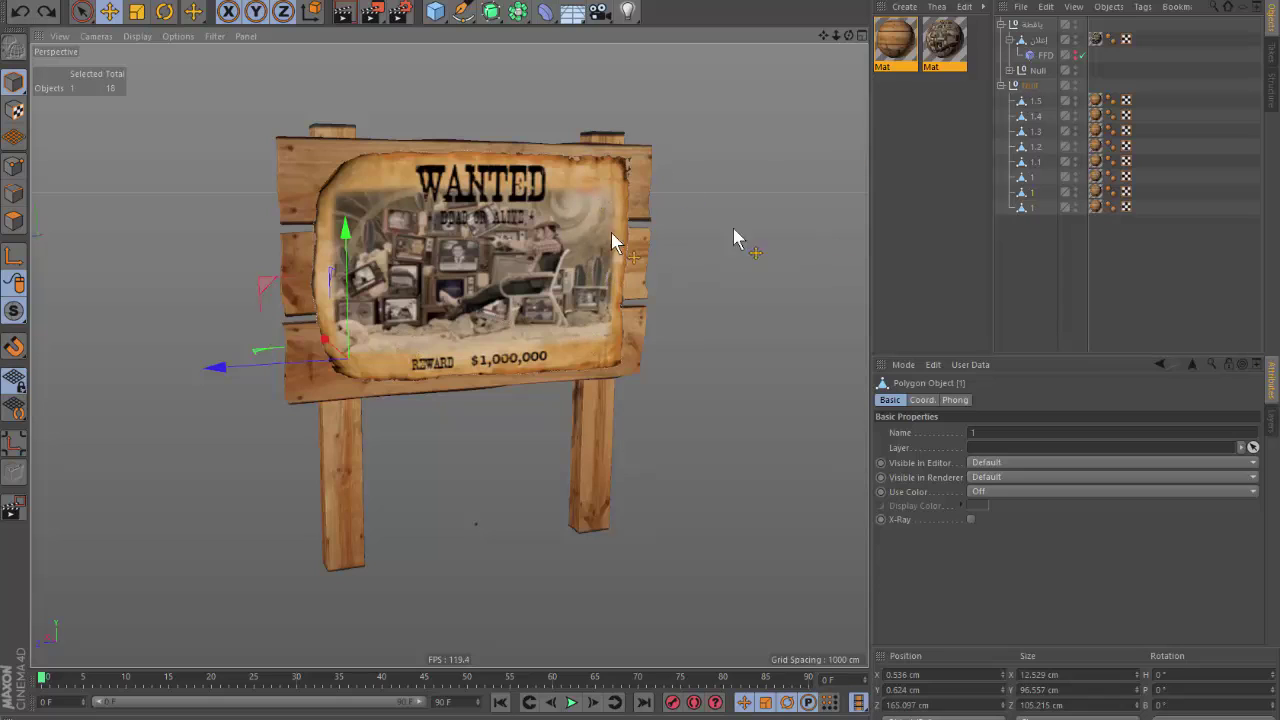
click(999, 85)
click(1001, 85)
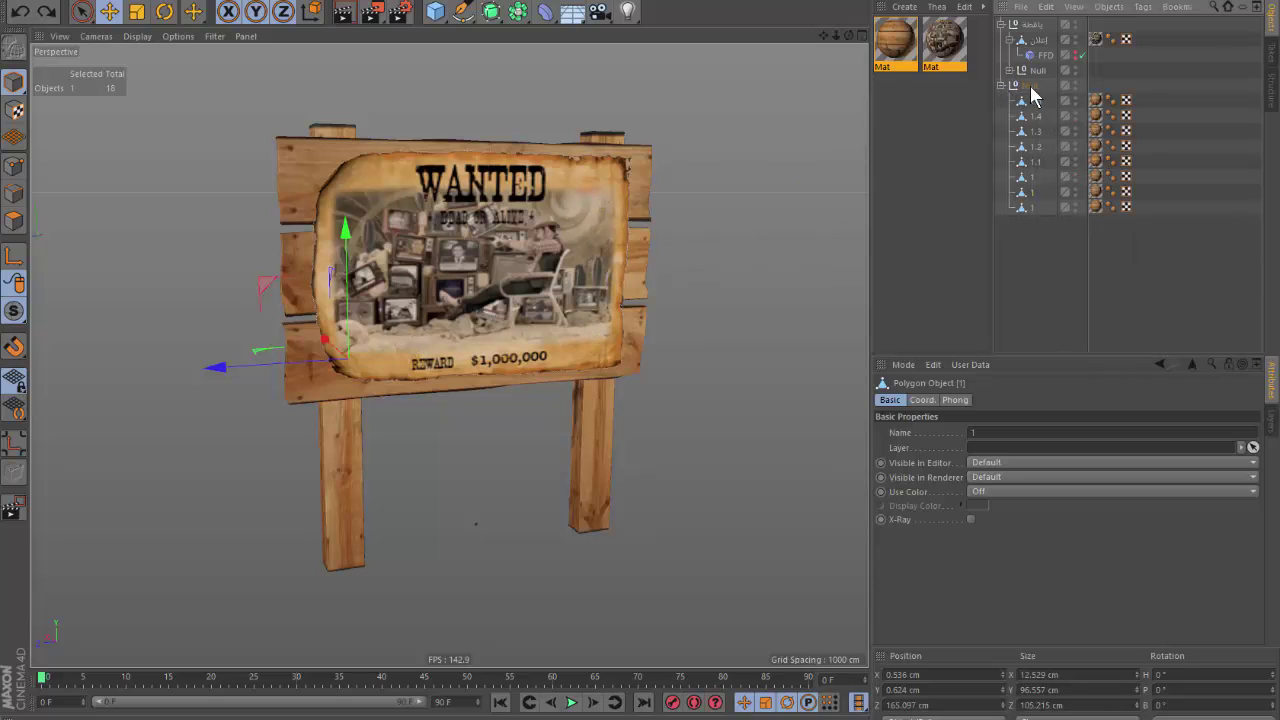
click(1030, 88)
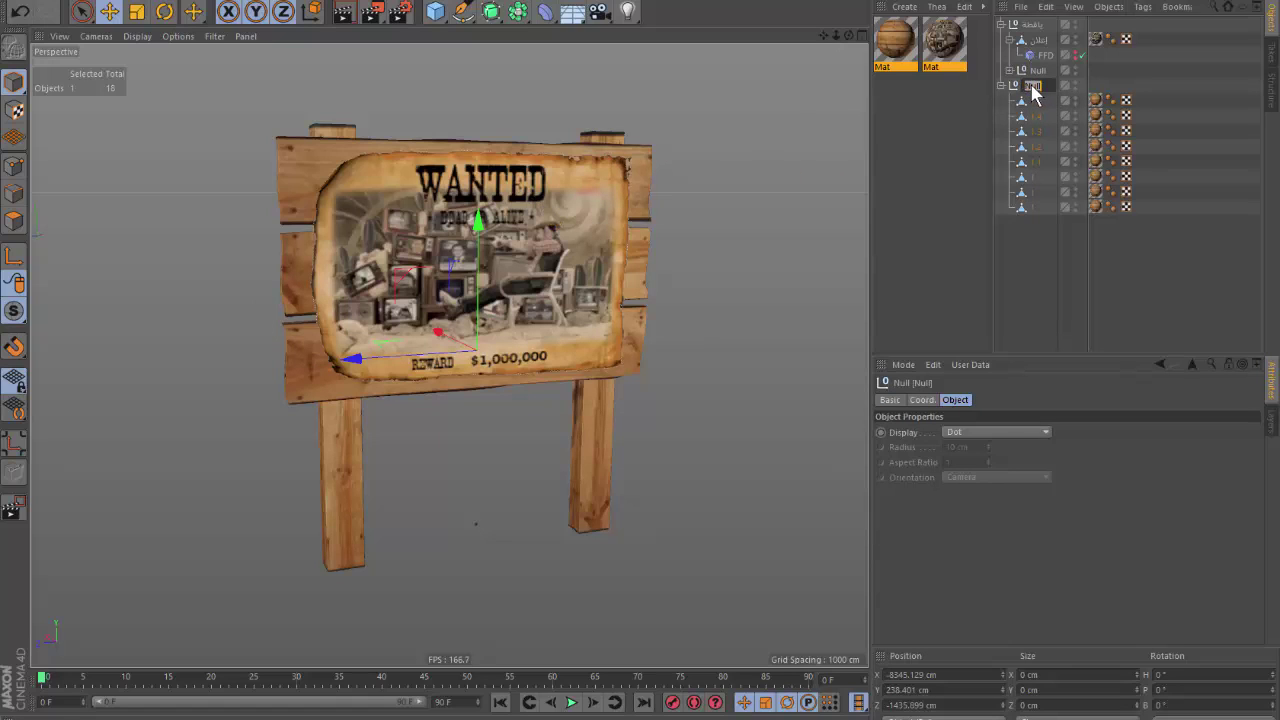
Tag the Null with a Rigid Body dynamics tag and add a Plane primitive.
right_click(1025, 88)
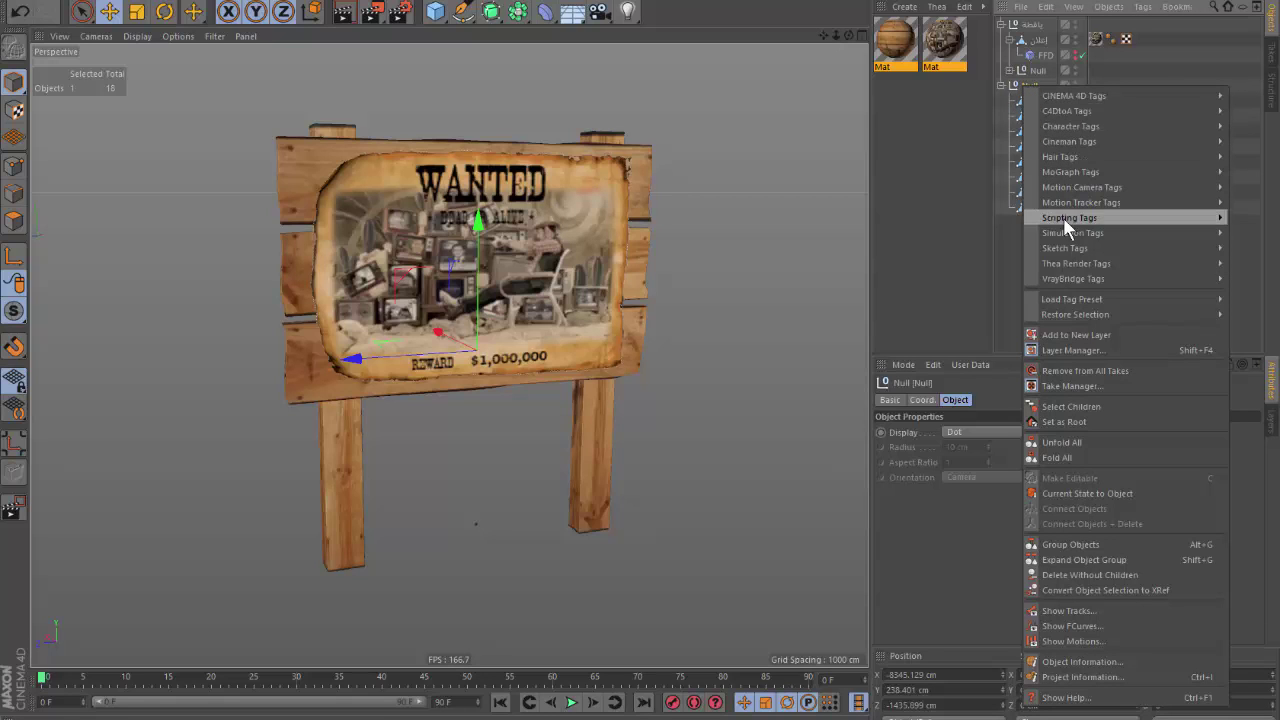
mouse_move(1073, 233)
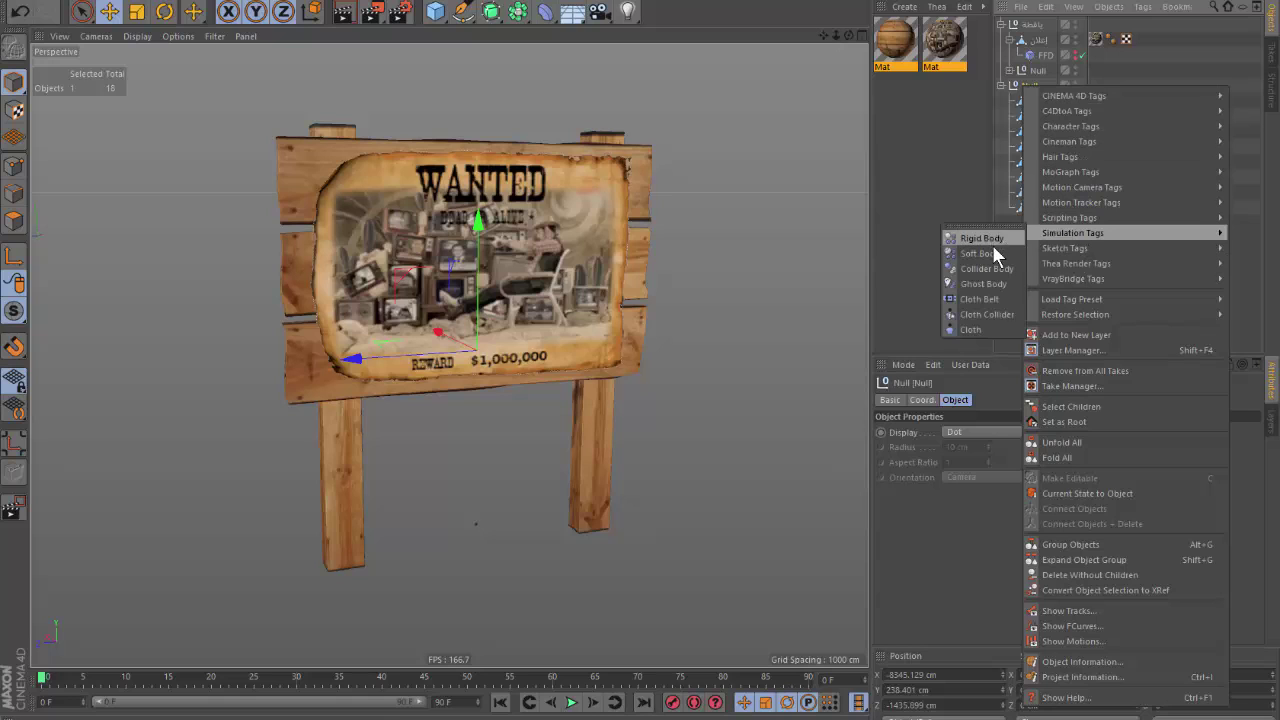
click(996, 237)
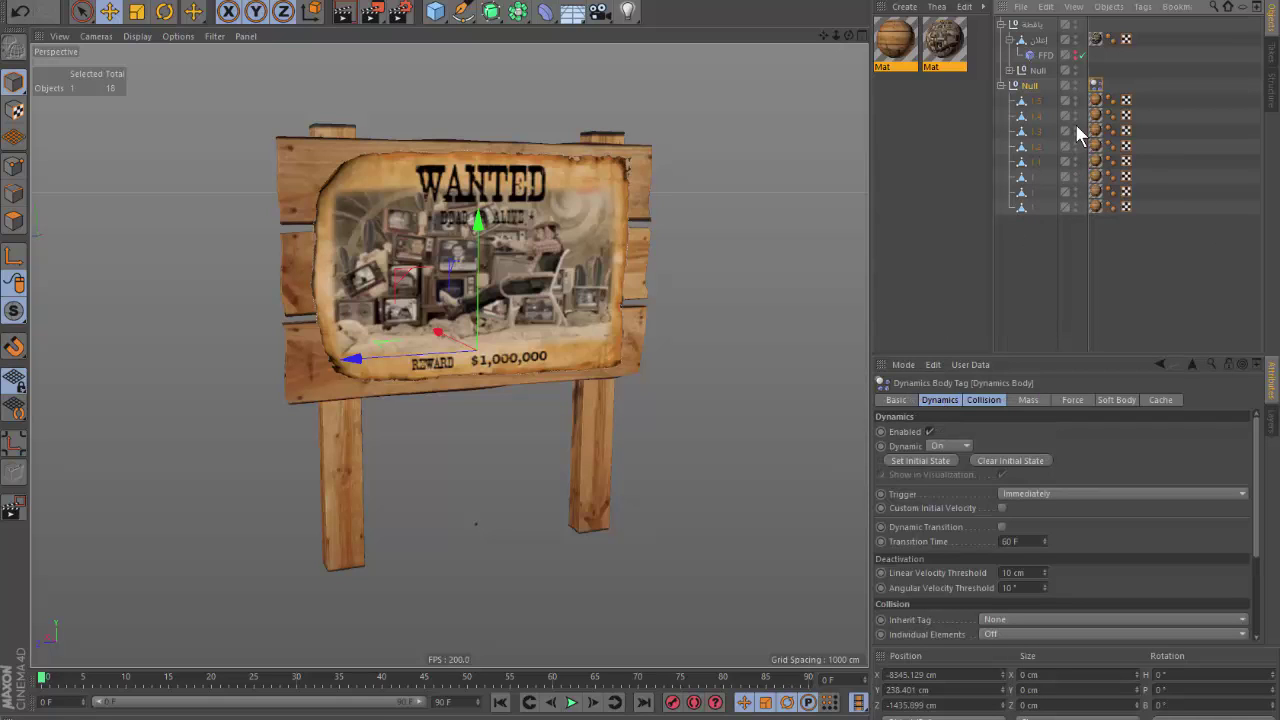
click(437, 13)
click(663, 88)
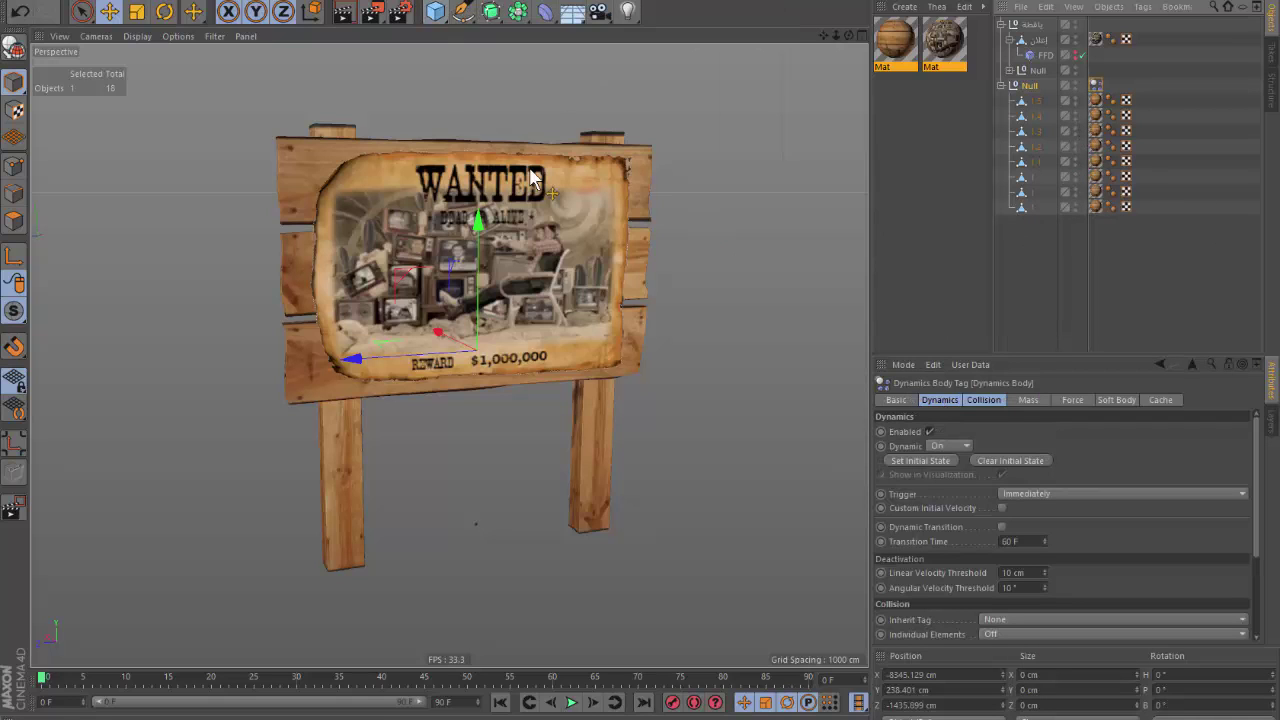
In Top view, move the plane underneath the signboard.
key(F2)
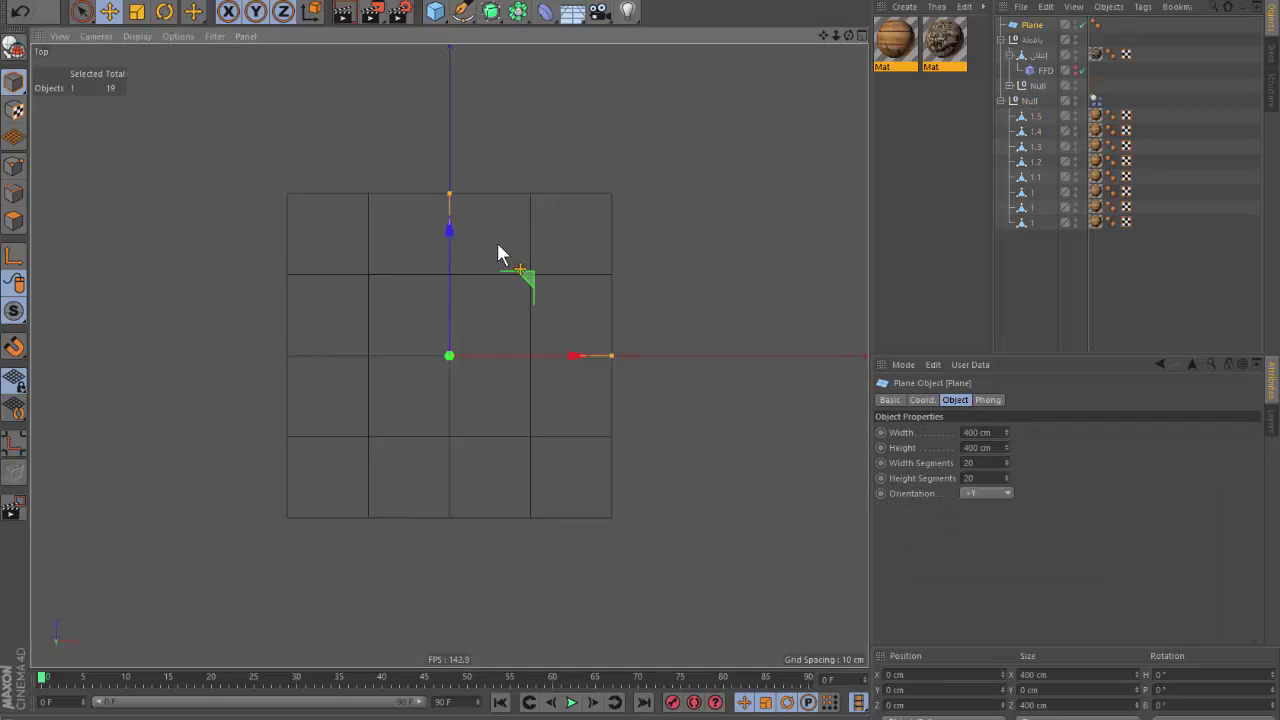
scroll(351, 214, down, 3)
scroll(348, 190, up, 5)
drag(360, 209, 163, 251)
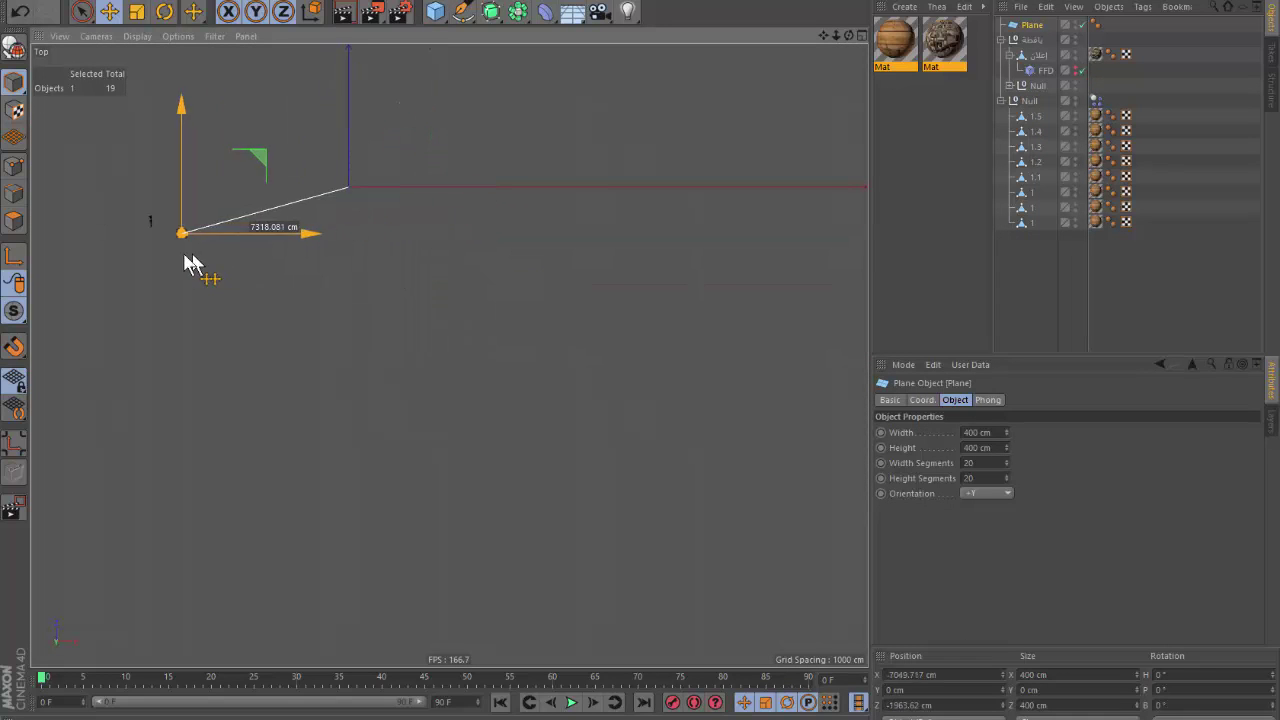
key(o)
scroll(399, 252, down, 3)
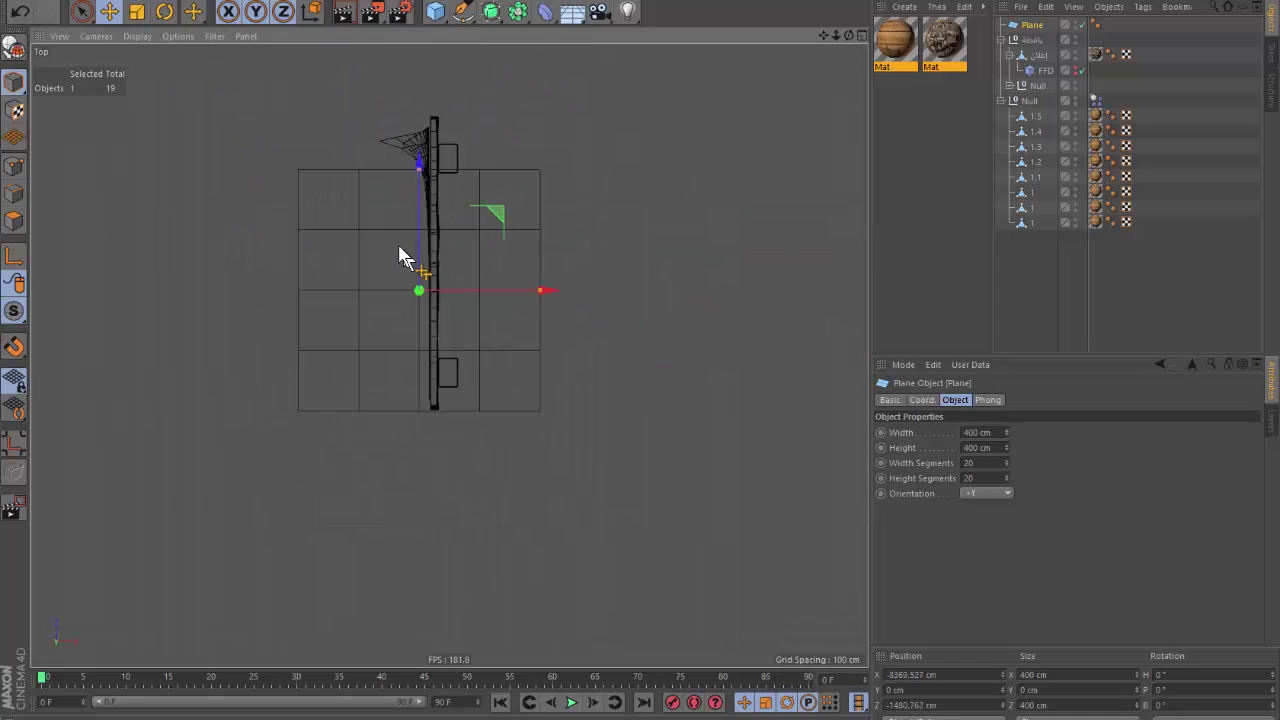
Scale the plane up to about 5437 cm in Perspective view, then deselect it.
key(t)
drag(392, 268, 279, 354)
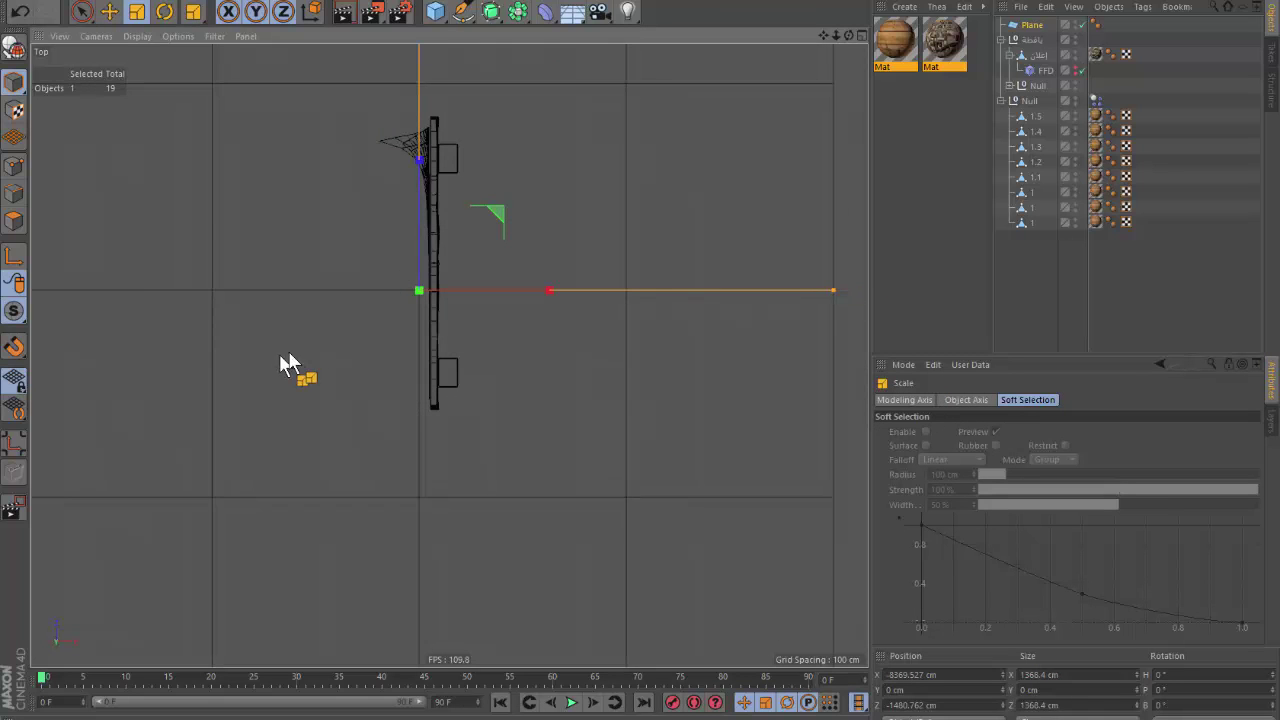
key(F1)
drag(335, 314, 420, 314)
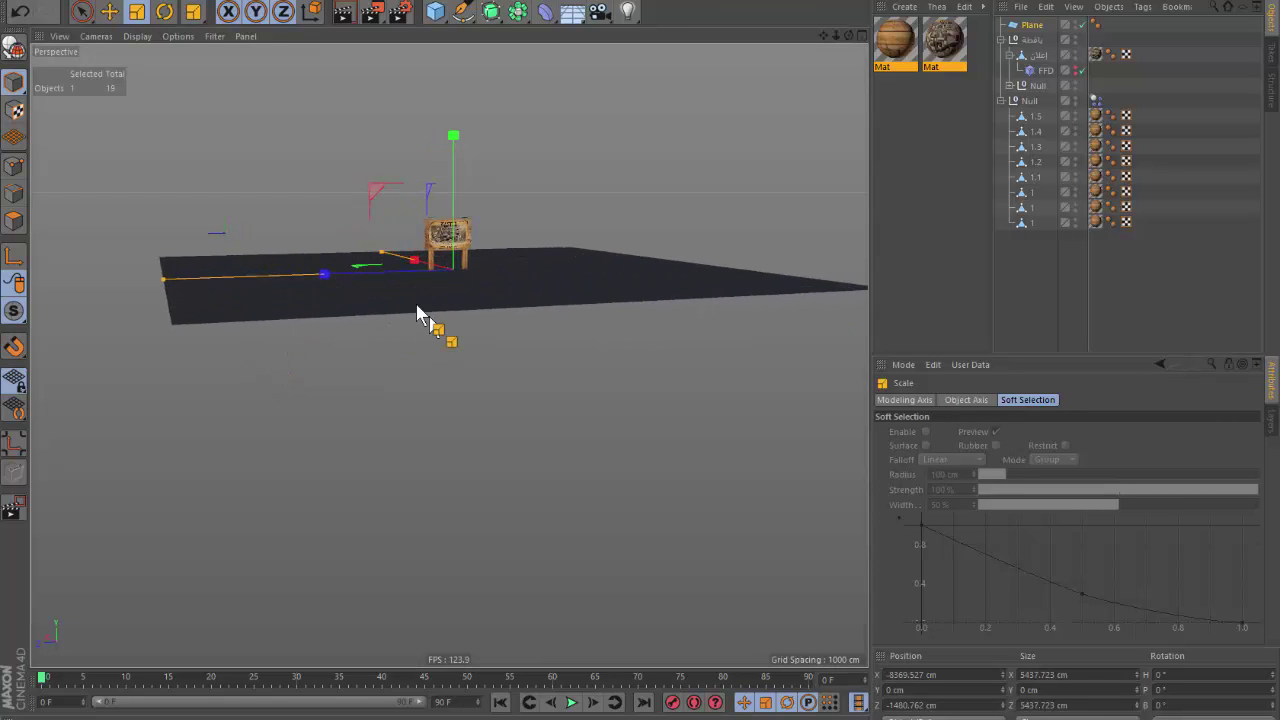
scroll(406, 255, up, 2)
click(110, 14)
scroll(523, 380, up, 2)
scroll(509, 392, up, 2)
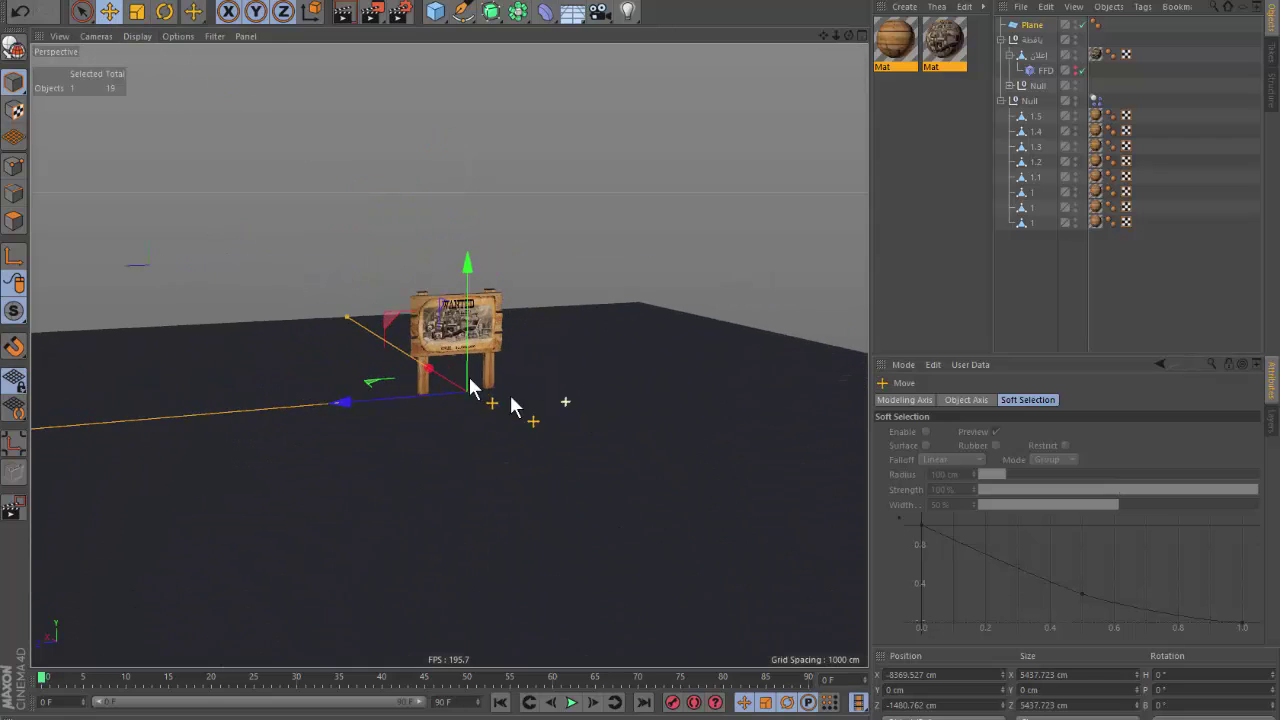
scroll(490, 429, up, 2)
scroll(447, 423, up, 2)
scroll(460, 415, up, 2)
scroll(500, 402, up, 2)
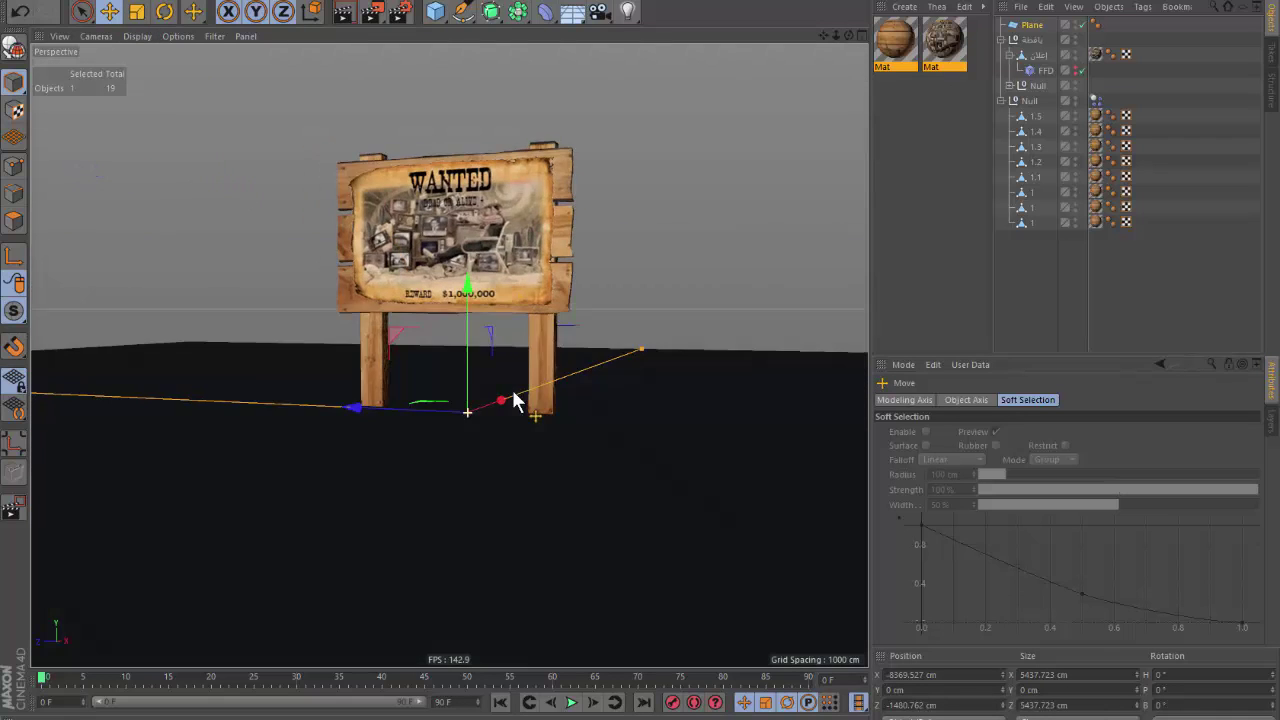
scroll(583, 420, up, 2)
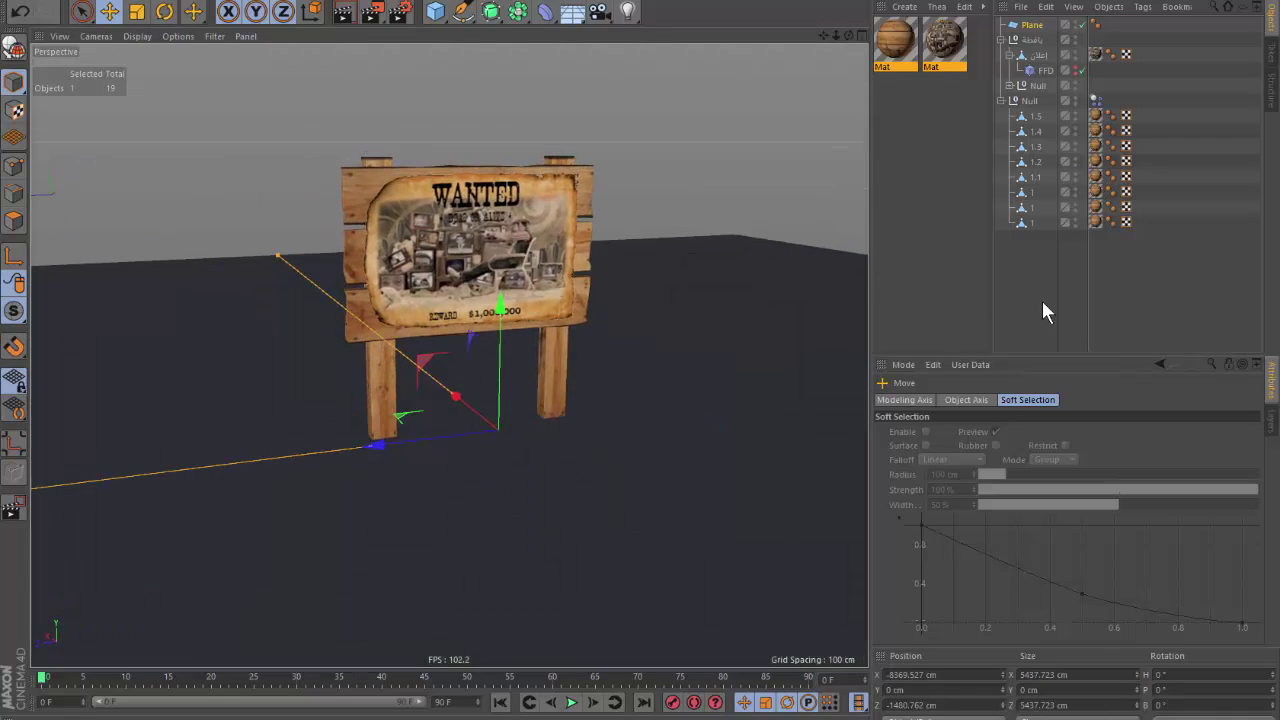
click(1043, 309)
Give the Plane a Collider Body tag and test-play the simulation.
right_click(1030, 24)
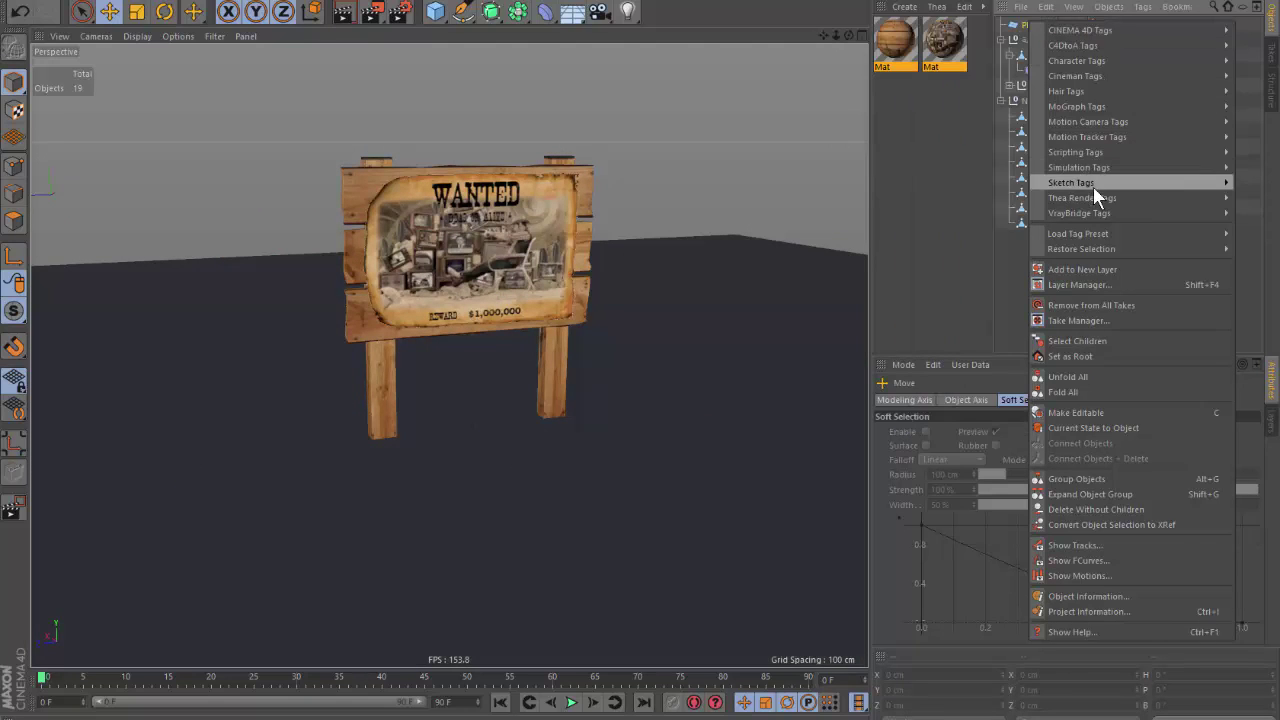
mouse_move(1078, 167)
click(990, 203)
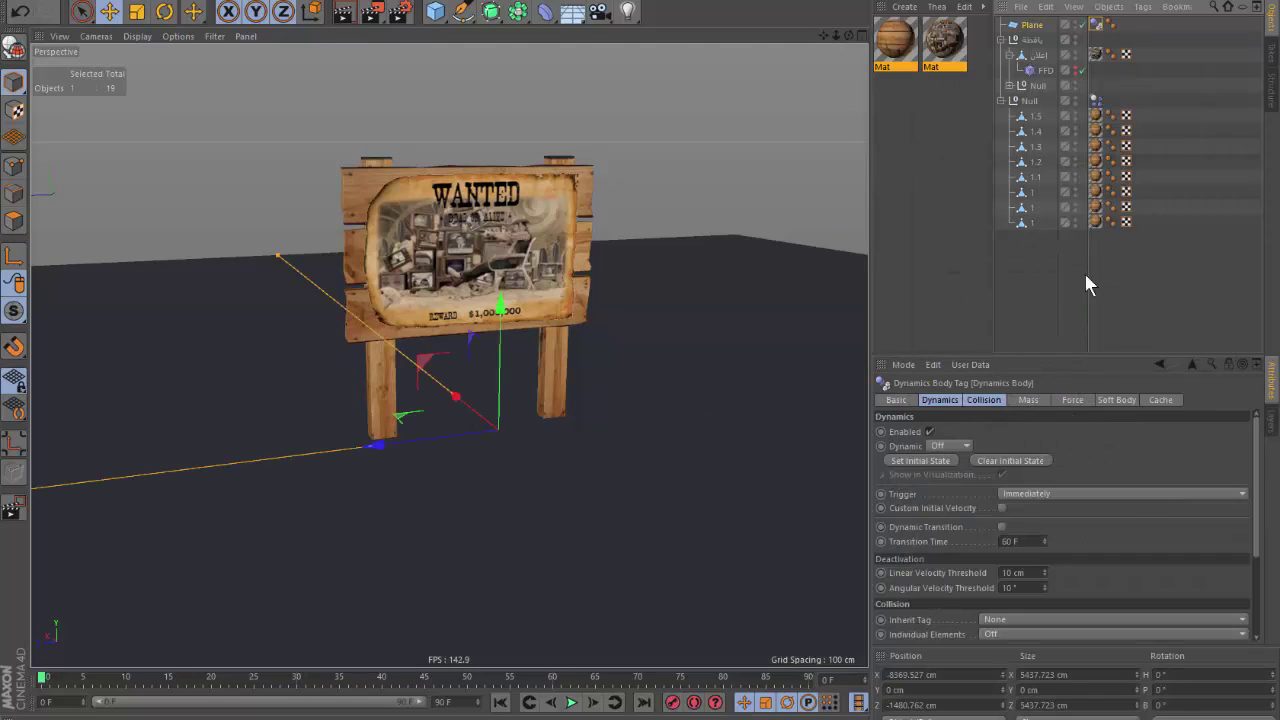
click(1047, 279)
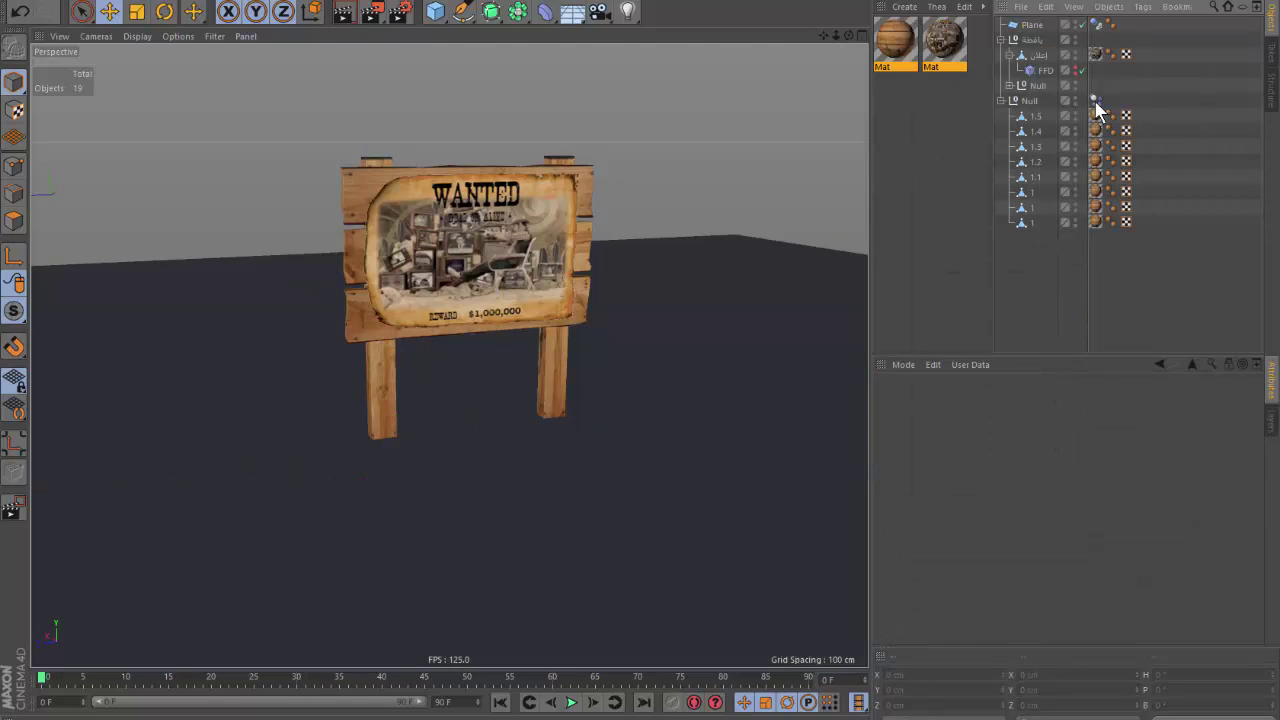
click(1033, 101)
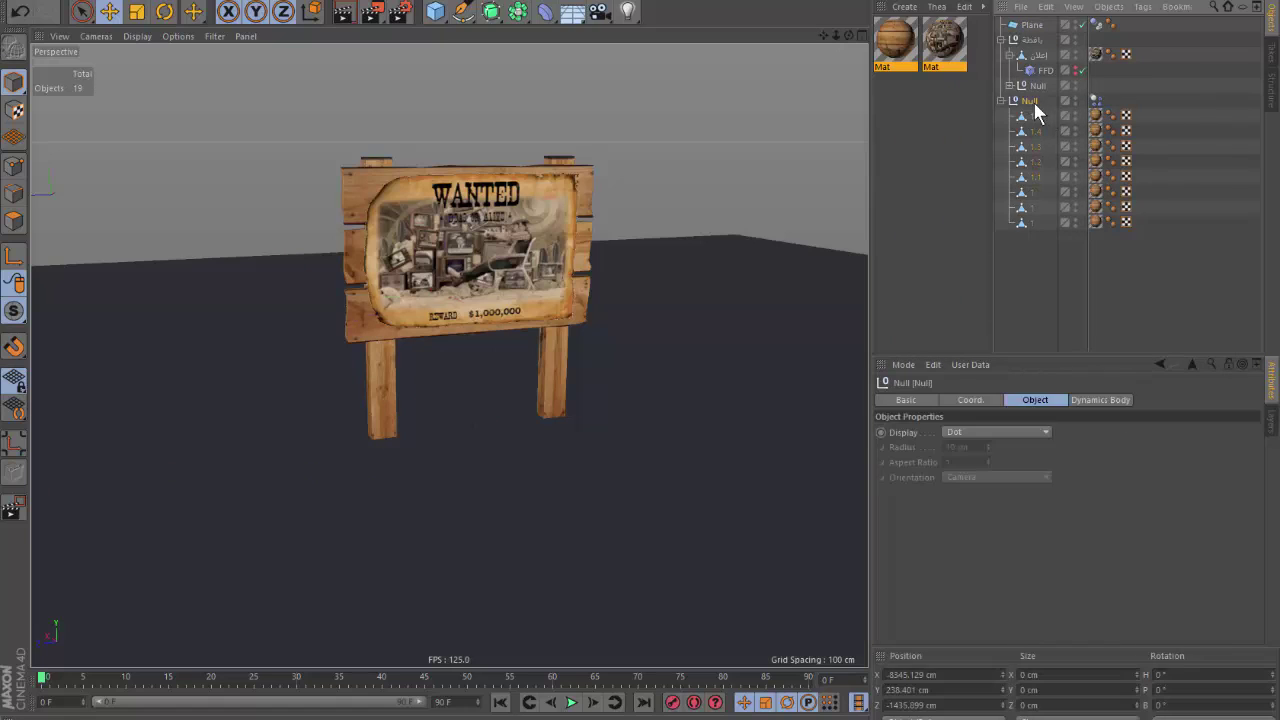
click(572, 702)
click(573, 702)
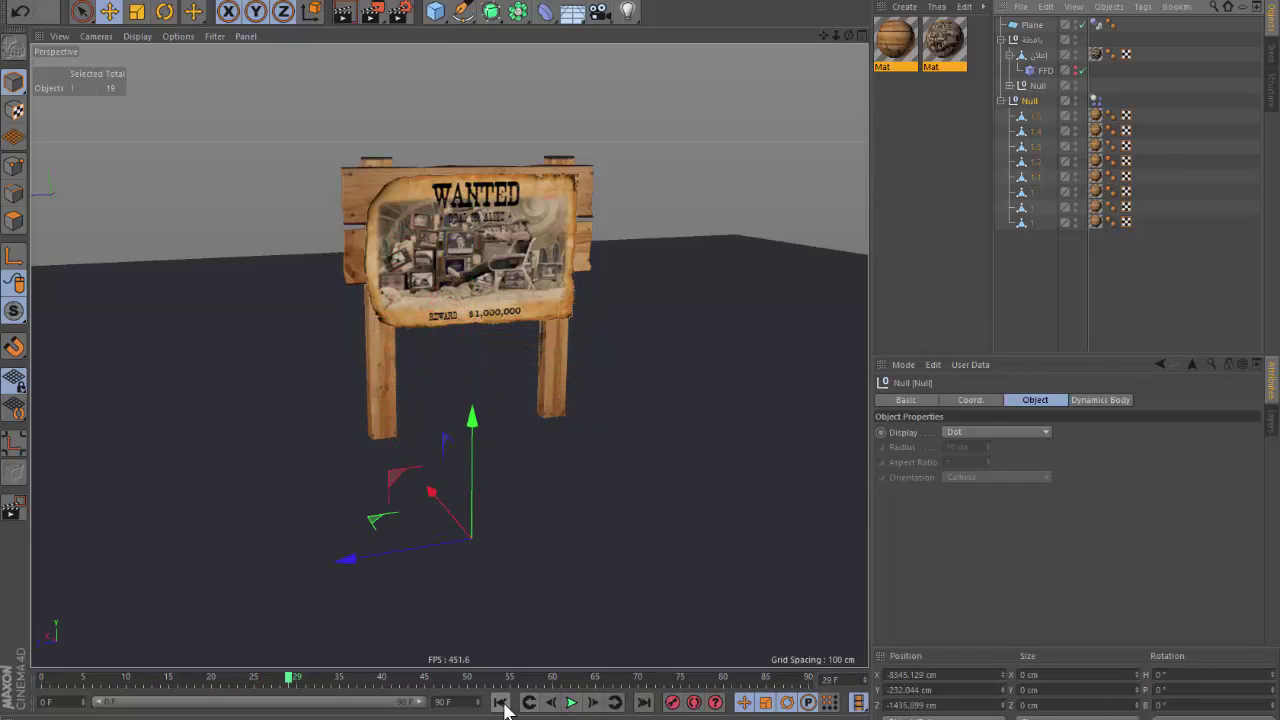
click(500, 702)
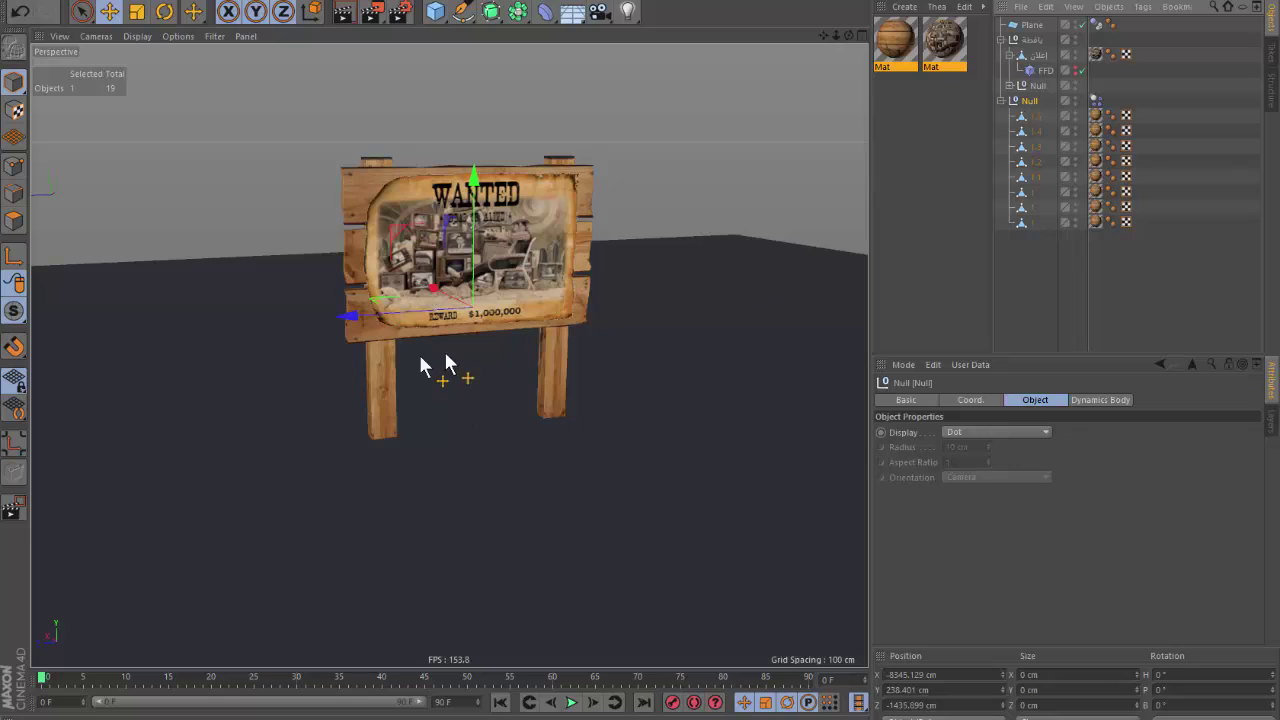
Hide the main sign board and replay to watch the lower plank fall.
click(1074, 39)
click(1095, 101)
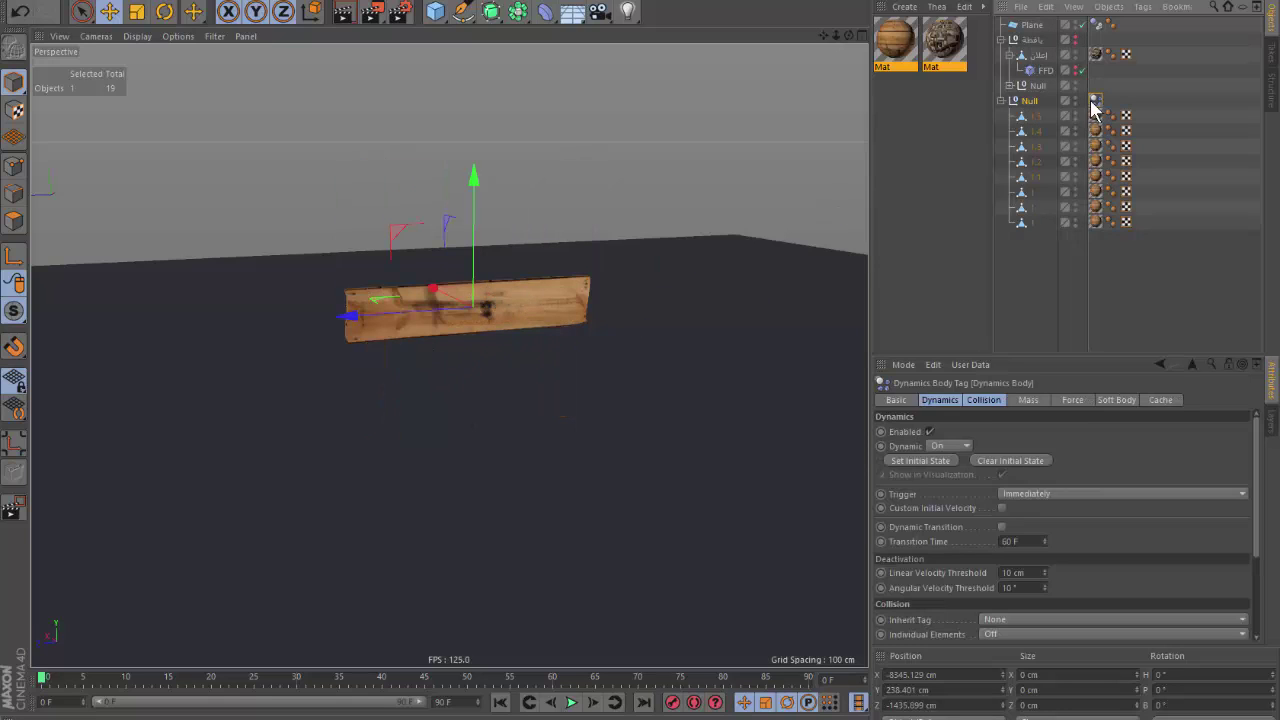
click(571, 703)
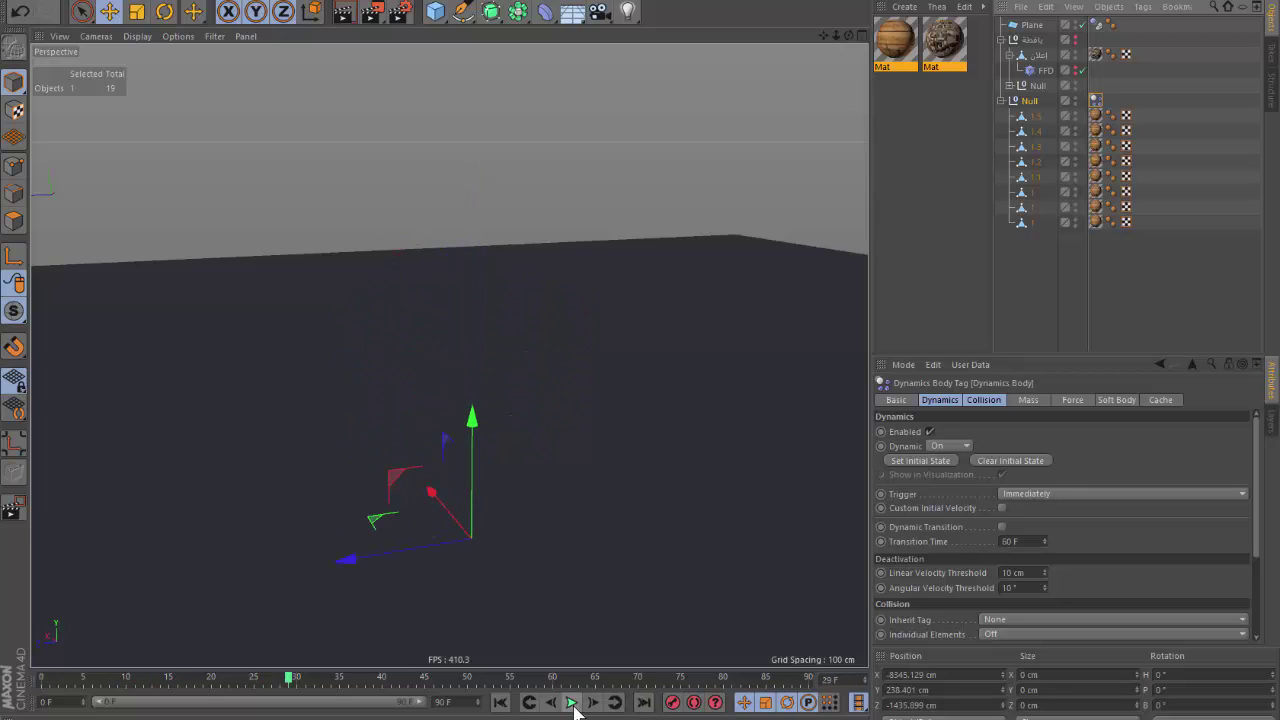
click(571, 703)
click(500, 703)
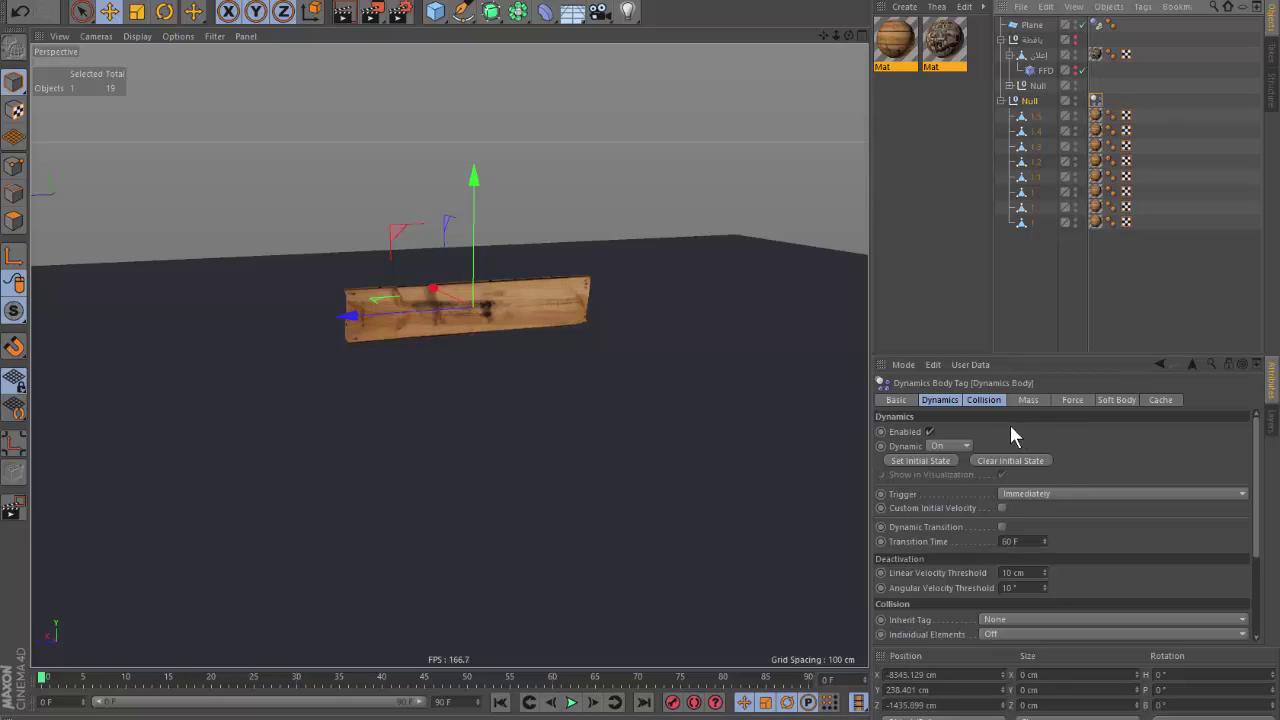
click(978, 401)
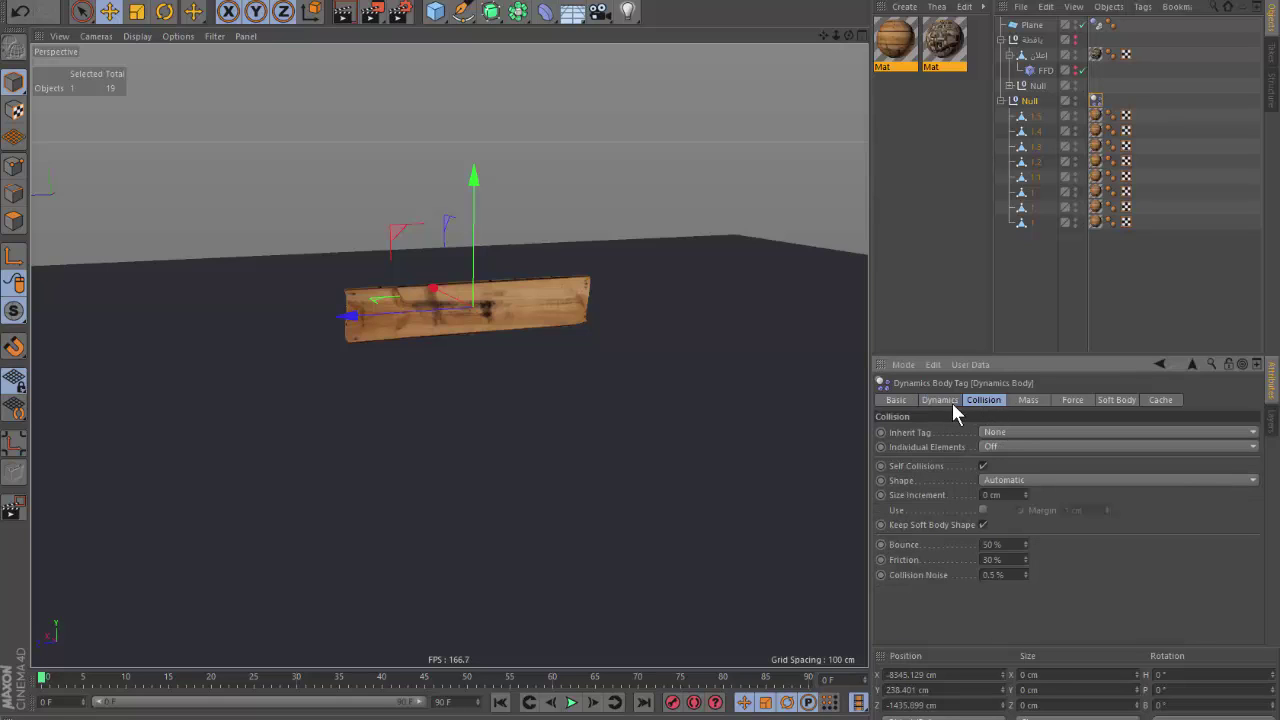
Set Inherit Tag to Apply Tag to Children and Individual Elements to All.
click(1026, 432)
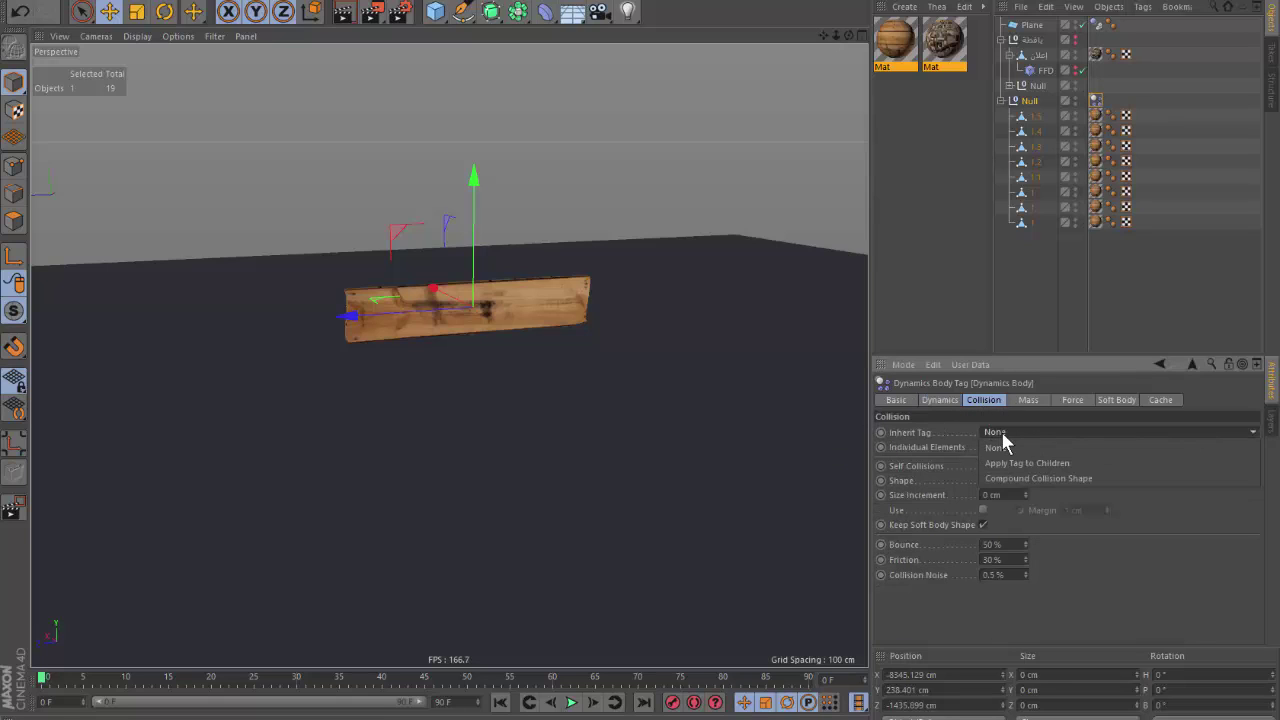
click(1063, 433)
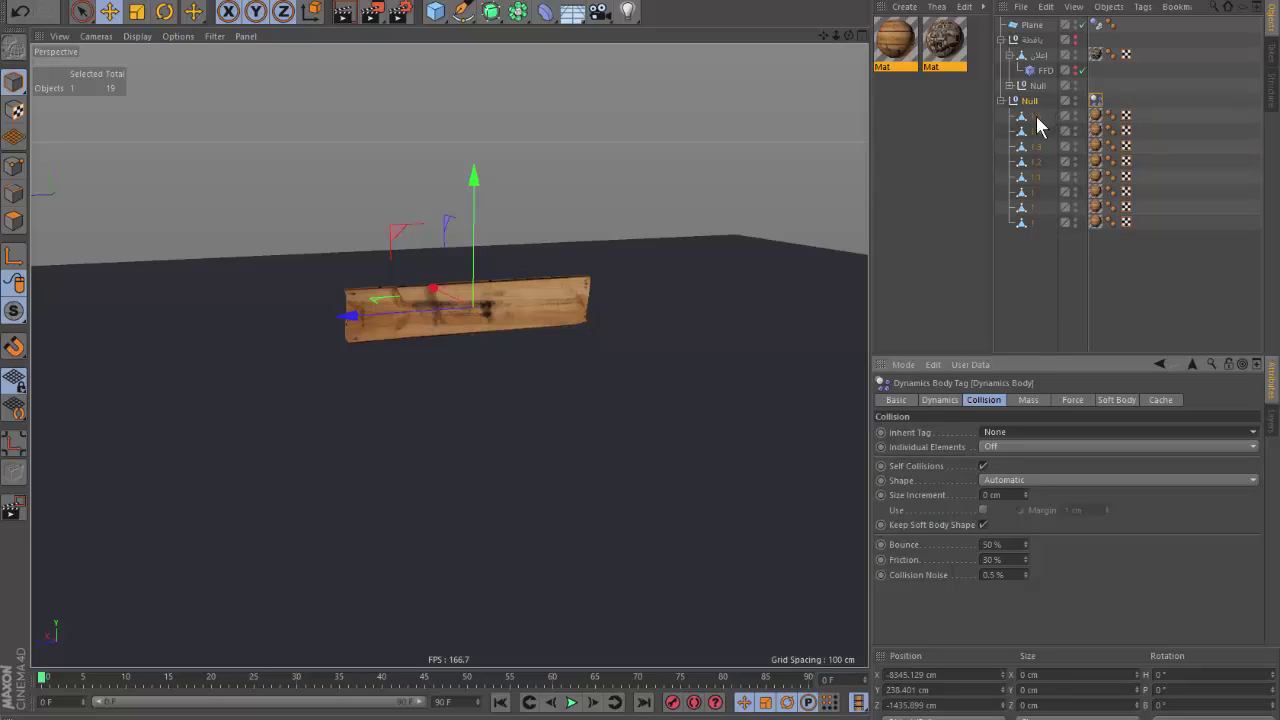
right_click(1094, 103)
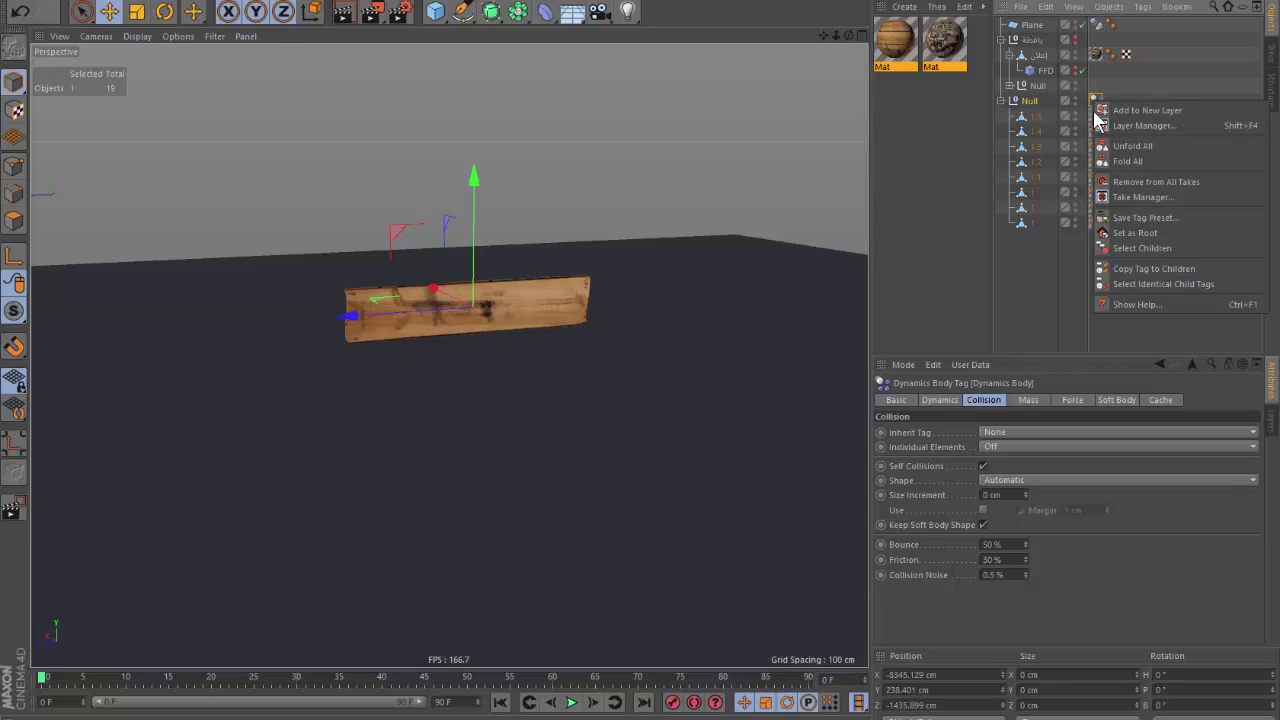
click(1163, 268)
click(1025, 425)
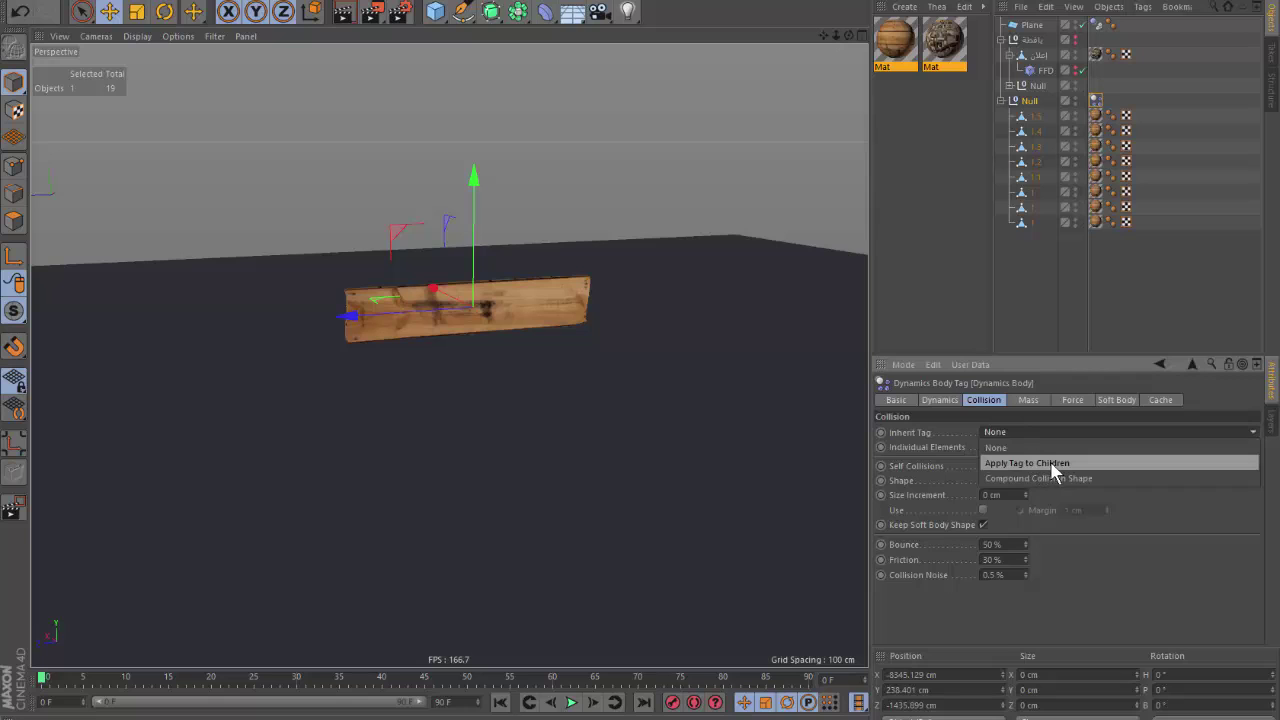
click(1038, 461)
click(1001, 446)
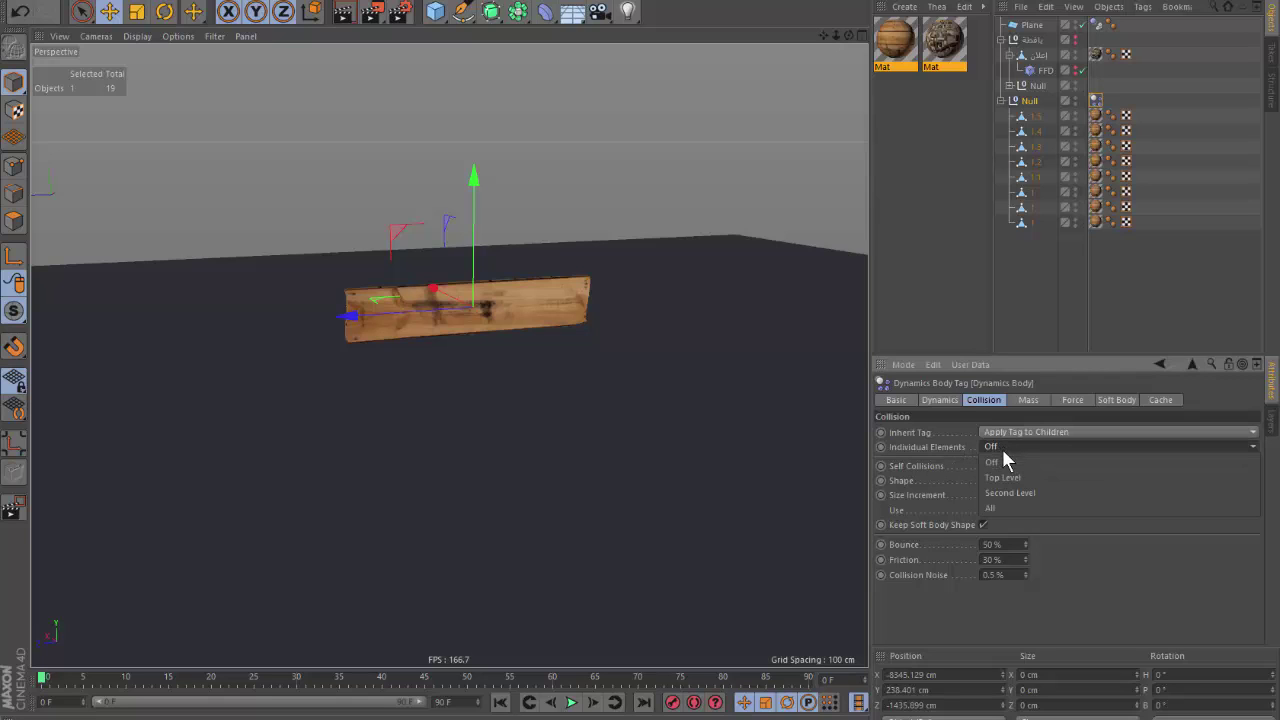
click(1011, 503)
Play the simulation twice to watch the plank shatter, rewinding to frame 0.
click(571, 702)
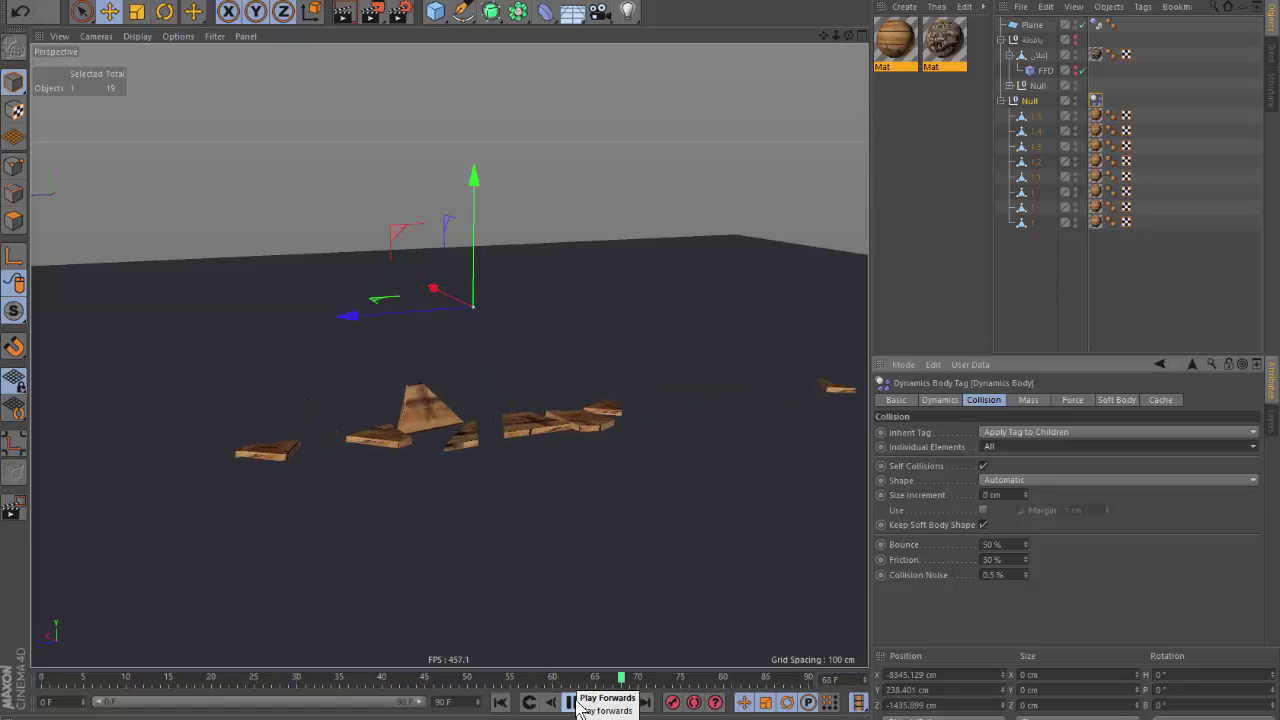
click(571, 702)
click(500, 702)
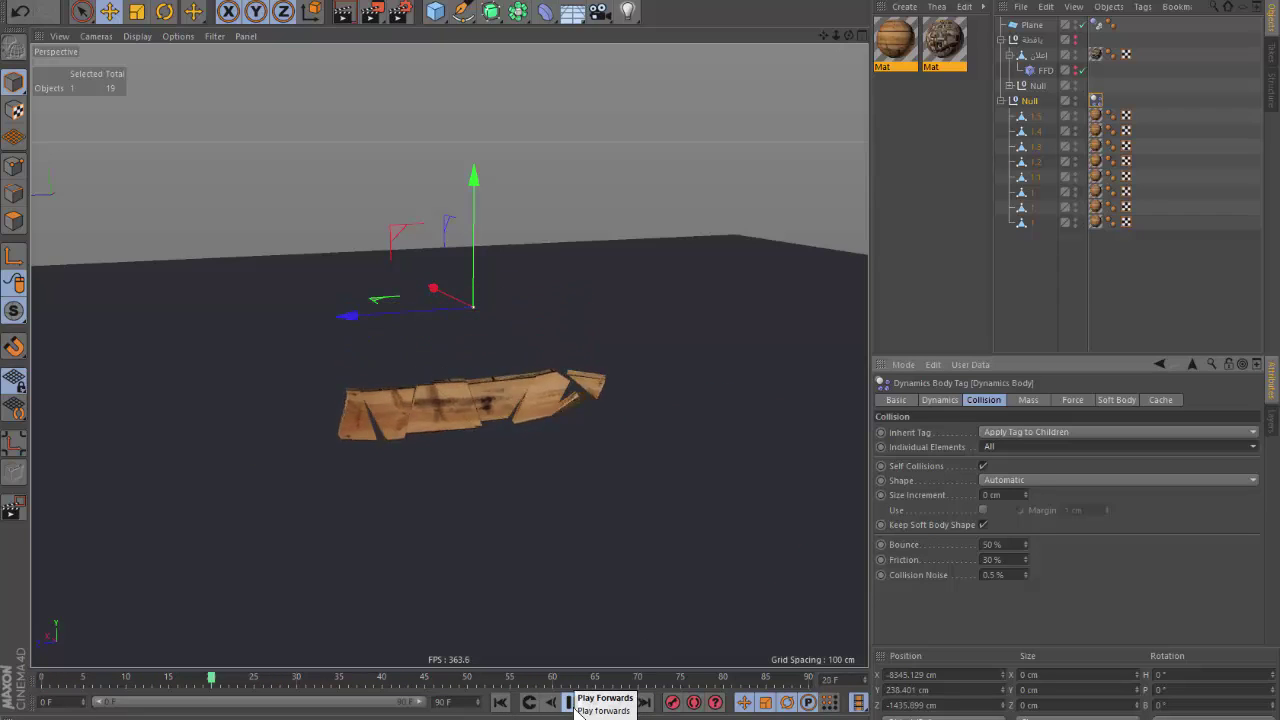
click(573, 702)
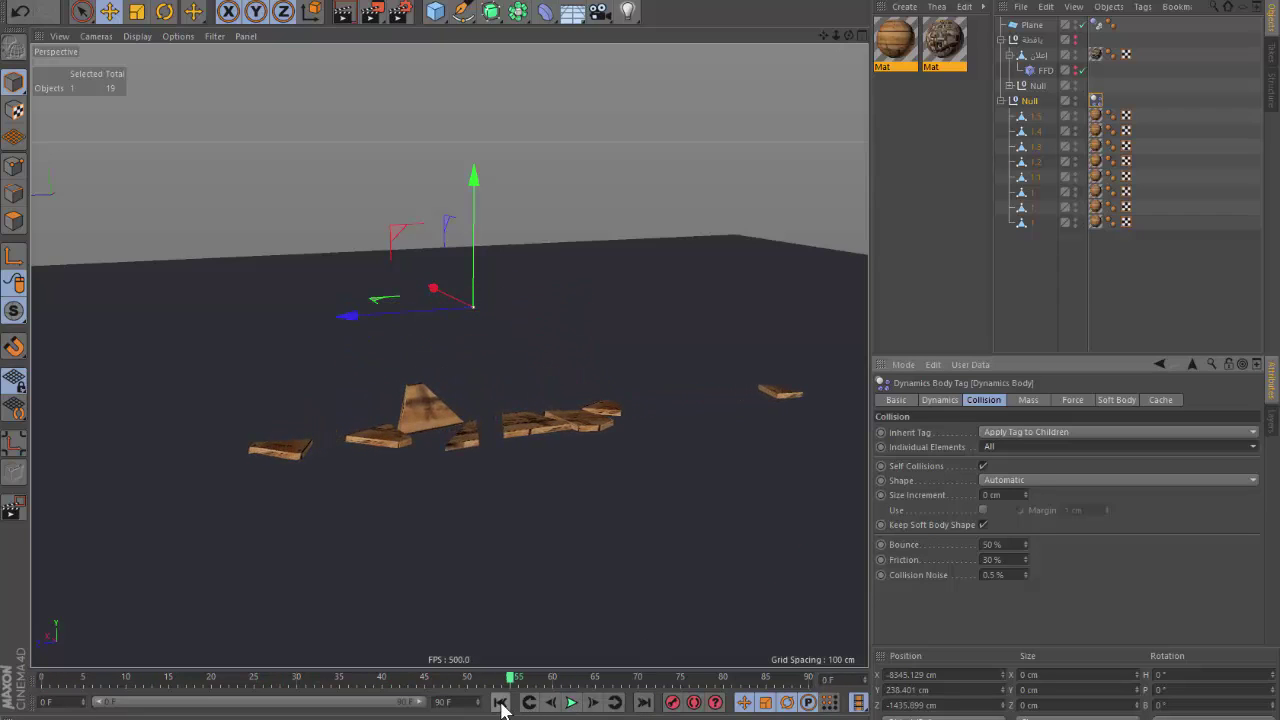
click(500, 702)
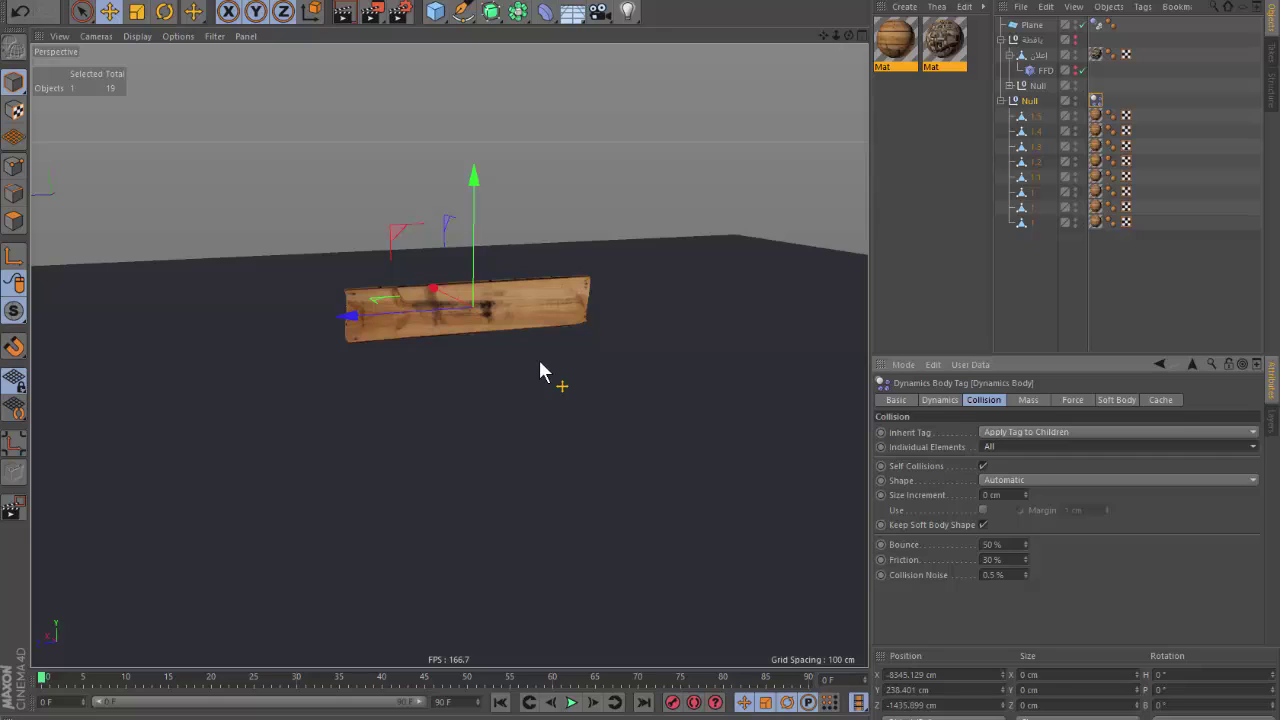
Confirm the Null's name, test-play the simulation and select its dynamics tag.
click(952, 214)
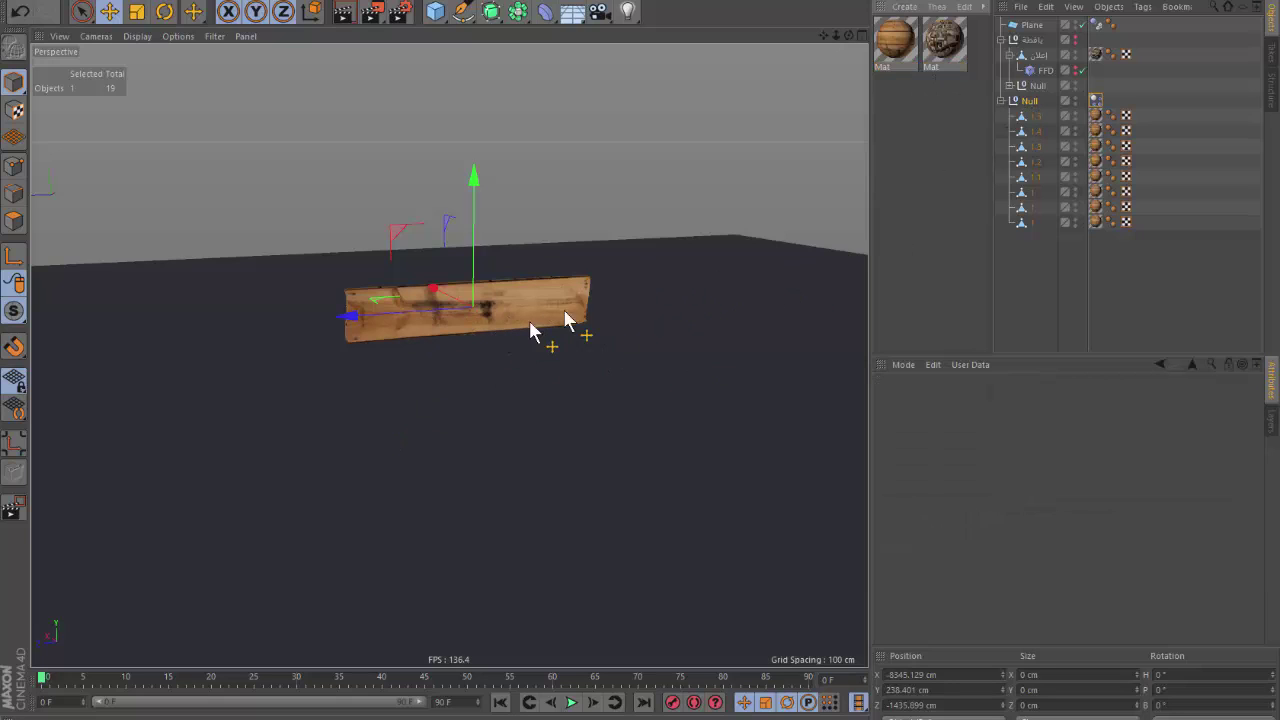
double_click(1033, 100)
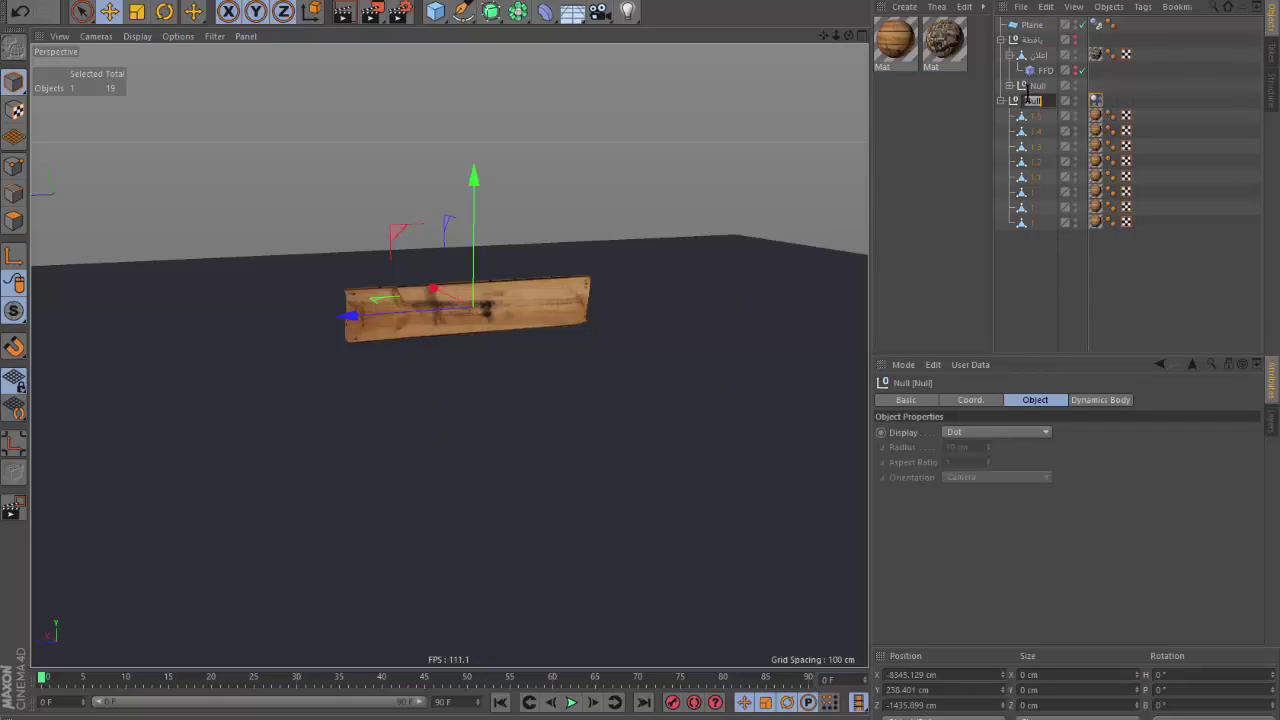
key(Return)
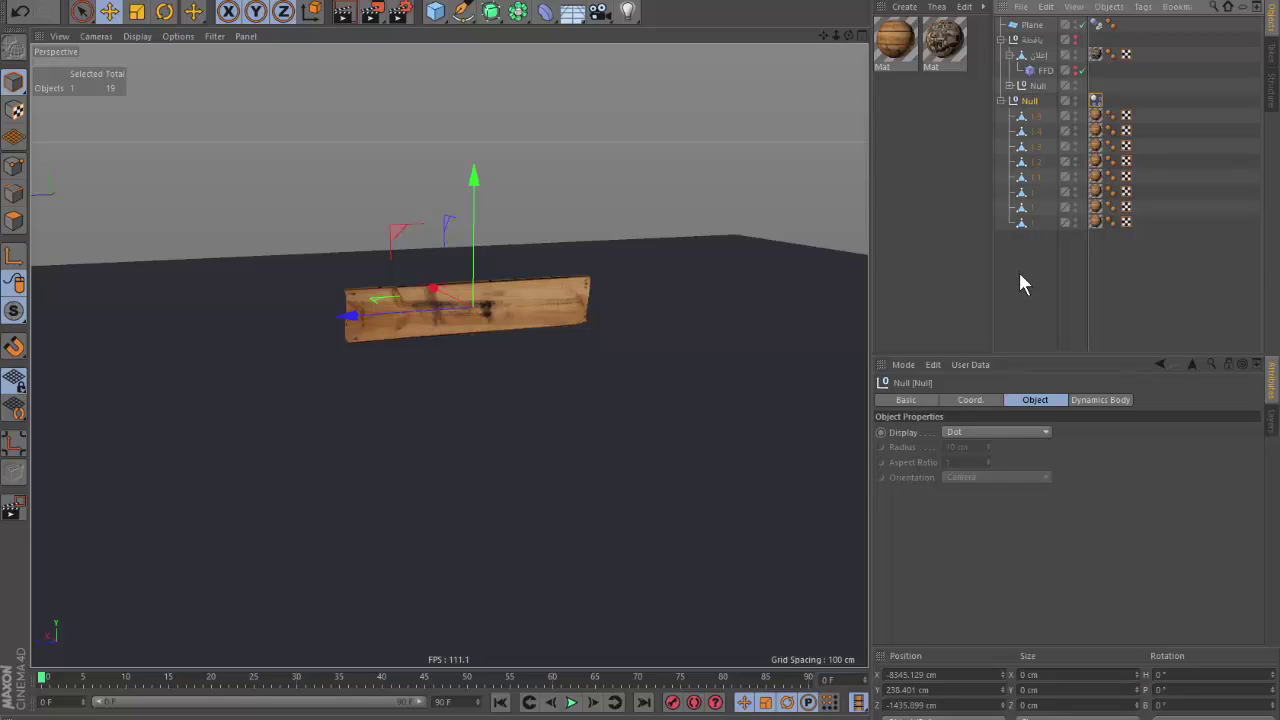
click(571, 703)
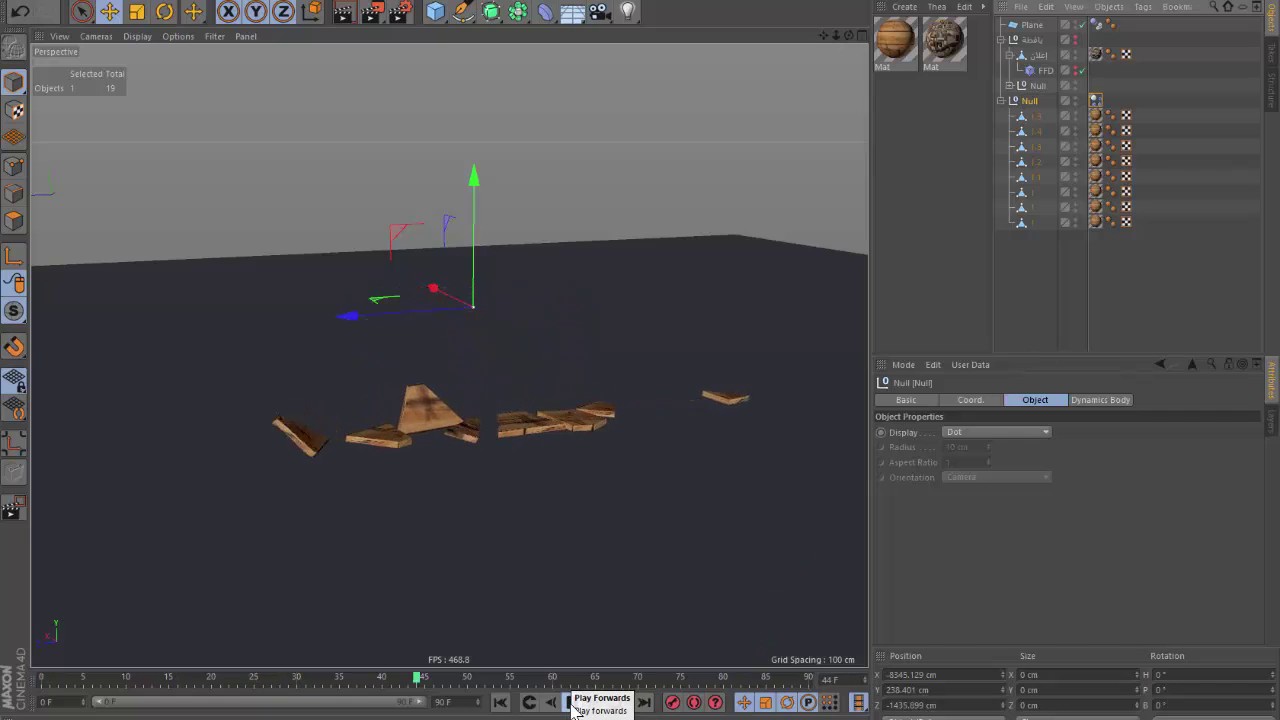
click(571, 703)
click(500, 703)
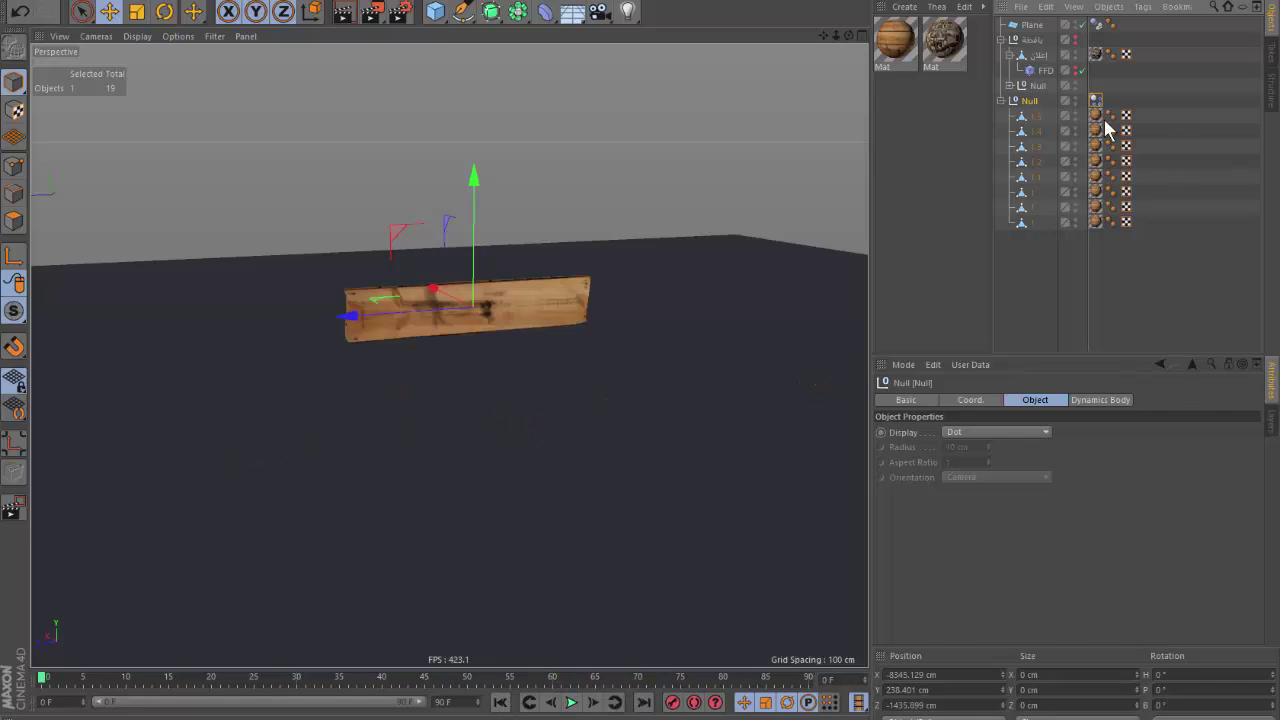
click(1096, 100)
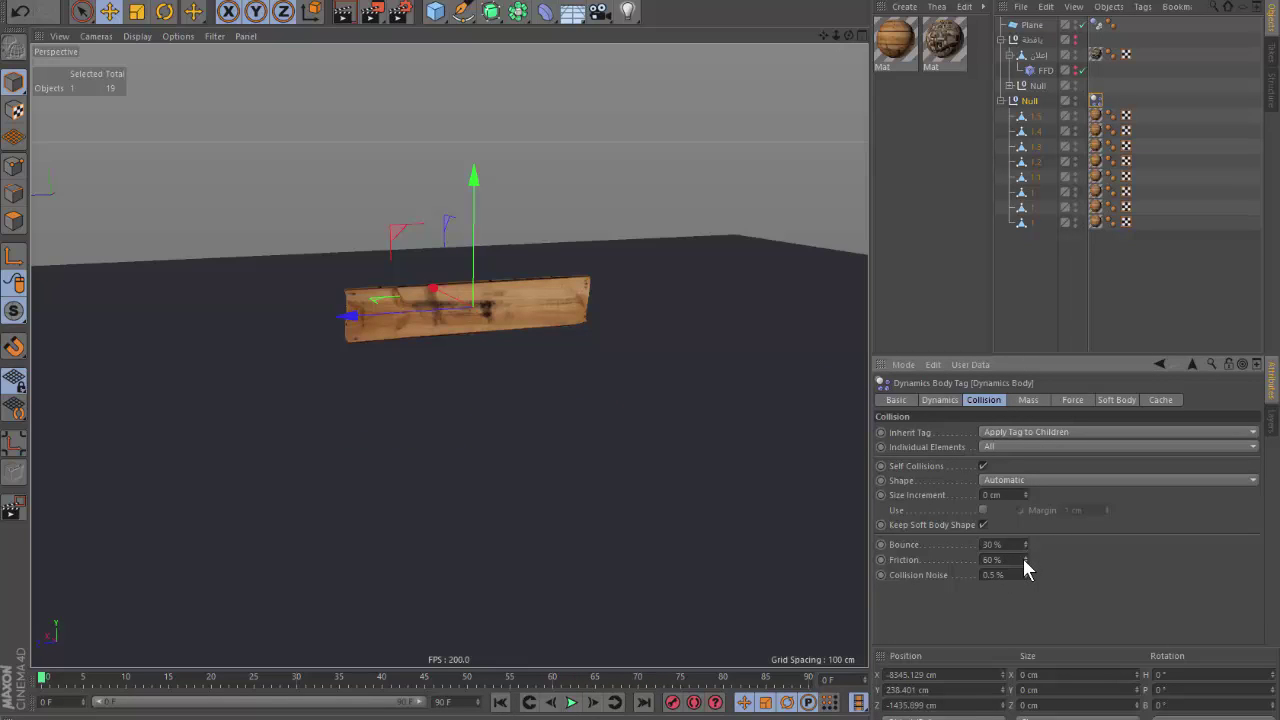
Replay the simulation with 30% Bounce and 125% Friction, rewinding to frame 0.
click(571, 703)
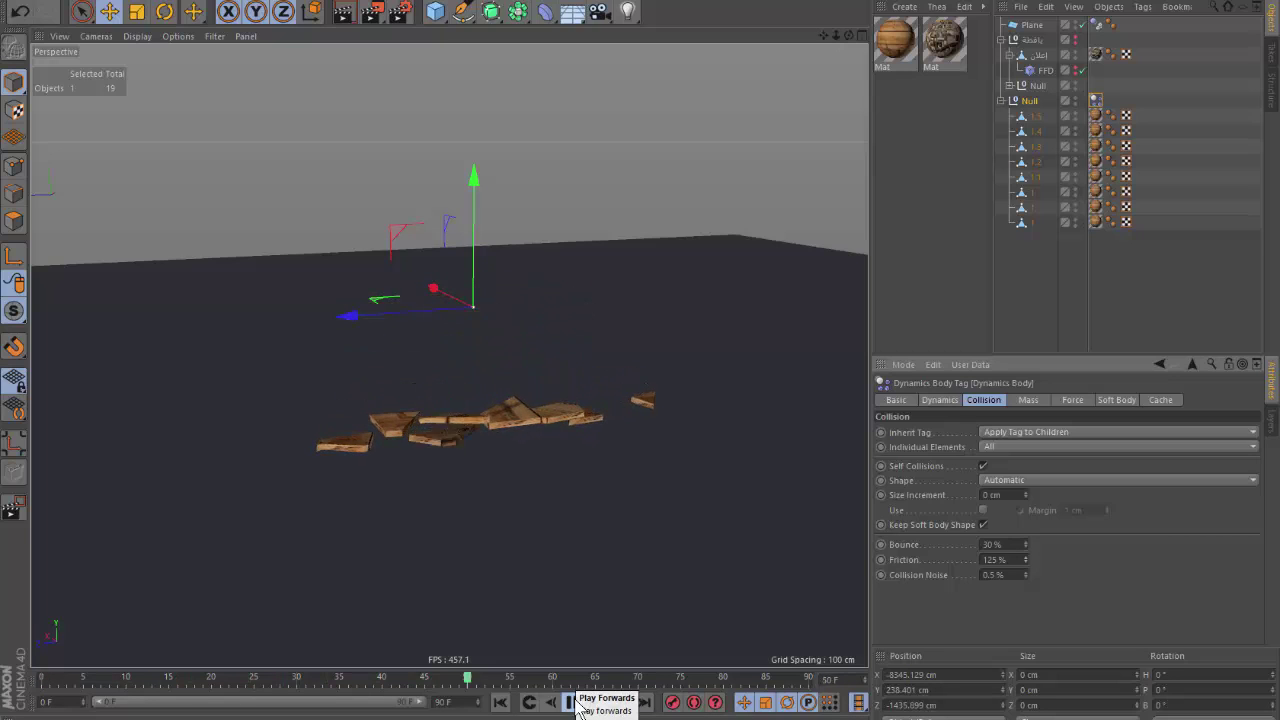
click(578, 703)
click(500, 702)
click(1033, 262)
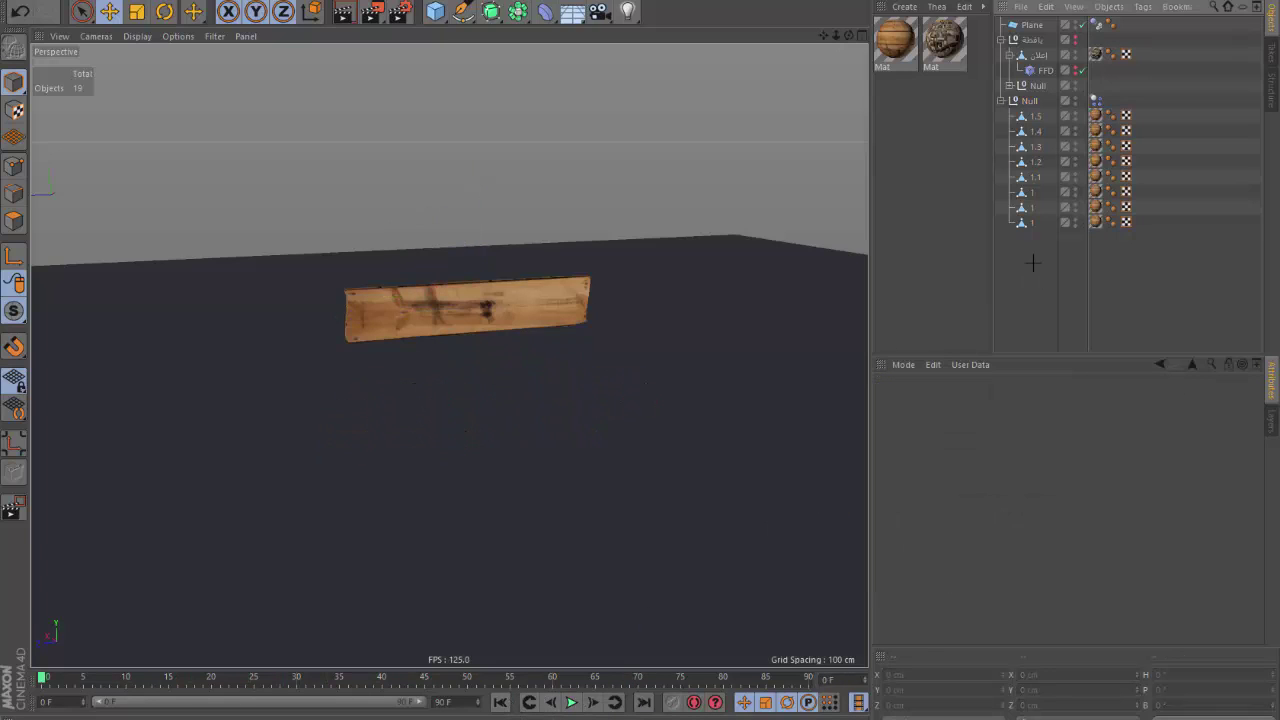
scroll(566, 264, down, 5)
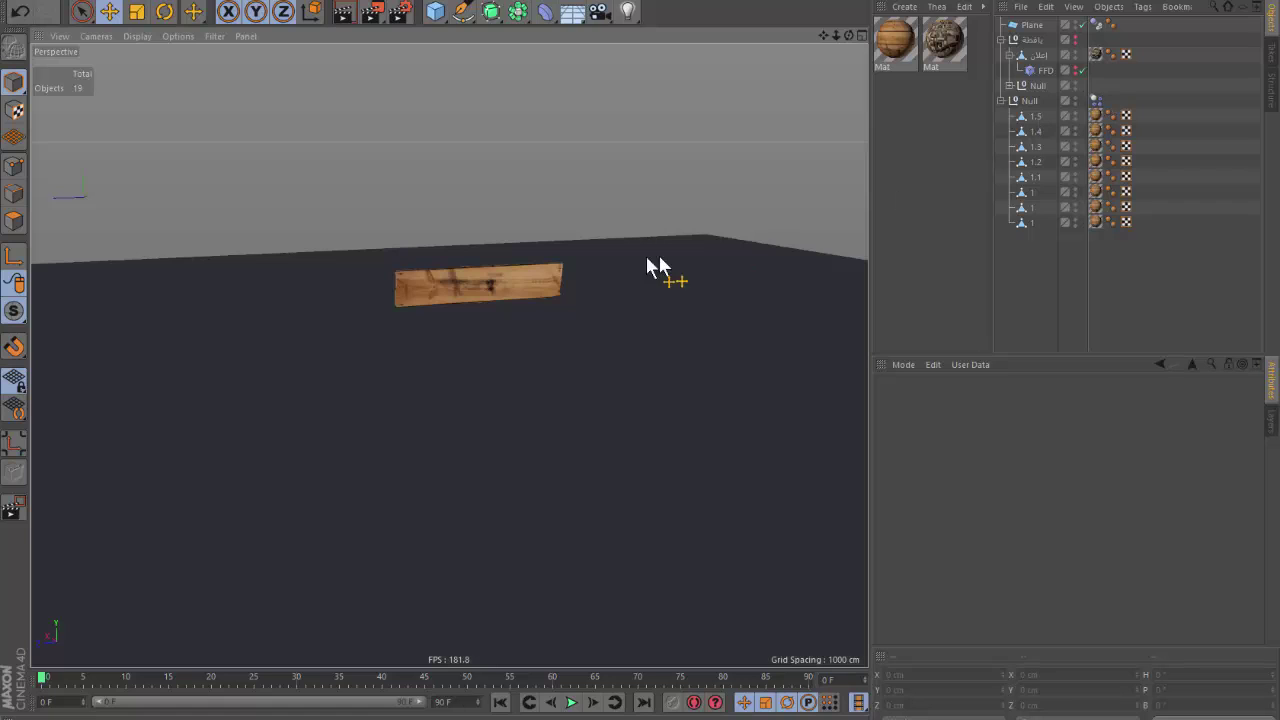
click(571, 703)
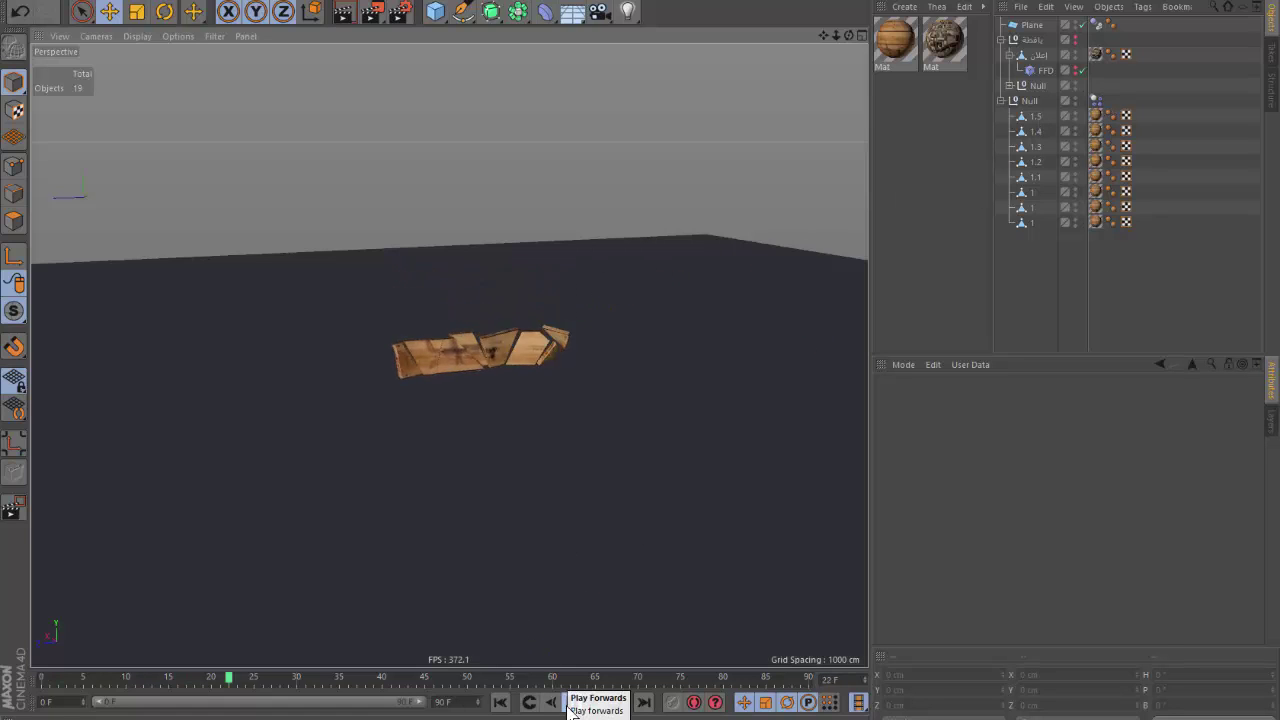
click(571, 703)
click(500, 702)
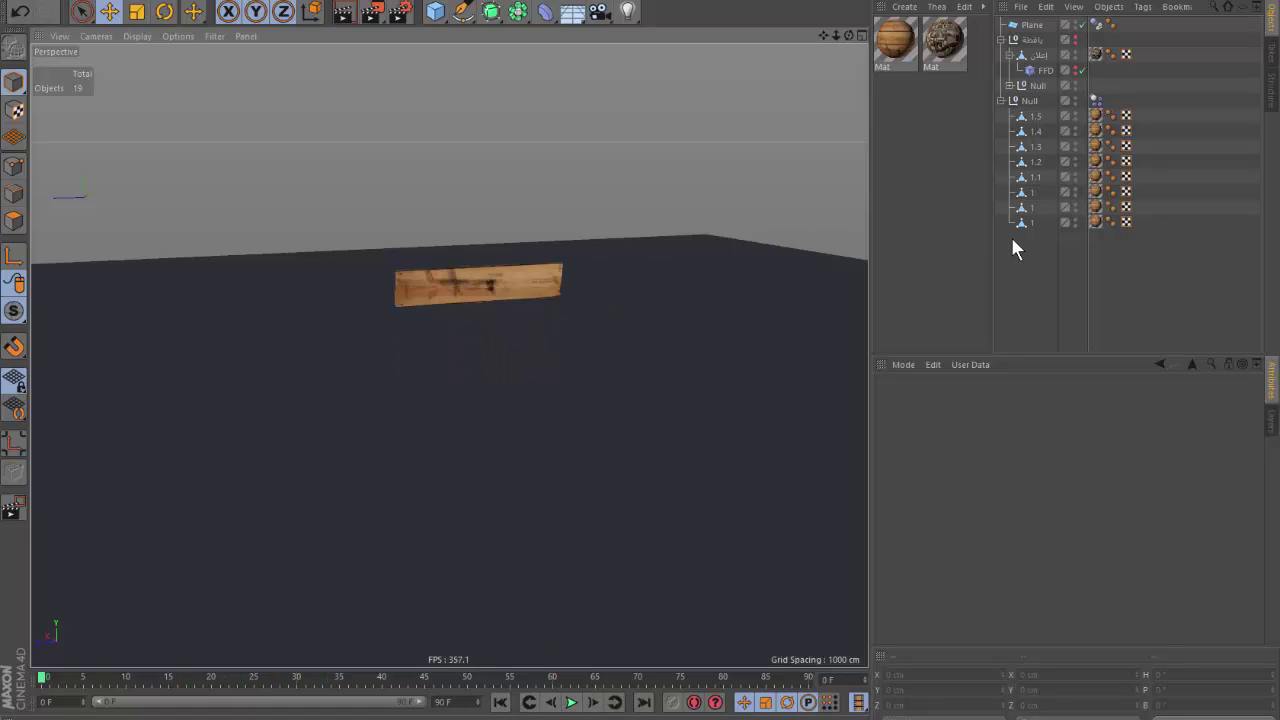
Set the Null's Dynamics Body Trigger to On Collision.
click(1096, 101)
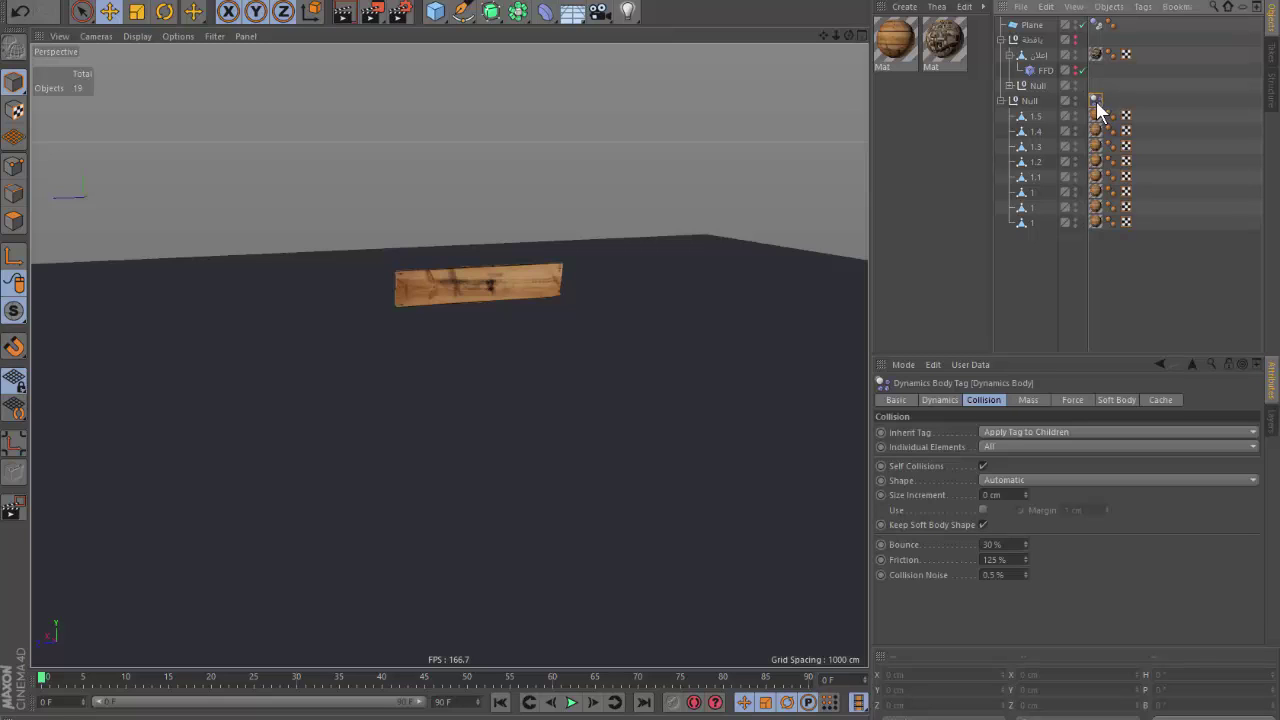
click(940, 400)
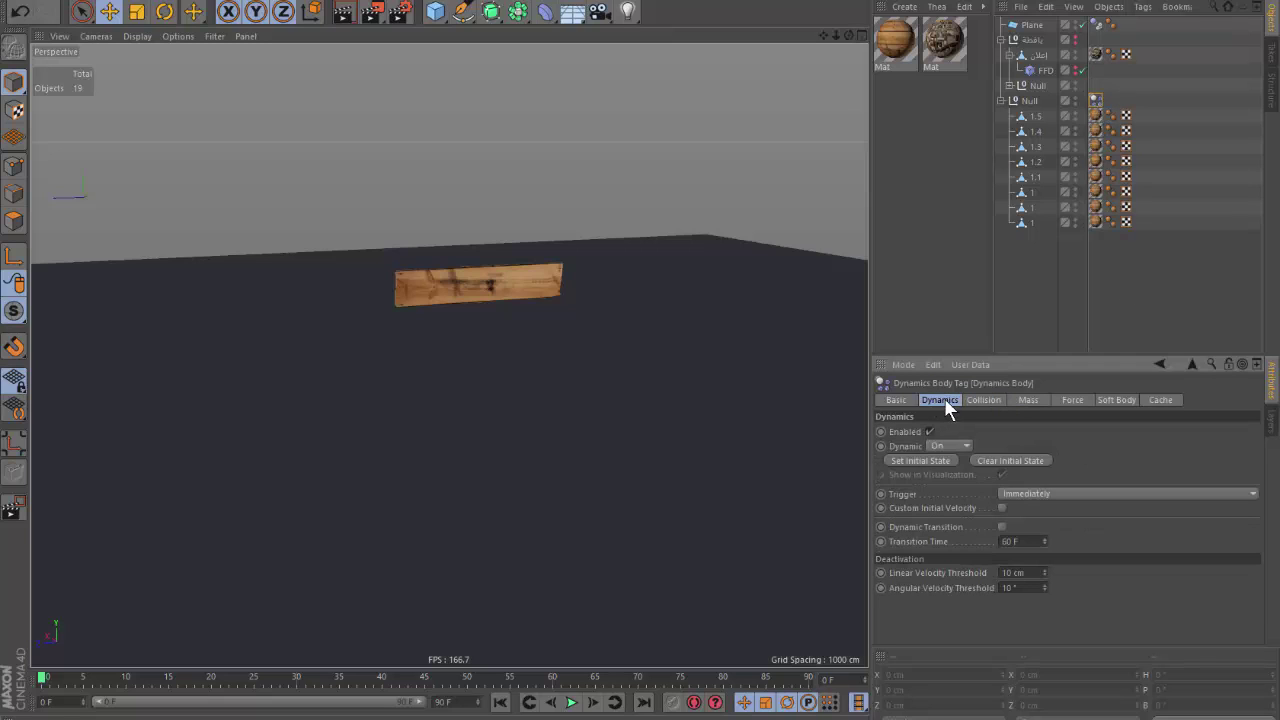
click(1052, 496)
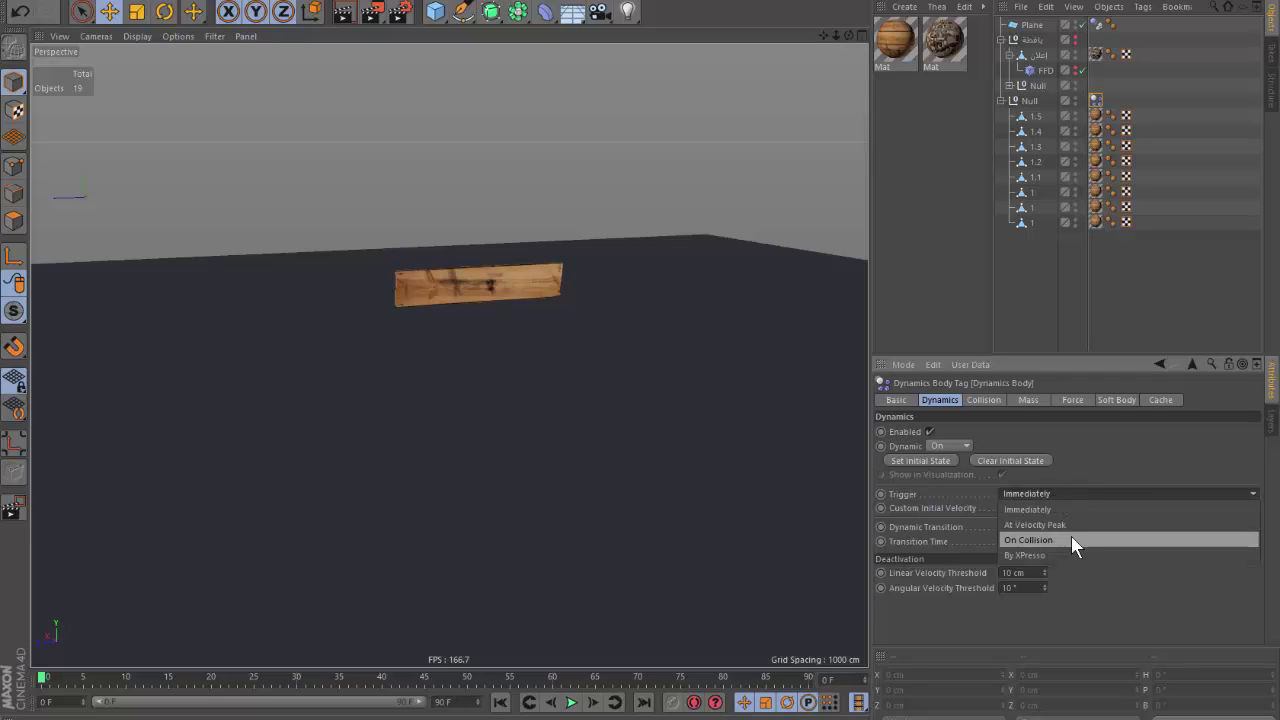
click(1071, 539)
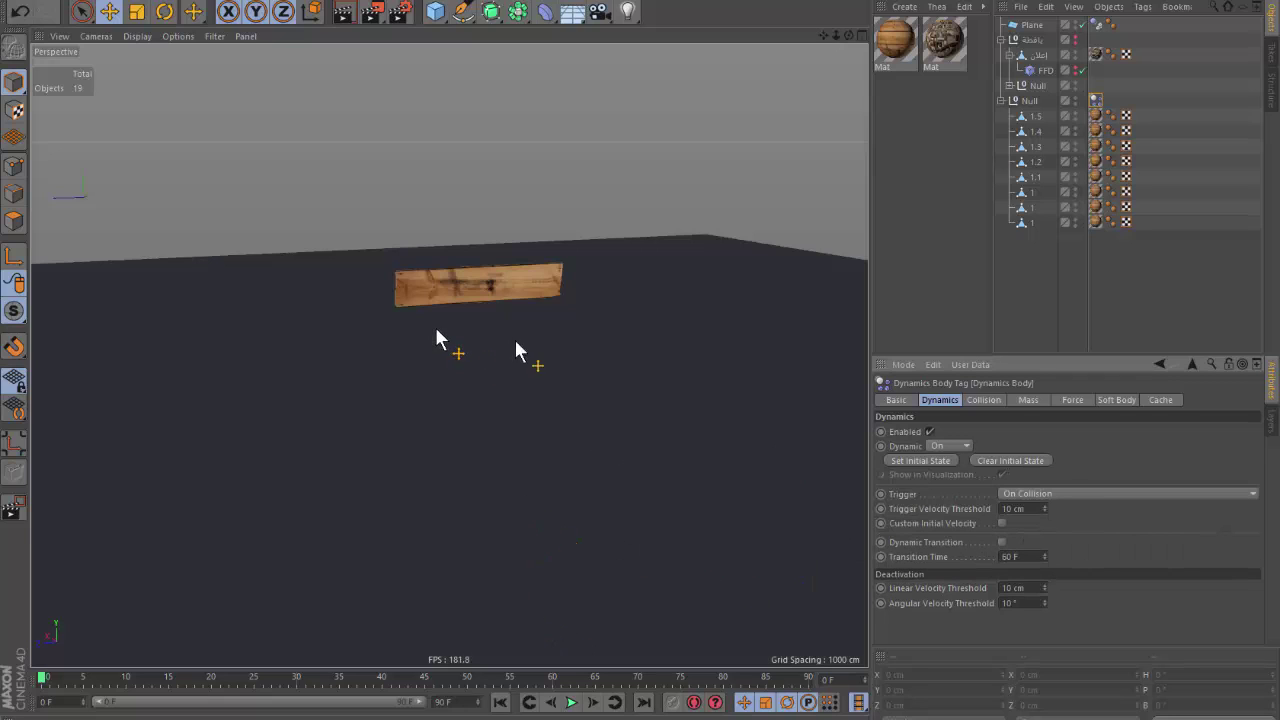
Play the simulation twice to confirm the plank stays whole, then rewind.
click(1038, 290)
click(572, 703)
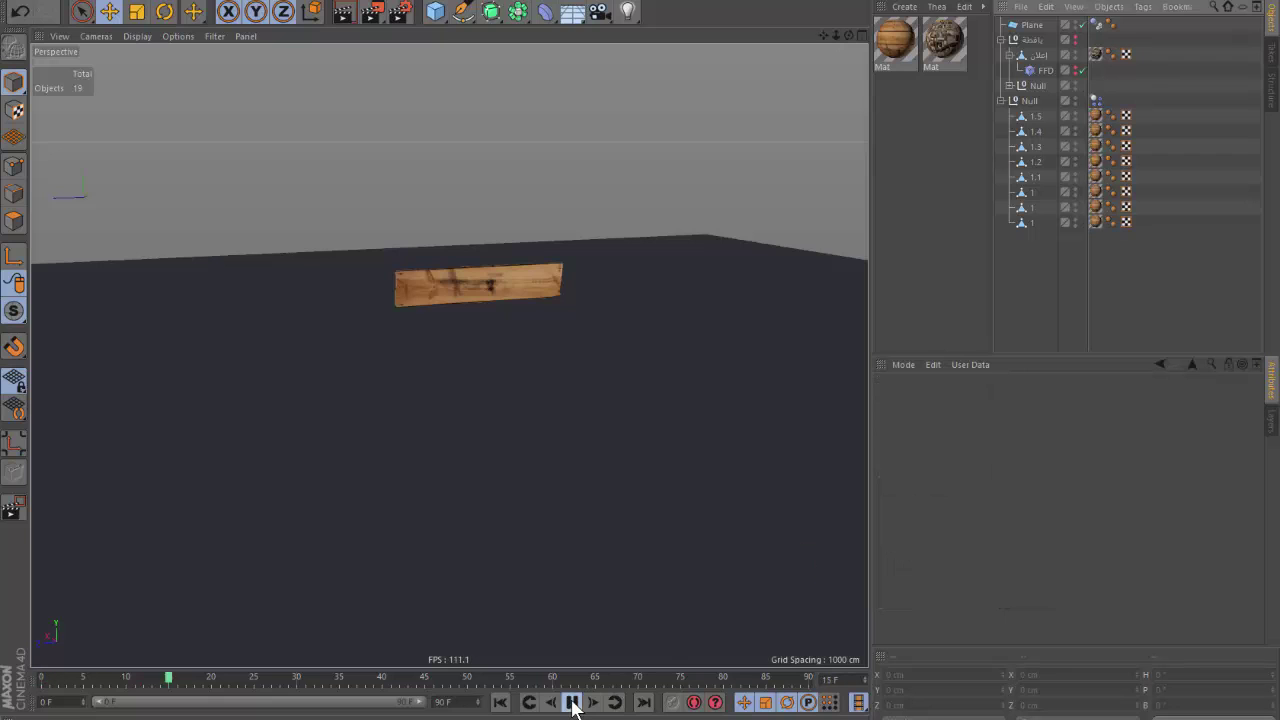
click(572, 703)
click(500, 702)
click(572, 703)
click(1032, 25)
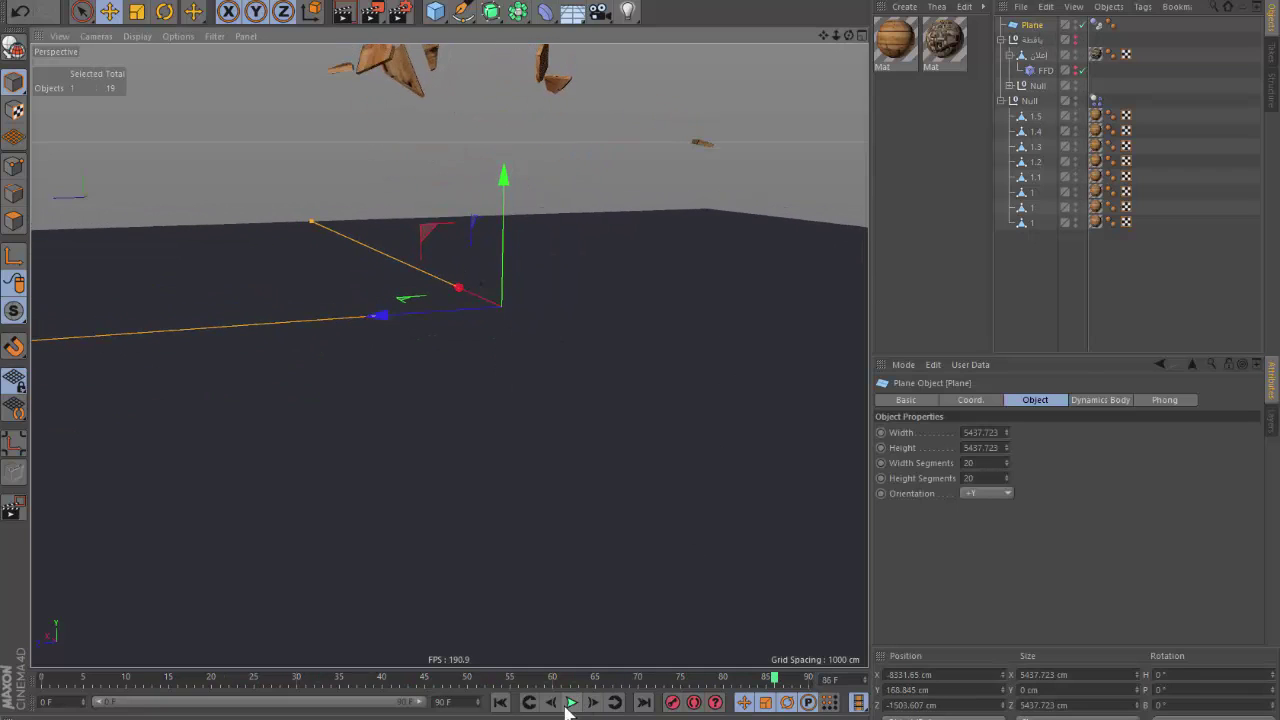
click(572, 703)
click(500, 702)
Add a Sphere primitive and set its Z position to 0 cm.
click(1055, 272)
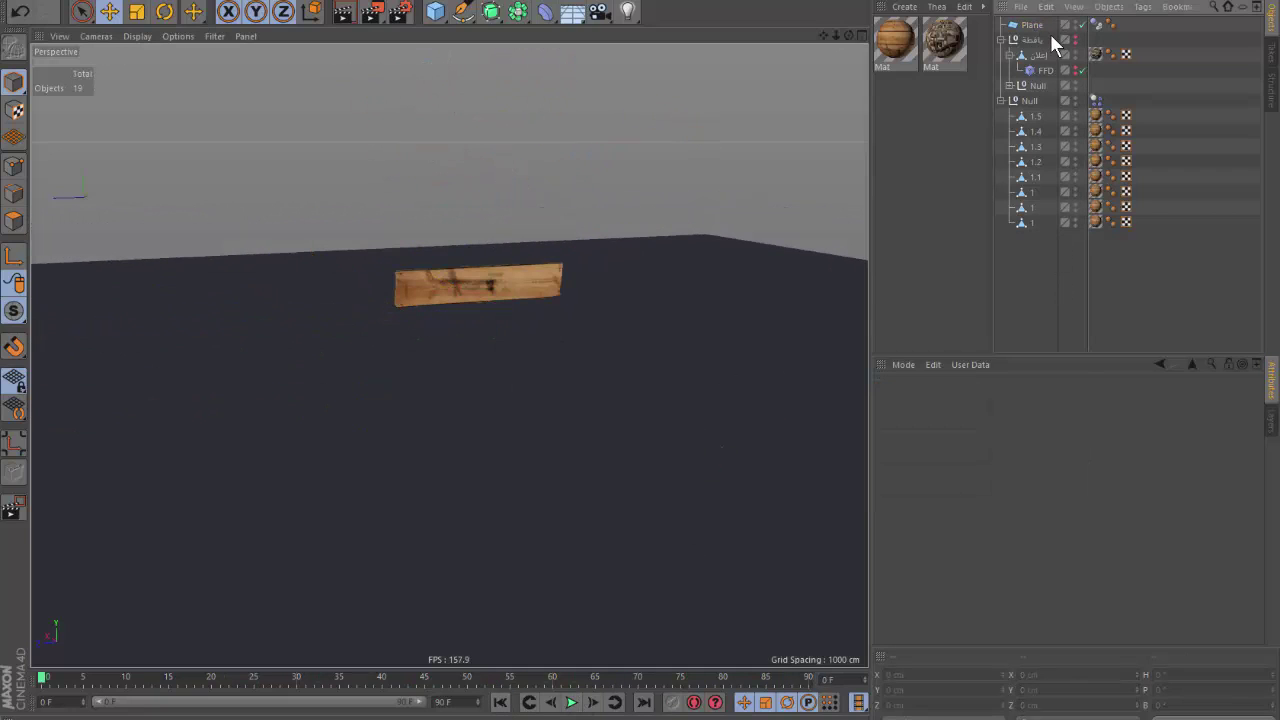
click(435, 12)
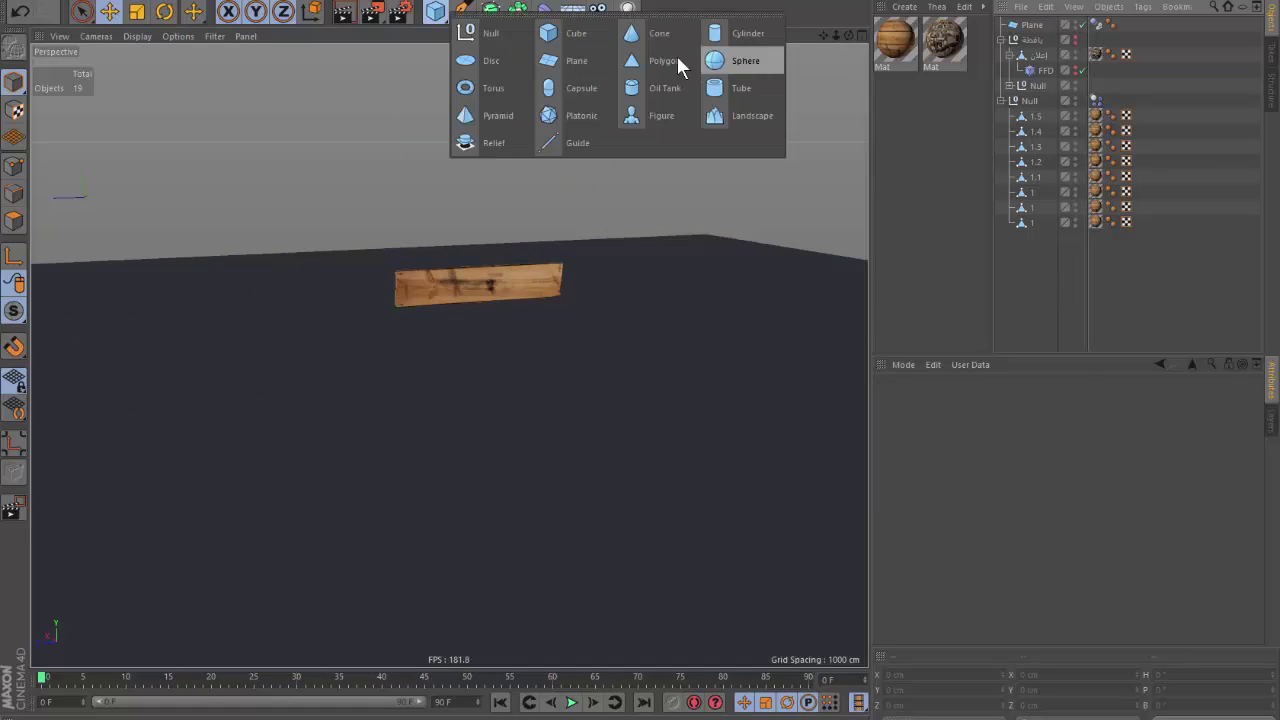
click(726, 64)
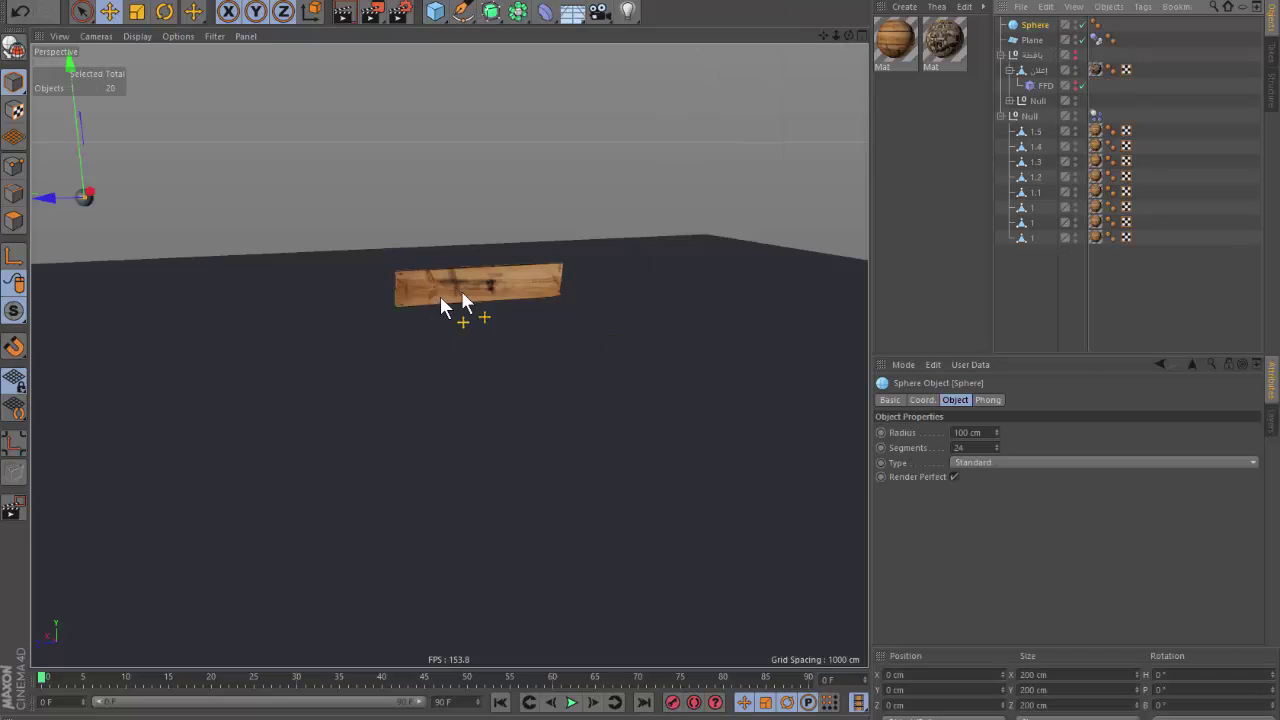
drag(1036, 131, 1034, 118)
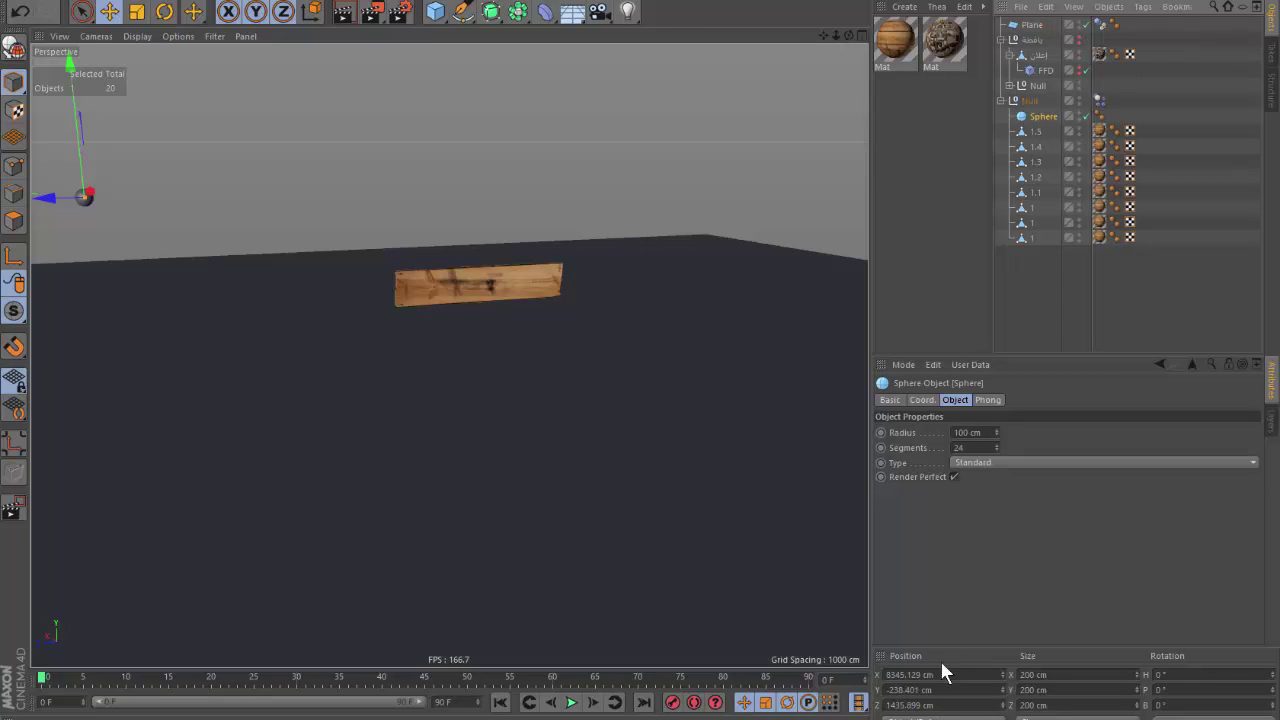
click(910, 705)
text(0)
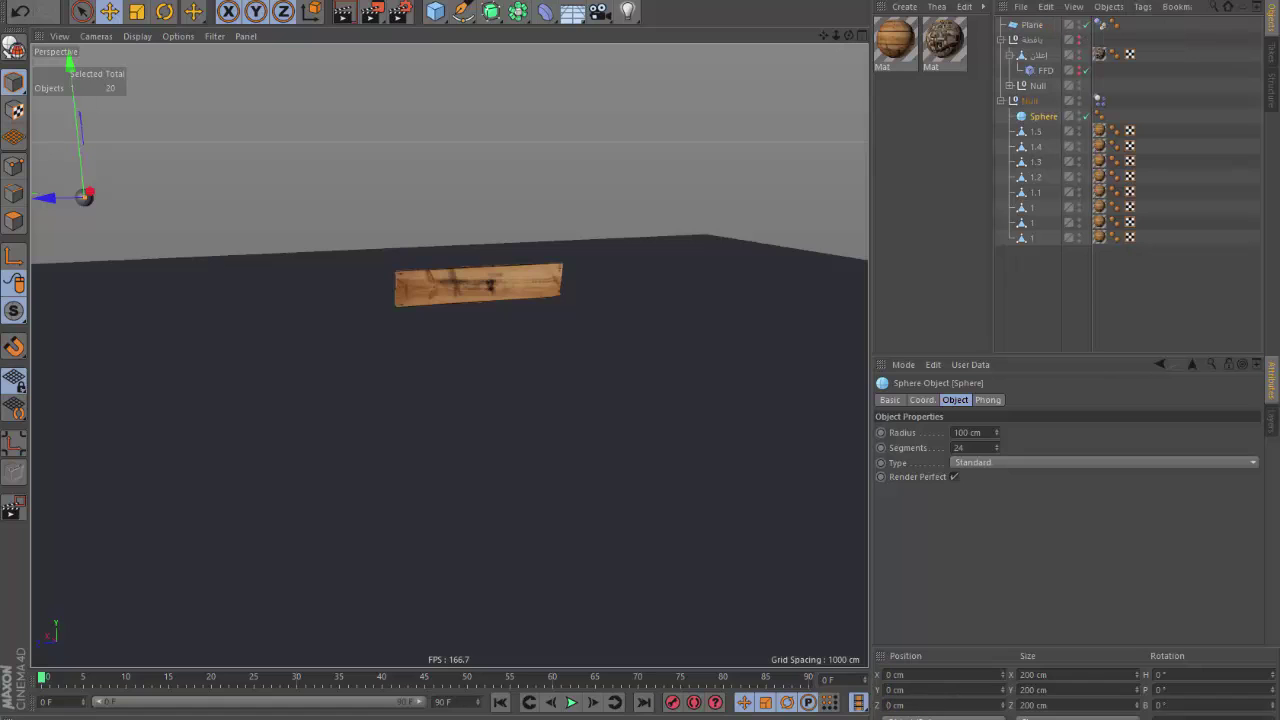
key(Return)
drag(1037, 120, 1030, 250)
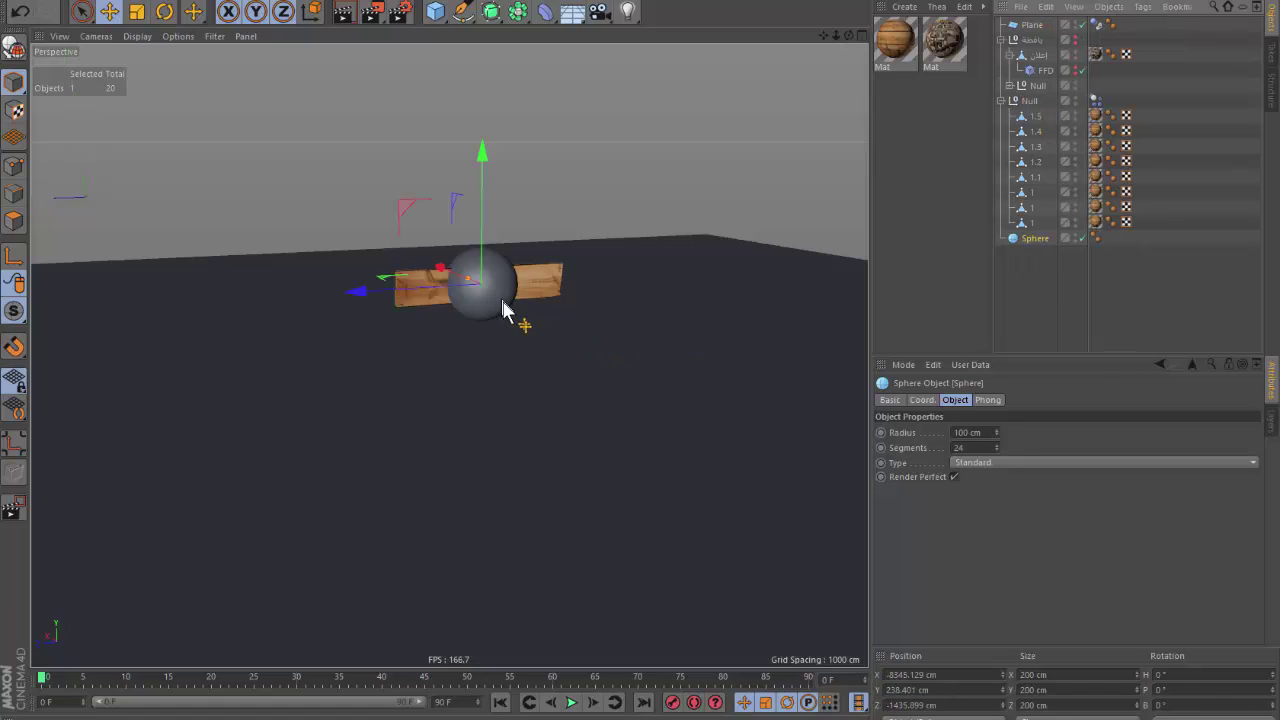
In Top view, move the sphere about 1430 cm left of the board.
key(F2)
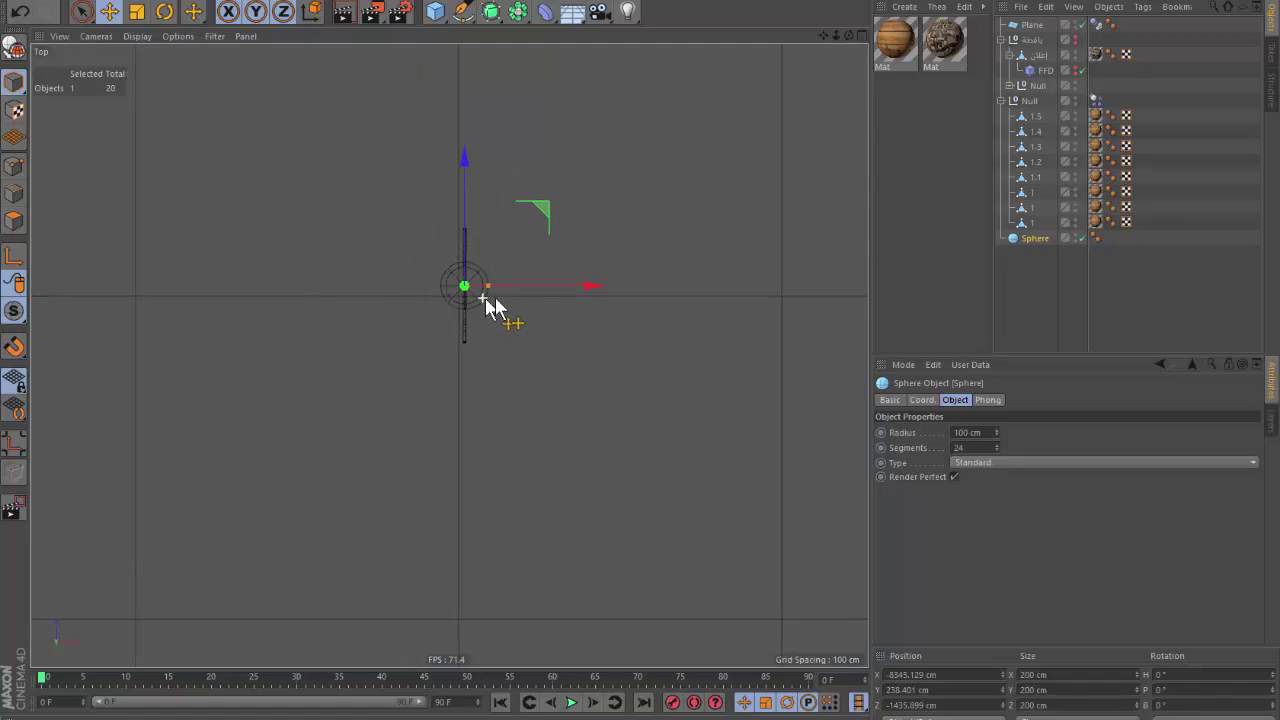
drag(528, 284, 161, 310)
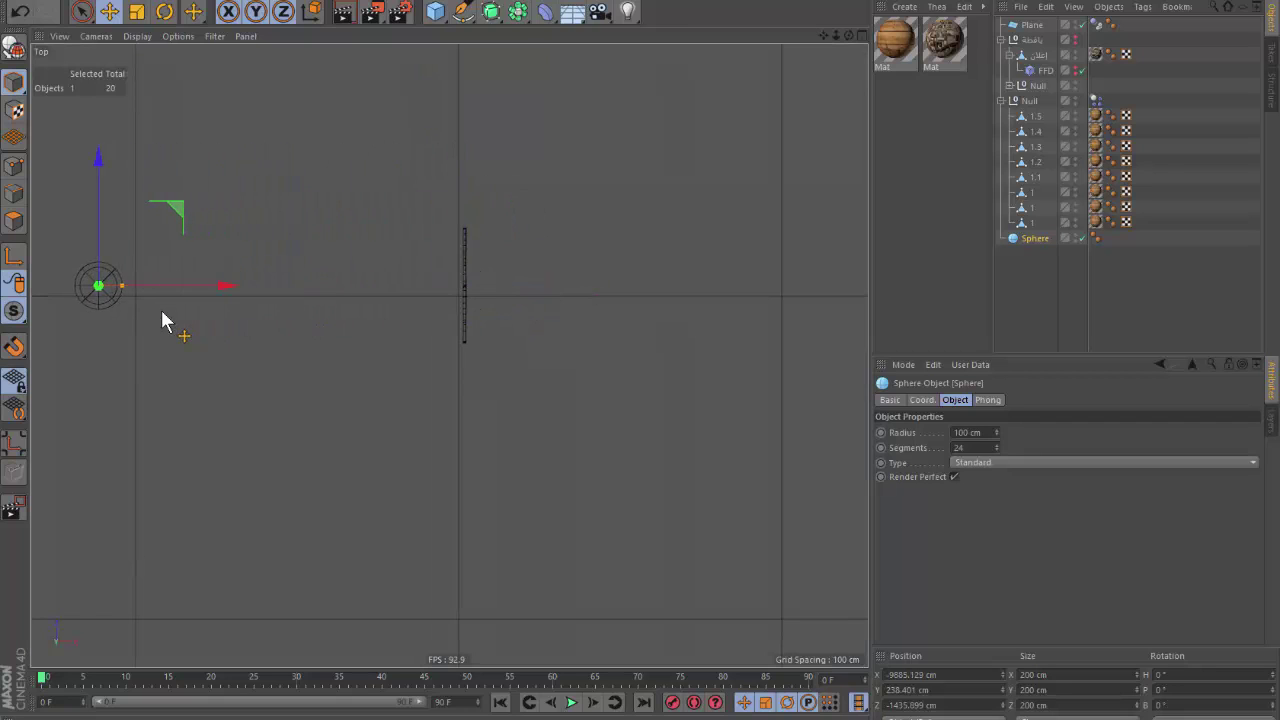
key(F1)
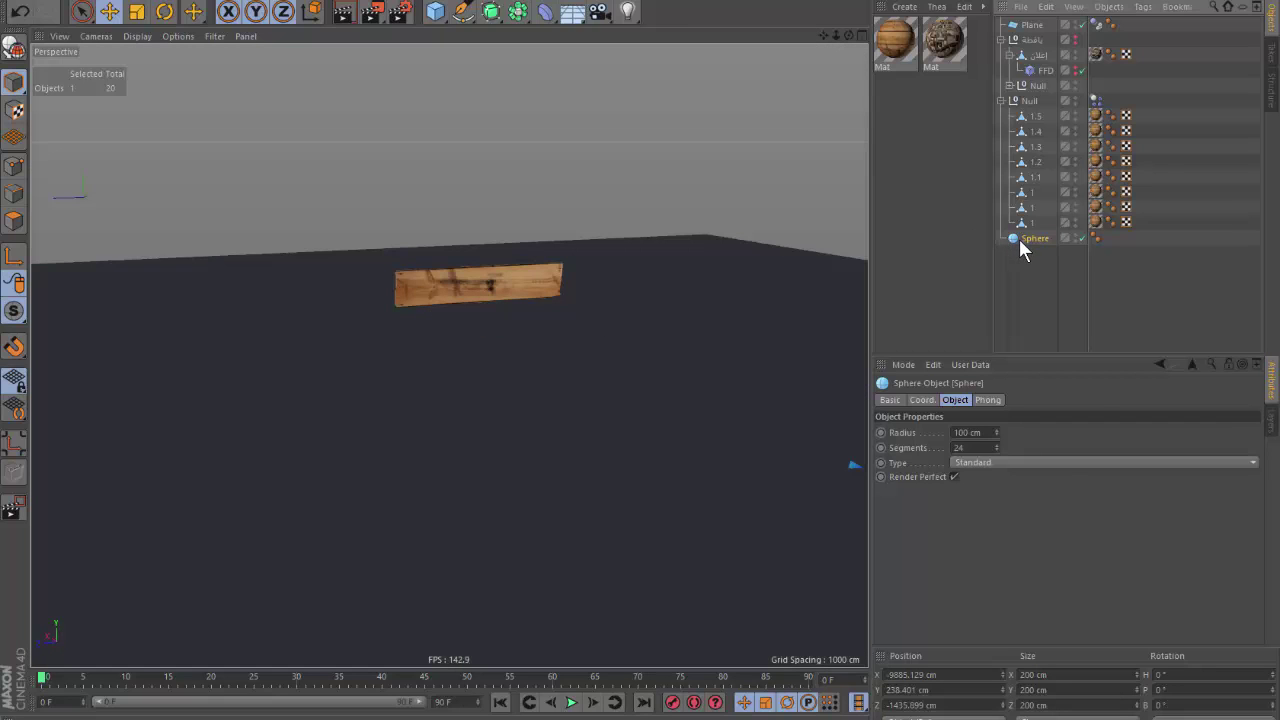
right_click(1021, 238)
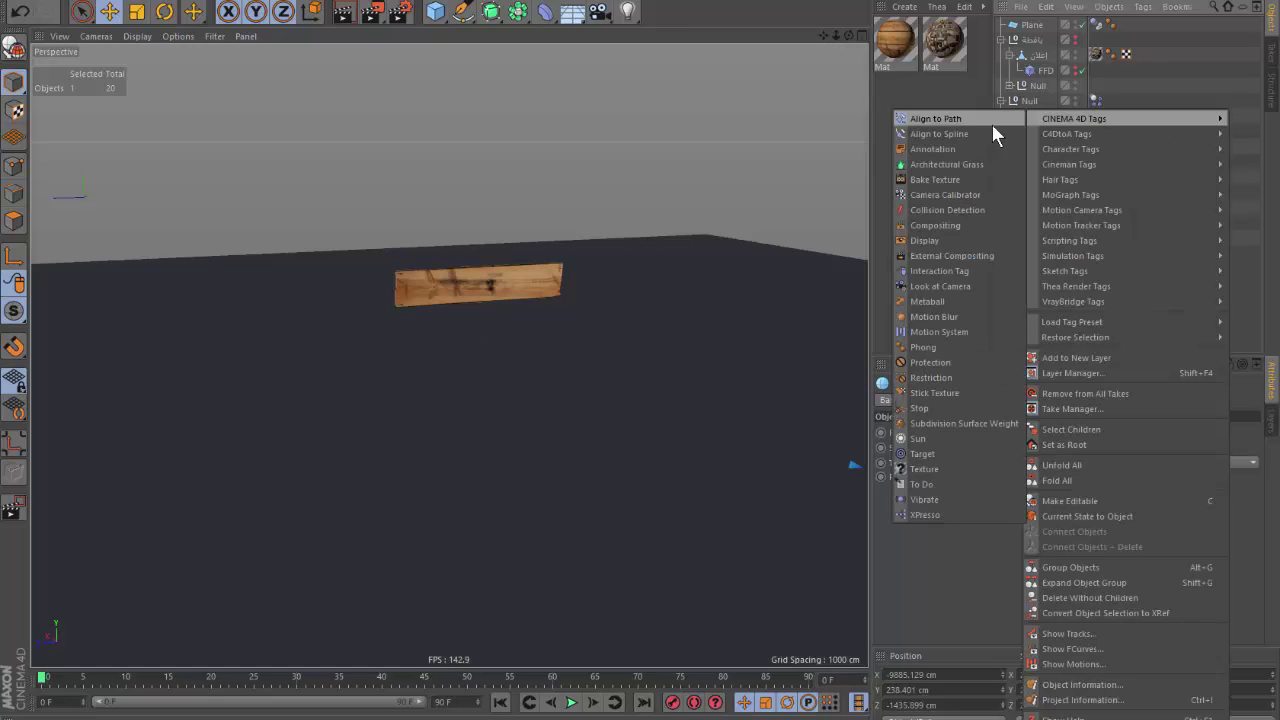
mouse_move(1073, 256)
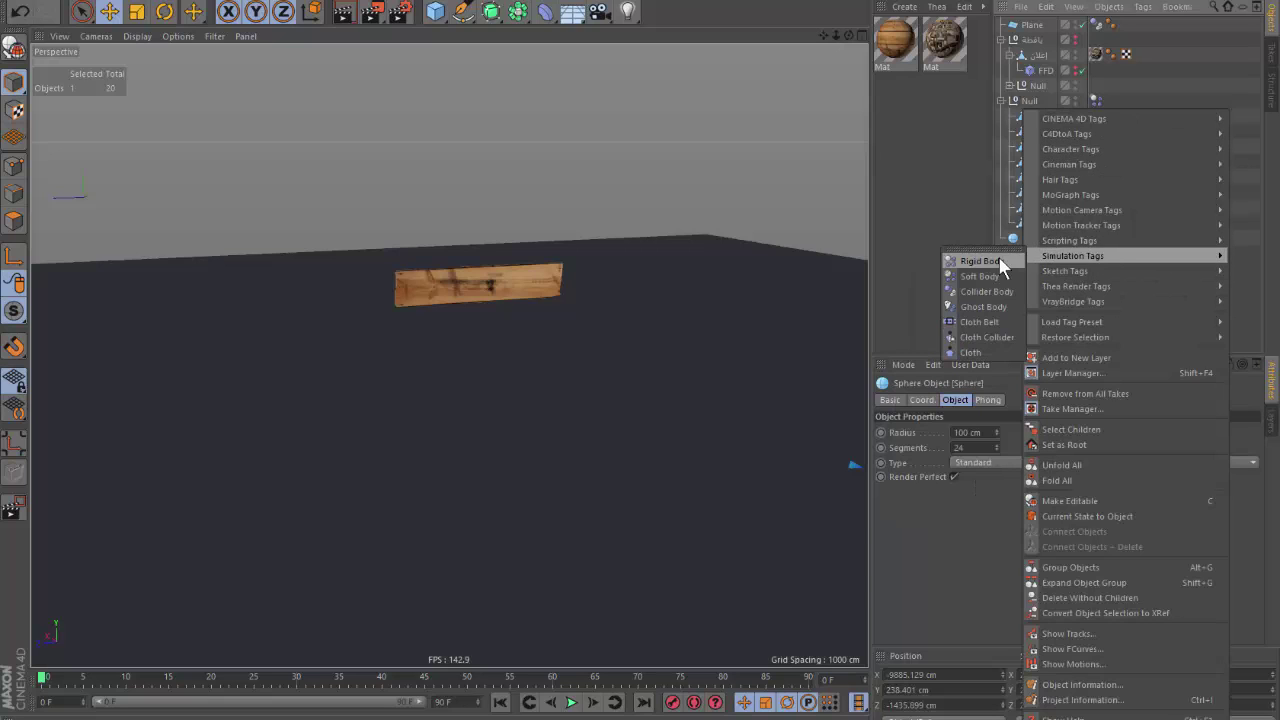
Give the sphere a Rigid Body tag with Custom Initial Velocity enabled, and test-play it.
click(978, 257)
alt+drag(432, 366, 485, 368)
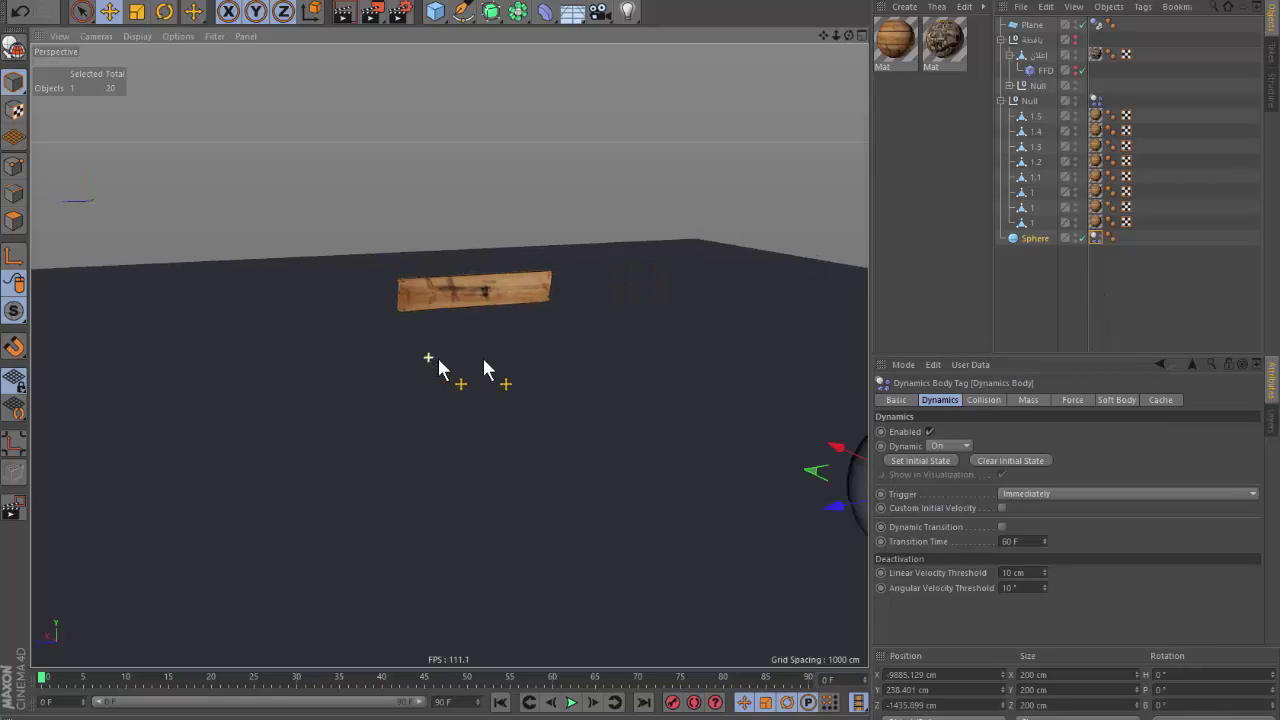
click(1001, 508)
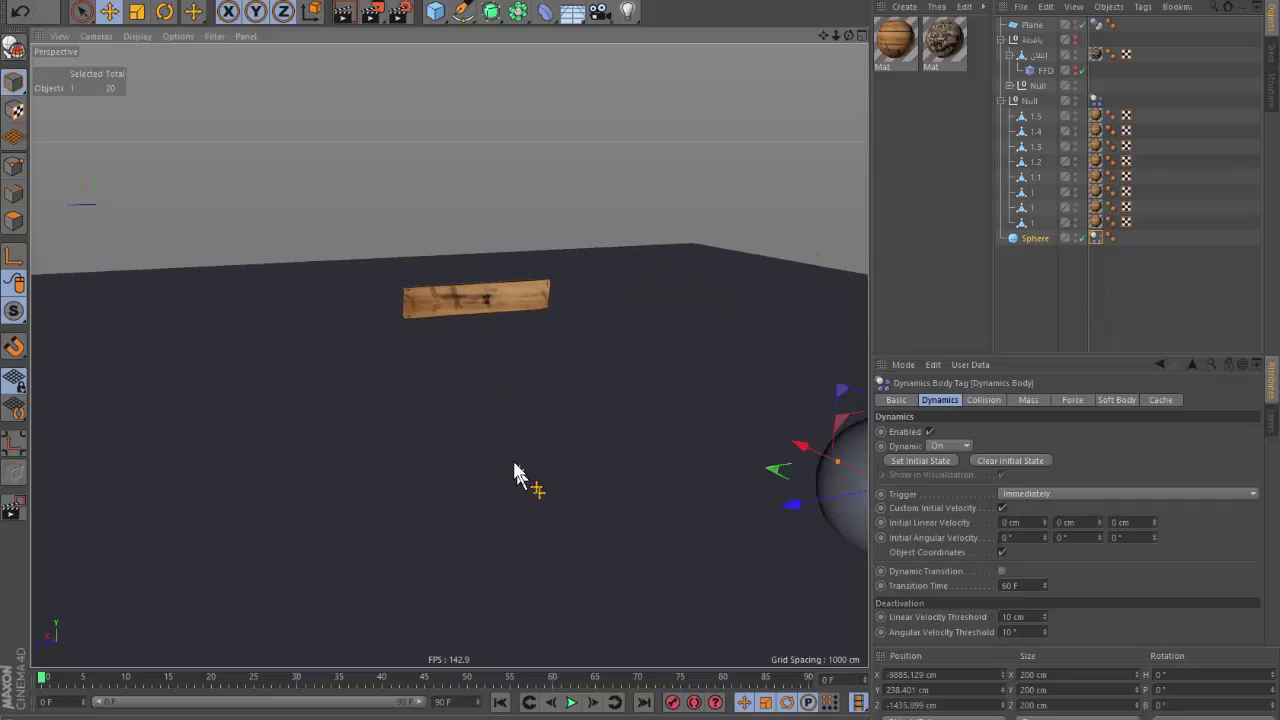
alt+drag(512, 458, 648, 504)
click(571, 702)
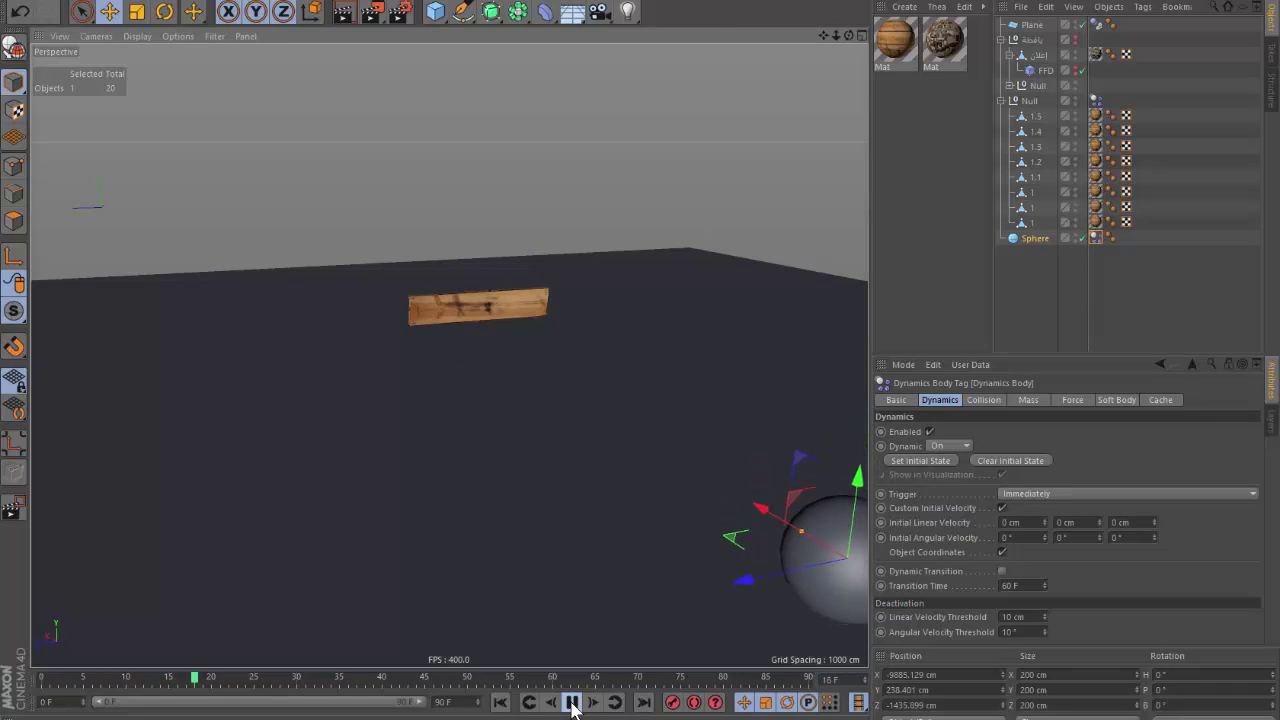
click(500, 702)
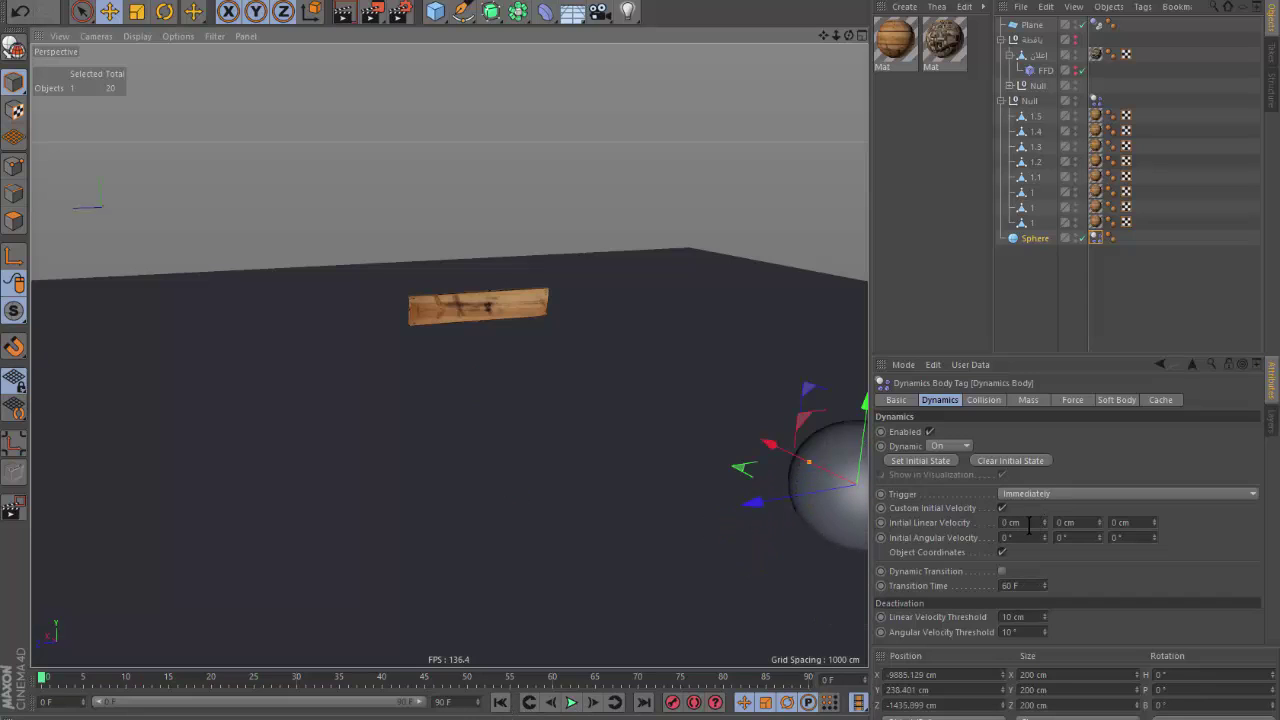
Raise the sphere's initial X velocity and replay the board shattering.
click(1044, 520)
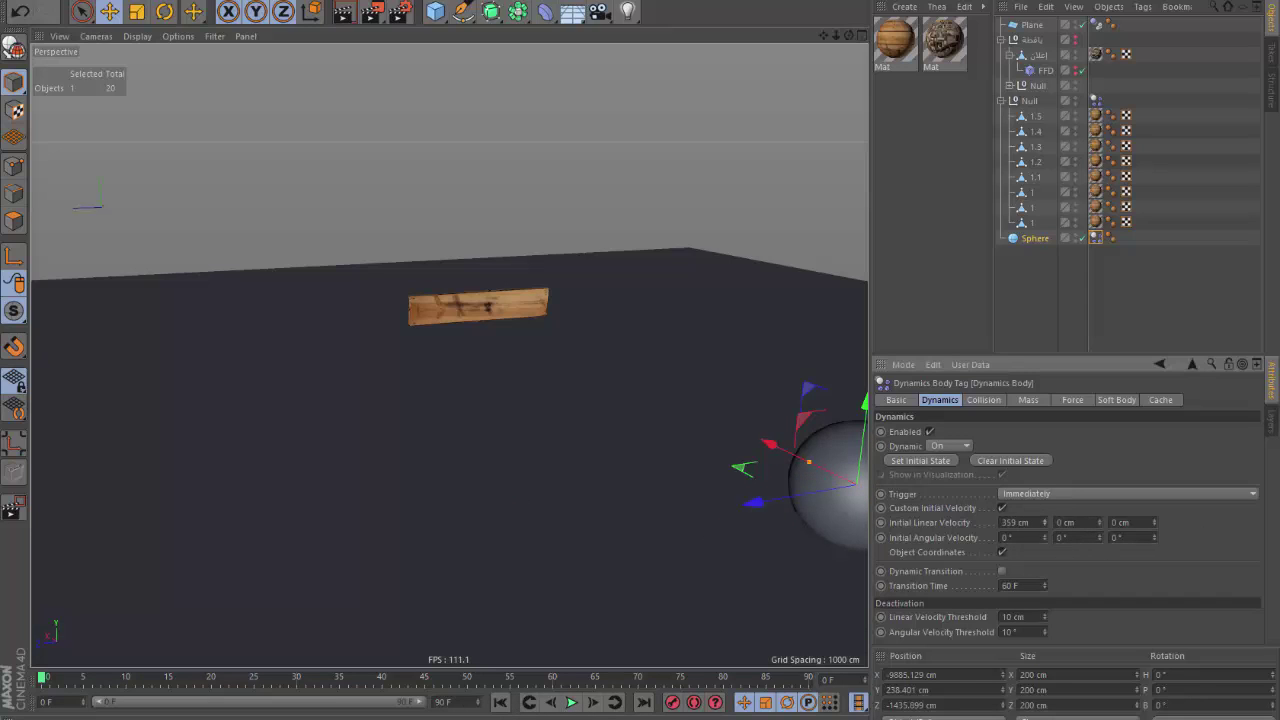
click(571, 702)
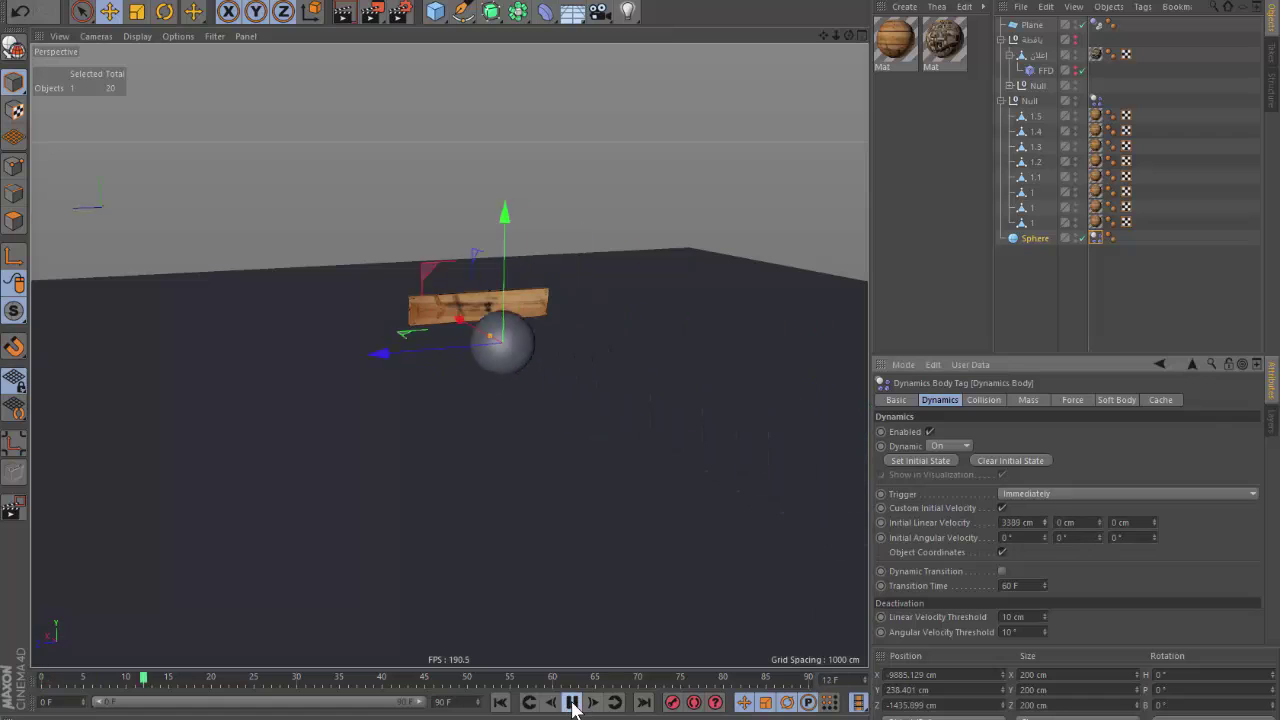
click(501, 704)
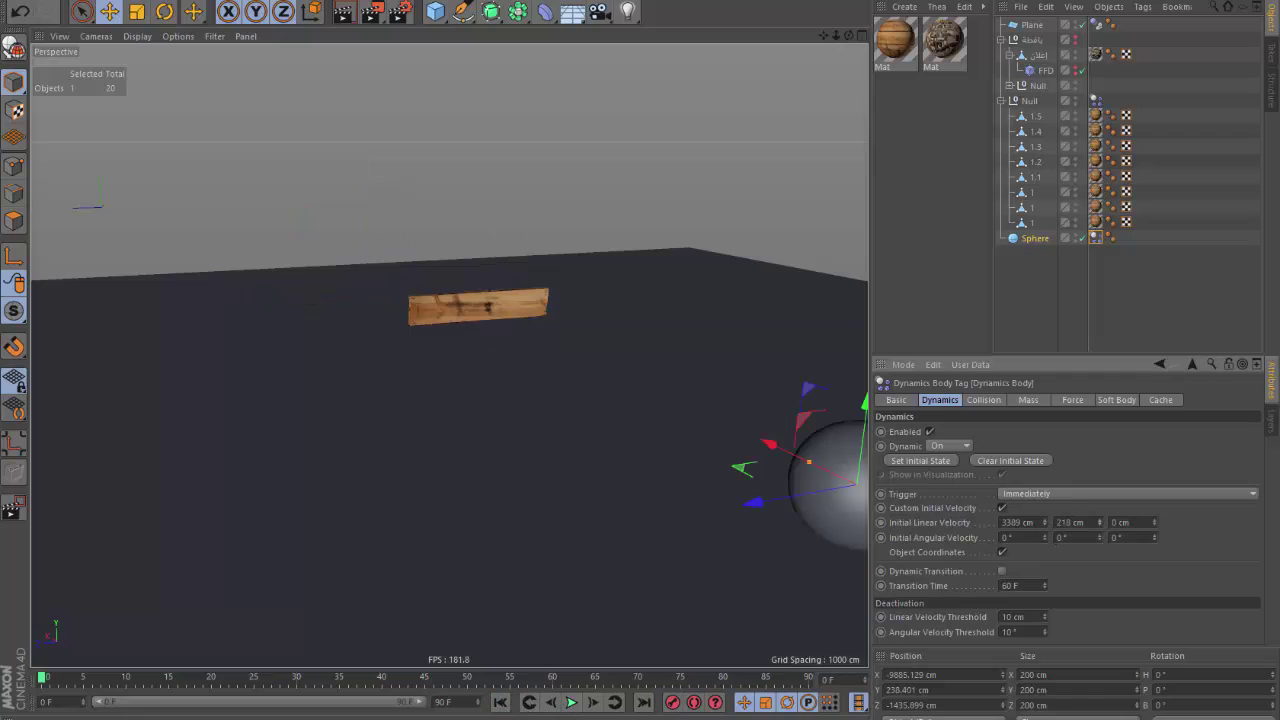
click(571, 702)
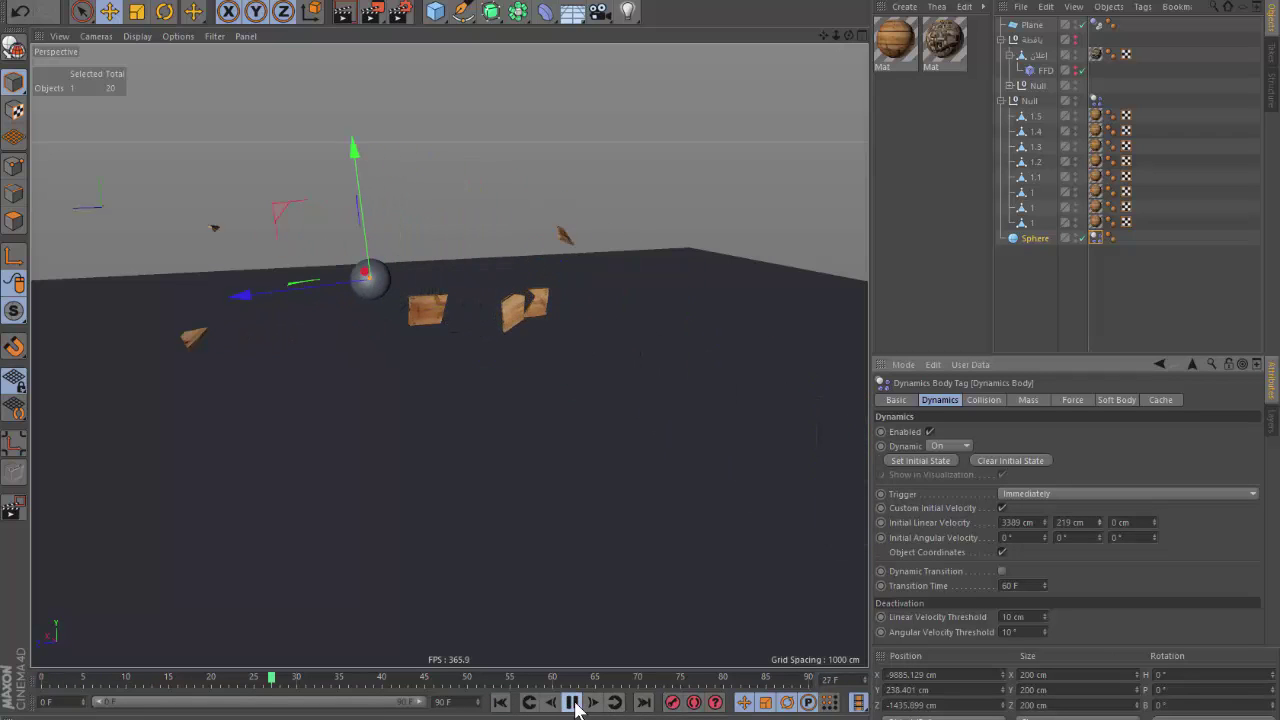
click(501, 702)
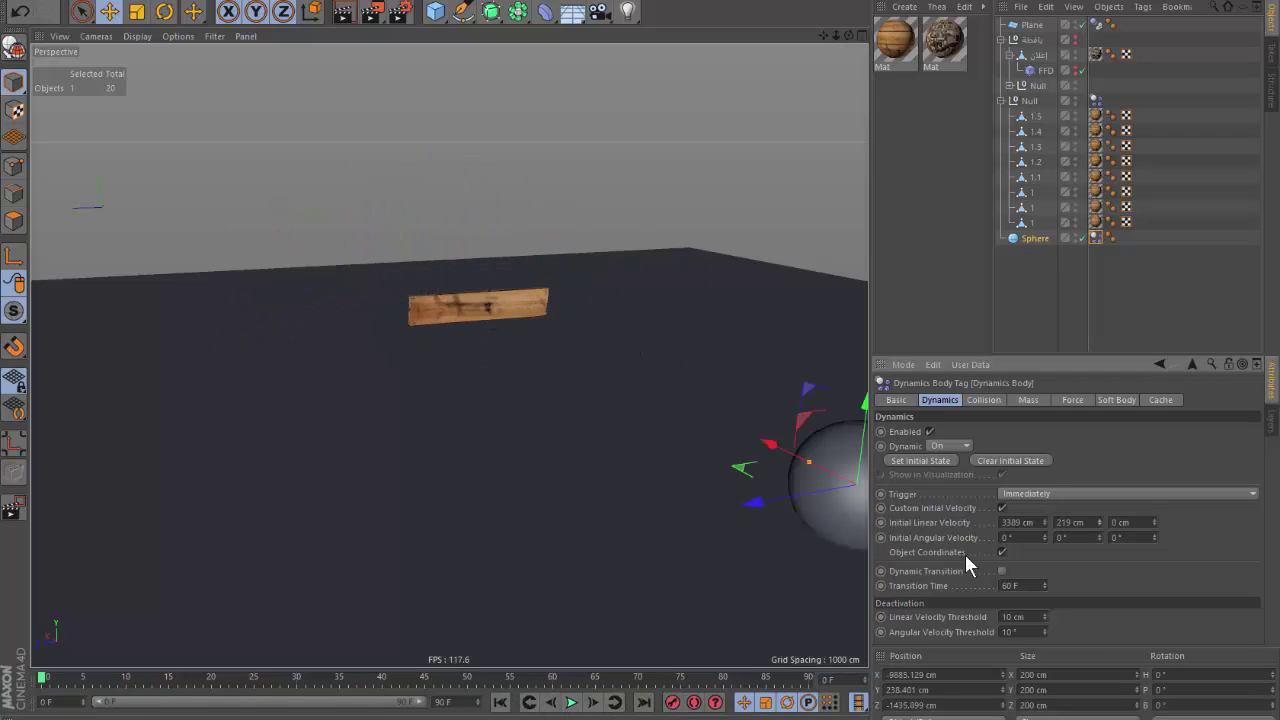
Set the sphere's initial X velocity to 2000 cm and replay the impact.
double_click(1026, 516)
text(2000)
key(Return)
click(571, 702)
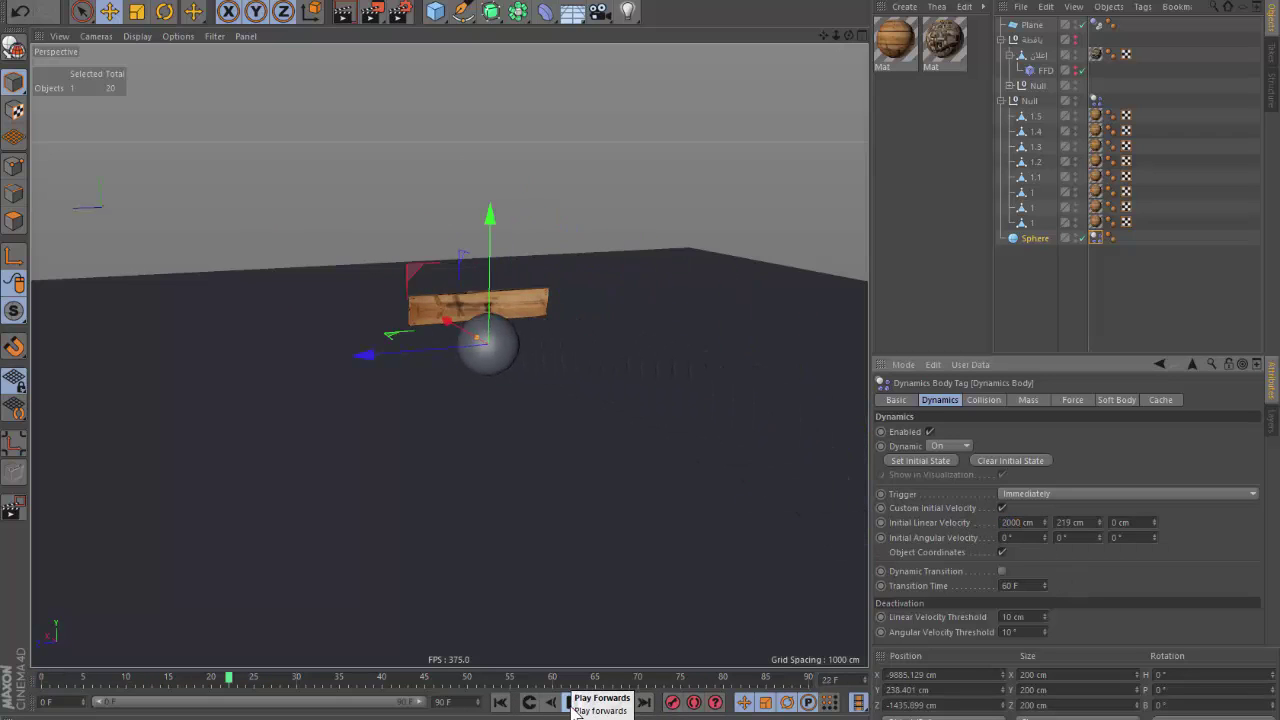
click(501, 702)
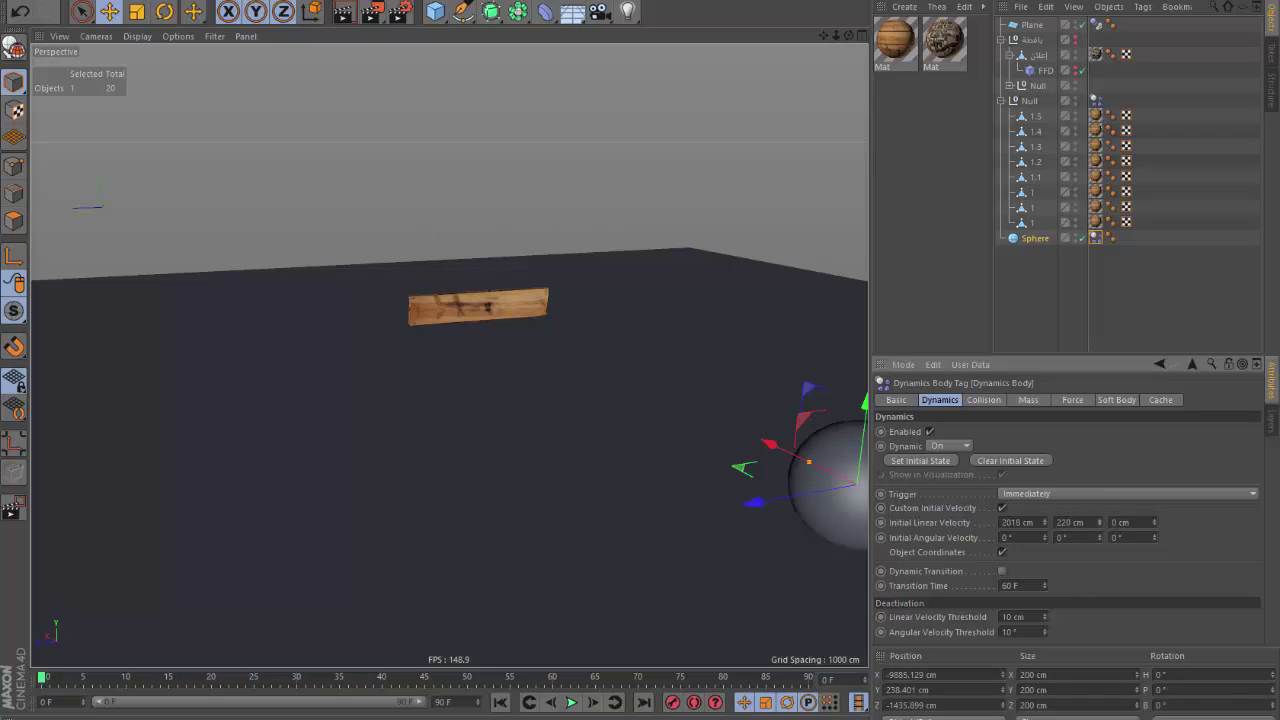
click(571, 702)
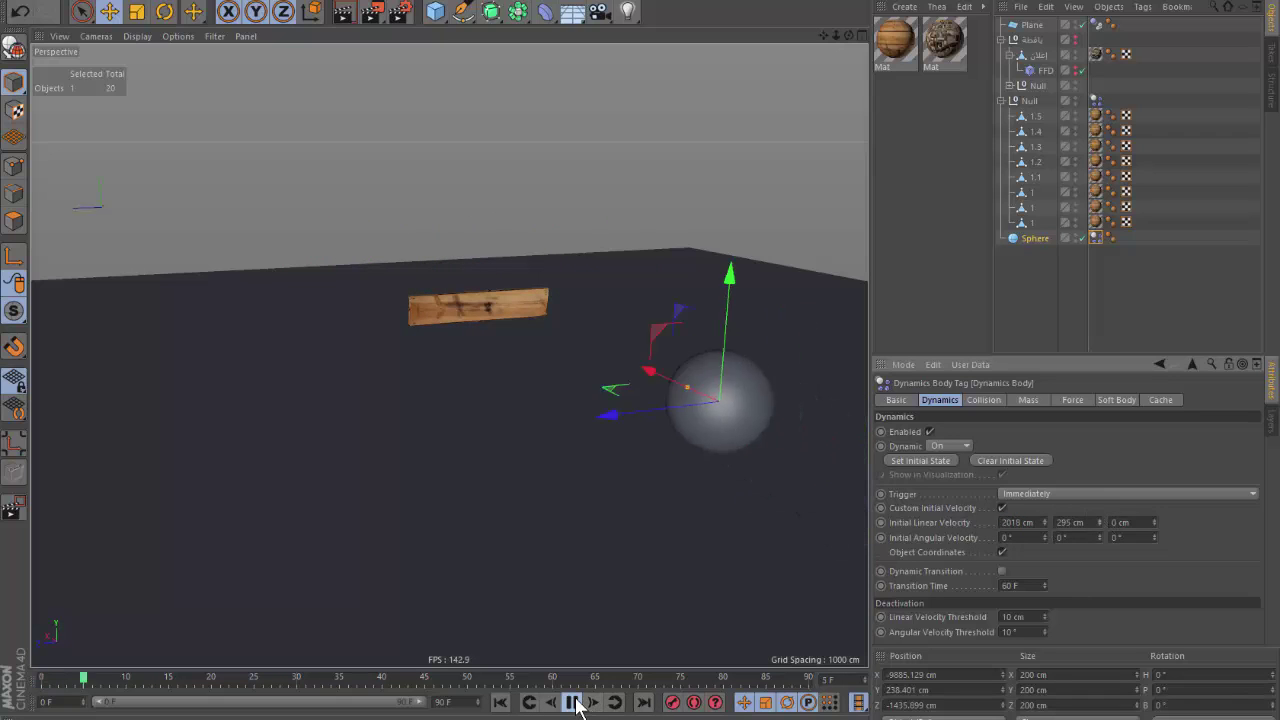
click(501, 702)
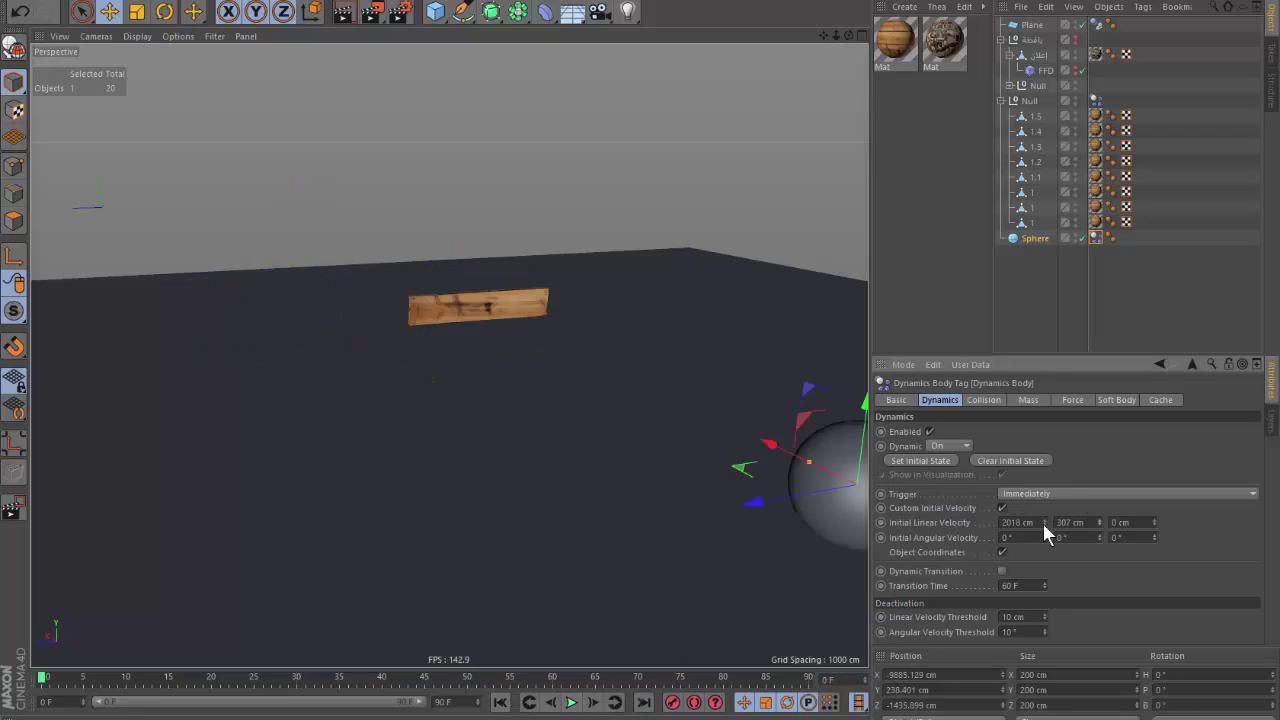
Enlarge the sphere to about 262.751 cm and retest the impact.
drag(809, 466, 766, 529)
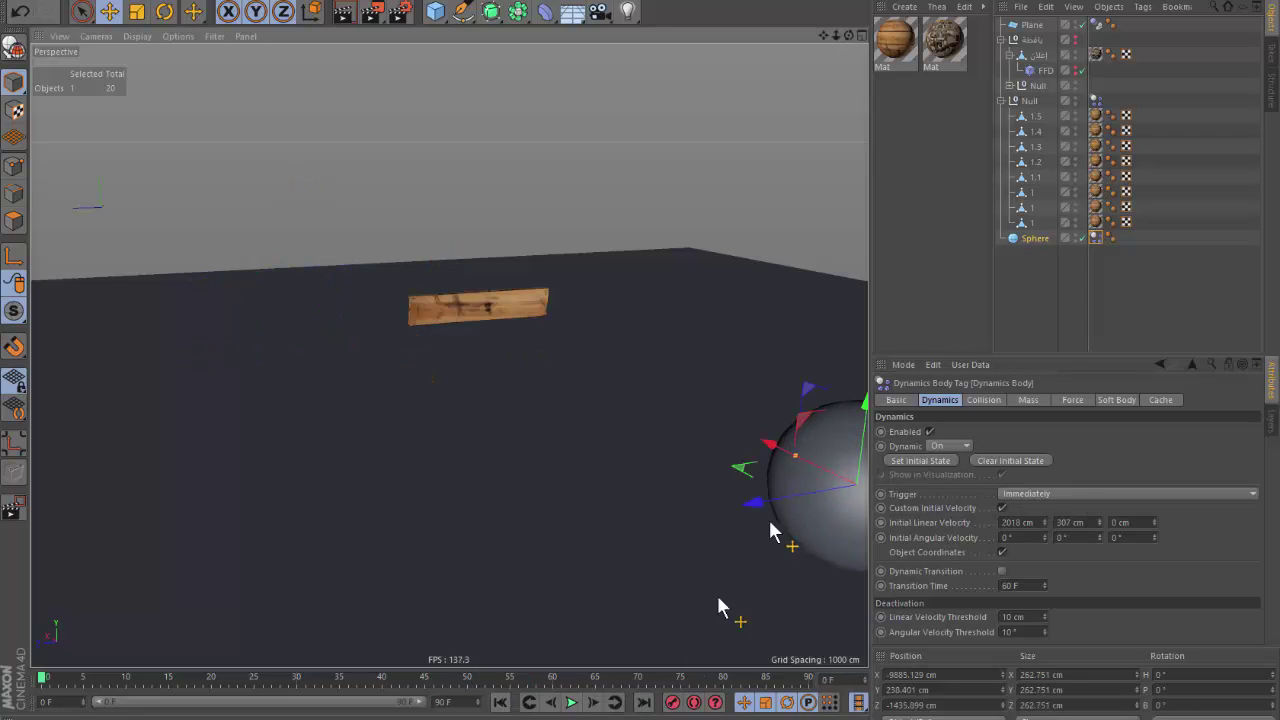
click(571, 702)
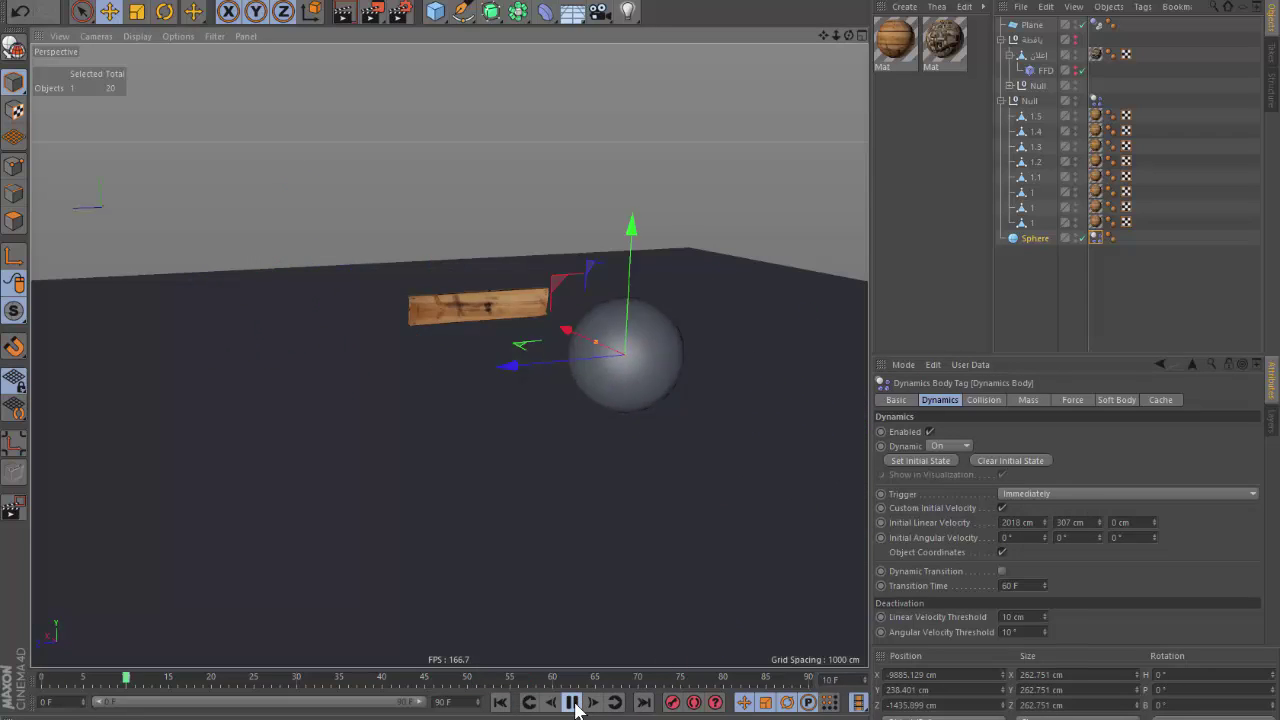
click(502, 702)
click(1094, 240)
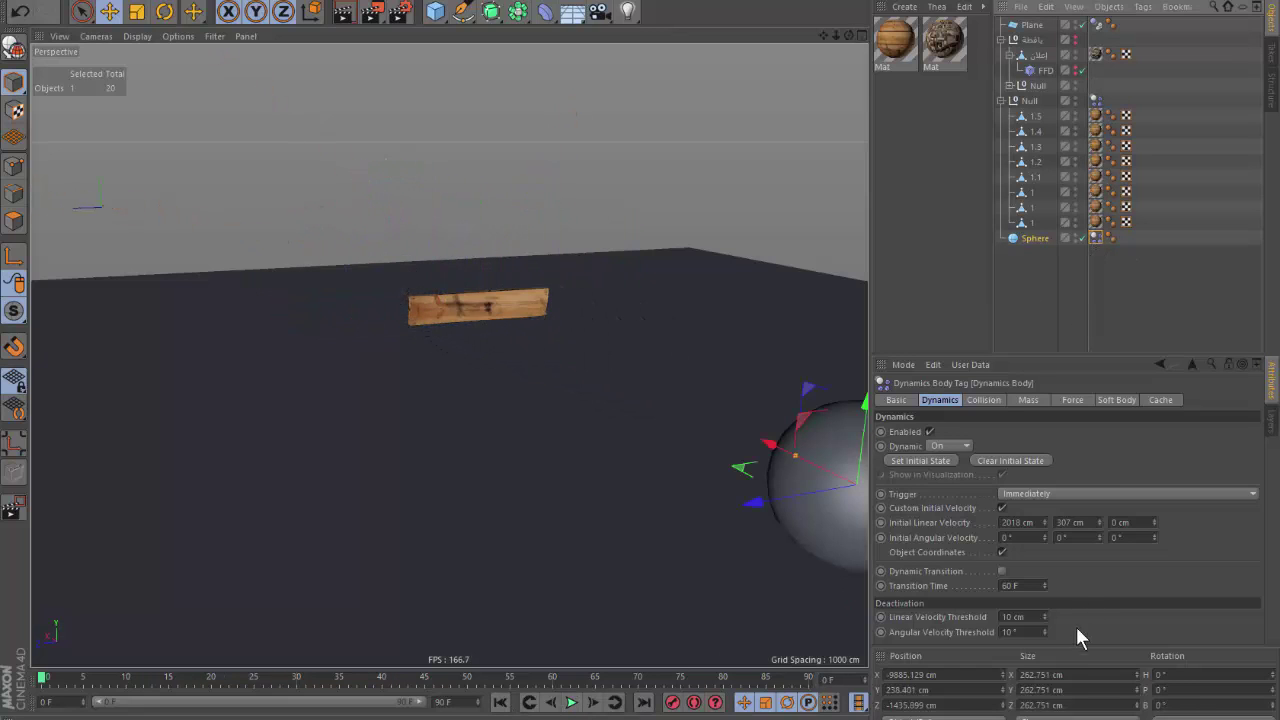
click(983, 399)
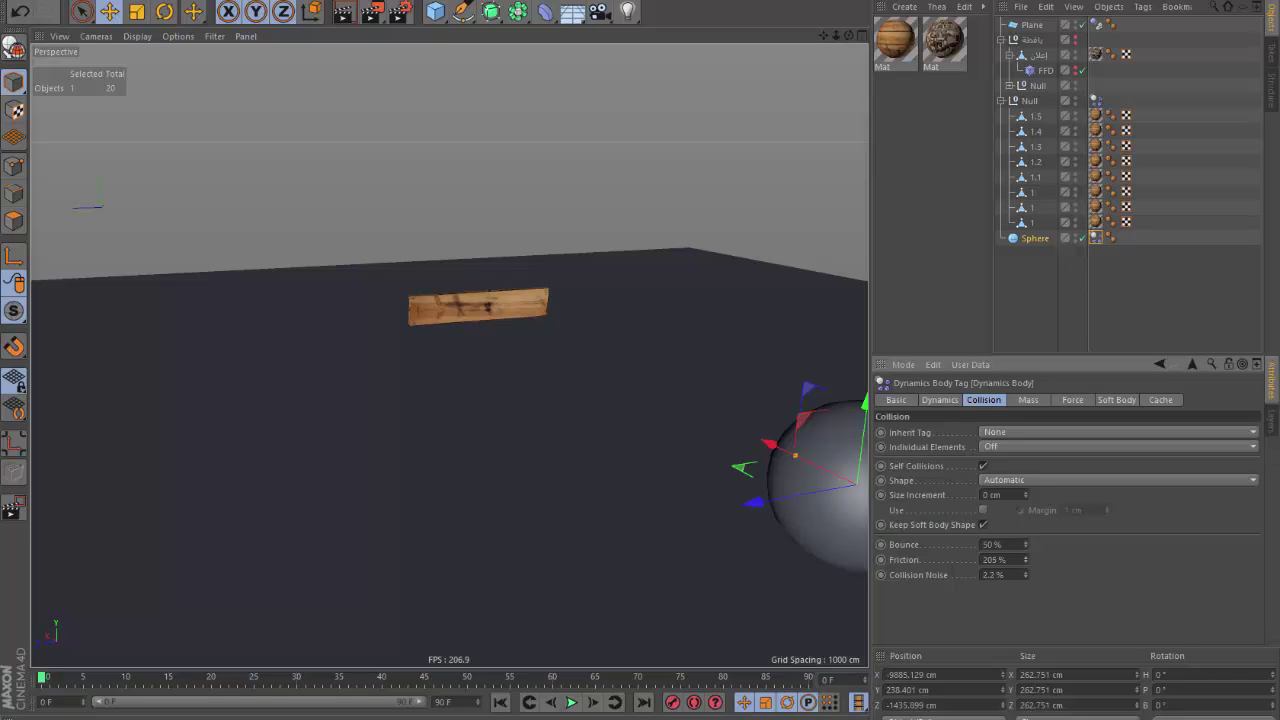
Test the current collision settings, then reselect the sphere's Dynamics Body tag.
click(572, 702)
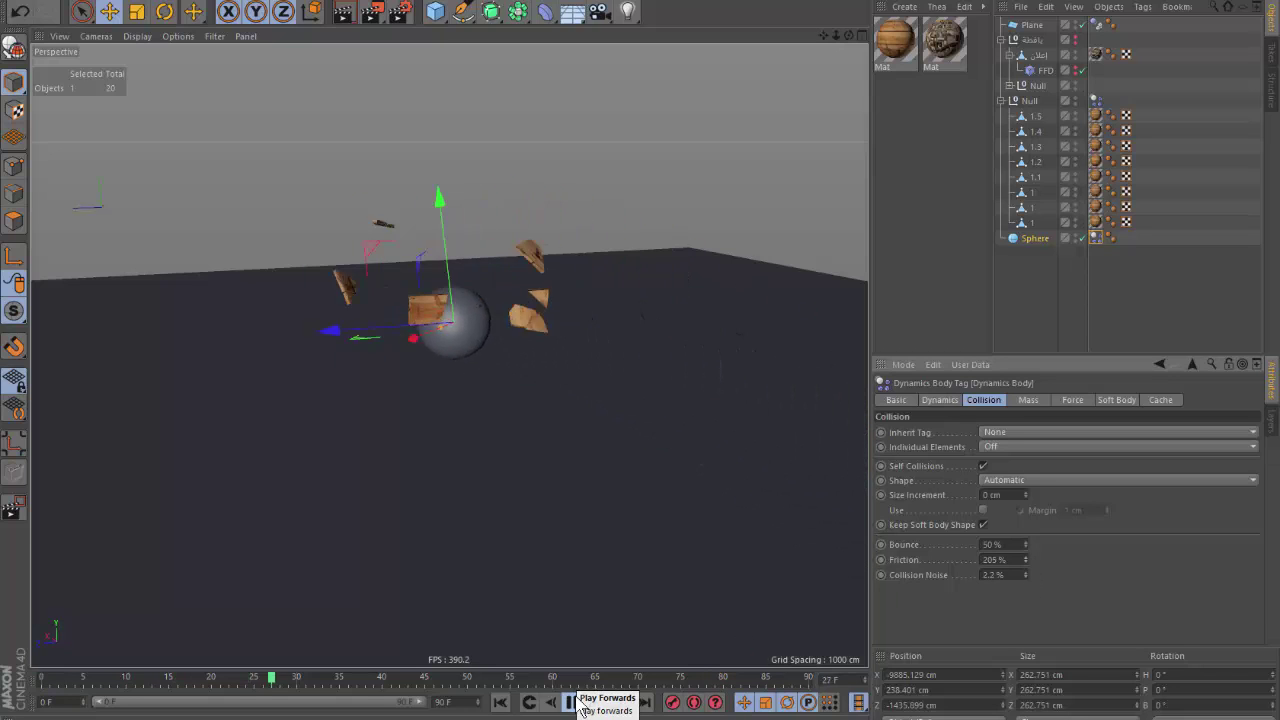
click(574, 702)
click(500, 702)
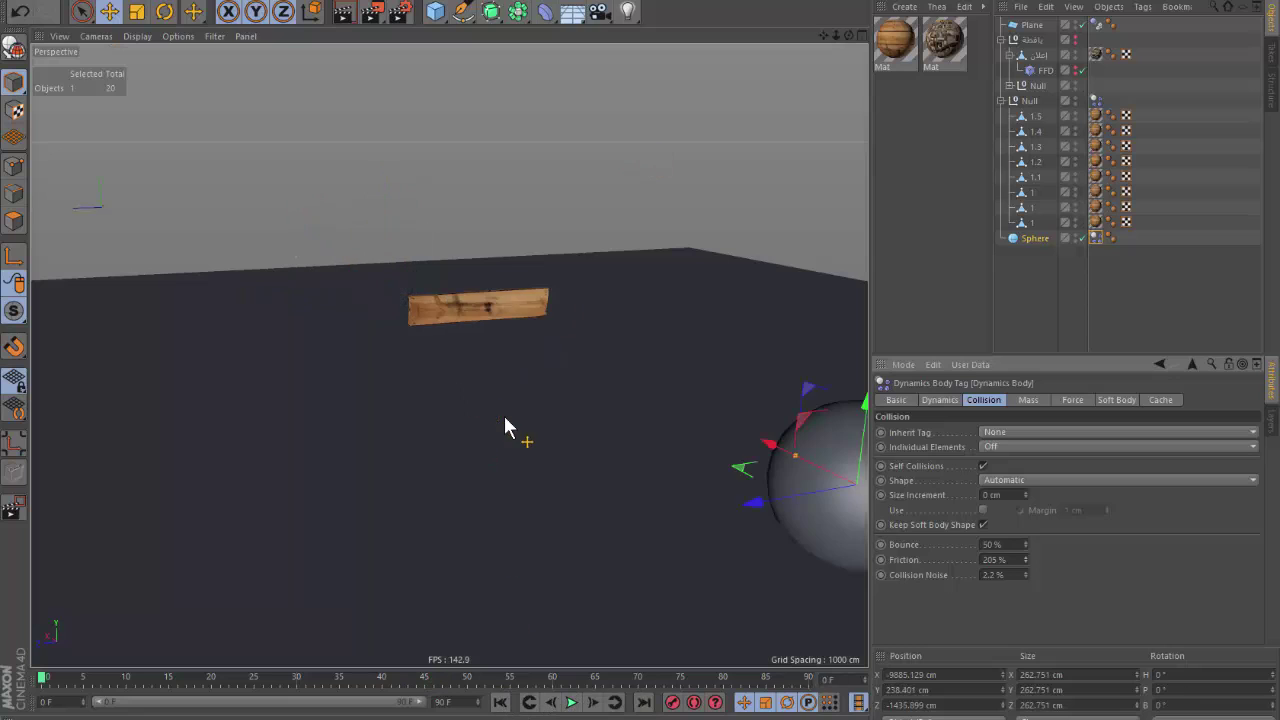
click(449, 303)
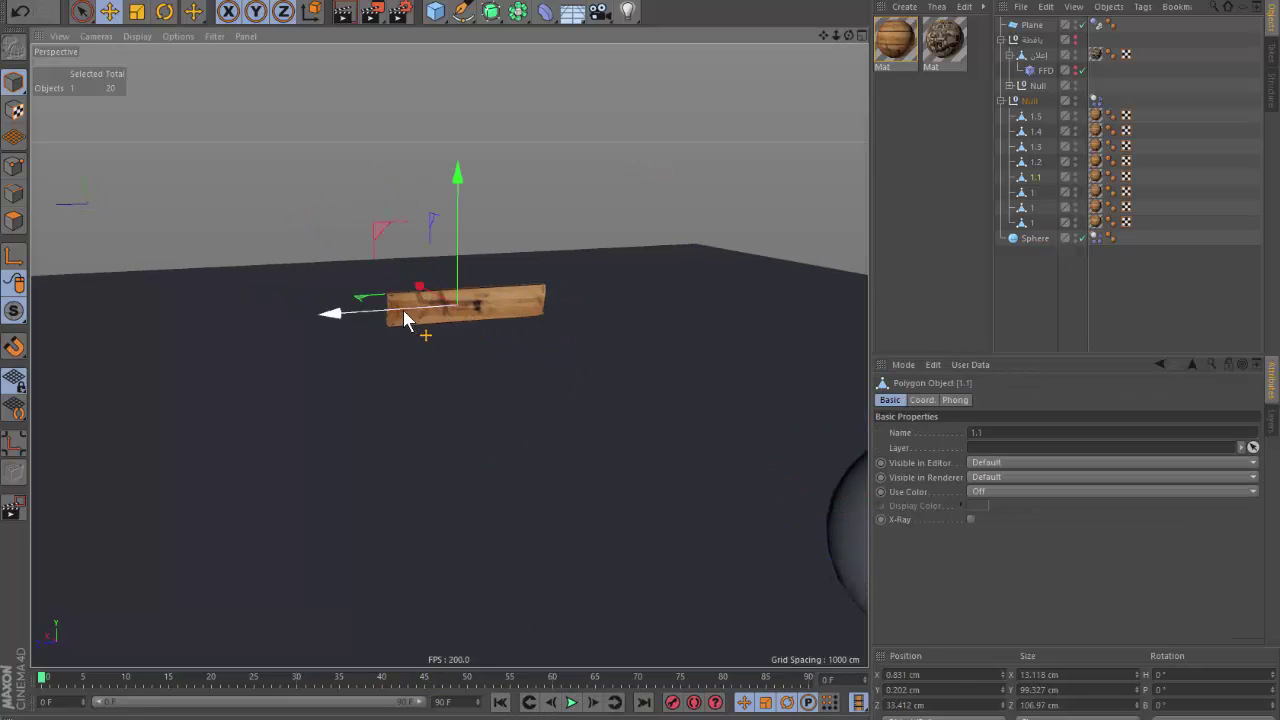
click(1093, 237)
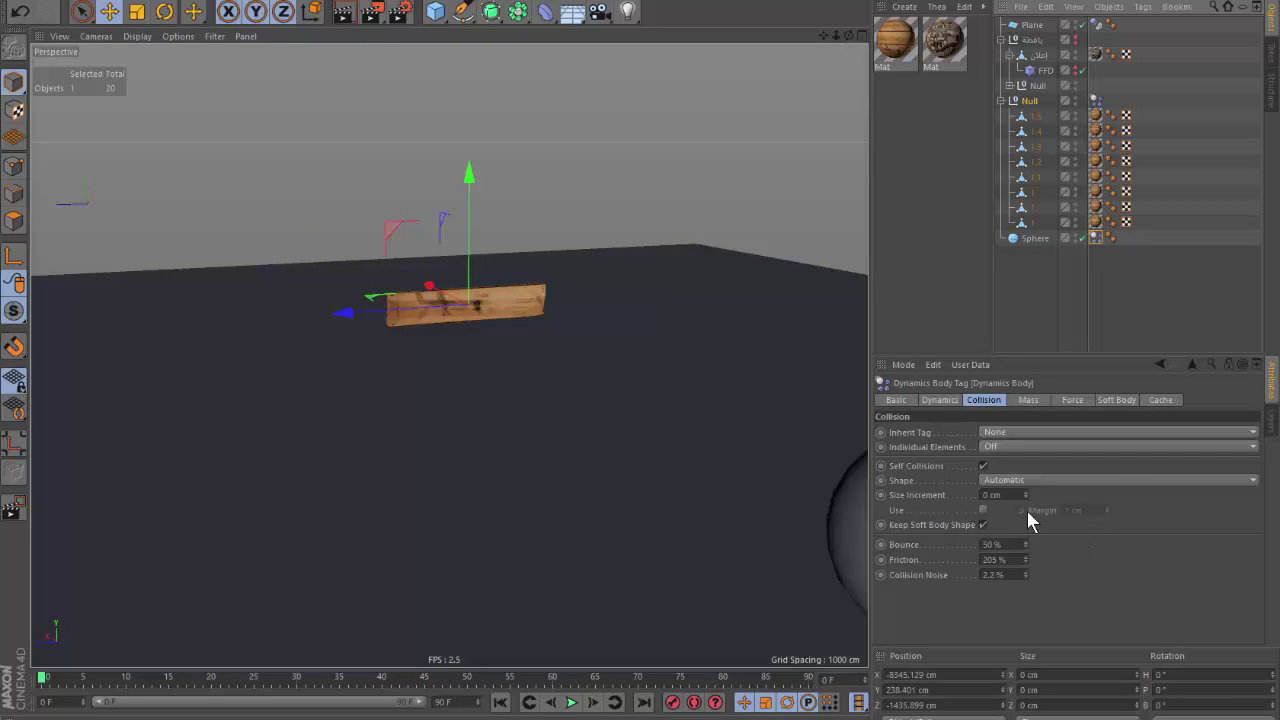
Lower the sphere's bounce from 50 % to 10 % and replay the simulation.
drag(1026, 543, 990, 543)
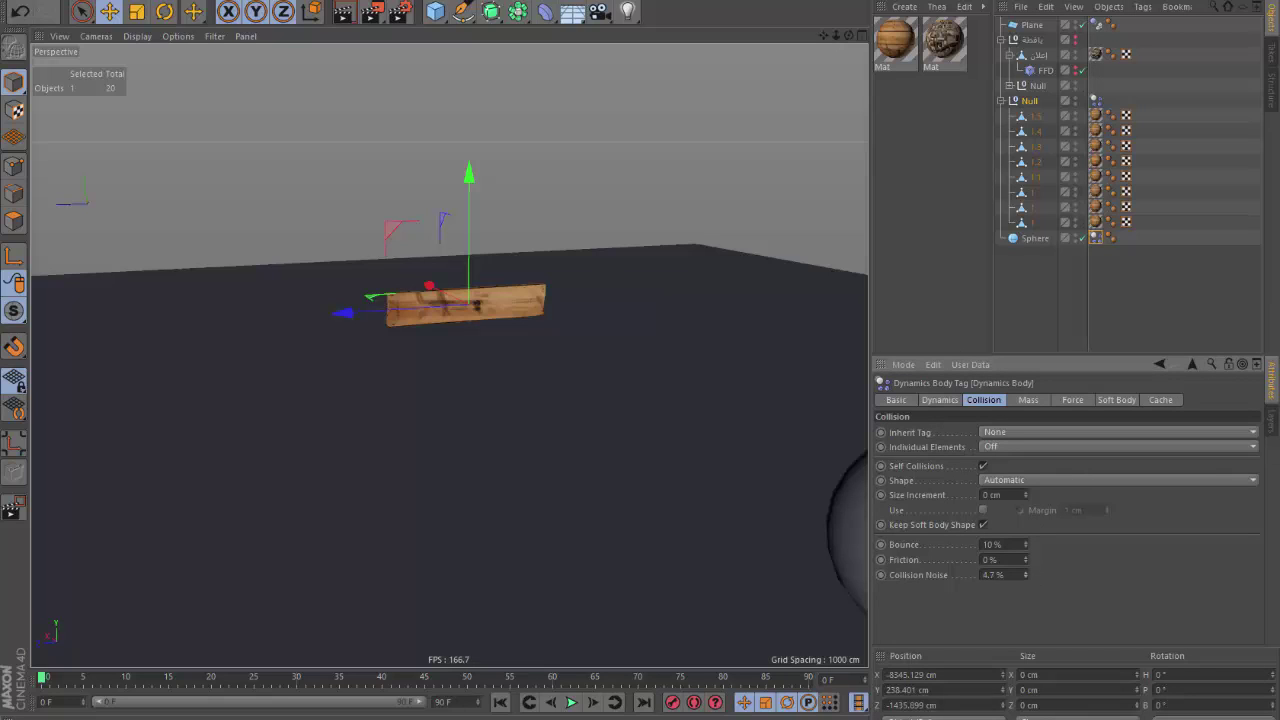
click(571, 702)
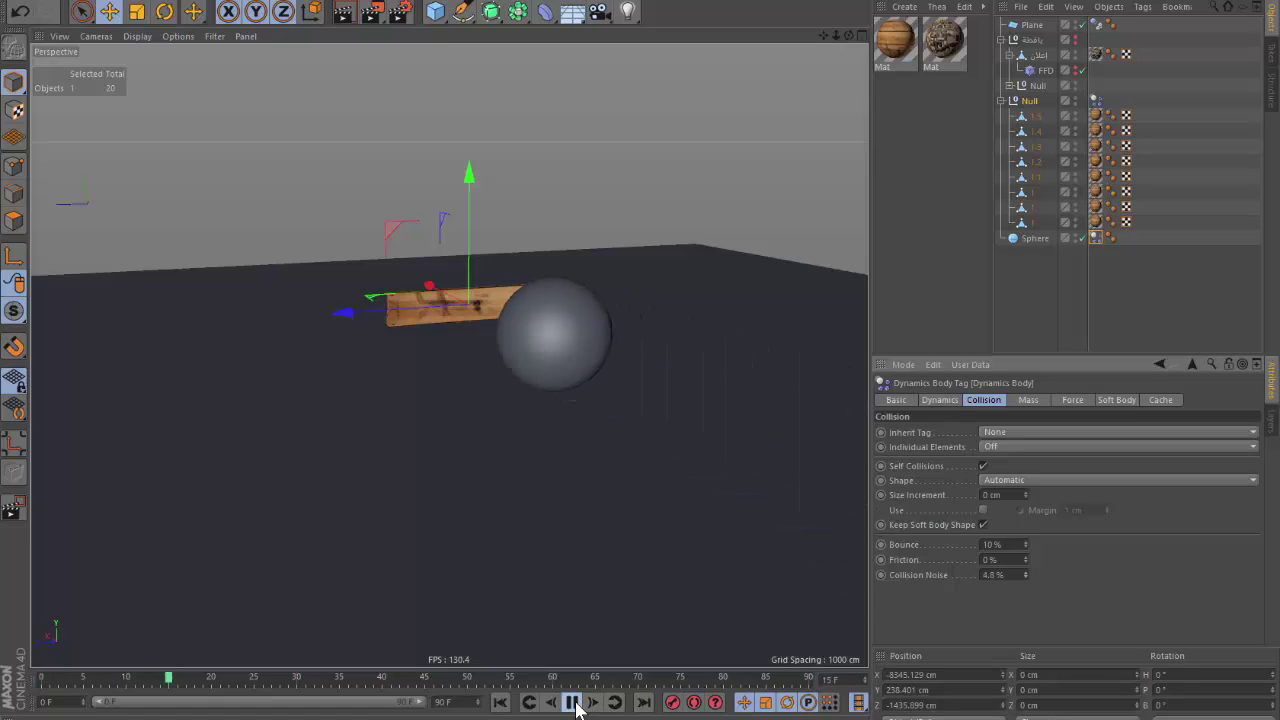
click(573, 703)
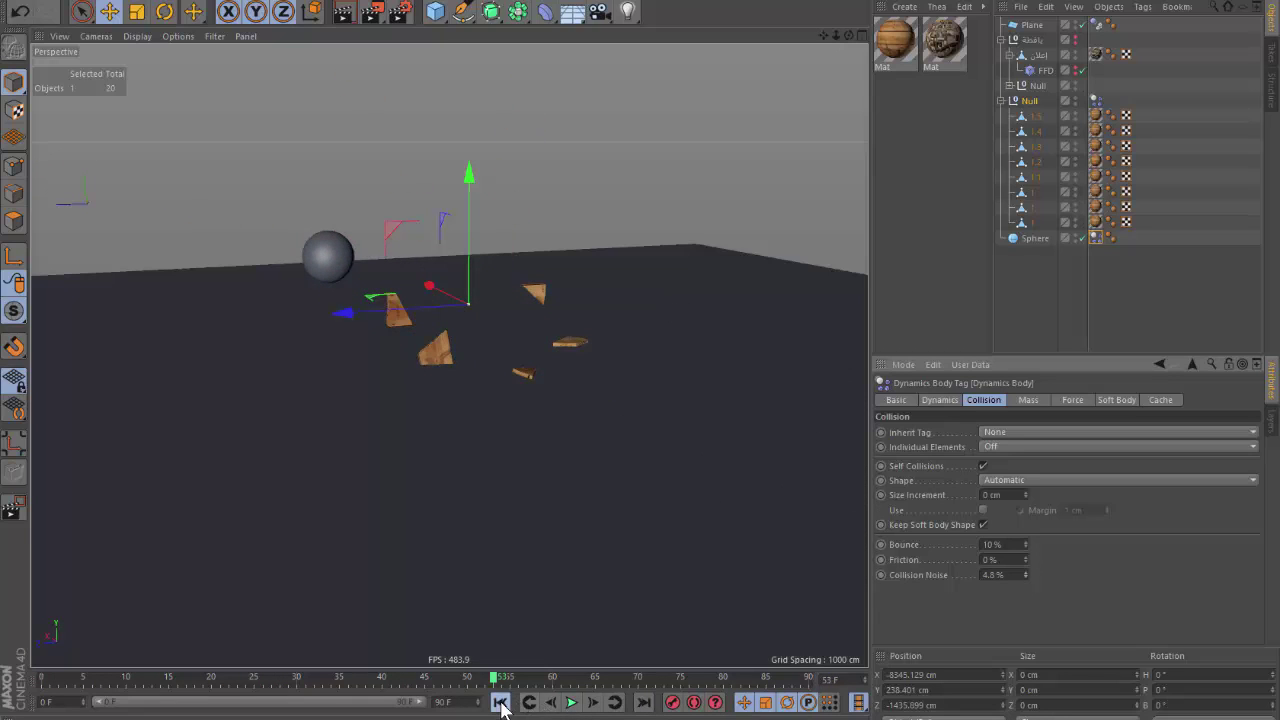
click(501, 703)
click(571, 702)
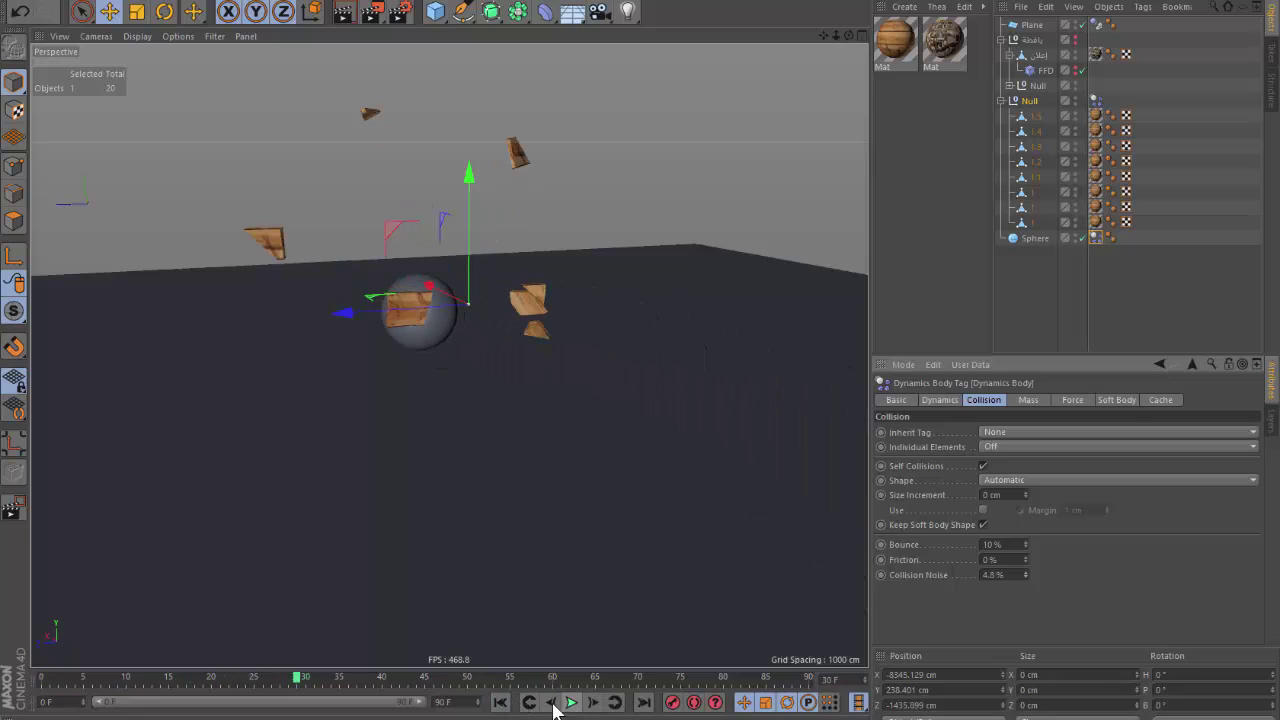
click(500, 702)
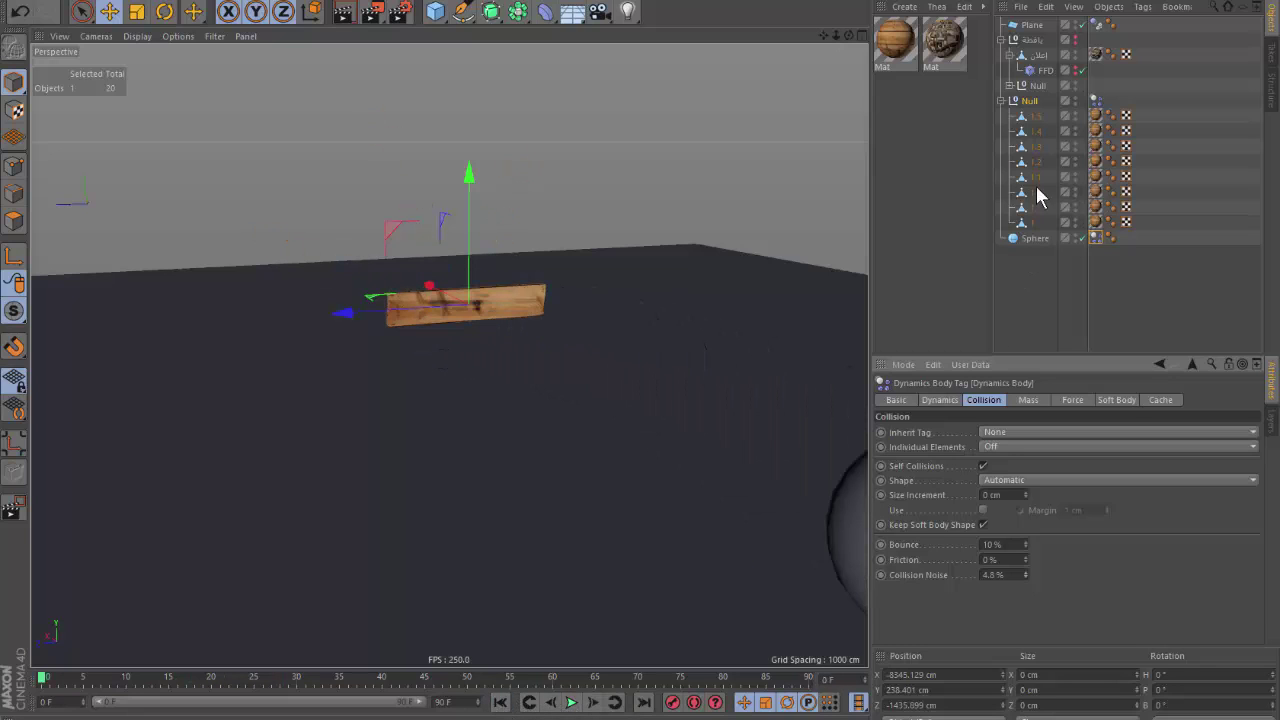
click(1095, 237)
click(955, 401)
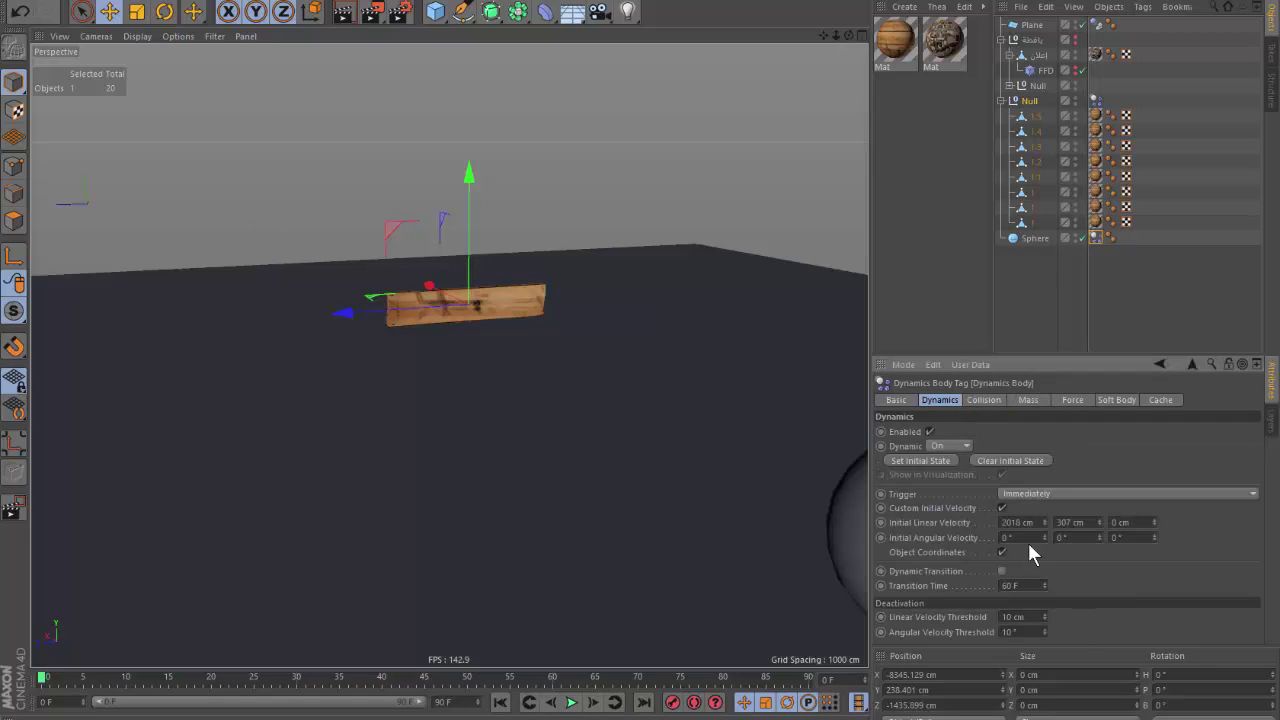
Reduce the sphere's initial X velocity to 1435 cm and test the impact.
drag(1044, 522, 1044, 530)
click(571, 702)
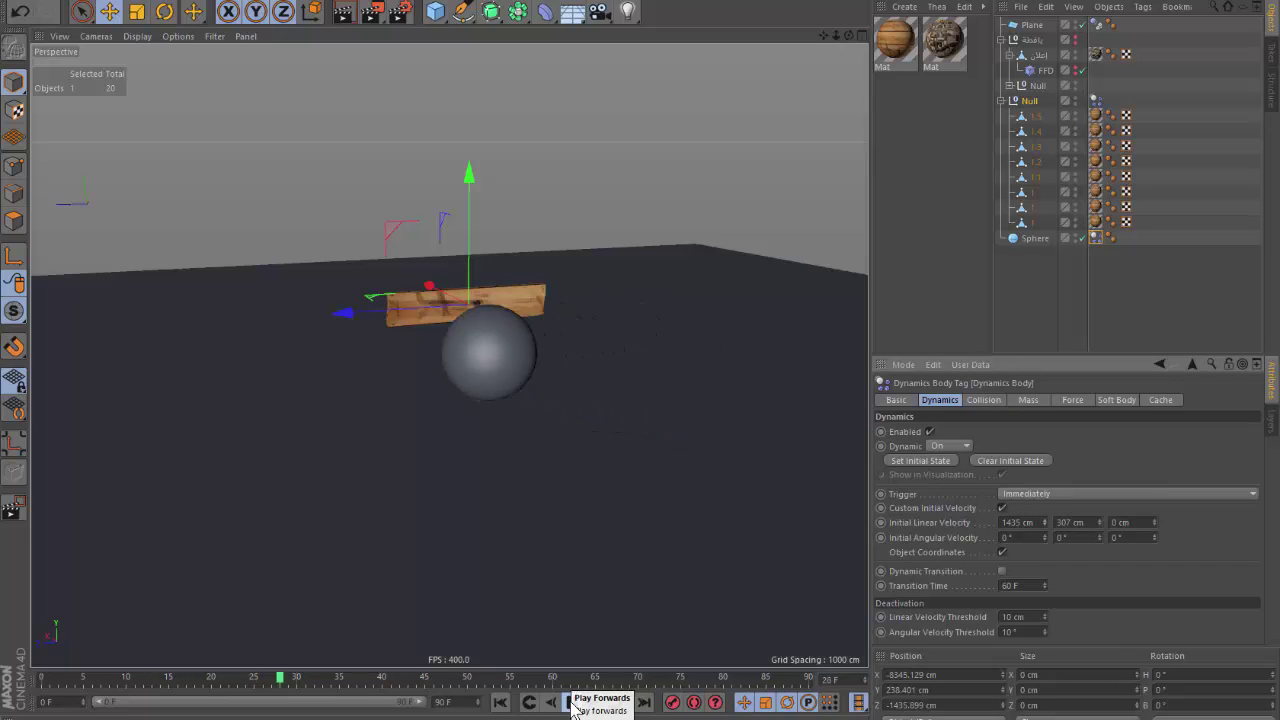
click(571, 702)
click(500, 702)
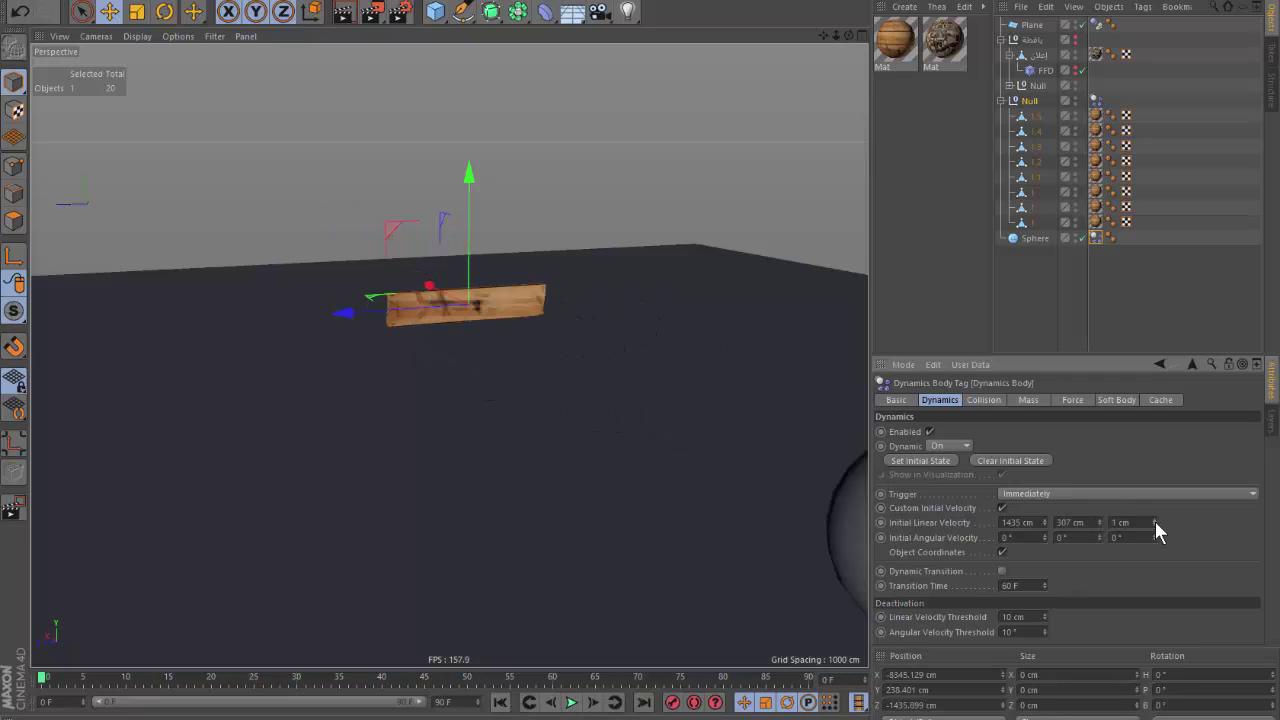
Adjust the sphere's initial Z velocity, starting at -188 cm, testing each change.
drag(1155, 522, 1157, 490)
click(571, 702)
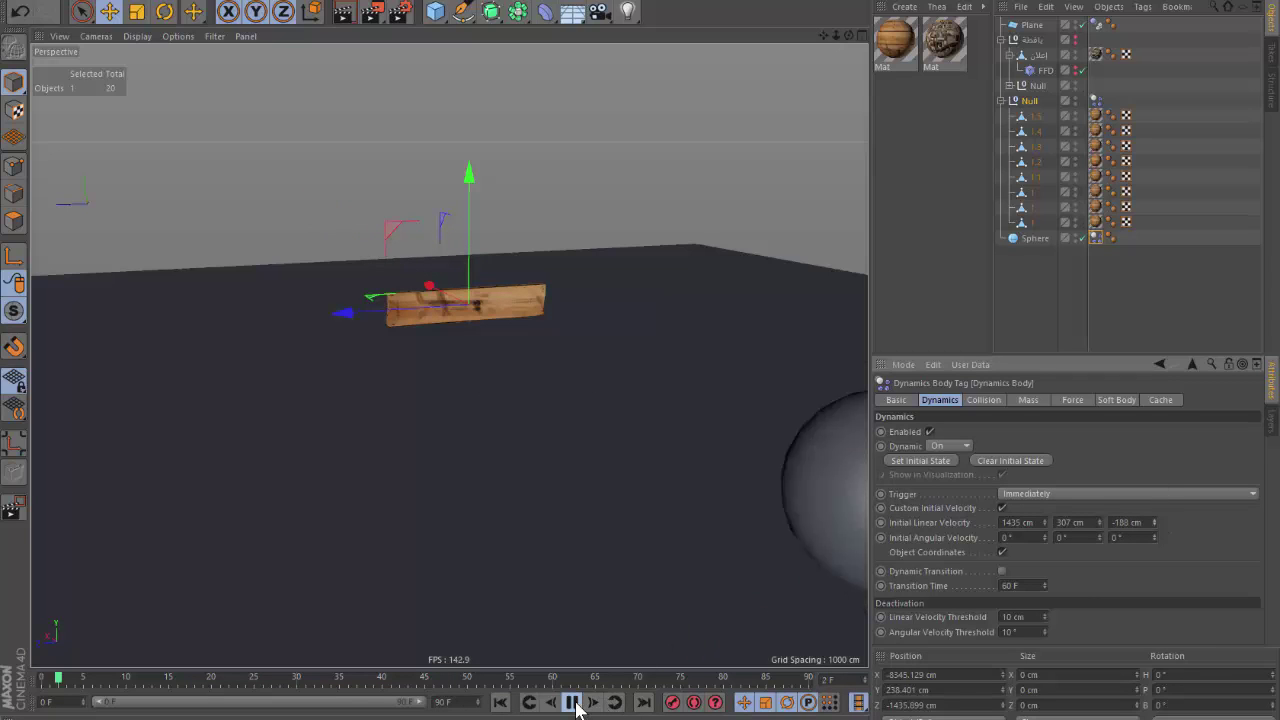
click(571, 702)
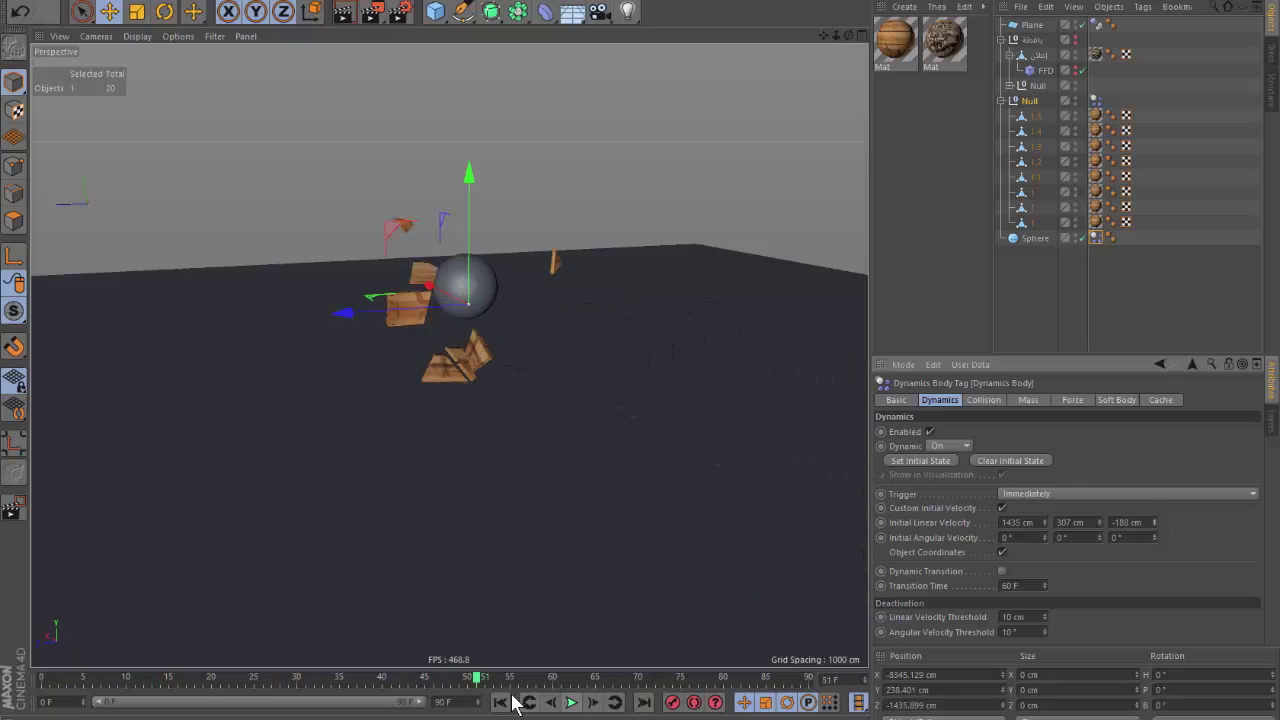
click(500, 702)
drag(1155, 522, 1155, 480)
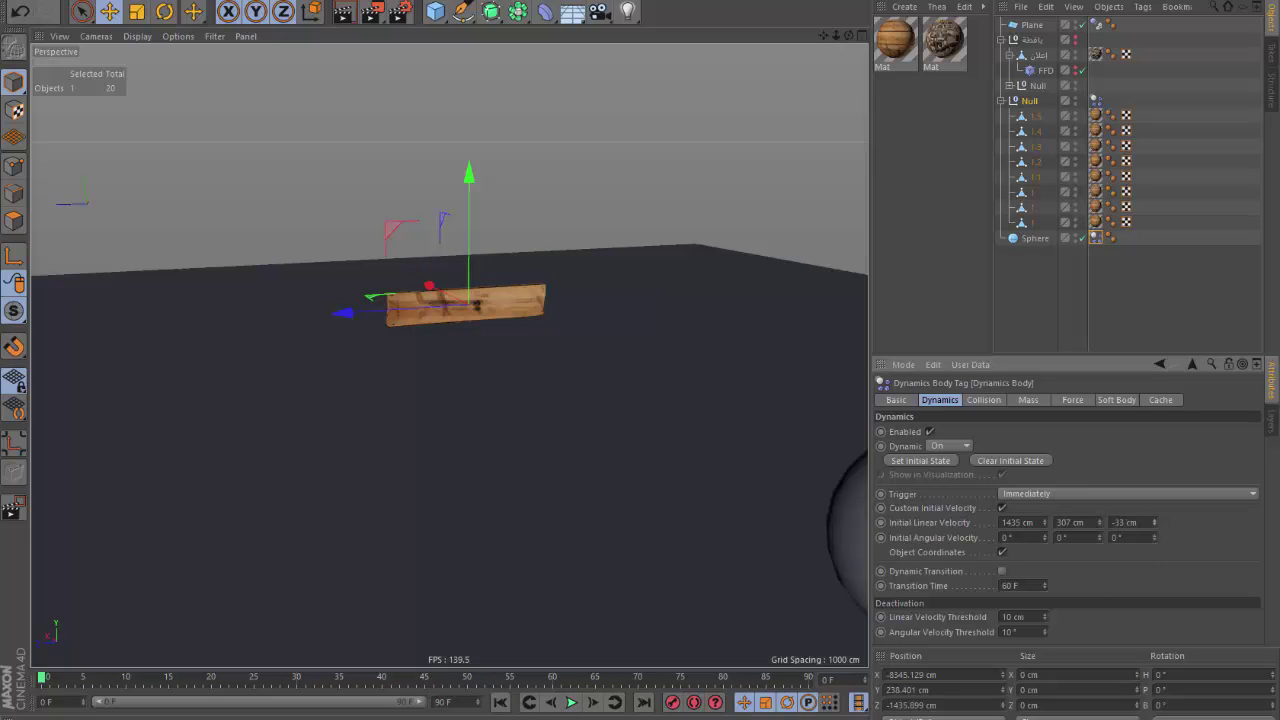
click(571, 702)
click(571, 702)
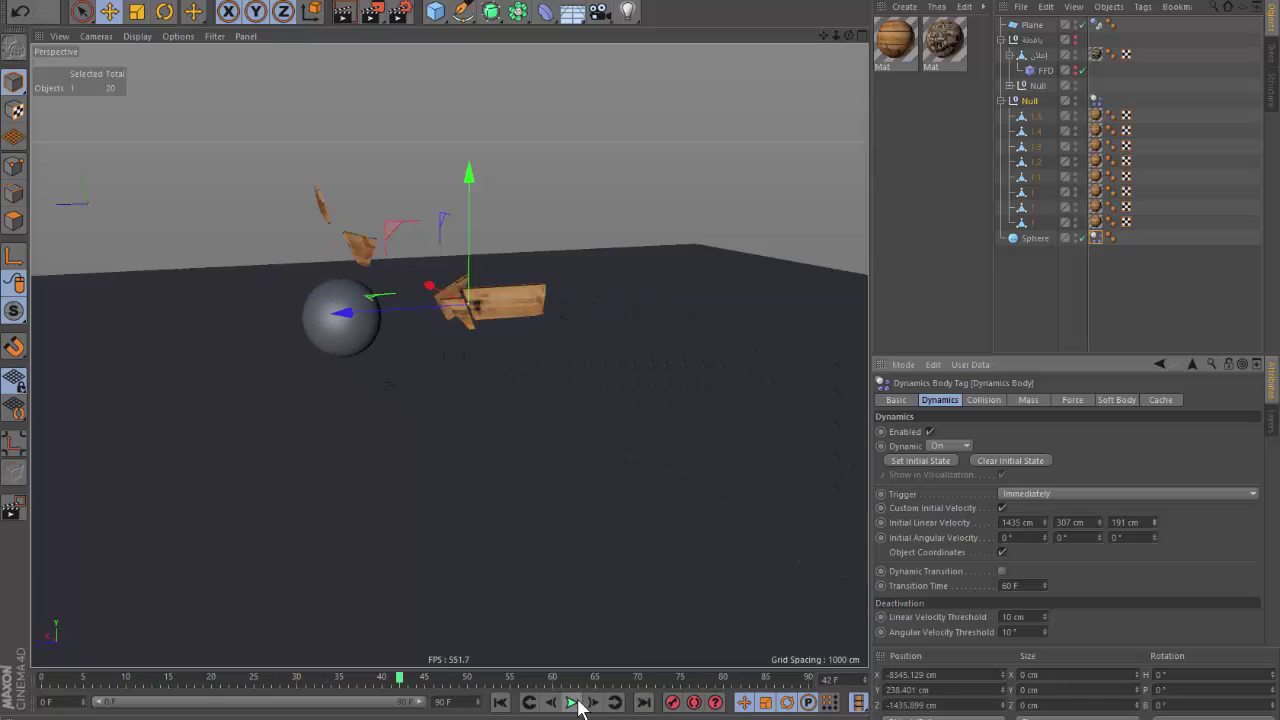
click(500, 702)
Settle the Z velocity at 18 cm, retest, and confirm the 307 cm Y velocity.
drag(1157, 521, 1157, 545)
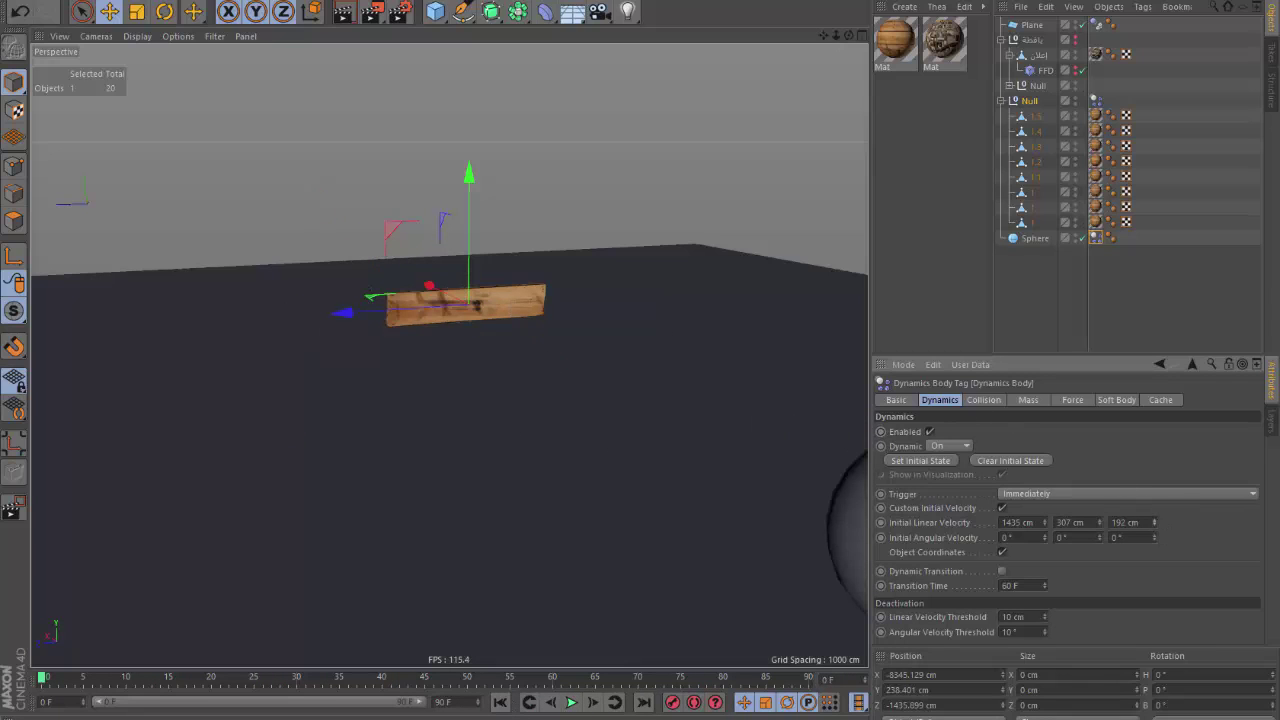
click(571, 702)
click(573, 702)
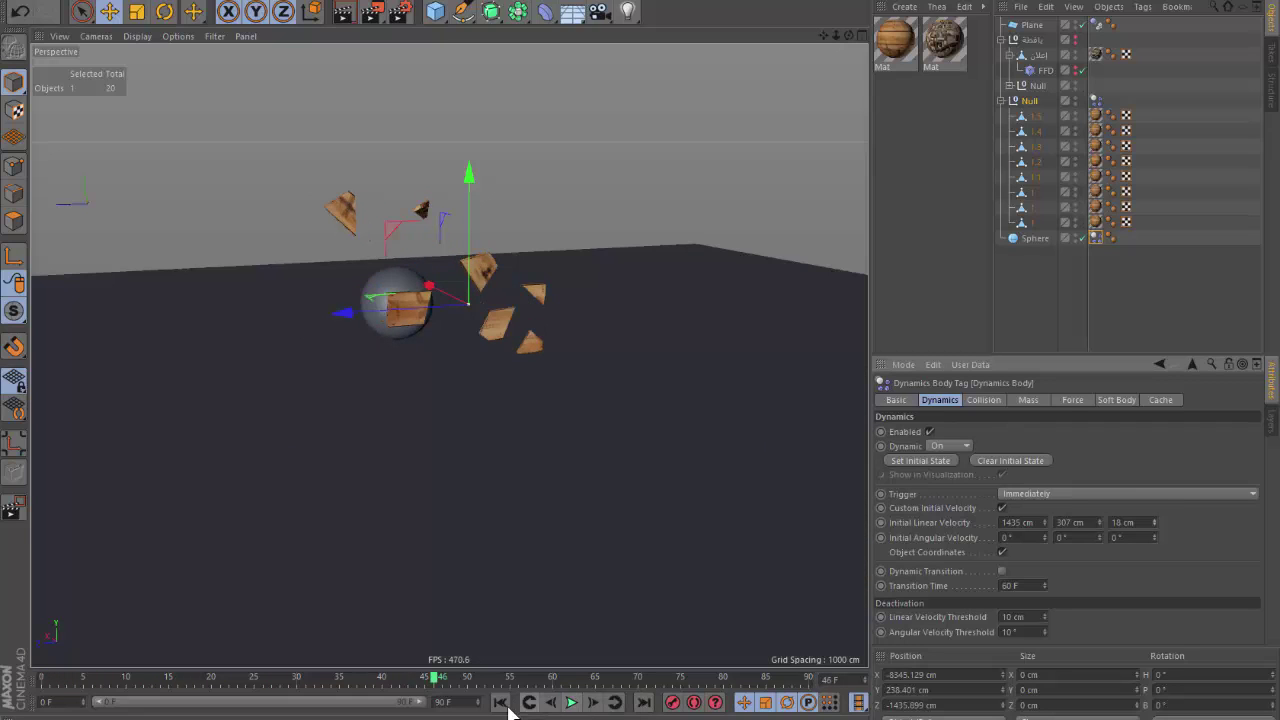
click(500, 702)
click(571, 702)
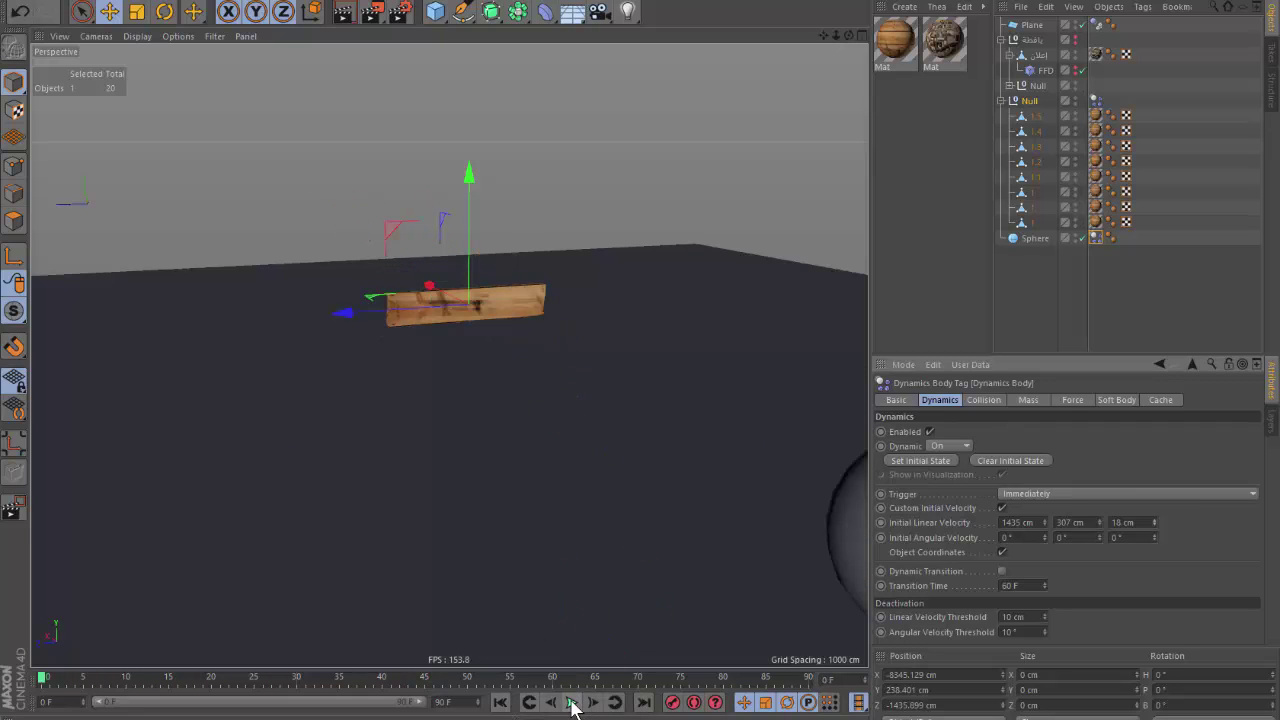
click(571, 702)
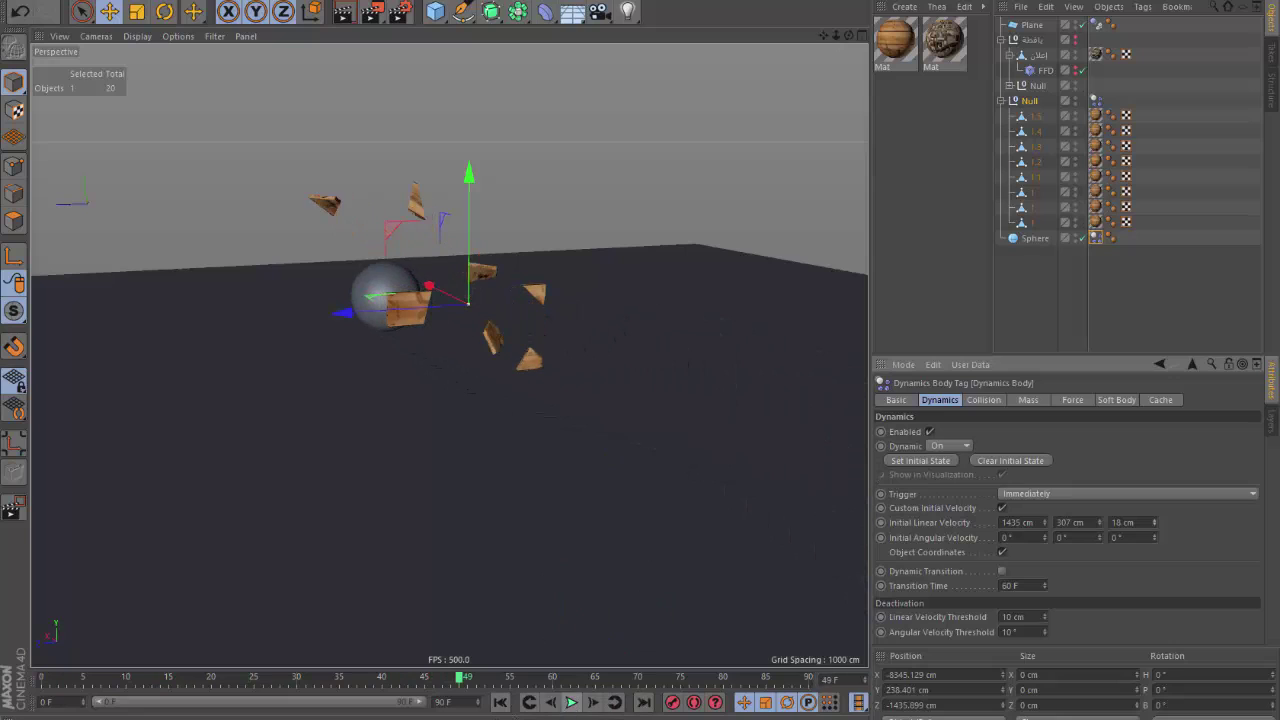
click(500, 702)
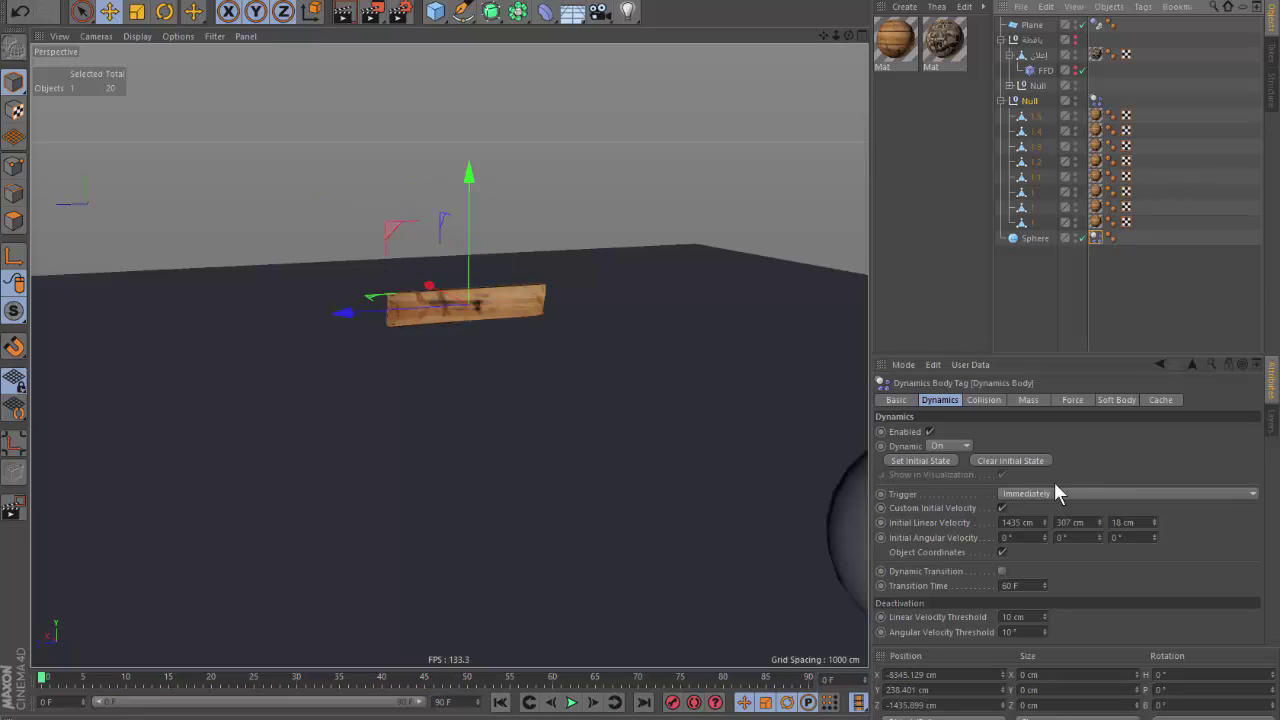
key(Return)
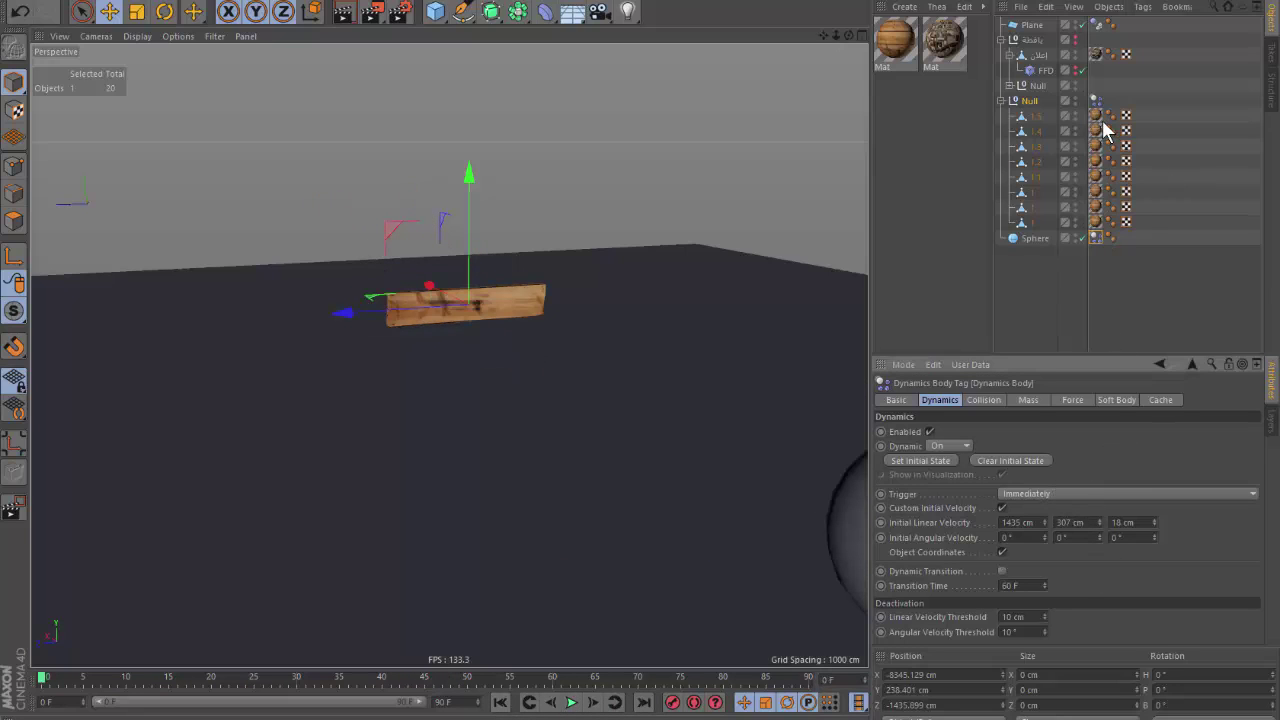
In the plank pieces' dynamics tag, experiment with the trigger velocity threshold during playback.
click(1096, 100)
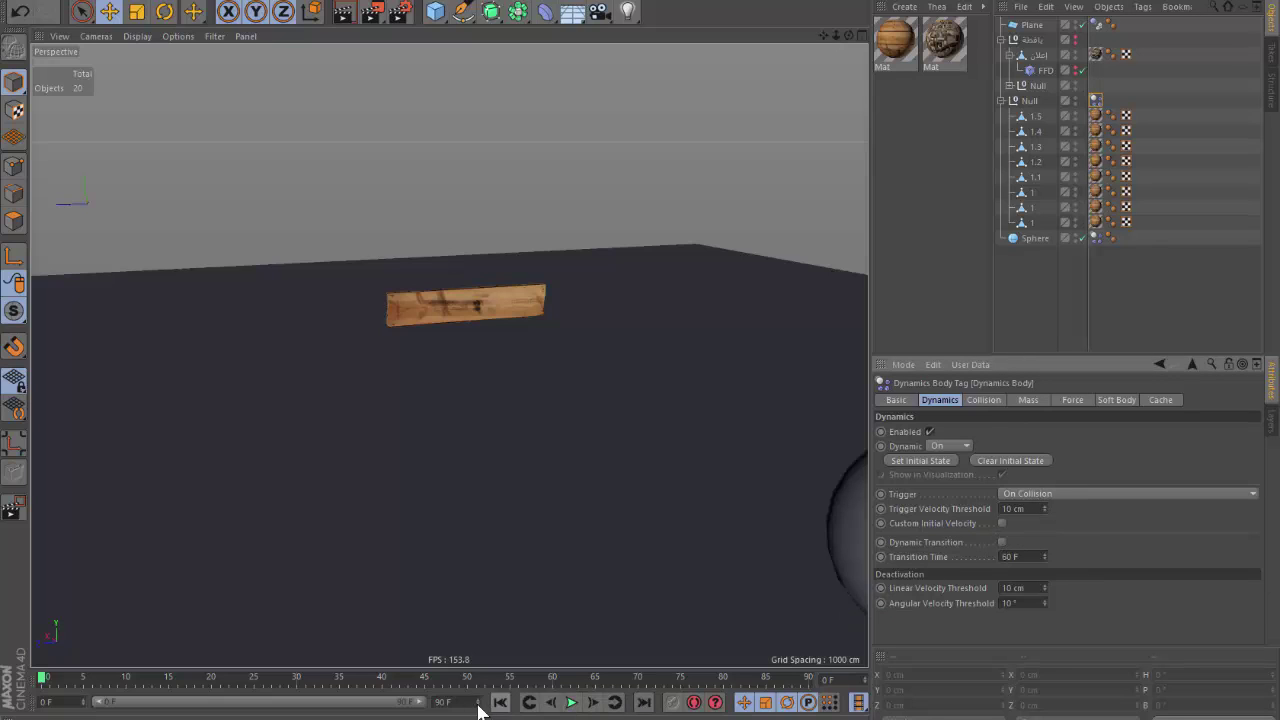
drag(478, 705, 460, 705)
click(570, 703)
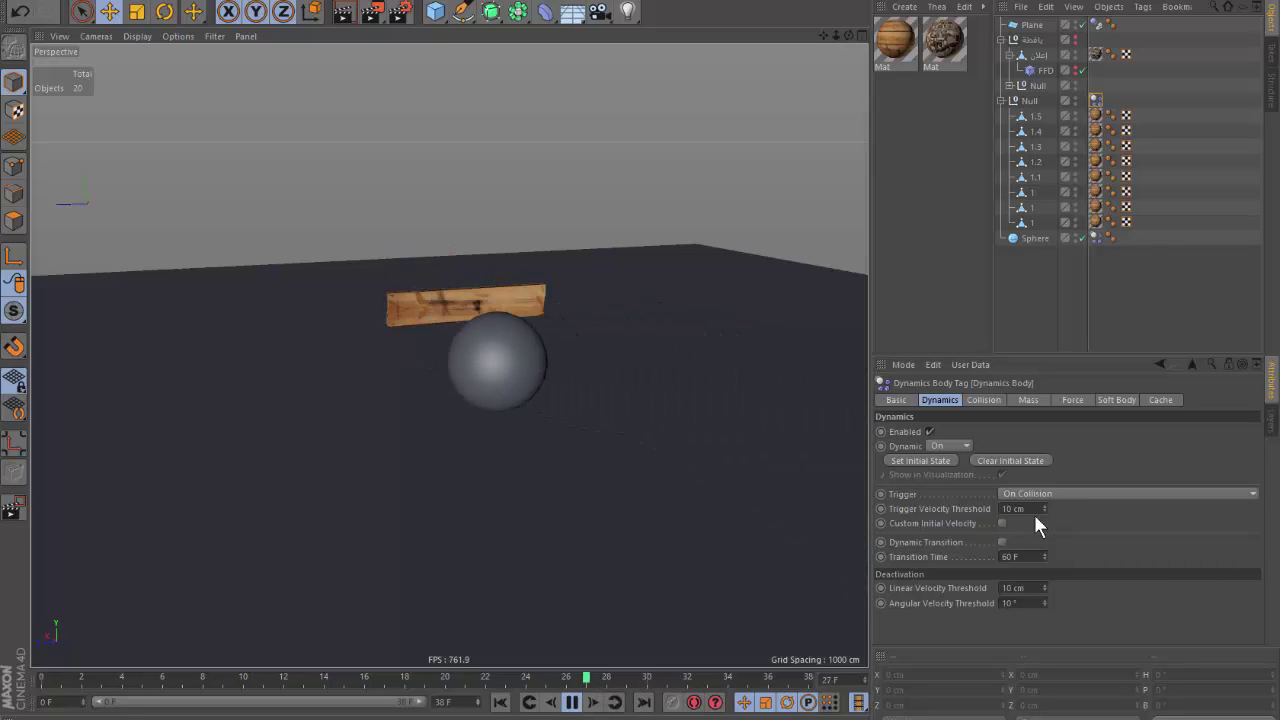
mouse_move(1043, 507)
mouse_down()
mouse_move(1043, 478)
mouse_move(1044, 510)
mouse_up()
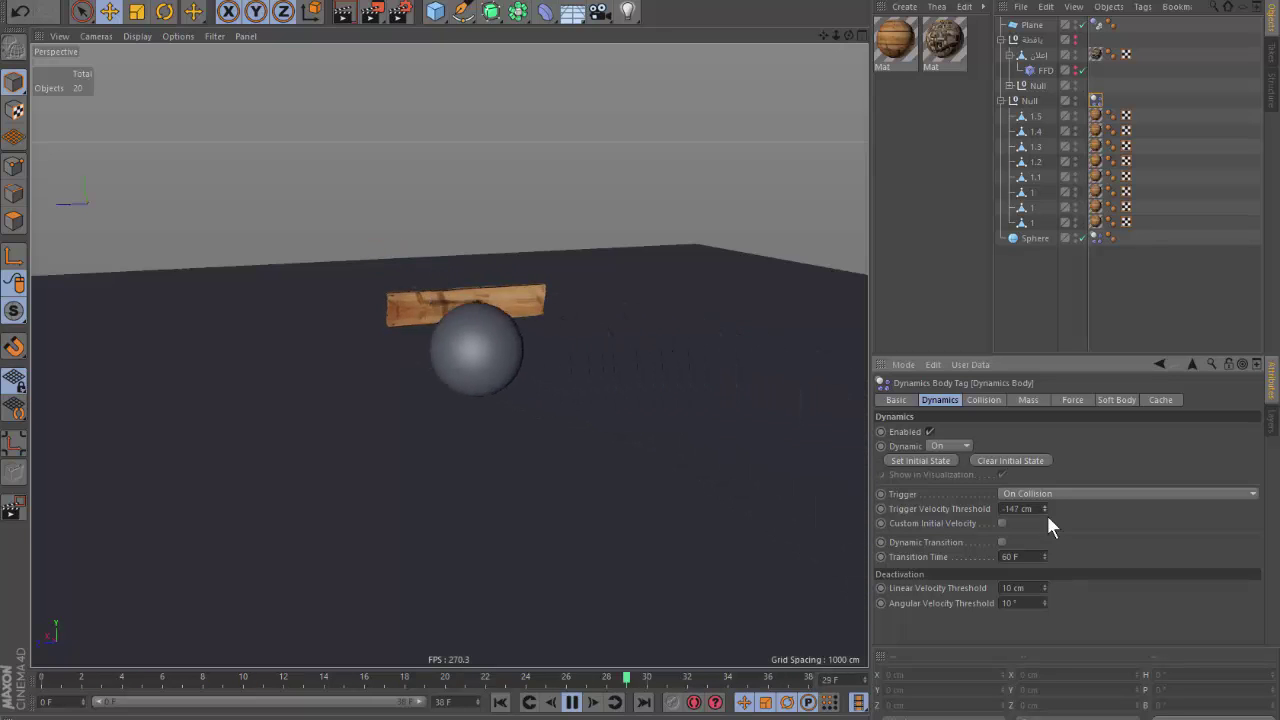
mouse_move(1048, 515)
mouse_down()
mouse_move(1048, 545)
mouse_move(1046, 531)
mouse_up()
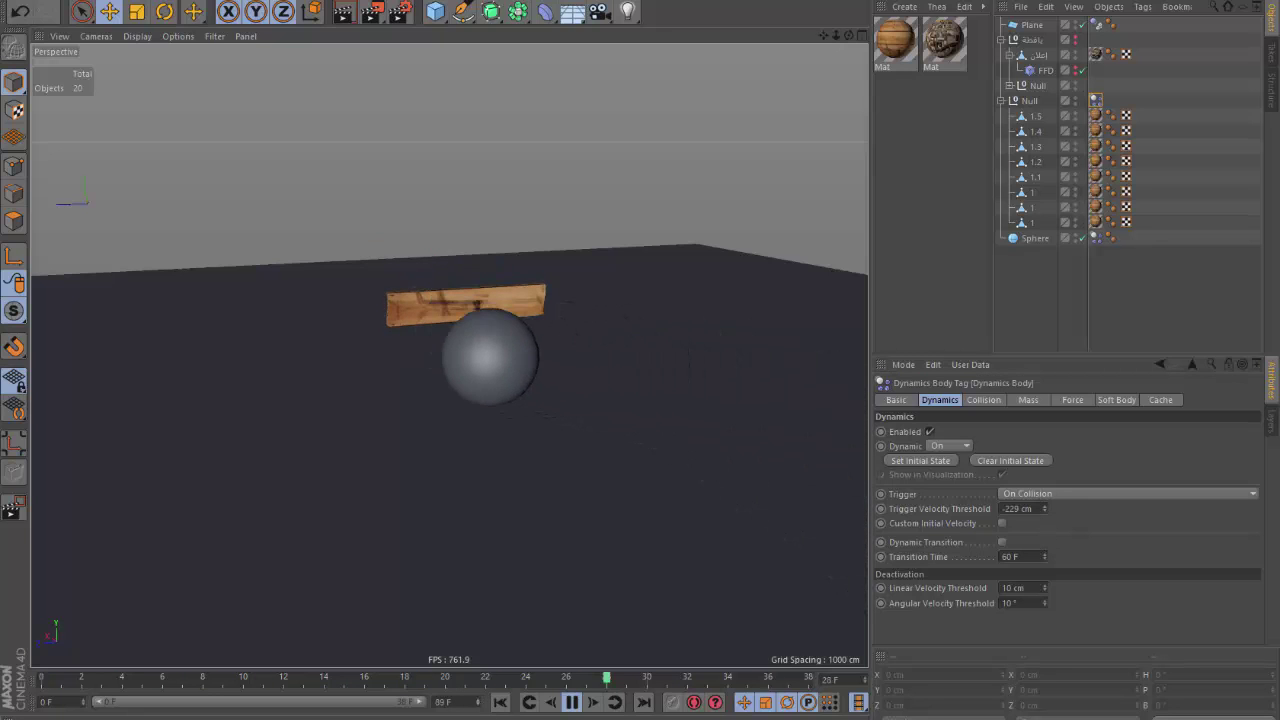
Extend the animation to 109 frames and set the trigger velocity threshold to -30 cm.
mouse_move(455, 697)
mouse_down()
mouse_move(222, 708)
mouse_move(425, 706)
mouse_up()
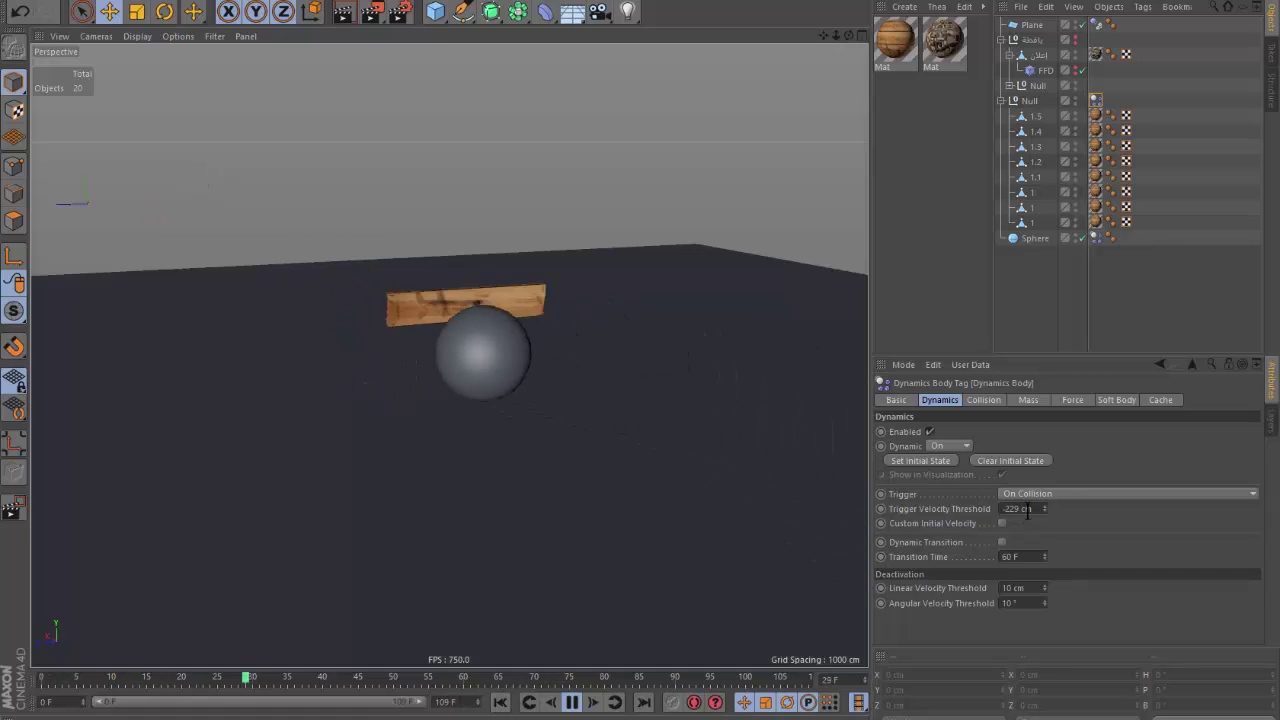
drag(1043, 515, 1043, 506)
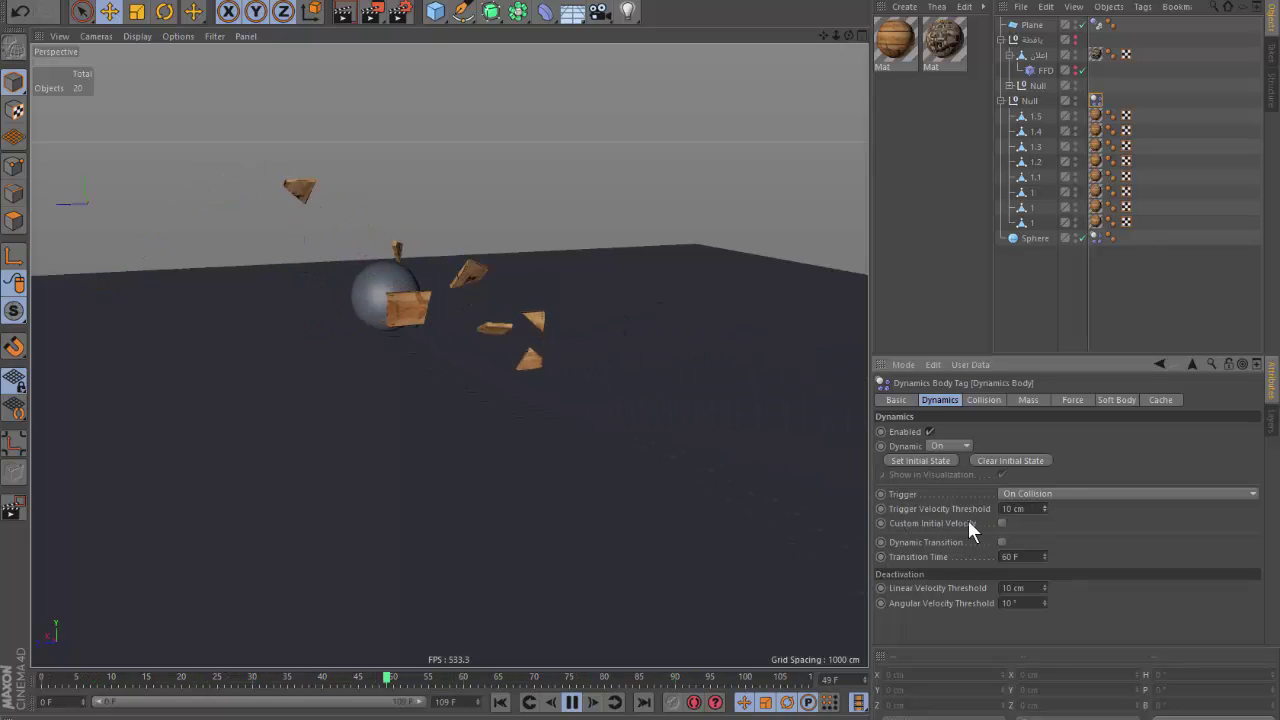
drag(1045, 507, 1046, 506)
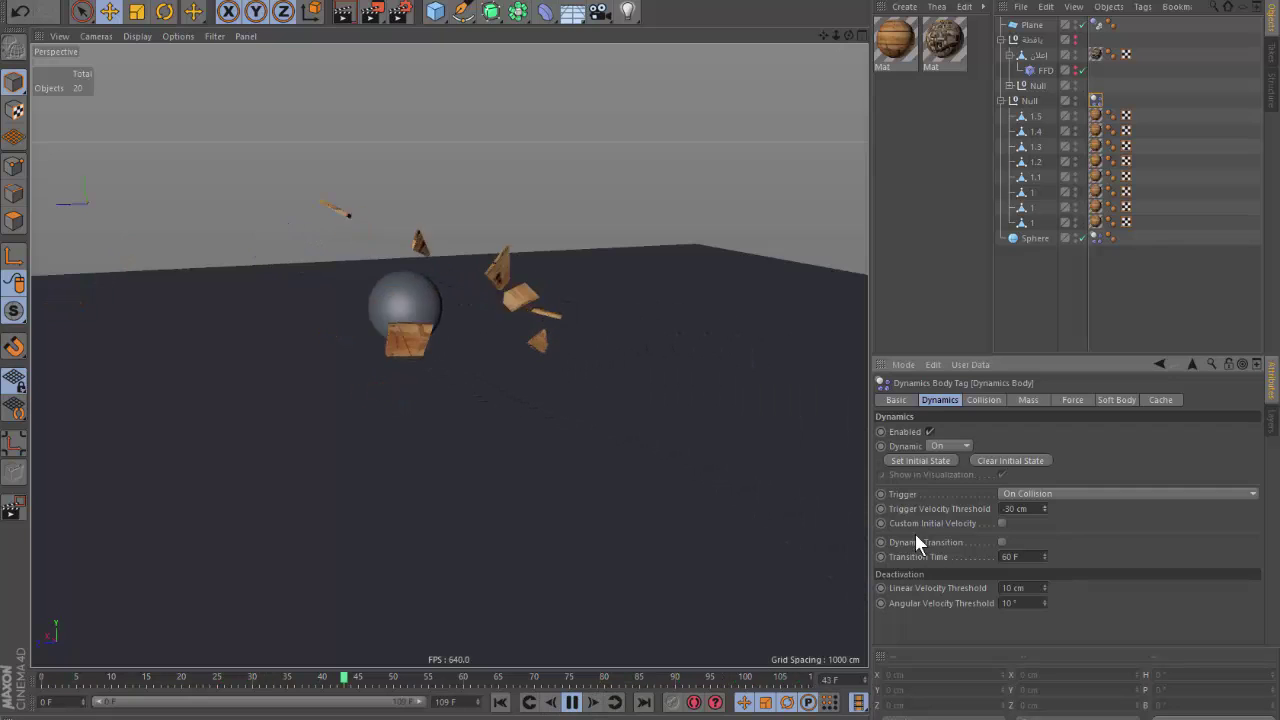
click(1098, 236)
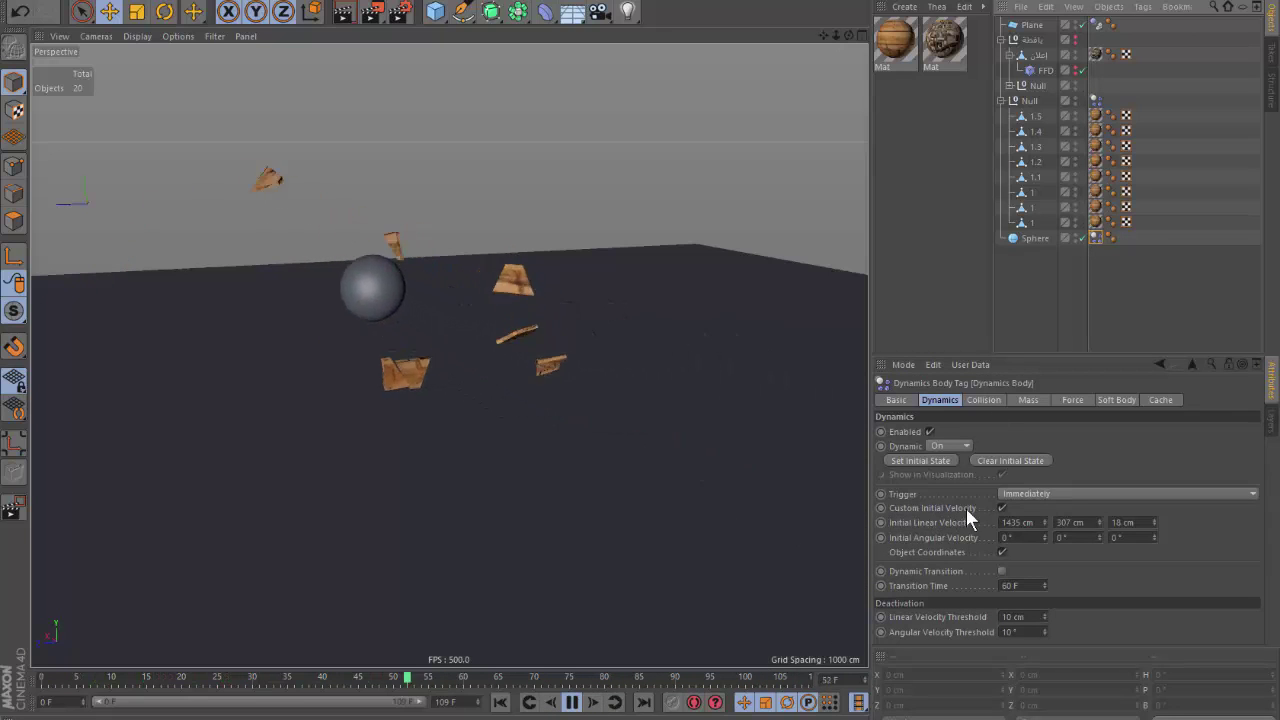
Rewind to frame 0 and make the WANTED signboard visible again.
click(500, 702)
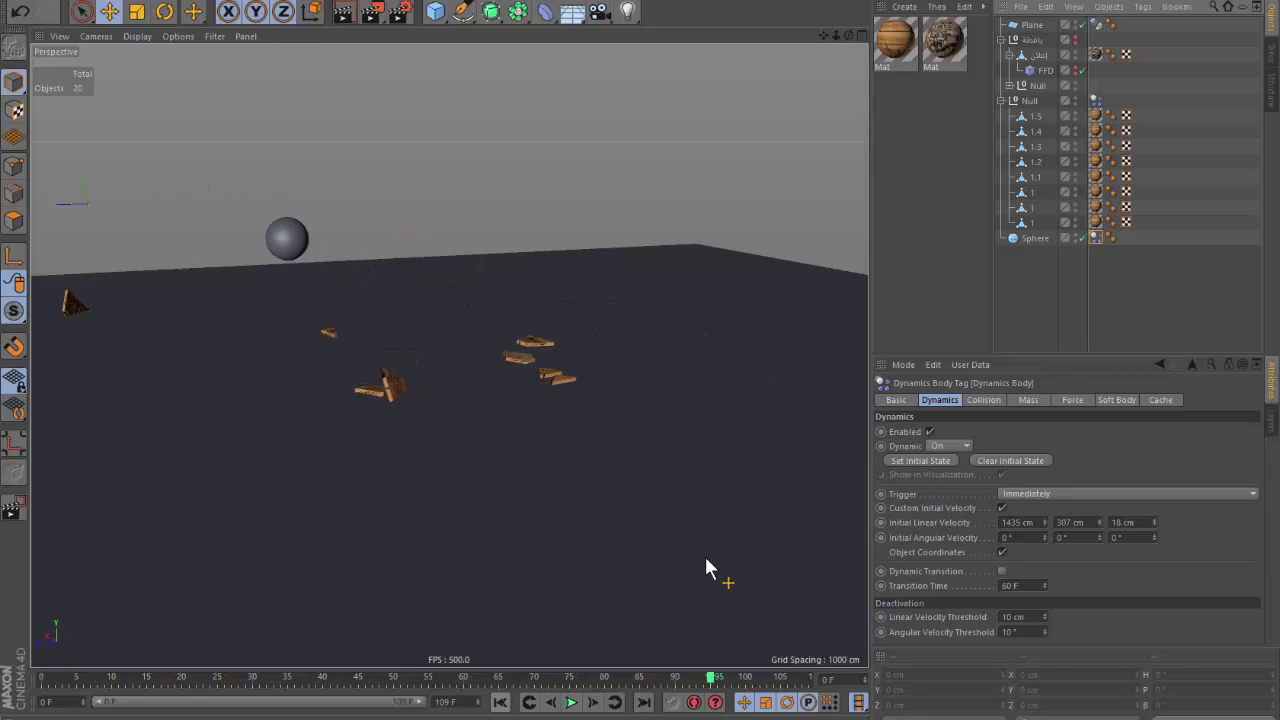
click(1042, 288)
click(1002, 101)
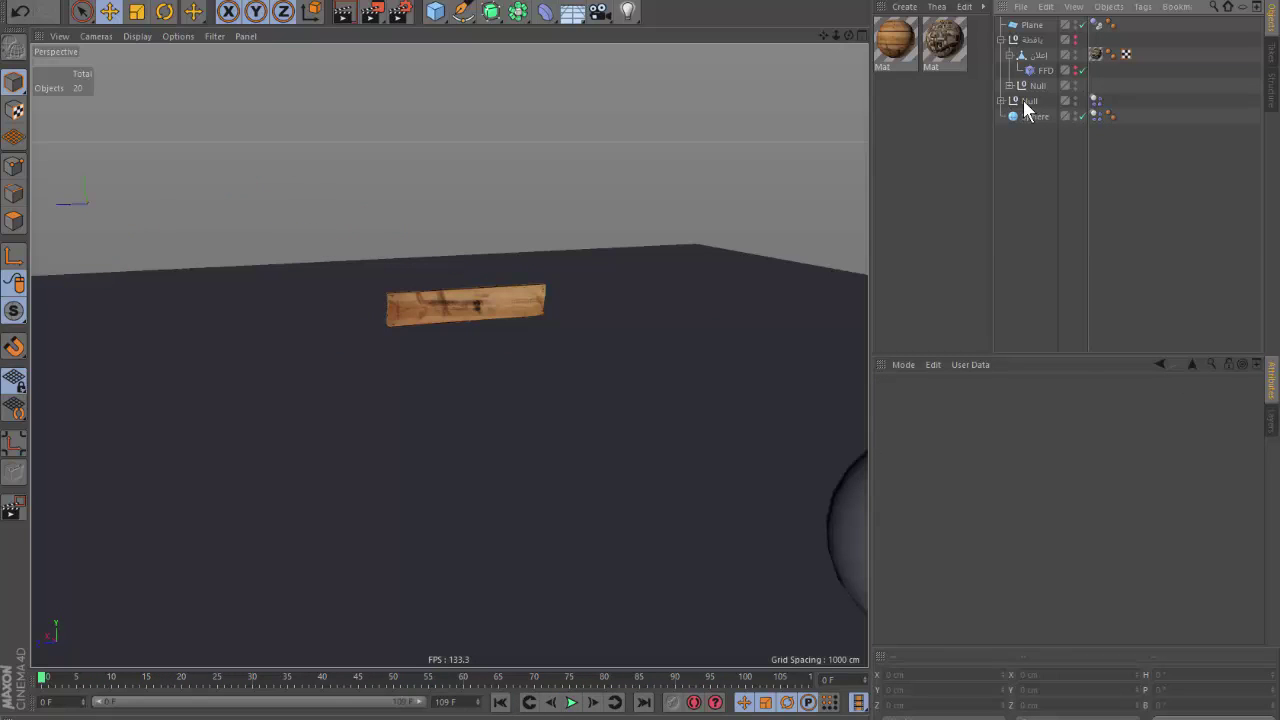
click(1074, 39)
click(393, 314)
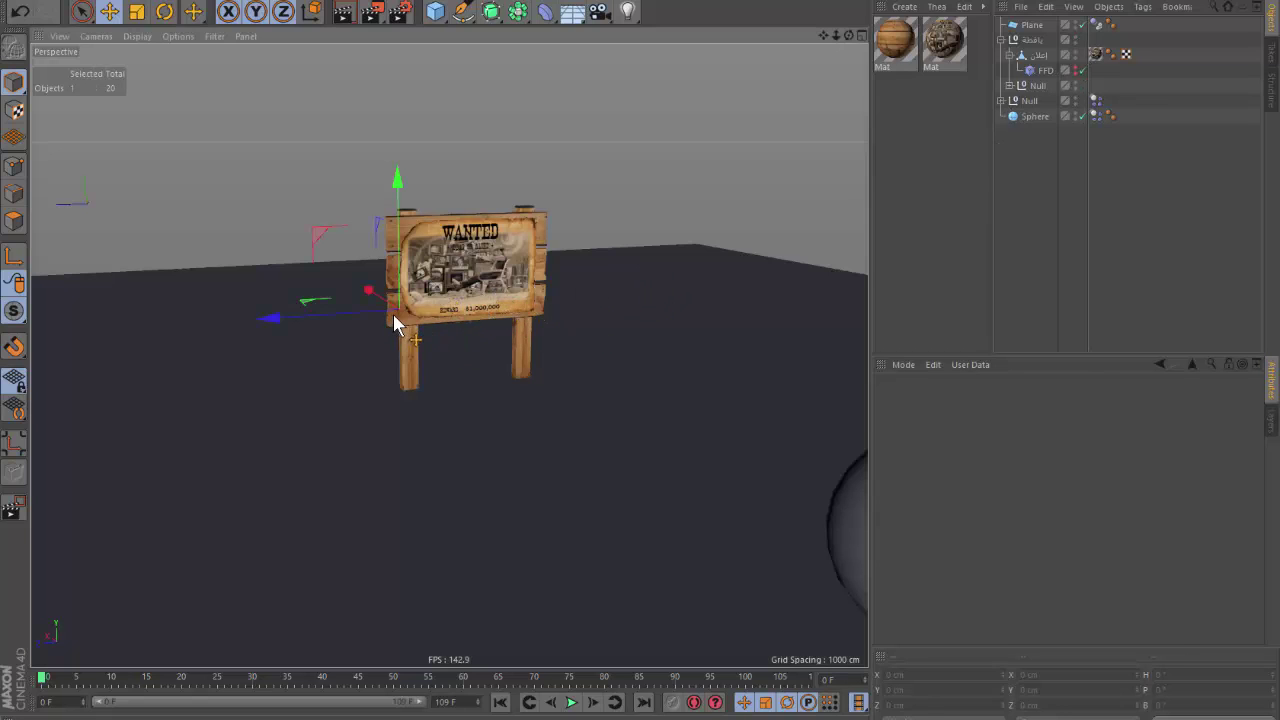
Rename the second null group to '1'.
double_click(1030, 101)
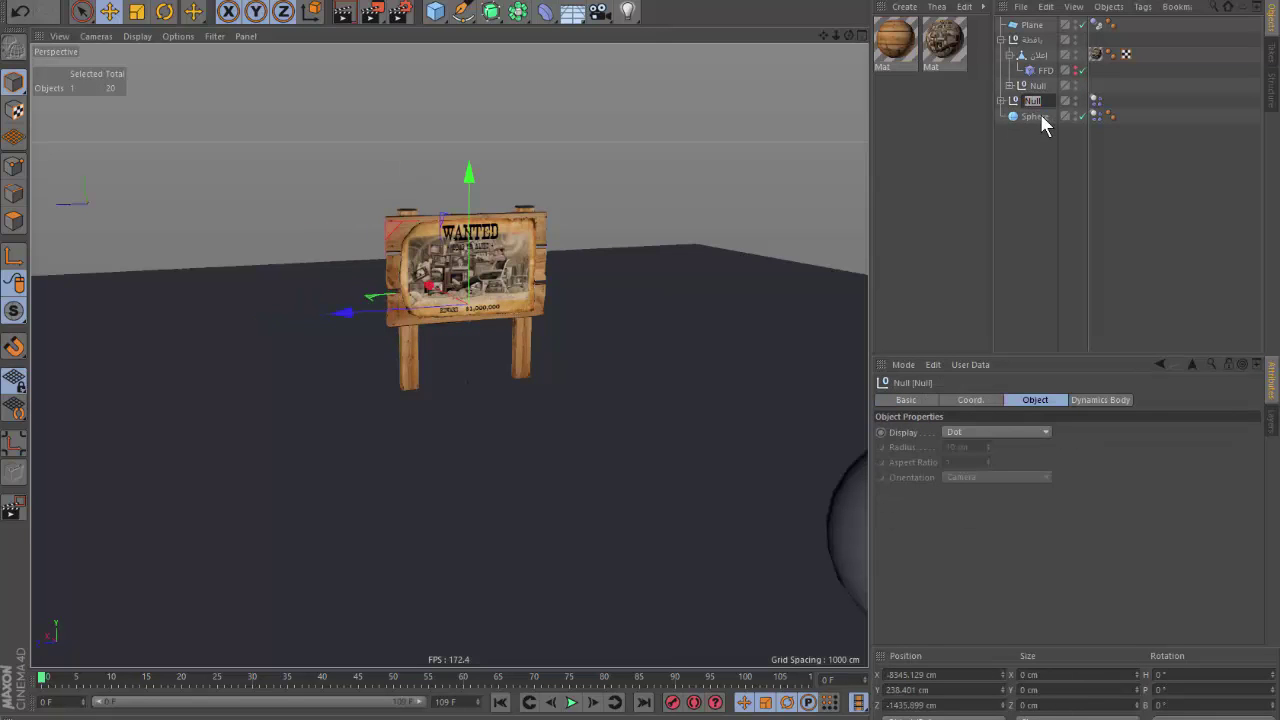
text(1)
key(Return)
scroll(483, 341, up, 2)
scroll(379, 331, up, 4)
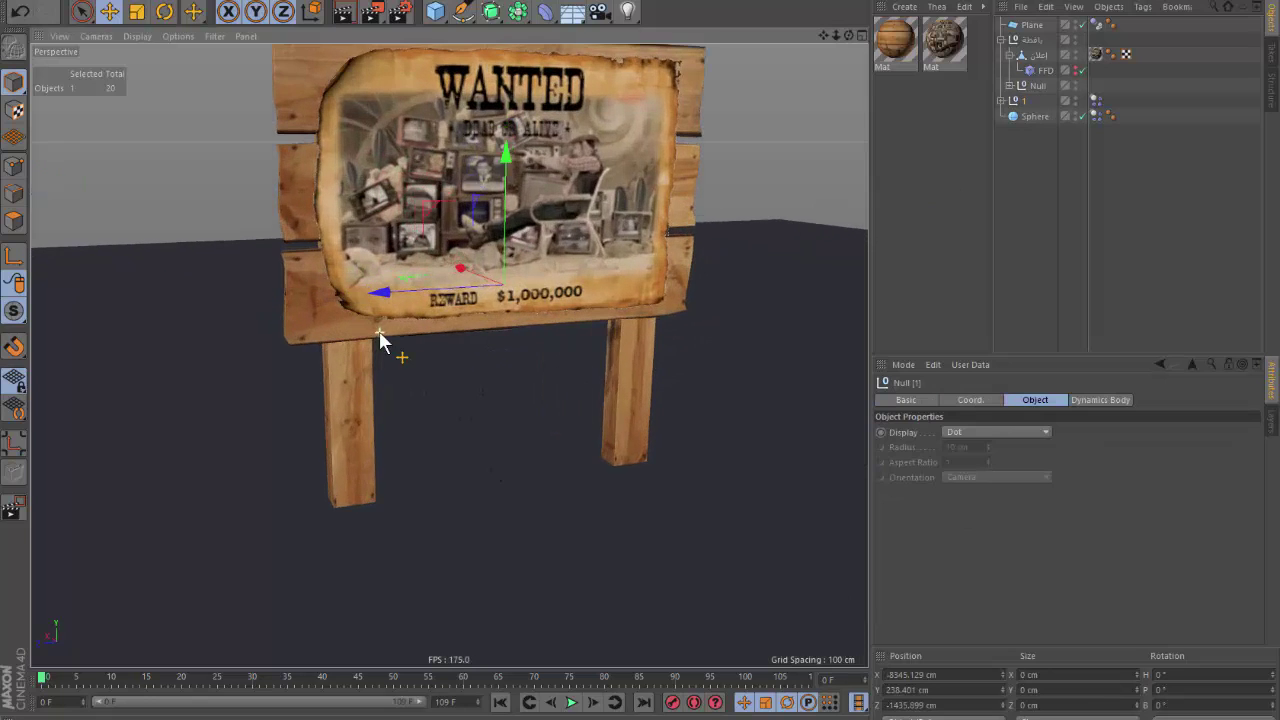
Test-play with the signboard, then expand group 1 and select piece 1.5.
click(570, 703)
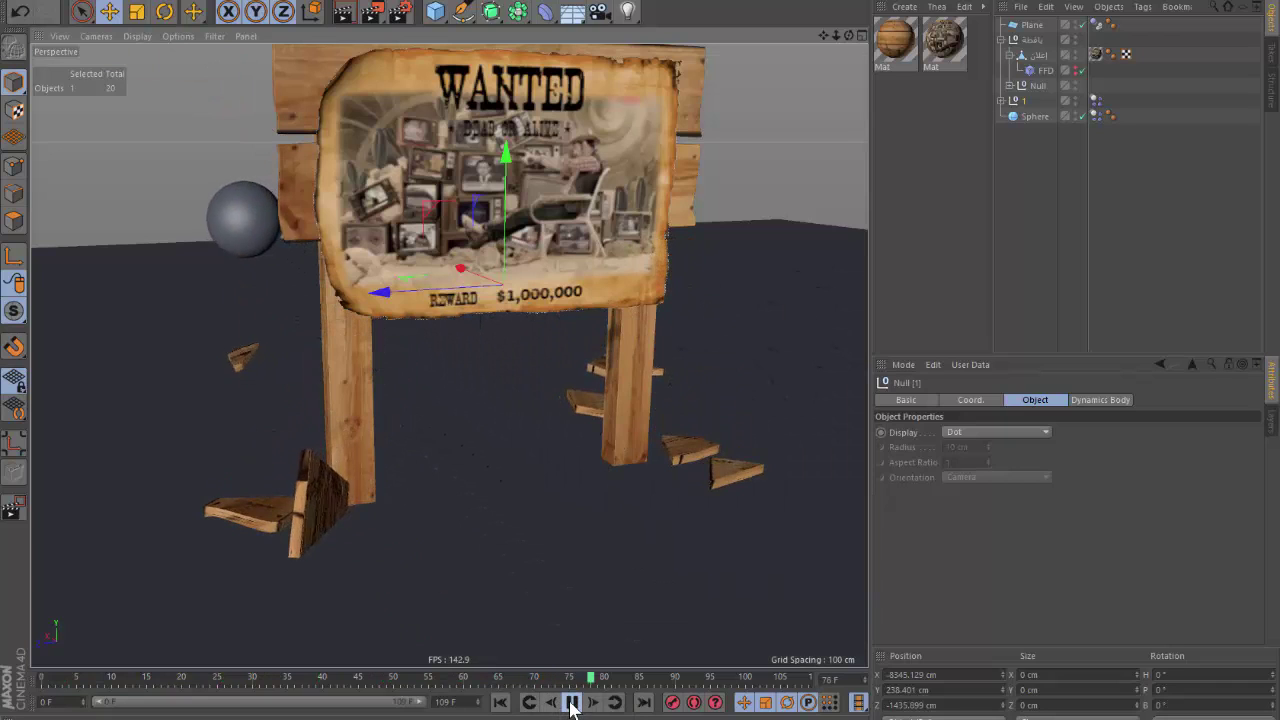
click(500, 703)
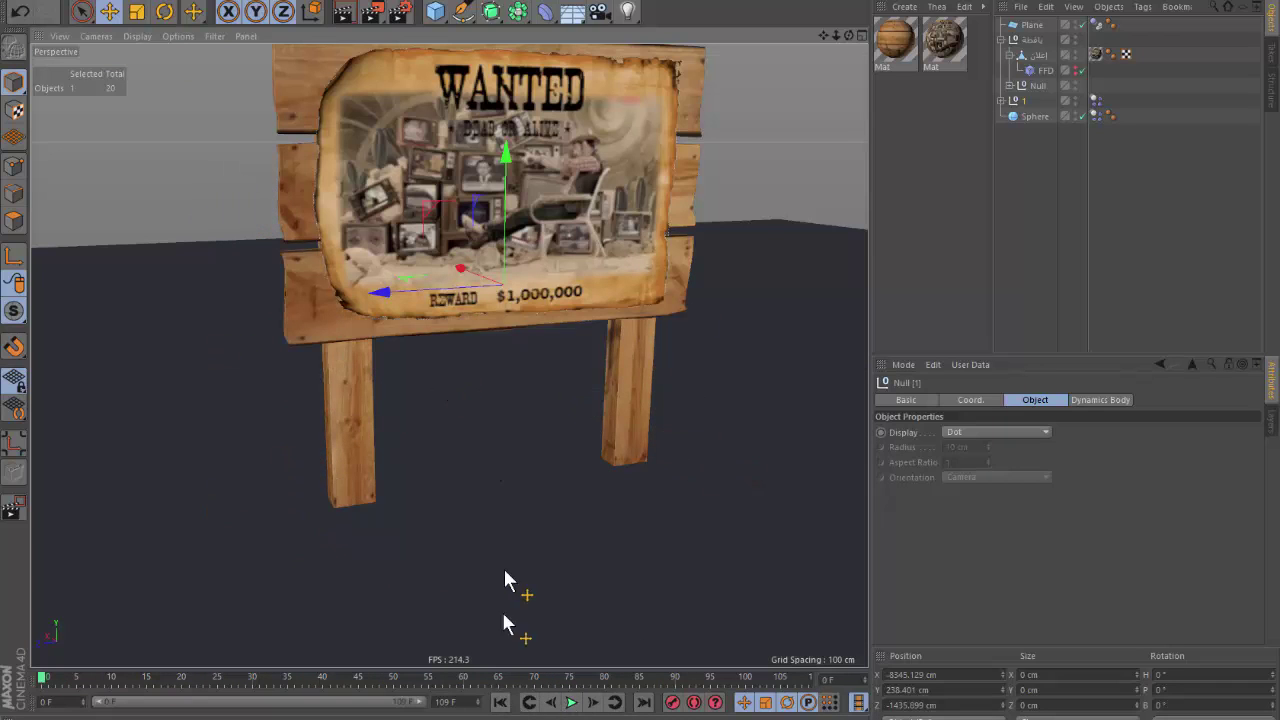
scroll(372, 343, up, 3)
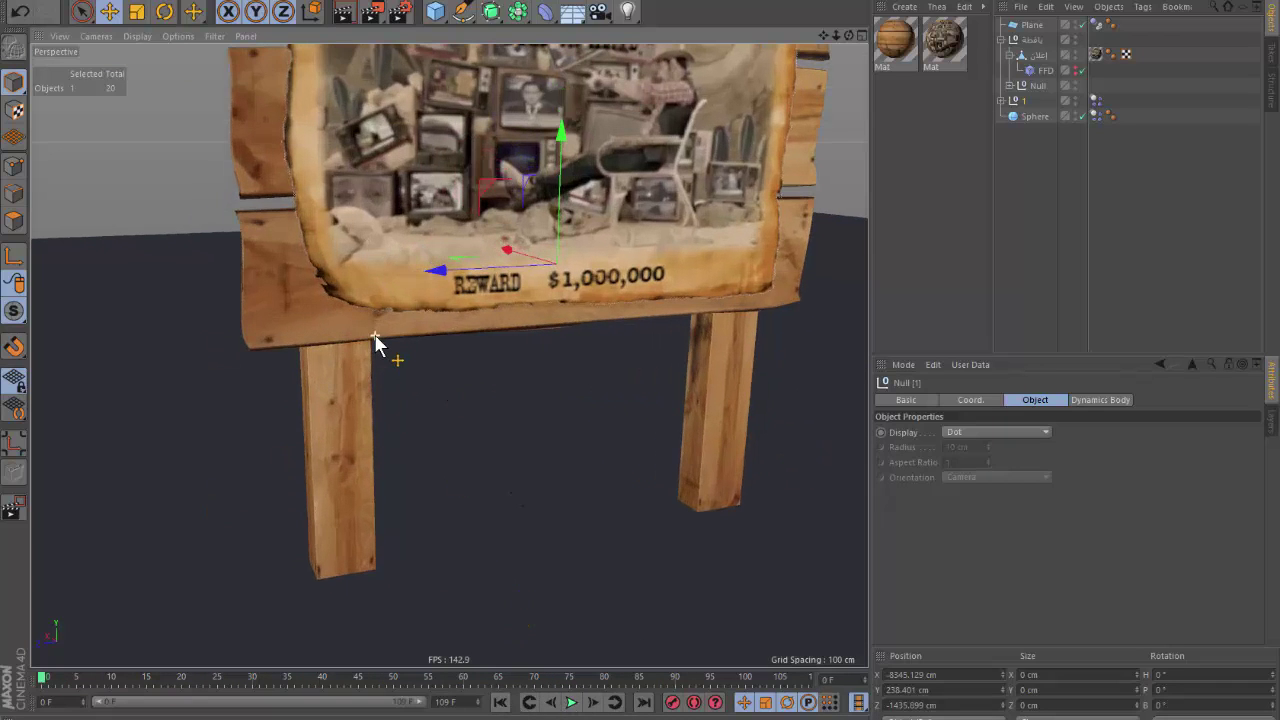
click(1002, 101)
click(1036, 118)
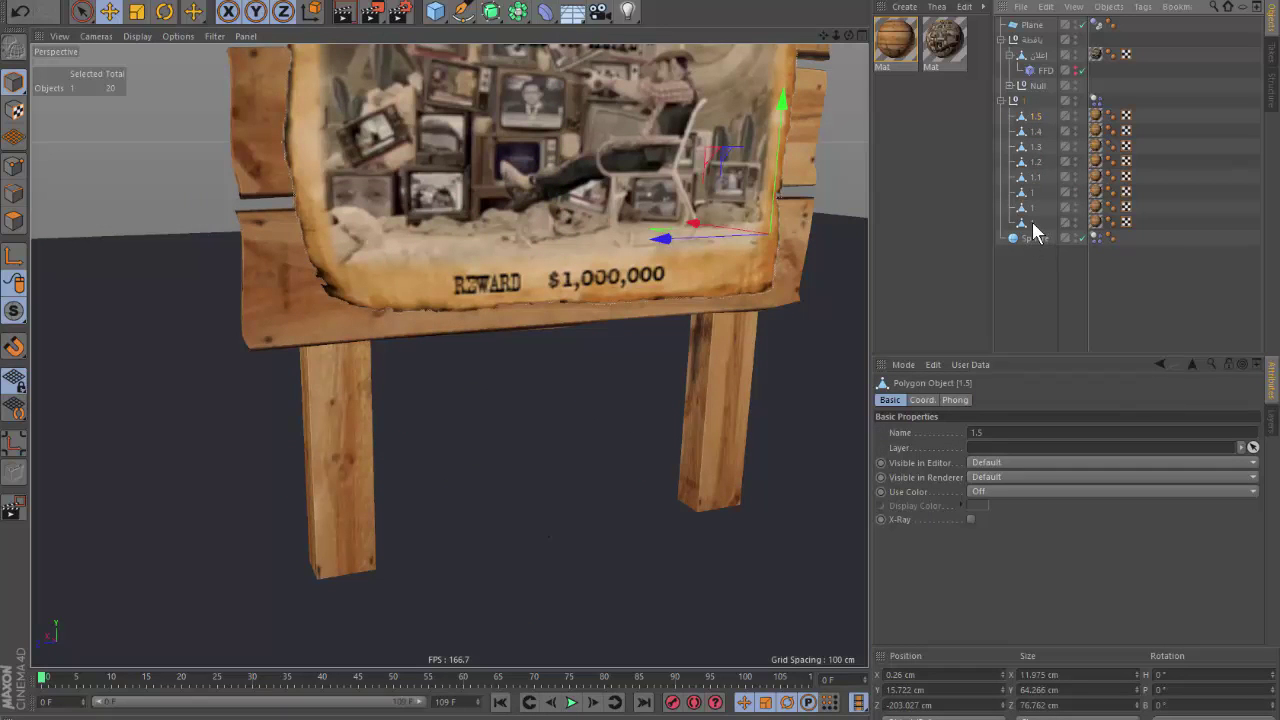
Add a Stick Texture tag to all eight pieces in group 1 and test playback.
shift+click(1033, 223)
right_click(1036, 163)
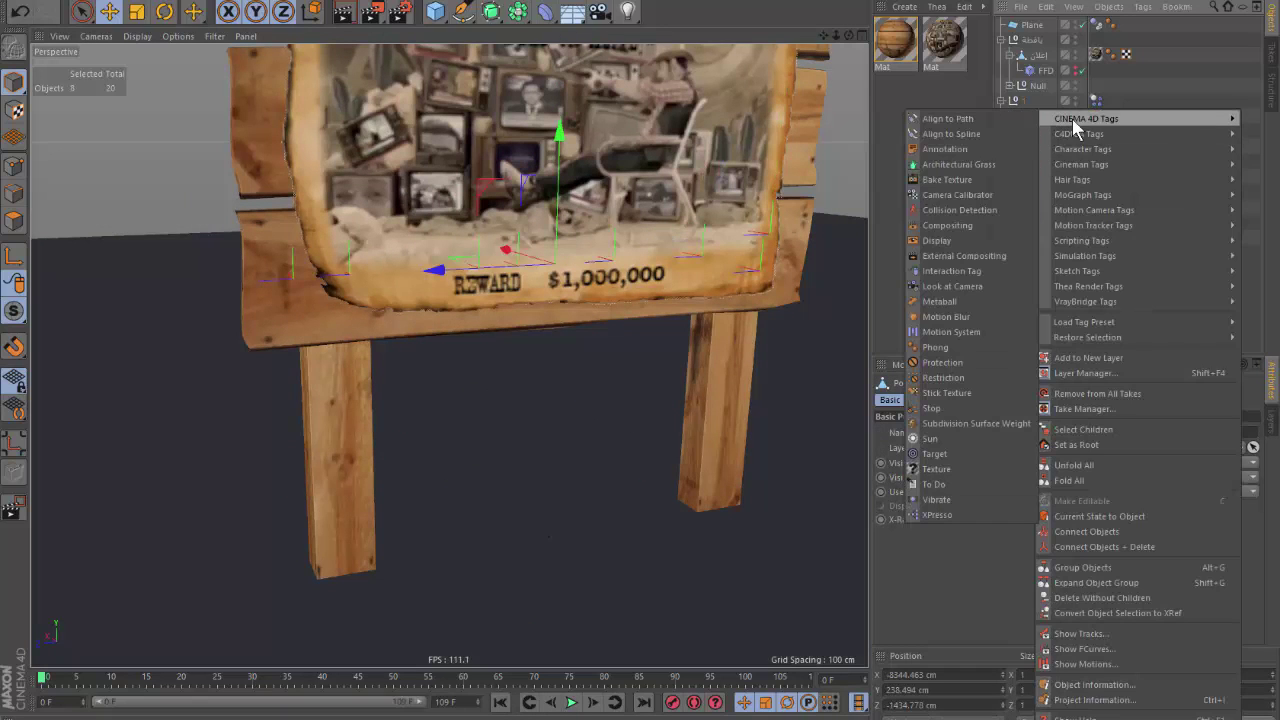
click(955, 393)
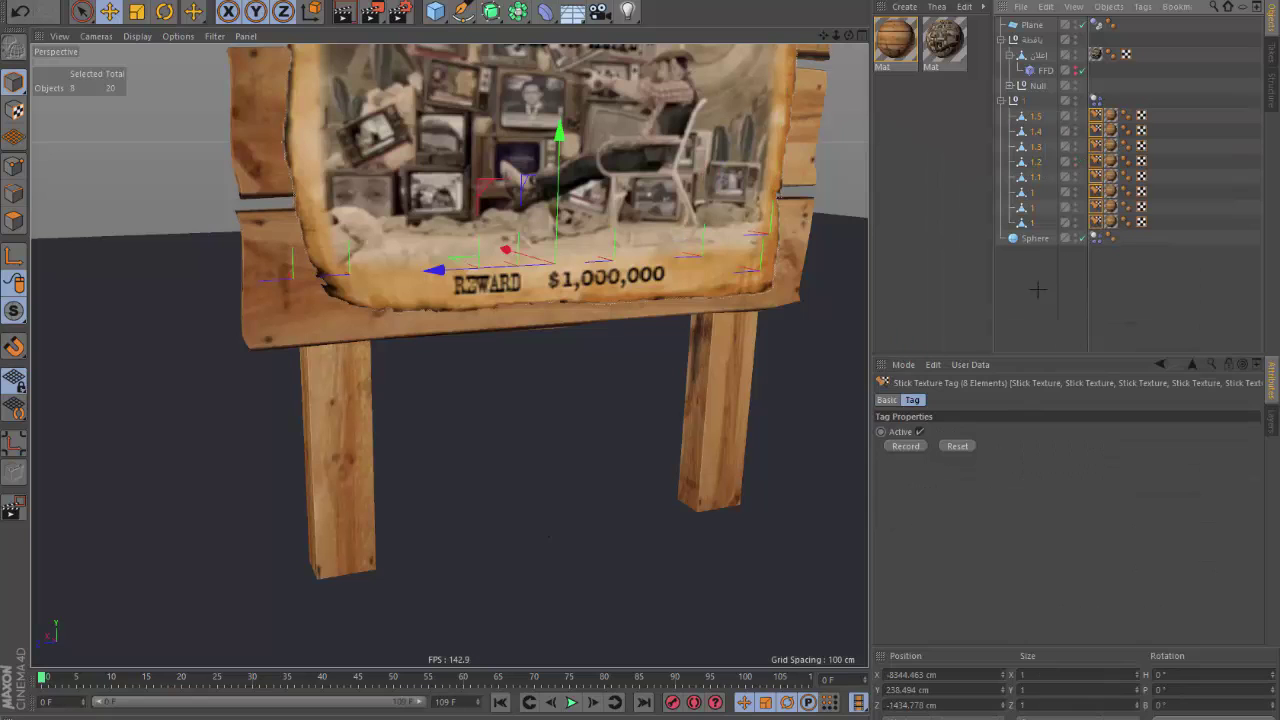
click(1037, 290)
click(569, 704)
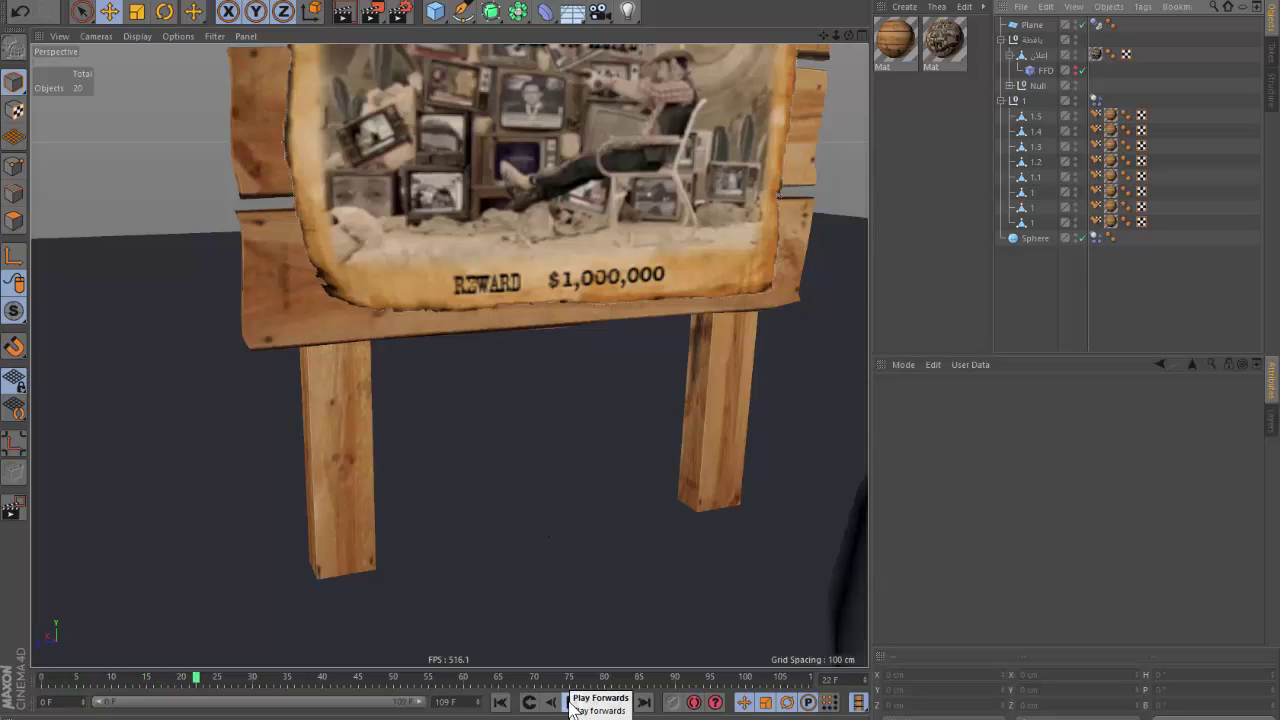
click(571, 702)
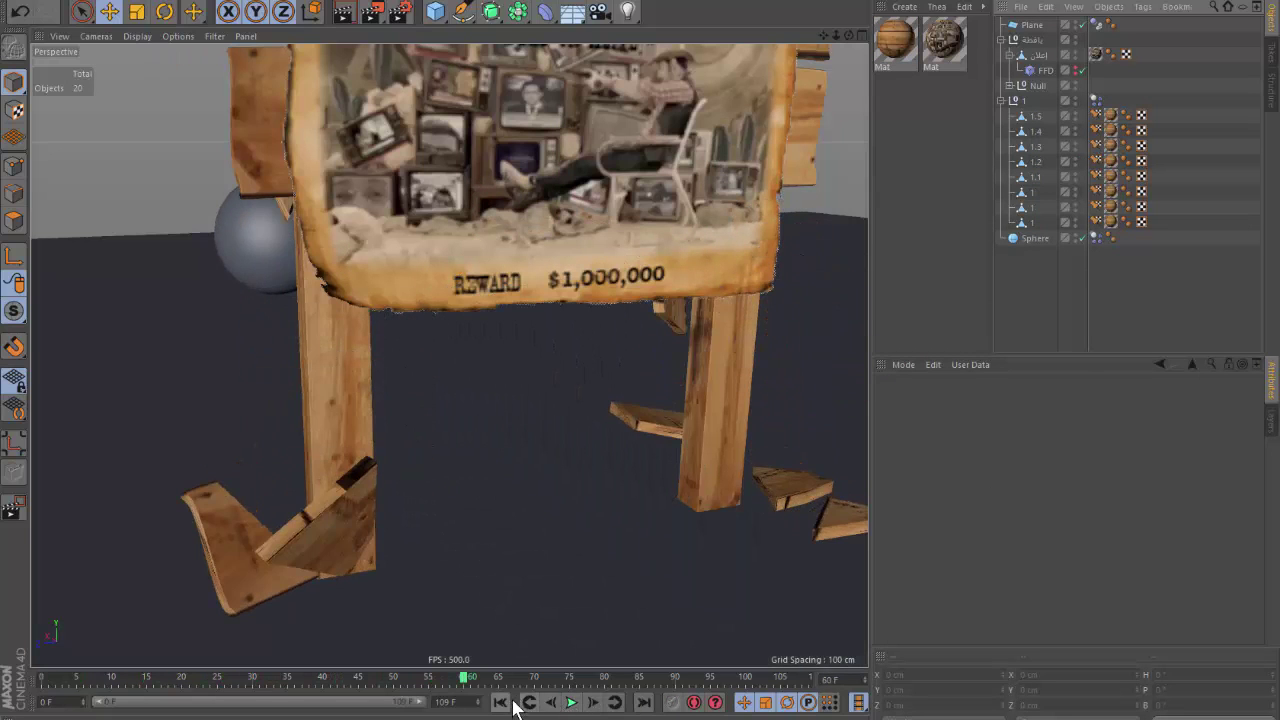
click(500, 702)
key(ctrl+z)
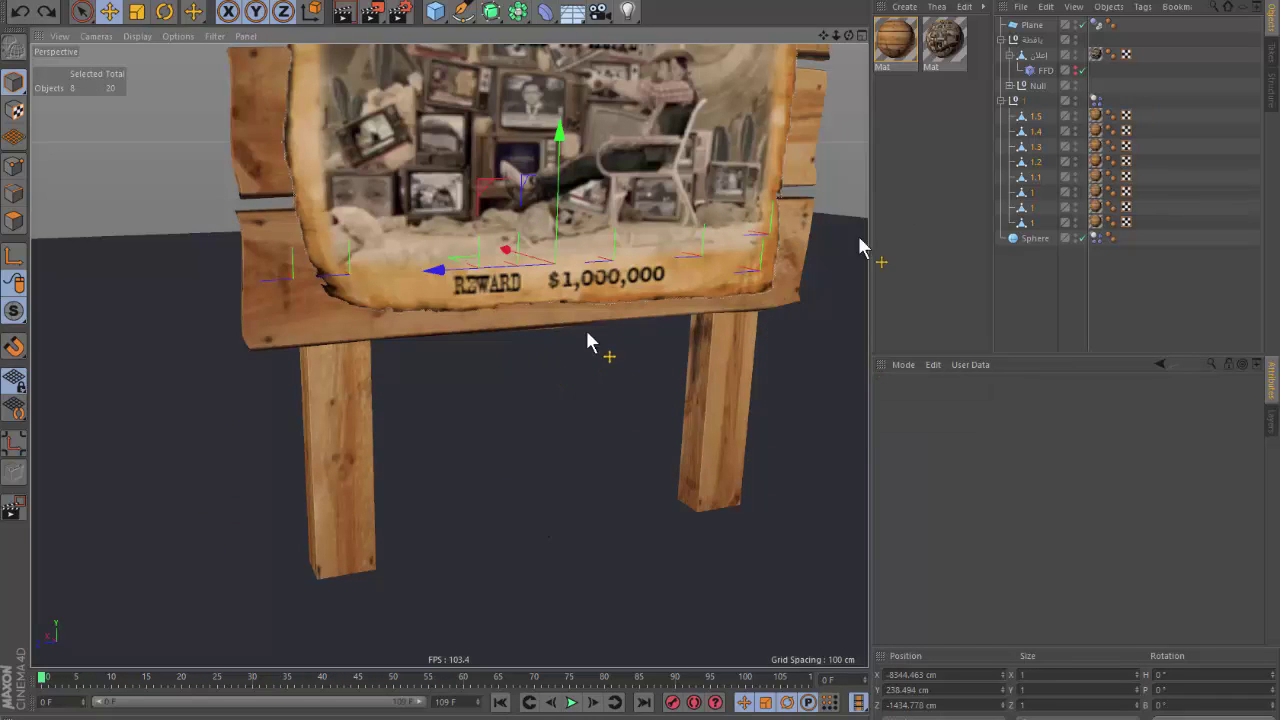
Try moving and rotating piece 1.4, then undo it and deselect.
click(1036, 132)
mouse_move(520, 450)
mouse_down()
mouse_move(491, 523)
mouse_move(549, 509)
mouse_move(849, 297)
mouse_up()
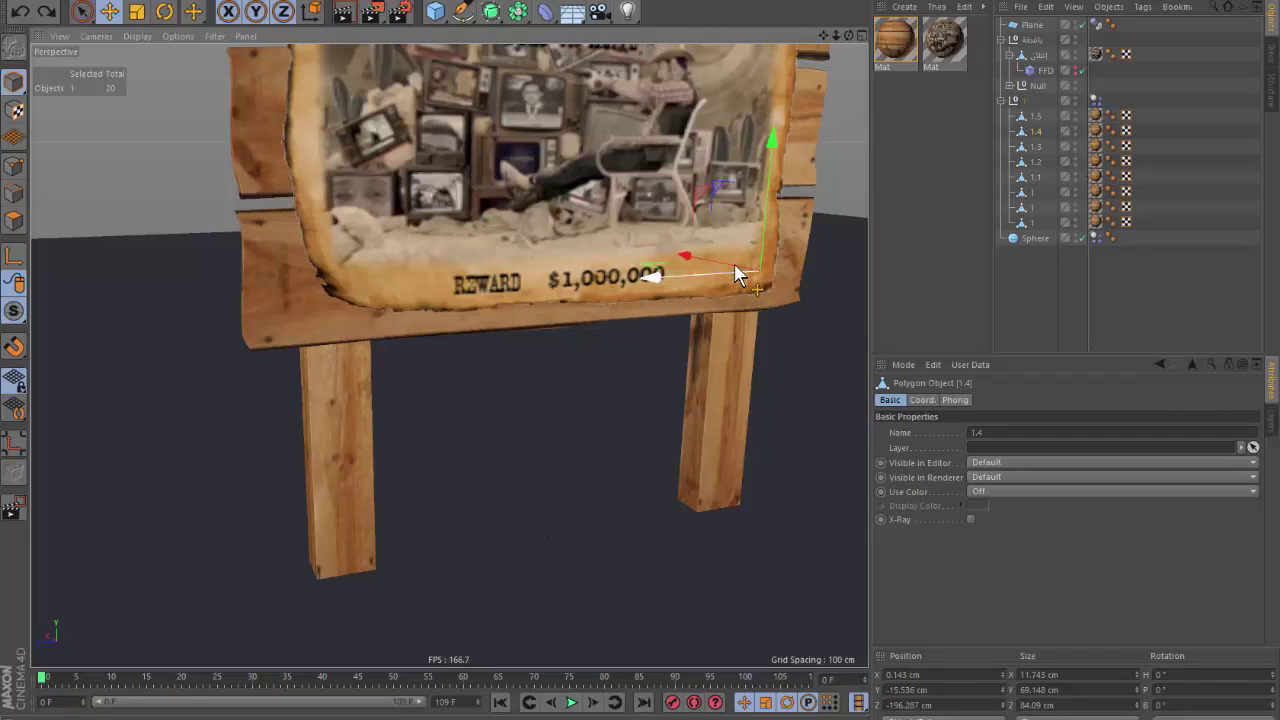
drag(738, 276, 749, 274)
key(r)
mouse_move(820, 349)
mouse_down()
mouse_move(833, 298)
mouse_move(808, 329)
mouse_up()
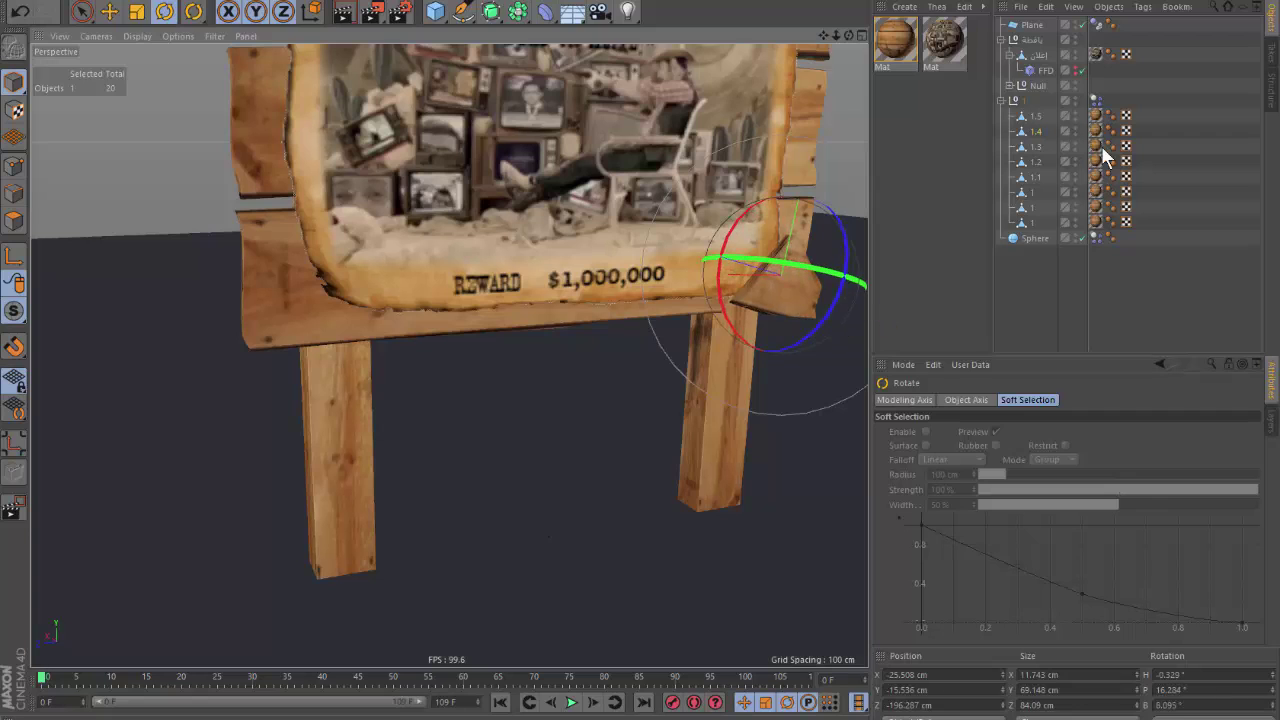
key(ctrl+z)
key(ctrl+z)
click(1049, 296)
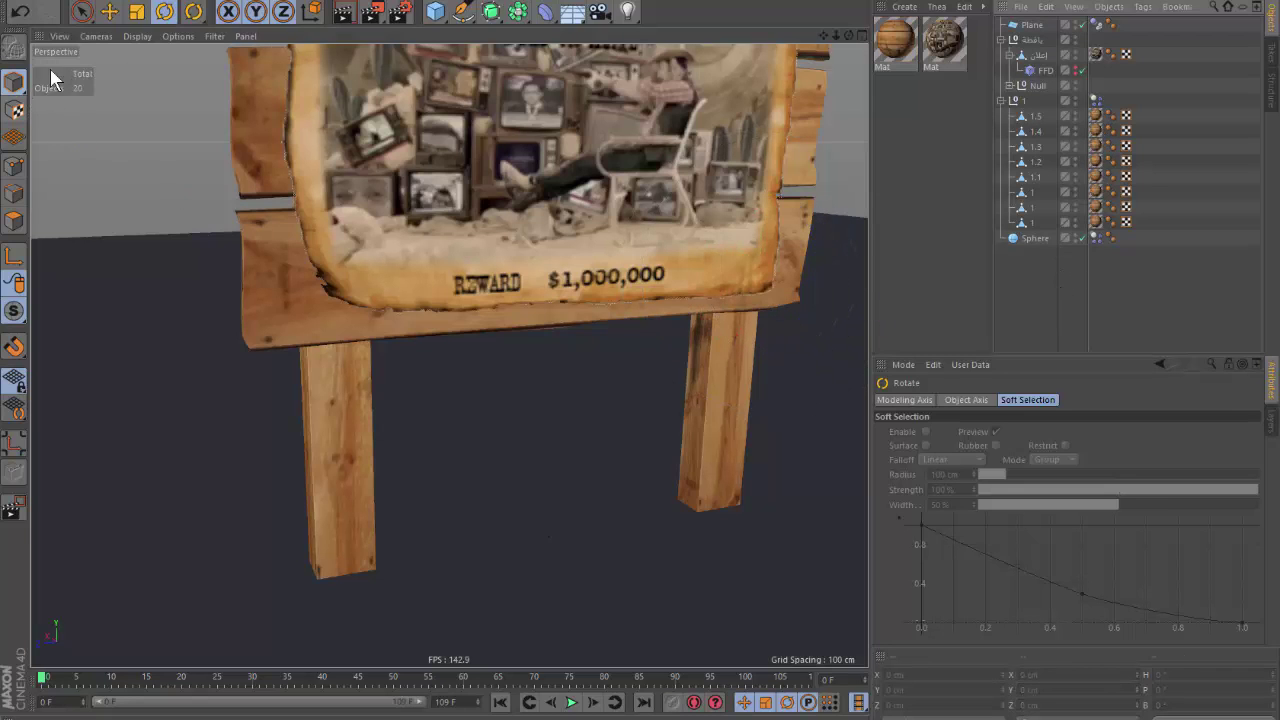
key(e)
scroll(321, 357, down, 5)
scroll(321, 357, up, 2)
Select the poster and view the sign from the front, undoing a trial move.
click(323, 336)
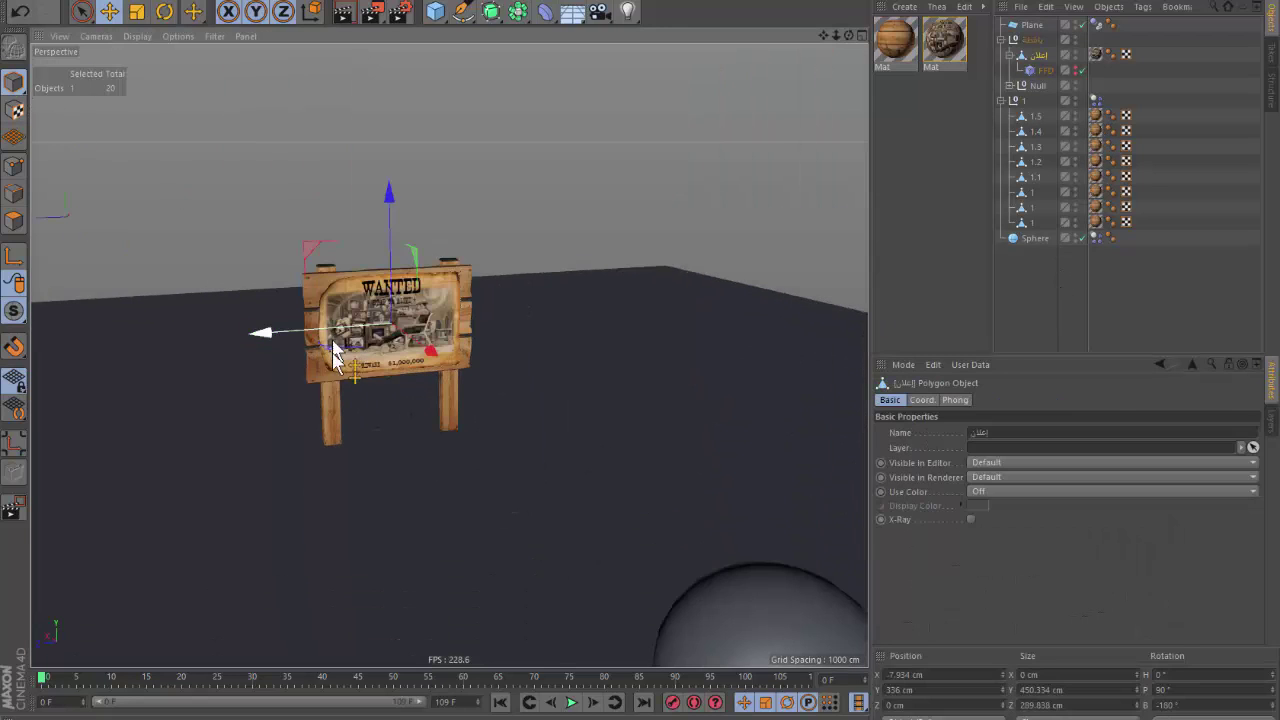
scroll(374, 348, up, 5)
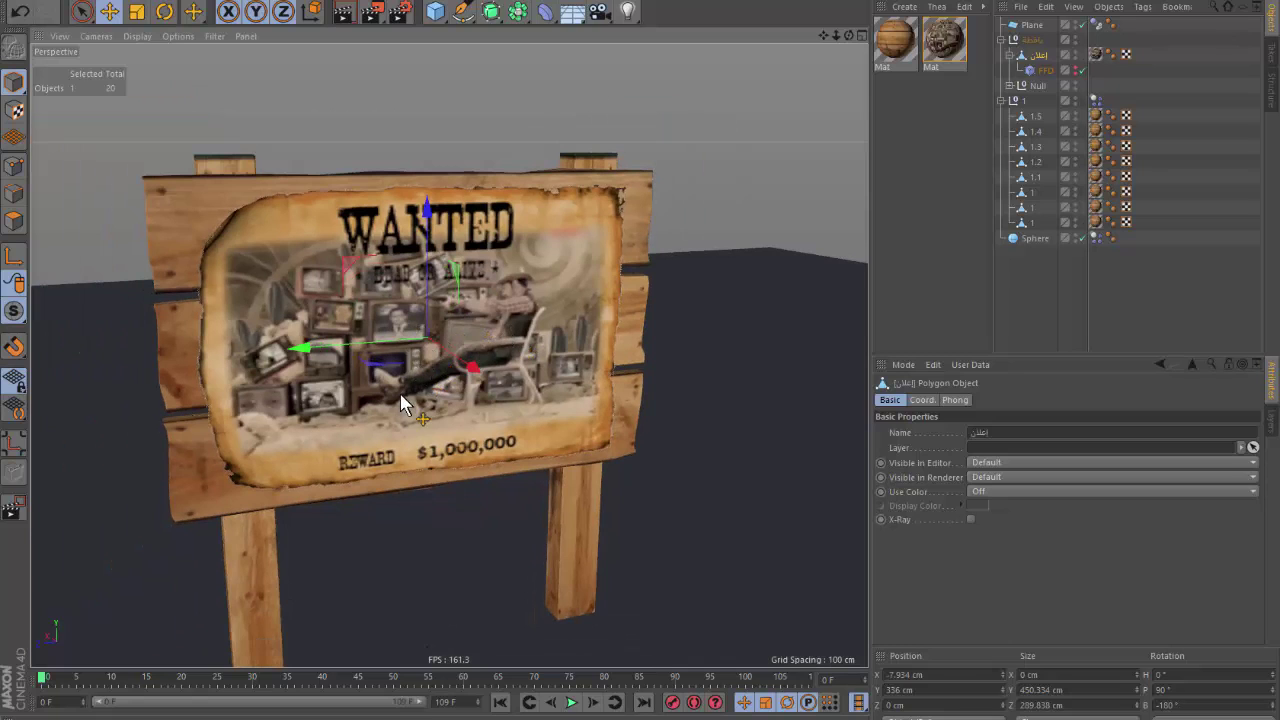
alt+drag(400, 403, 457, 380)
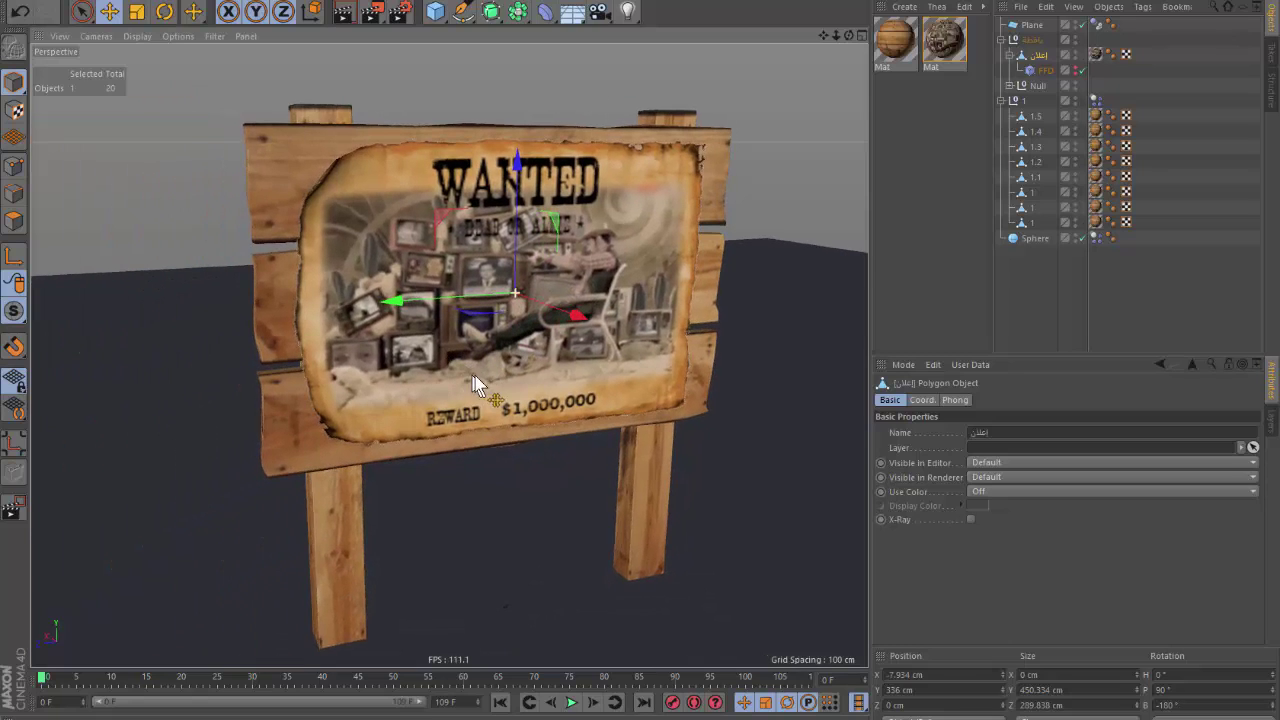
click(1003, 101)
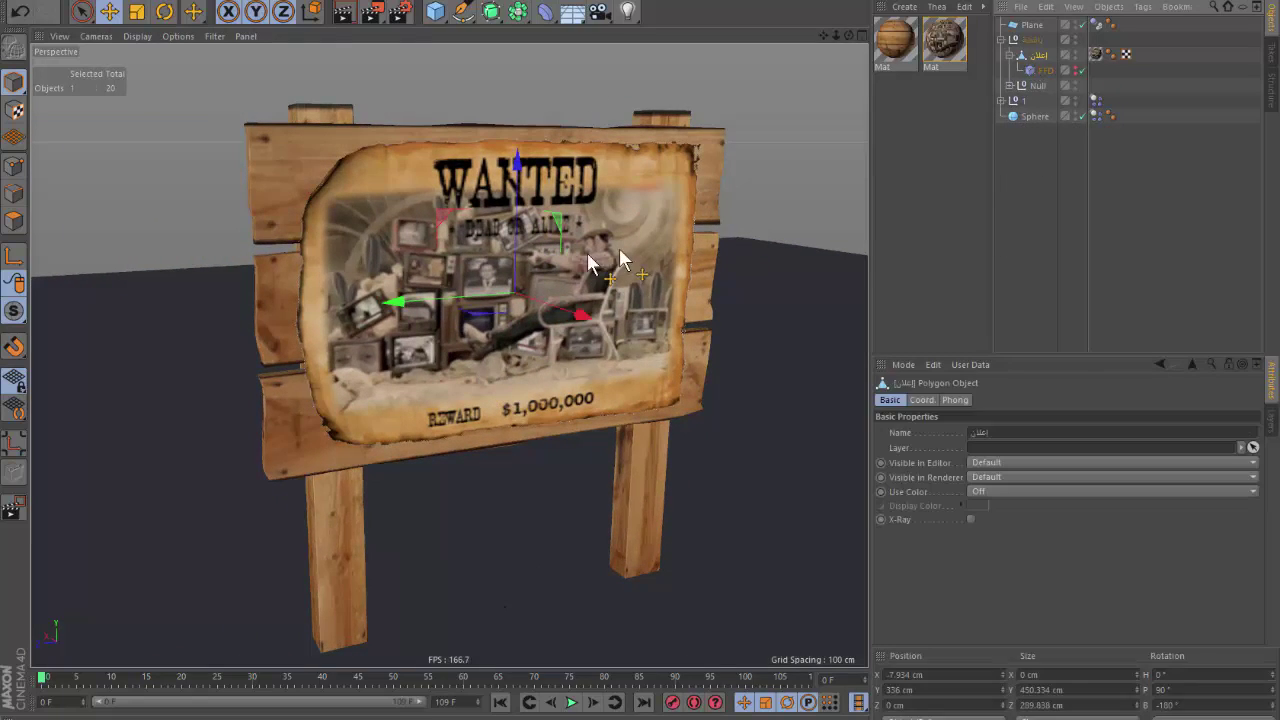
drag(608, 263, 766, 263)
key(ctrl+z)
Disable the FFD, bake the poster via Current State to Object, and delete the original.
click(1078, 70)
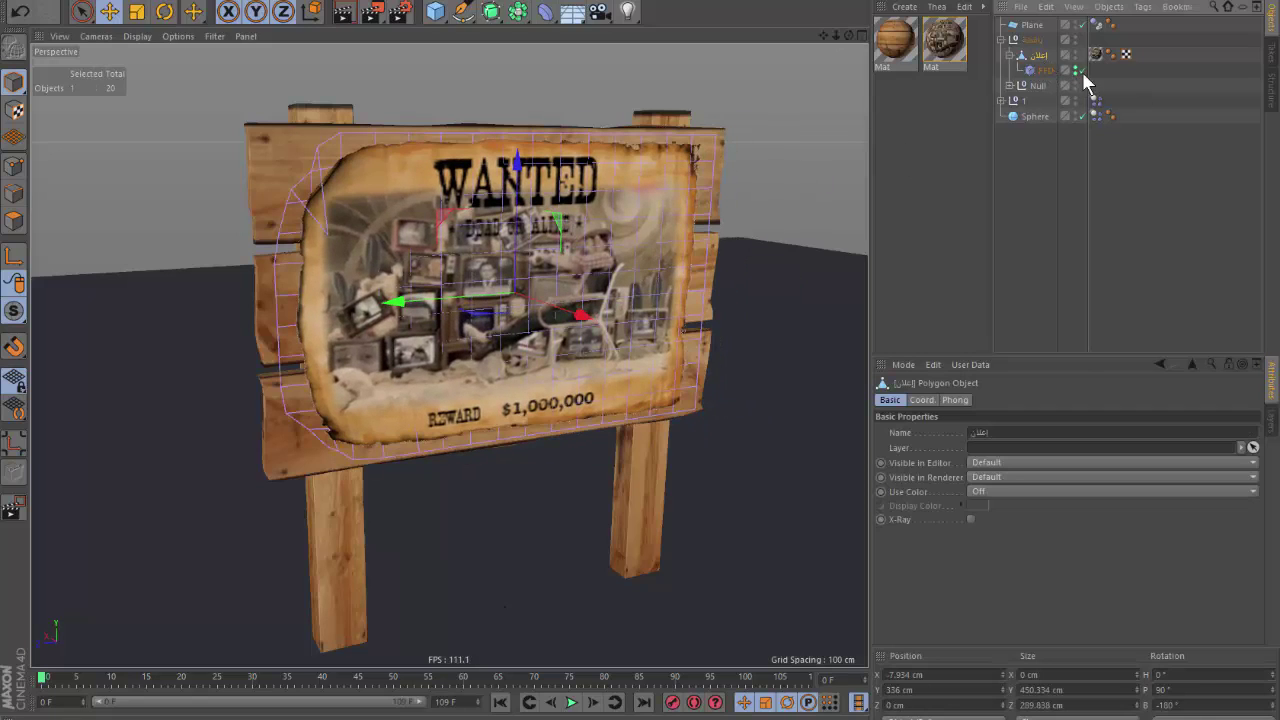
right_click(1037, 56)
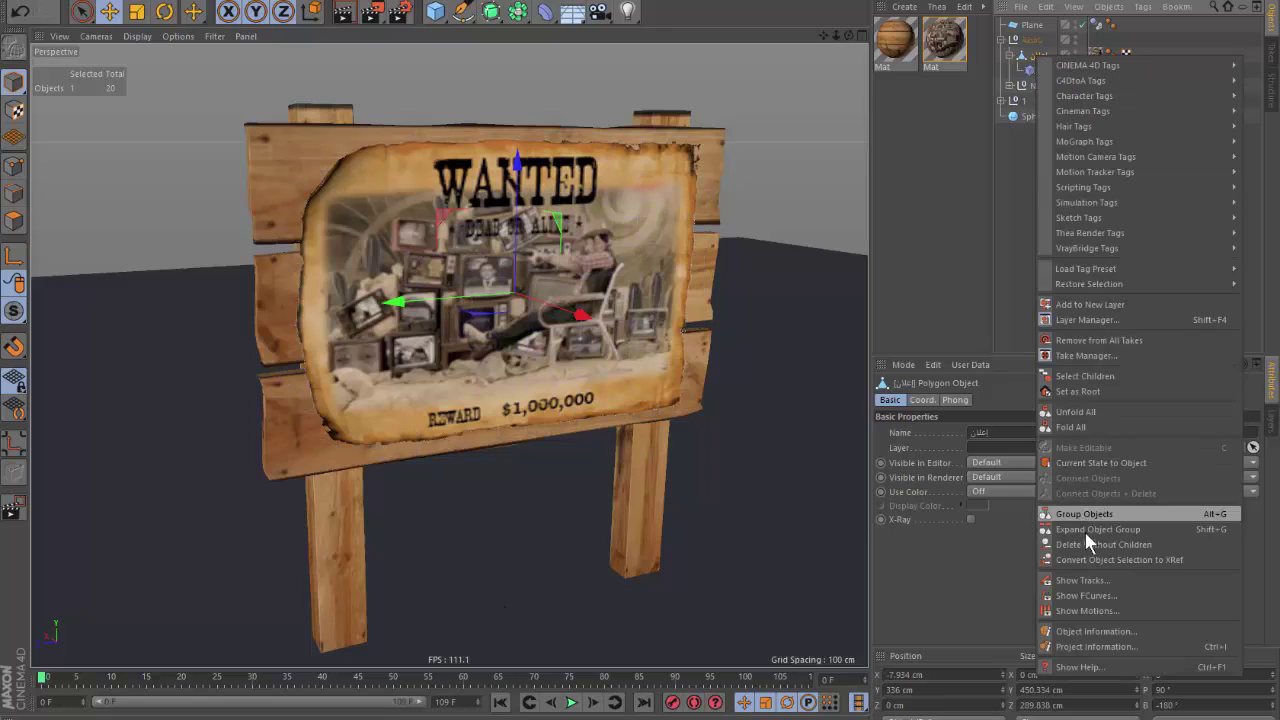
click(1099, 463)
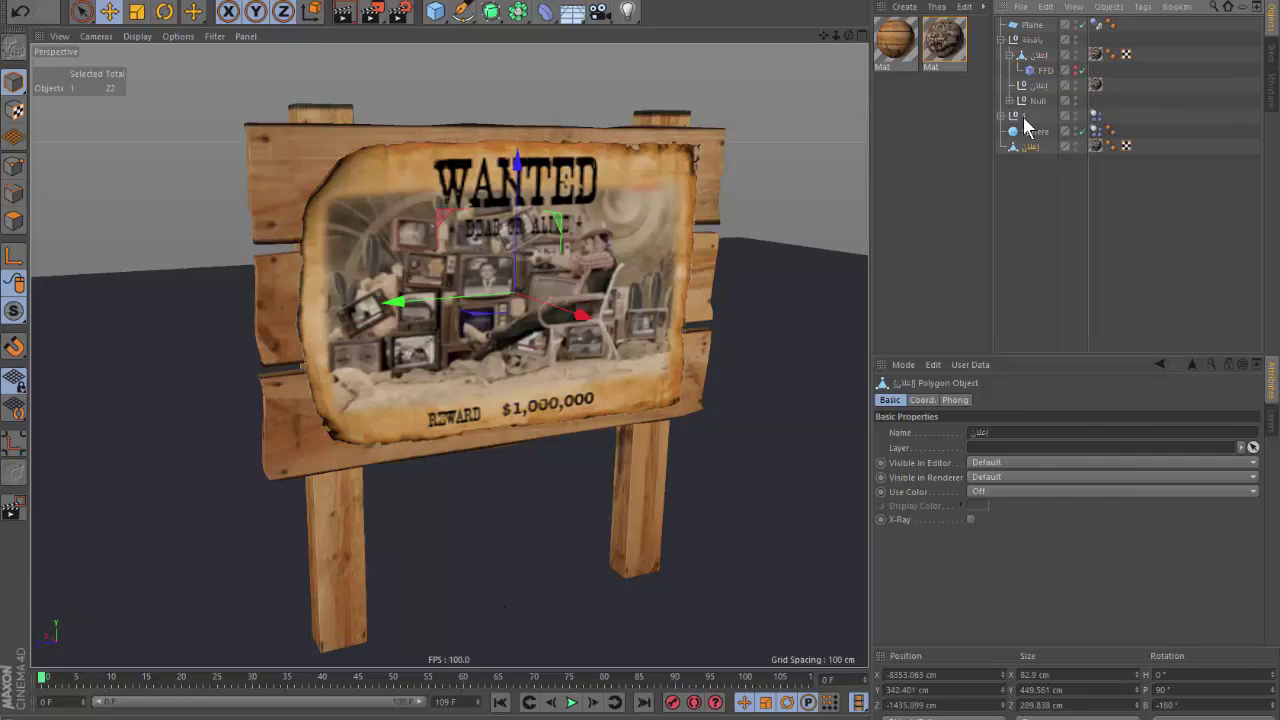
key(Delete)
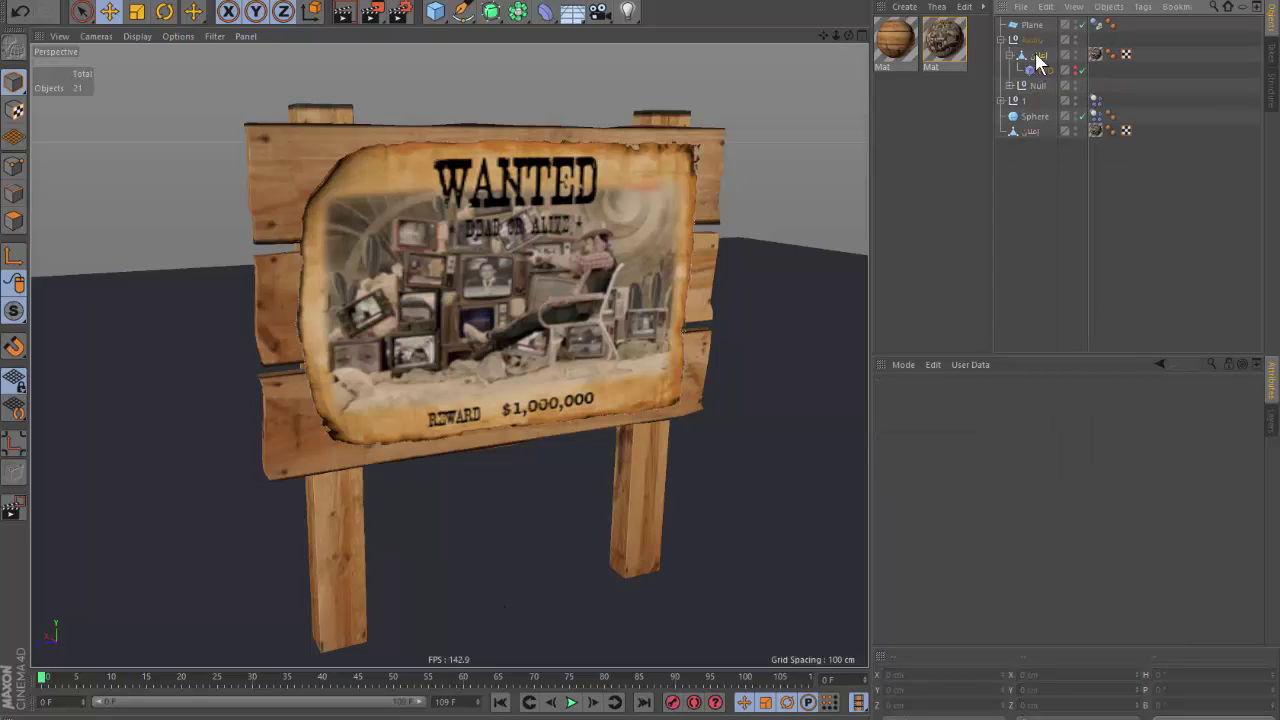
click(1030, 101)
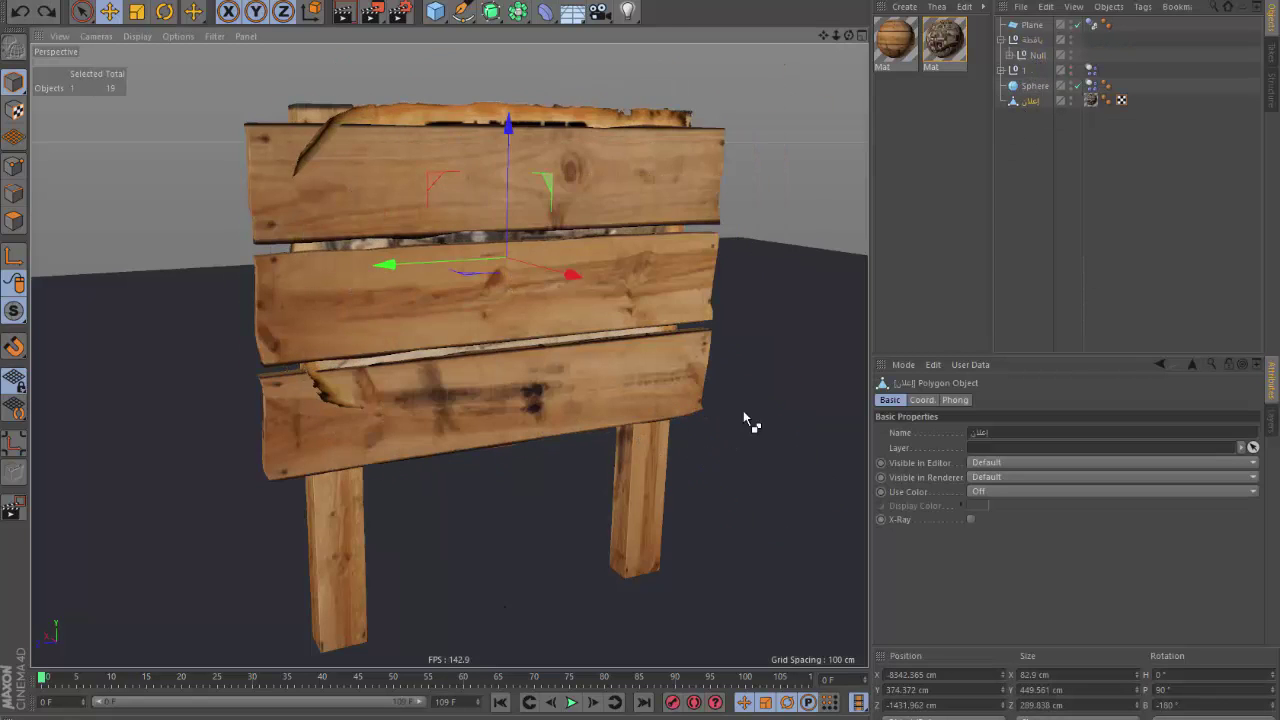
Switch to the Right view, hide the board, posts and sphere, and enter Points mode.
key(F3)
scroll(585, 367, down, 5)
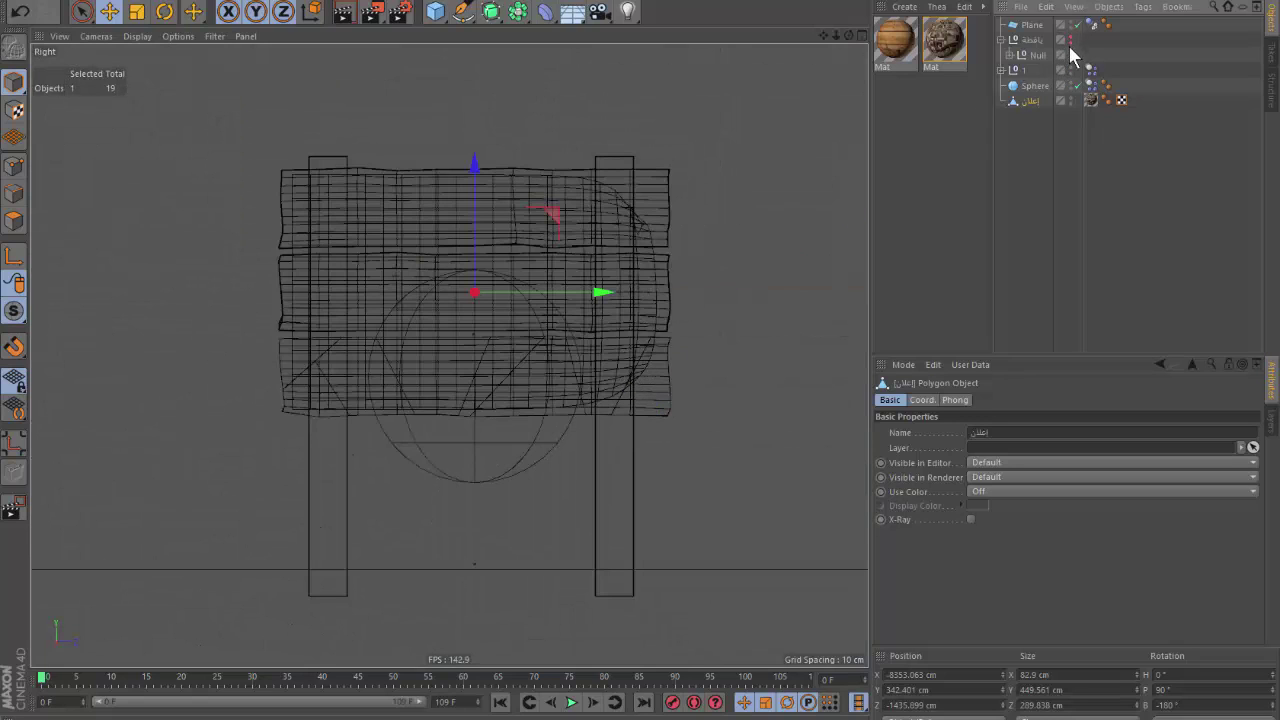
drag(1069, 40, 1070, 65)
click(1001, 40)
click(1043, 98)
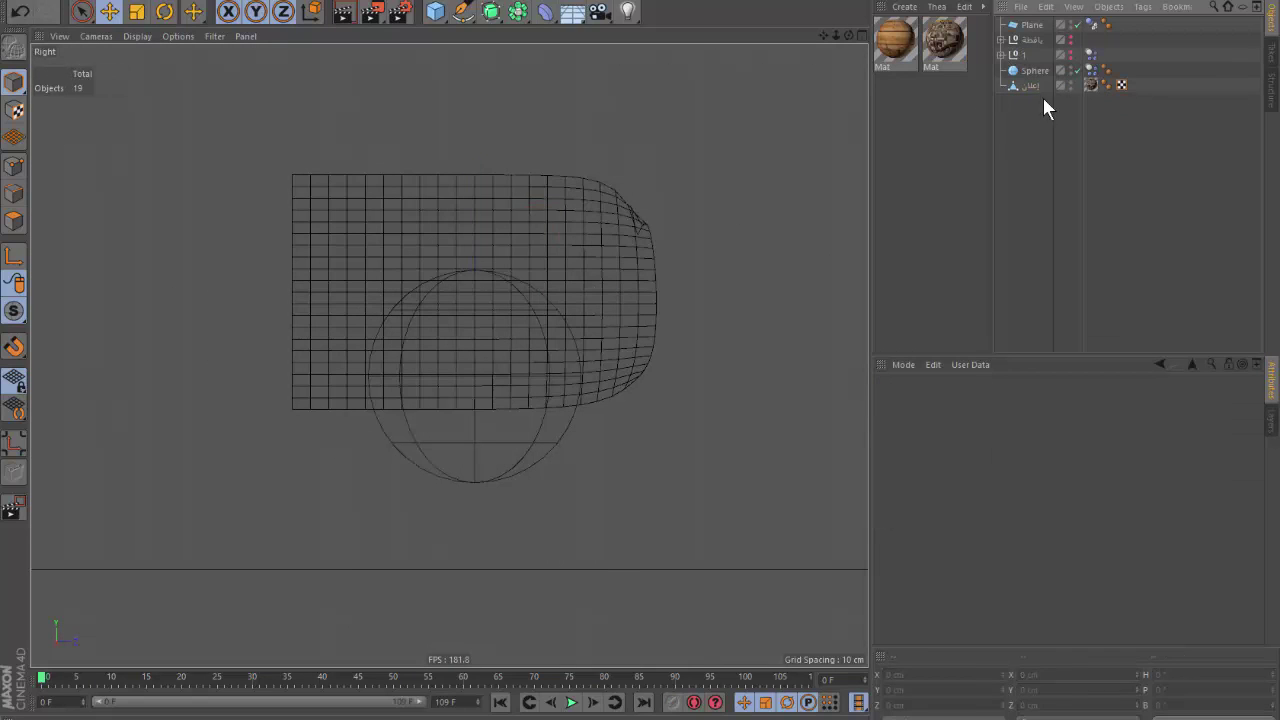
click(1031, 72)
click(1031, 85)
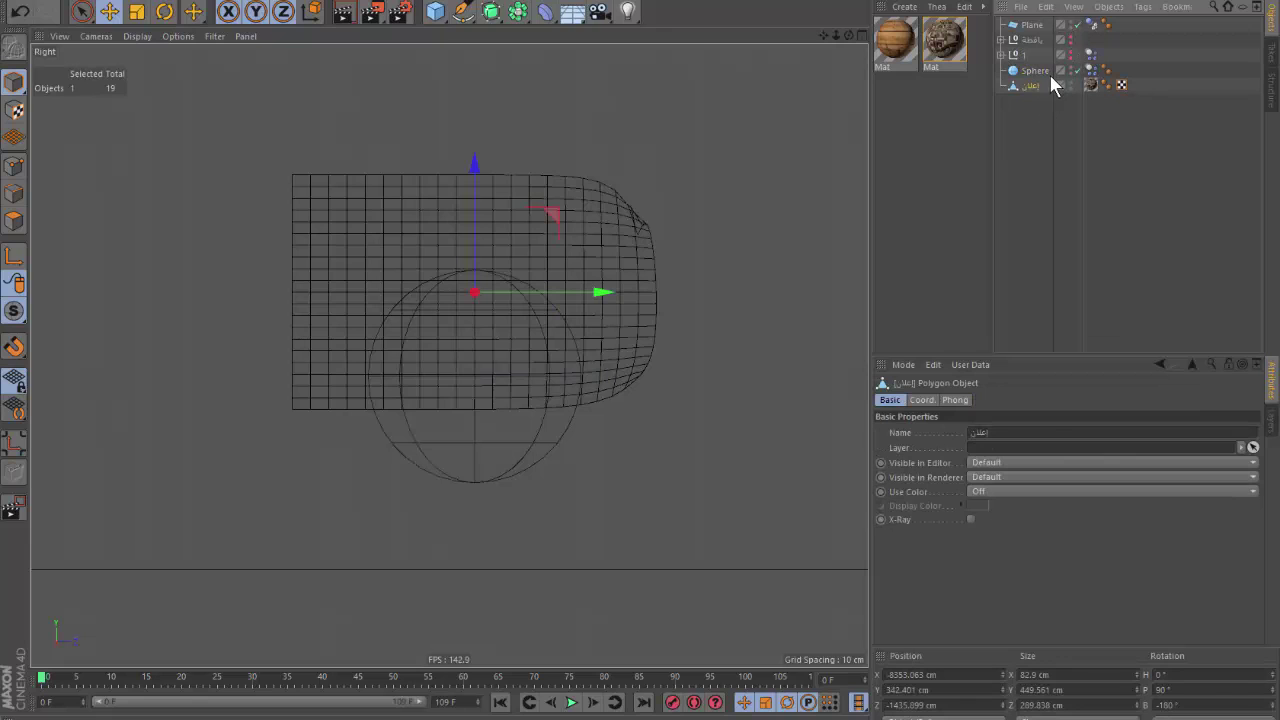
click(1072, 71)
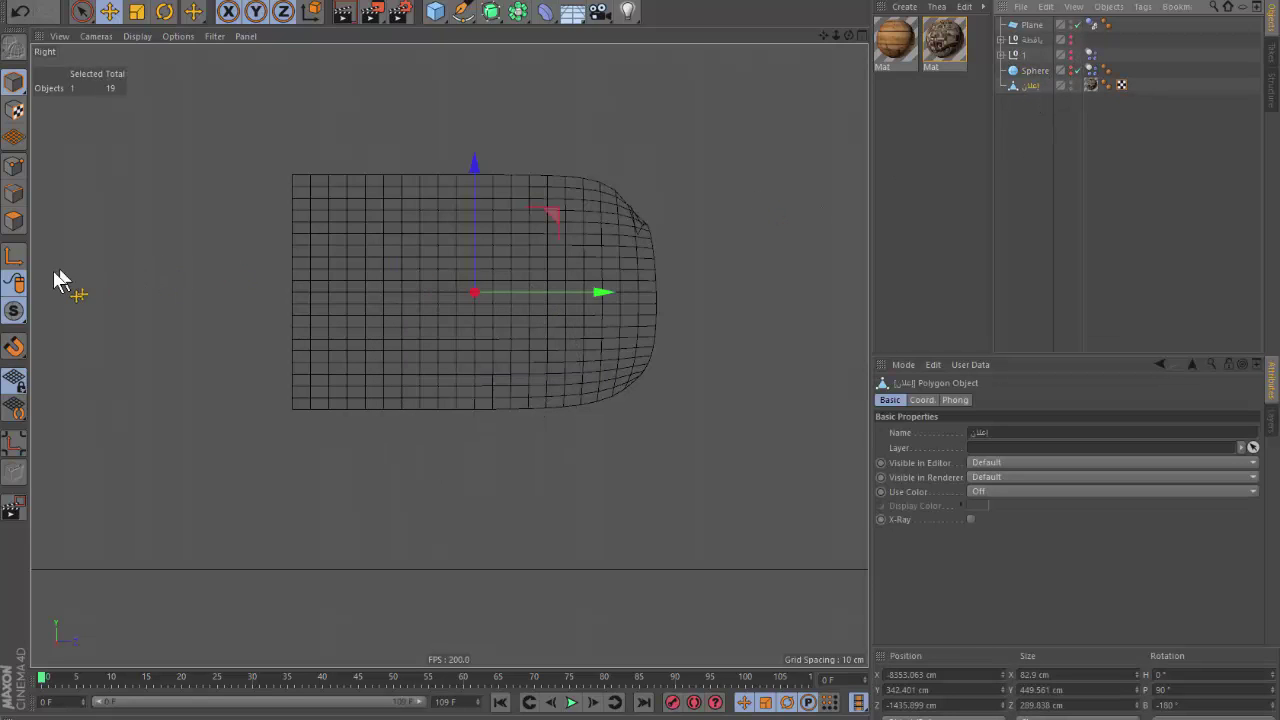
click(20, 172)
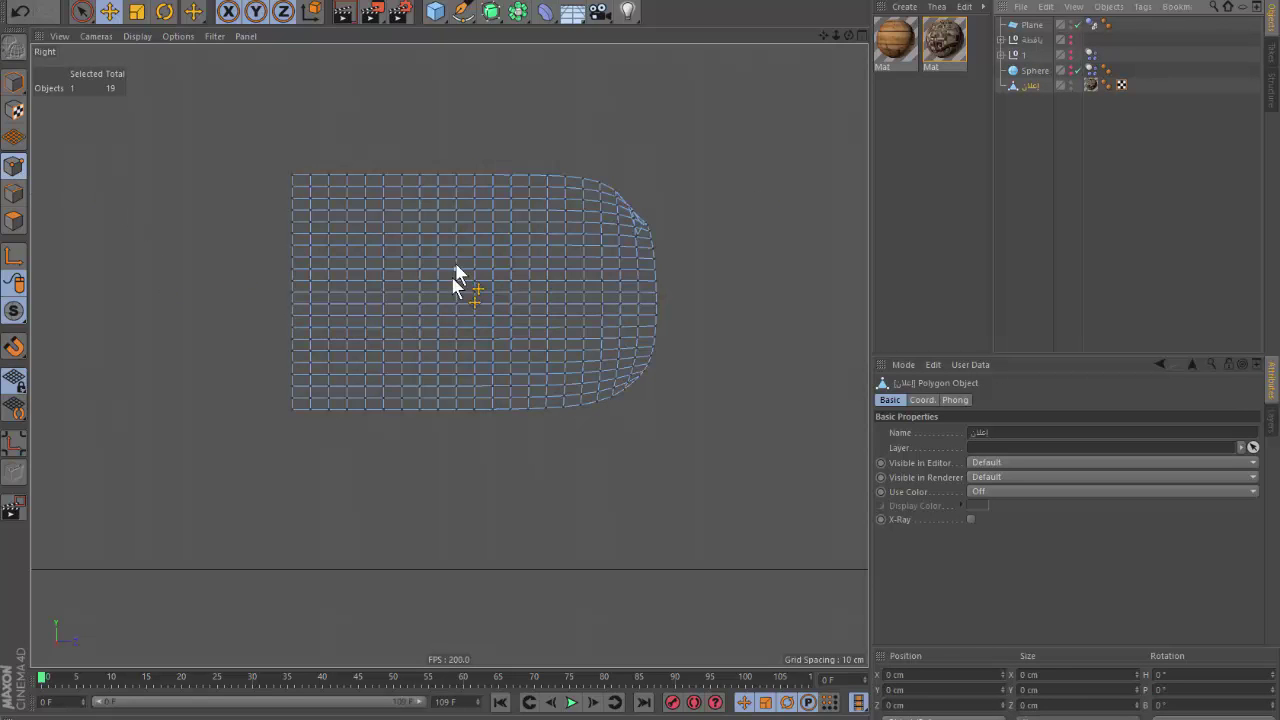
Cut a first diagonal line across the poster mesh with the Knife tool.
click(109, 12)
key(k)
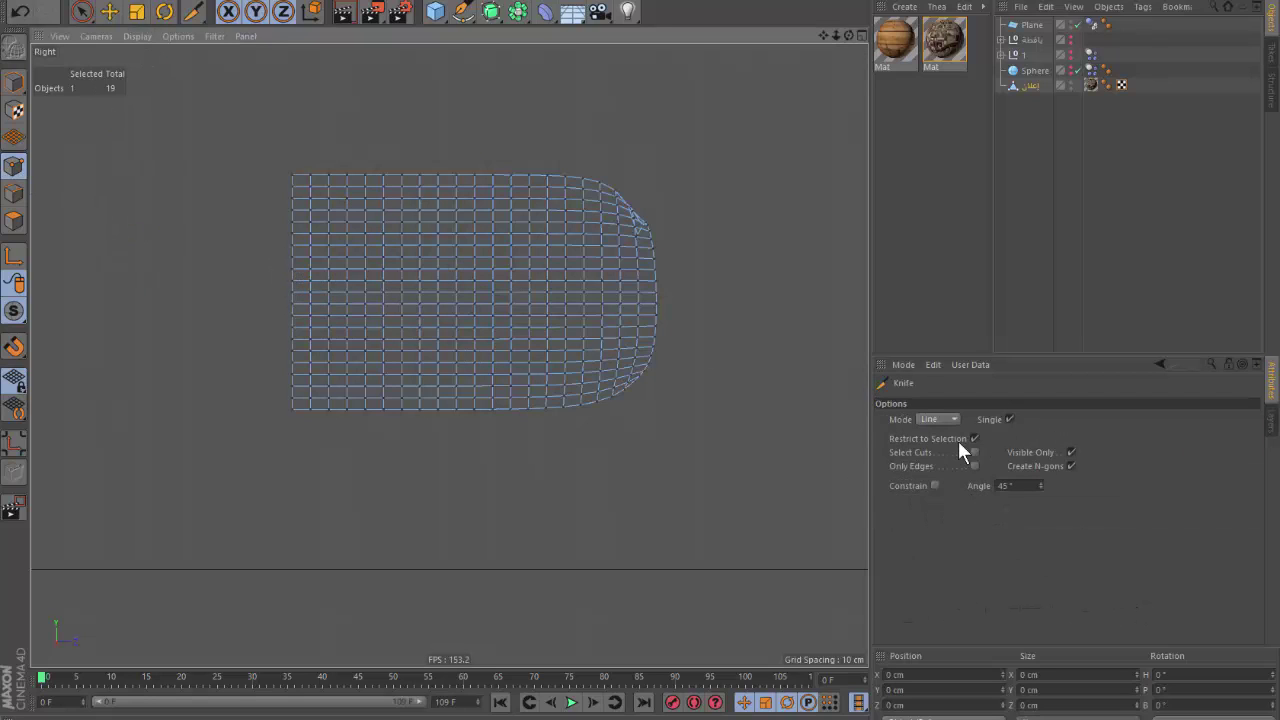
scroll(553, 146, up, 2)
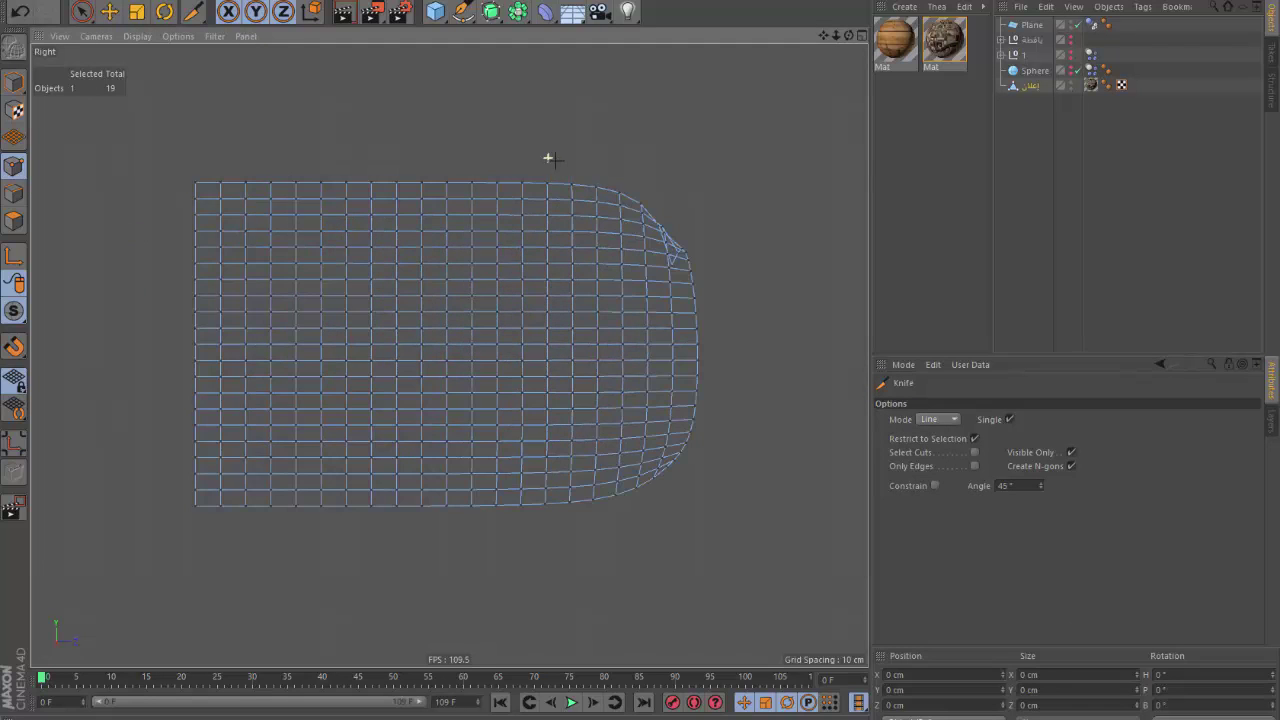
scroll(565, 139, down, 1)
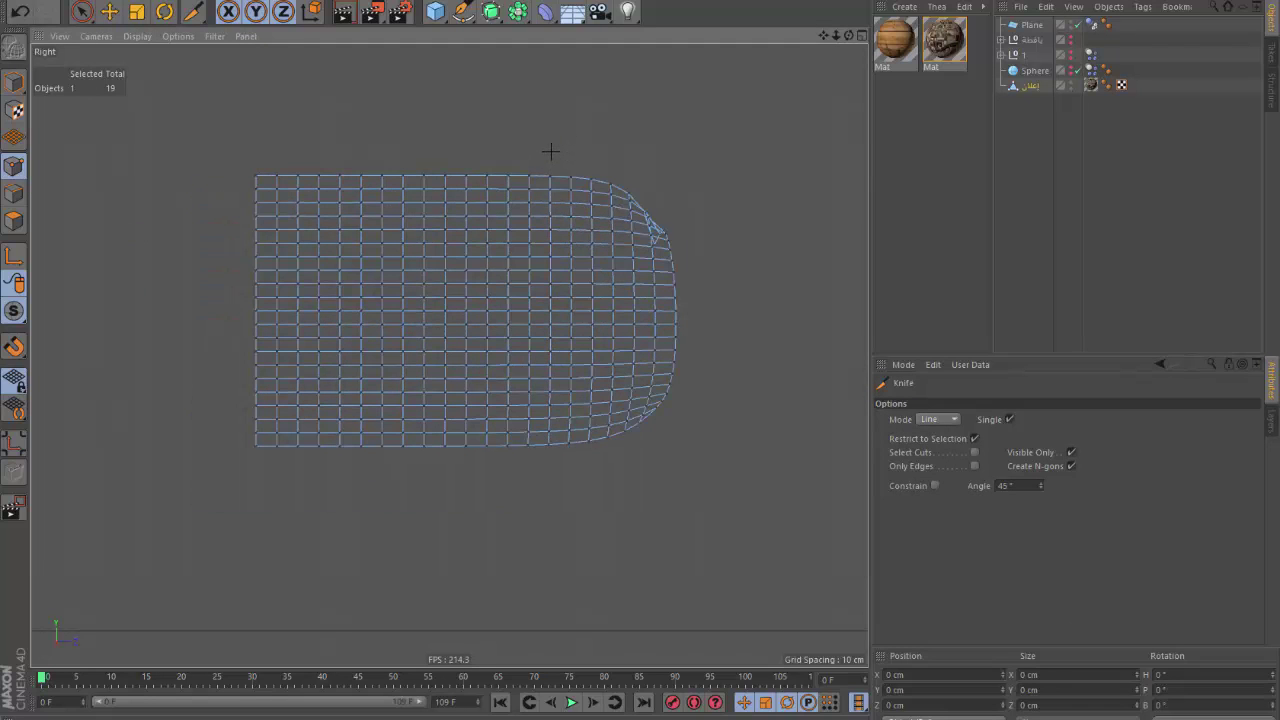
drag(550, 151, 295, 587)
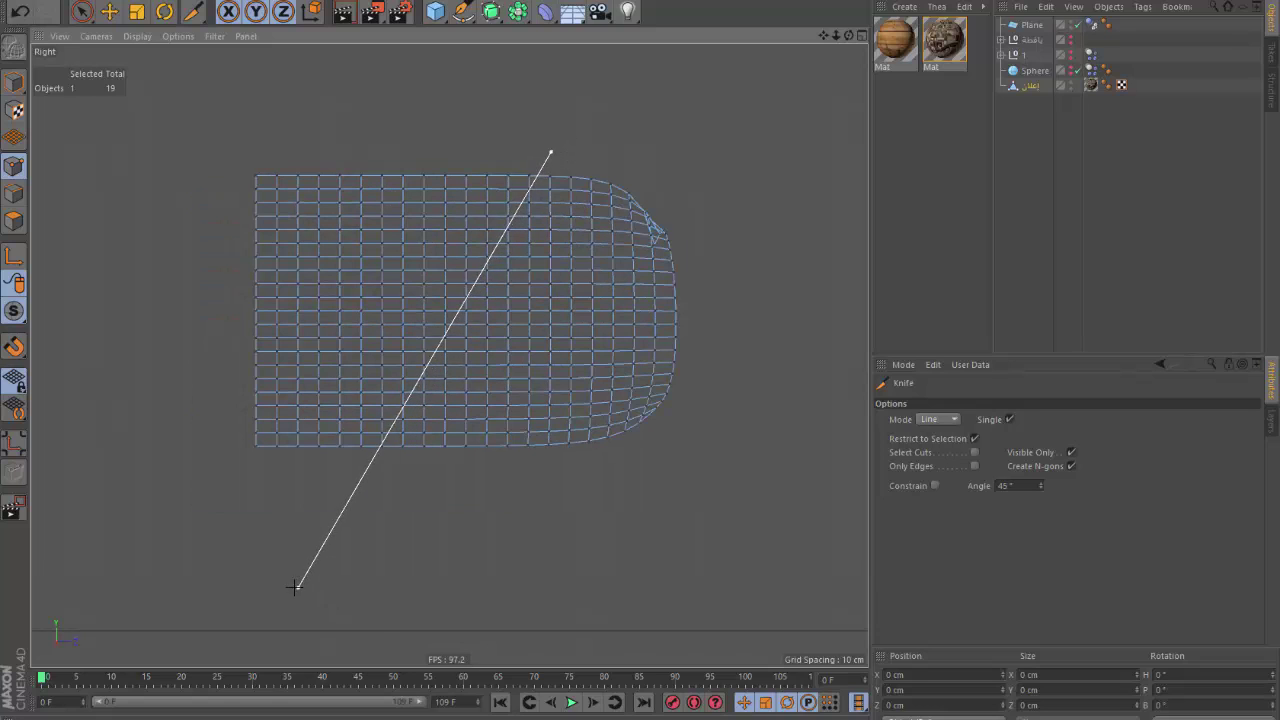
mouse_move(308, 148)
mouse_down()
mouse_move(650, 547)
mouse_move(660, 539)
mouse_up()
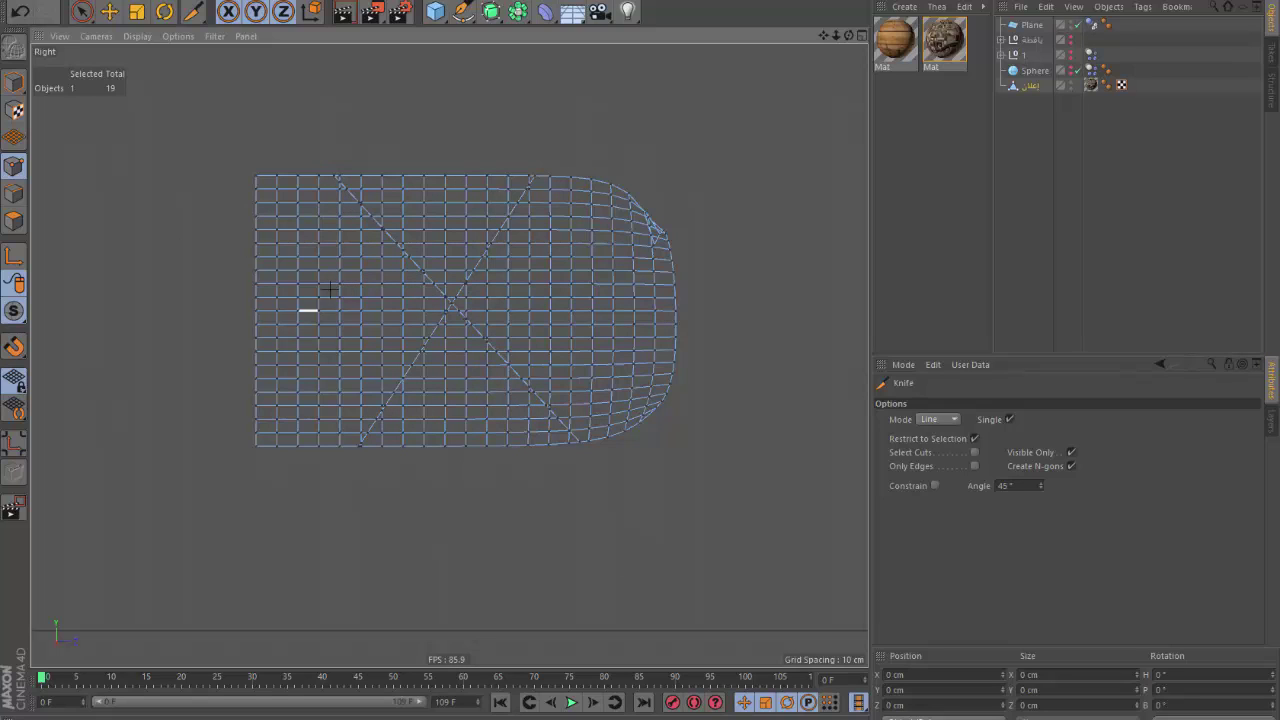
key(ctrl+z)
key(ctrl+z)
Recut so a diagonal from the left edge meets the top-right cut.
drag(590, 168, 366, 514)
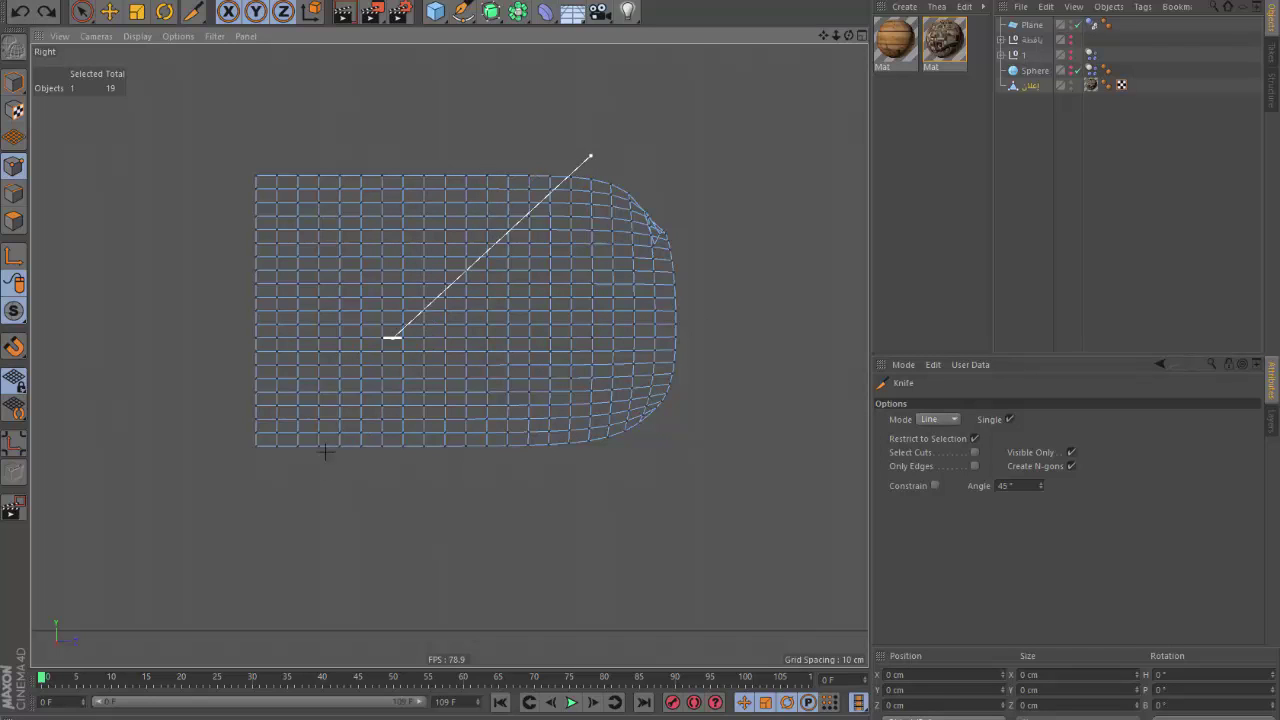
mouse_move(182, 206)
mouse_down()
mouse_move(557, 494)
mouse_move(428, 392)
mouse_move(418, 408)
mouse_up()
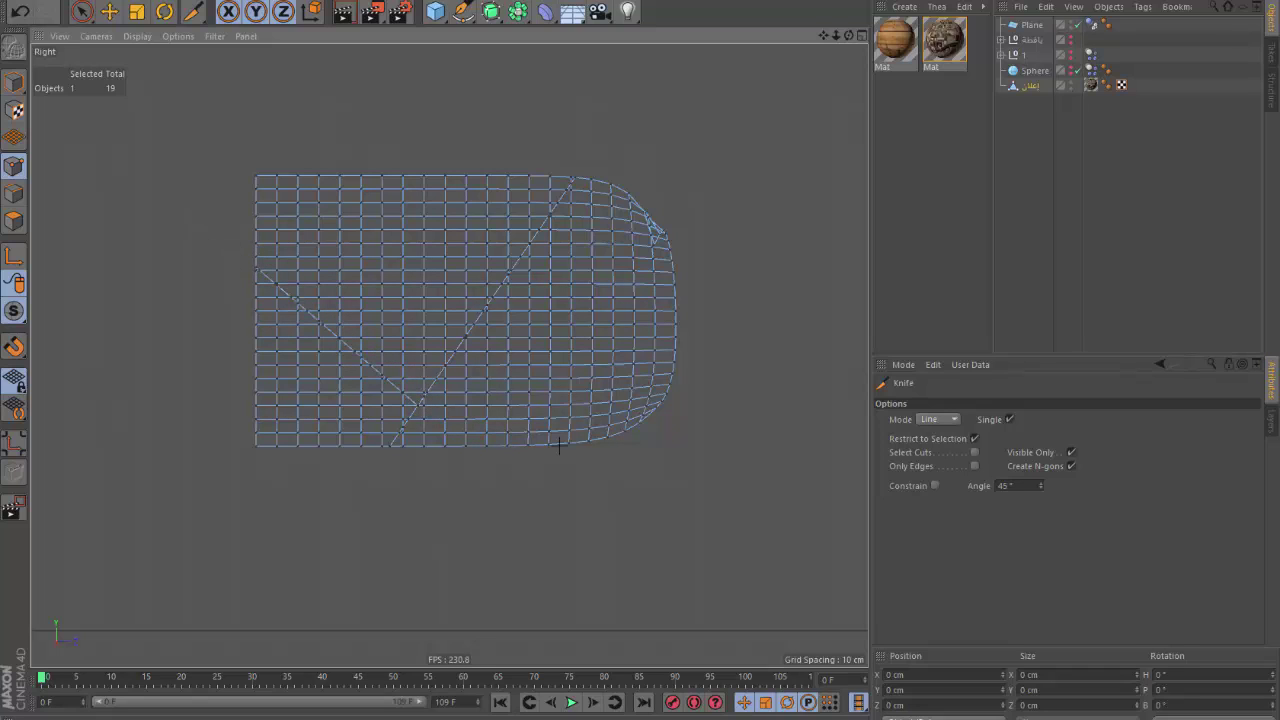
click(109, 11)
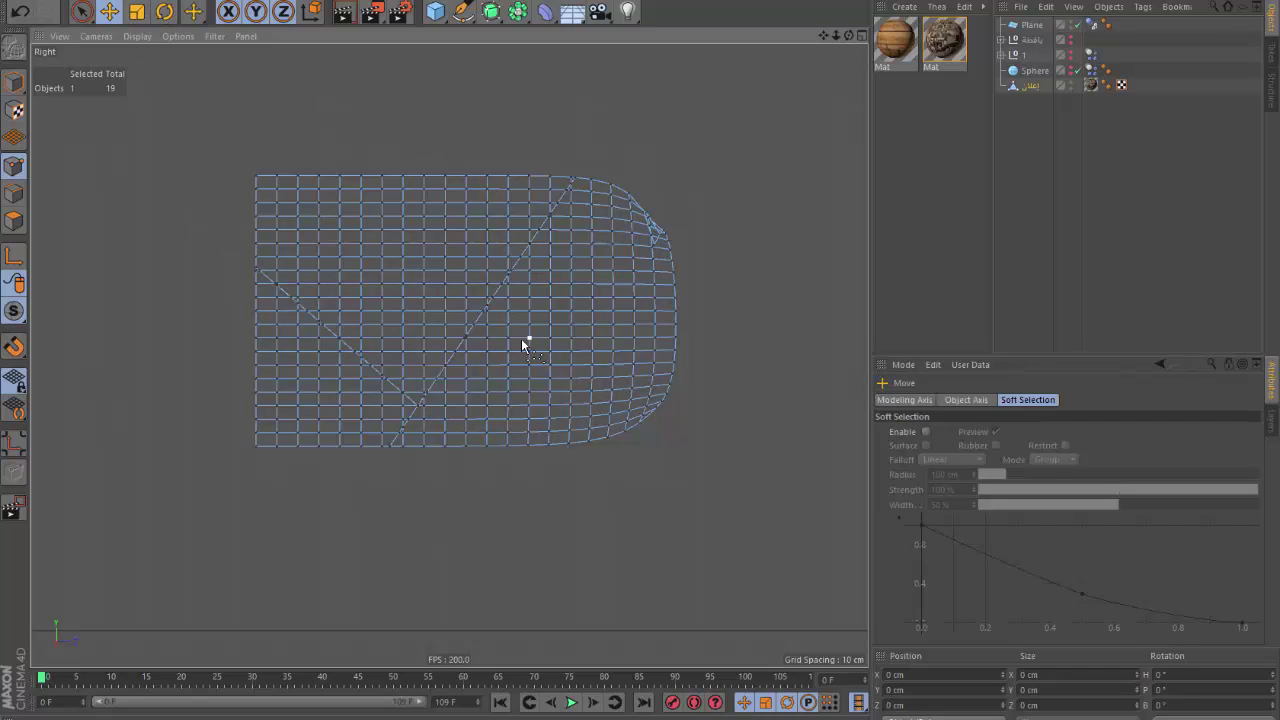
key(ctrl+z)
key(k)
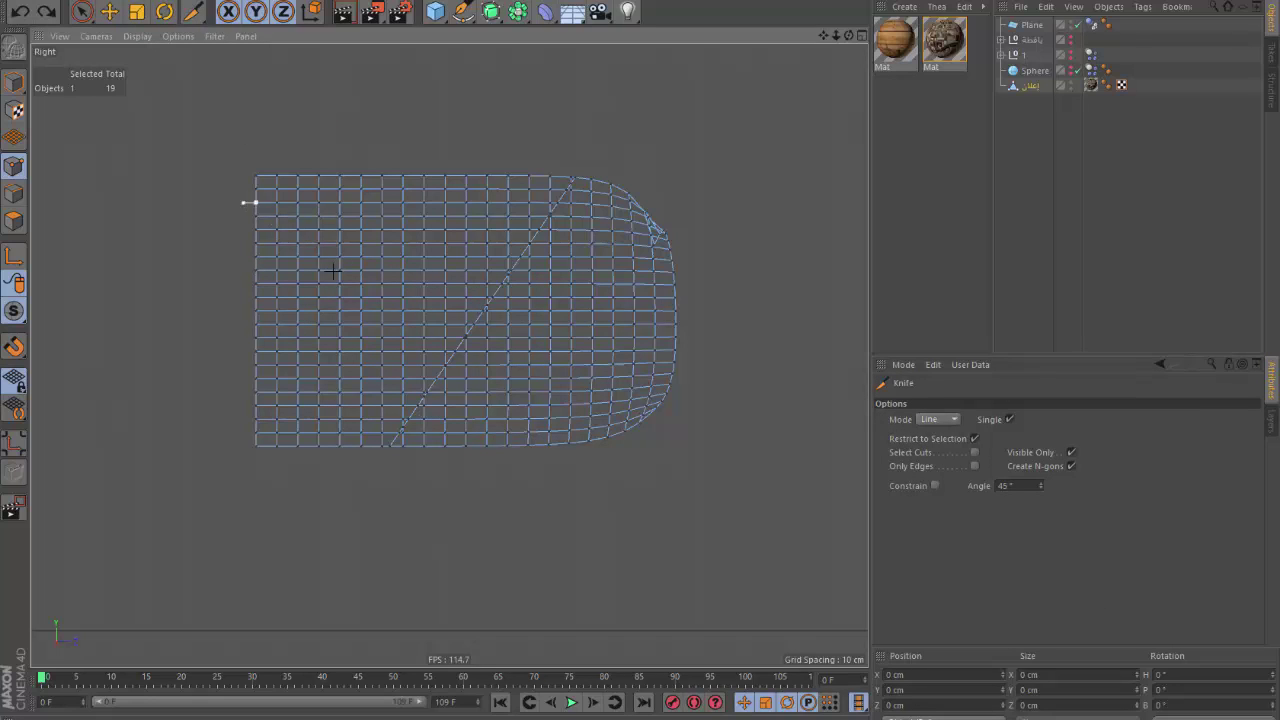
drag(249, 205, 452, 350)
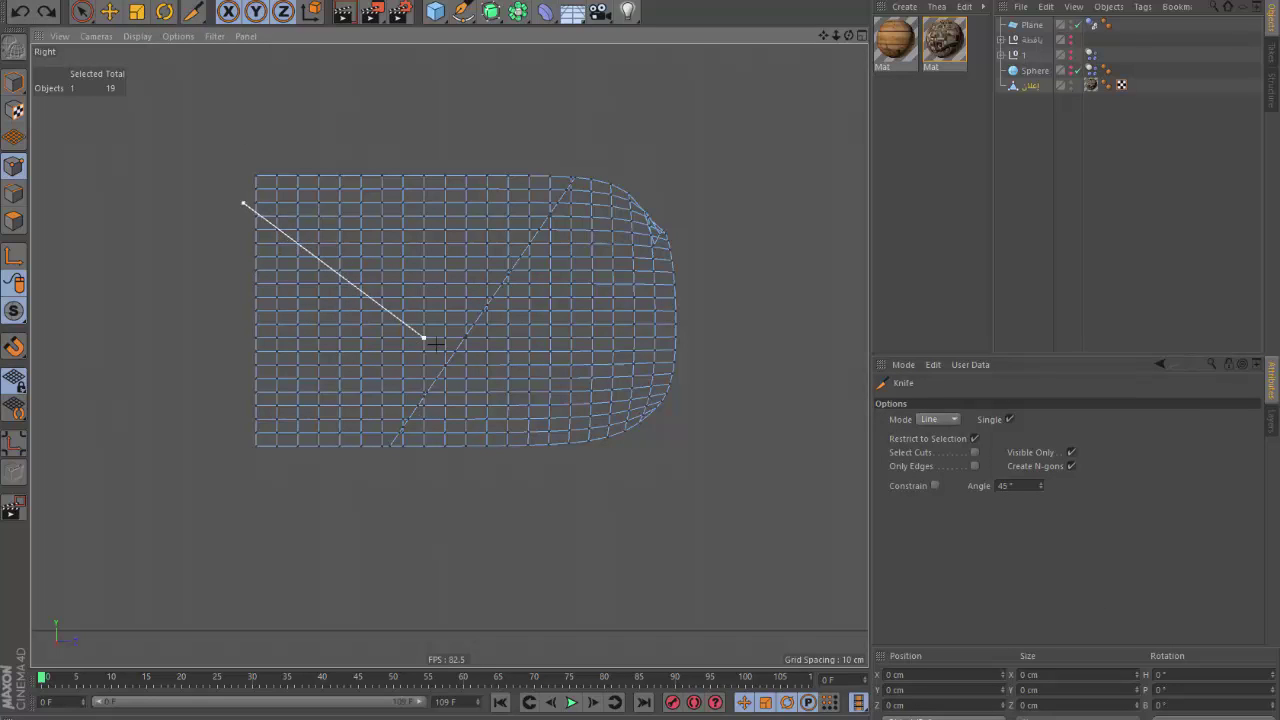
click(109, 11)
In Polygon mode with Live Selection, select the polygons along the left diagonal cut.
click(14, 220)
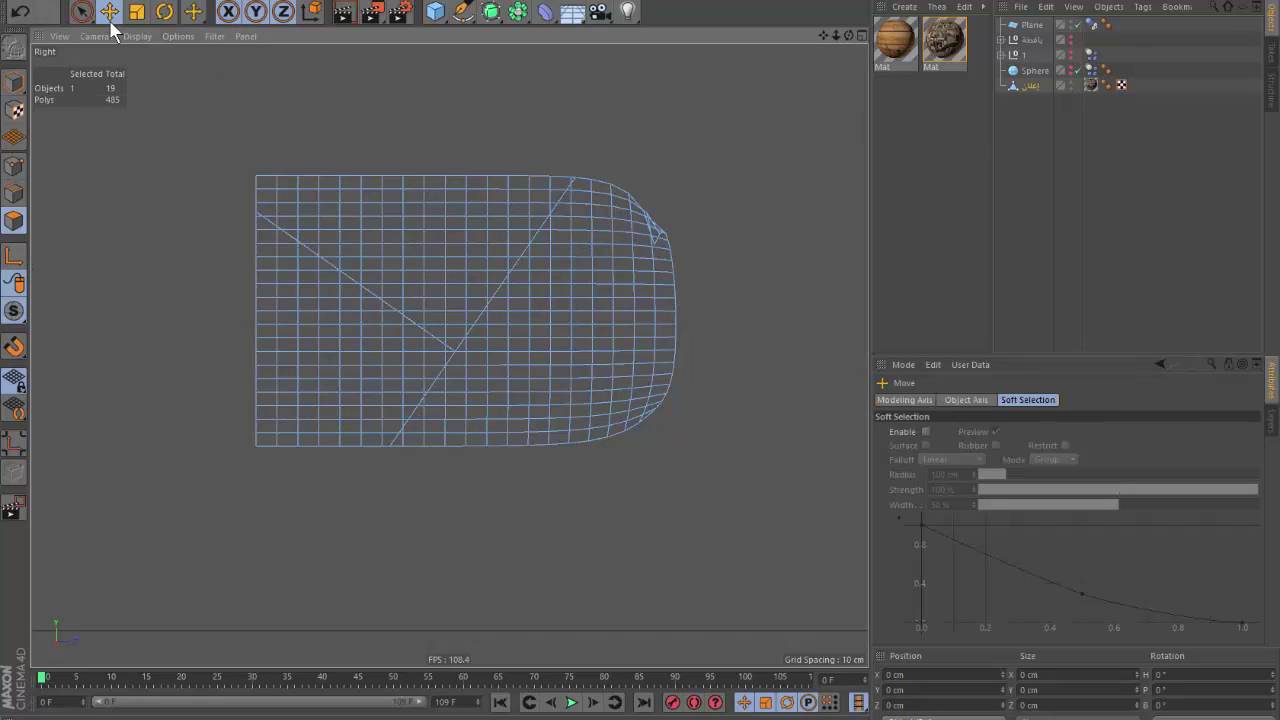
click(82, 11)
scroll(371, 337, up, 3)
click(220, 186)
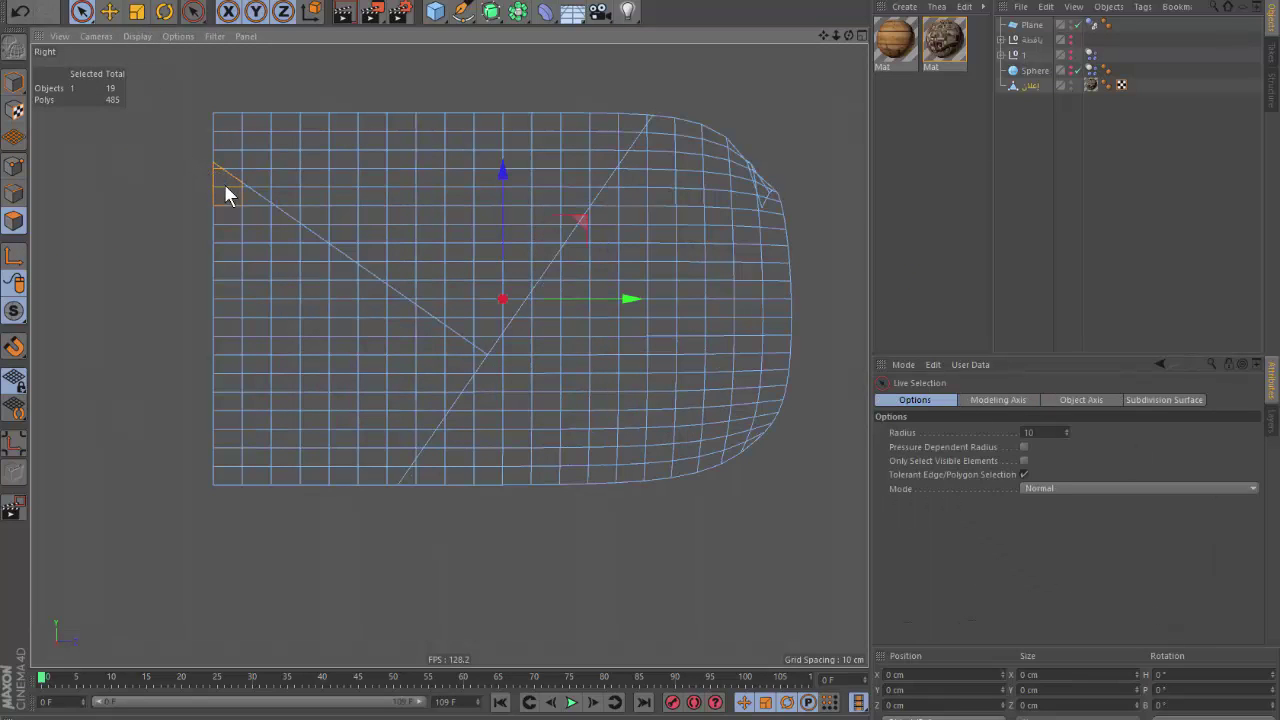
mouse_move(242, 200)
mouse_down()
mouse_move(424, 346)
mouse_move(422, 374)
mouse_up()
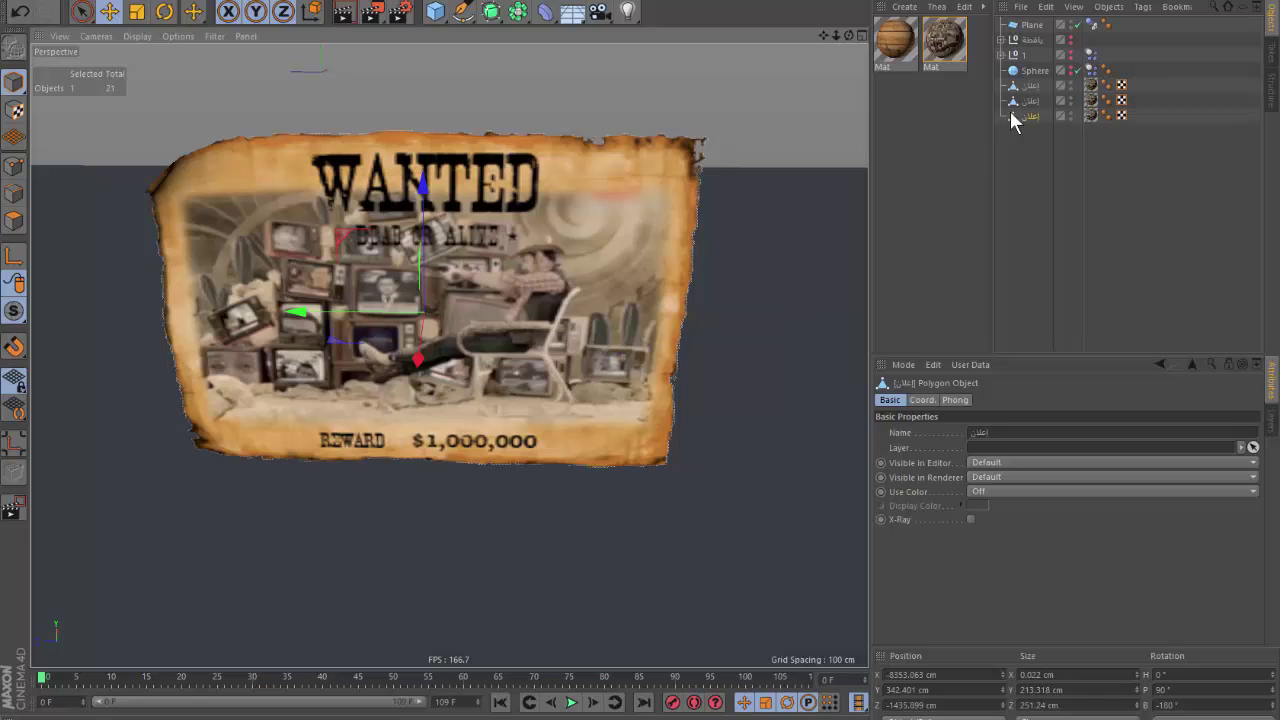
Select the three poster pieces and delete their extra Stick Texture tags.
click(571, 180)
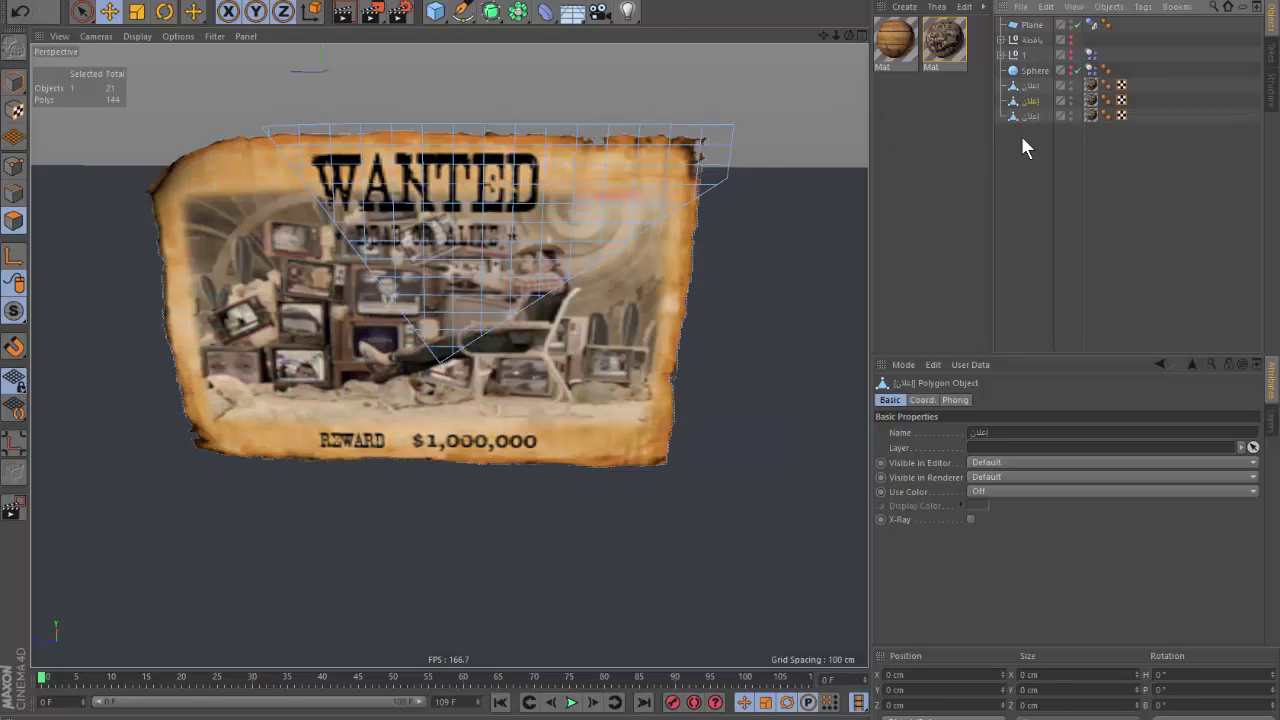
click(1040, 115)
shift+click(1030, 85)
right_click(1035, 93)
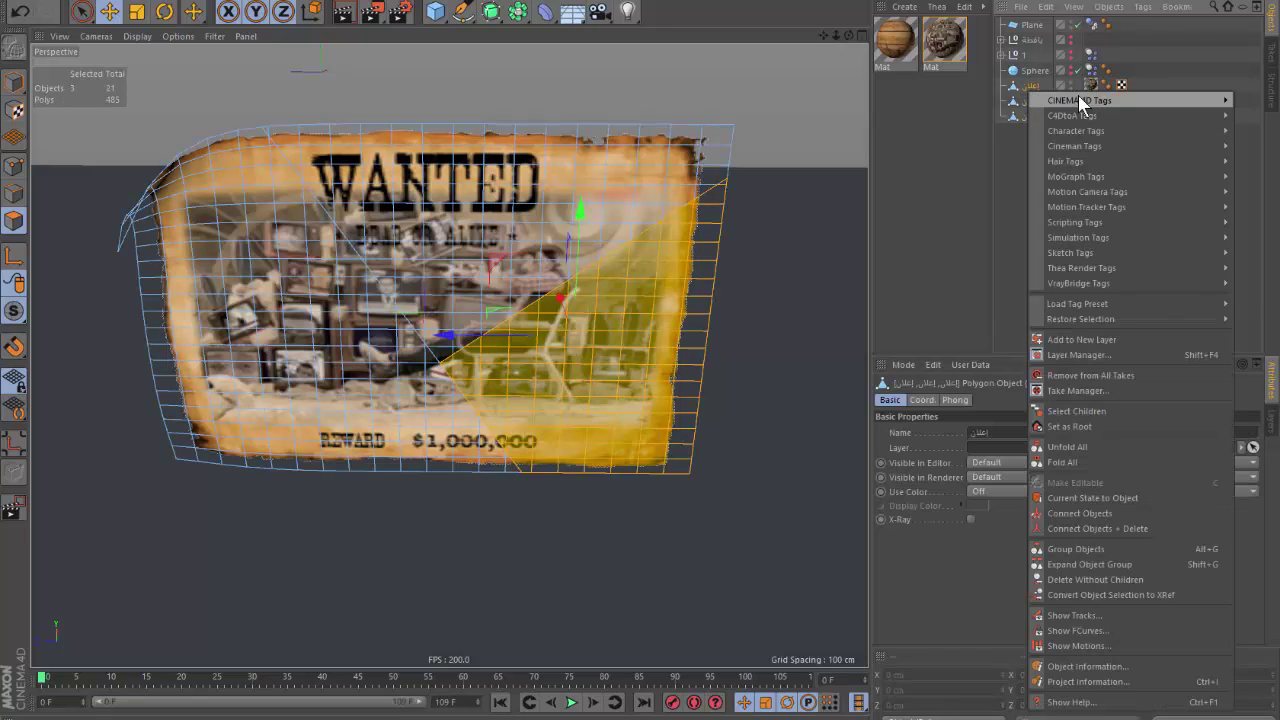
click(944, 378)
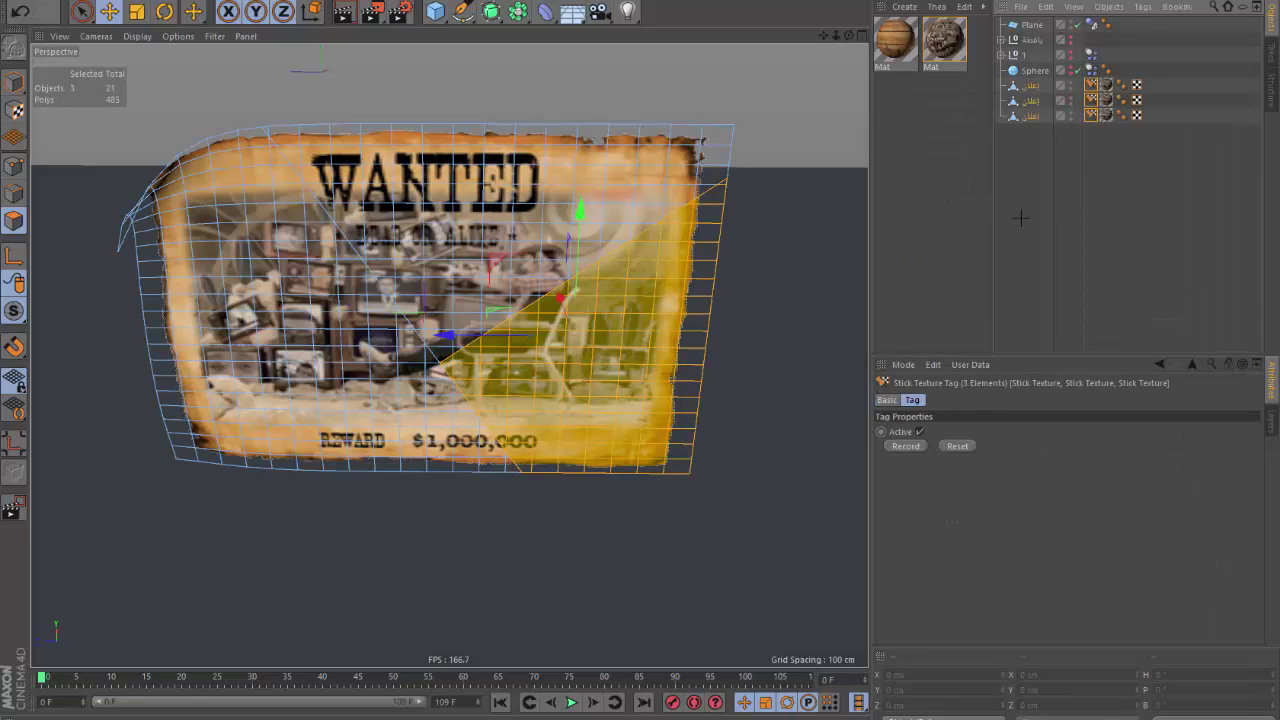
click(1105, 115)
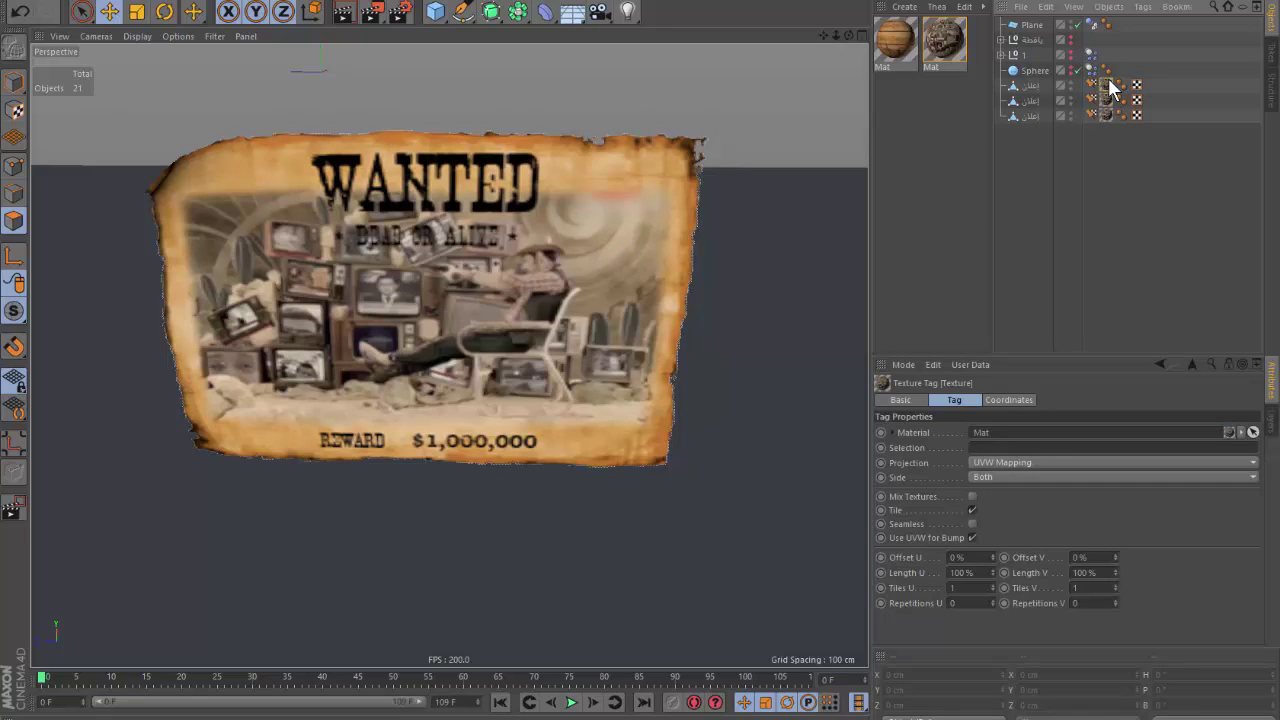
click(1099, 115)
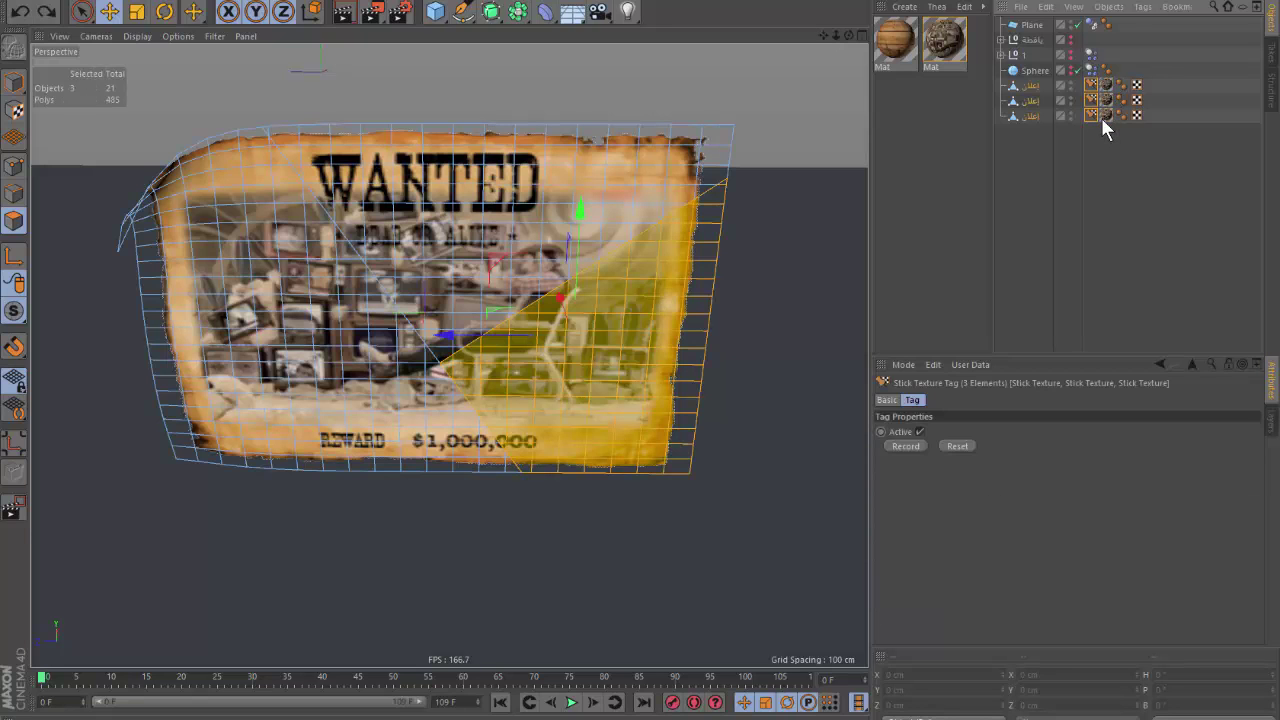
key(Delete)
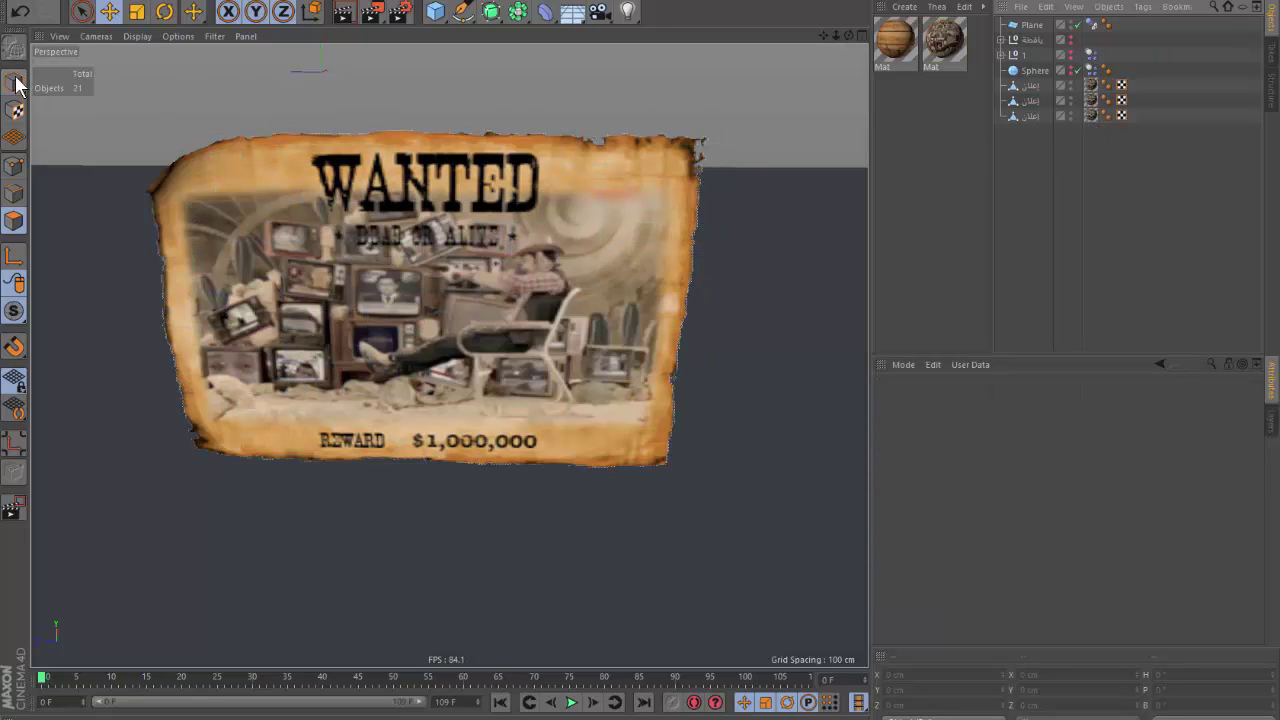
Group the three poster pieces under a new Null with Alt+G.
click(109, 12)
click(1018, 86)
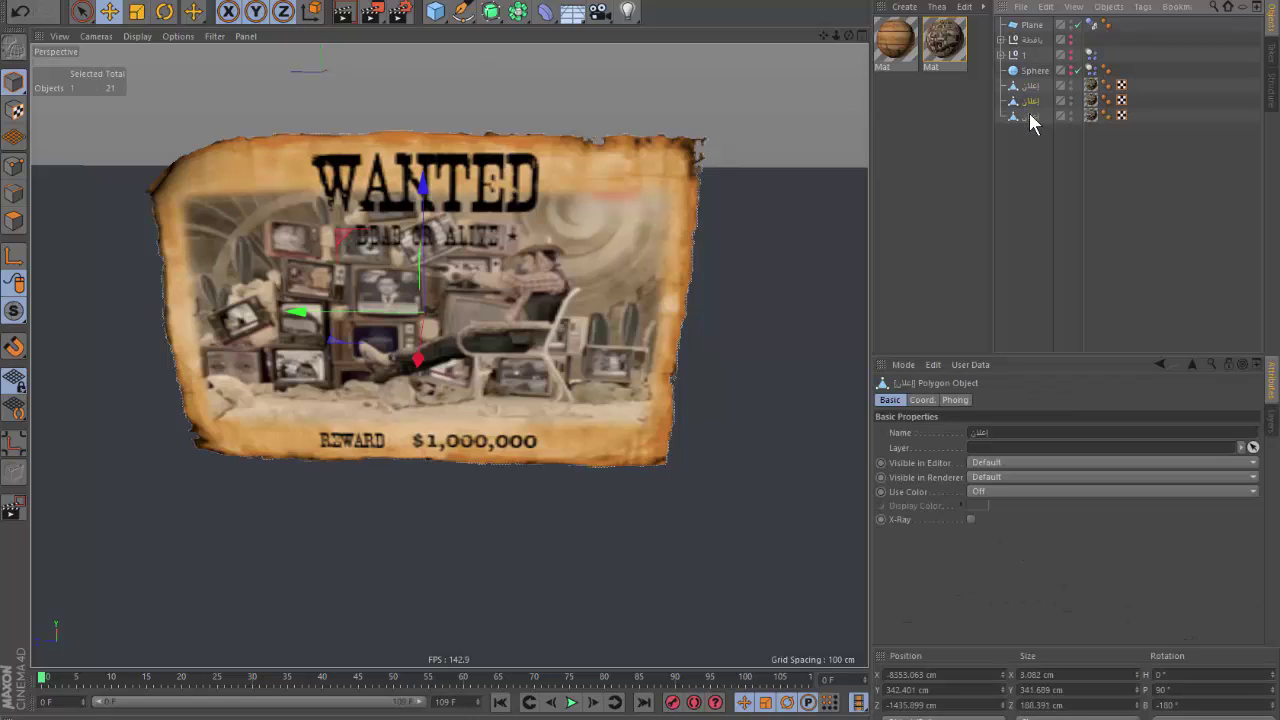
drag(1033, 102, 1035, 105)
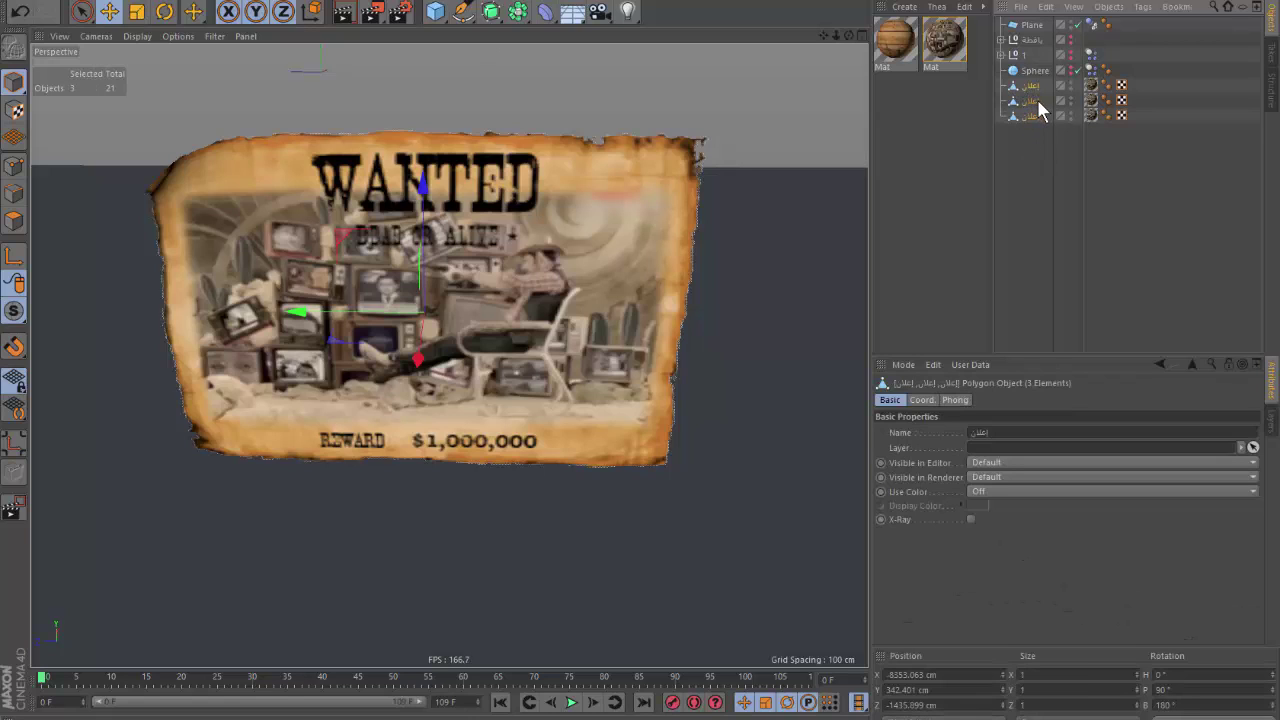
key(alt+g)
Rename the new Null holding the poster pieces to 'Wanted', fixing a typo along the way.
double_click(1033, 86)
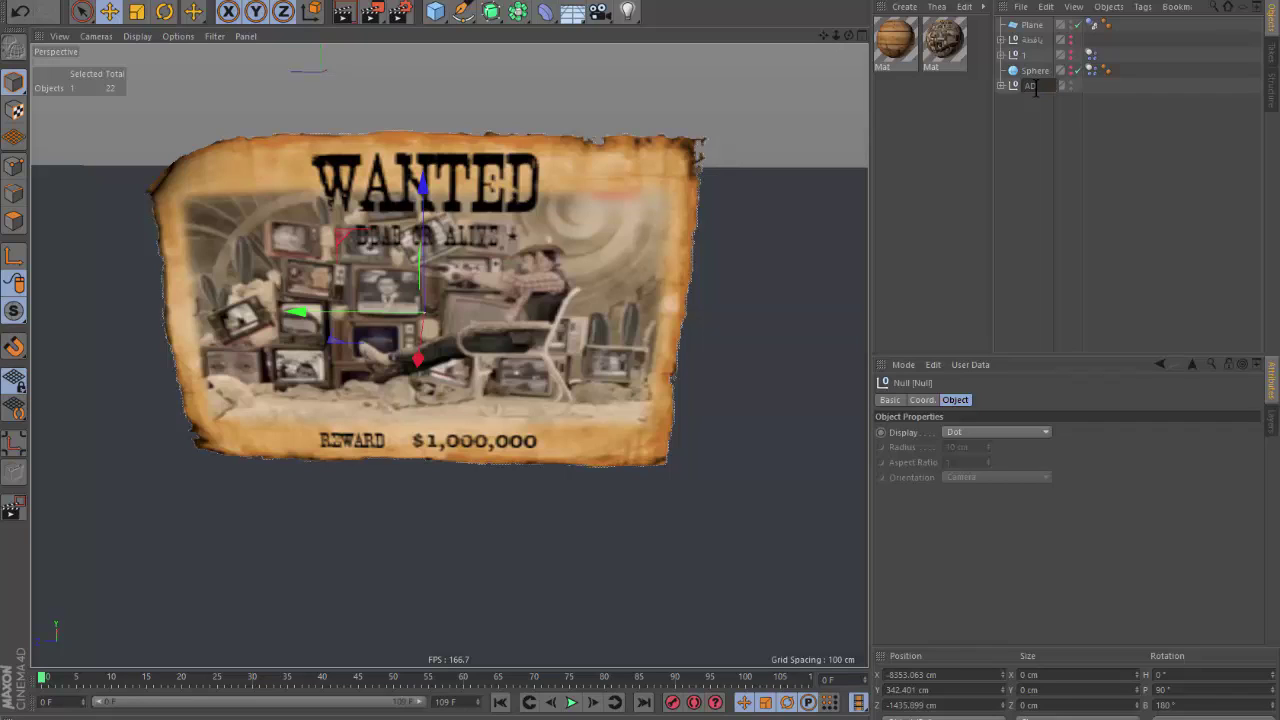
text(V)
key(Return)
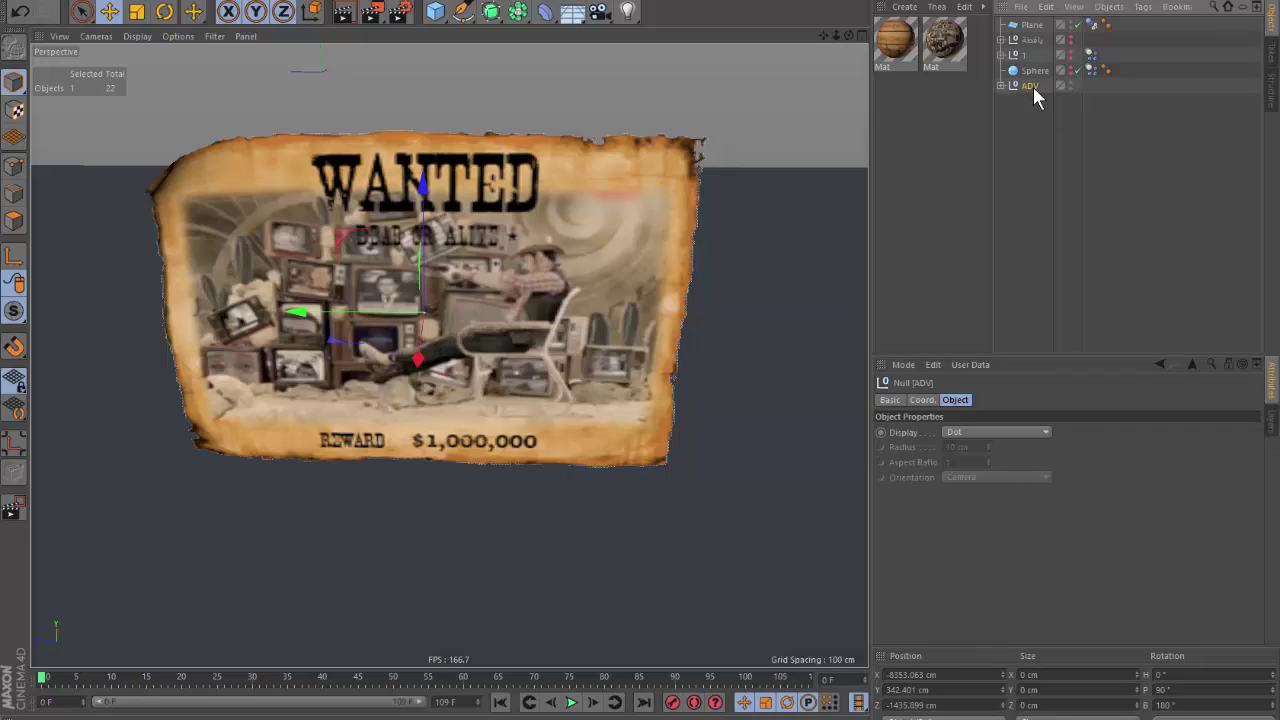
double_click(1033, 86)
text(Wanted)
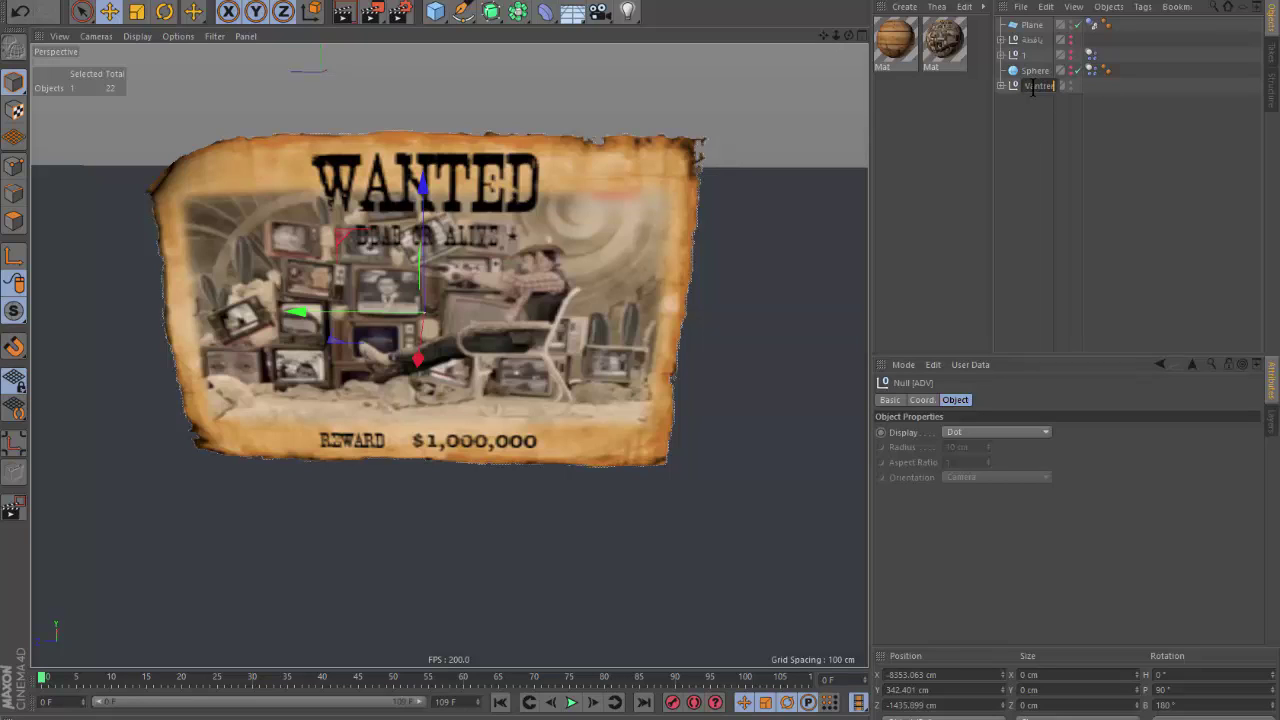
key(Return)
double_click(1033, 86)
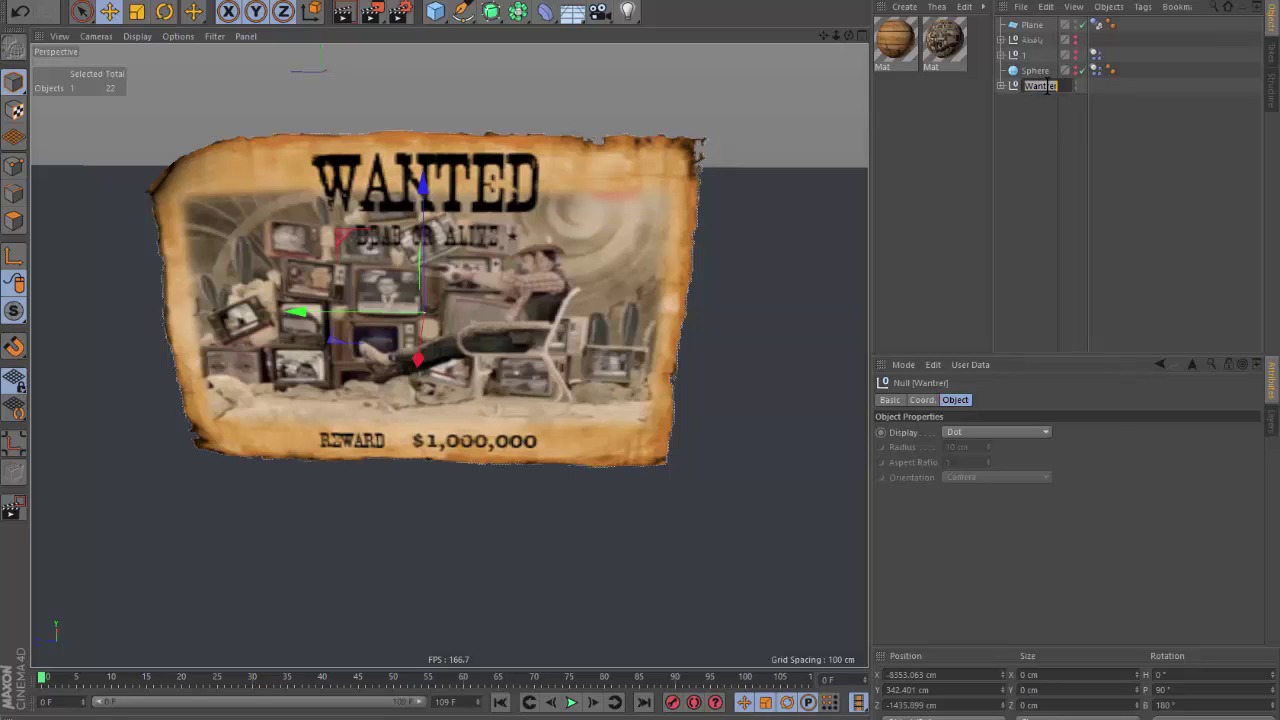
text(d)
key(Return)
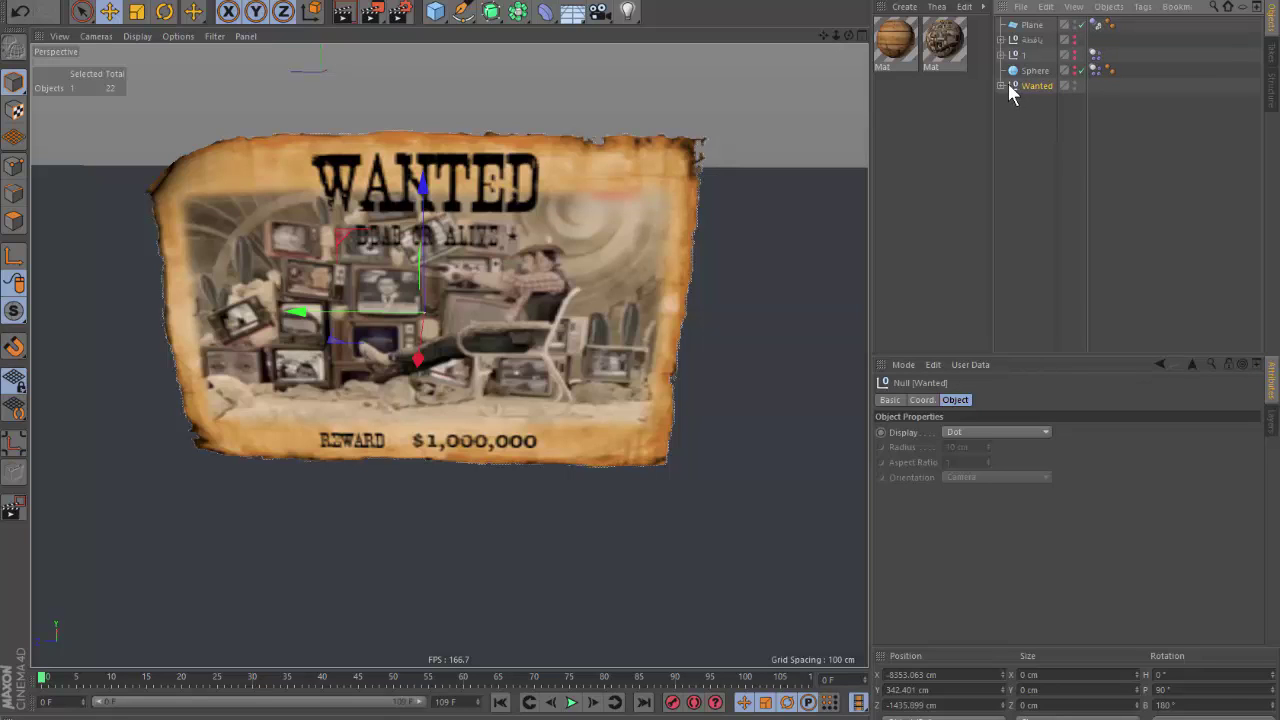
right_click(1012, 86)
mouse_move(1070, 231)
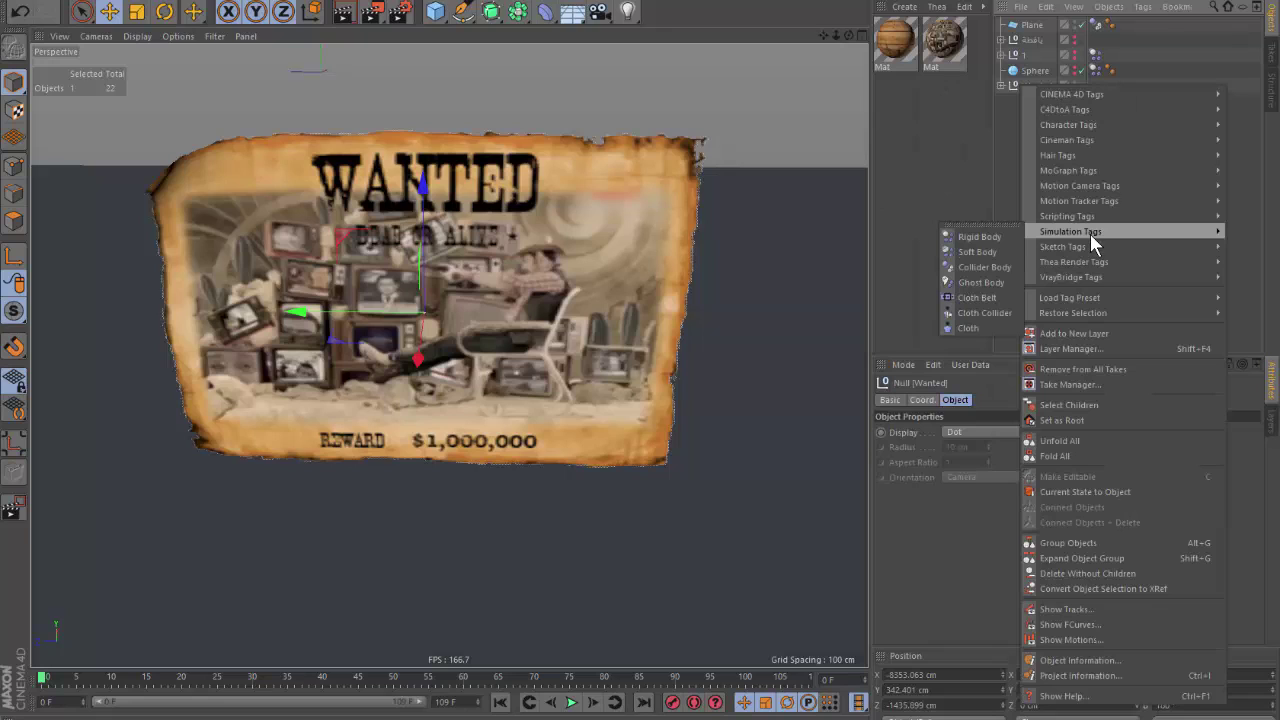
Add a dynamics body tag to Wanted, applied to children, with Automatic (MoDynamics) shape.
click(980, 252)
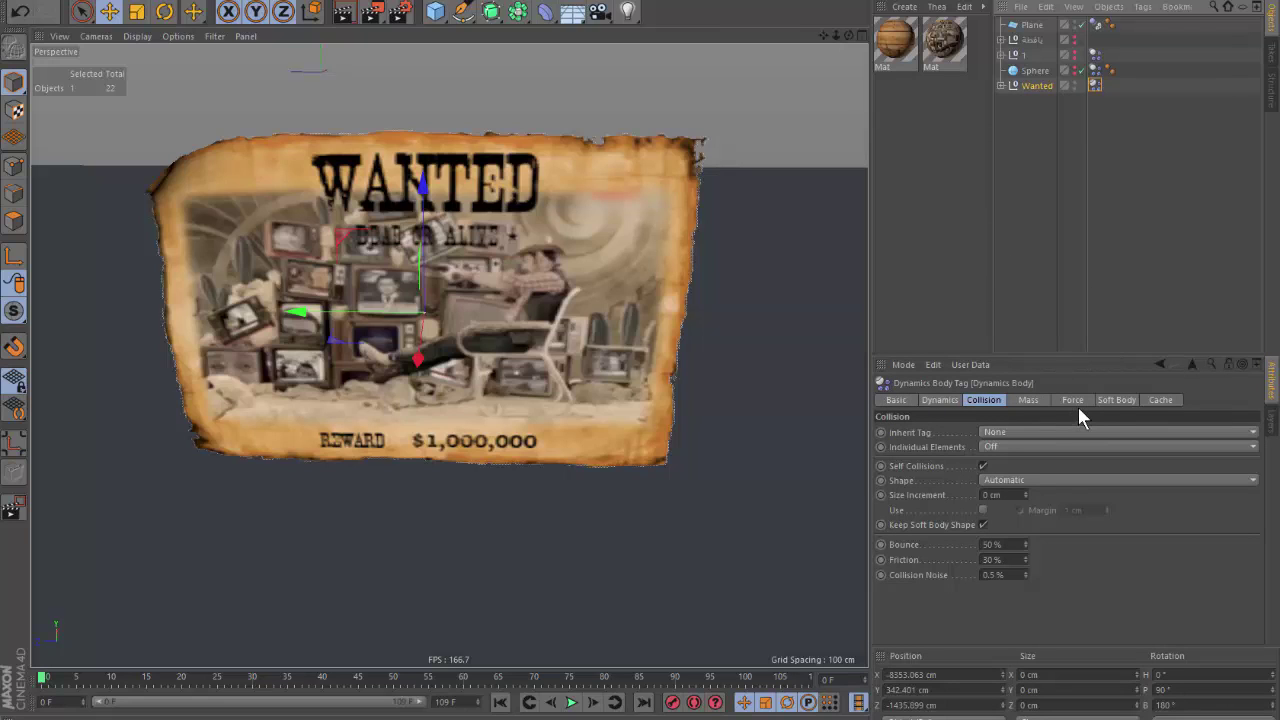
click(1002, 433)
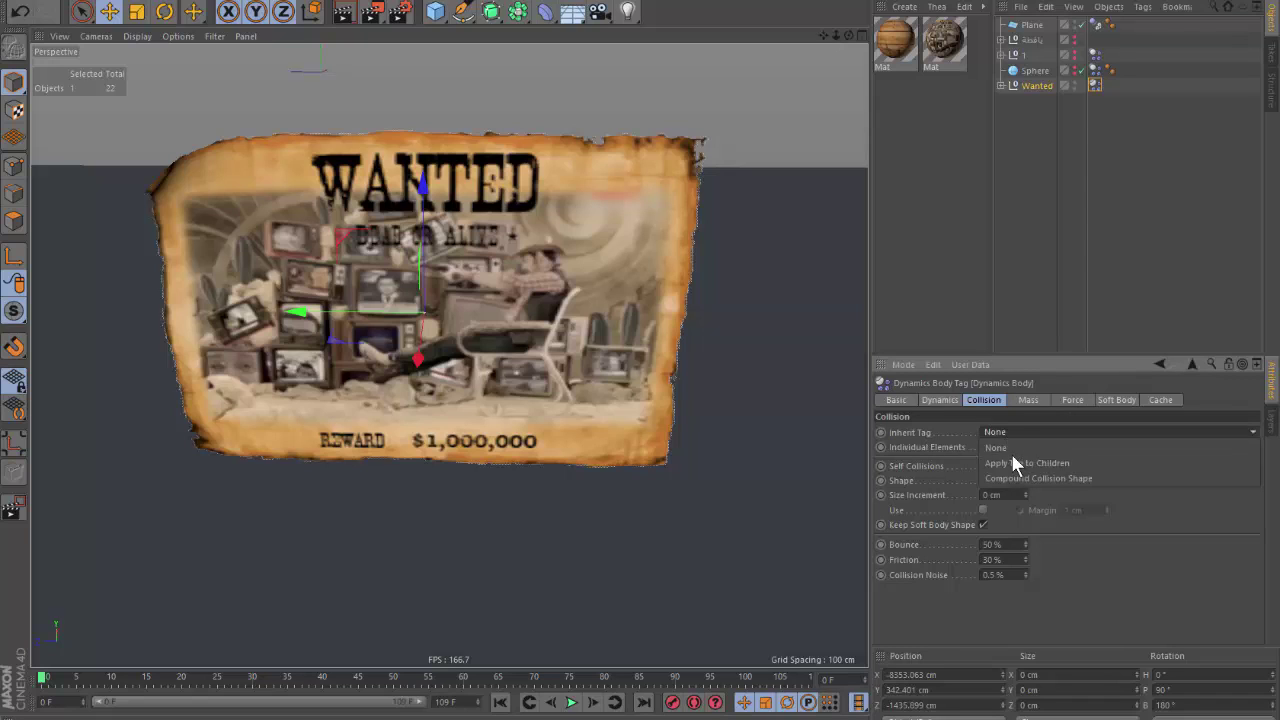
click(1015, 462)
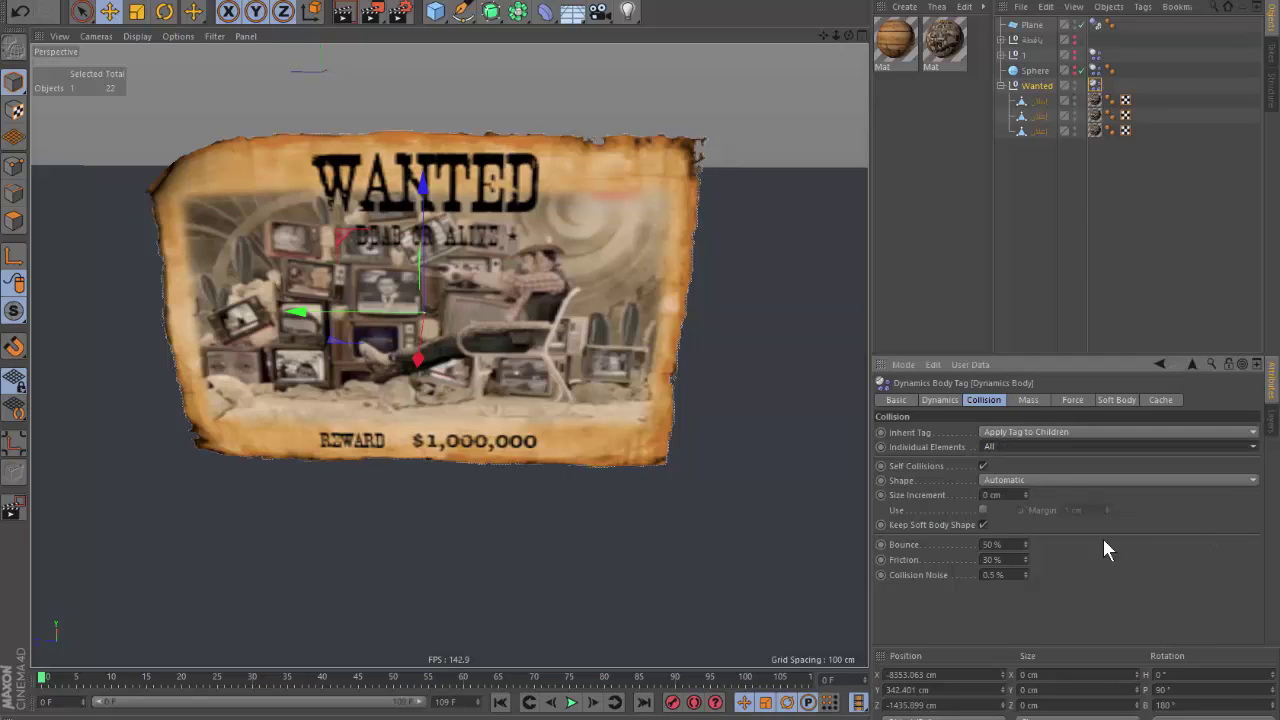
click(1014, 482)
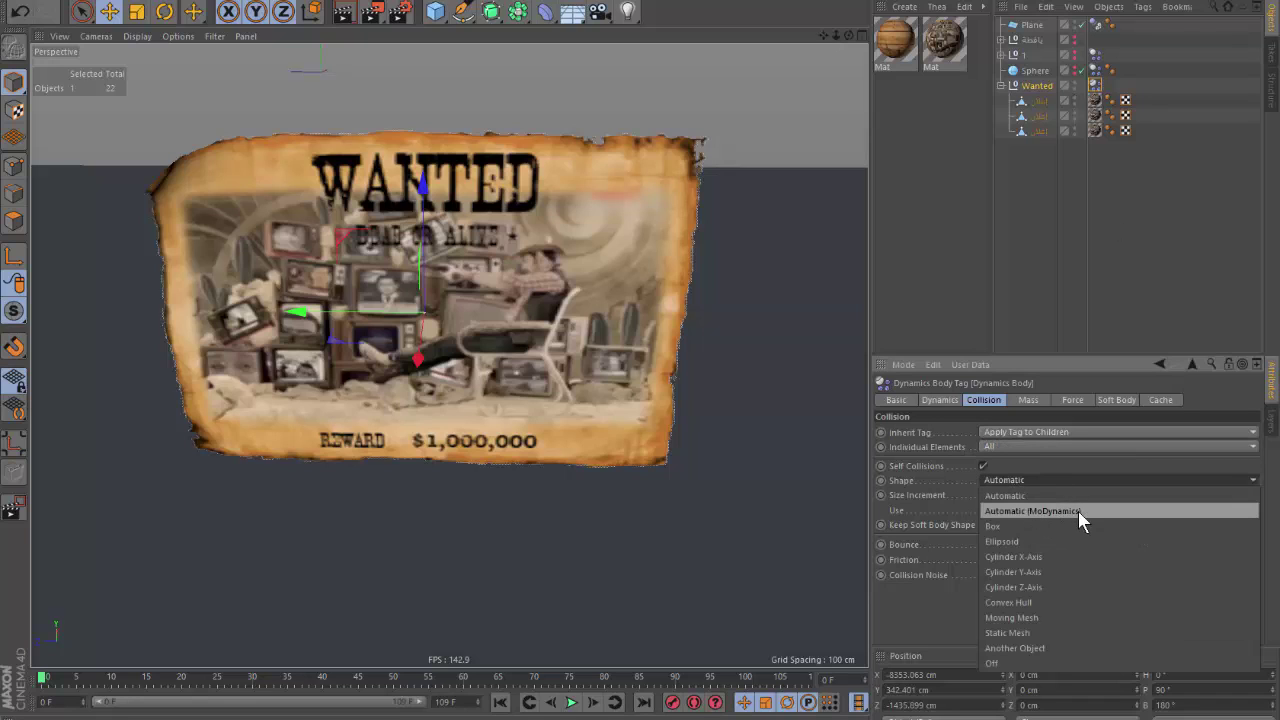
click(1072, 511)
Set the dynamics body trigger to On Collision.
click(944, 400)
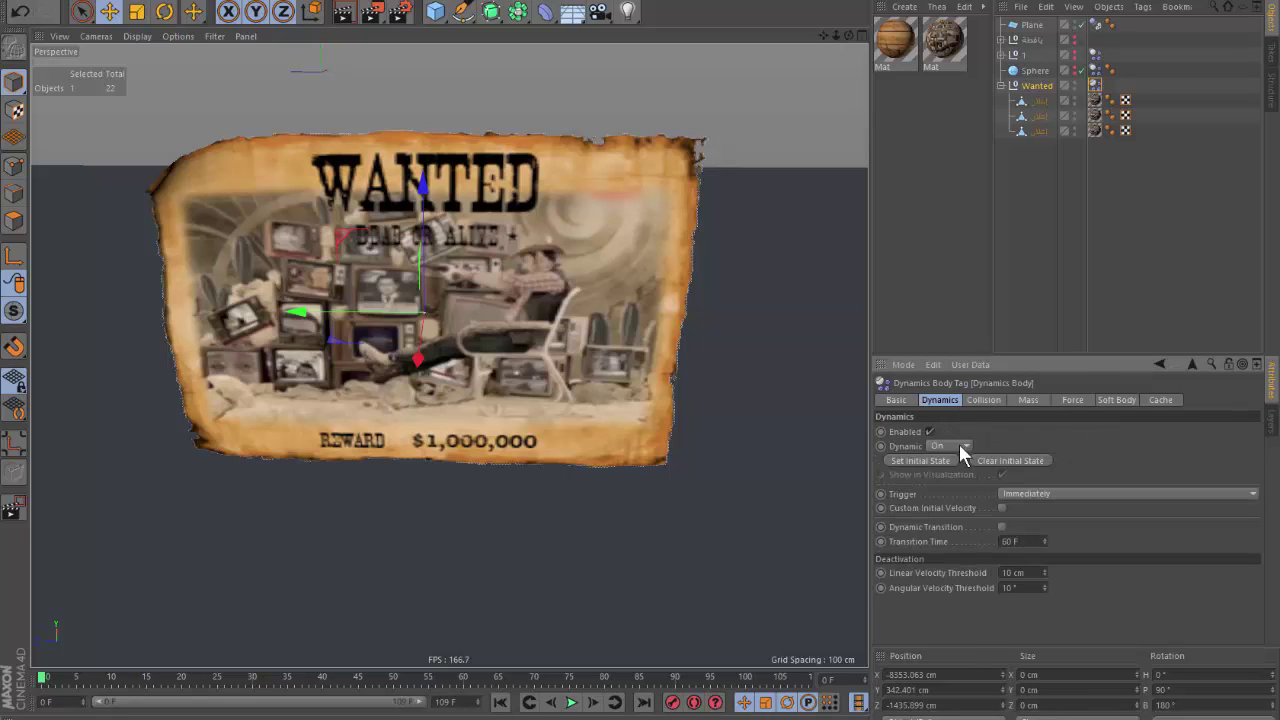
click(1037, 491)
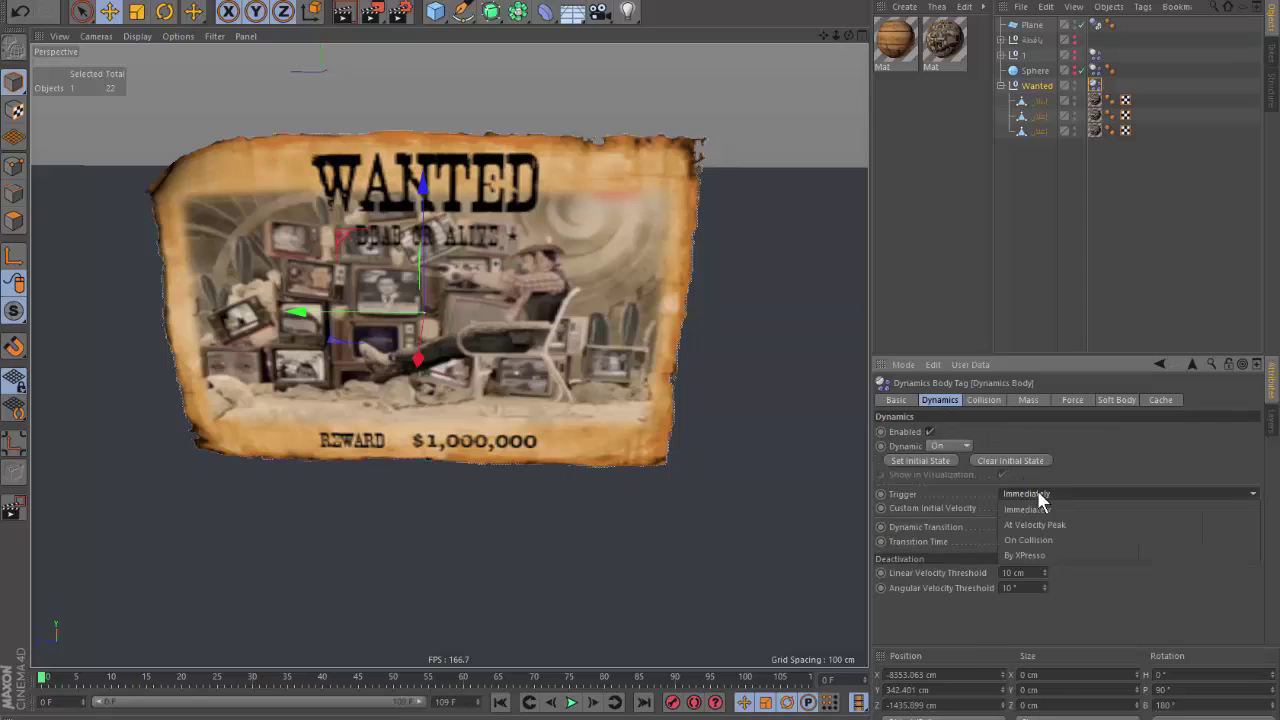
click(1063, 540)
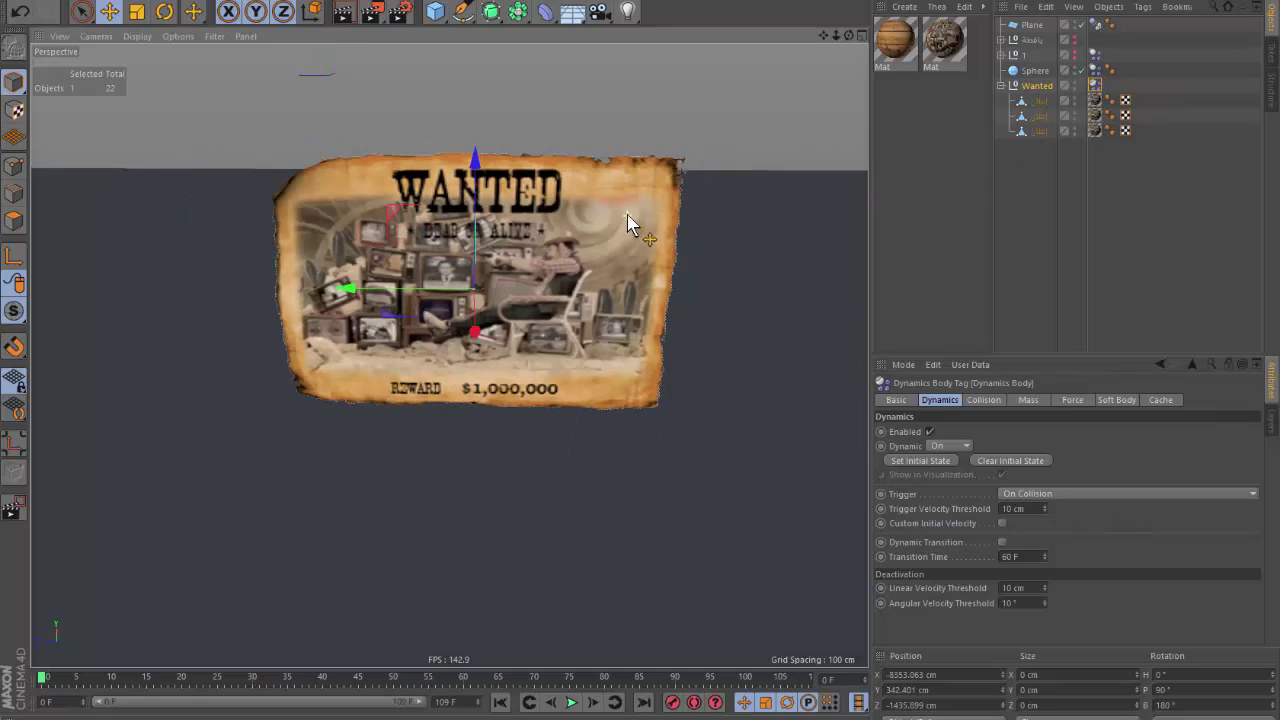
alt+drag(643, 249, 583, 145)
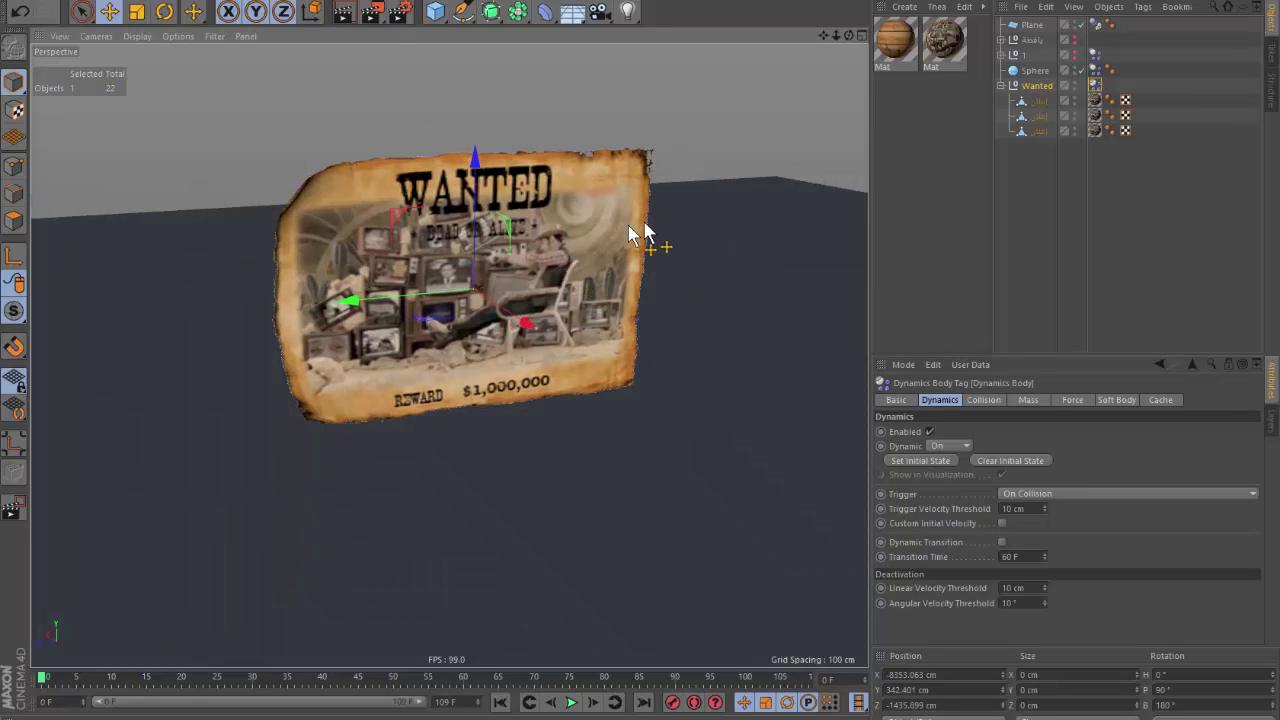
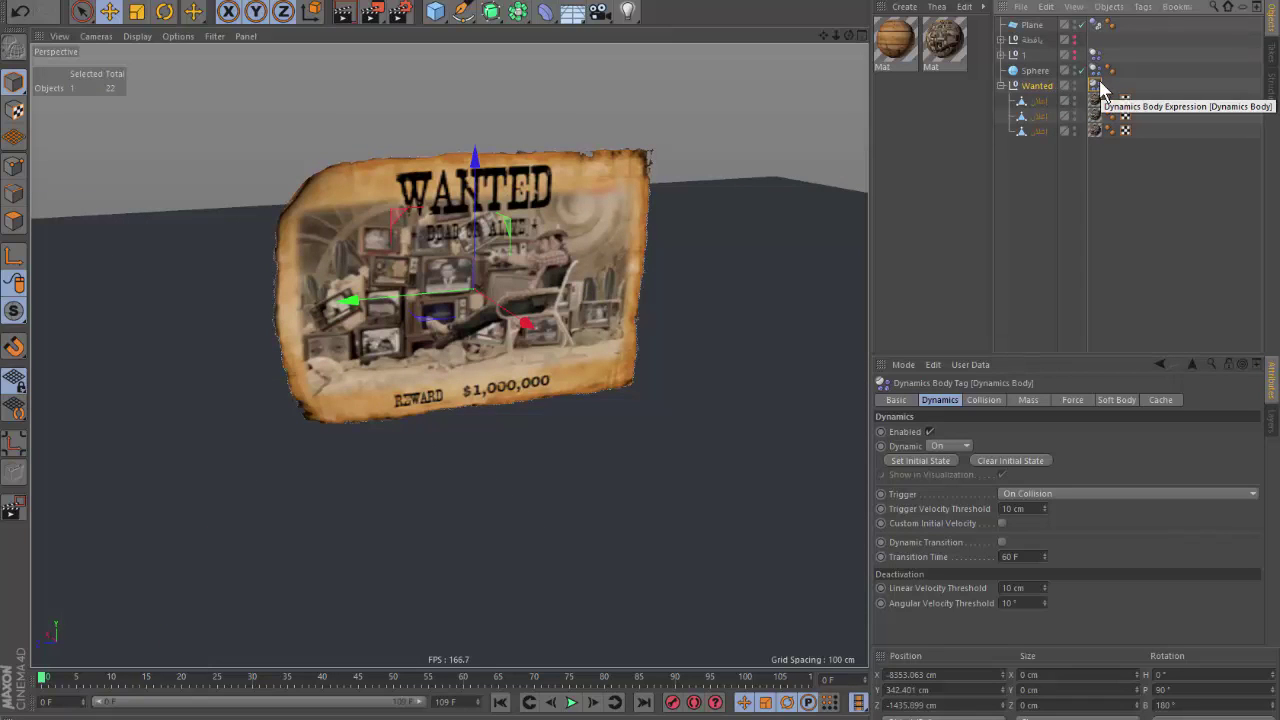
Delete the WANTED group's Dynamics Body tag, preview without it, then restore it and replay.
key(Delete)
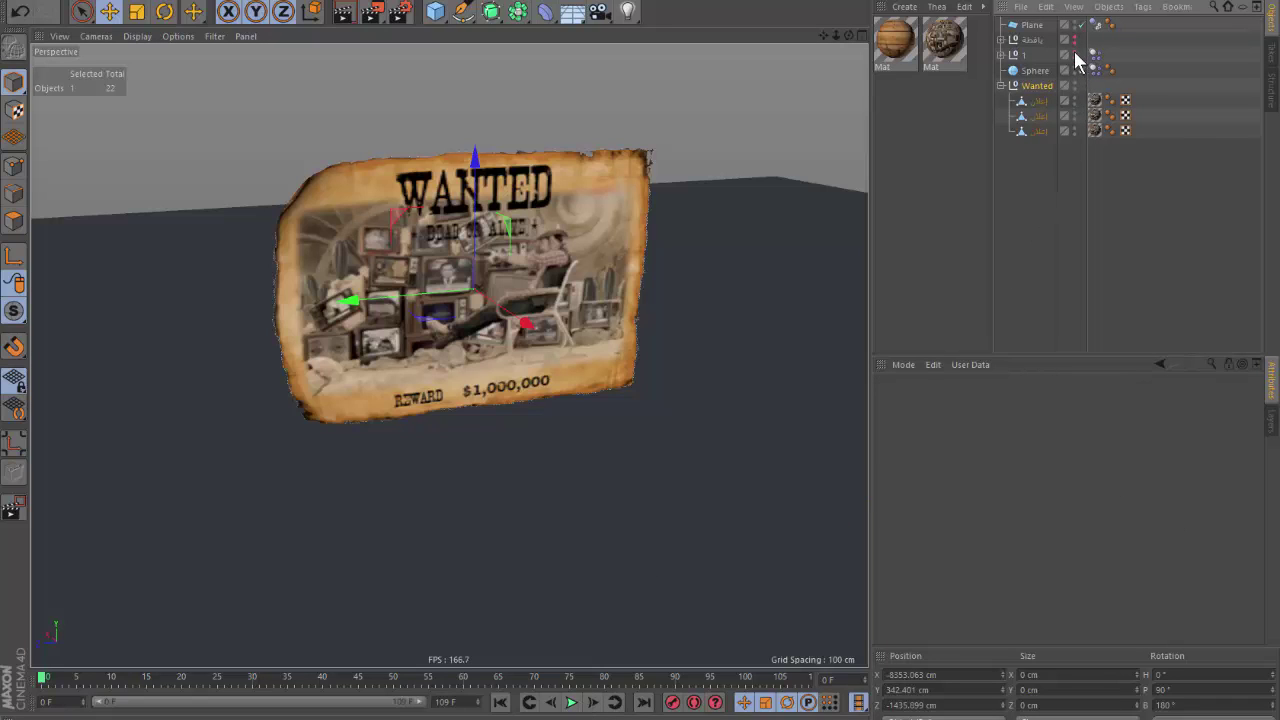
click(1075, 55)
click(571, 702)
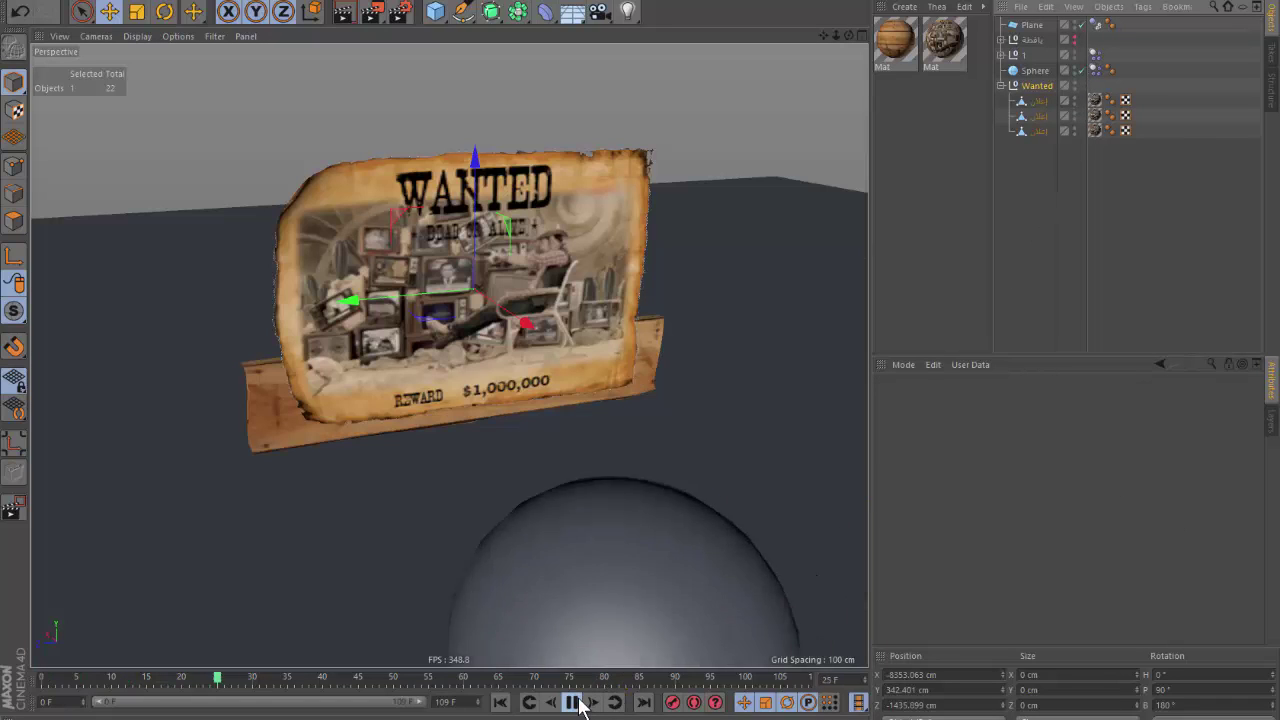
click(571, 702)
click(500, 702)
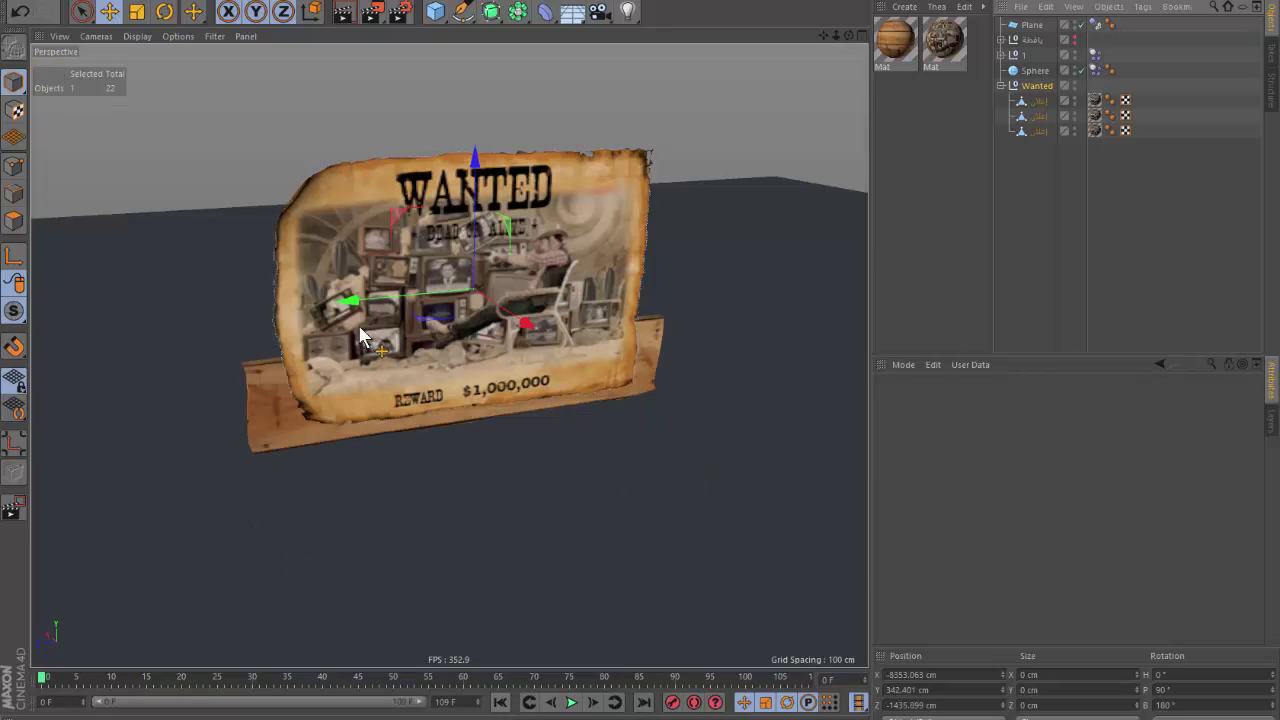
click(1080, 70)
click(1095, 85)
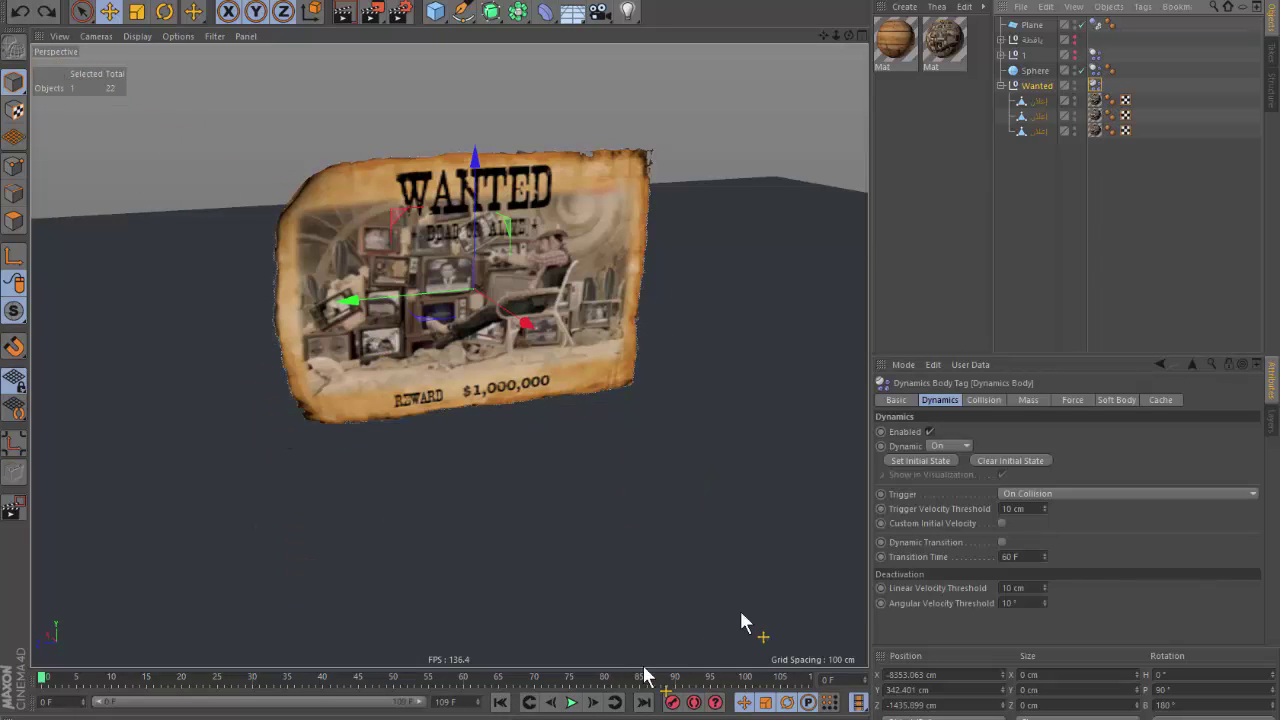
click(571, 702)
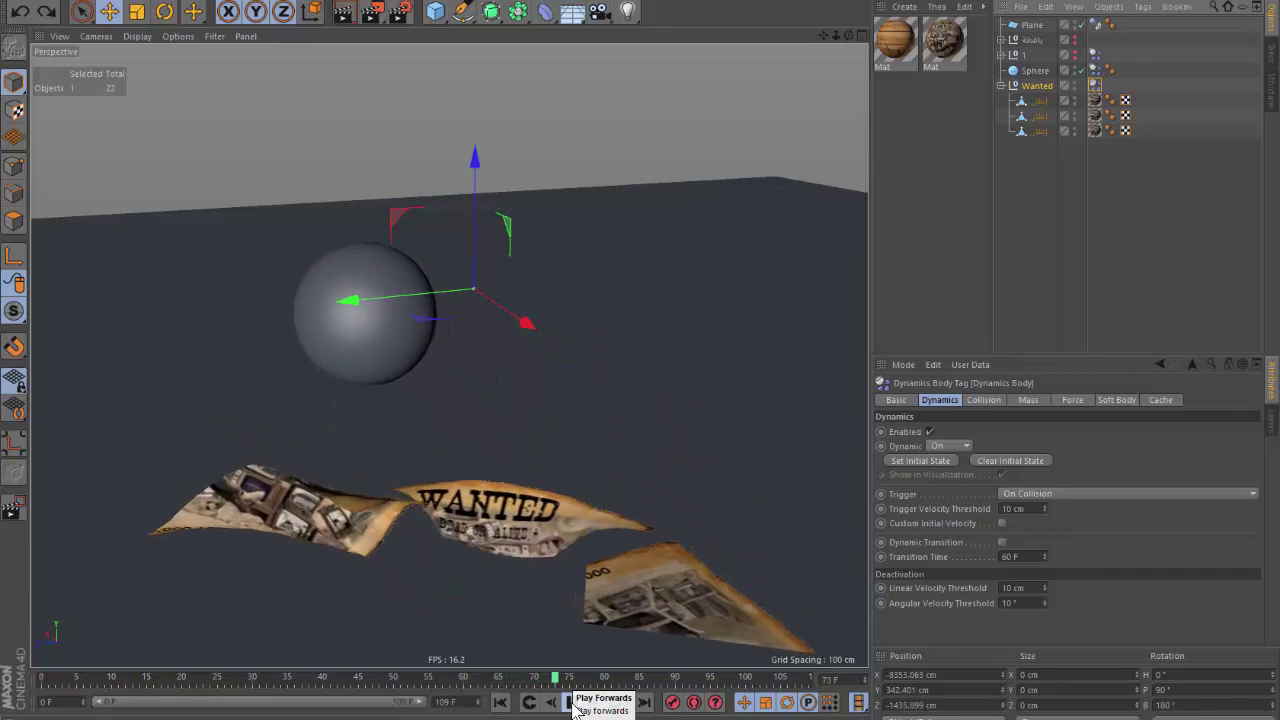
click(571, 702)
click(500, 702)
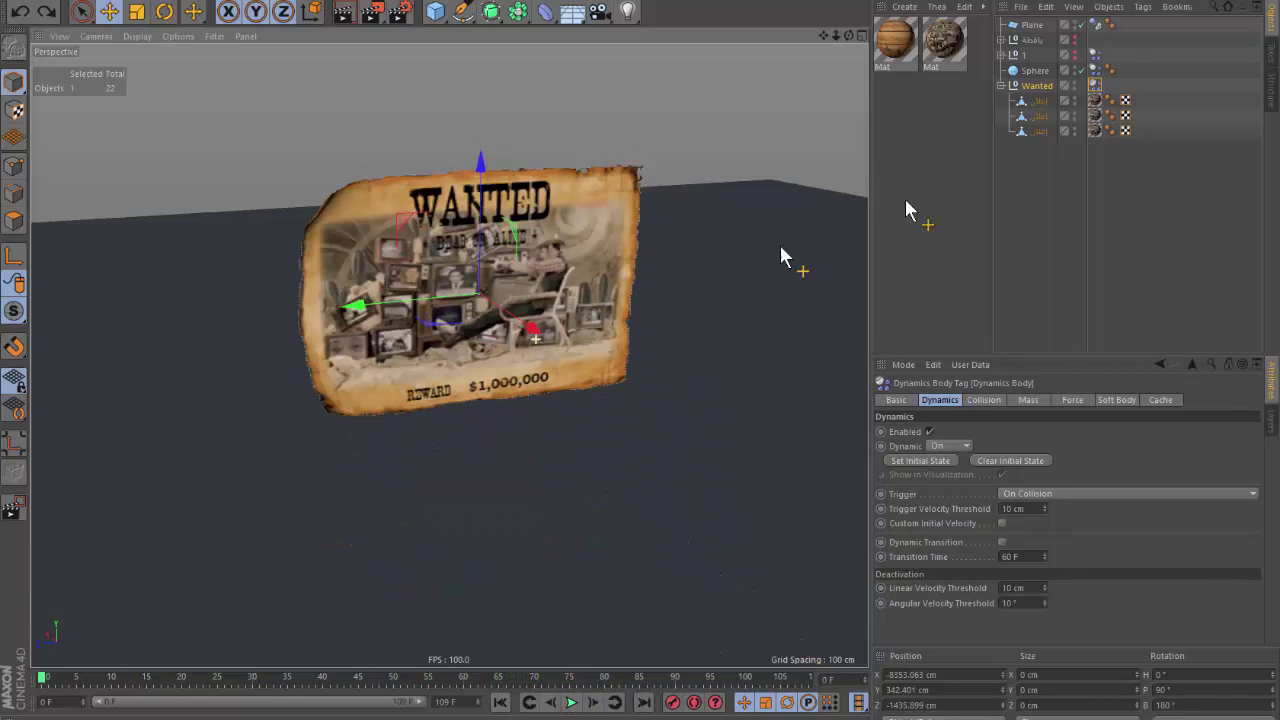
Unhide the wooden board under the poster, replay the shatter, and show the Sphere's Dynamics tag.
click(1075, 57)
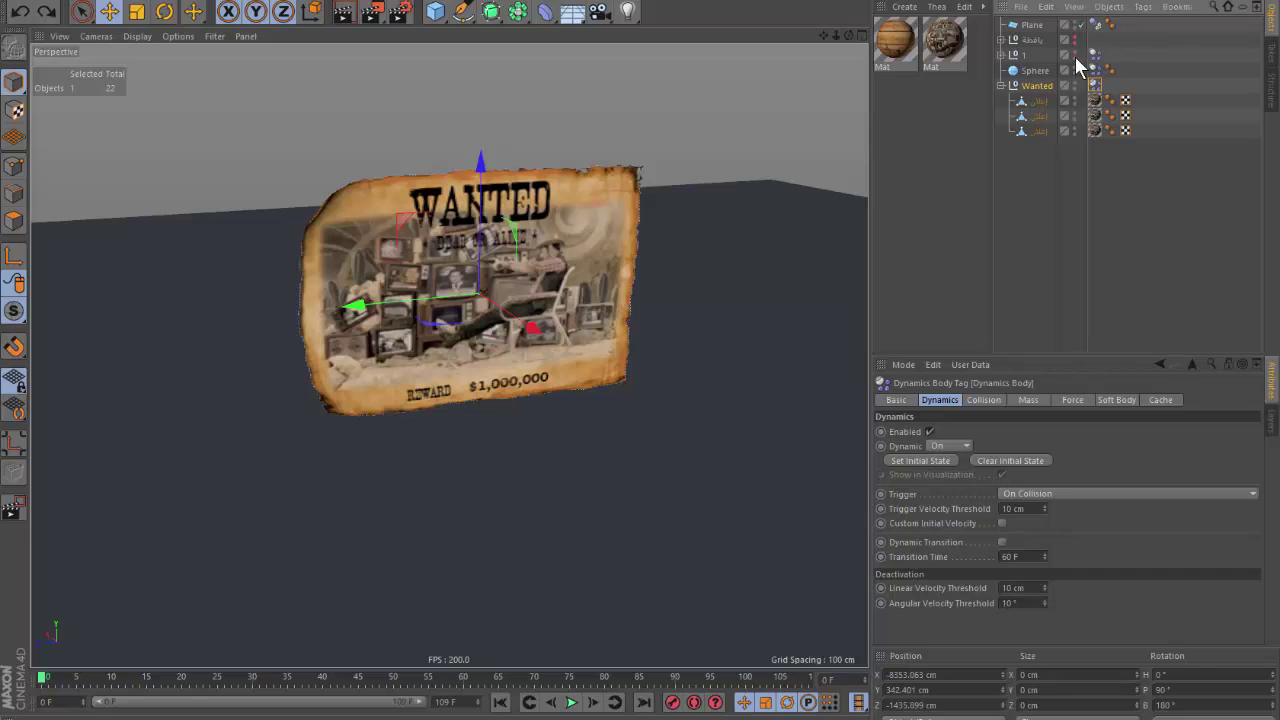
click(571, 702)
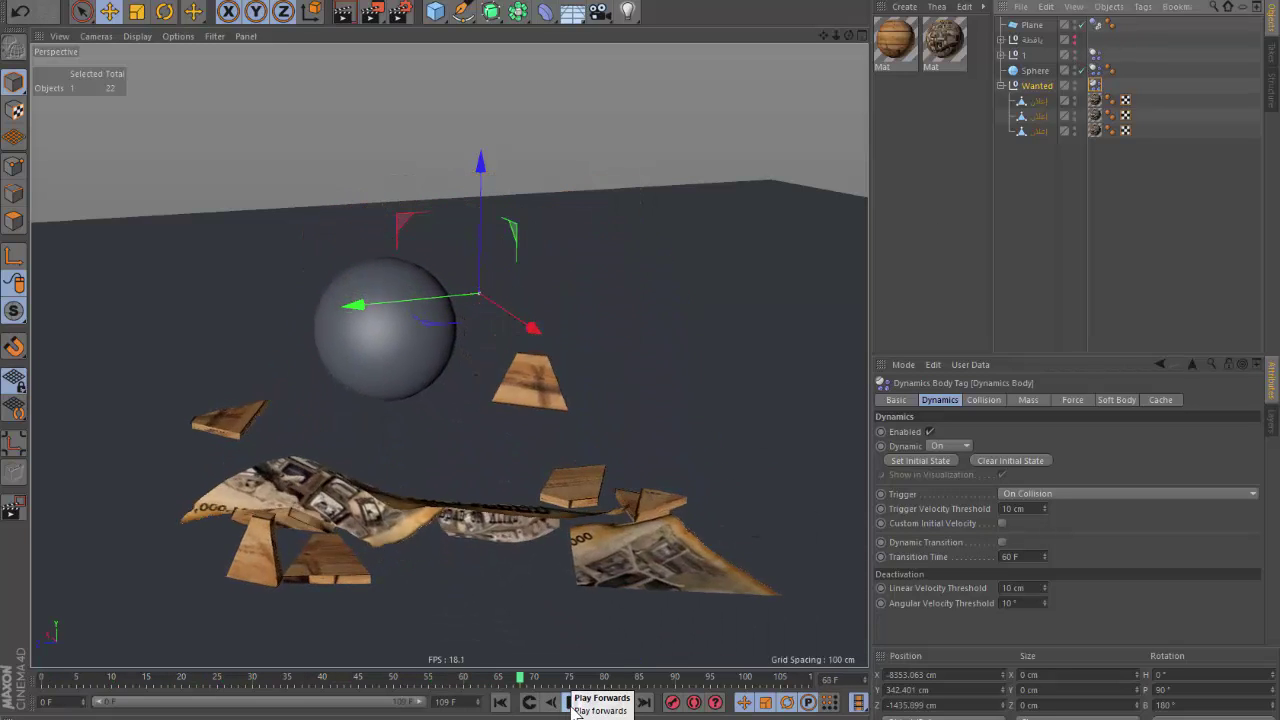
click(574, 704)
click(504, 703)
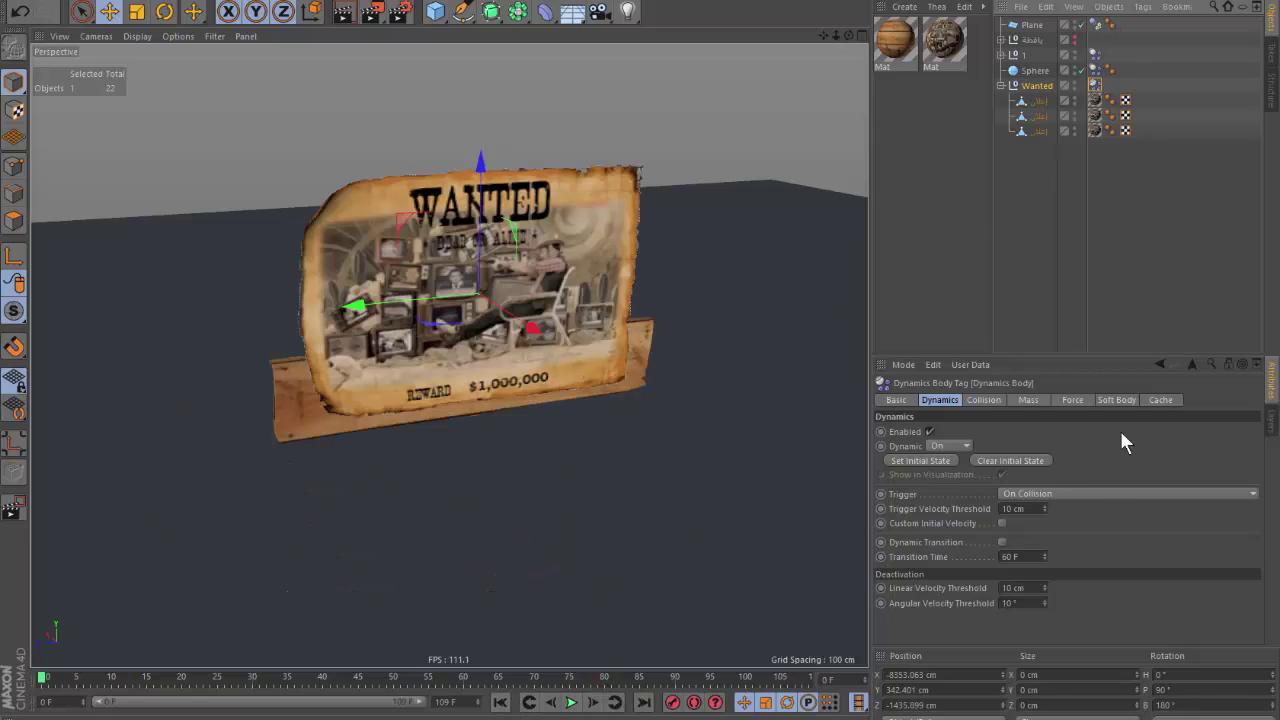
click(1066, 72)
click(1094, 70)
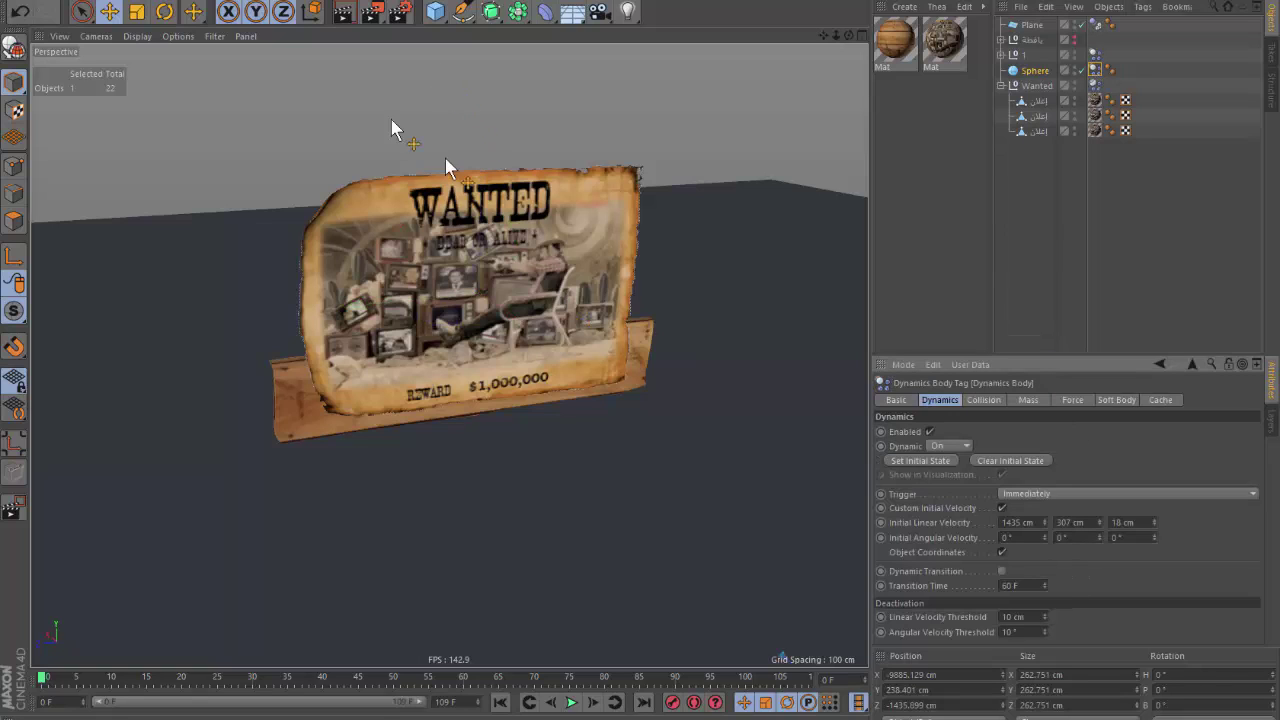
Select the WANTED poster's Dynamics Body tag and preview the shatter simulation.
click(1058, 170)
click(1094, 86)
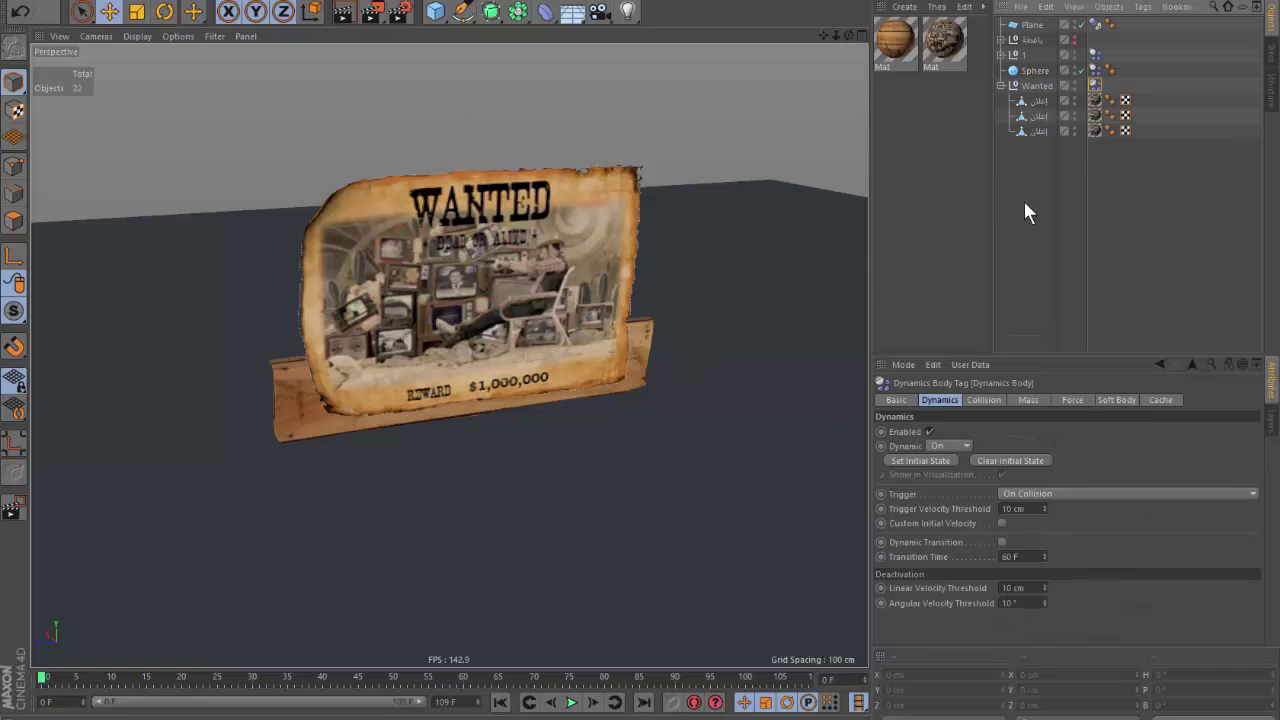
click(571, 702)
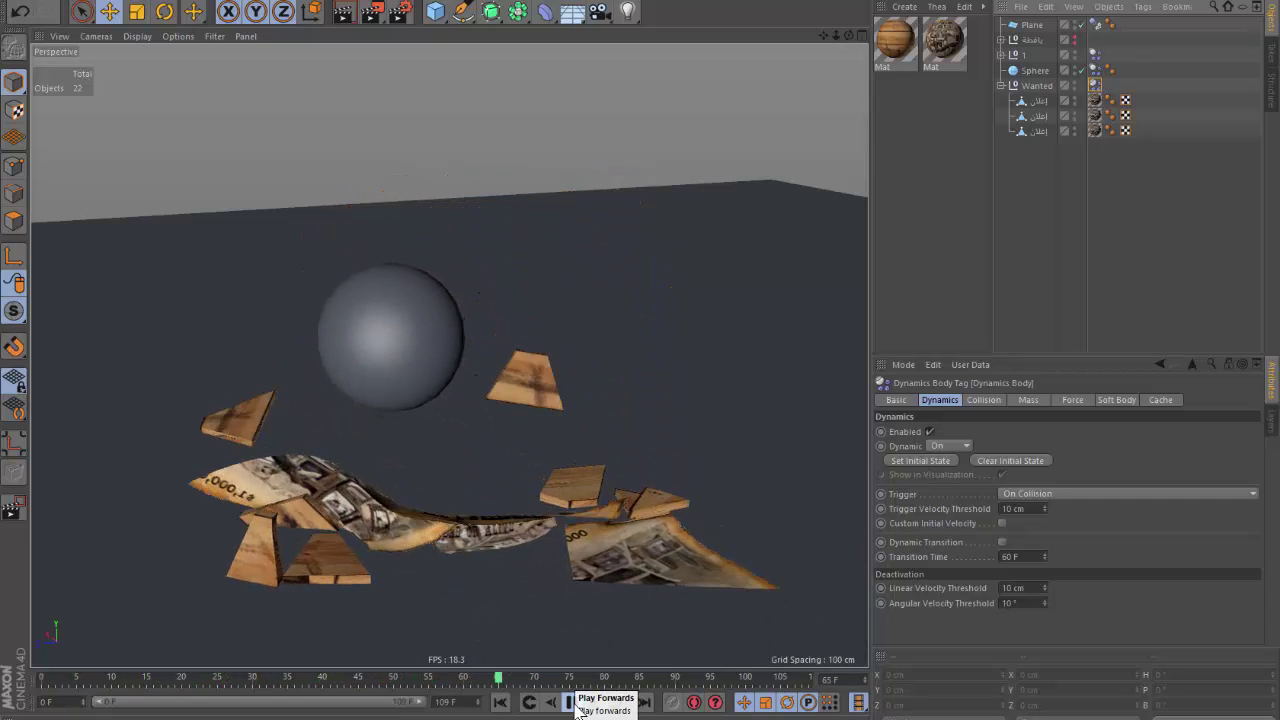
click(500, 702)
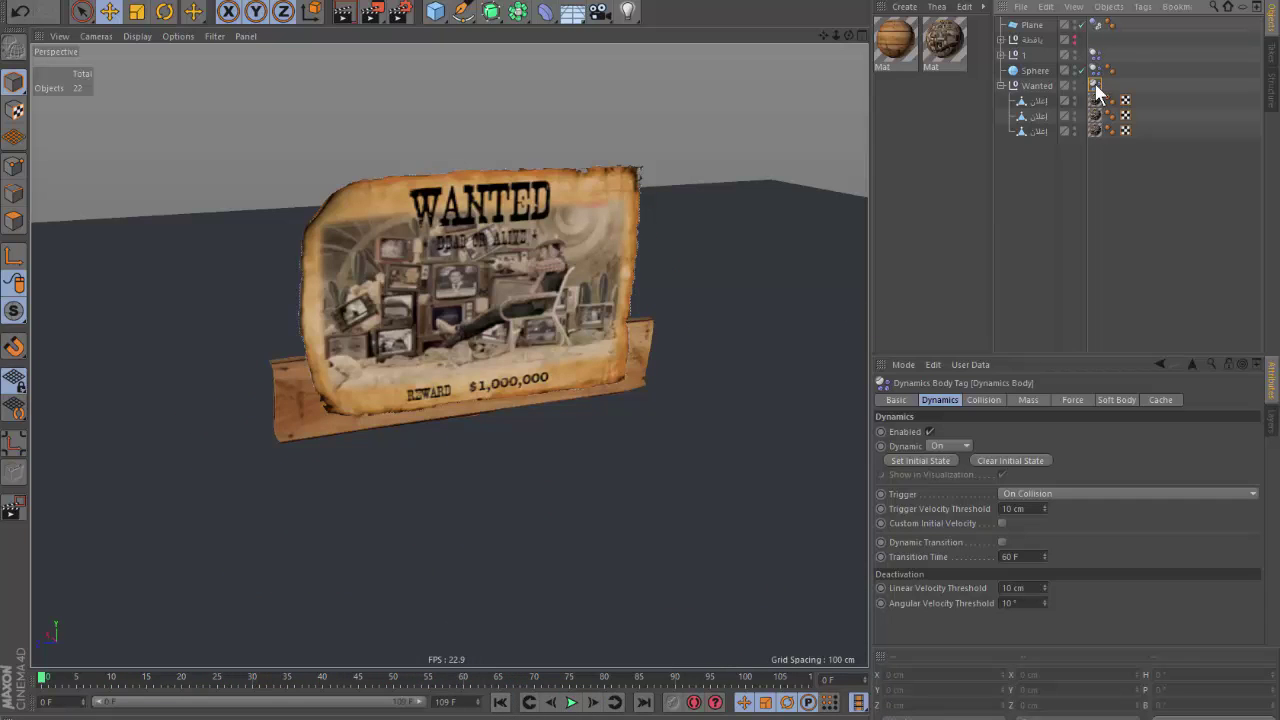
Review the poster's Soft Body spring settings, replay the shatter, and bring up its Collision tab.
click(1115, 400)
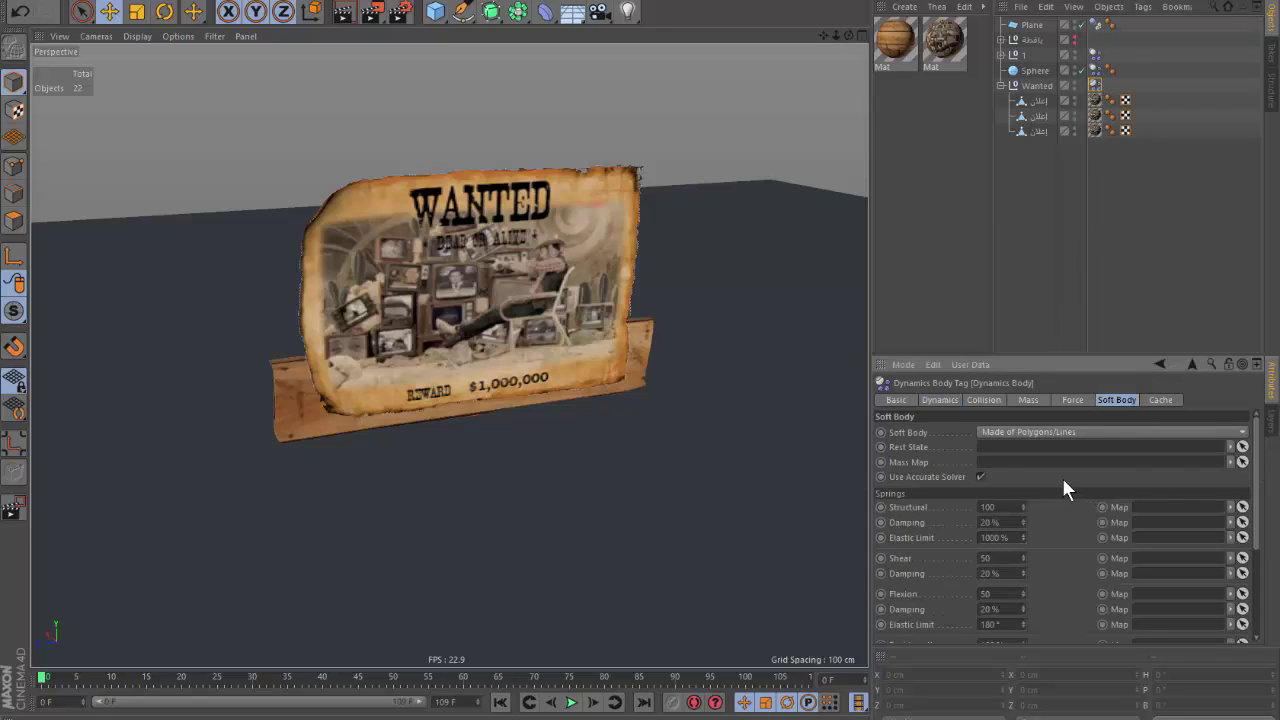
scroll(1062, 480, down, 2)
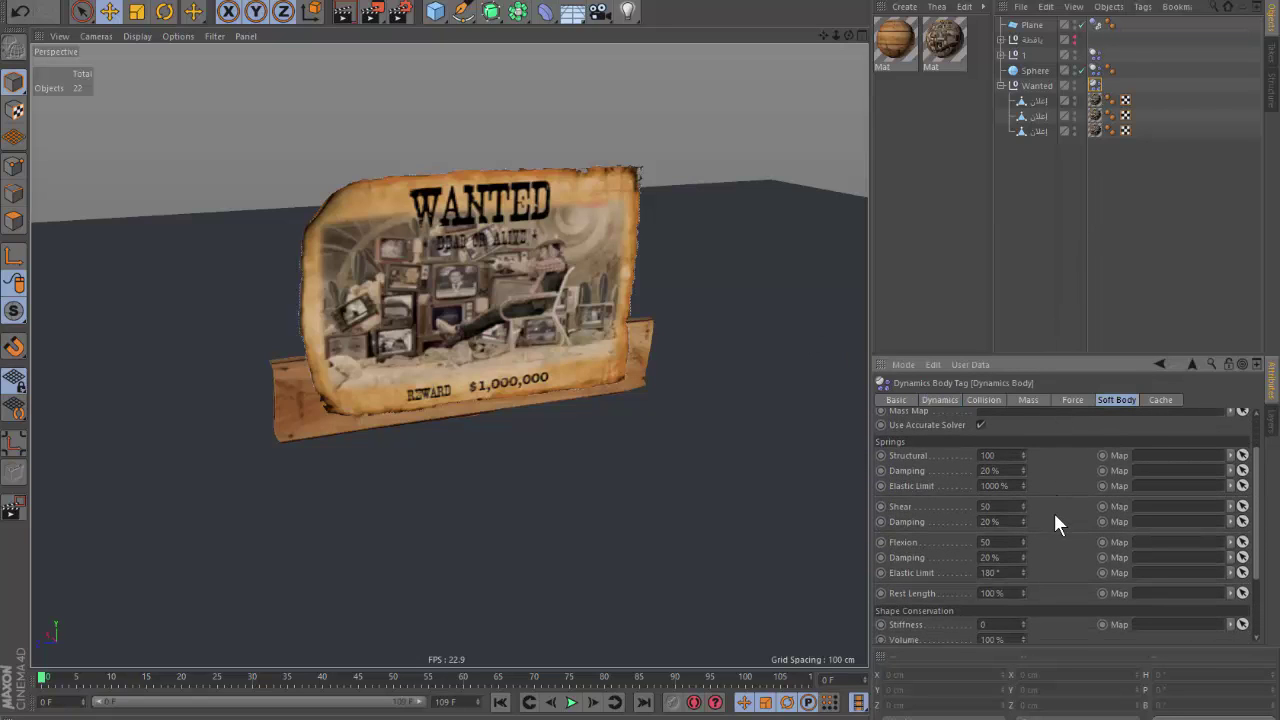
mouse_move(1053, 510)
middle_down()
mouse_move(1056, 407)
mouse_move(1057, 580)
middle_up()
click(572, 702)
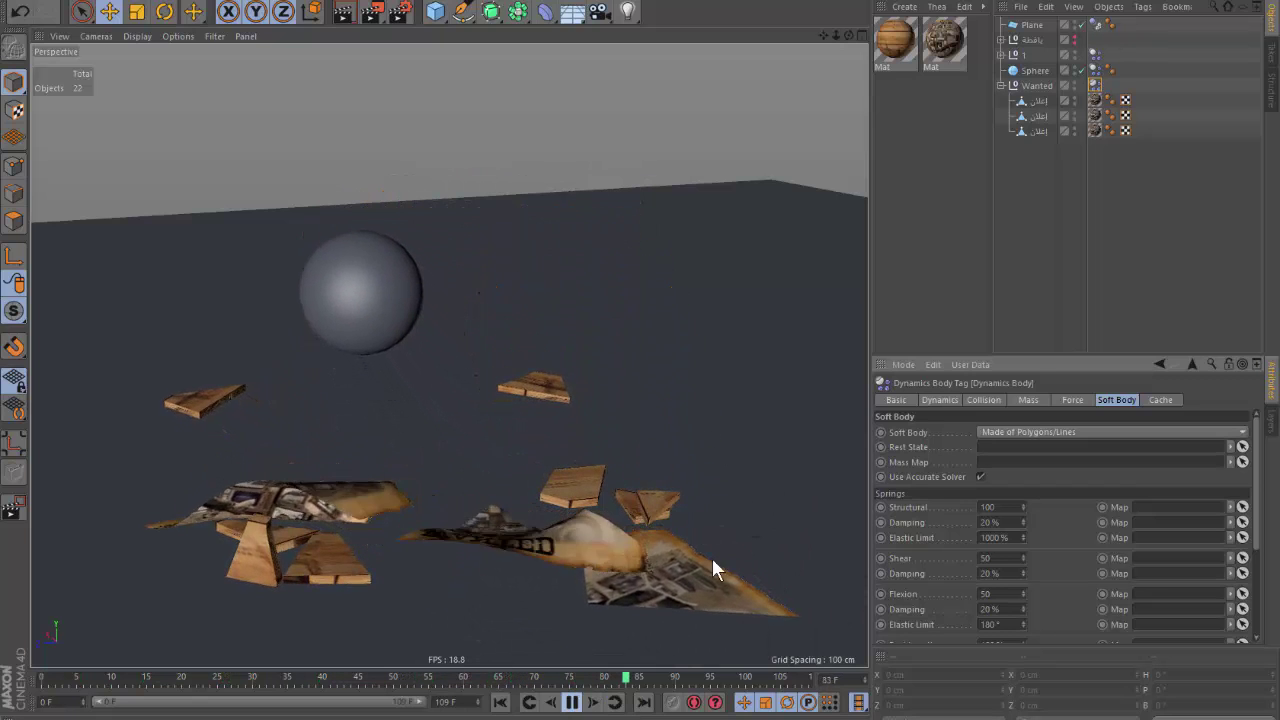
click(572, 702)
click(500, 702)
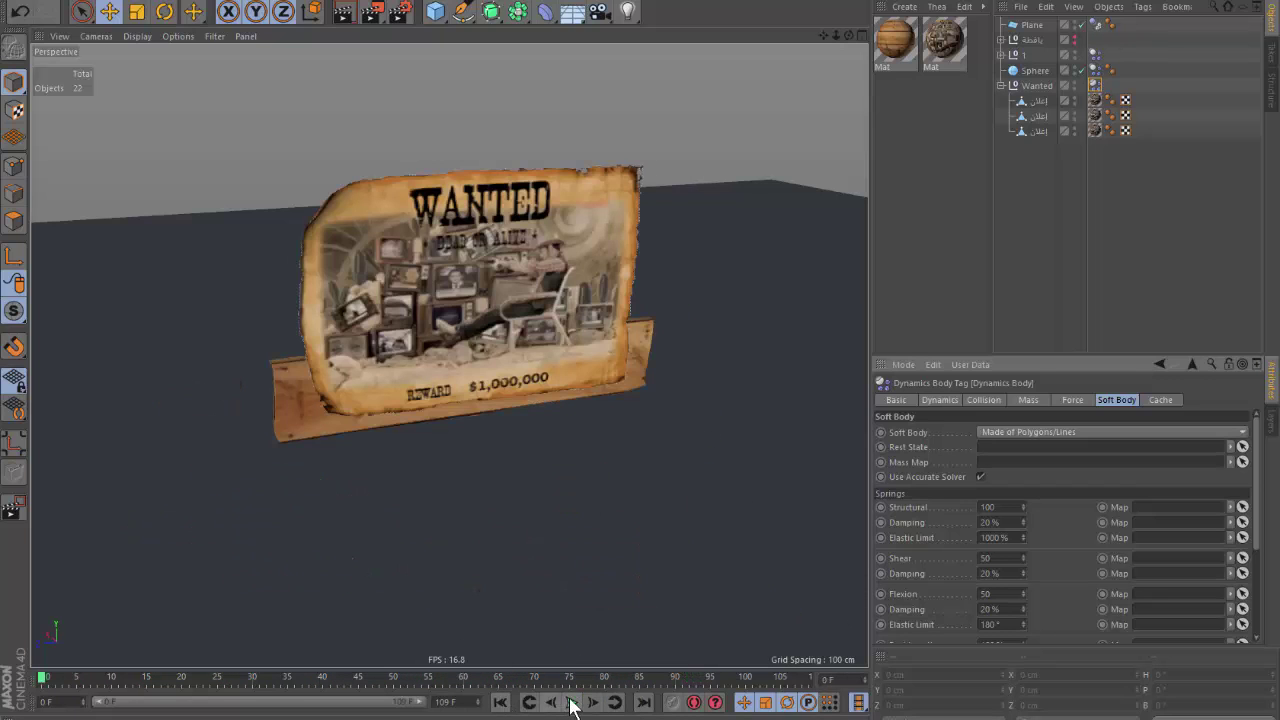
click(572, 702)
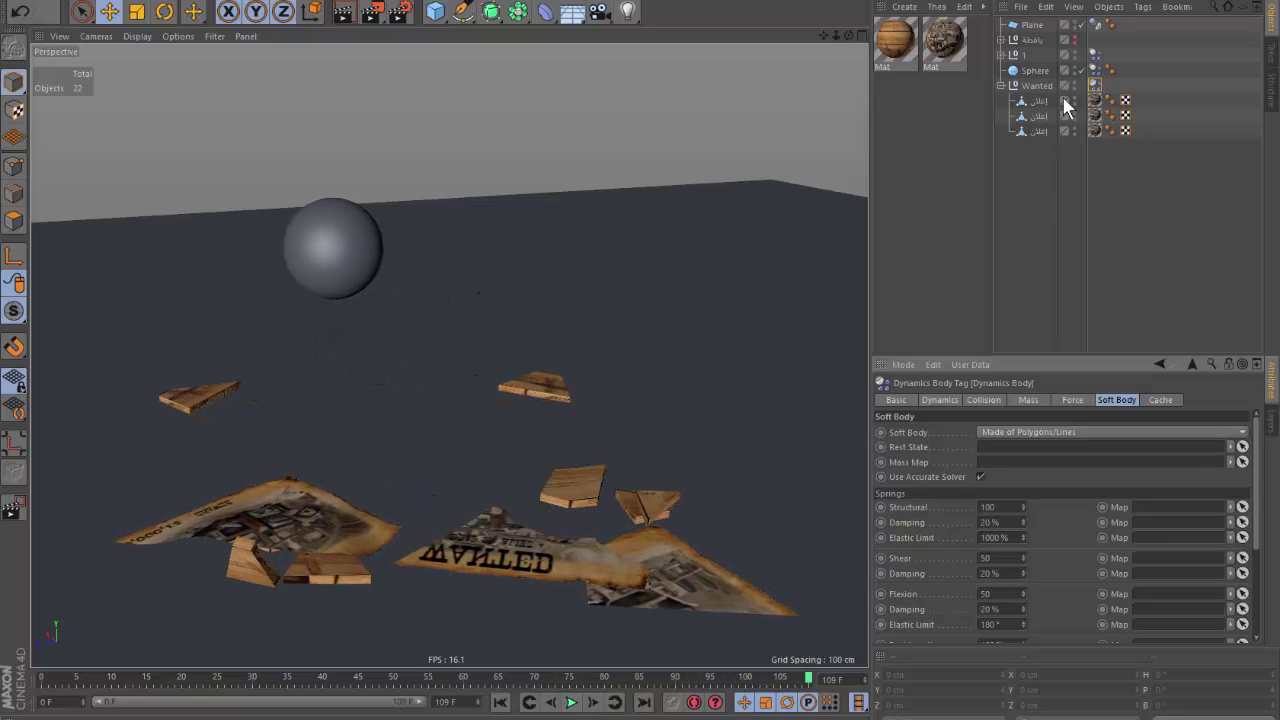
click(982, 400)
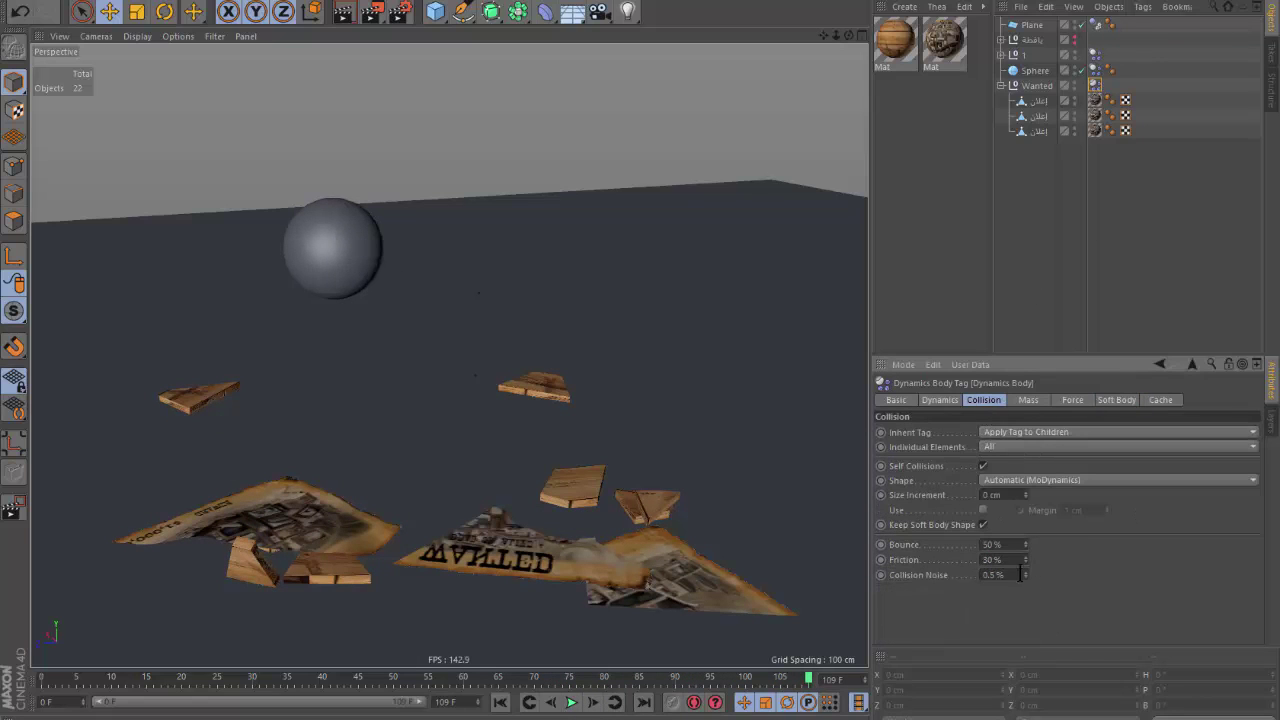
Raise the WANTED poster's collision friction and replay the simulation.
drag(1025, 559, 1025, 530)
click(950, 401)
click(984, 400)
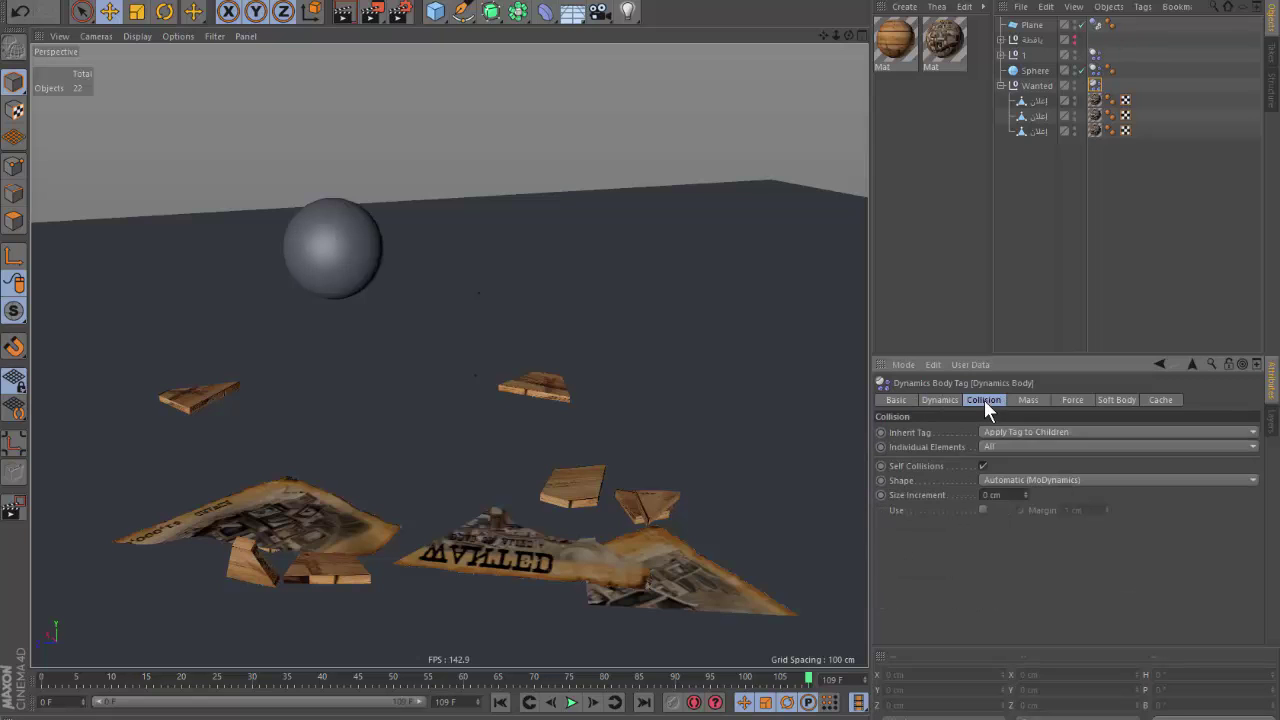
click(572, 703)
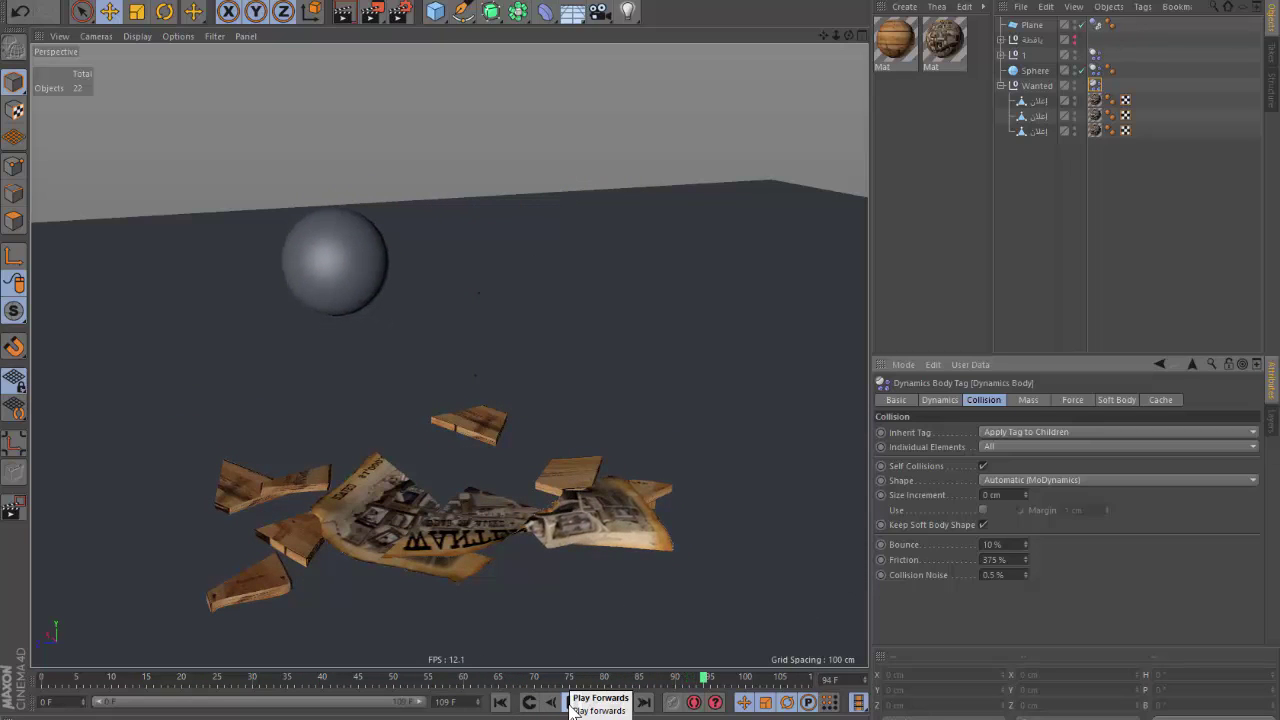
On the ground Plane's Dynamics tag, drop friction to 0% and replay the simulation.
click(1097, 23)
drag(1024, 556, 1024, 600)
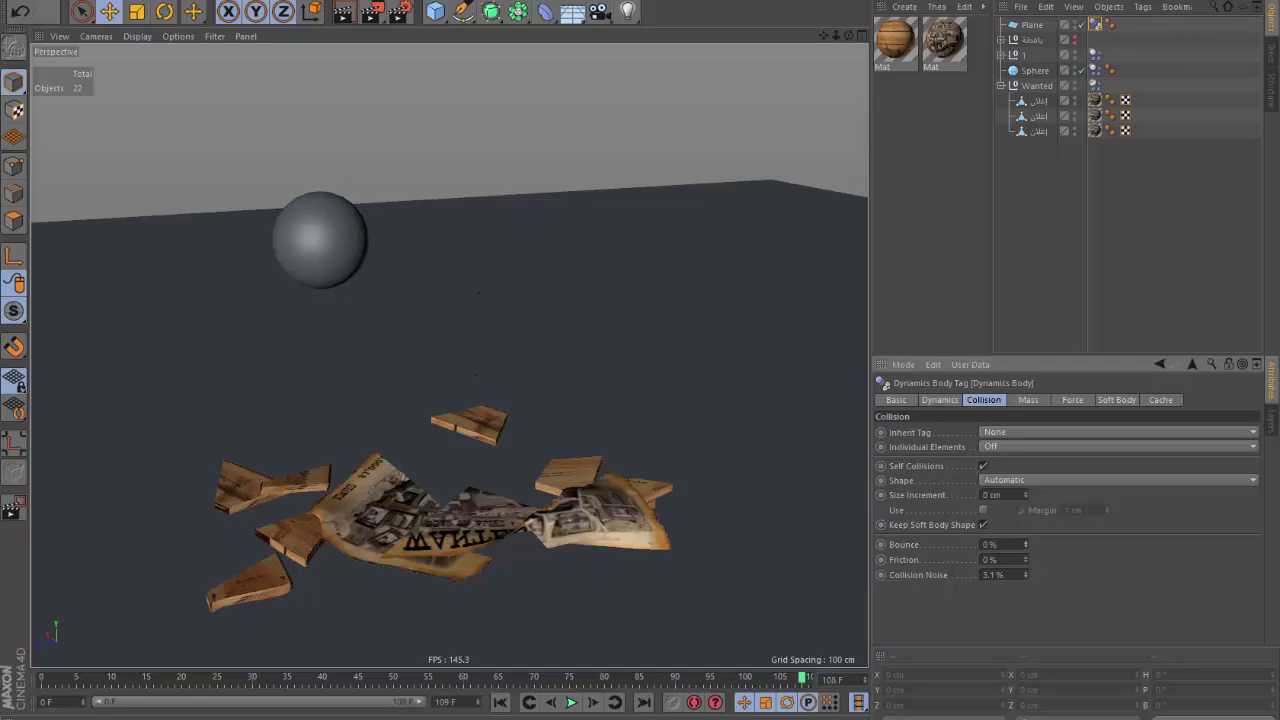
click(500, 702)
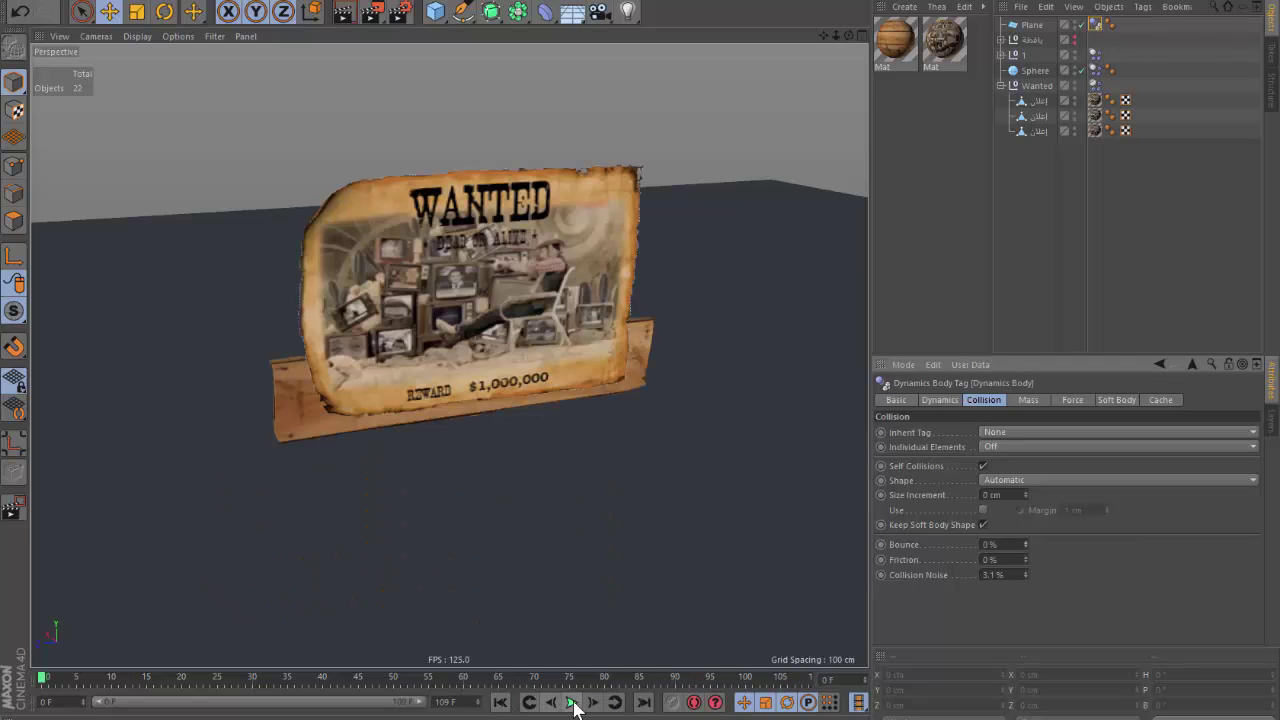
click(571, 702)
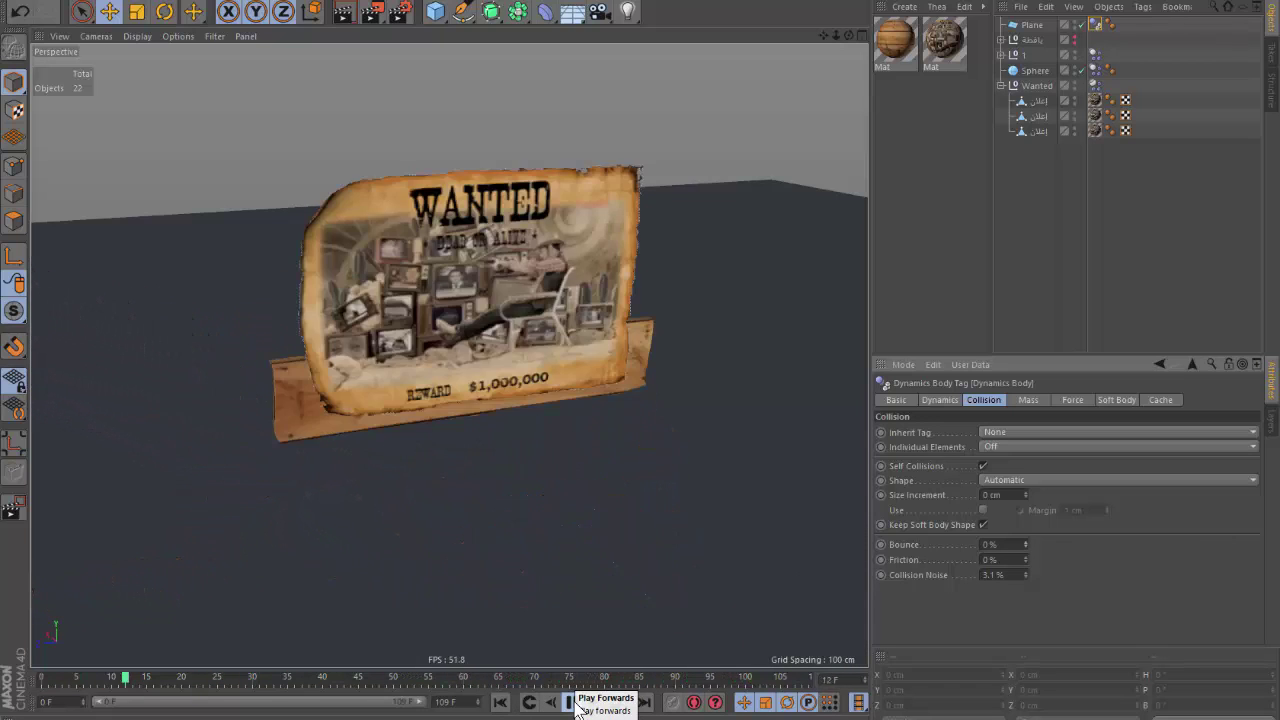
Raise the Plane's friction to 505%, replay, and rewind to frame 0.
drag(1024, 560, 1024, 560)
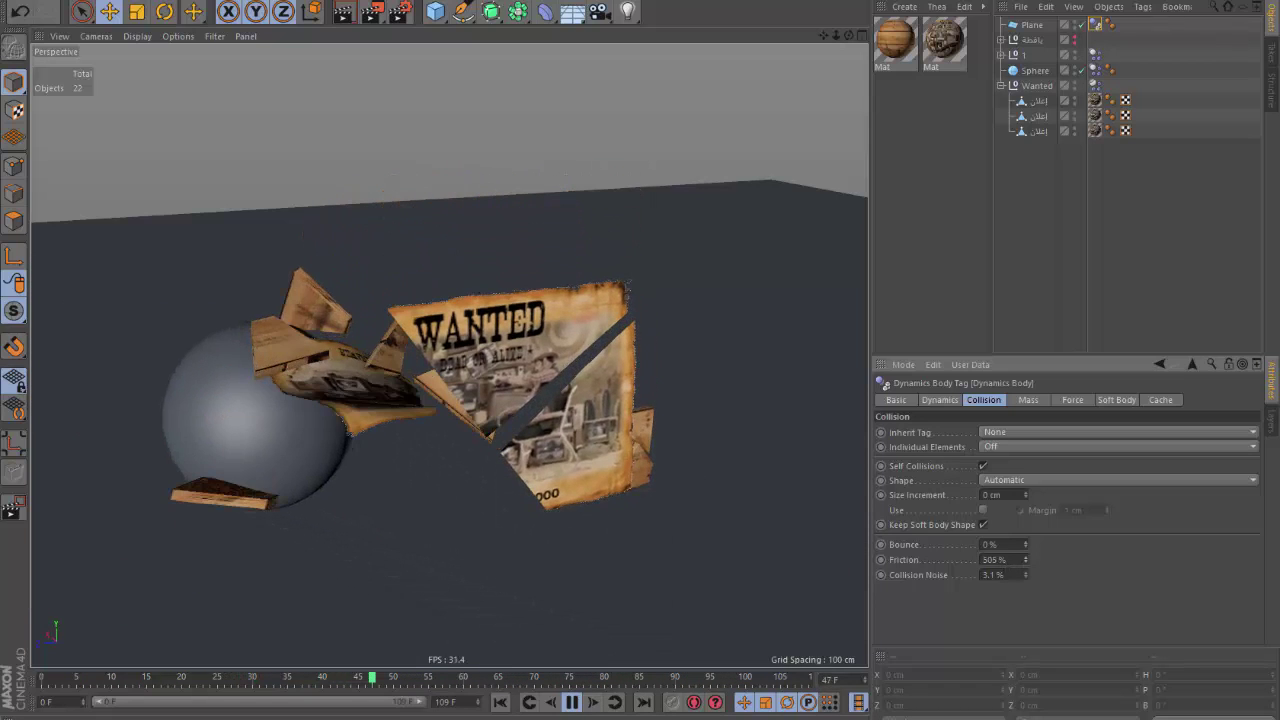
click(500, 703)
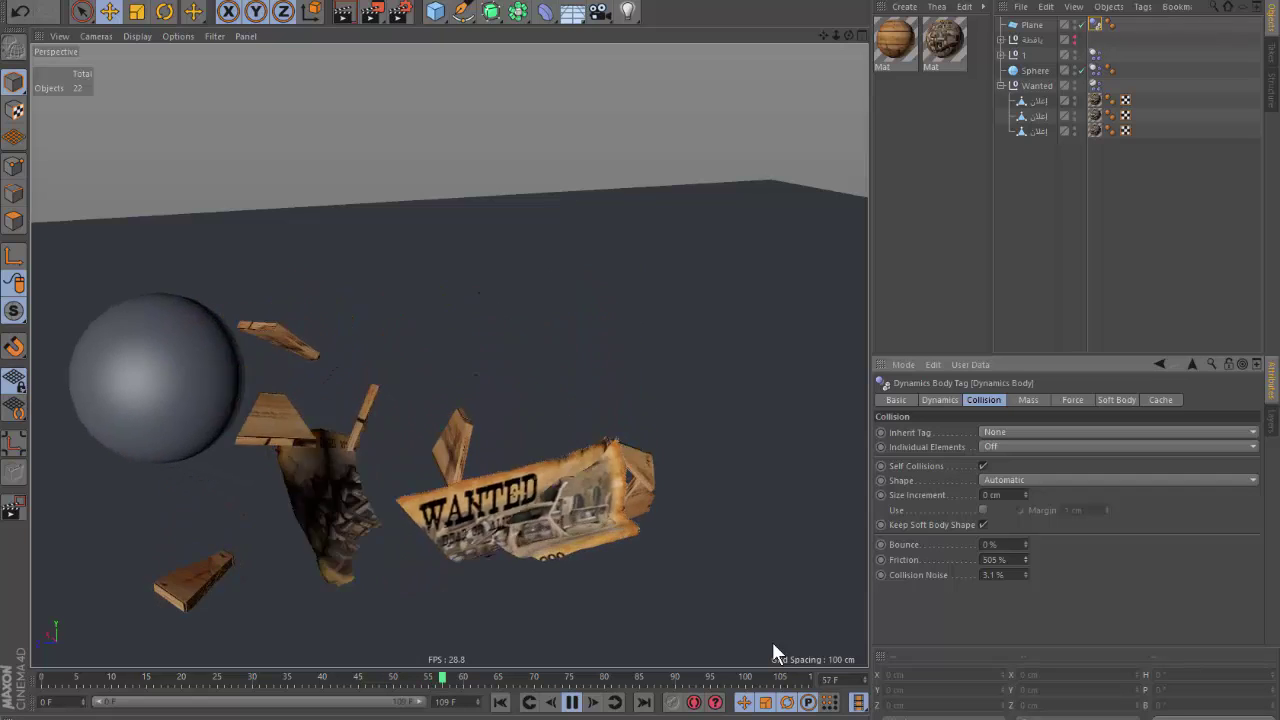
click(572, 702)
click(500, 703)
scroll(733, 310, down, 5)
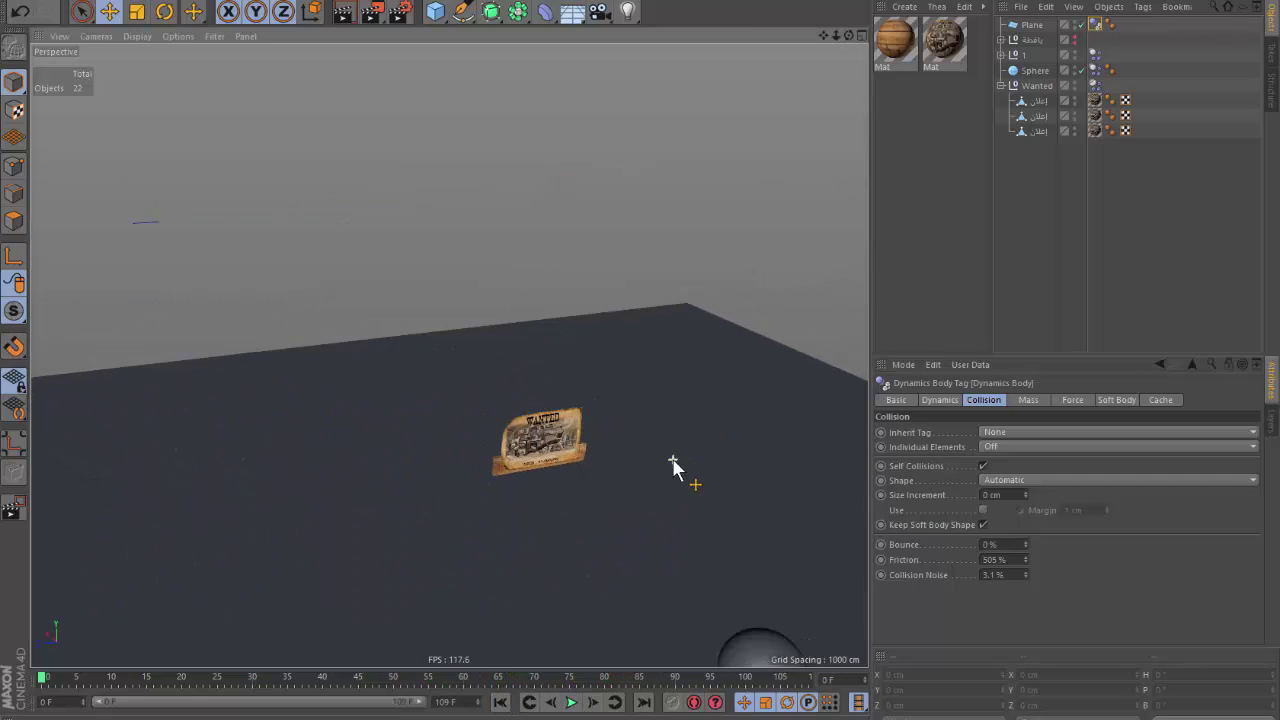
scroll(672, 458, up, 3)
scroll(677, 586, up, 3)
scroll(651, 523, up, 1)
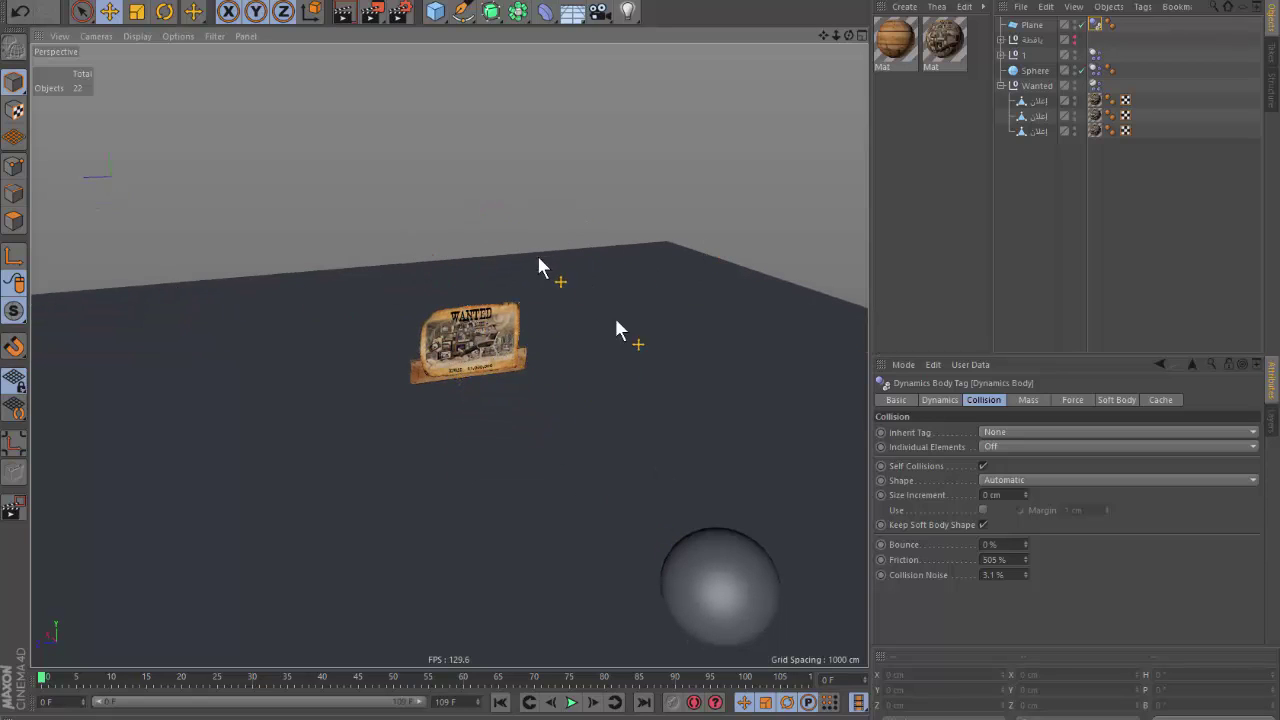
Clear the Plane selection and check the WANTED sign object in the scene.
click(1028, 184)
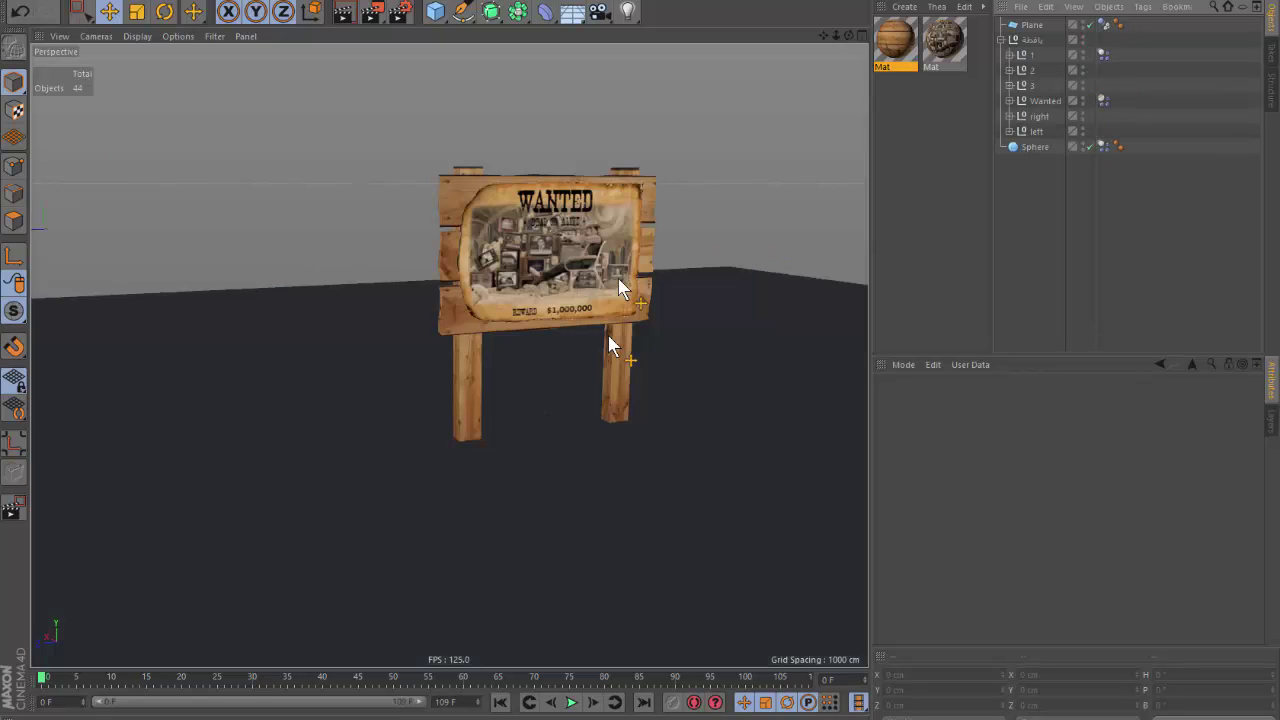
scroll(665, 245, up, 3)
scroll(668, 255, down, 5)
click(640, 334)
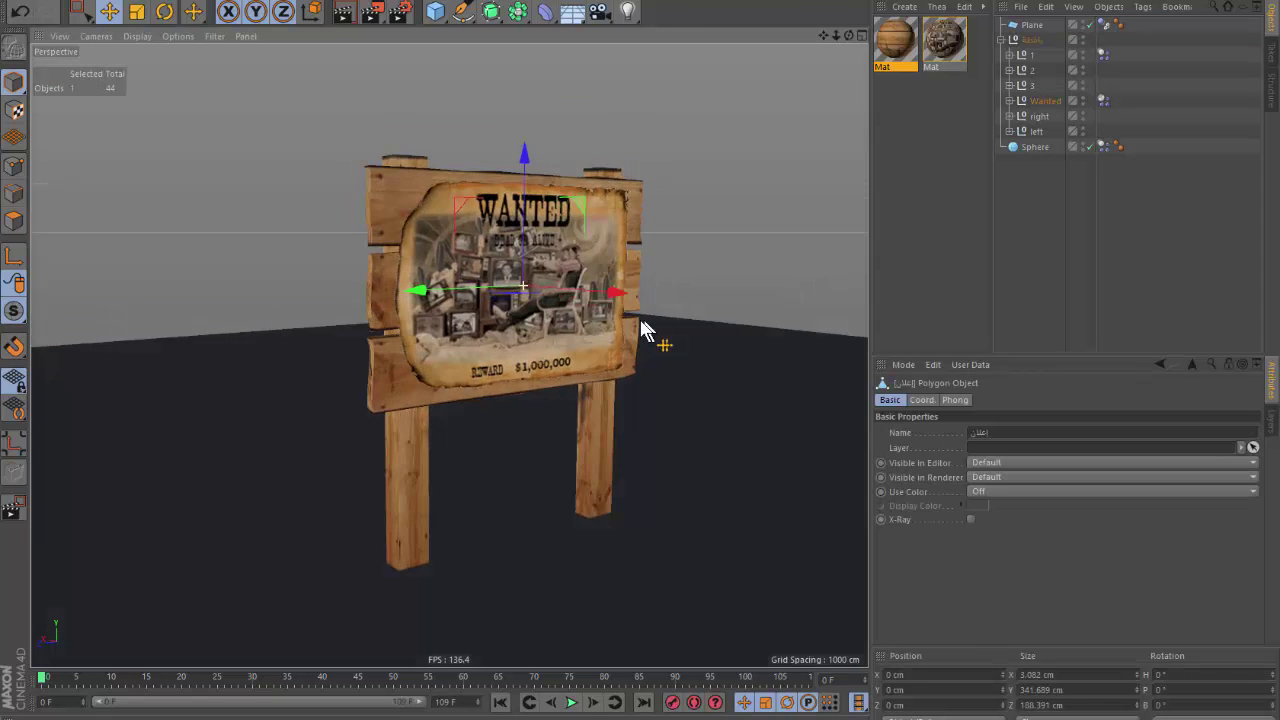
click(1040, 62)
click(1022, 55)
click(1103, 60)
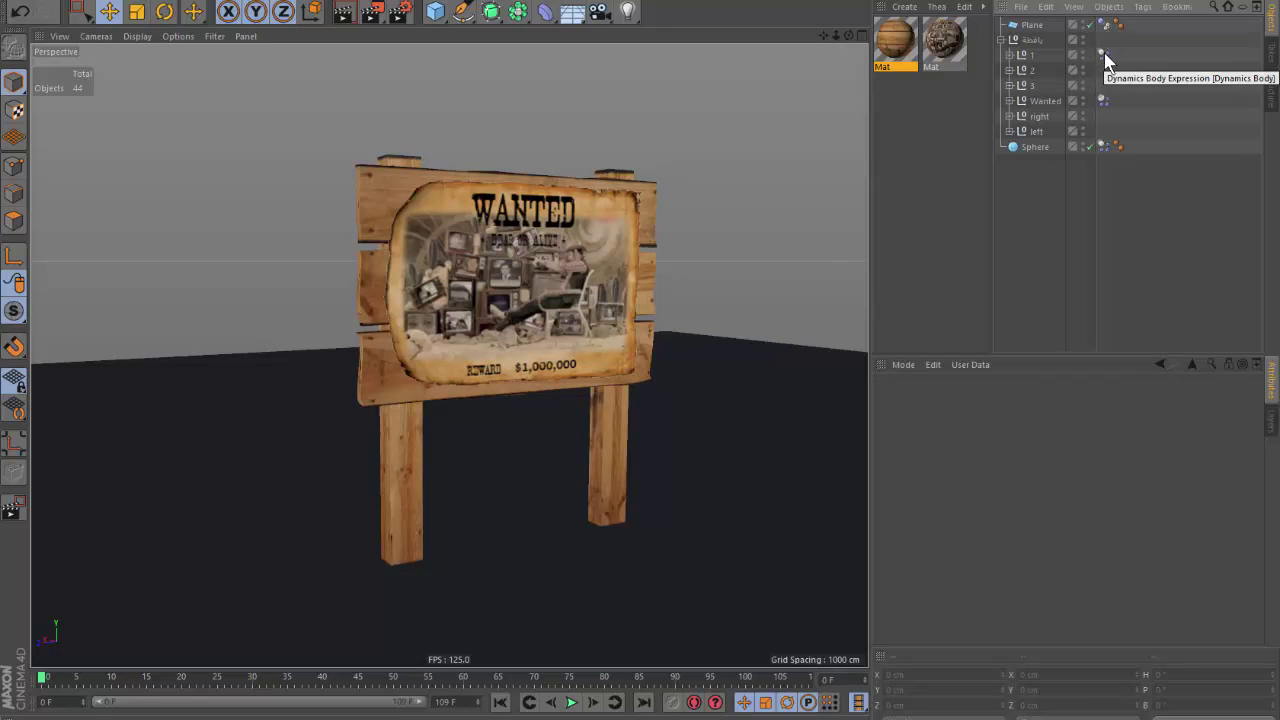
Expand part group 2 and Ctrl-drag group 1's Dynamics Body tag onto group 3.
click(1010, 70)
click(1035, 71)
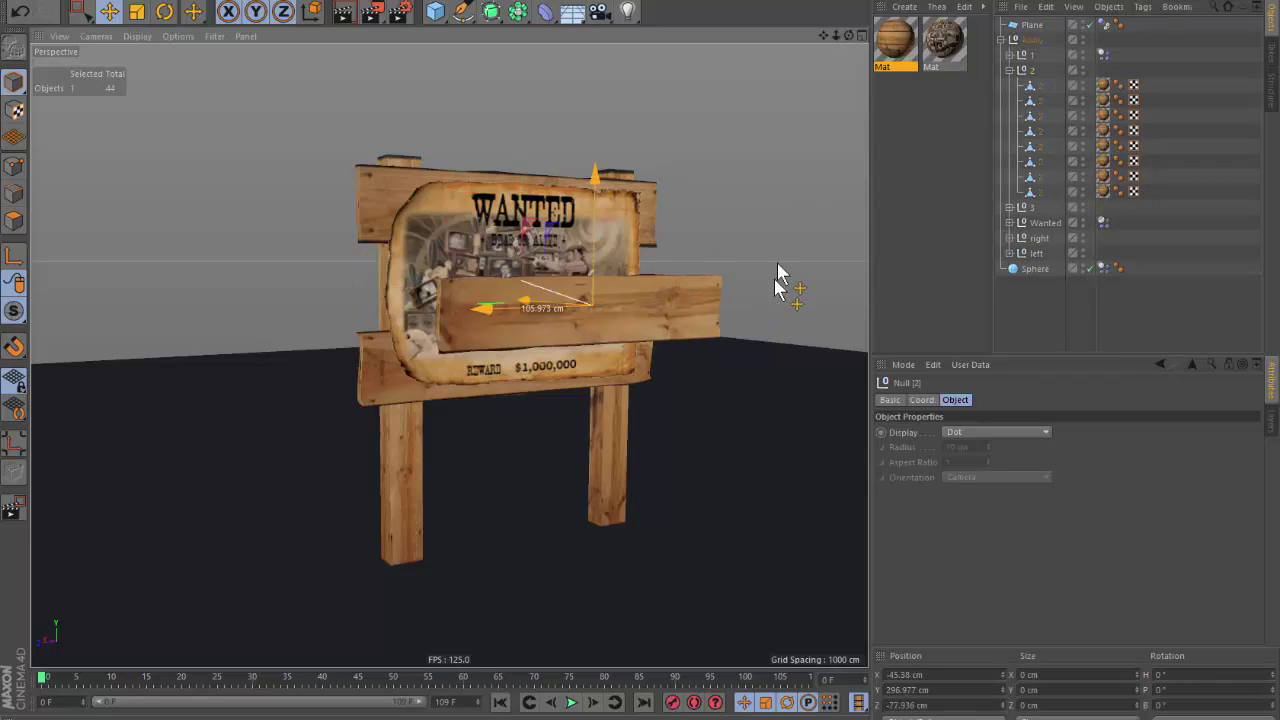
click(1025, 207)
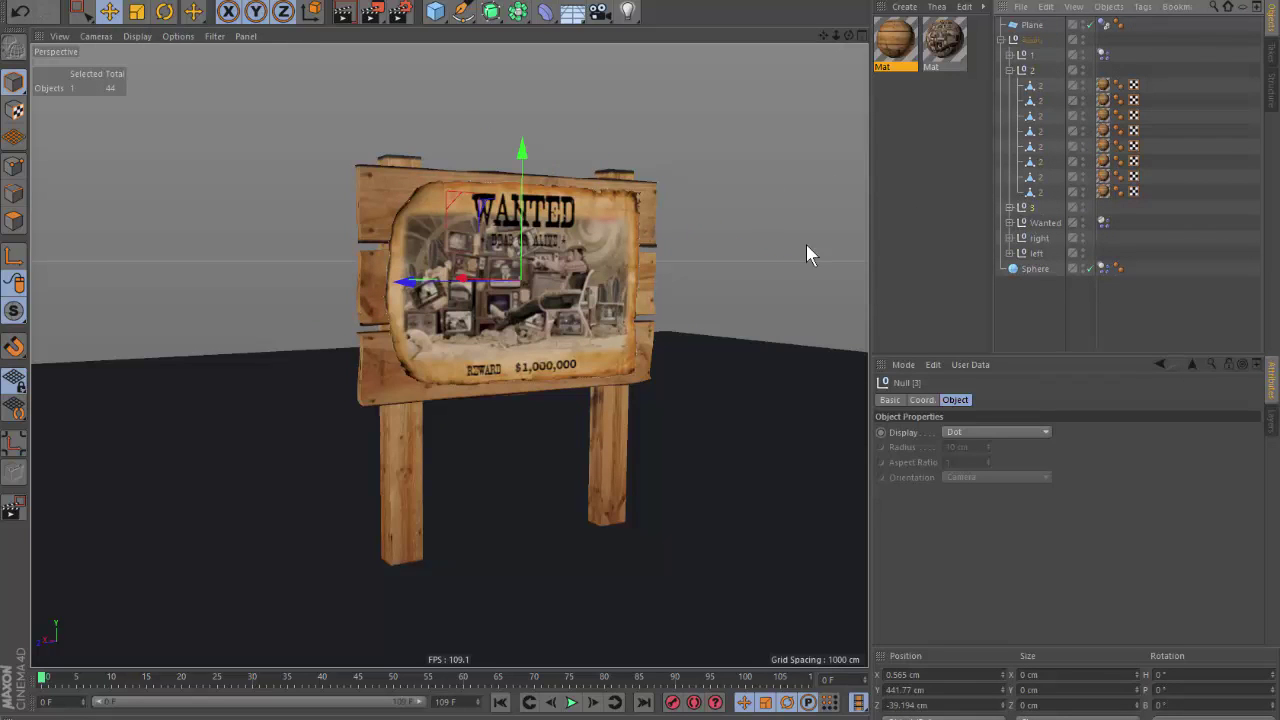
click(1010, 70)
click(1103, 54)
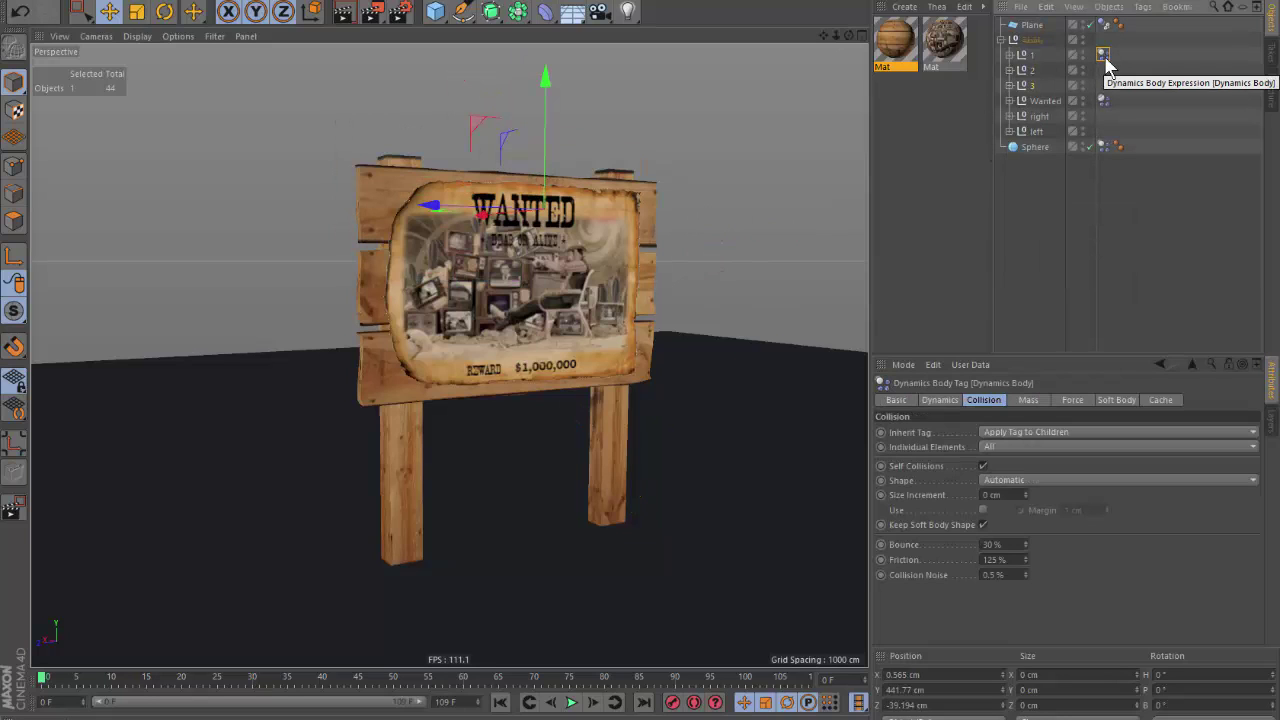
drag(1103, 56, 1118, 67)
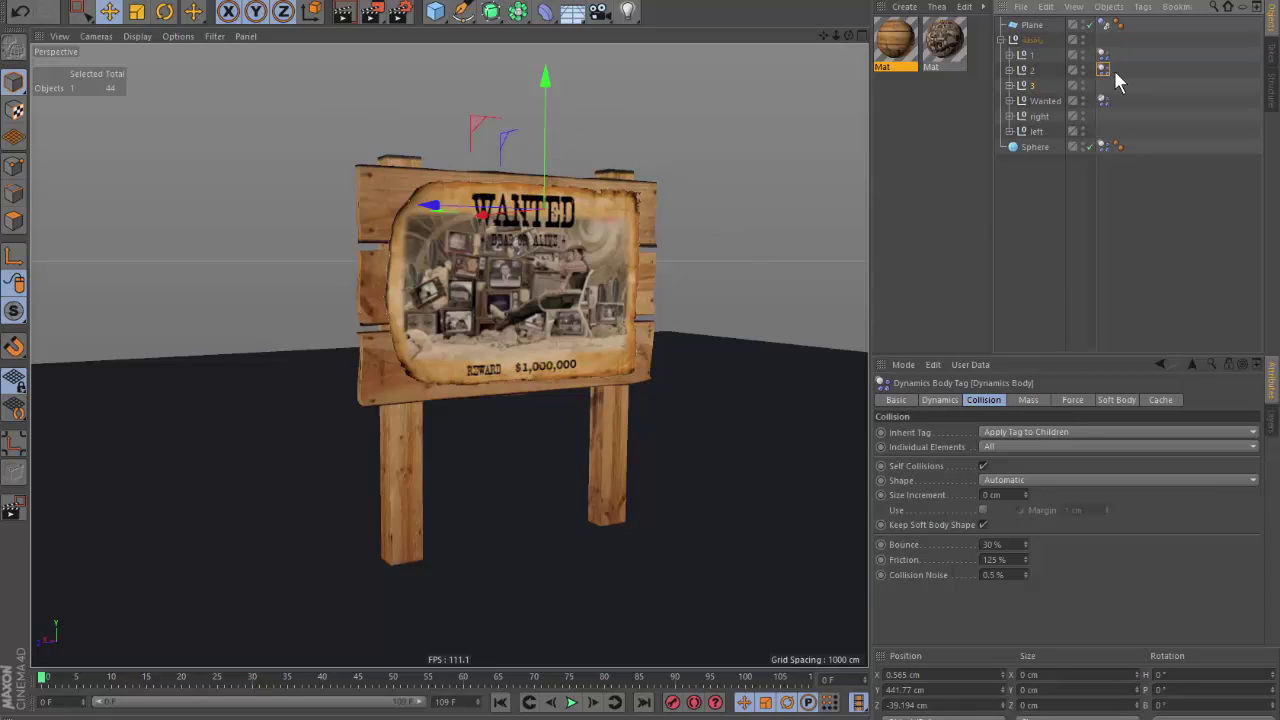
ctrl+drag(1108, 100, 1103, 104)
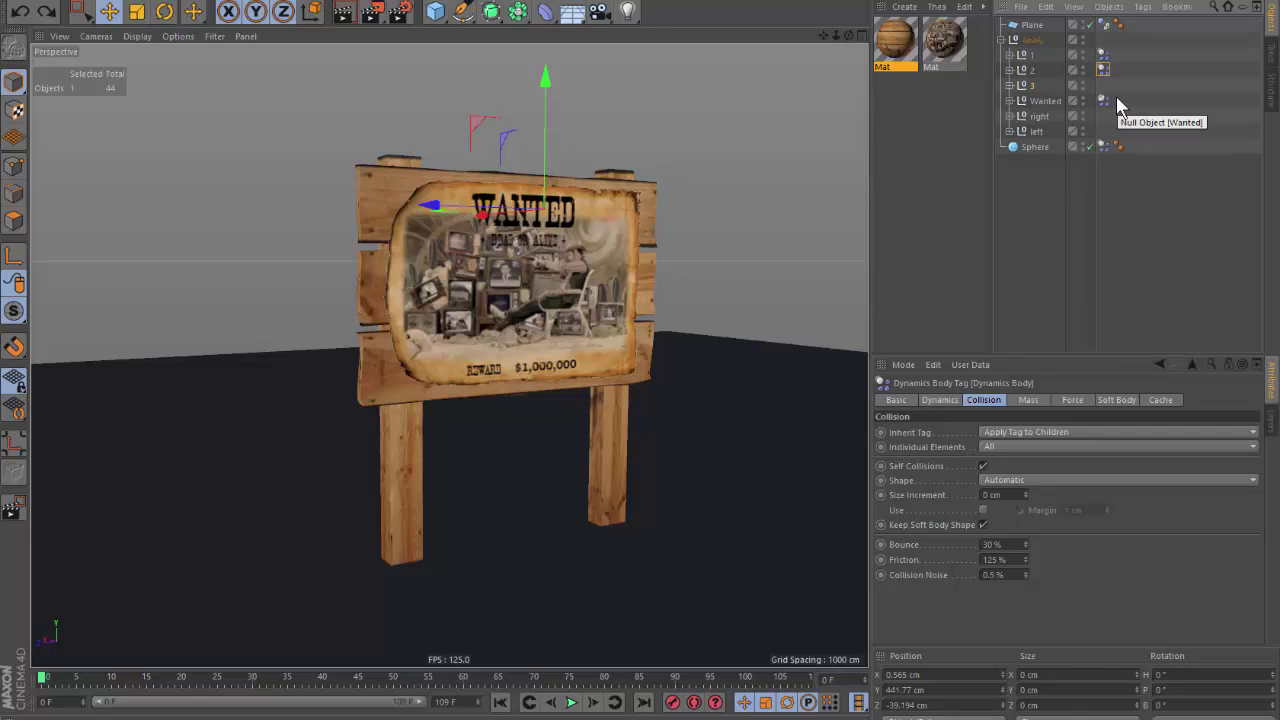
click(1036, 147)
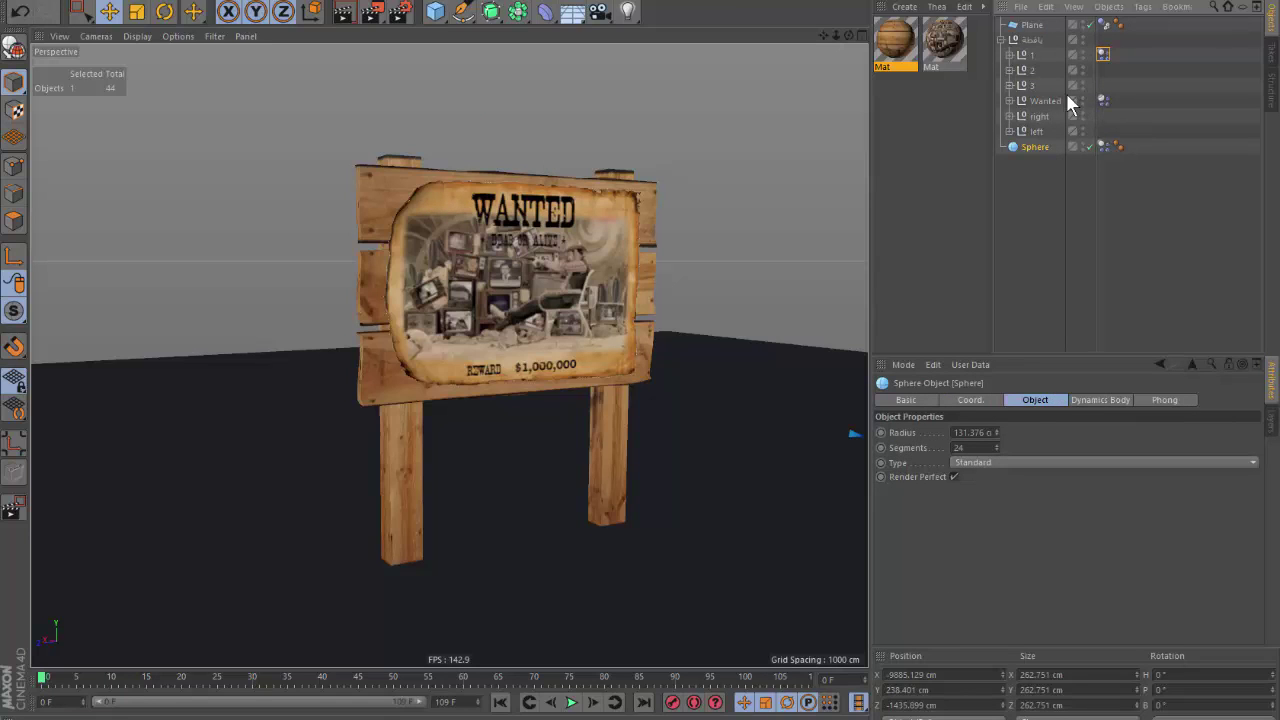
Move the Wanted group out of the sign group and preview the dynamics.
drag(1054, 102, 1052, 184)
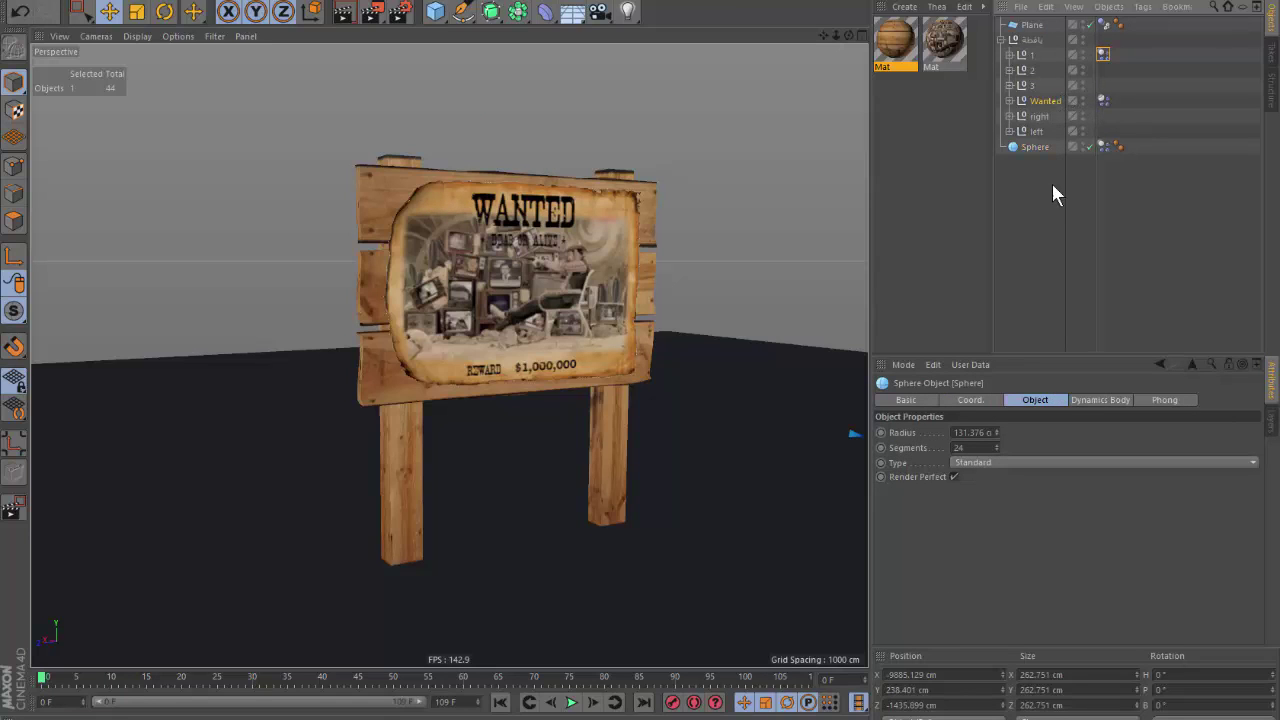
click(1095, 42)
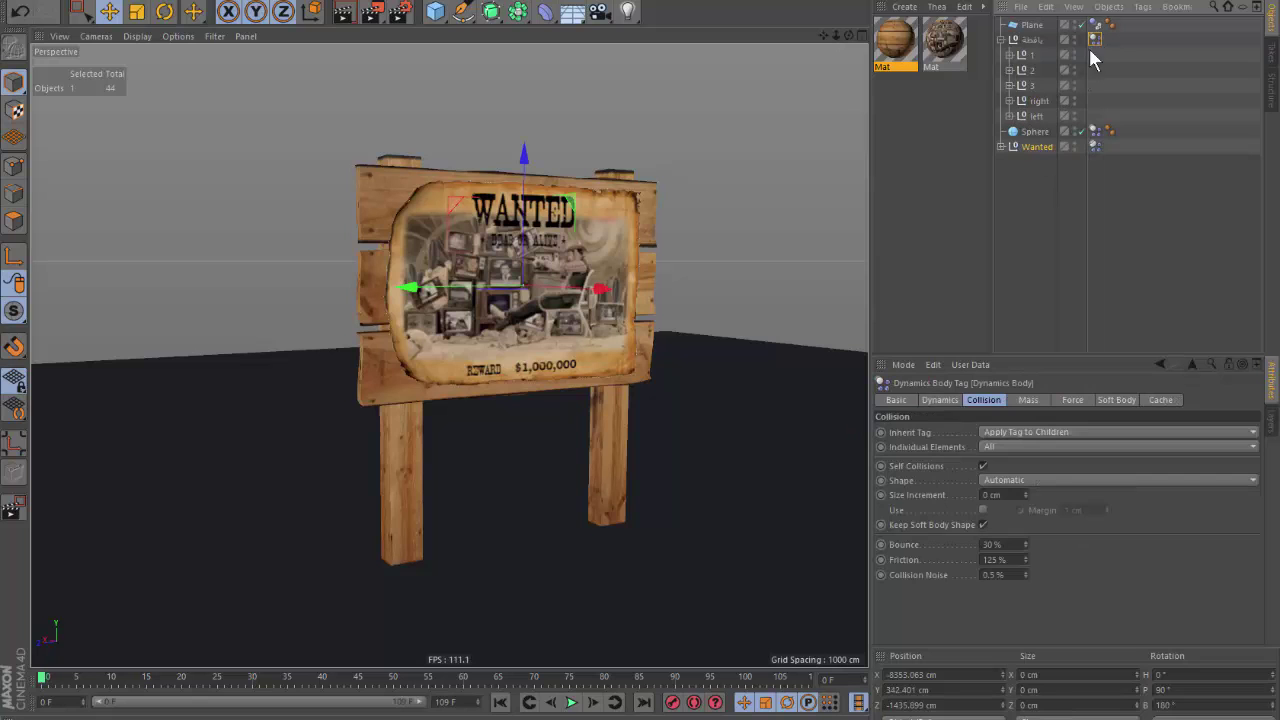
click(572, 702)
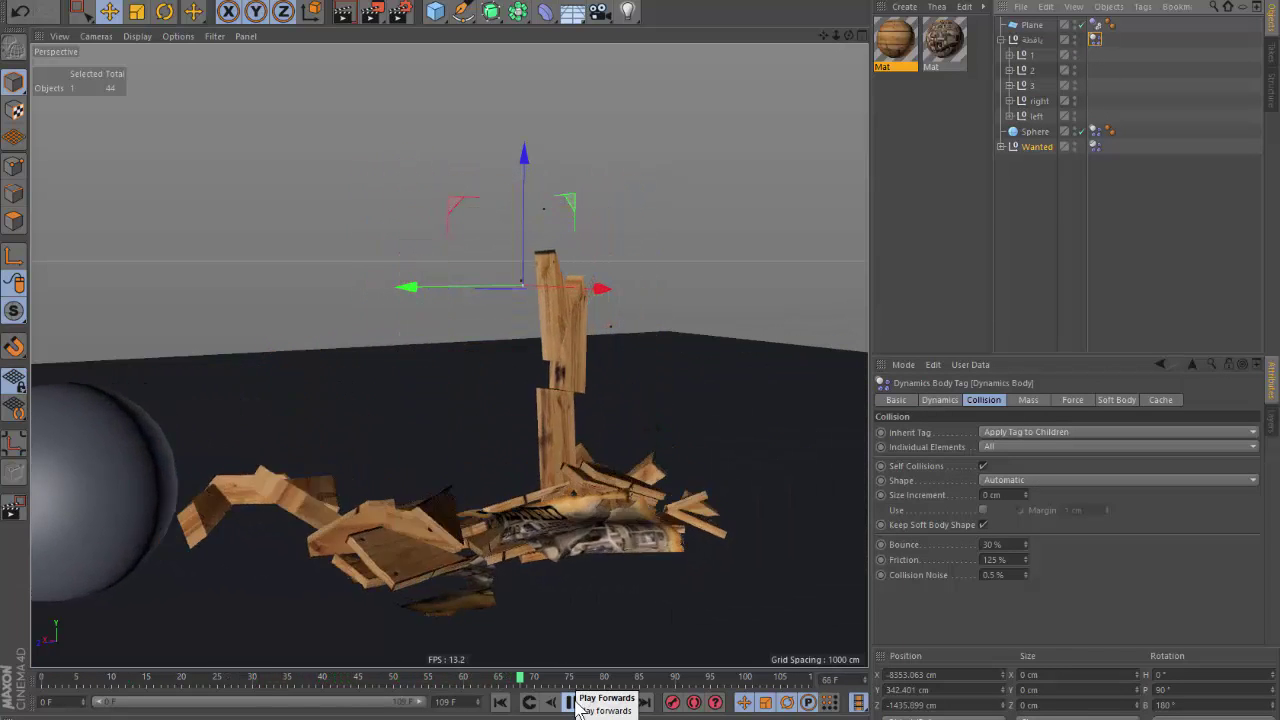
click(570, 702)
click(500, 702)
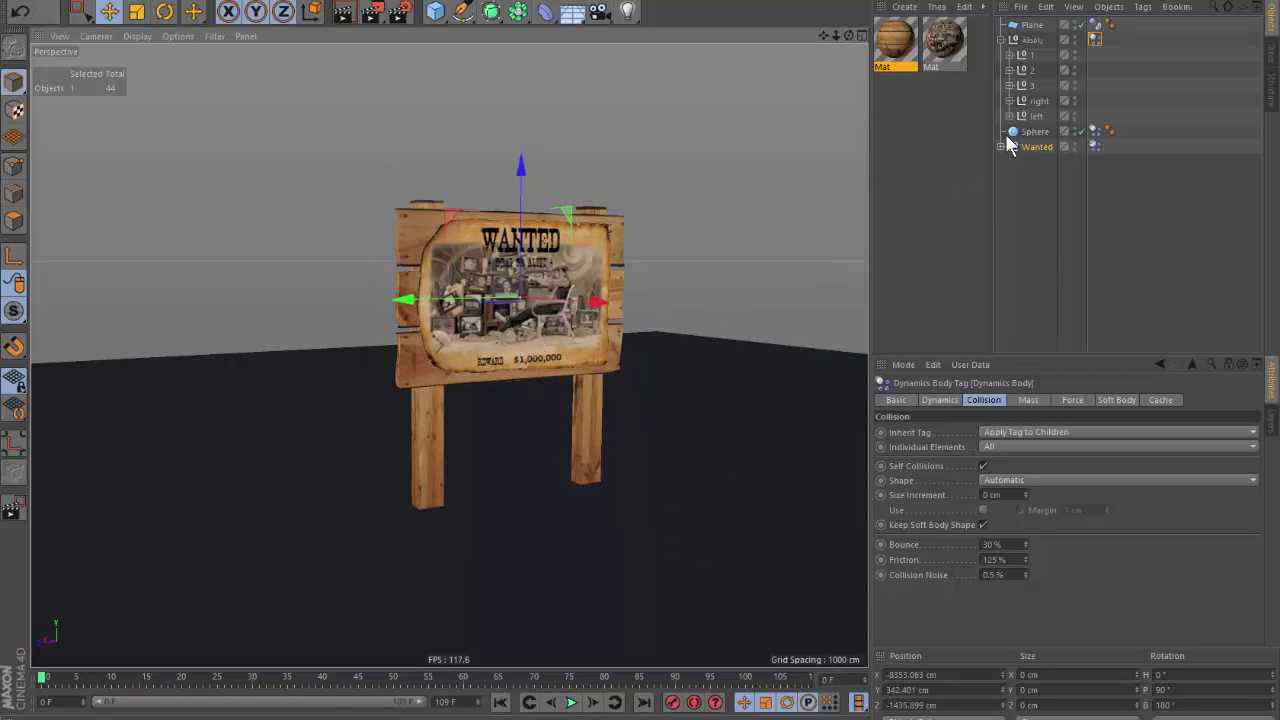
Put Wanted back as the sign group's first child and replay the smash.
drag(1095, 46, 1096, 72)
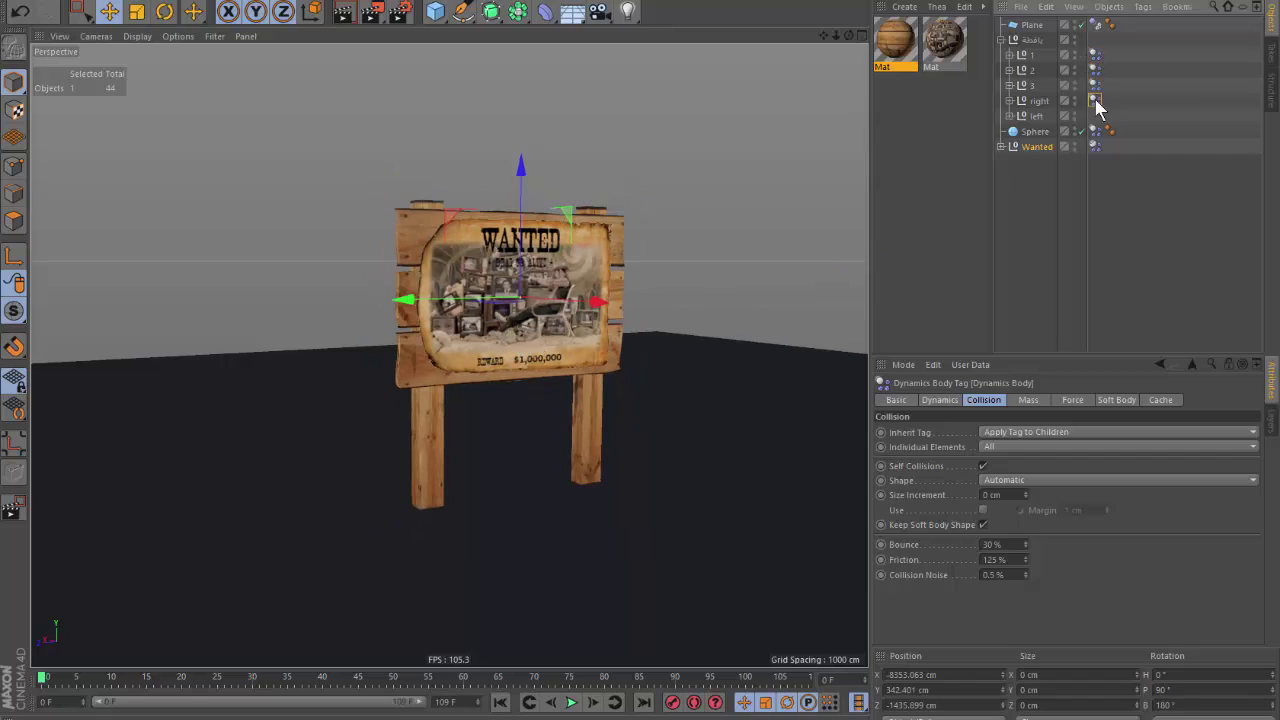
drag(1034, 147, 1030, 40)
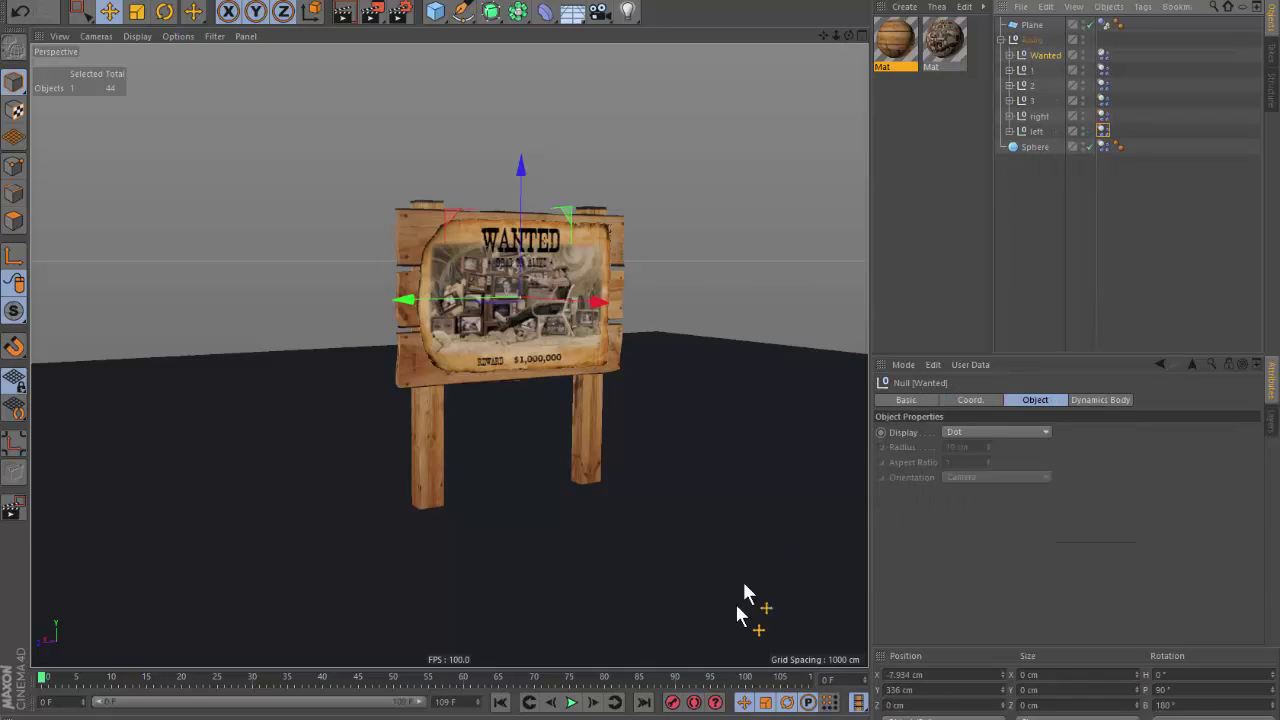
click(572, 704)
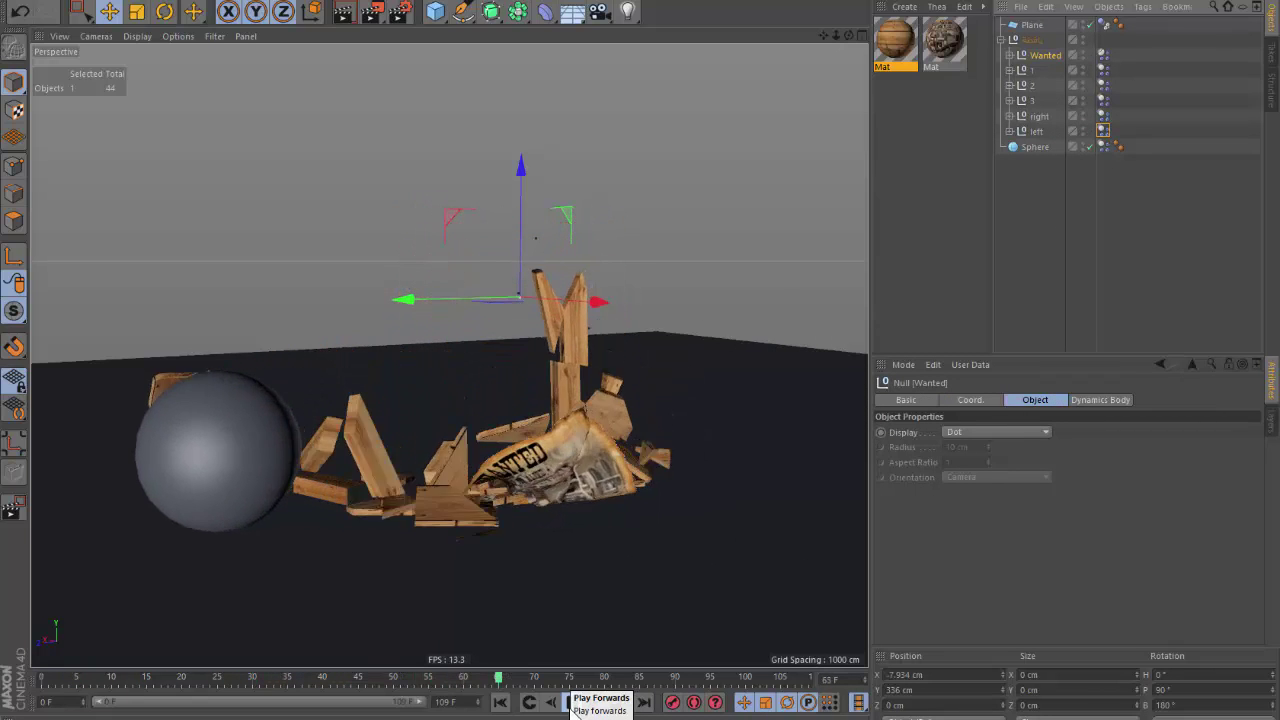
click(572, 704)
click(500, 702)
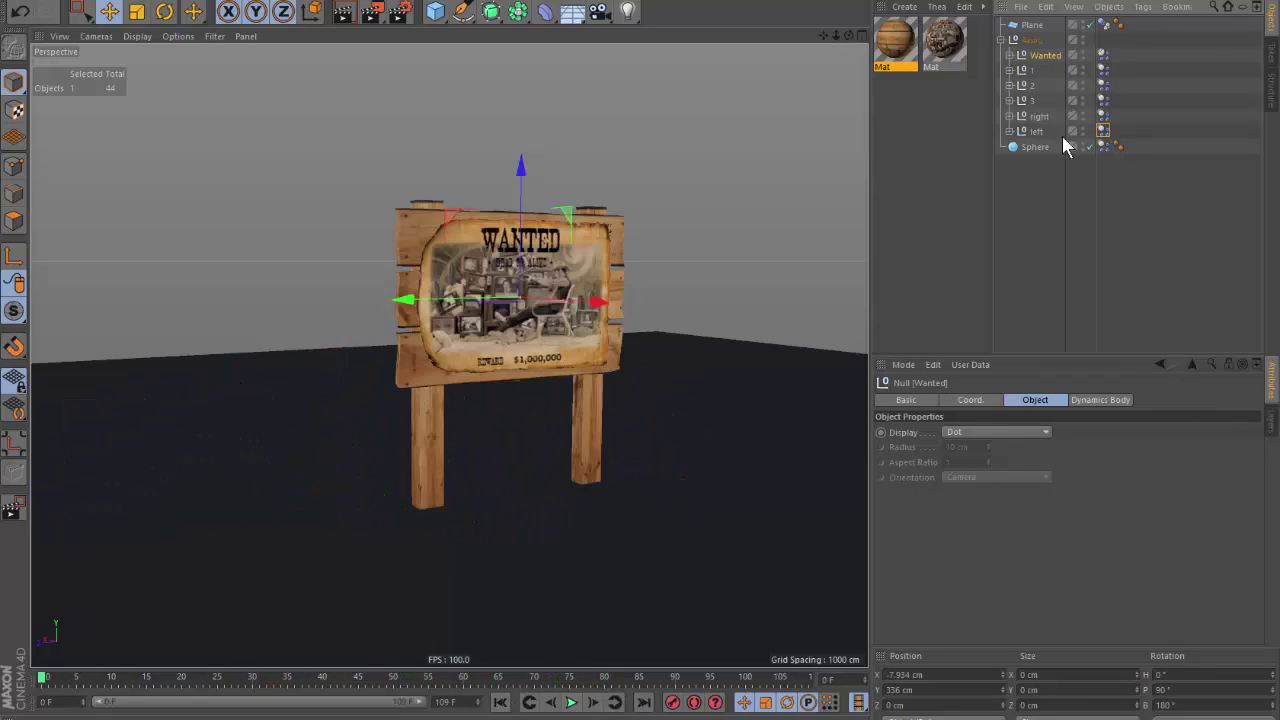
Show the Sphere's Dynamics Body initial velocity settings and restart the simulation.
click(1085, 147)
click(1103, 147)
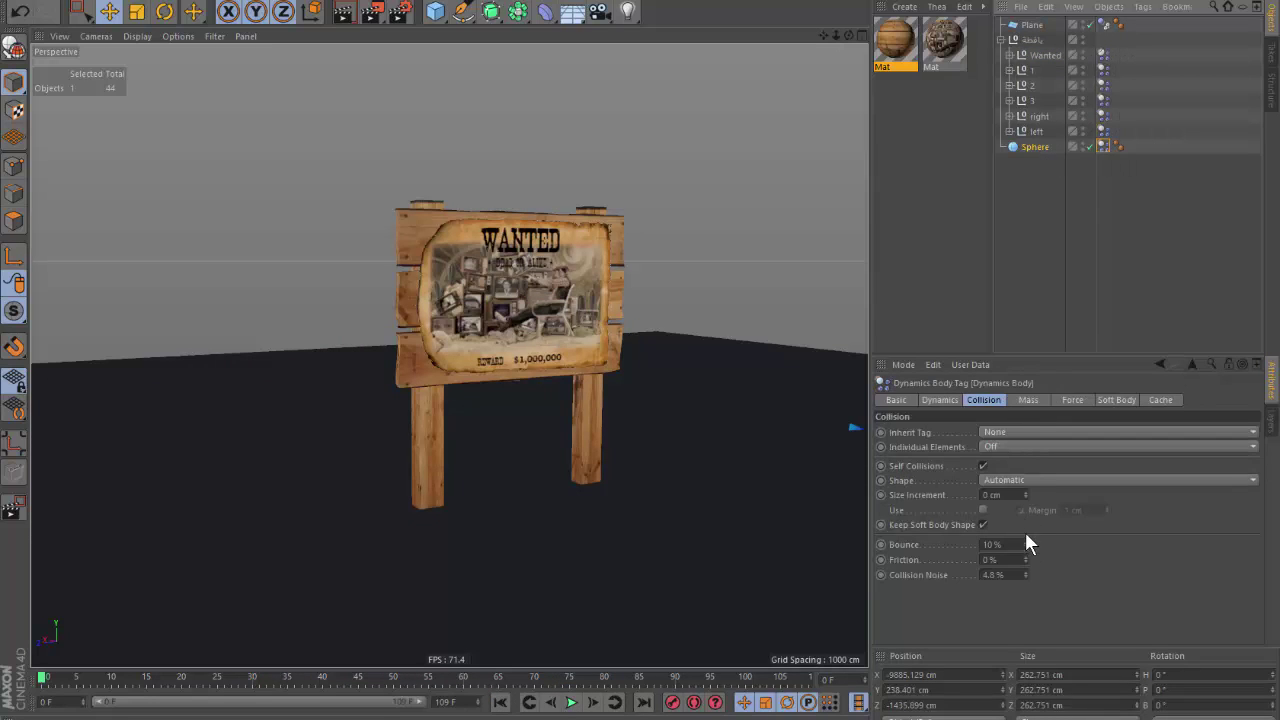
click(940, 400)
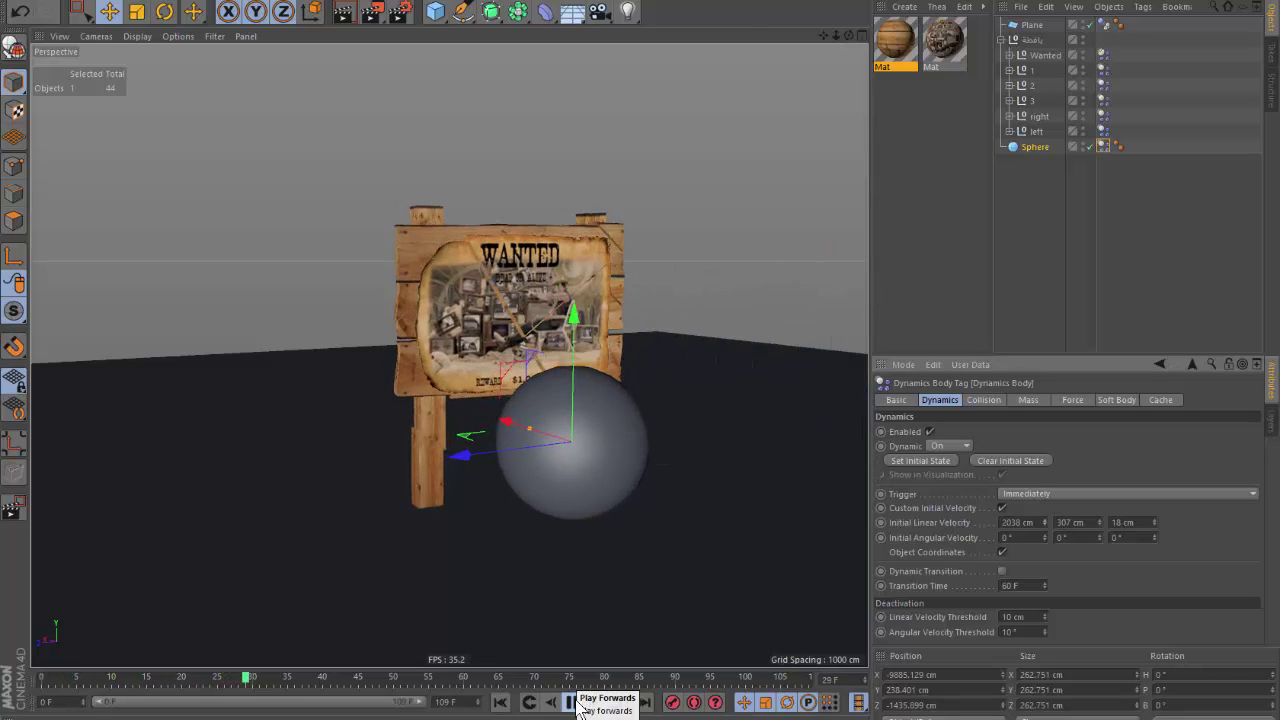
click(500, 705)
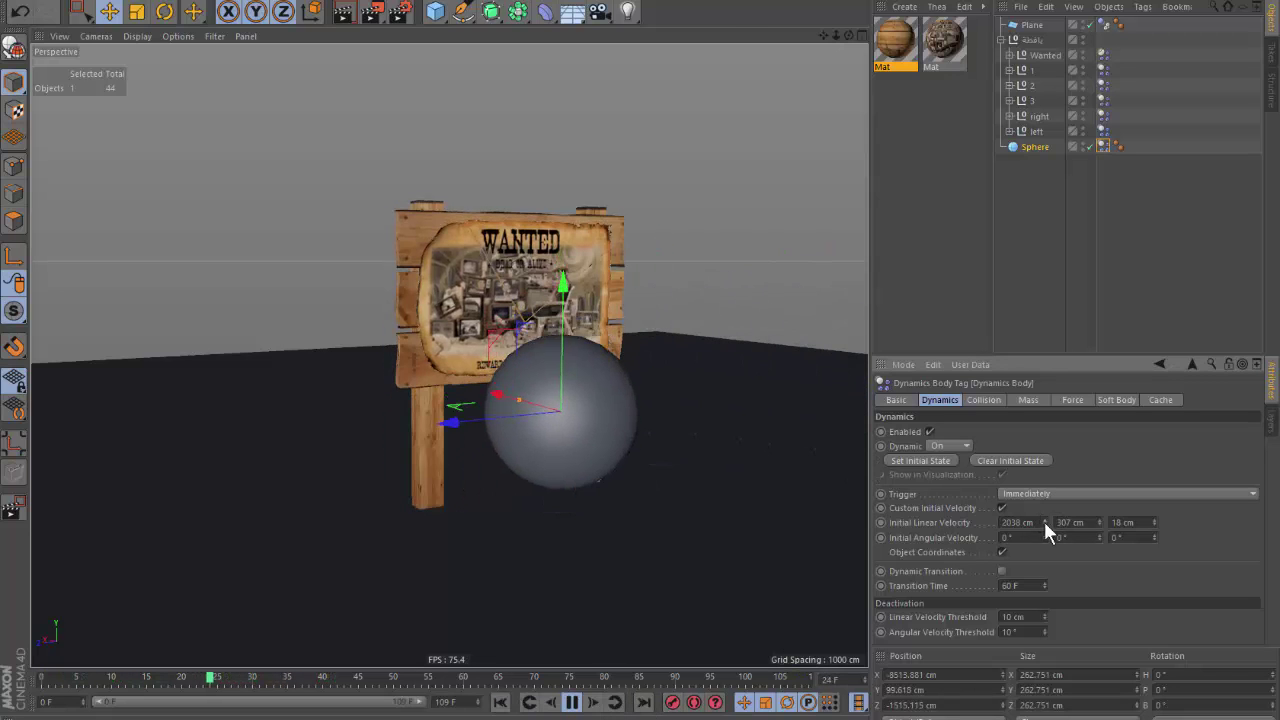
Raise the Sphere's initial linear X velocity to 7567 cm and replay the smash.
drag(1044, 522, 1044, 500)
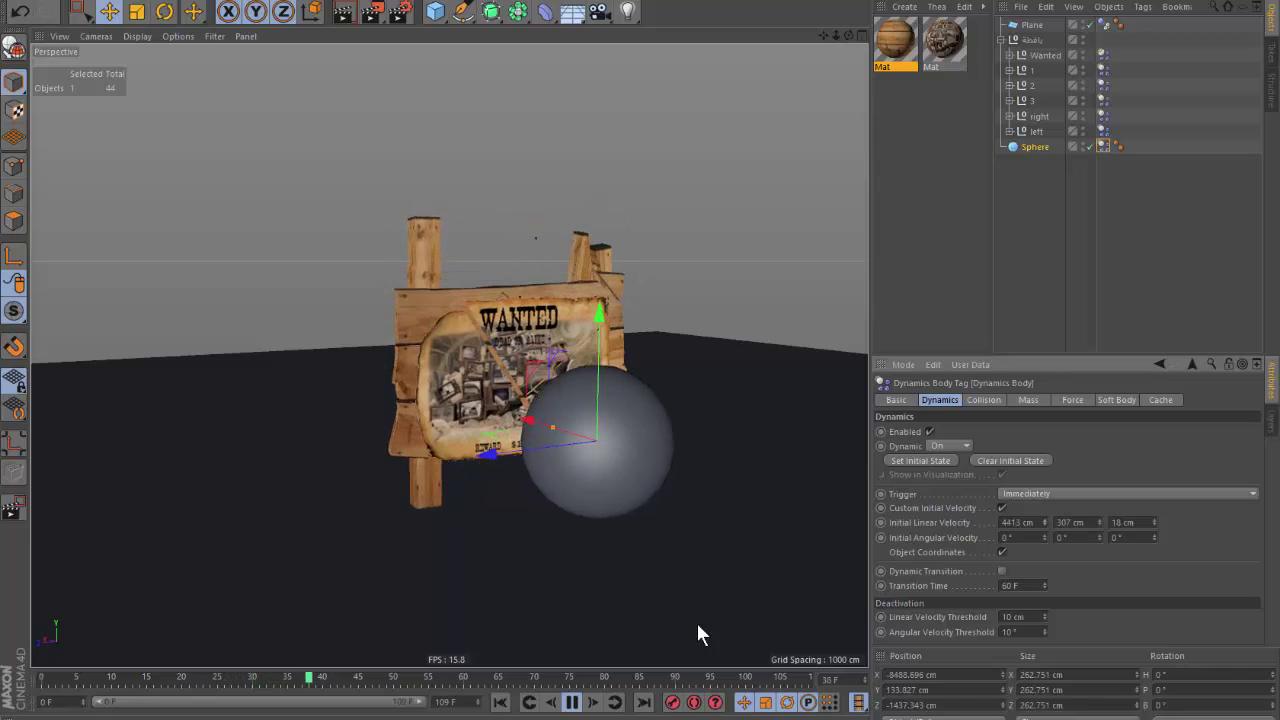
click(502, 703)
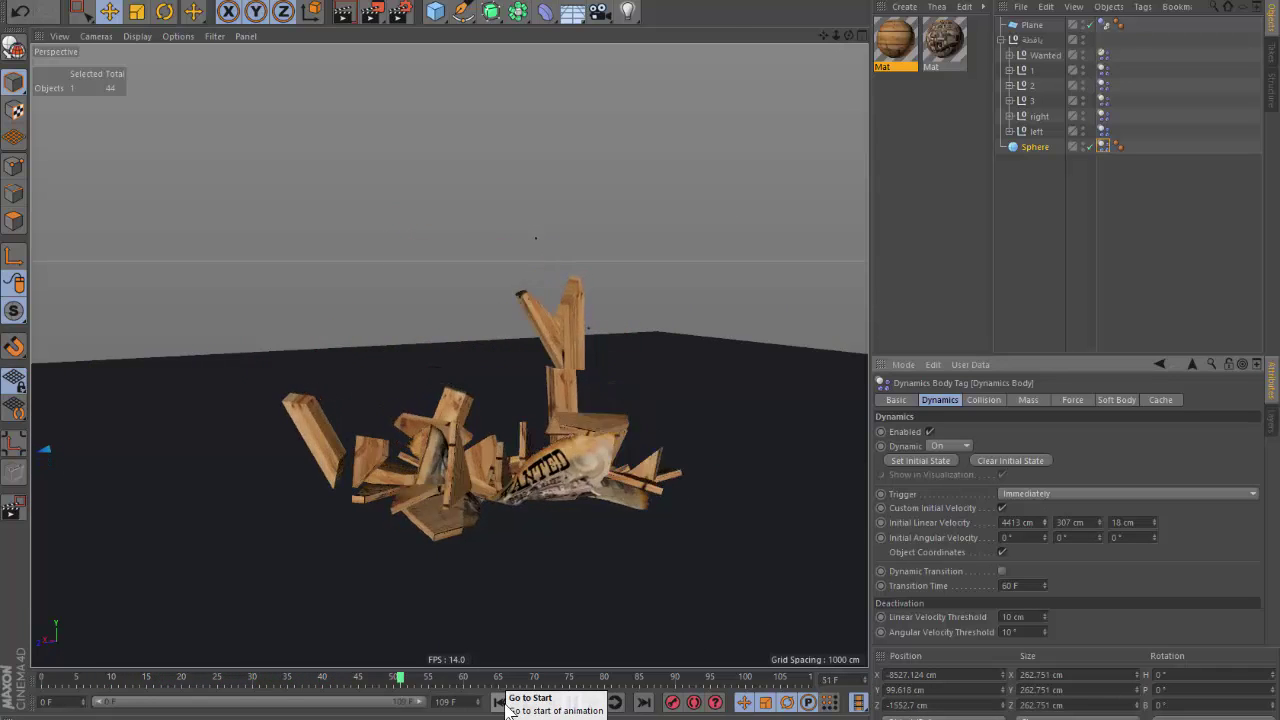
click(503, 704)
drag(1049, 521, 1049, 511)
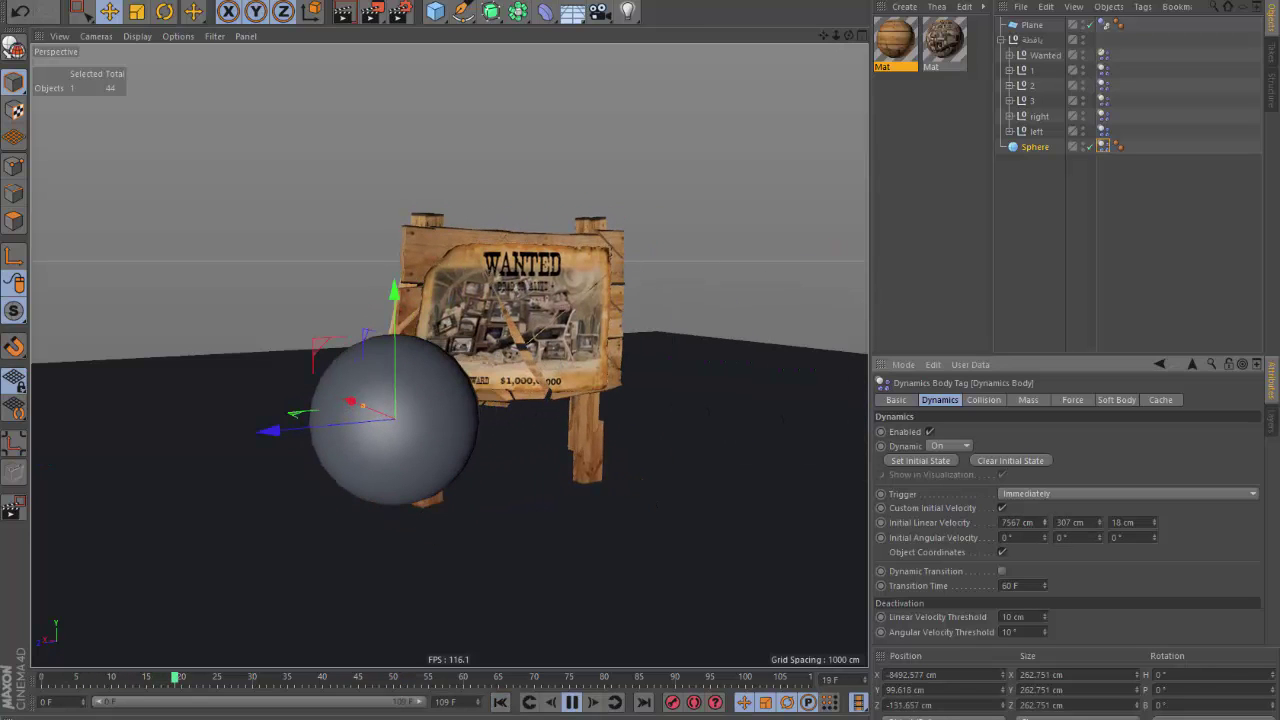
click(503, 703)
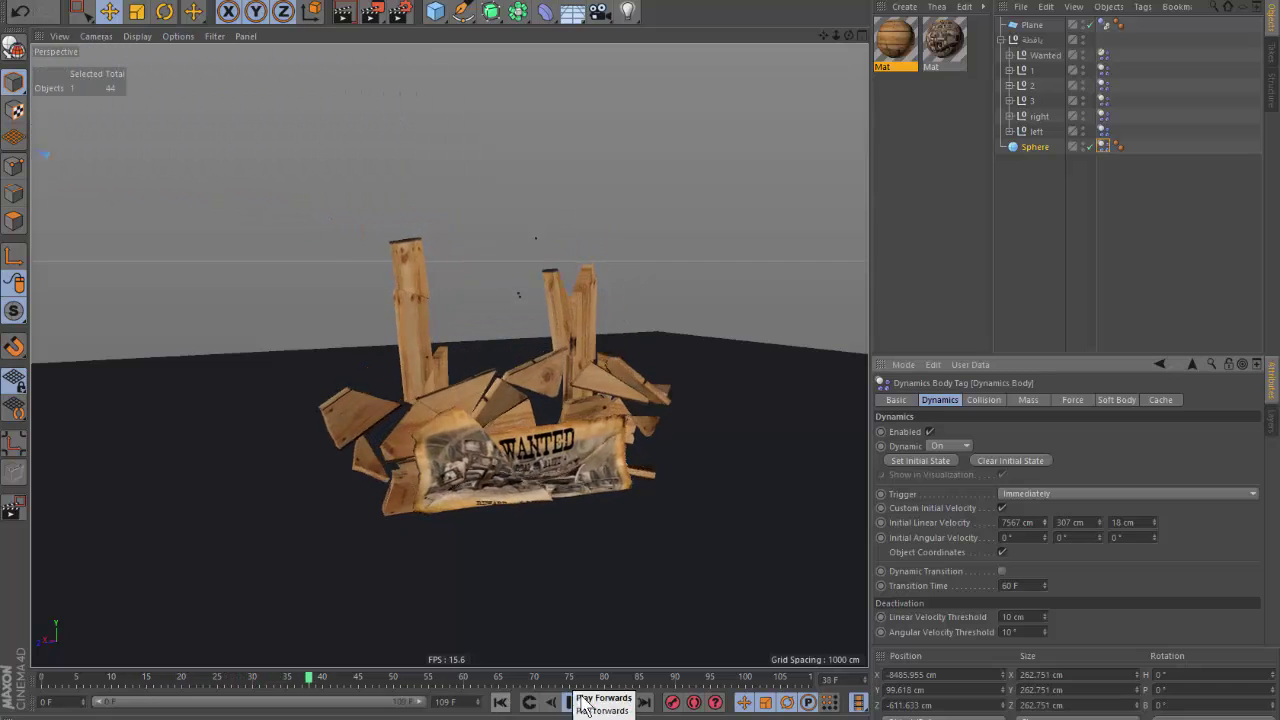
key(shift+f)
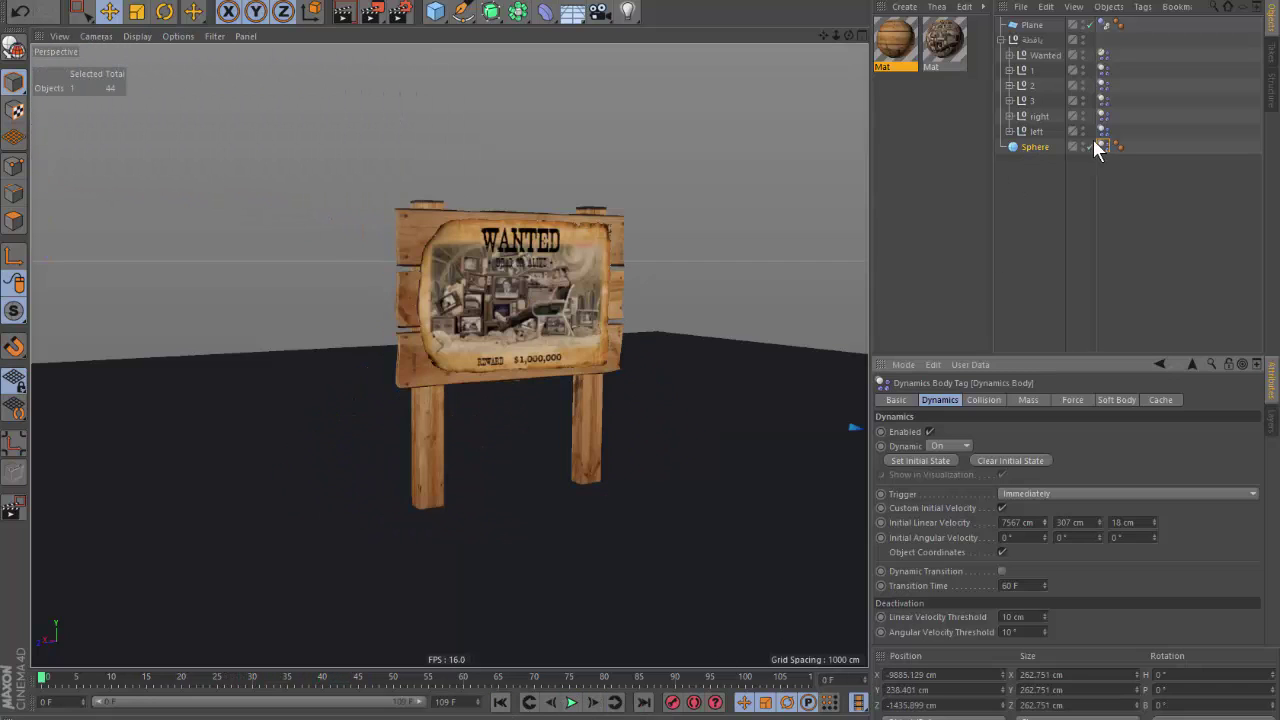
Set the Sphere's collision Bounce to 50% and Friction to 540%, then replay and rewind.
click(995, 401)
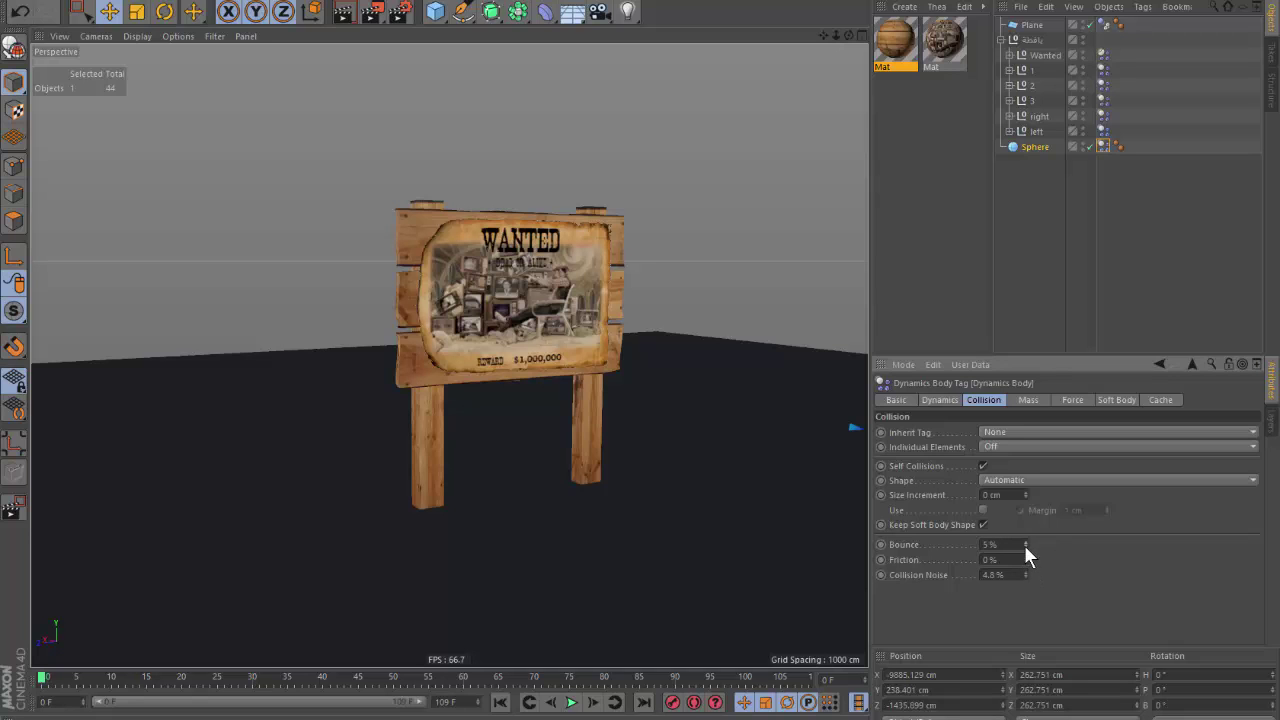
drag(1025, 545, 1025, 480)
click(572, 703)
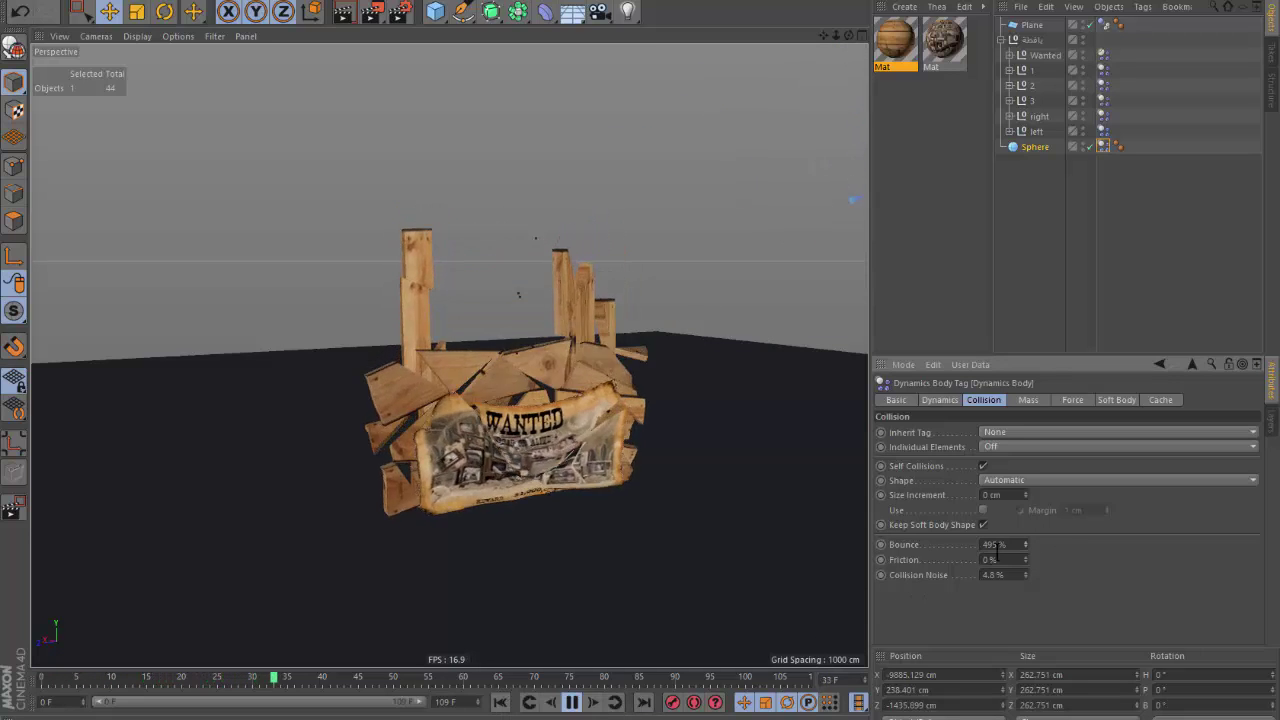
mouse_move(1025, 545)
mouse_down()
mouse_move(1025, 605)
mouse_move(1025, 485)
mouse_up()
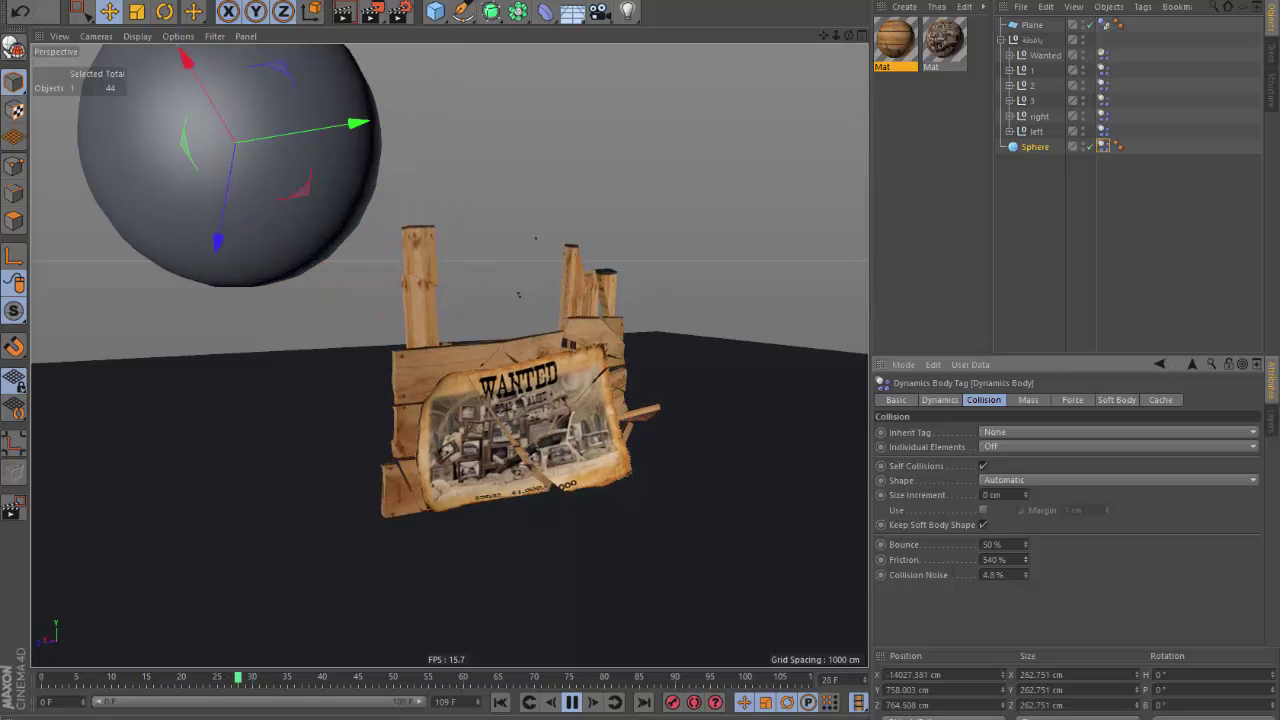
click(572, 703)
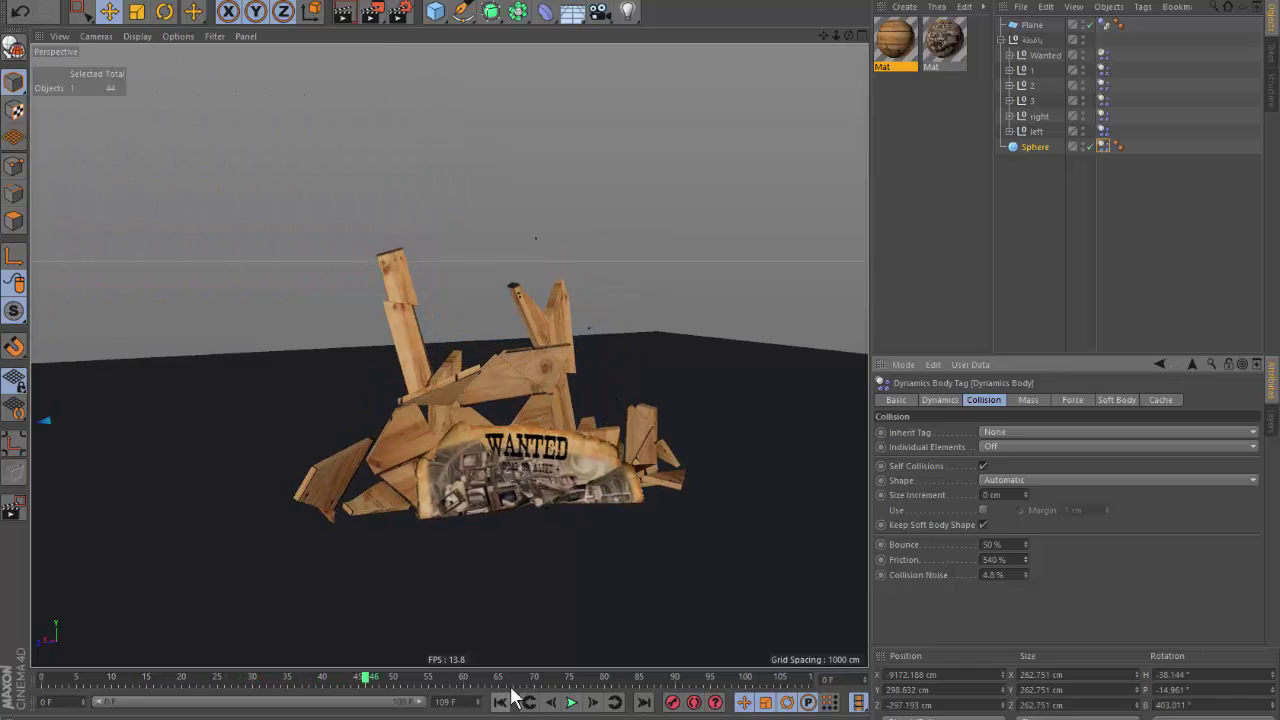
click(500, 701)
click(1077, 231)
Delete the sphere and remove the WANTED sign group from this scene.
click(1036, 148)
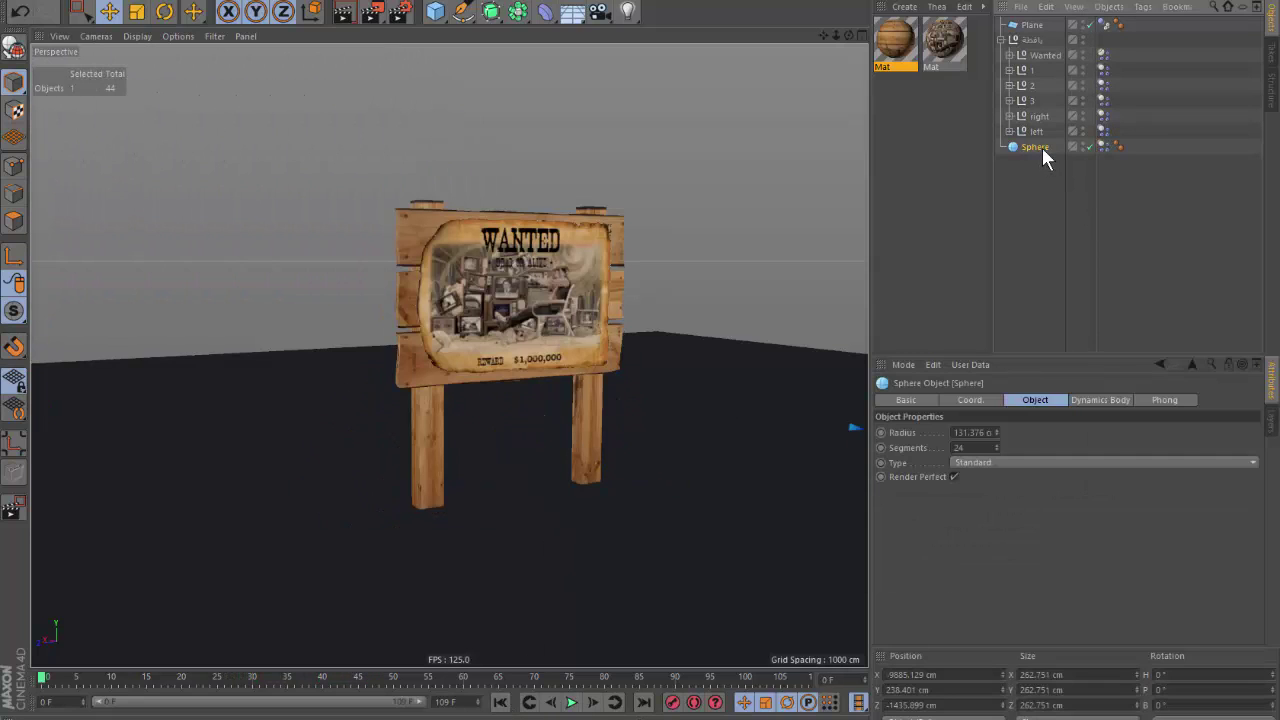
key(Delete)
click(1000, 39)
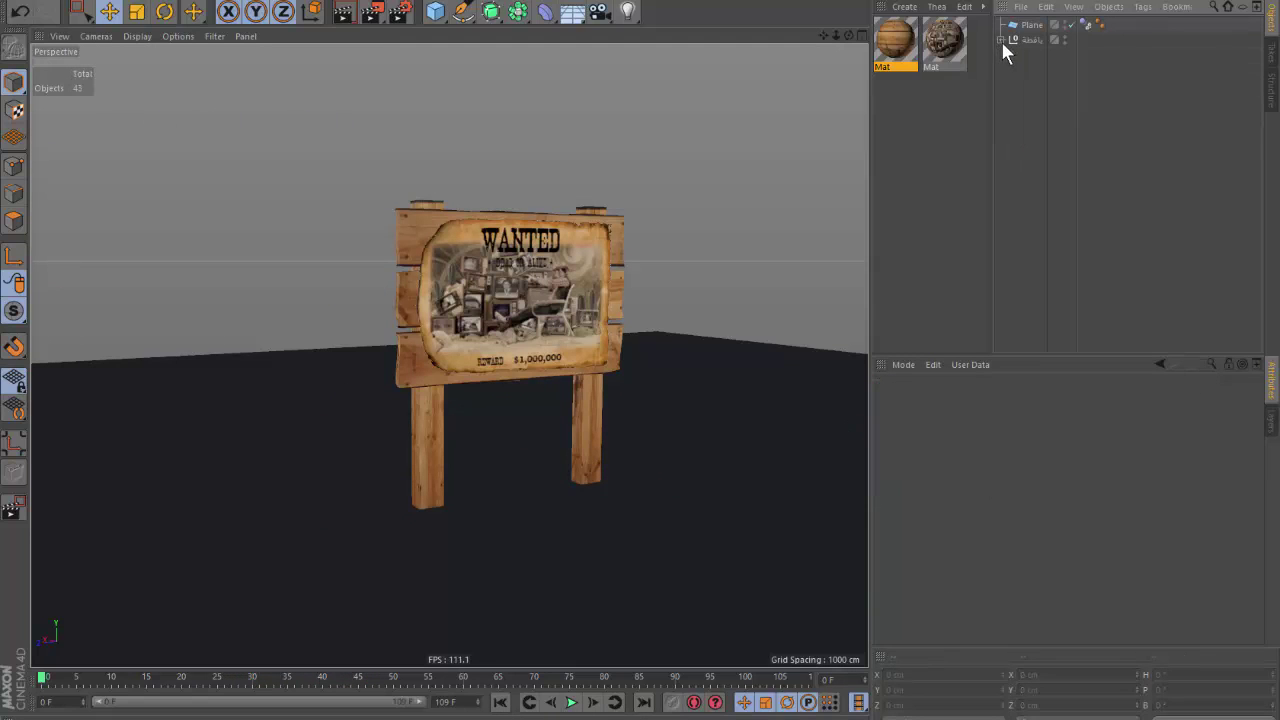
click(1025, 40)
click(1032, 40)
key(Delete)
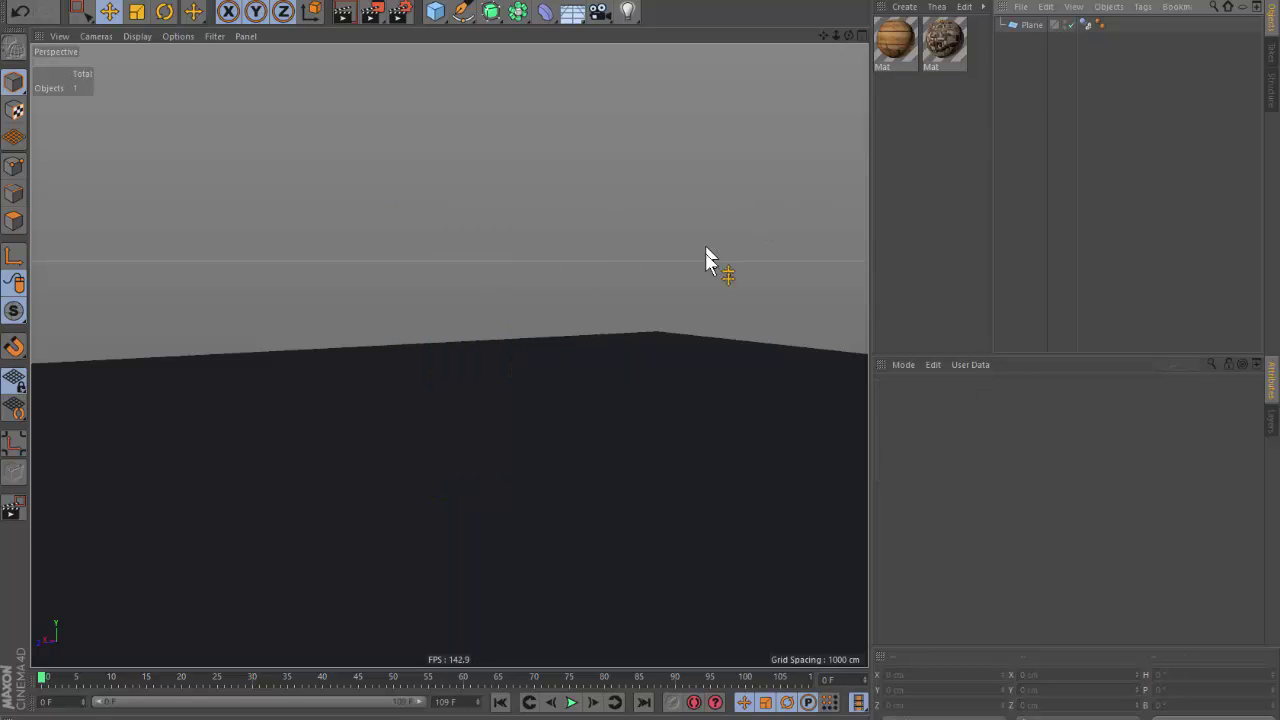
Paste the WANTED sign into 10_Main.c4d, check its two Mat materials, then switch to the Tuk Tuk project.
key(v)
click(714, 343)
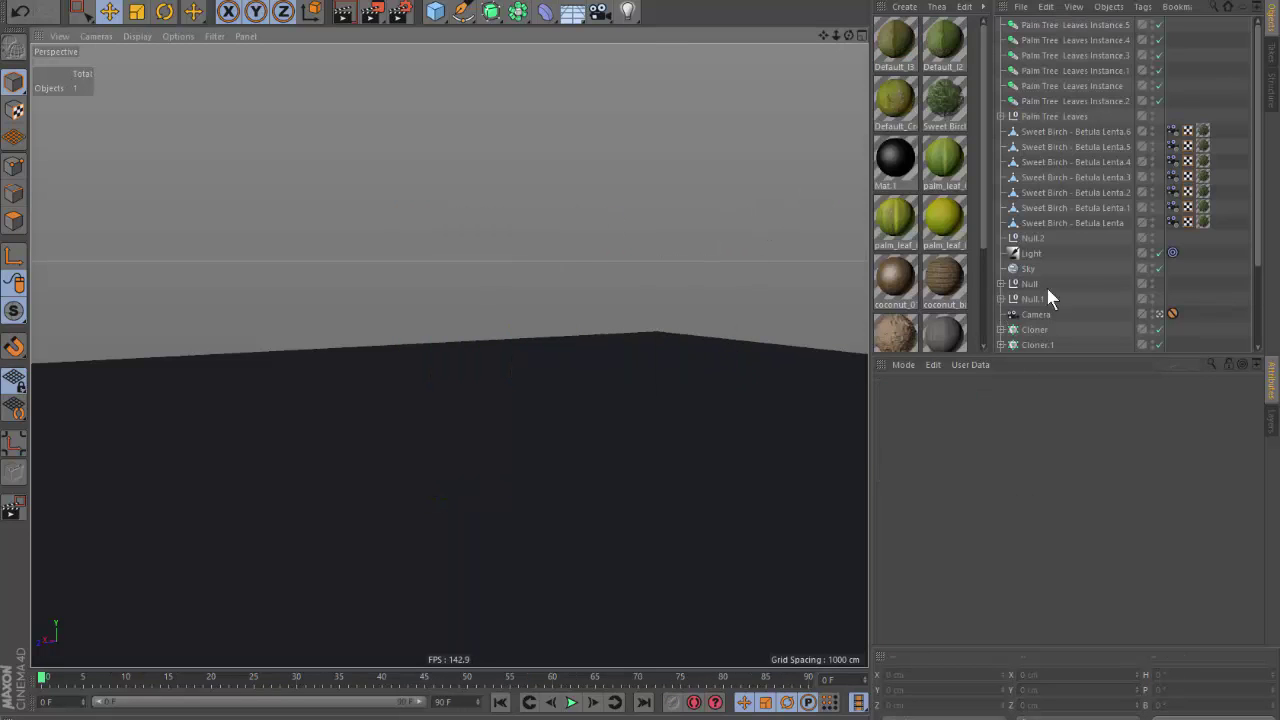
key(ctrl+v)
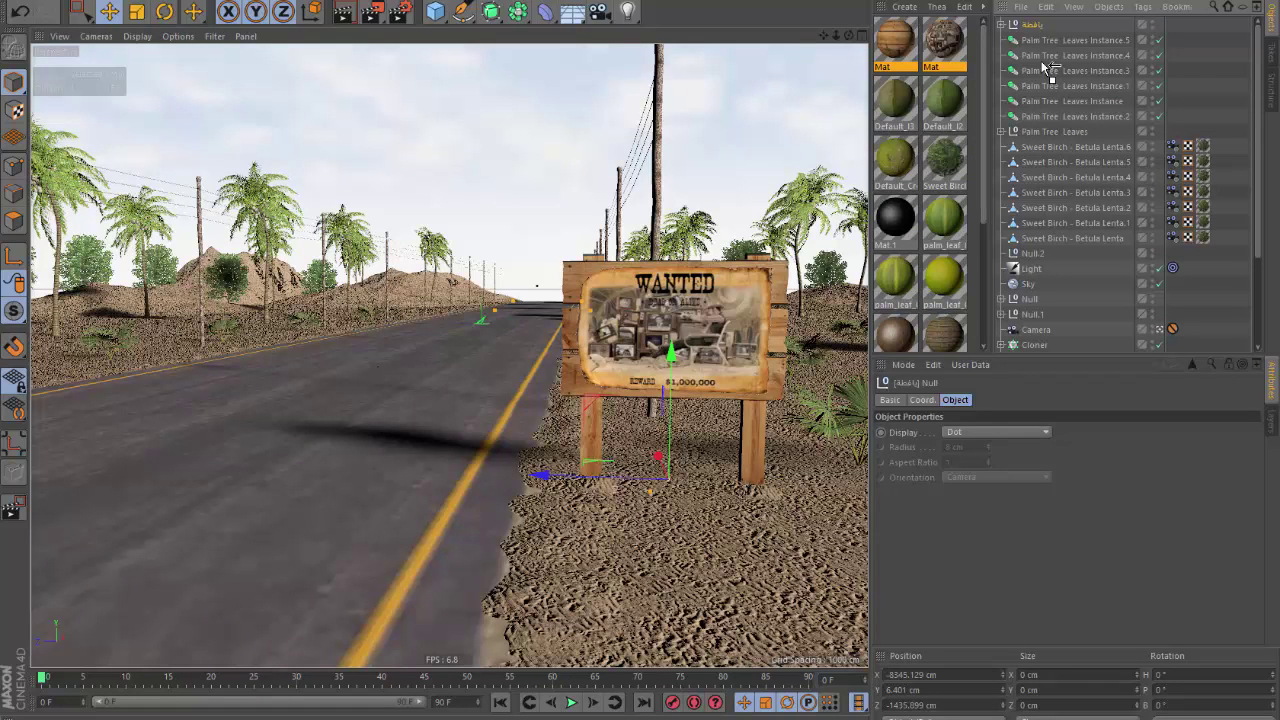
click(975, 90)
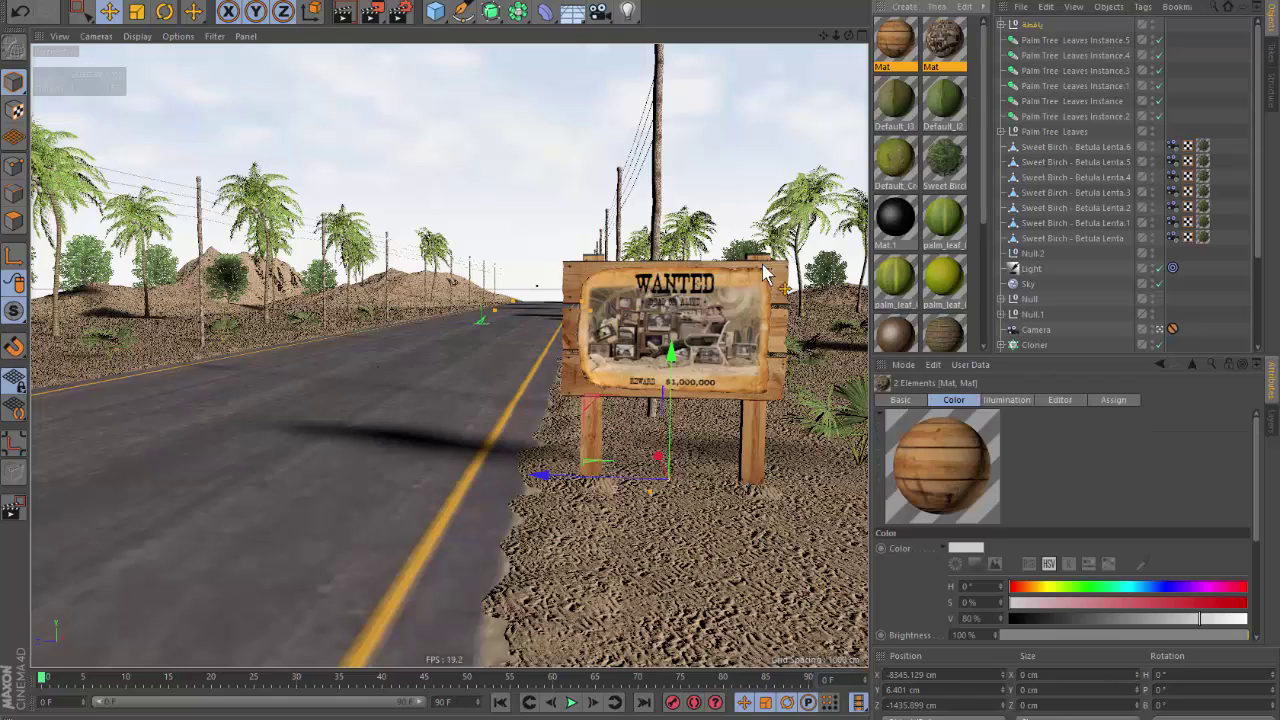
click(1030, 24)
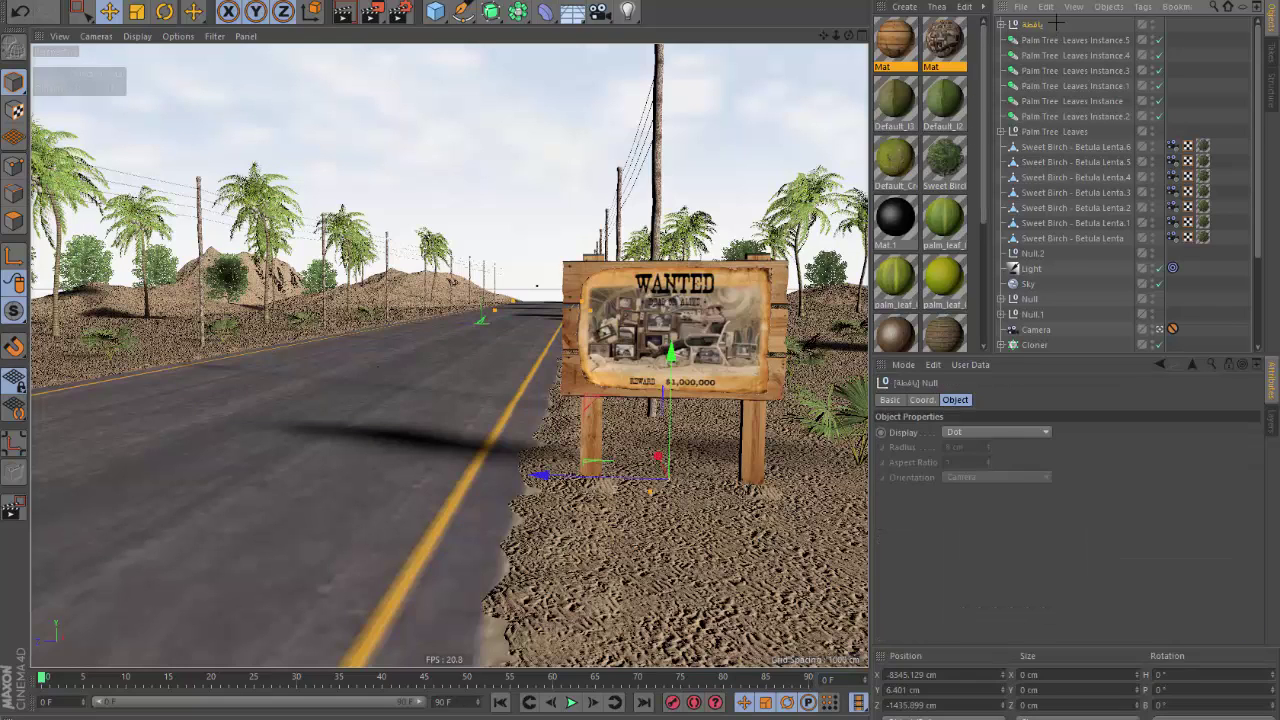
click(315, 585)
key(v)
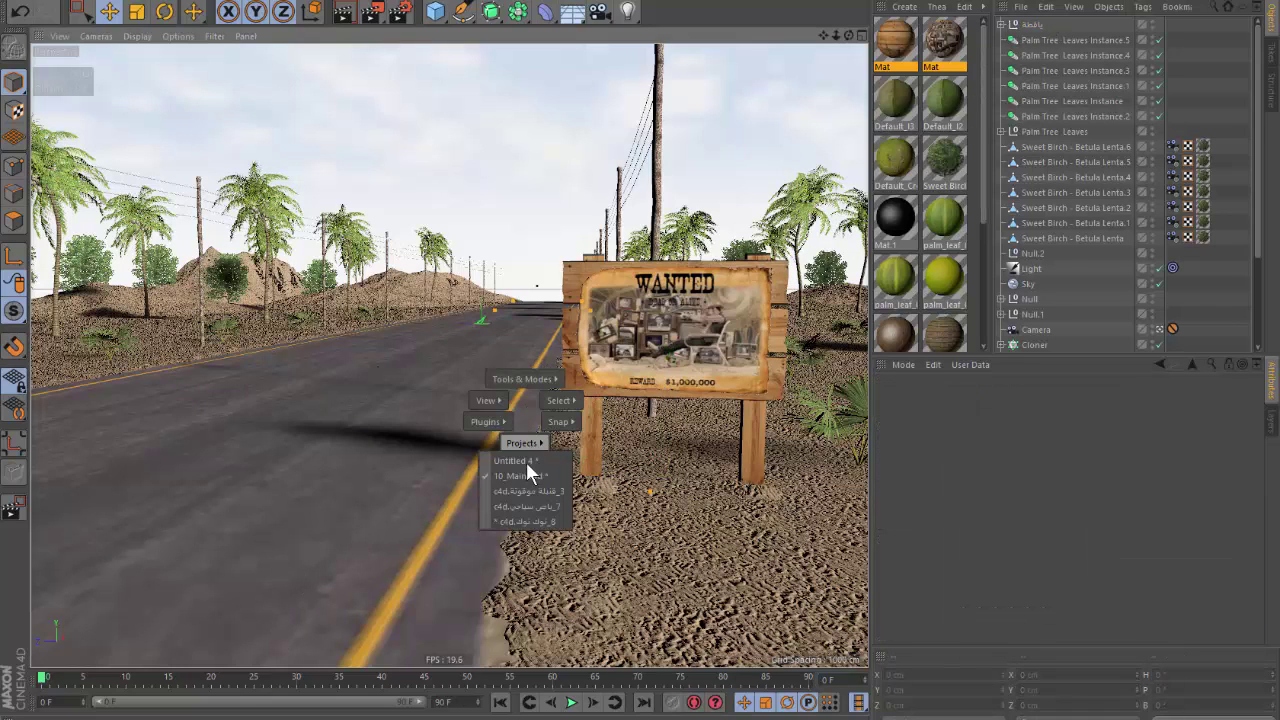
click(545, 519)
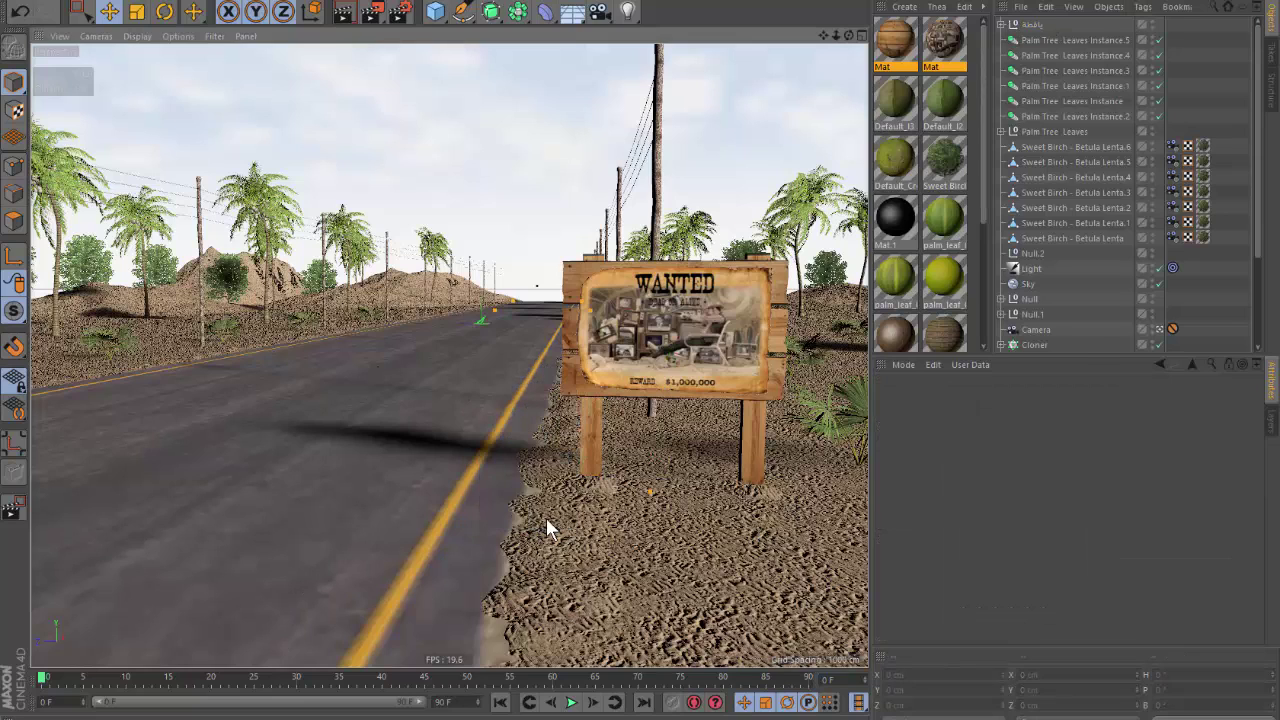
Group Tuk Tuk and Tuk Tuk Spring under a Tuk Tuk null and paste it into 10_Main.c4d.
drag(1044, 54, 1027, 31)
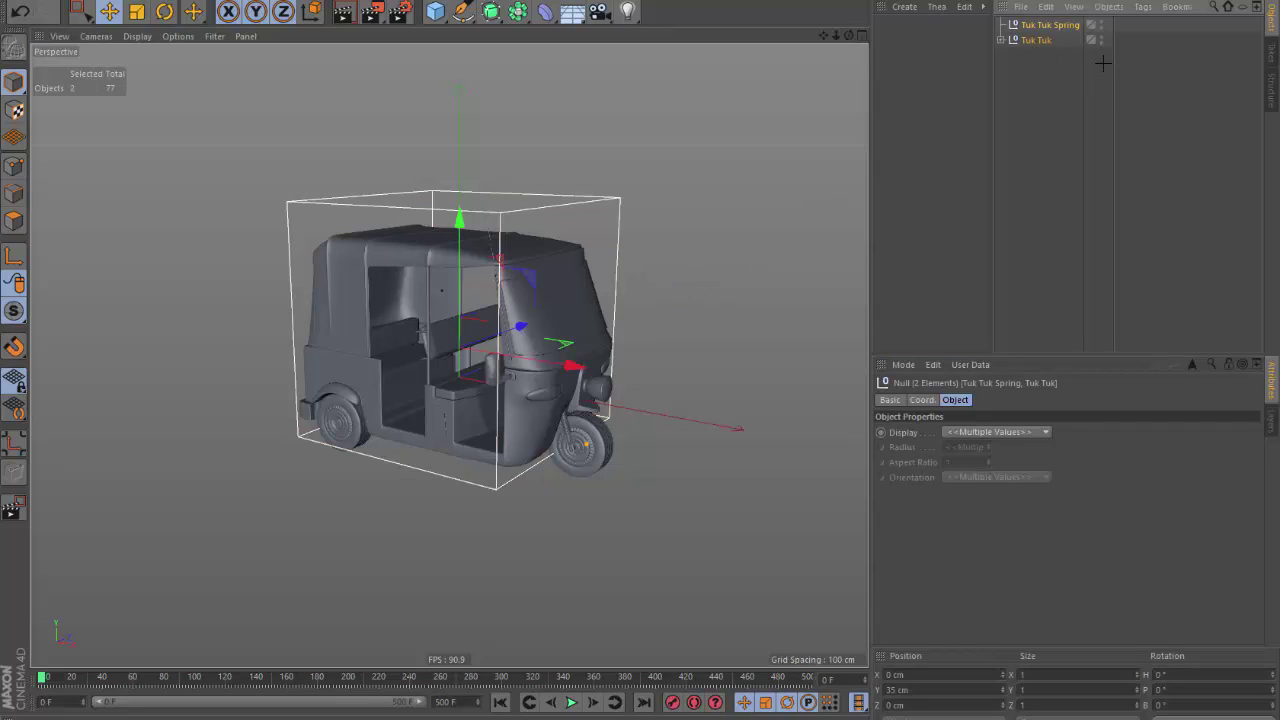
key(alt+g)
click(1045, 40)
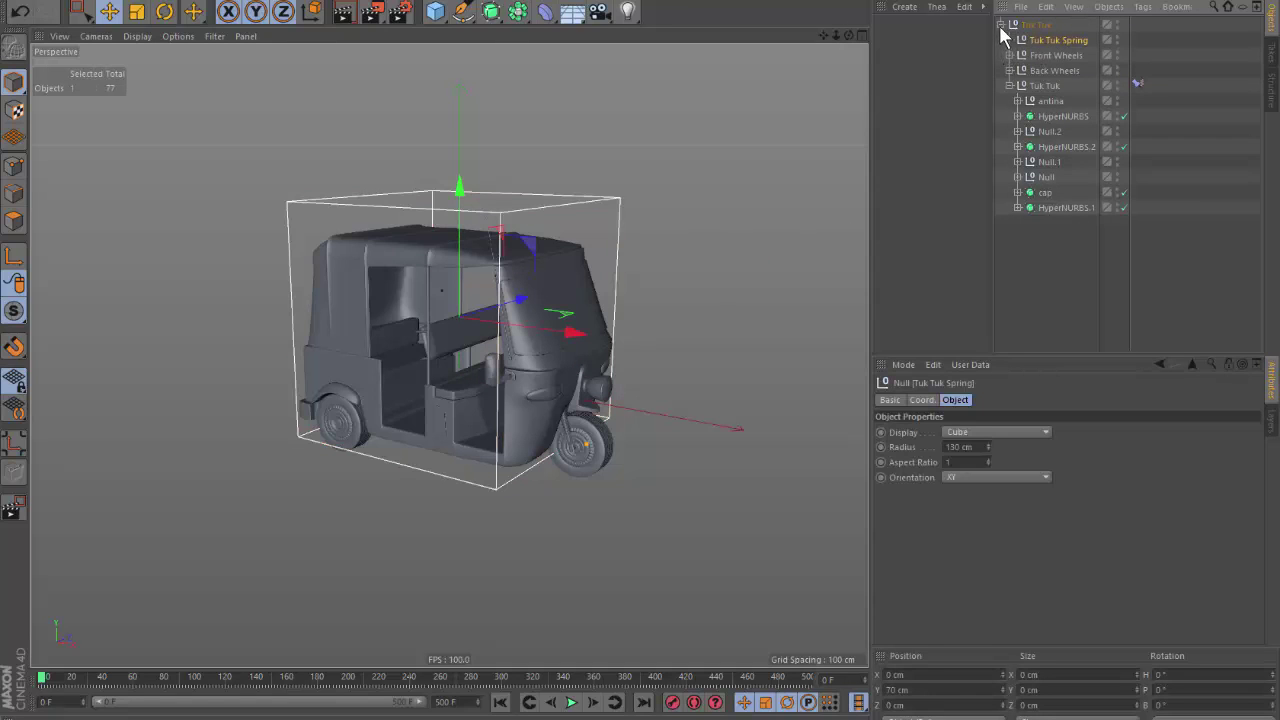
click(1001, 24)
click(1035, 24)
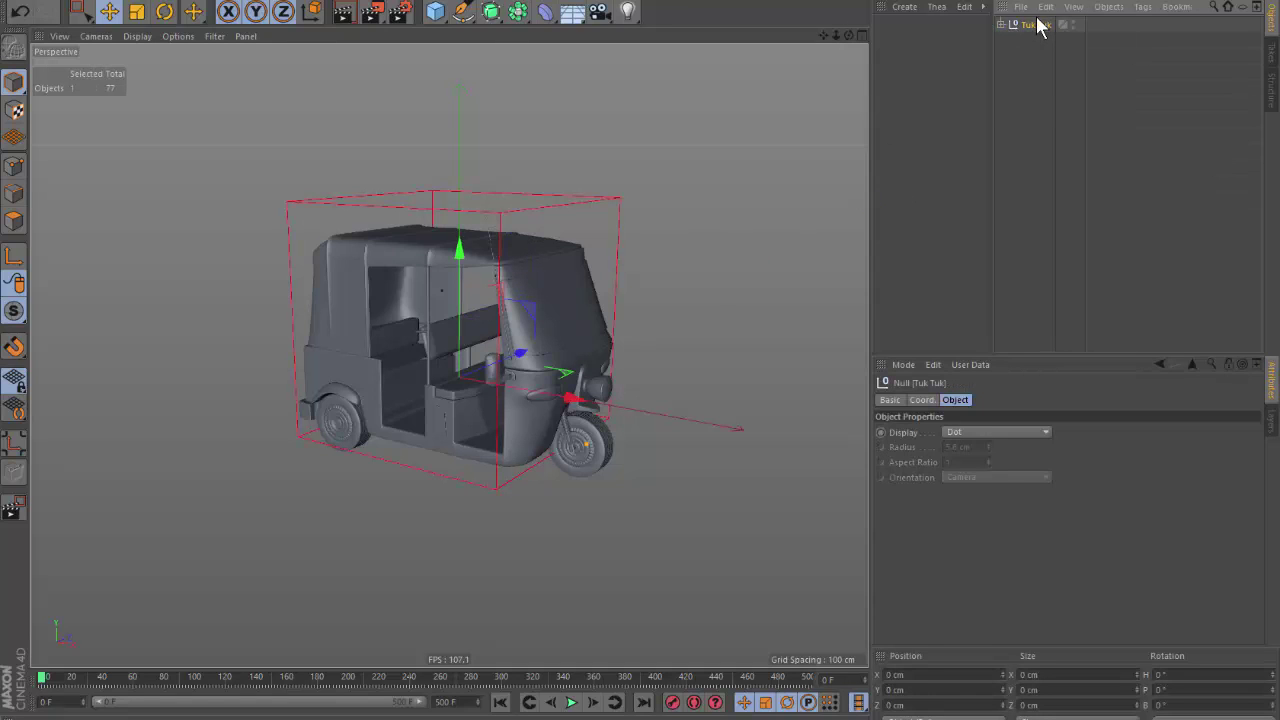
key(v)
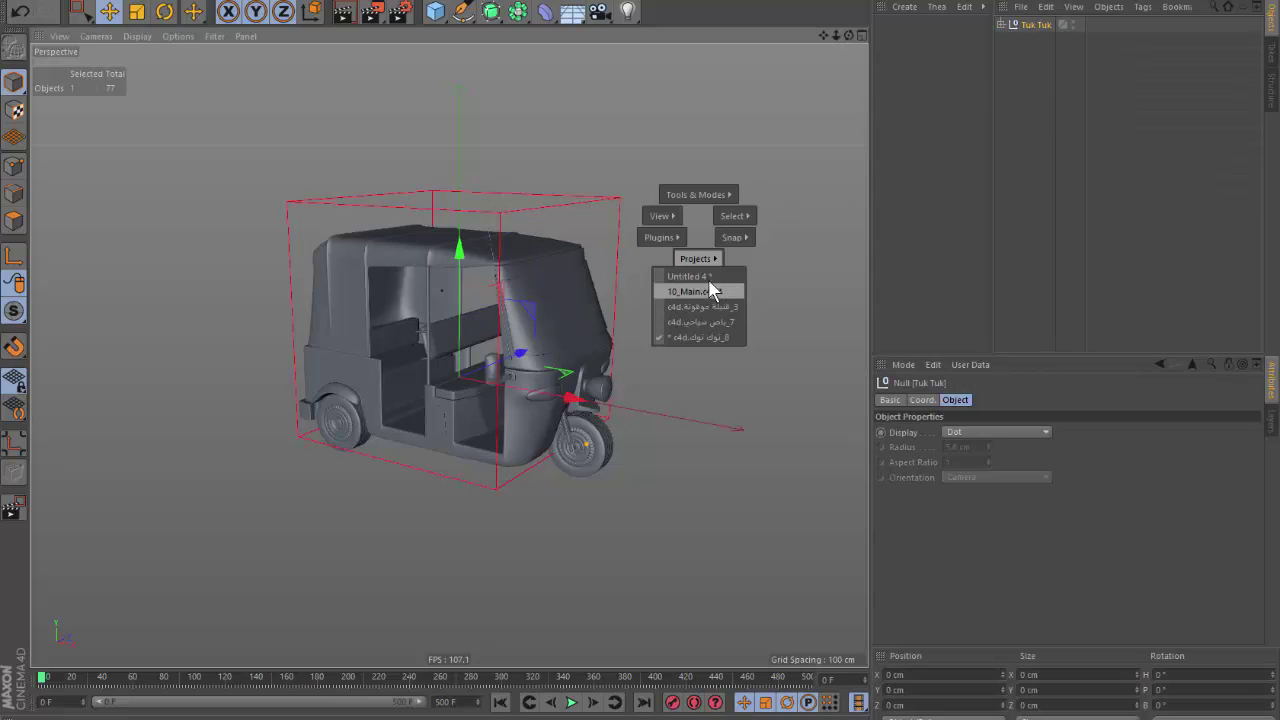
click(700, 291)
key(ctrl+v)
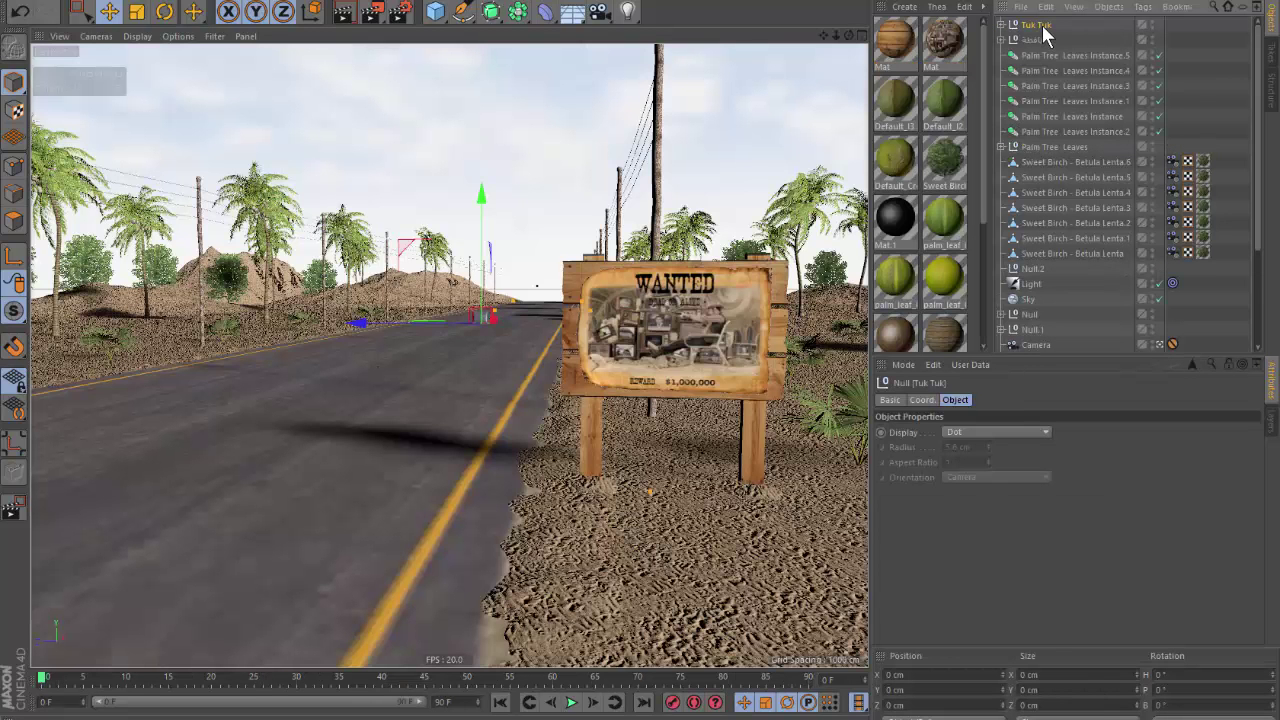
key(F2)
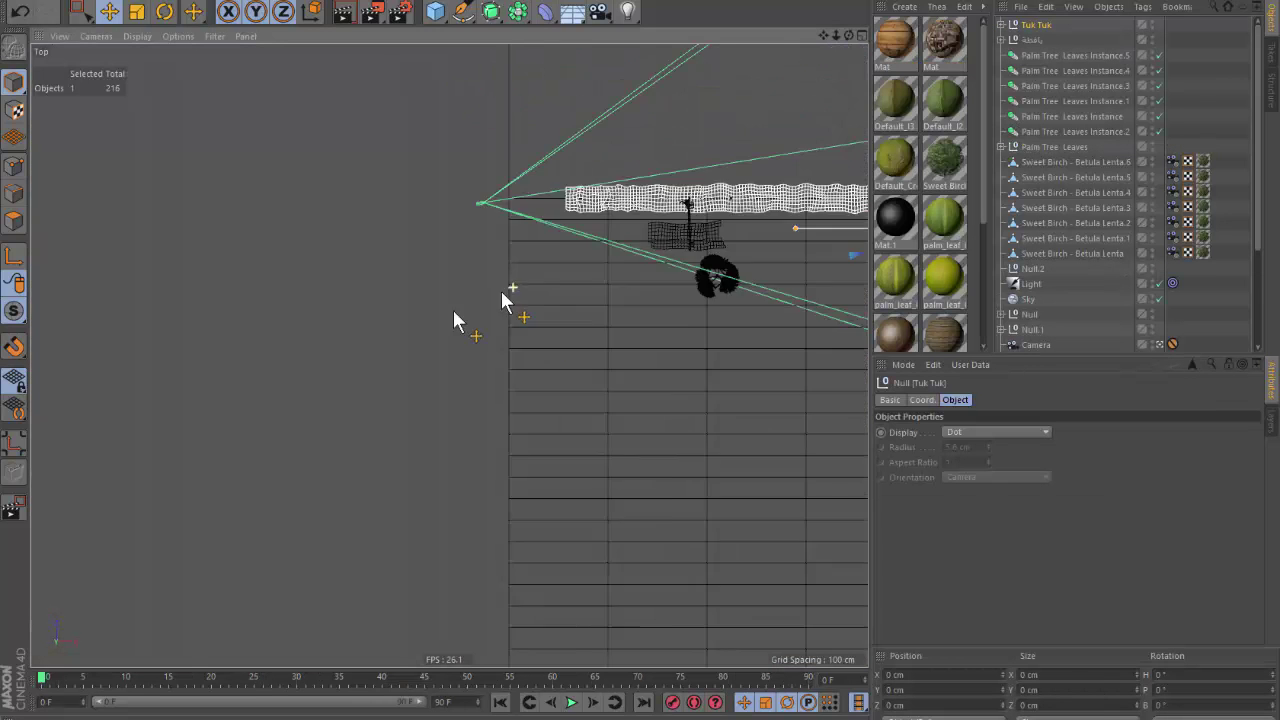
In Top view move the Tuk Tuk onto the road at X -8810 cm, then scale it to roughly 130%.
scroll(565, 278, up, 5)
drag(557, 245, 168, 268)
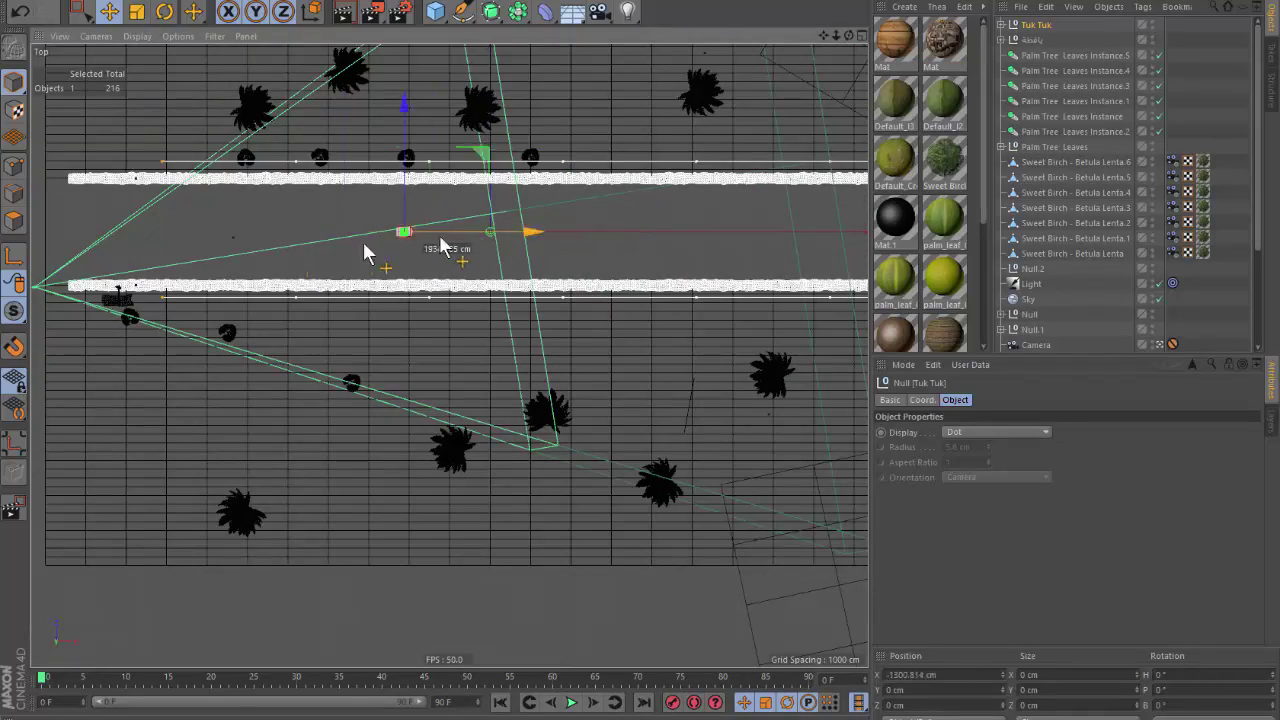
key(F1)
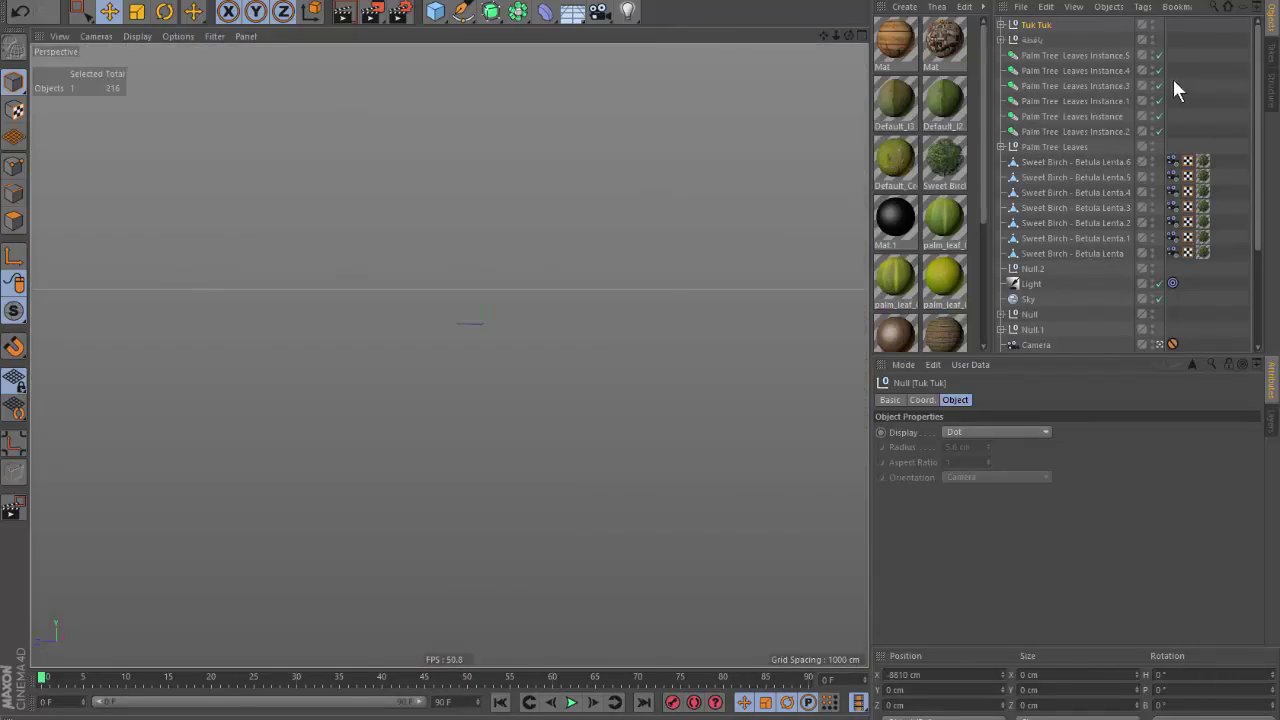
scroll(1145, 252, down, 3)
key(o)
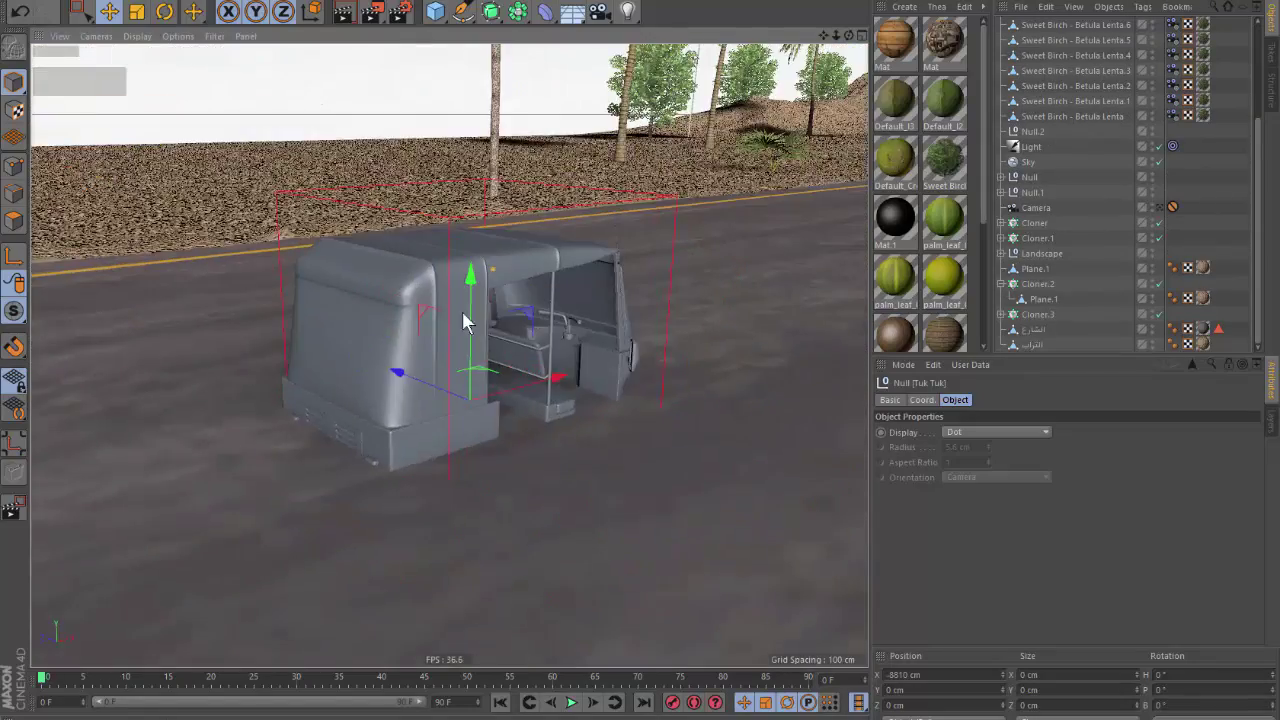
scroll(463, 320, down, 5)
mouse_move(463, 320)
alt+mouse_down()
mouse_move(480, 343)
mouse_move(466, 328)
alt+mouse_up()
scroll(466, 328, up, 5)
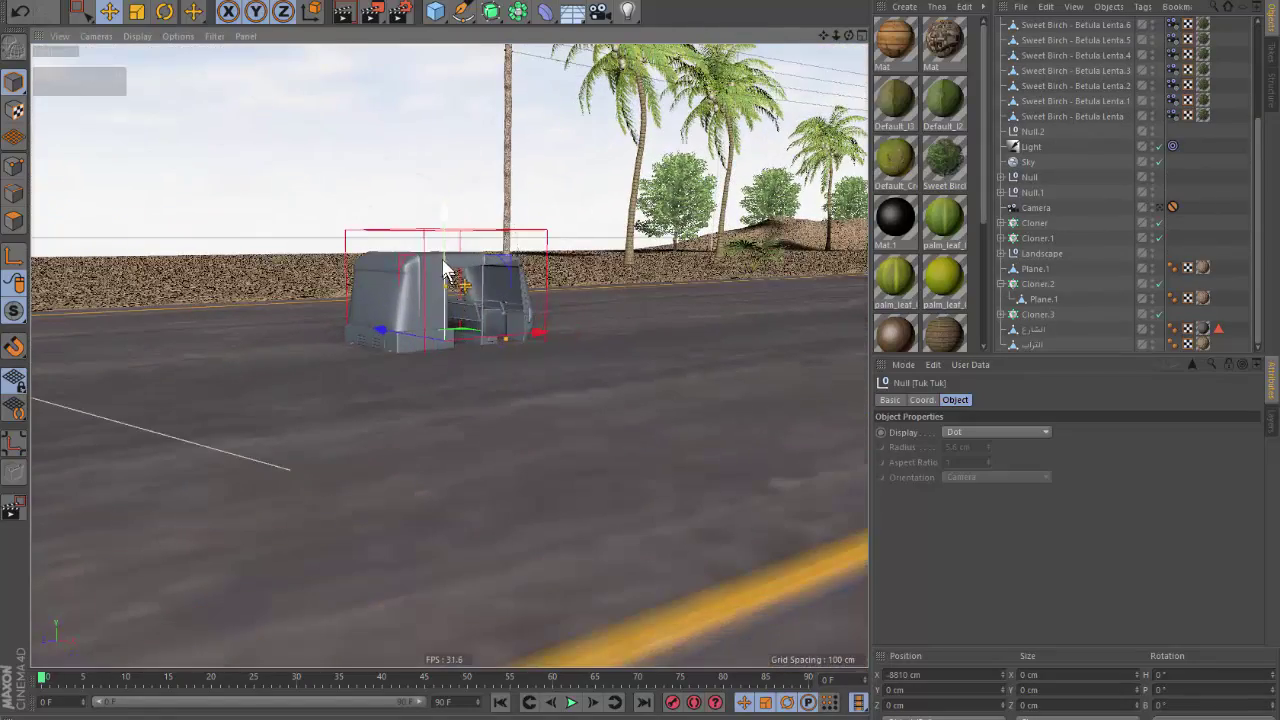
key(t)
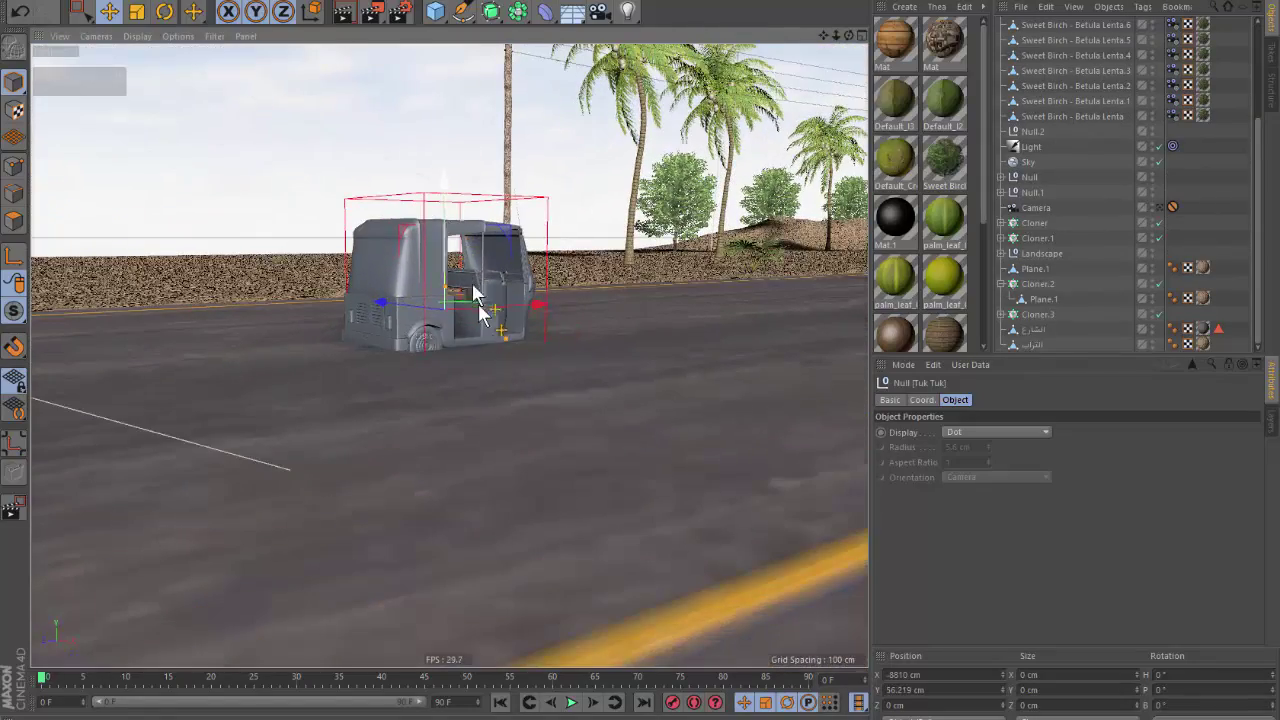
mouse_move(474, 380)
mouse_down()
mouse_move(742, 300)
mouse_move(474, 392)
mouse_move(471, 366)
mouse_move(443, 400)
mouse_move(551, 409)
mouse_move(640, 395)
mouse_move(524, 427)
mouse_up()
Orbit behind the Tuk Tuk, play the animation to watch it settle, and expand its group.
key(e)
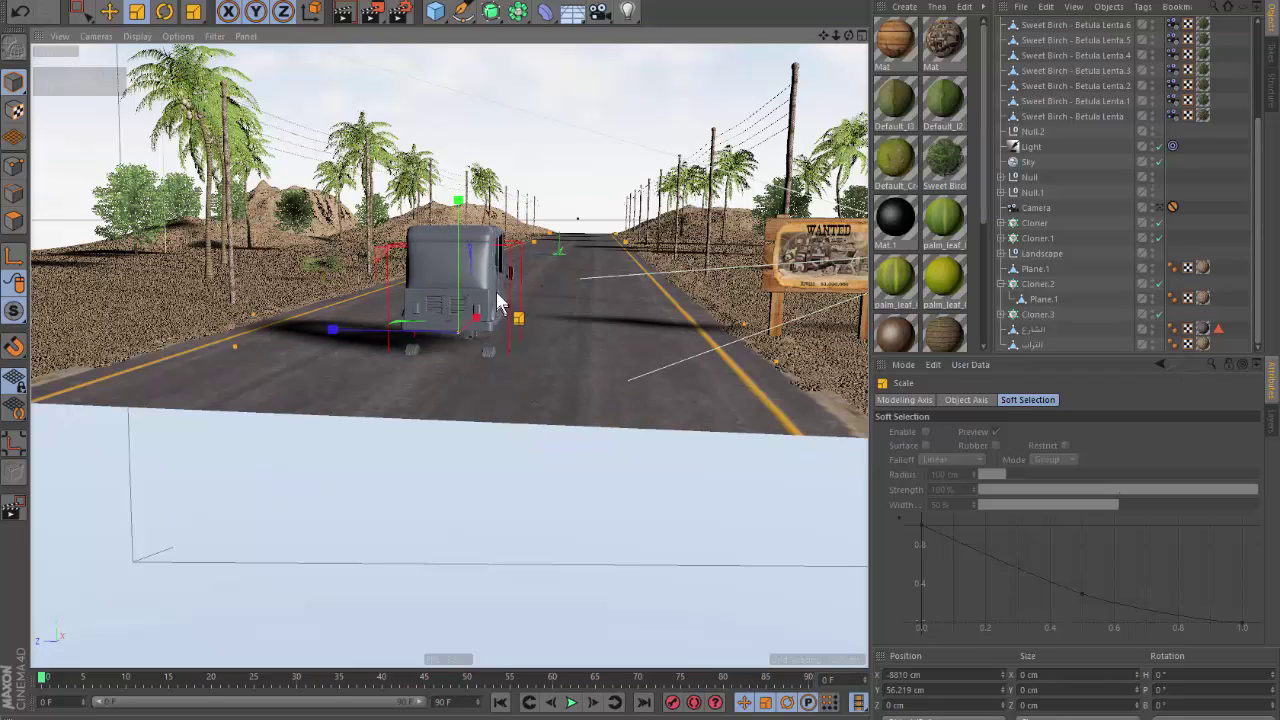
scroll(514, 406, up, 5)
mouse_move(428, 428)
alt+mouse_down()
mouse_move(463, 308)
mouse_move(437, 423)
mouse_move(486, 580)
alt+mouse_up()
click(571, 702)
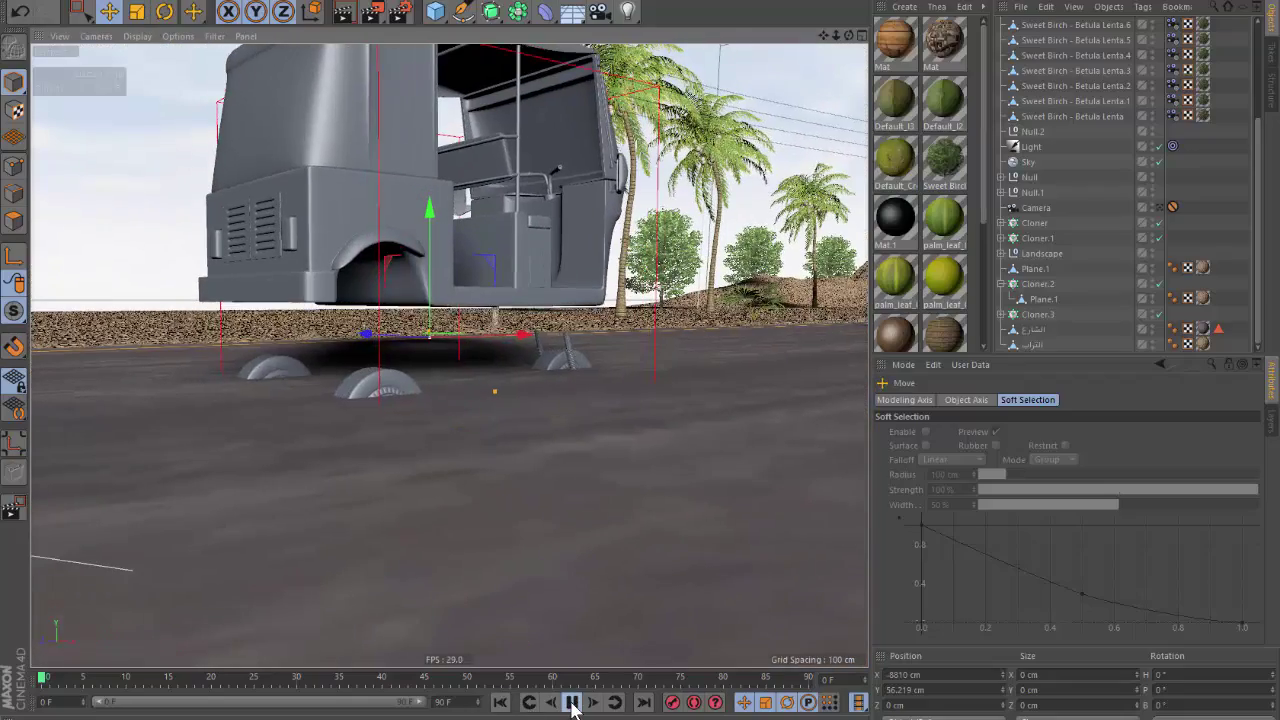
click(571, 702)
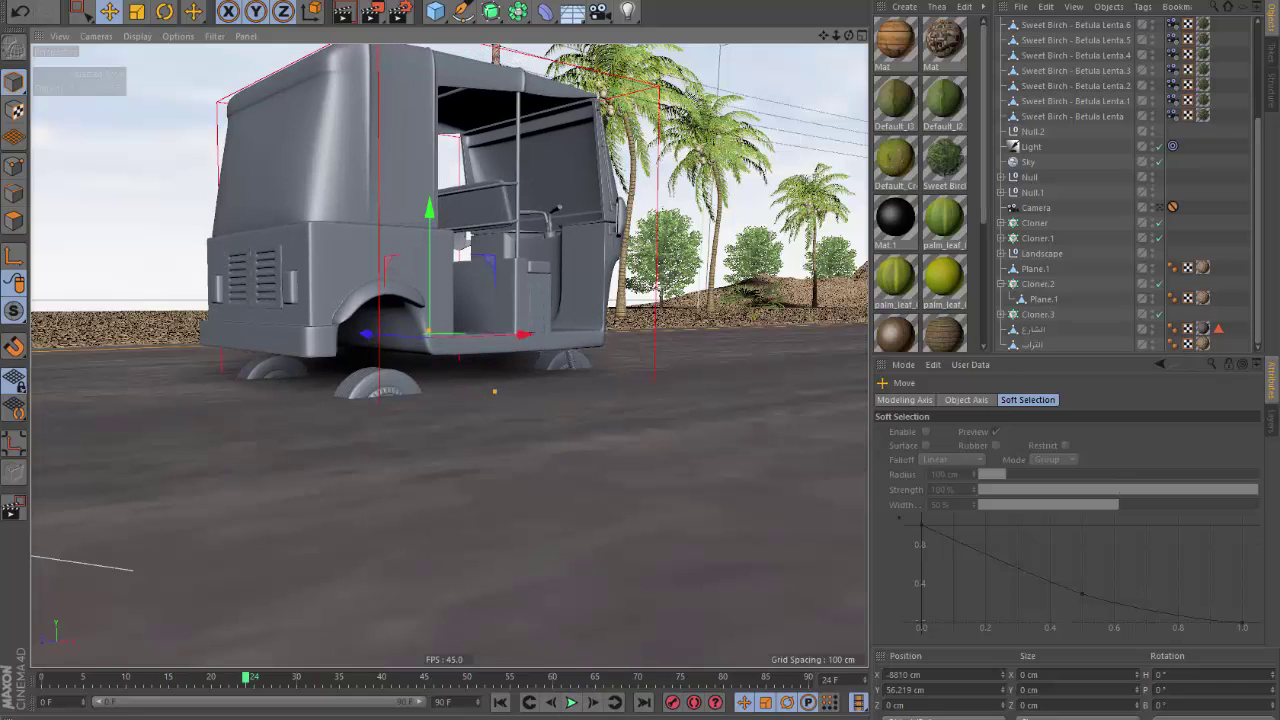
click(572, 703)
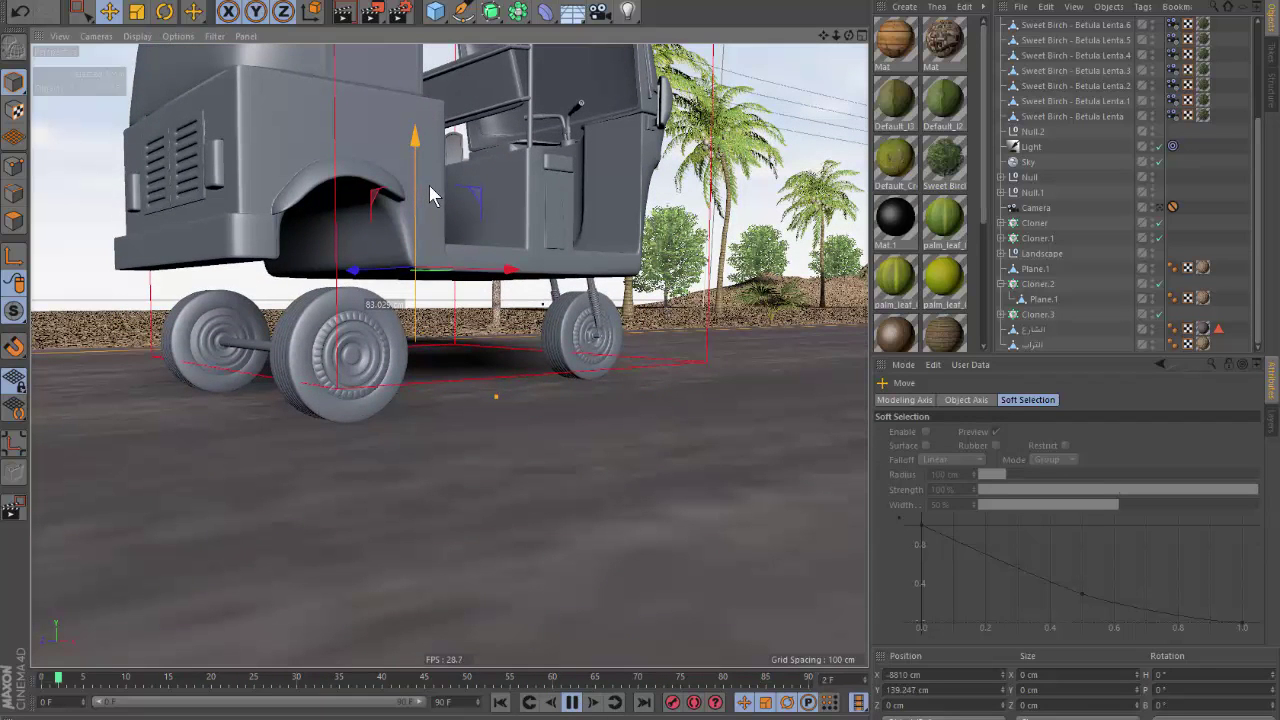
scroll(1075, 87, up, 3)
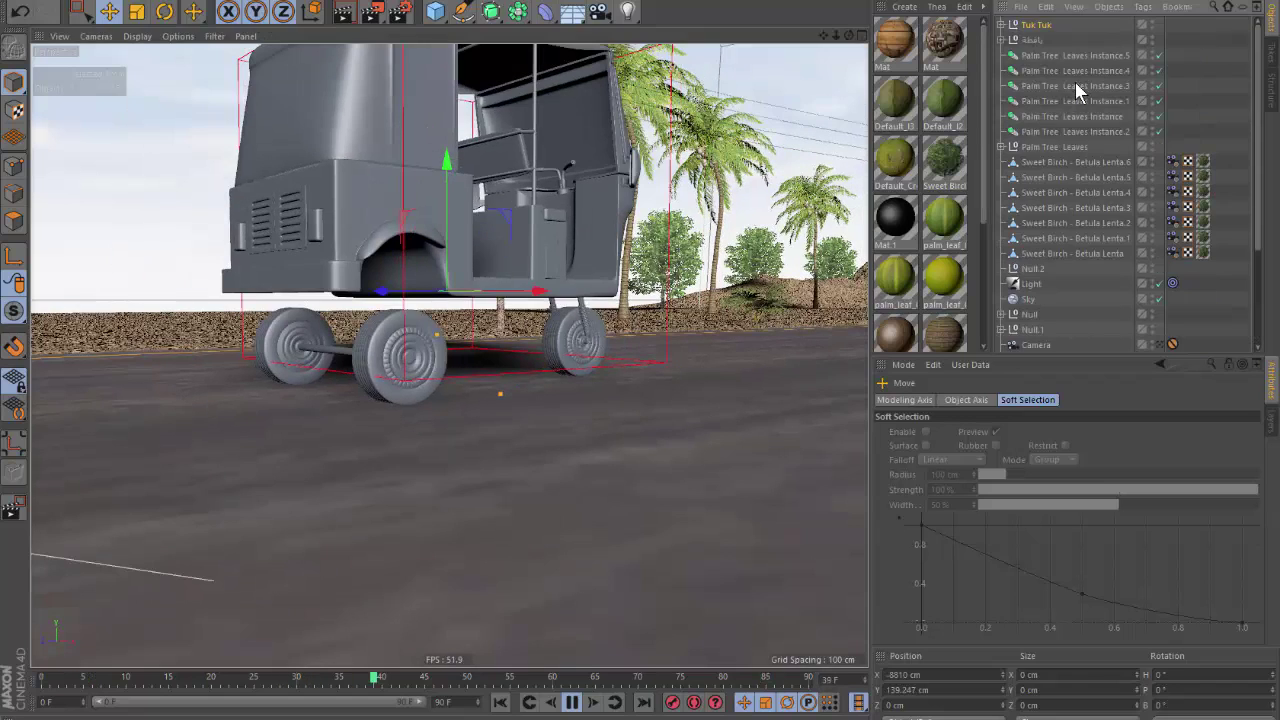
click(1001, 24)
click(1173, 85)
Adjust the Tuk Tuk spring constraint's Spring Length to about 198 cm.
click(1009, 86)
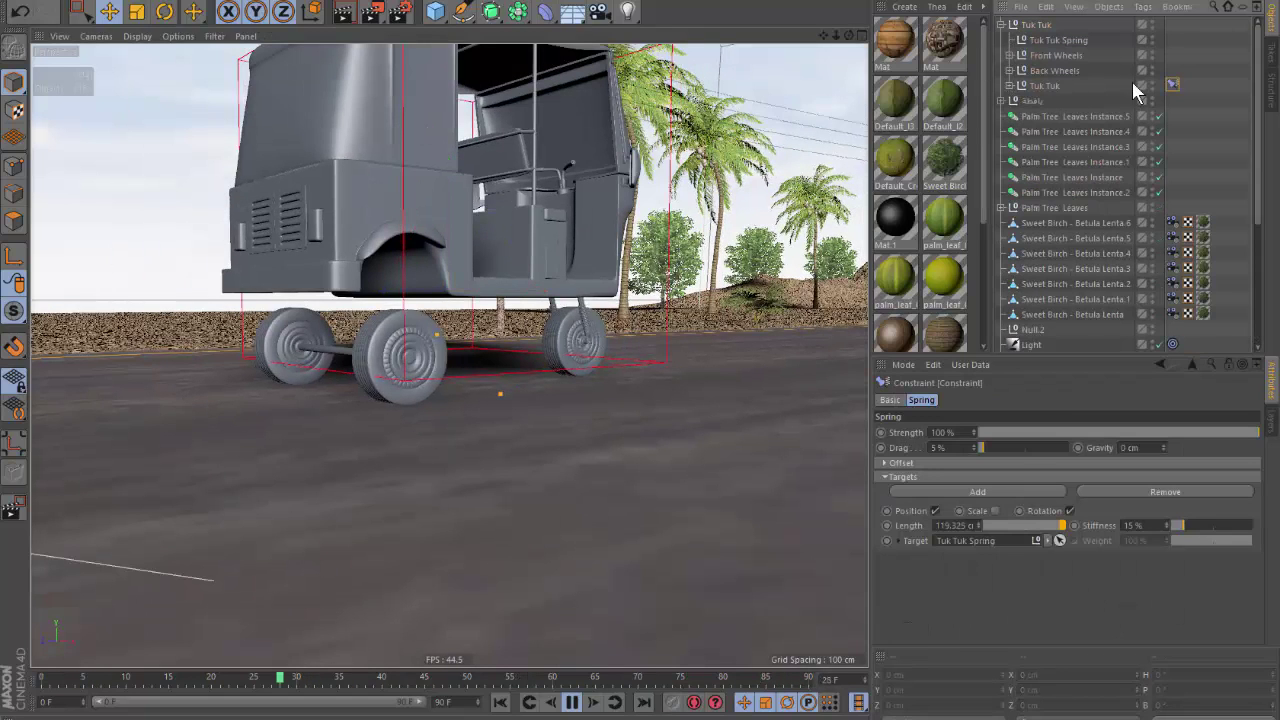
click(983, 525)
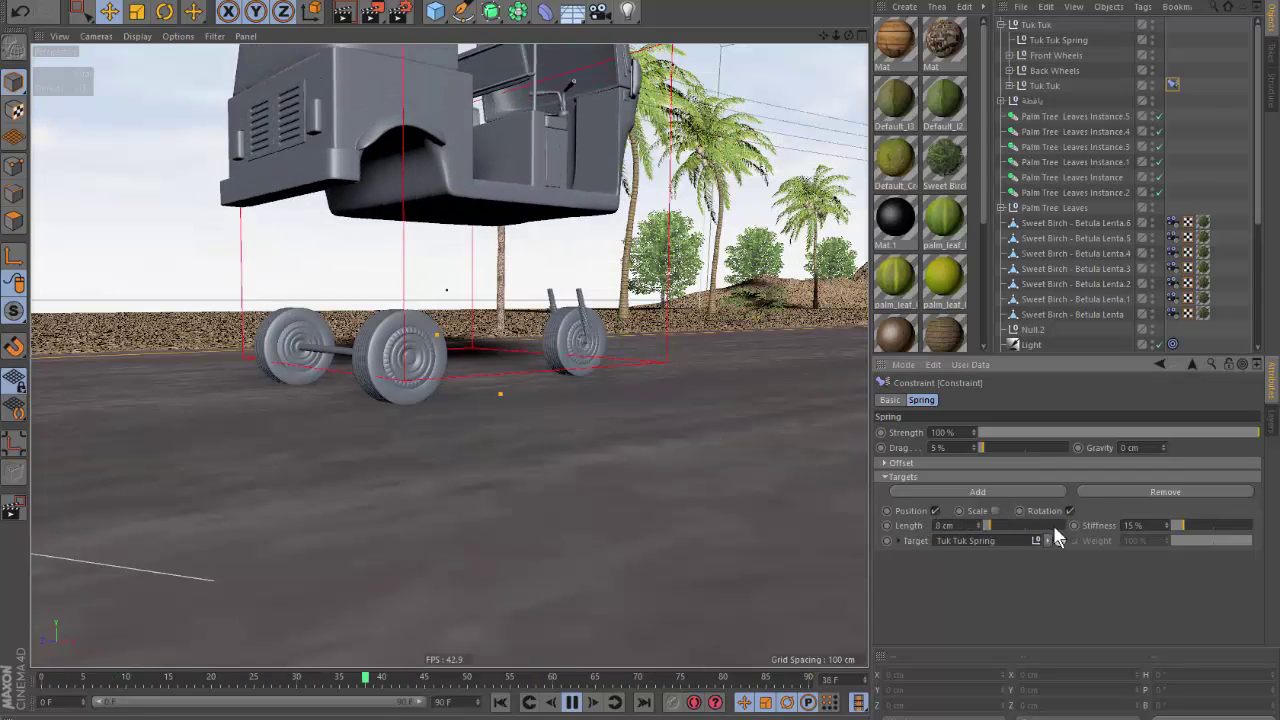
drag(1053, 524, 1102, 525)
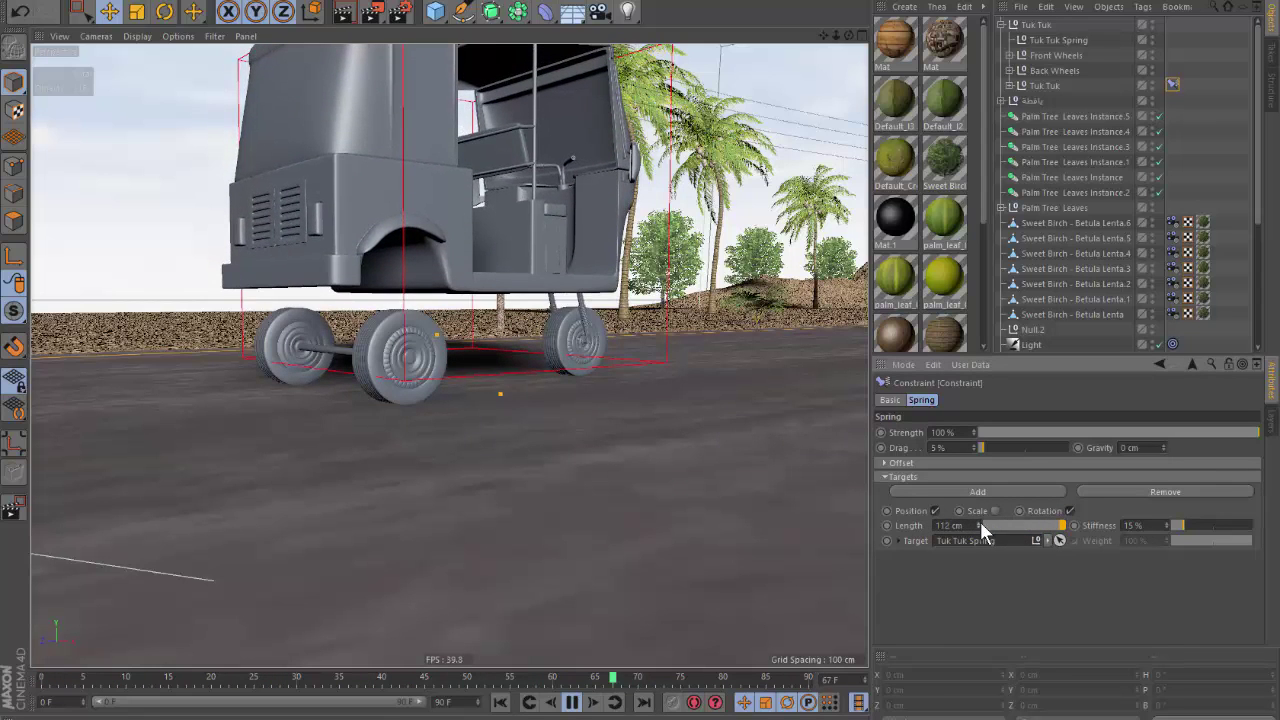
drag(980, 525, 1020, 525)
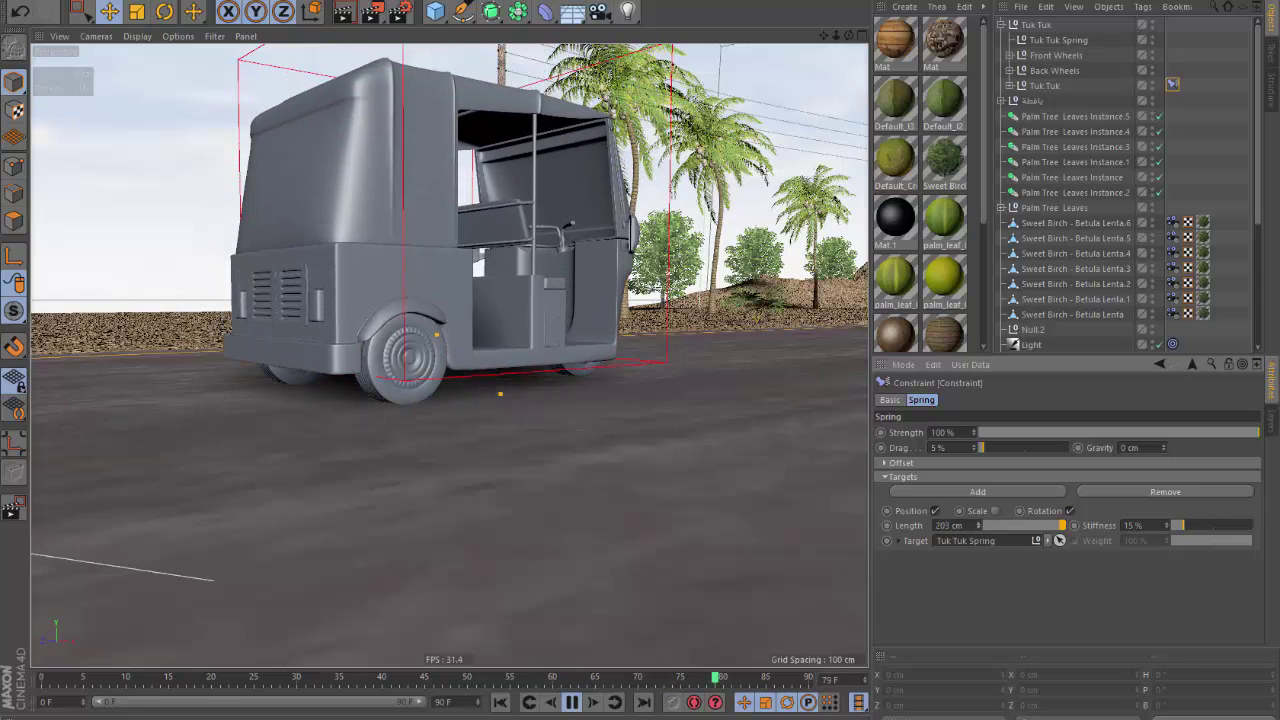
drag(985, 524, 980, 522)
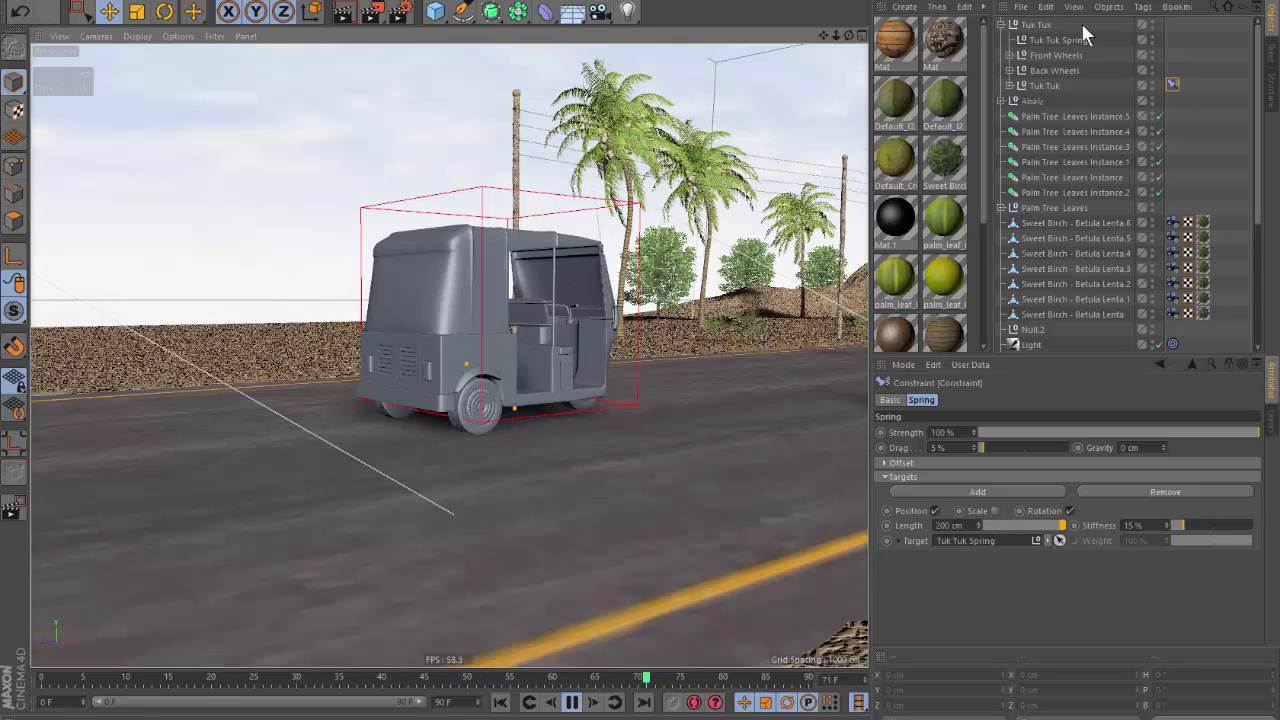
Check the Tuk Tuk Spring null's Y position and reset the spring length to 200 cm.
click(1040, 40)
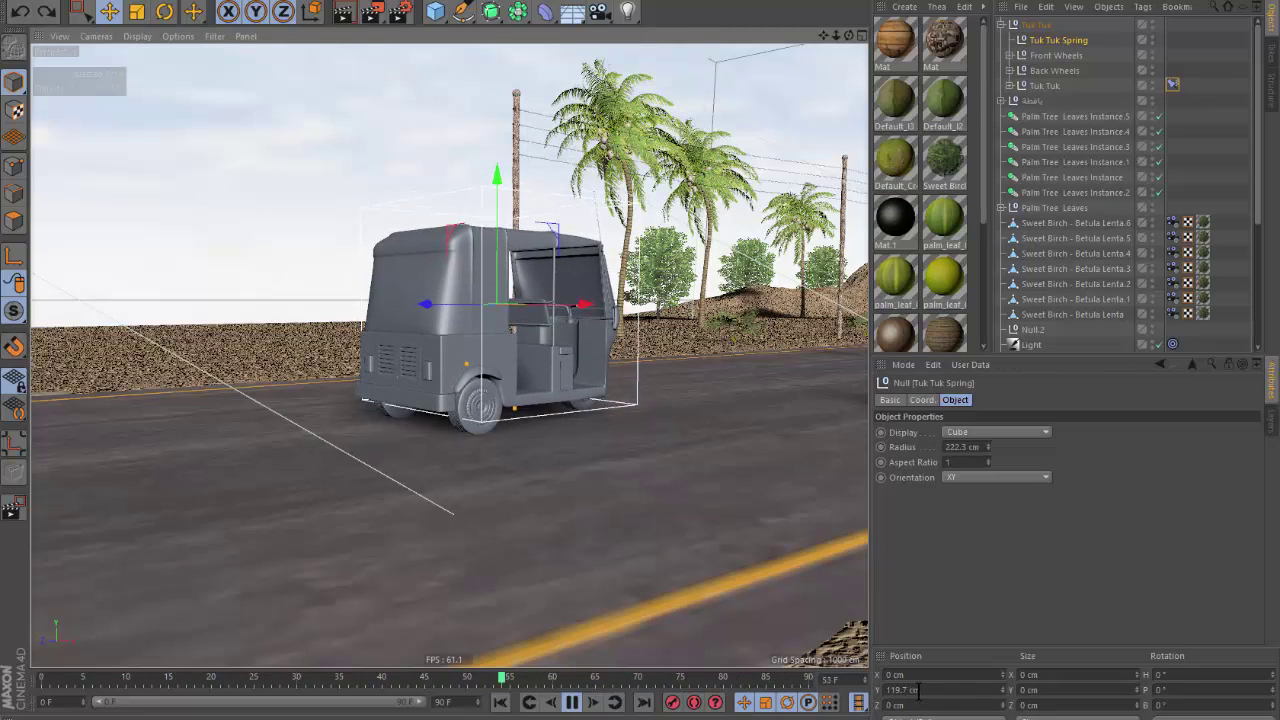
click(987, 690)
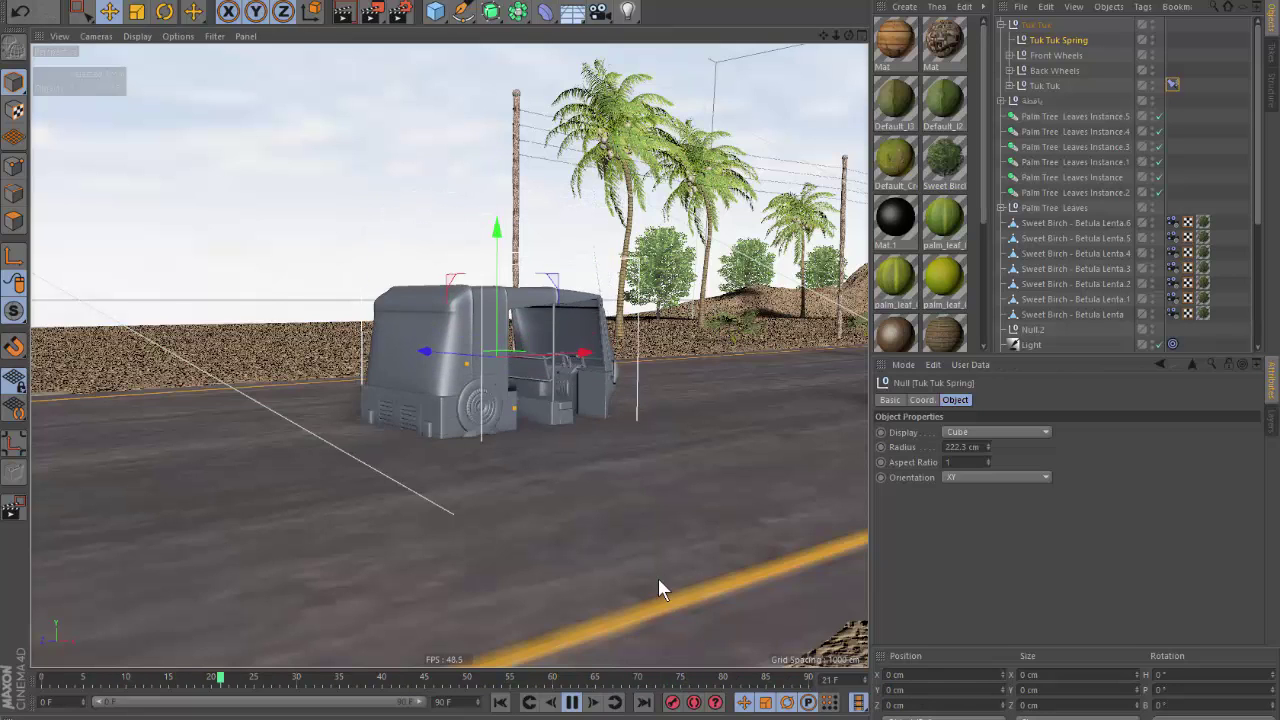
click(1172, 85)
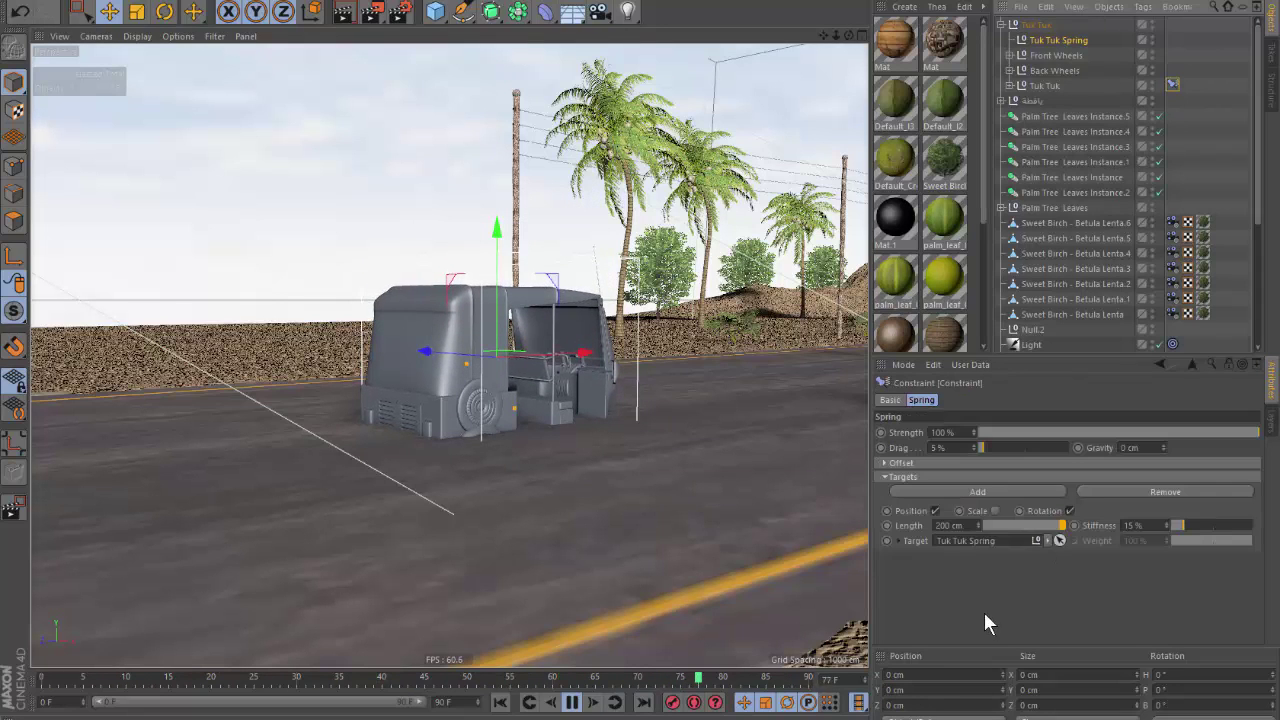
mouse_move(994, 524)
mouse_down()
mouse_move(979, 525)
mouse_move(1036, 525)
mouse_up()
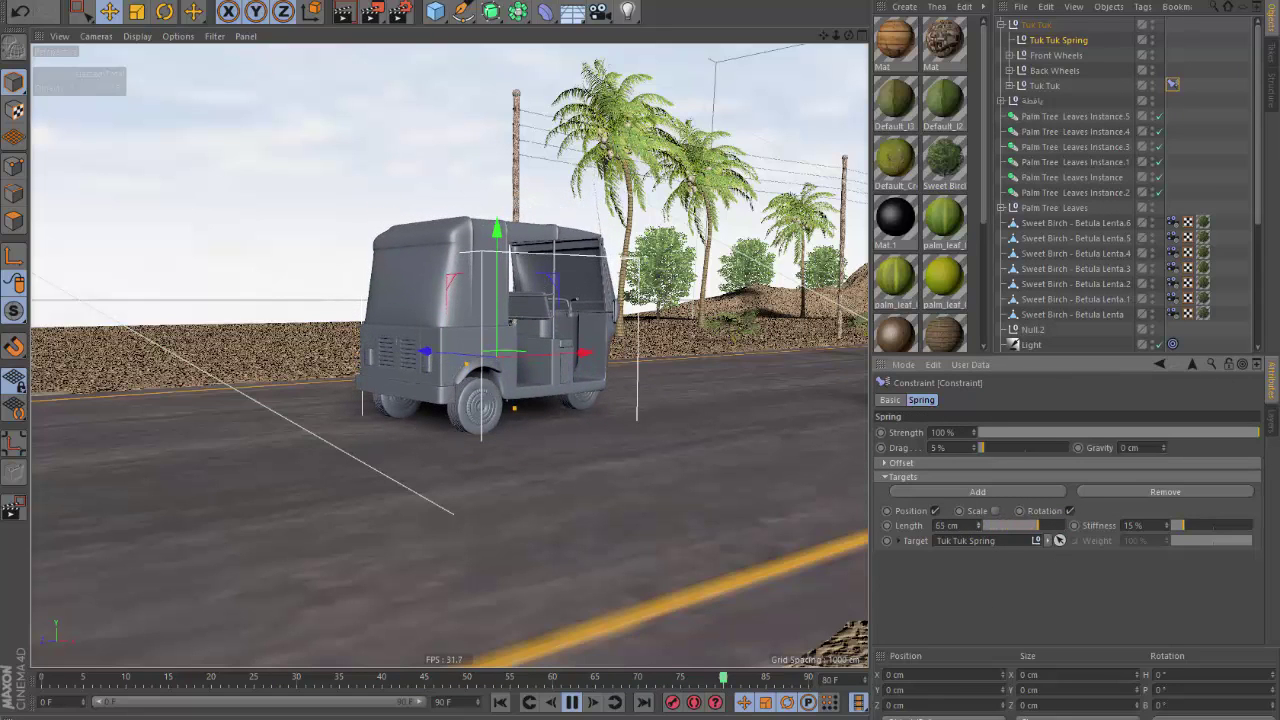
drag(1036, 525, 1062, 525)
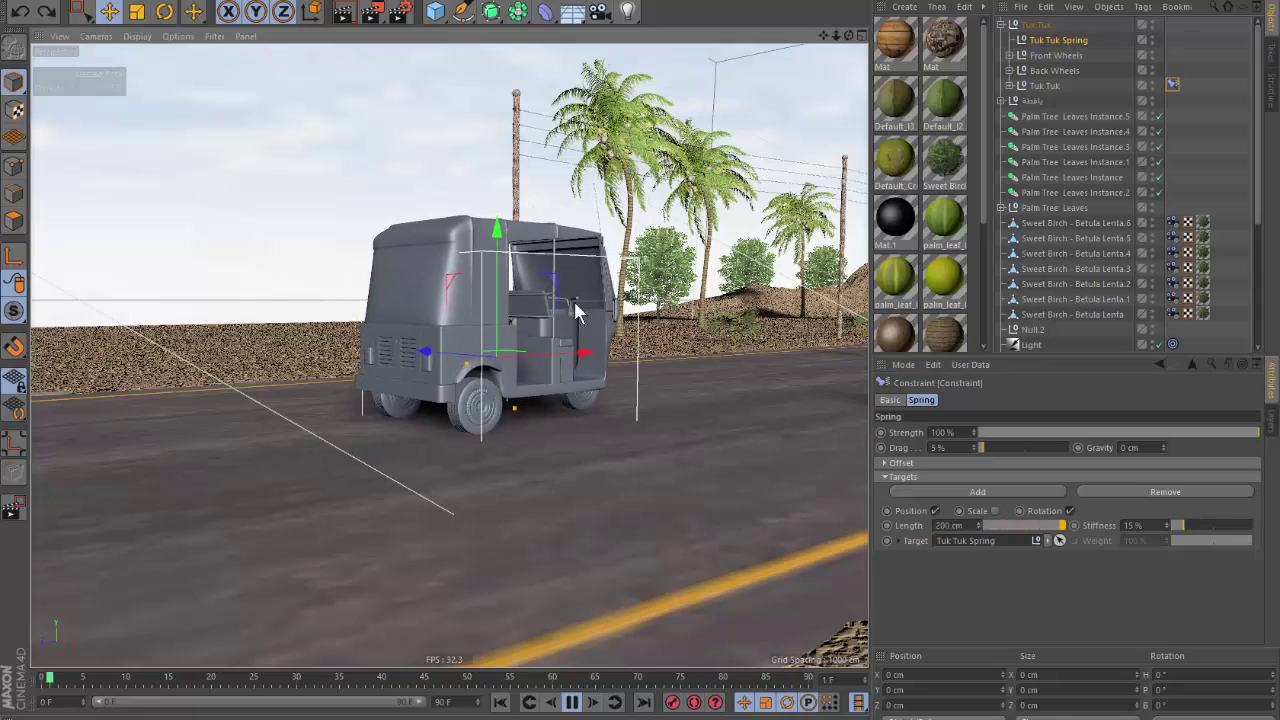
Set the Tuk Tuk Spring null's Position Y to 200 cm.
click(1053, 42)
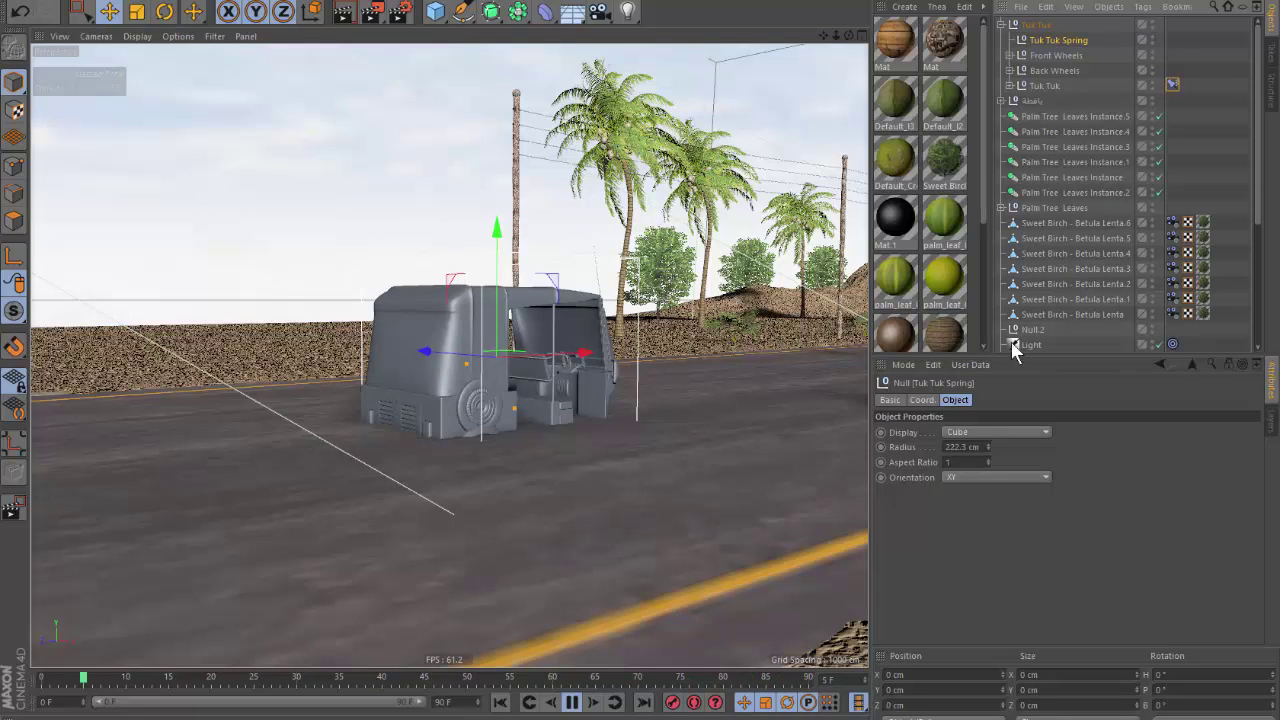
click(935, 689)
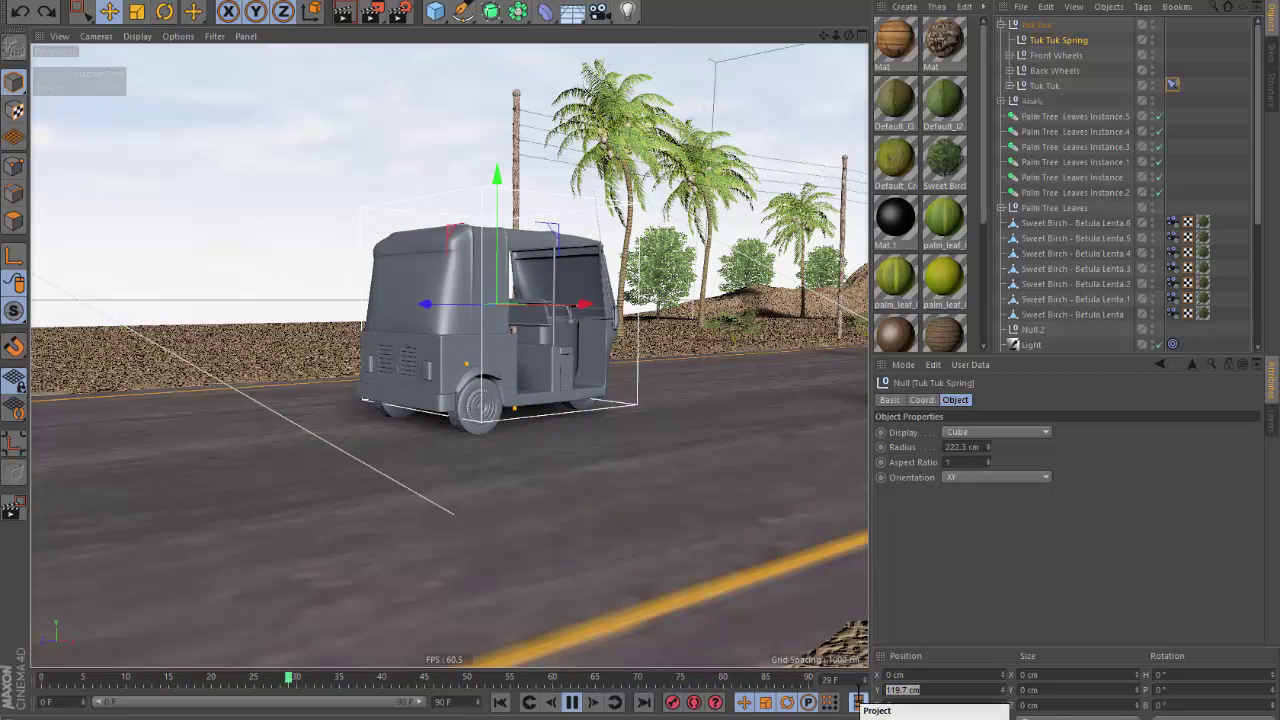
text(200)
key(Return)
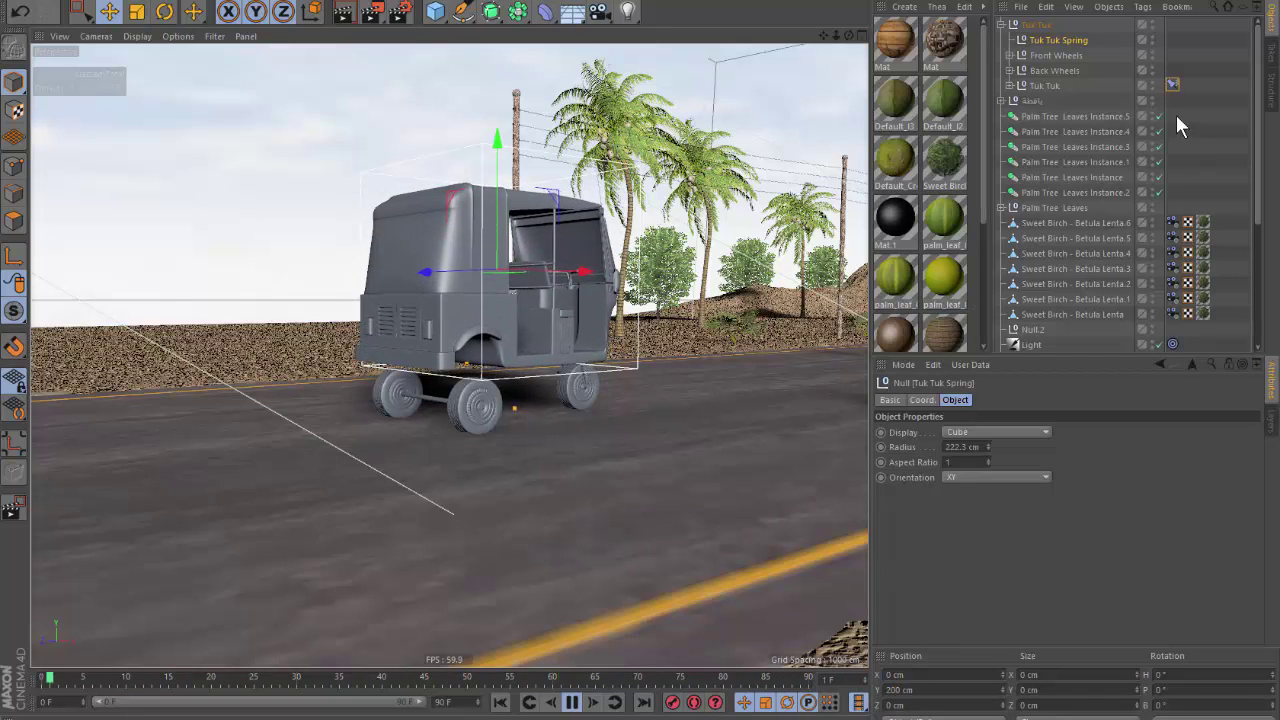
Lengthen the spring constraint to 268 cm at 15% stiffness, with the Tuk Tuk group expanded.
click(1172, 84)
mouse_move(979, 521)
mouse_down()
mouse_move(1010, 521)
mouse_move(979, 521)
mouse_up()
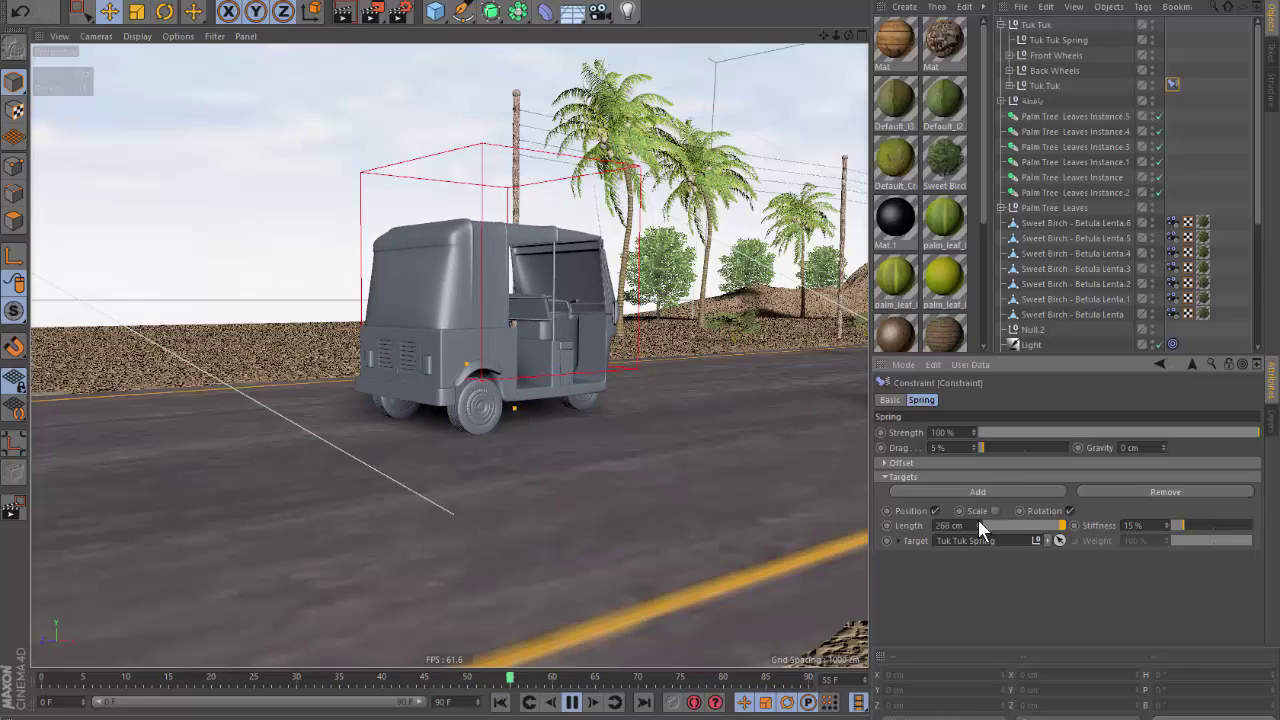
click(900, 190)
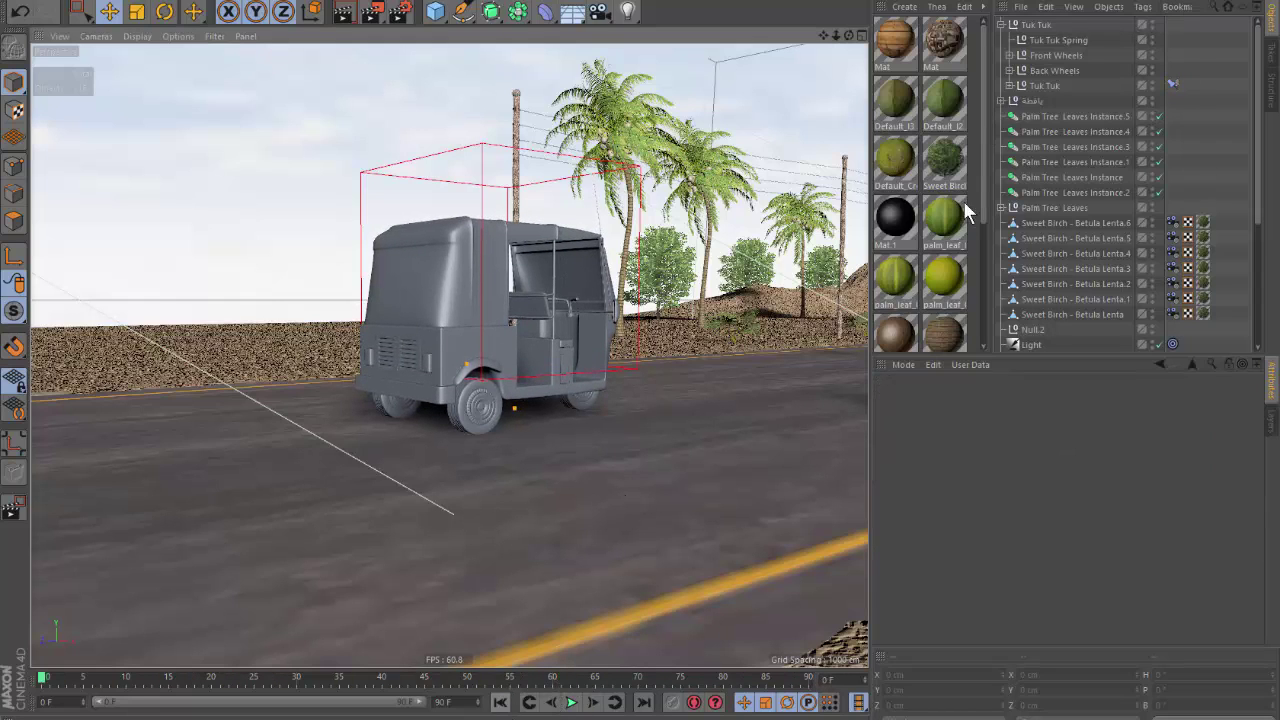
click(1001, 24)
click(1030, 25)
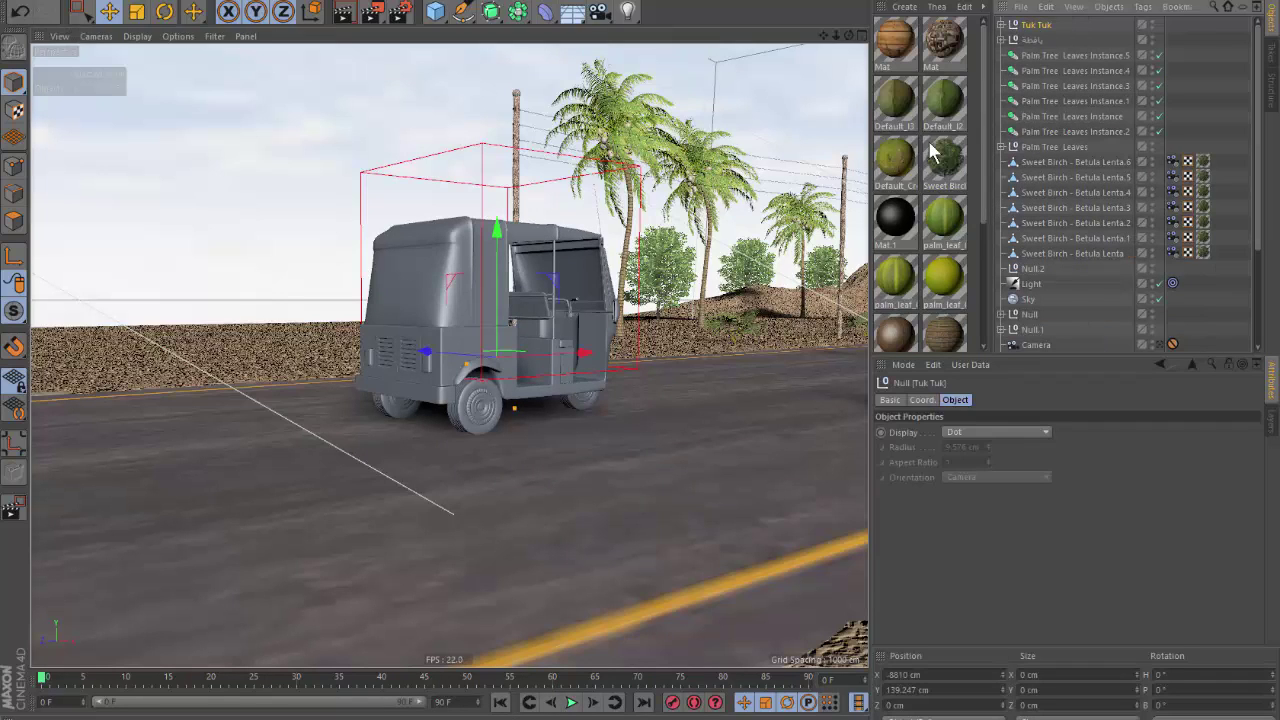
click(1001, 24)
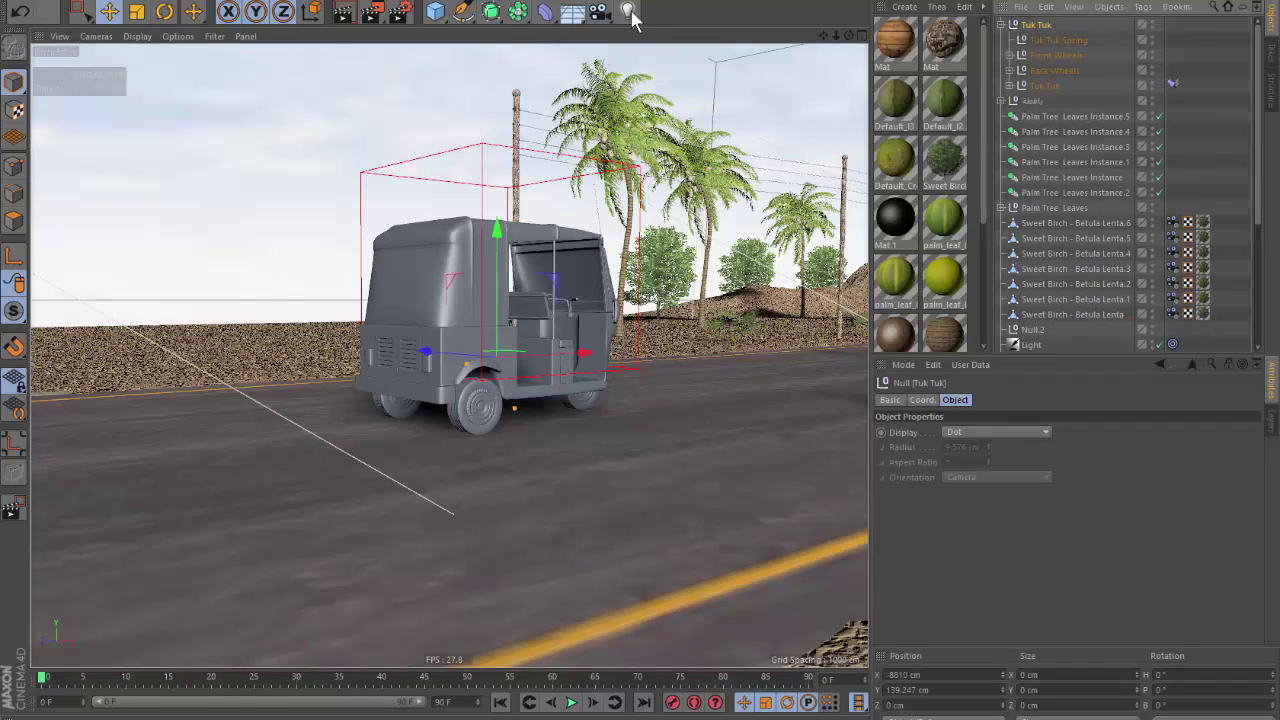
click(436, 12)
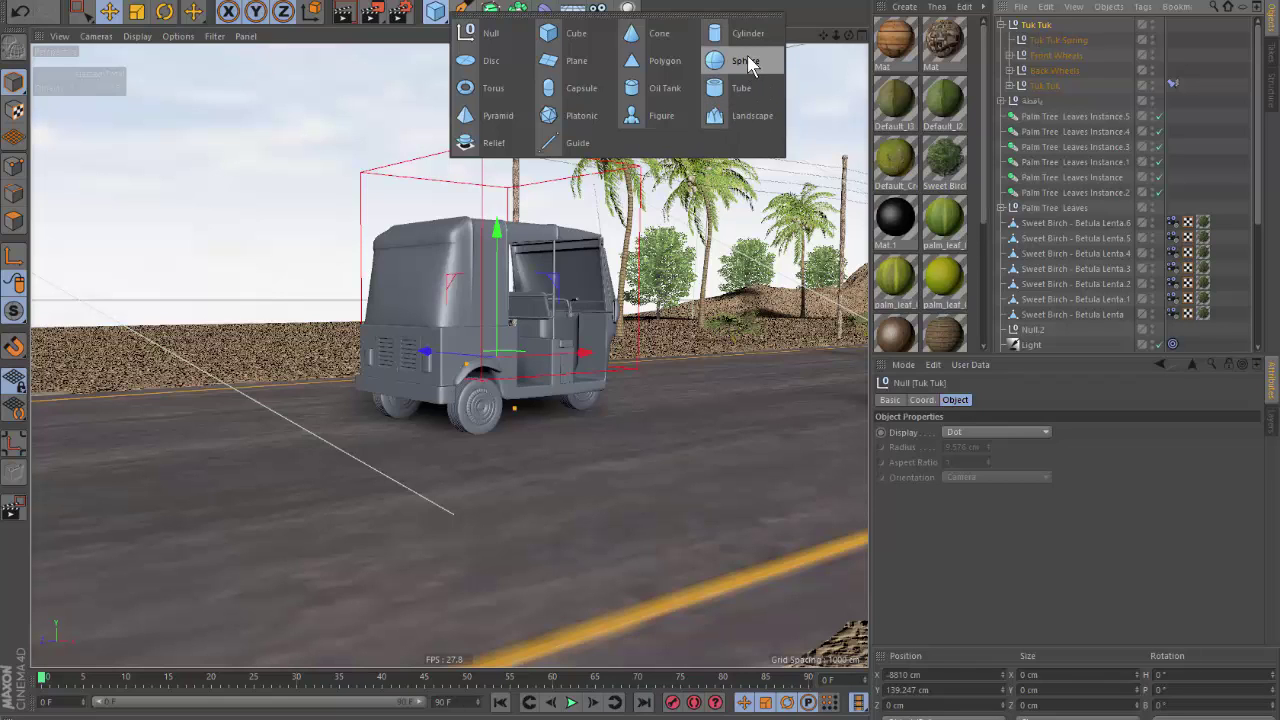
Add a Sphere at X 0 with a 350 cm radius, raised to enclose the tuk-tuk.
click(746, 62)
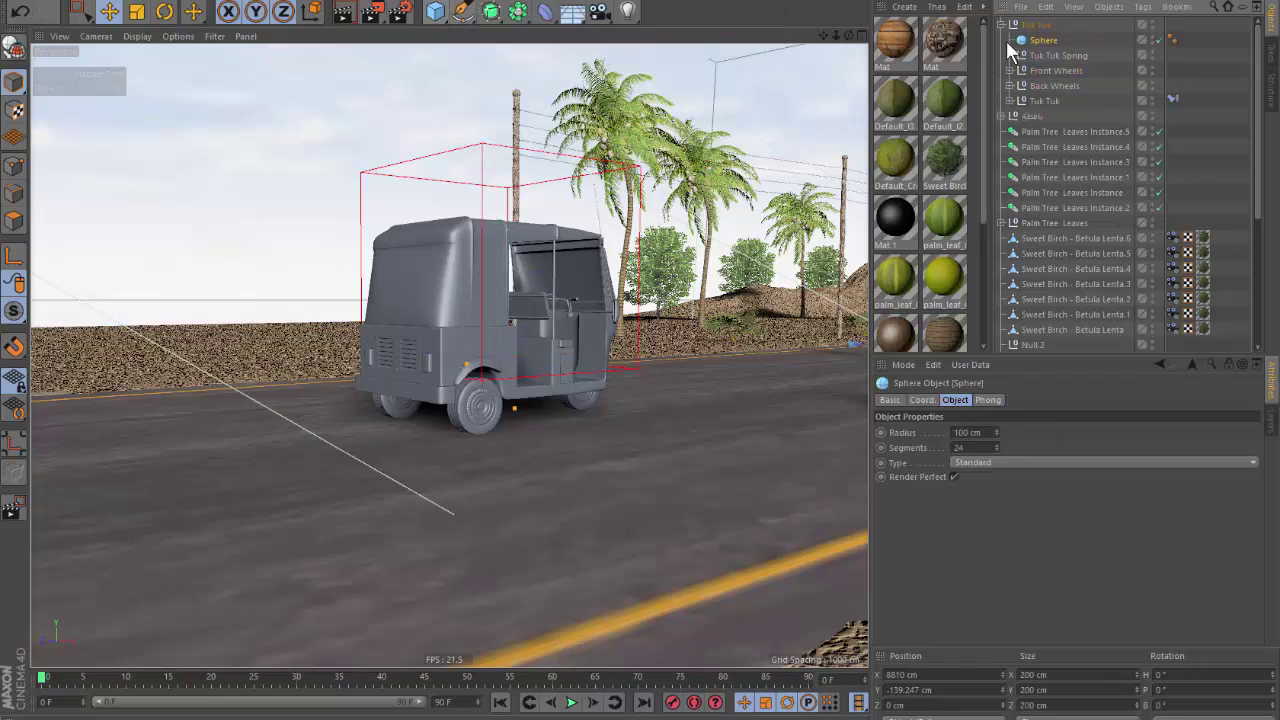
double_click(970, 677)
key(BackSpace)
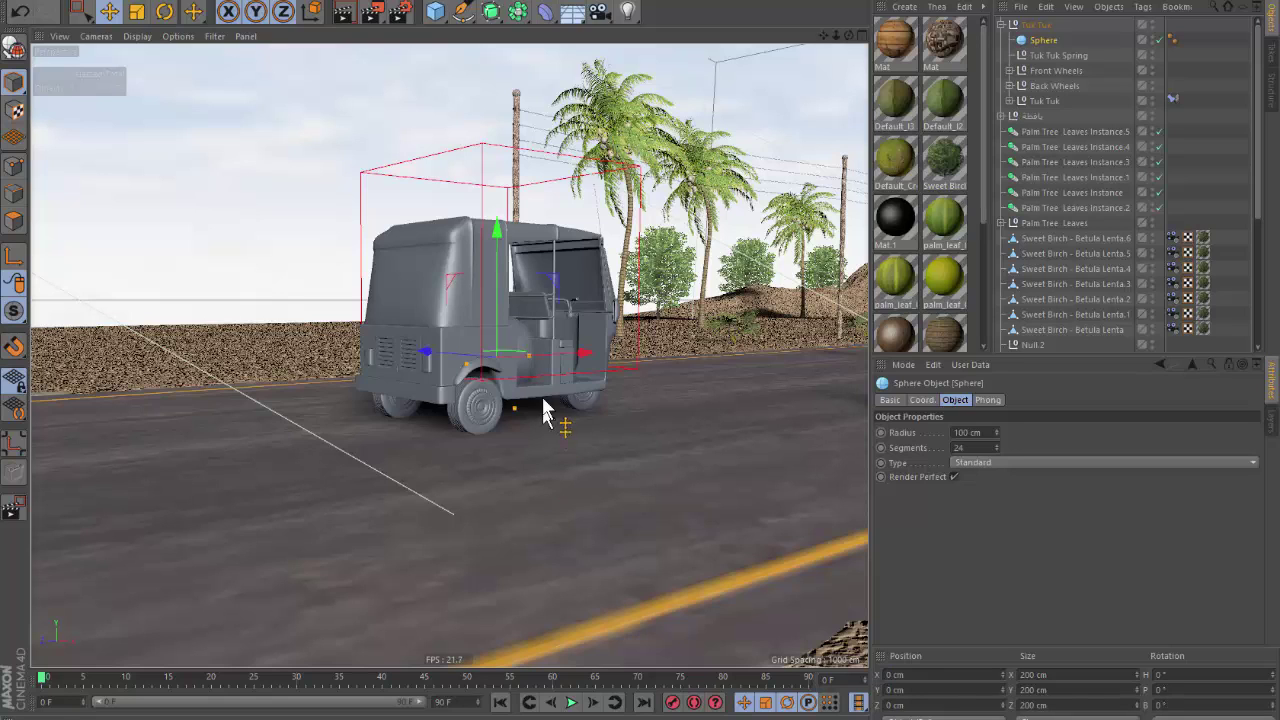
drag(995, 432, 995, 390)
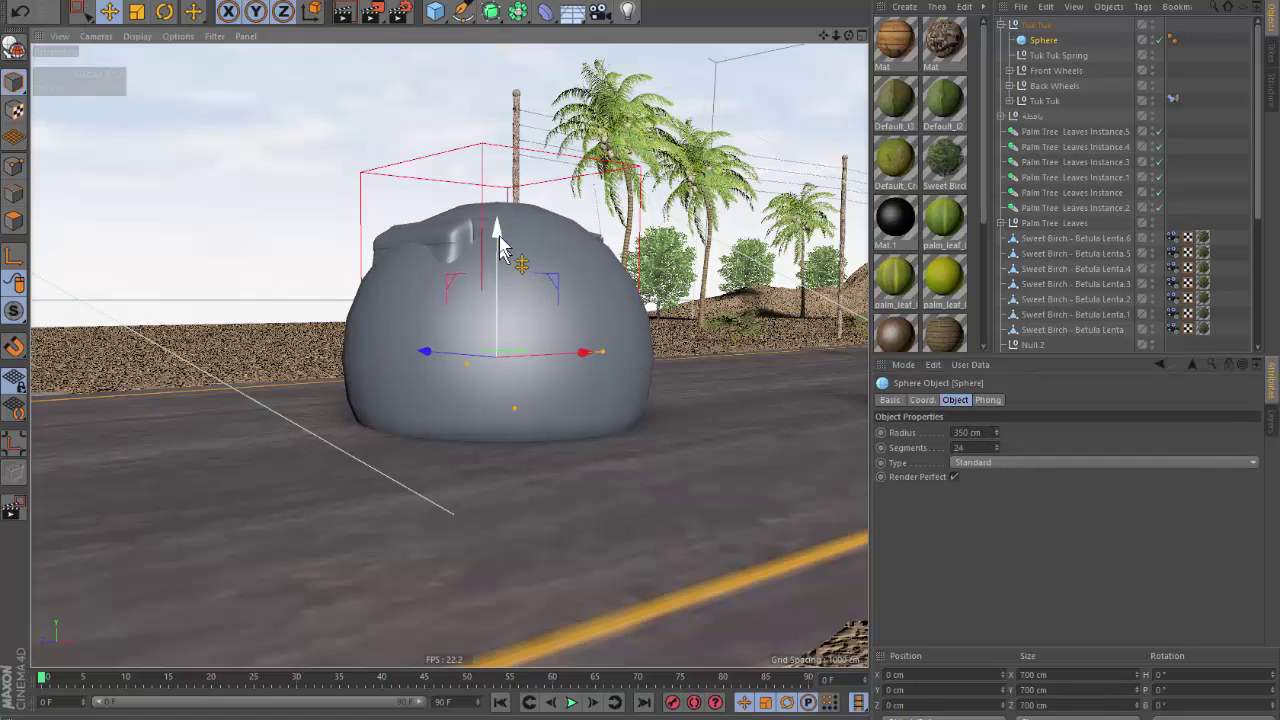
mouse_move(500, 244)
mouse_down()
mouse_move(500, 152)
mouse_move(503, 165)
mouse_up()
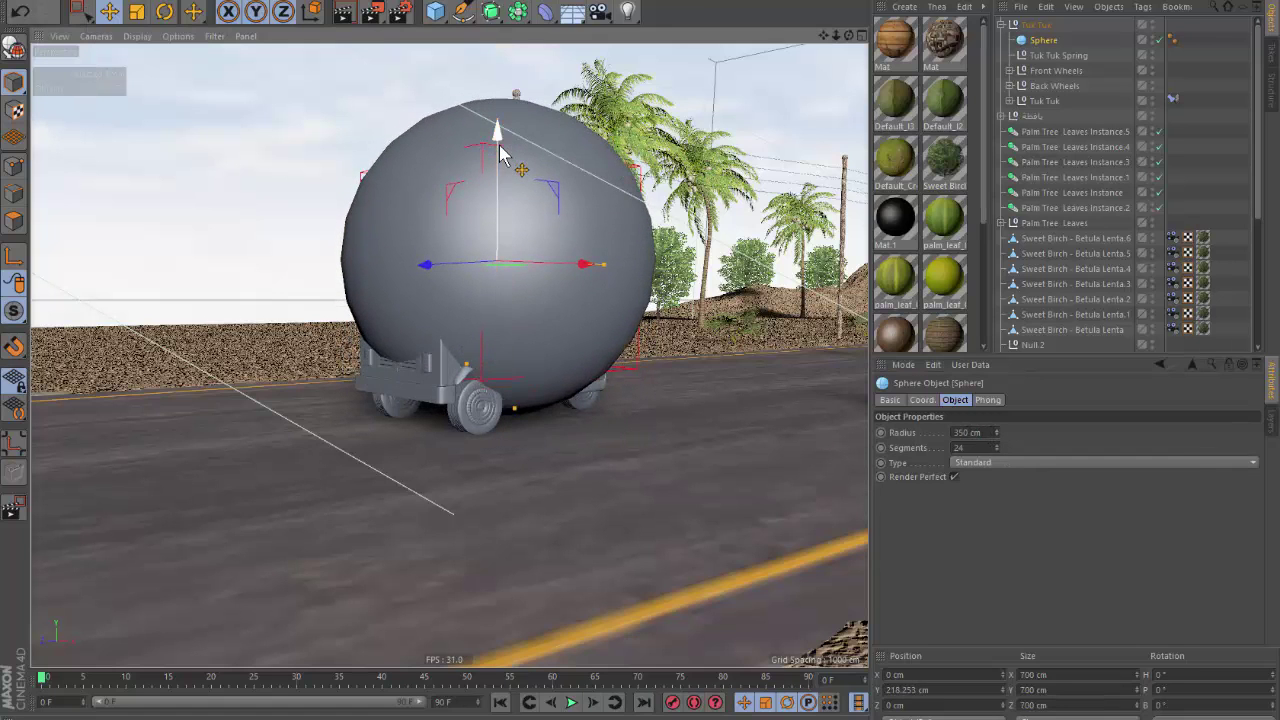
key(F4)
scroll(505, 301, down, 5)
scroll(505, 301, down, 2)
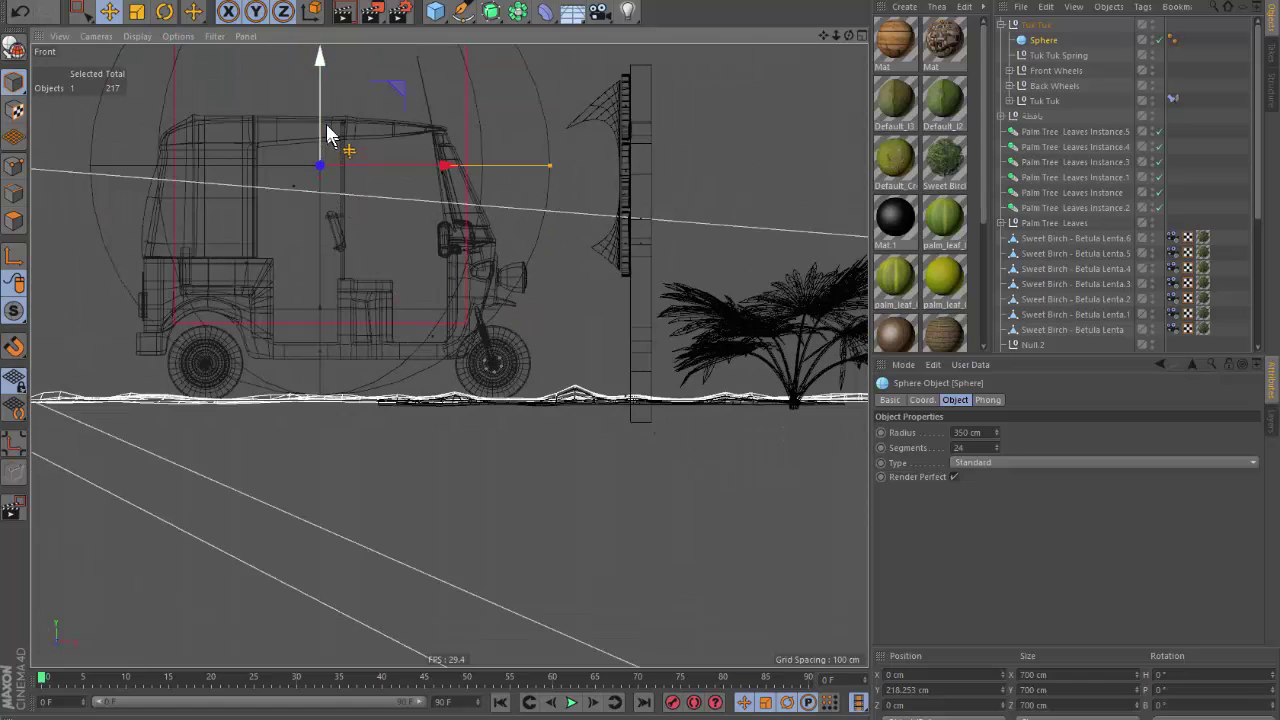
drag(331, 129, 330, 130)
key(F1)
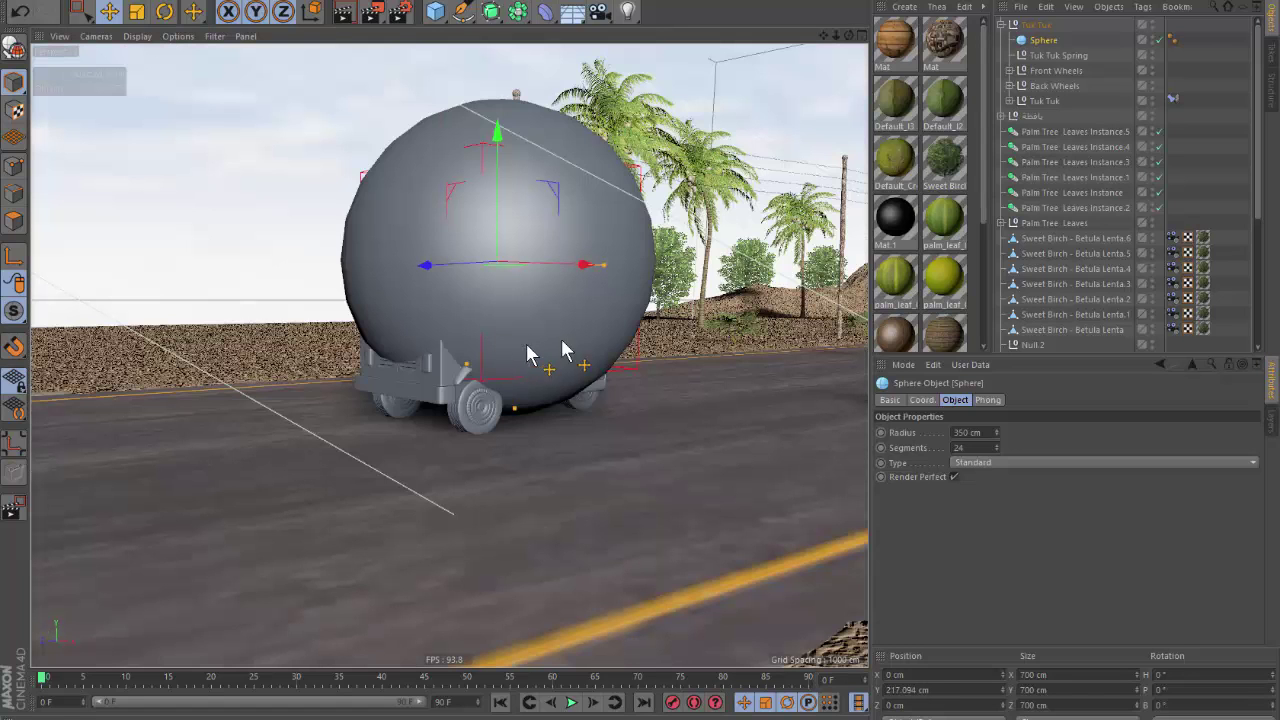
Hide the sphere in the viewport and give it a Collider Body dynamics tag.
click(1153, 40)
right_click(1050, 41)
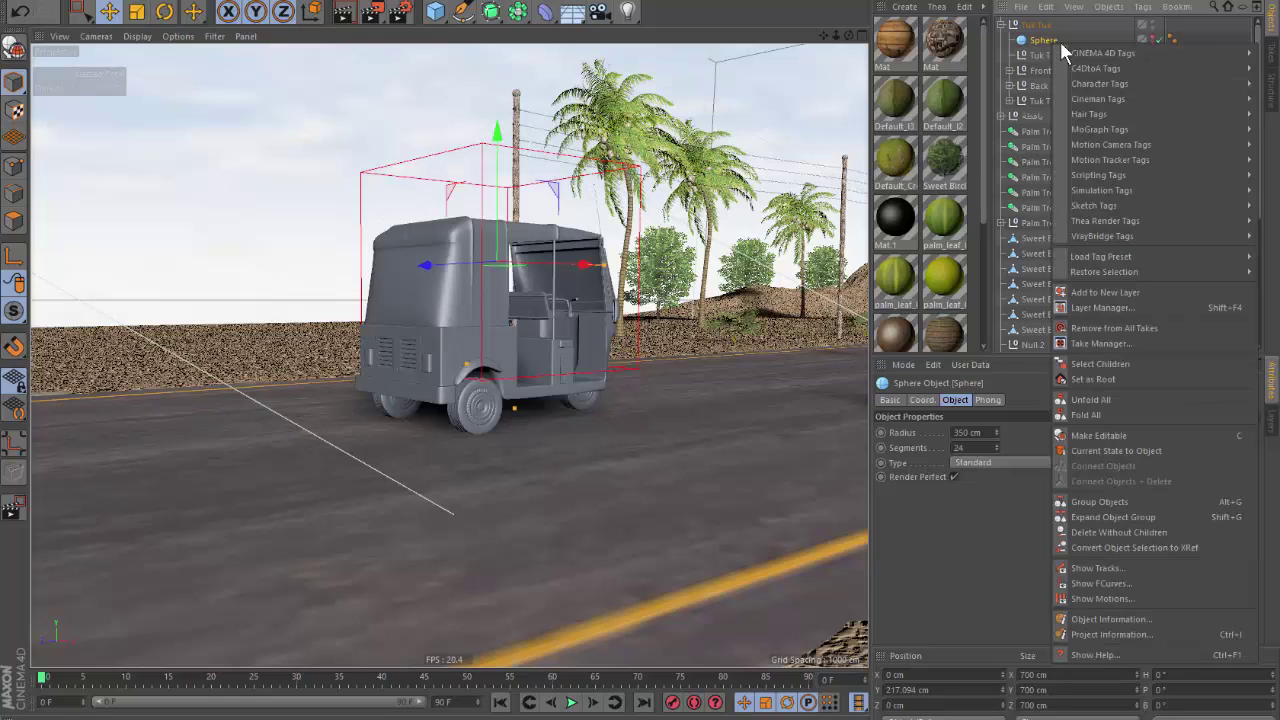
mouse_move(1105, 221)
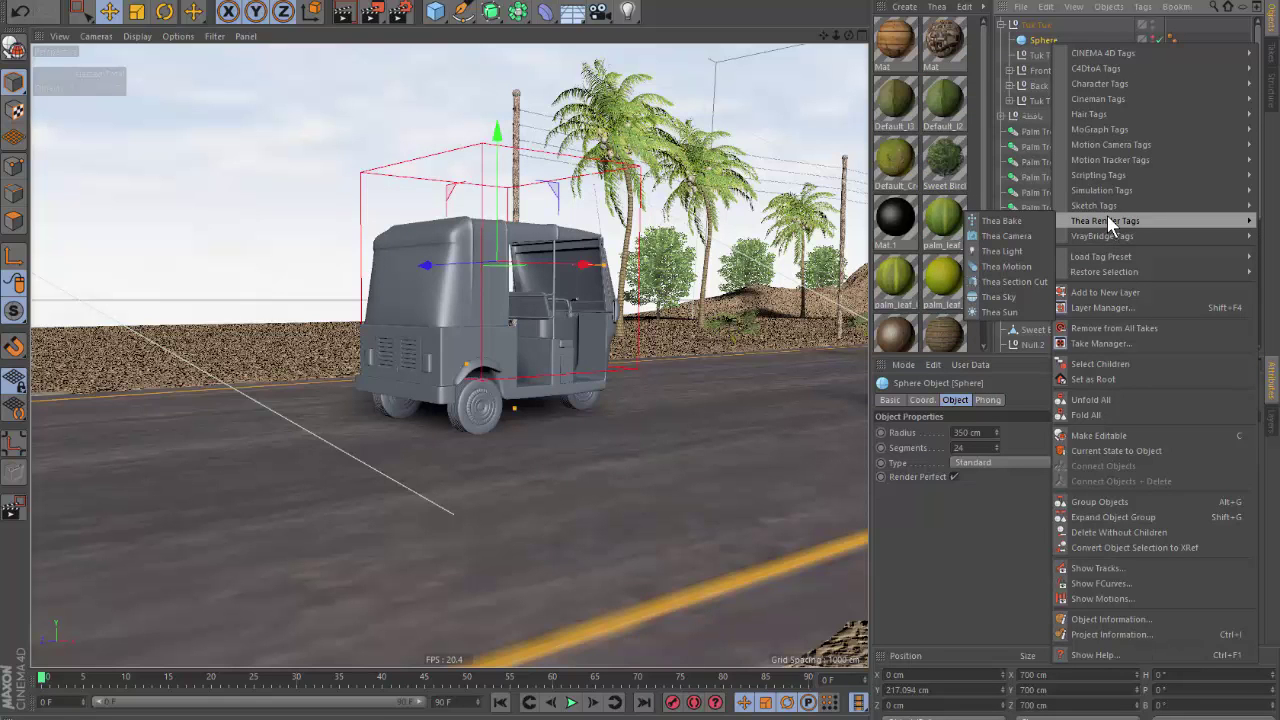
mouse_move(1101, 190)
click(1021, 227)
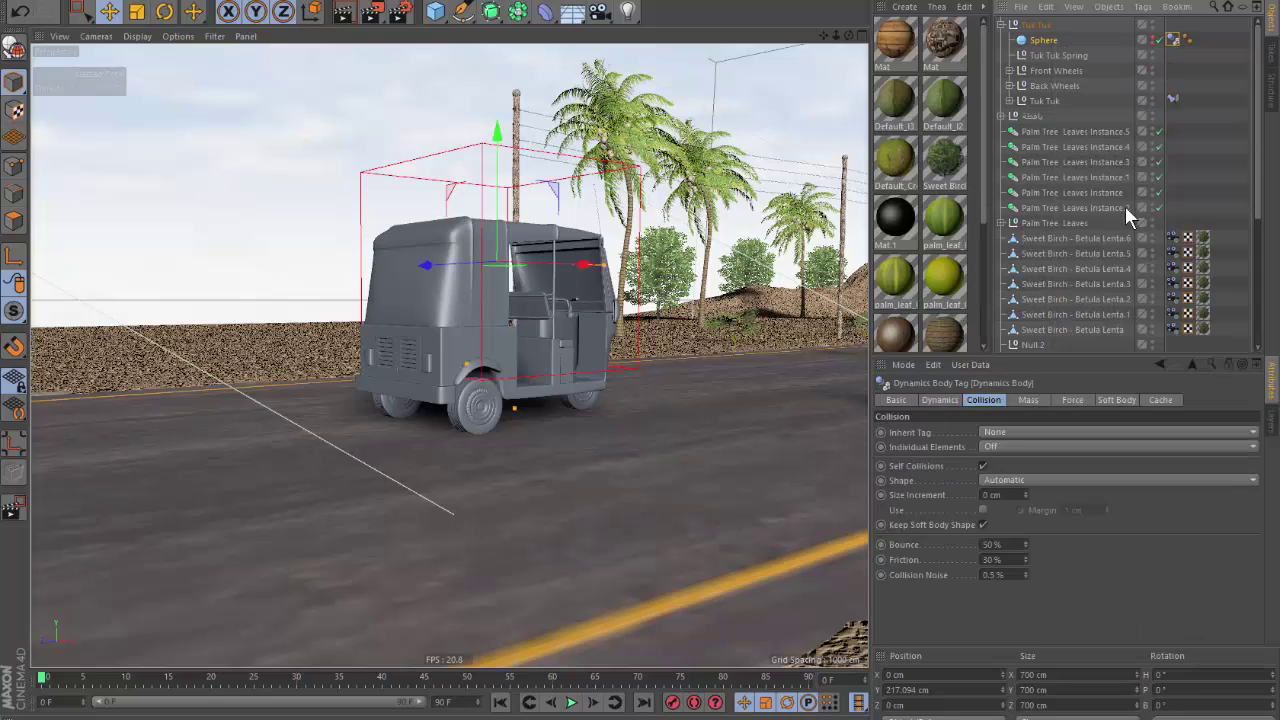
click(1212, 72)
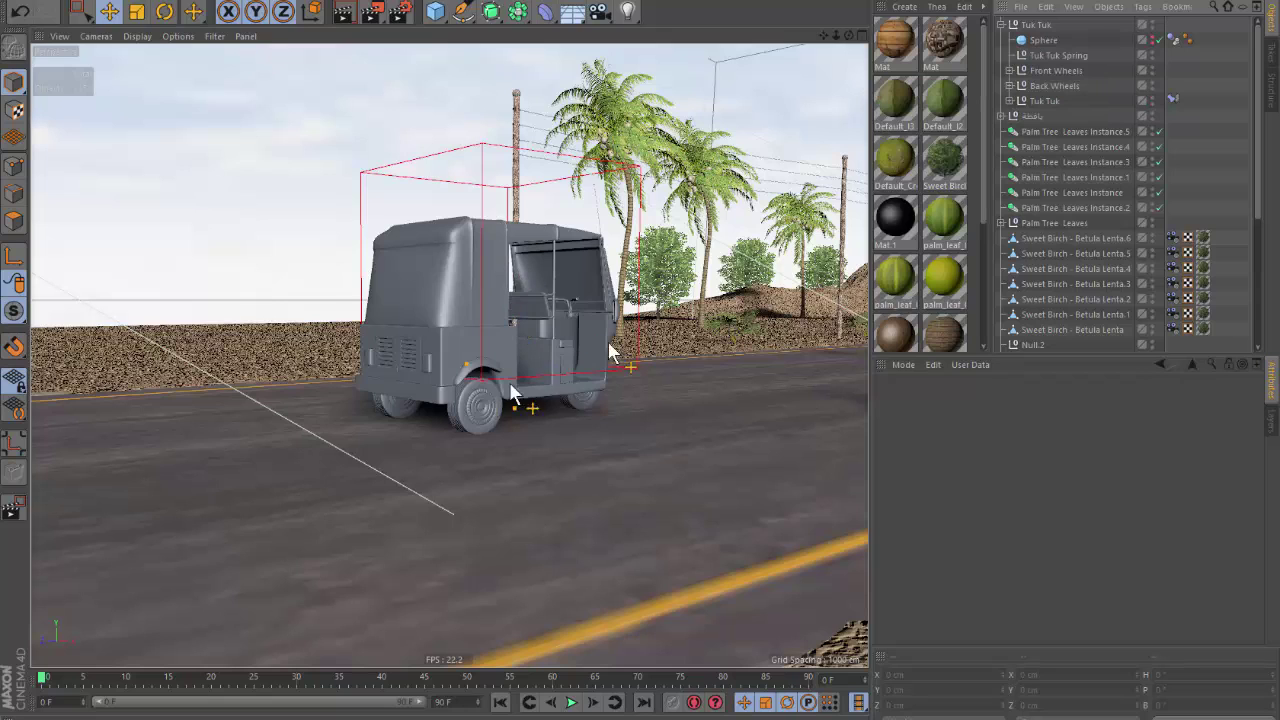
click(1151, 44)
click(1152, 44)
Shift the Tuk Tuk group slightly beside the road in the Top view.
click(1036, 25)
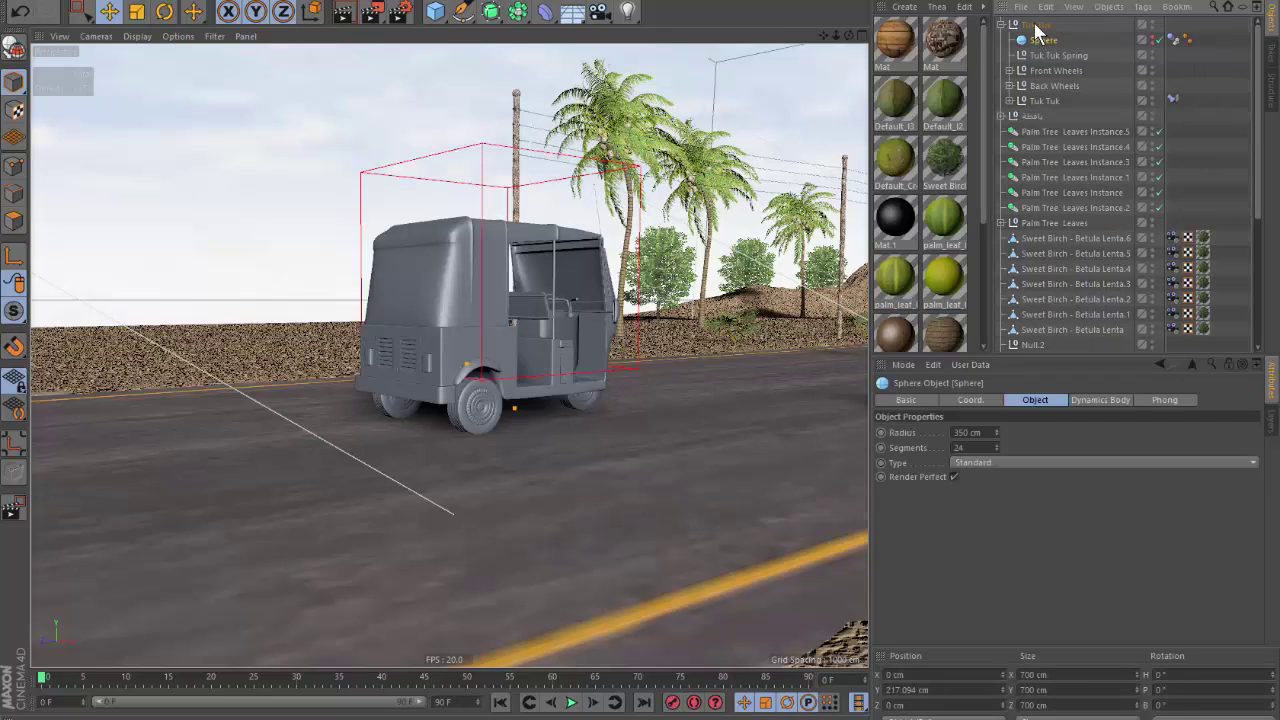
key(F2)
scroll(457, 294, down, 3)
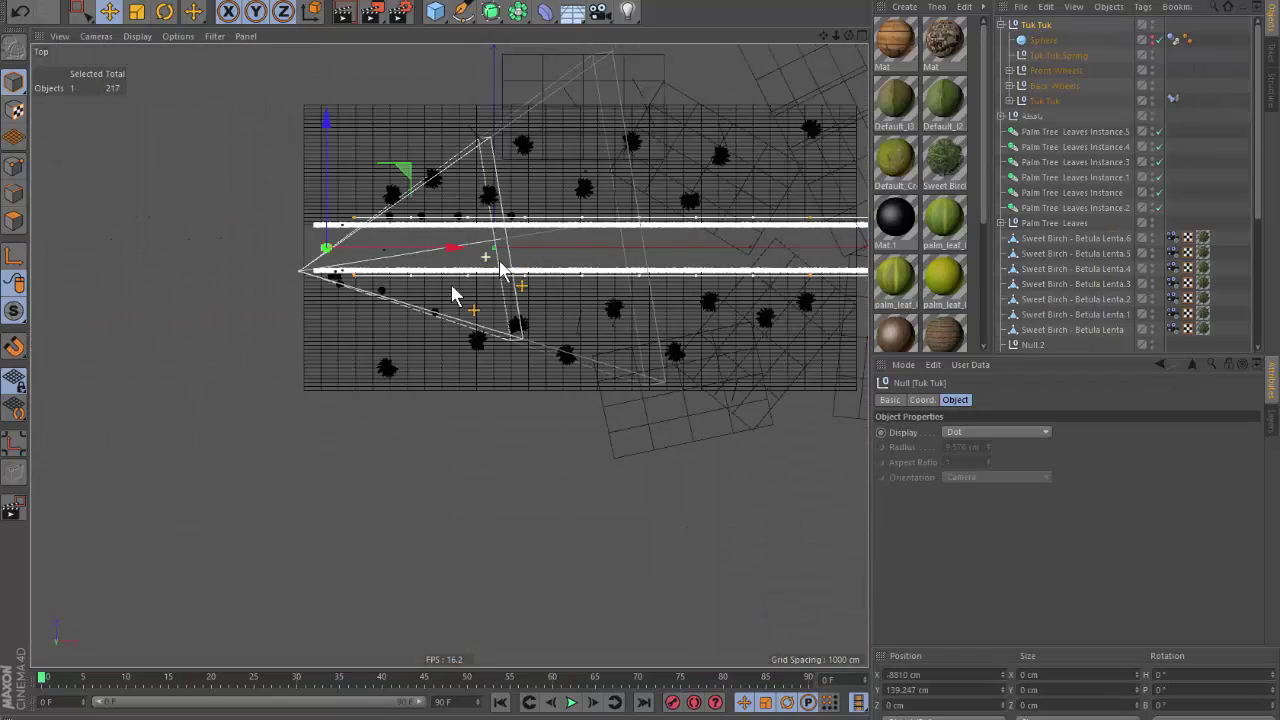
scroll(334, 271, up, 3)
scroll(362, 230, up, 4)
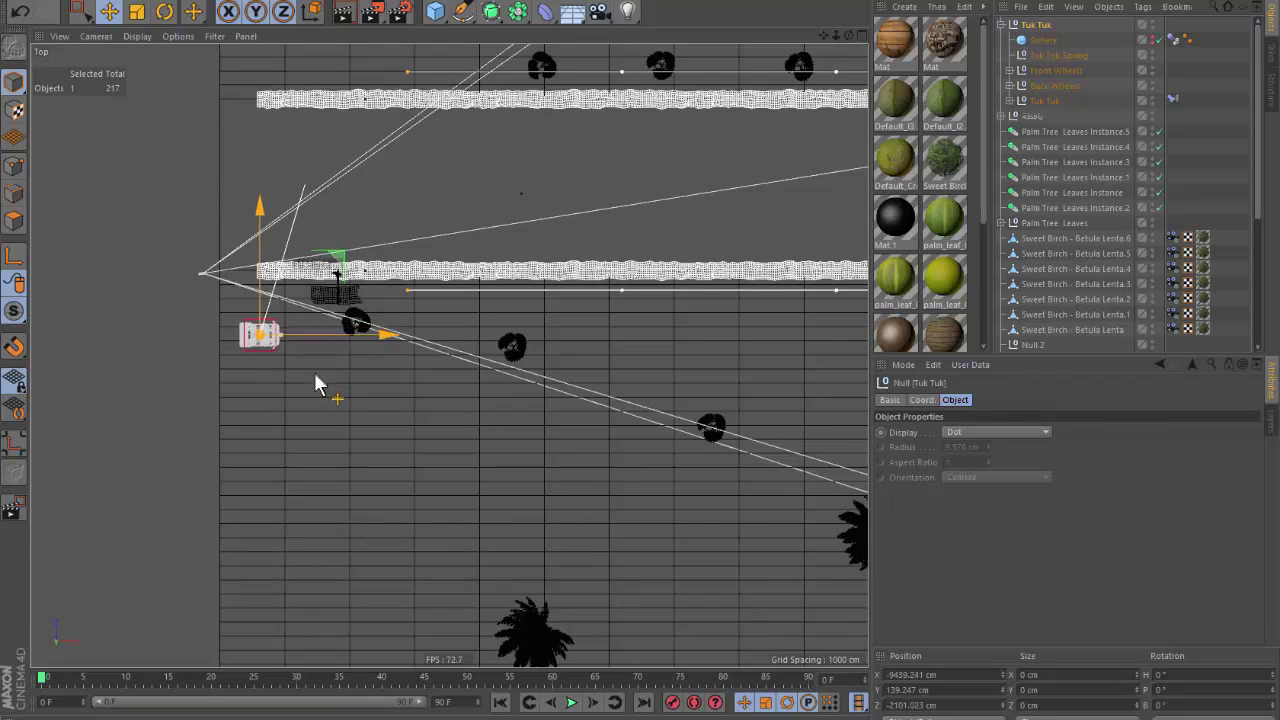
scroll(300, 320, up, 2)
scroll(300, 320, up, 2)
scroll(415, 428, up, 2)
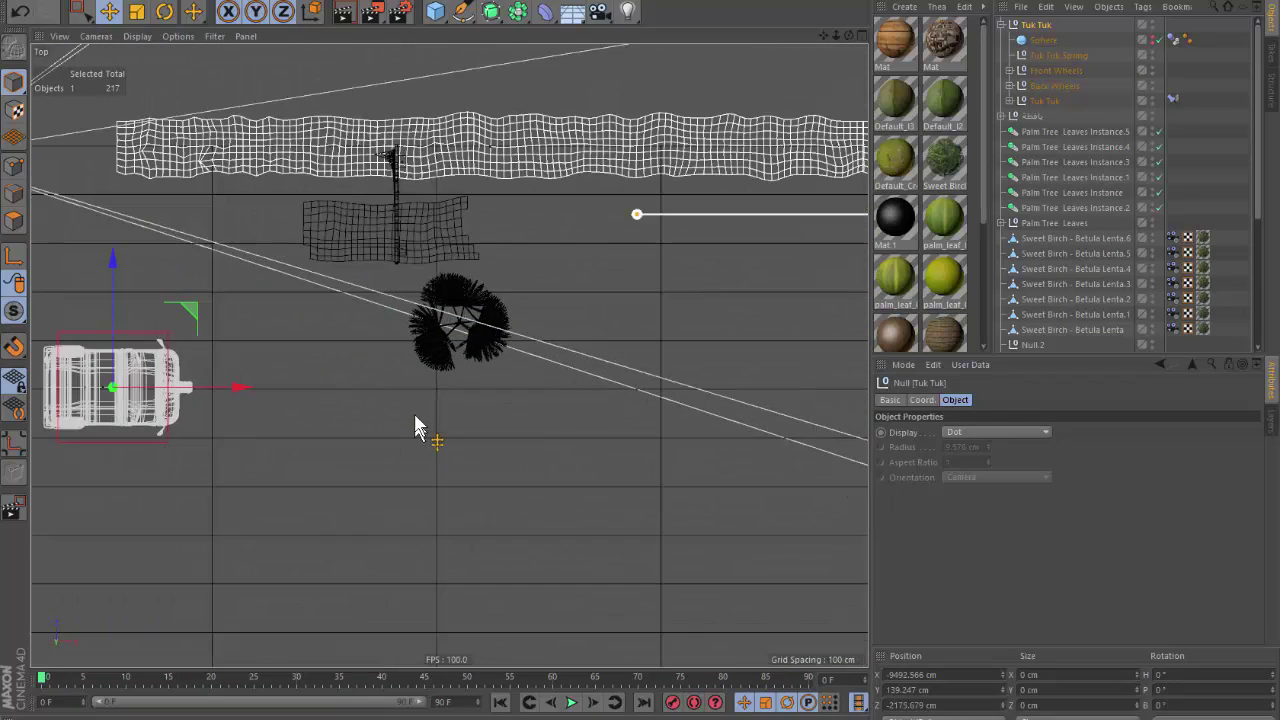
scroll(410, 275, down, 2)
drag(391, 406, 323, 377)
Rotate the Tuk Tuk group to a 30° heading.
key(r)
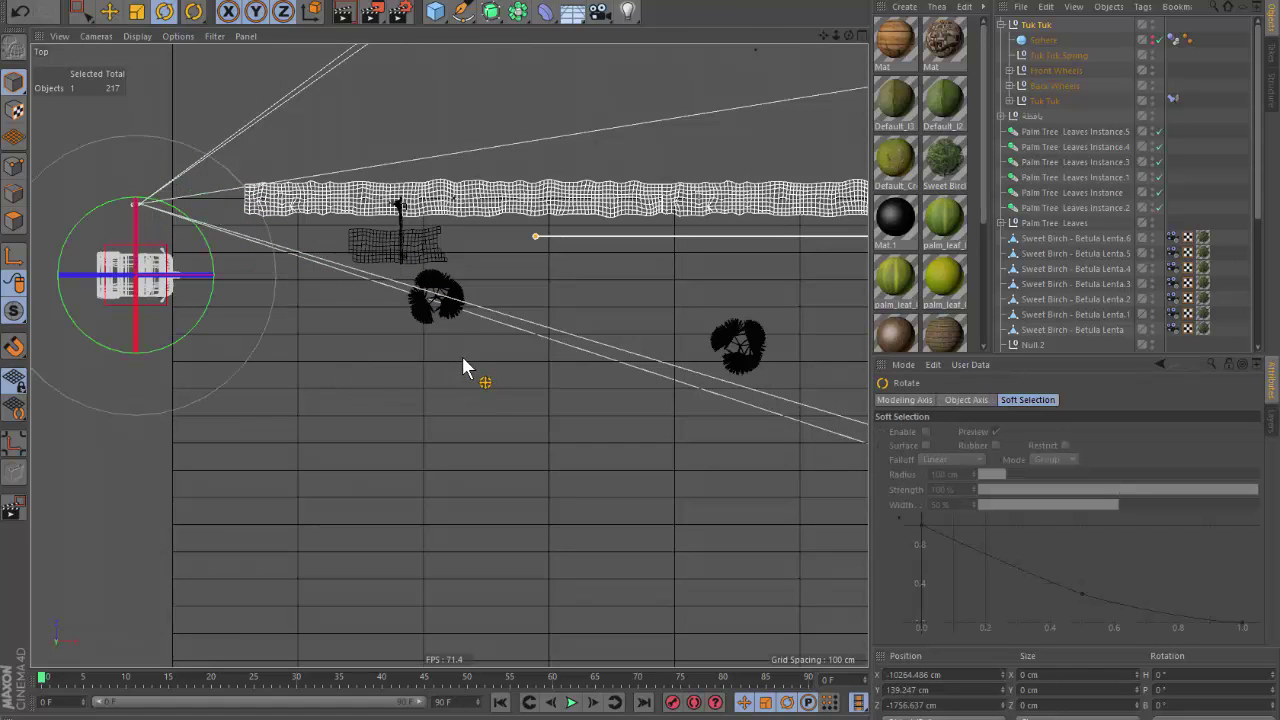
mouse_move(463, 352)
mouse_down()
mouse_move(485, 232)
mouse_move(459, 400)
mouse_up()
key(e)
key(r)
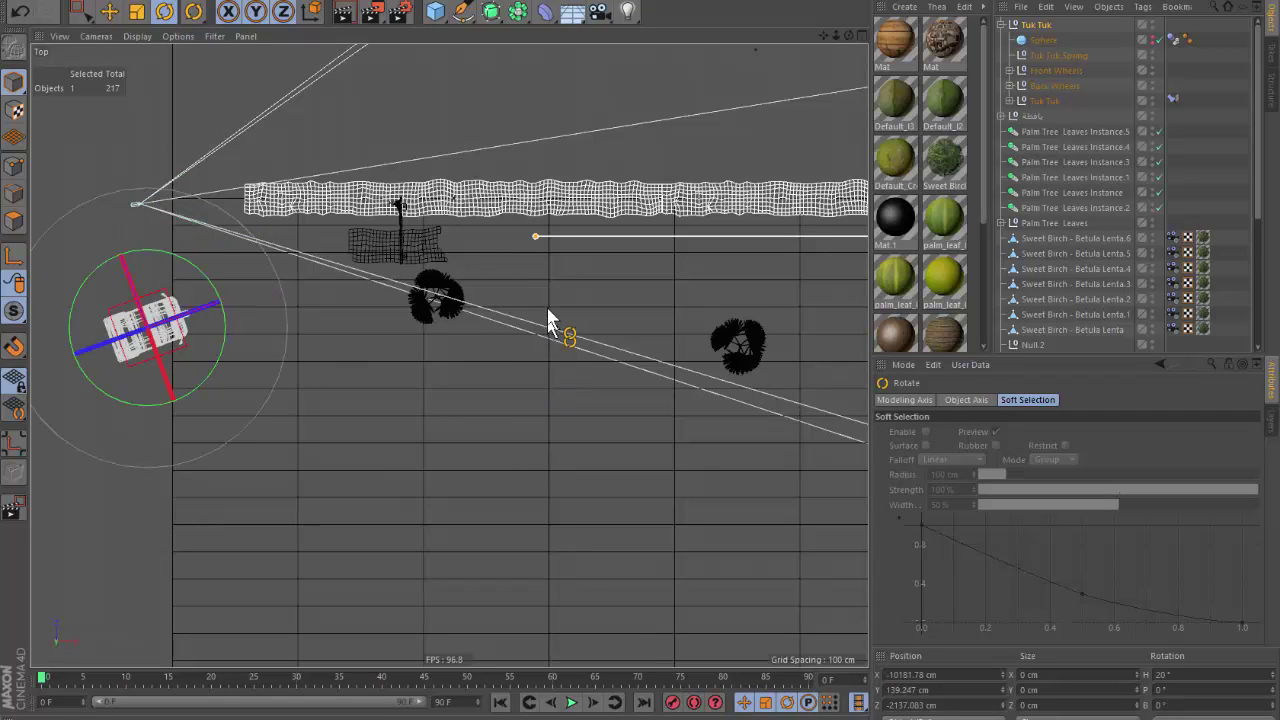
mouse_move(557, 322)
mouse_down()
mouse_move(437, 289)
mouse_move(571, 391)
mouse_move(663, 380)
mouse_move(567, 375)
mouse_up()
Check the tuk-tuk through the scene camera, then switch to the four-view layout.
key(F1)
key(o)
scroll(1143, 256, down, 5)
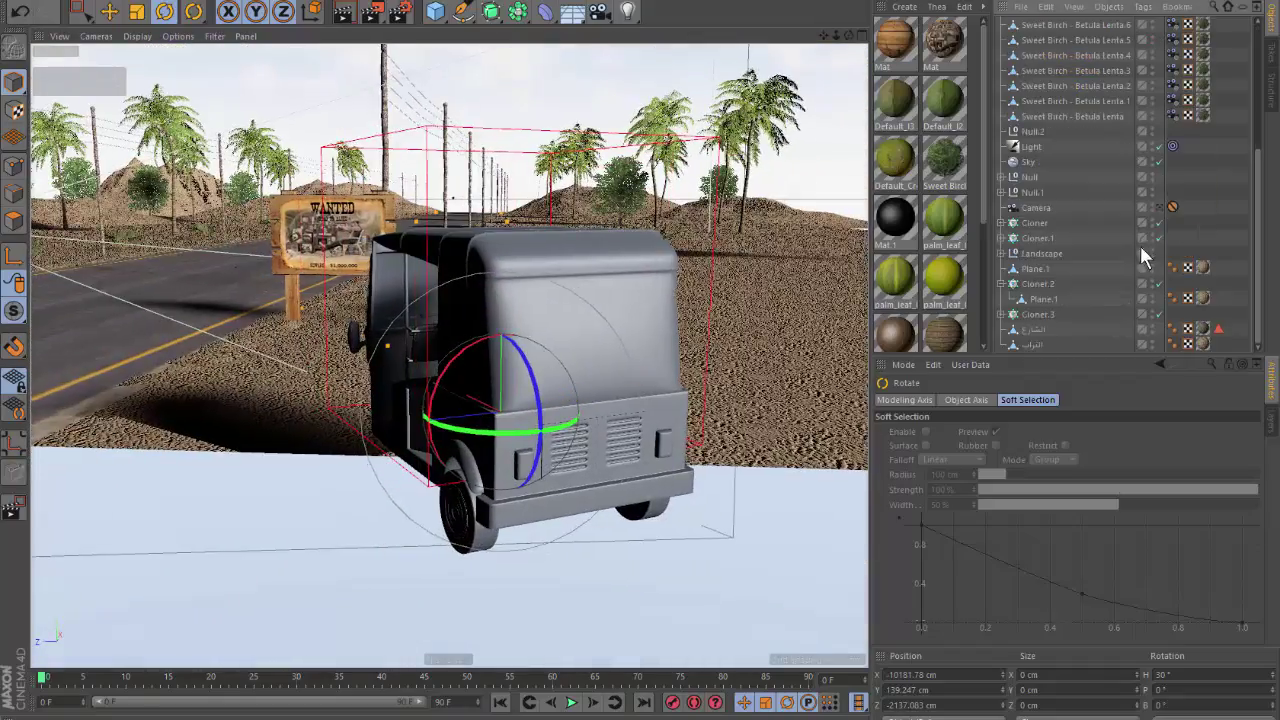
click(1170, 207)
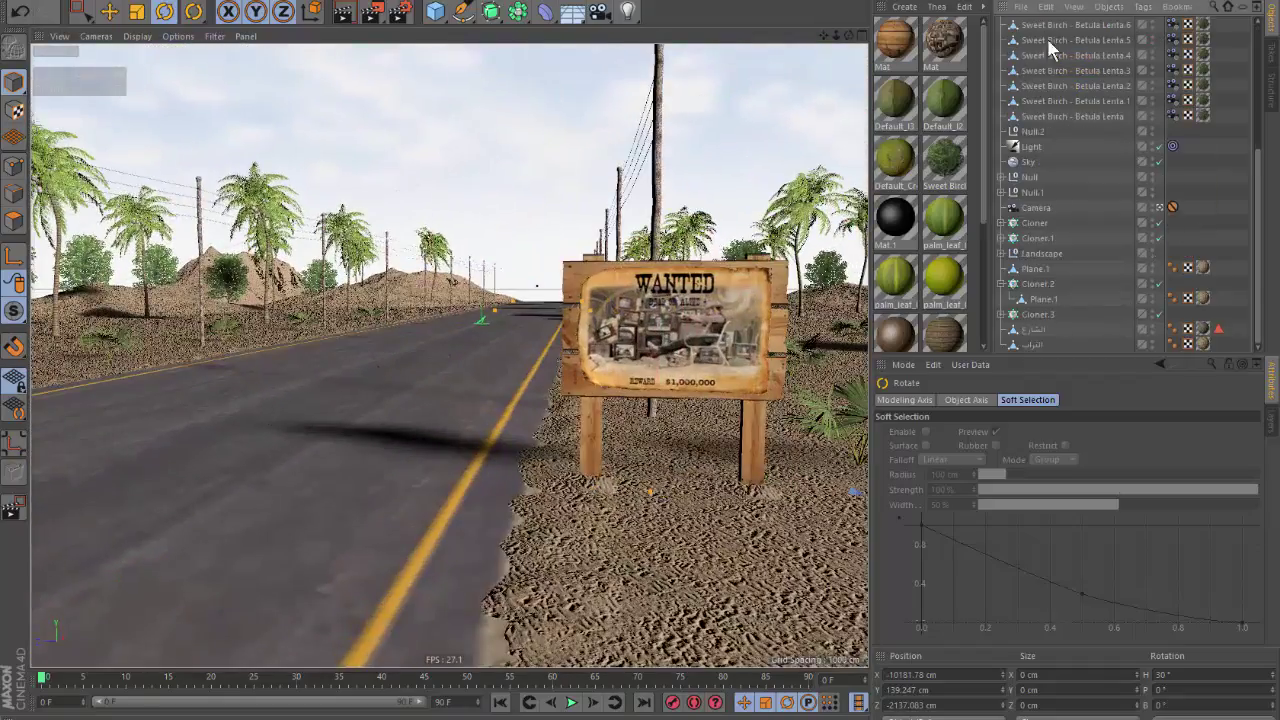
scroll(1049, 42, up, 5)
click(1041, 27)
key(F5)
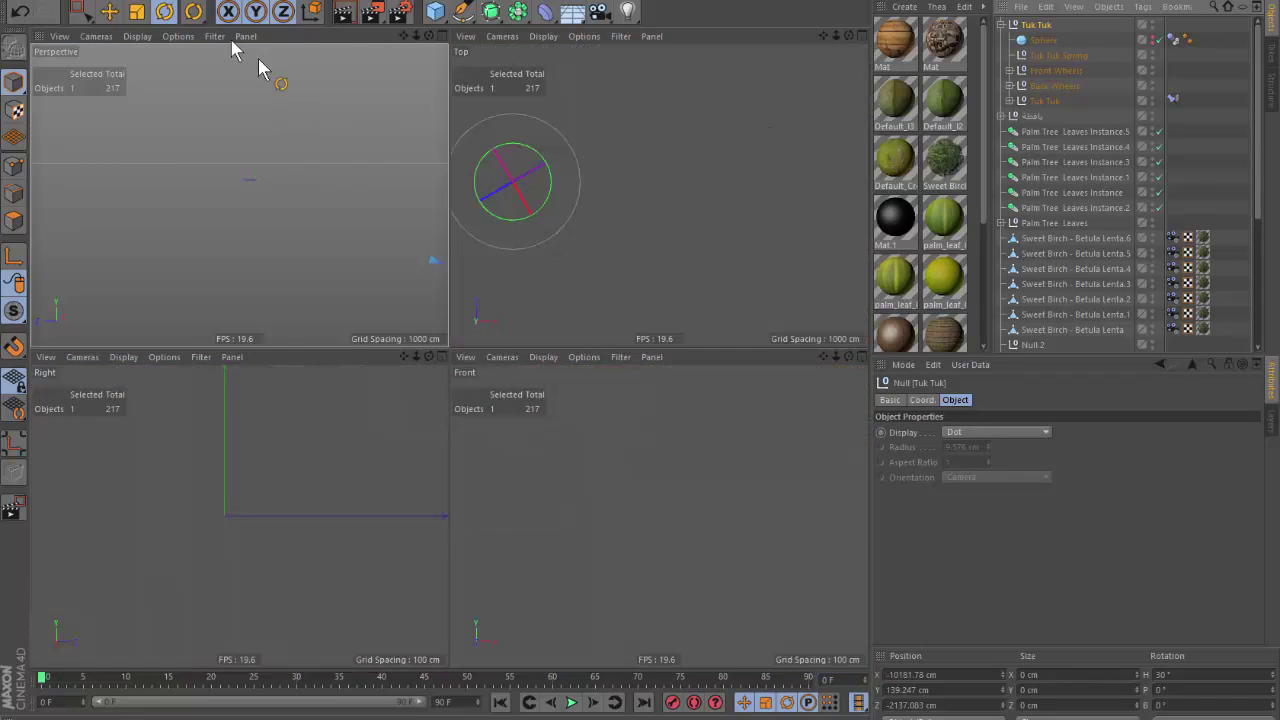
Try moving the tuk-tuk toward the WANTED sign, undo, and turn it to about 23°.
click(110, 11)
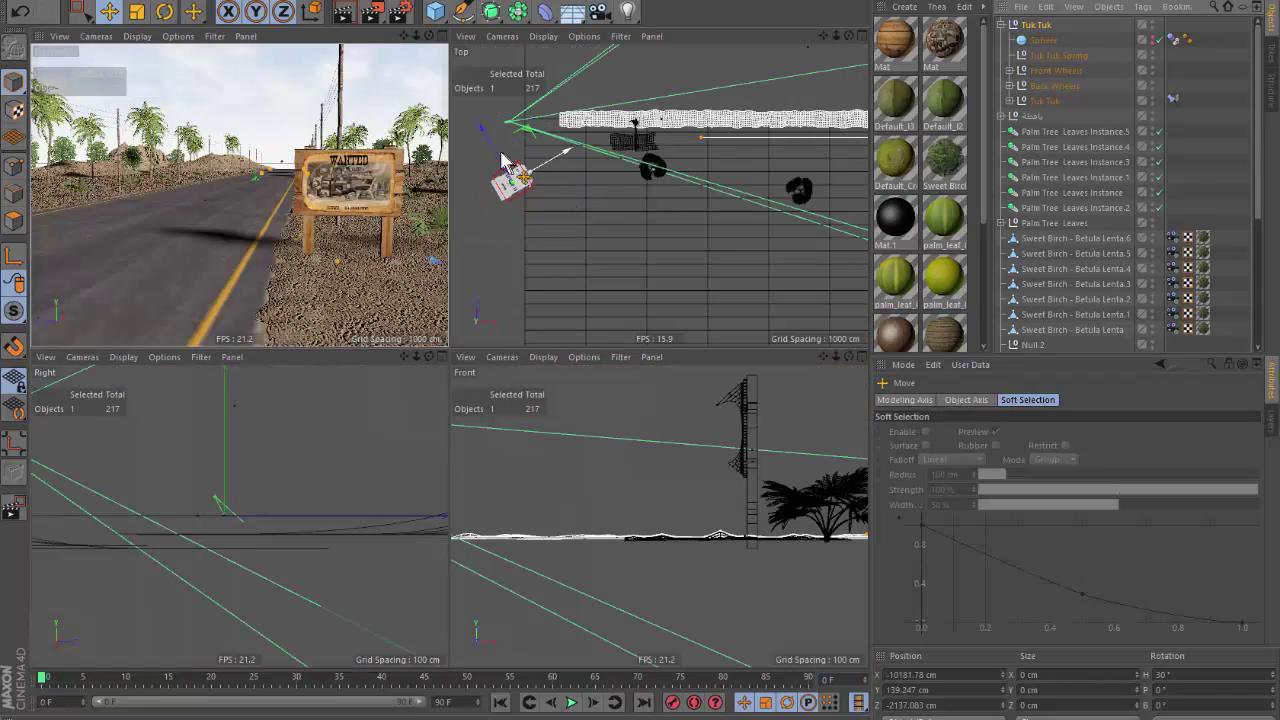
scroll(503, 160, up, 3)
mouse_move(580, 186)
mouse_down()
mouse_move(605, 167)
mouse_move(586, 166)
mouse_move(567, 180)
mouse_move(705, 112)
mouse_move(769, 98)
mouse_up()
key(ctrl+z)
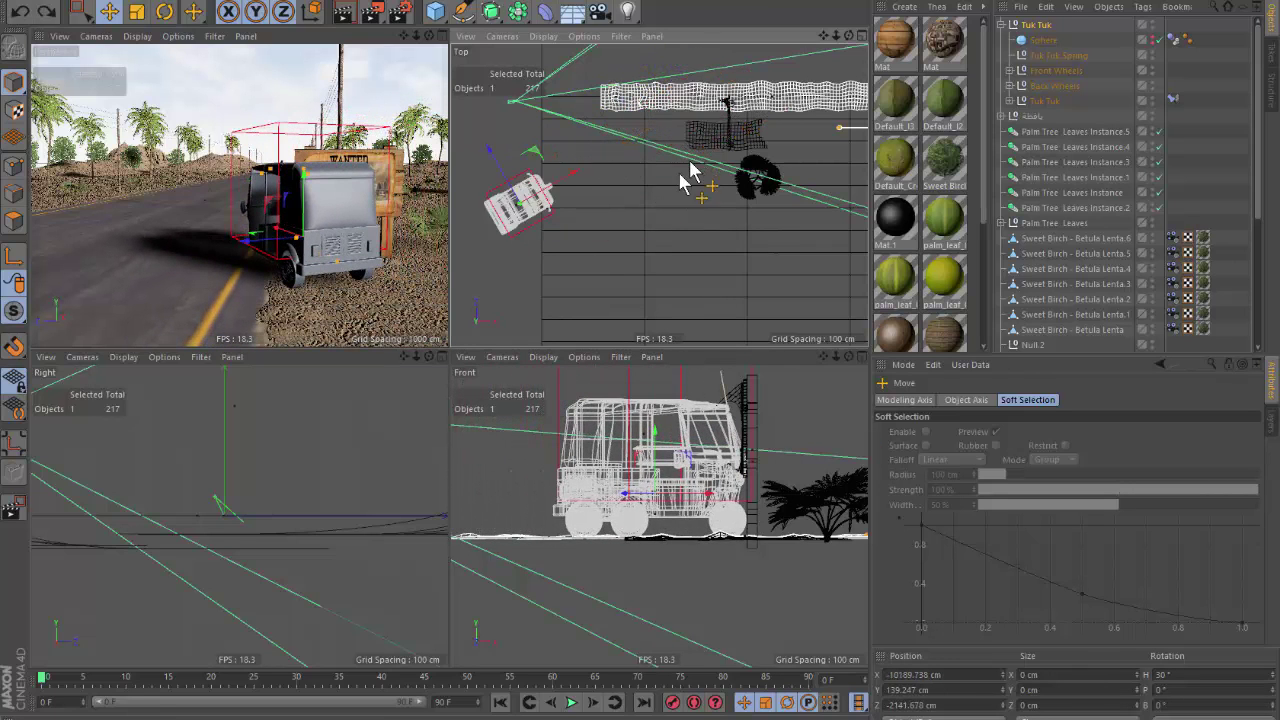
key(r)
drag(688, 180, 745, 165)
Refine the tuk-tuk's heading to about 19° and maximize the Perspective view.
key(e)
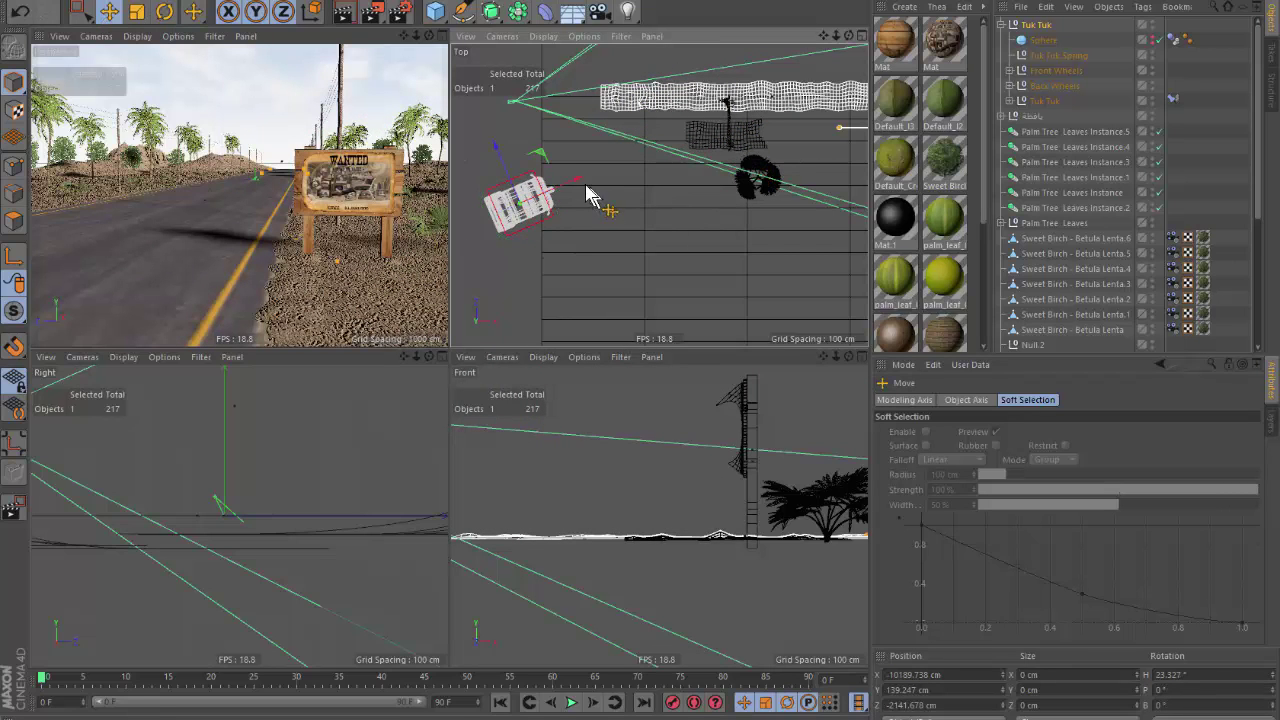
drag(591, 200, 777, 137)
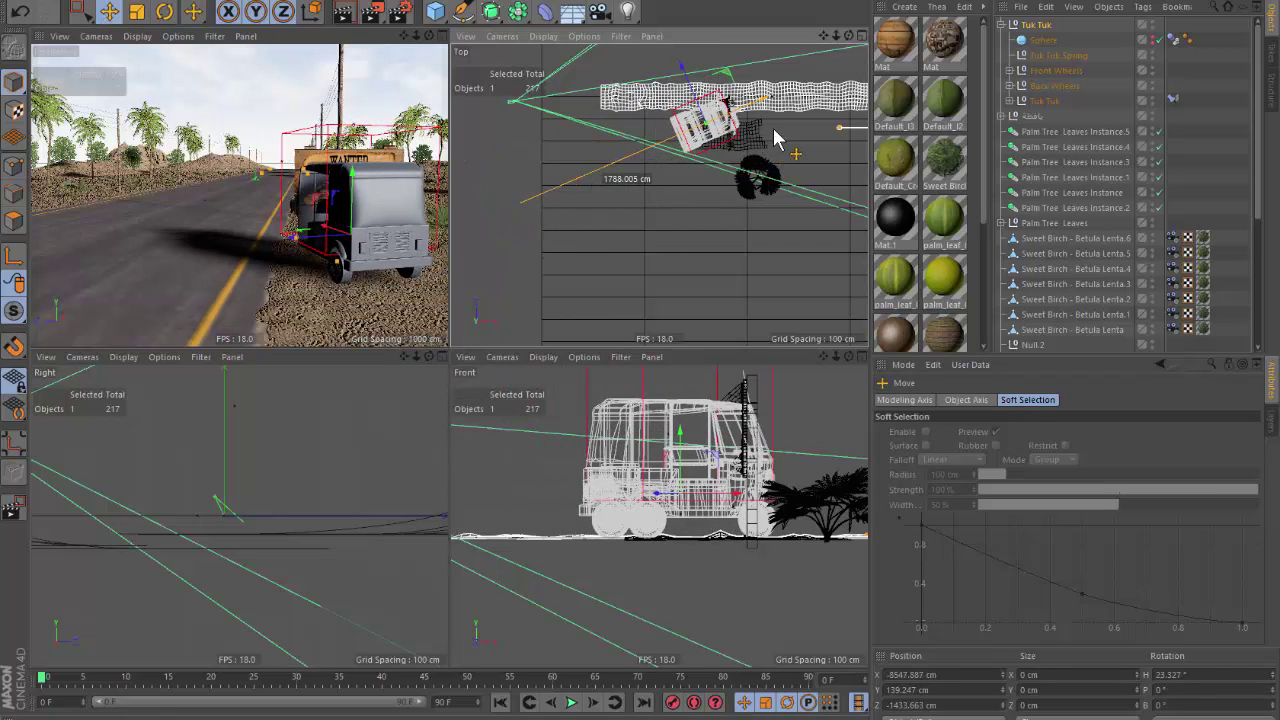
key(ctrl+z)
key(r)
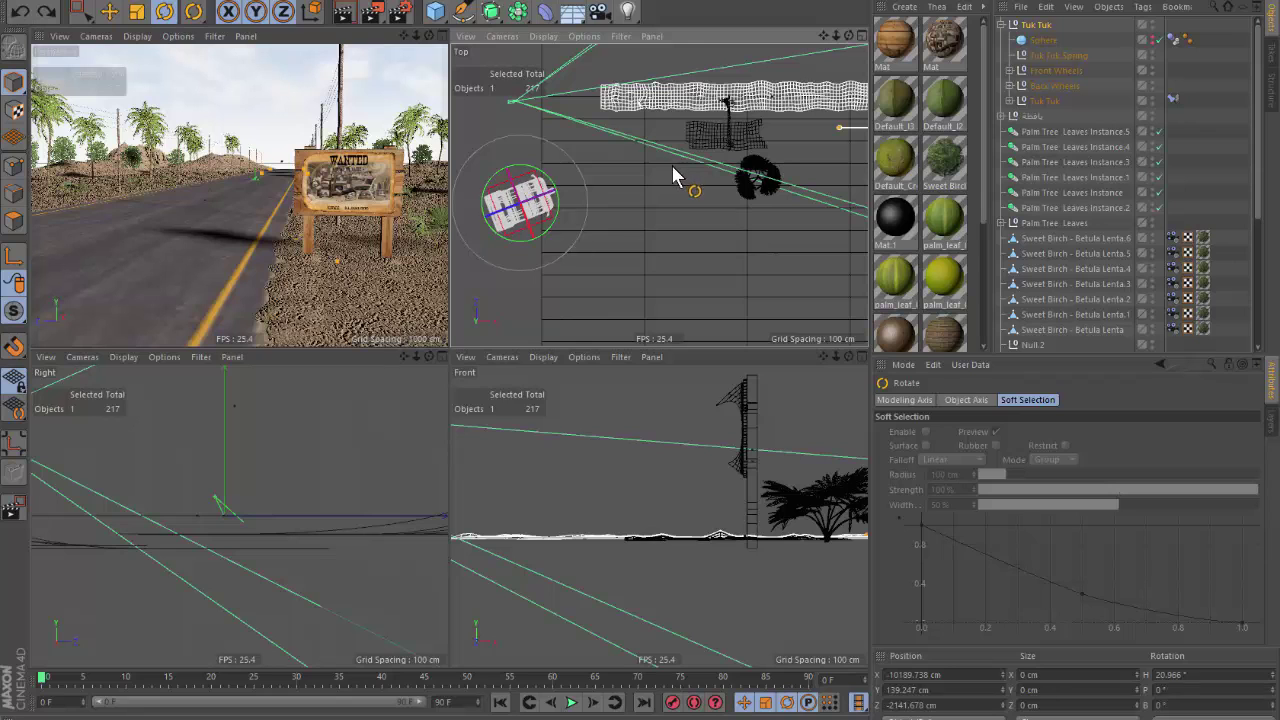
drag(672, 166, 665, 179)
key(e)
mouse_move(571, 200)
mouse_down()
mouse_move(779, 166)
mouse_move(590, 200)
mouse_up()
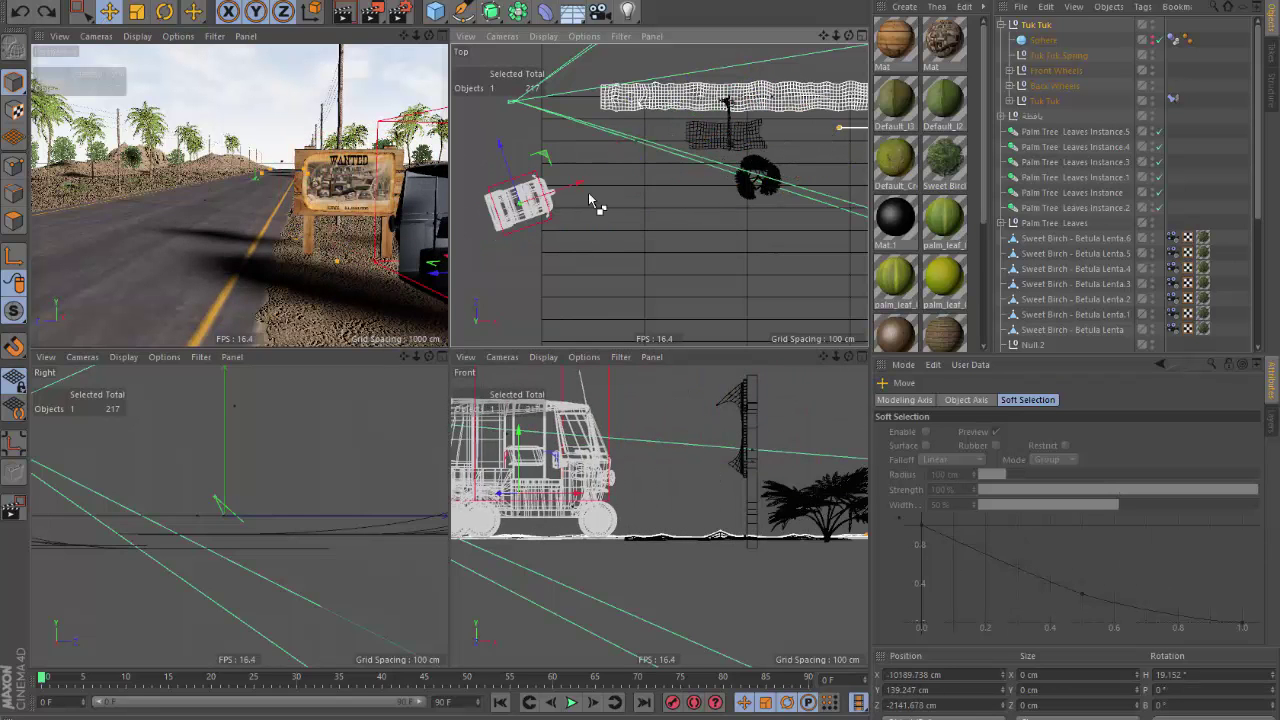
click(443, 36)
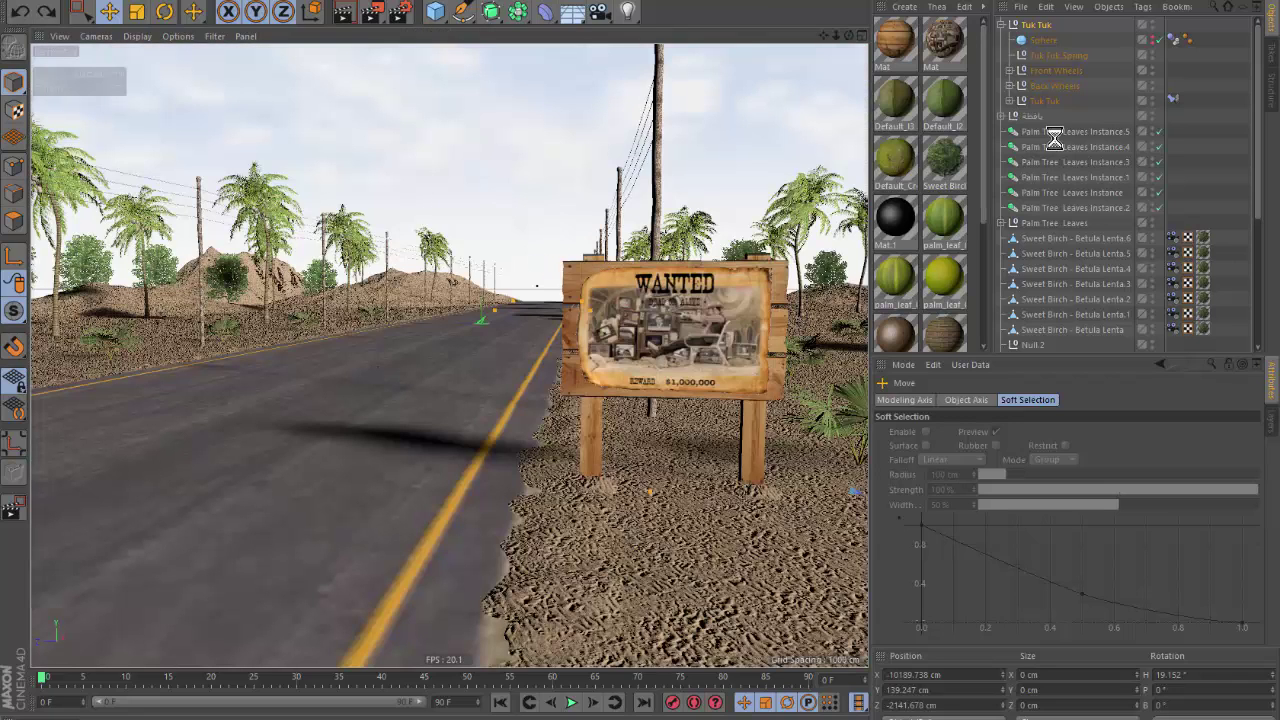
Group the palm trees, birches, ground, road and Sky under a new null with Alt+G.
click(1001, 25)
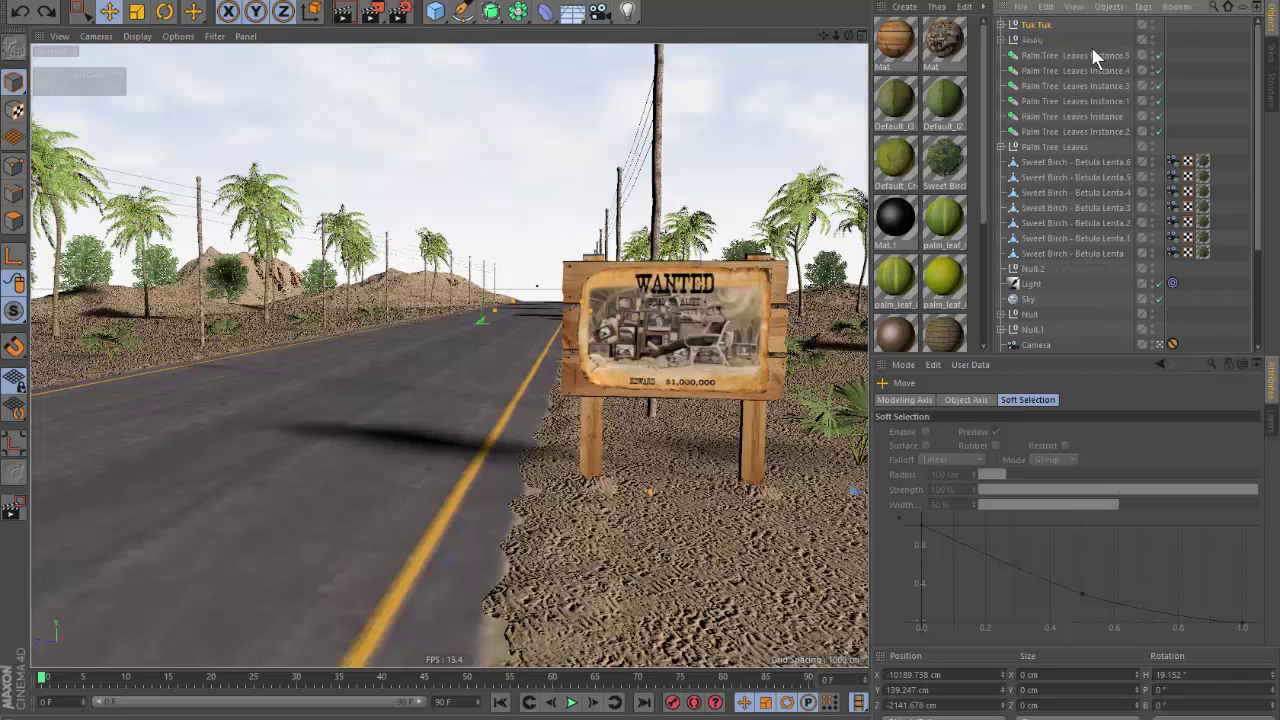
click(1039, 54)
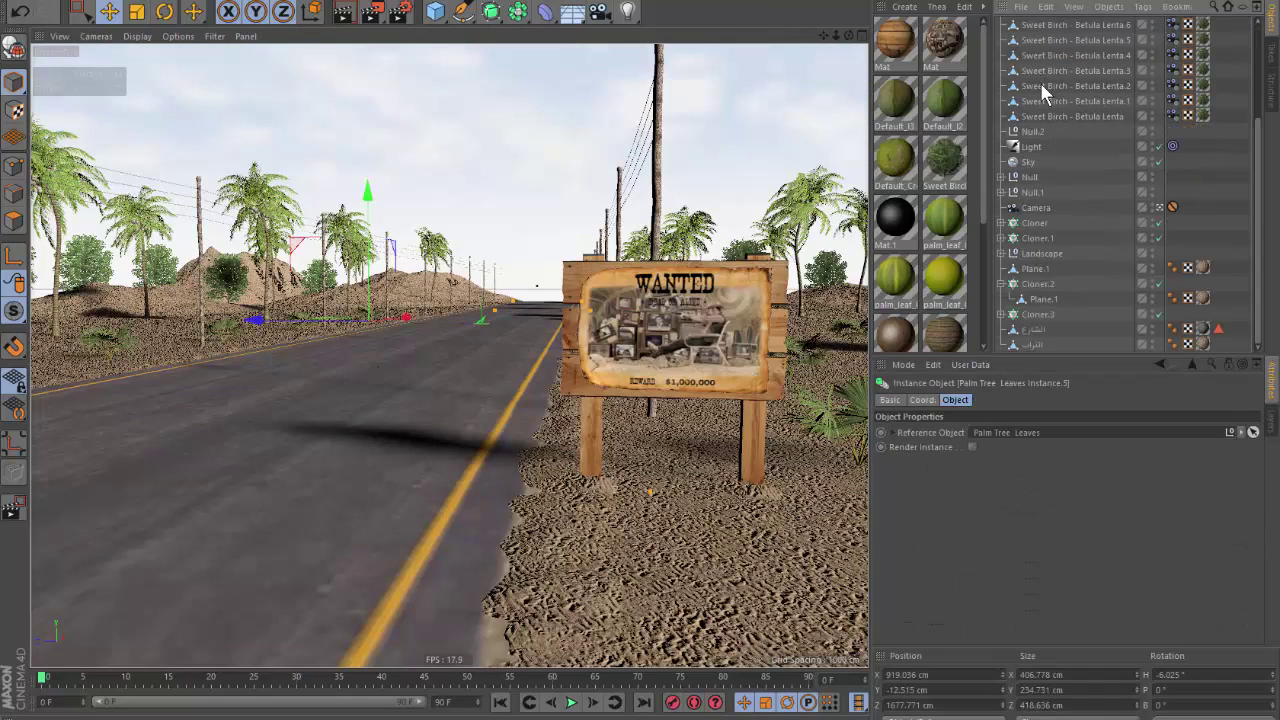
scroll(1040, 80, down, 5)
shift+click(1032, 346)
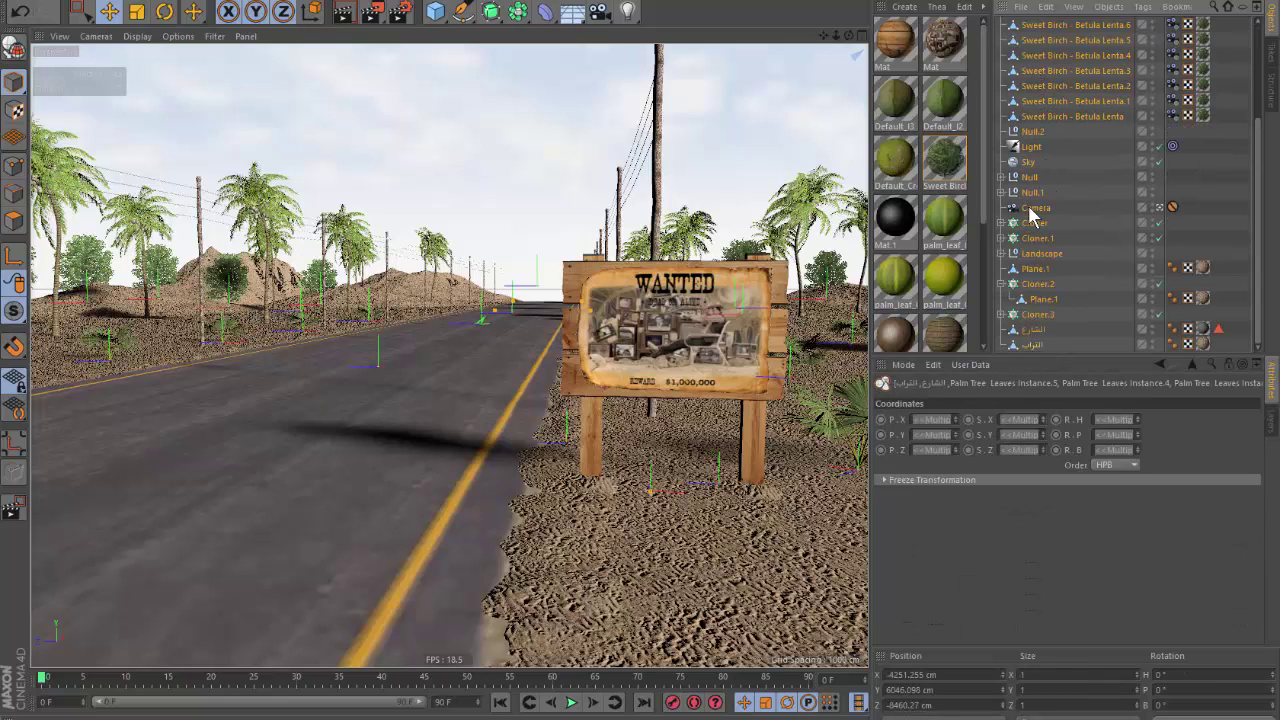
shift+click(1030, 161)
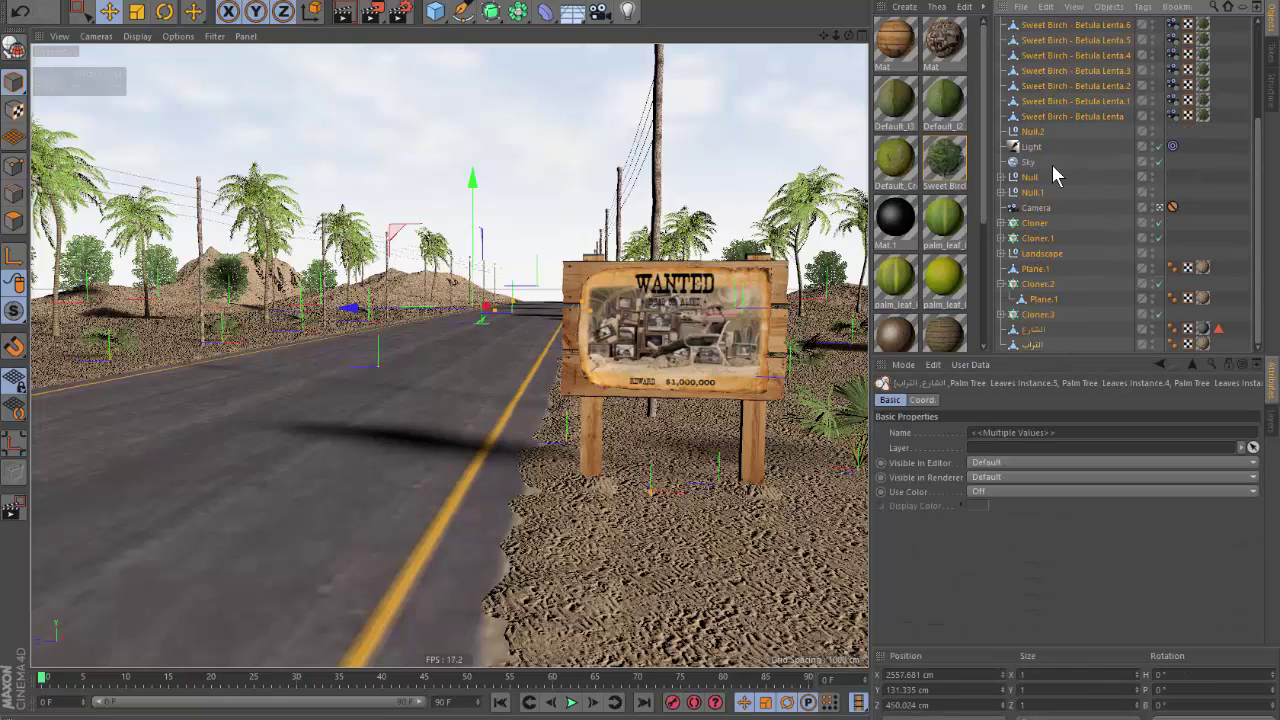
key(alt+g)
Rename the new null to Street and shift it along the road.
double_click(1030, 55)
text(Stree)
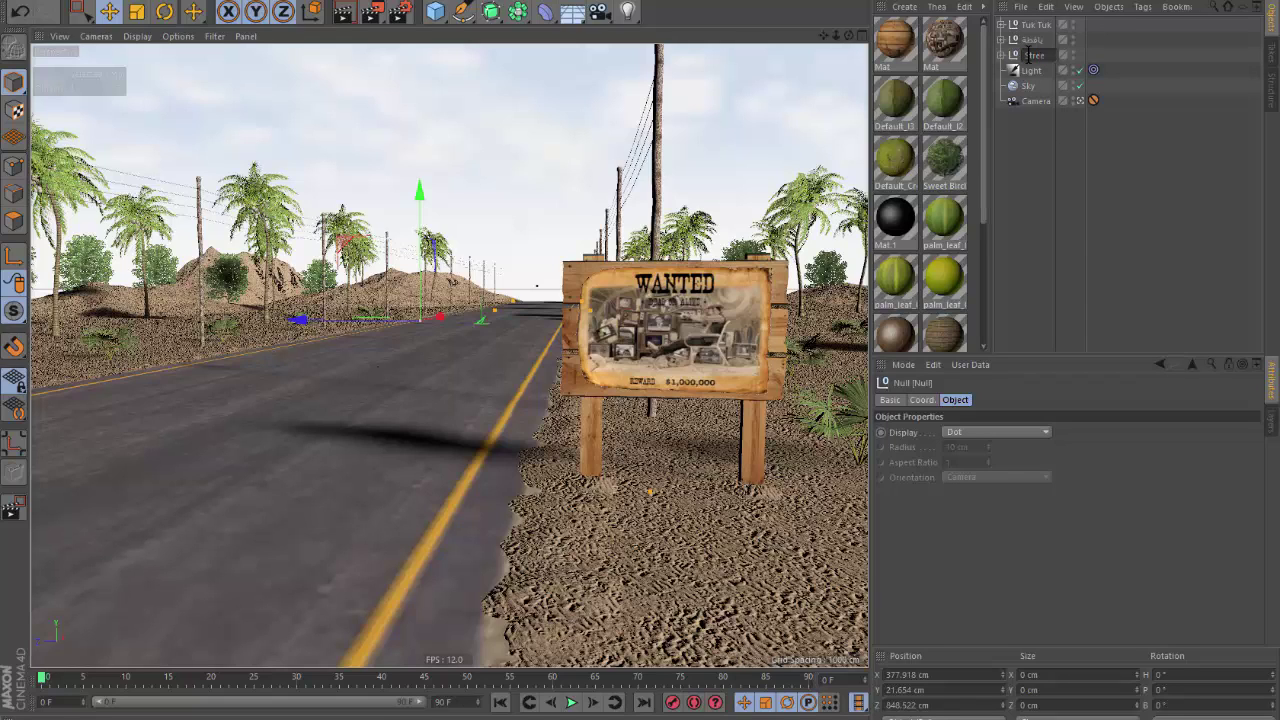
text(t)
key(Return)
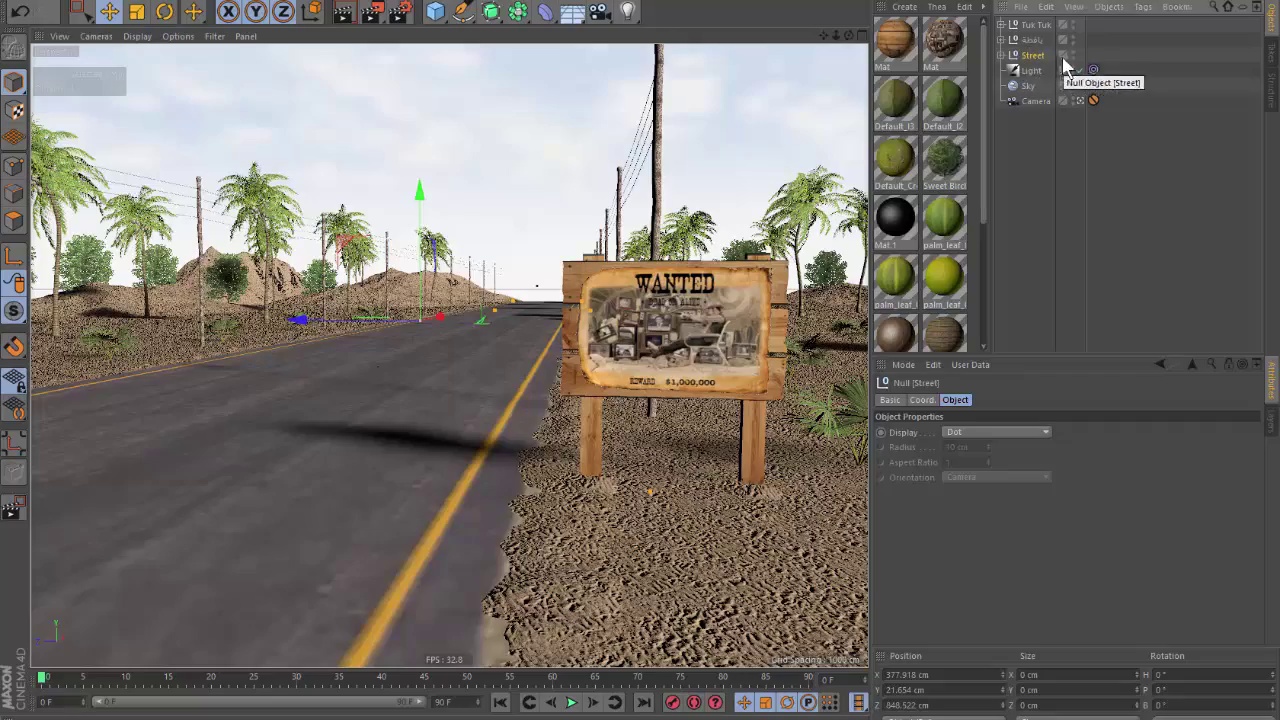
drag(860, 160, 583, 390)
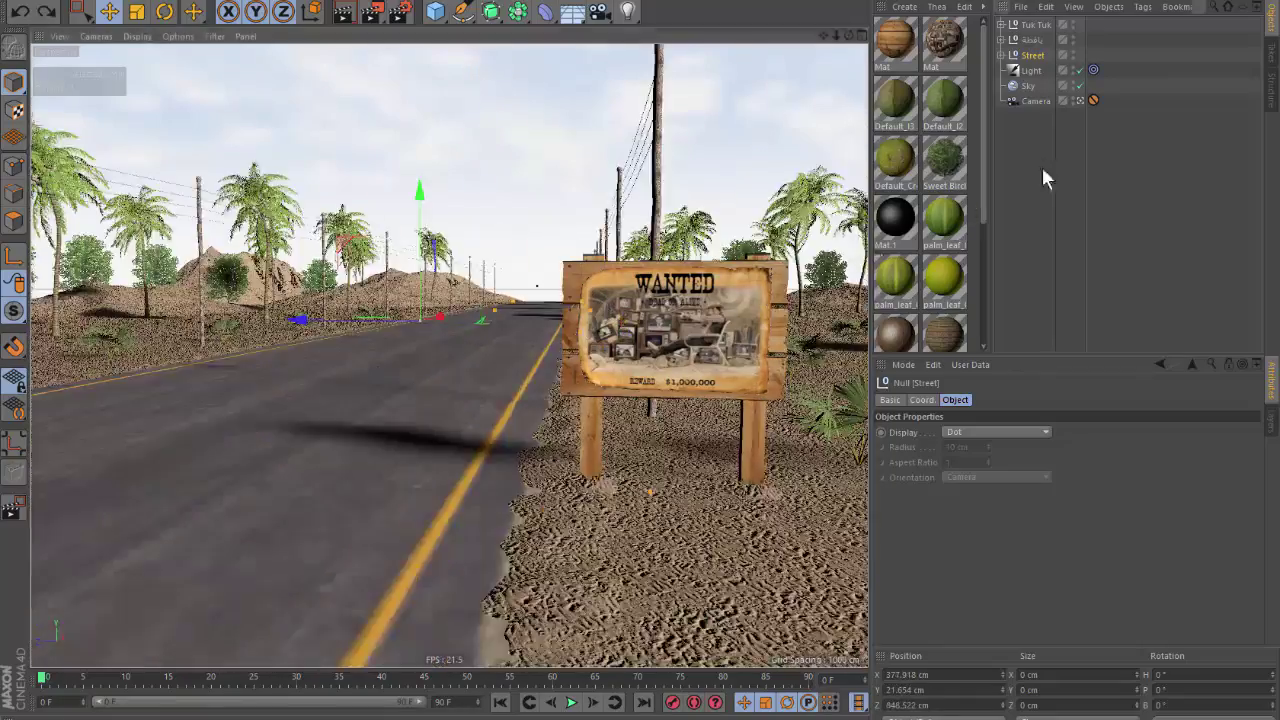
click(1043, 177)
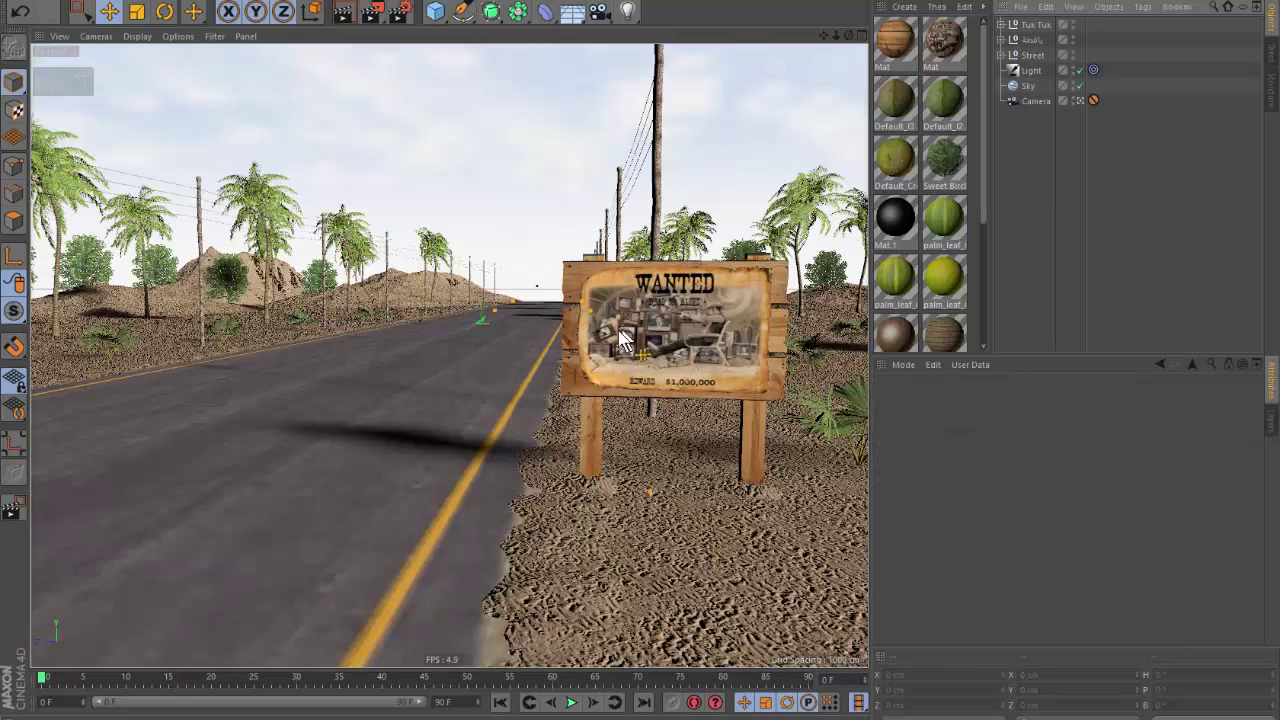
Turn off viewport shadows and, in the bus project, nest the spline under the BUS group.
click(178, 36)
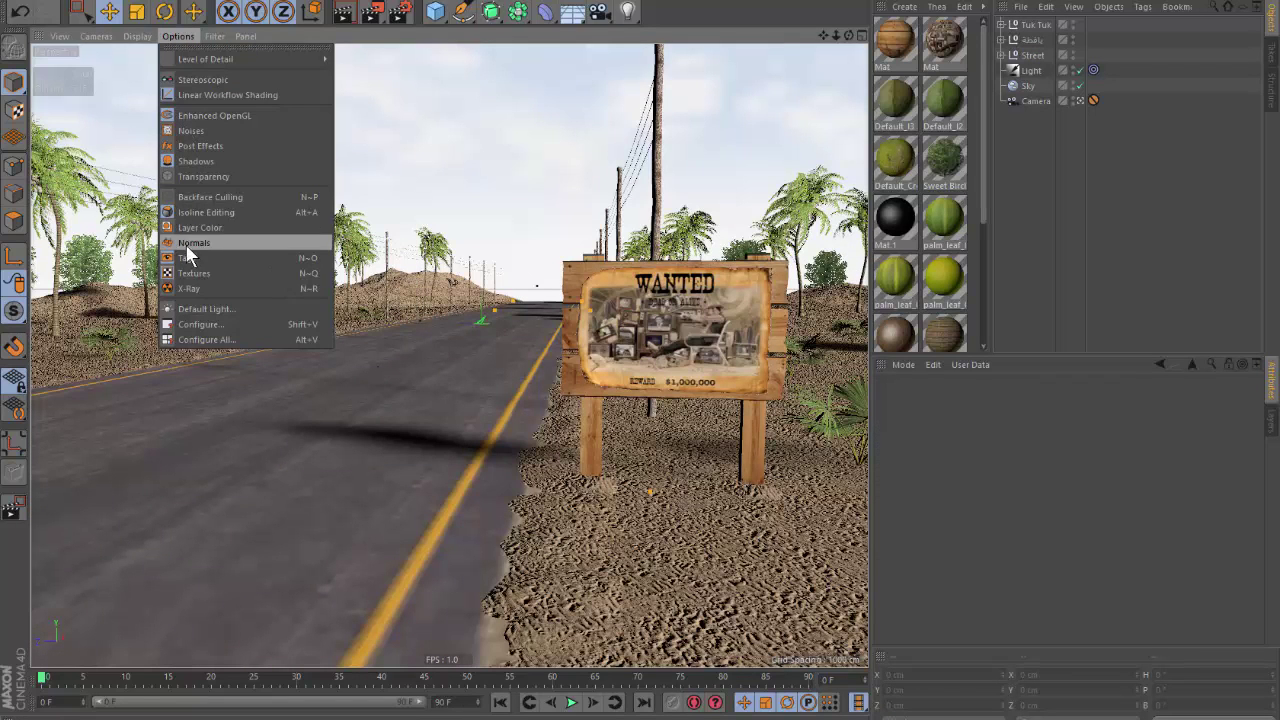
click(197, 160)
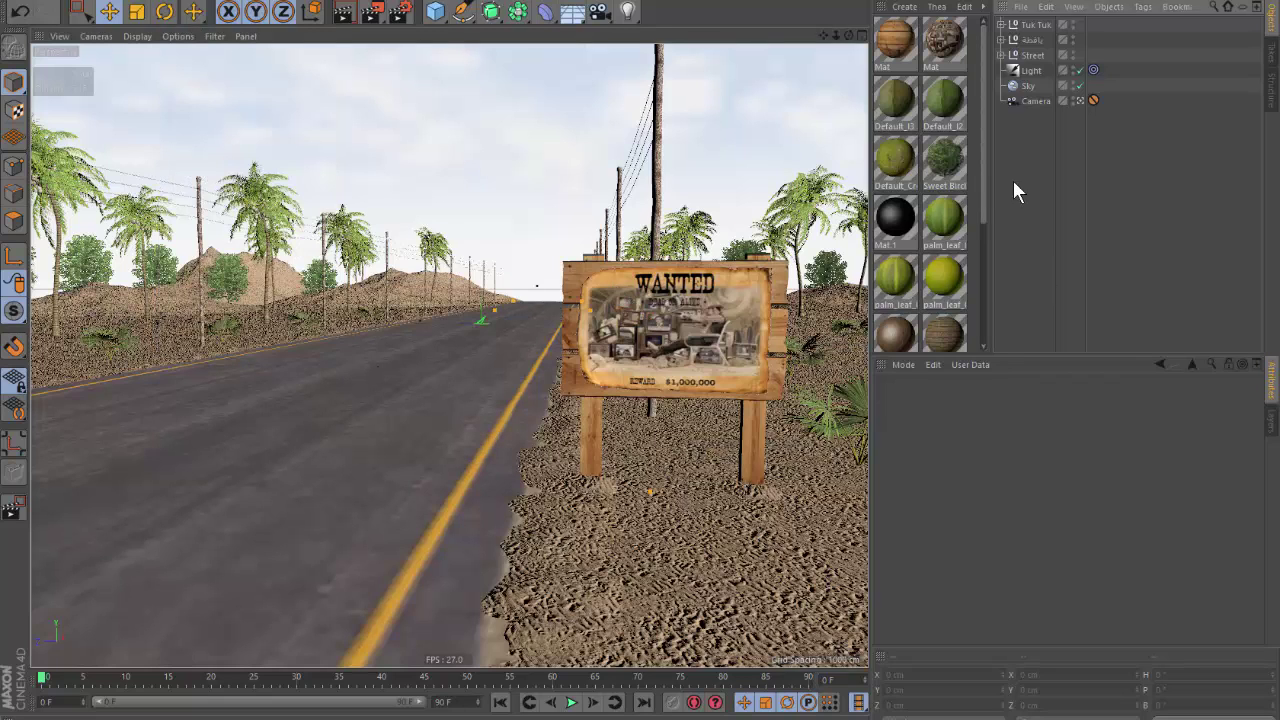
key(v)
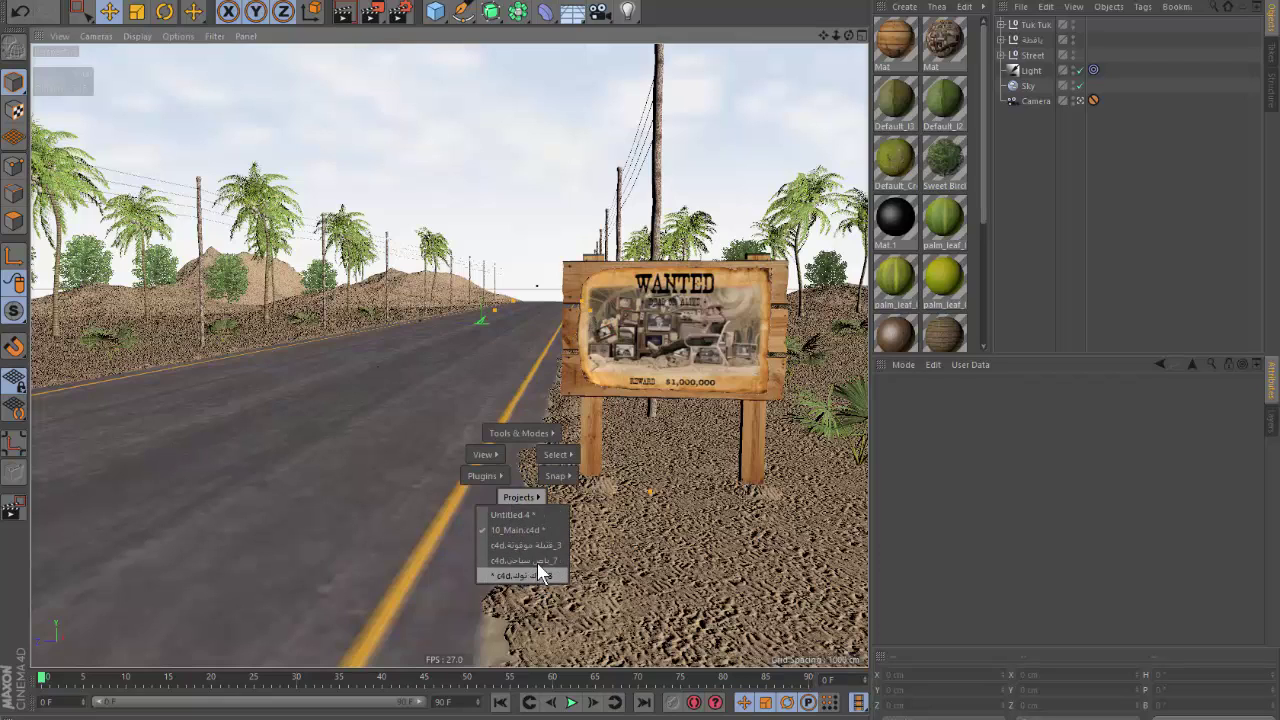
click(537, 565)
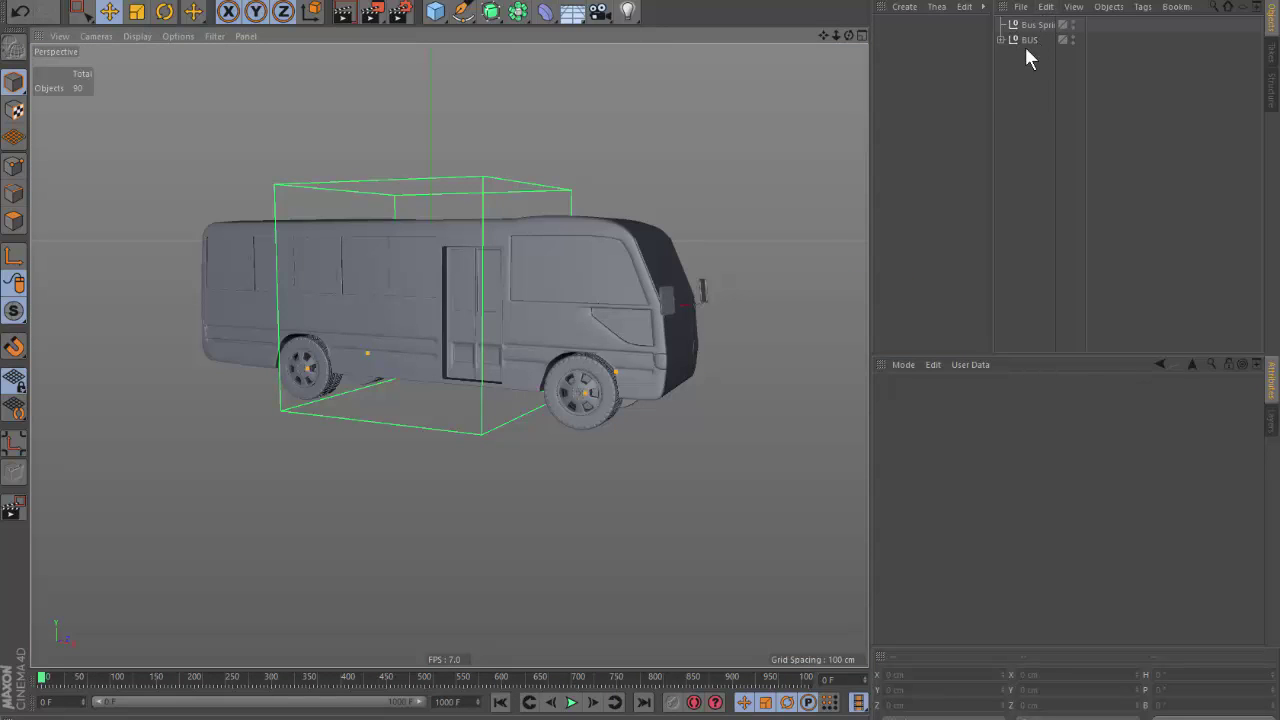
click(1000, 40)
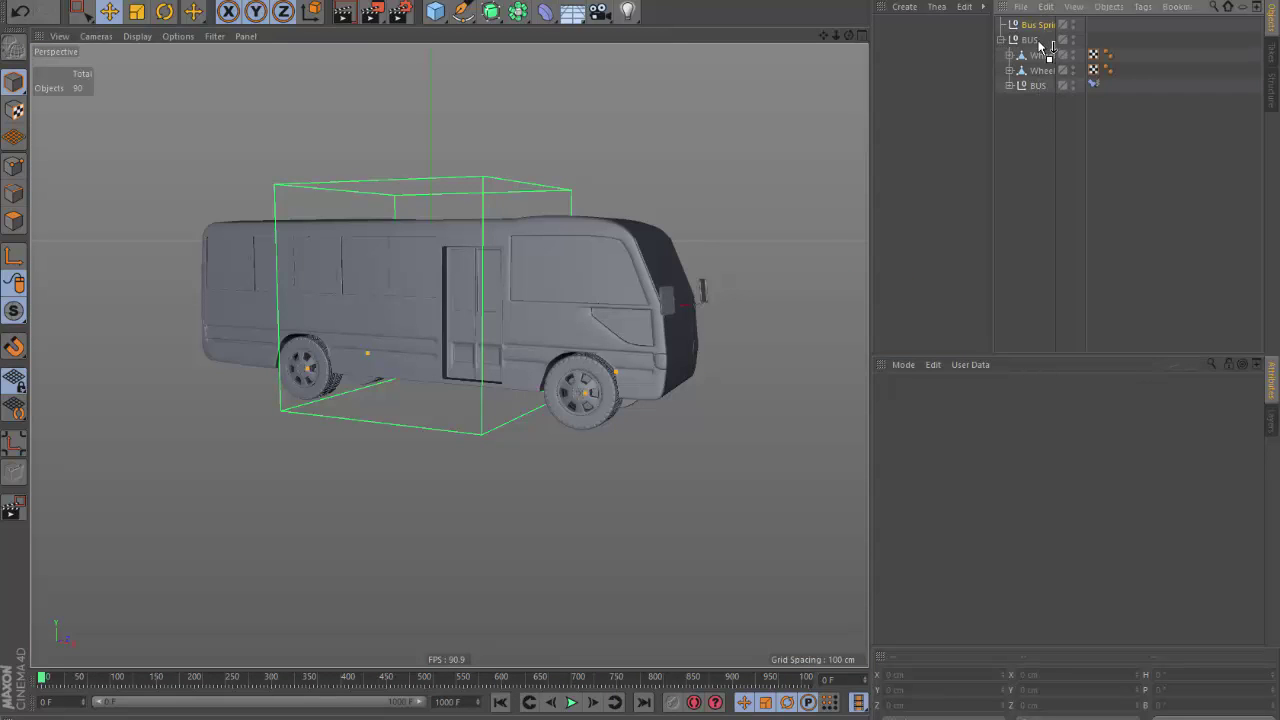
drag(1040, 45, 1044, 50)
Paste the BUS group into the 10_Main.c4d road scene and view it from the top.
click(1002, 24)
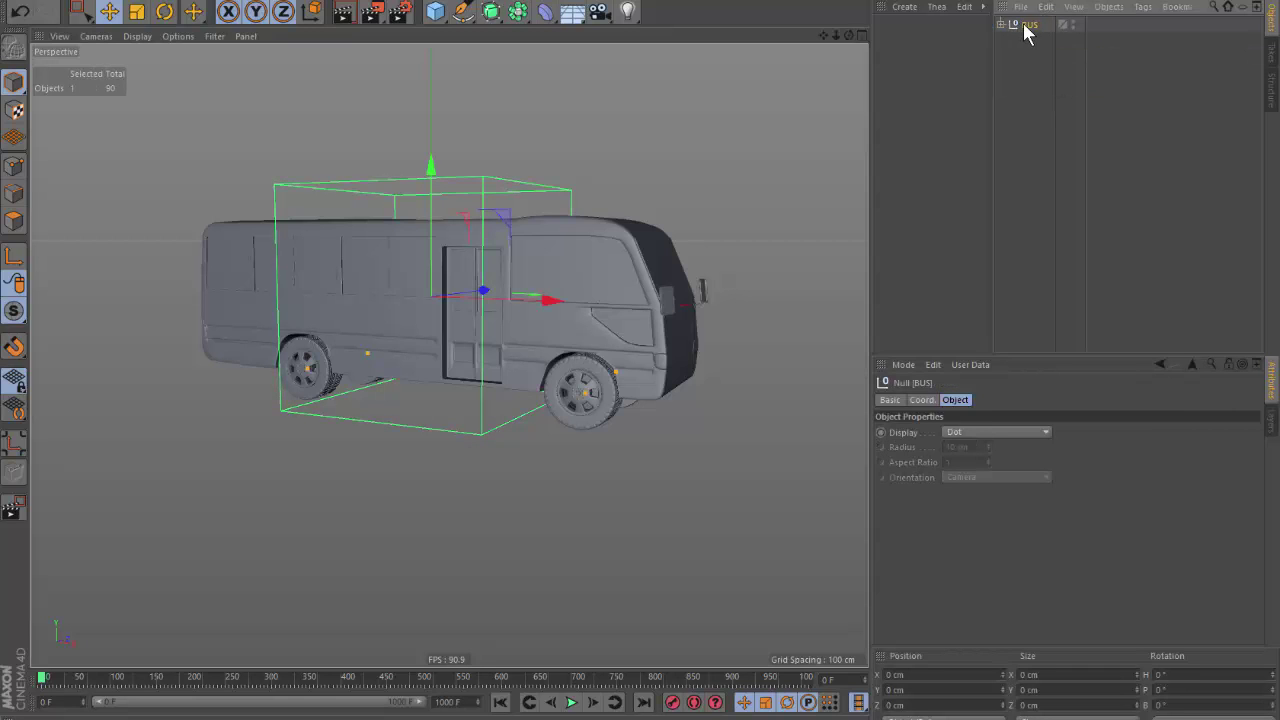
click(1032, 104)
key(v)
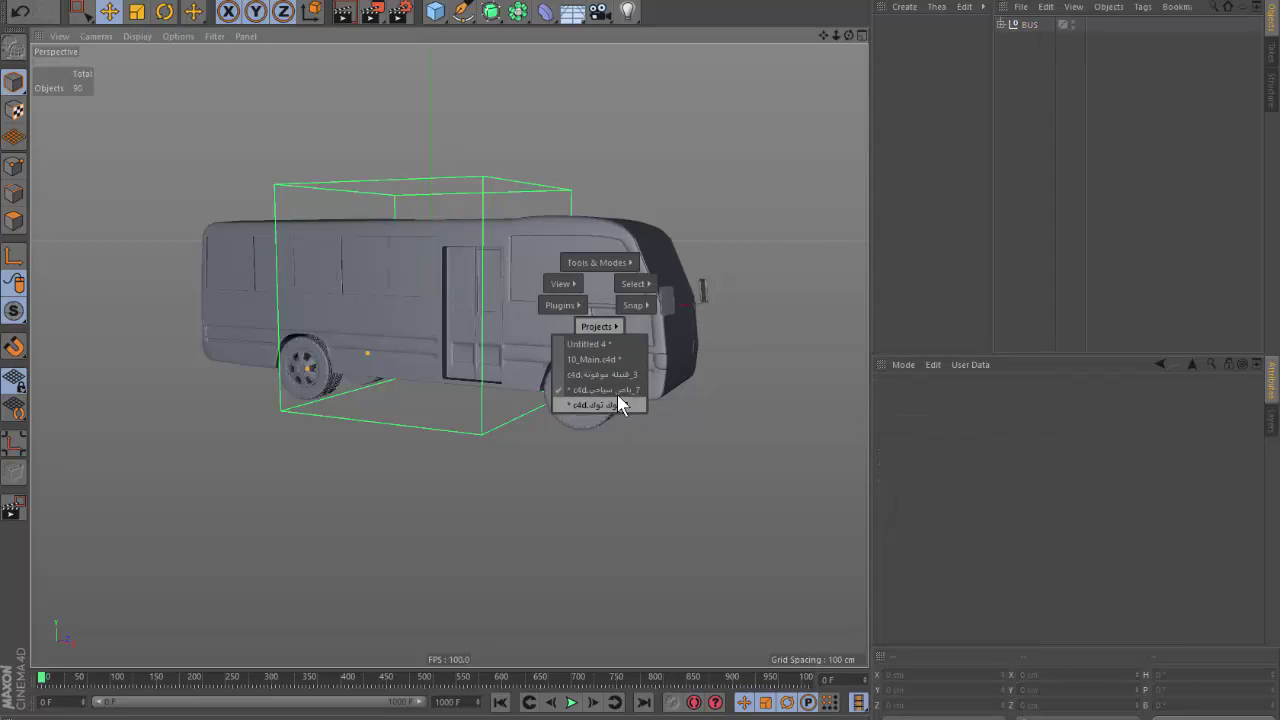
click(617, 359)
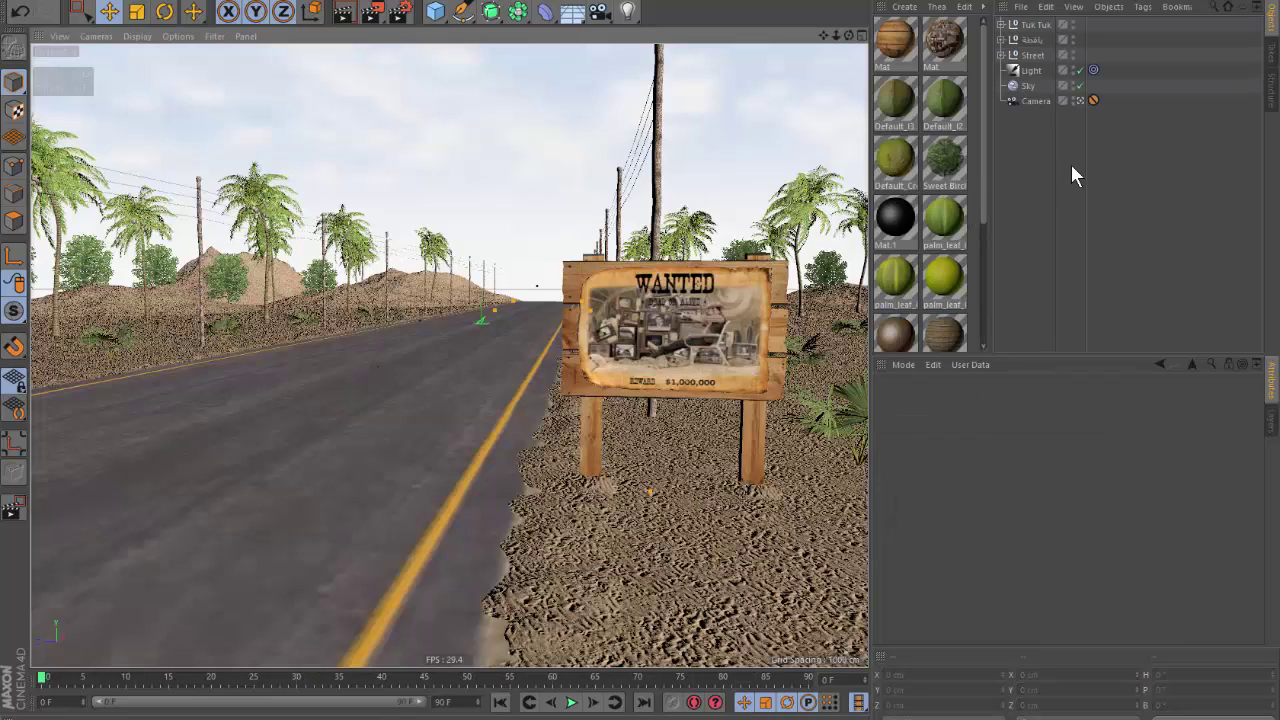
key(ctrl+v)
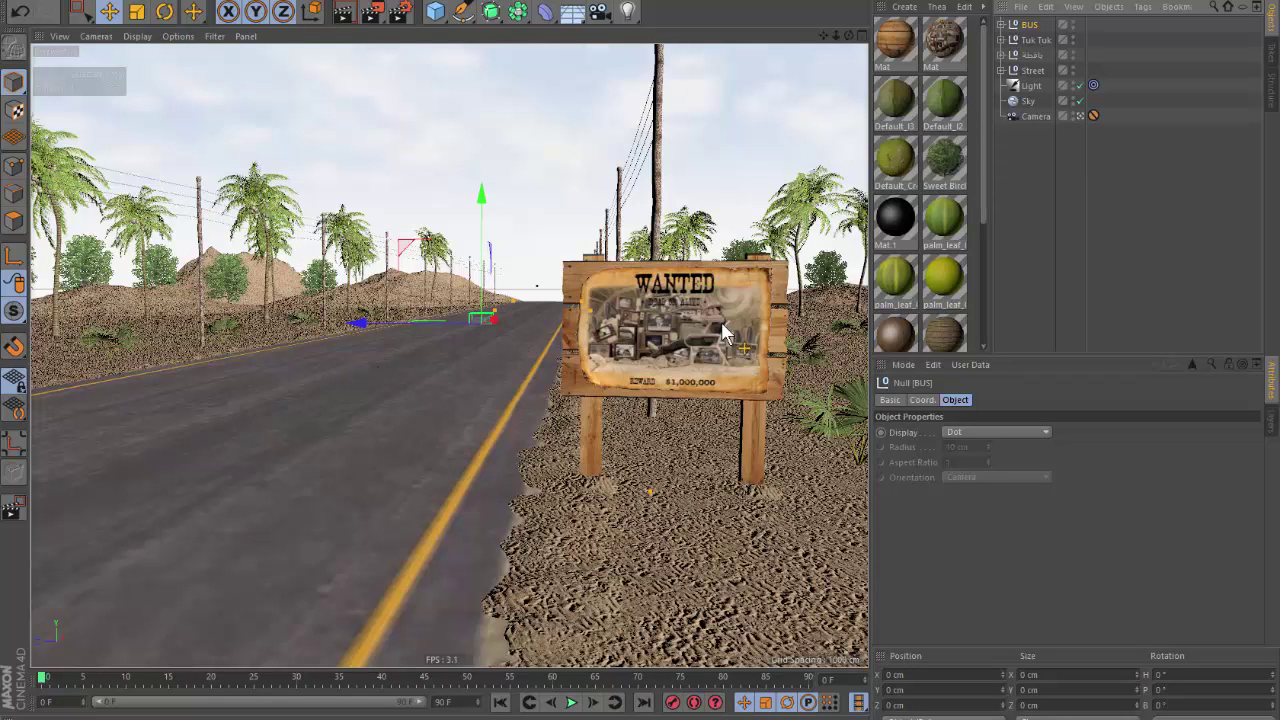
key(F2)
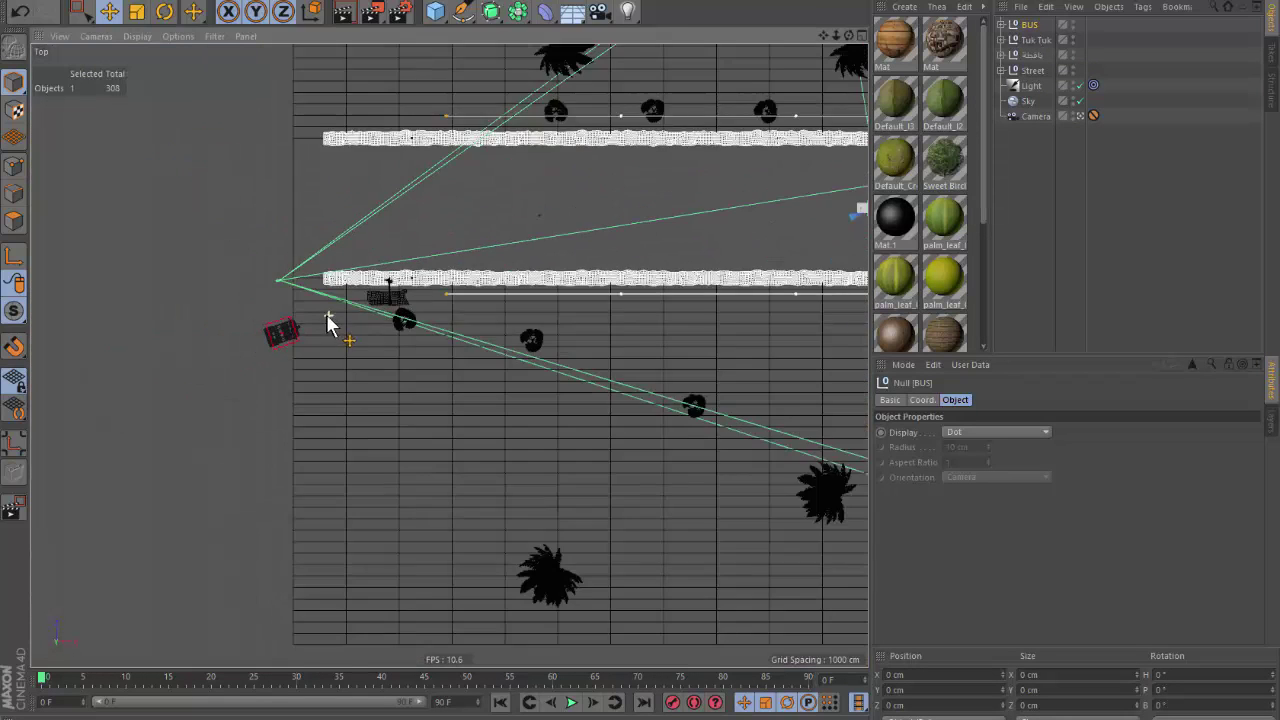
Move the bus next to the tuk-tuk near the camera, discarding a trial rotation.
scroll(752, 248, up, 2)
key(r)
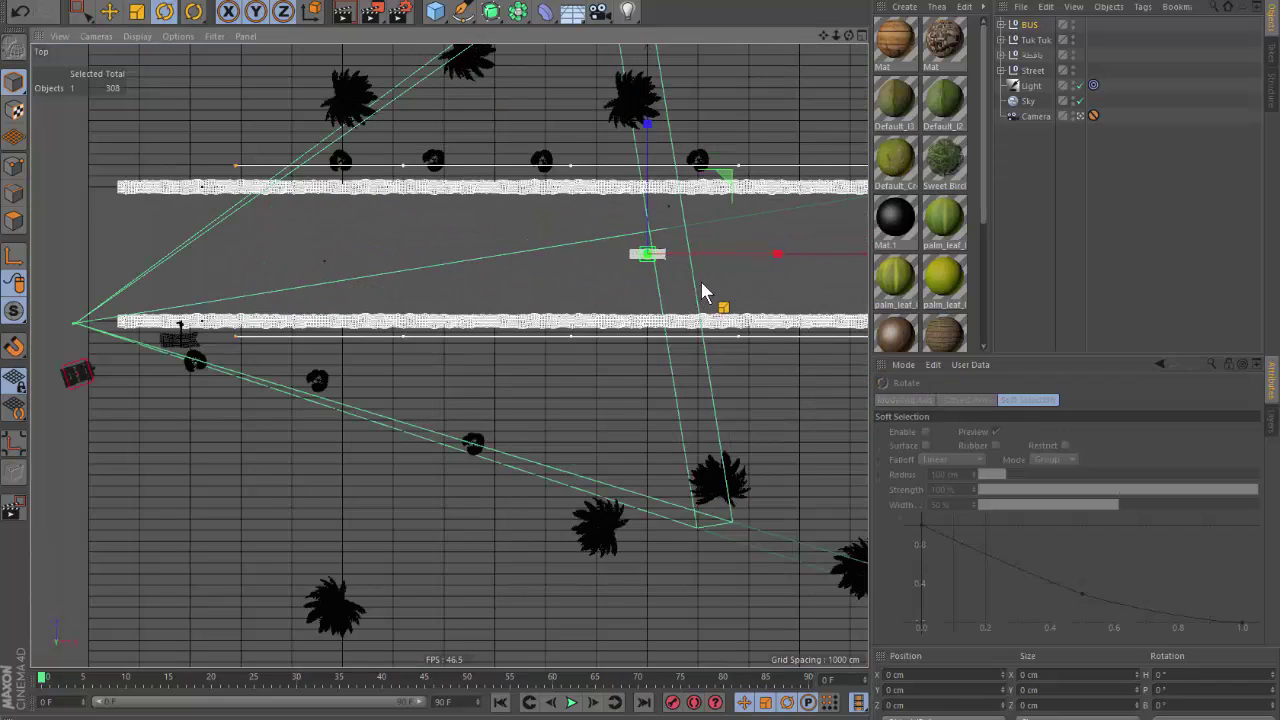
drag(720, 303, 316, 436)
key(ctrl+z)
key(e)
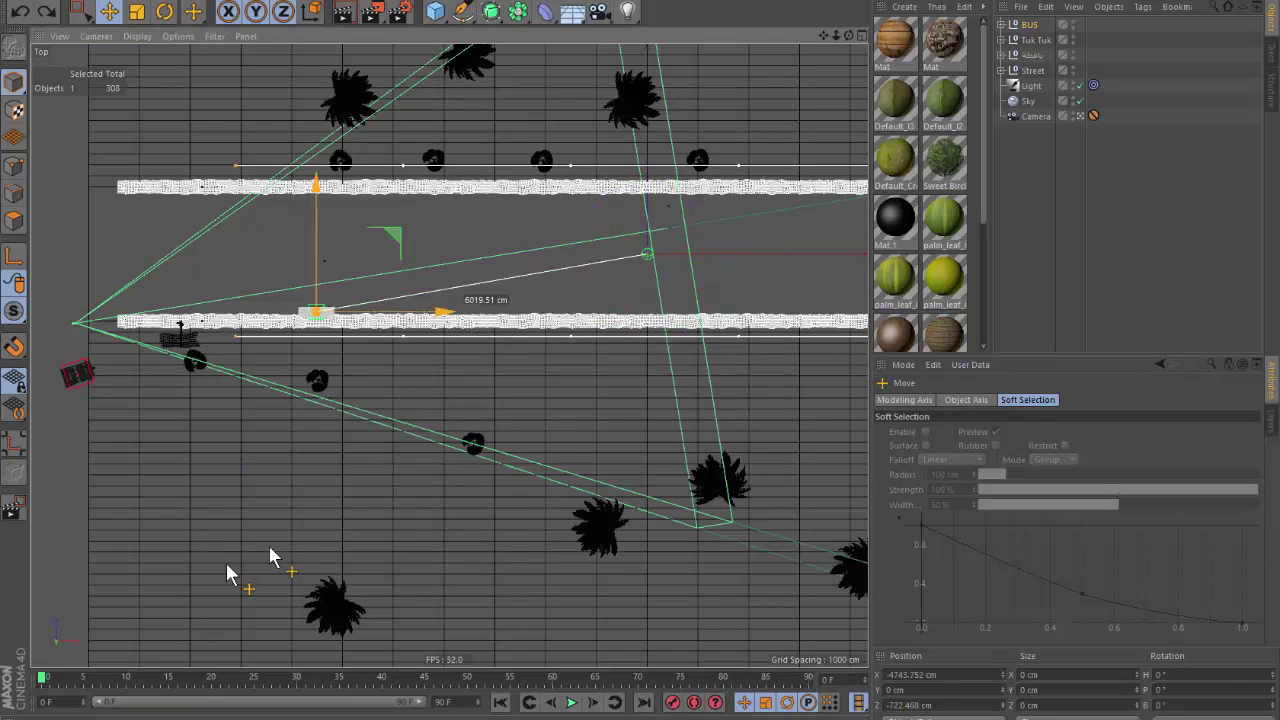
drag(486, 486, 80, 590)
scroll(55, 370, up, 2)
scroll(55, 370, up, 3)
scroll(271, 457, down, 1)
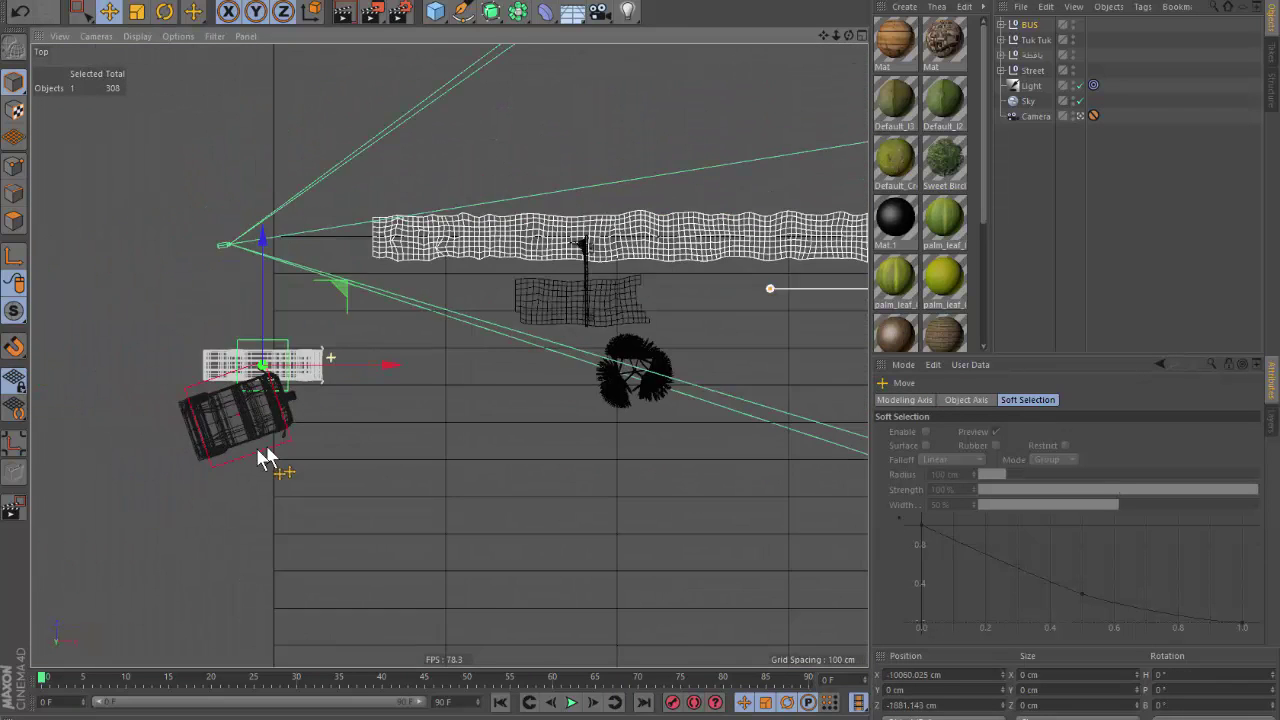
scroll(262, 458, up, 2)
Scale the bus up to suit the road, discarding a 10° trial rotation.
key(r)
drag(477, 451, 510, 392)
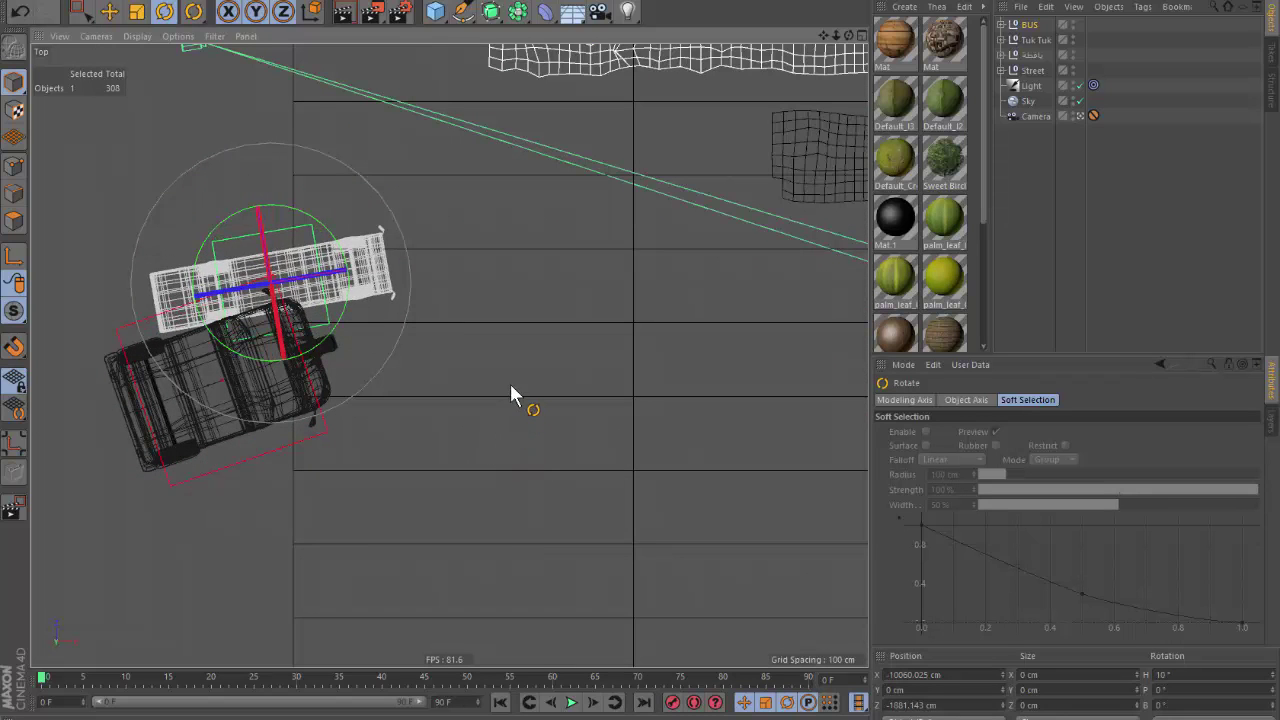
key(ctrl+z)
key(t)
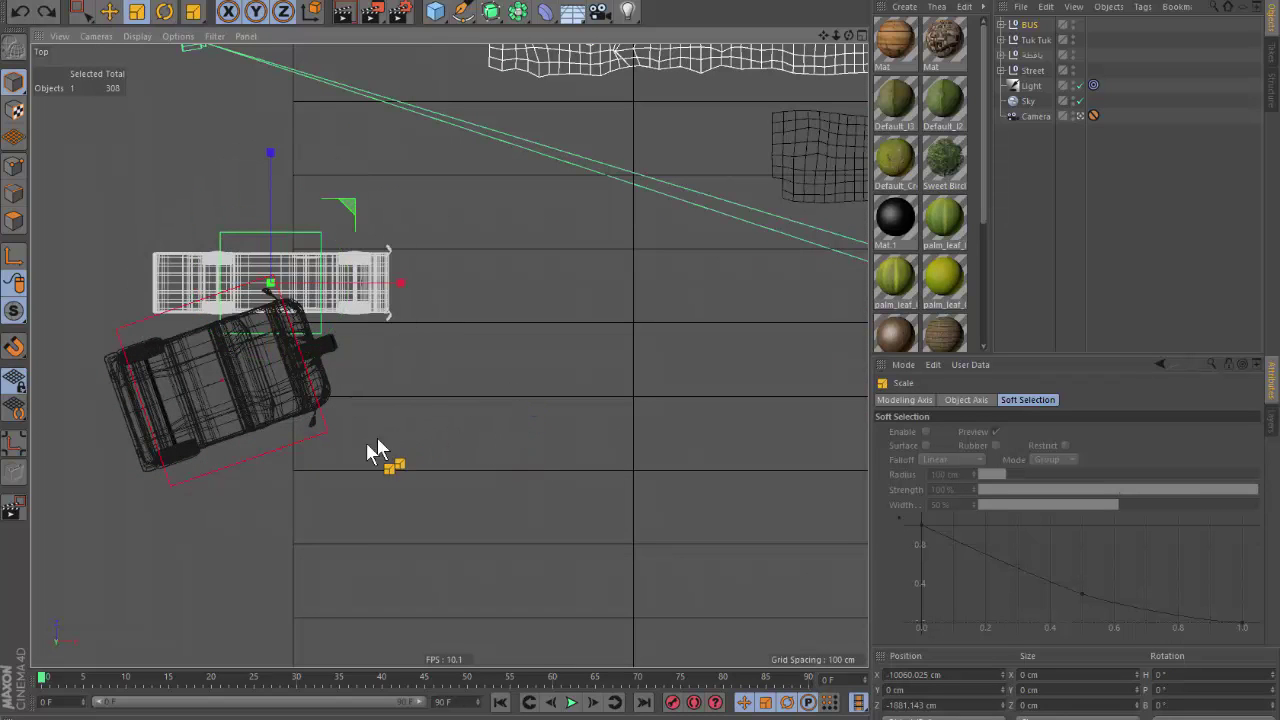
drag(728, 307, 985, 283)
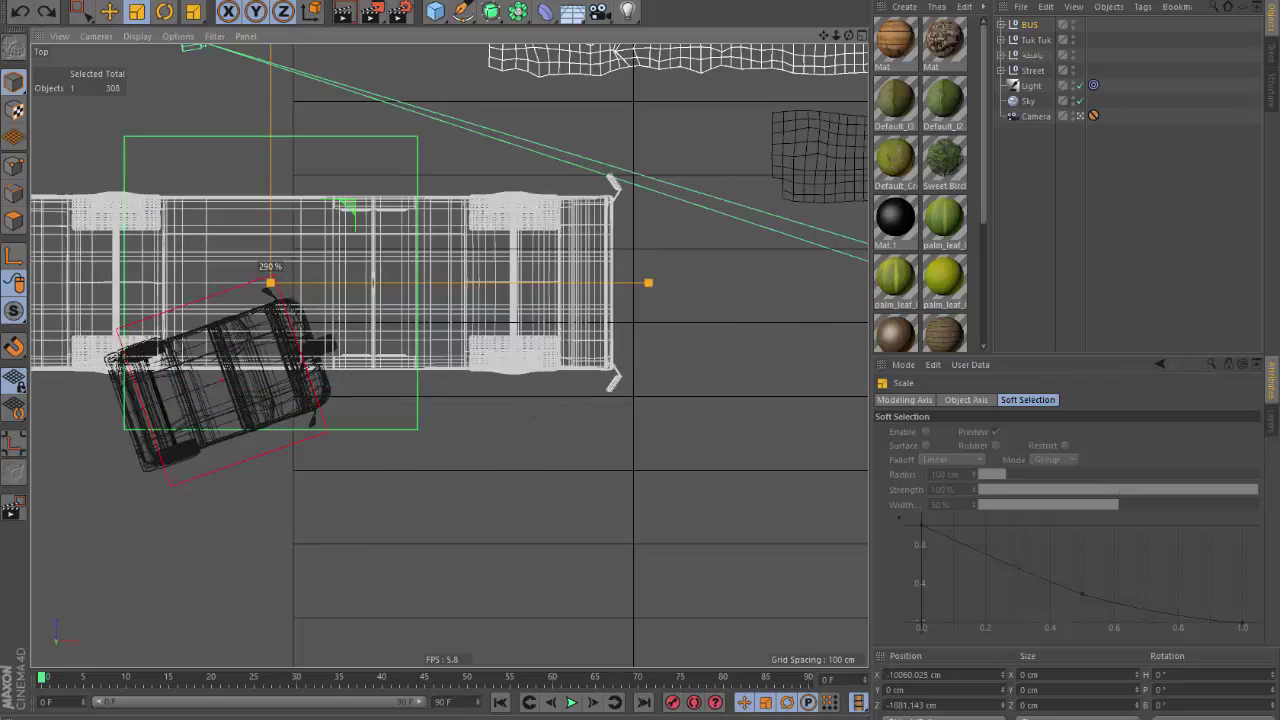
scroll(375, 427, down, 3)
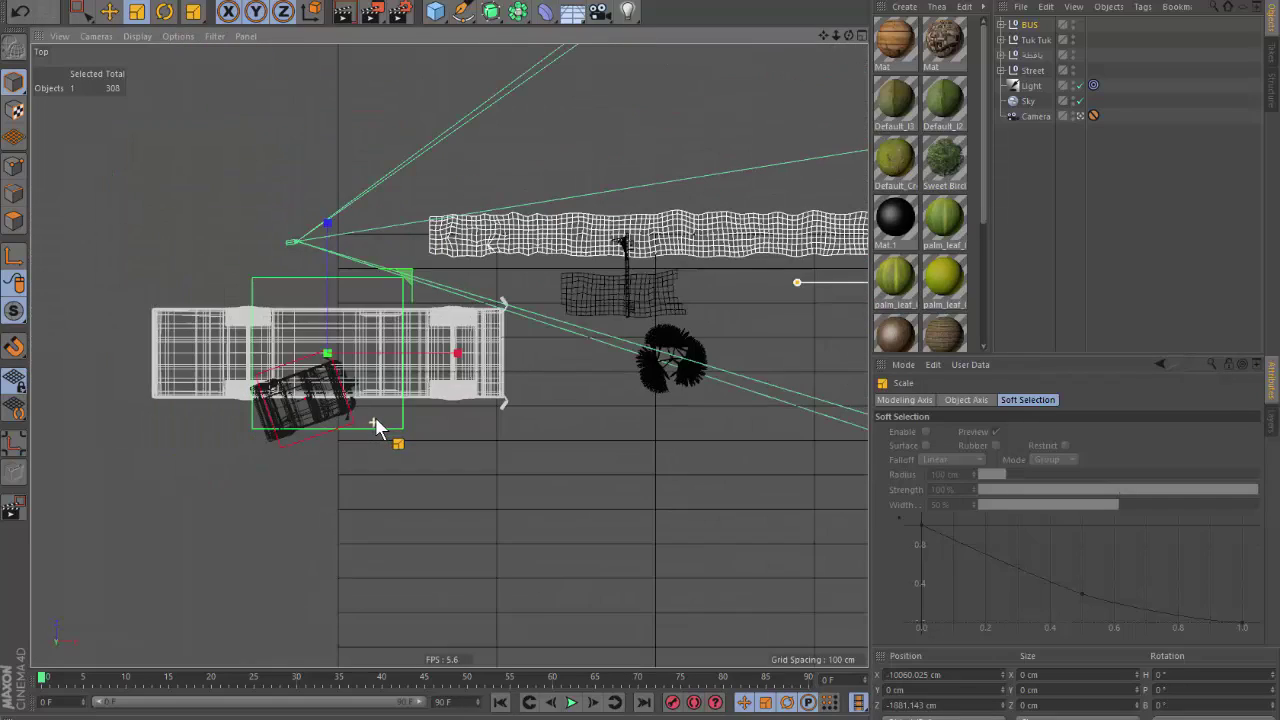
key(F1)
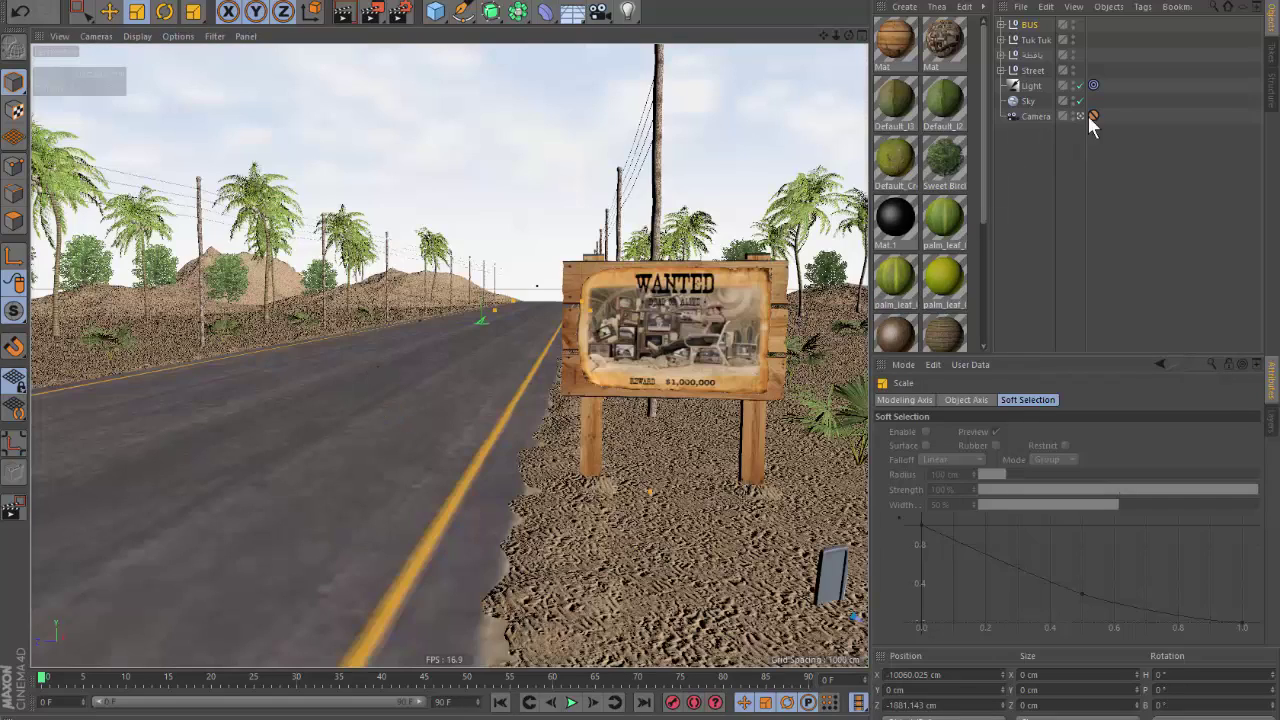
Lift the bus, shrink it to 91.3%, and lower it back onto the road.
click(1080, 116)
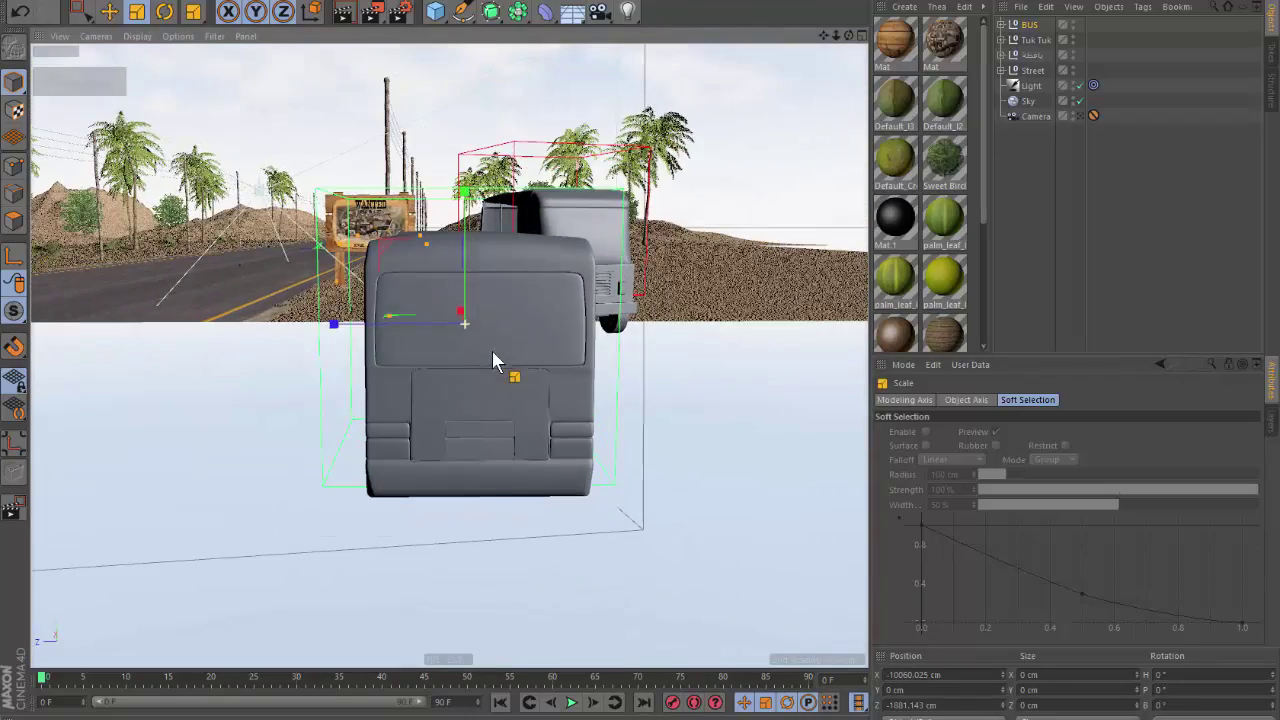
key(e)
mouse_move(494, 360)
alt+mouse_down()
mouse_move(437, 262)
mouse_move(471, 251)
mouse_move(449, 263)
alt+mouse_up()
mouse_move(457, 100)
mouse_down()
mouse_move(457, 57)
mouse_move(500, 200)
mouse_up()
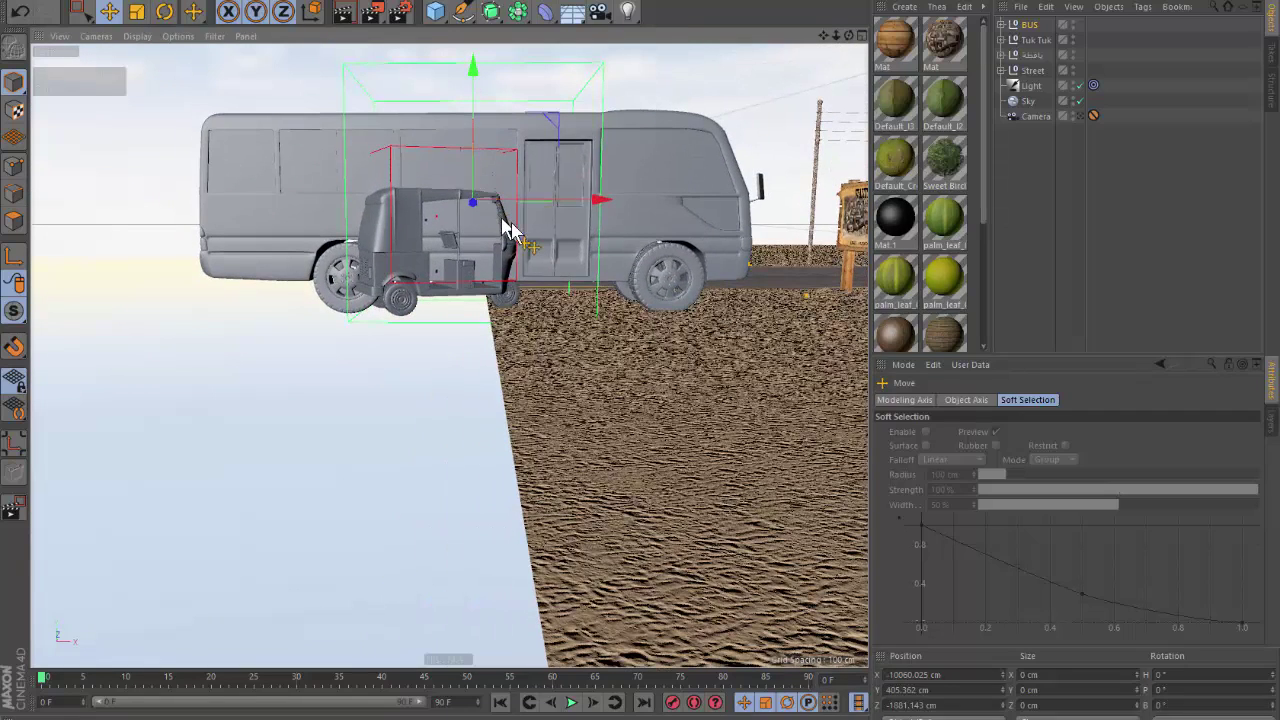
key(t)
drag(604, 240, 591, 246)
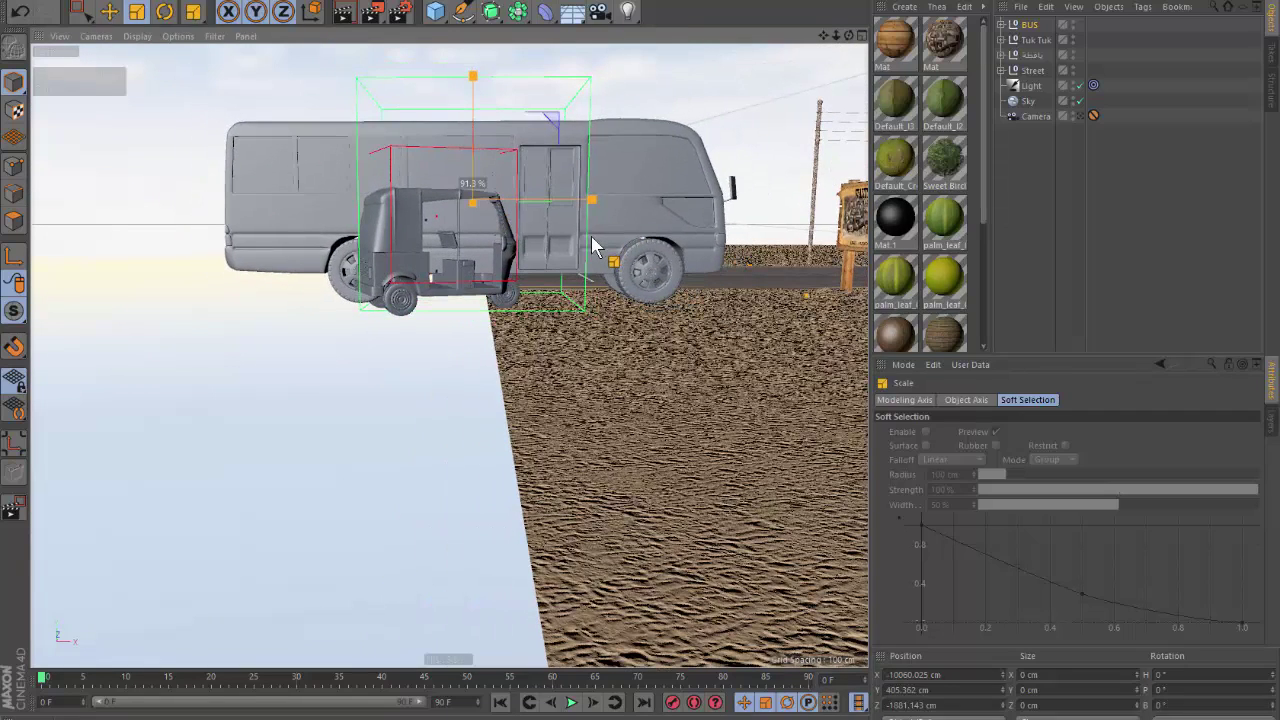
key(e)
drag(500, 128, 500, 147)
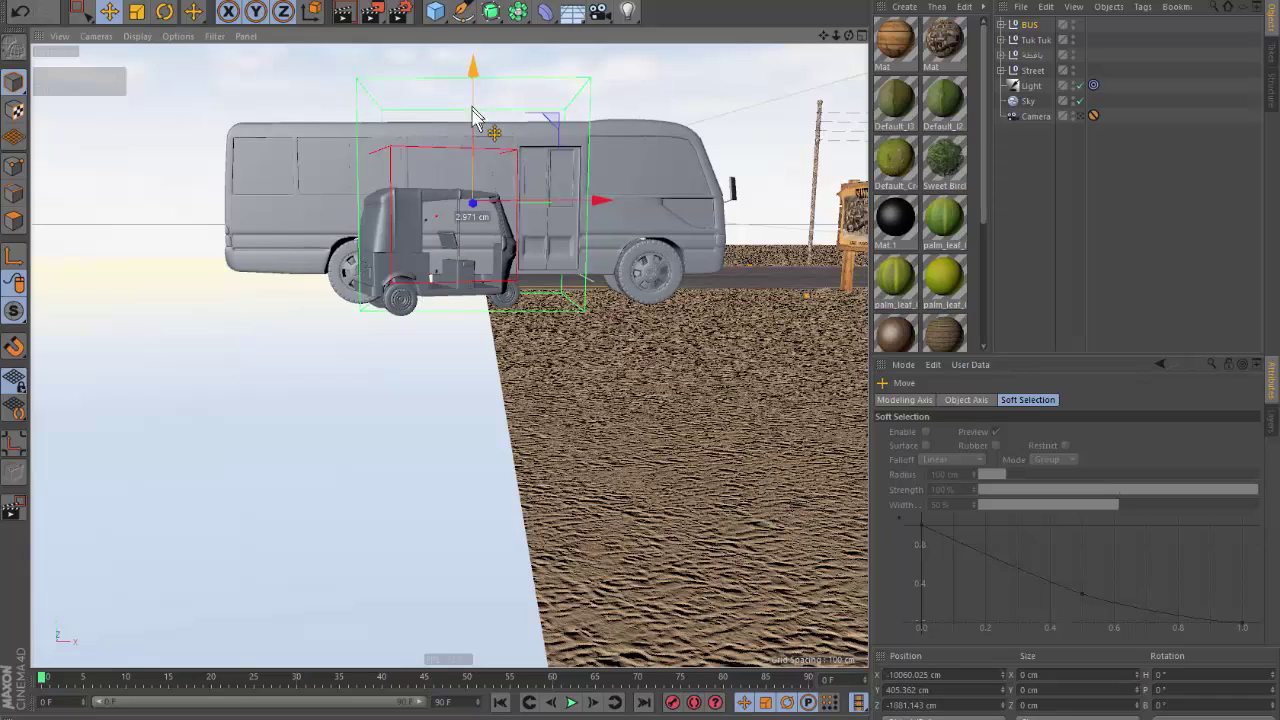
Inspect the bus's placement from the right and front views.
key(F3)
scroll(500, 147, down, 3)
scroll(449, 234, down, 4)
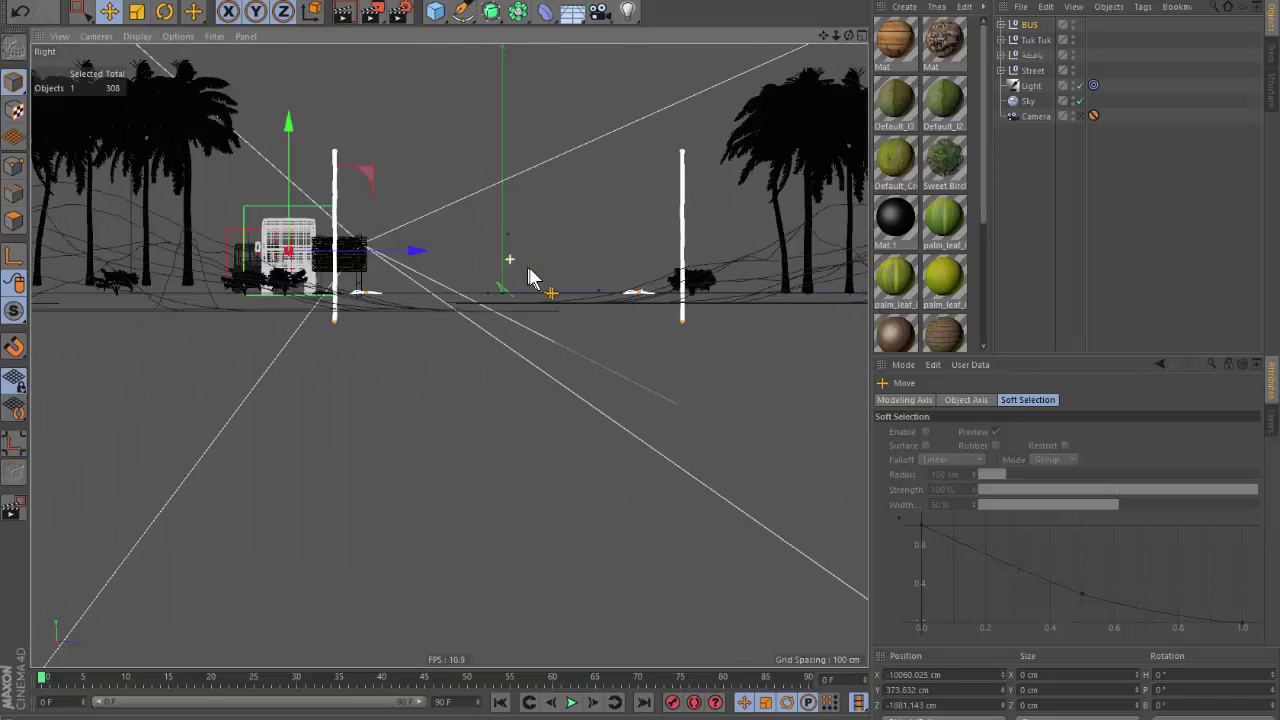
scroll(491, 271, down, 2)
scroll(415, 268, up, 2)
key(F4)
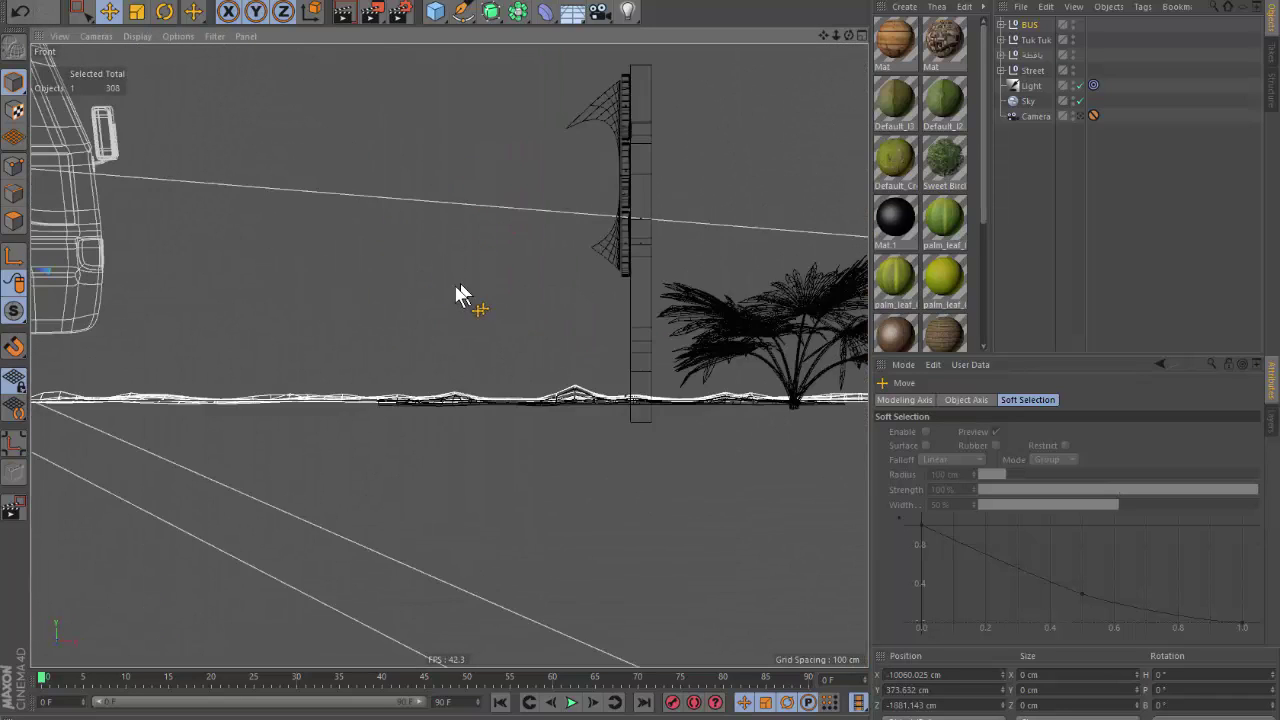
scroll(414, 314, up, 3)
scroll(300, 320, up, 3)
scroll(300, 320, up, 2)
scroll(566, 350, up, 3)
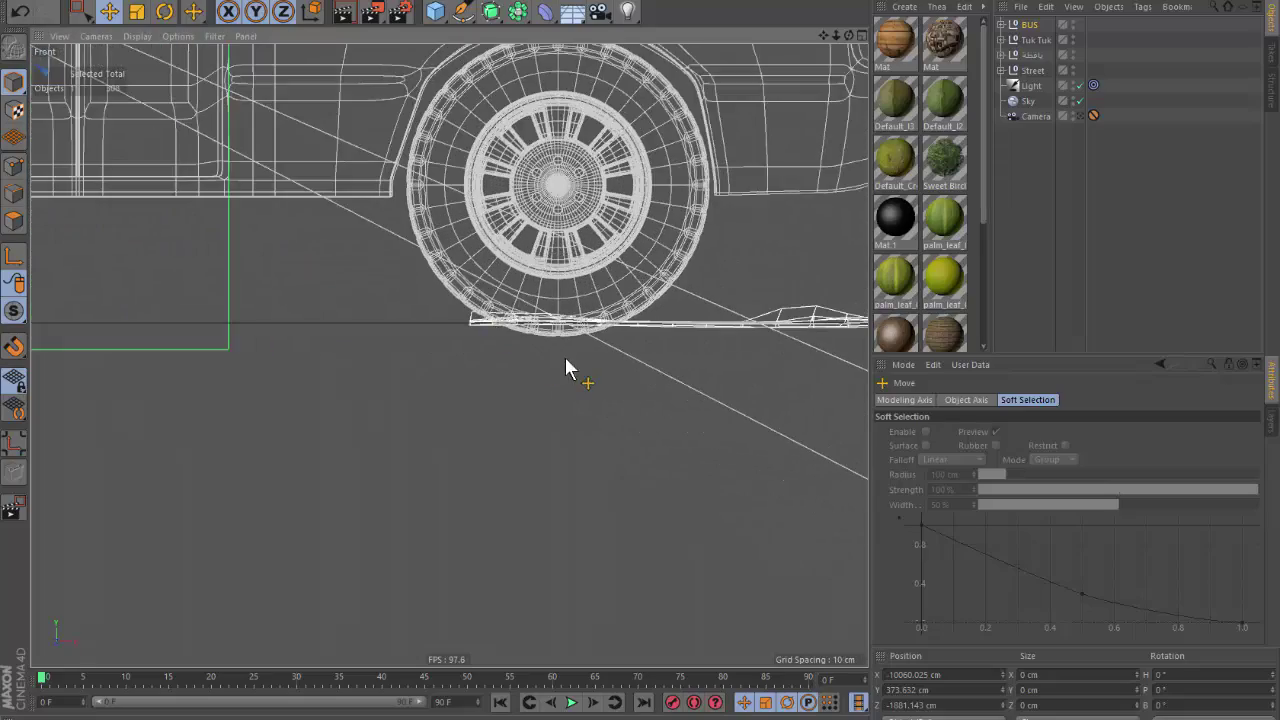
Move the bus off the tuk-tuk to X 8650.694 cm, Z -78.078 cm in the top view.
key(F1)
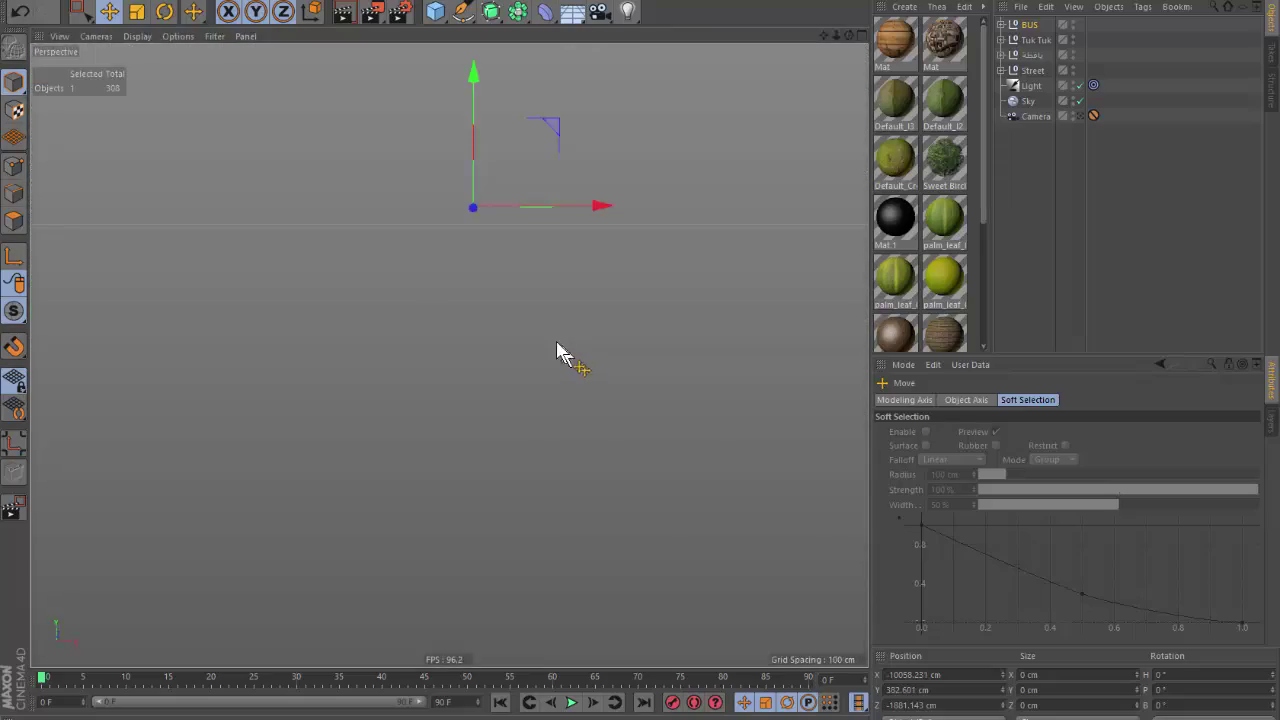
mouse_move(433, 323)
alt+mouse_down()
mouse_move(626, 380)
mouse_move(614, 351)
alt+mouse_up()
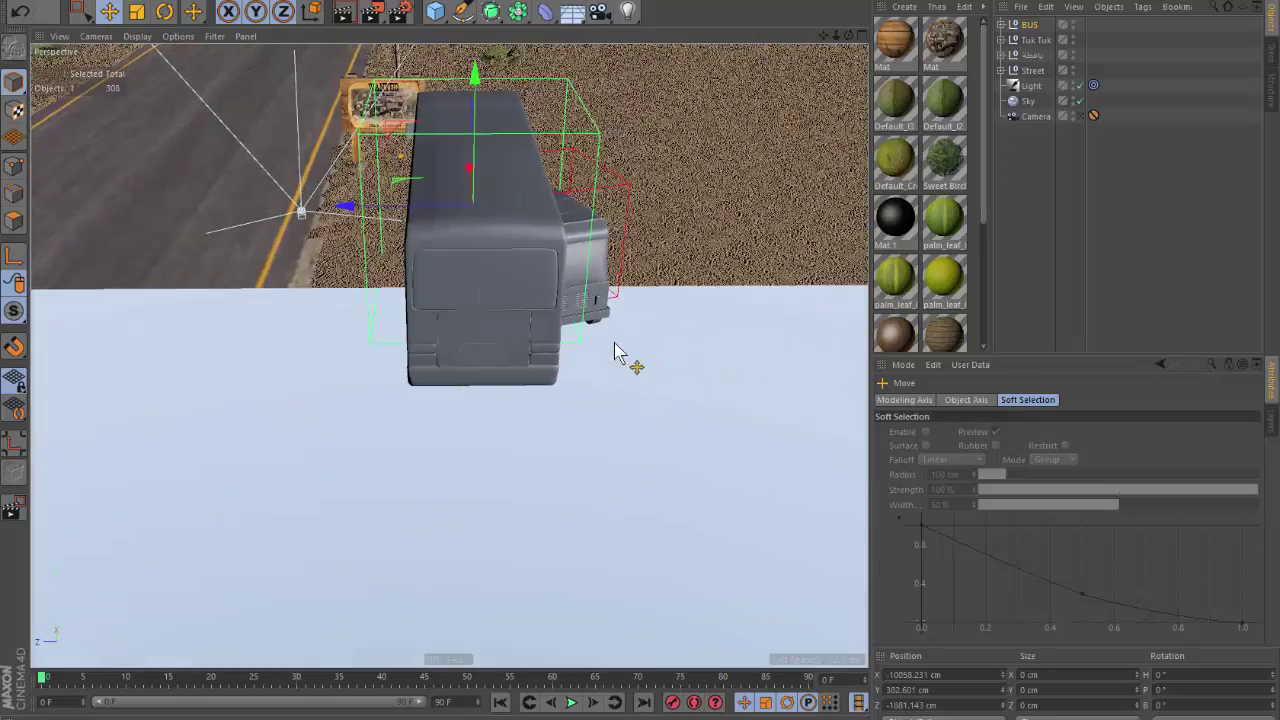
key(F2)
drag(487, 340, 622, 350)
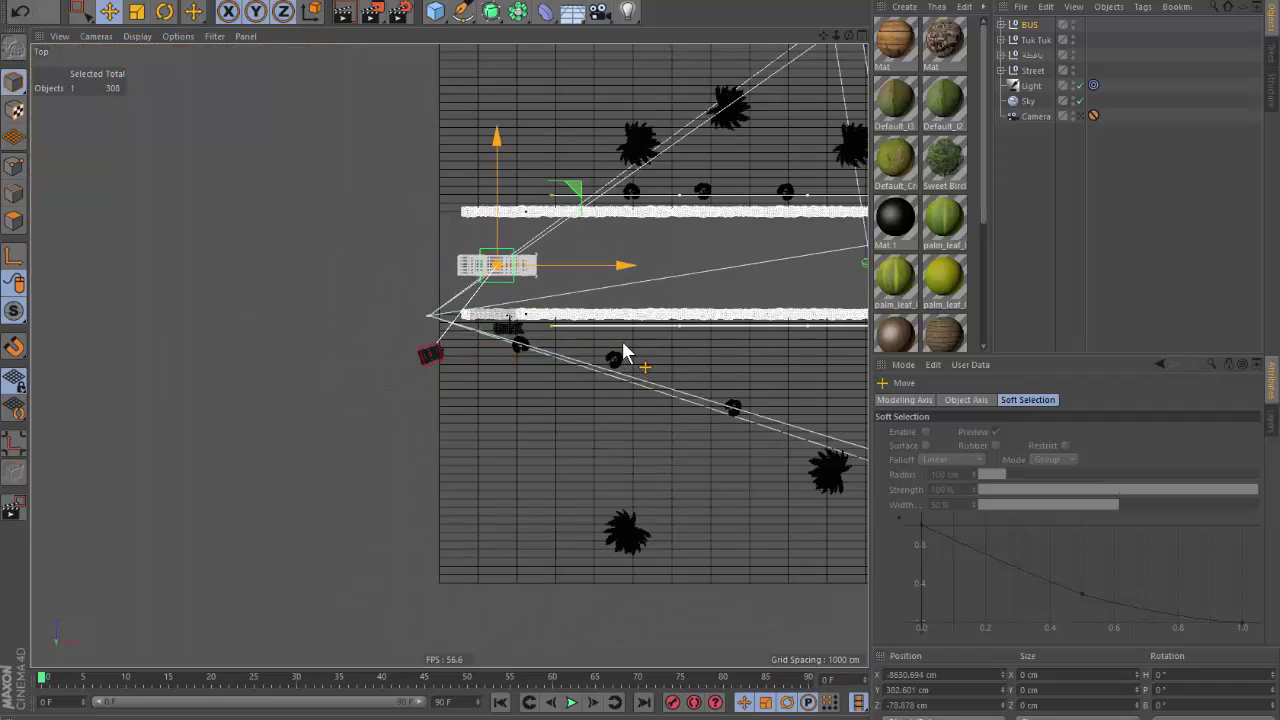
Return to the perspective view and orbit around the bus to inspect its placement.
scroll(527, 275, up, 2)
scroll(530, 265, up, 3)
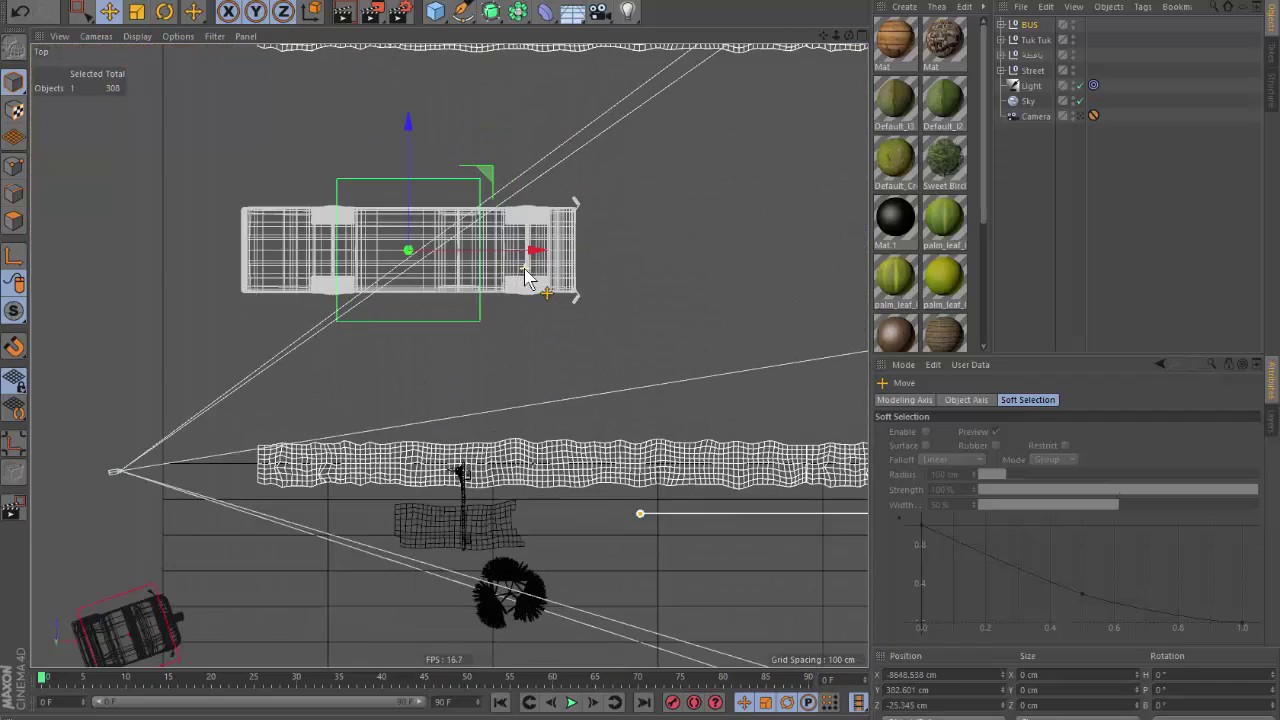
key(F1)
mouse_move(328, 362)
alt+mouse_down()
mouse_move(528, 337)
mouse_move(414, 420)
mouse_move(351, 363)
mouse_move(450, 388)
mouse_move(449, 351)
mouse_move(405, 312)
alt+mouse_up()
key(ctrl+shift+z)
key(ctrl+shift+z)
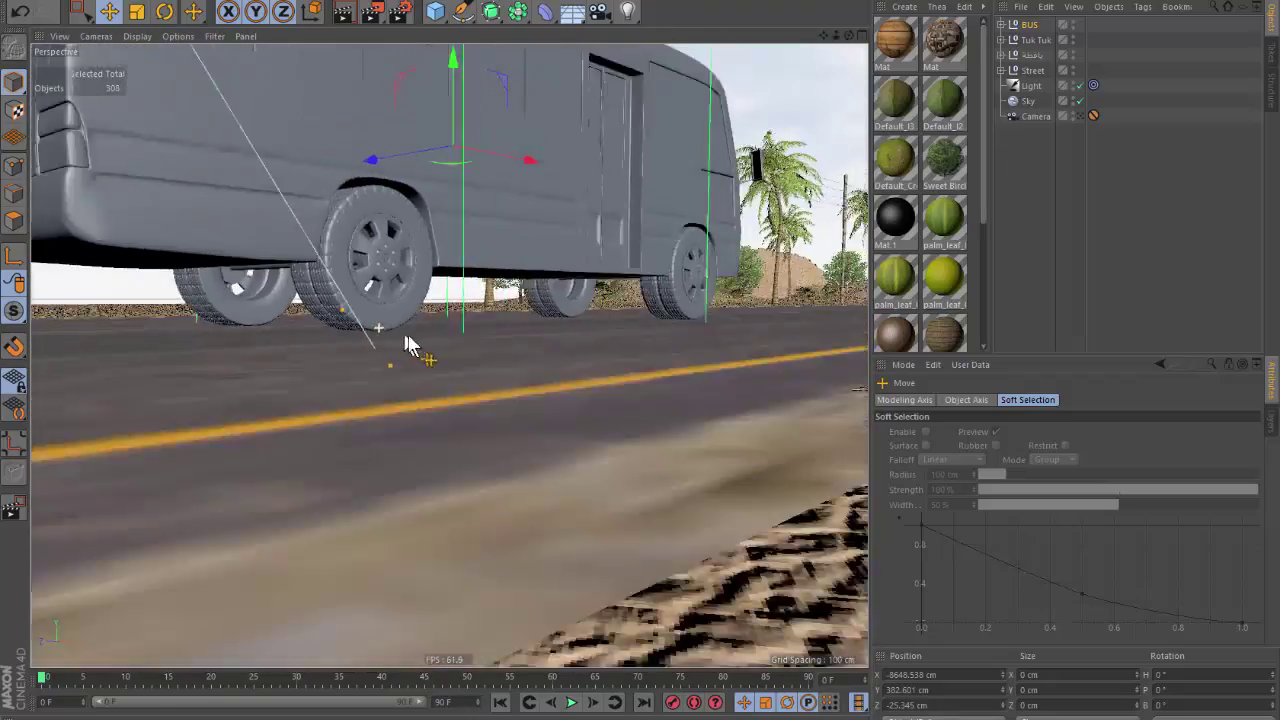
key(ctrl+shift+z)
key(ctrl+shift+z)
key(ctrl+shift+z)
key(ctrl+shift+z)
key(ctrl+shift+z)
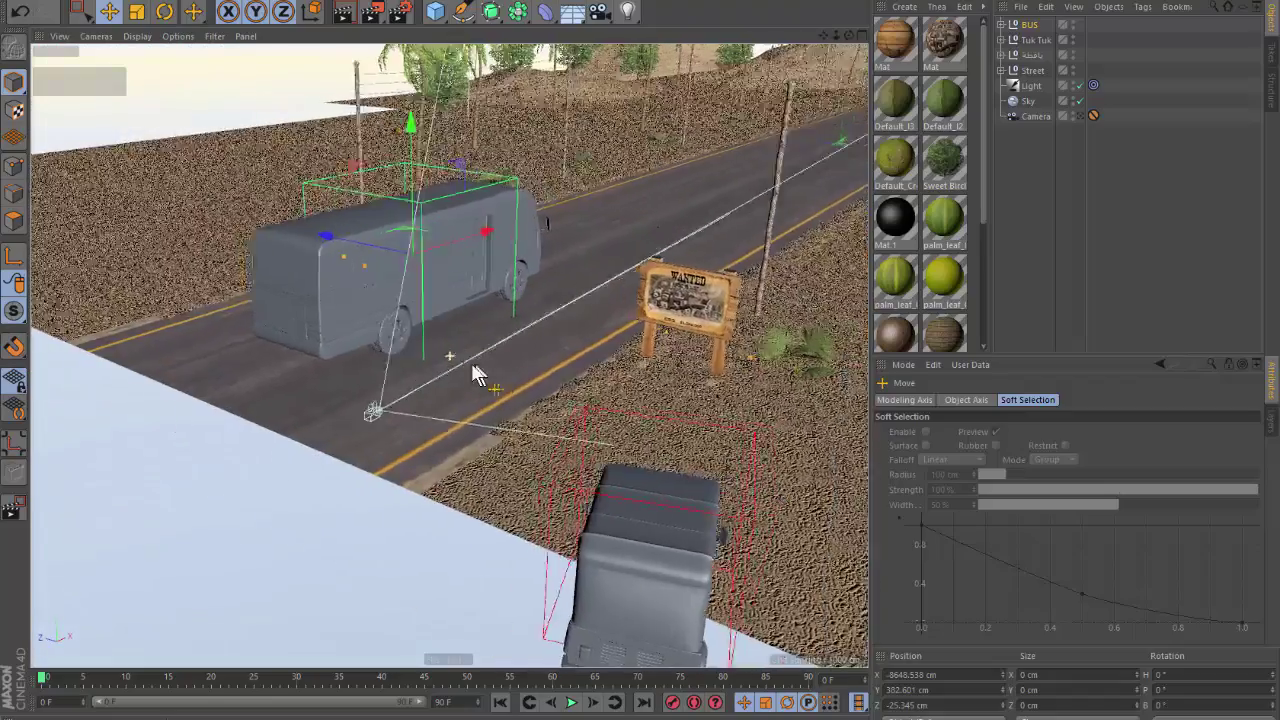
key(ctrl+shift+z)
key(ctrl+shift+z)
key(ctrl+shift+z)
key(ctrl+shift+z)
key(r)
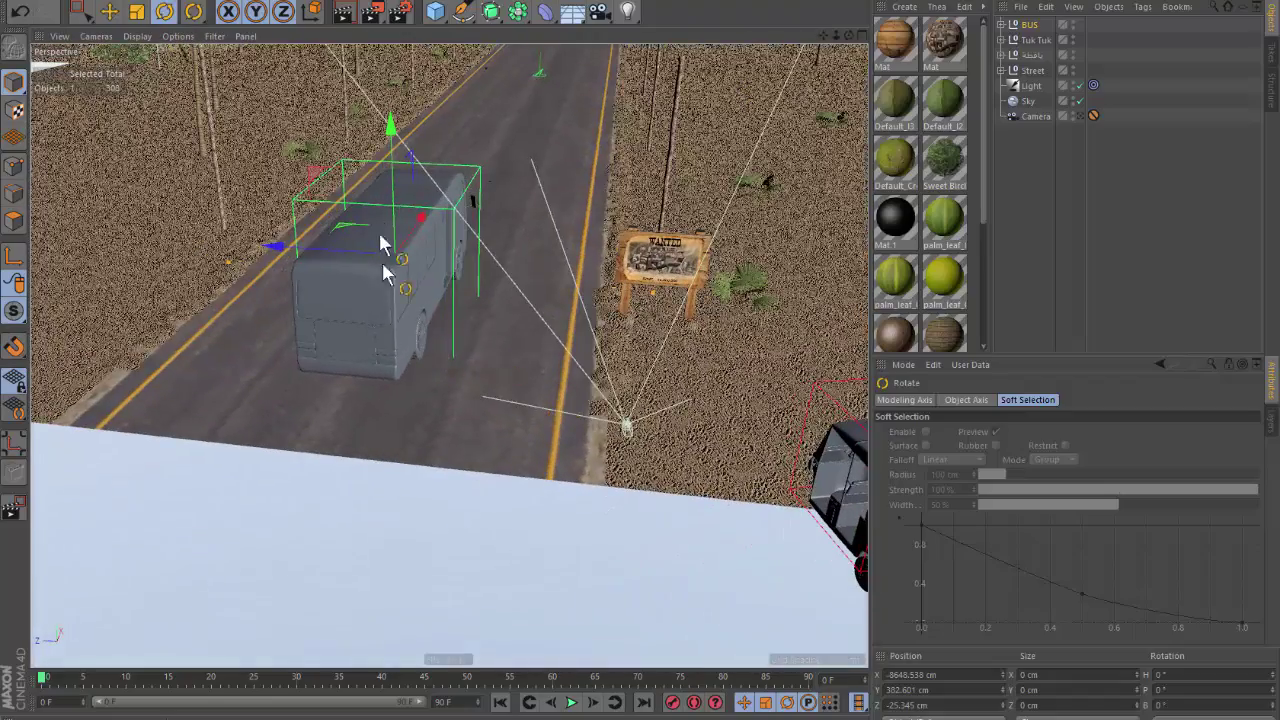
click(109, 12)
In Top view, move the bus up-left onto the road and turn it to about -9.6° heading.
key(F2)
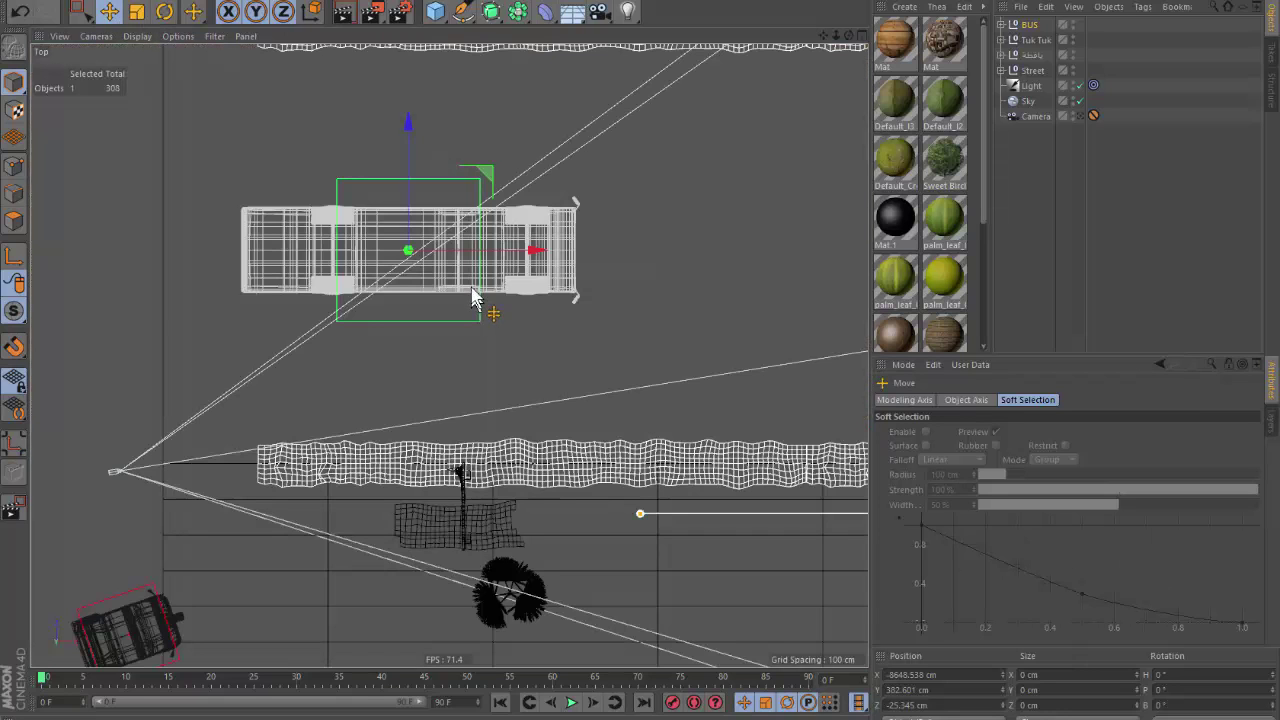
drag(473, 297, 337, 196)
key(r)
mouse_move(677, 100)
mouse_down()
mouse_move(697, 162)
mouse_move(634, 150)
mouse_up()
click(109, 12)
Check the bus placement in the perspective view and deselect it.
scroll(395, 168, down, 2)
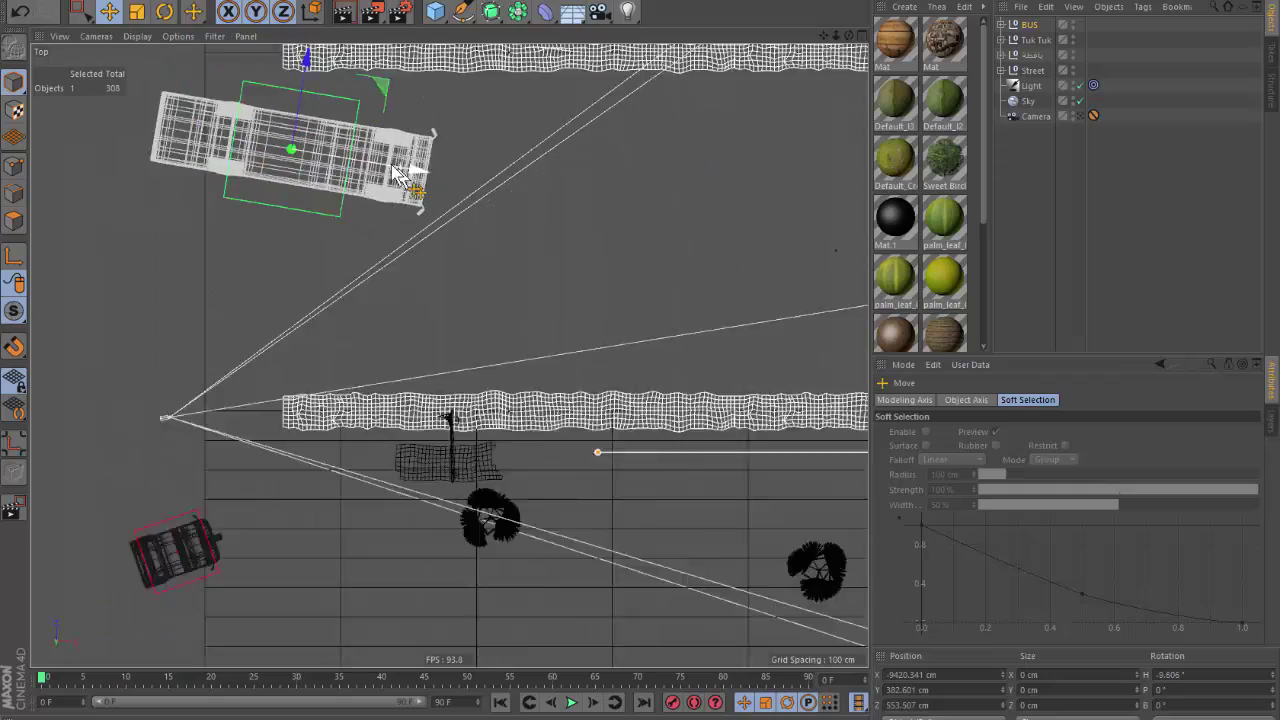
scroll(395, 168, down, 3)
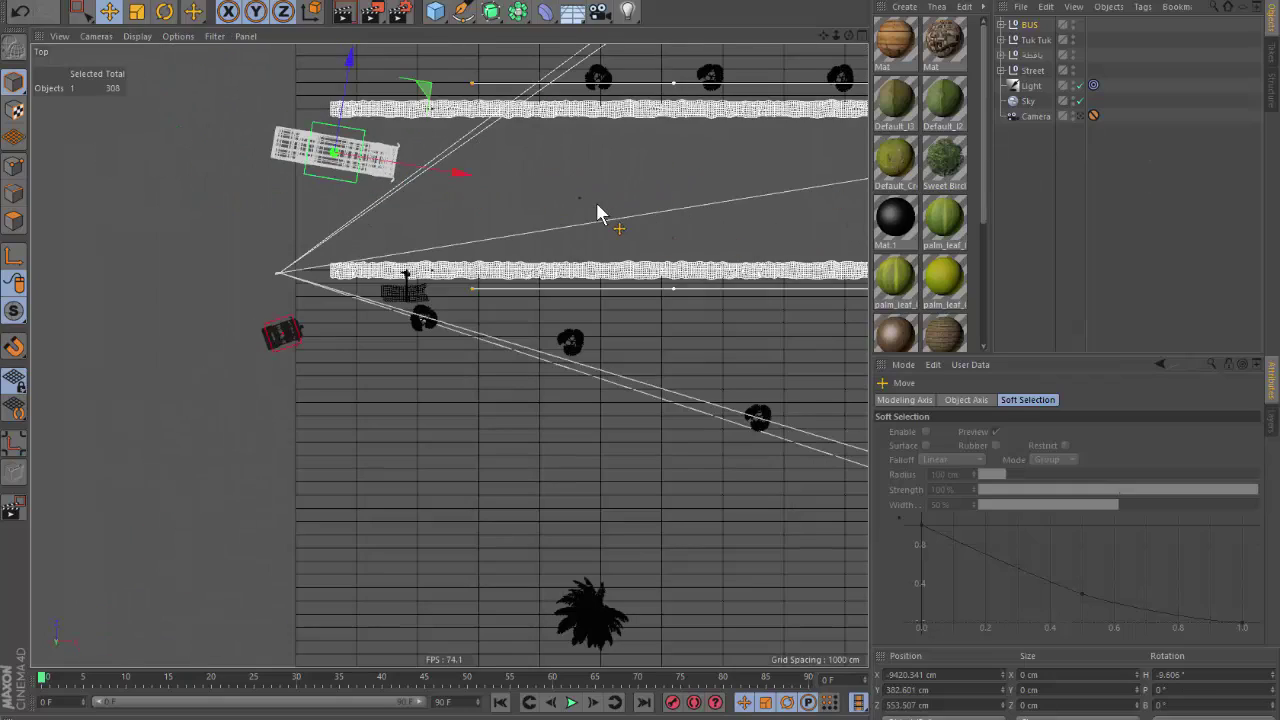
key(F1)
mouse_move(443, 286)
alt+mouse_down()
mouse_move(480, 271)
mouse_move(394, 306)
mouse_move(533, 324)
alt+mouse_up()
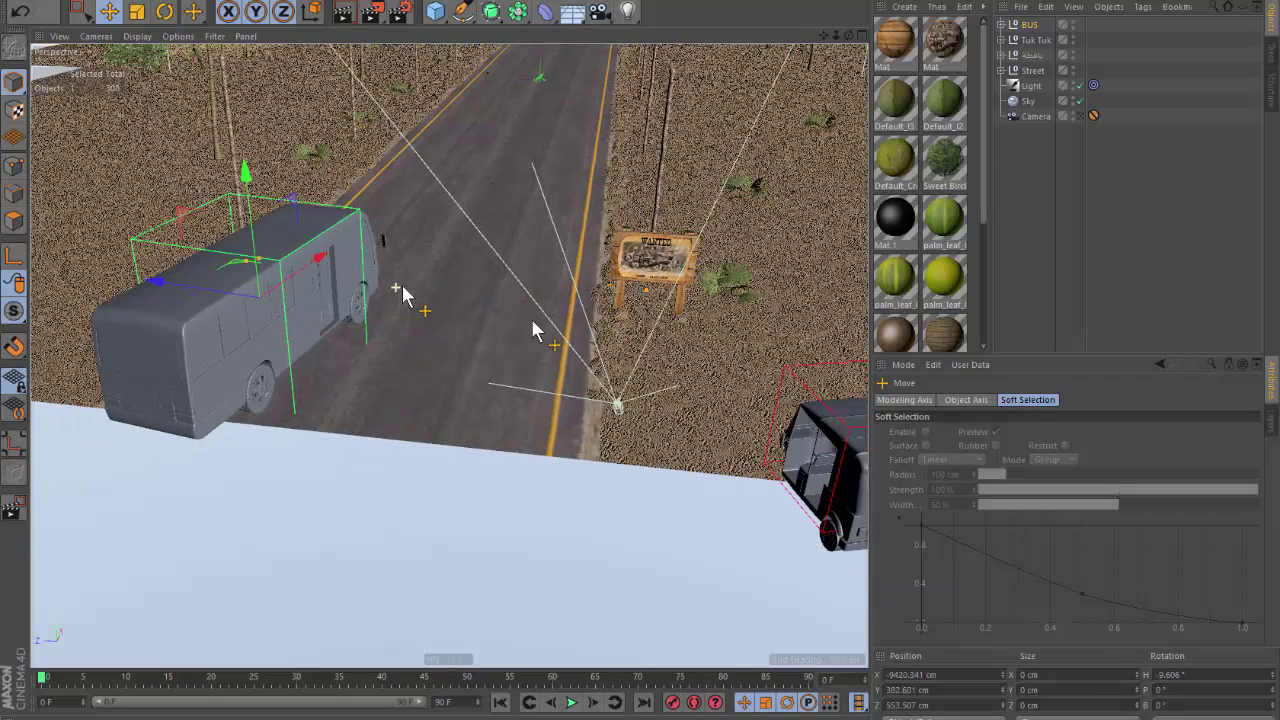
click(1052, 319)
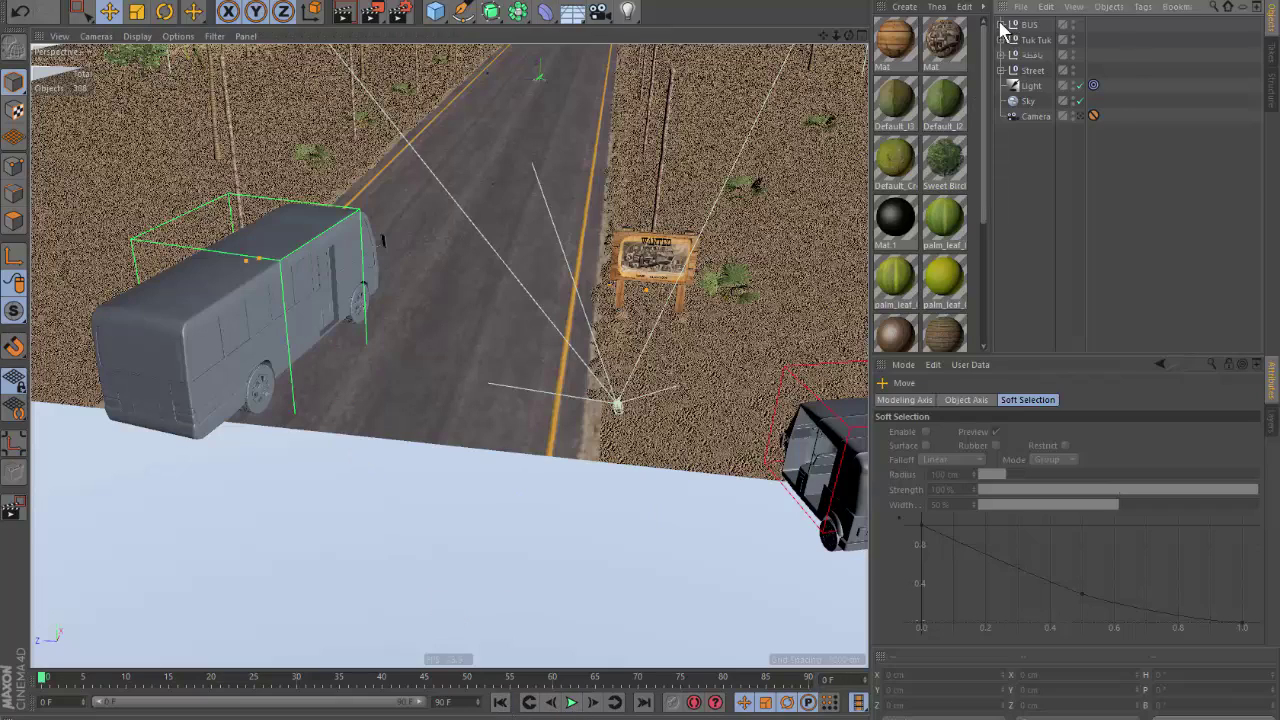
Expand the BUS group, select Bus Spring and play the animation to check the bounce.
click(1001, 24)
click(1050, 40)
alt+drag(263, 320, 278, 268)
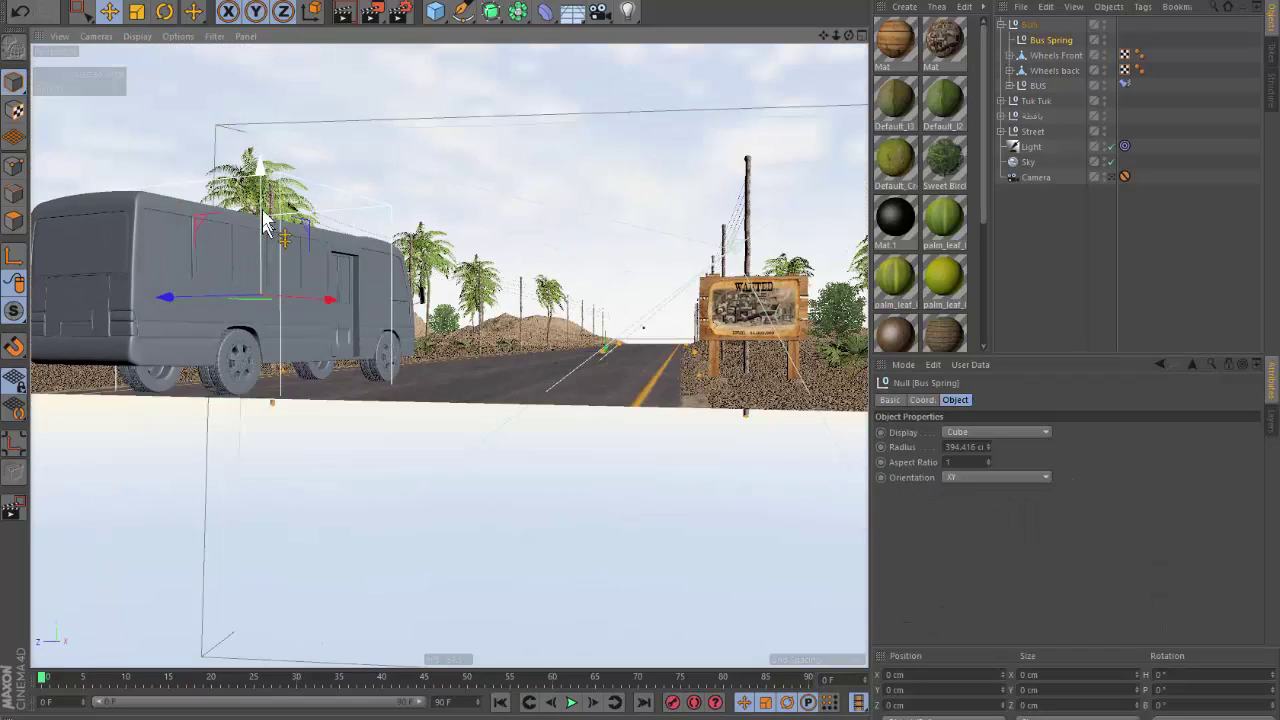
click(571, 703)
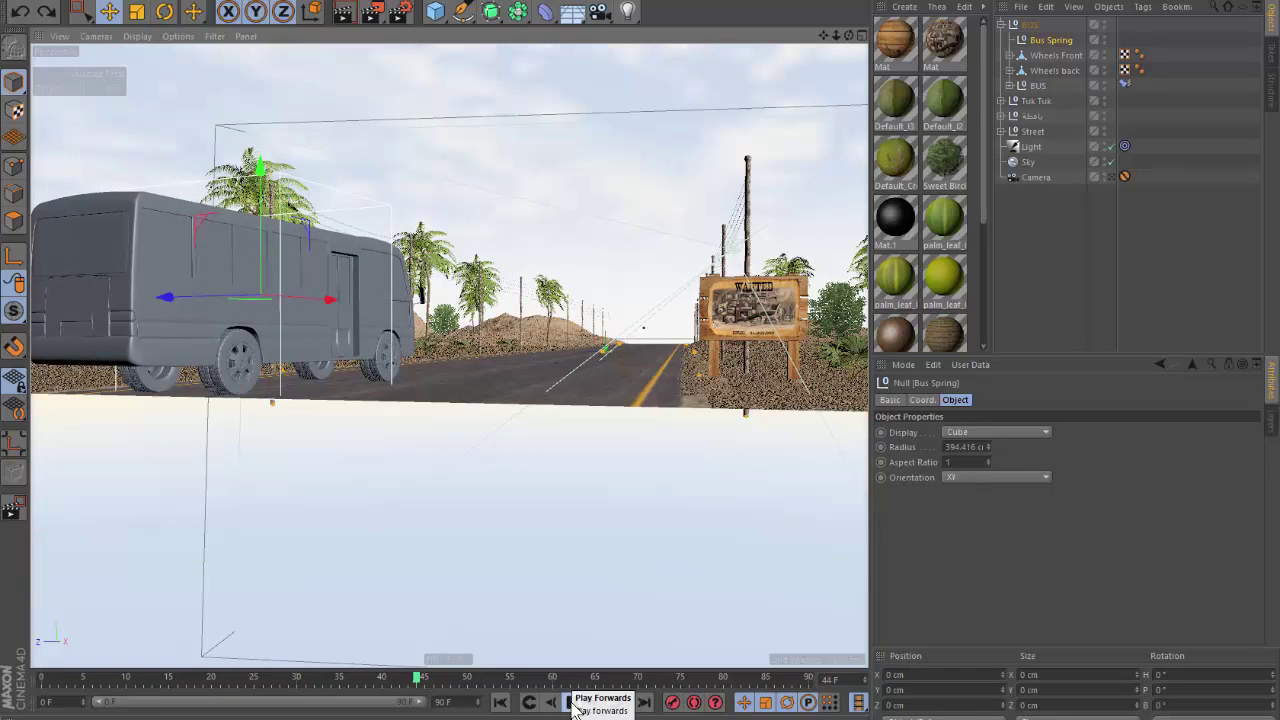
click(571, 703)
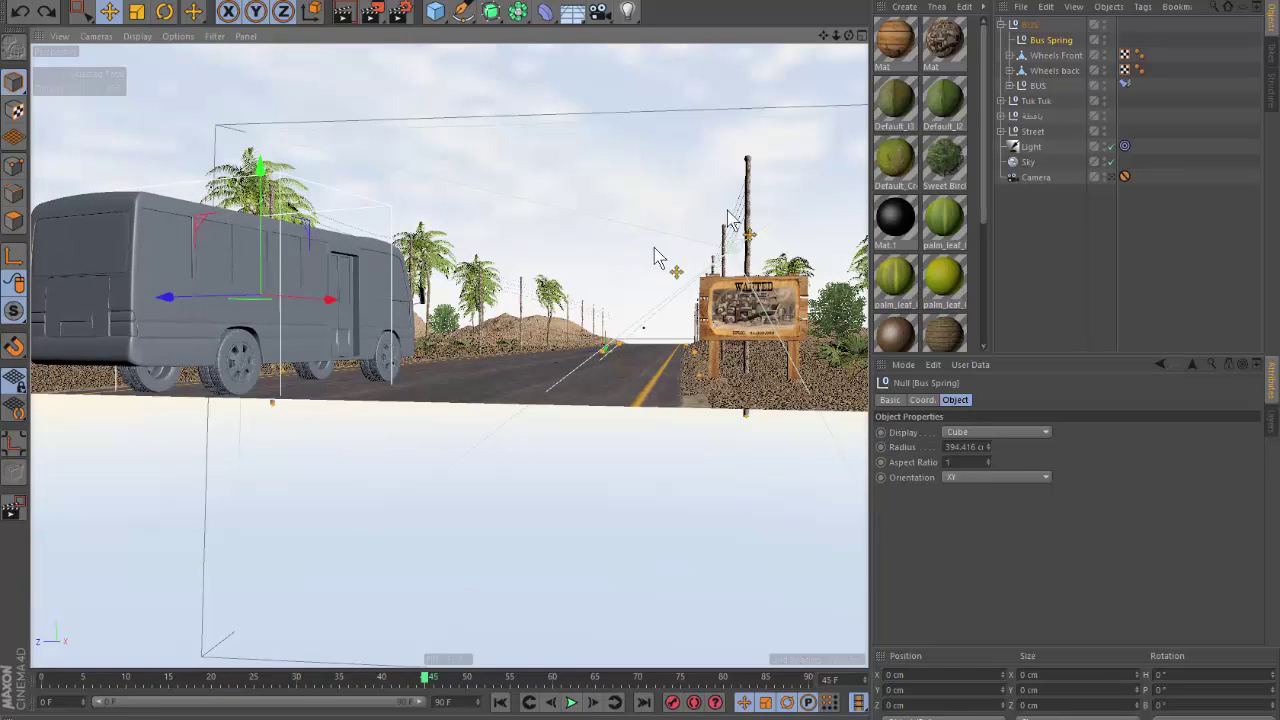
Set the bus spring constraint Length to 10 cm and replay from the first frame.
click(1124, 86)
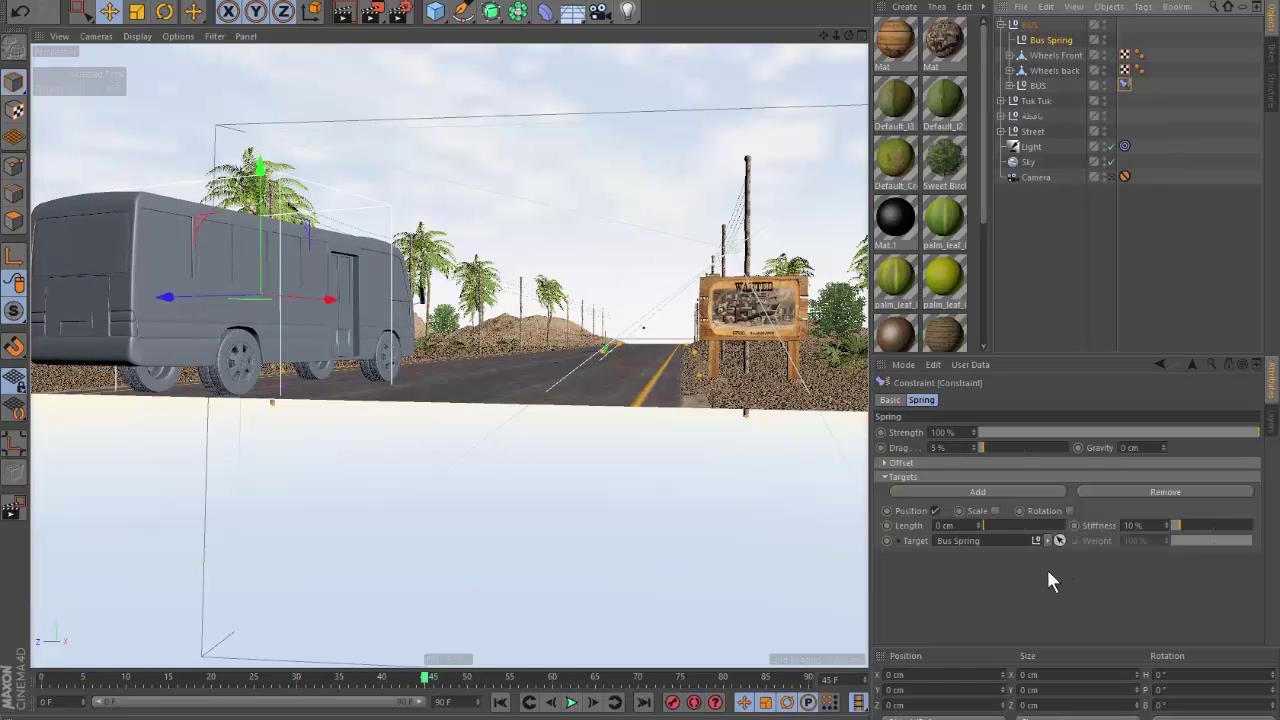
click(991, 524)
click(572, 702)
click(572, 702)
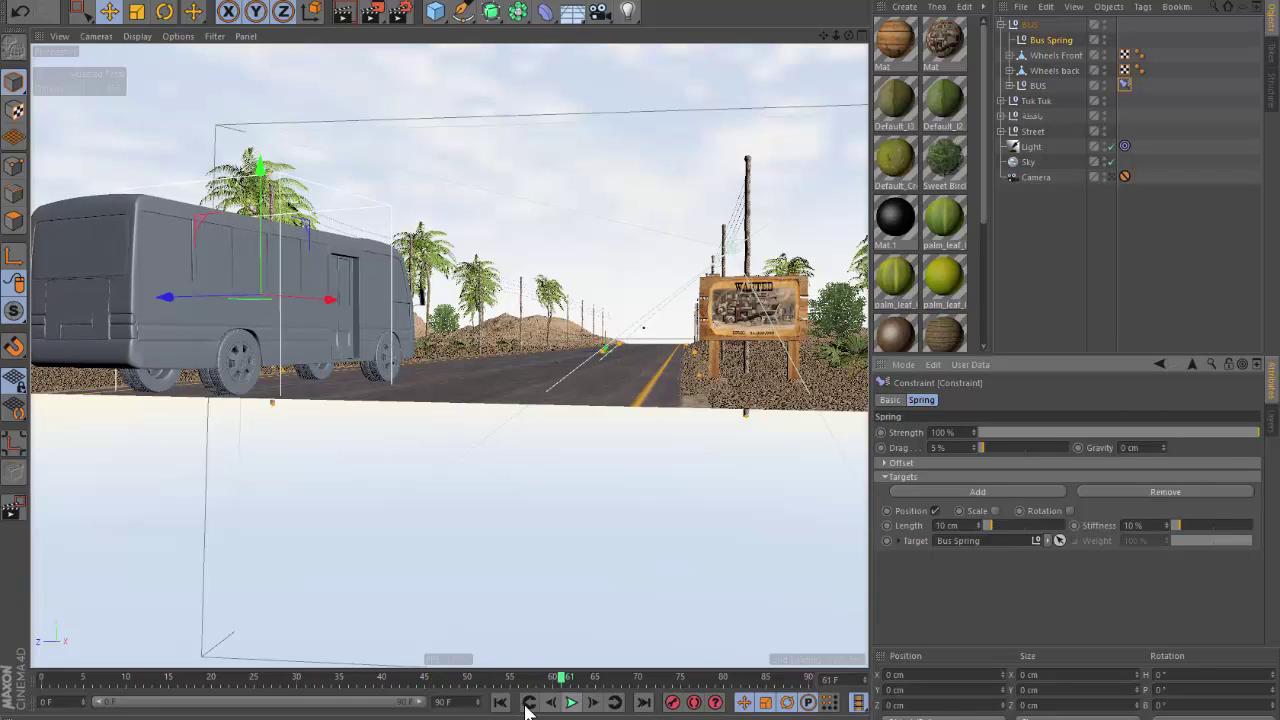
click(500, 703)
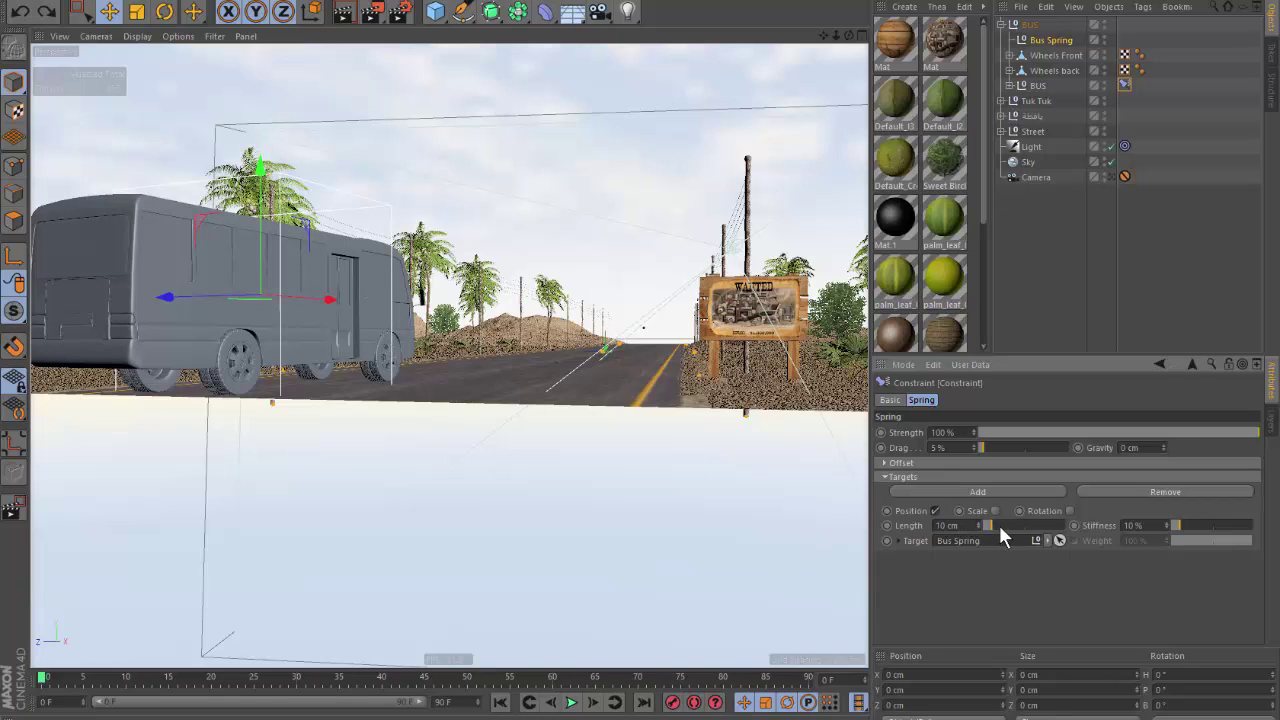
Reset the Bus Spring null's Y position to 0, Freeze All its transforms, and test playback.
click(1050, 40)
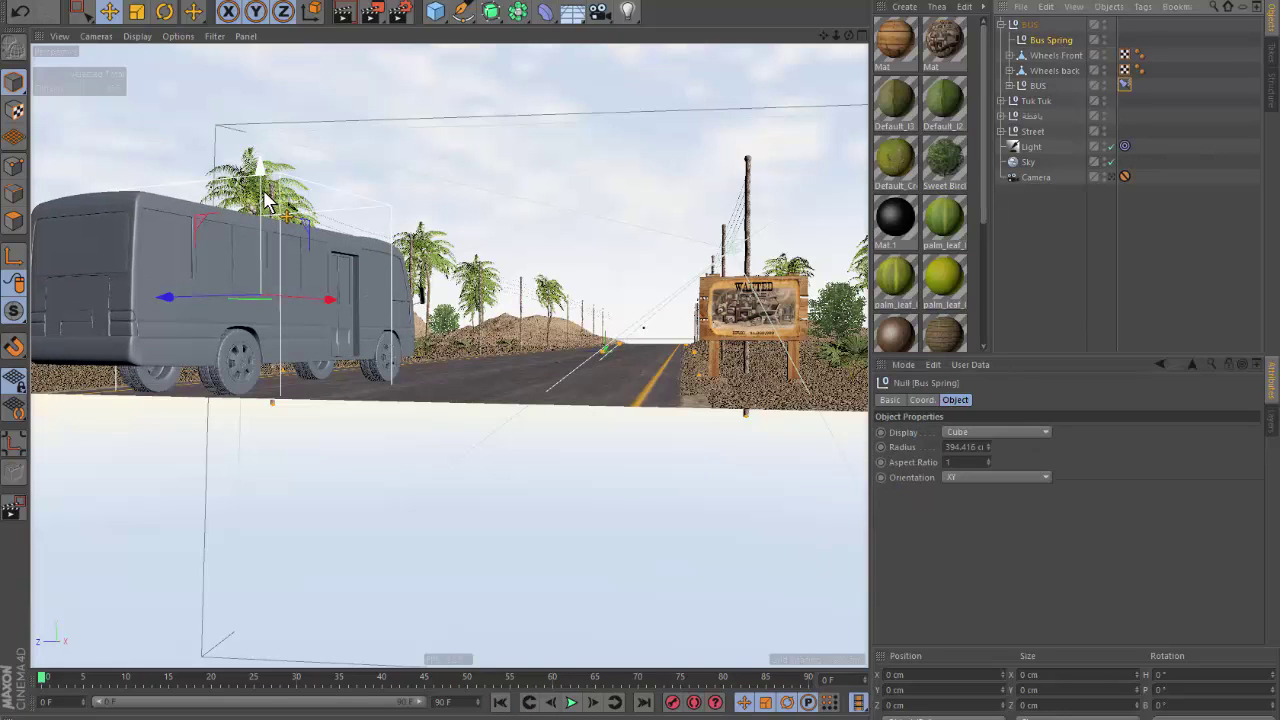
drag(265, 200, 268, 196)
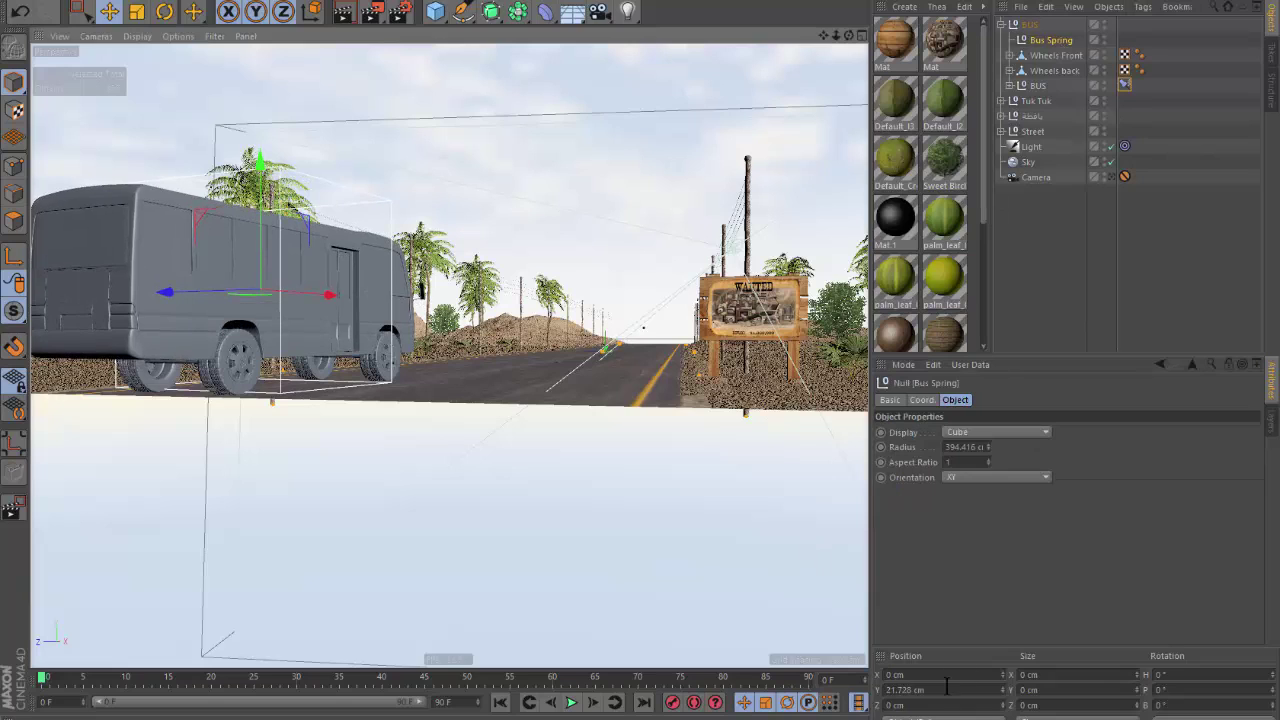
click(14, 270)
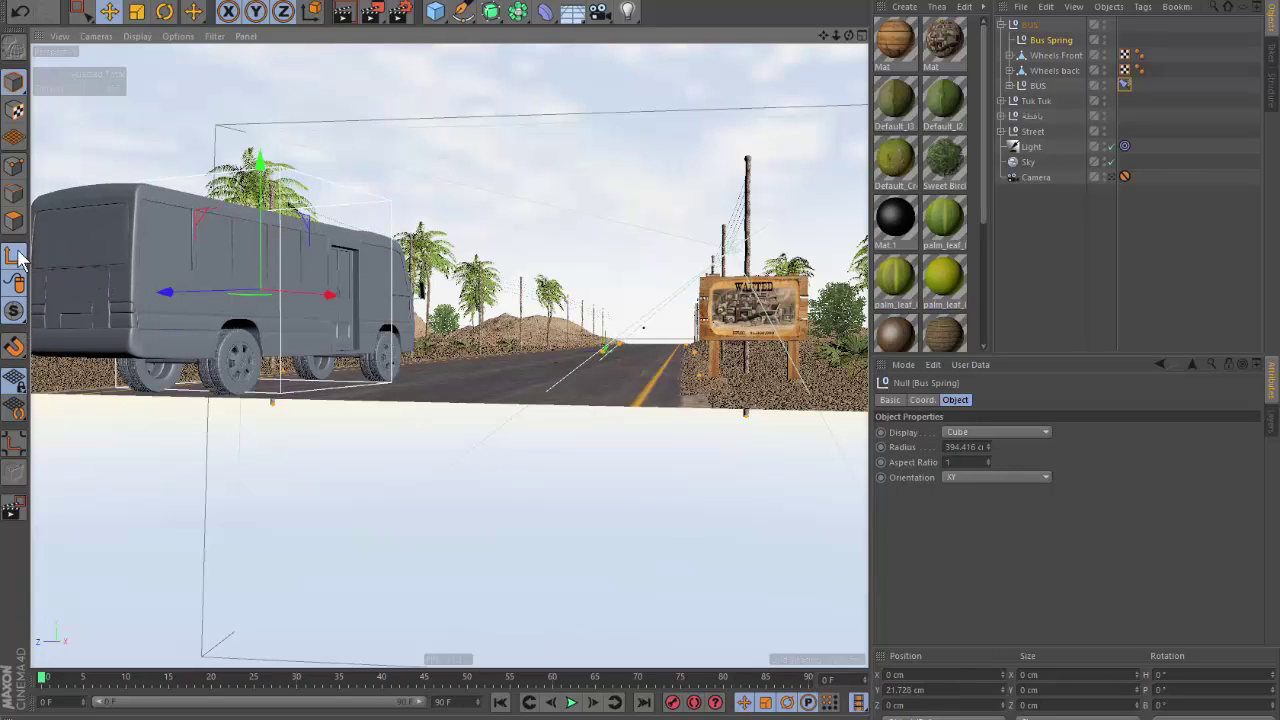
shift+click(925, 399)
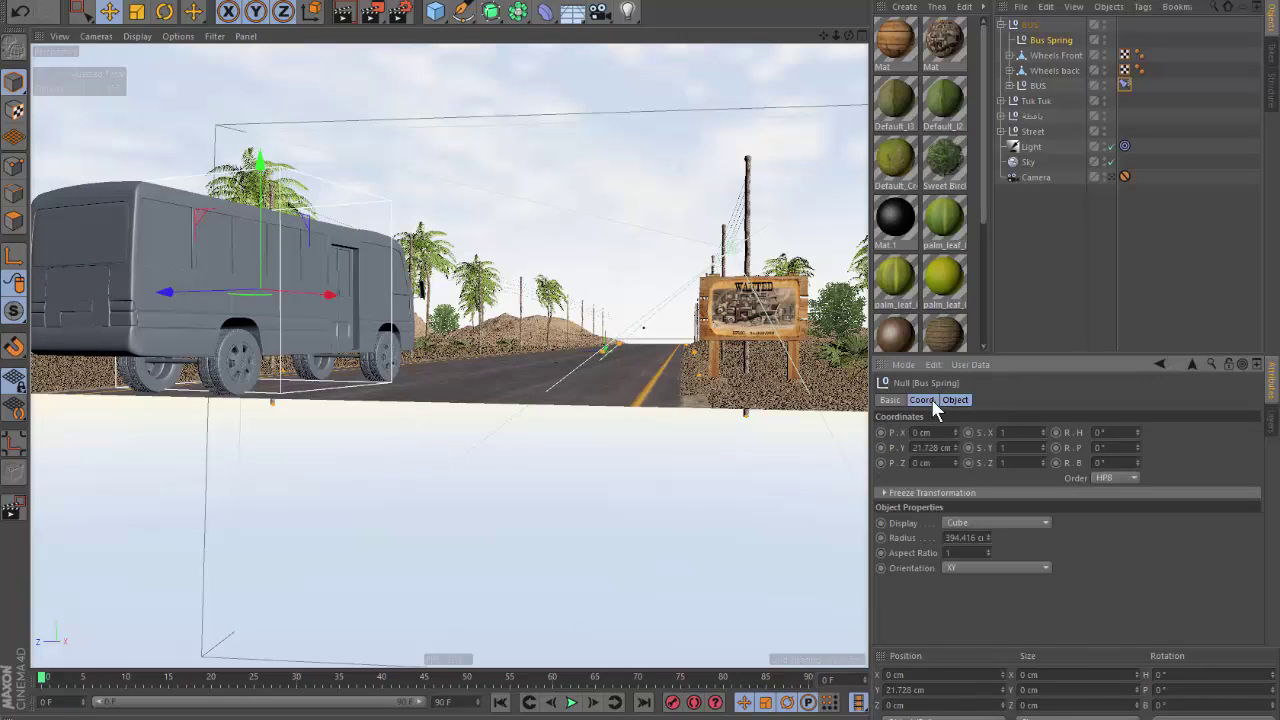
click(921, 493)
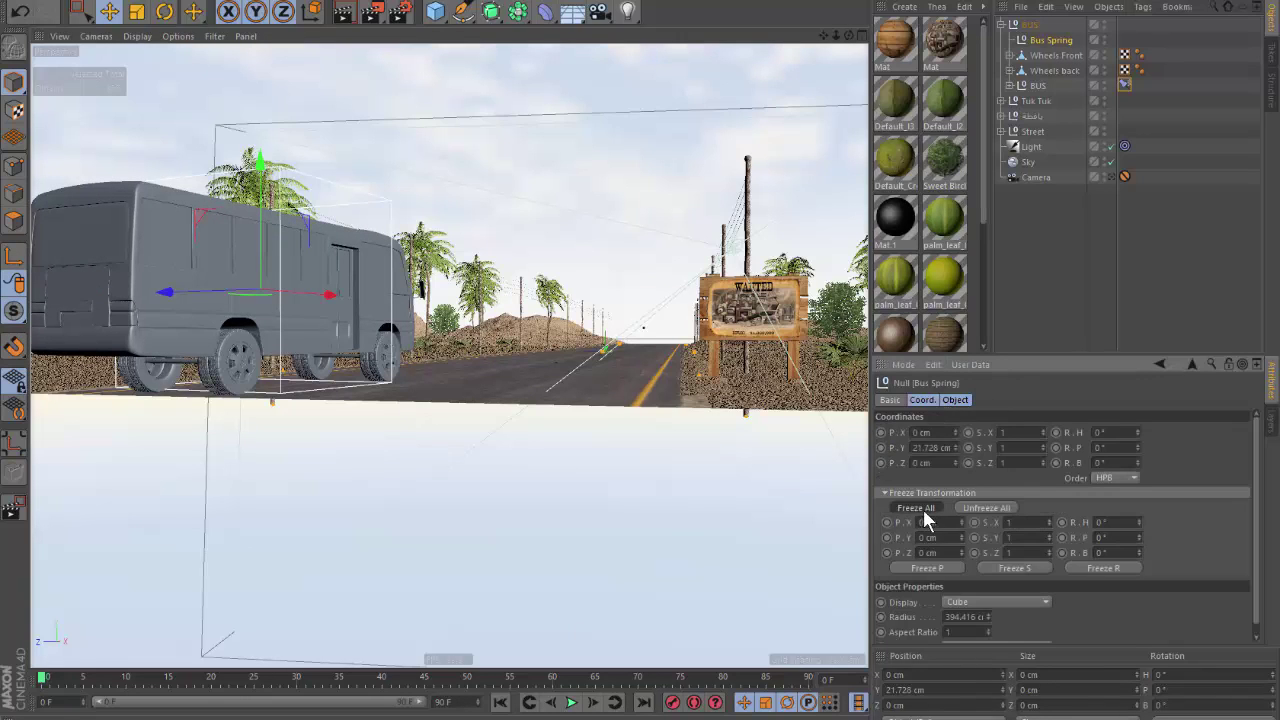
click(923, 509)
click(921, 492)
click(570, 706)
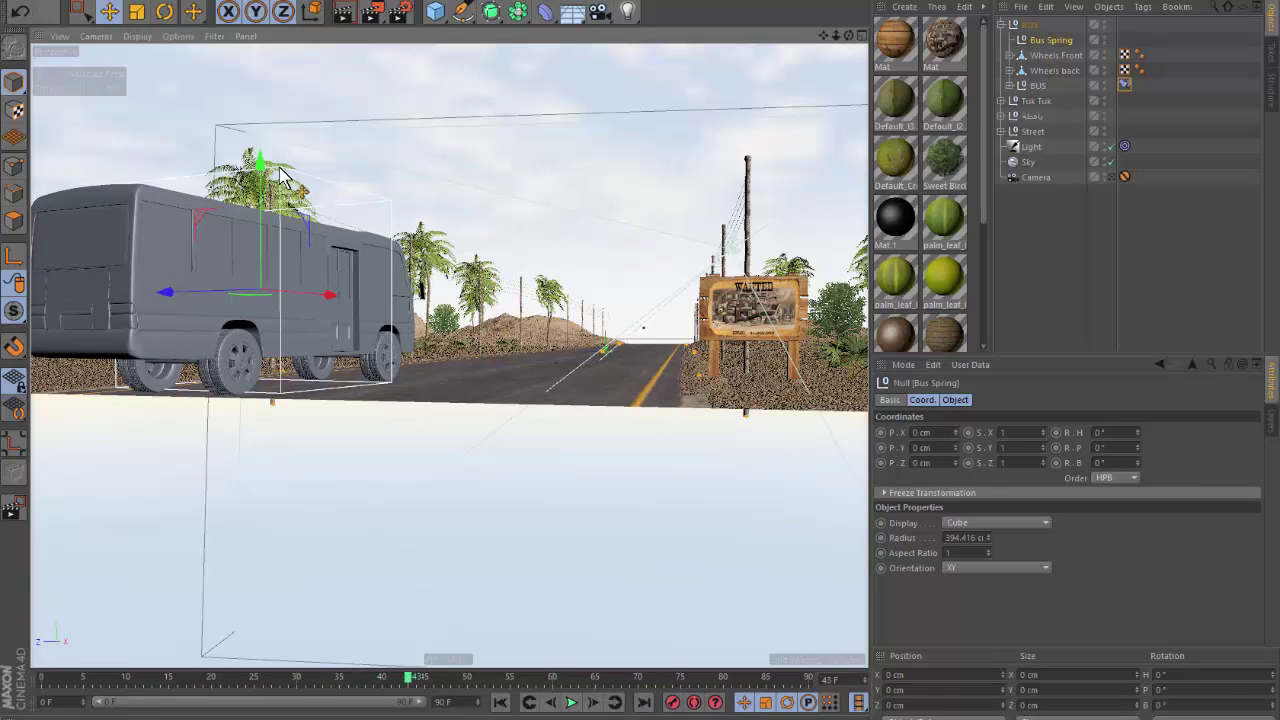
Test the bus spring with a pull-down and undo, then replay and return to frame 0.
drag(262, 174, 268, 180)
key(ctrl+z)
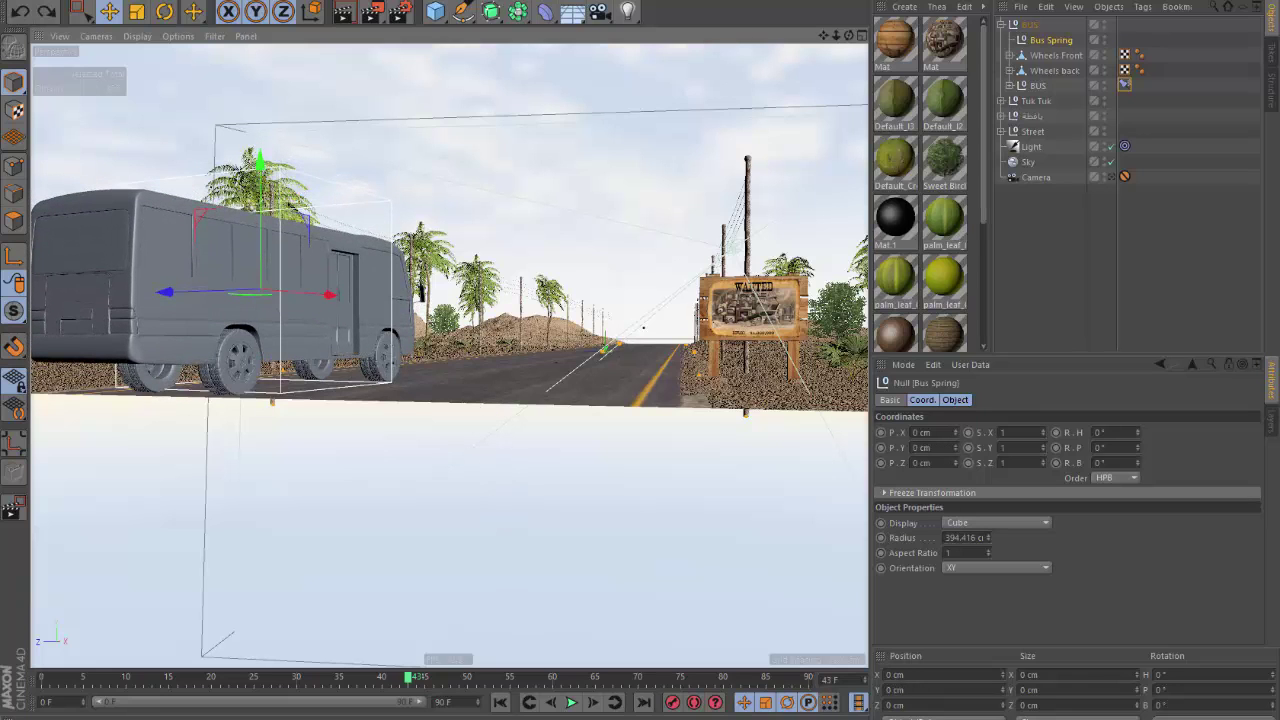
click(571, 702)
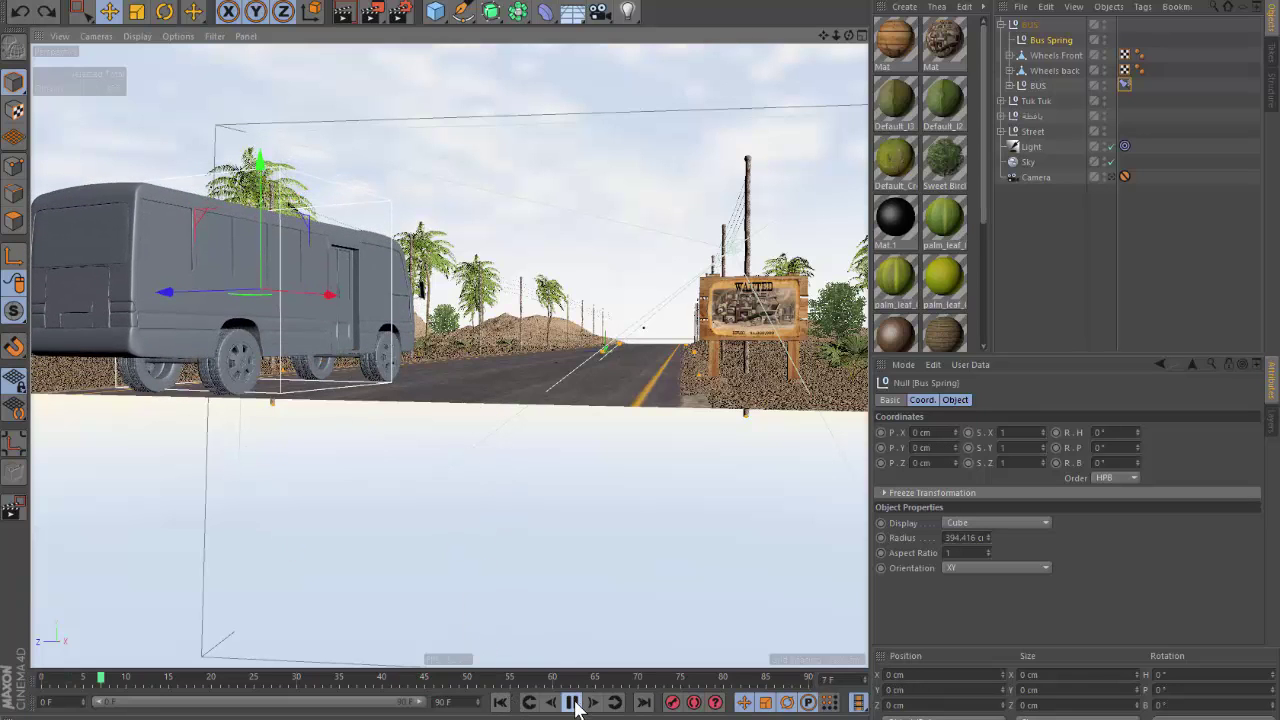
click(571, 702)
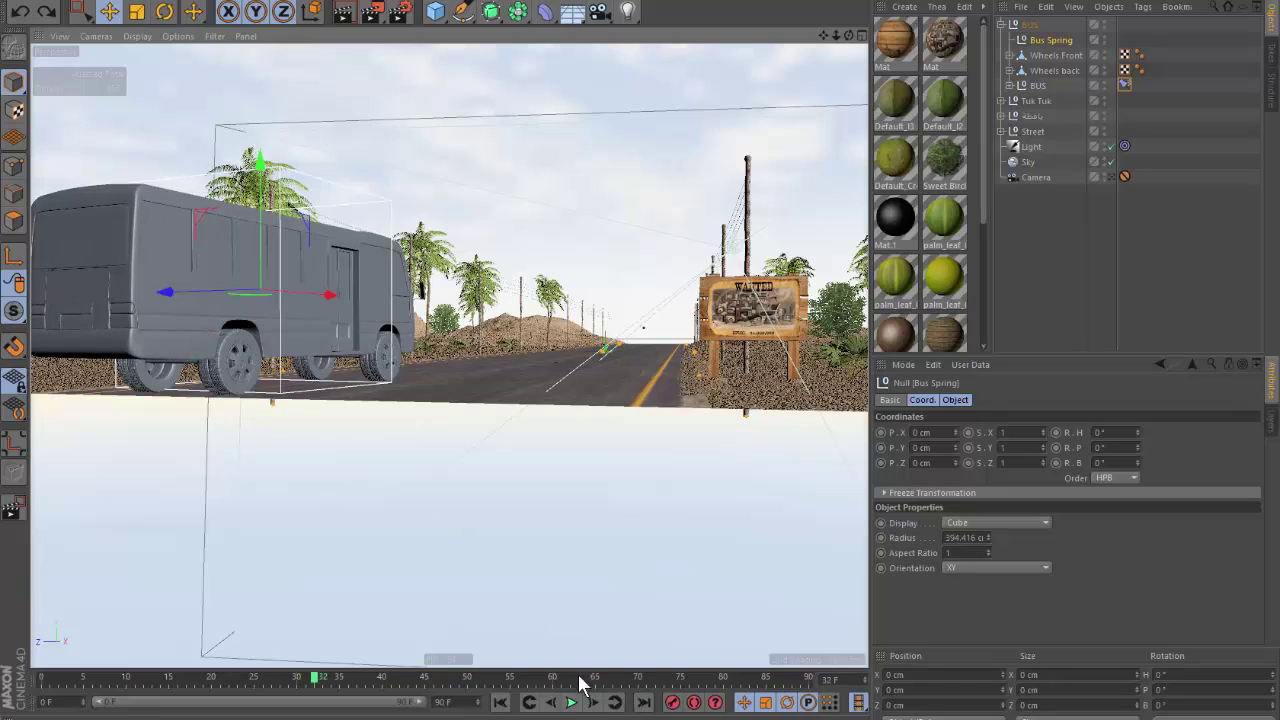
click(500, 703)
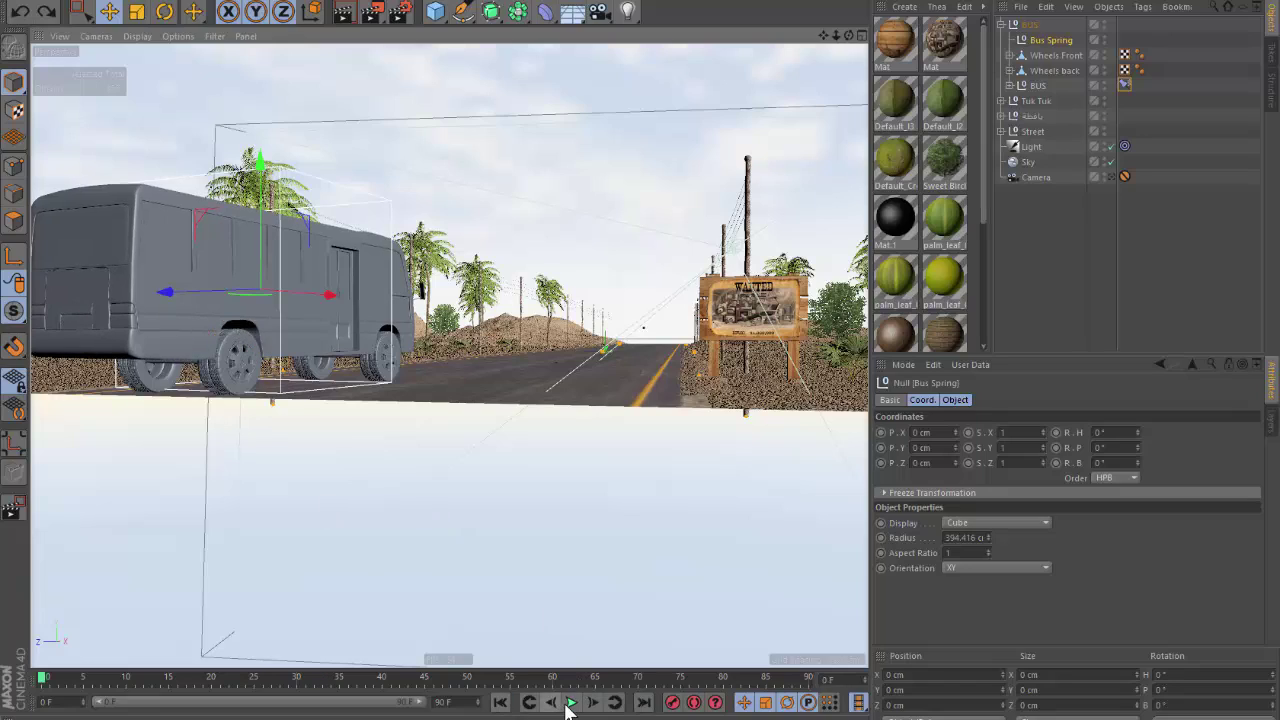
click(1054, 237)
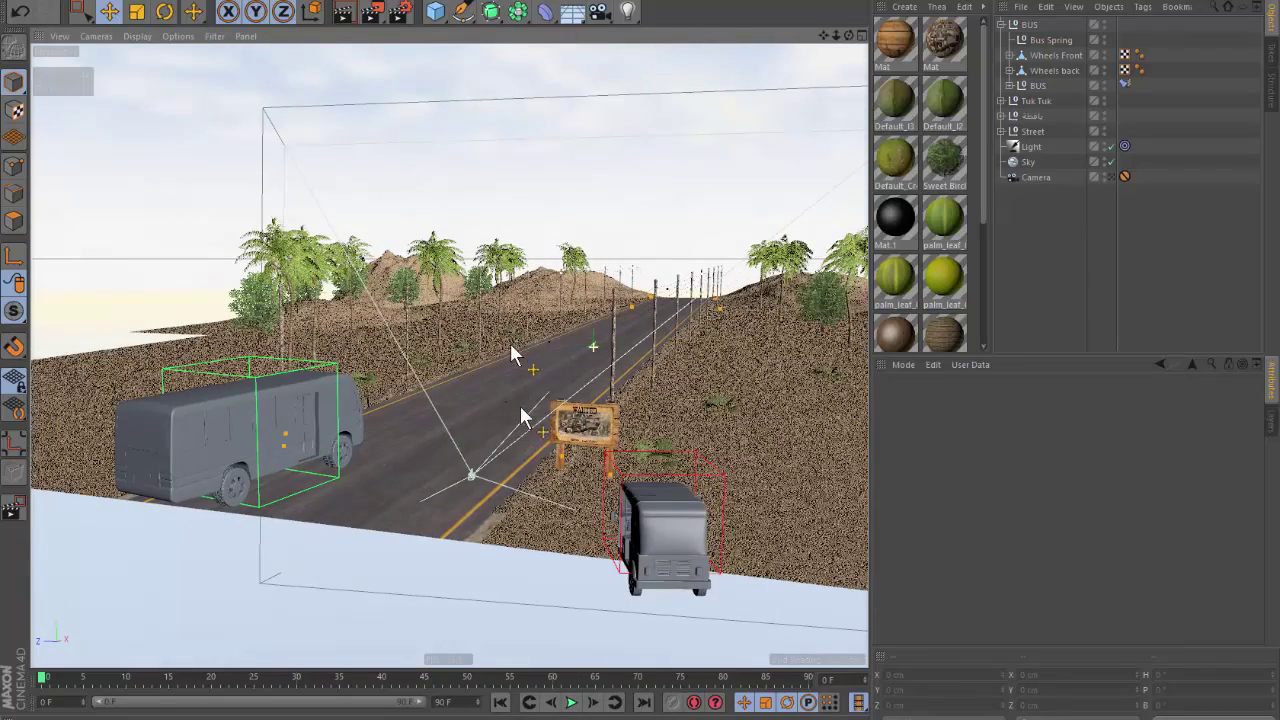
Pan and dolly out over the scene, then activate the Move tool.
alt+middle_drag(520, 410, 557, 400)
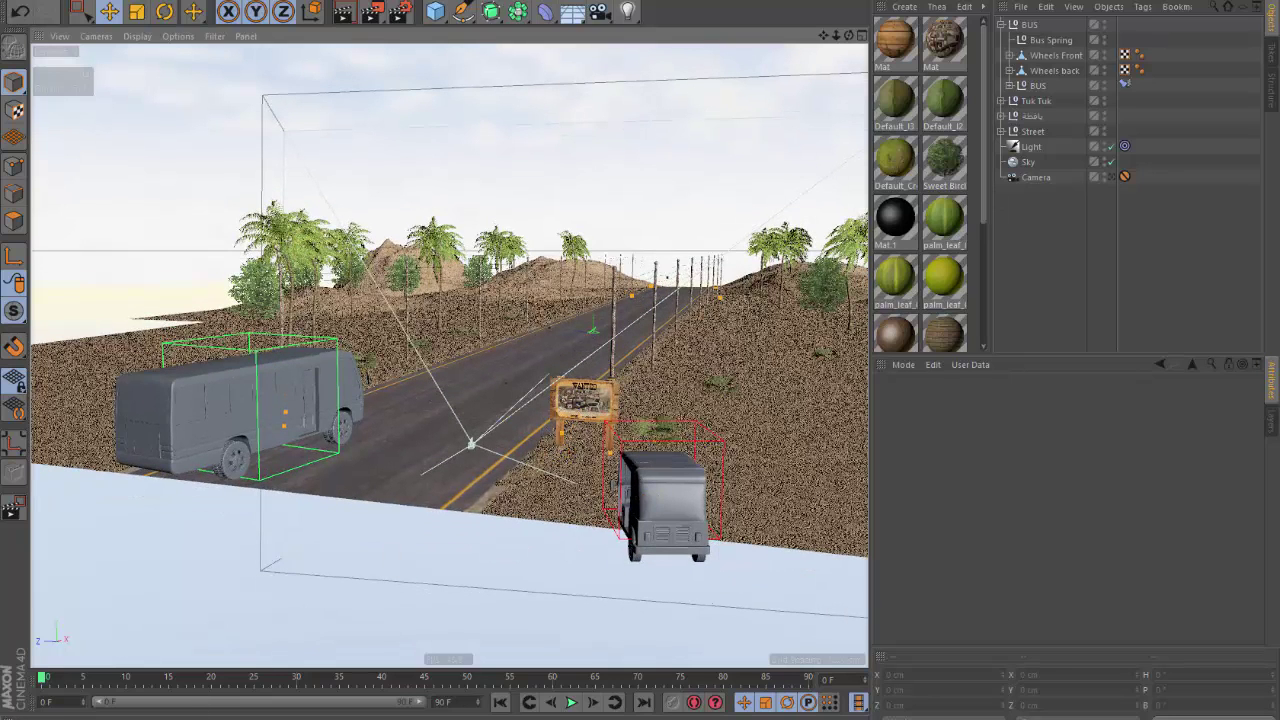
key(v)
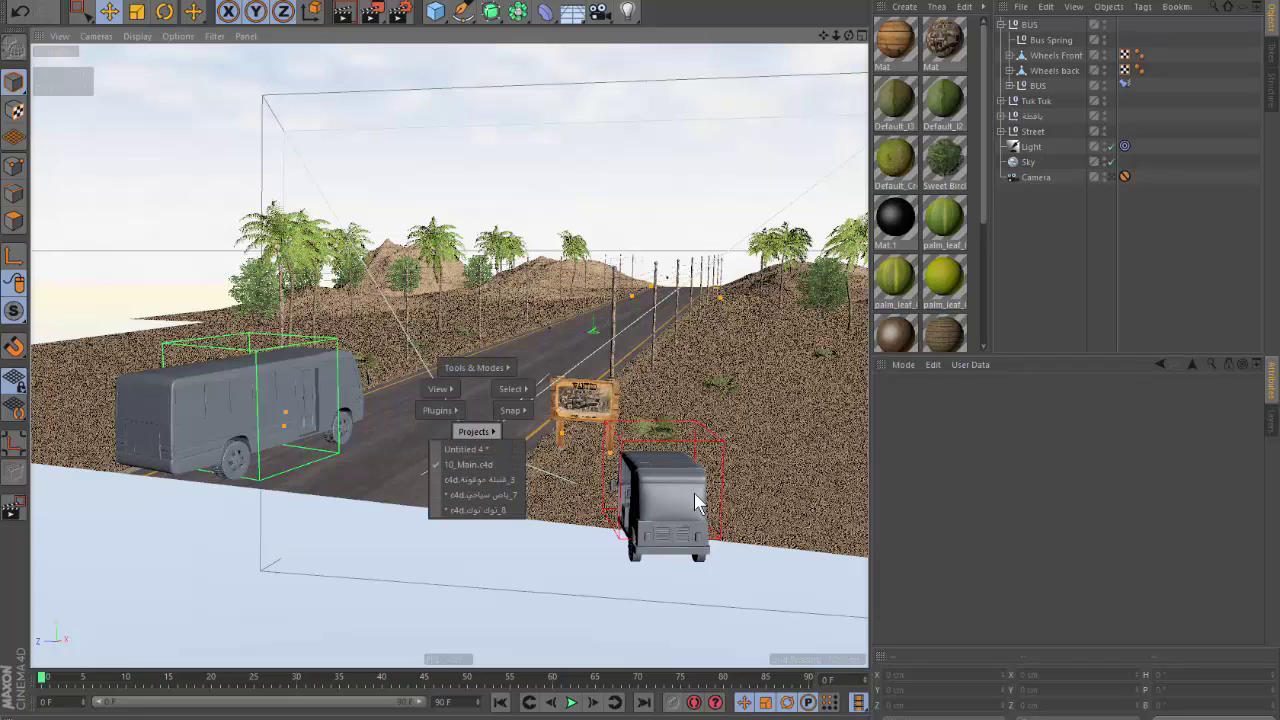
key(Escape)
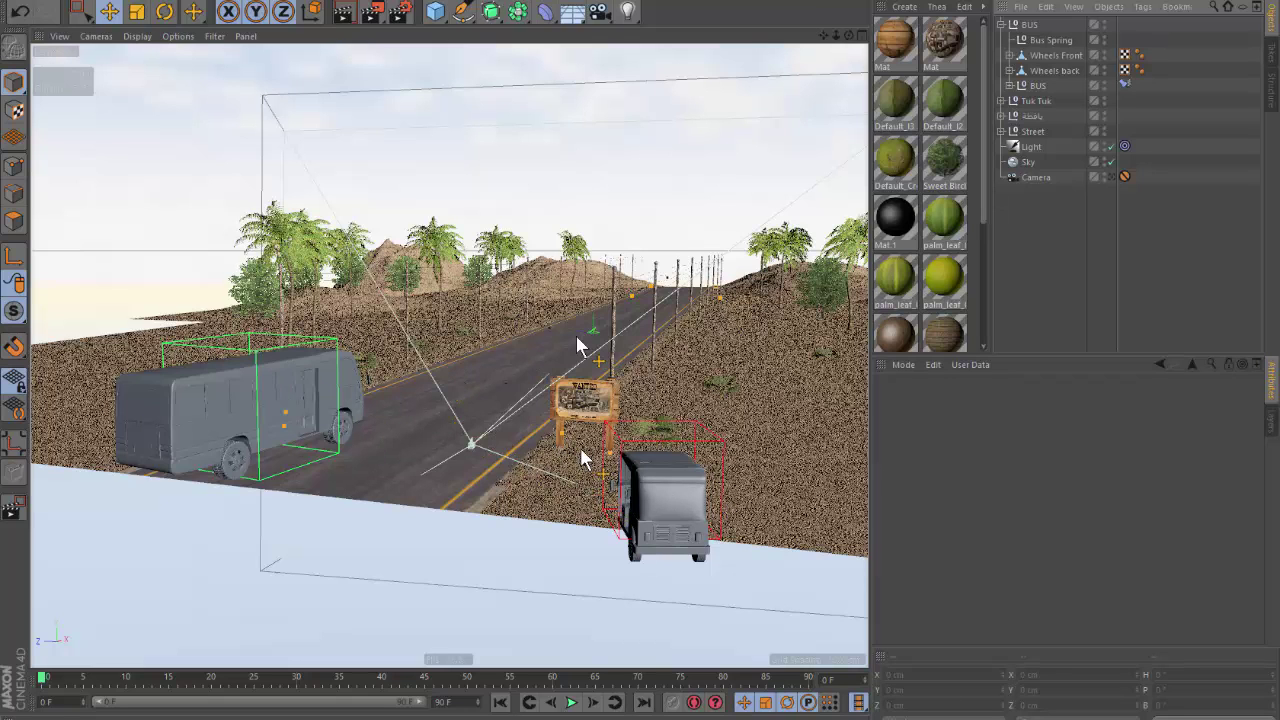
scroll(580, 448, down, 2)
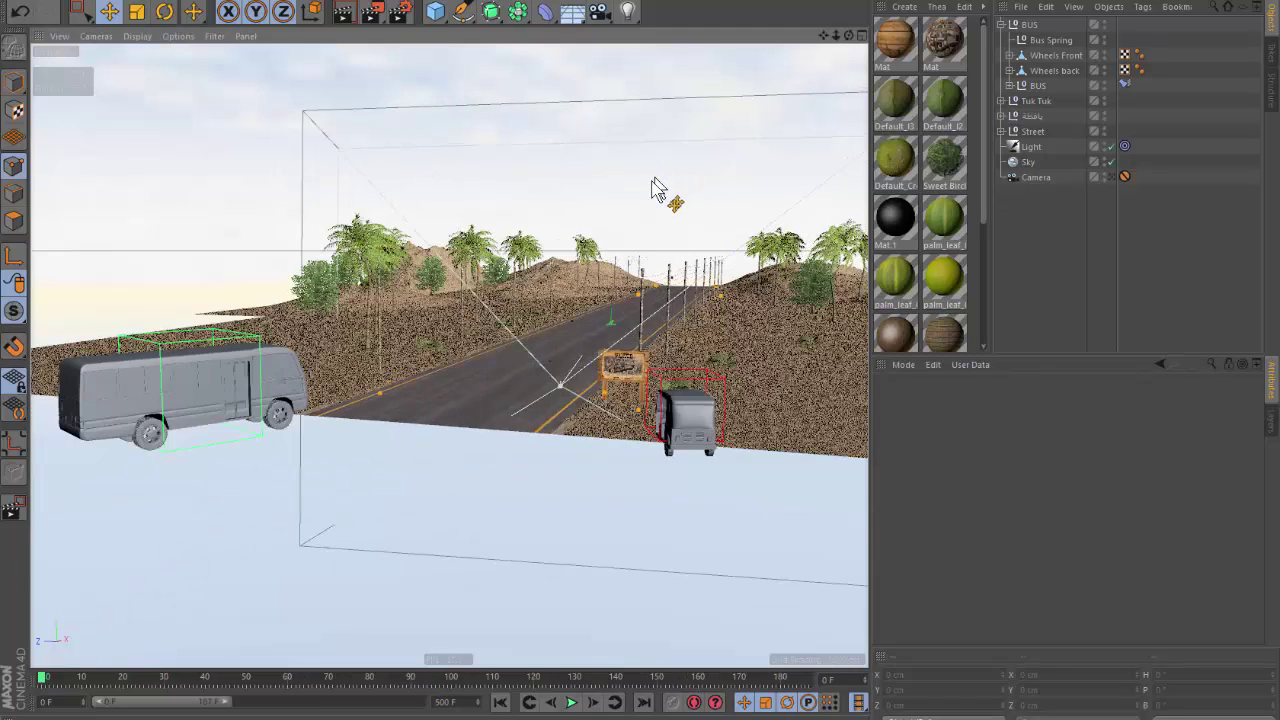
click(112, 12)
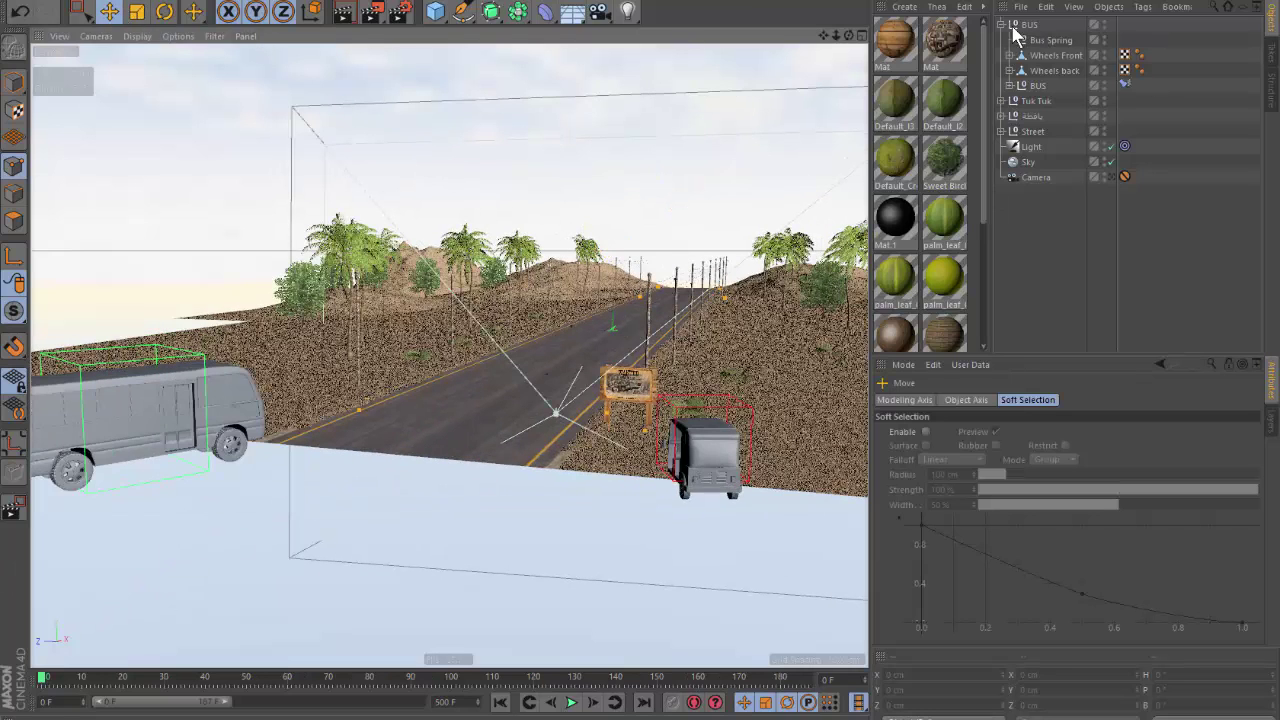
Select the BUS group, frame it in Top view, then return to the perspective view.
click(1008, 25)
click(1029, 24)
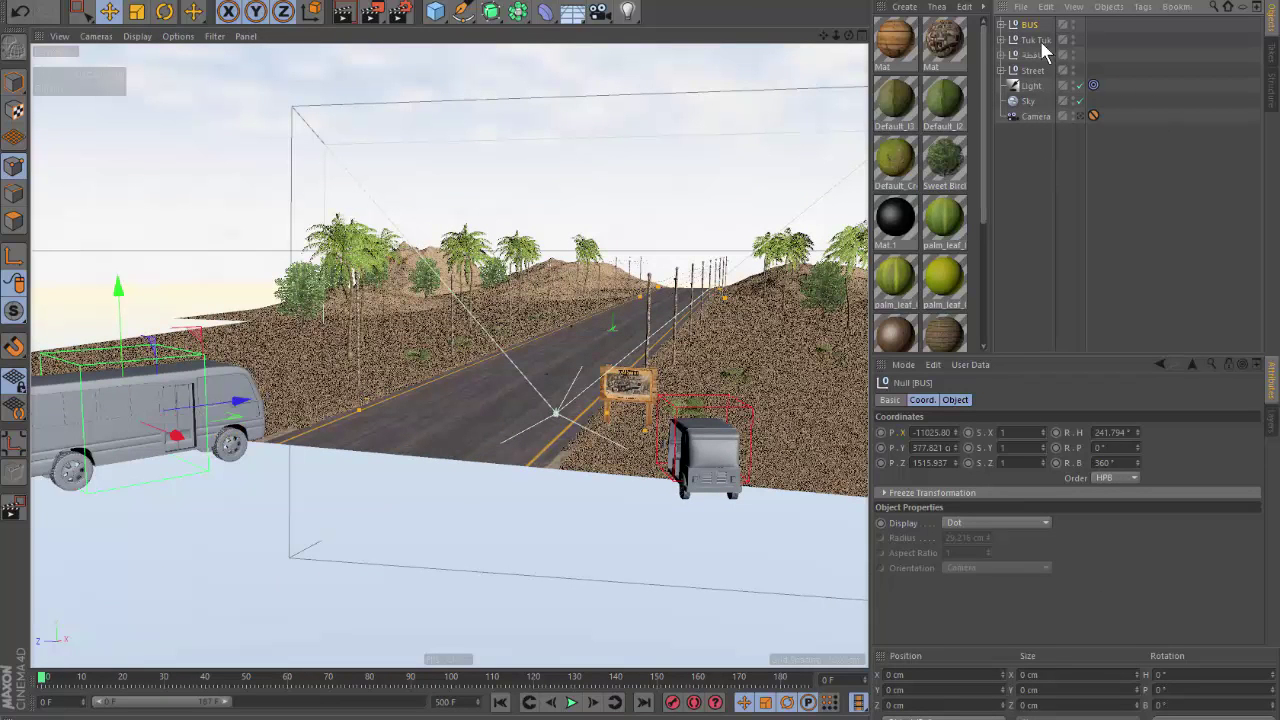
key(F2)
key(h)
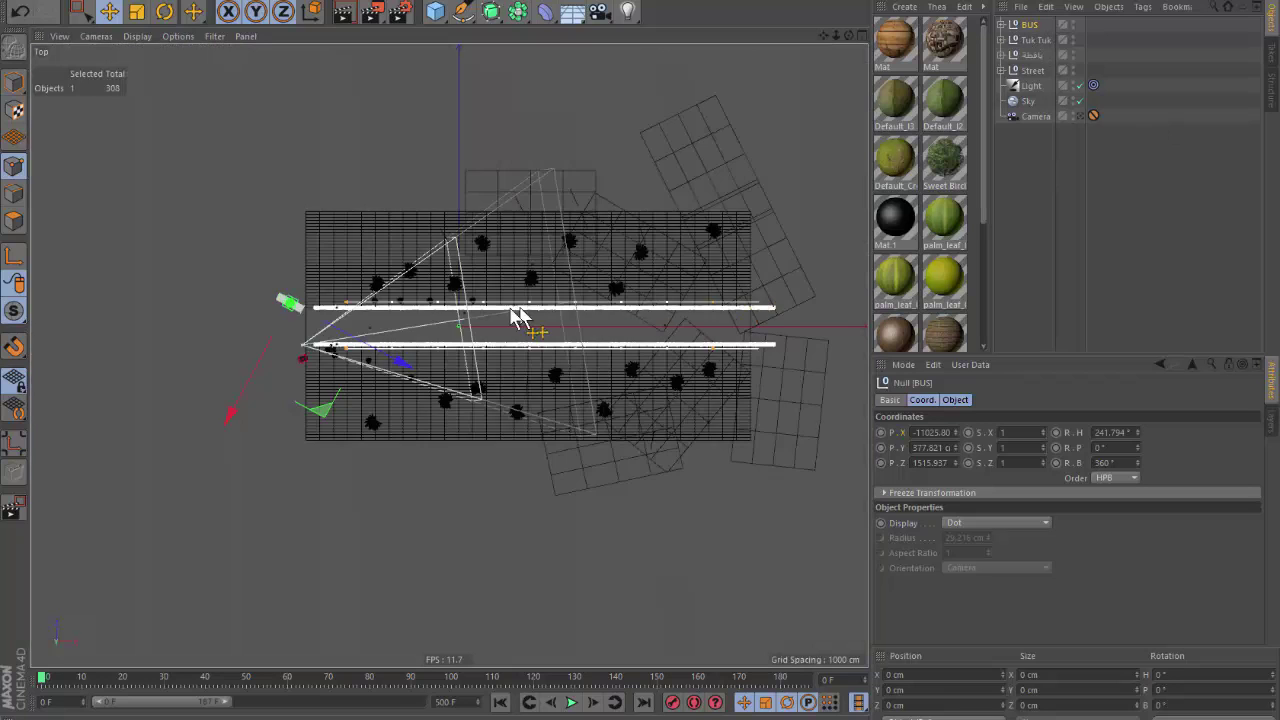
scroll(315, 377, up, 3)
scroll(345, 340, up, 3)
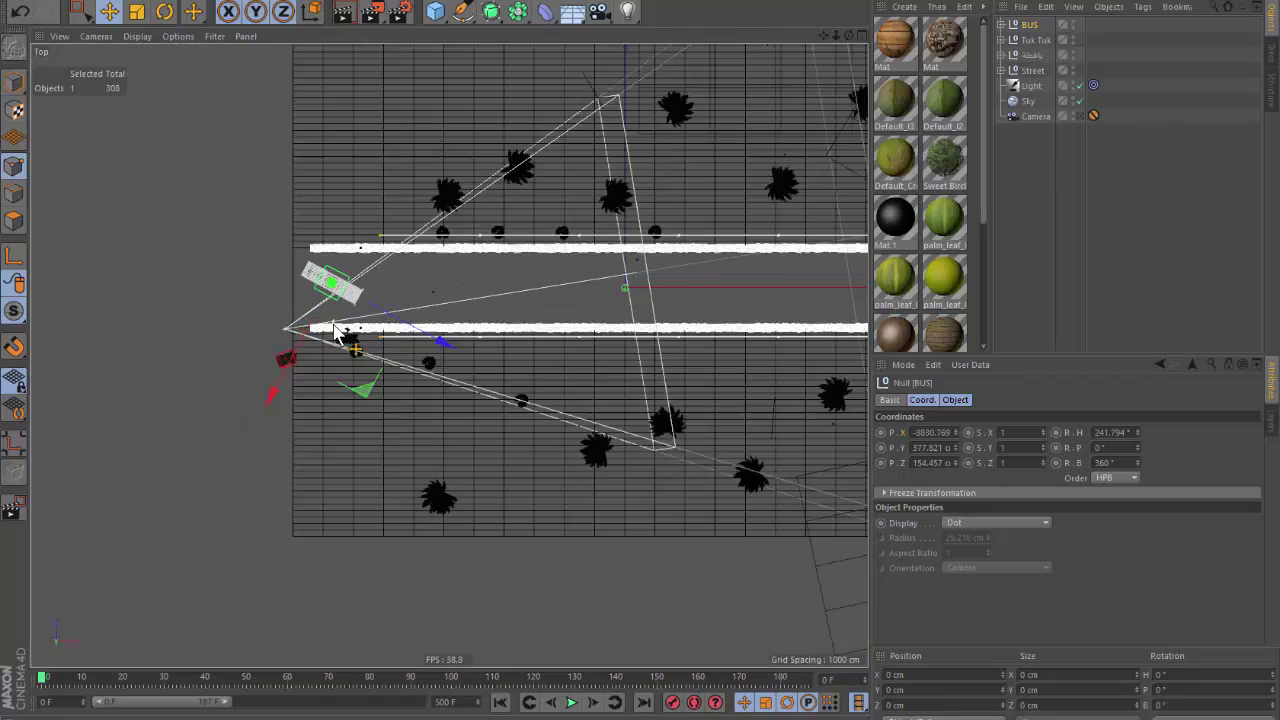
scroll(487, 348, up, 2)
key(r)
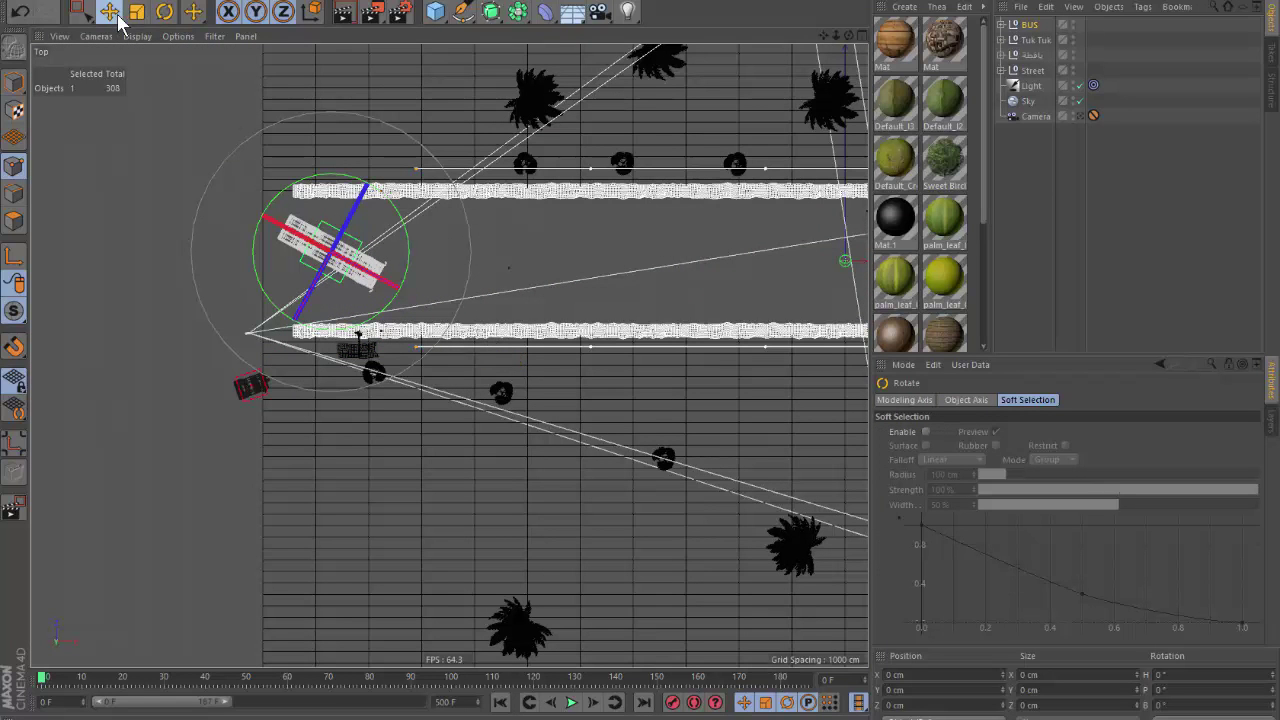
click(109, 11)
key(F3)
key(F4)
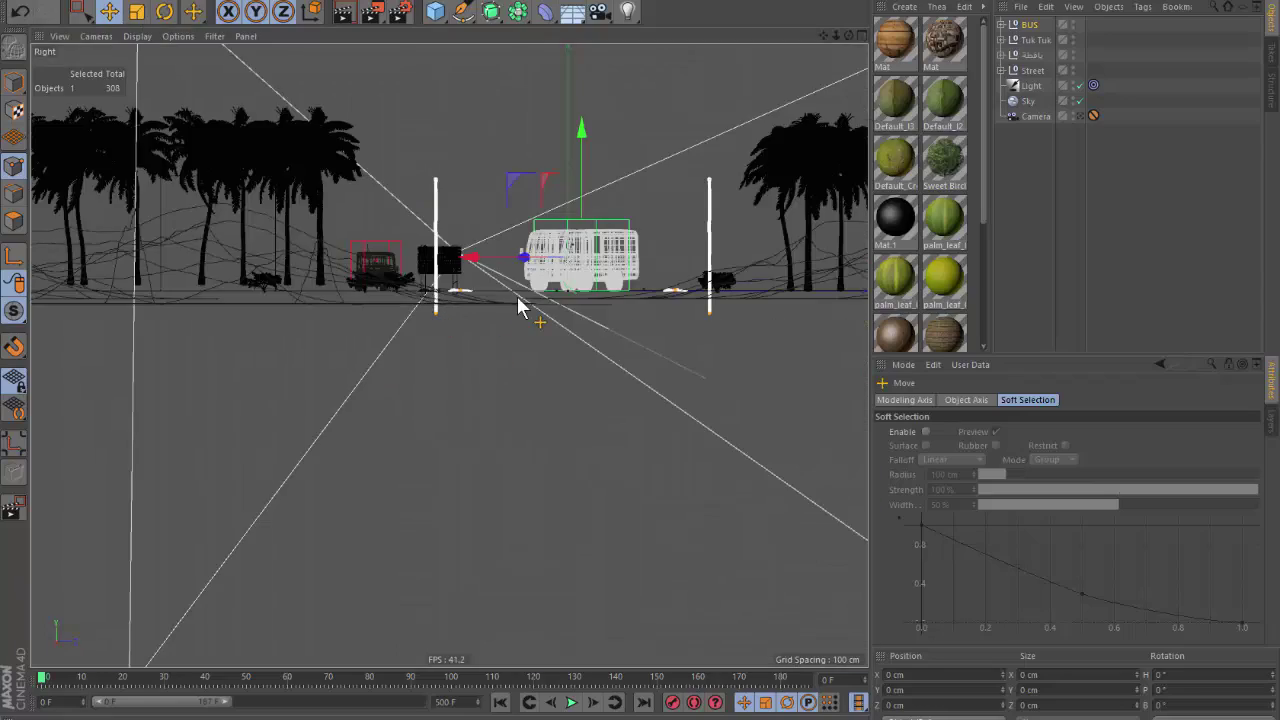
key(F3)
key(F1)
scroll(420, 400, up, 2)
Scale the bus up to a larger size.
key(t)
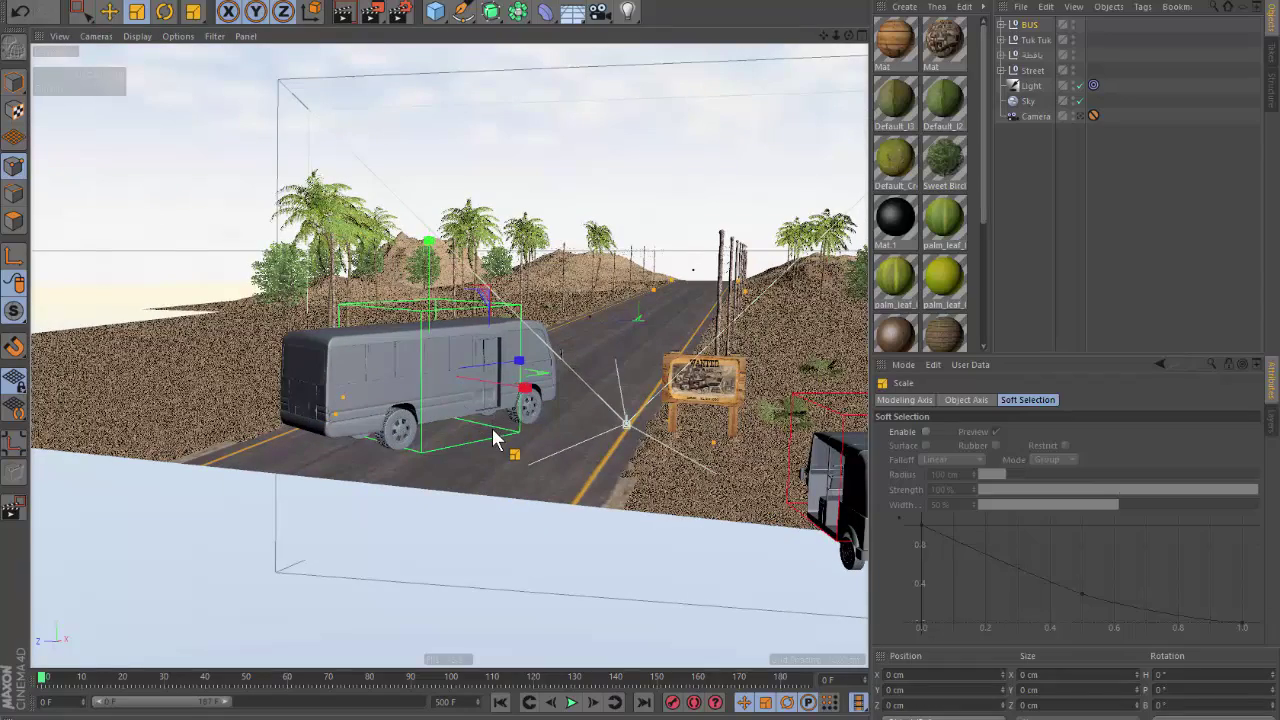
scroll(515, 445, up, 2)
alt+drag(531, 436, 676, 409)
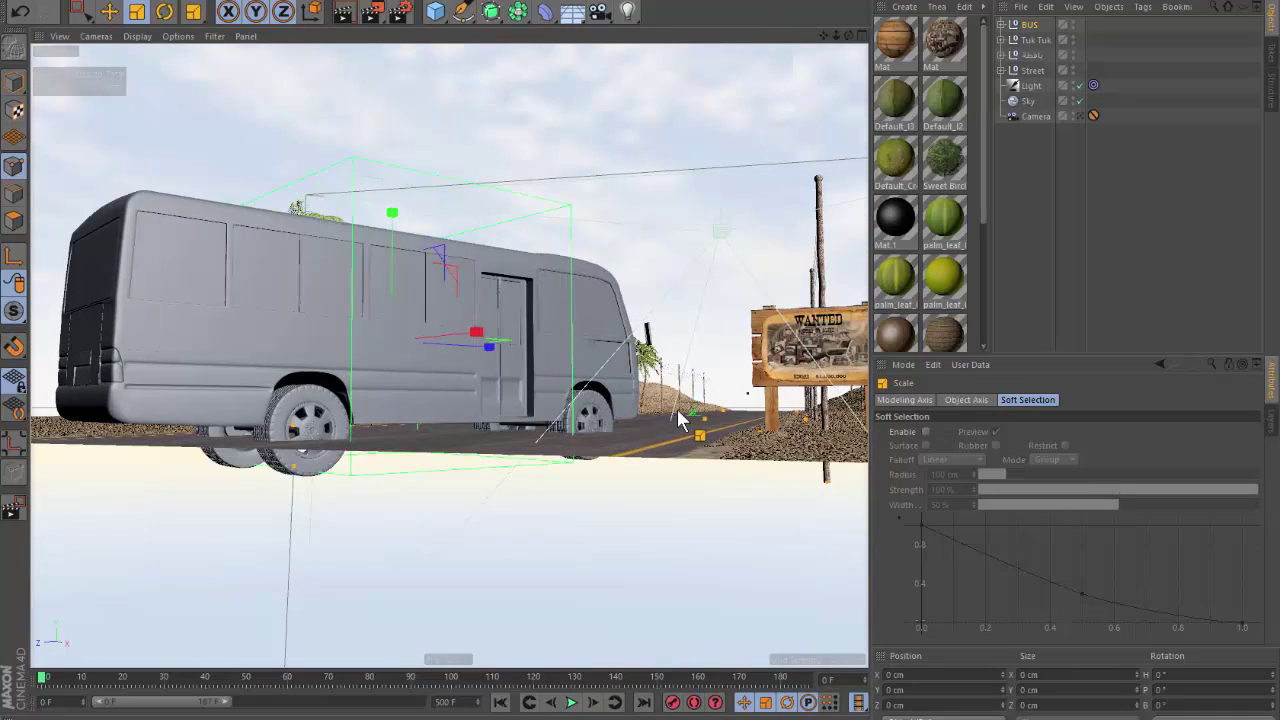
key(ctrl+z)
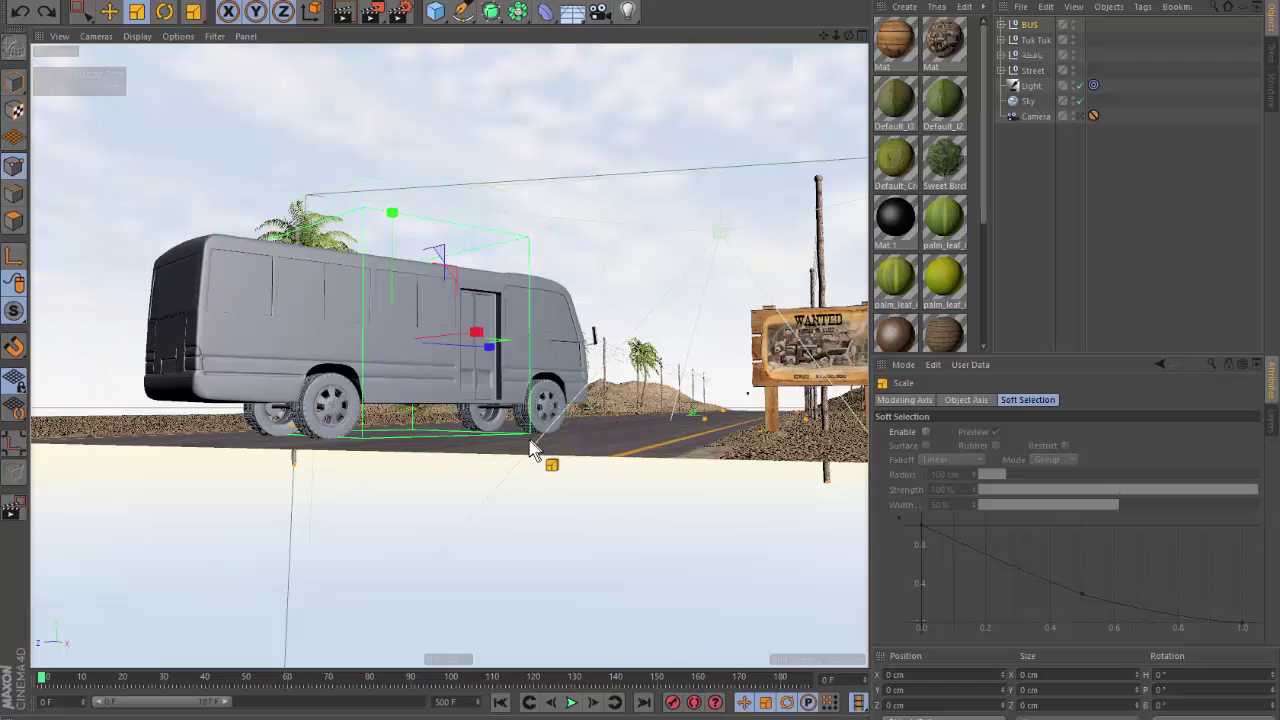
drag(623, 449, 757, 432)
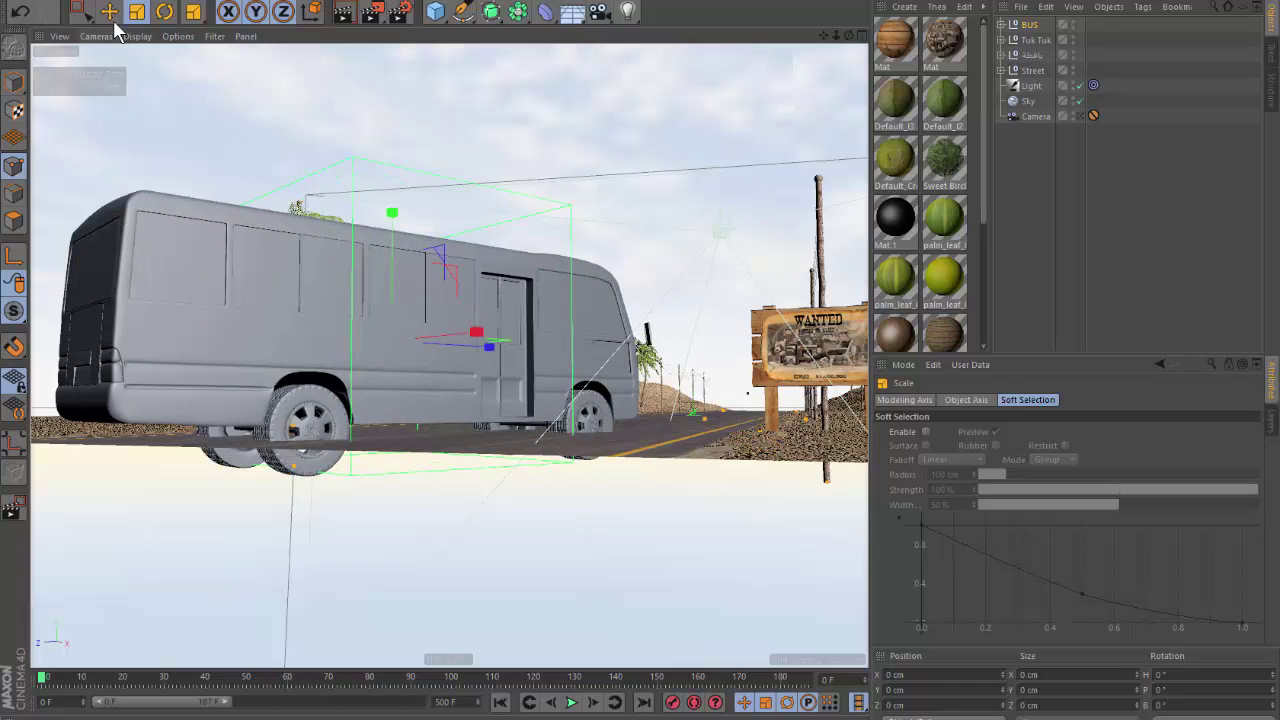
Raise the bus onto the road surface and slide it along toward the WANTED sign.
click(110, 13)
scroll(470, 345, up, 1)
drag(372, 281, 367, 244)
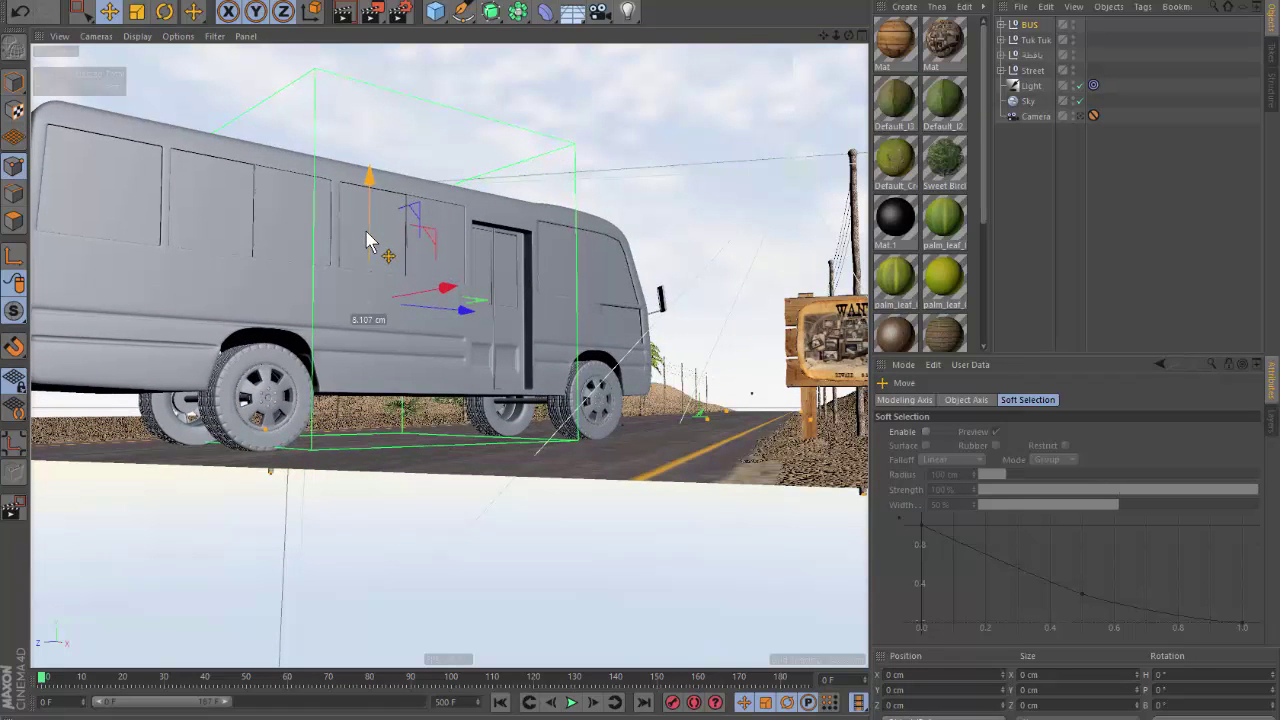
key(F2)
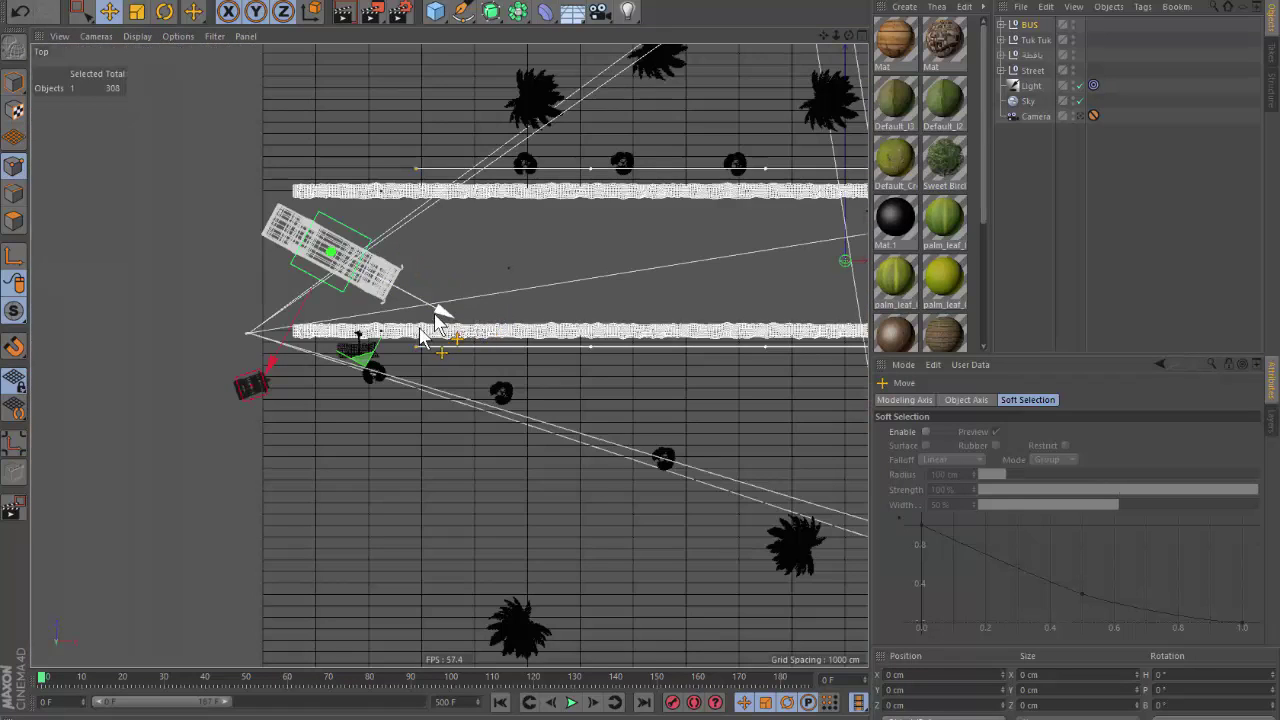
mouse_move(440, 312)
mouse_down()
mouse_move(820, 320)
mouse_move(745, 350)
mouse_up()
Look through the scene camera, try tilting the bus about 29.2°, and undo it.
key(F1)
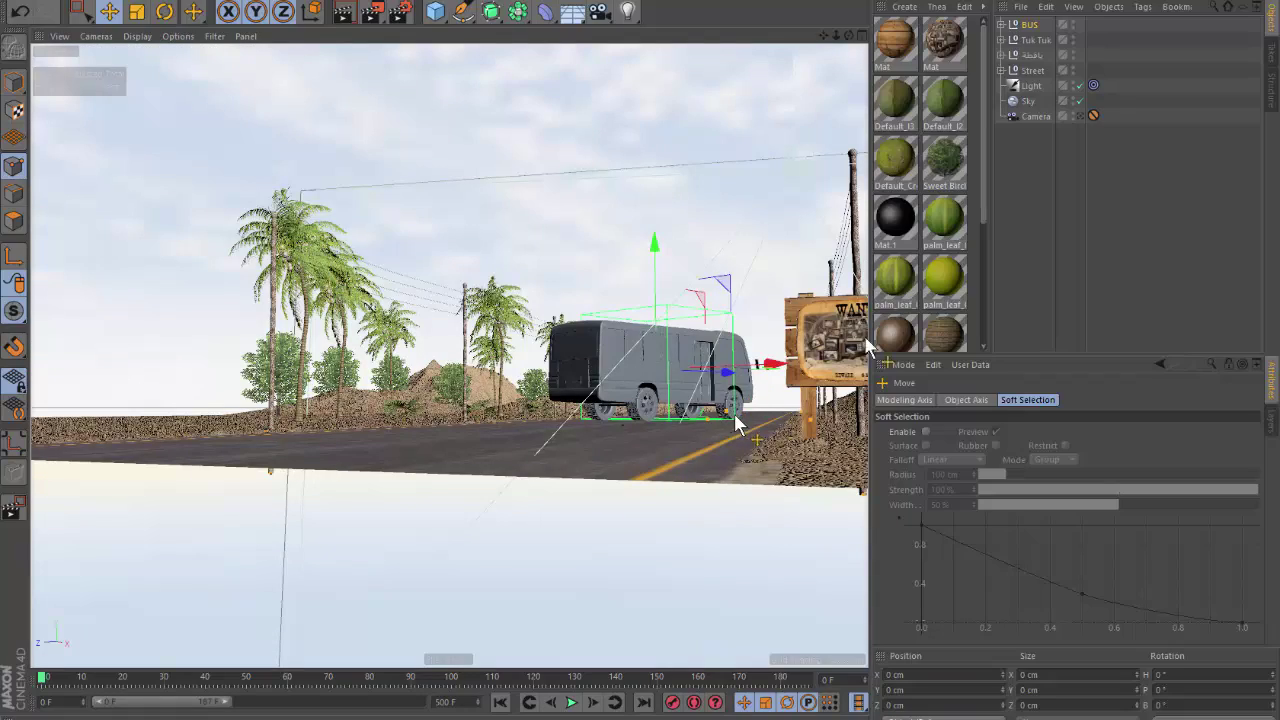
click(1080, 116)
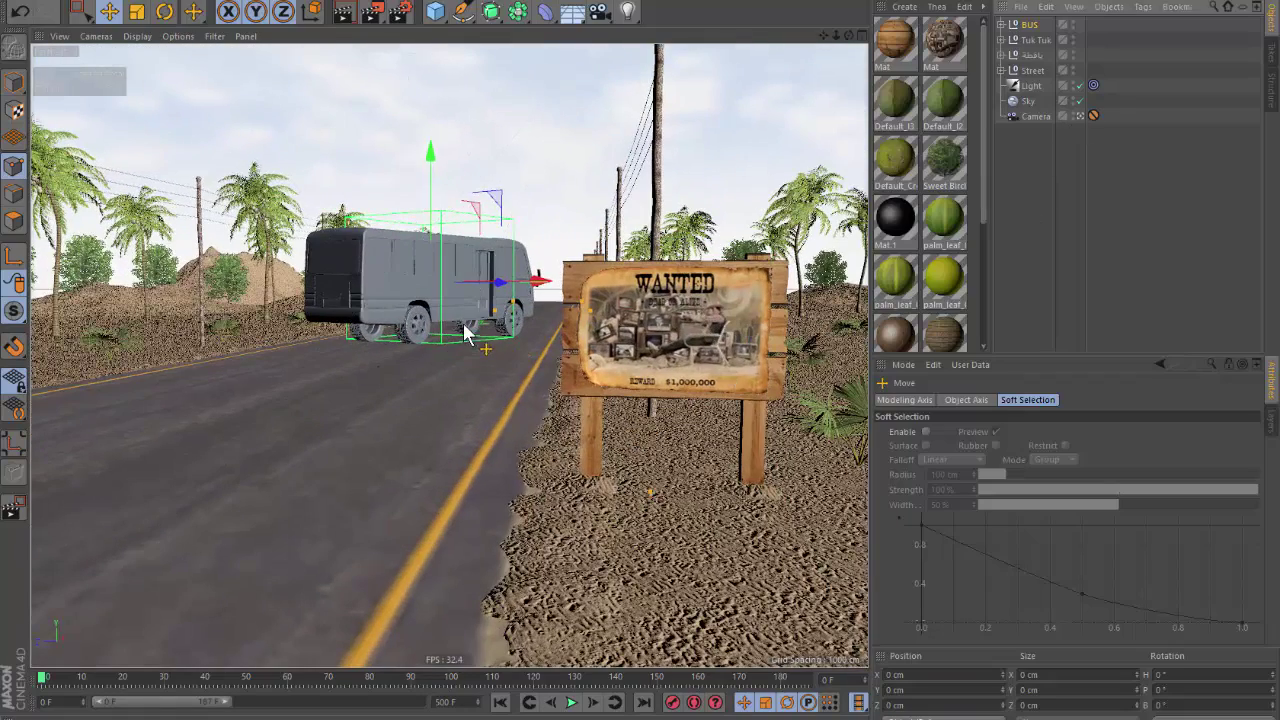
key(r)
drag(463, 323, 500, 285)
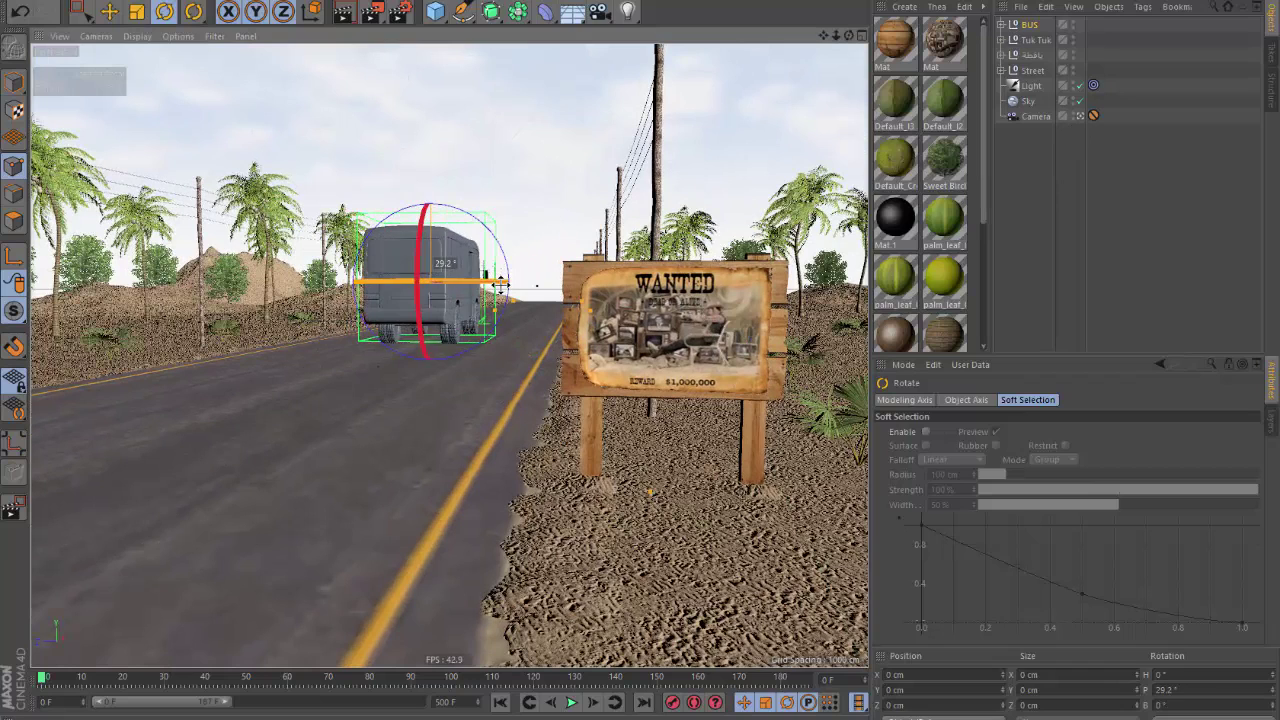
key(ctrl+z)
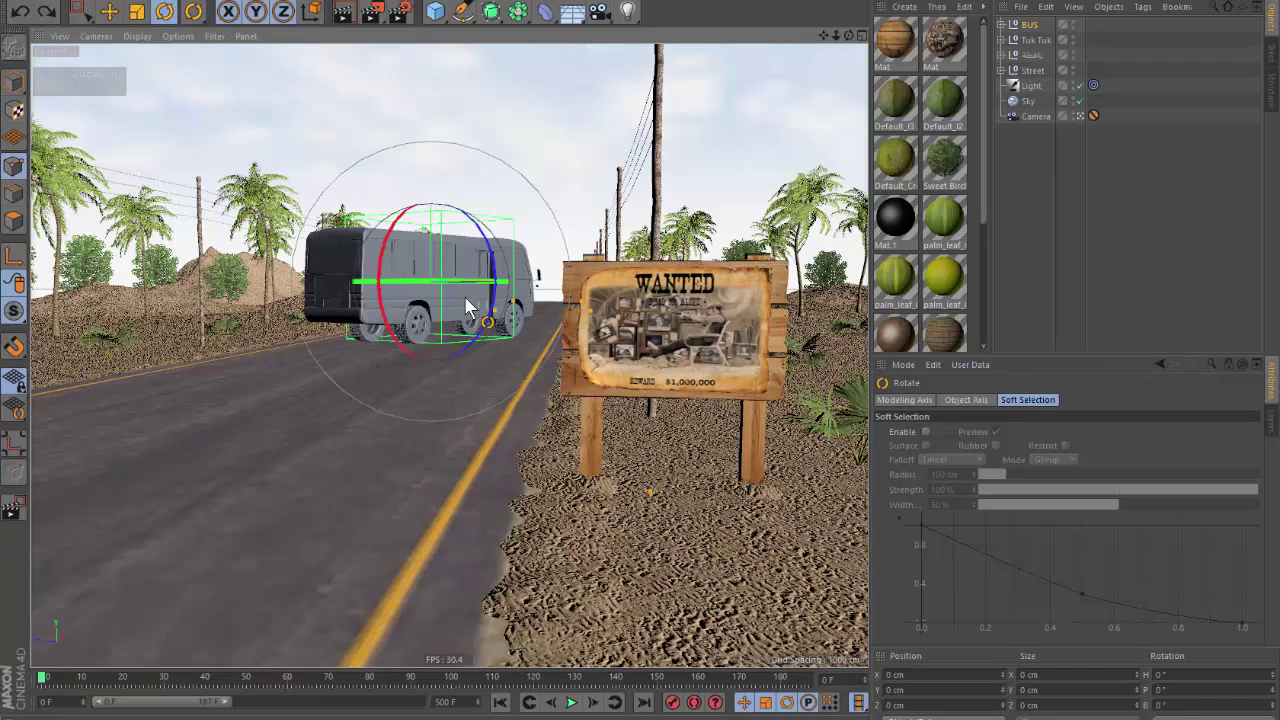
click(1035, 40)
key(F2)
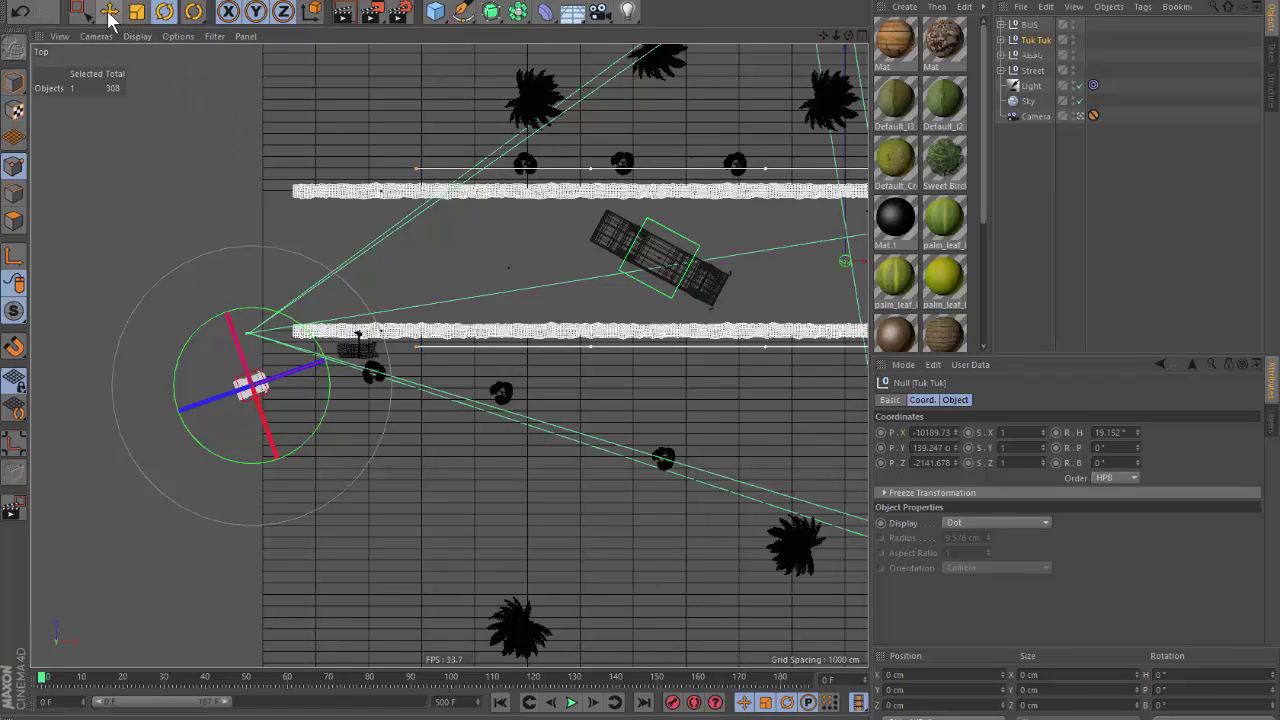
Slide the Tuk Tuk along the road and scale it up.
click(110, 14)
drag(330, 362, 543, 290)
key(F1)
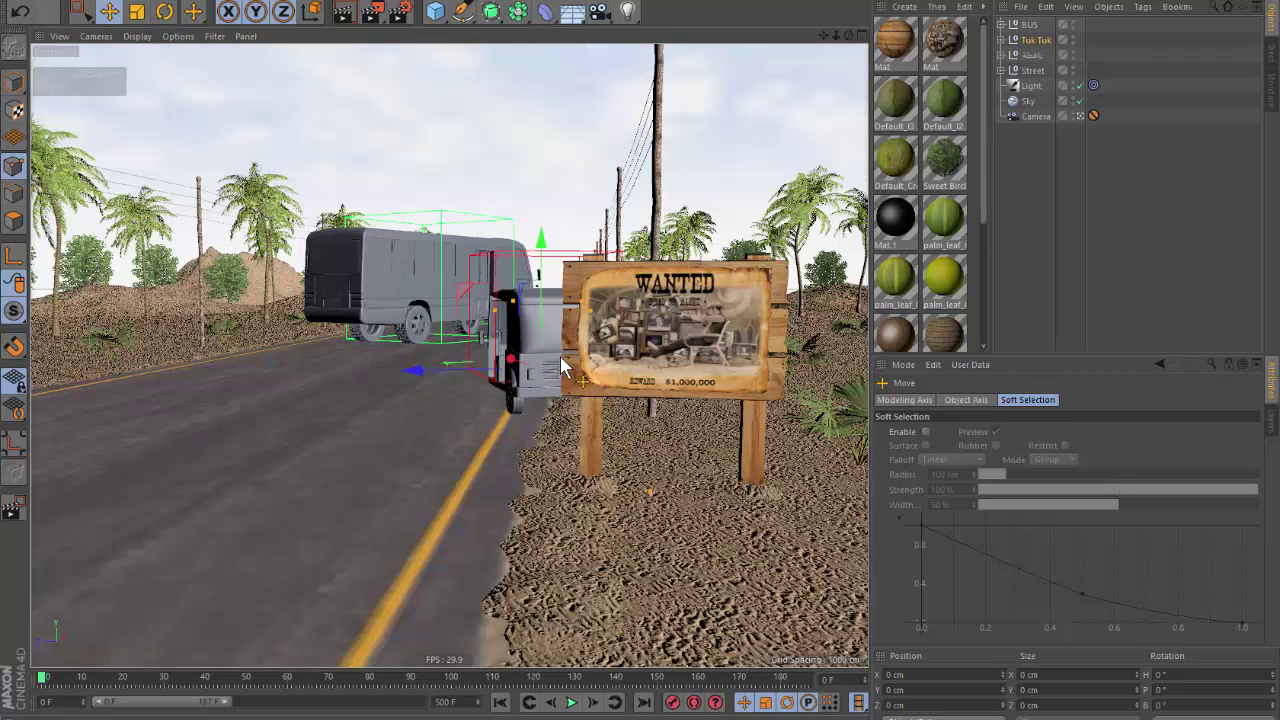
key(t)
drag(540, 455, 652, 428)
In Top view, move the tuk-tuk onto the road tight against the bus's wheel.
key(F2)
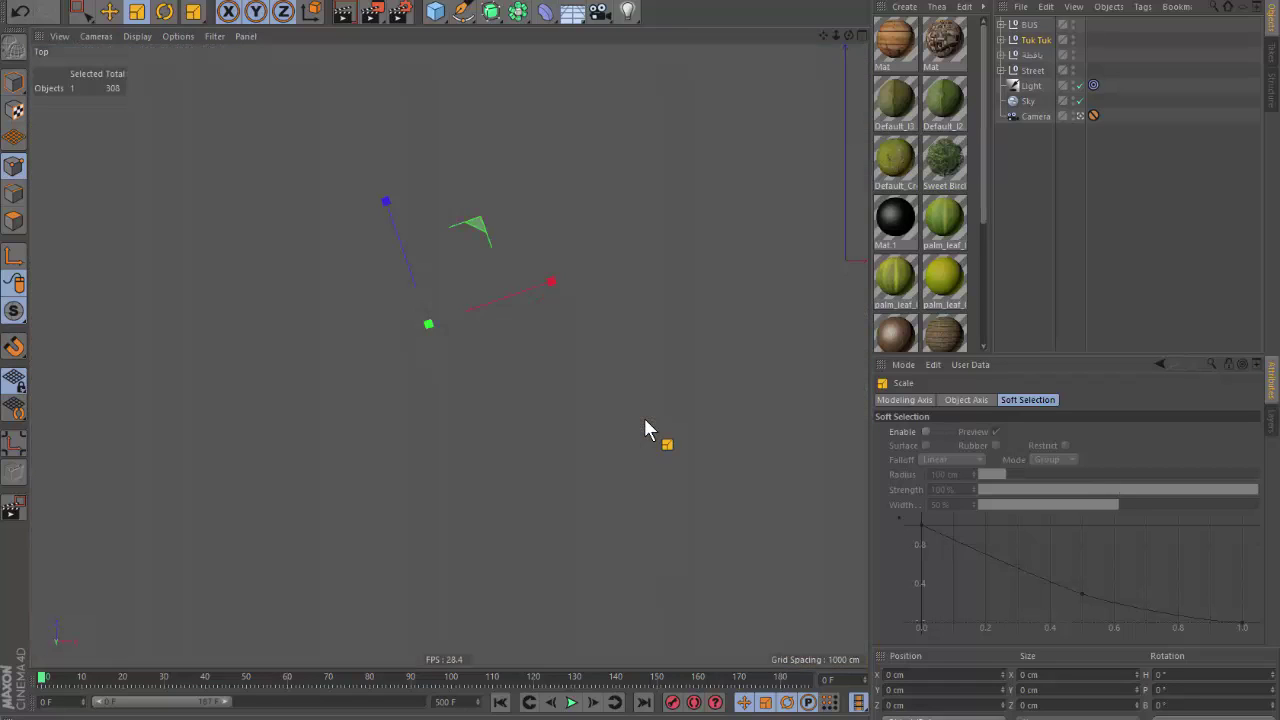
key(e)
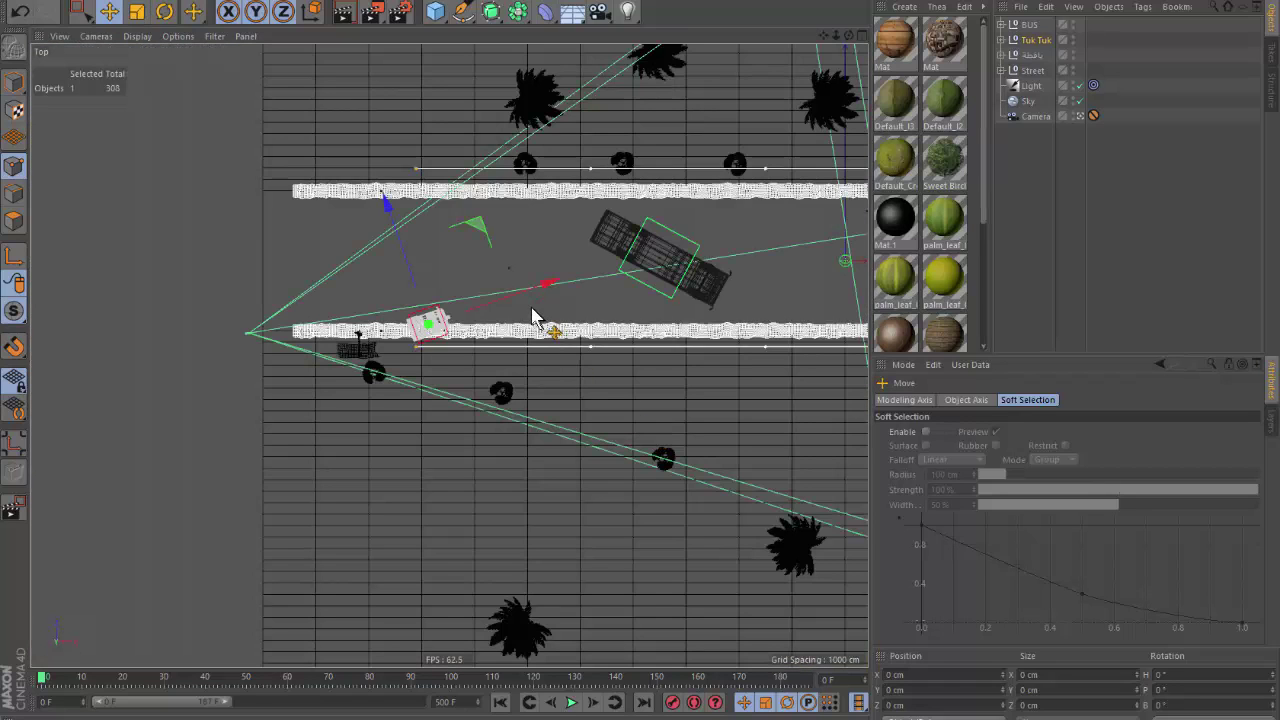
drag(543, 330, 695, 250)
key(F1)
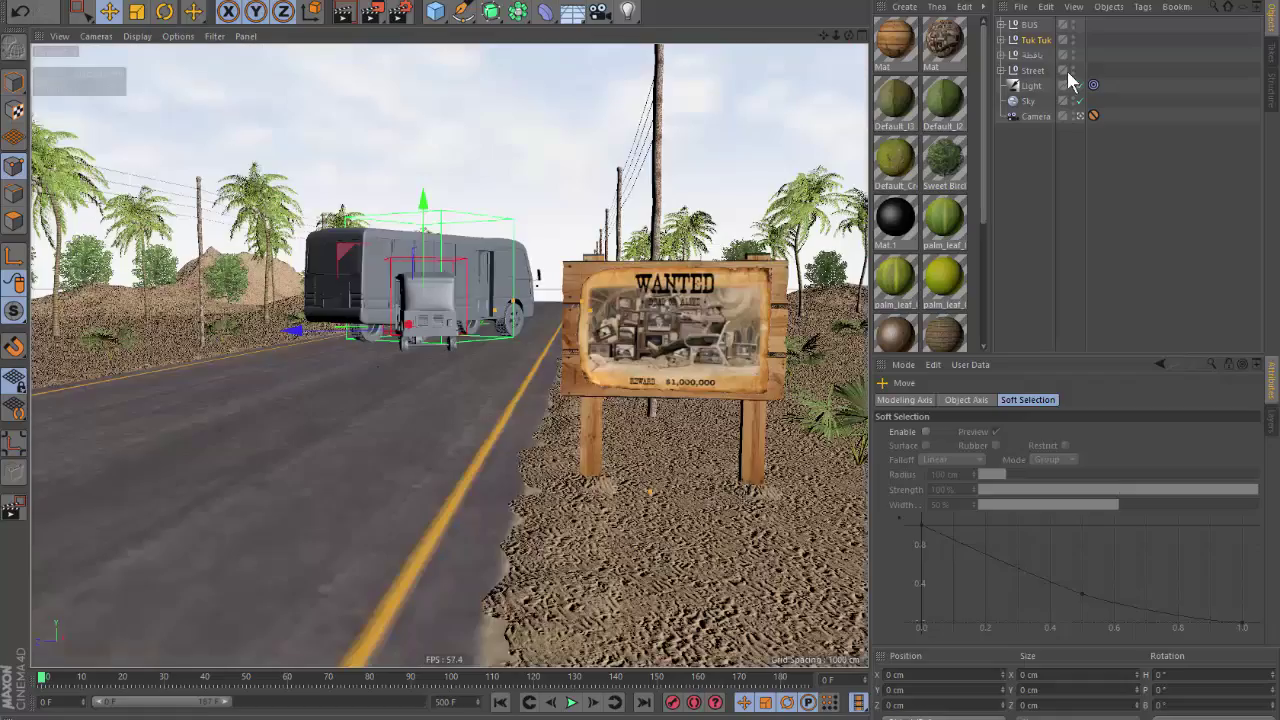
Leave the scene camera and orbit around the tuk-tuk and bus to check them.
click(1079, 115)
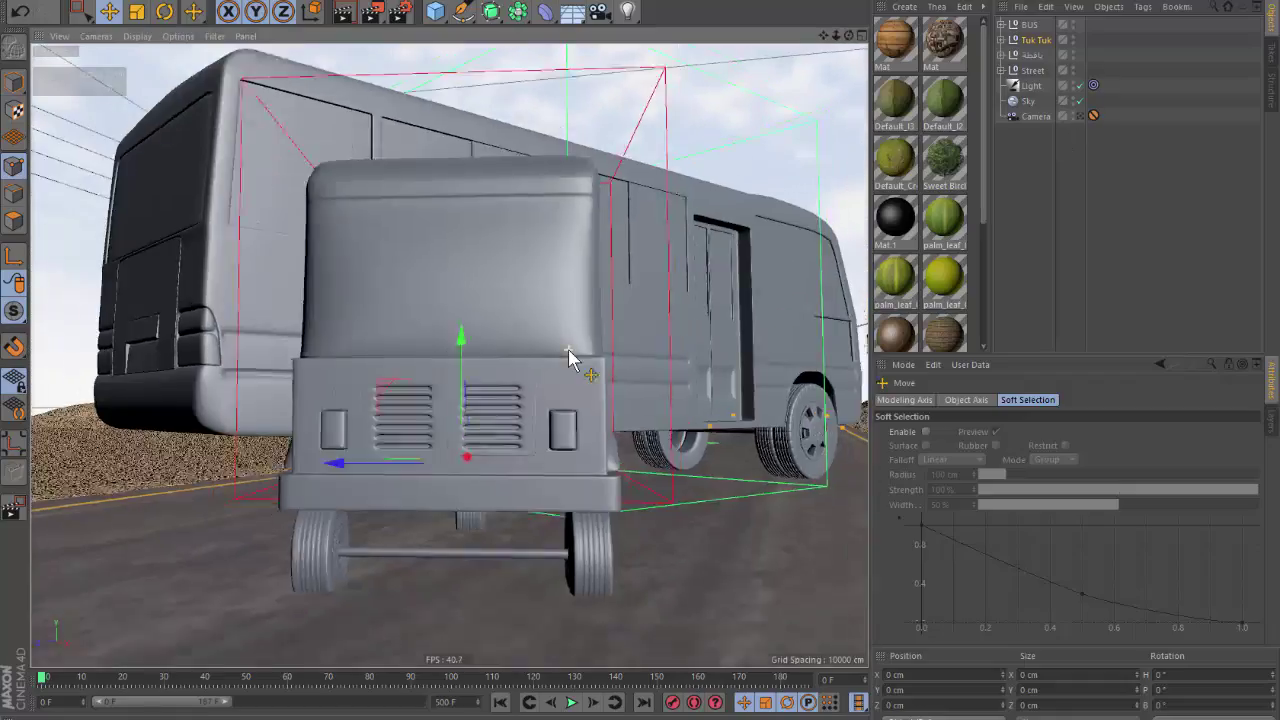
scroll(565, 385, down, 3)
scroll(550, 375, down, 3)
scroll(540, 365, down, 3)
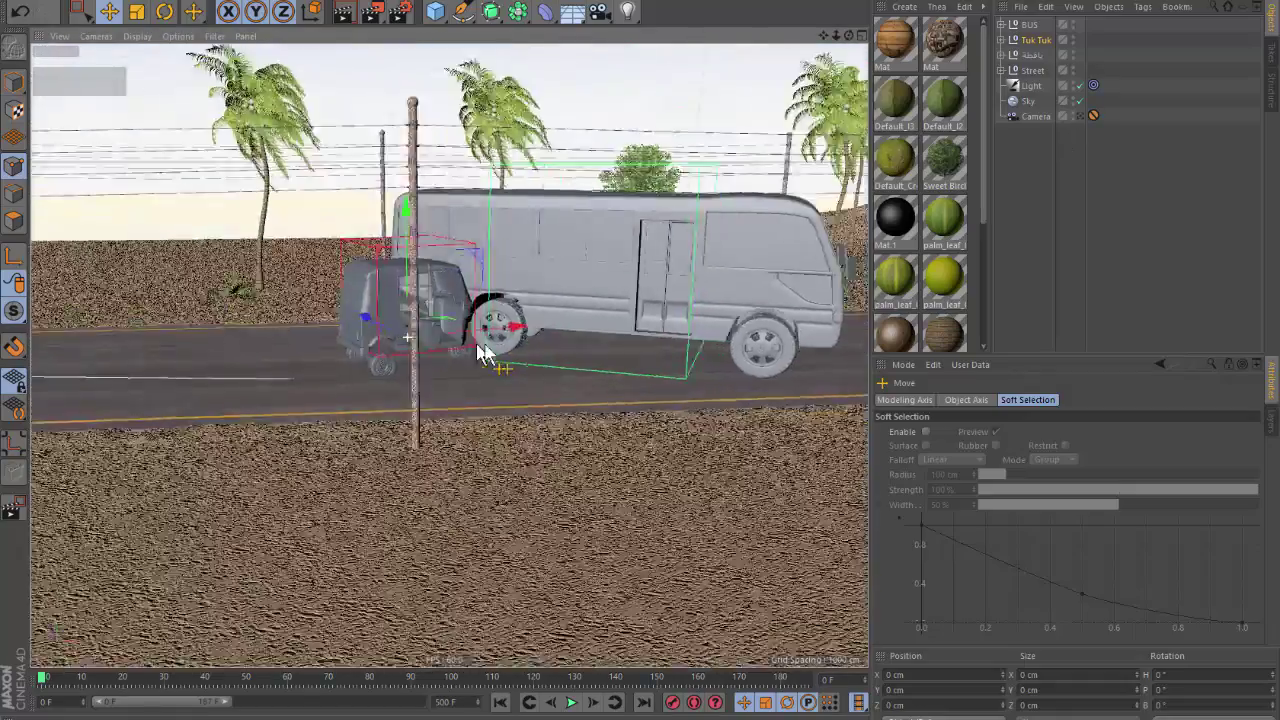
scroll(524, 352, down, 2)
alt+drag(525, 345, 563, 349)
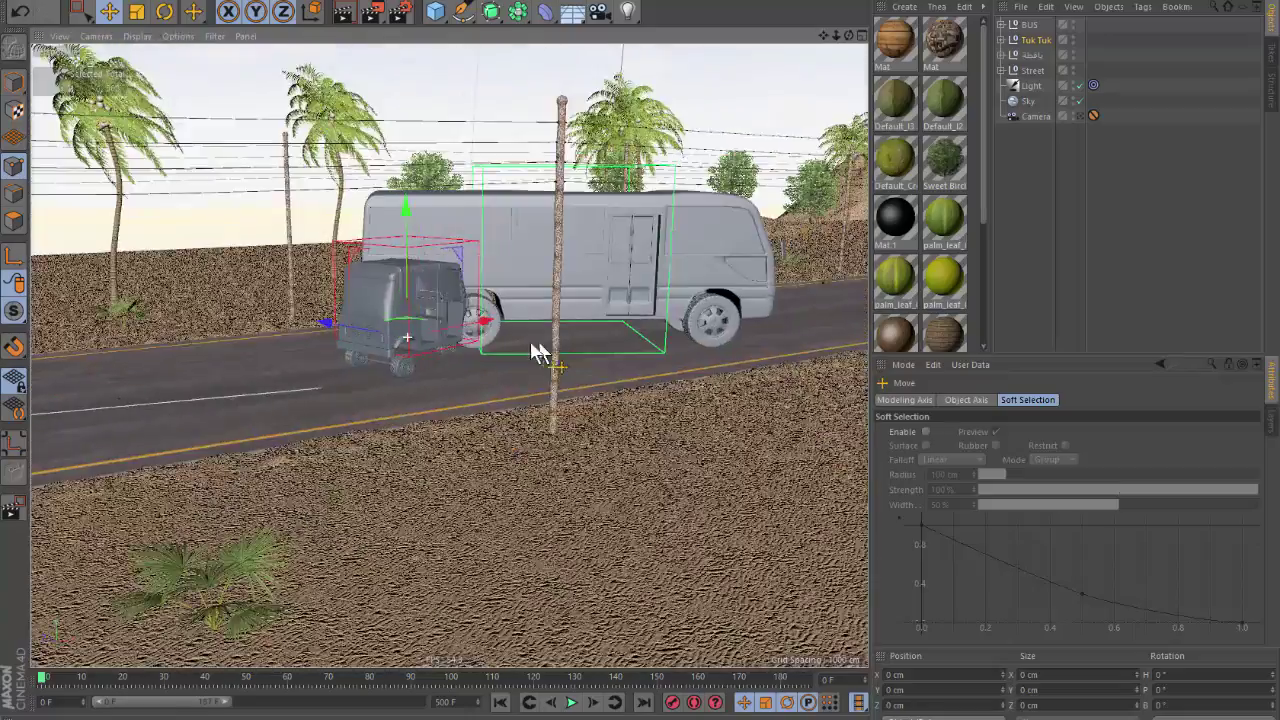
scroll(406, 355, up, 3)
scroll(406, 355, up, 3)
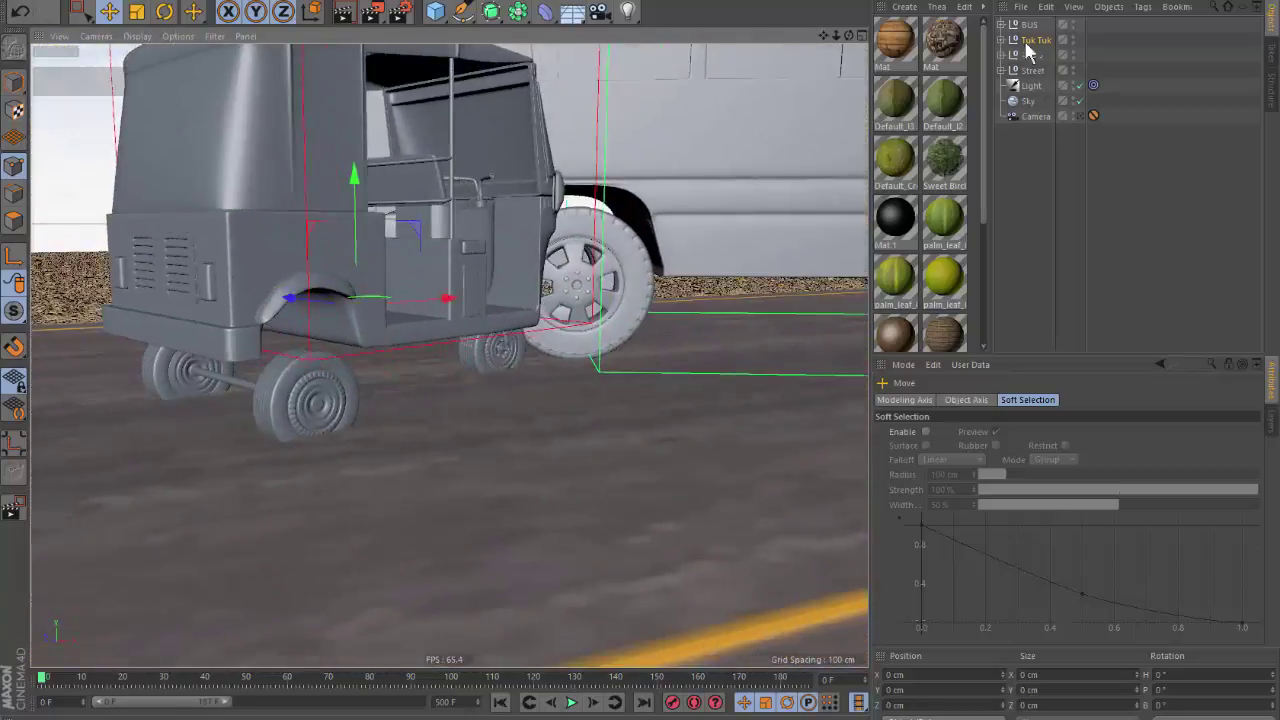
Lengthen the Tuk Tuk spring constraint to 324 cm.
click(1001, 39)
click(1045, 70)
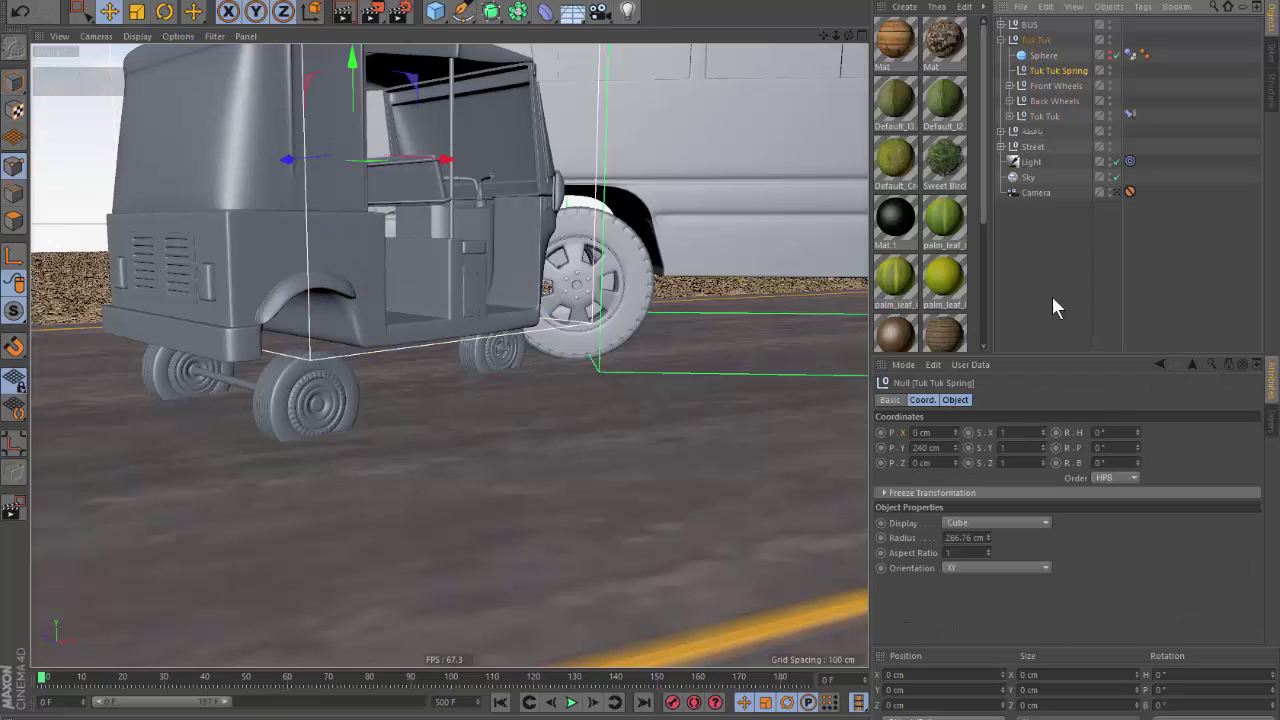
click(1131, 114)
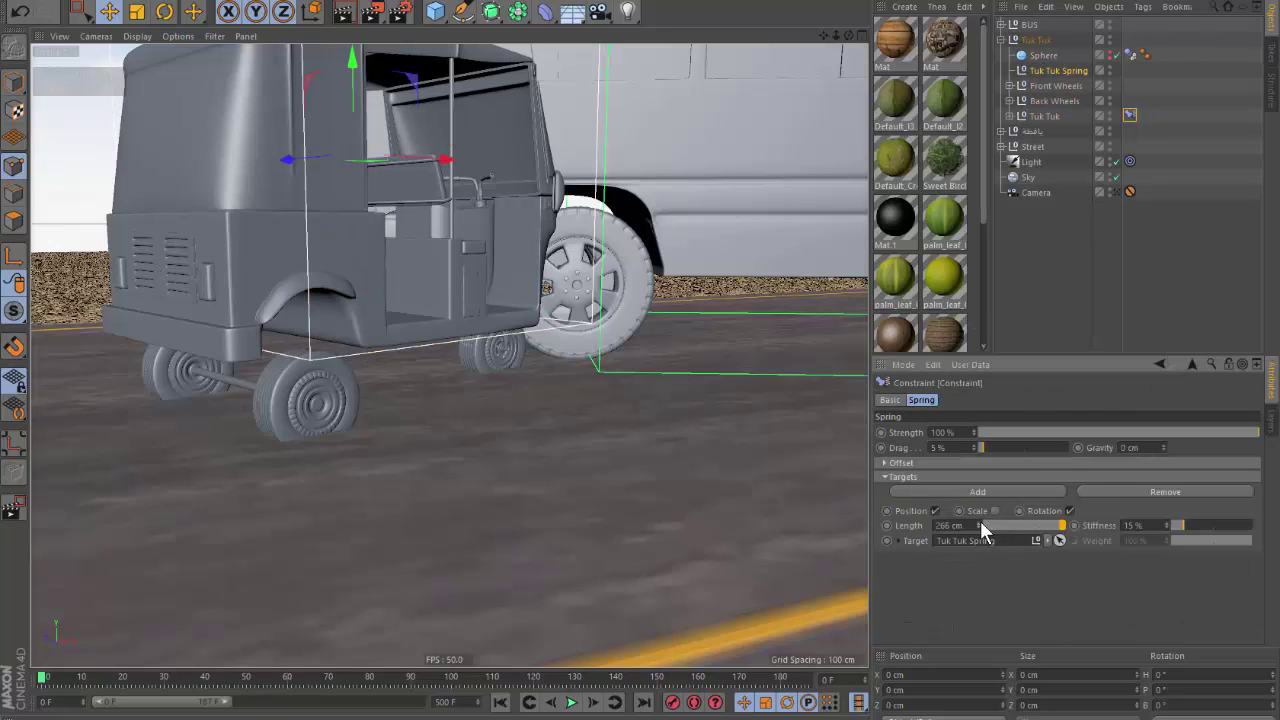
drag(980, 521, 980, 470)
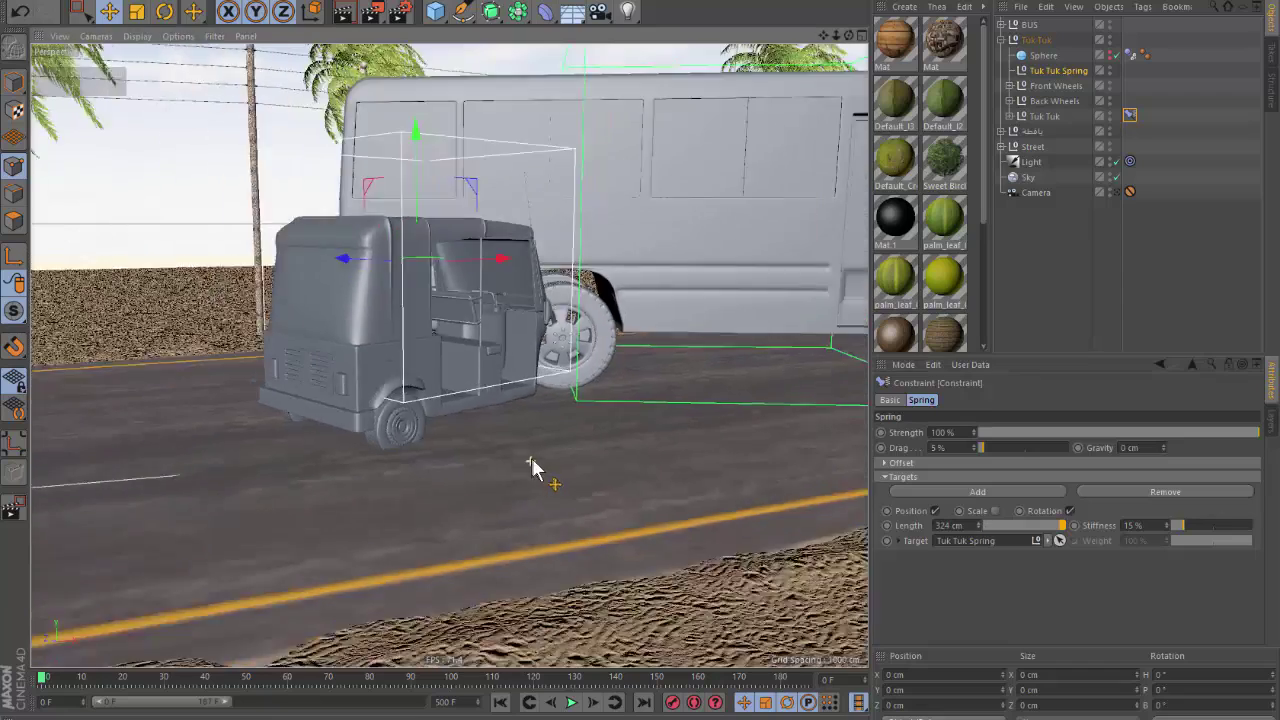
alt+drag(529, 463, 651, 449)
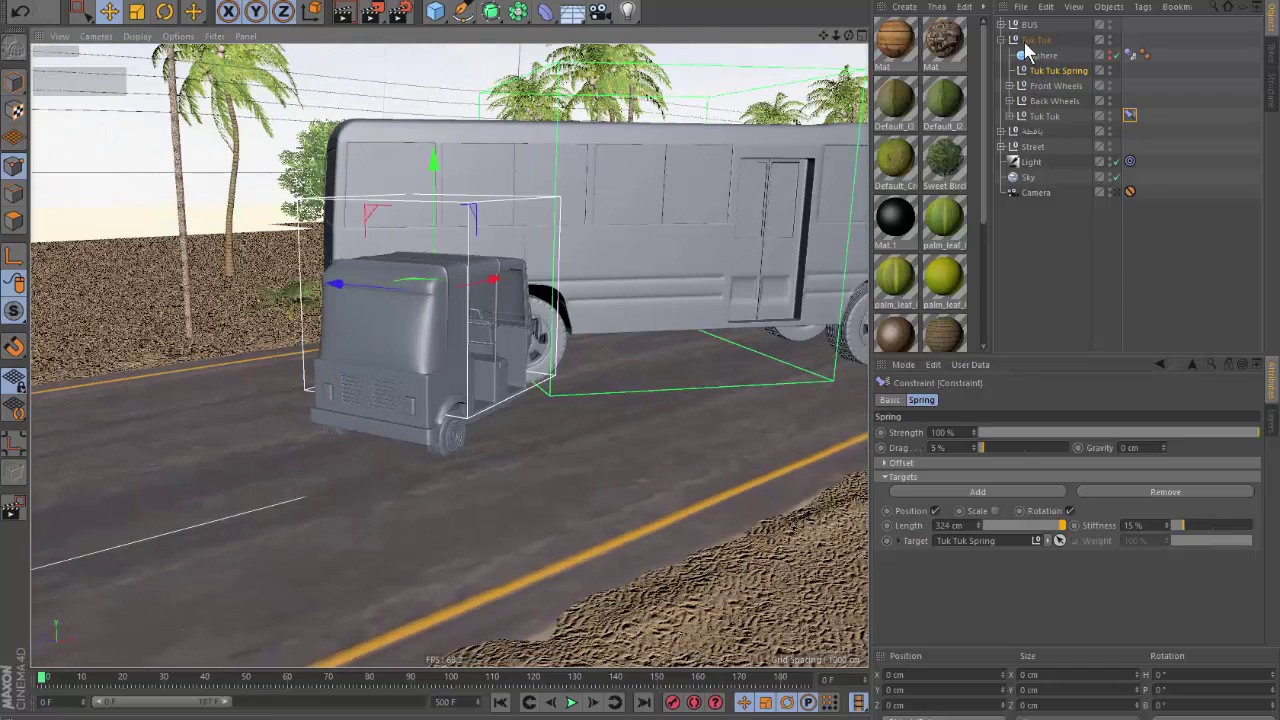
Select Bus Spring, play the timeline, and test its bounce with a drag that's undone.
click(1001, 24)
click(1050, 40)
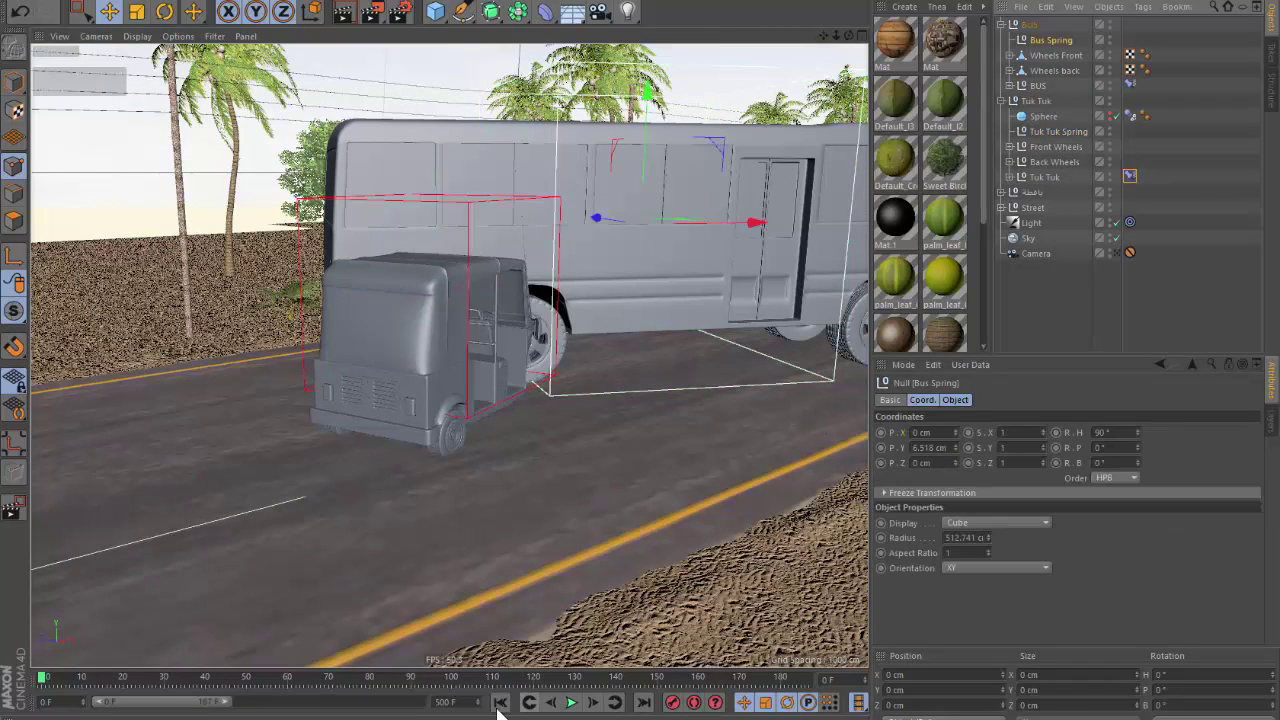
click(571, 703)
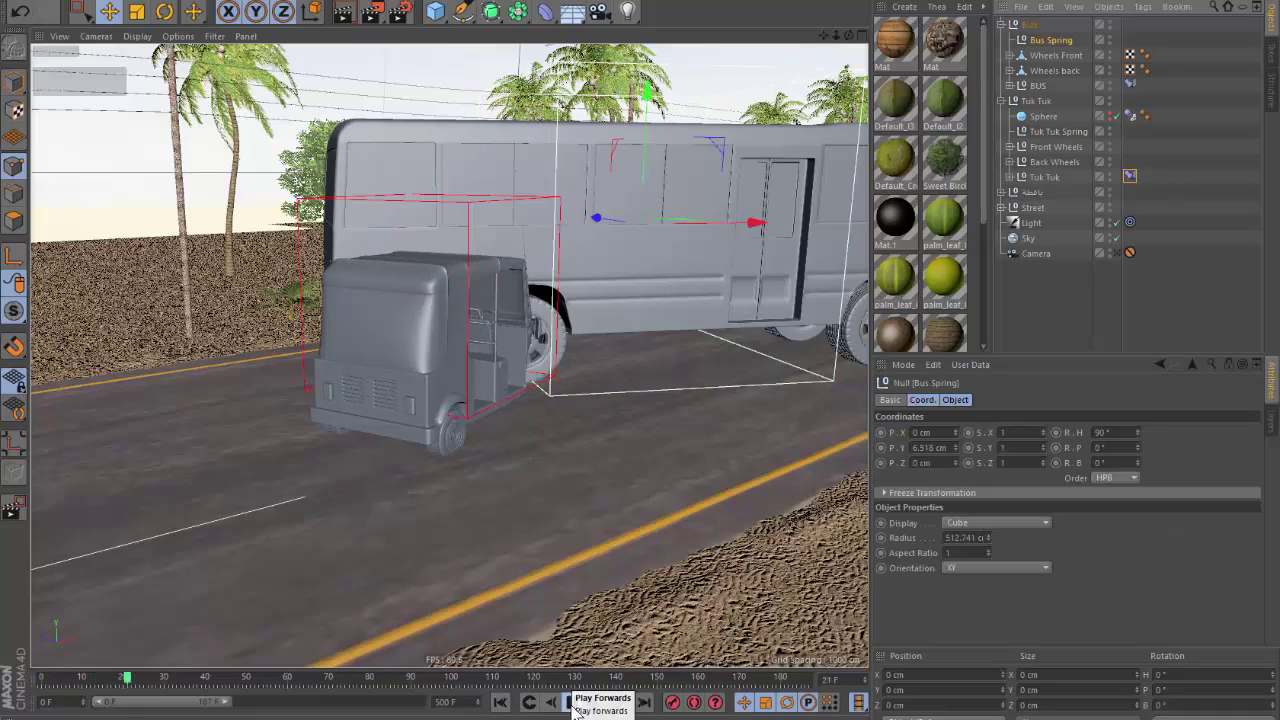
mouse_move(544, 512)
alt+mouse_down()
mouse_move(531, 410)
mouse_move(1059, 374)
alt+mouse_up()
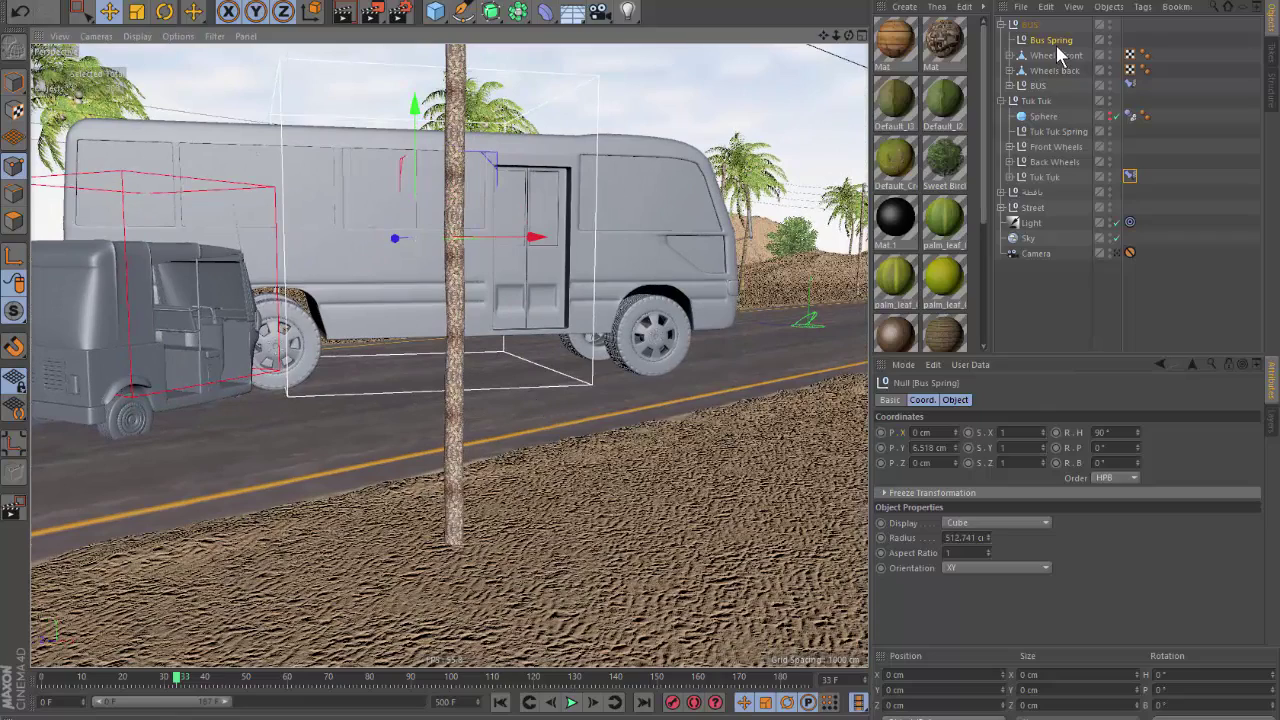
drag(415, 147, 1115, 62)
key(ctrl+z)
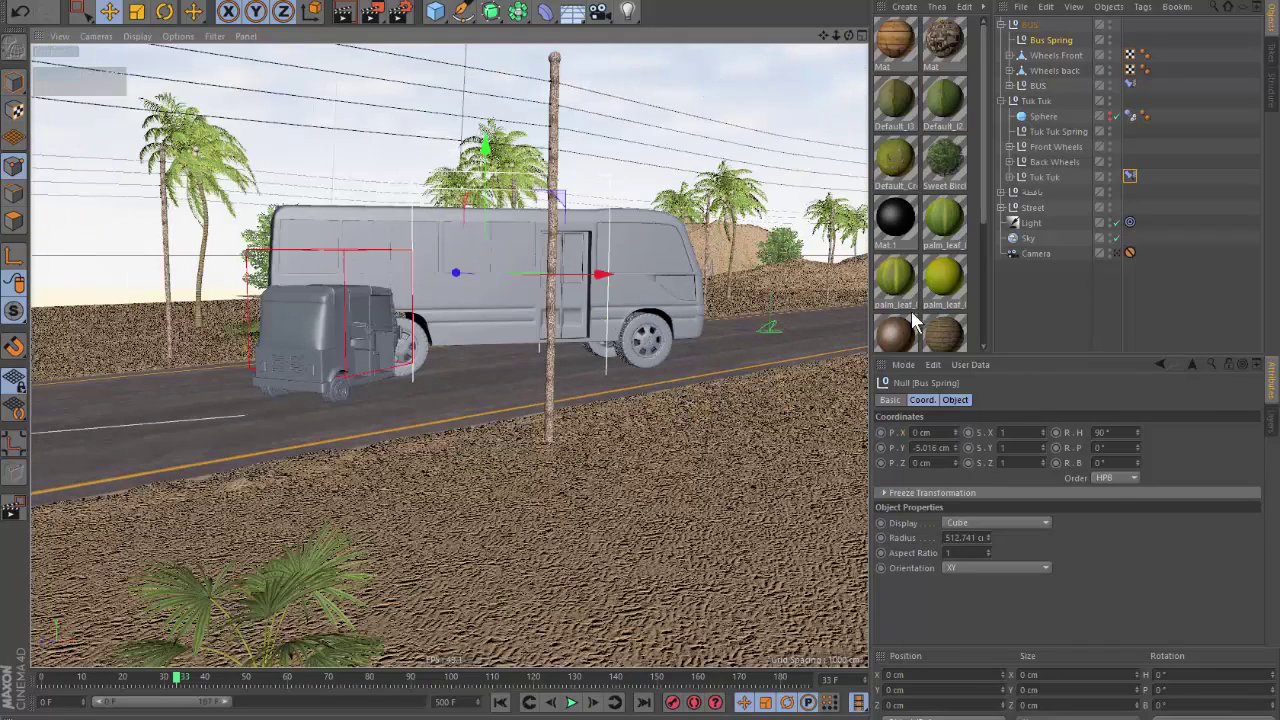
Set the Bus Spring null's Y position to -5 cm and deselect it.
click(1130, 85)
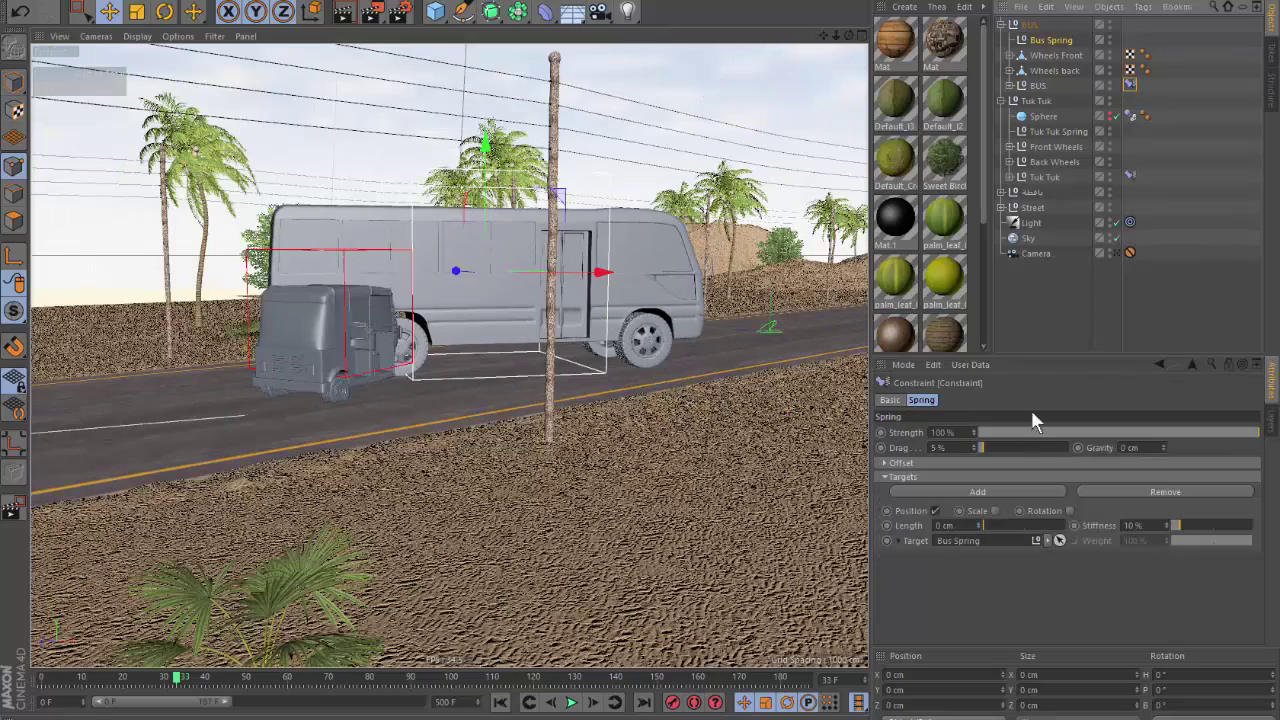
click(1014, 518)
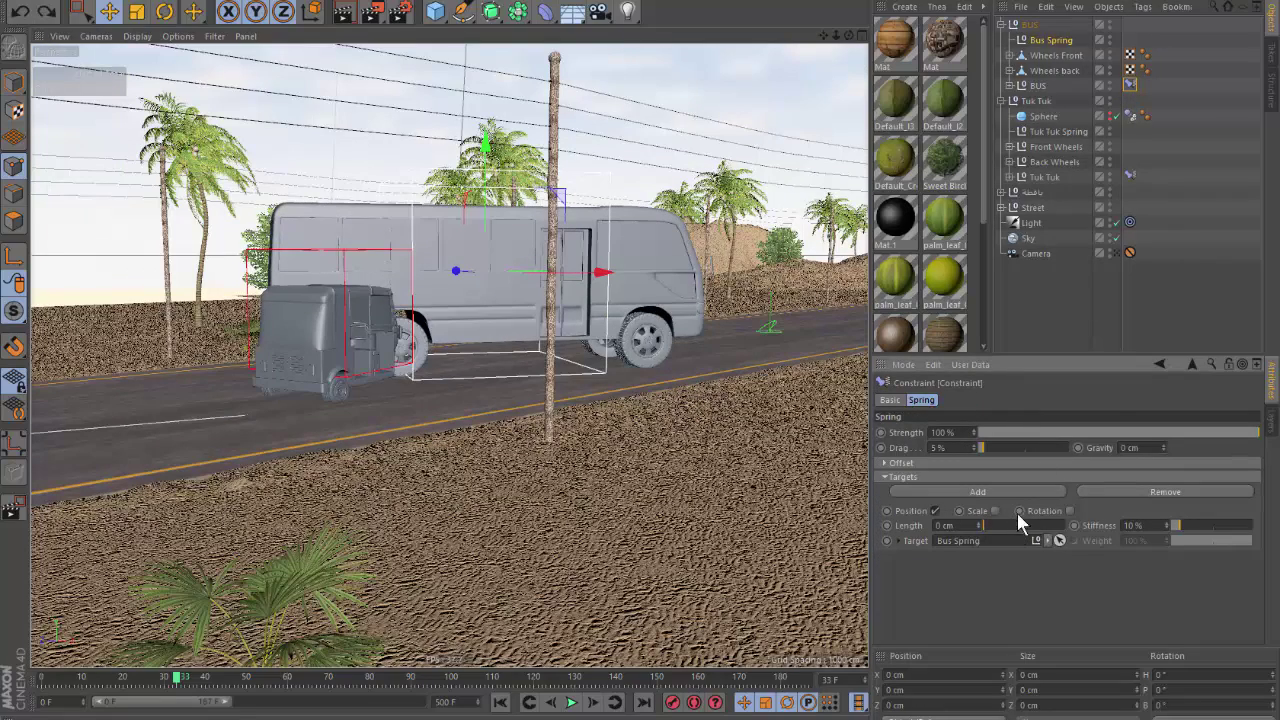
click(560, 207)
scroll(480, 197, up, 3)
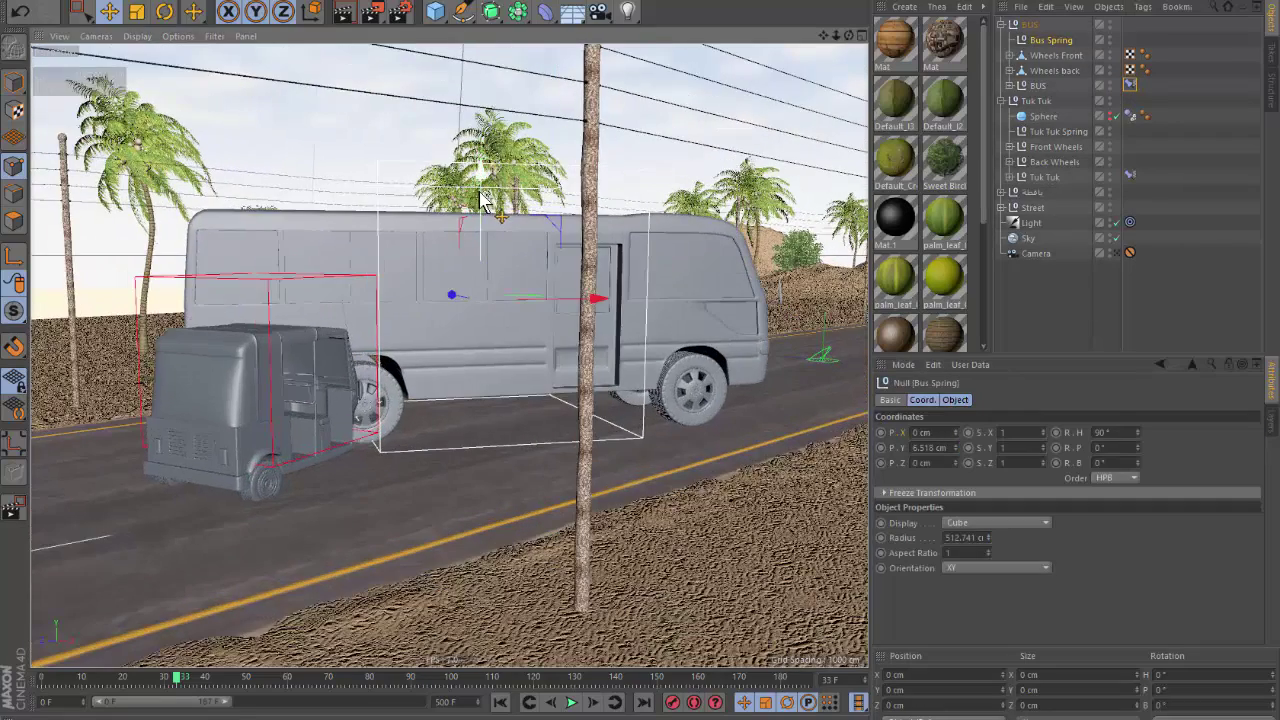
drag(482, 197, 489, 197)
double_click(937, 449)
text(-5)
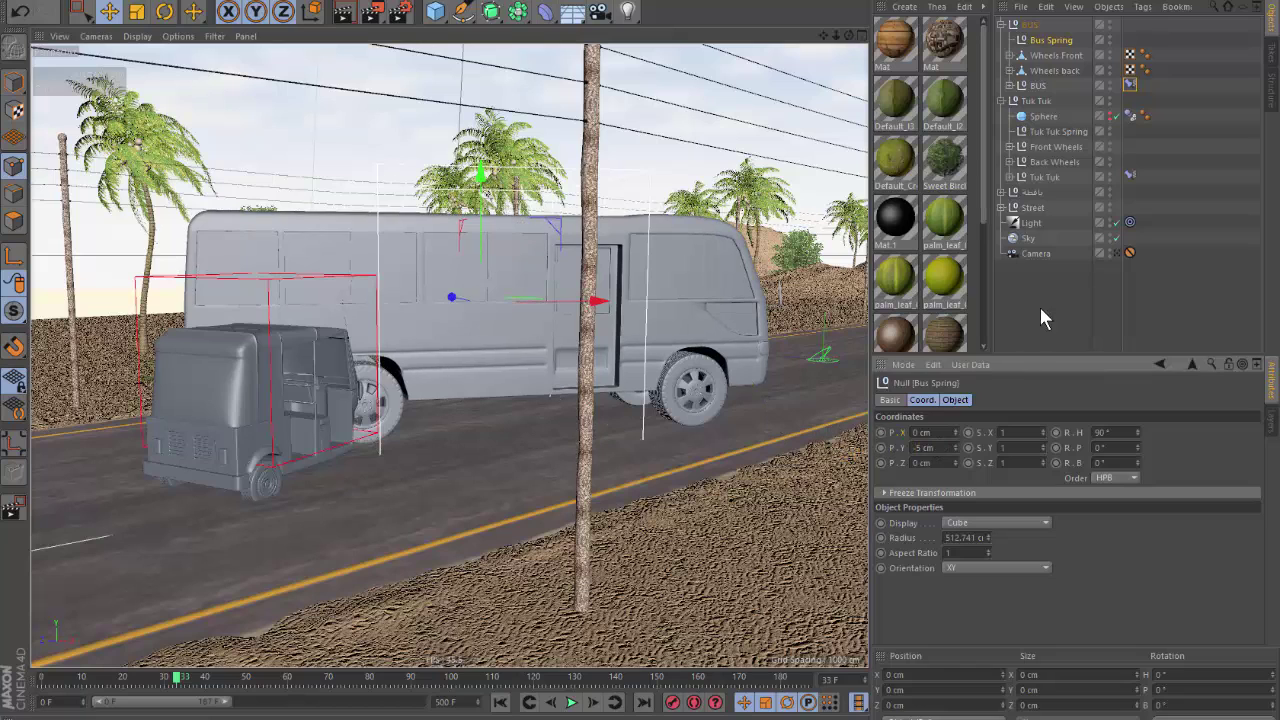
click(1043, 318)
In Top view, move the bus to the road's left end and the tuk-tuk beside it.
click(1001, 24)
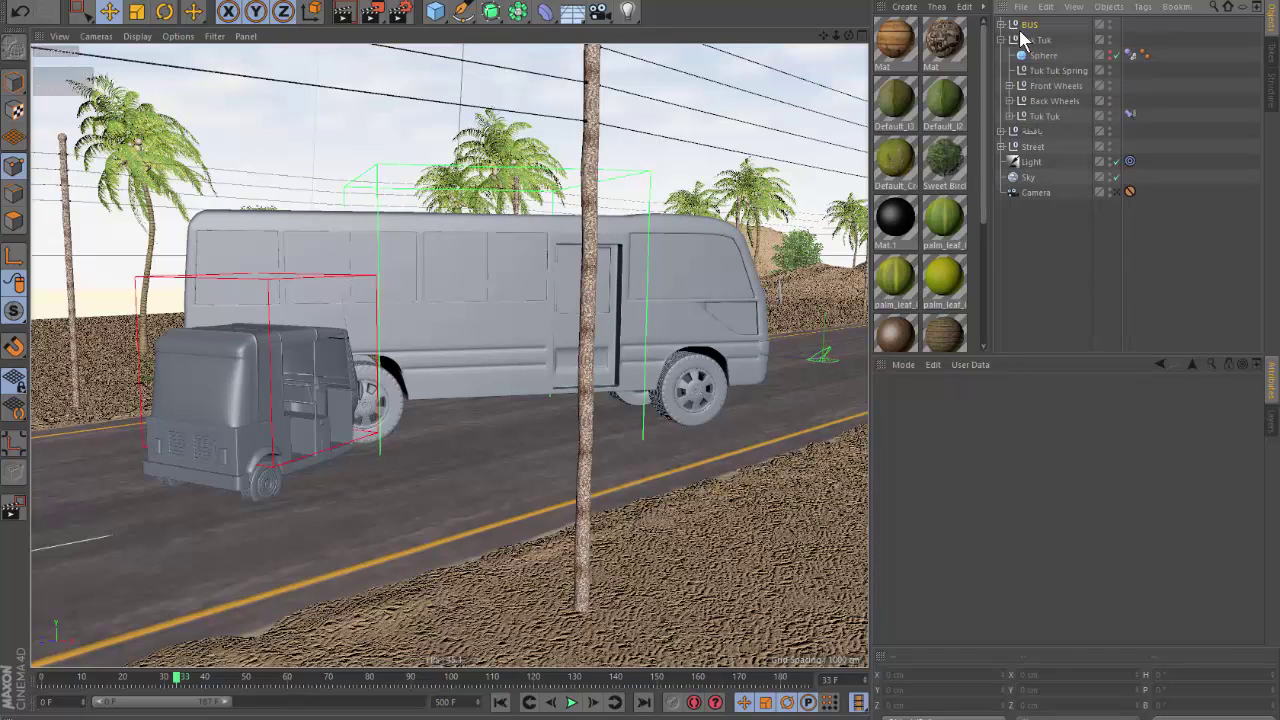
click(1001, 39)
key(F2)
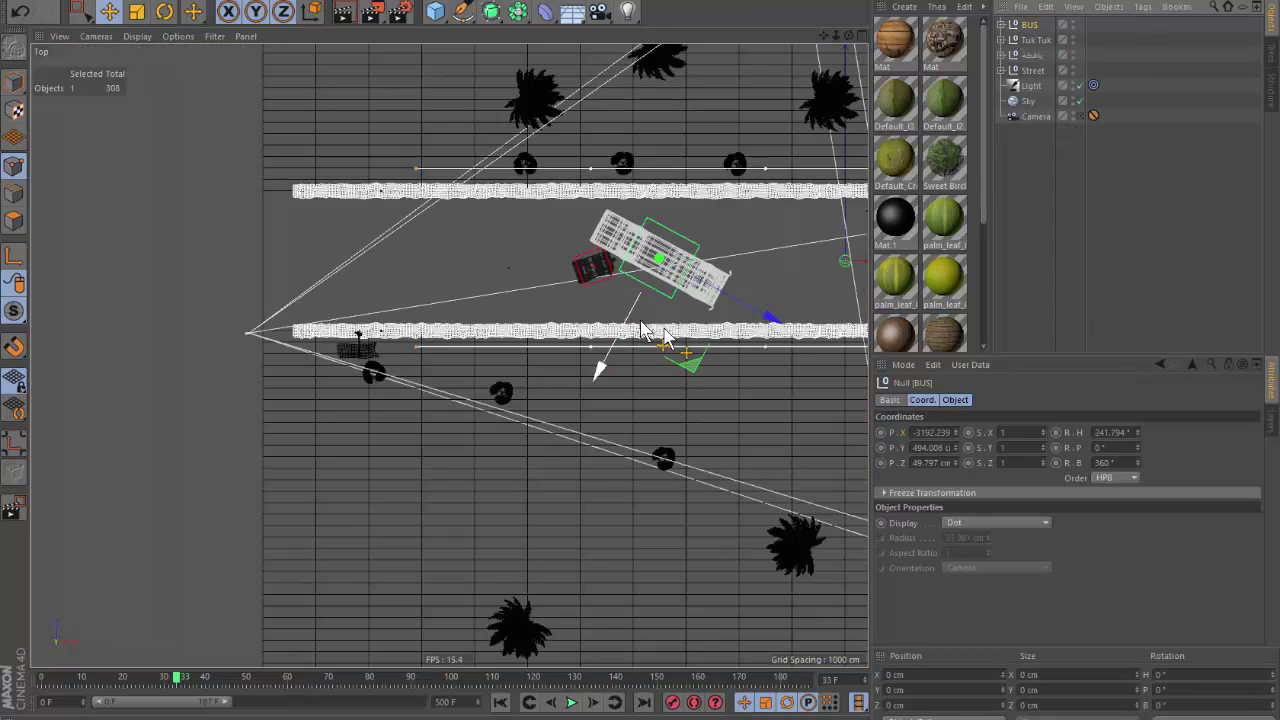
drag(614, 300, 191, 252)
click(593, 265)
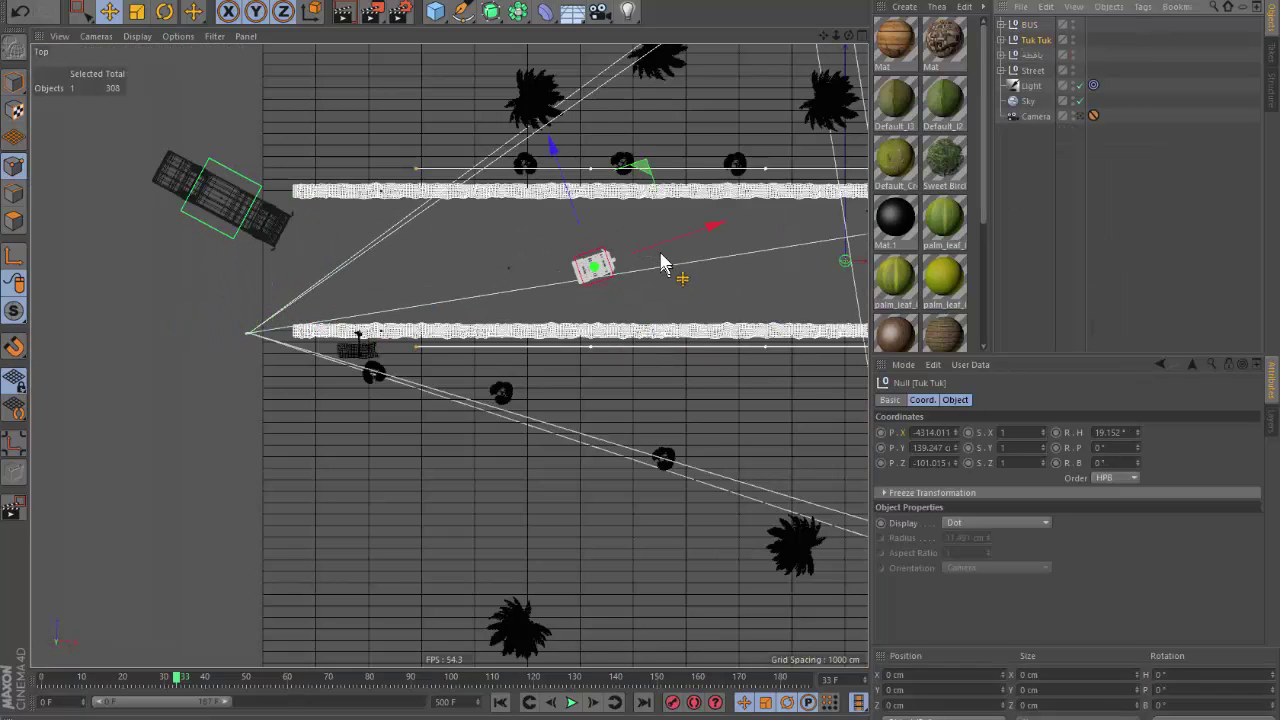
drag(666, 266, 350, 372)
click(1066, 251)
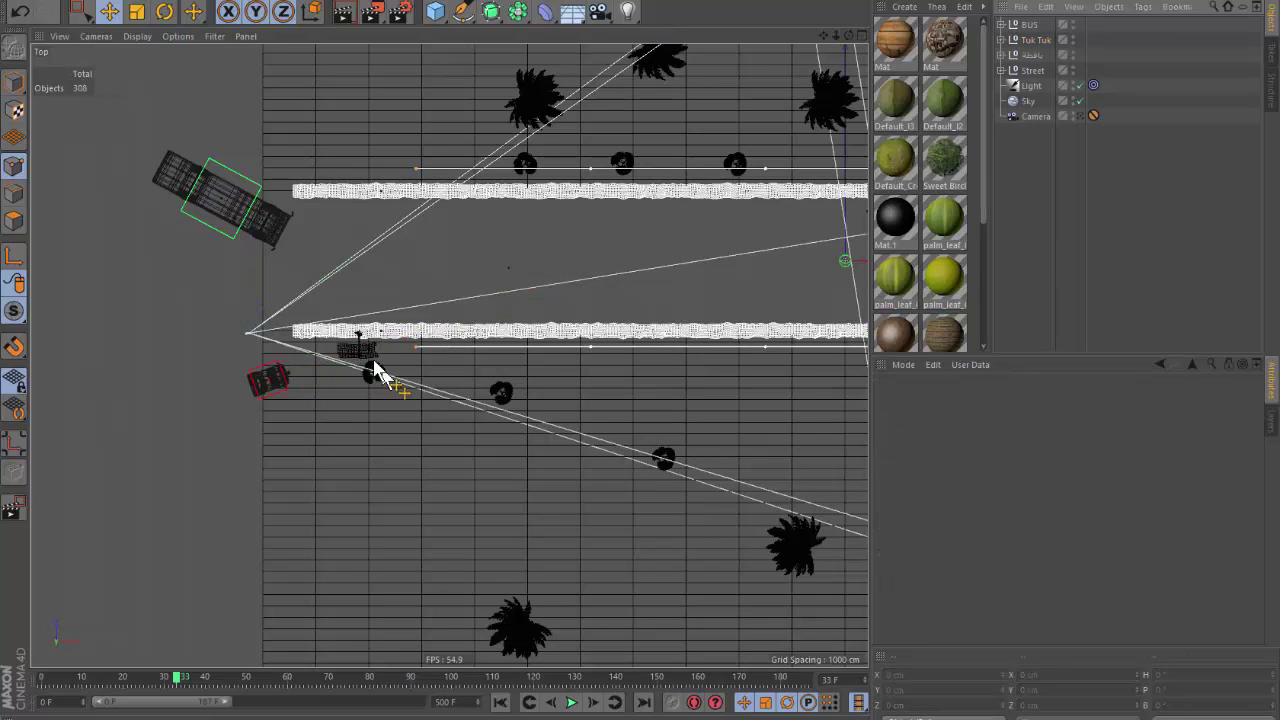
Nudge the tuk-tuk further left to X -10436.33, Z -2227.32 cm and clear the selection.
click(1031, 27)
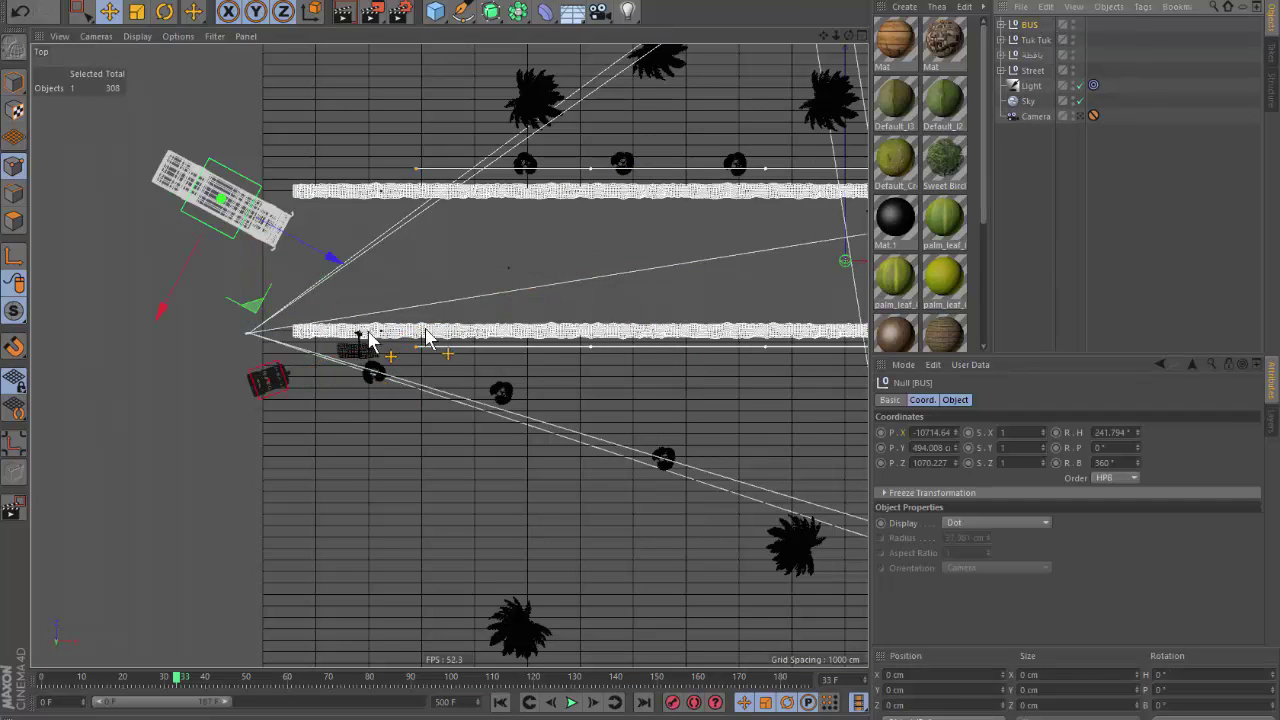
click(1037, 40)
drag(371, 370, 347, 355)
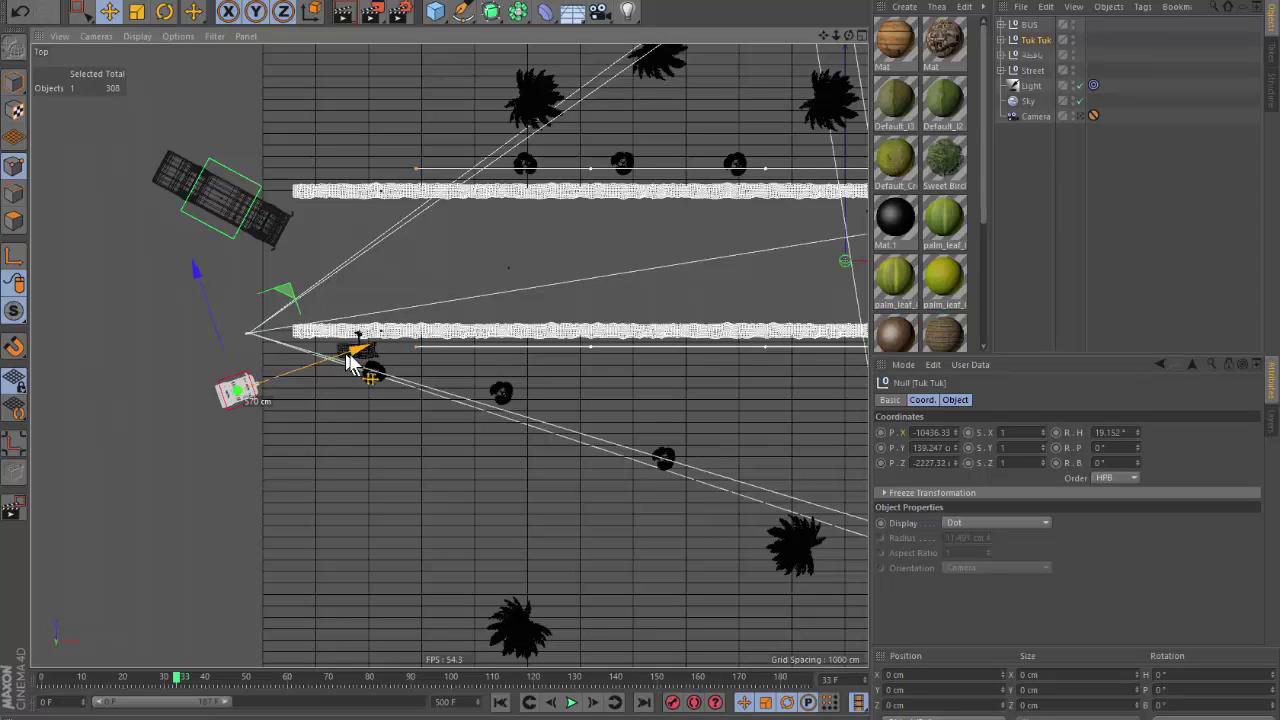
click(1034, 277)
click(1036, 39)
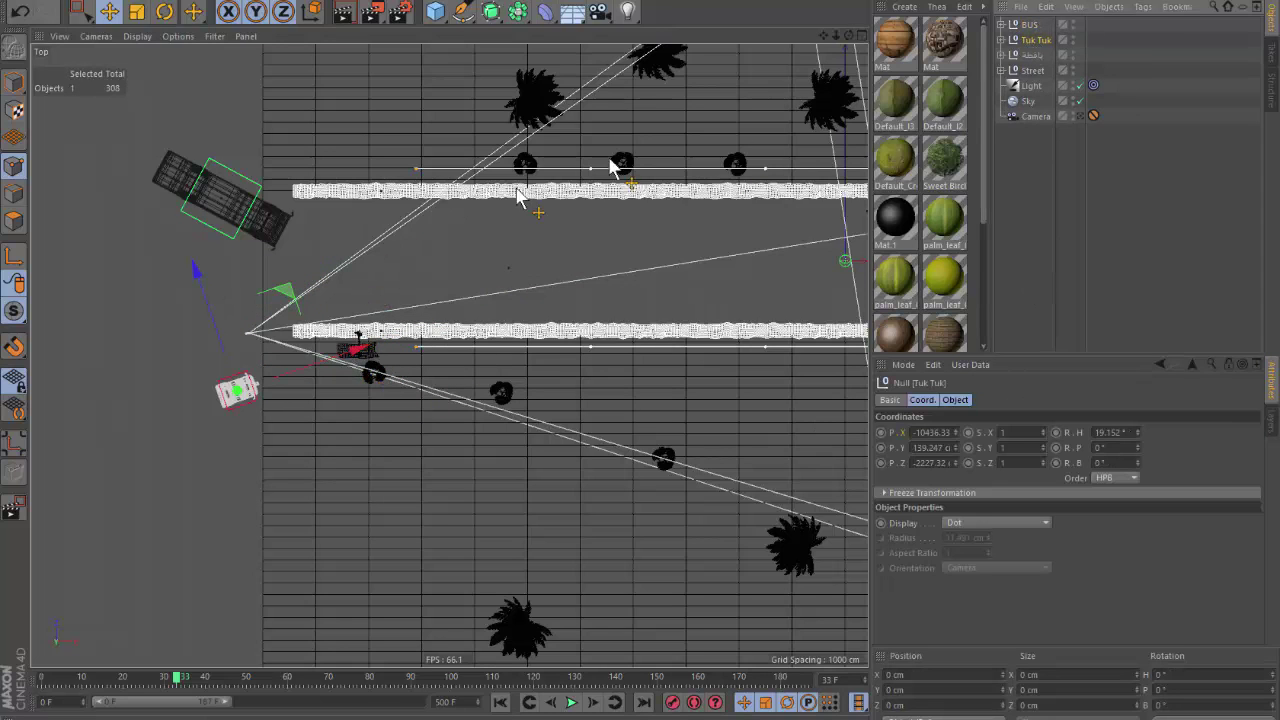
click(109, 11)
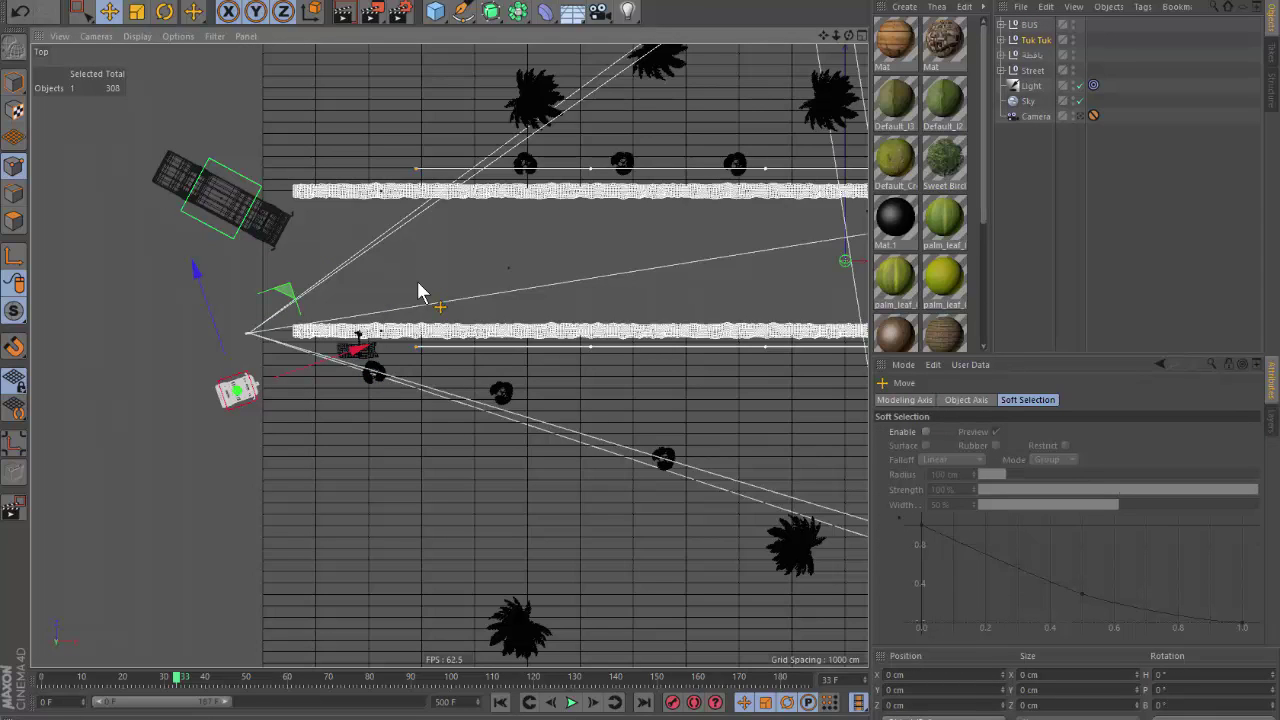
click(1068, 230)
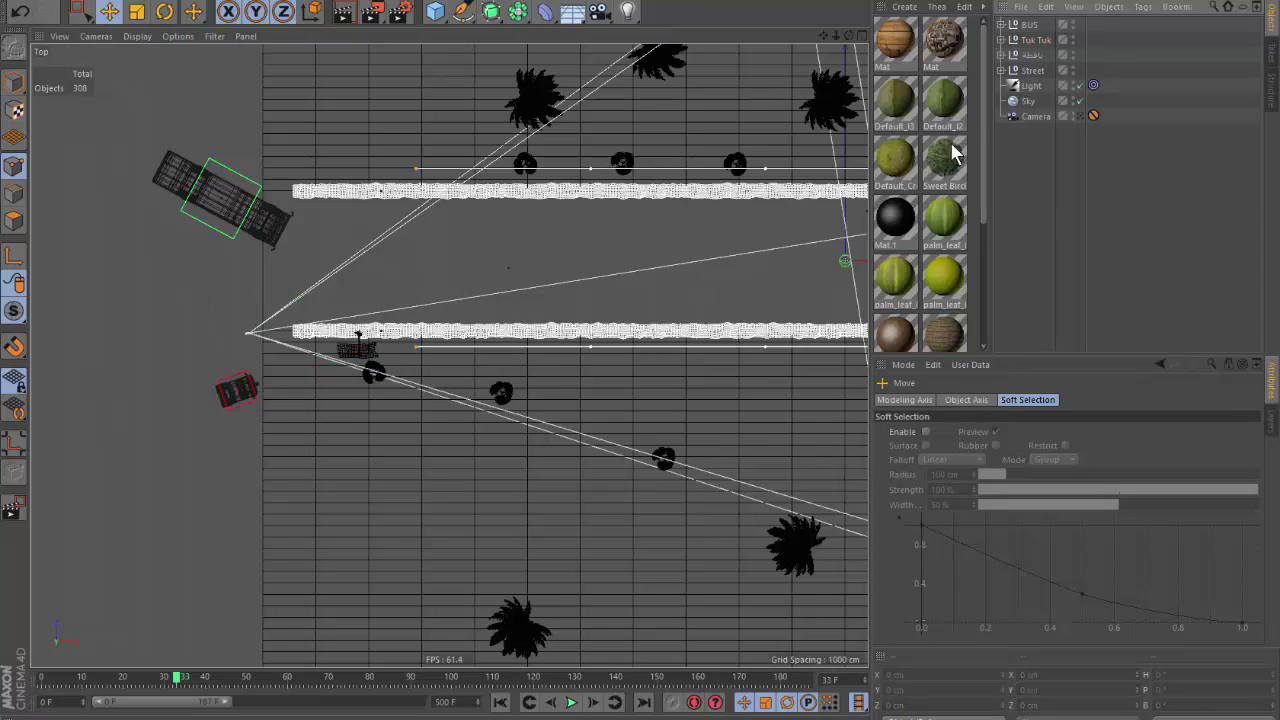
click(1029, 28)
click(1052, 181)
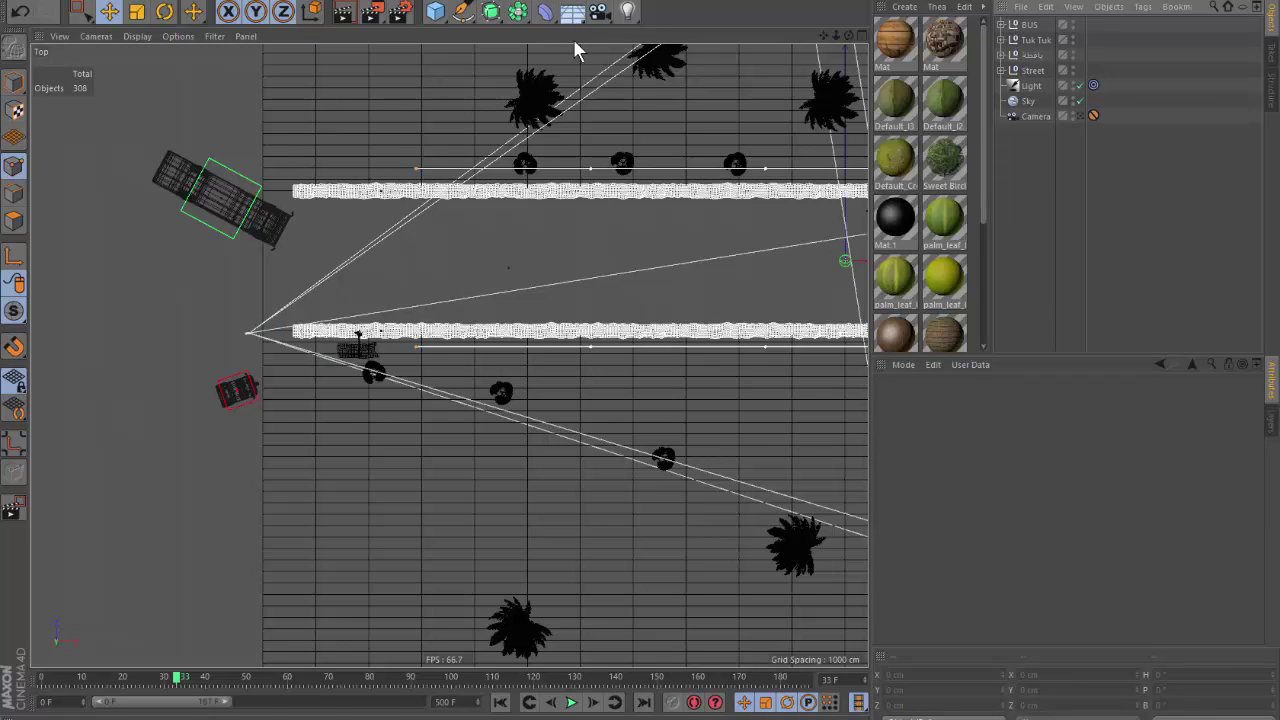
Draw a new Bezier spline path from the bus along the road with curved points.
drag(452, 10, 548, 42)
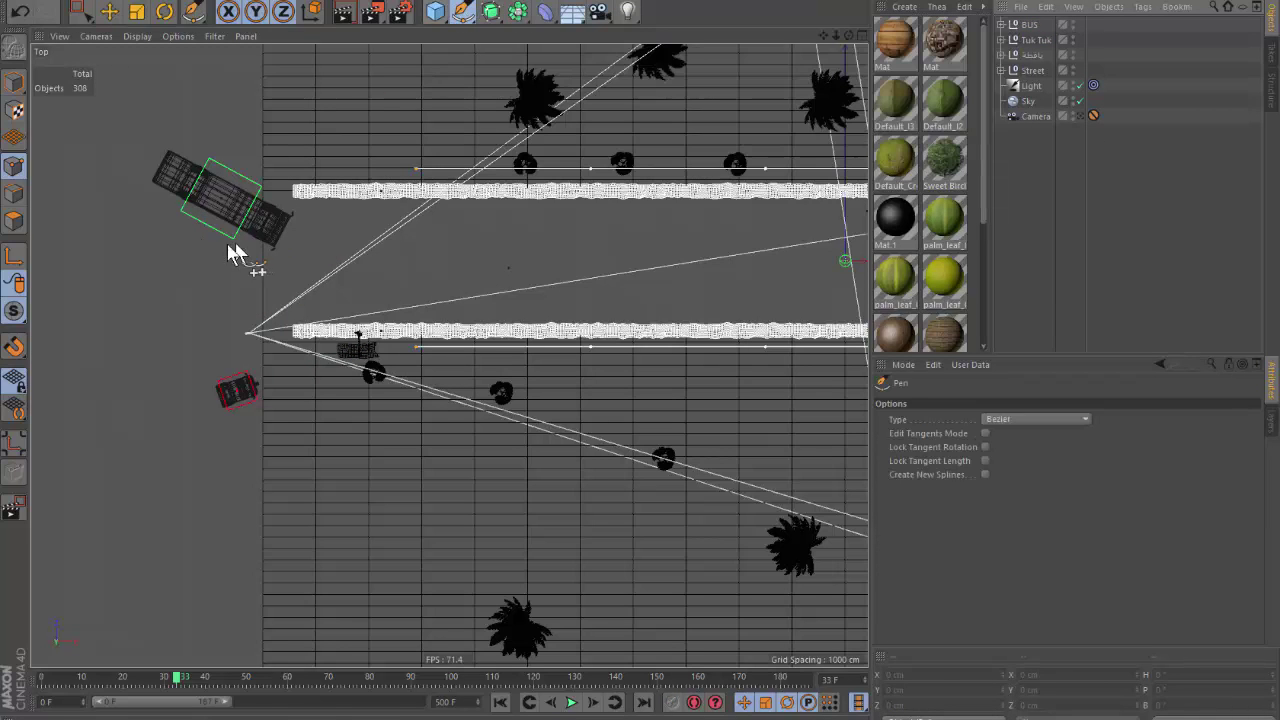
scroll(111, 188, down, 2)
click(198, 197)
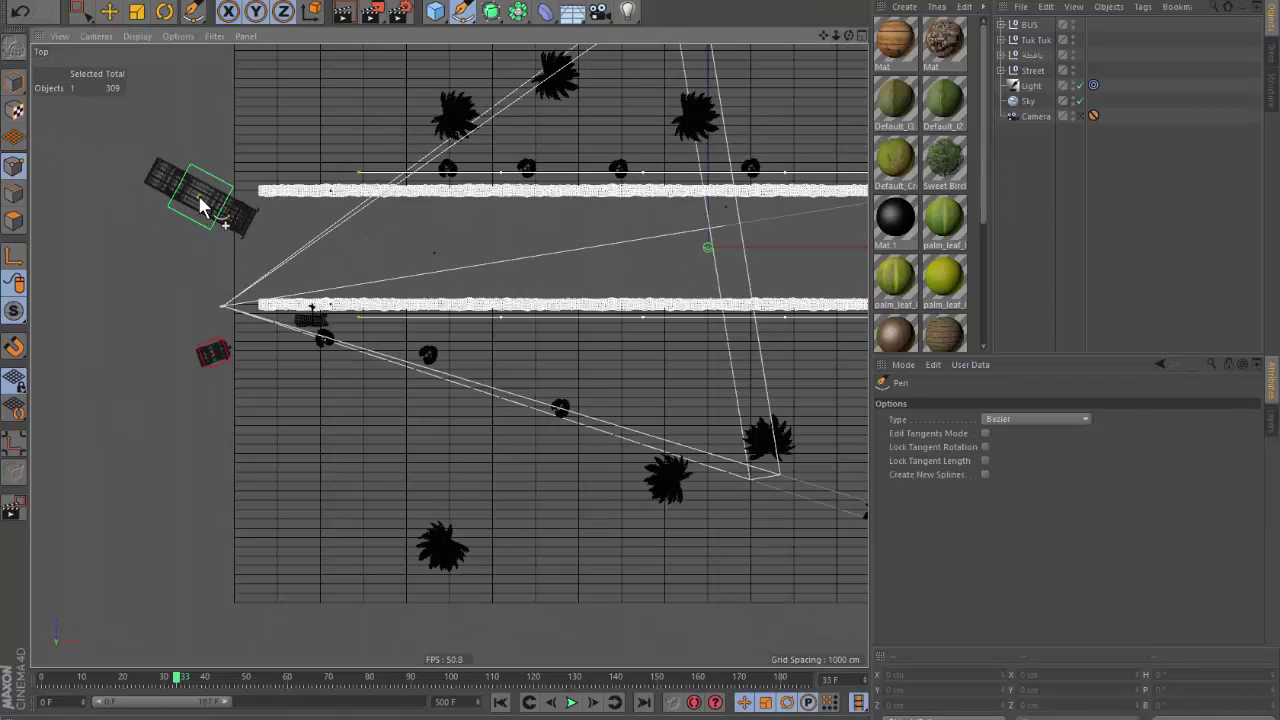
drag(410, 253, 492, 252)
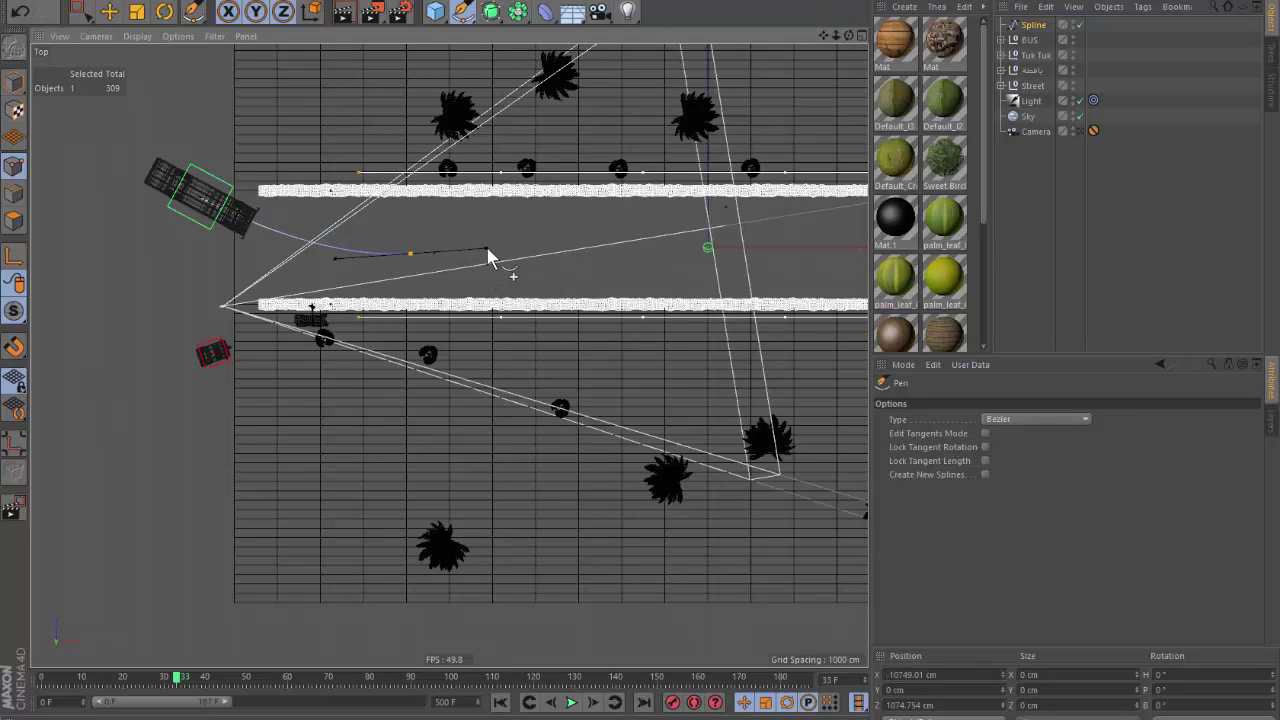
scroll(193, 222, down, 2)
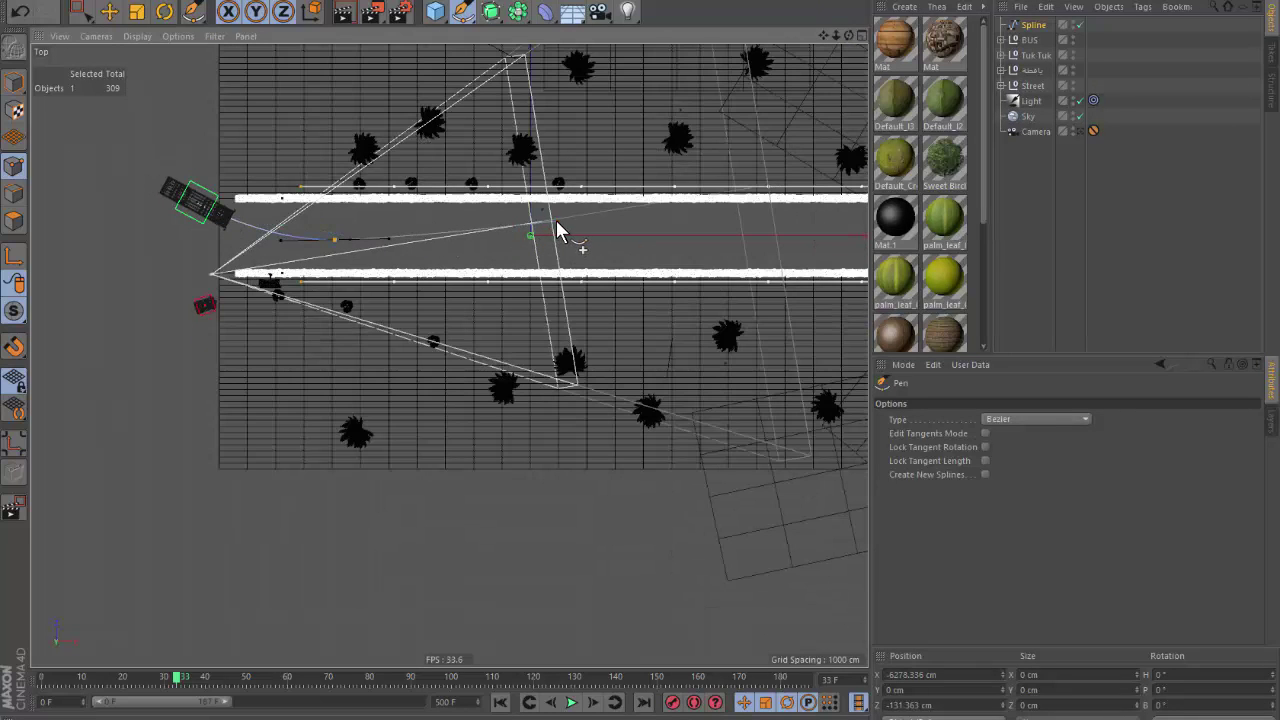
drag(556, 222, 601, 217)
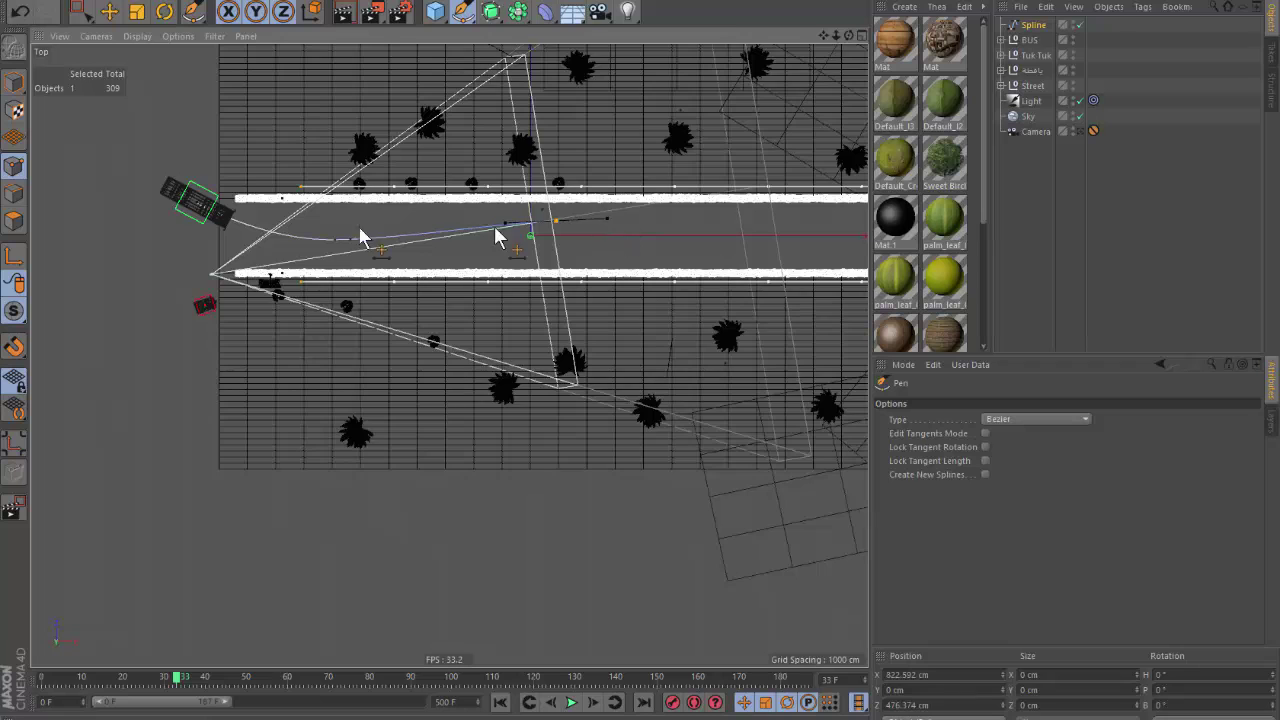
scroll(360, 234, down, 2)
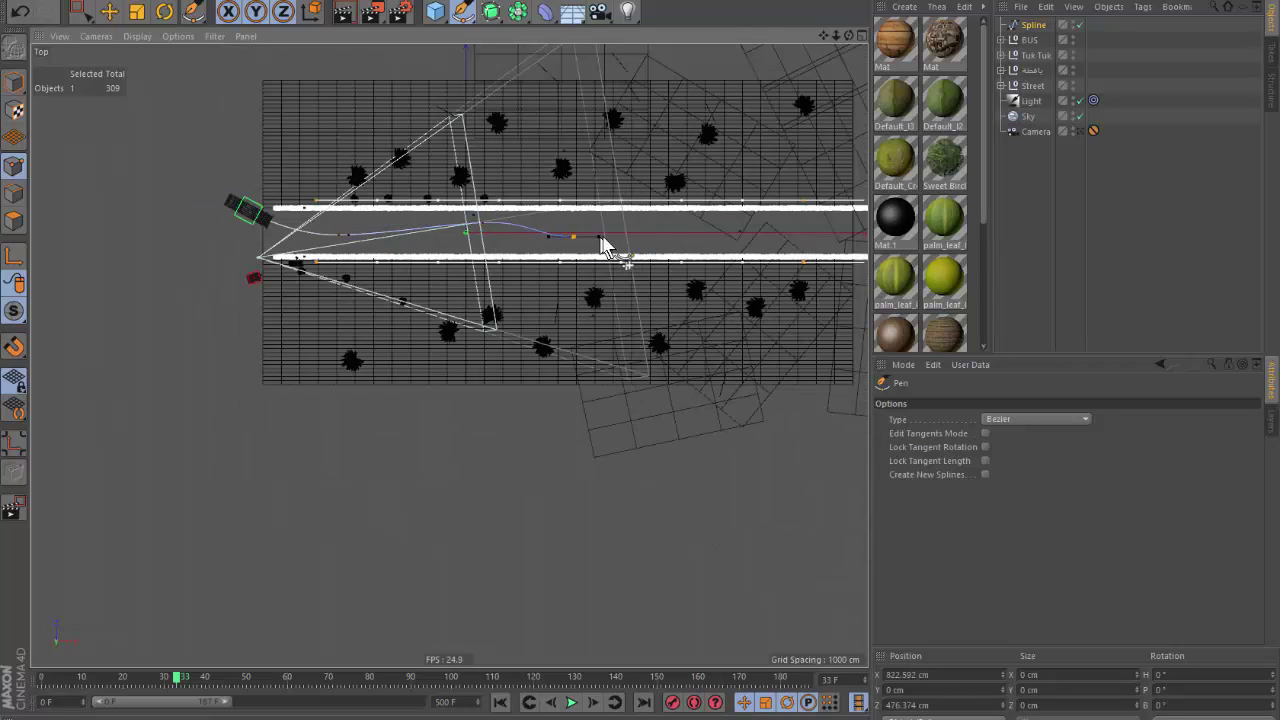
scroll(620, 242, down, 2)
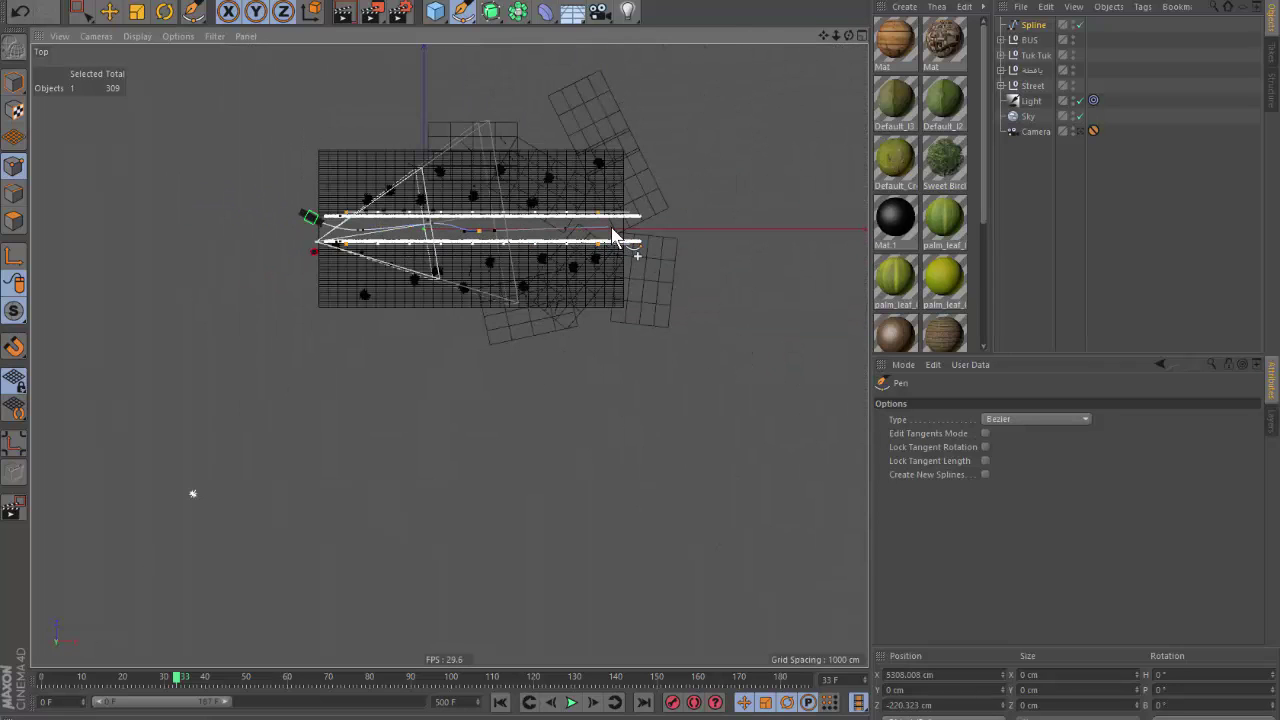
Change the new spline's type to B-Spline.
click(136, 12)
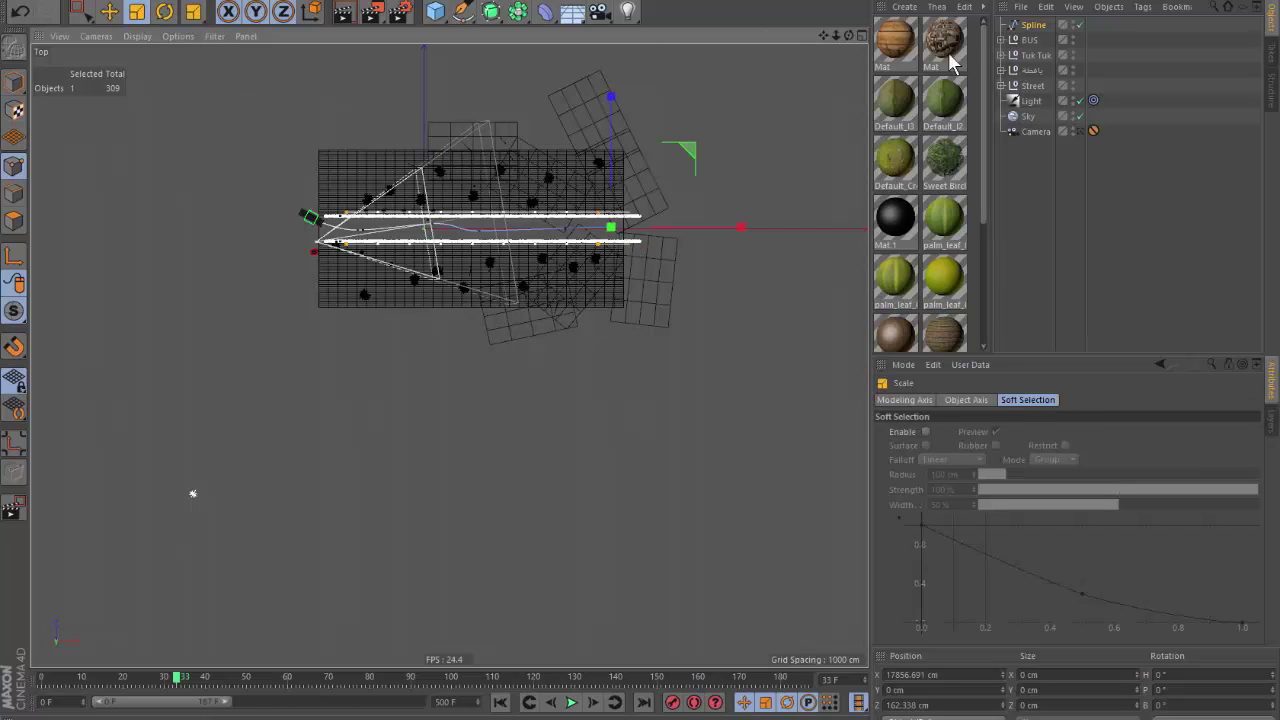
click(1030, 25)
click(955, 400)
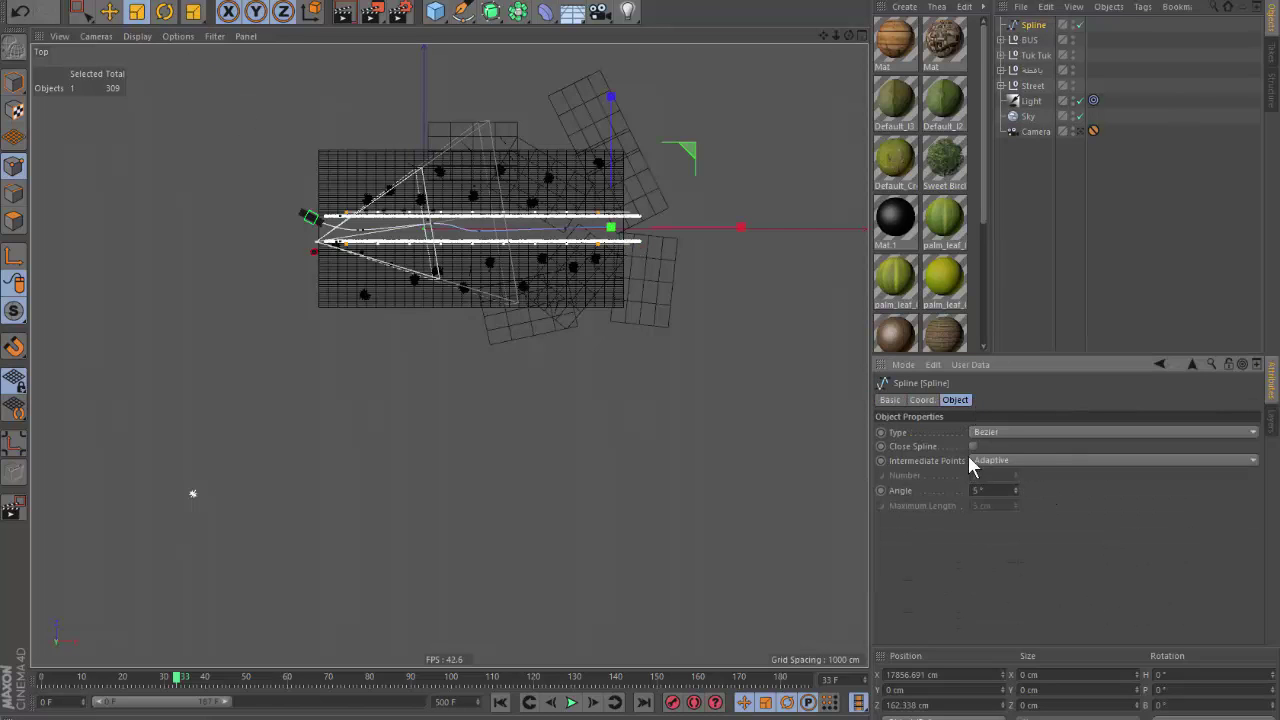
click(1014, 437)
click(1023, 488)
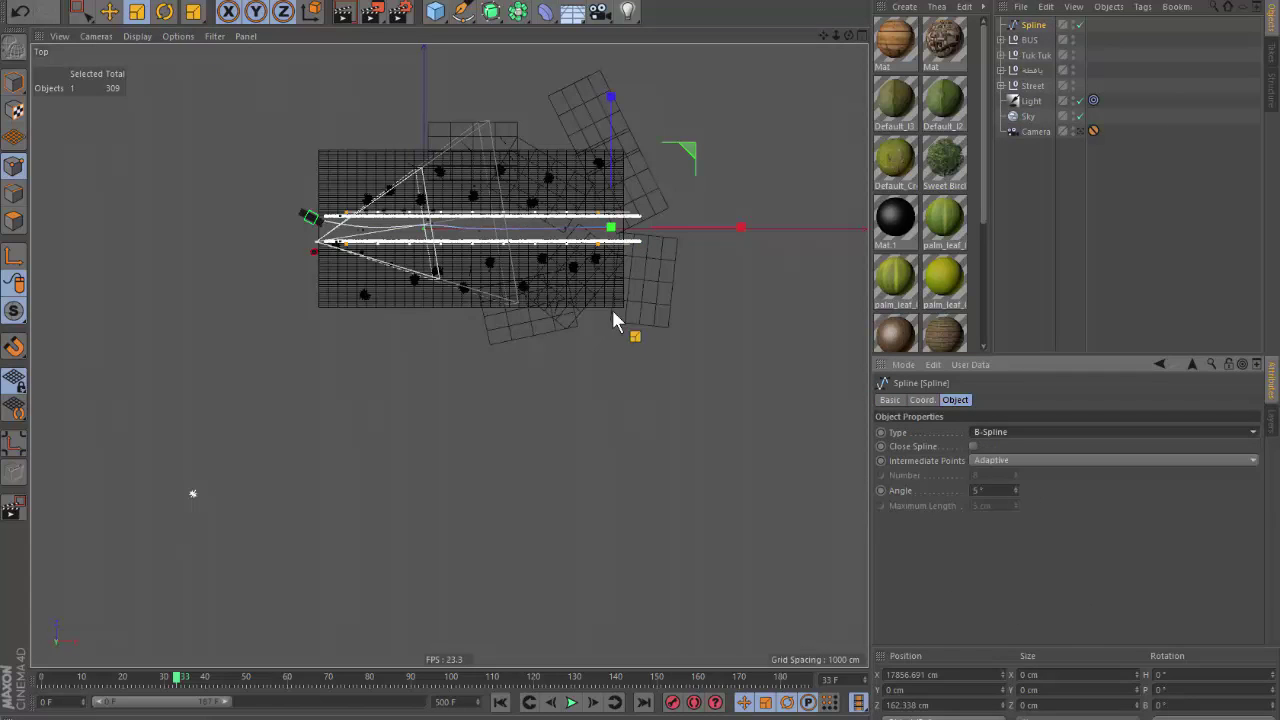
scroll(460, 232, up, 3)
Move the middle and left end spline points to smooth the path along the road.
key(e)
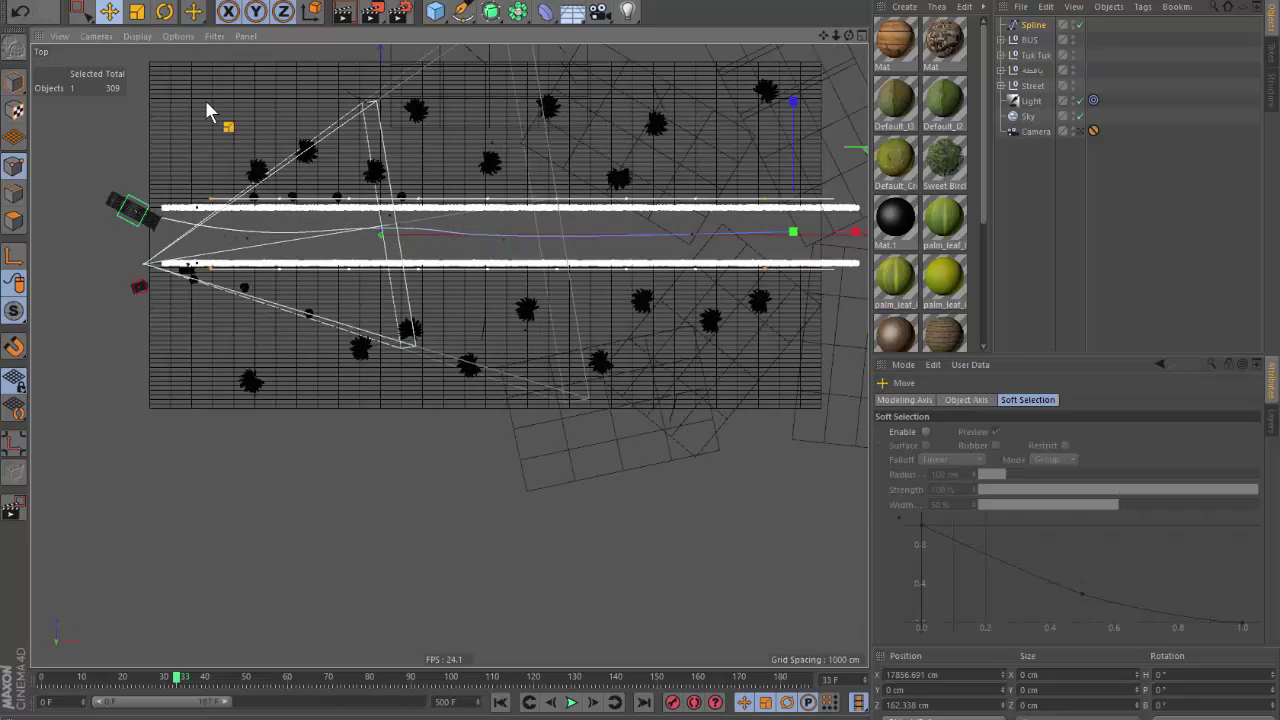
scroll(375, 243, up, 3)
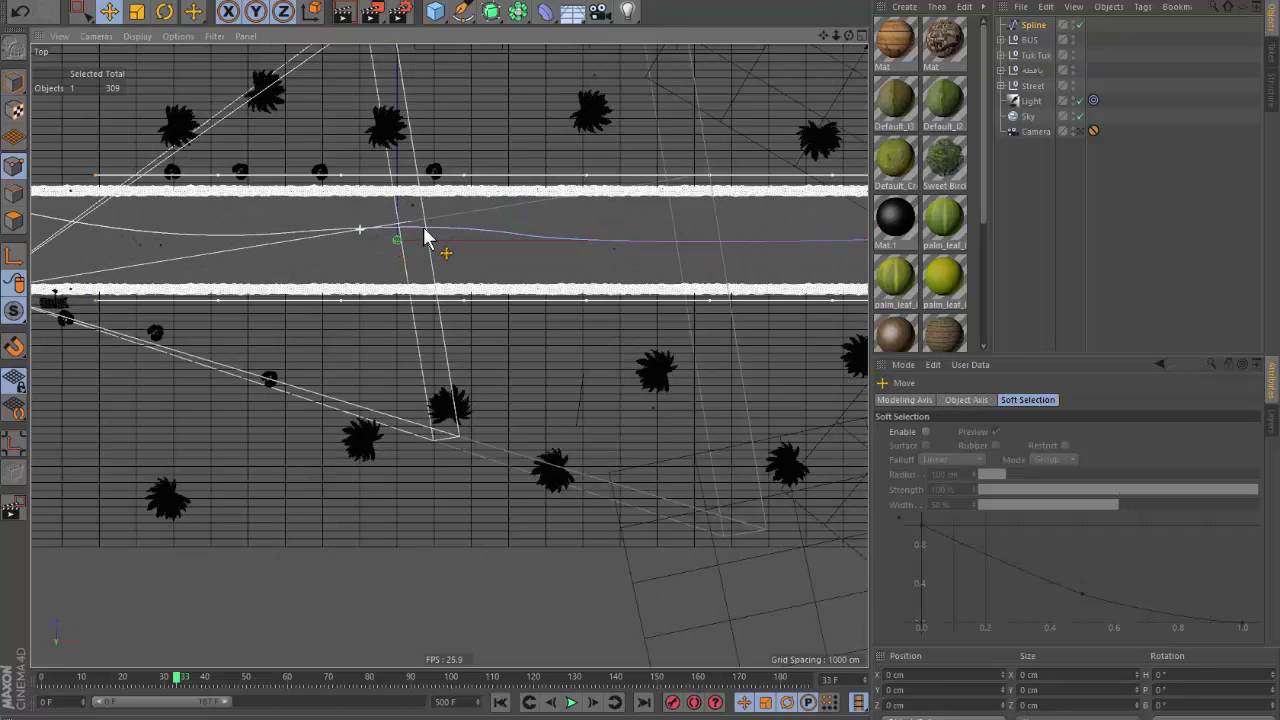
click(428, 237)
drag(434, 257, 407, 243)
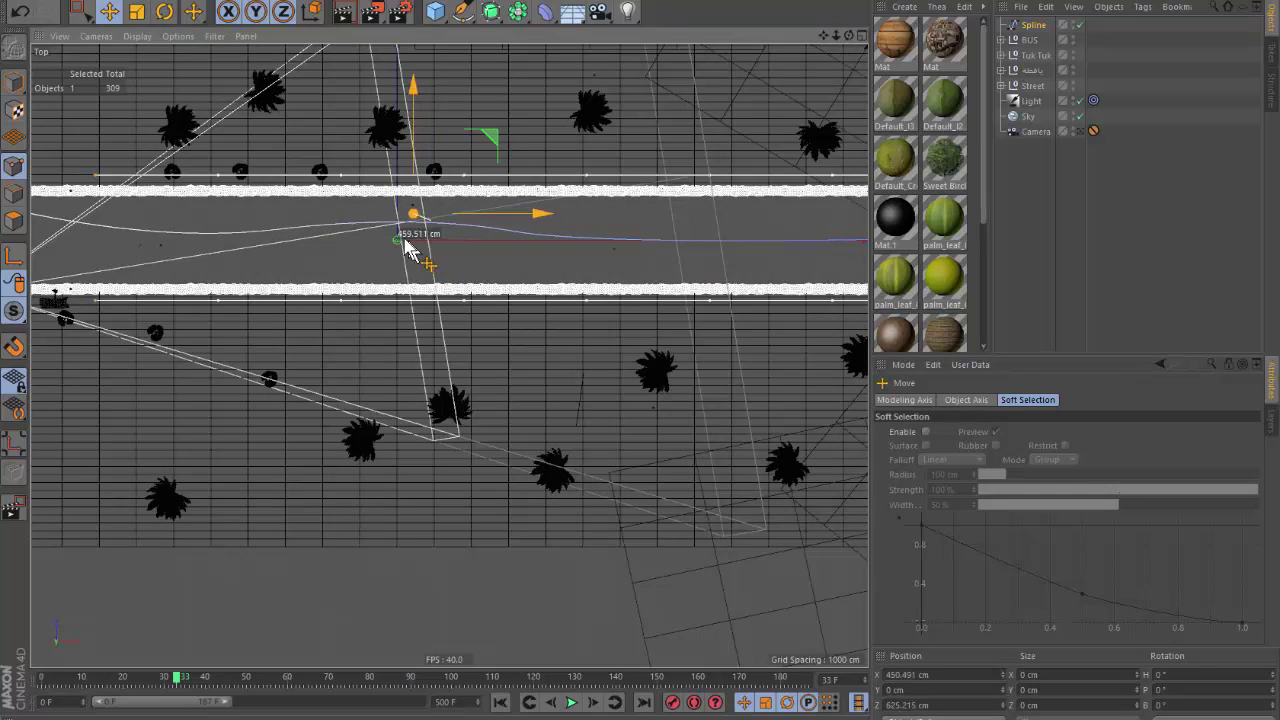
click(143, 248)
drag(214, 280, 191, 291)
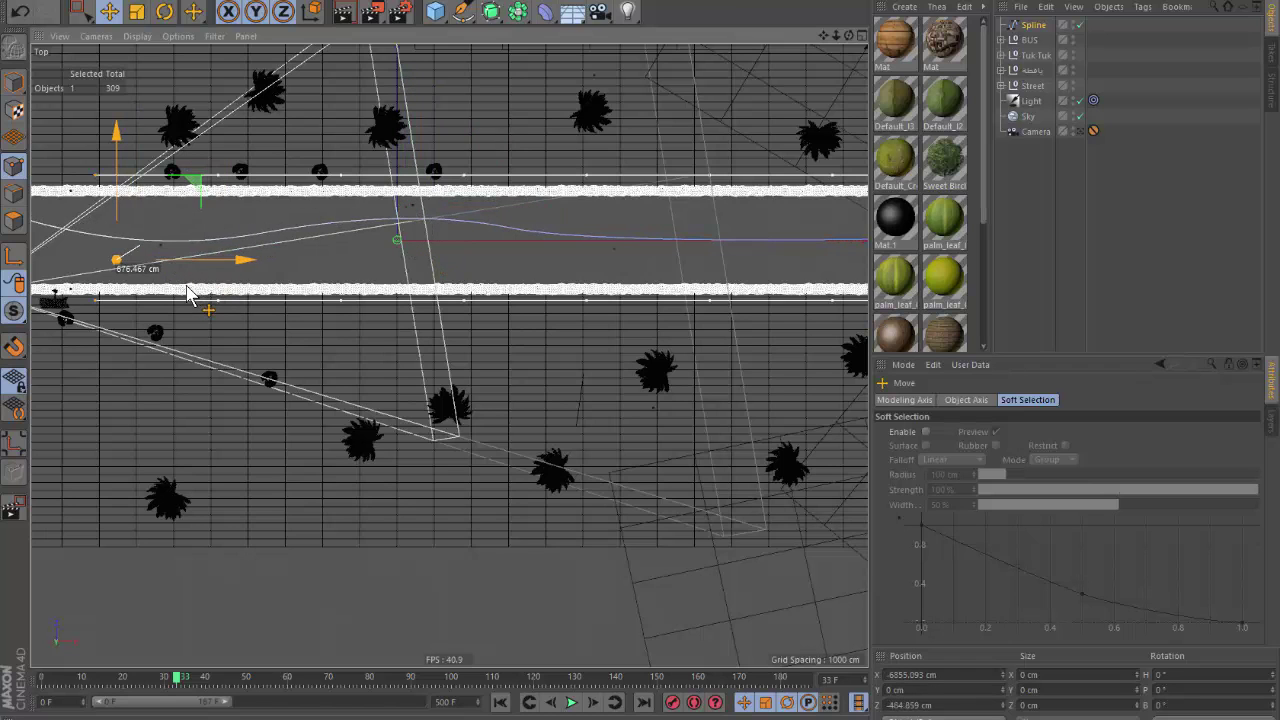
Move the far right end point onto the road between its white edges.
click(612, 249)
scroll(409, 249, down, 3)
click(740, 244)
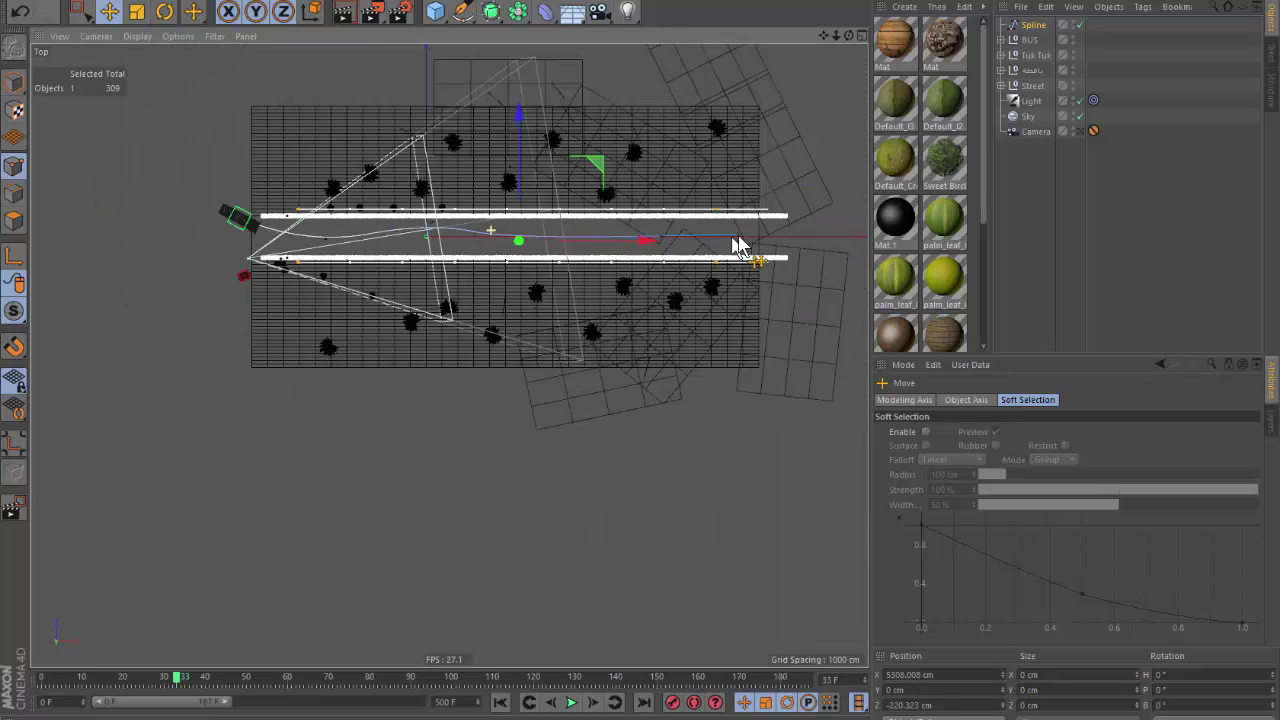
scroll(740, 246, up, 1)
scroll(743, 251, up, 2)
scroll(745, 265, up, 2)
drag(752, 281, 748, 274)
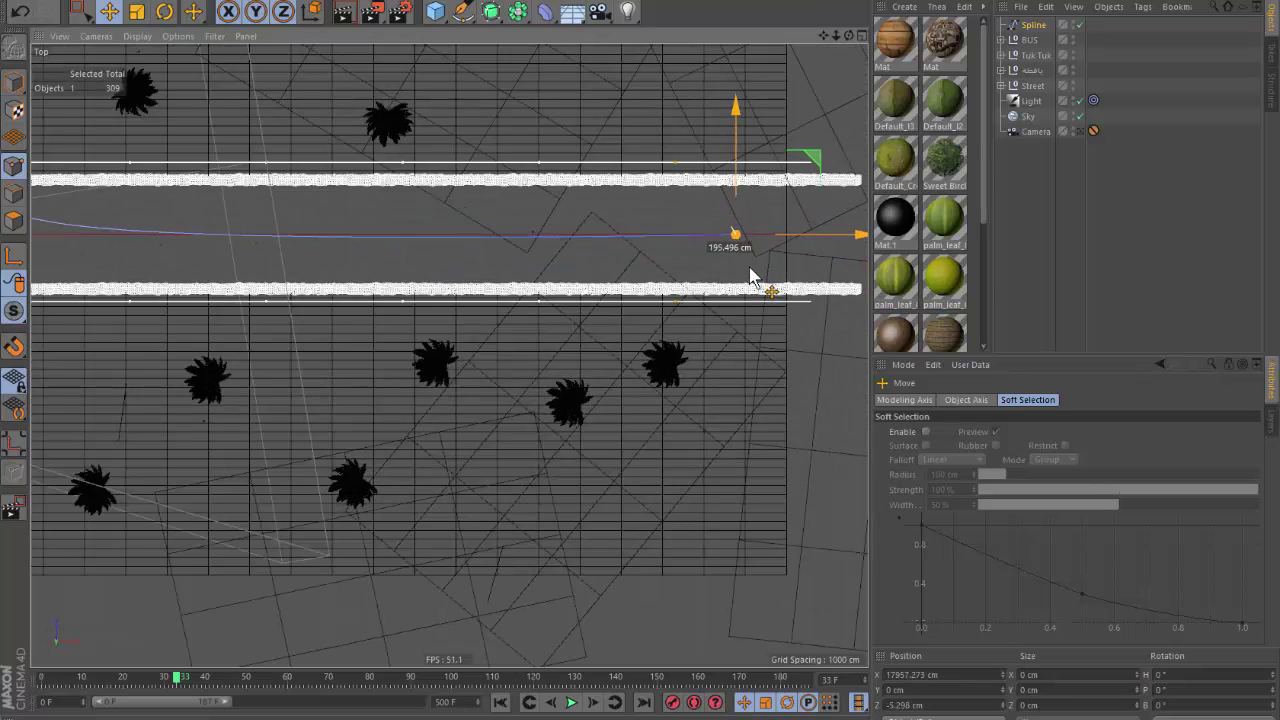
scroll(748, 274, down, 3)
scroll(335, 257, up, 2)
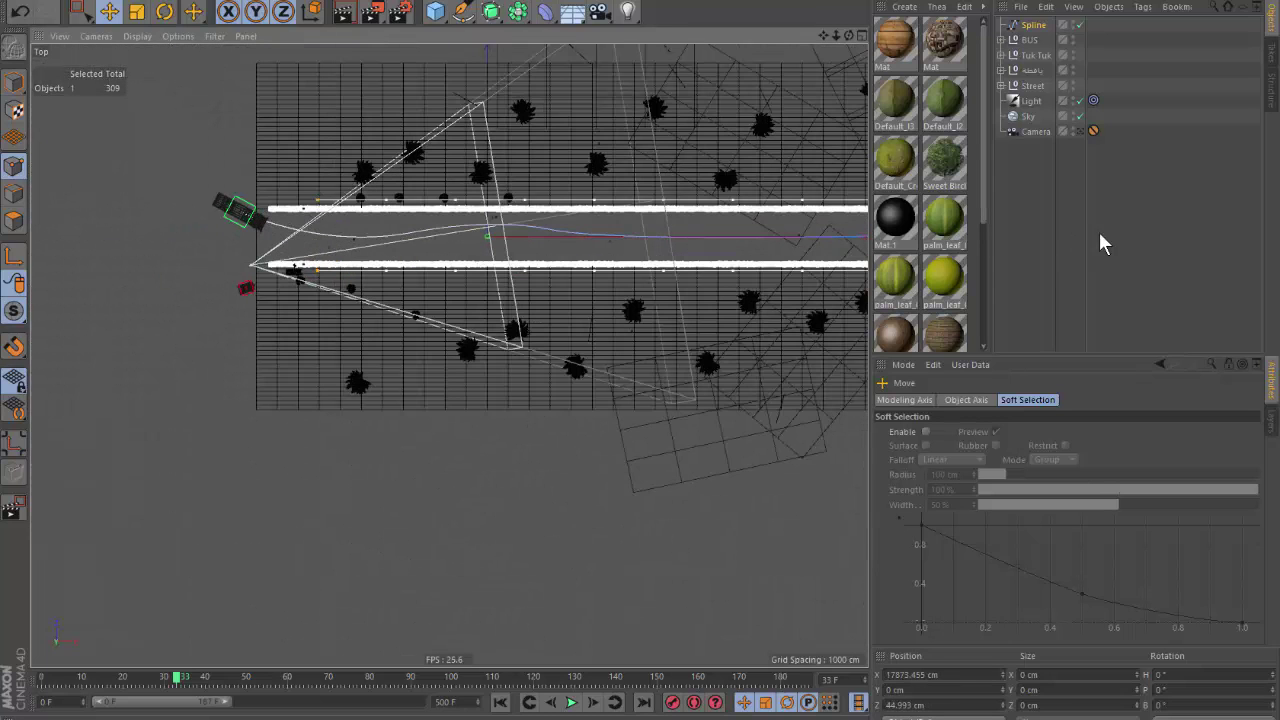
click(1100, 240)
Add an Align to Spline tag to the BUS object.
right_click(1037, 58)
mouse_move(1085, 52)
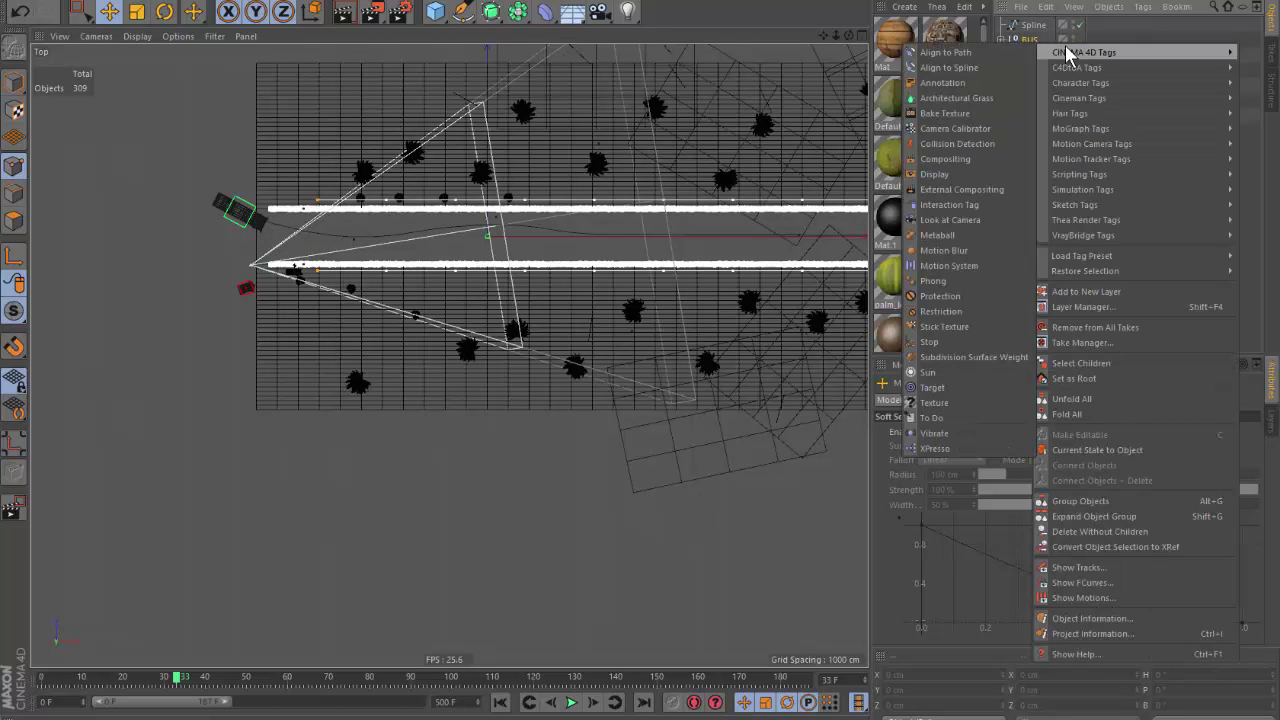
click(986, 68)
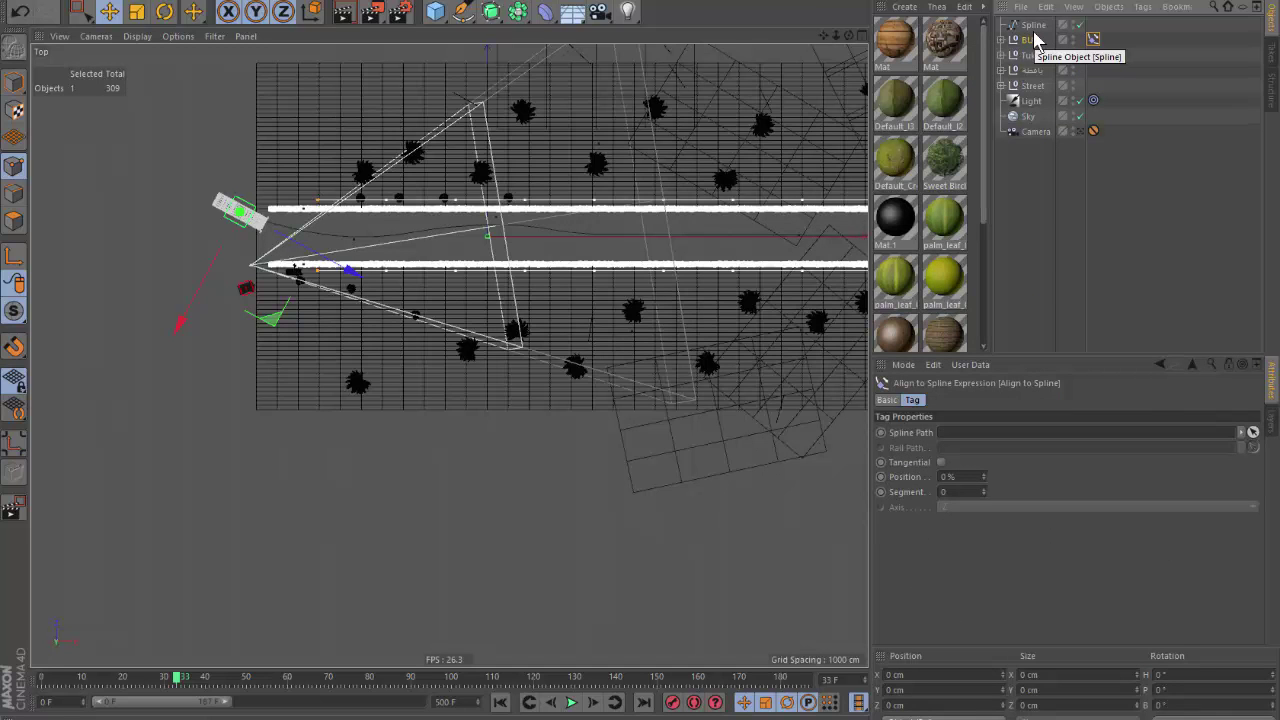
scroll(251, 229, up, 3)
scroll(334, 378, down, 3)
scroll(340, 262, up, 3)
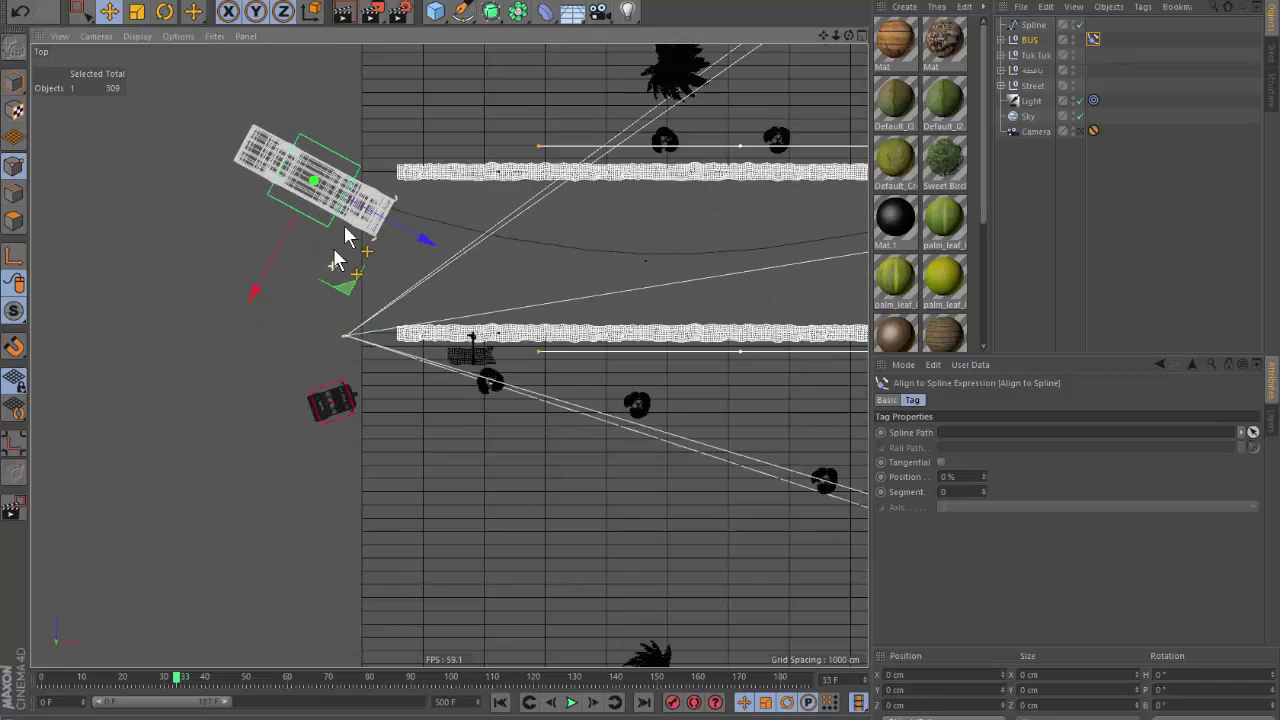
scroll(345, 236, up, 2)
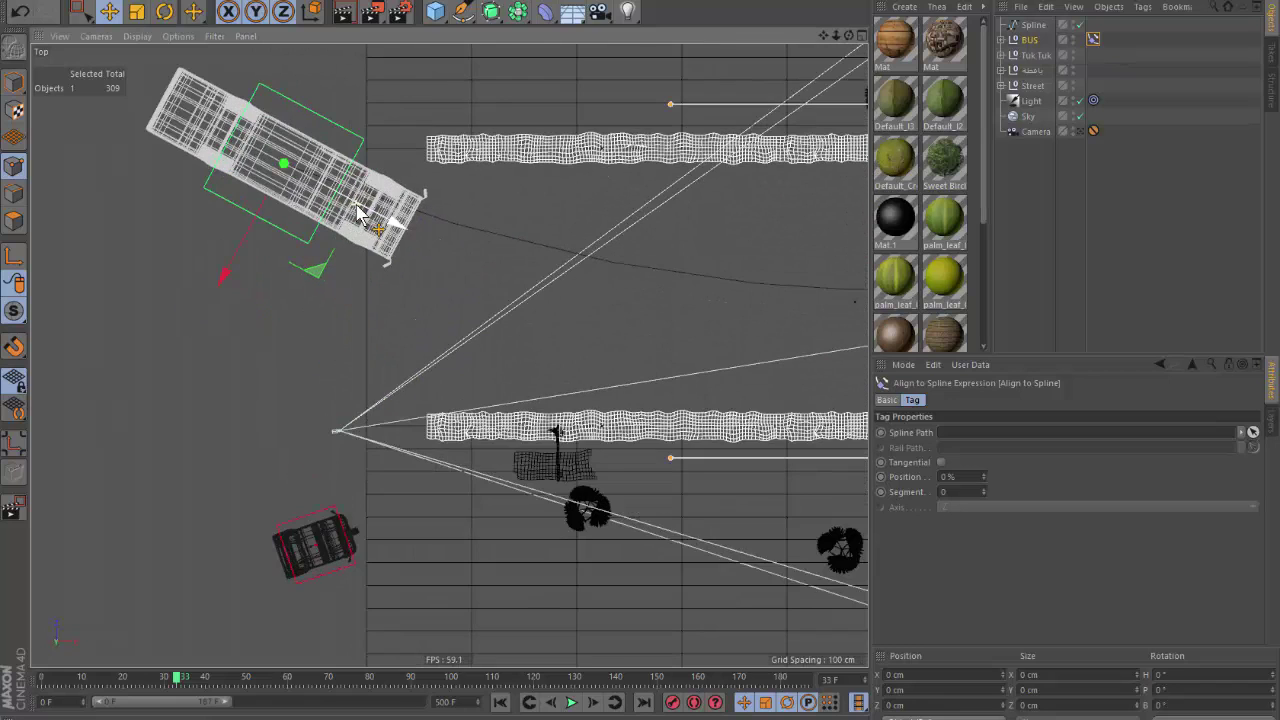
click(1094, 39)
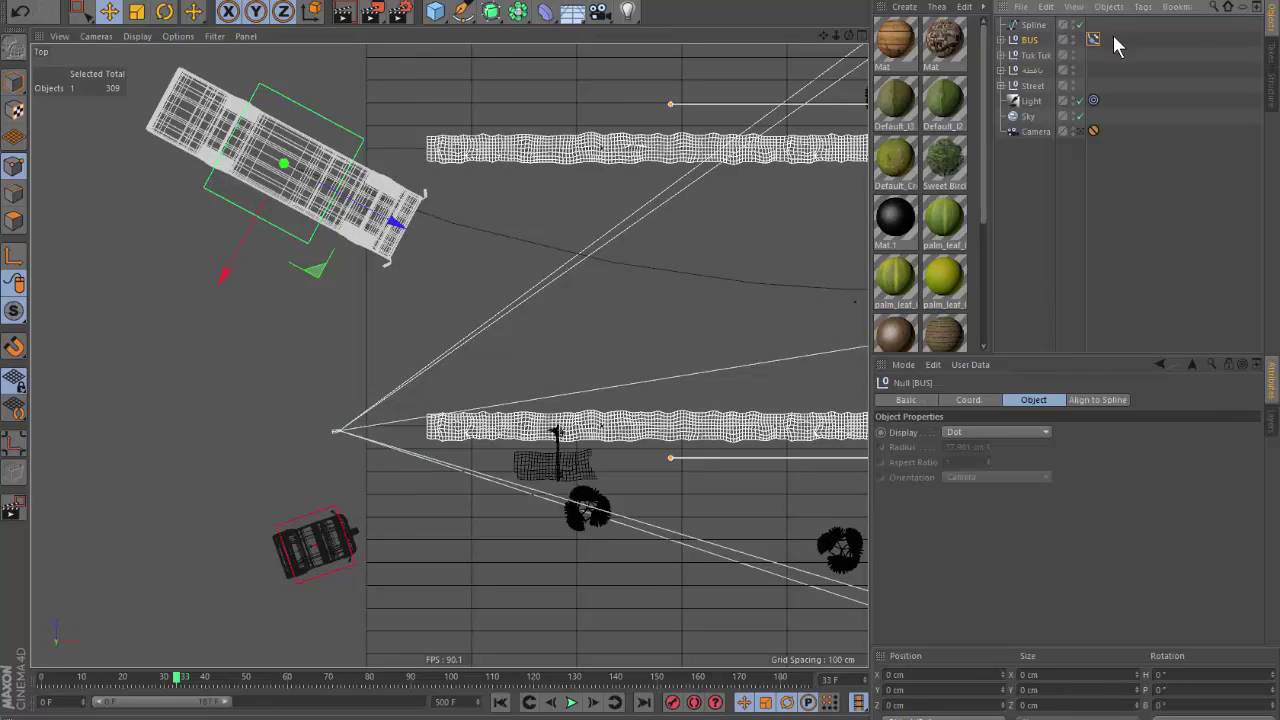
click(1094, 39)
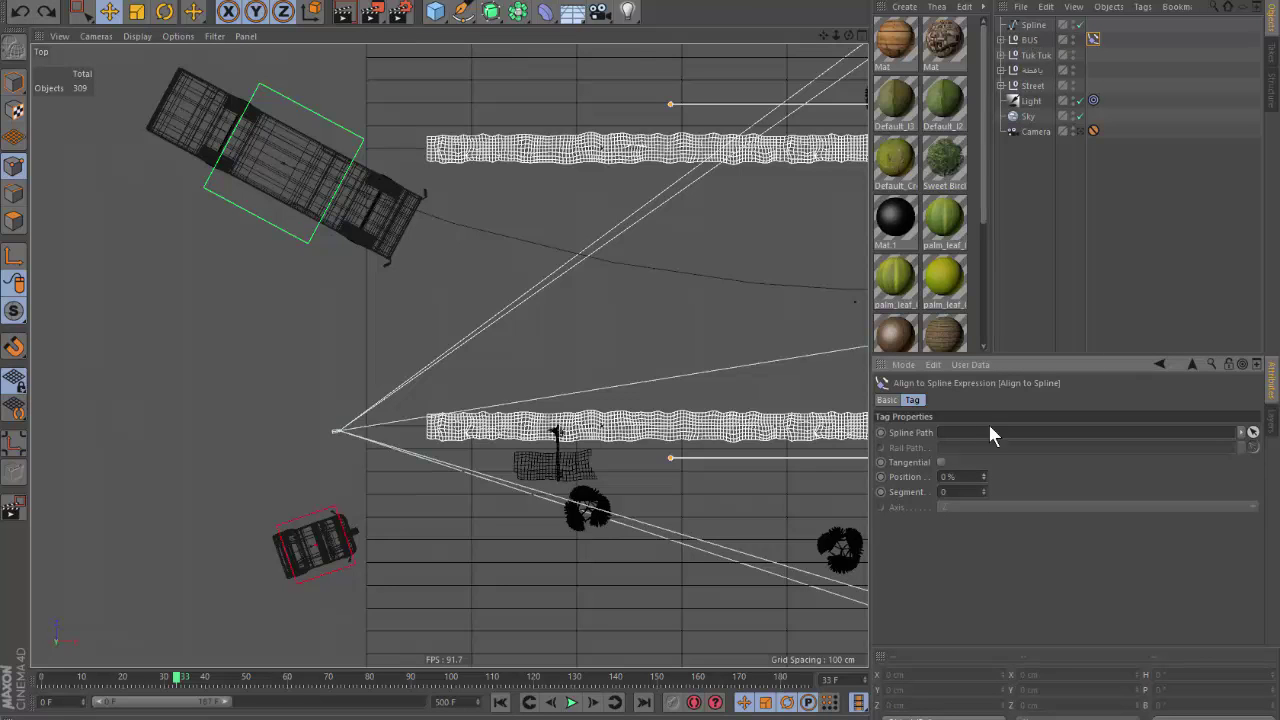
Set the road Spline as the tag's Spline Path, enable Tangential, and adjust Position.
drag(1033, 25, 1000, 432)
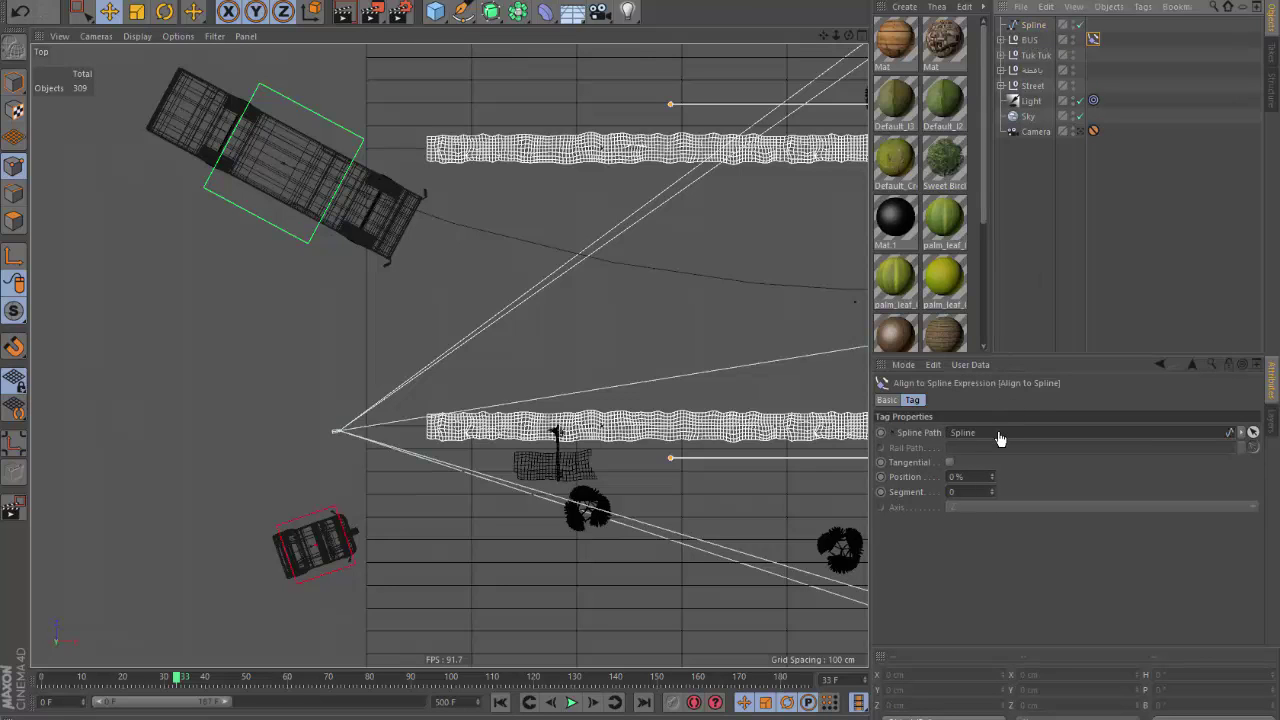
scroll(185, 252, down, 2)
mouse_move(990, 477)
mouse_down()
mouse_move(990, 440)
mouse_move(990, 500)
mouse_up()
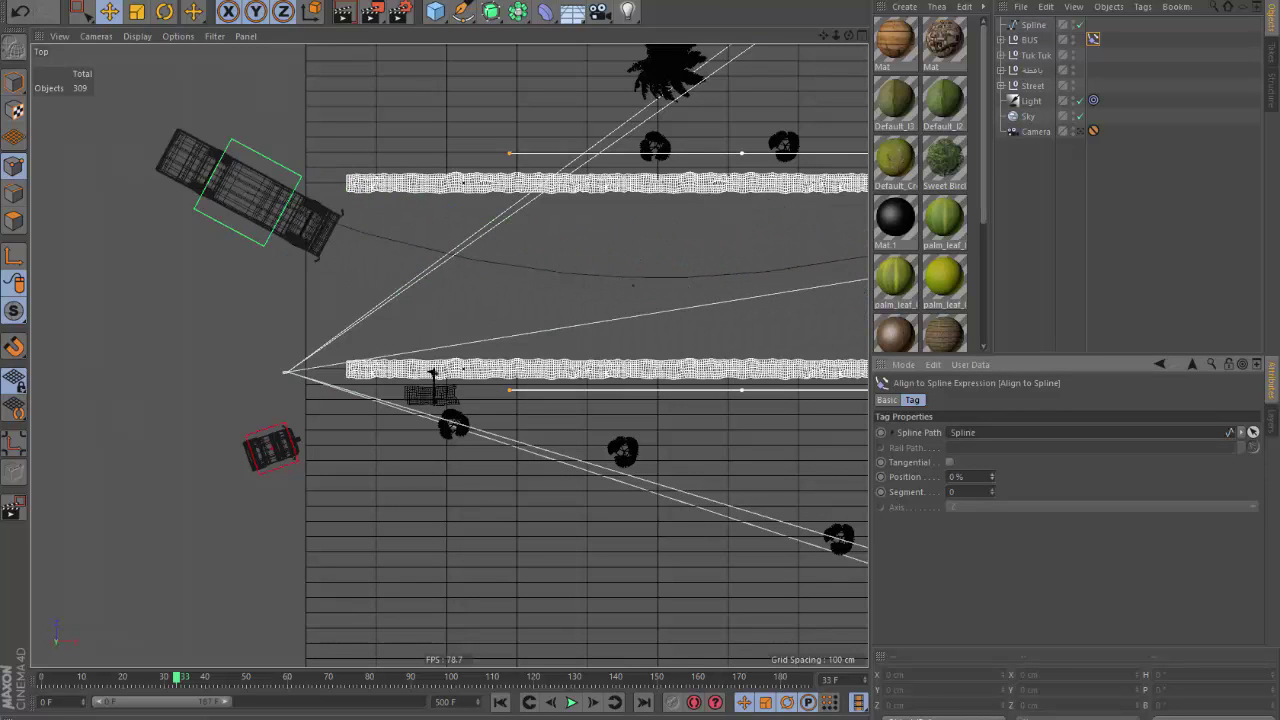
click(950, 462)
scroll(306, 323, down, 3)
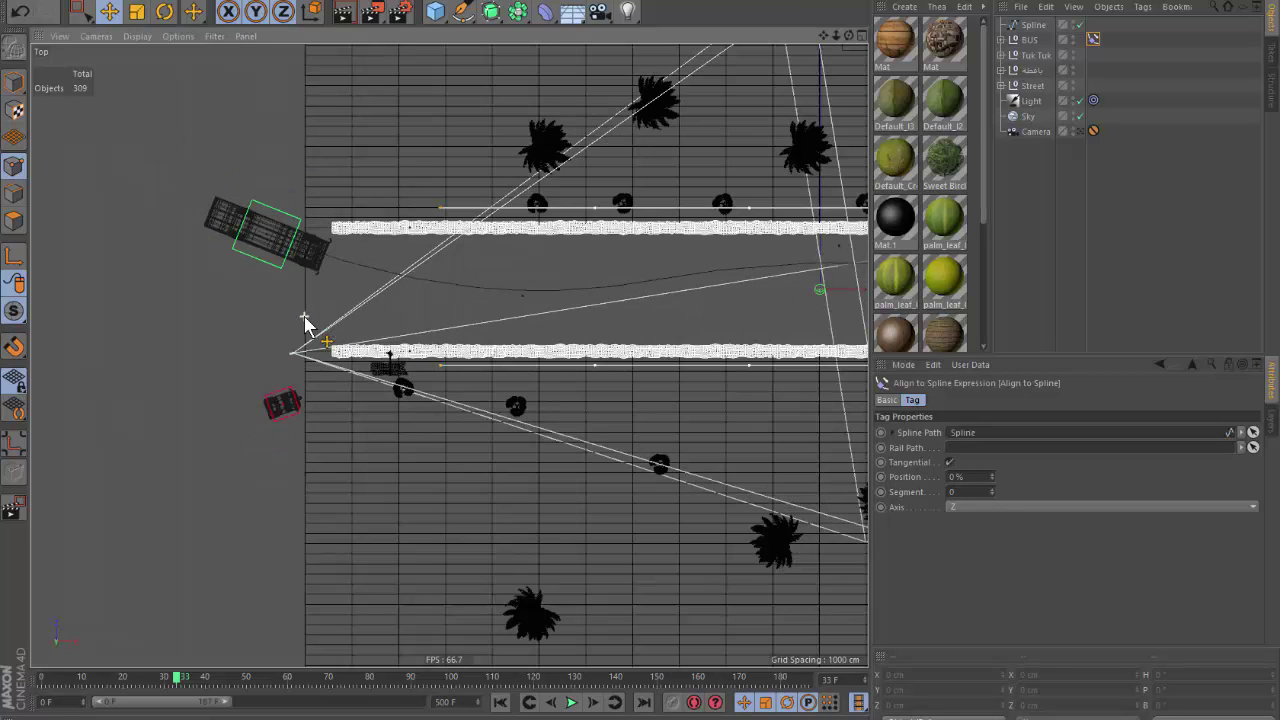
mouse_move(991, 477)
mouse_down()
mouse_move(991, 458)
mouse_move(991, 490)
mouse_up()
Set the bus's Align to Spline Position to 28% along the road.
key(F1)
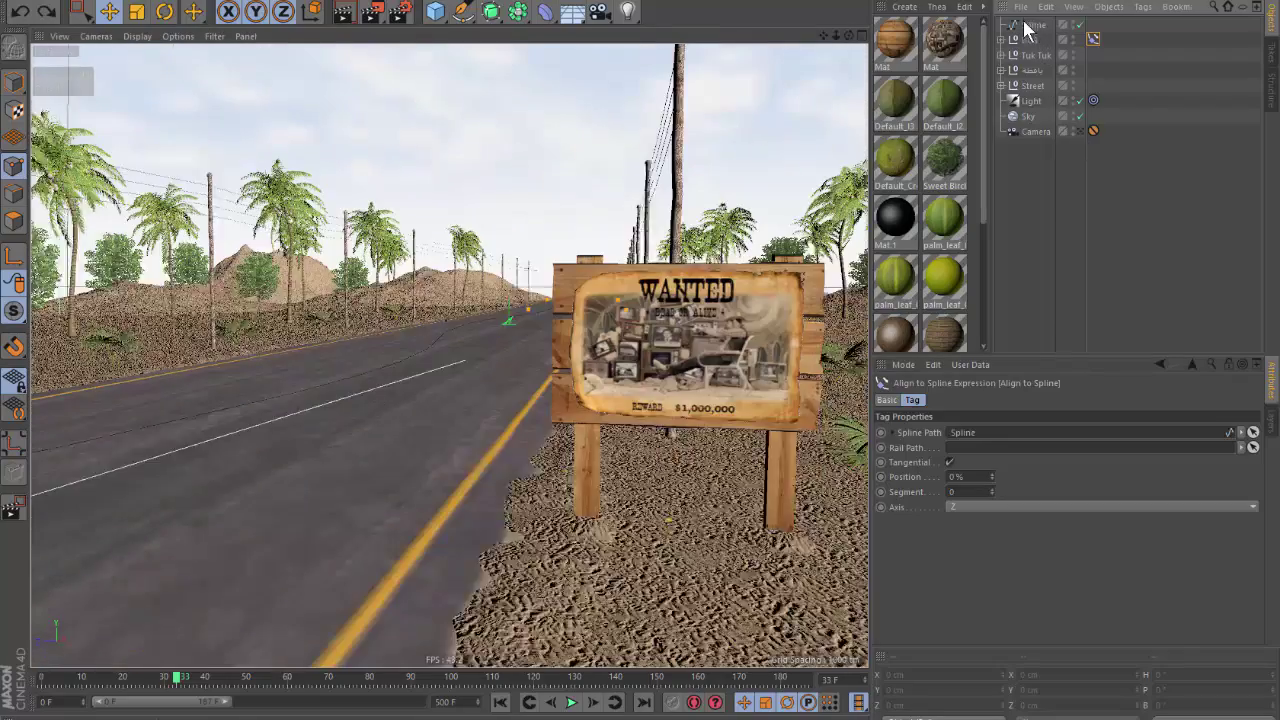
click(1030, 24)
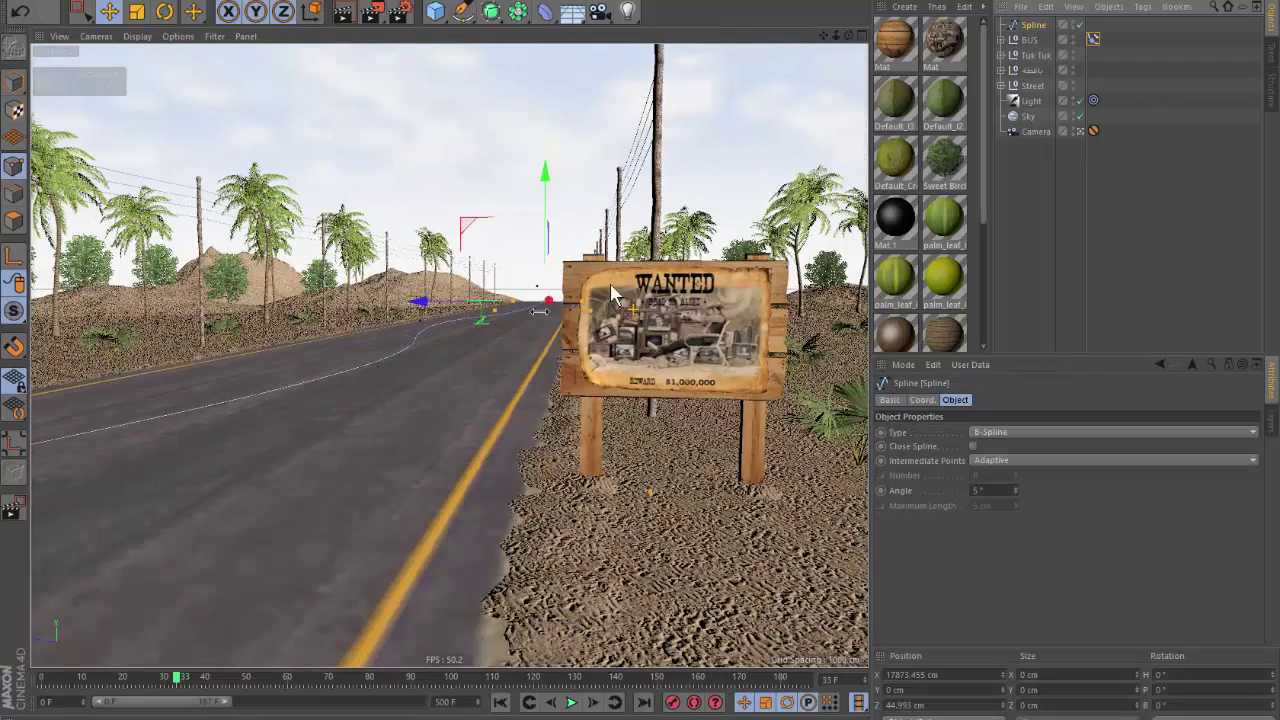
click(15, 82)
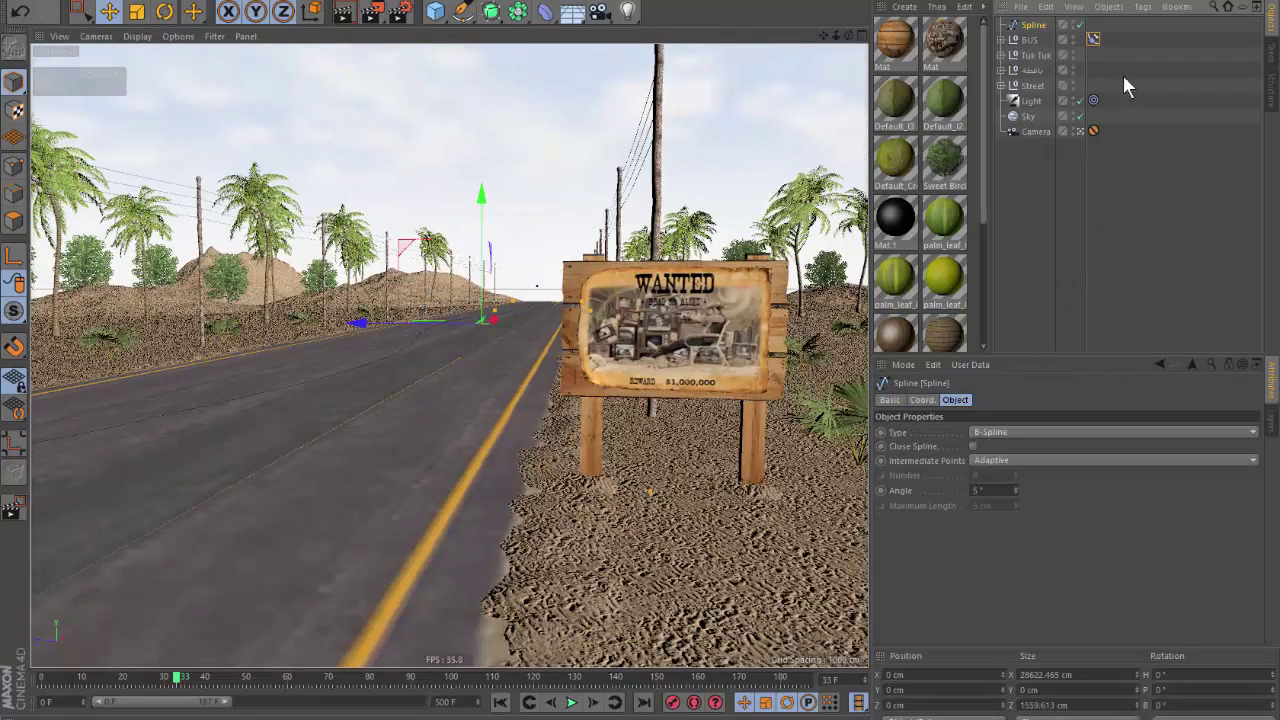
click(1093, 39)
drag(991, 480, 991, 465)
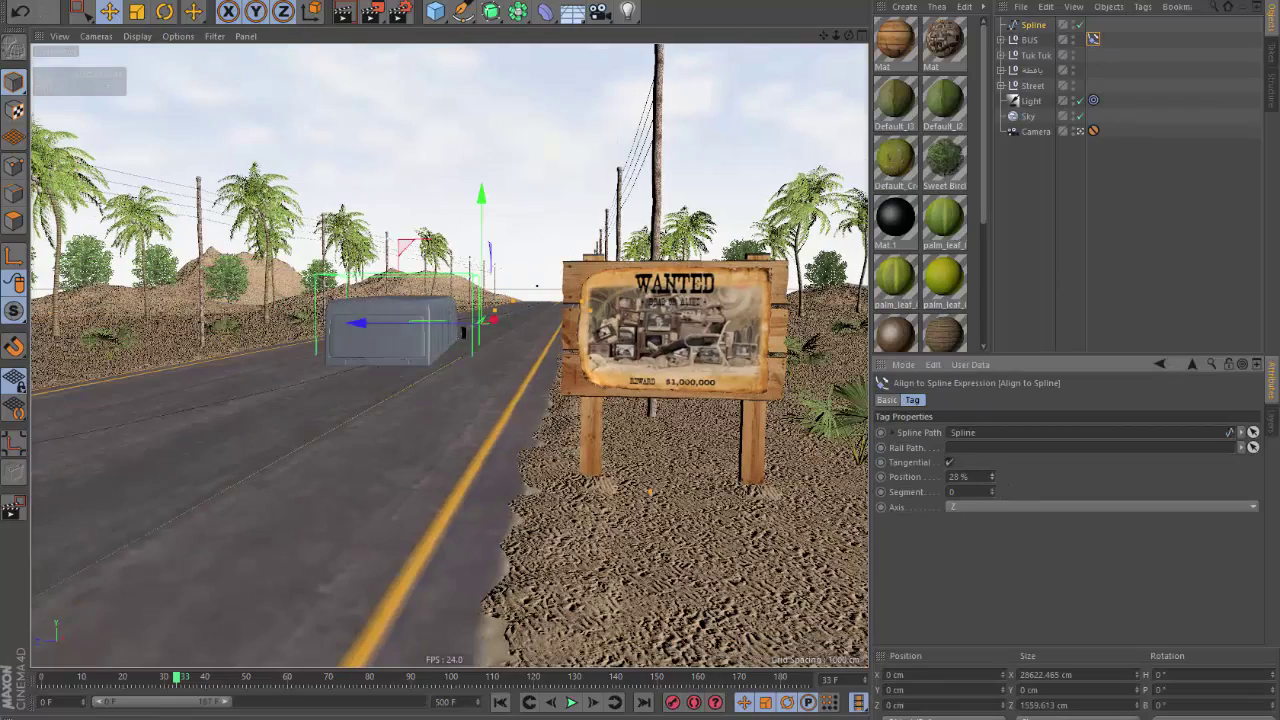
Raise the path spline in Y to 378.758 cm, checking through the scene camera.
click(1033, 25)
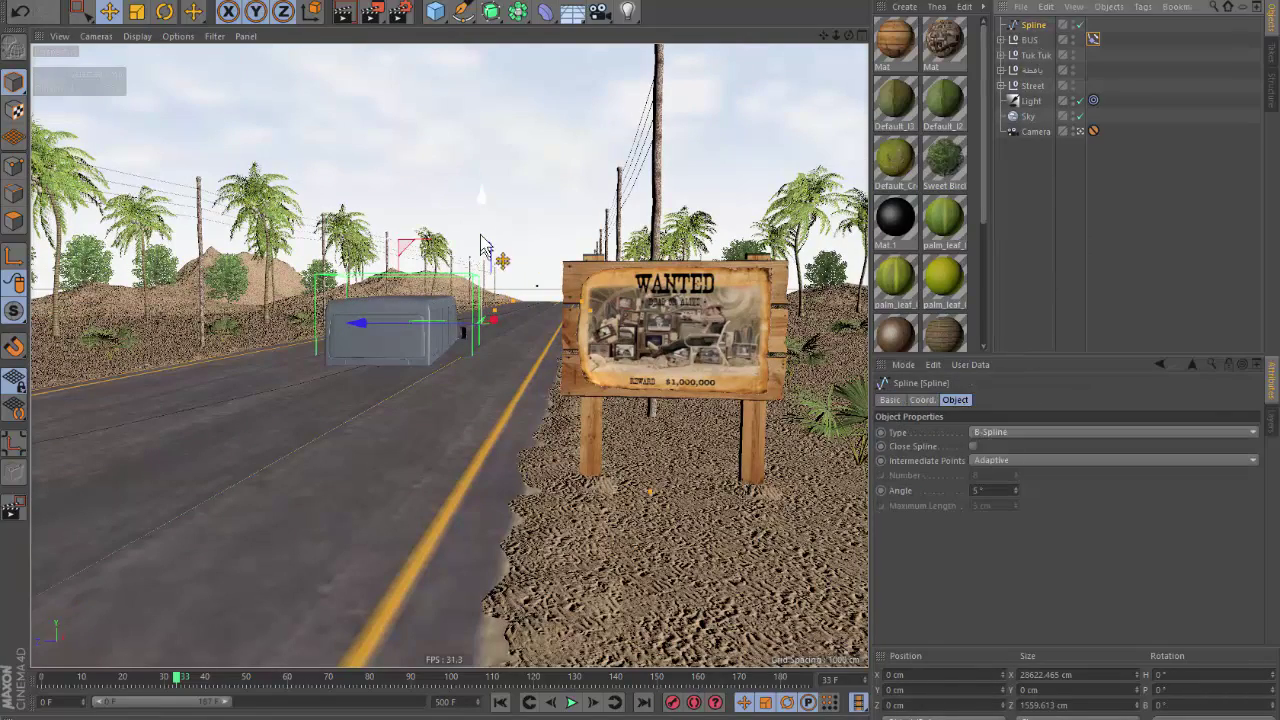
click(1093, 39)
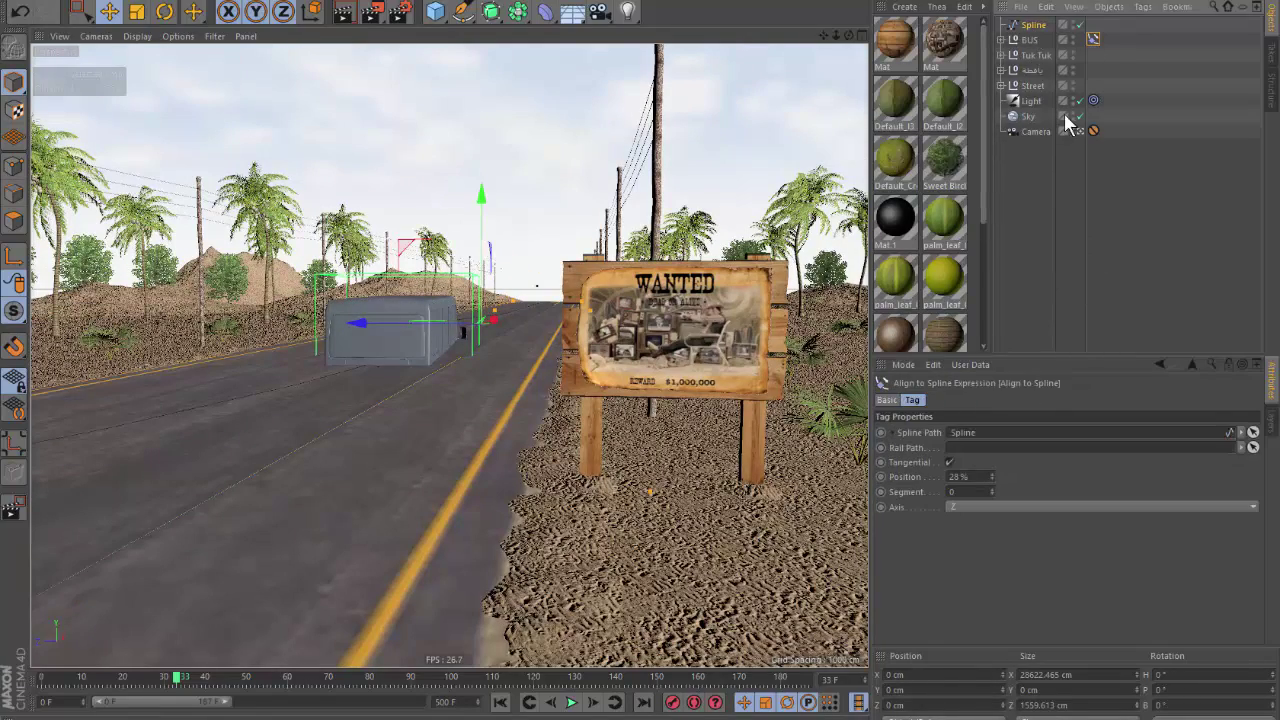
click(1081, 131)
click(1033, 25)
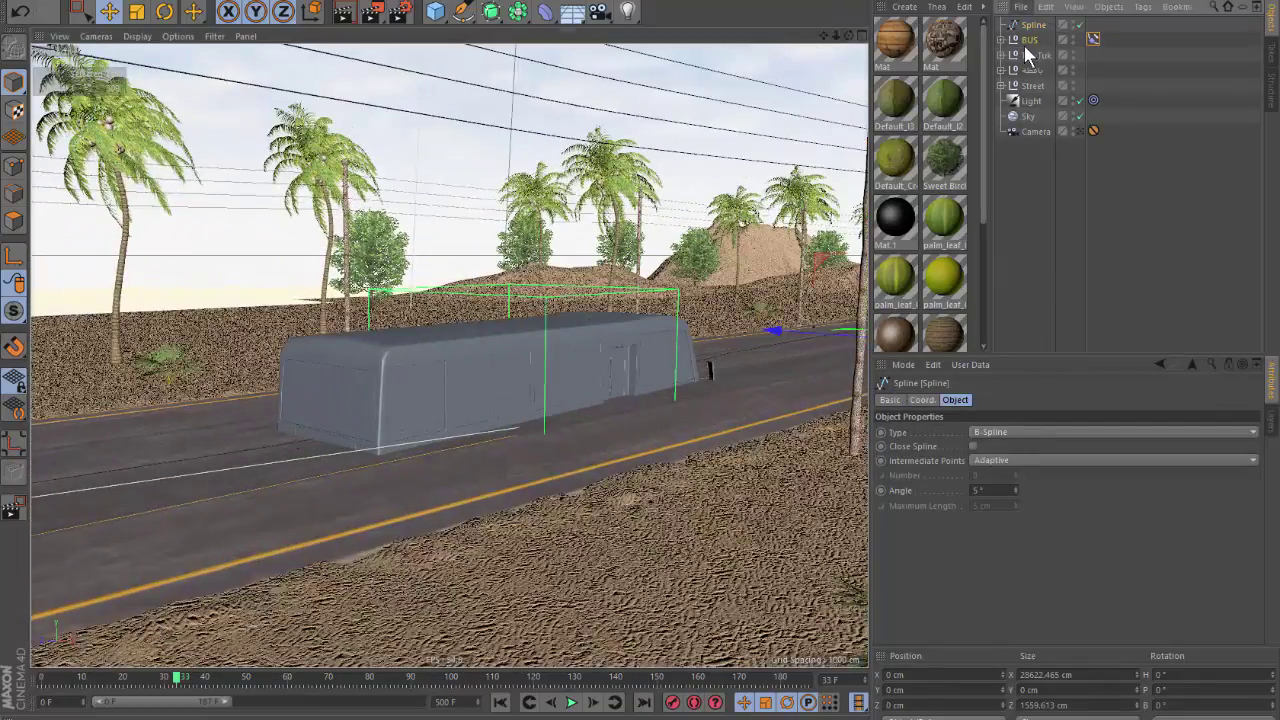
click(1028, 40)
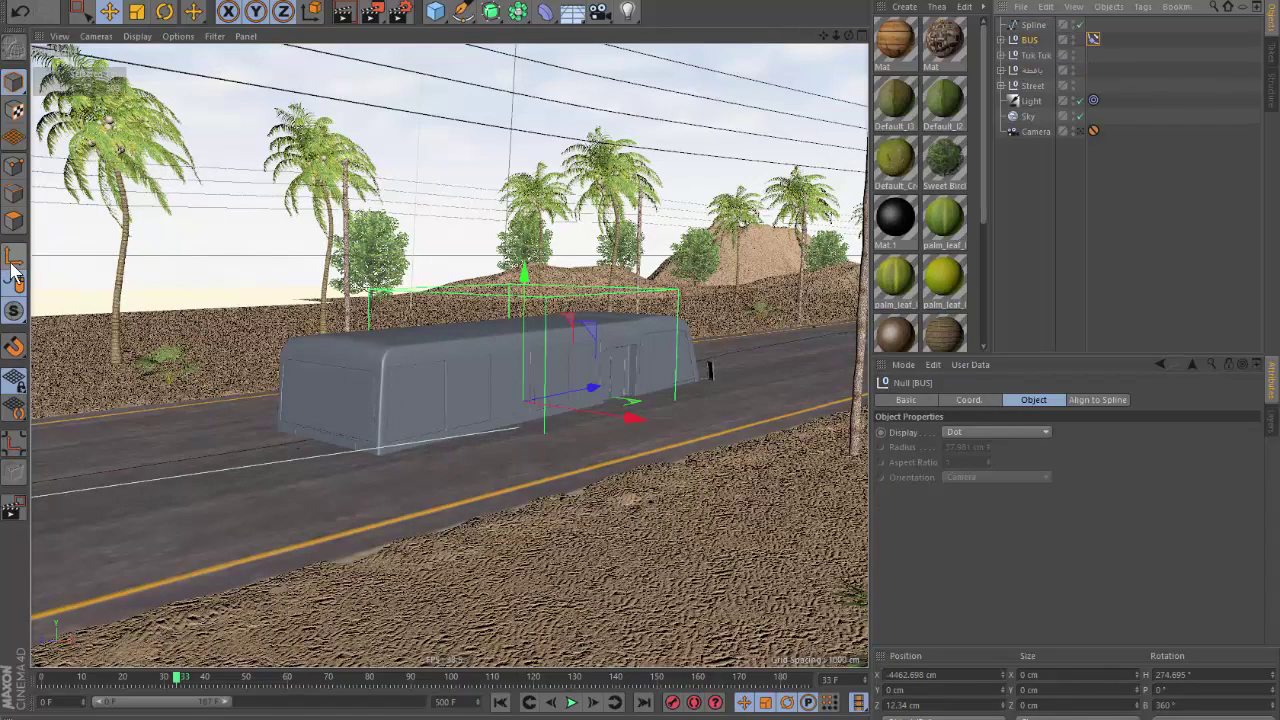
click(1034, 25)
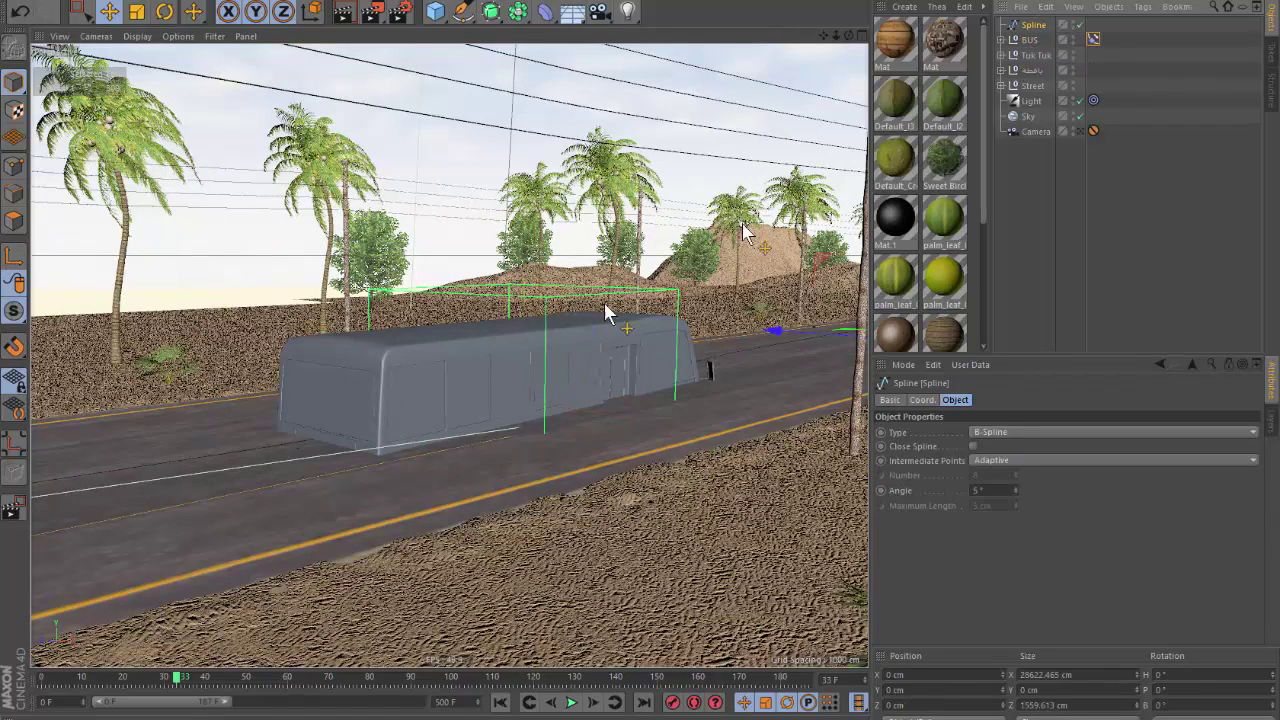
scroll(604, 303, up, 3)
scroll(544, 355, down, 3)
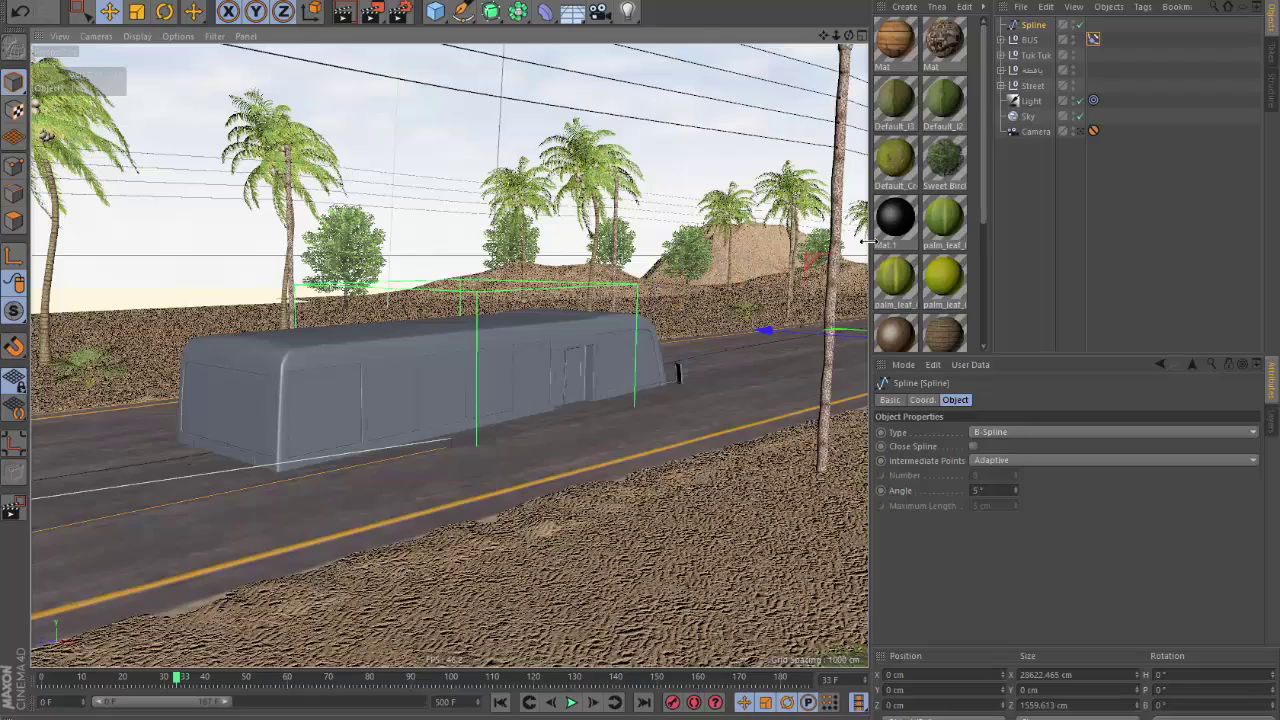
scroll(769, 278, down, 2)
scroll(818, 285, up, 2)
scroll(829, 286, up, 2)
drag(829, 305, 828, 222)
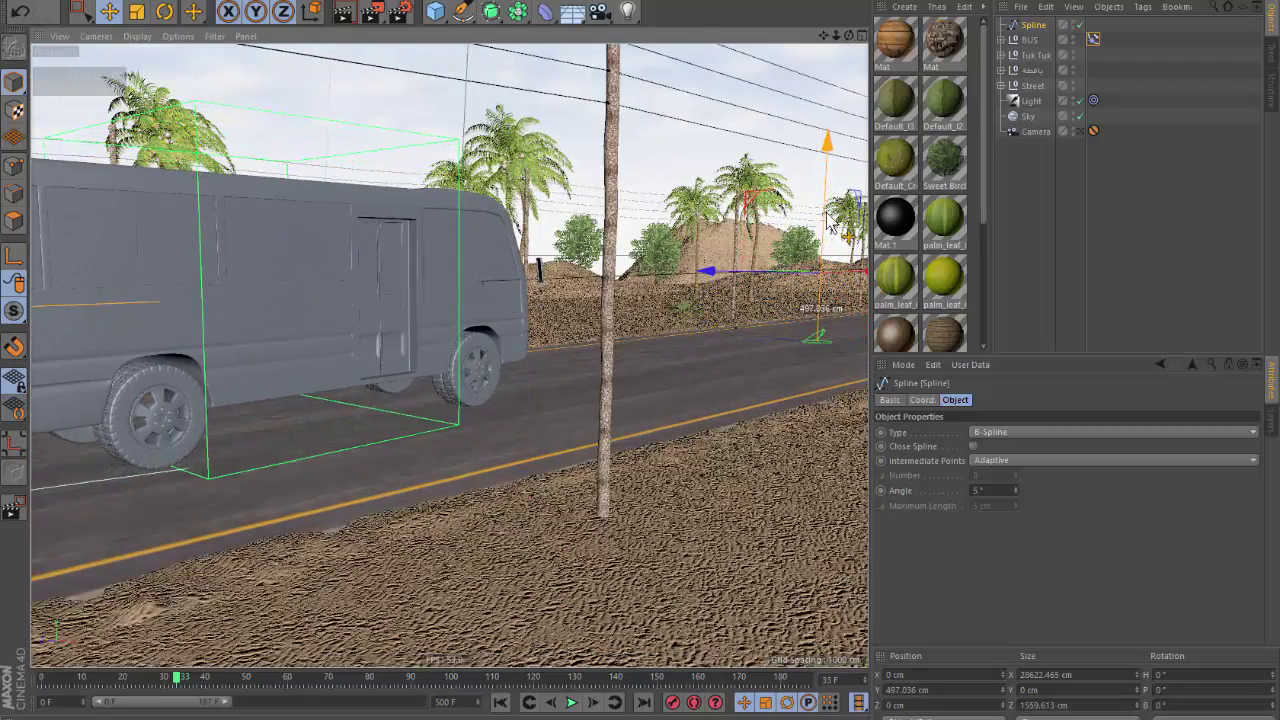
scroll(577, 337, down, 2)
scroll(577, 337, down, 2)
click(1043, 224)
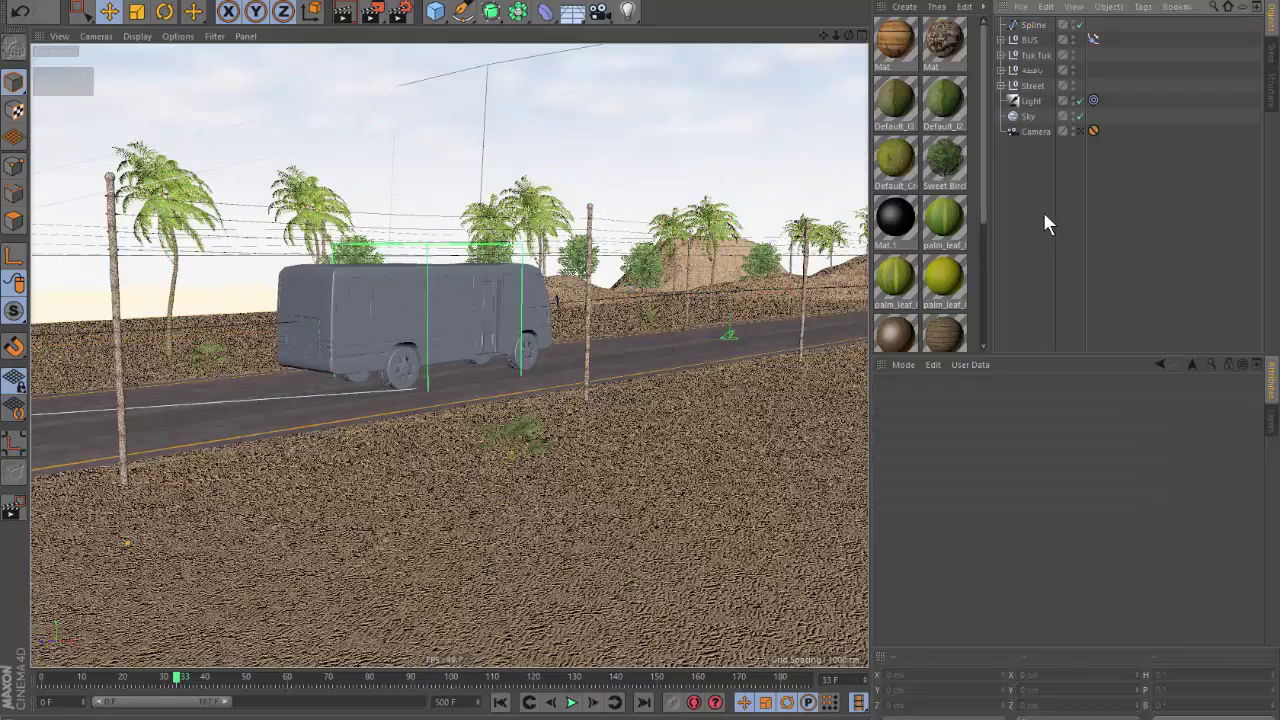
Trim the timeline to about 160 frames and view the render output resolution presets.
click(1078, 131)
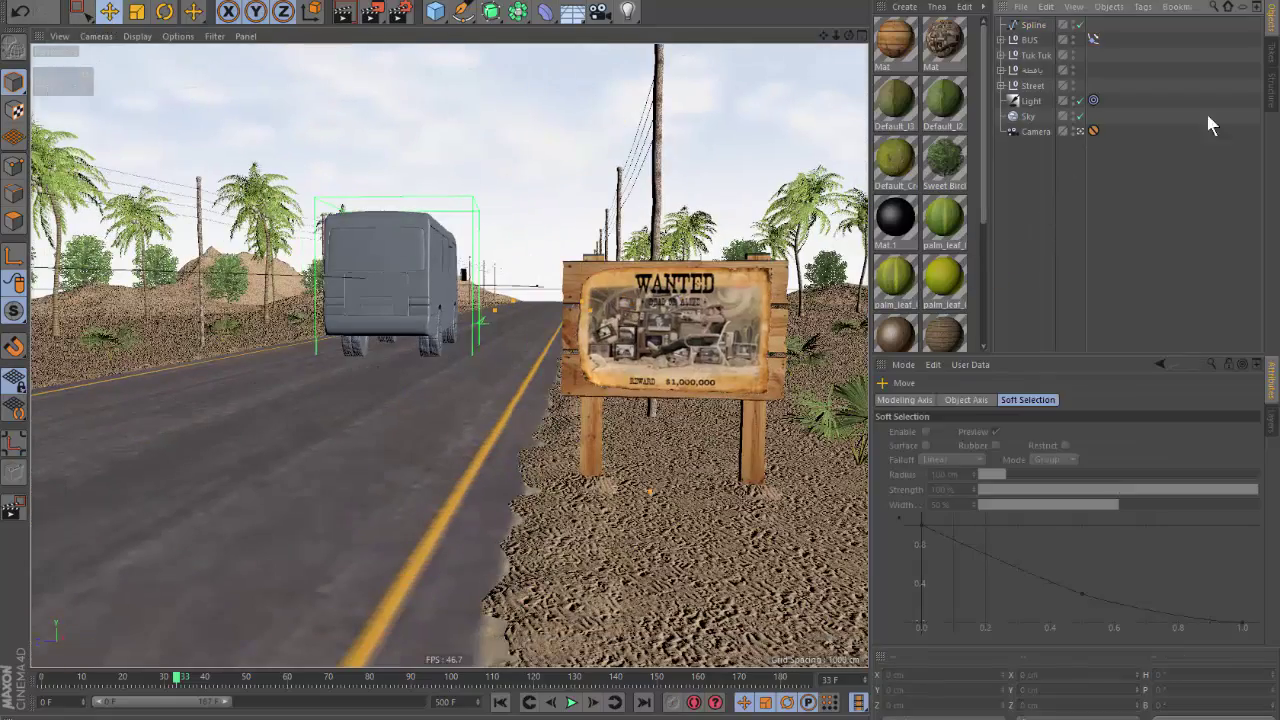
click(1093, 39)
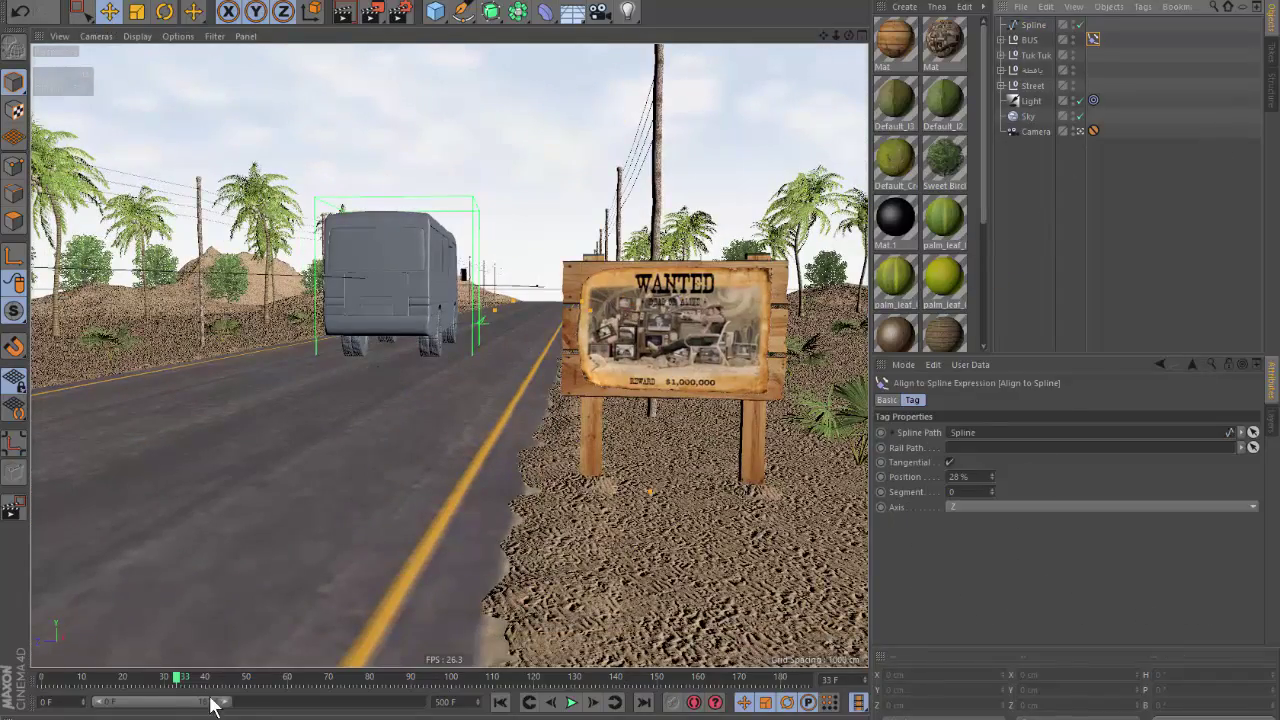
drag(237, 710, 418, 708)
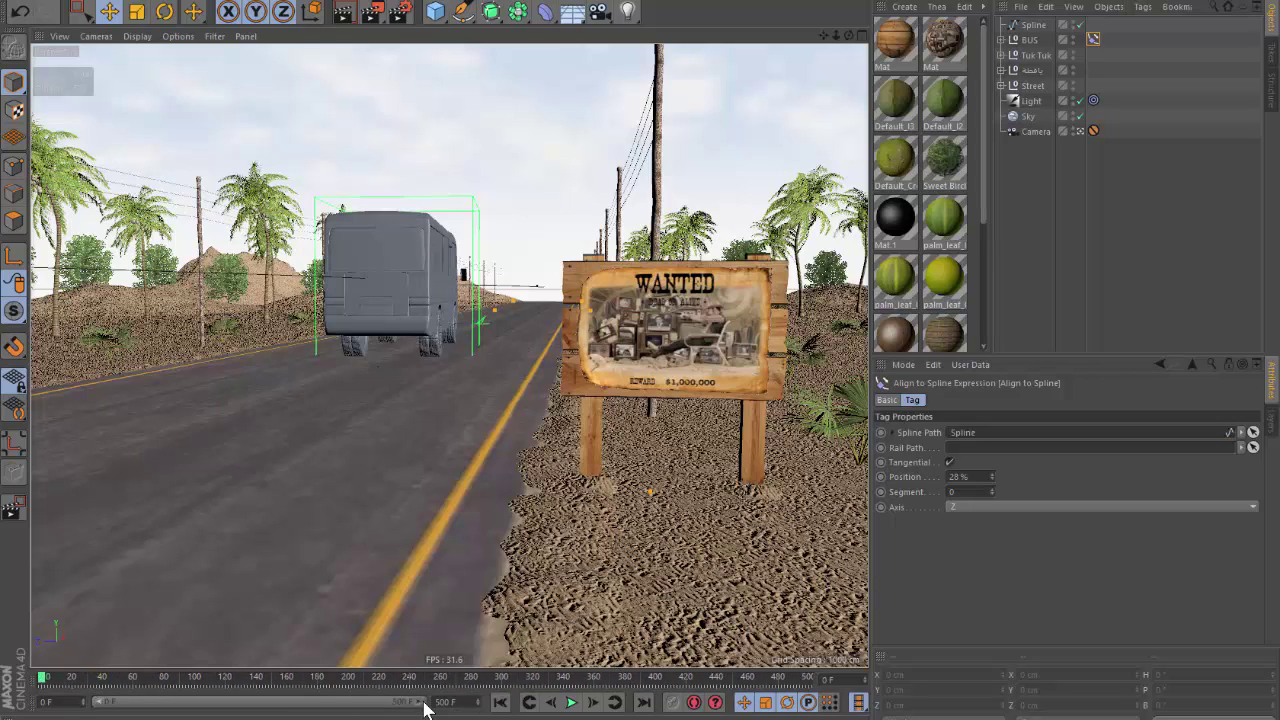
drag(423, 708, 215, 708)
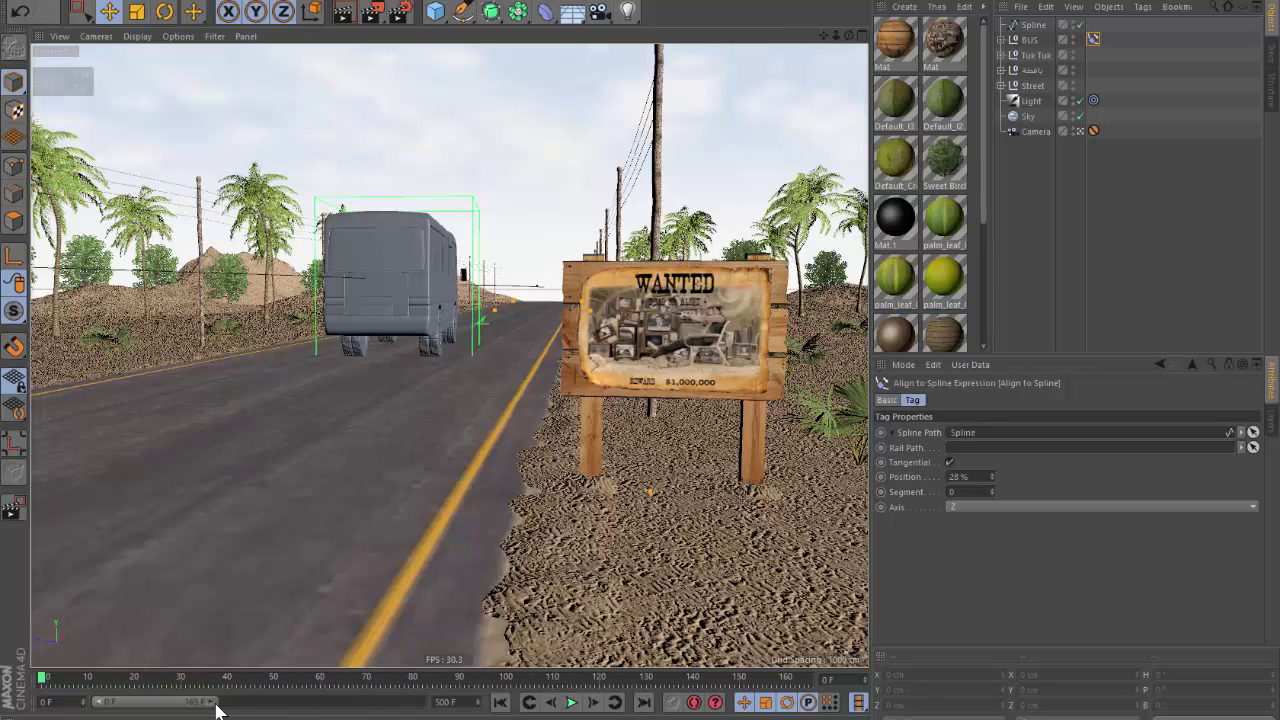
click(398, 11)
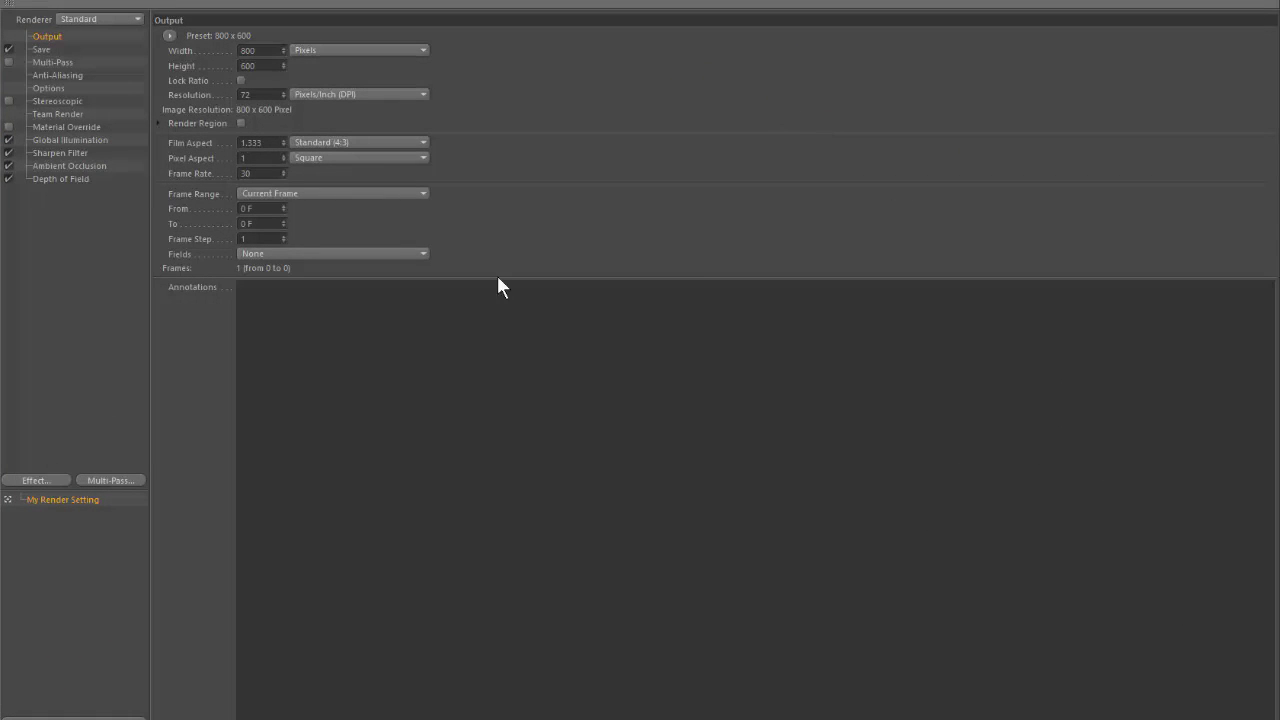
click(169, 36)
mouse_move(205, 82)
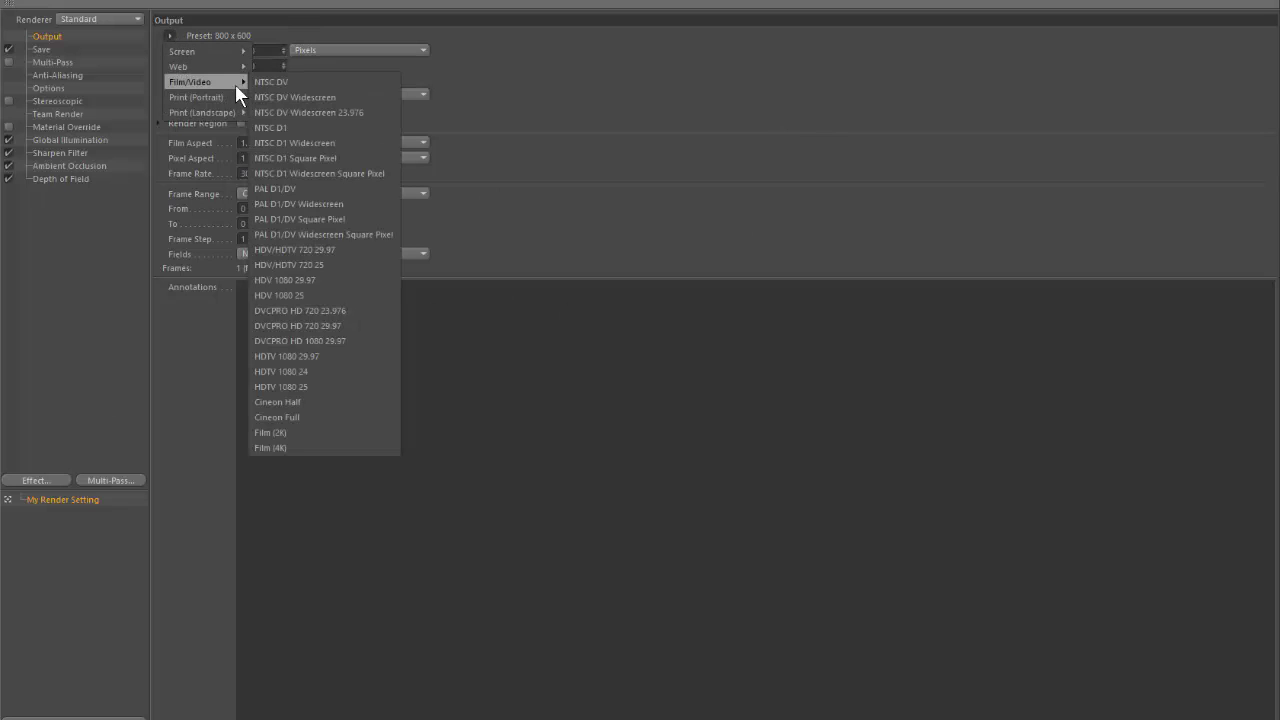
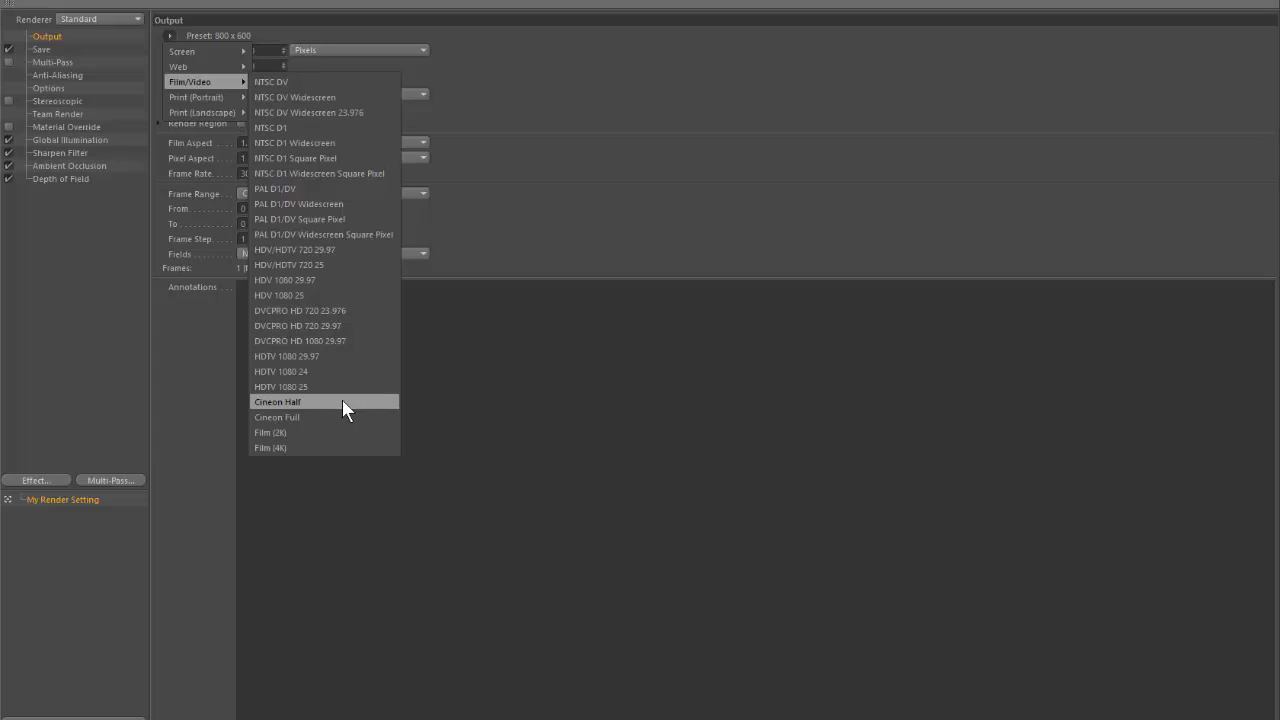
Apply the HDV/HDTV 720 29.97 output preset (1280×720 at 29.97 fps) in Render Settings.
click(318, 355)
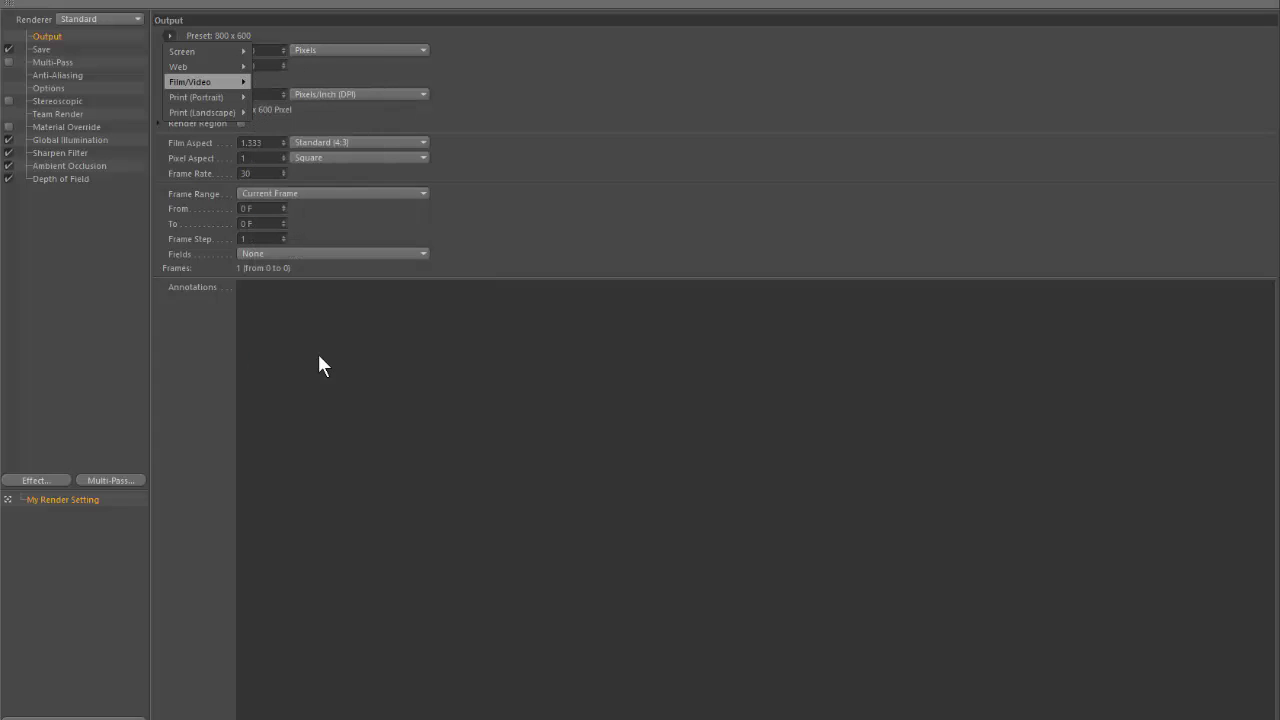
click(169, 36)
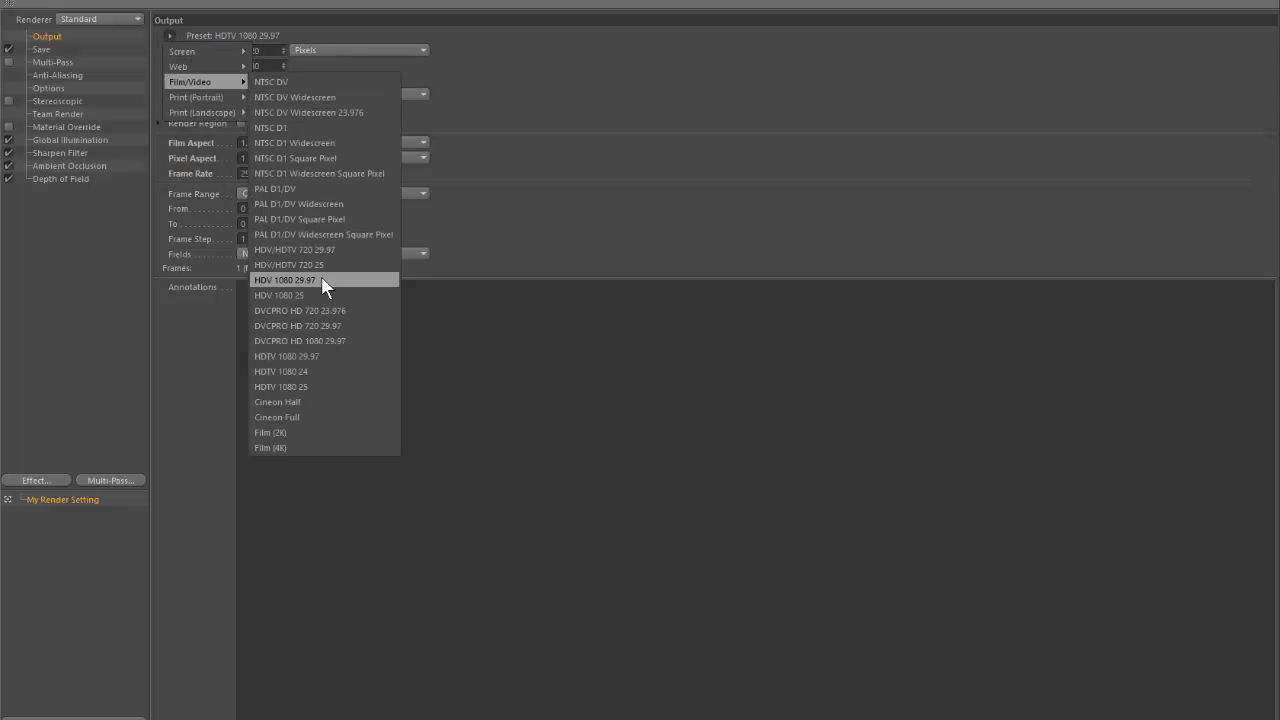
click(323, 250)
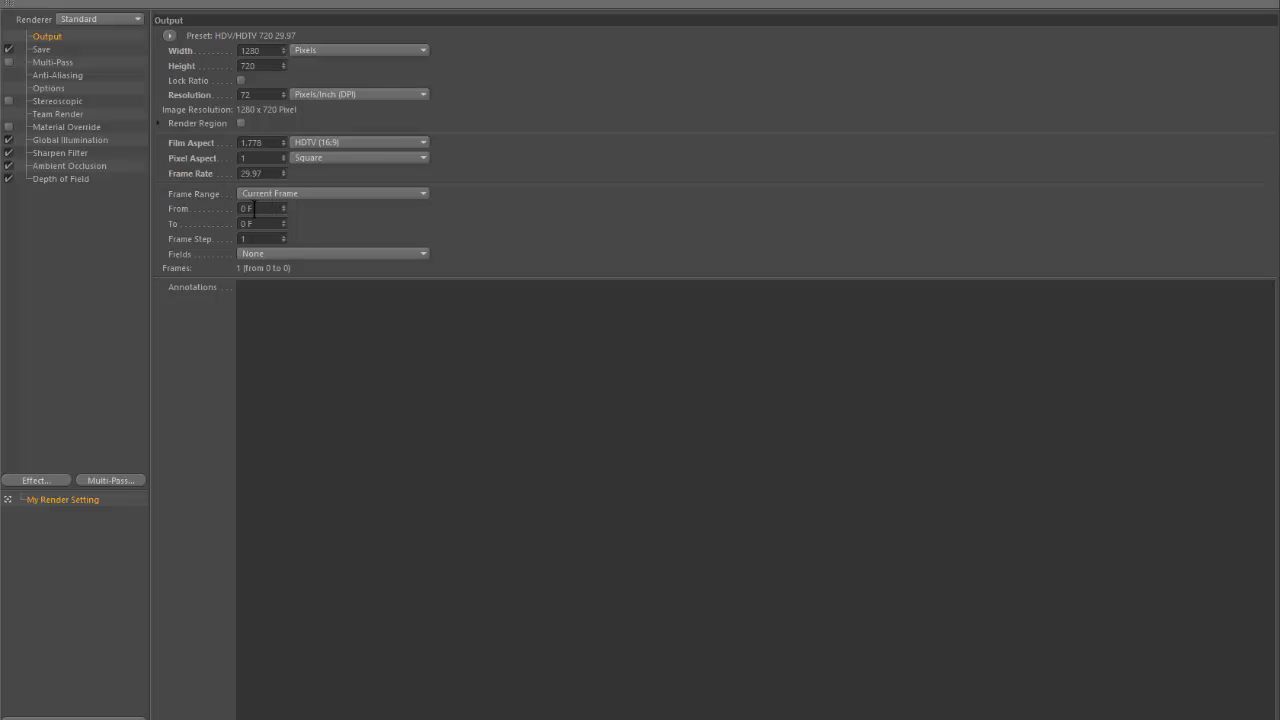
click(41, 50)
click(45, 62)
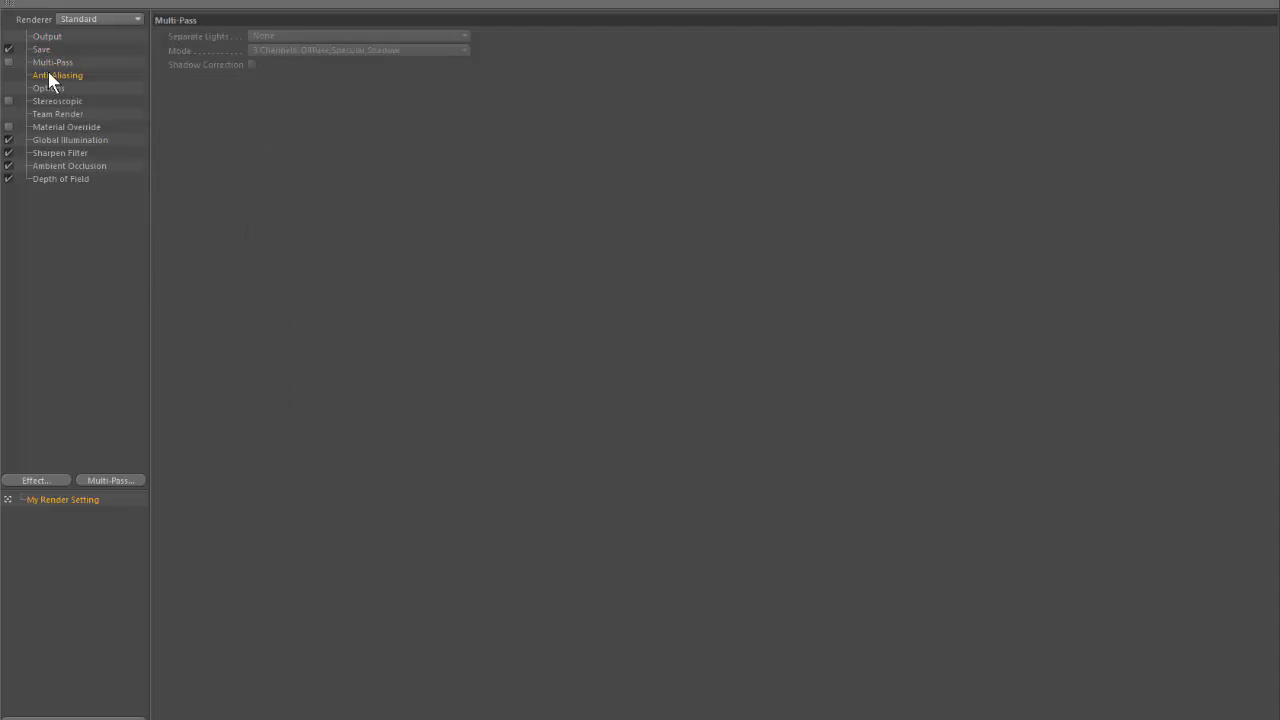
click(48, 75)
click(44, 37)
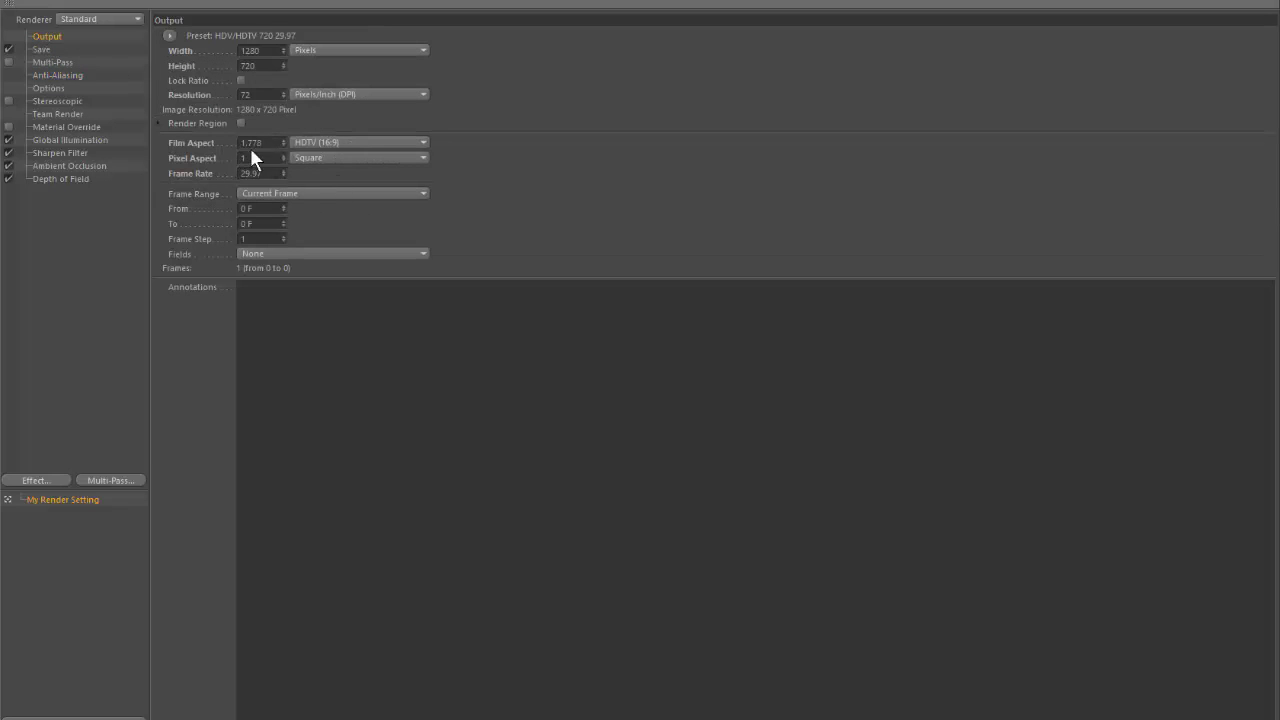
Select the bus's Align to Spline tag and scrub the timeline forward toward frame 30.
click(1144, 5)
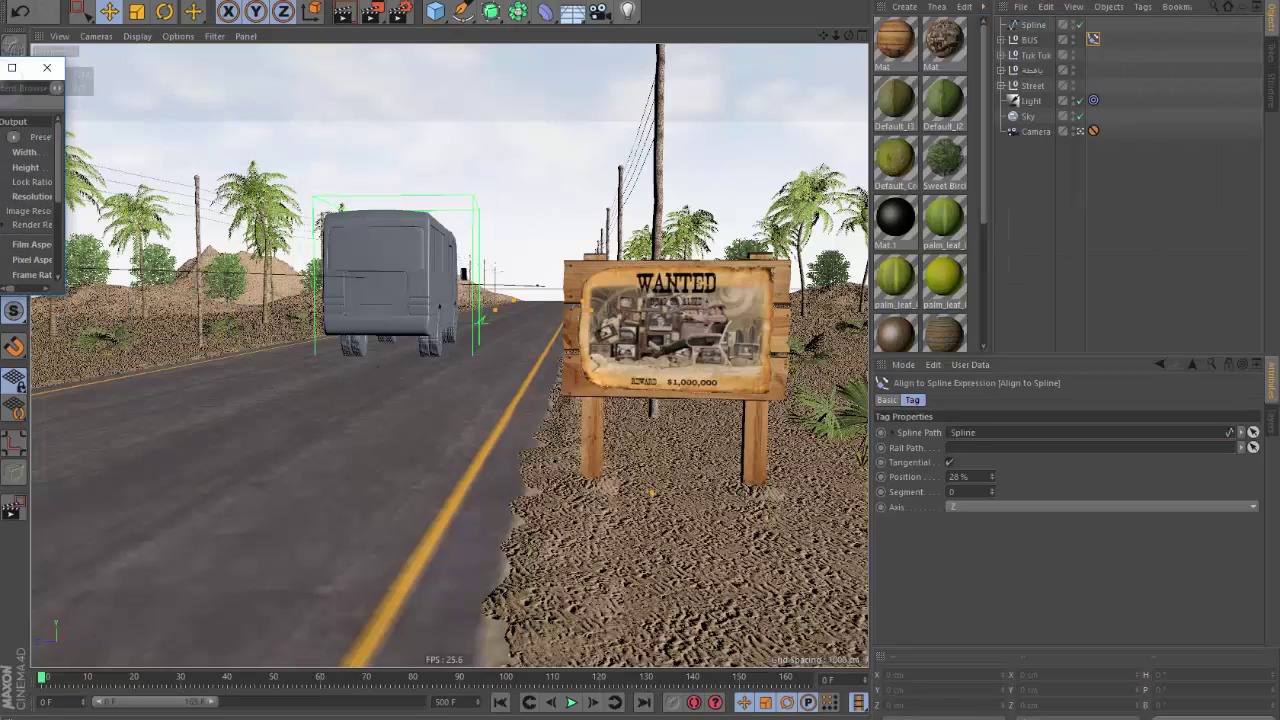
click(1164, 235)
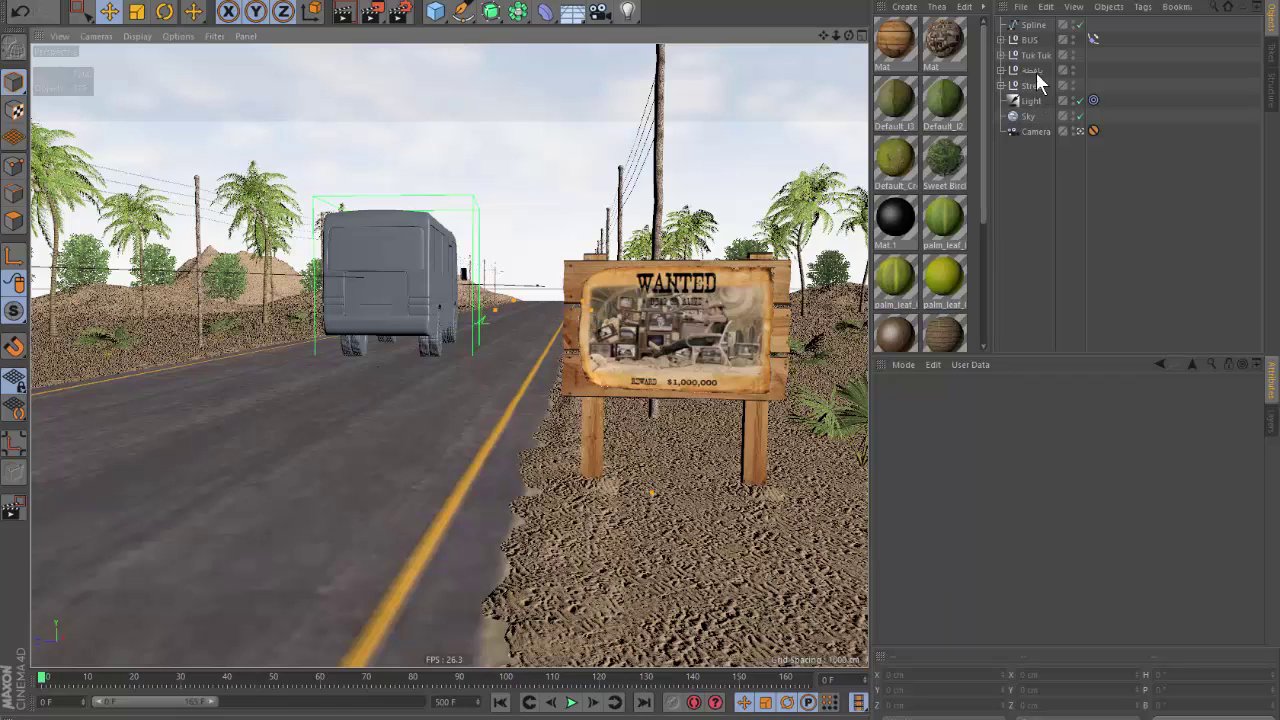
click(1093, 39)
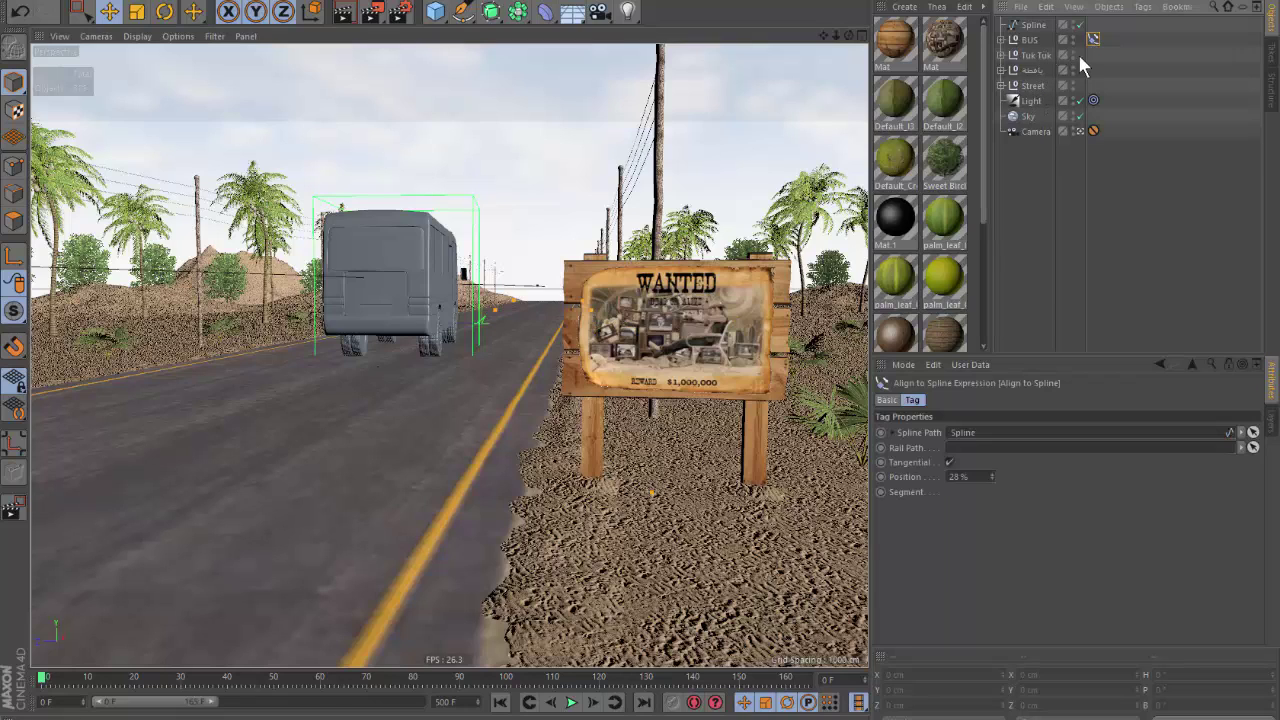
click(53, 684)
mouse_move(53, 685)
mouse_down()
mouse_move(208, 686)
mouse_move(180, 686)
mouse_up()
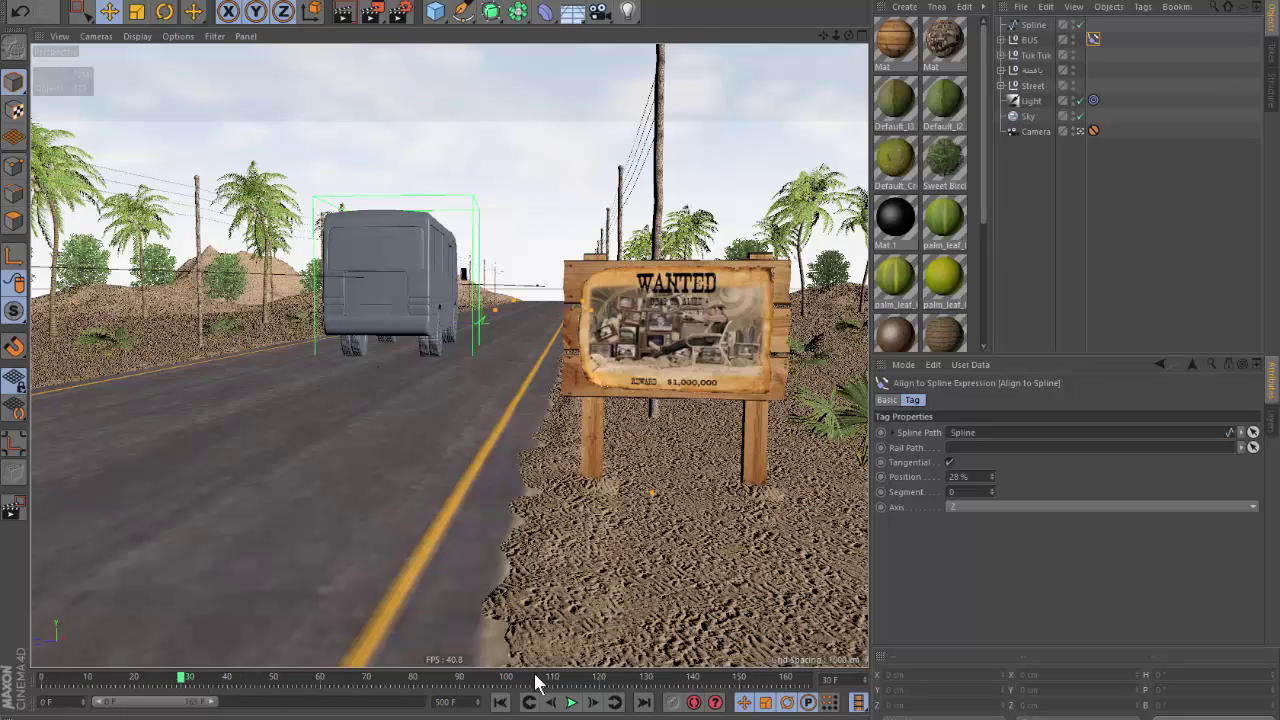
Check the Render Settings, then open Edit > Preferences.
key(ctrl+b)
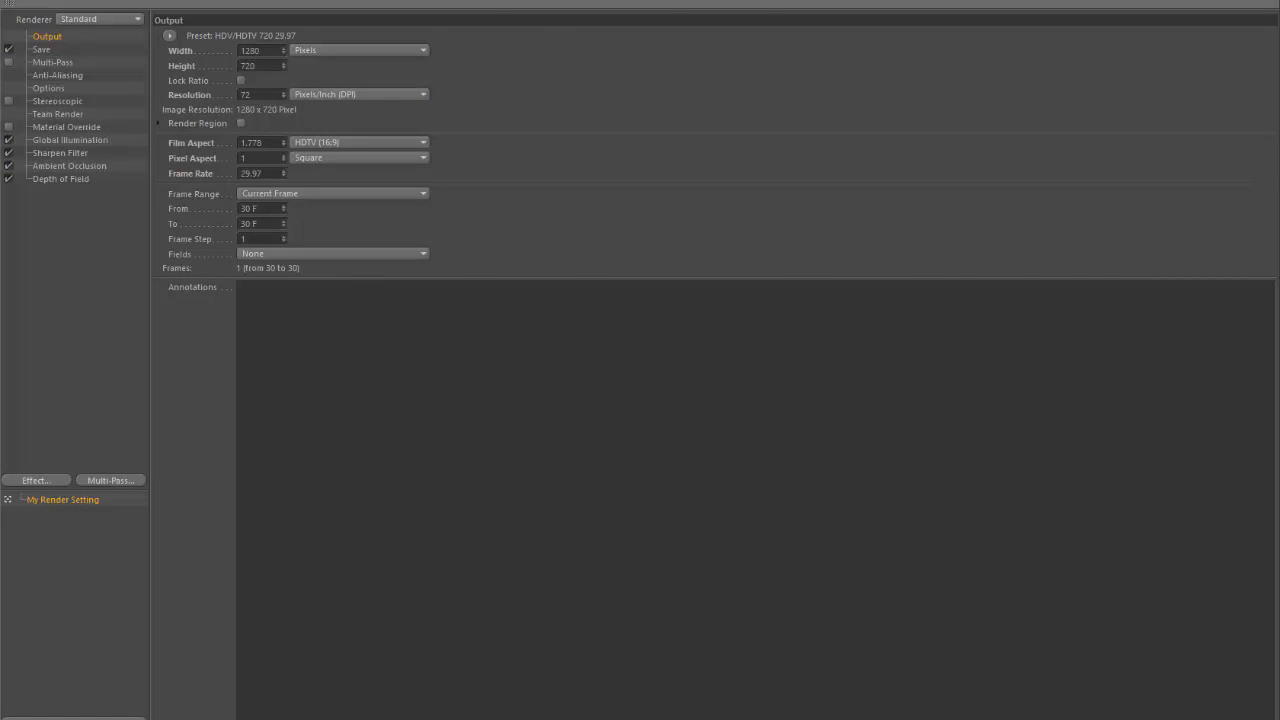
click(30, 4)
click(30, 4)
click(80, 208)
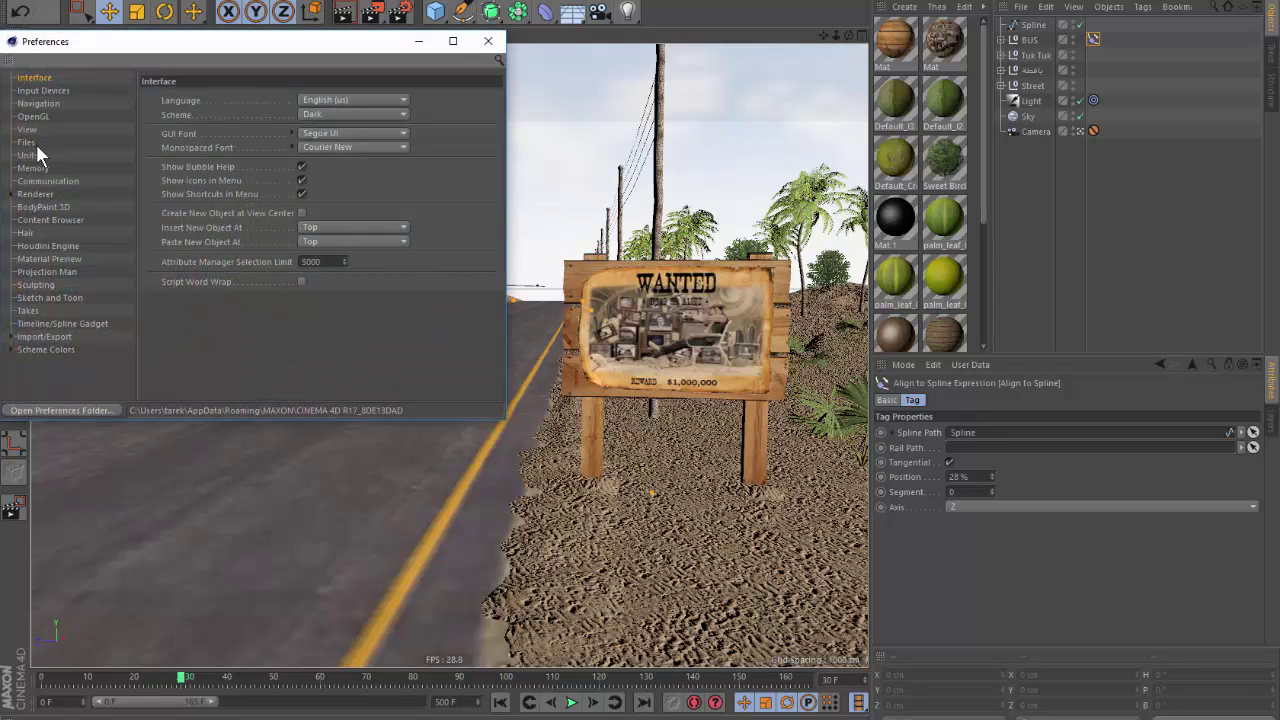
Set the Animation Unit to Seconds in Preferences > Units.
click(30, 155)
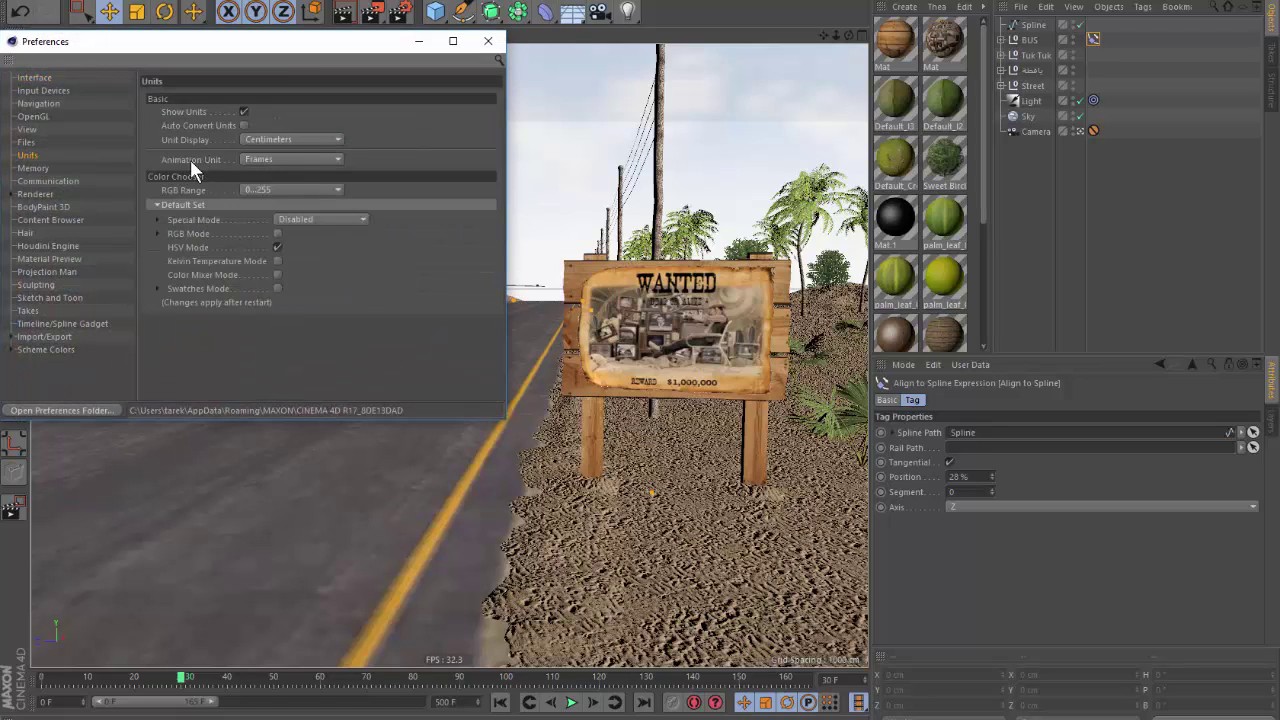
click(277, 162)
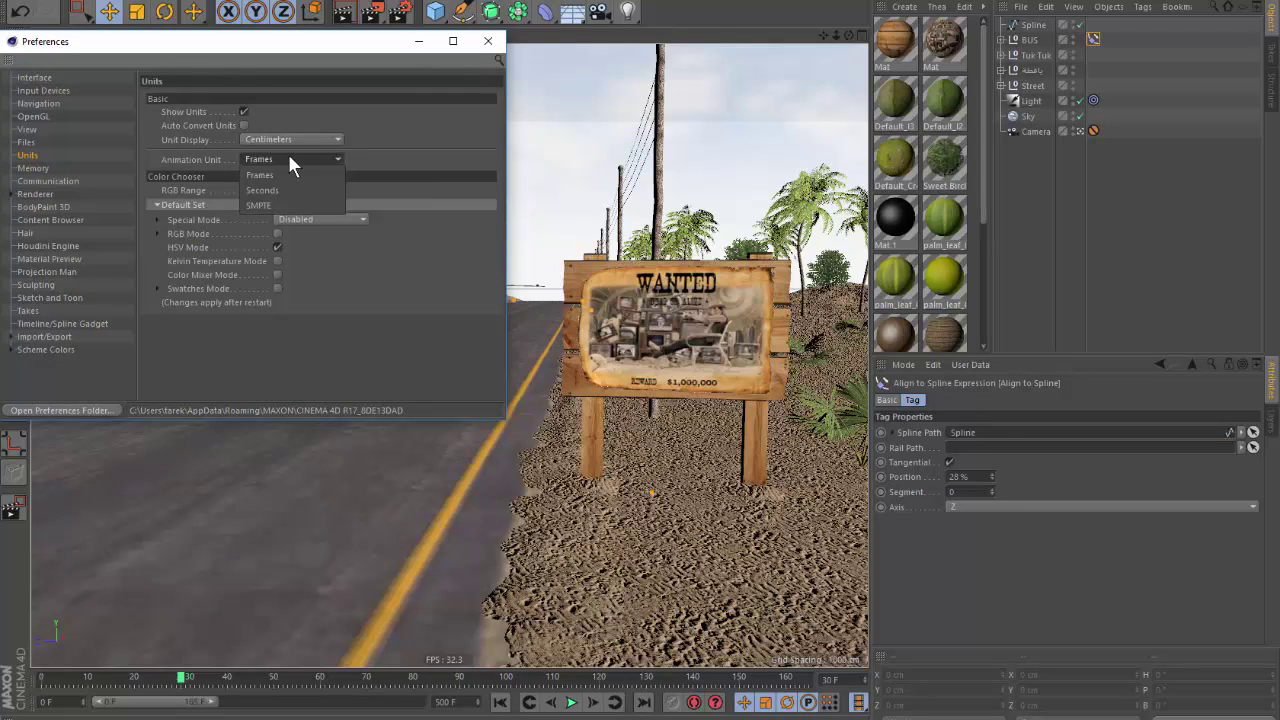
click(287, 190)
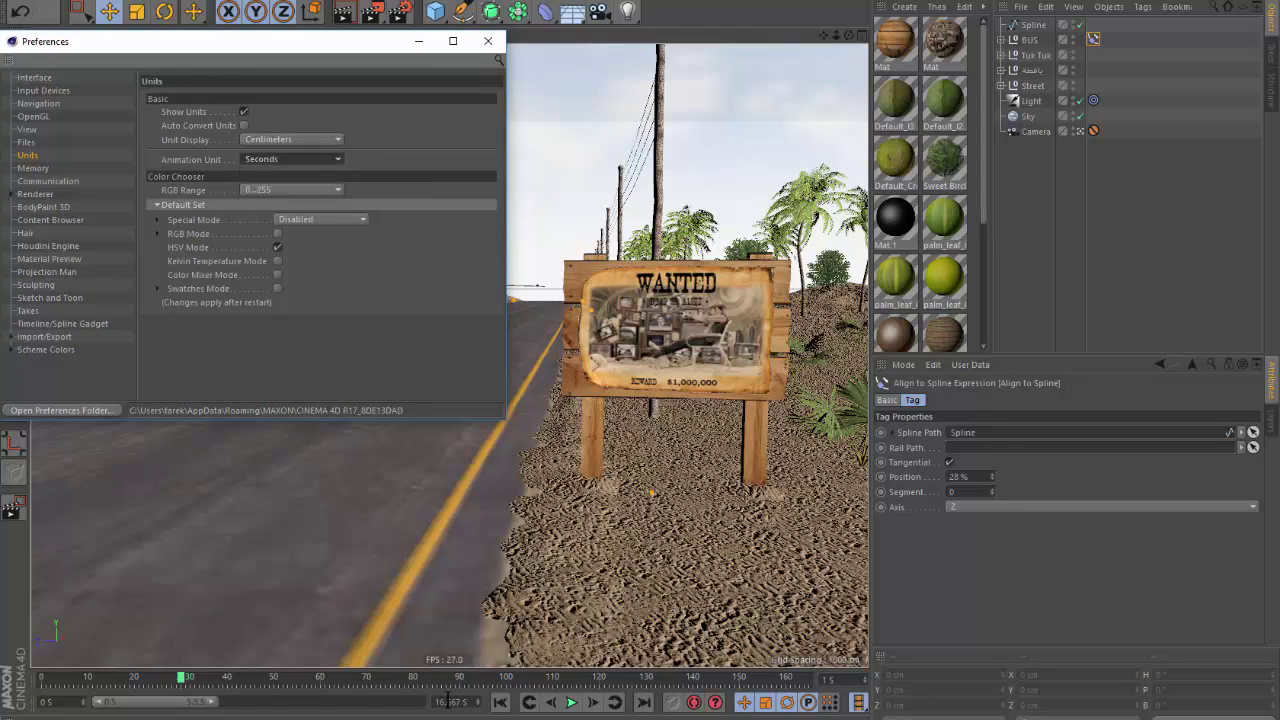
click(488, 44)
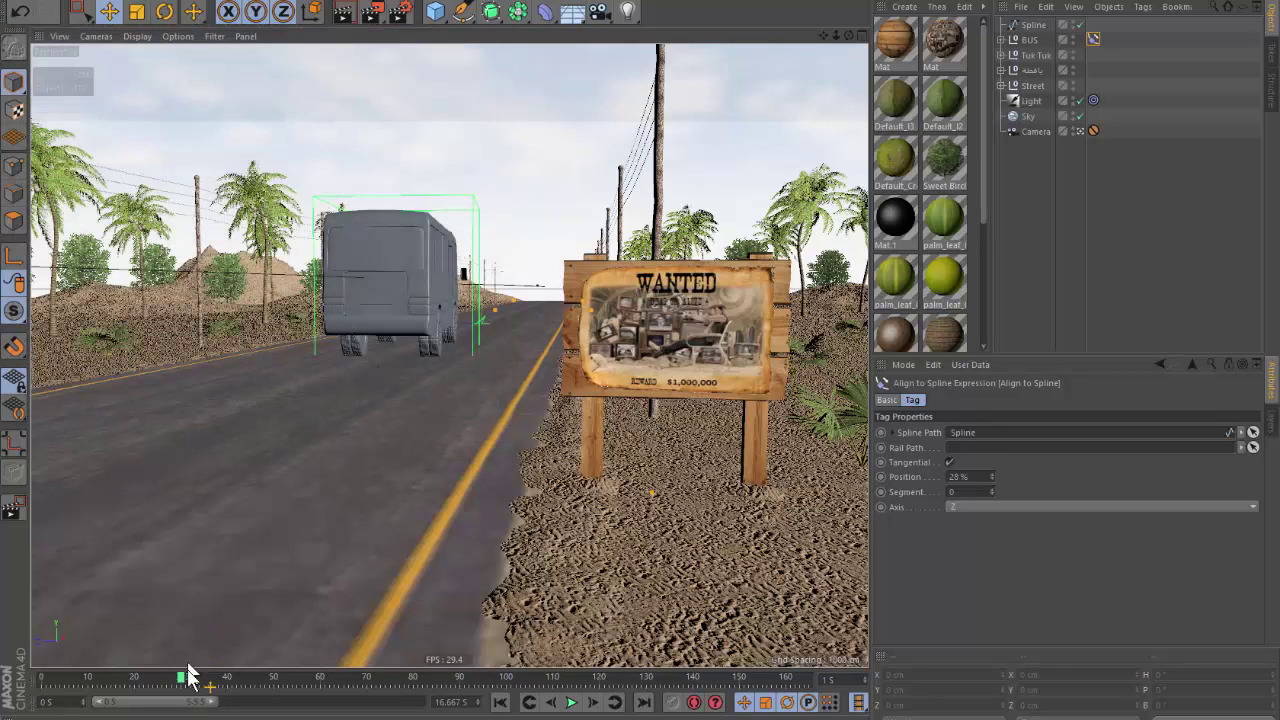
Expand the timeline range and set the scene's maximum time to 20.
double_click(842, 682)
drag(214, 702, 426, 702)
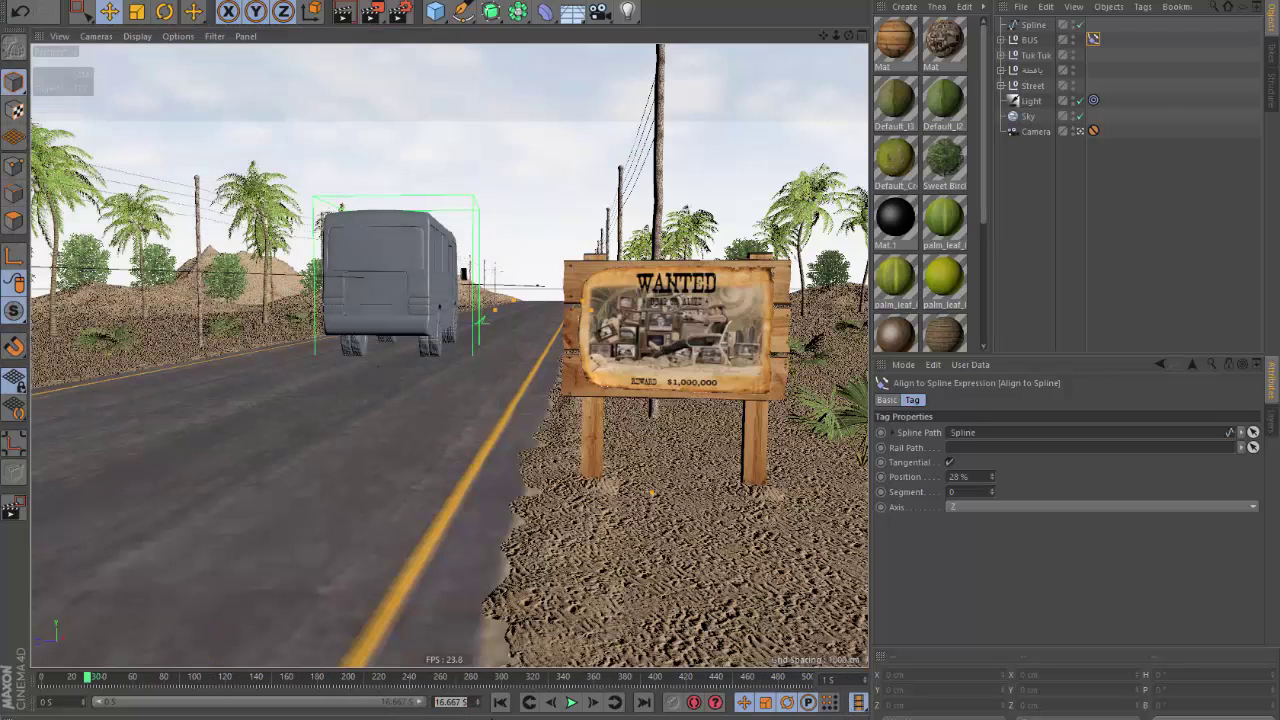
text(20)
key(Return)
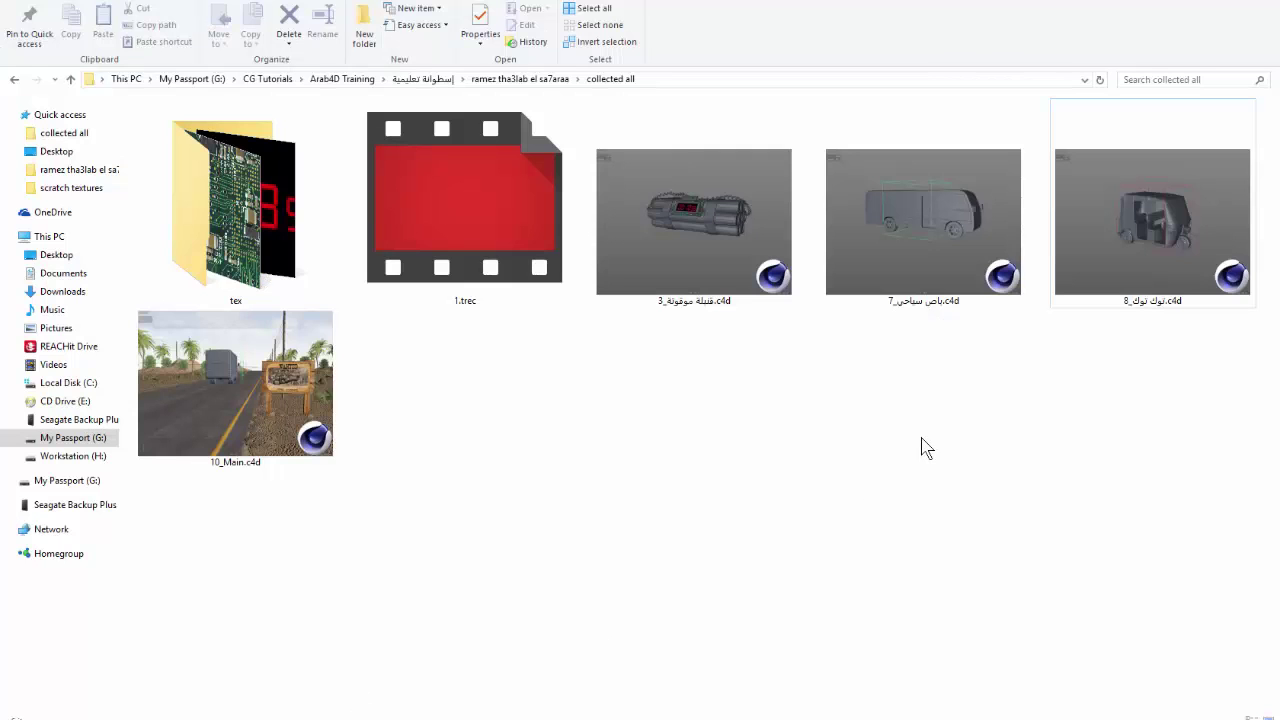
Go up to the ramez tha3lab el sa7araa folder and open its .mp4 reference clip in Media Player Classic.
click(490, 79)
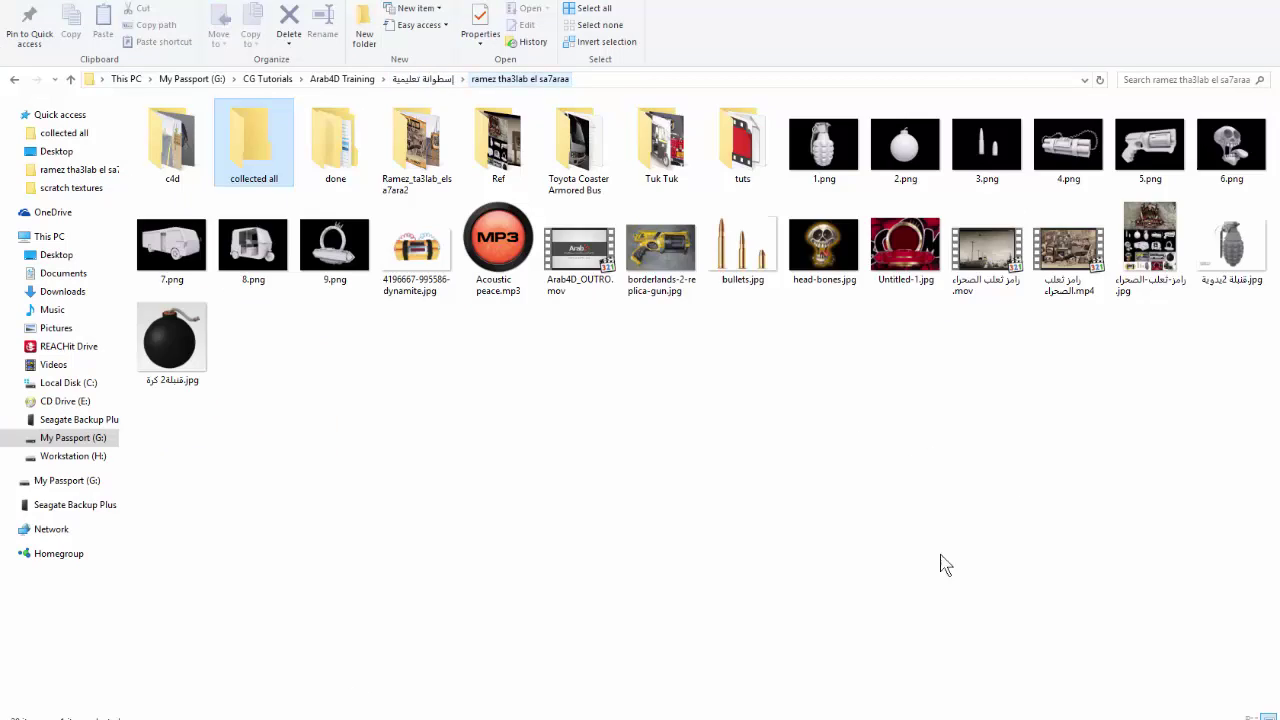
double_click(1068, 250)
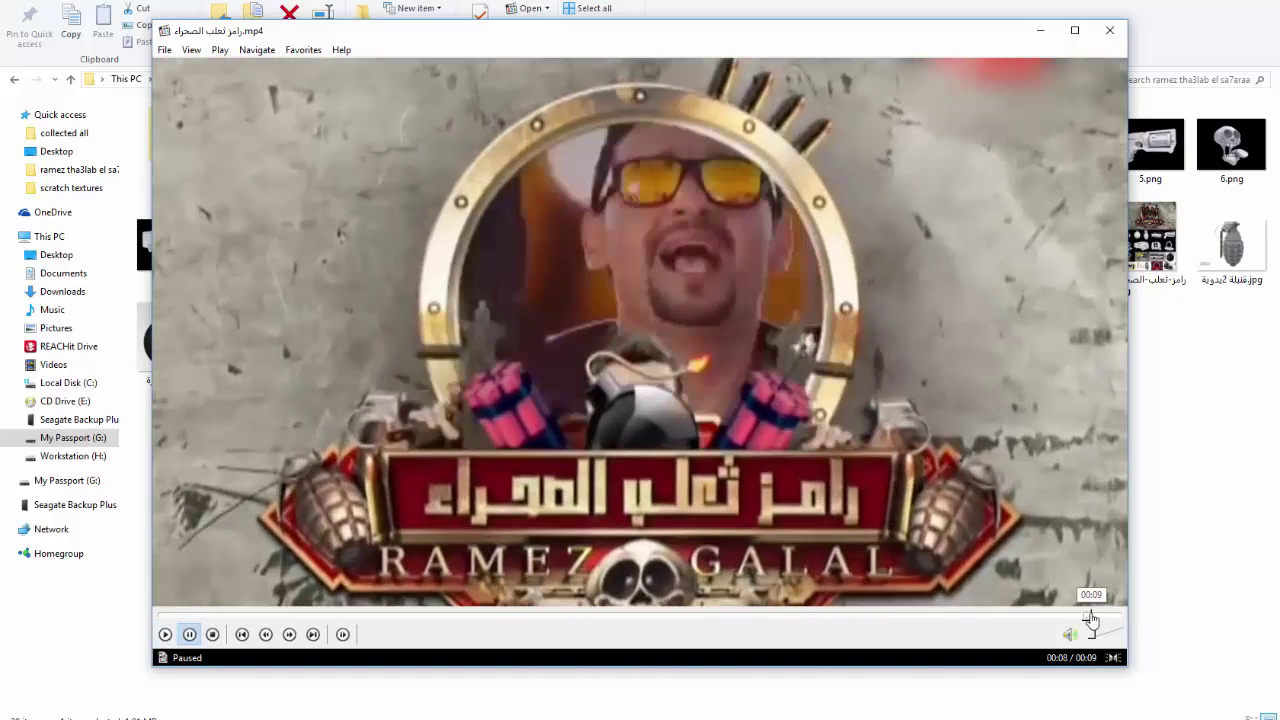
Rewind, play and pause the reference clip, comparing its opening and final scenes.
drag(1093, 621, 99, 639)
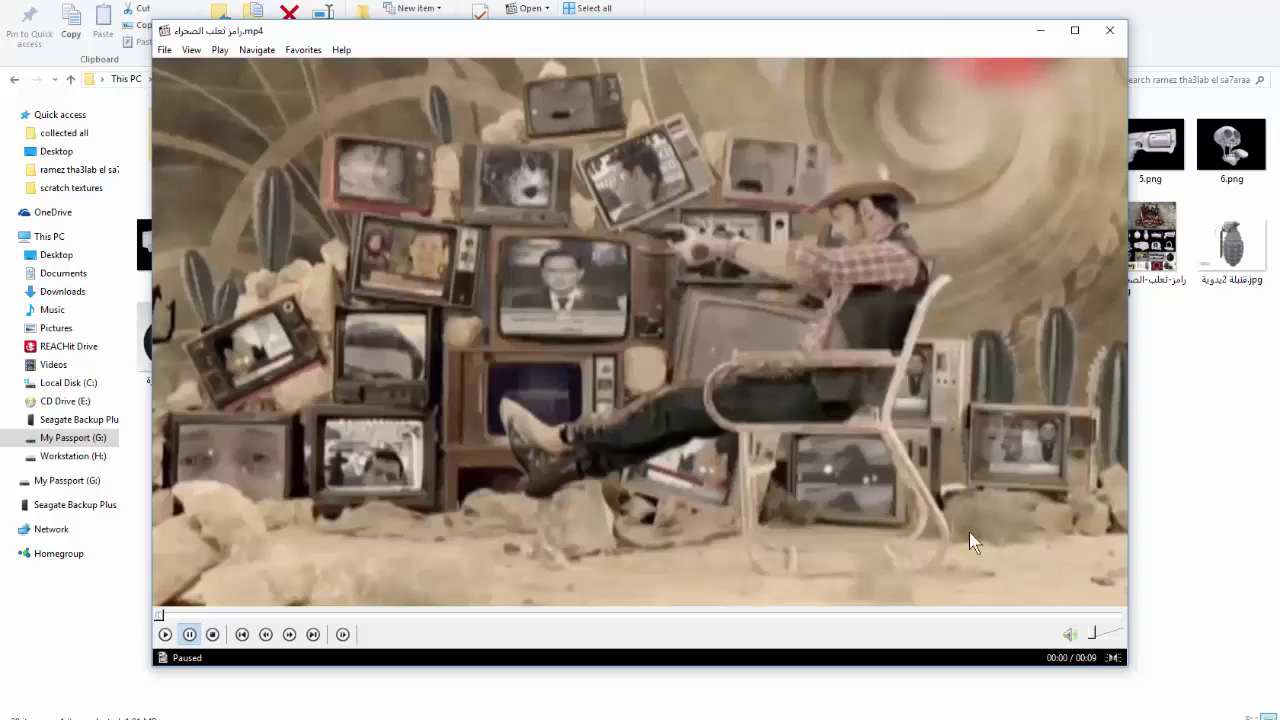
click(1029, 541)
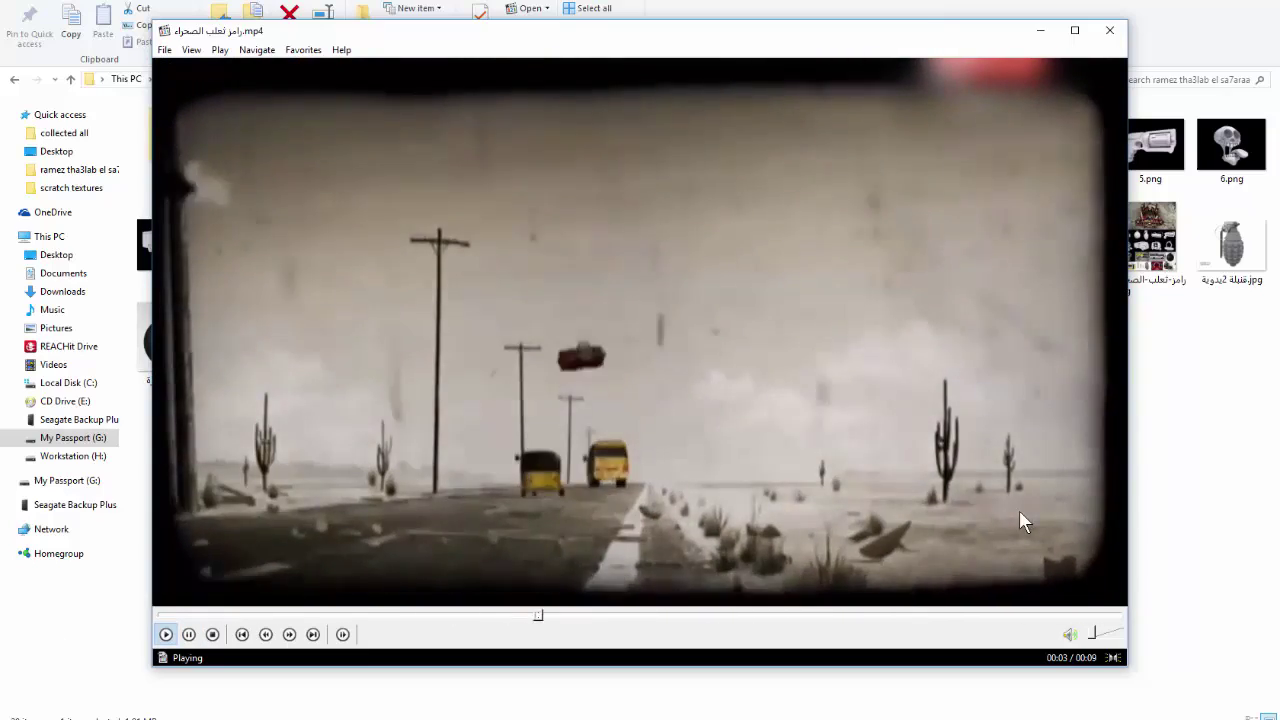
click(1022, 520)
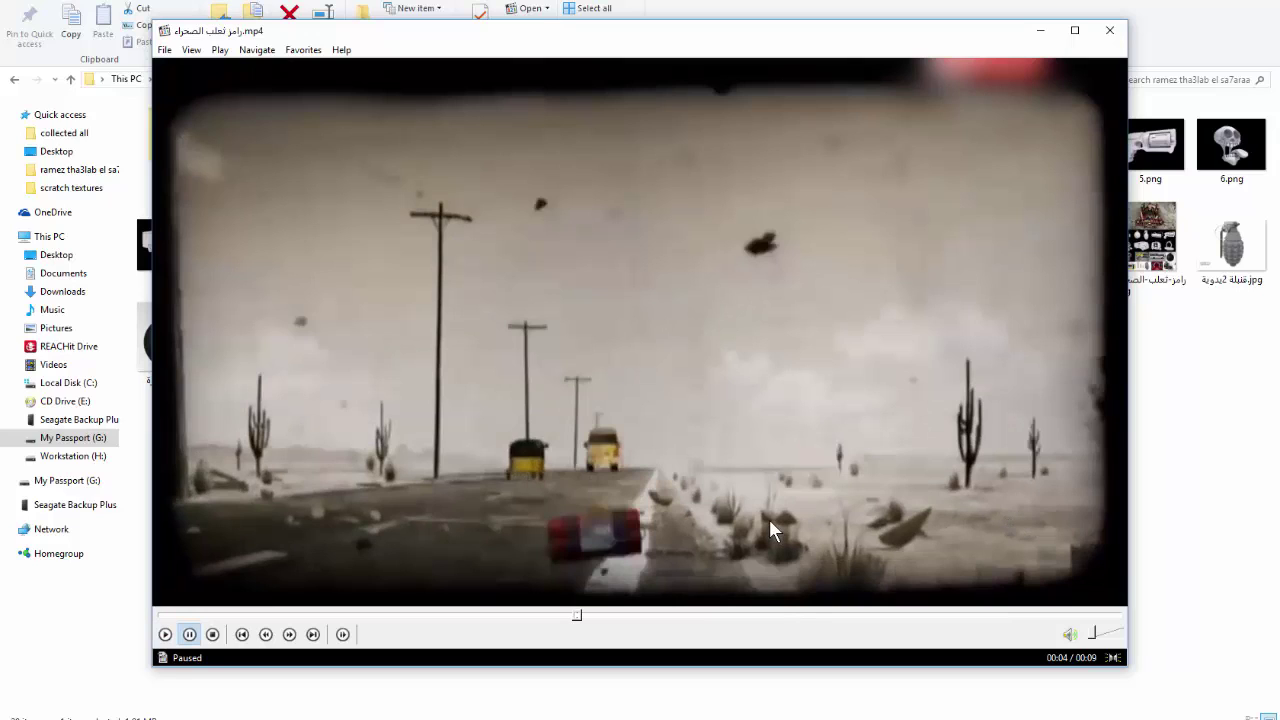
mouse_move(573, 616)
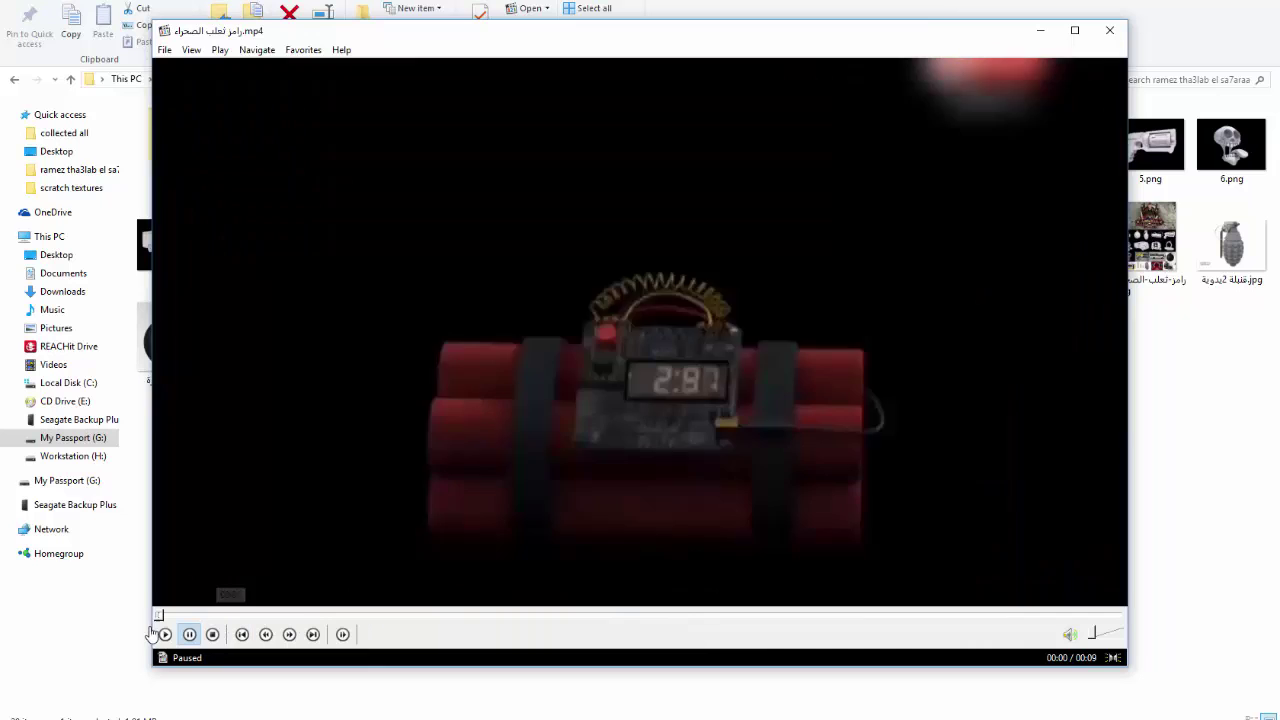
drag(574, 618, 160, 618)
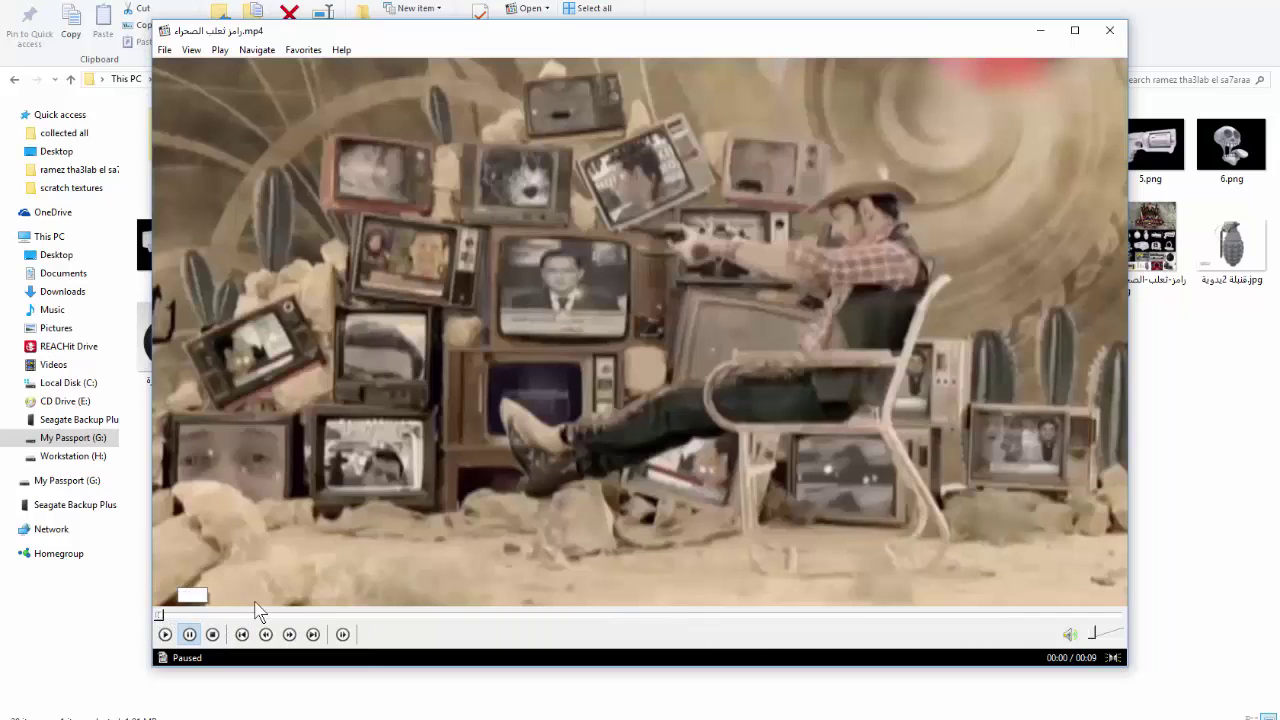
drag(380, 616, 1118, 616)
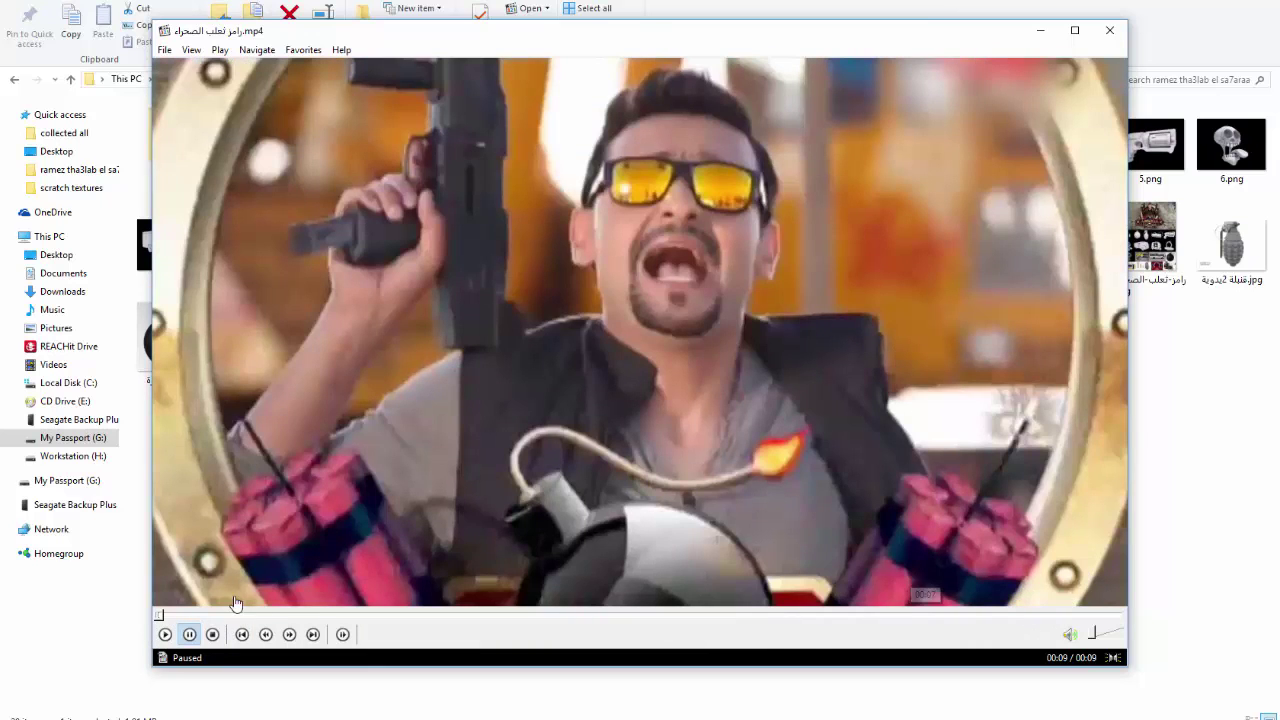
drag(1046, 618, 160, 618)
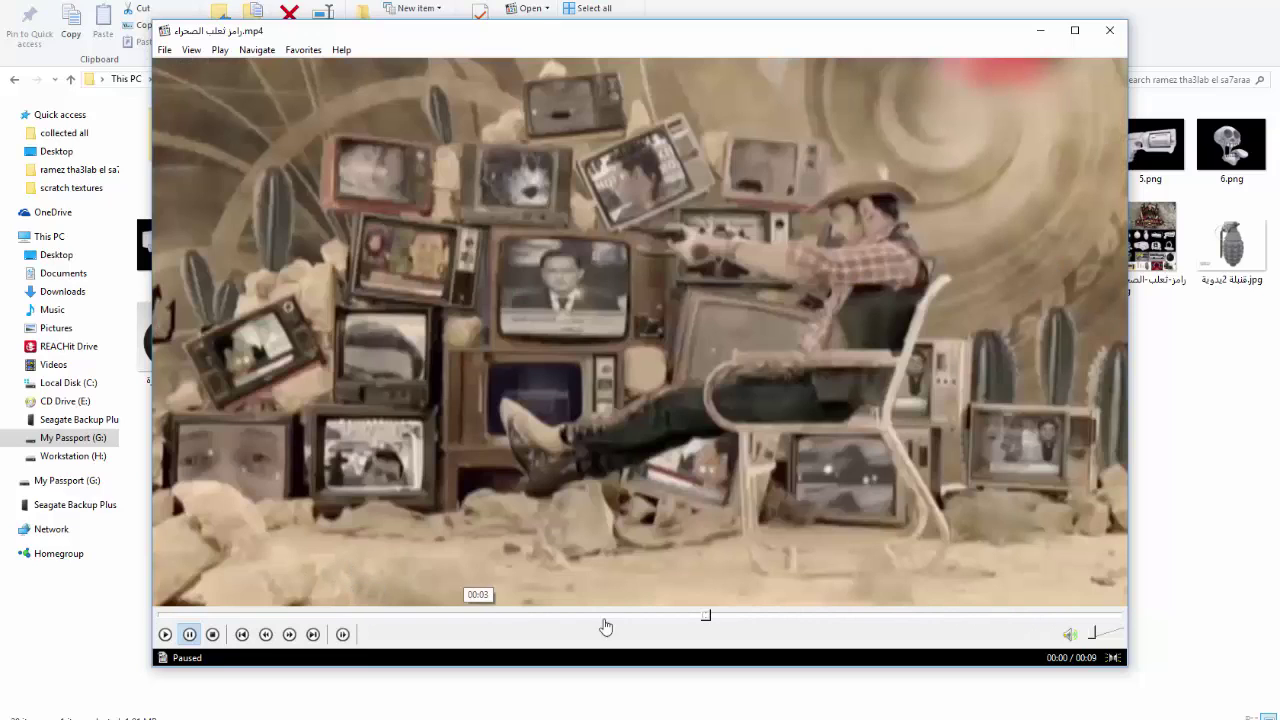
Jump to the dynamite bomb scene at 00:05, then close Media Player Classic.
click(708, 618)
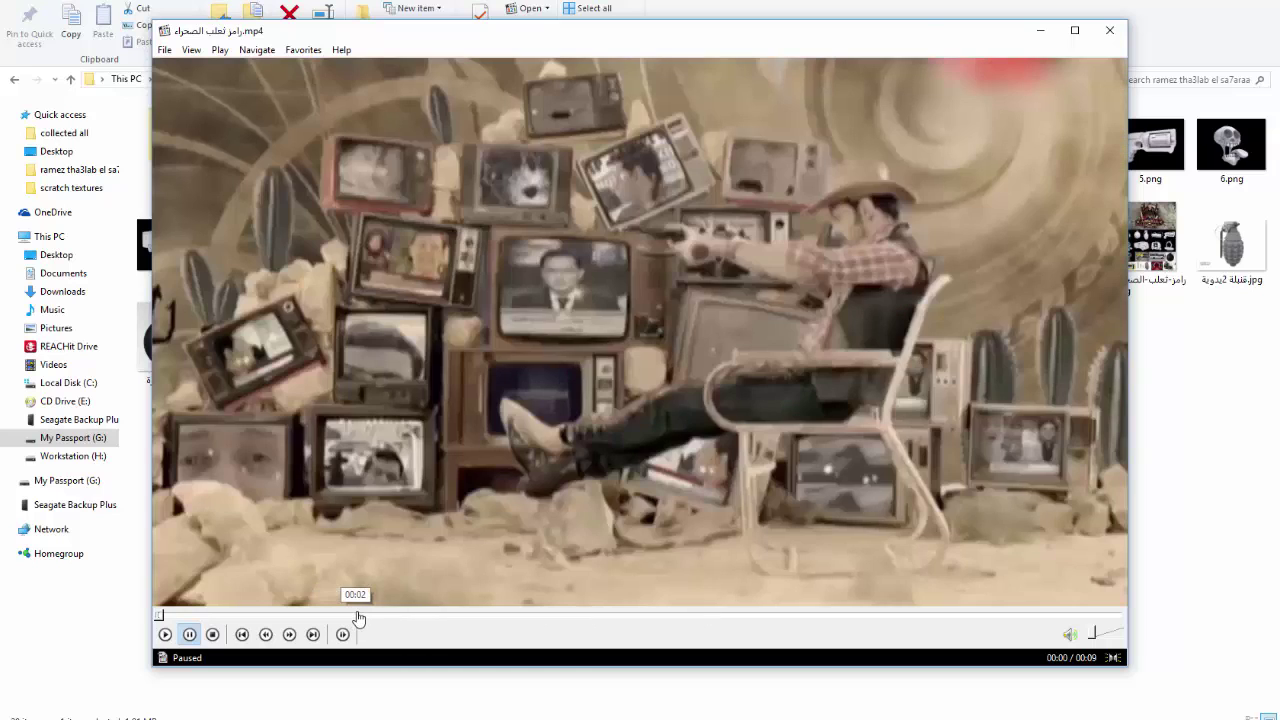
click(330, 618)
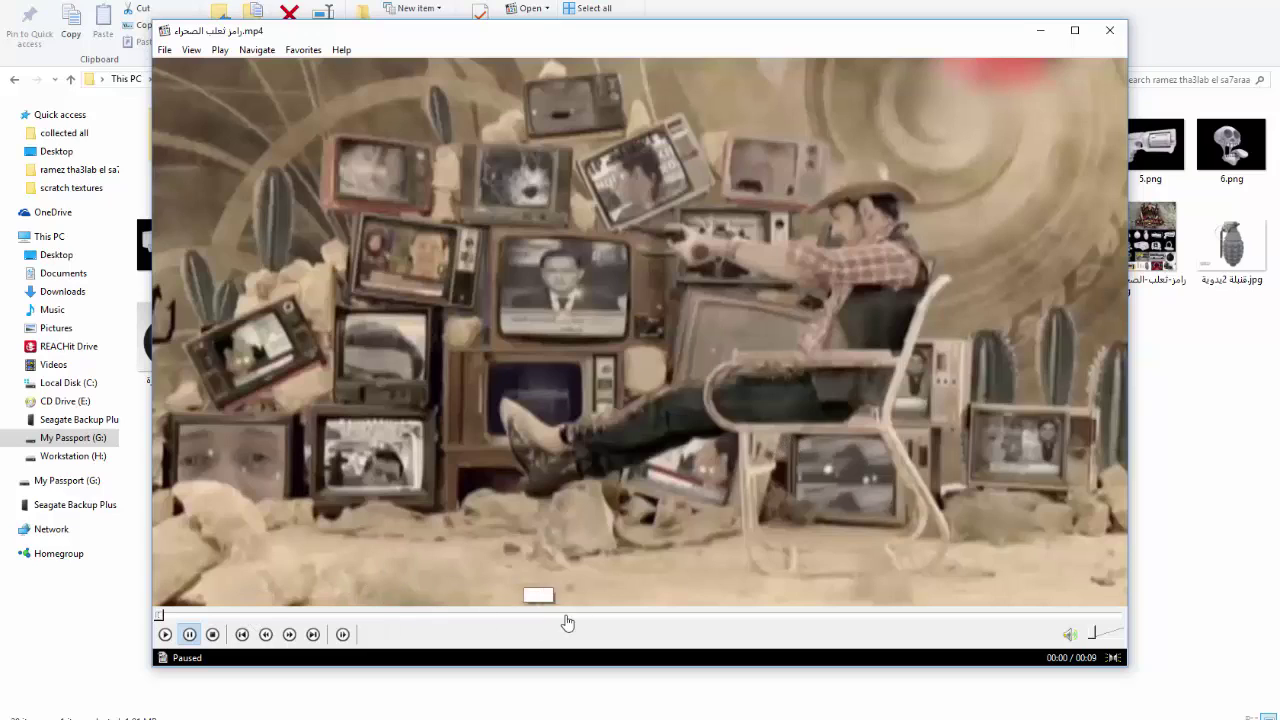
click(612, 617)
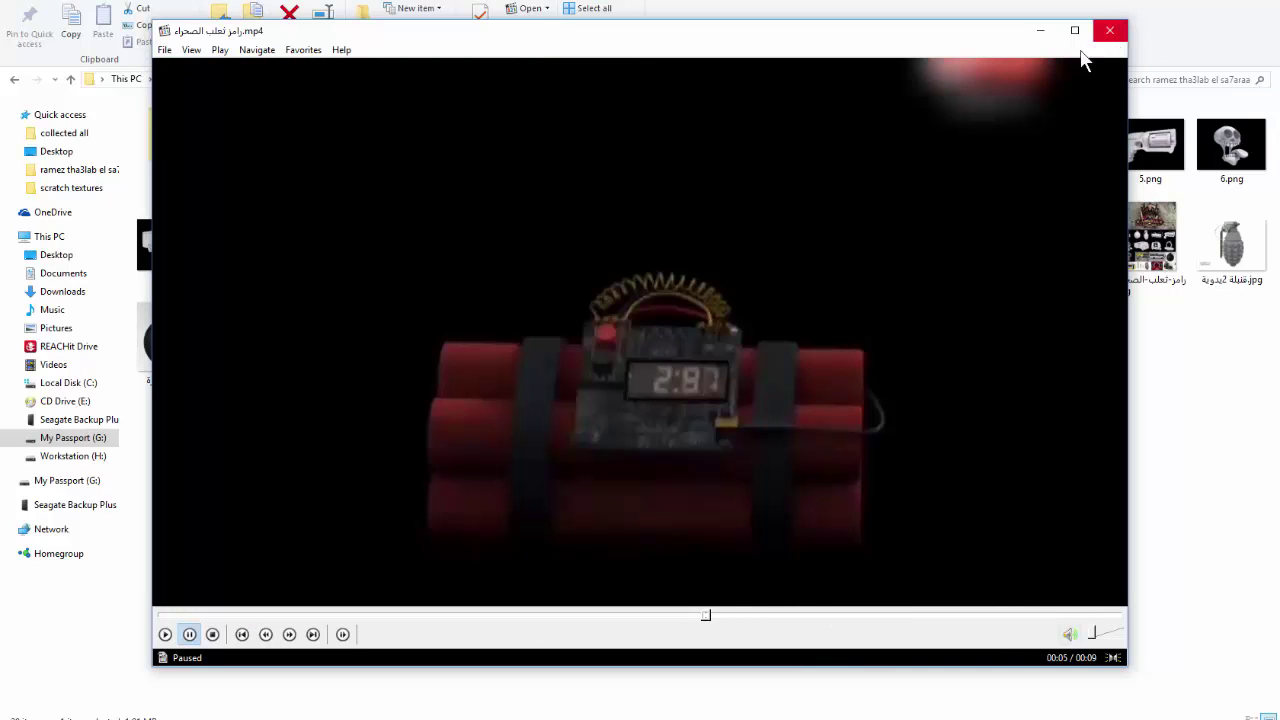
drag(1000, 30, 545, 68)
click(894, 50)
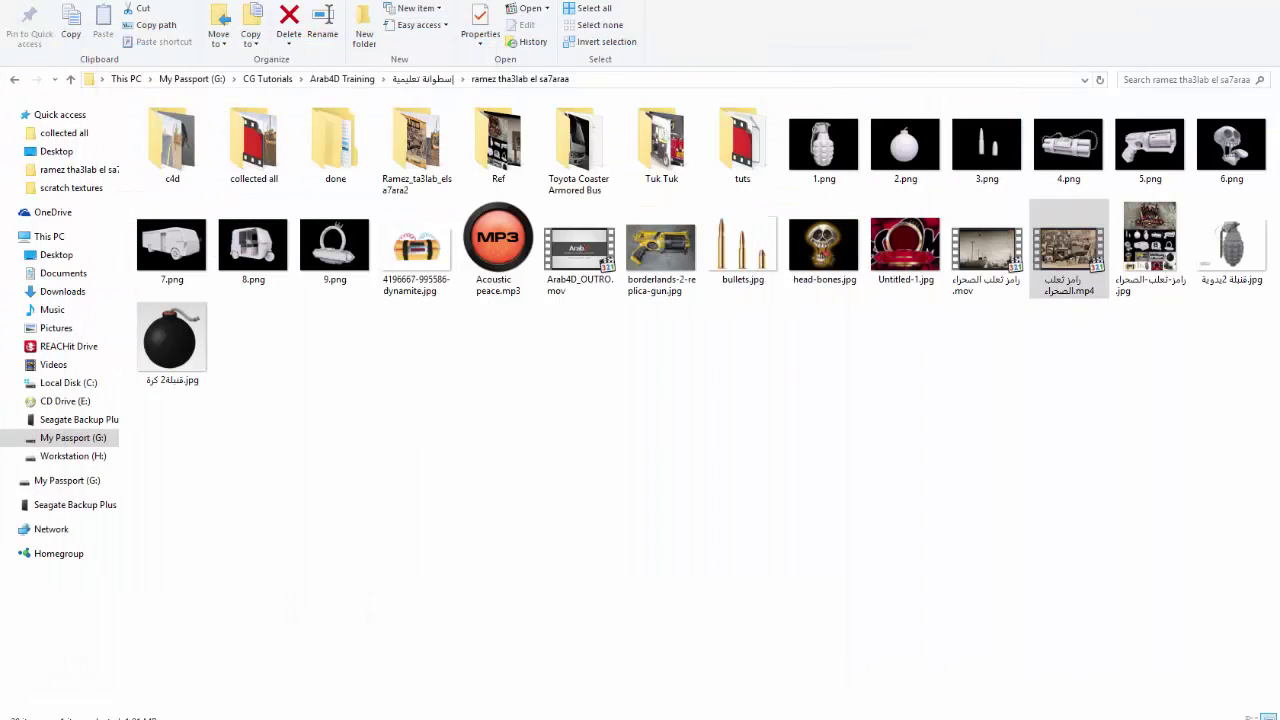
Confirm a 10-second animation length and move the current time back to the start.
click(749, 497)
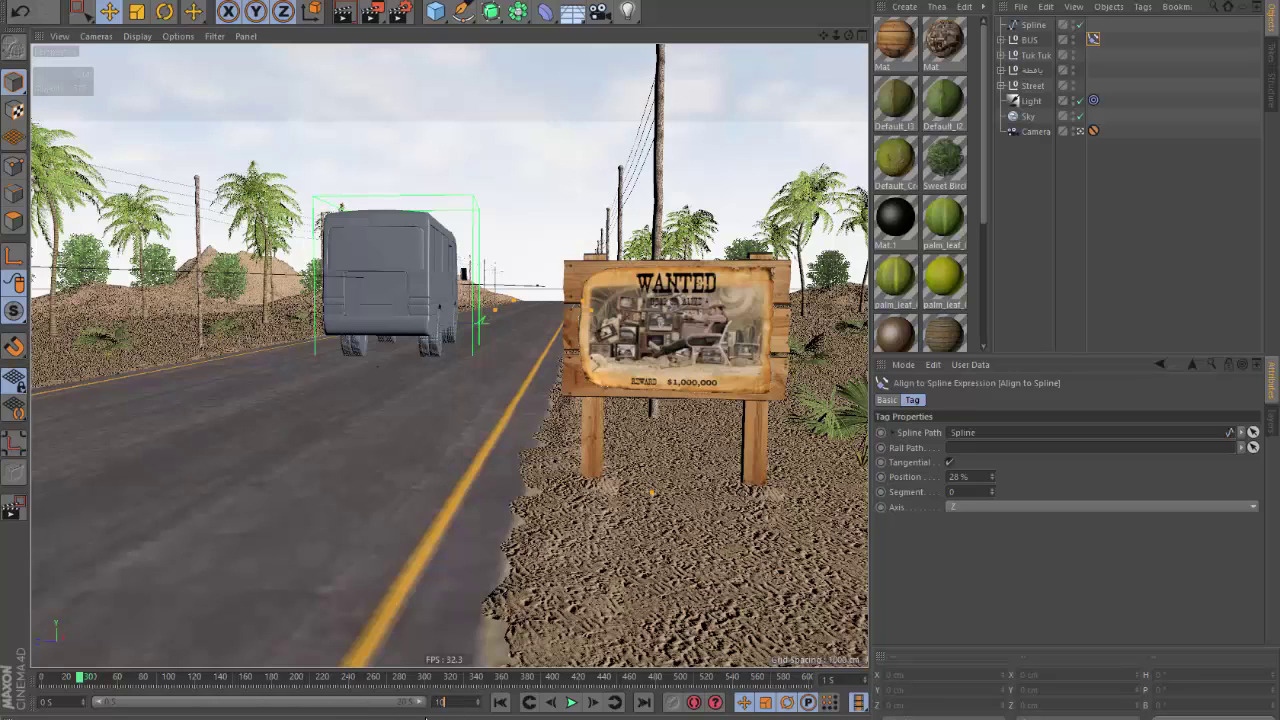
key(Return)
mouse_move(124, 682)
mouse_down()
mouse_move(28, 692)
mouse_move(140, 688)
mouse_move(126, 690)
mouse_up()
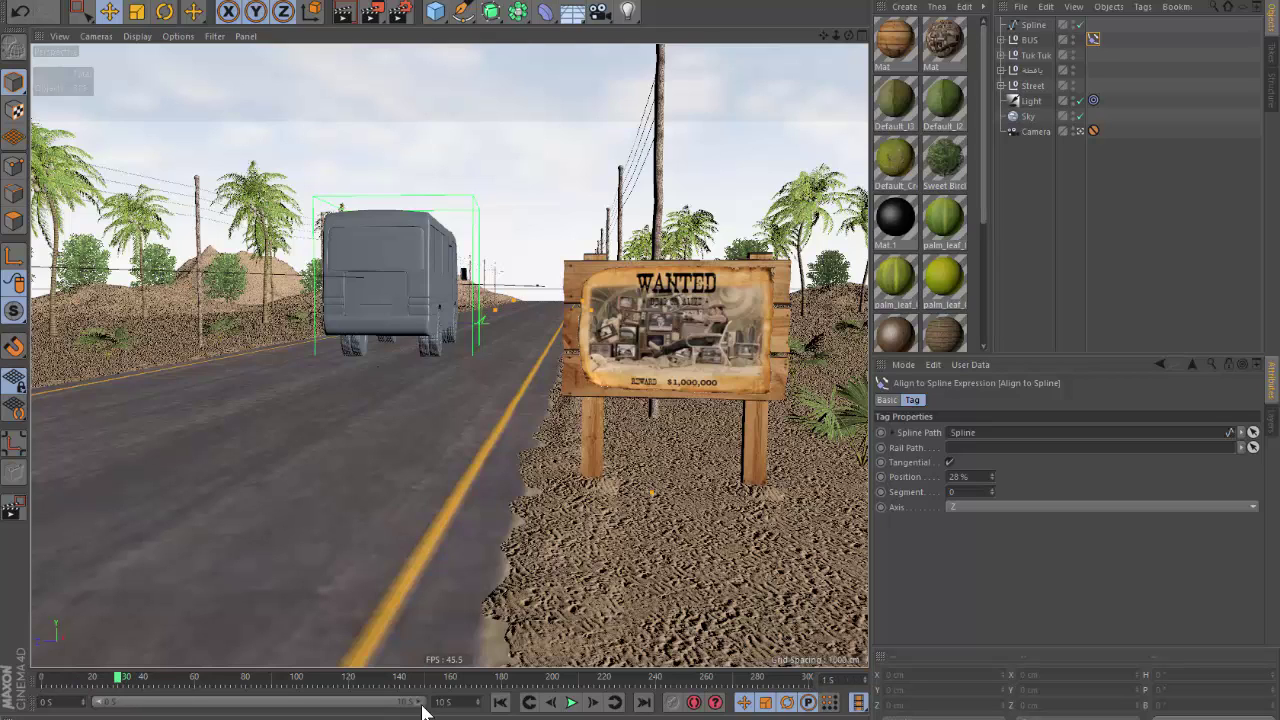
drag(422, 710, 290, 712)
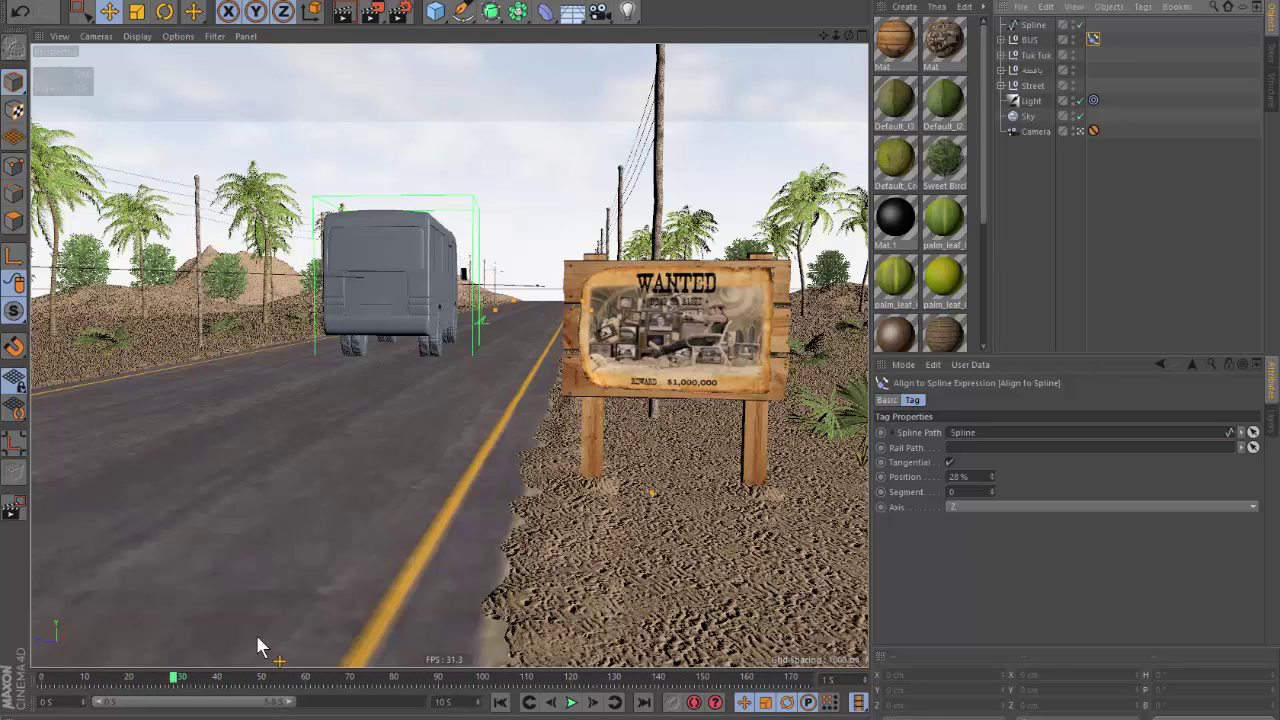
drag(182, 684, 87, 684)
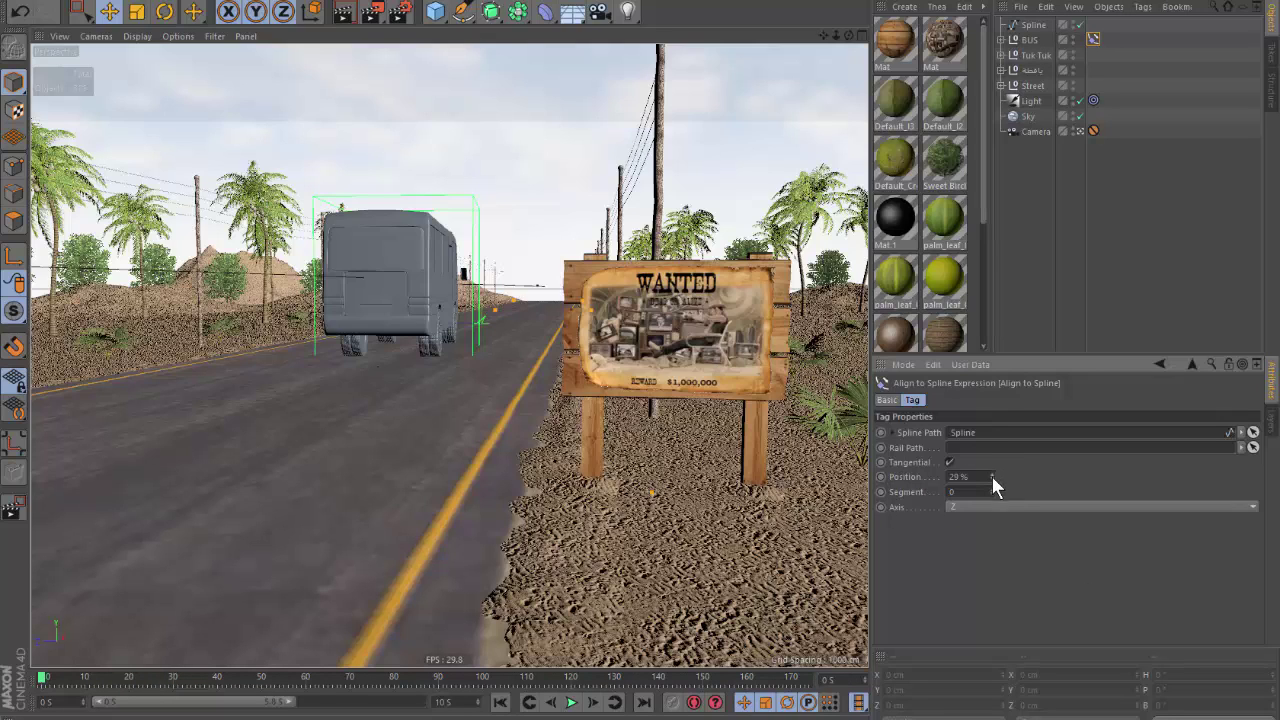
Keyframe the Align to Spline Position at 0% on frame 0 and 100% at 3 seconds.
drag(991, 476, 985, 495)
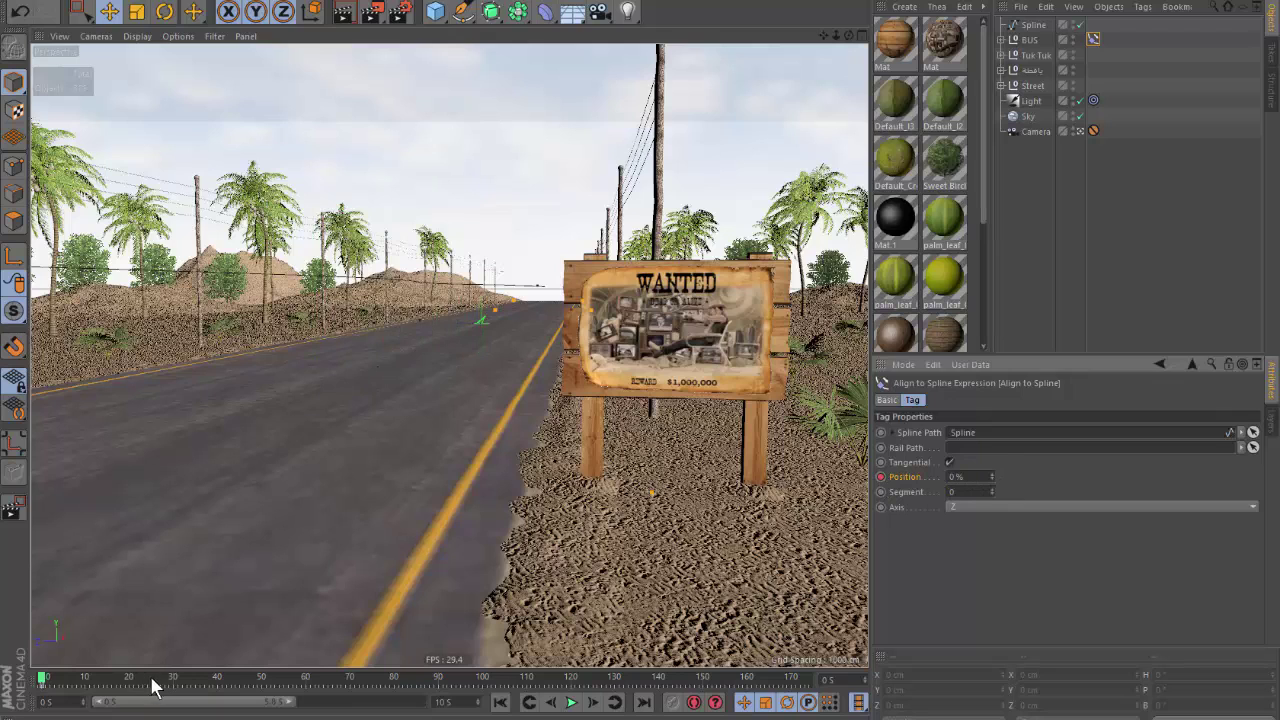
drag(155, 686, 218, 686)
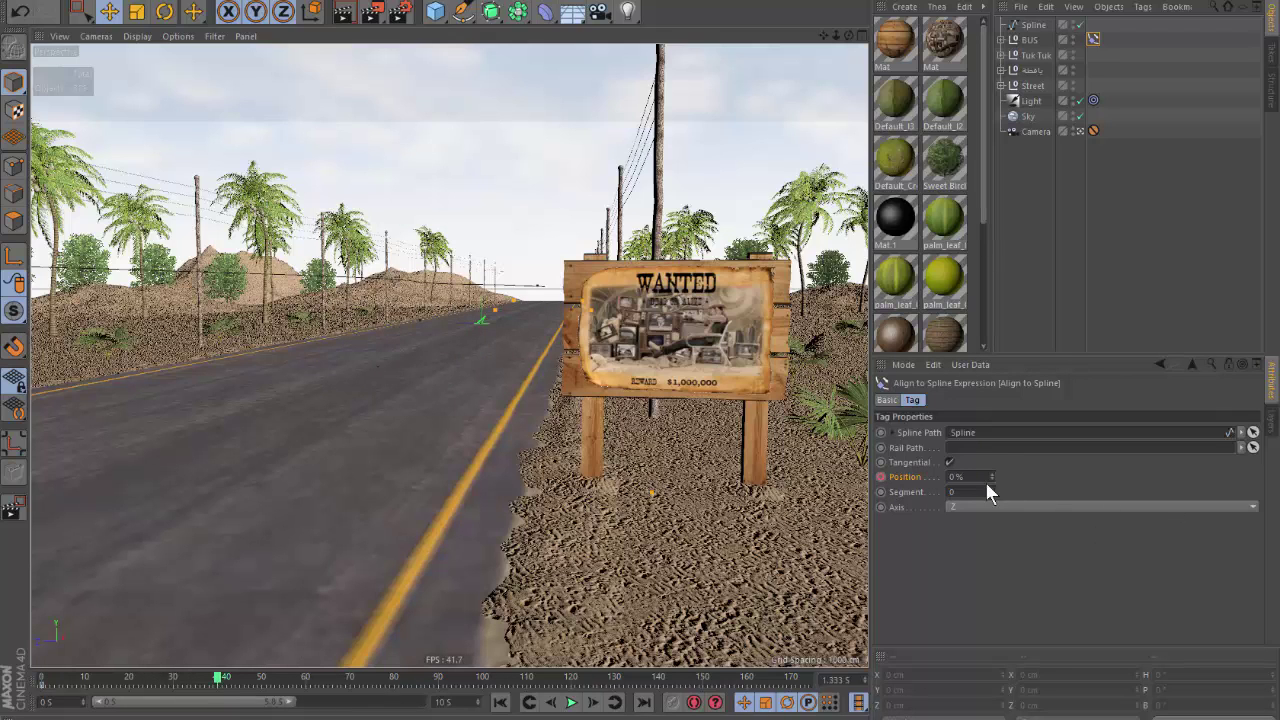
drag(992, 477, 992, 434)
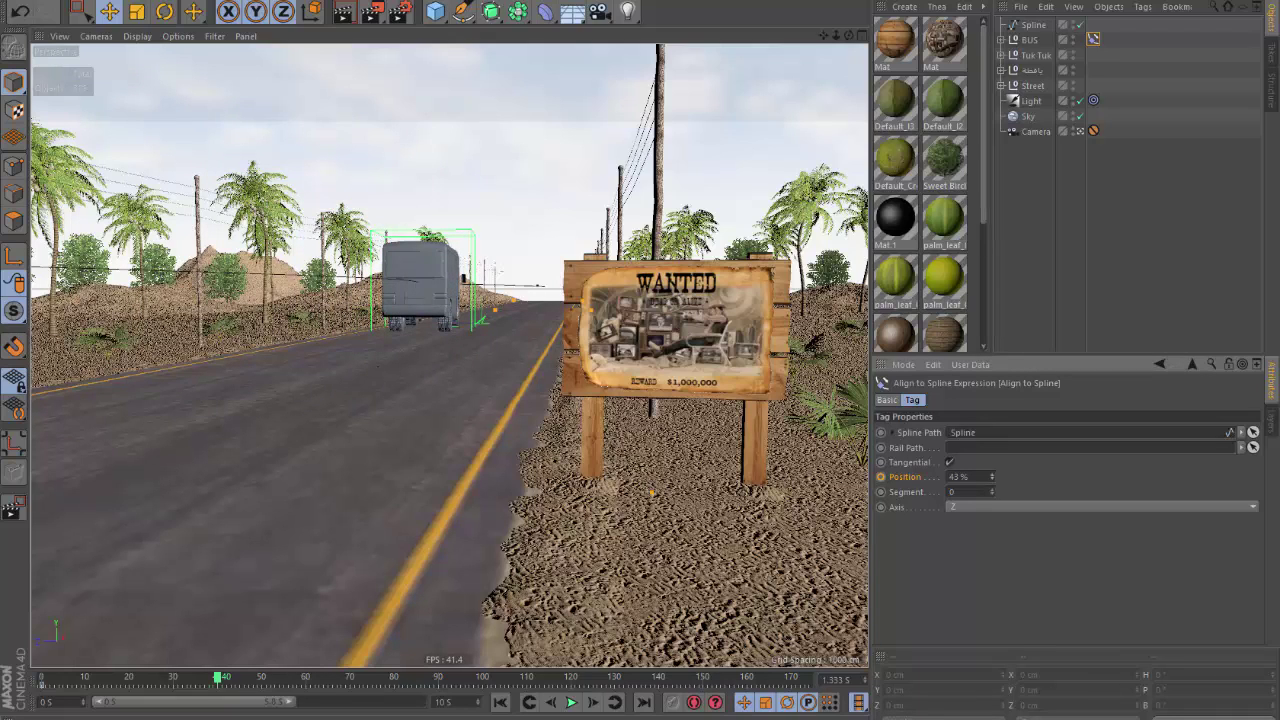
mouse_move(257, 687)
mouse_down()
mouse_move(283, 683)
mouse_move(223, 687)
mouse_move(443, 690)
mouse_up()
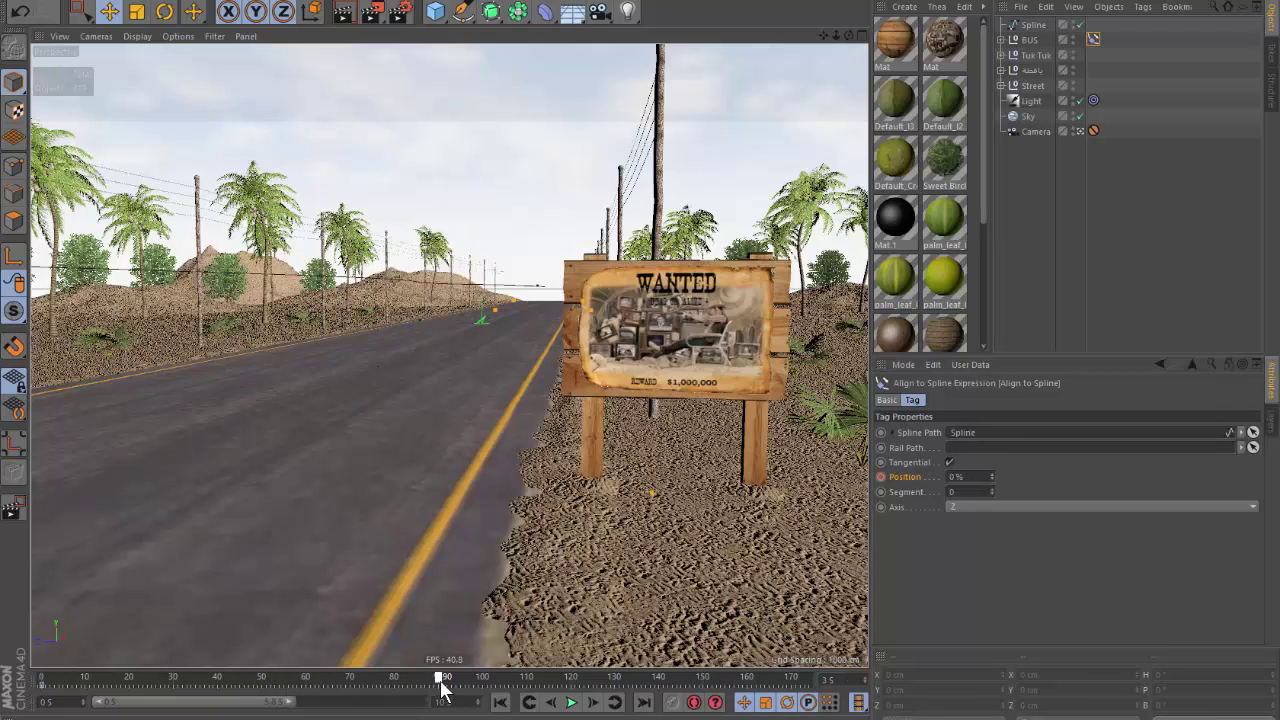
drag(992, 476, 992, 420)
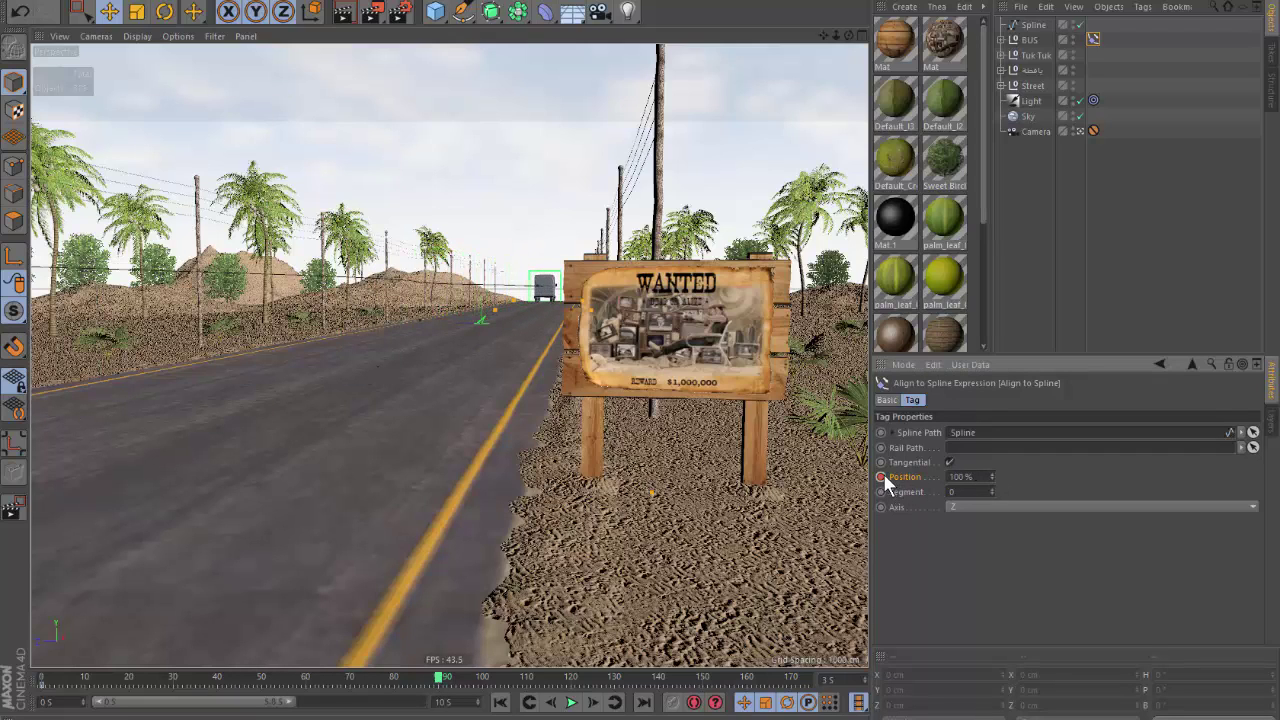
Move the 100% Position key from frame 90 to frame 120 and play back the retimed drive.
click(573, 704)
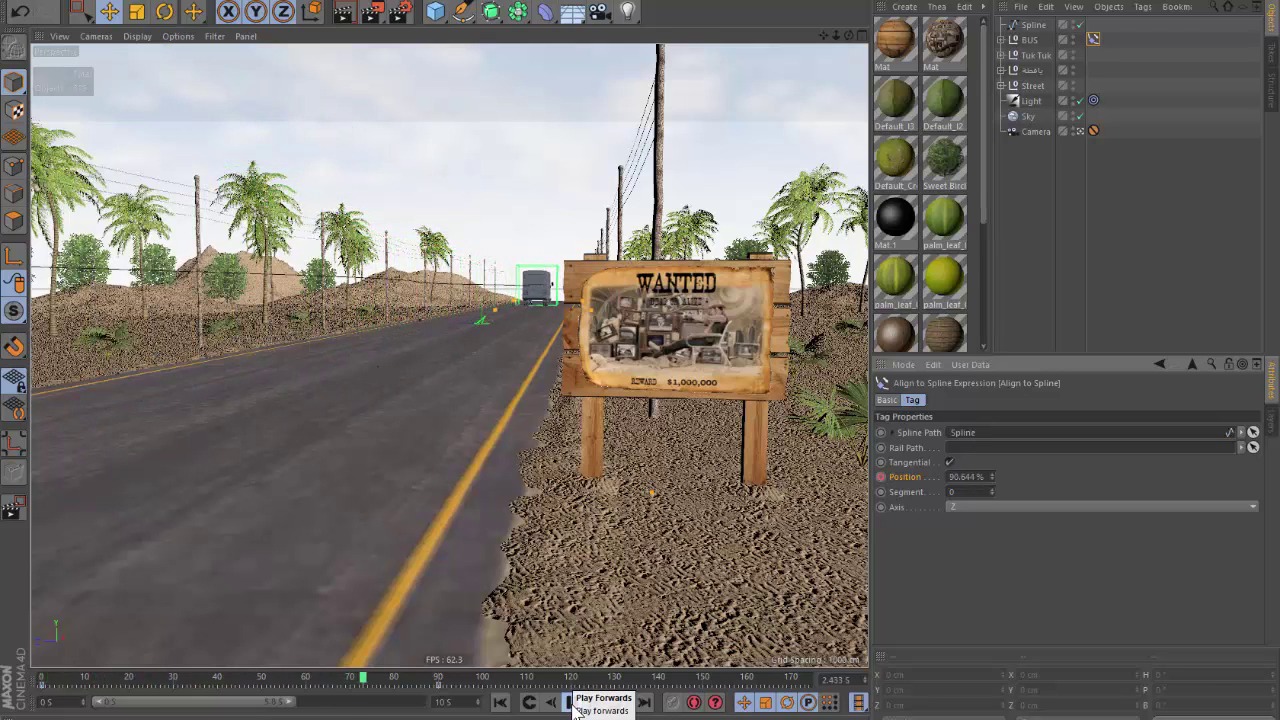
drag(440, 686, 571, 688)
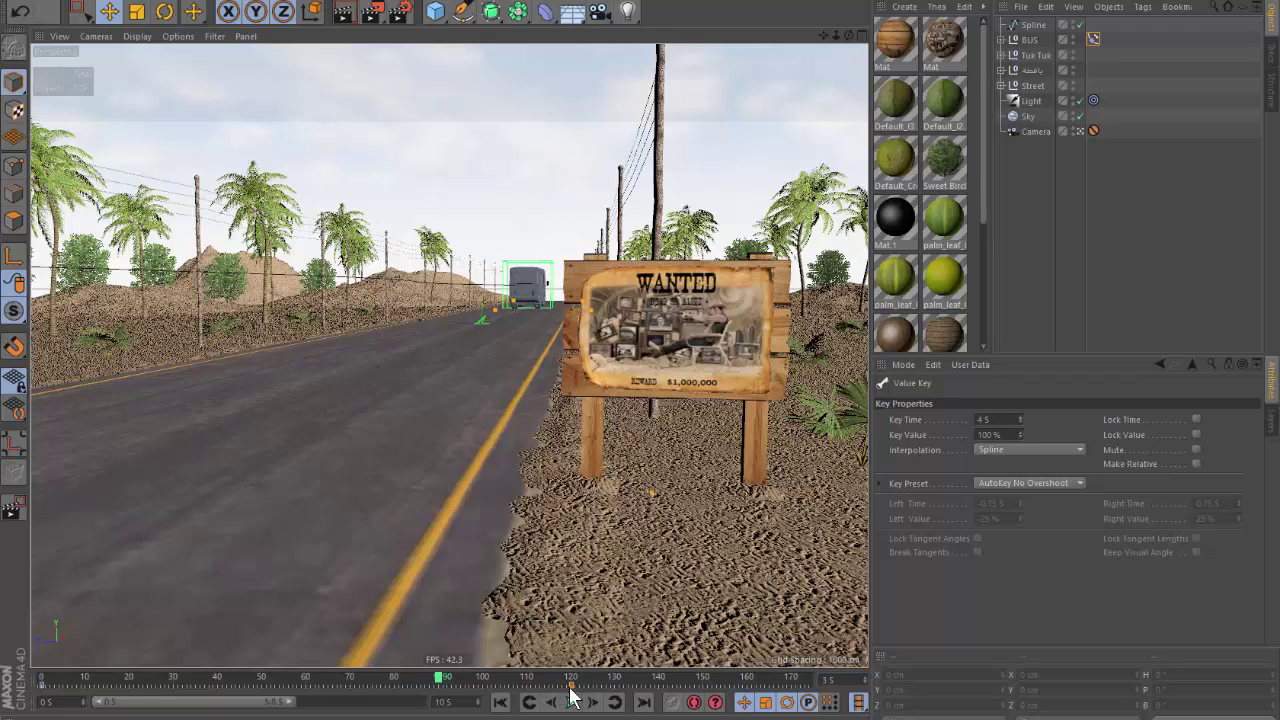
click(568, 702)
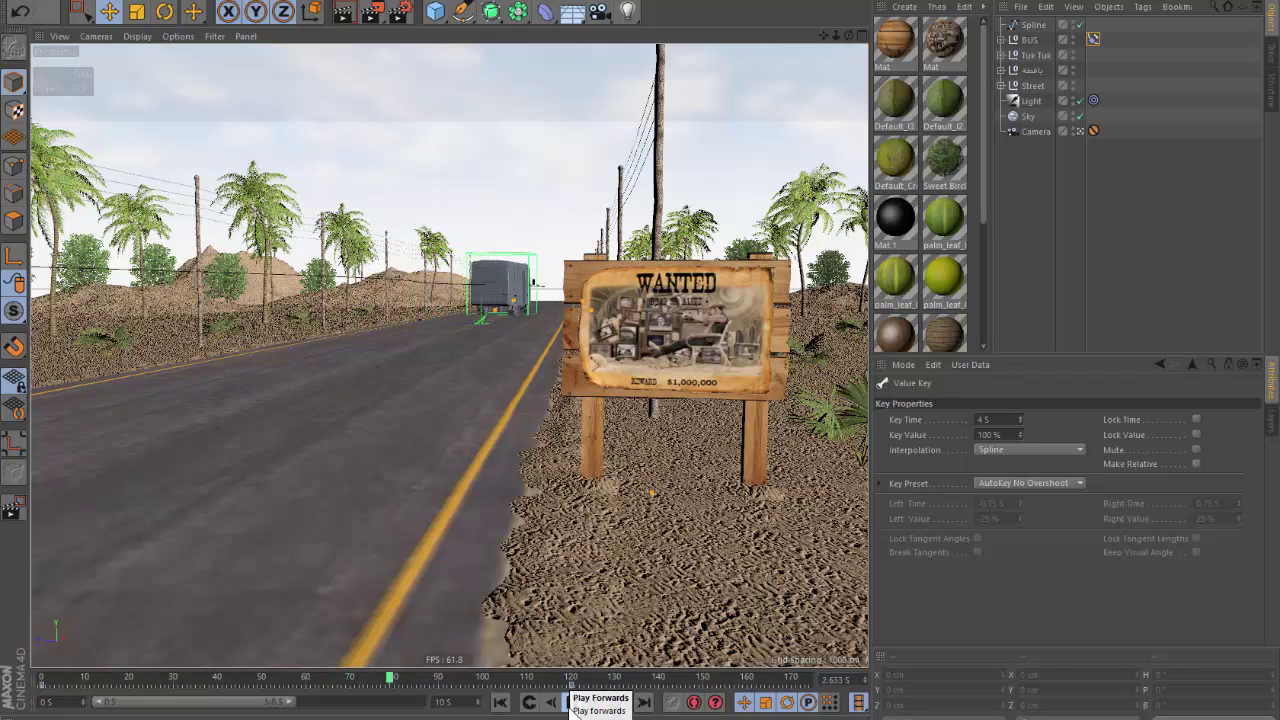
click(571, 702)
click(500, 702)
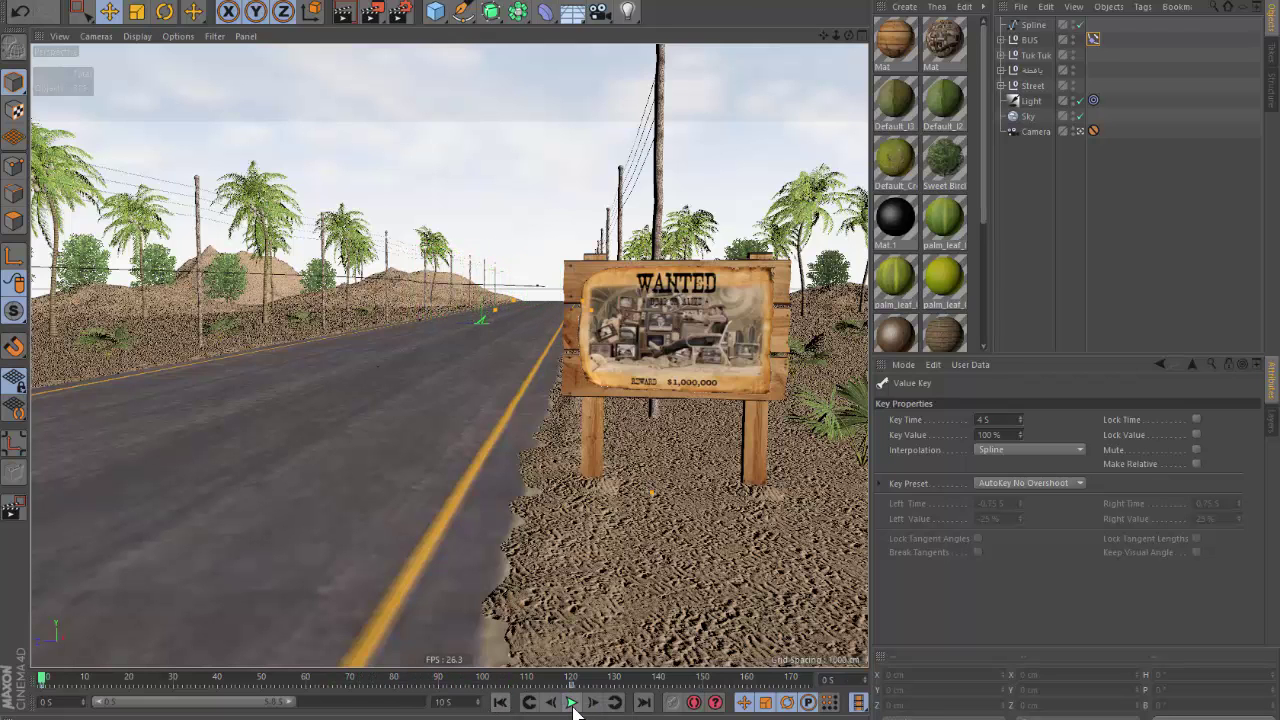
click(571, 702)
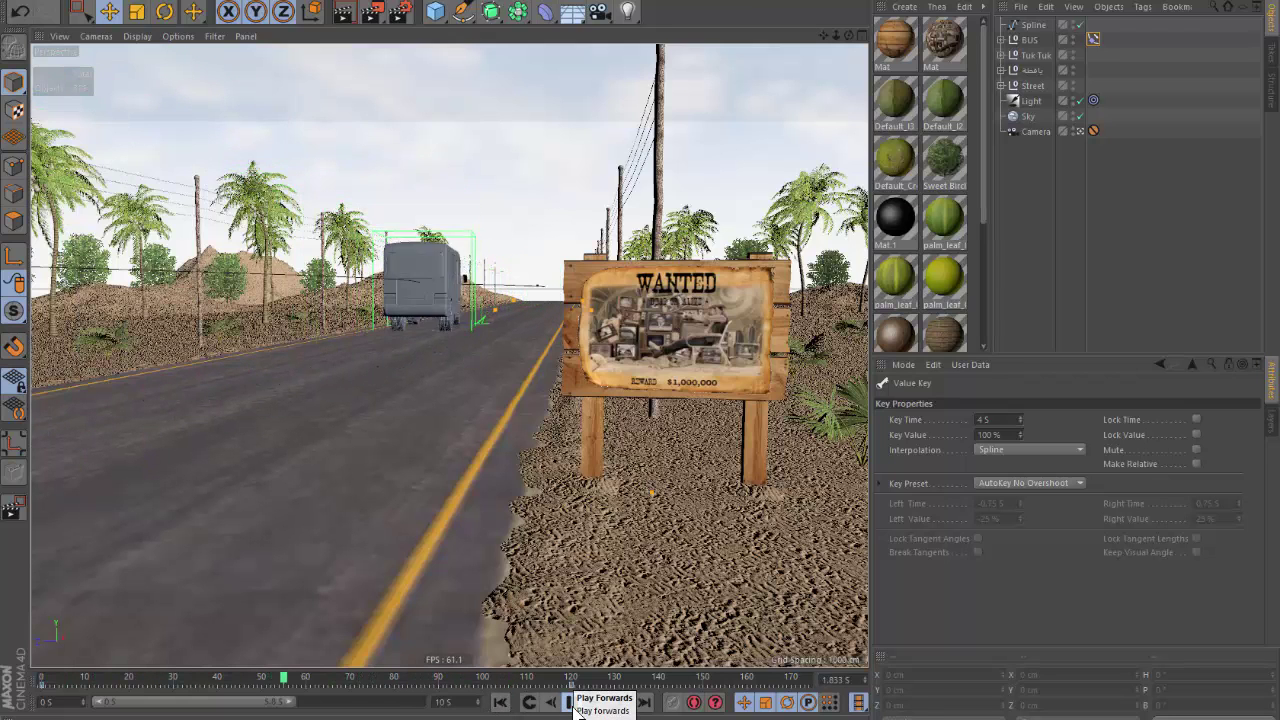
click(572, 703)
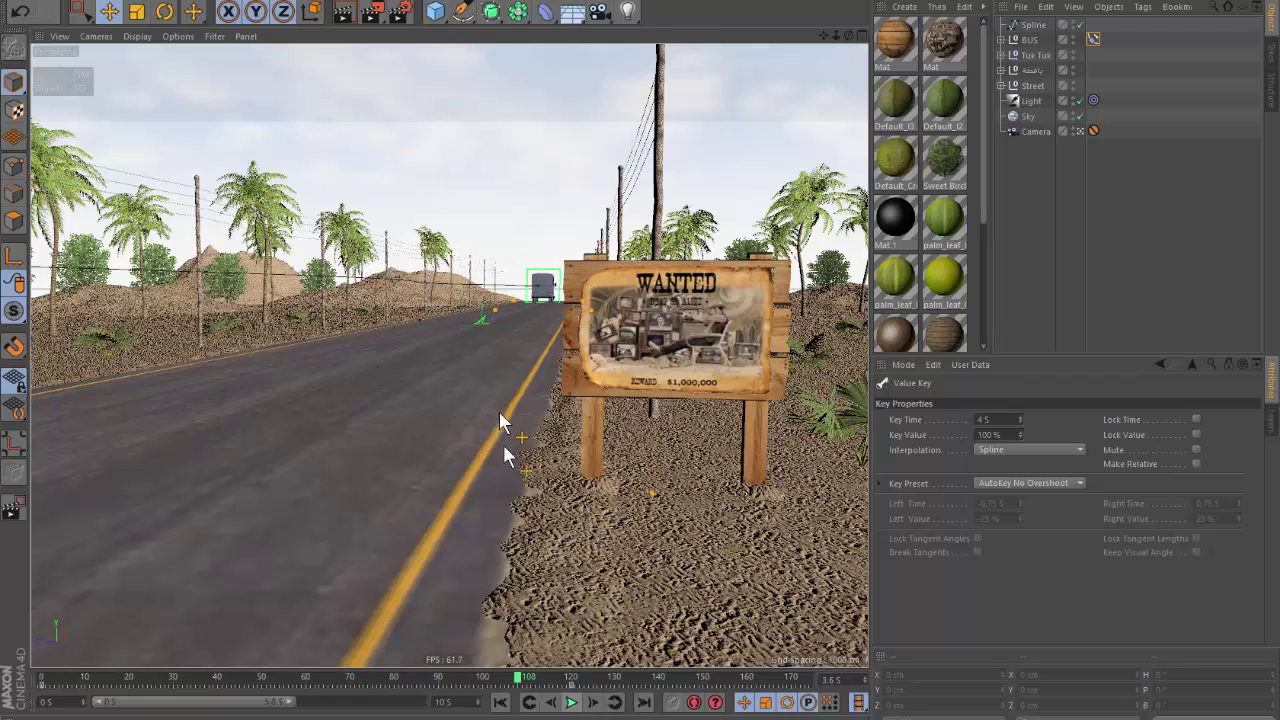
Watch the bus drive the road in the Top view, then bring up the render settings.
click(1035, 25)
key(F2)
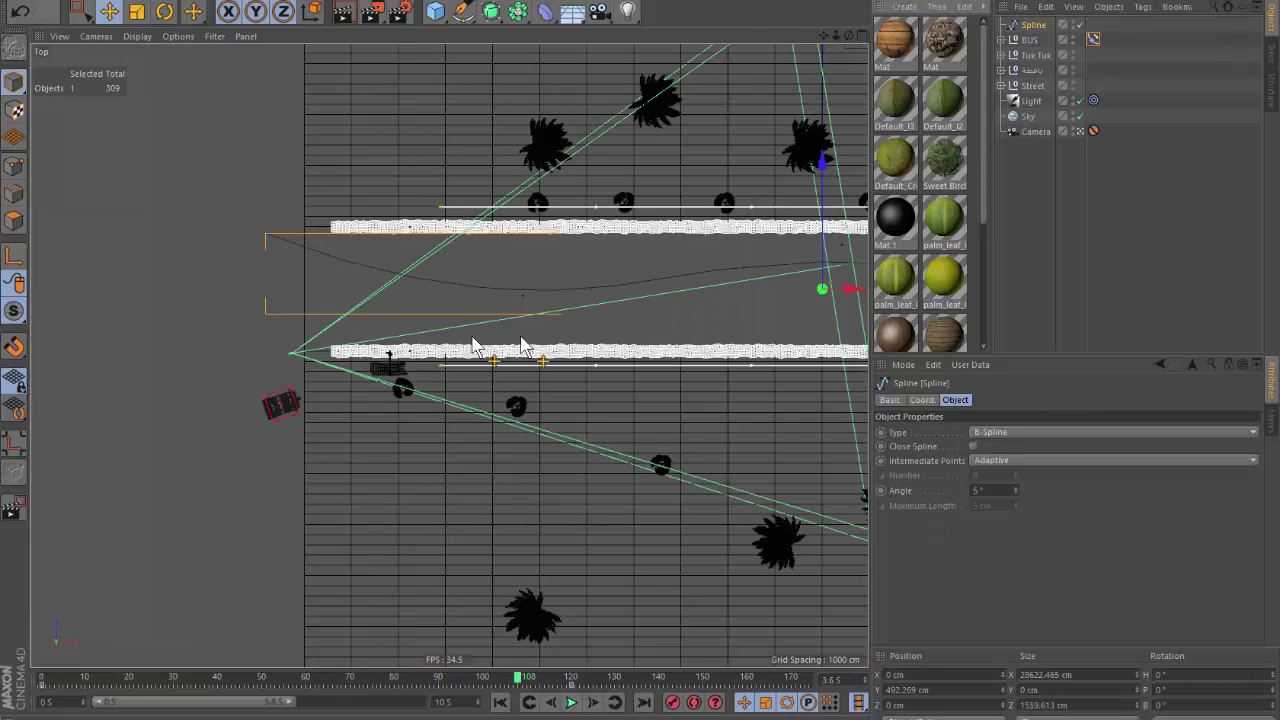
scroll(437, 357, down, 2)
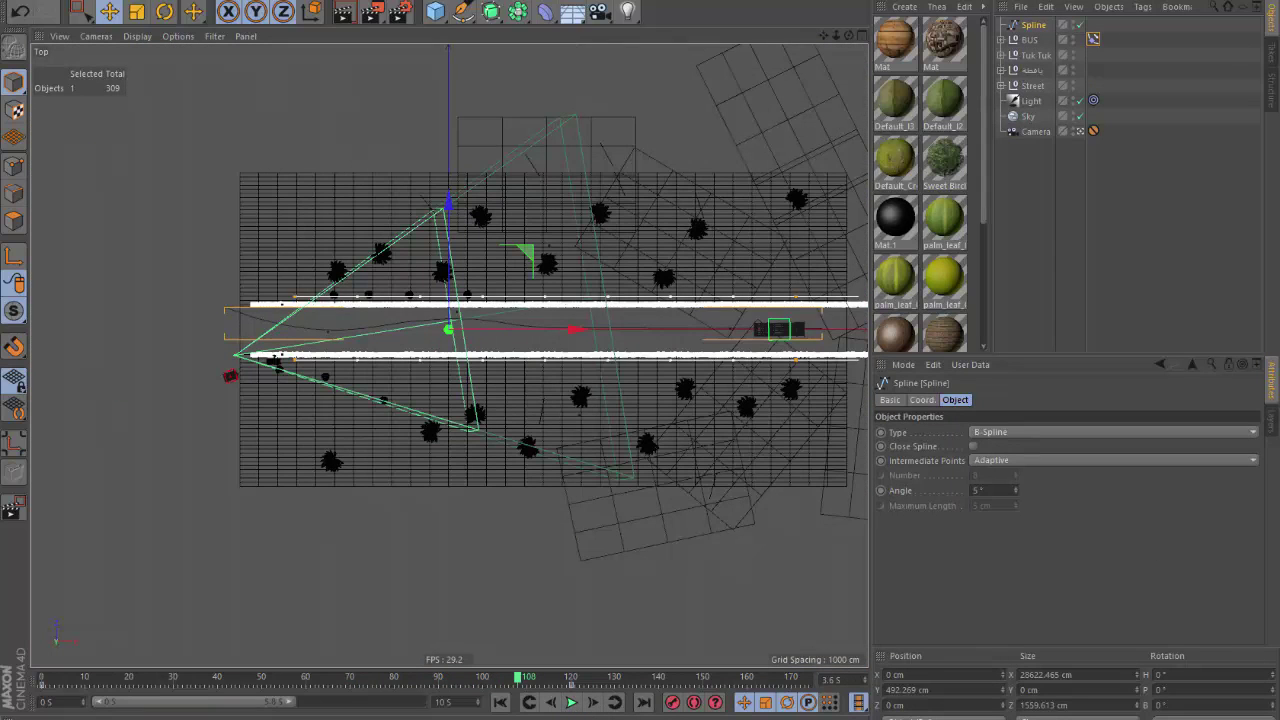
click(570, 704)
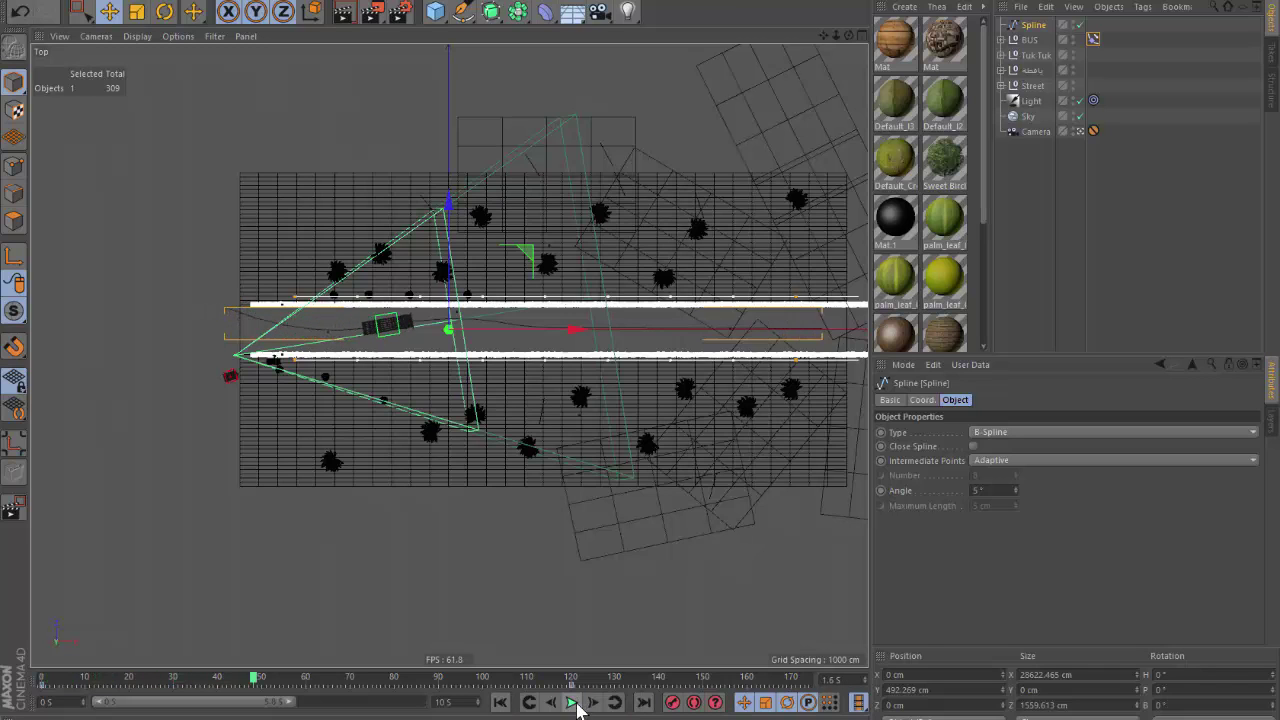
click(572, 704)
click(500, 702)
click(1093, 39)
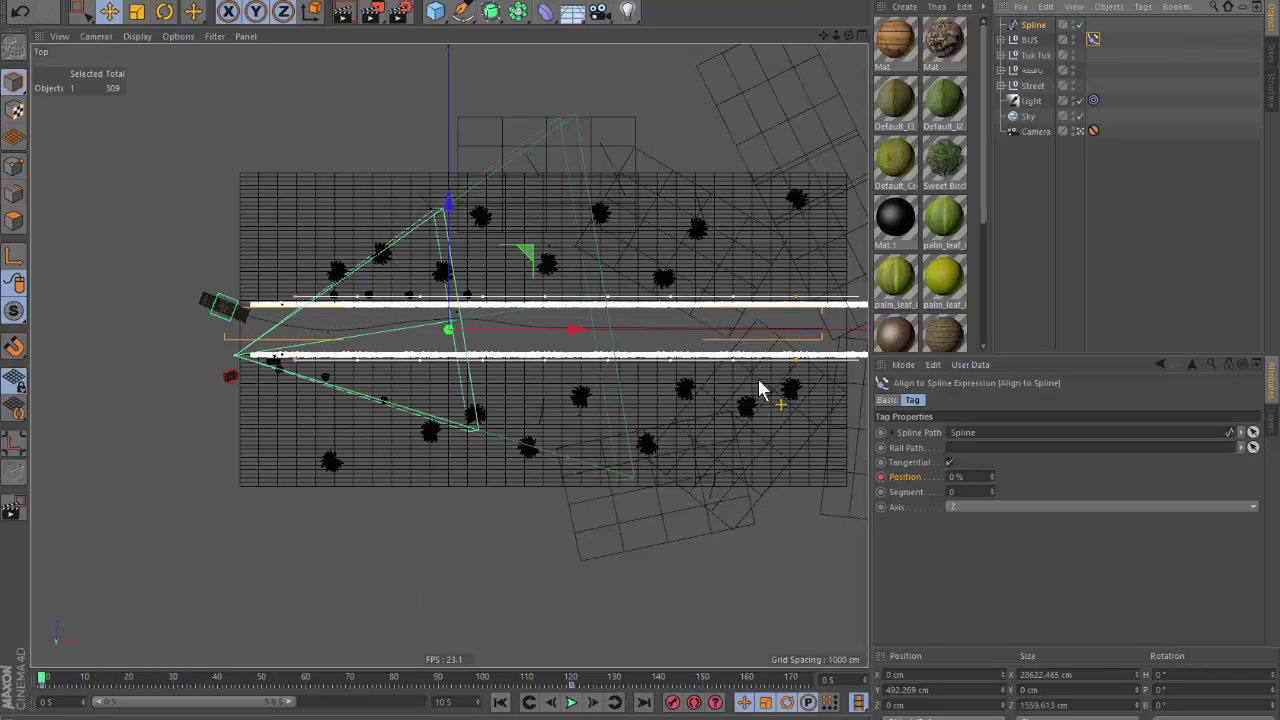
scroll(211, 229, up, 3)
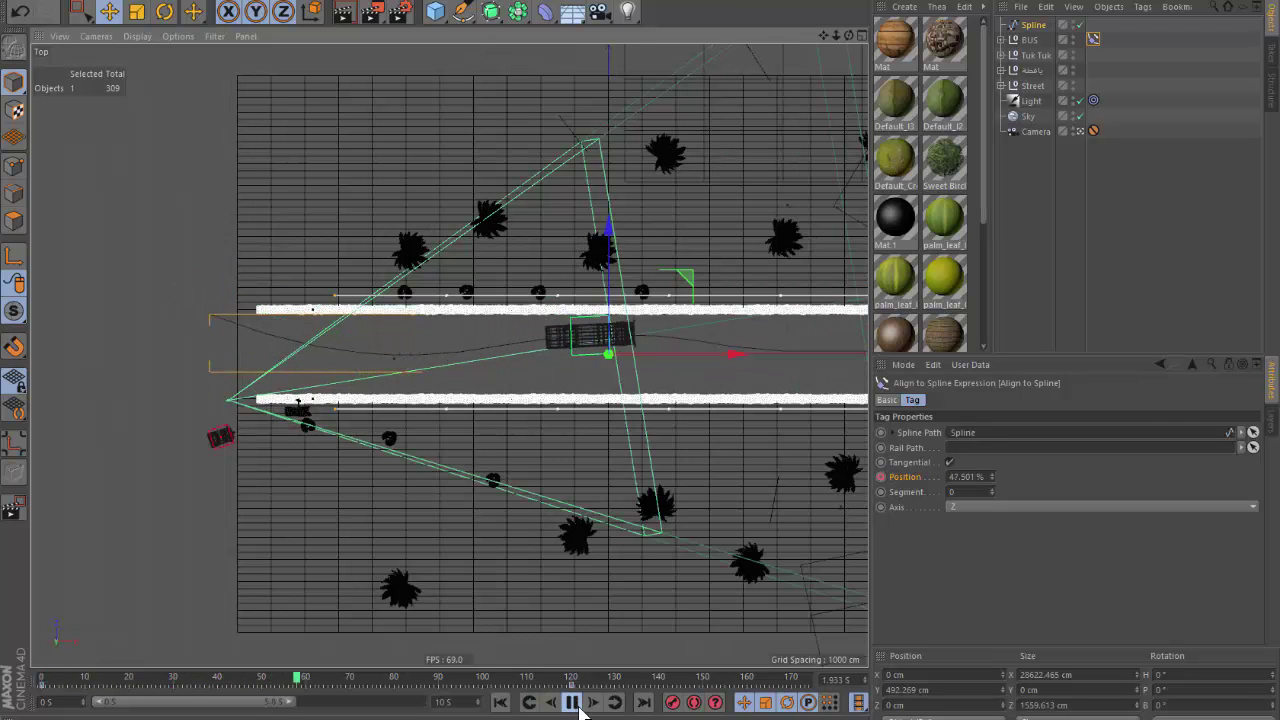
click(573, 703)
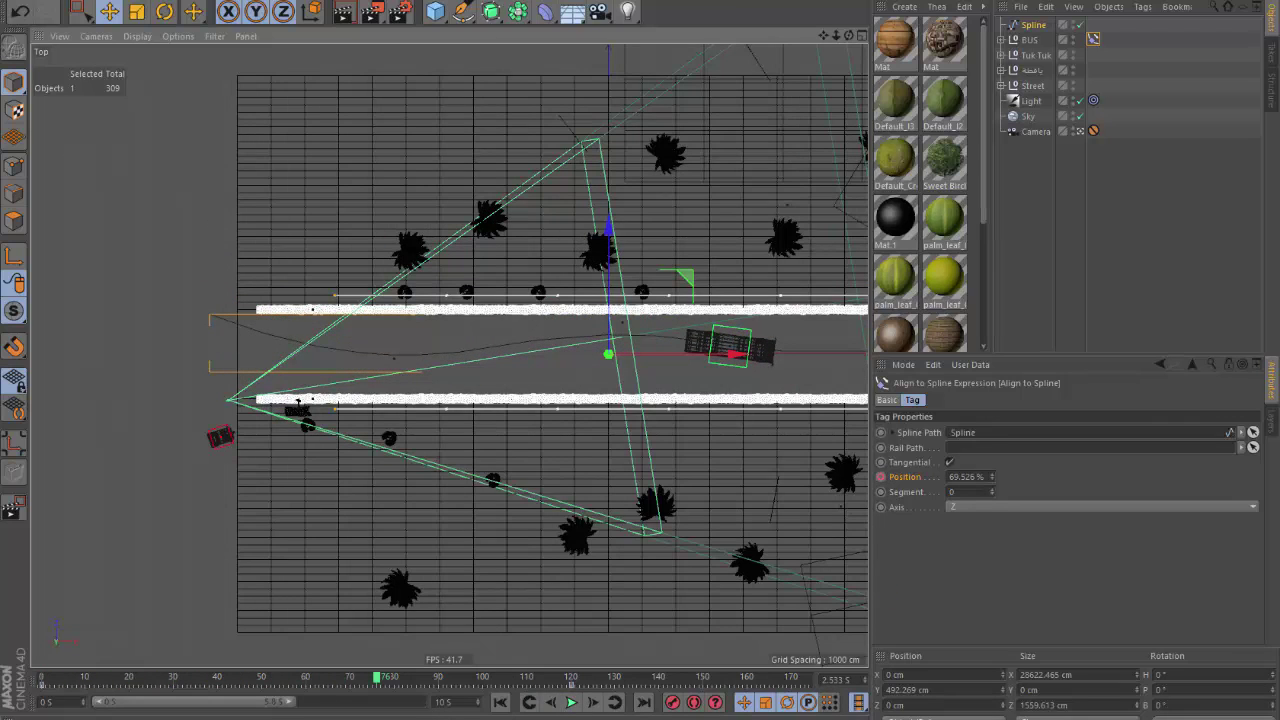
key(ctrl+b)
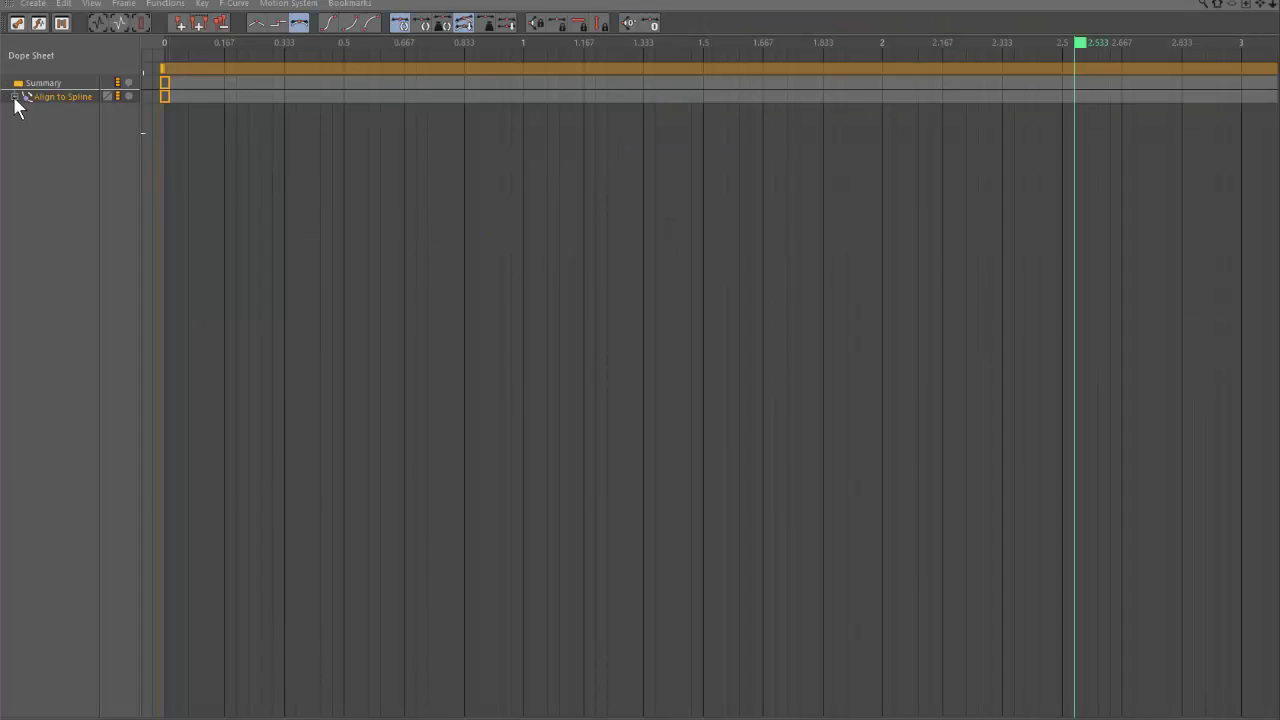
Expand the Align to Spline Position track, fit its 0–4 s keys in view, and box-select both keys.
click(14, 96)
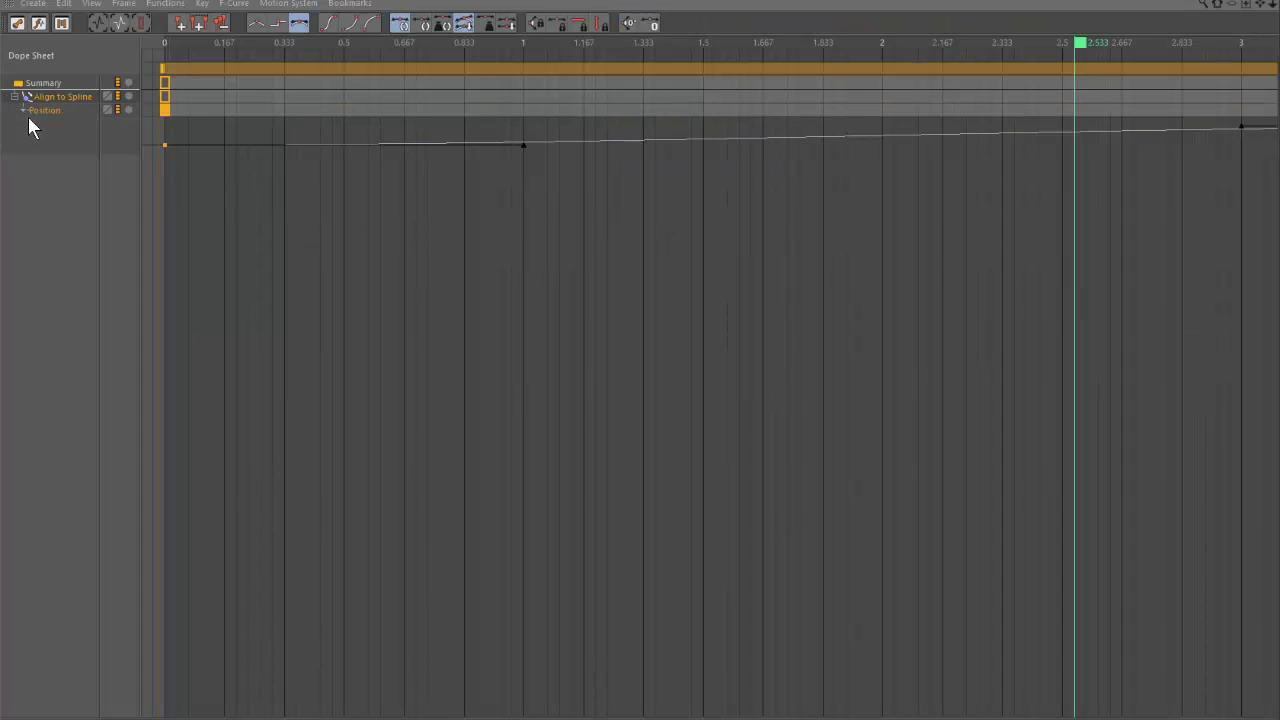
scroll(572, 160, down, 3)
scroll(572, 160, down, 2)
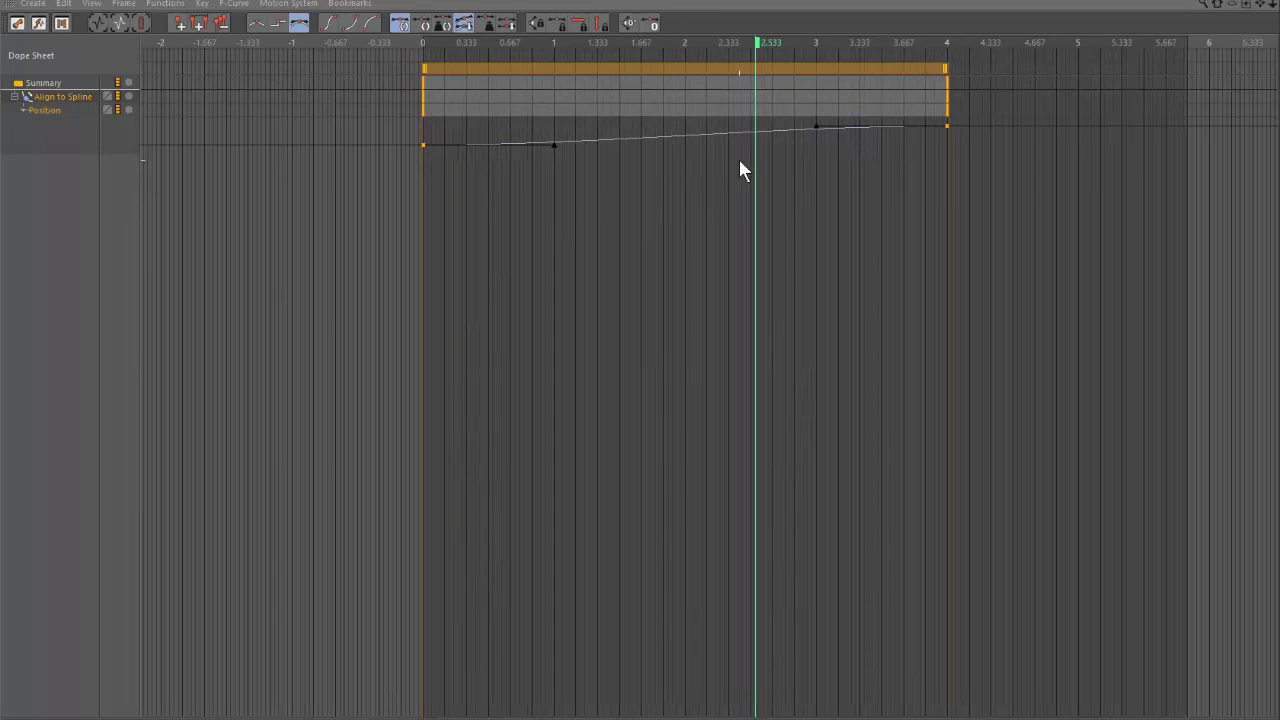
middle_drag(740, 158, 572, 153)
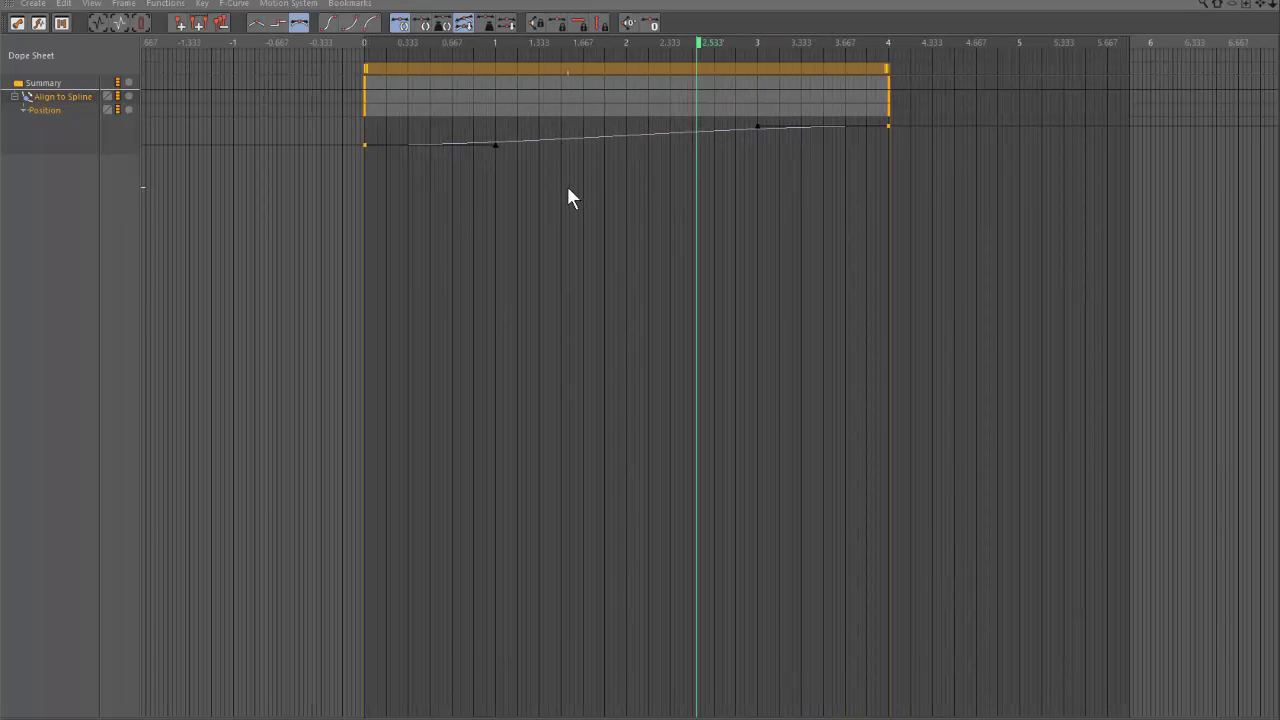
mouse_move(495, 147)
mouse_down()
mouse_move(660, 175)
mouse_move(600, 163)
mouse_move(527, 172)
mouse_up()
click(384, 162)
click(365, 145)
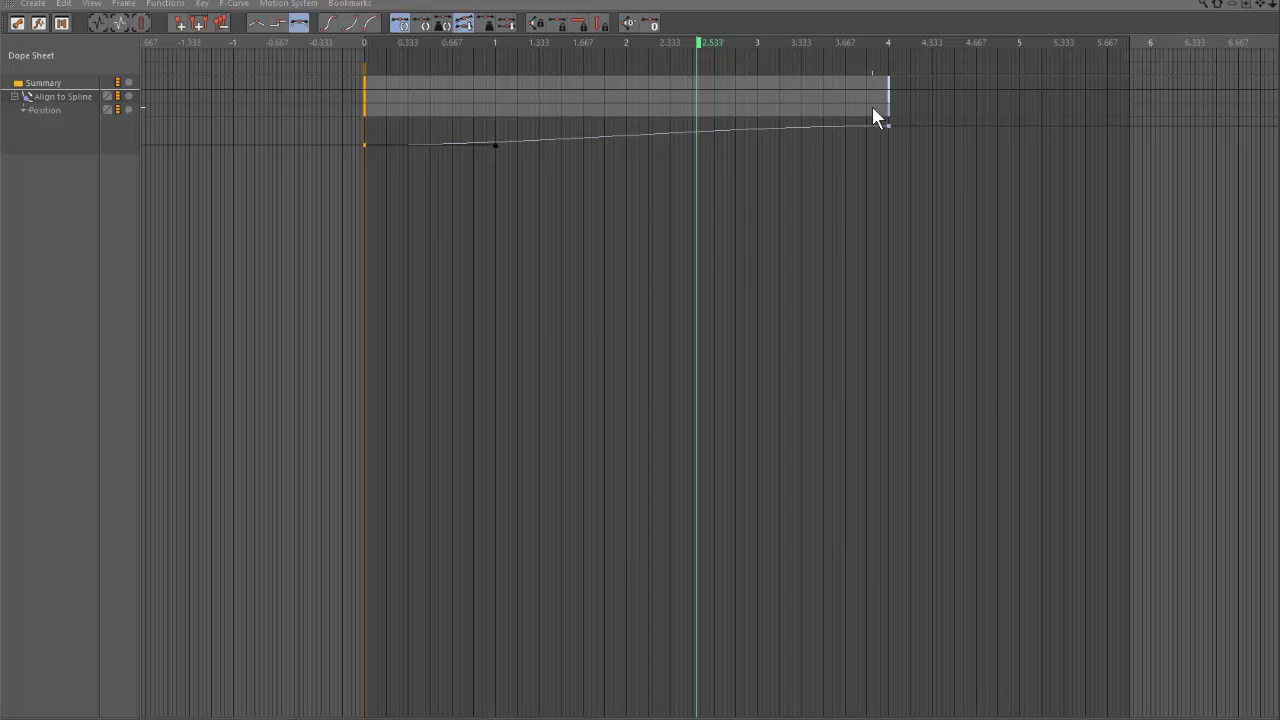
drag(308, 88, 971, 228)
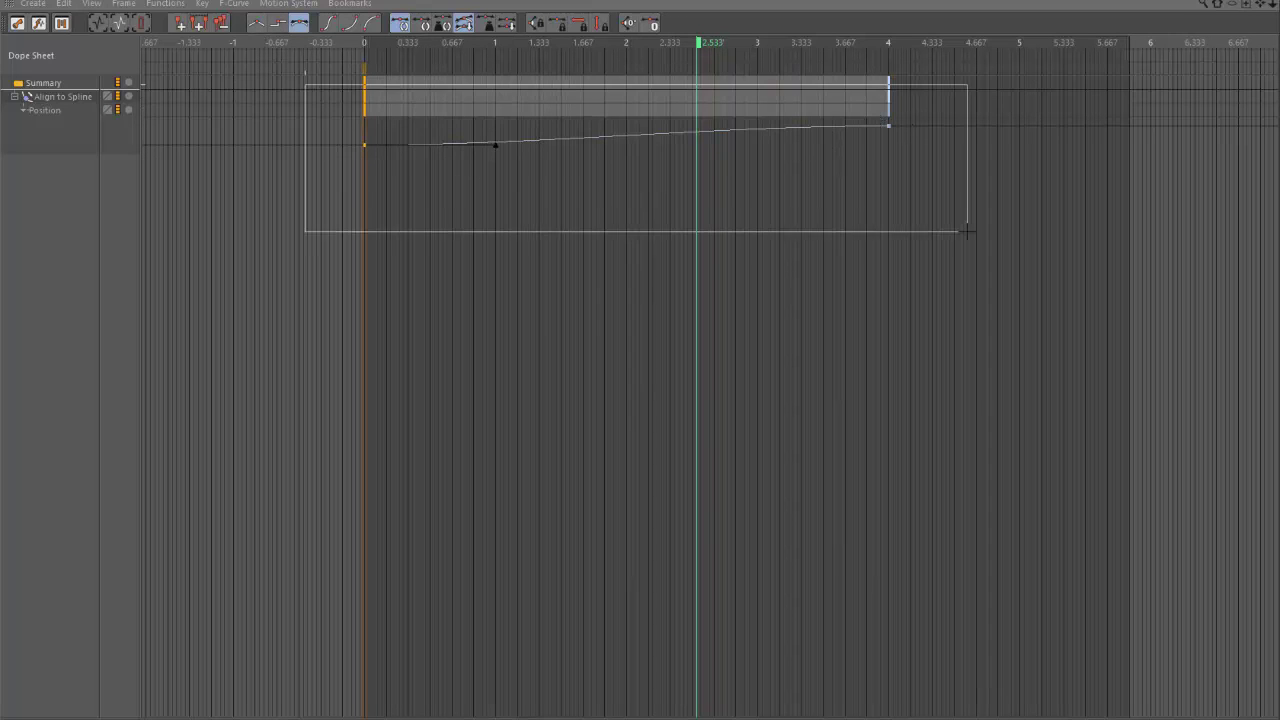
Set both Position keys to Linear interpolation and play back the bus drive.
click(259, 25)
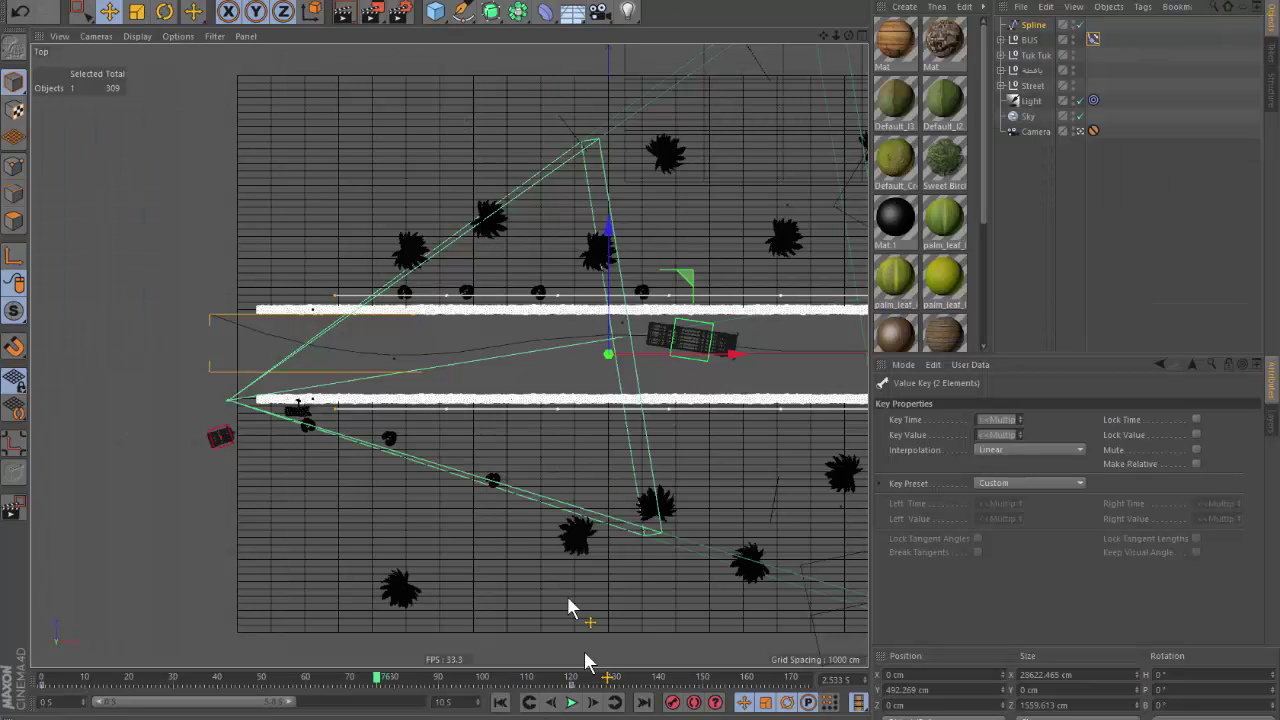
click(500, 702)
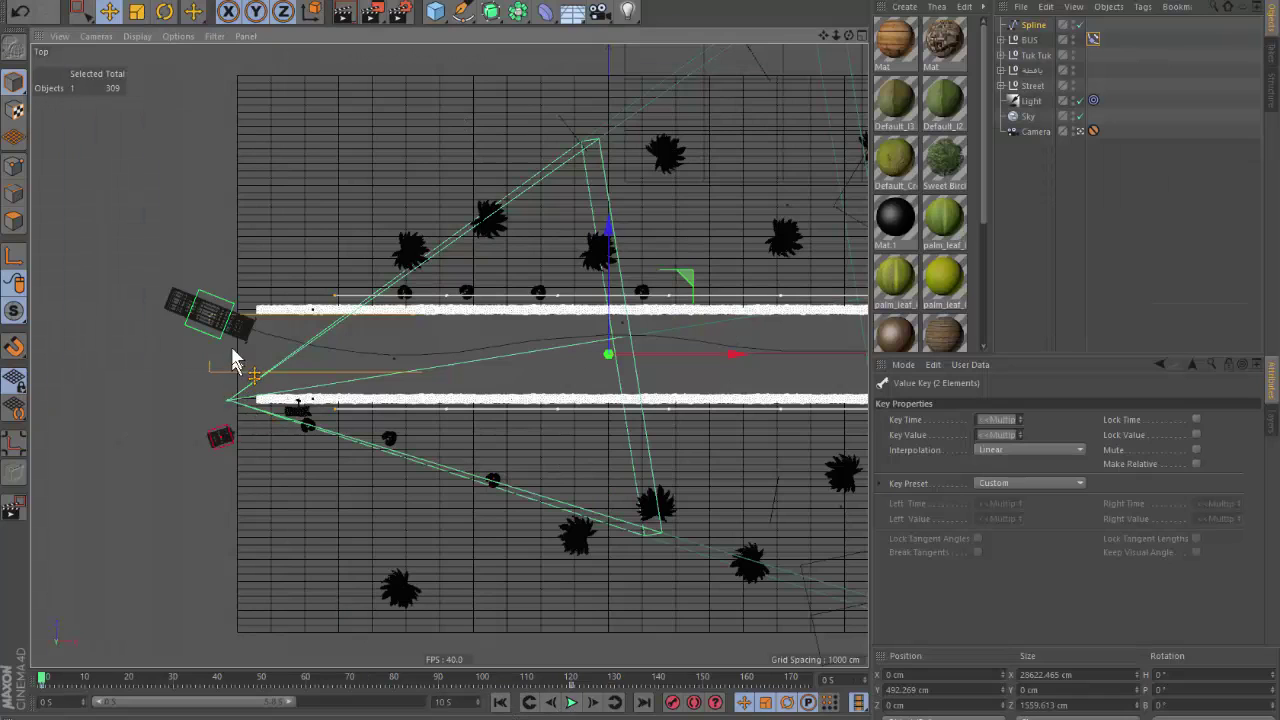
scroll(192, 335, down, 2)
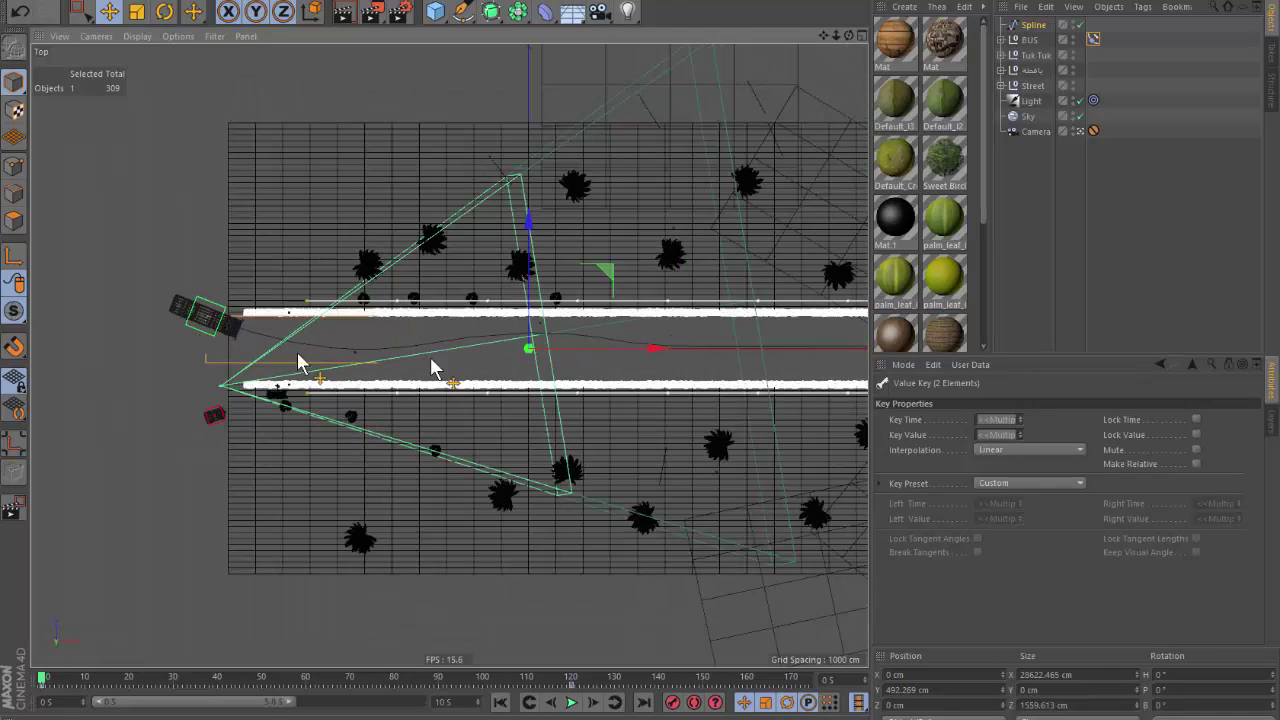
click(571, 702)
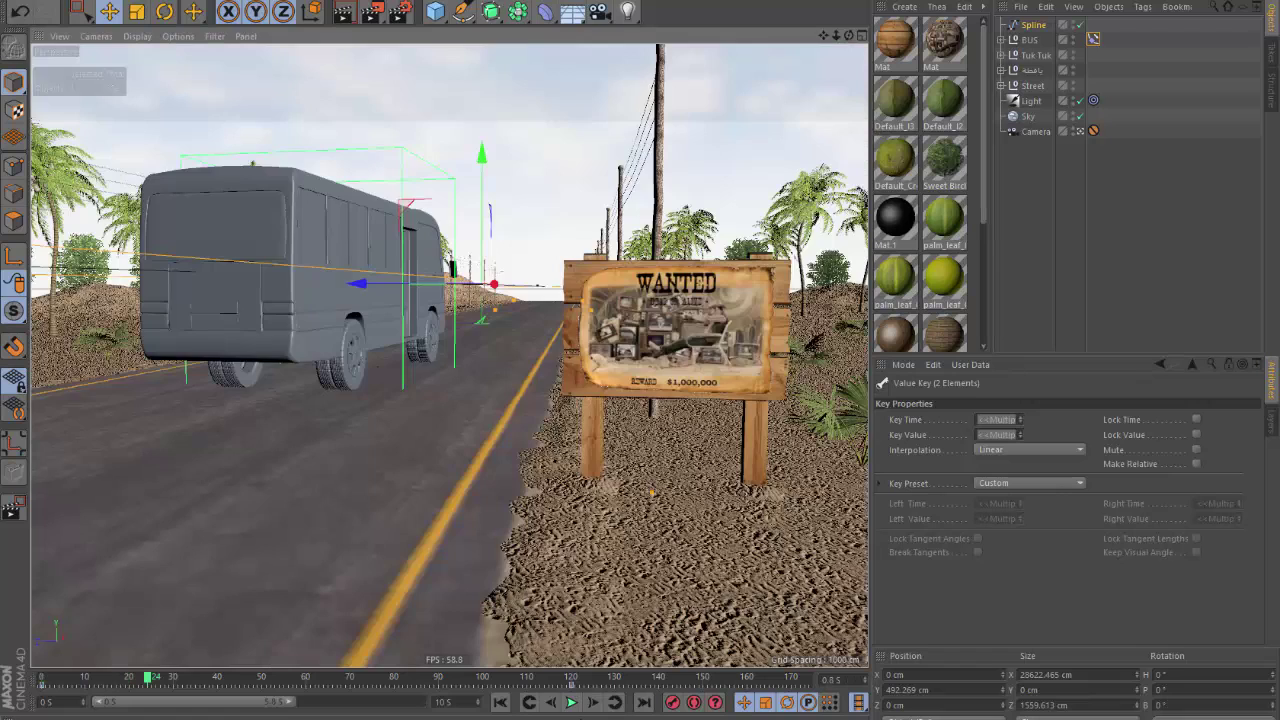
click(500, 702)
click(502, 704)
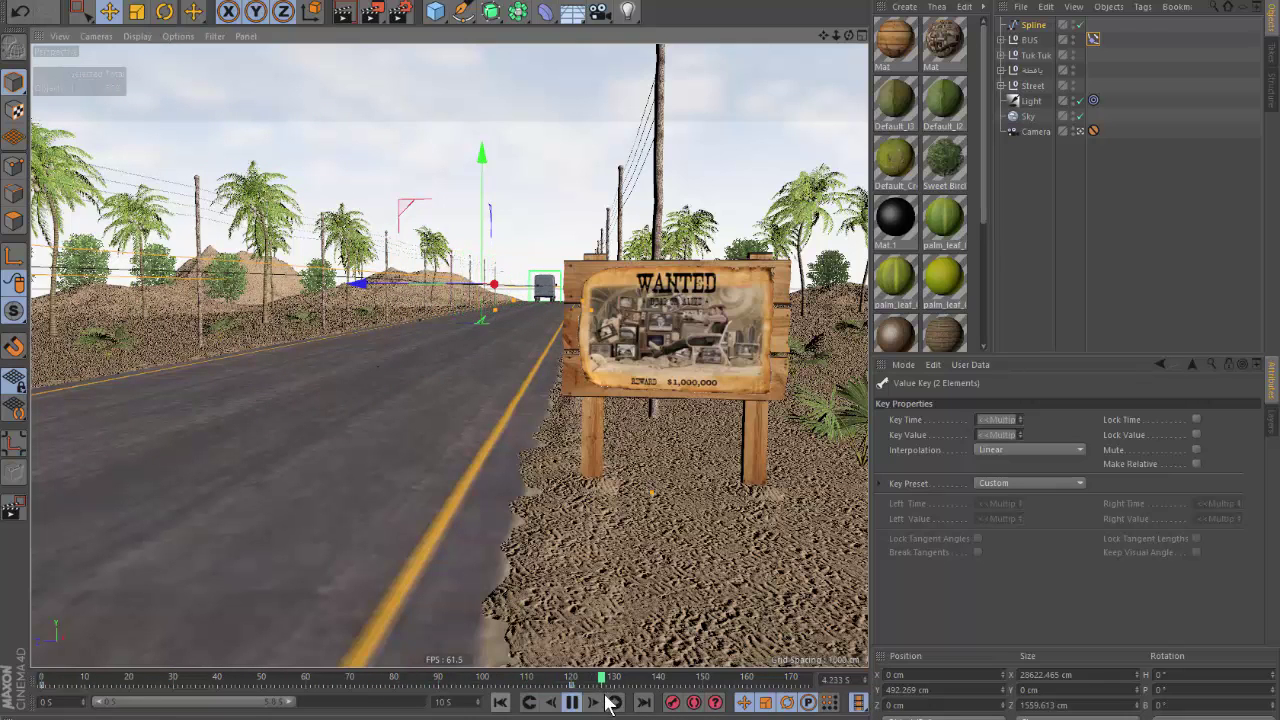
click(572, 702)
Replay the drive in the Top view, scrub back to about frame 81, and select the road spline.
key(F2)
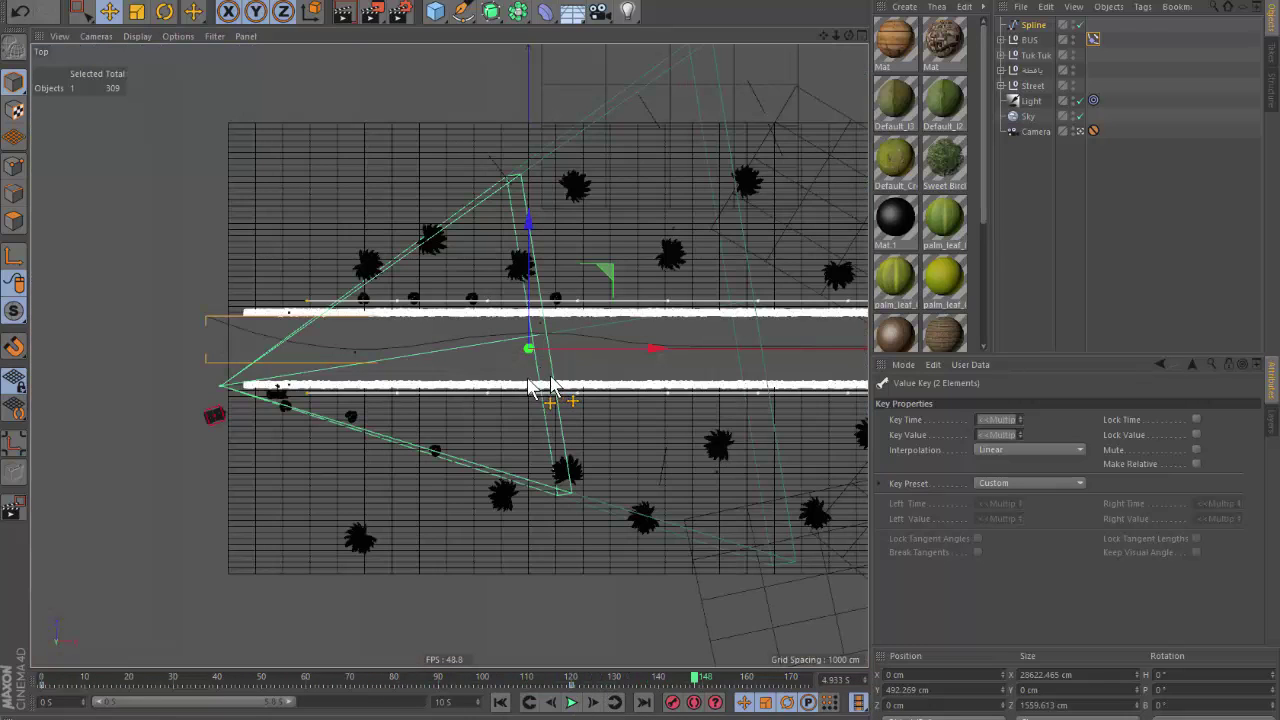
scroll(337, 429, down, 2)
scroll(337, 429, down, 2)
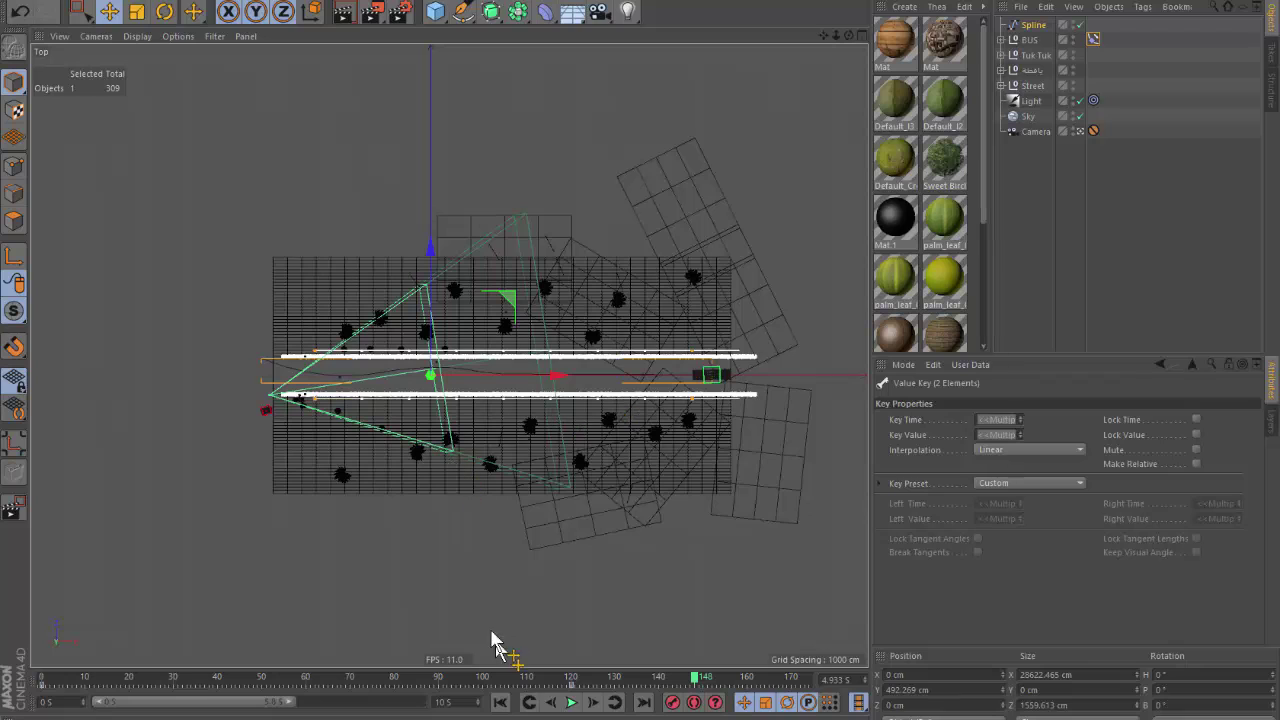
click(572, 702)
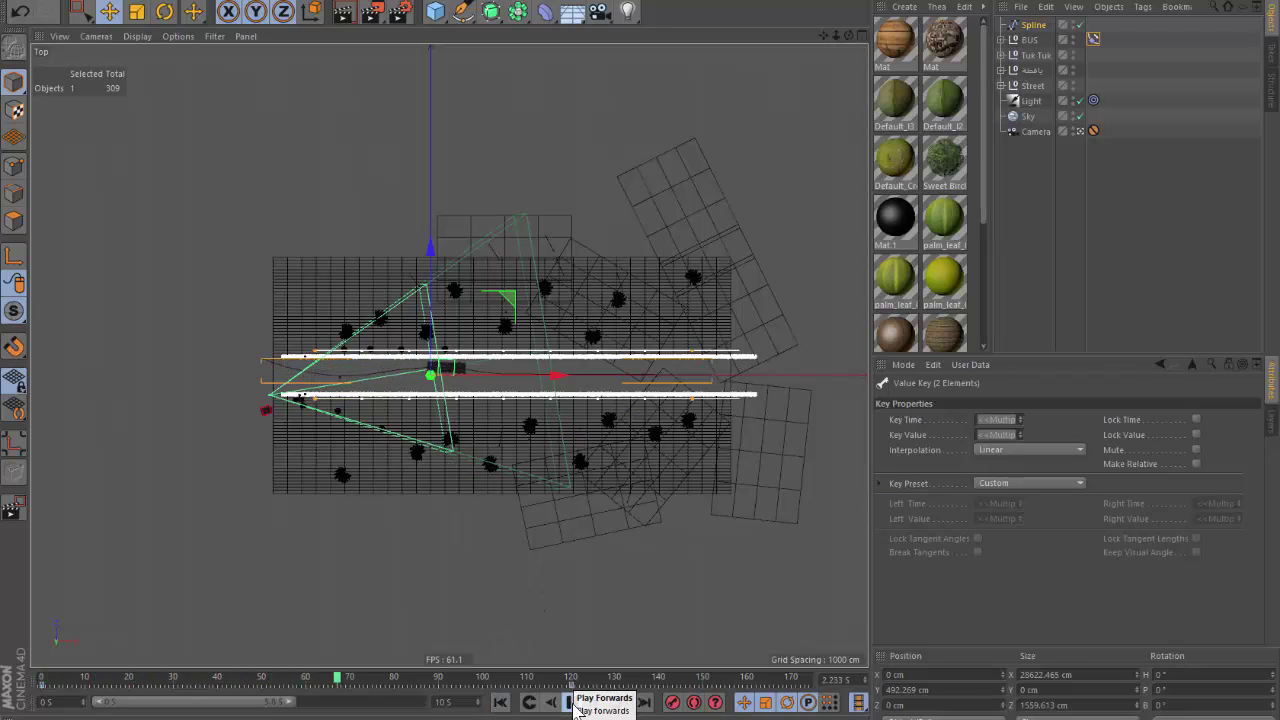
click(573, 703)
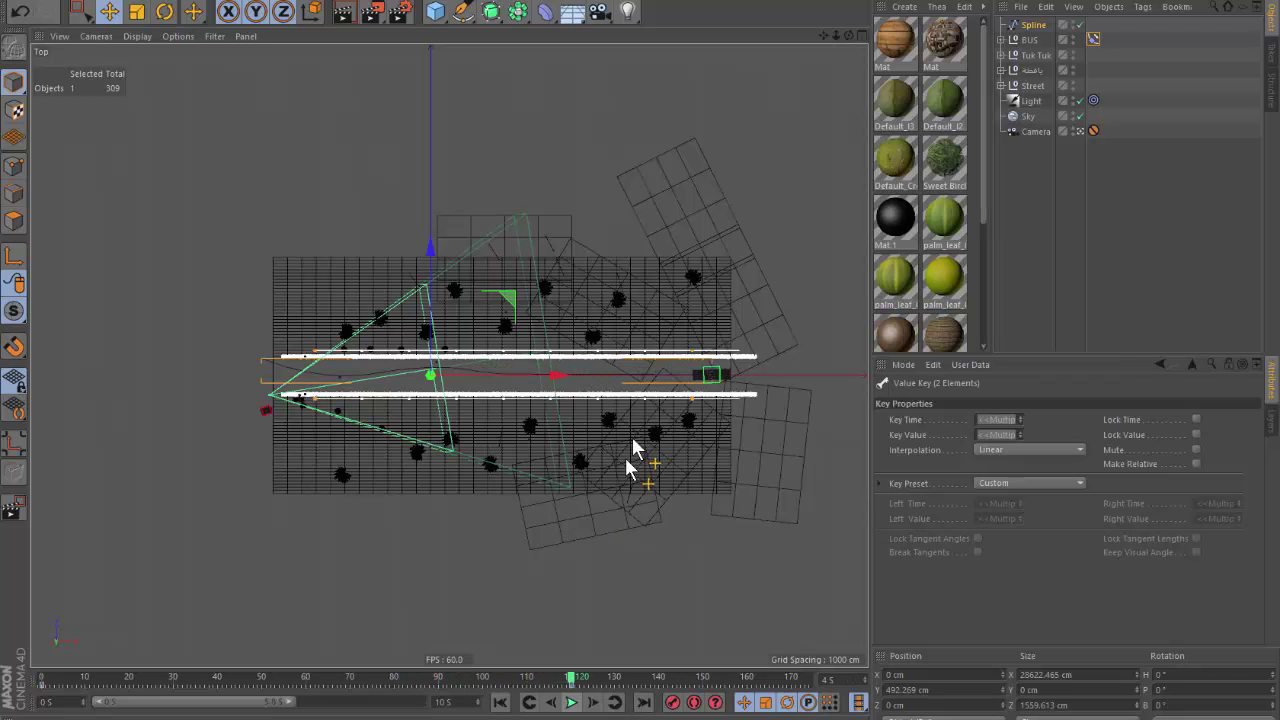
scroll(603, 388, up, 2)
scroll(603, 388, up, 2)
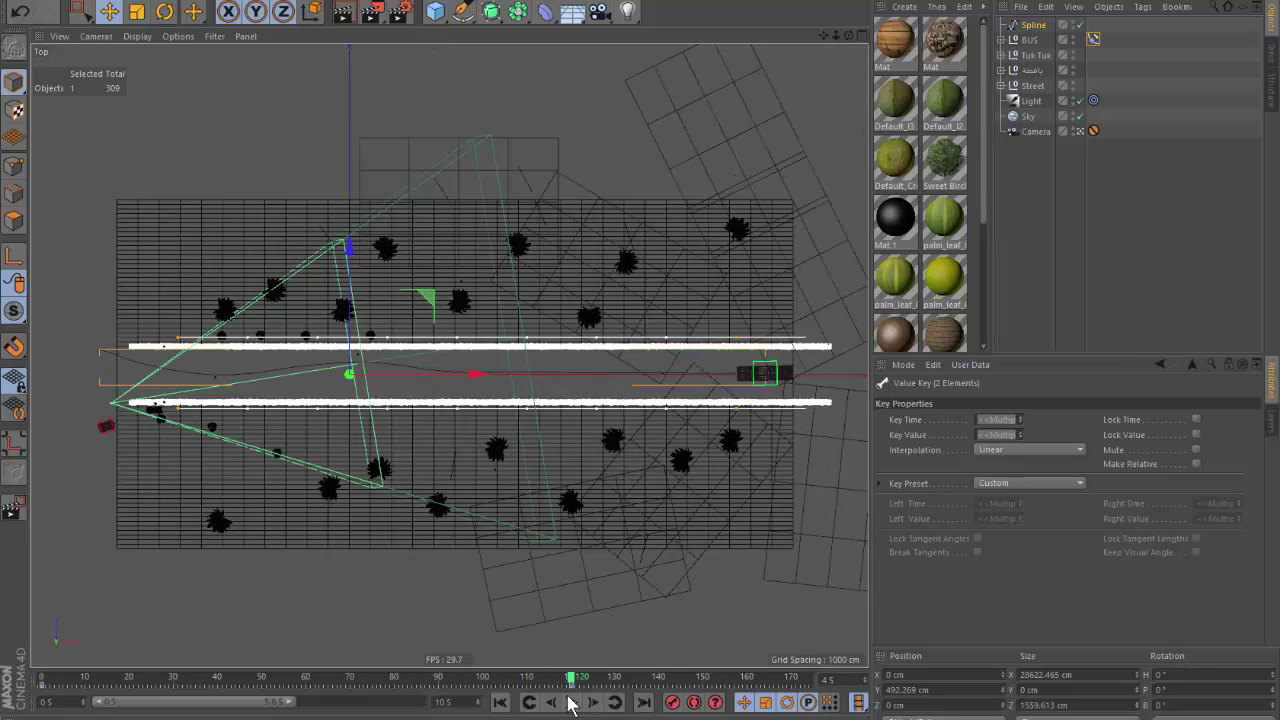
drag(572, 678, 310, 681)
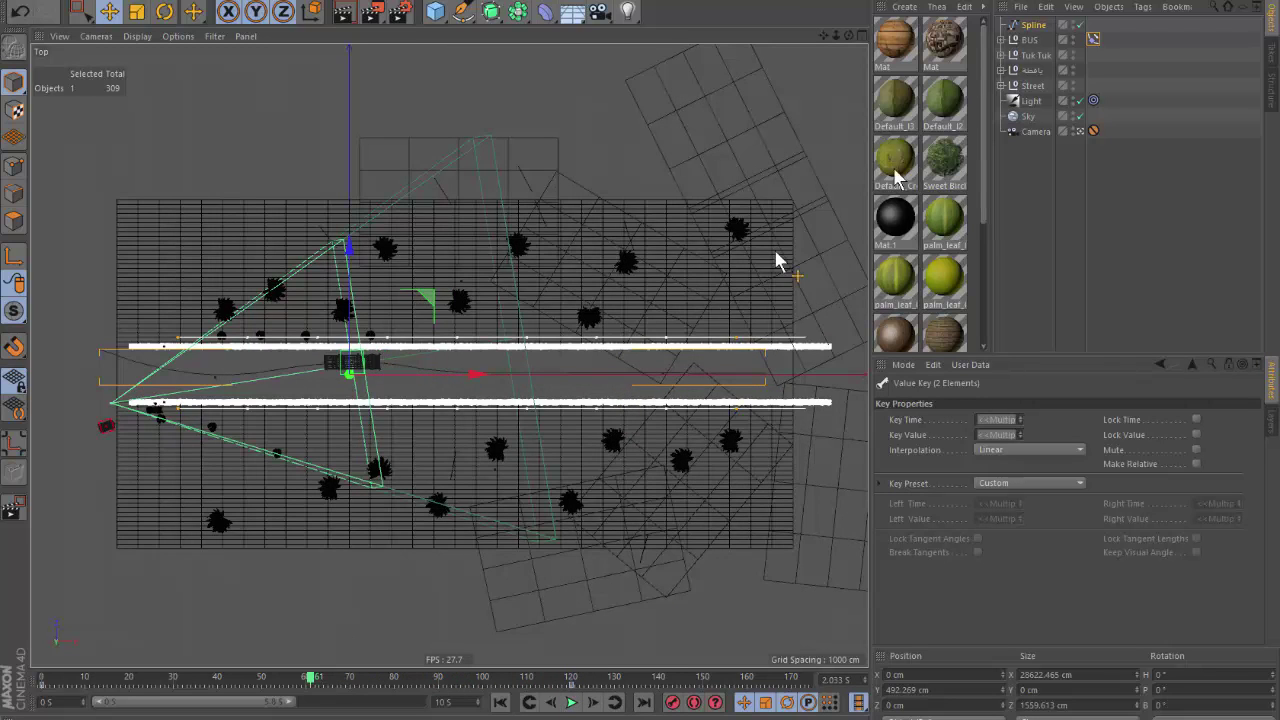
click(1033, 25)
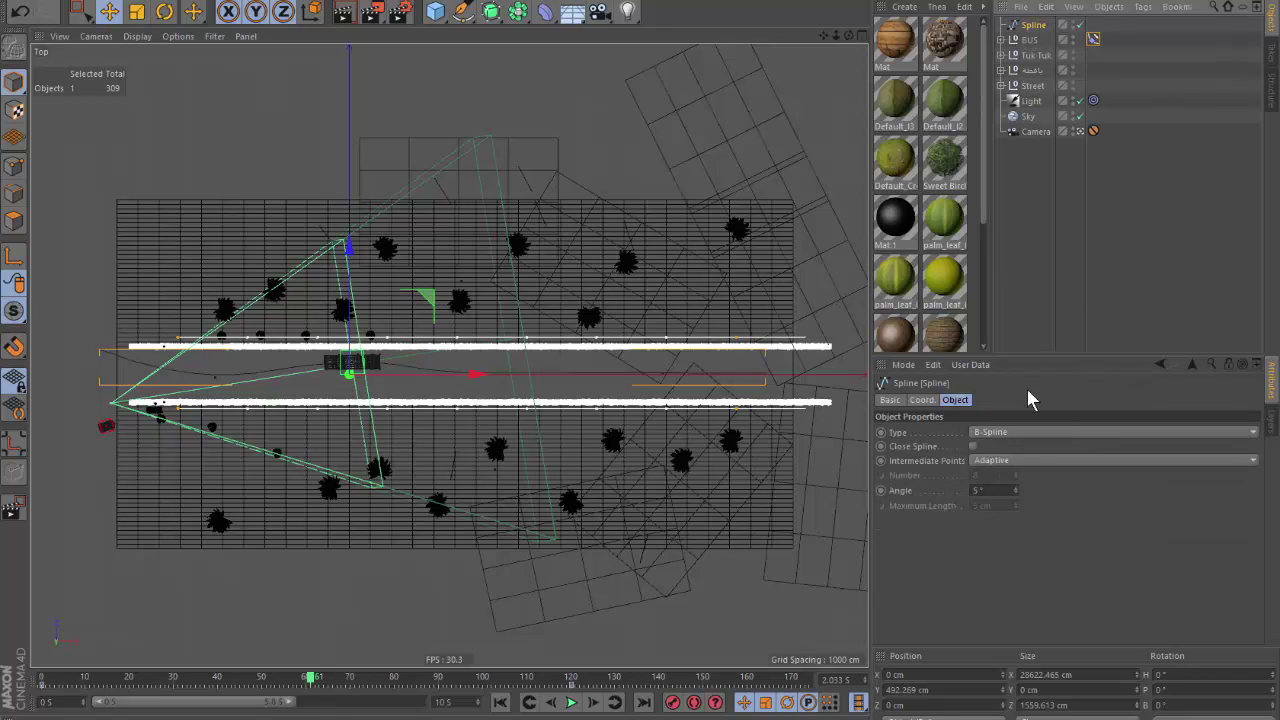
Try Subdivided intermediate points on the road spline and play back the bus motion.
click(1000, 466)
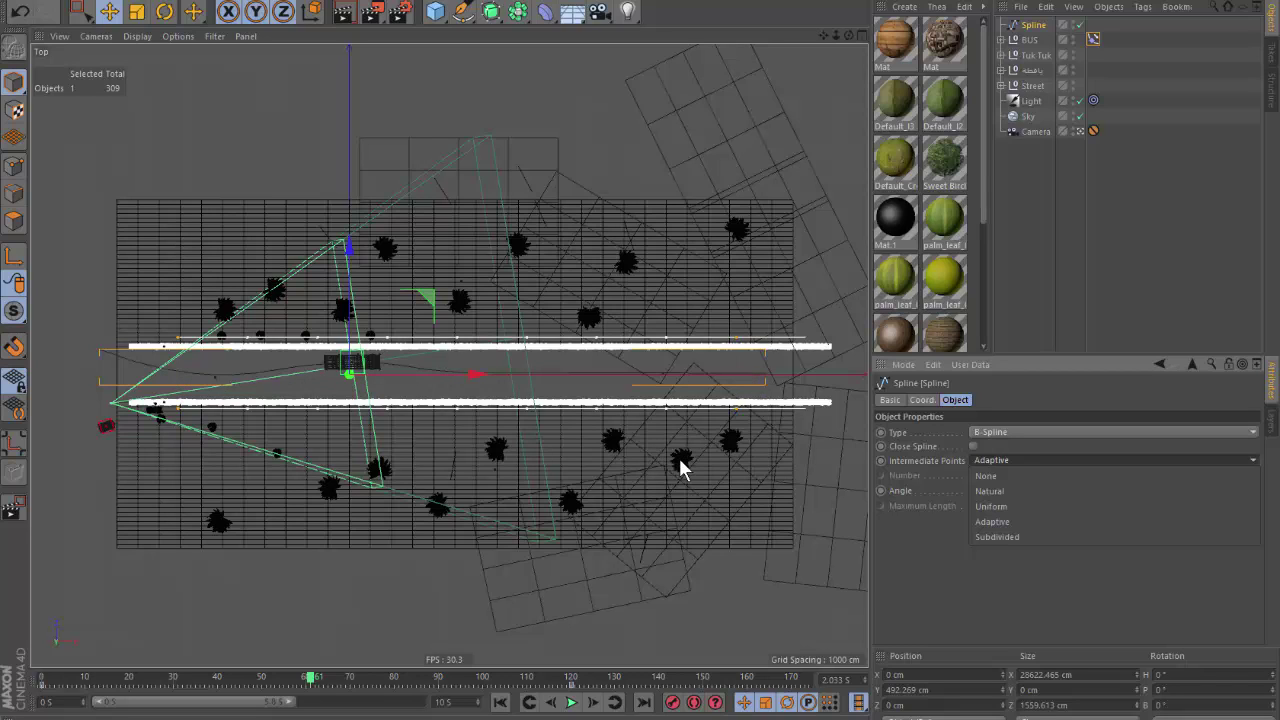
click(1011, 534)
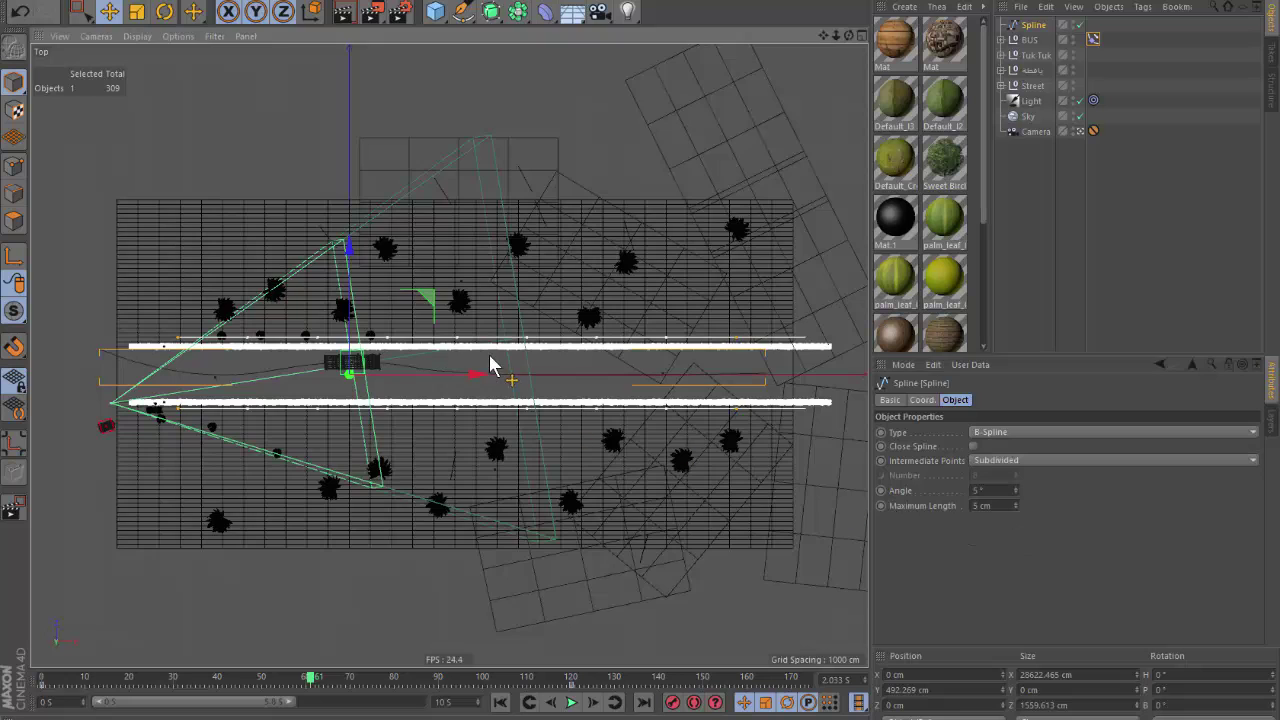
scroll(560, 400, up, 3)
key(ctrl+z)
scroll(630, 420, up, 3)
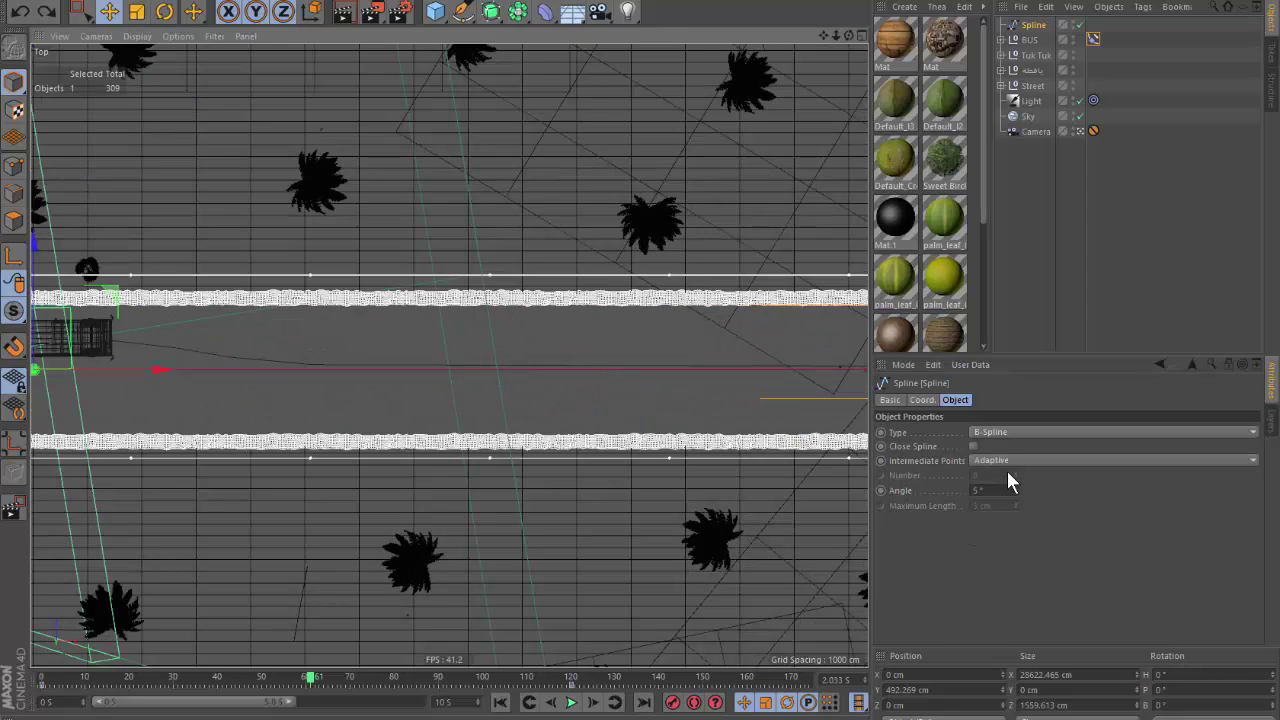
click(1008, 460)
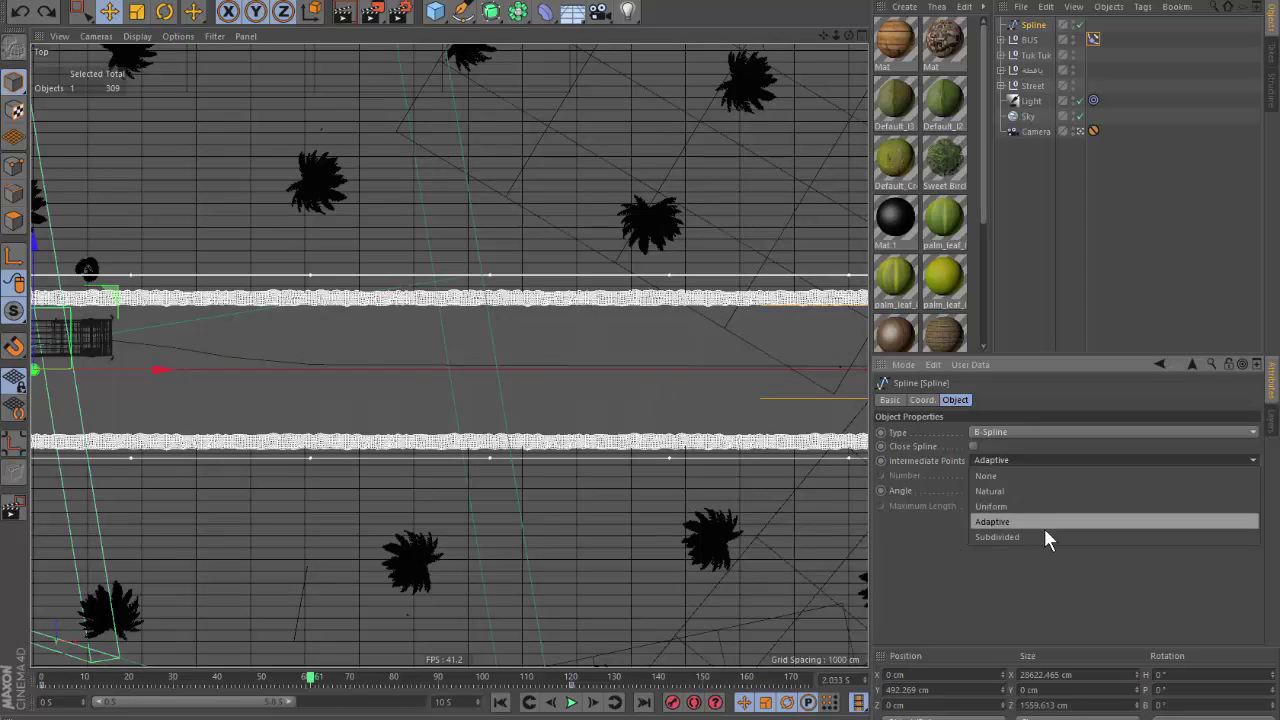
click(1044, 538)
scroll(636, 376, down, 5)
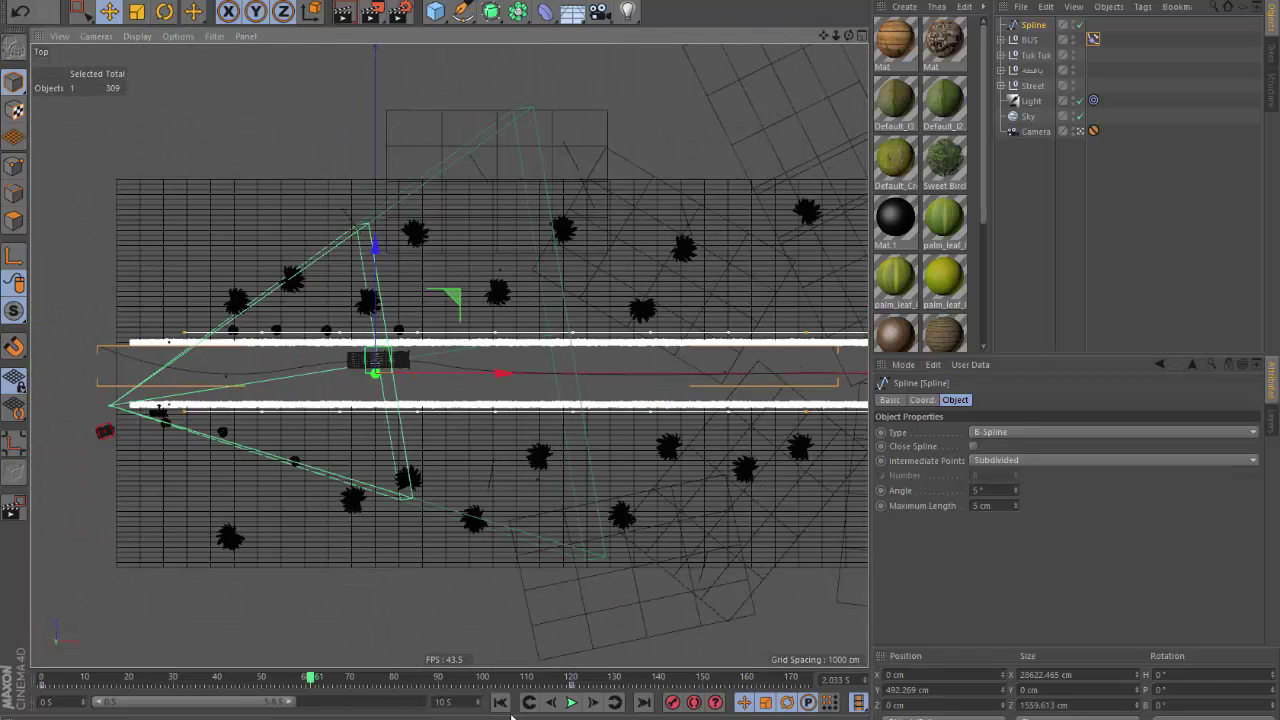
click(500, 702)
click(572, 702)
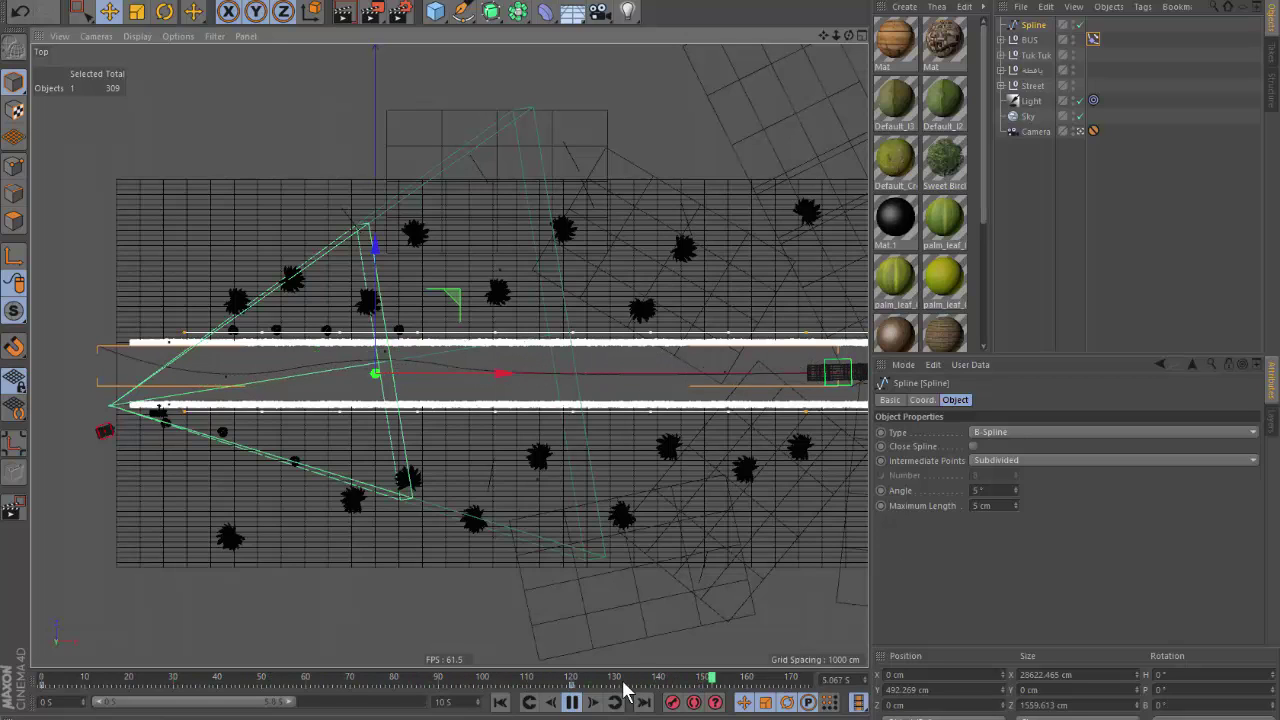
click(572, 704)
click(500, 703)
Set the road spline's Intermediate Points to Uniform and Type to Bezier, then replay the bus drive.
click(1009, 460)
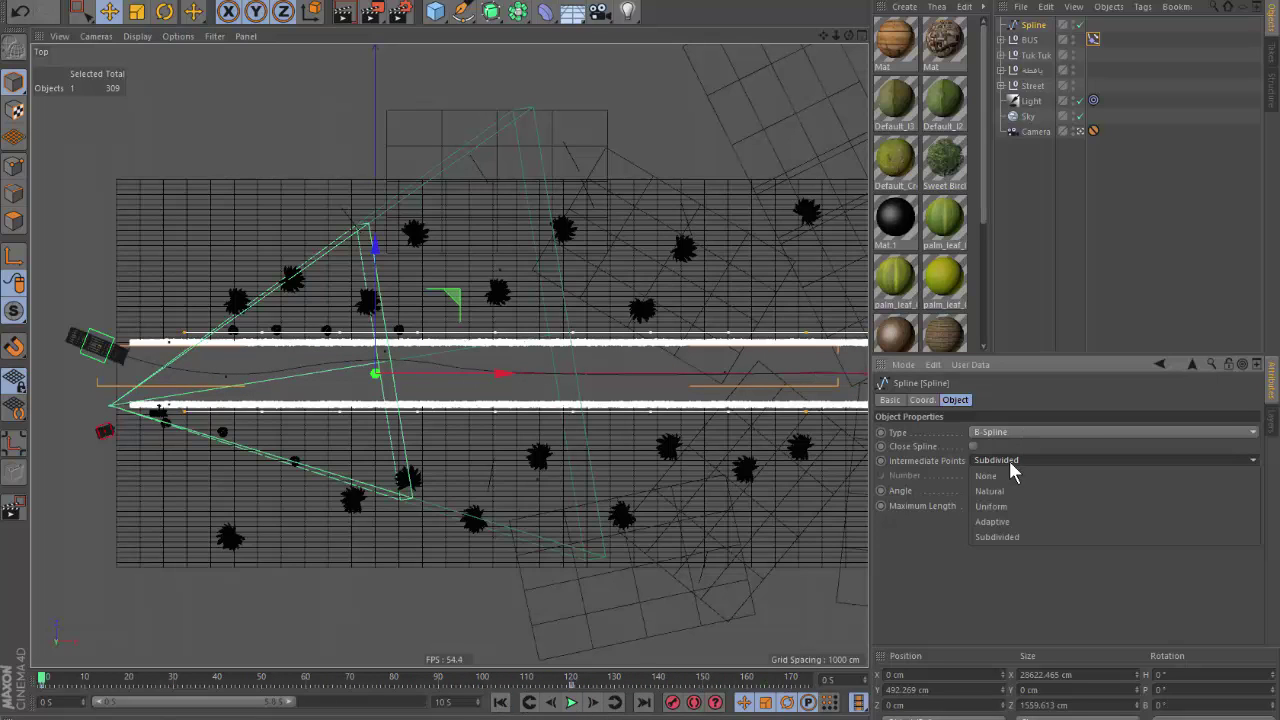
click(1013, 507)
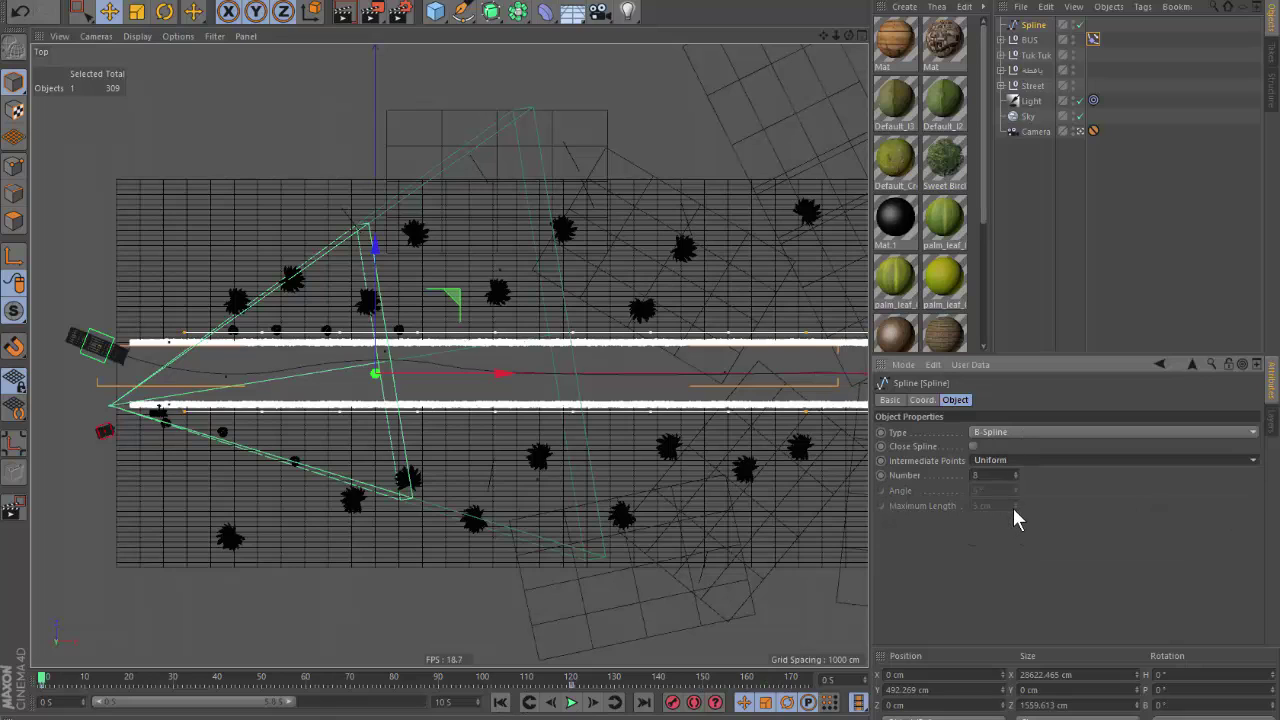
click(995, 433)
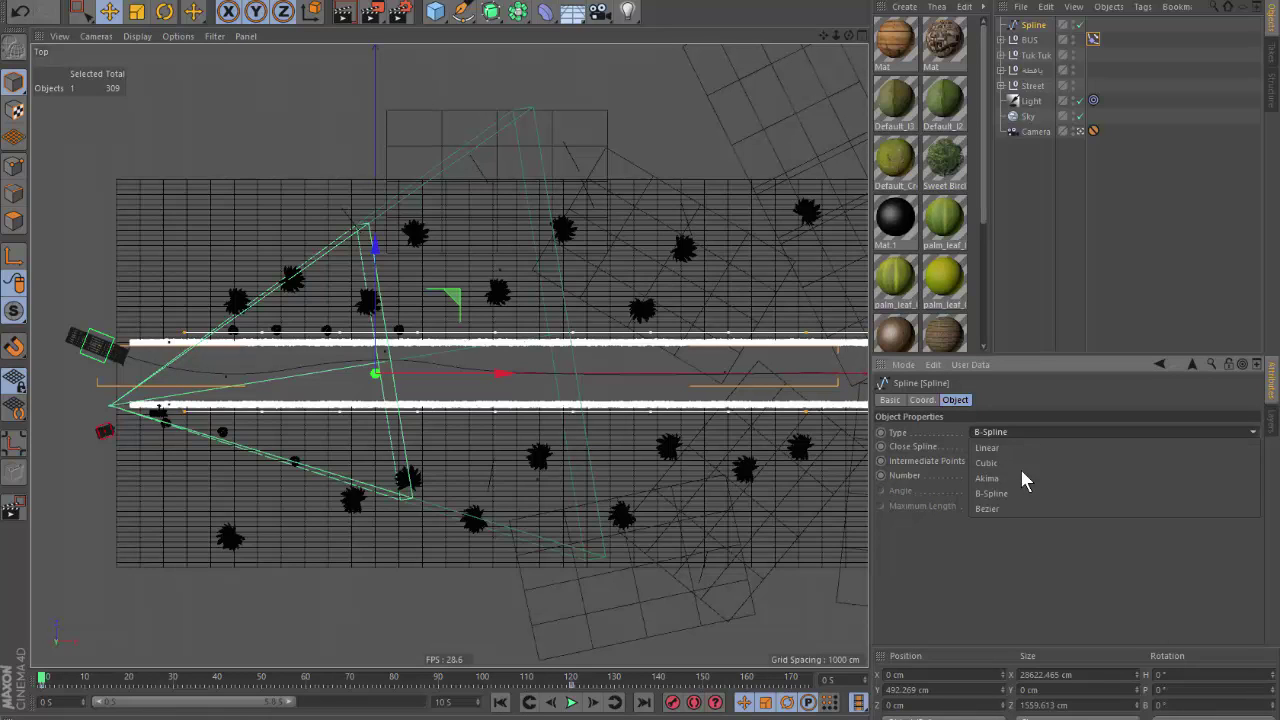
click(1013, 507)
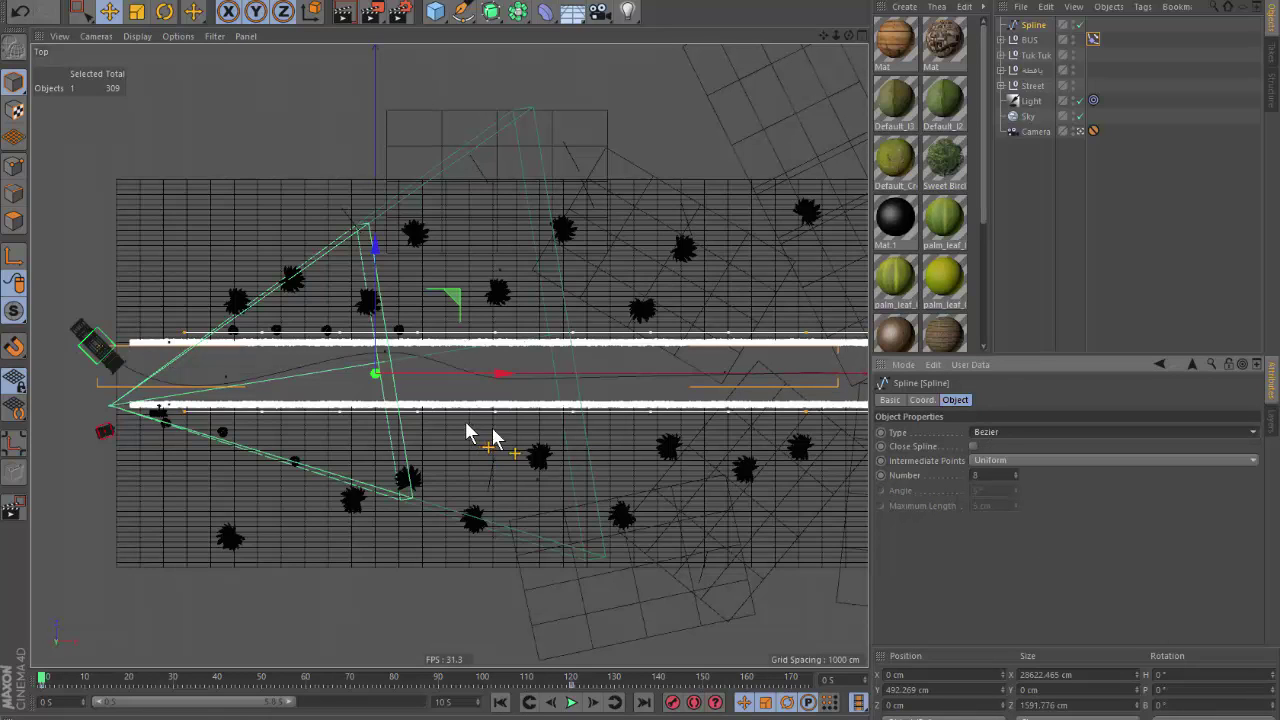
click(574, 703)
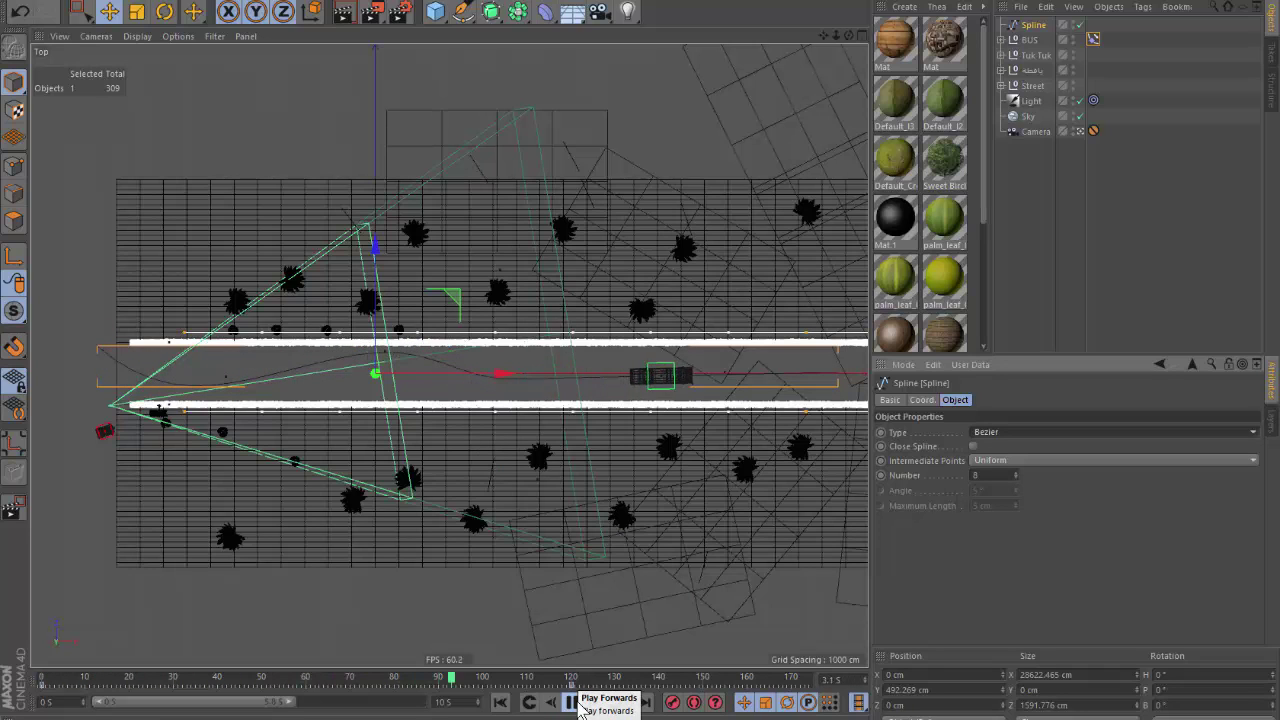
click(572, 703)
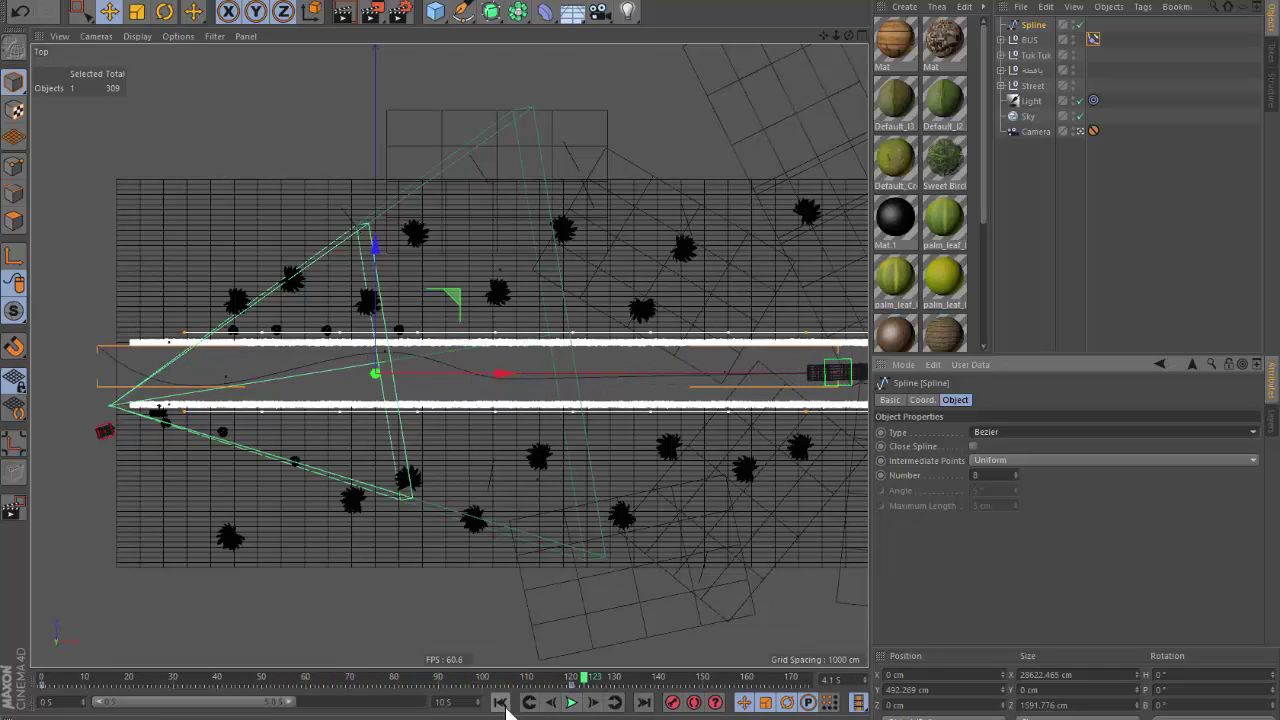
click(500, 702)
click(572, 703)
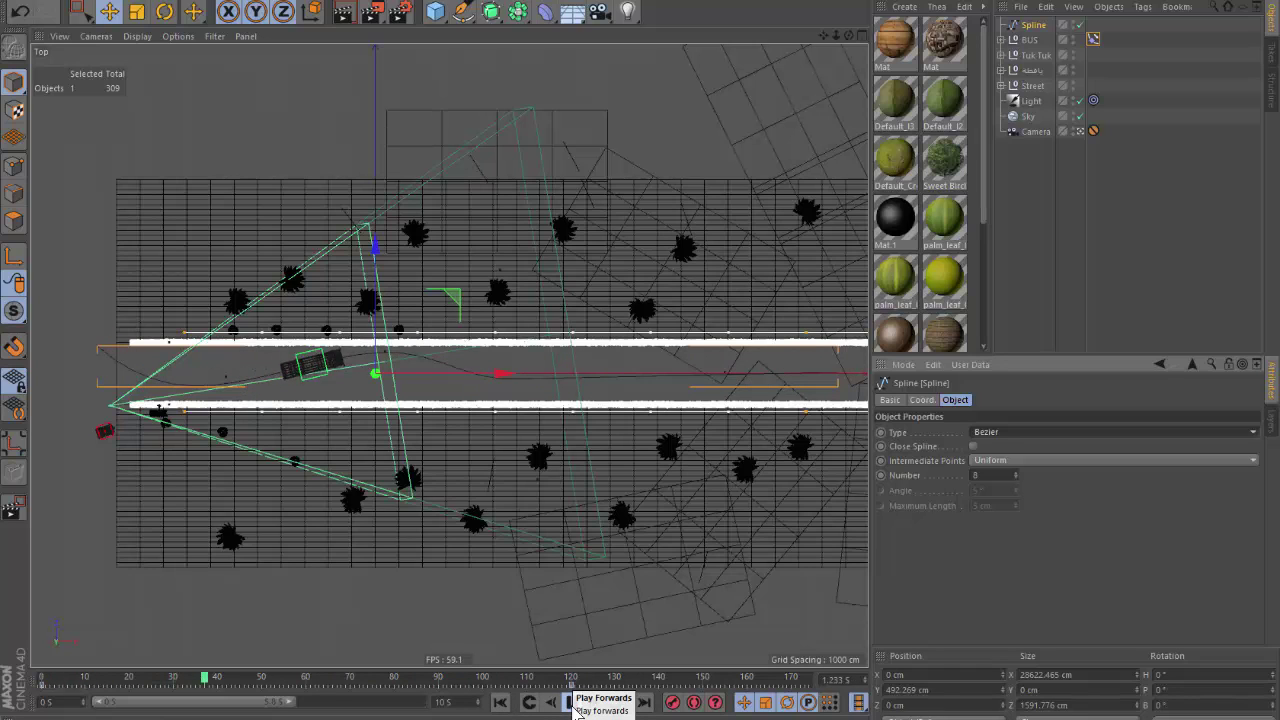
click(572, 703)
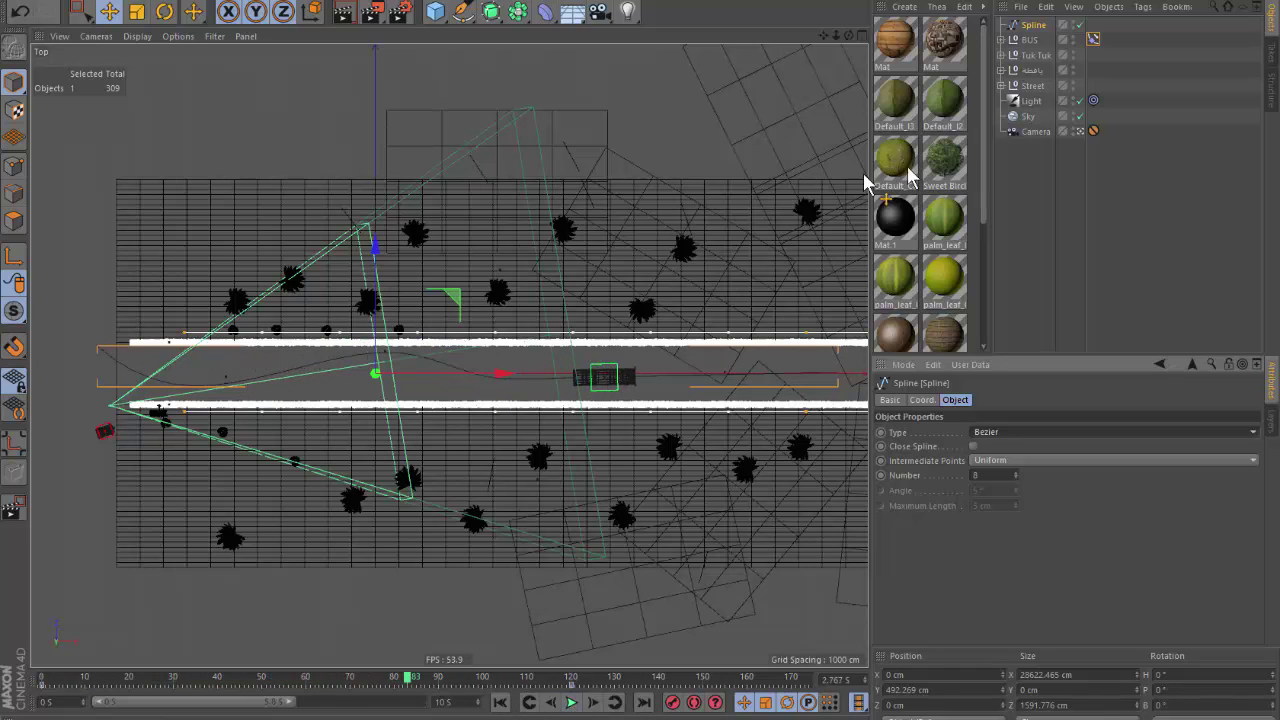
click(14, 166)
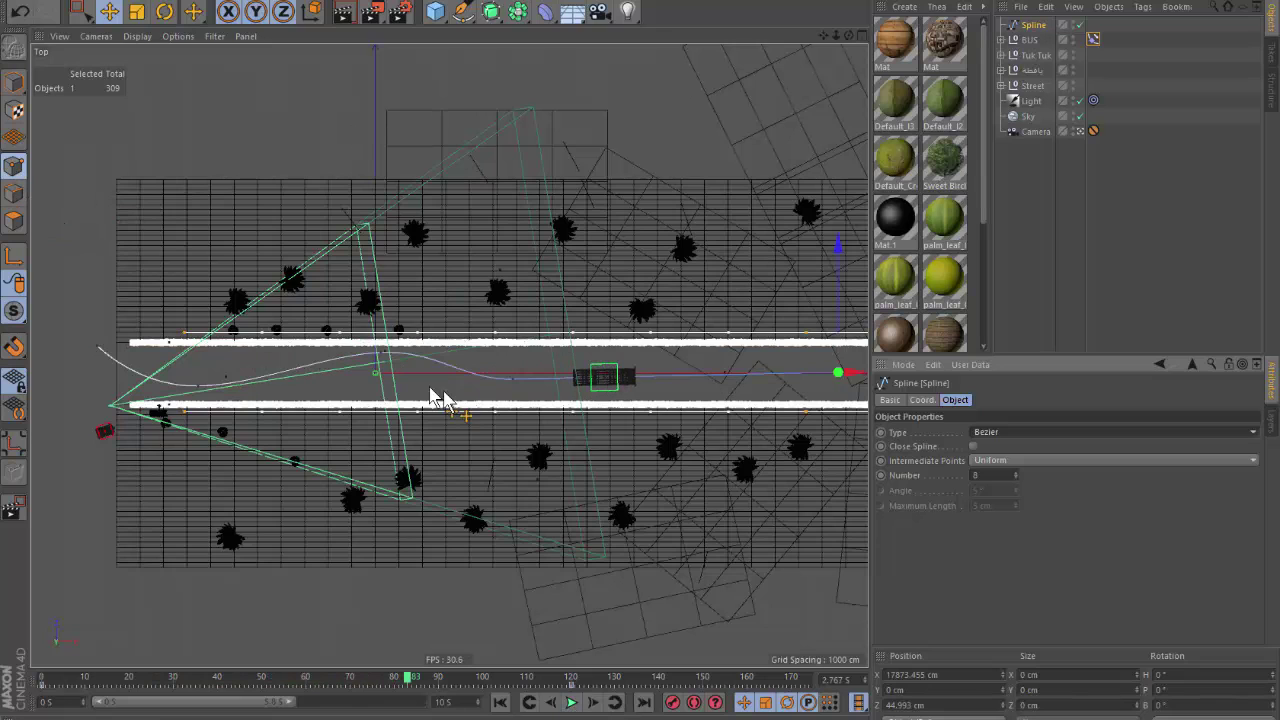
Reshape the road spline's middle curve by adjusting two points' tangents.
click(514, 379)
scroll(510, 405, up, 3)
drag(580, 356, 588, 361)
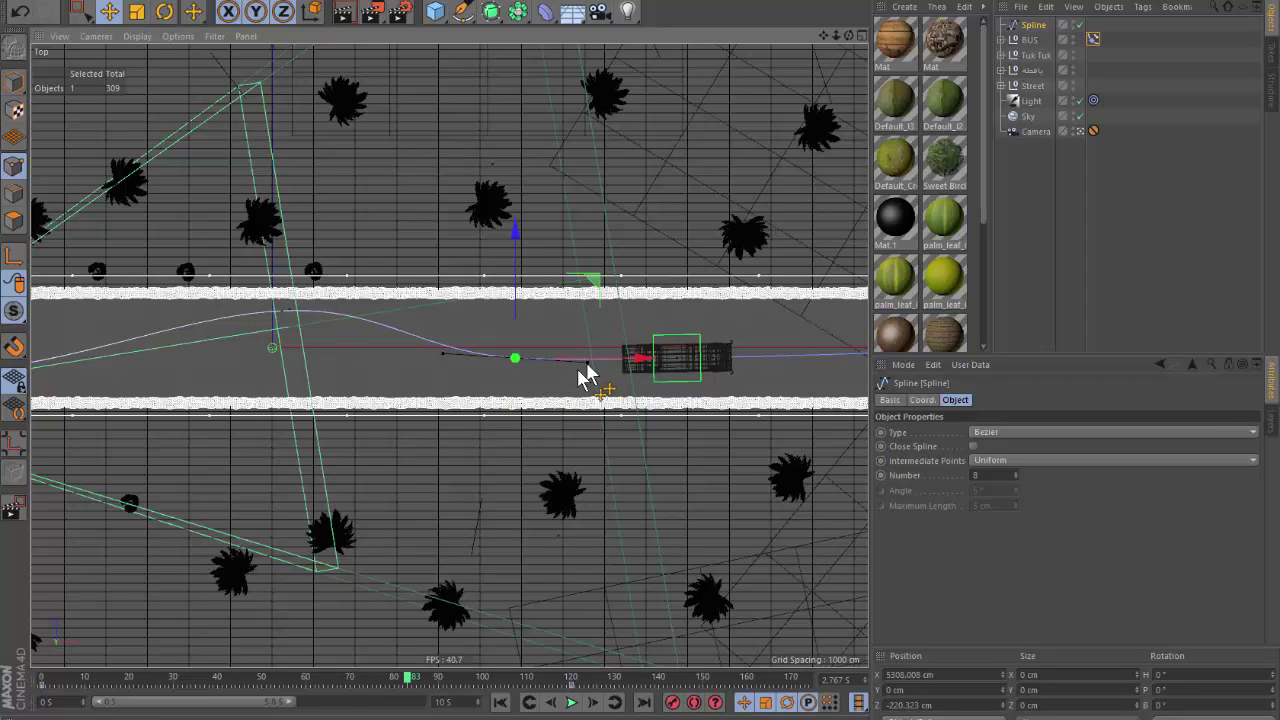
drag(541, 400, 551, 400)
scroll(623, 400, down, 2)
scroll(623, 400, down, 1)
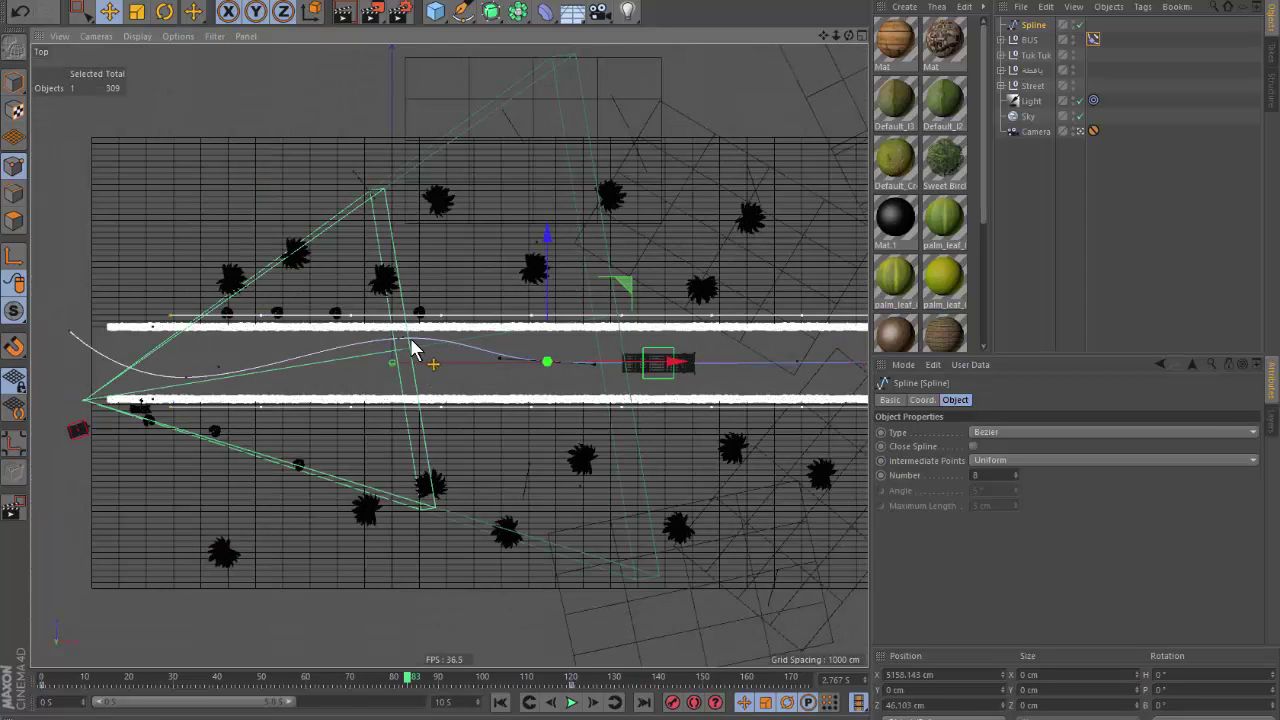
click(400, 345)
scroll(440, 345, up, 2)
drag(478, 336, 481, 337)
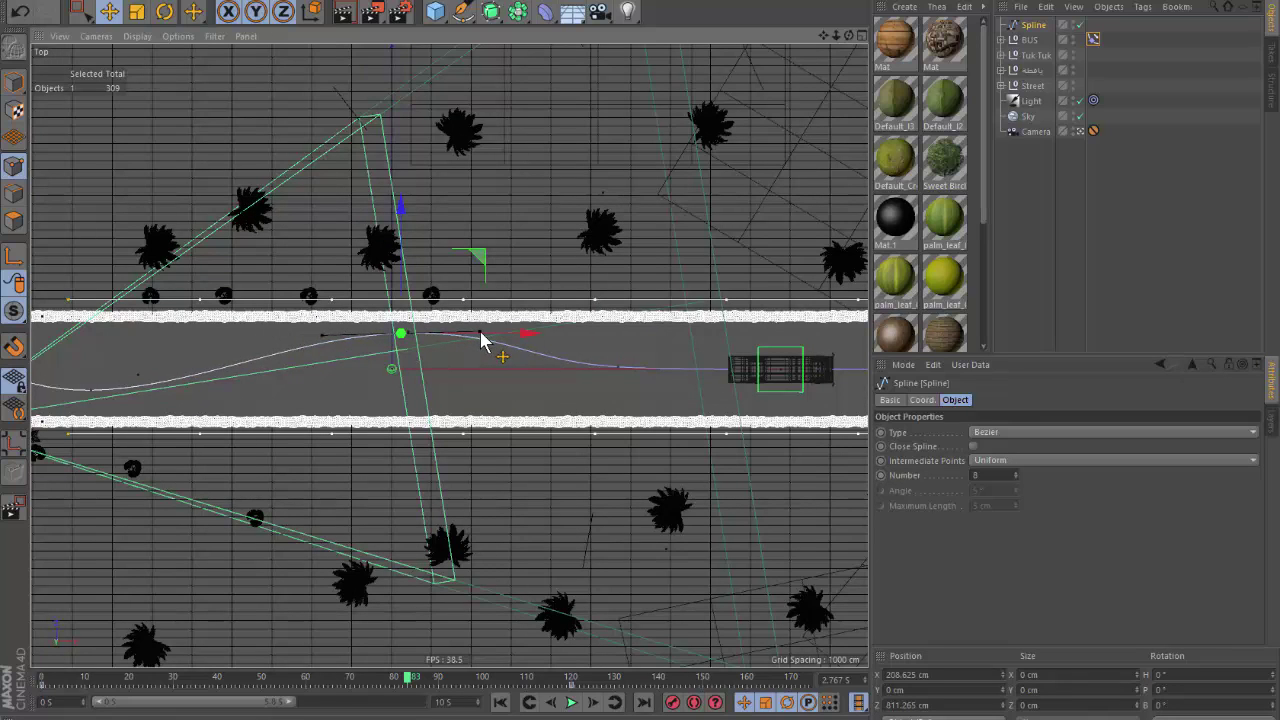
Give a spline point Soft Interpolation and move the start point up and left.
right_click(480, 342)
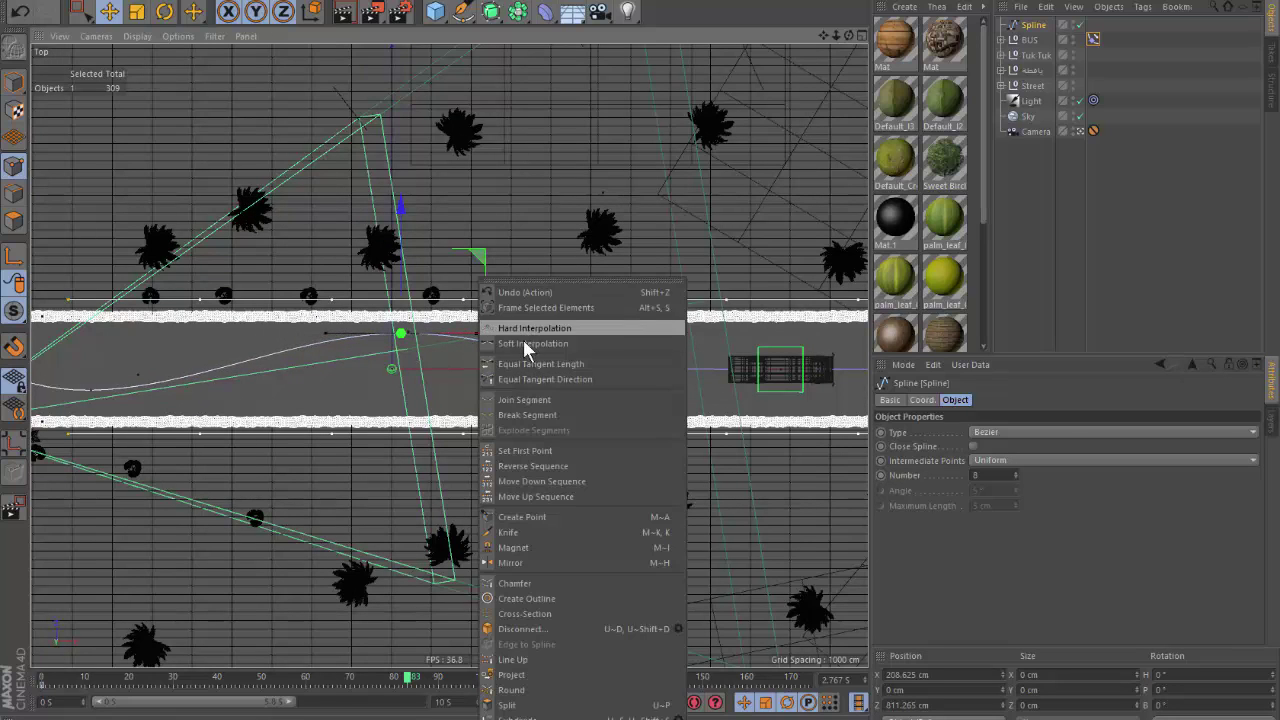
click(521, 336)
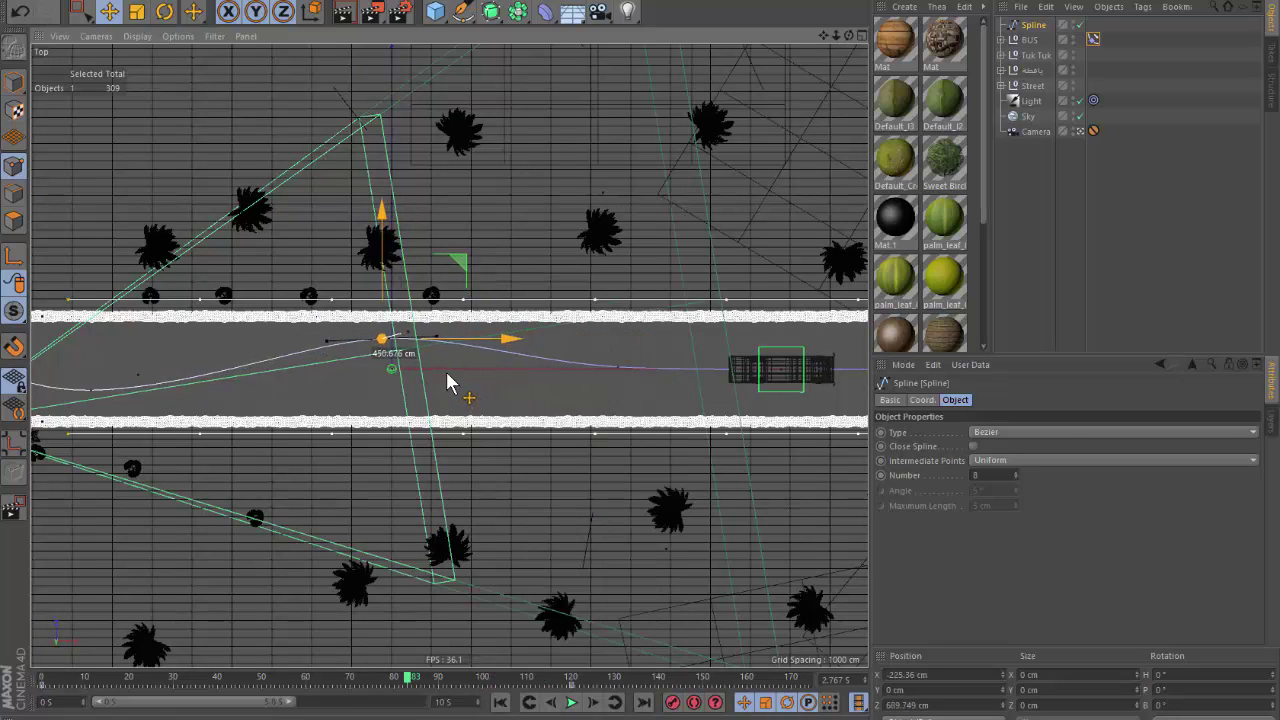
scroll(446, 371, down, 3)
scroll(277, 403, up, 2)
scroll(290, 410, up, 2)
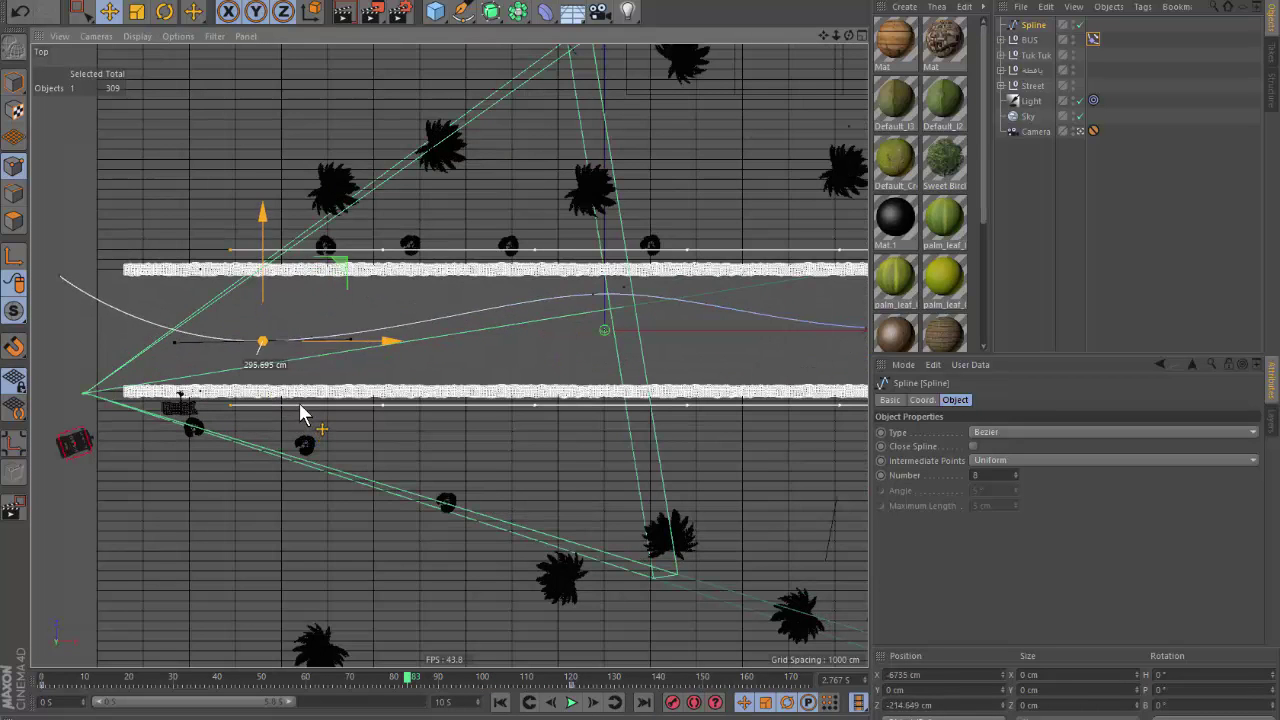
drag(59, 276, 41, 257)
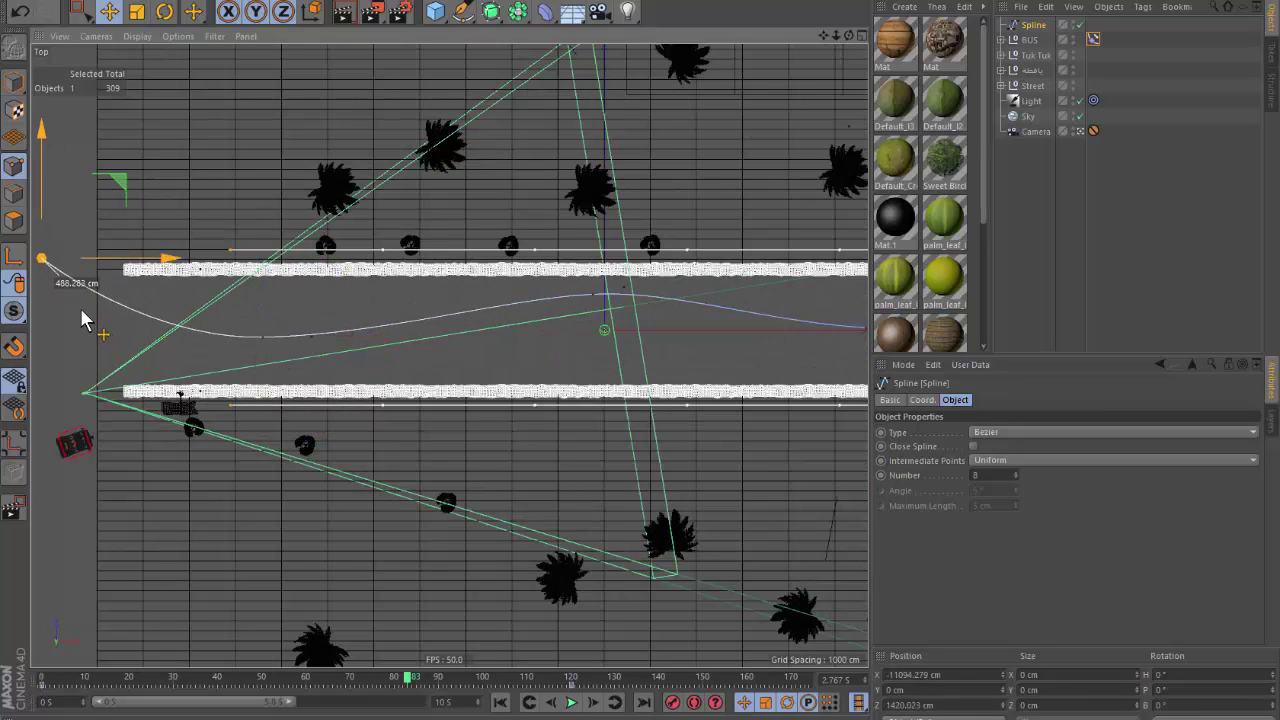
Smooth a left-section point's tangents and lengthen them to flatten the left curve.
ctrl+click(263, 338)
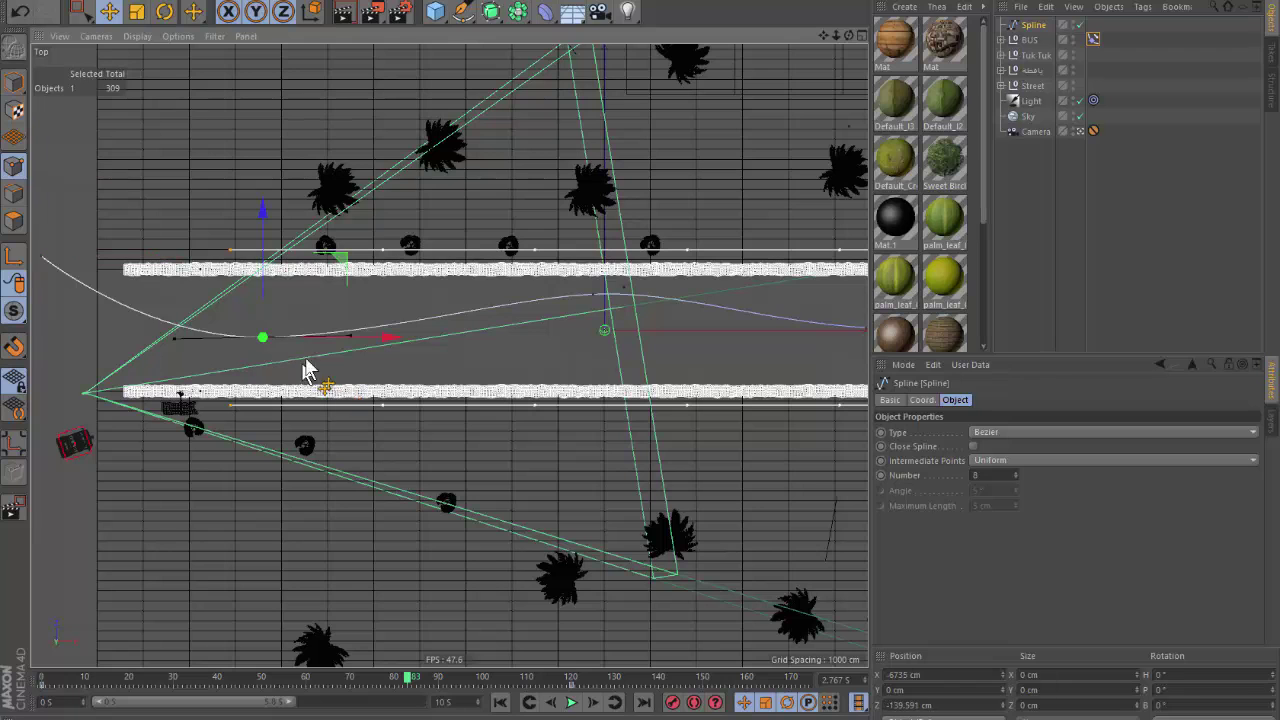
right_click(407, 402)
click(440, 333)
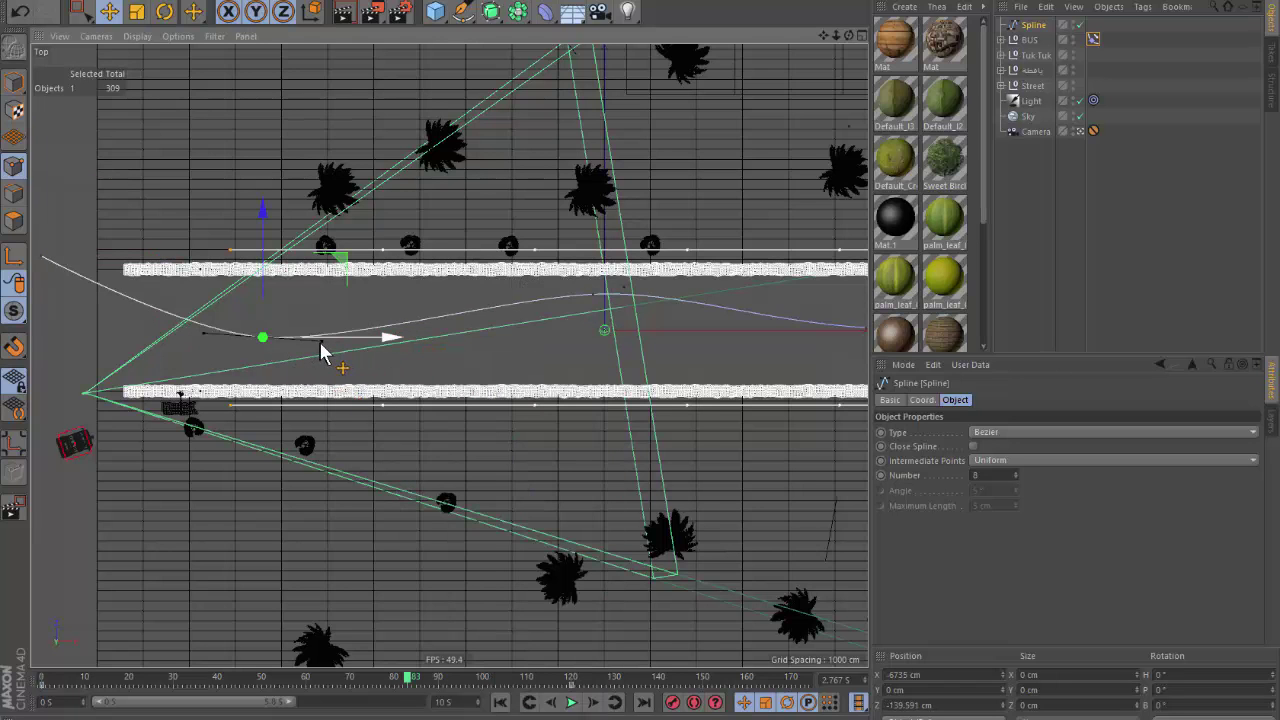
drag(322, 342, 352, 343)
scroll(360, 352, down, 1)
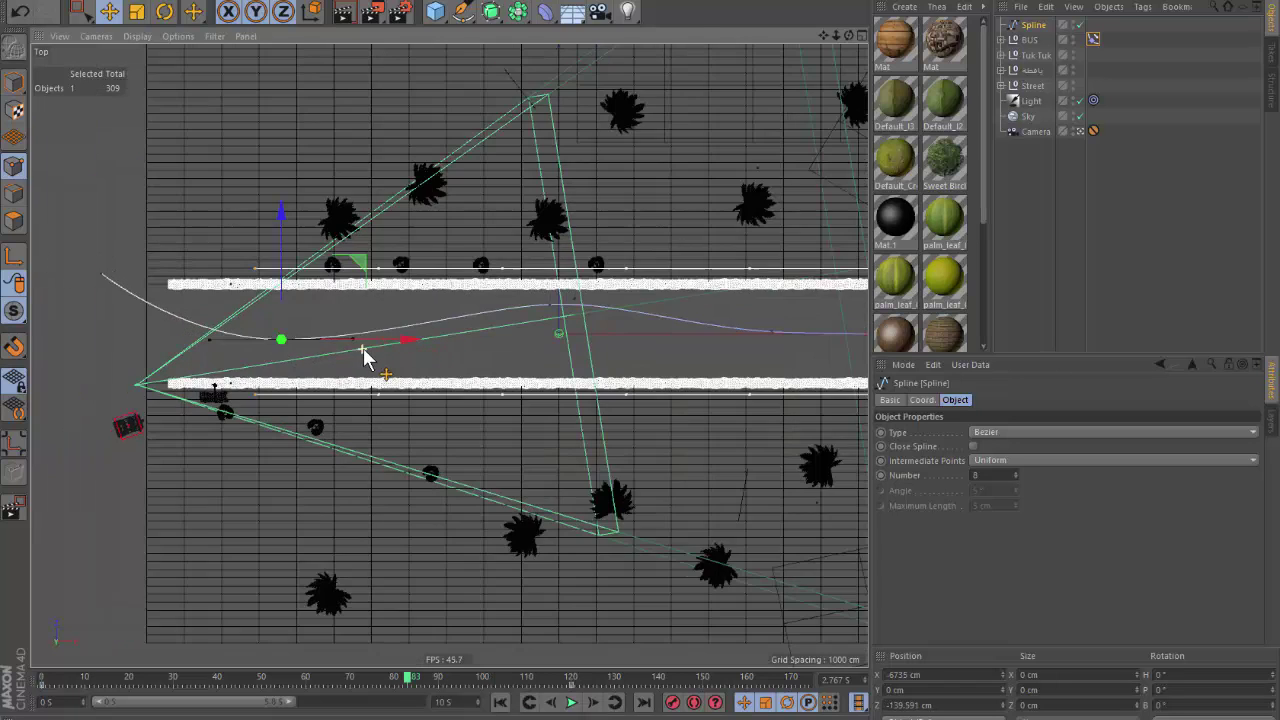
Preview the bus animation from the first frame in the camera view.
key(F1)
click(501, 702)
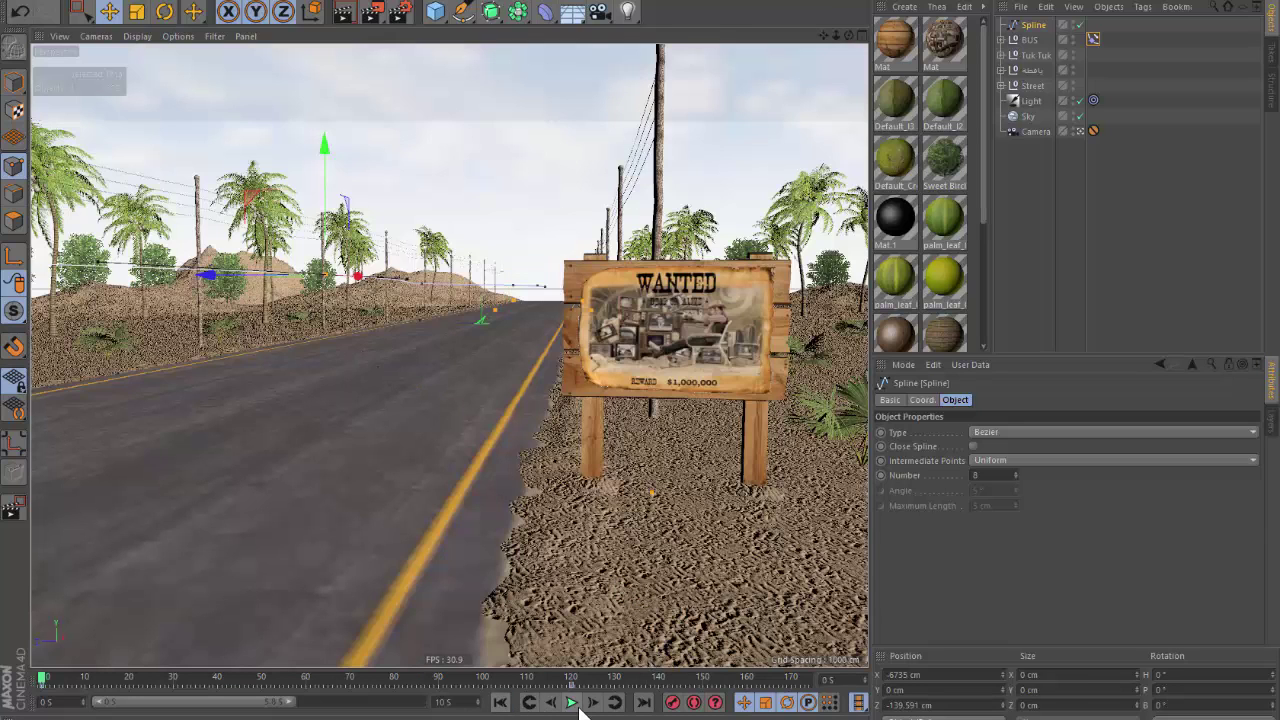
click(571, 702)
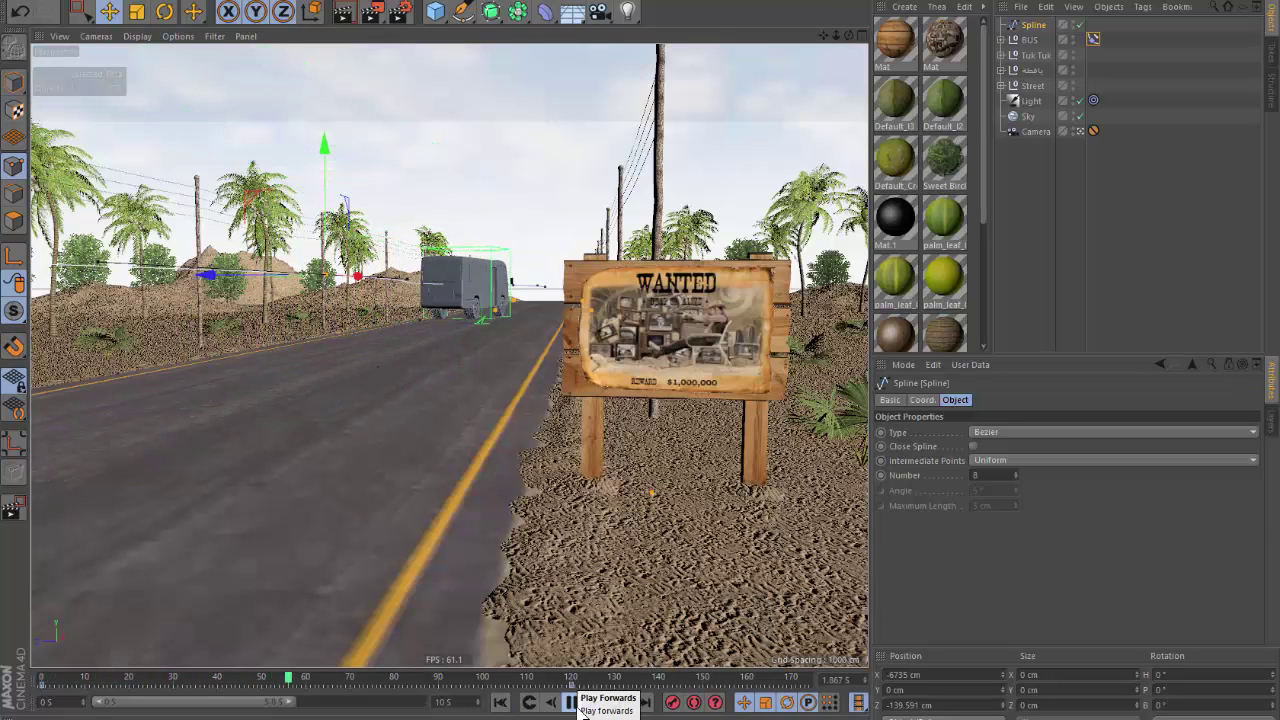
click(571, 702)
Check the top view, replay the camera-view animation, then scrub back to about frame 20.
key(F2)
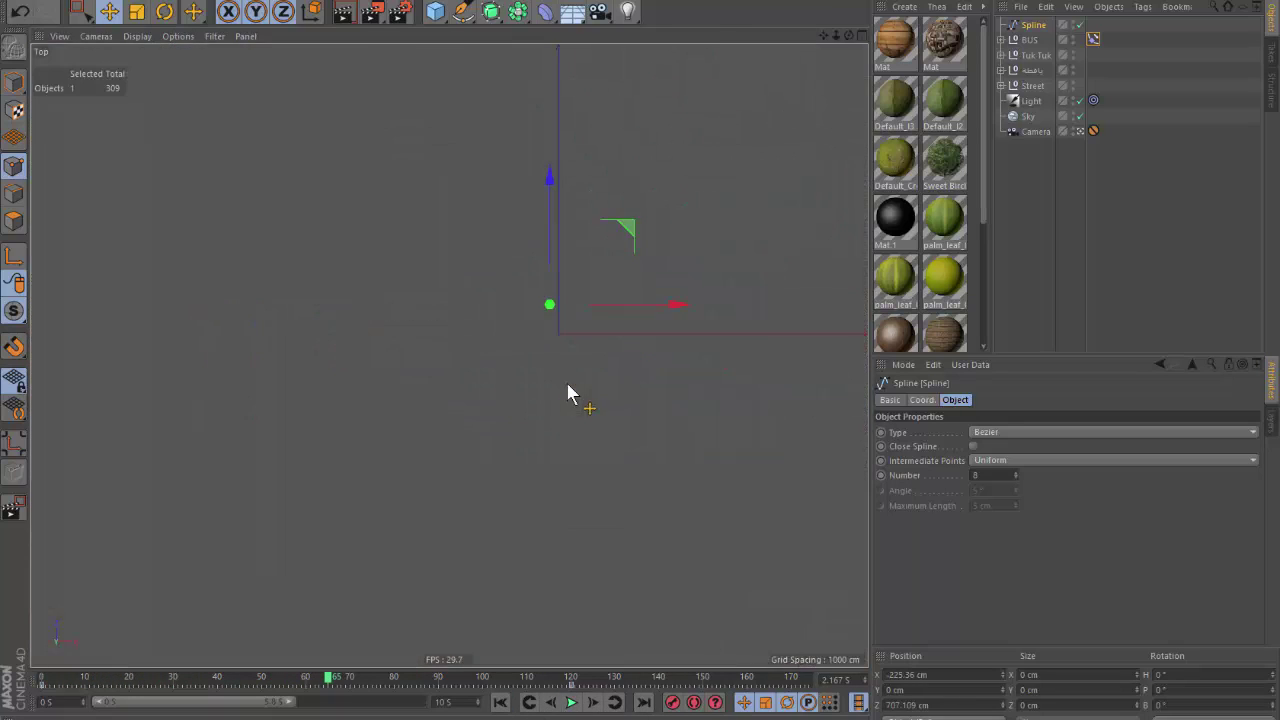
scroll(570, 390, up, 2)
scroll(576, 396, up, 2)
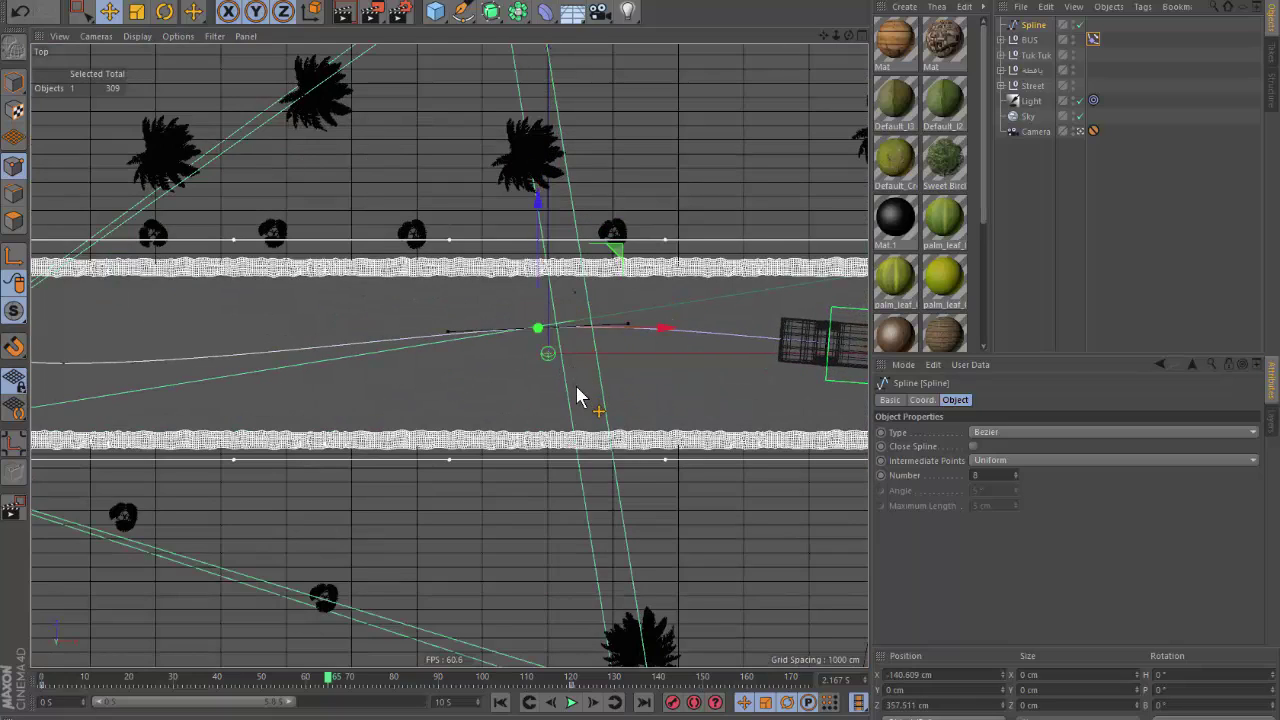
key(F1)
click(501, 703)
click(571, 703)
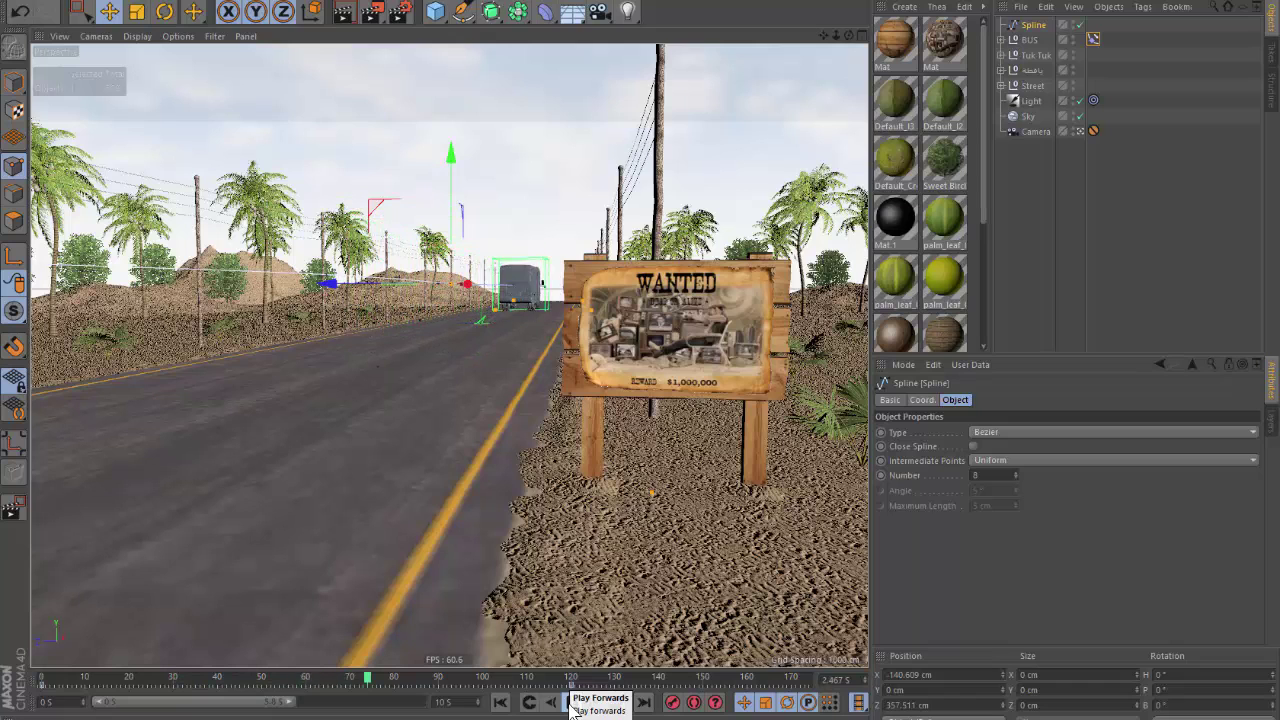
click(573, 705)
drag(430, 693, 123, 709)
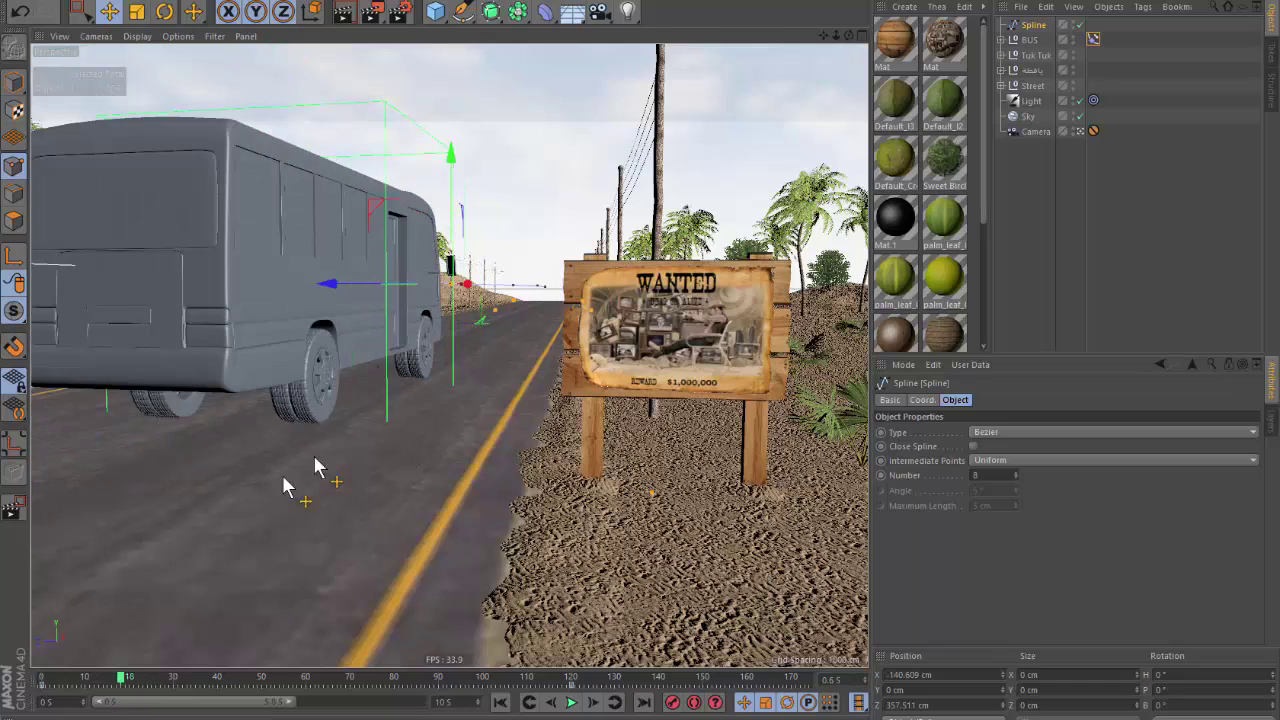
click(1031, 209)
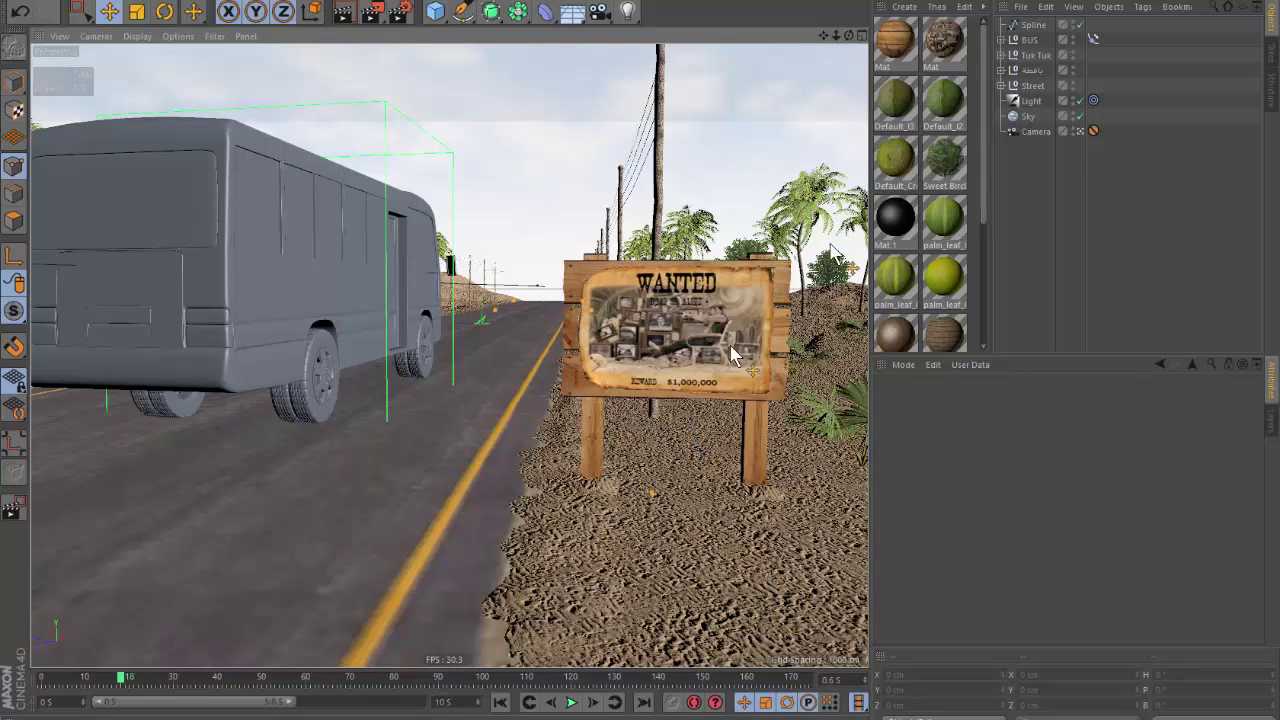
click(1093, 39)
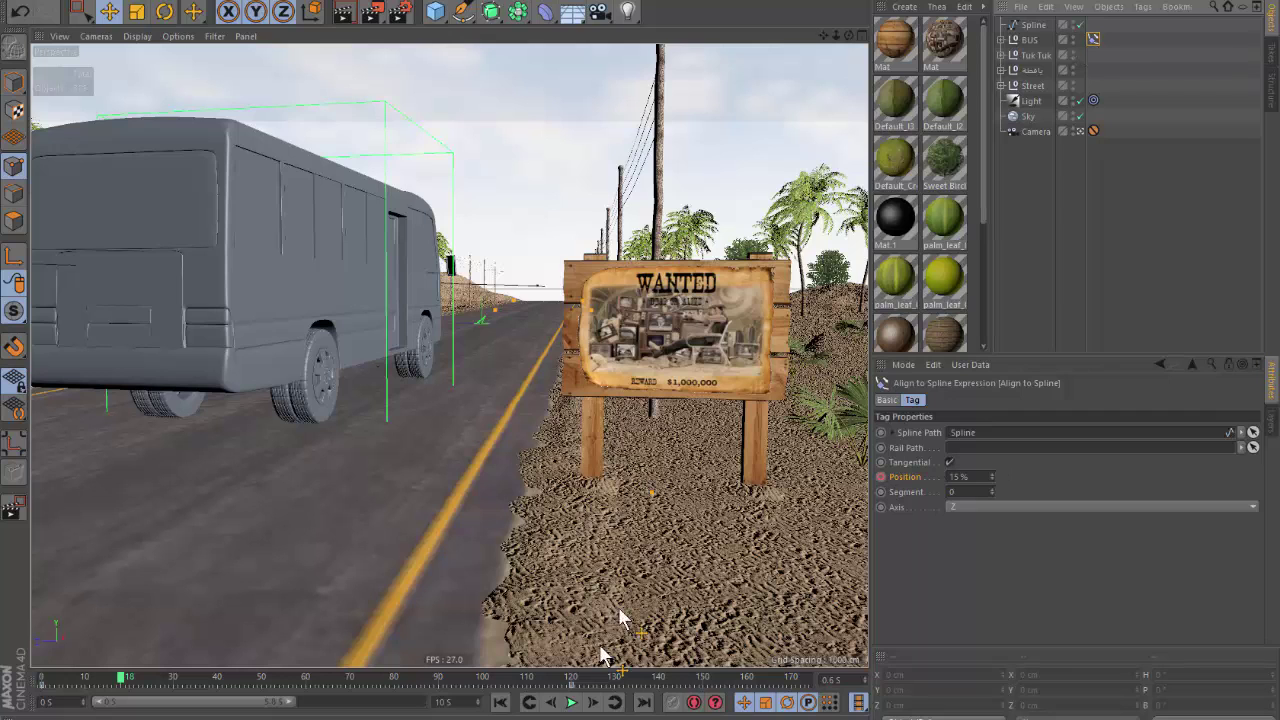
mouse_move(120, 684)
mouse_down()
mouse_move(97, 690)
mouse_move(477, 697)
mouse_up()
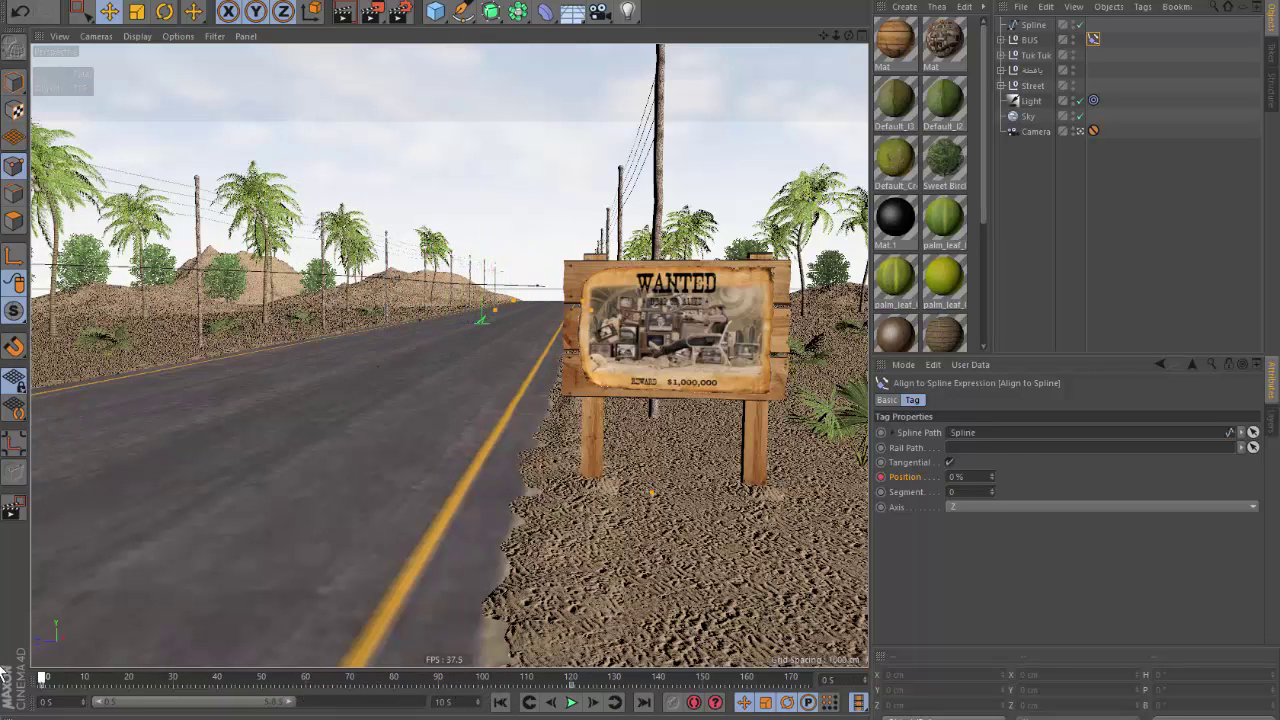
mouse_move(477, 697)
mouse_down()
mouse_move(42, 684)
mouse_move(138, 684)
mouse_up()
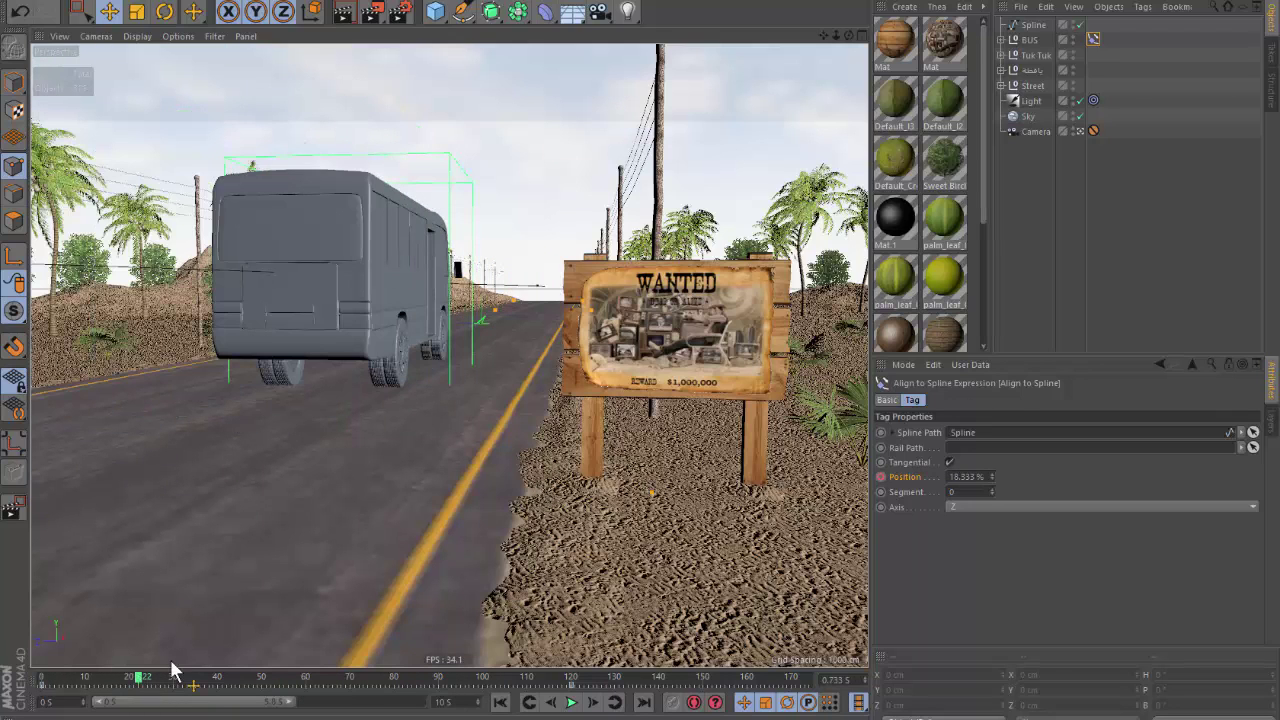
click(1035, 195)
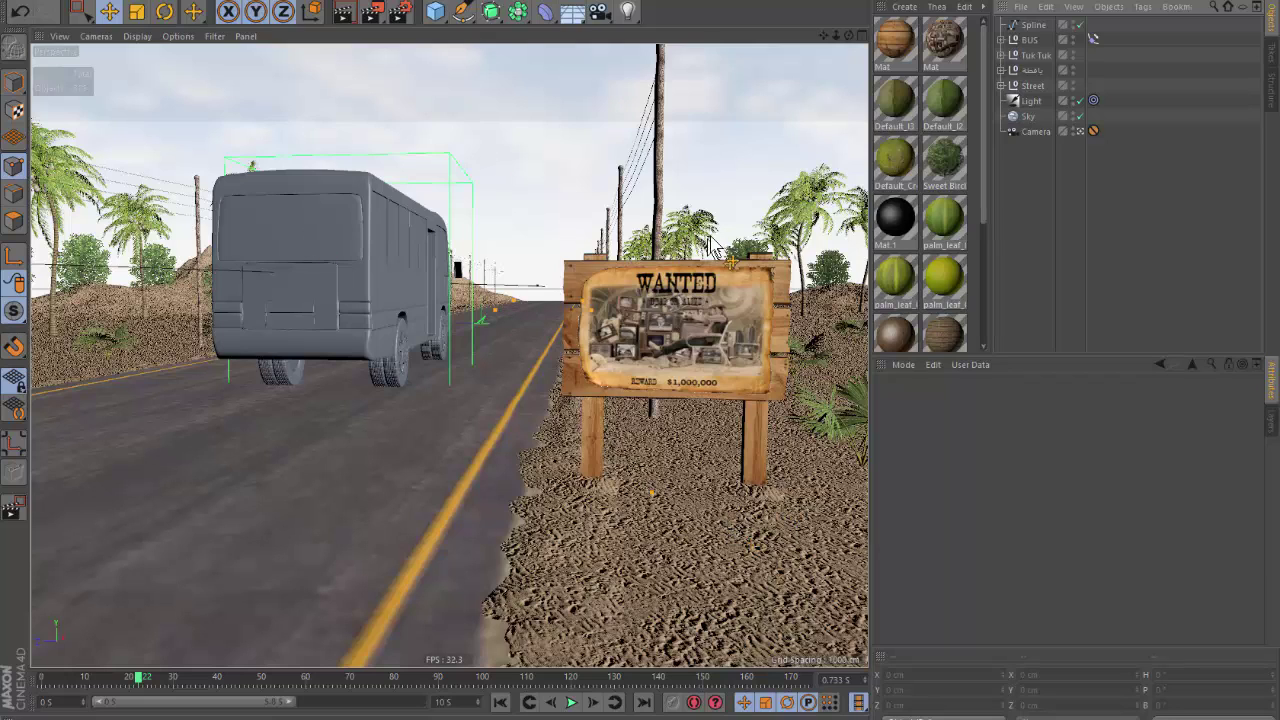
Play the animation to about frame 22 and select the Bus Spring null inside BUS.
click(500, 702)
click(571, 702)
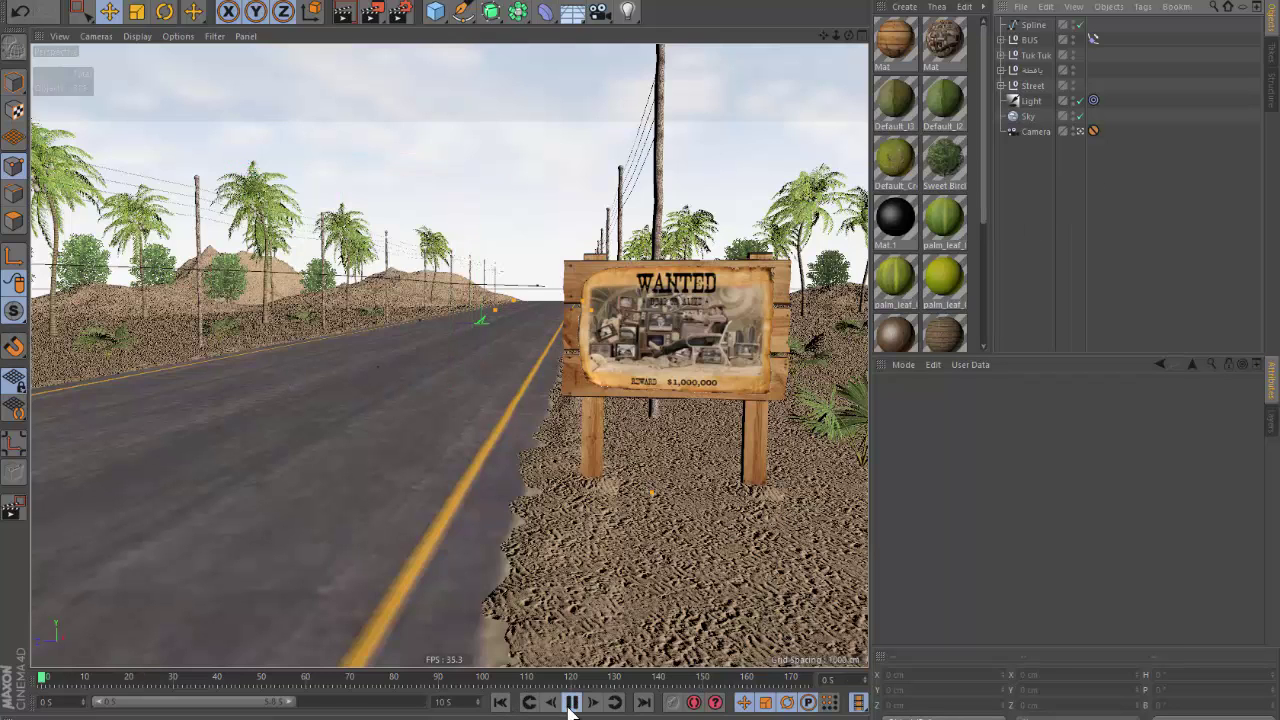
click(571, 702)
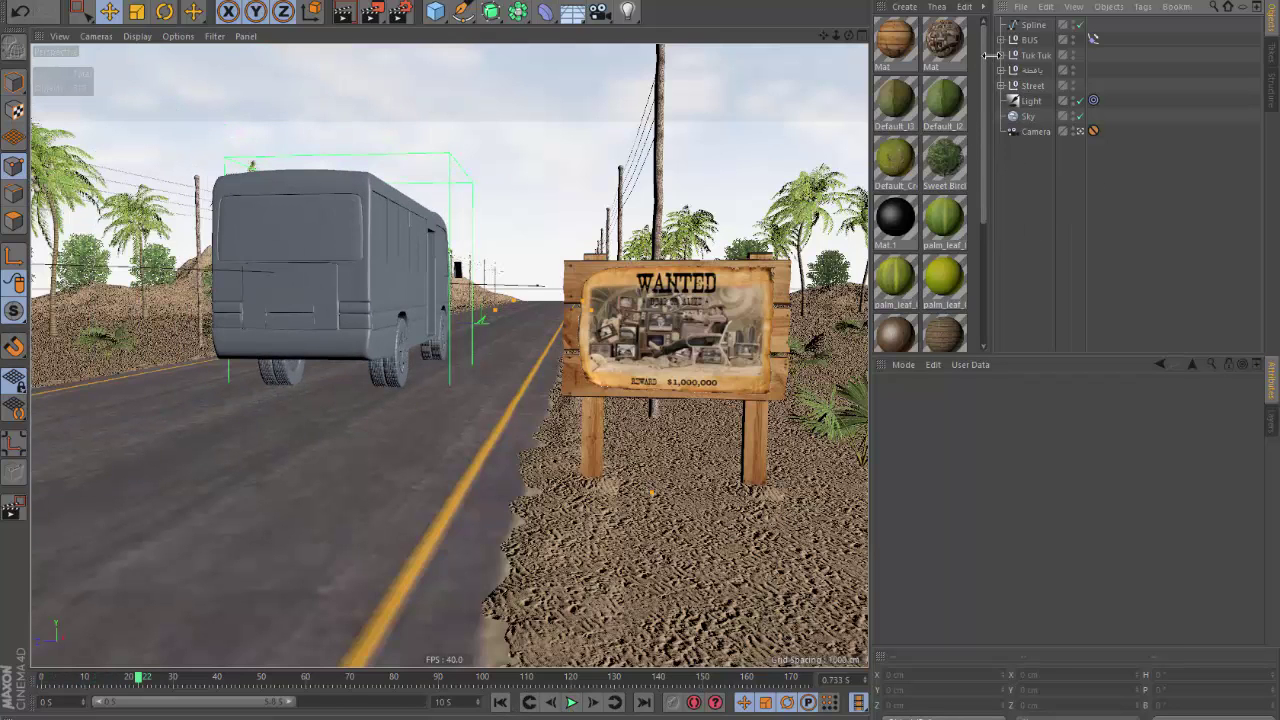
click(1001, 40)
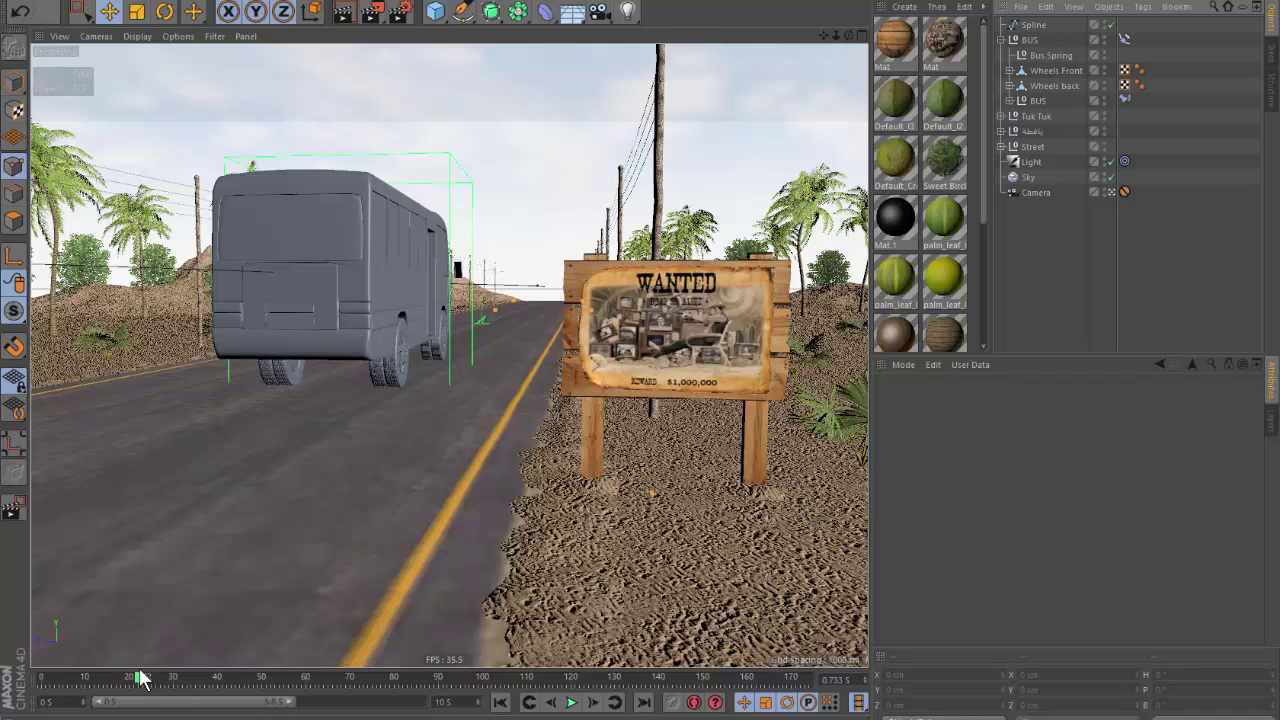
click(1030, 55)
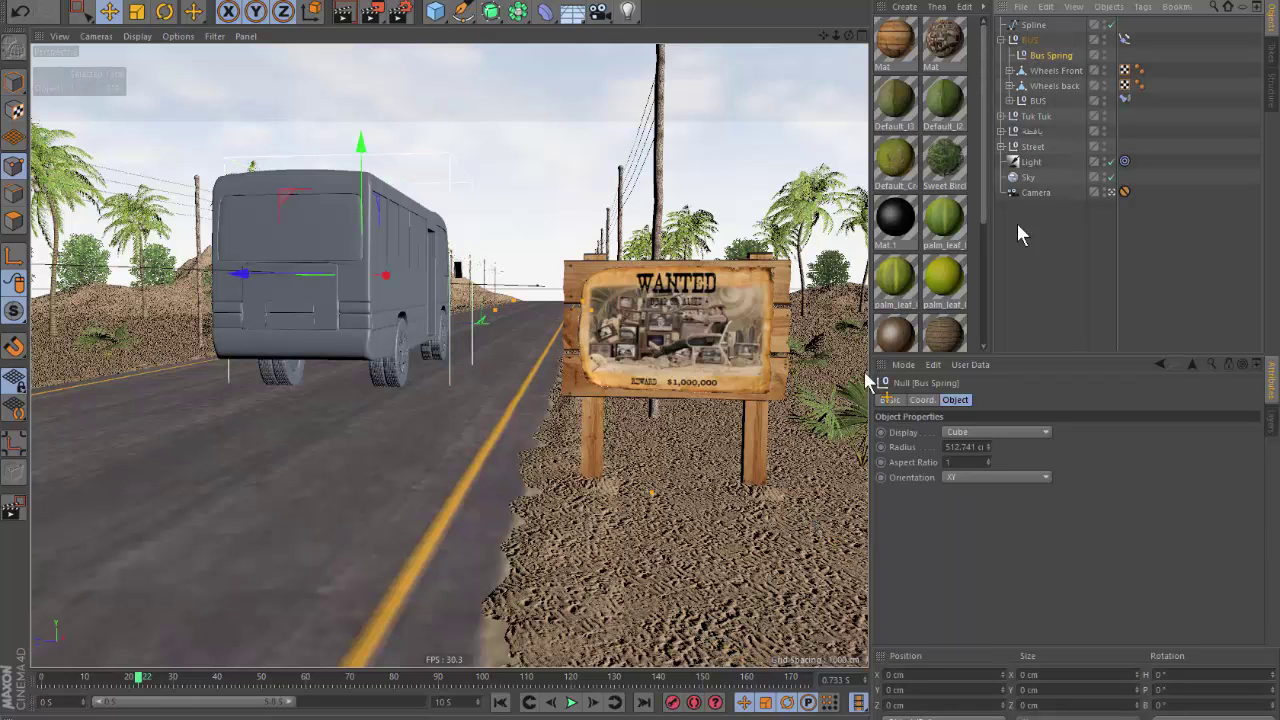
Scrub to frame 23 and enable Rotation on the bus's spring constraint targets.
mouse_move(139, 678)
mouse_down()
mouse_move(83, 697)
mouse_move(122, 703)
mouse_up()
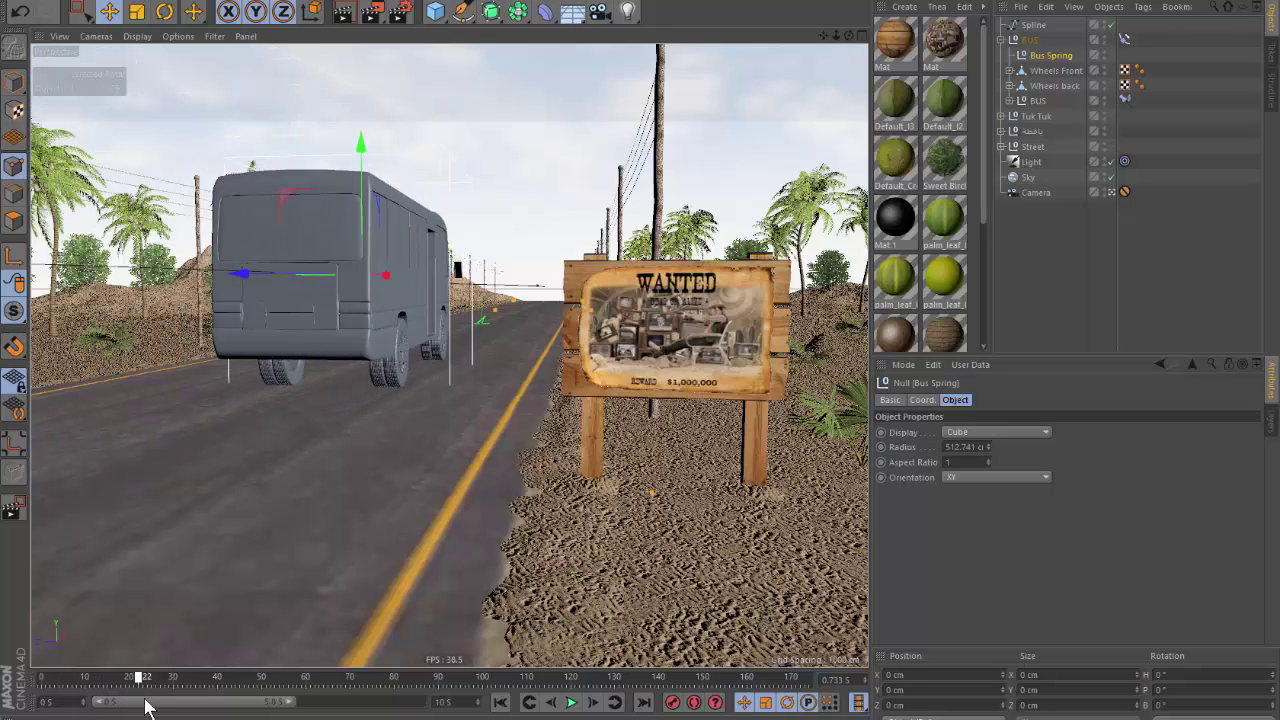
drag(122, 703, 148, 705)
click(1124, 100)
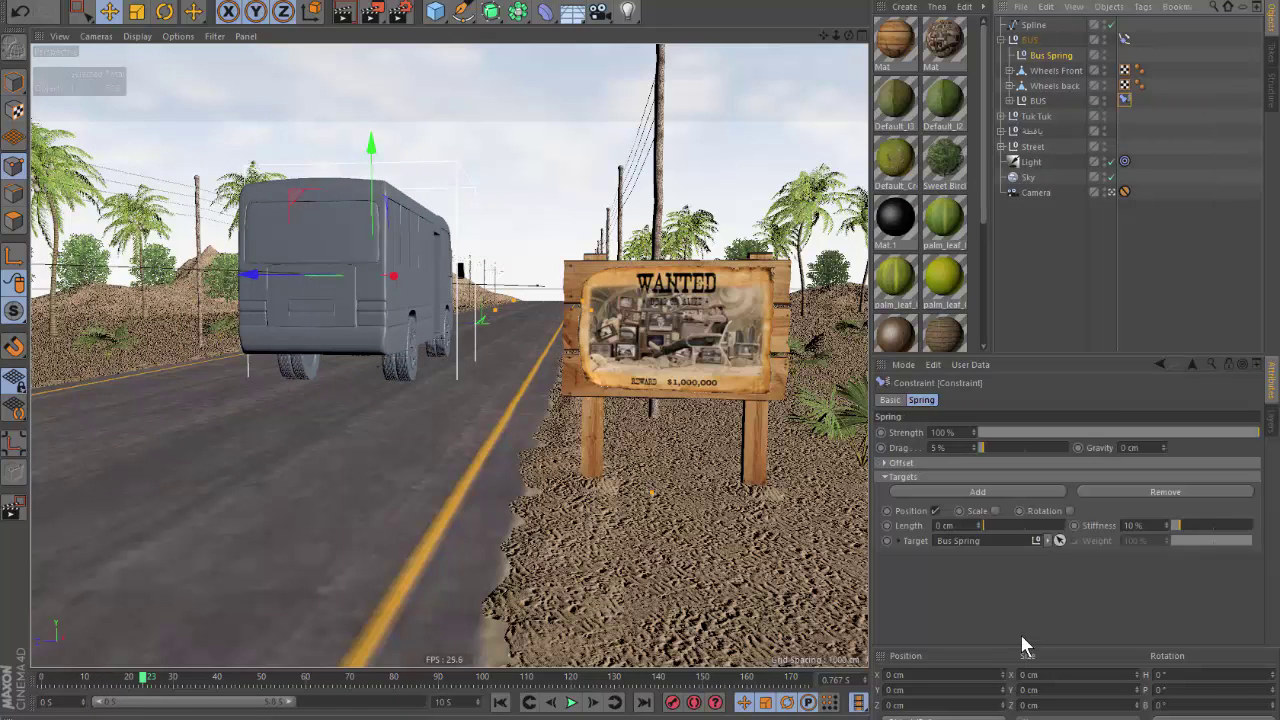
click(1068, 510)
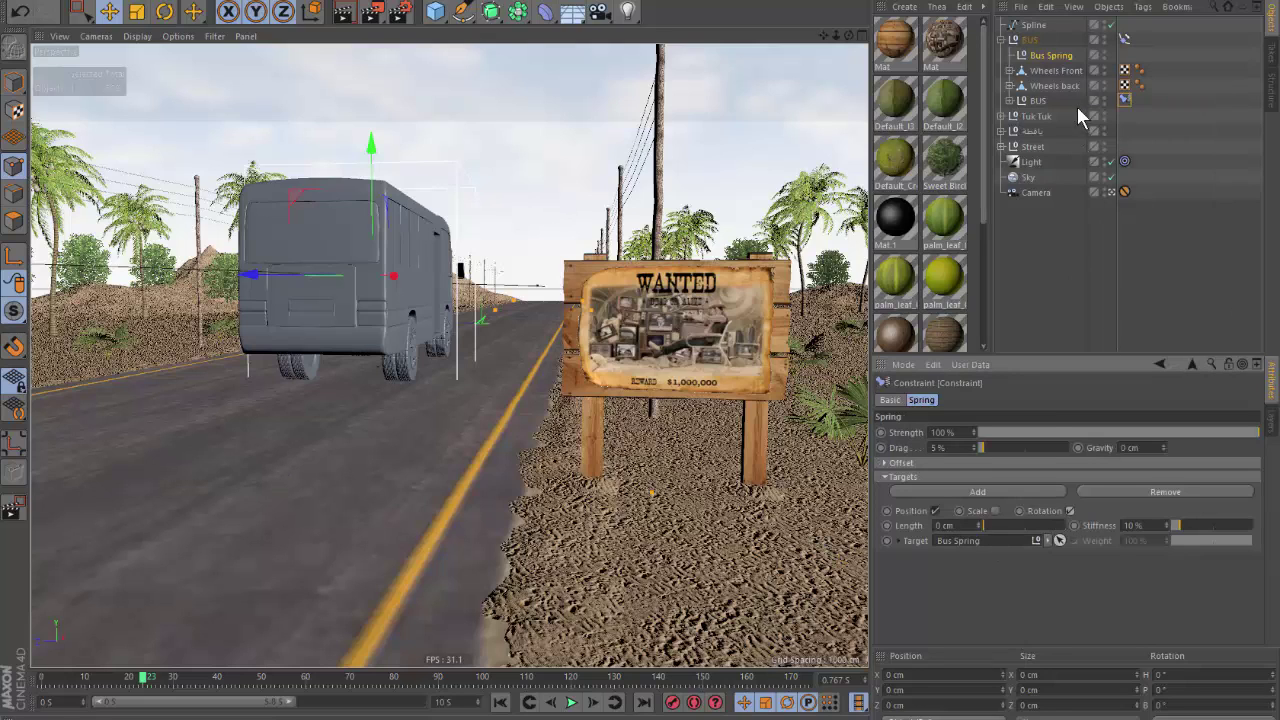
click(1044, 99)
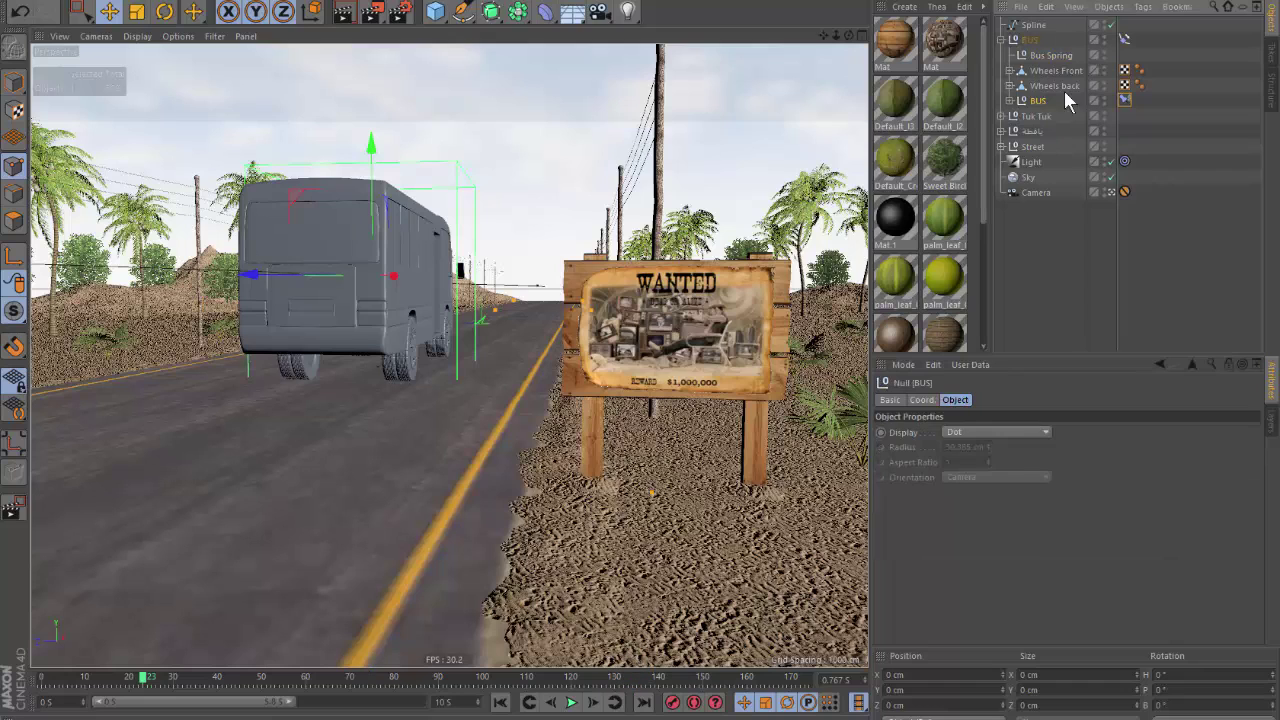
Zero the Bus Spring null's position and rotation with Freeze Transformation.
click(1052, 56)
click(164, 11)
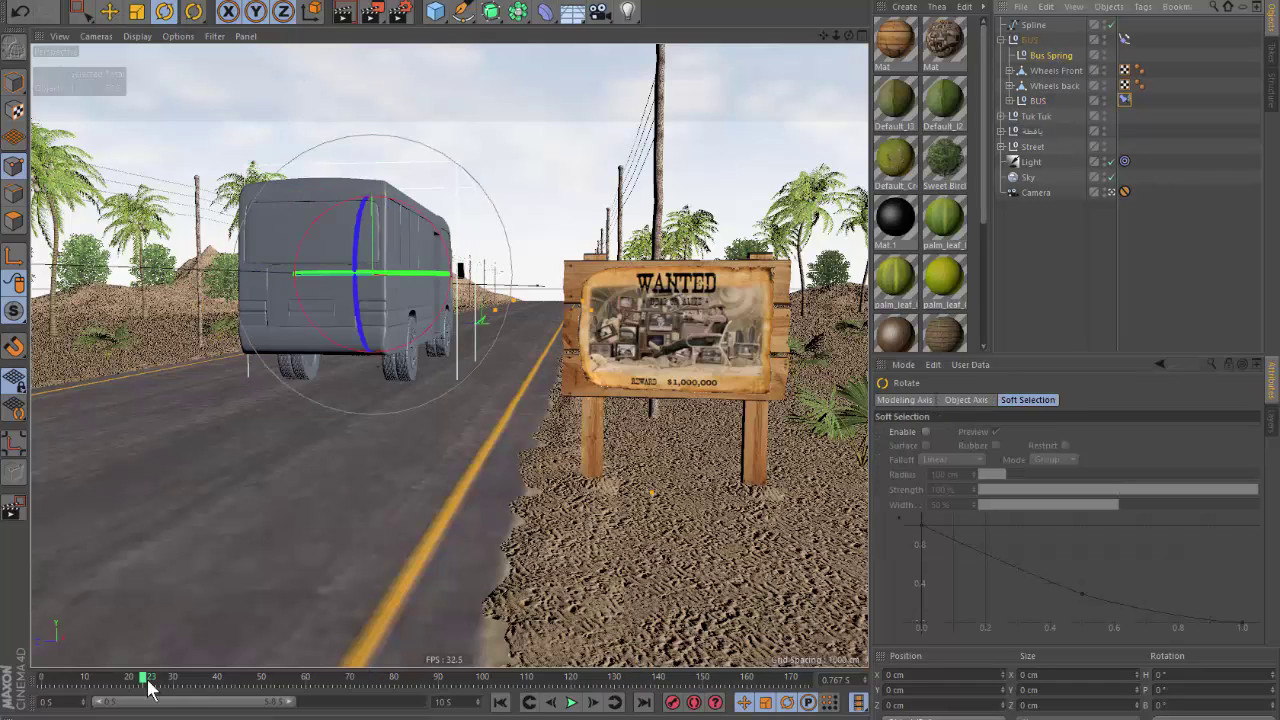
click(963, 399)
click(1050, 55)
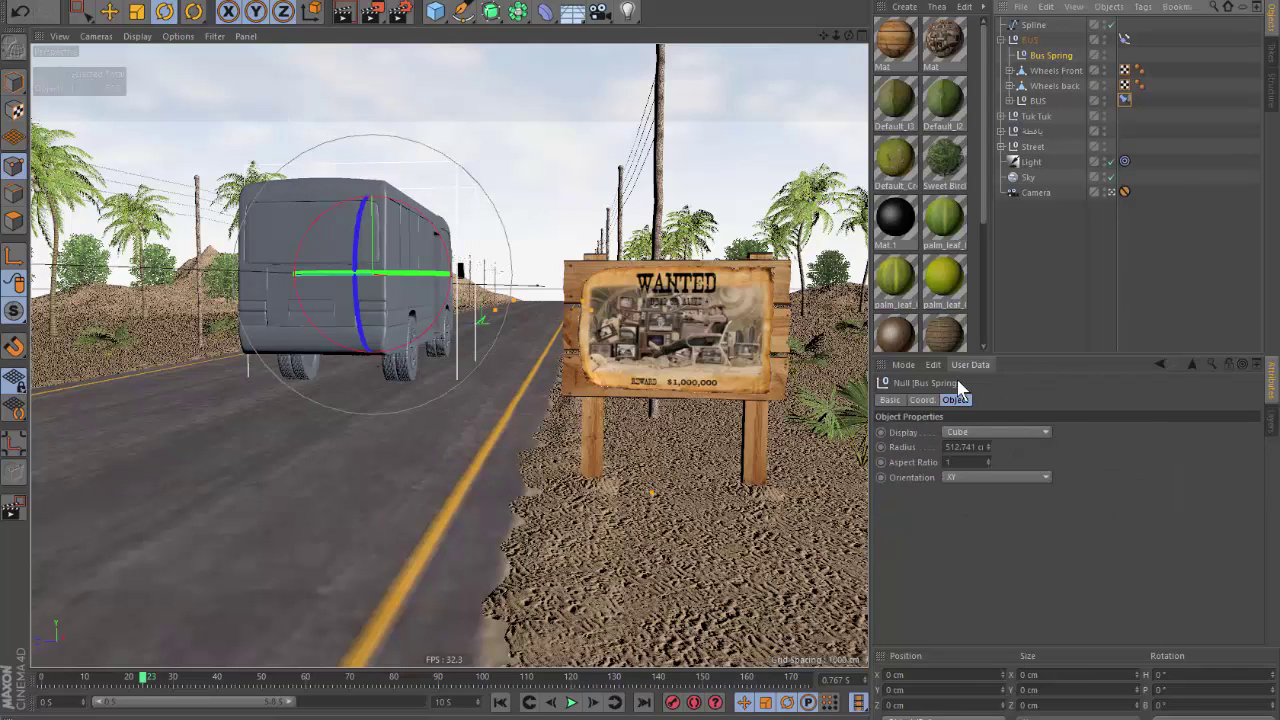
click(921, 399)
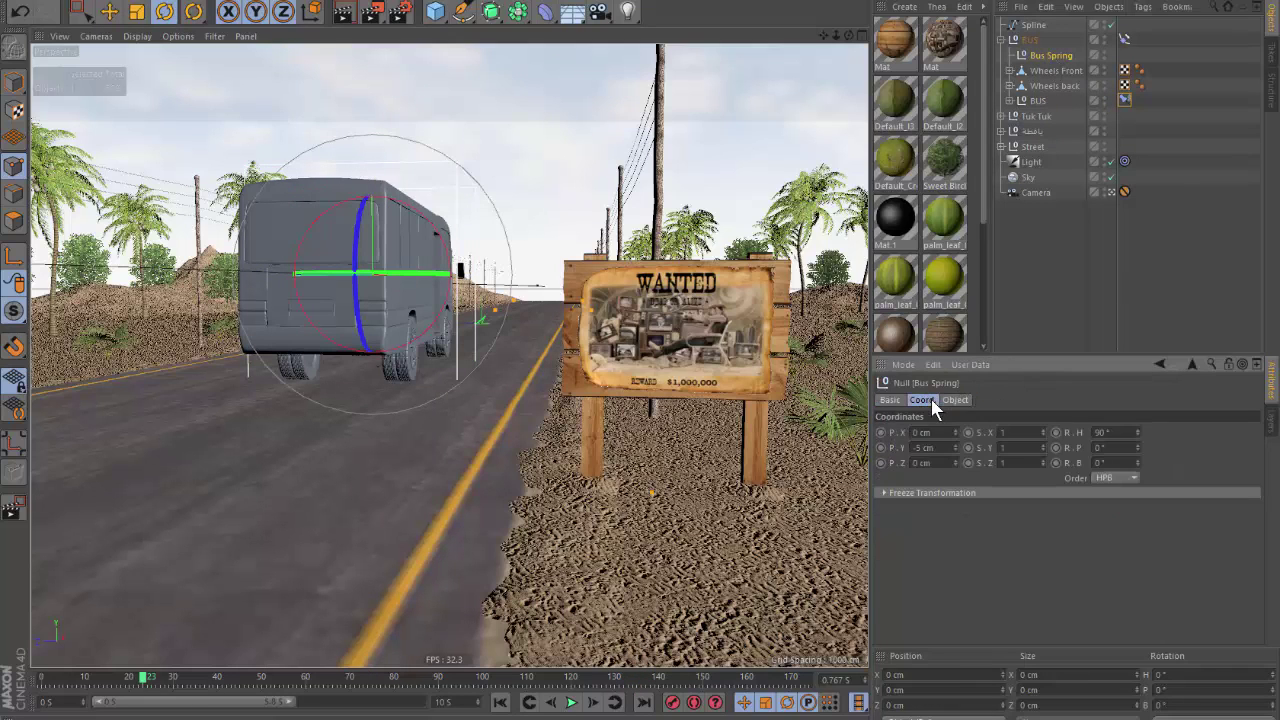
click(931, 493)
click(910, 510)
click(901, 493)
At about frame 15, test the pitch and keyframe R.P at 0°.
mouse_move(145, 680)
mouse_down()
mouse_move(101, 700)
mouse_move(127, 712)
mouse_up()
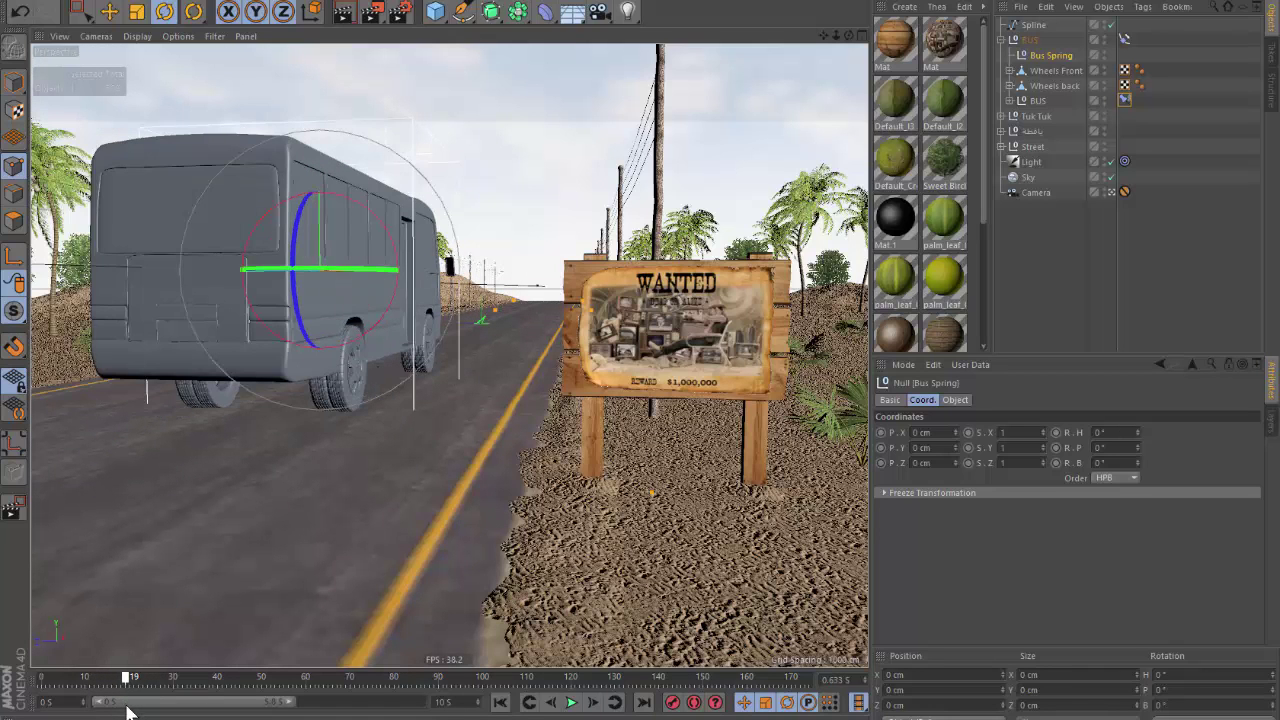
drag(127, 712, 110, 708)
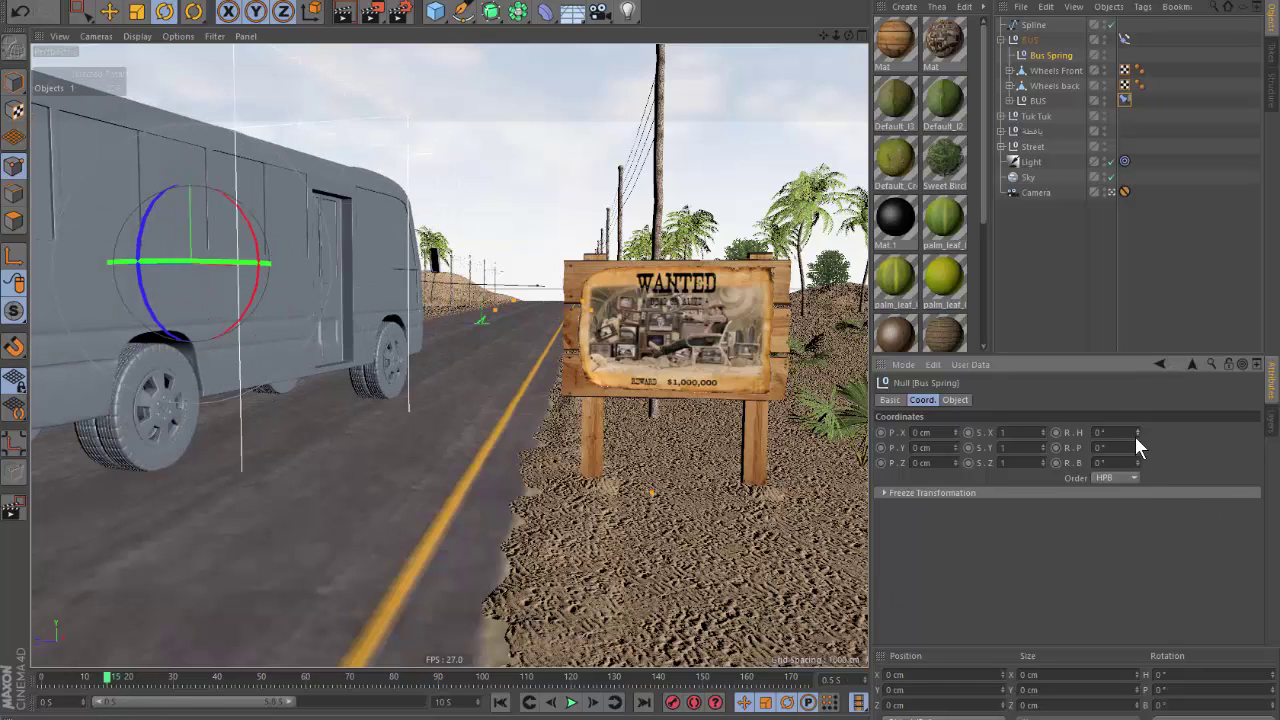
click(1135, 446)
click(1136, 446)
click(1136, 451)
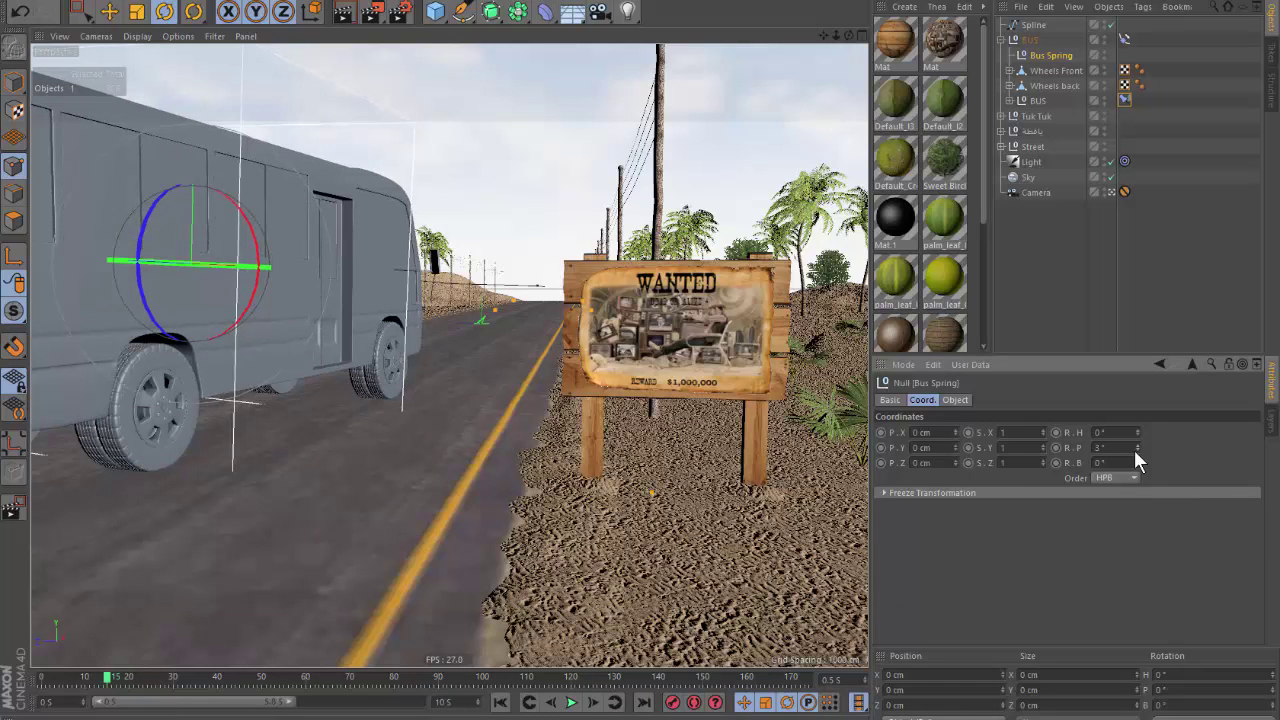
click(1136, 451)
click(1055, 447)
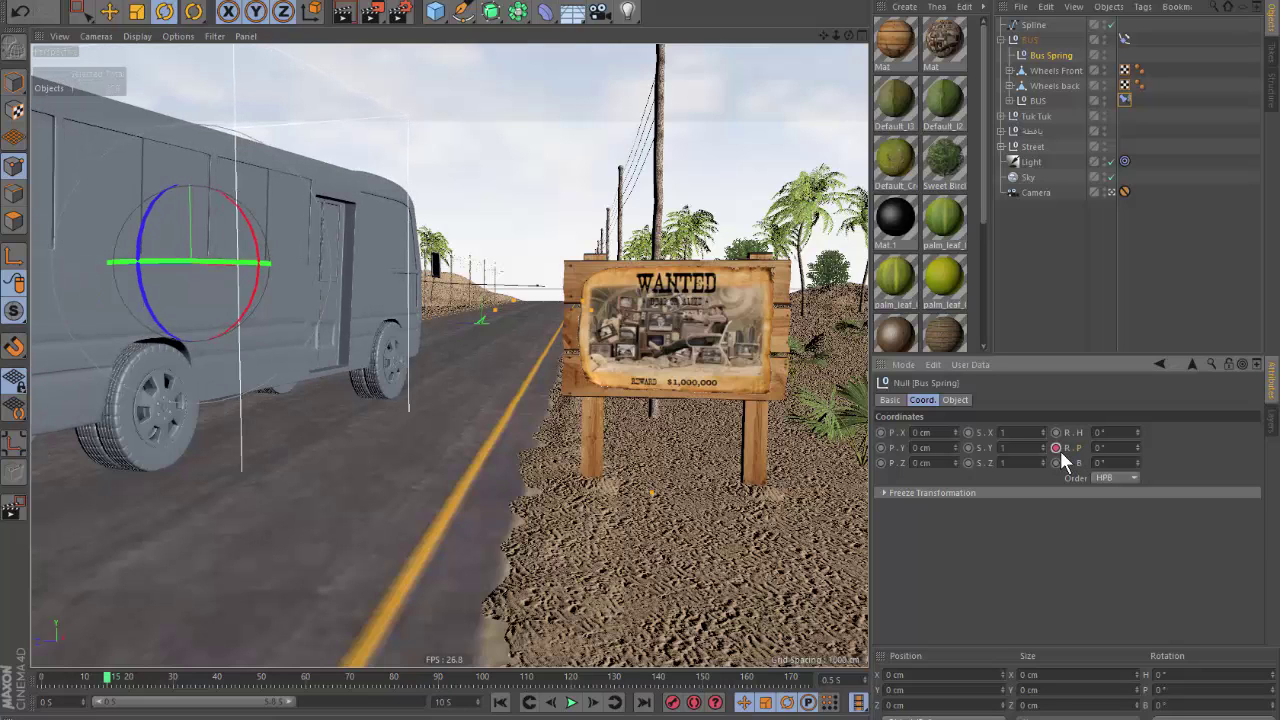
Inspect the pitch keyframe around frames 20–21, then replay the animation from the start.
drag(138, 688, 141, 688)
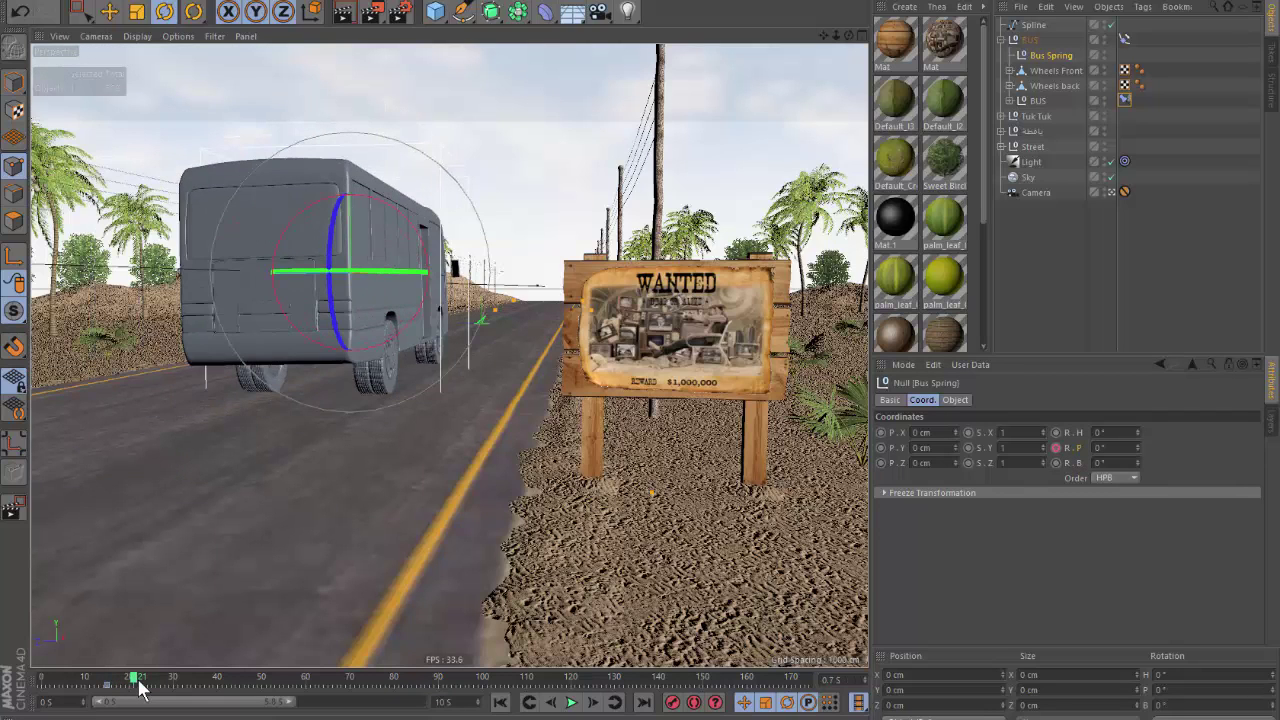
click(85, 688)
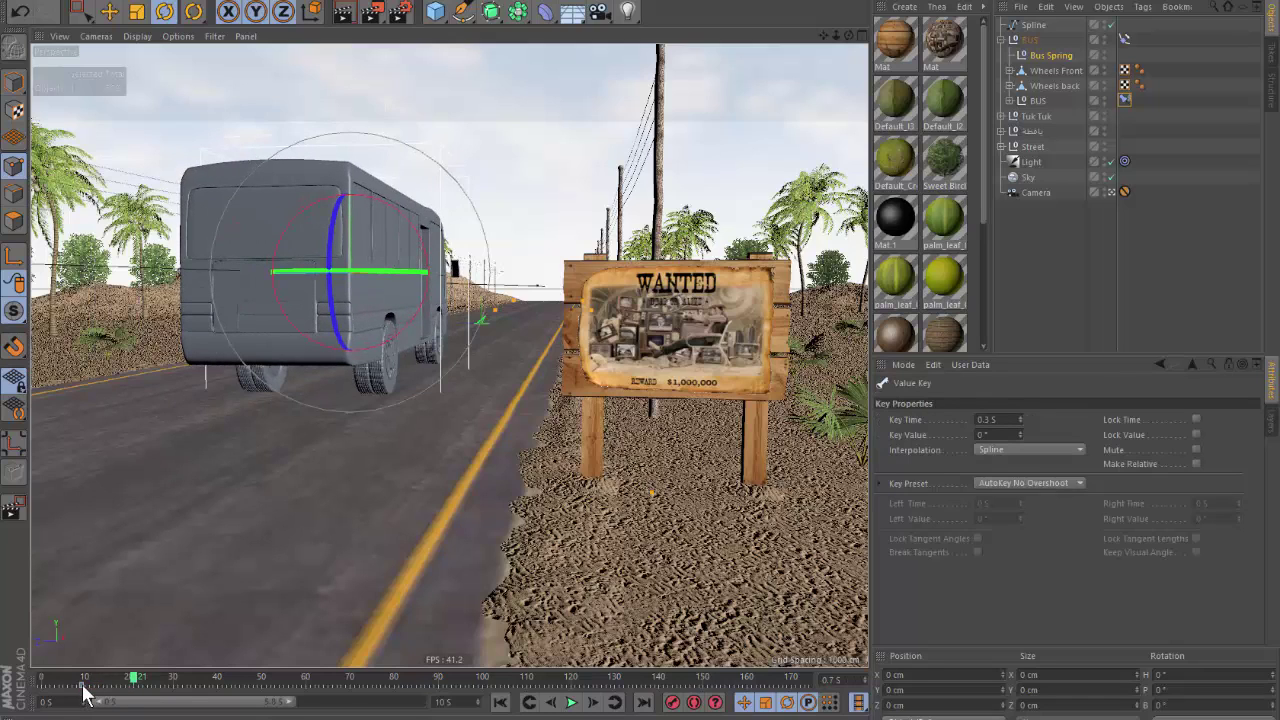
drag(136, 690, 135, 690)
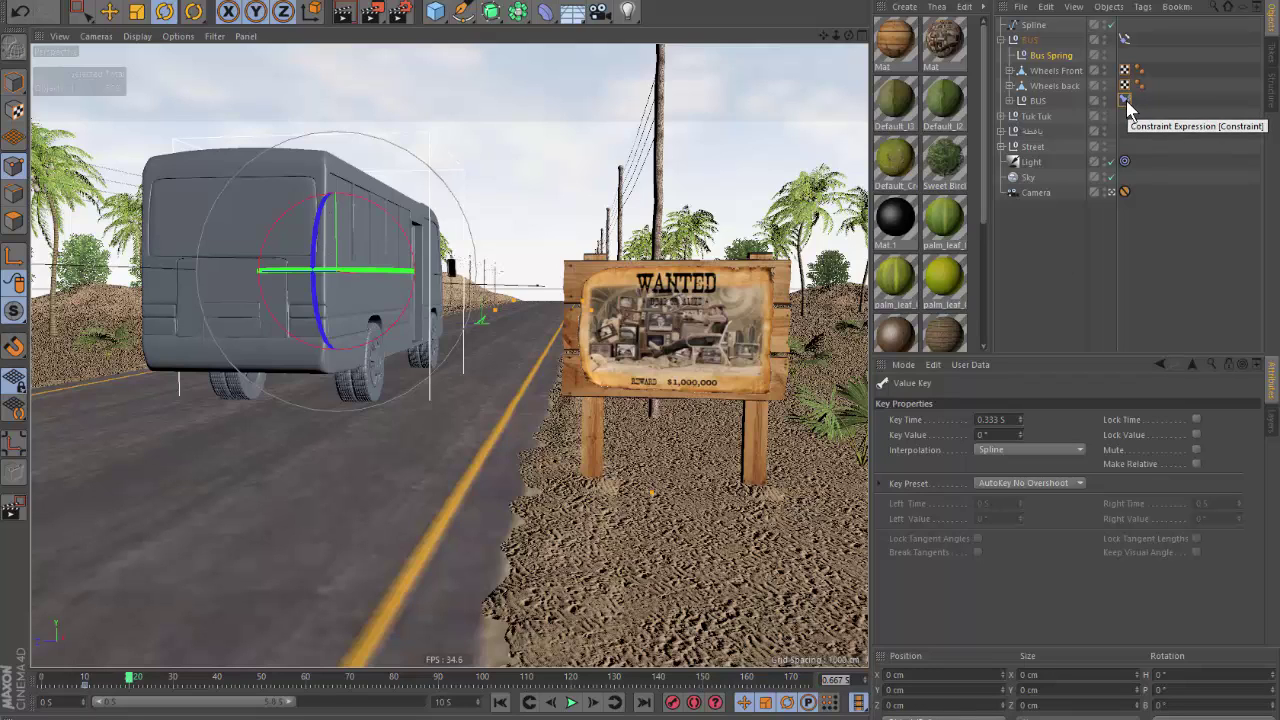
click(1058, 56)
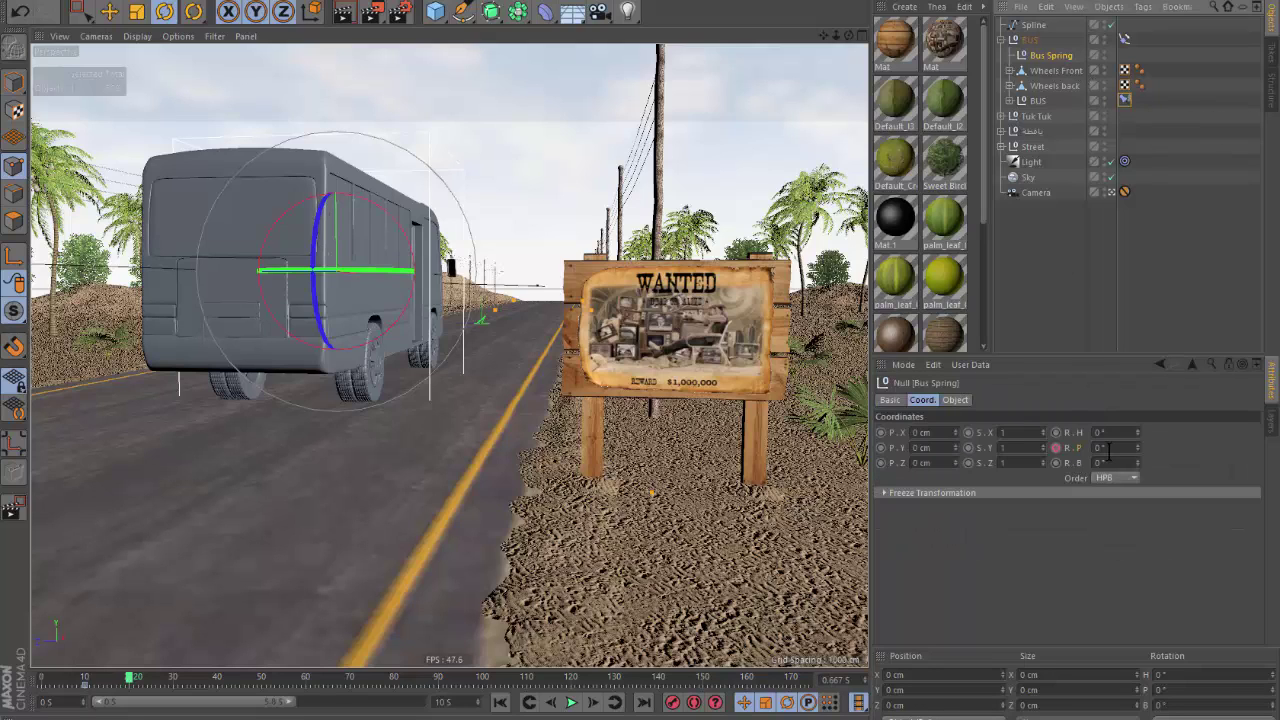
scroll(1108, 452, up, 2)
scroll(1108, 452, up, 1)
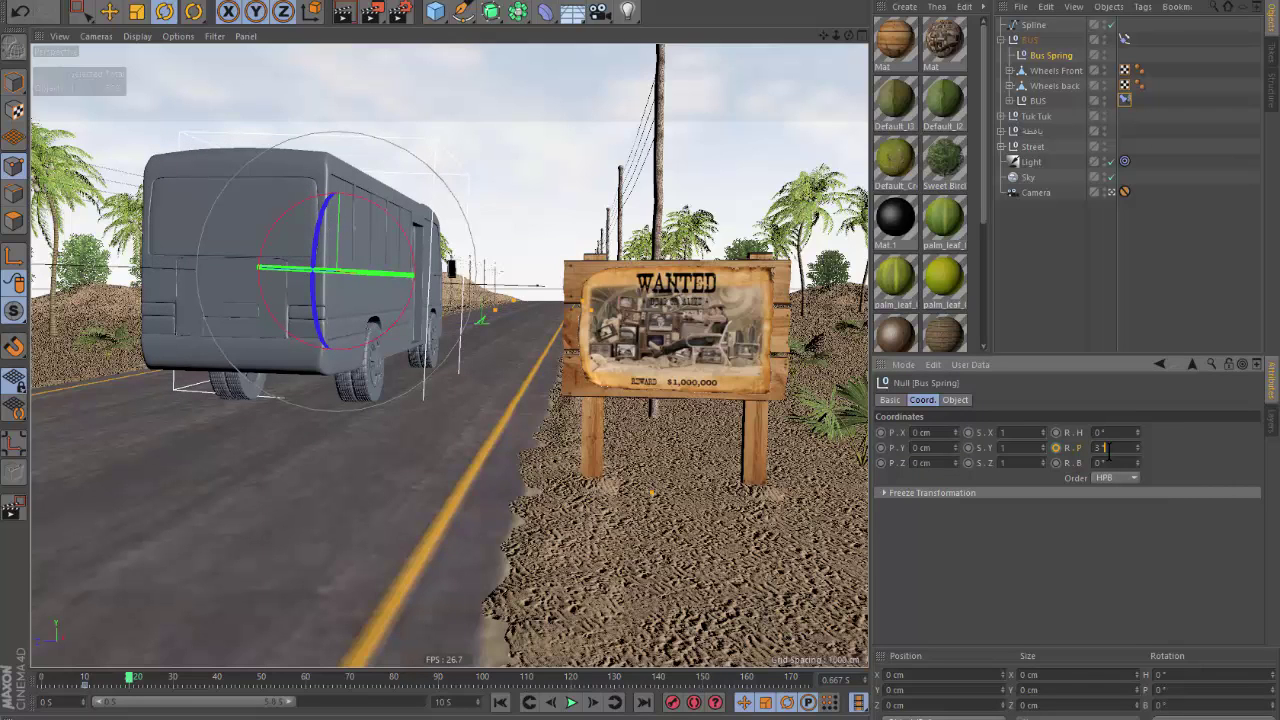
scroll(1108, 452, up, 1)
scroll(1108, 452, down, 1)
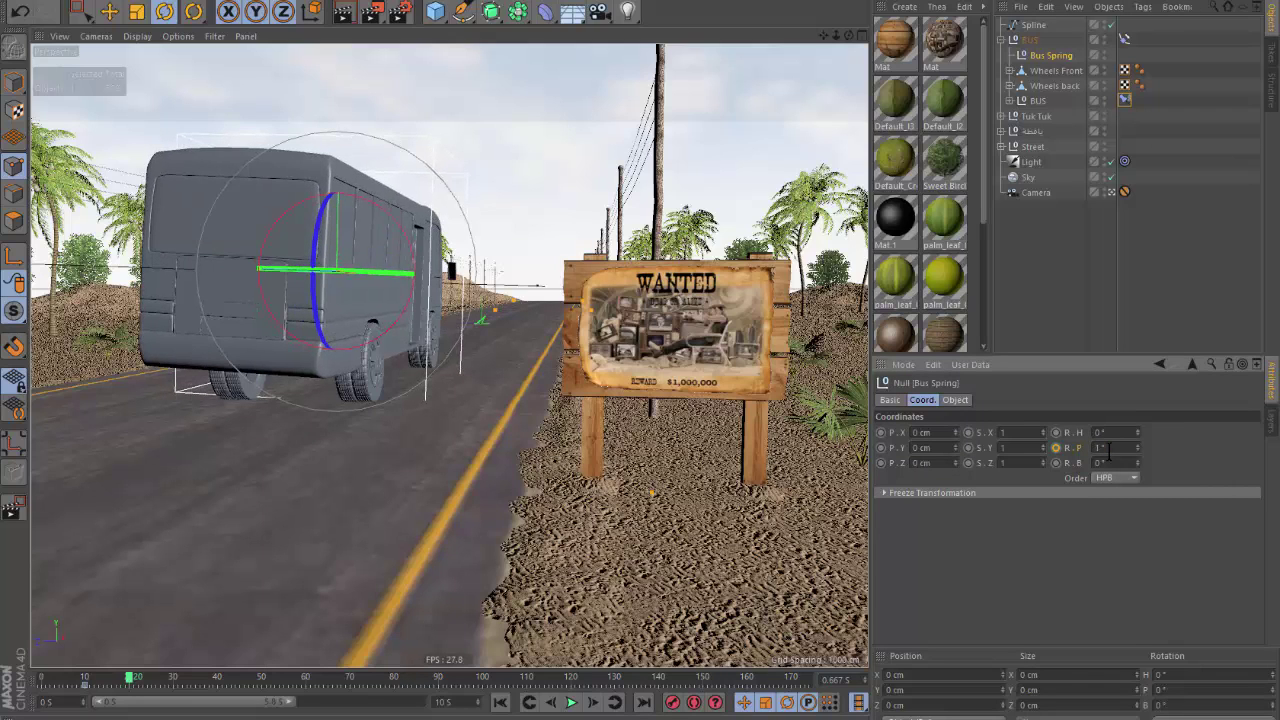
scroll(1108, 452, down, 1)
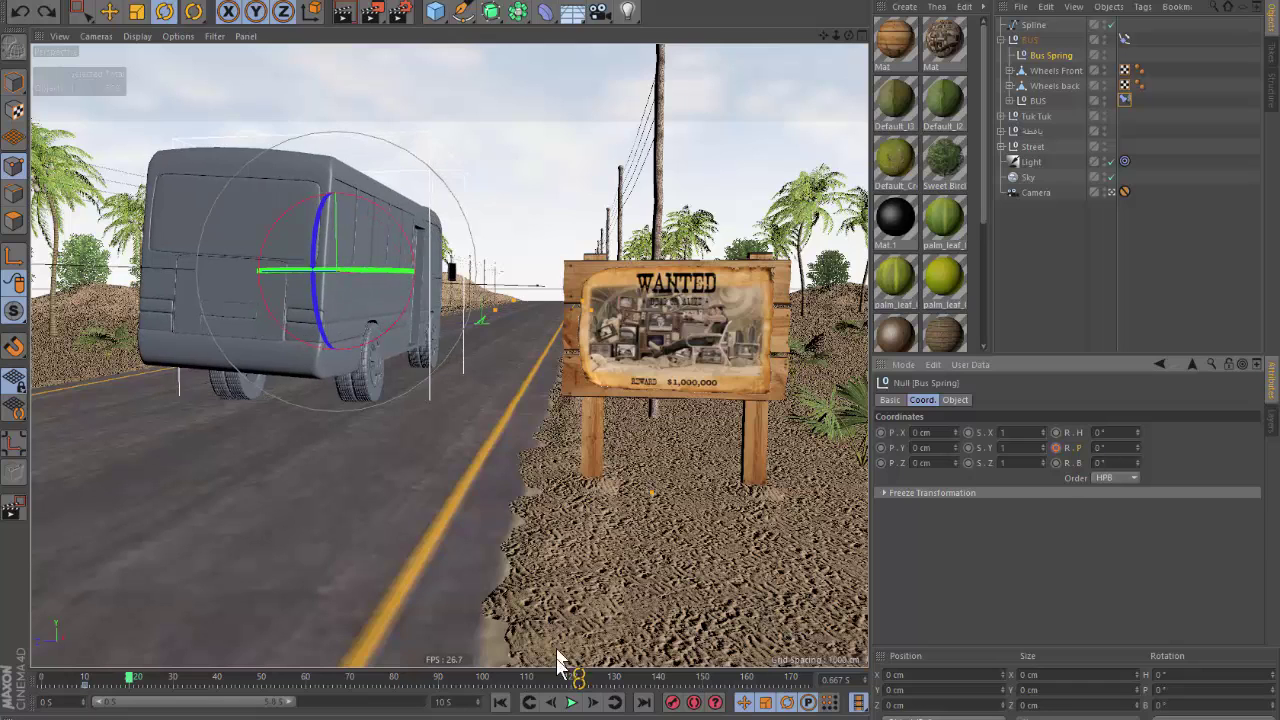
click(500, 702)
click(572, 702)
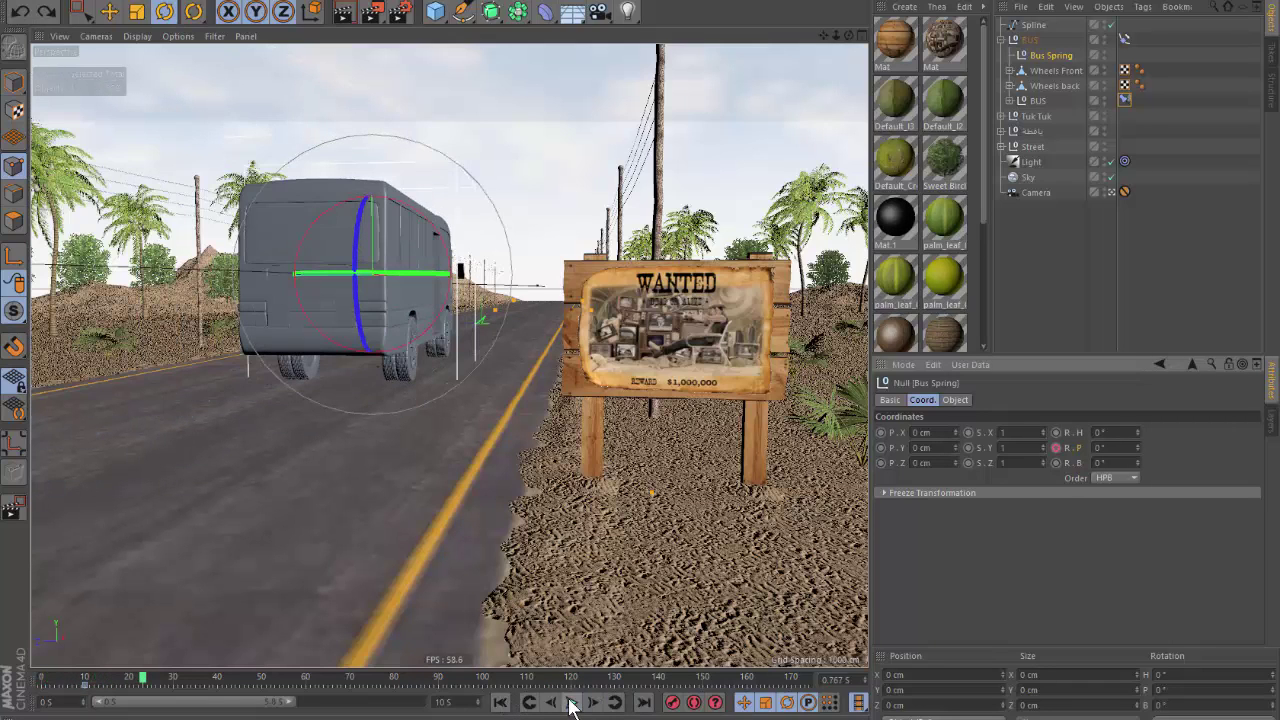
Move the BUS null's axis to the middle of the bus body.
click(1037, 101)
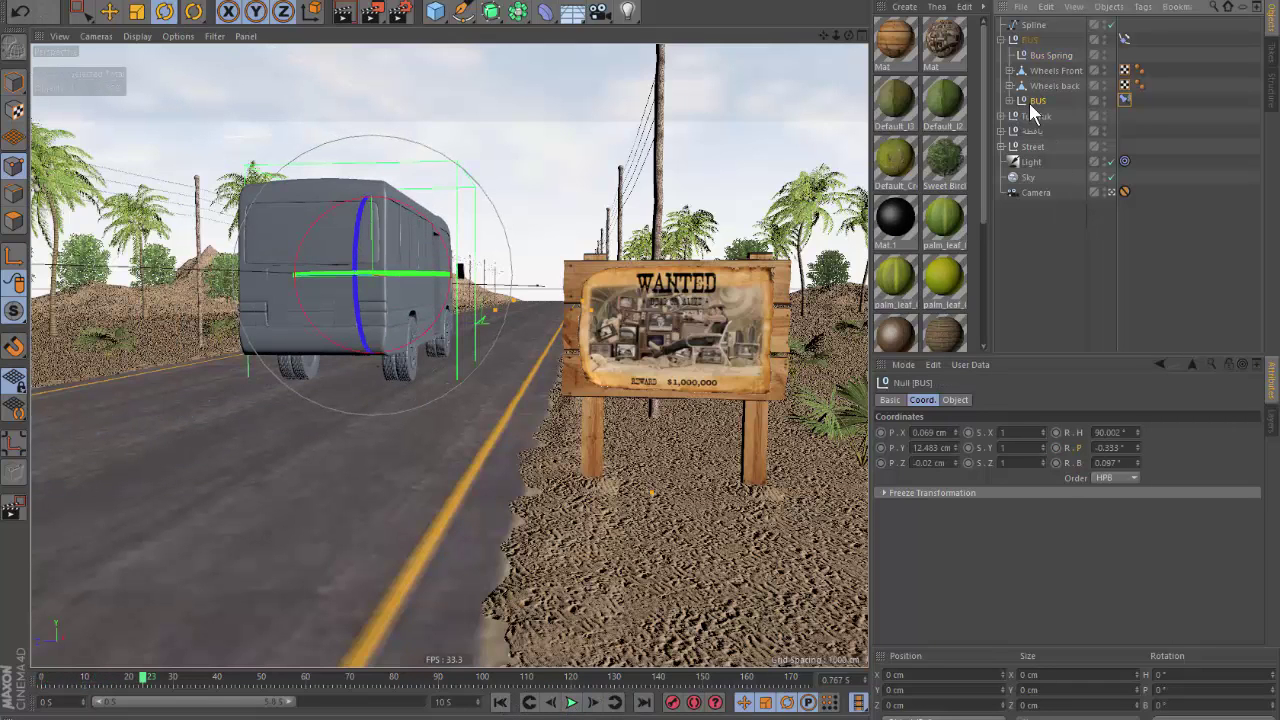
click(109, 11)
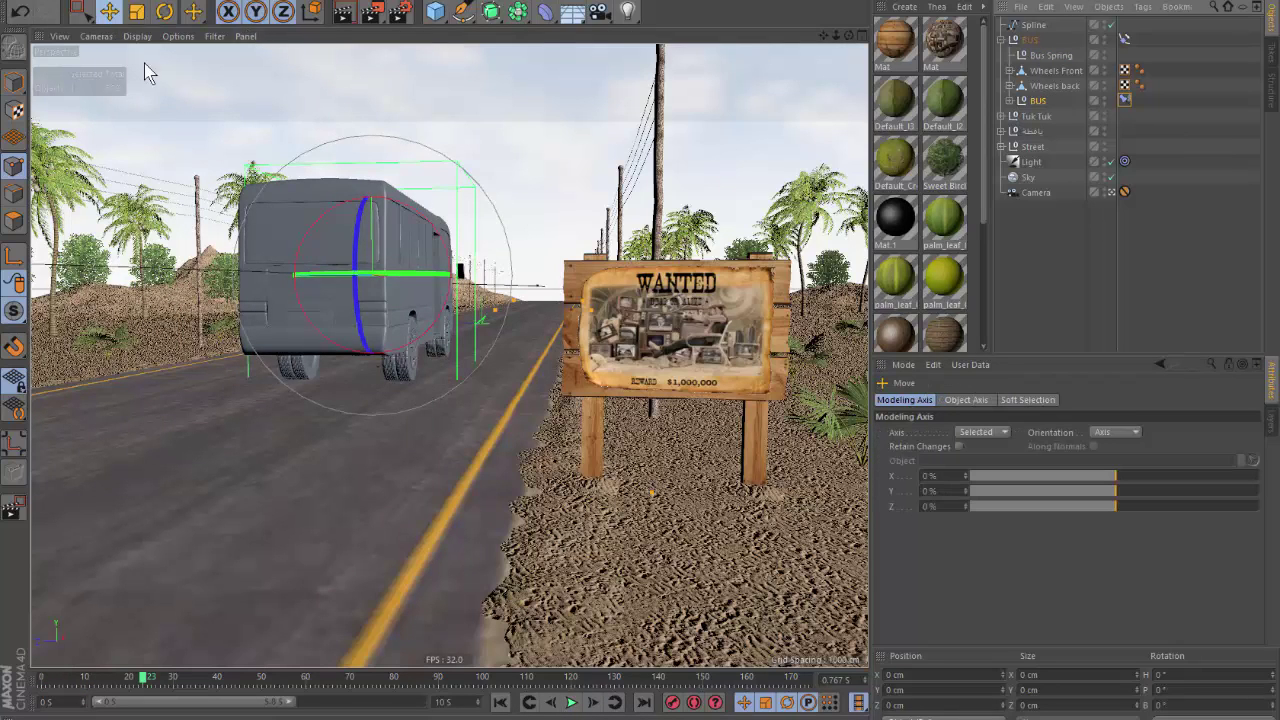
click(20, 258)
drag(376, 201, 378, 258)
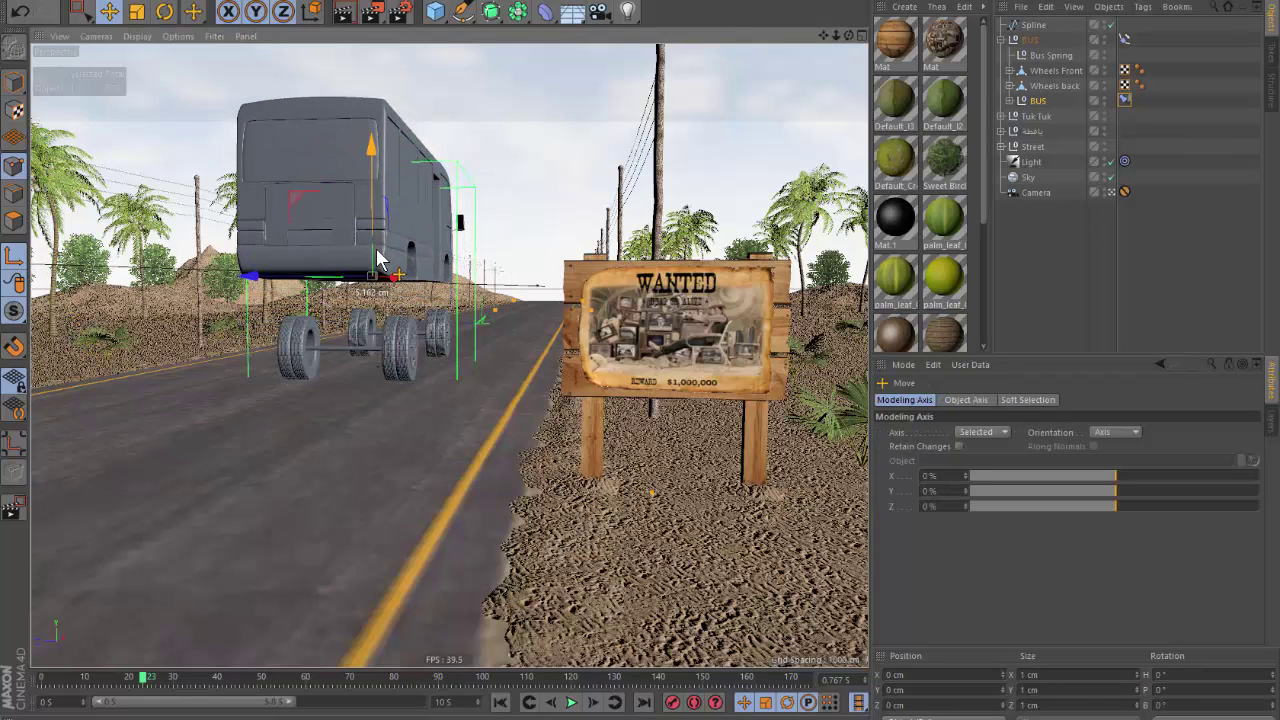
drag(378, 258, 366, 225)
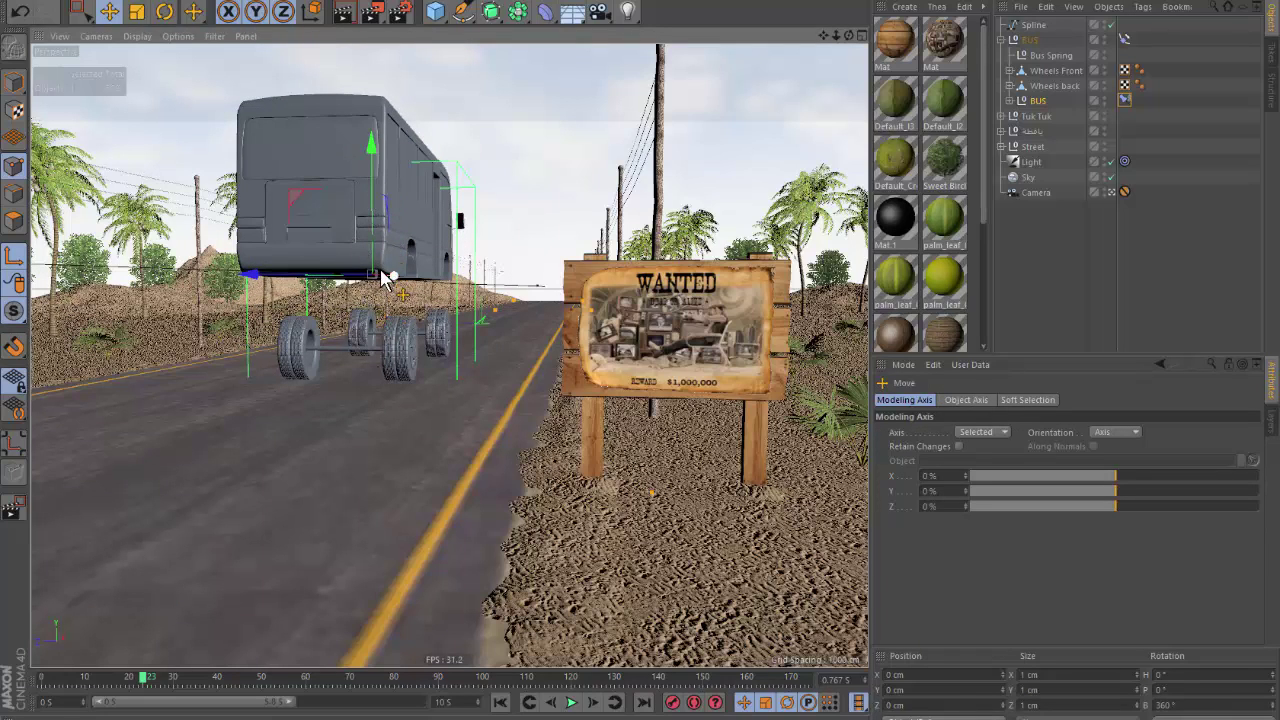
click(15, 258)
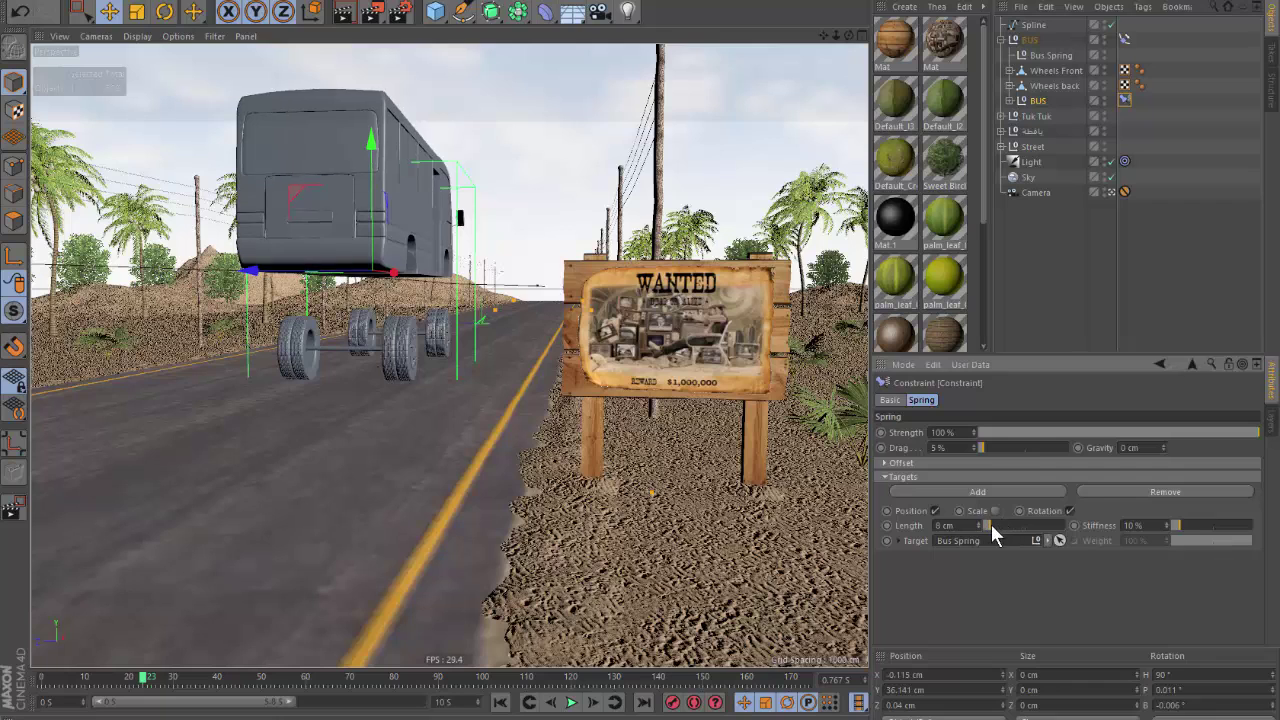
Set the spring constraint's target Length to 300 cm and rewind to frame 0.
drag(991, 524, 1088, 532)
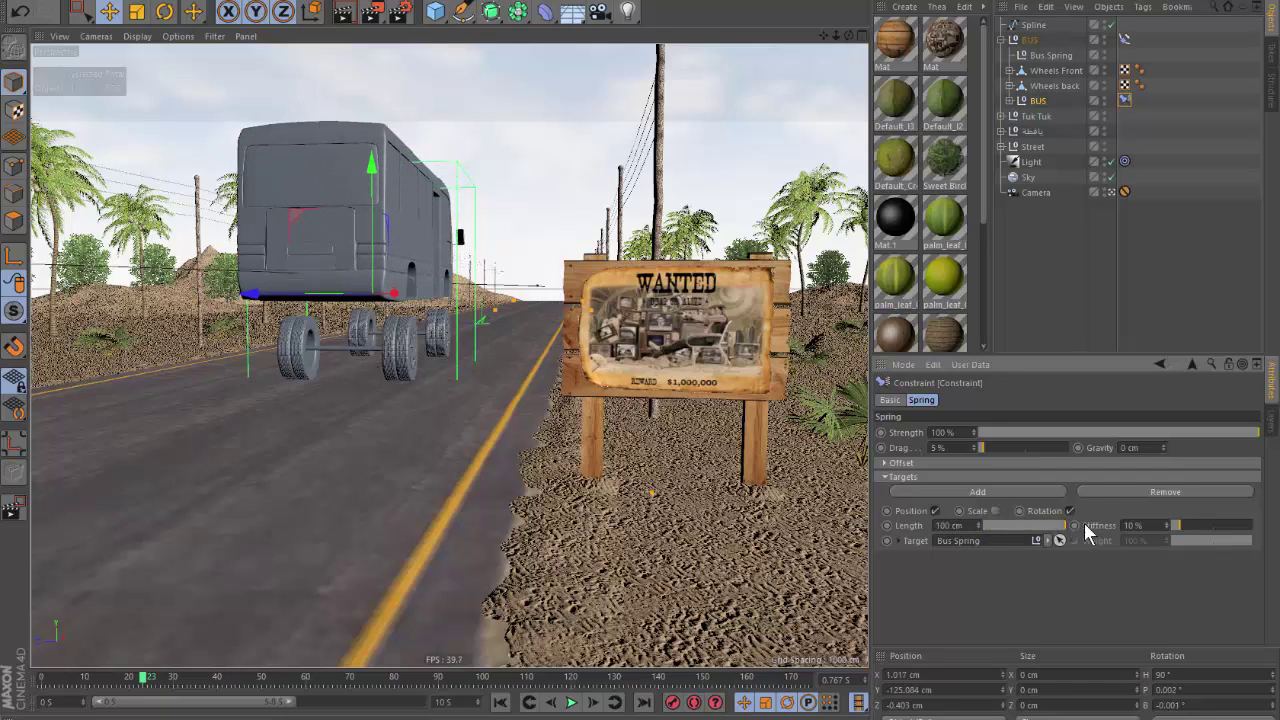
drag(975, 525, 975, 455)
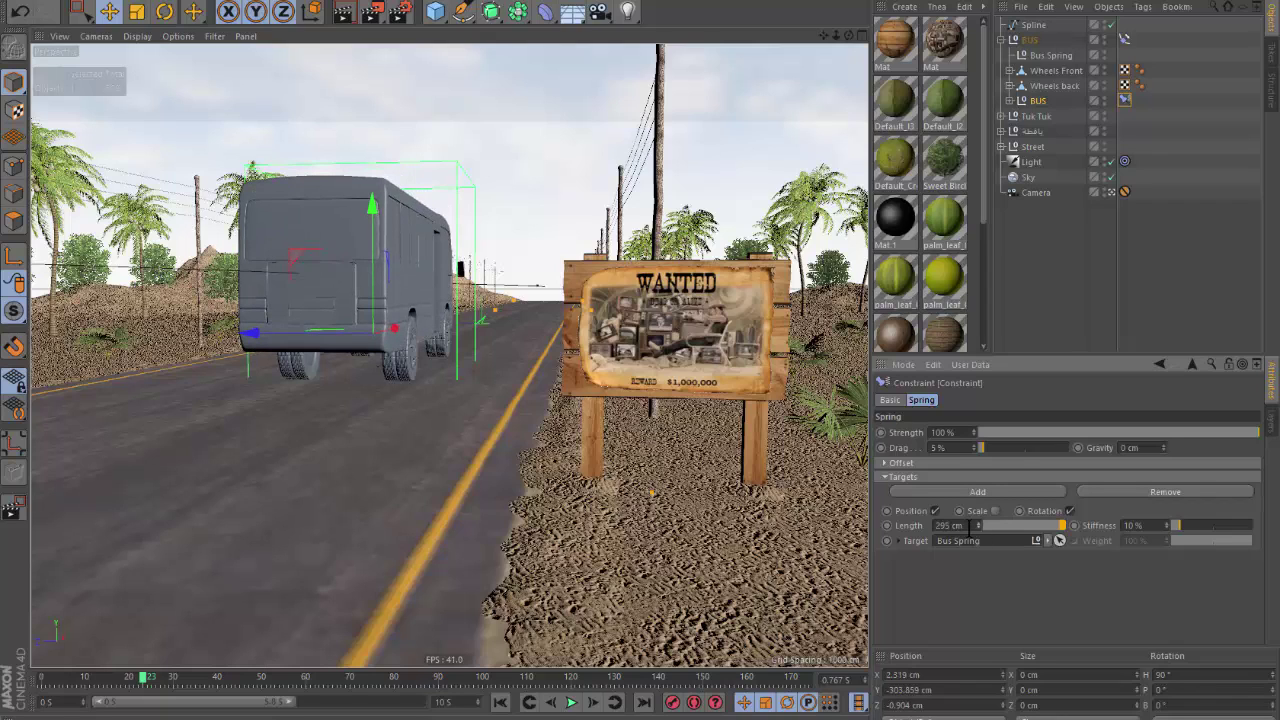
text(300)
key(Return)
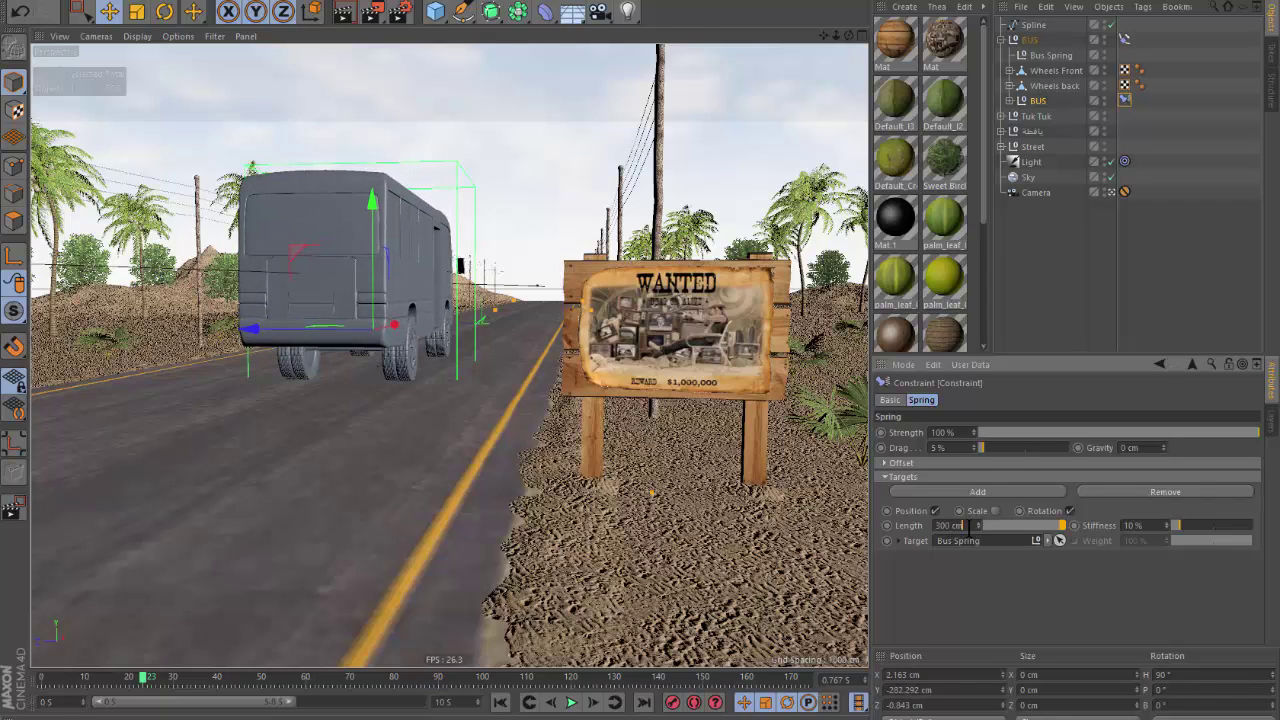
click(501, 704)
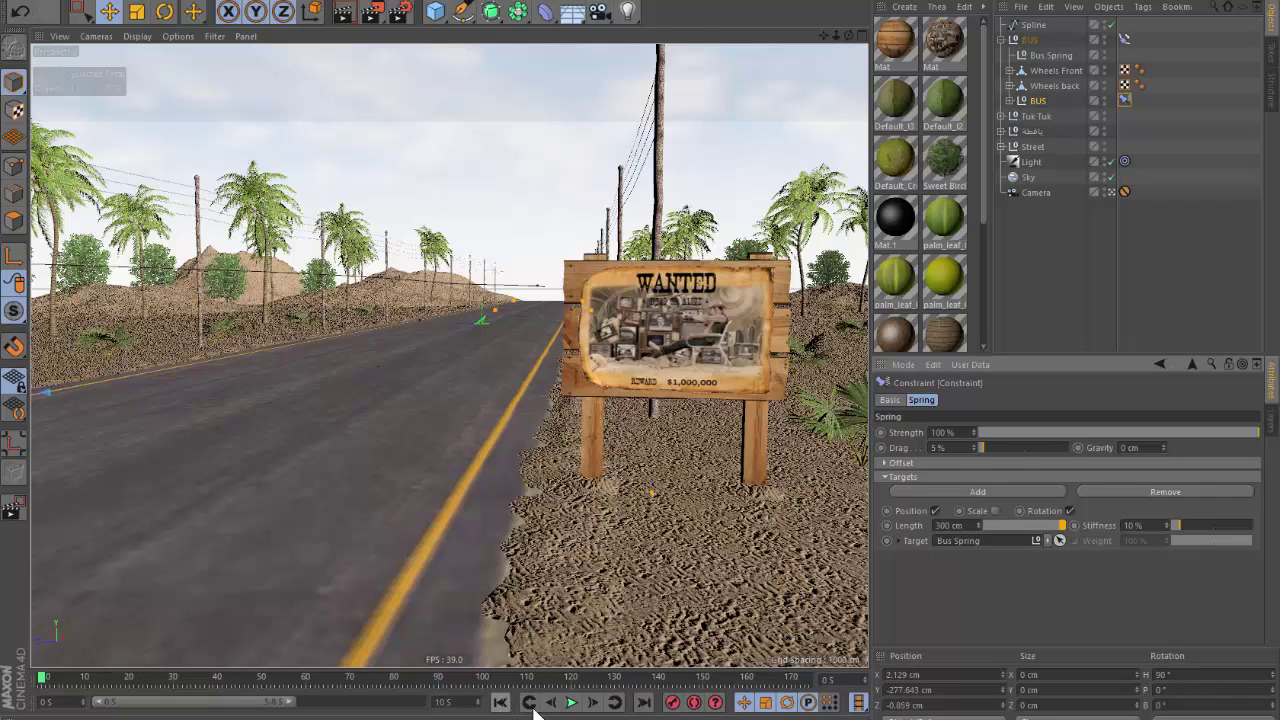